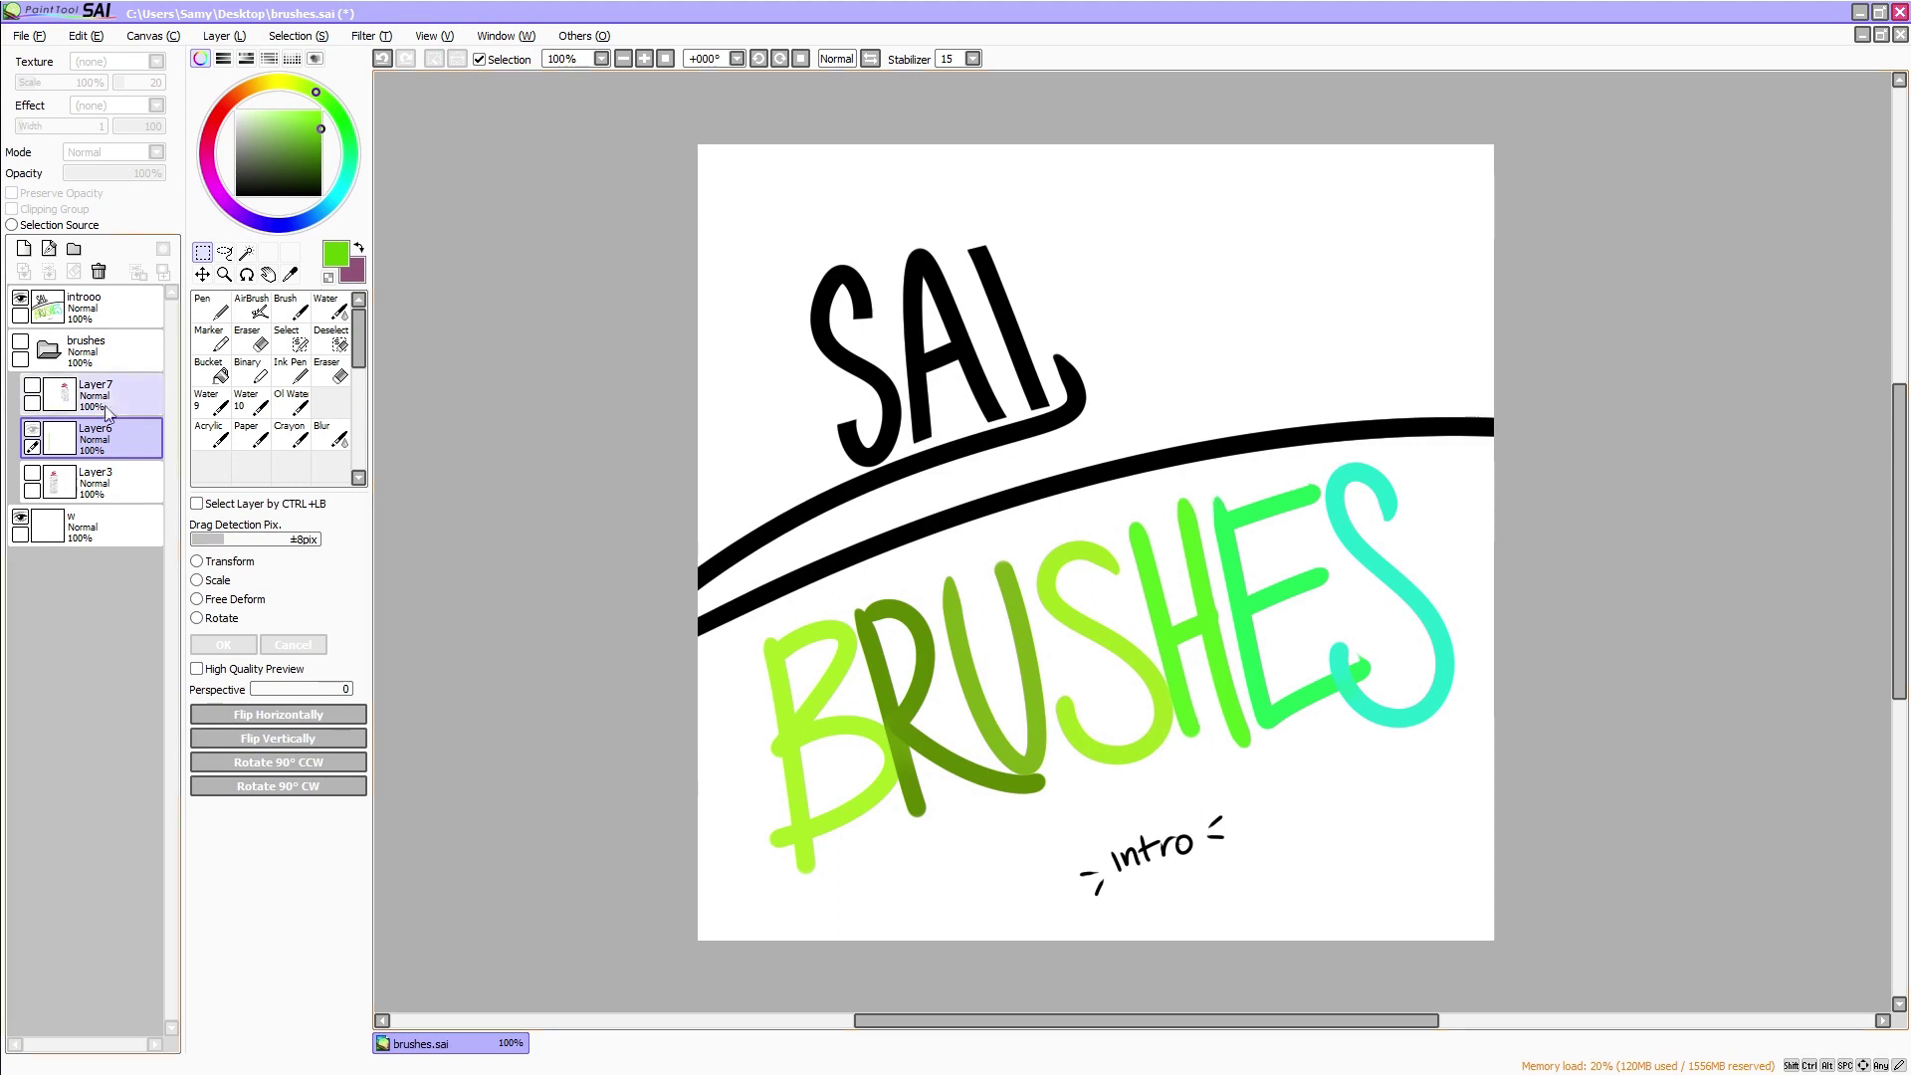
Hide the introoo layer and show the brushes folder with Layer3 and Layer7 visible and Layer6 hidden
click(20, 297)
click(21, 341)
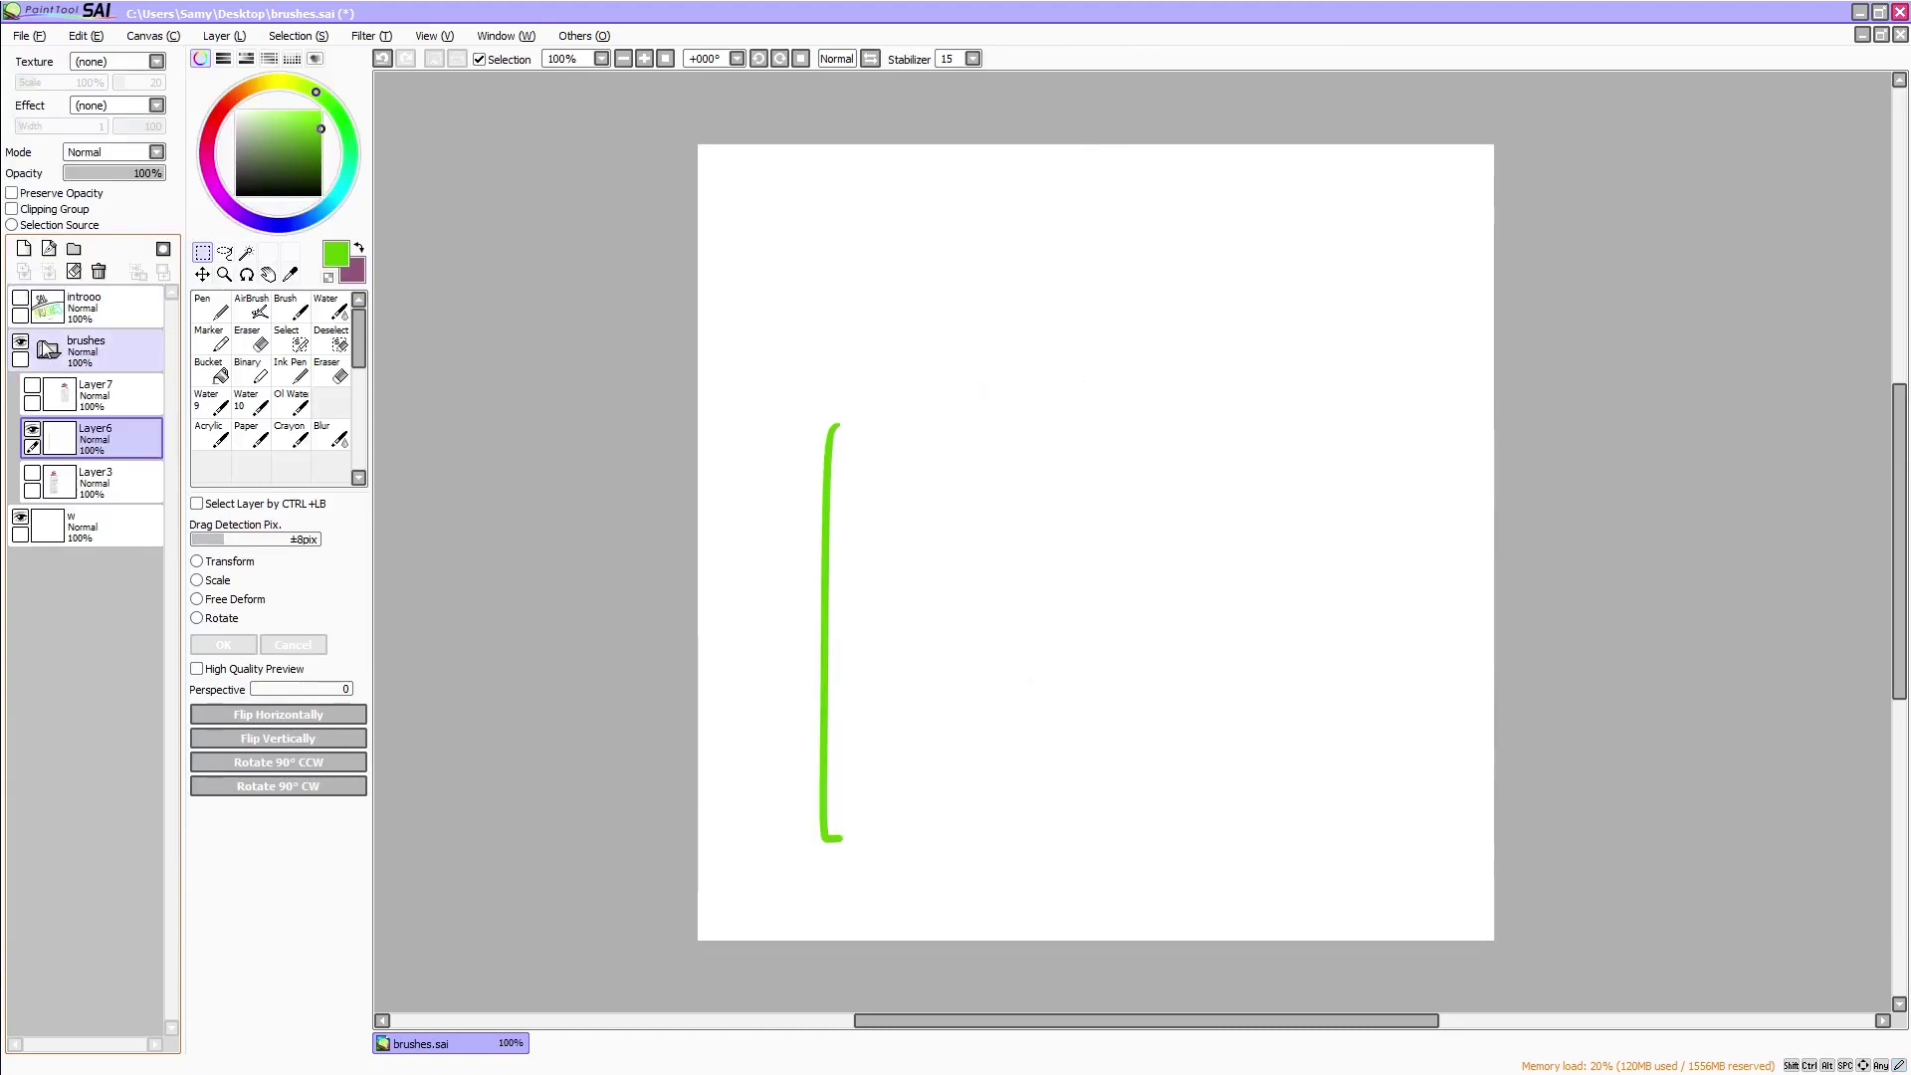
click(32, 429)
click(32, 473)
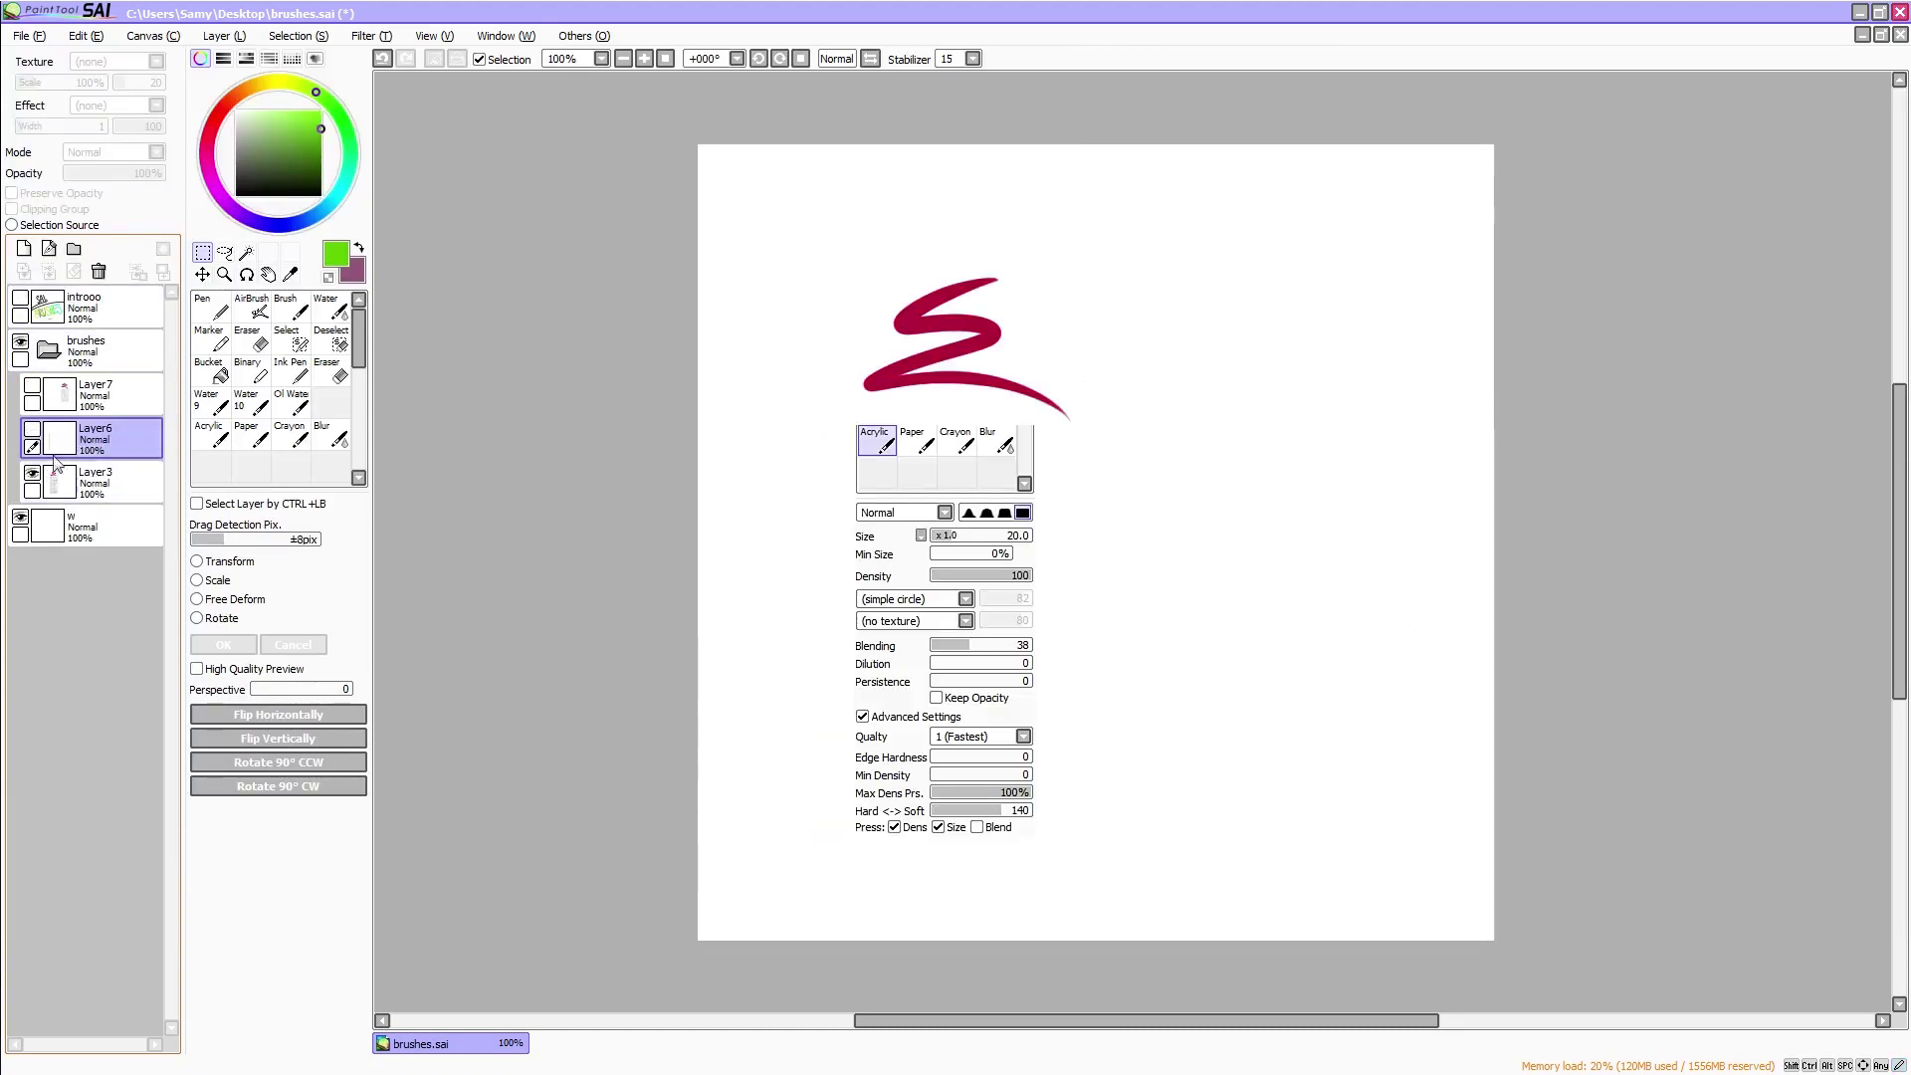
click(32, 385)
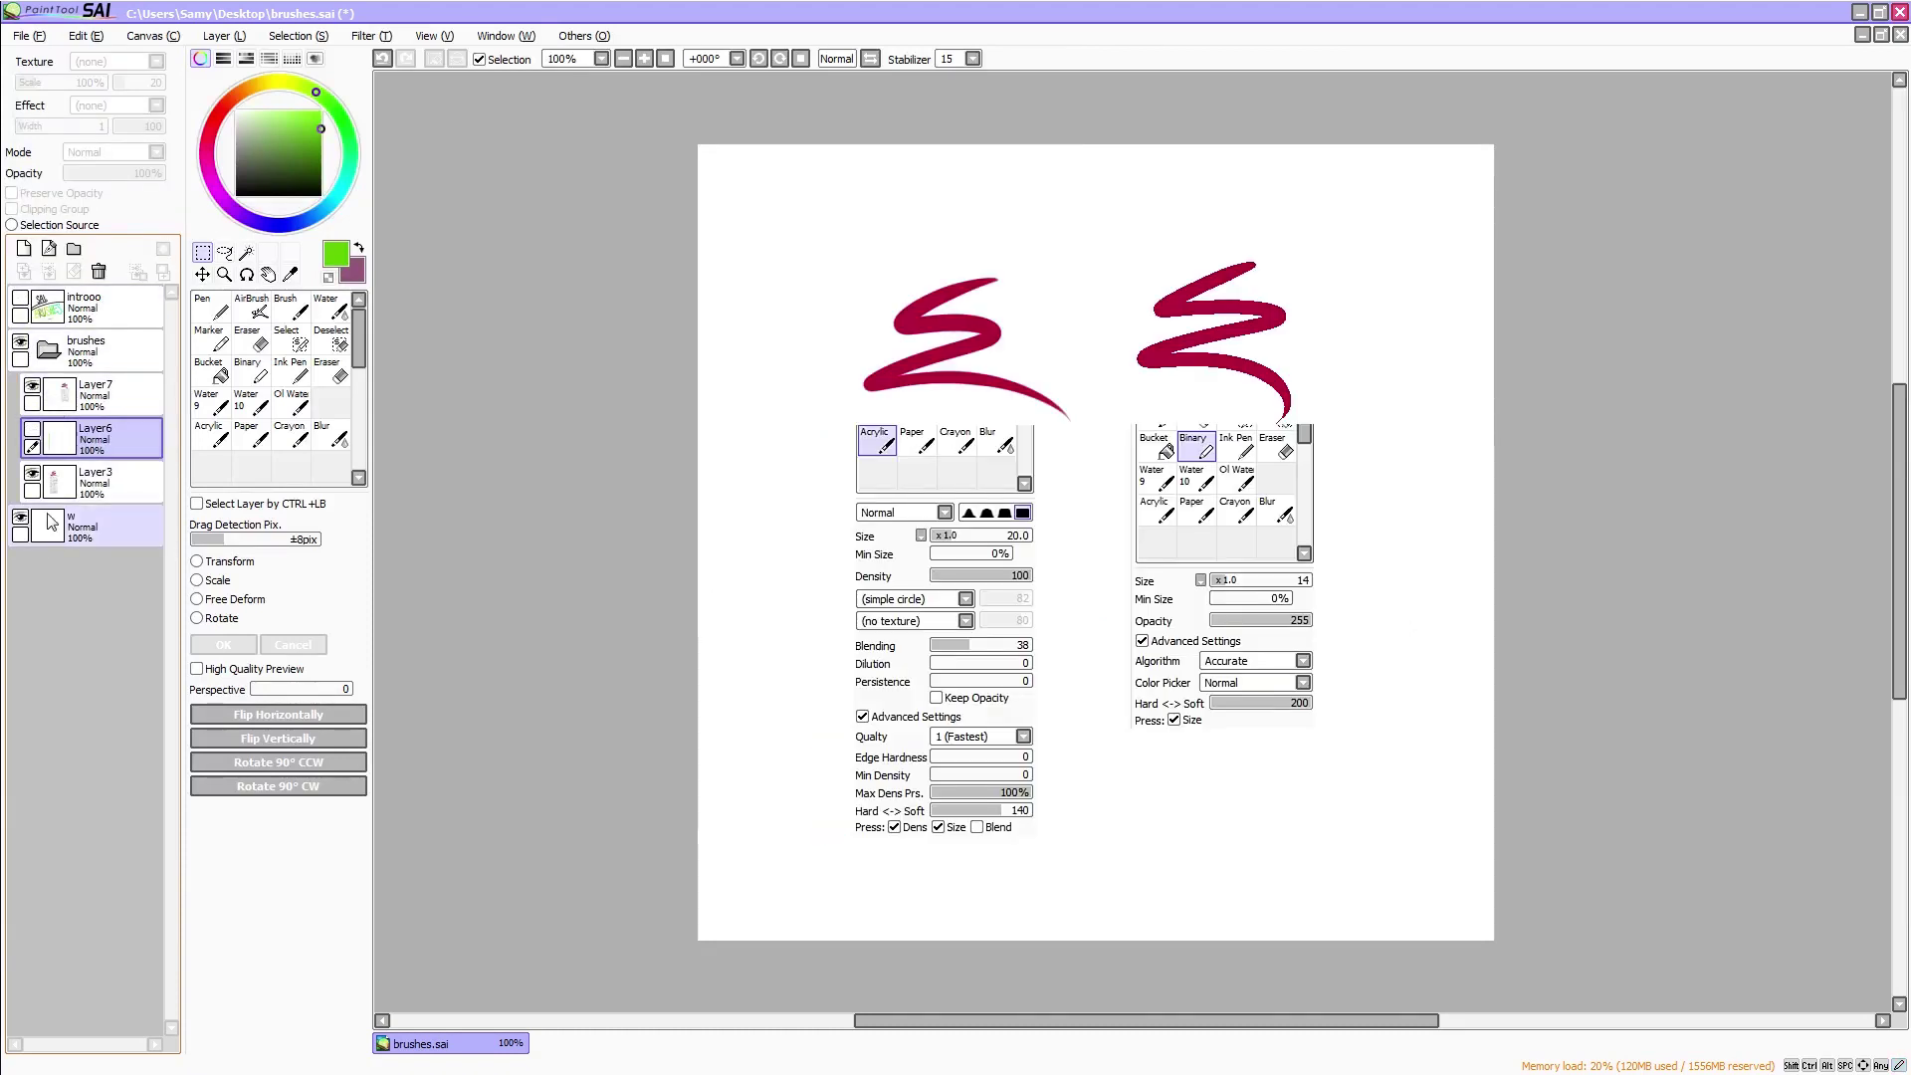
click(644, 58)
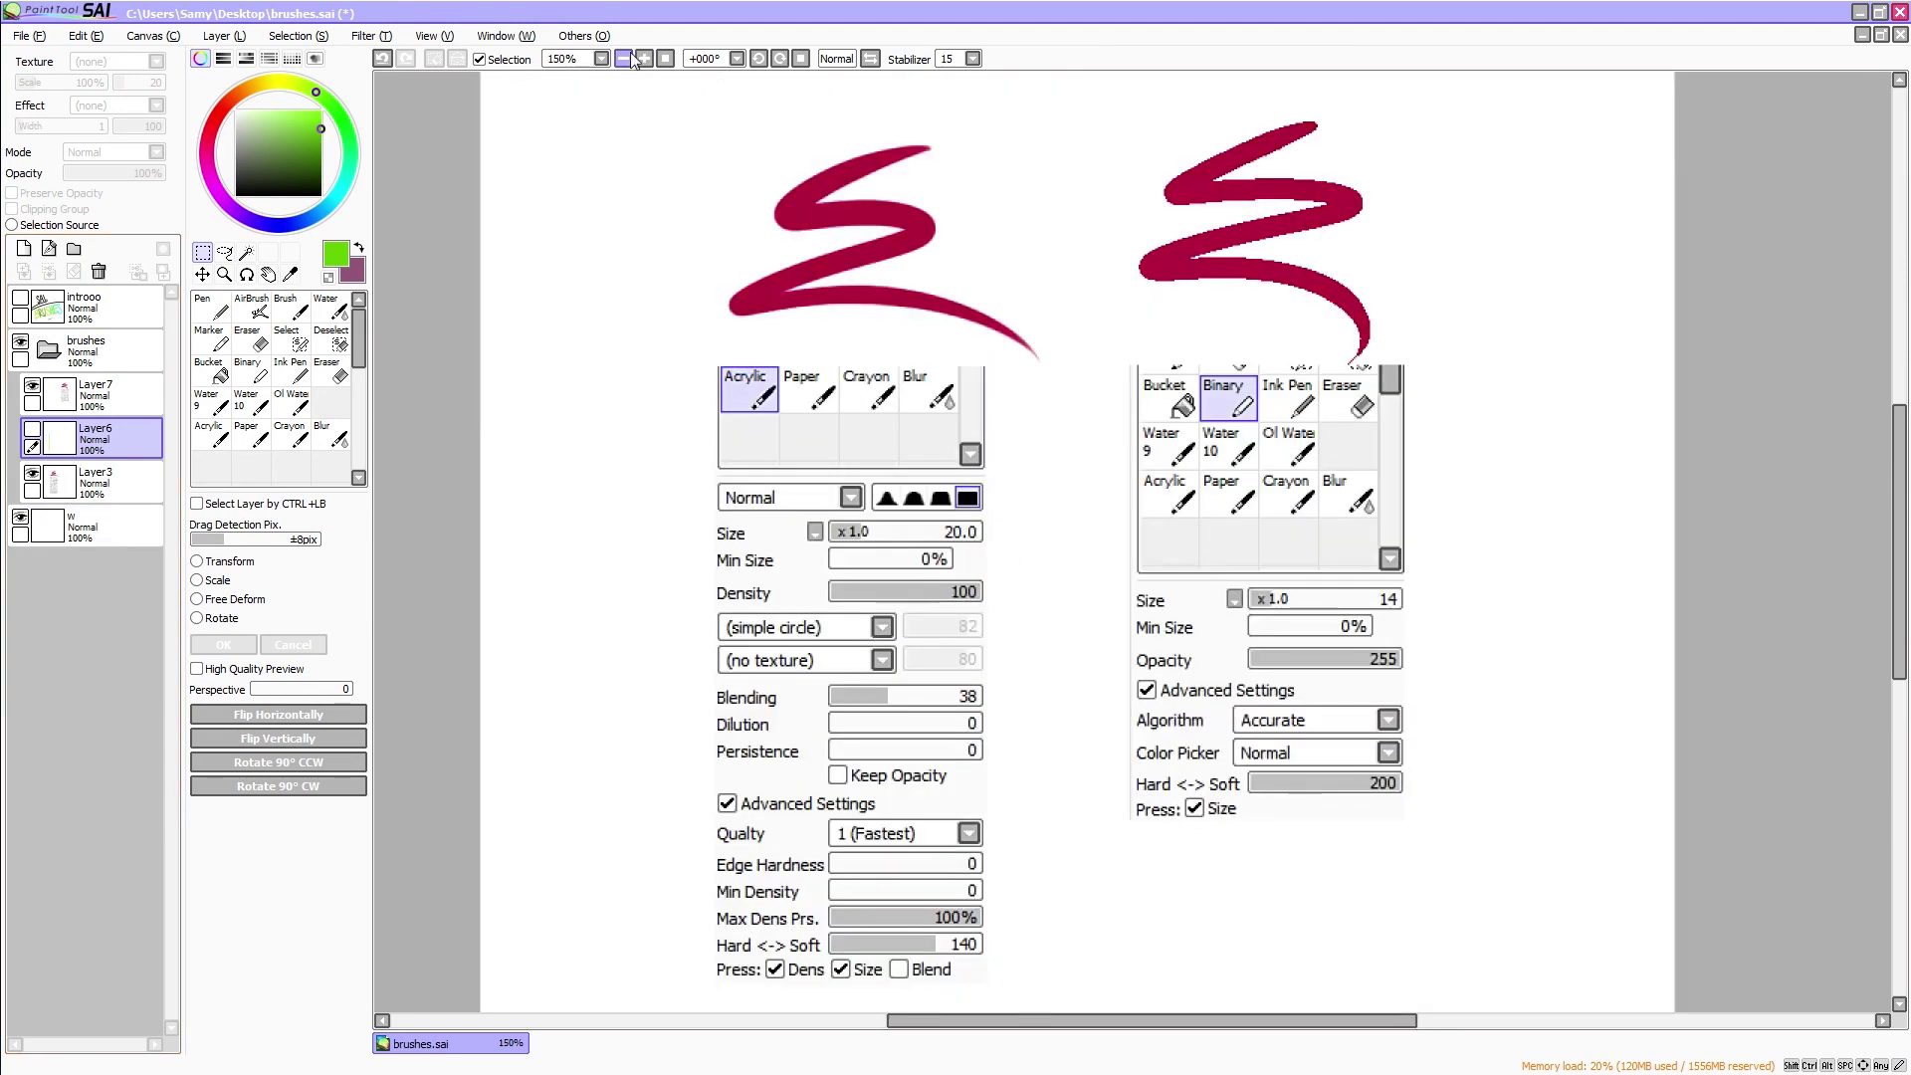
Marquee-select the Binary brush sample, reselect around the Acrylic sample, and clear the selection
mouse_move(1102, 95)
mouse_down()
mouse_move(1532, 960)
mouse_move(1433, 935)
mouse_up()
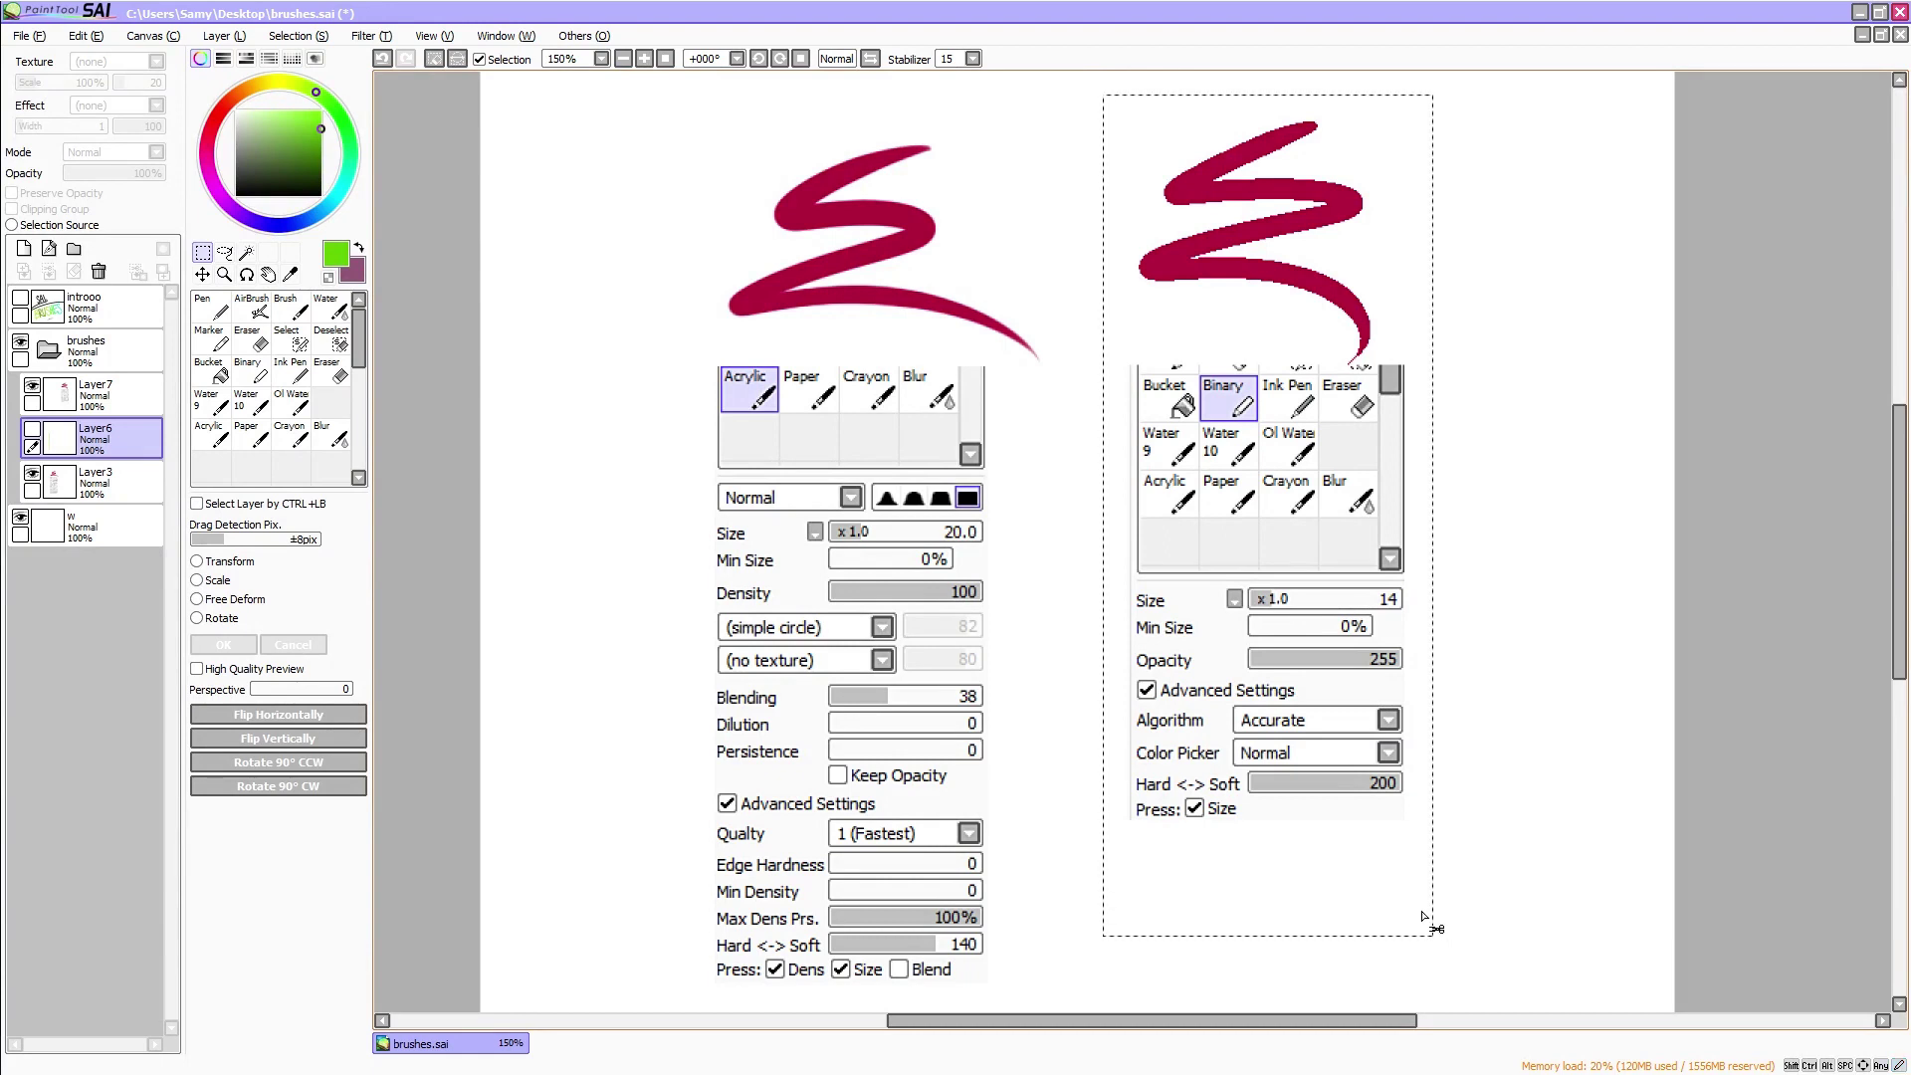
mouse_move(658, 104)
mouse_down()
mouse_move(965, 737)
mouse_move(1035, 1007)
mouse_move(1025, 990)
mouse_up()
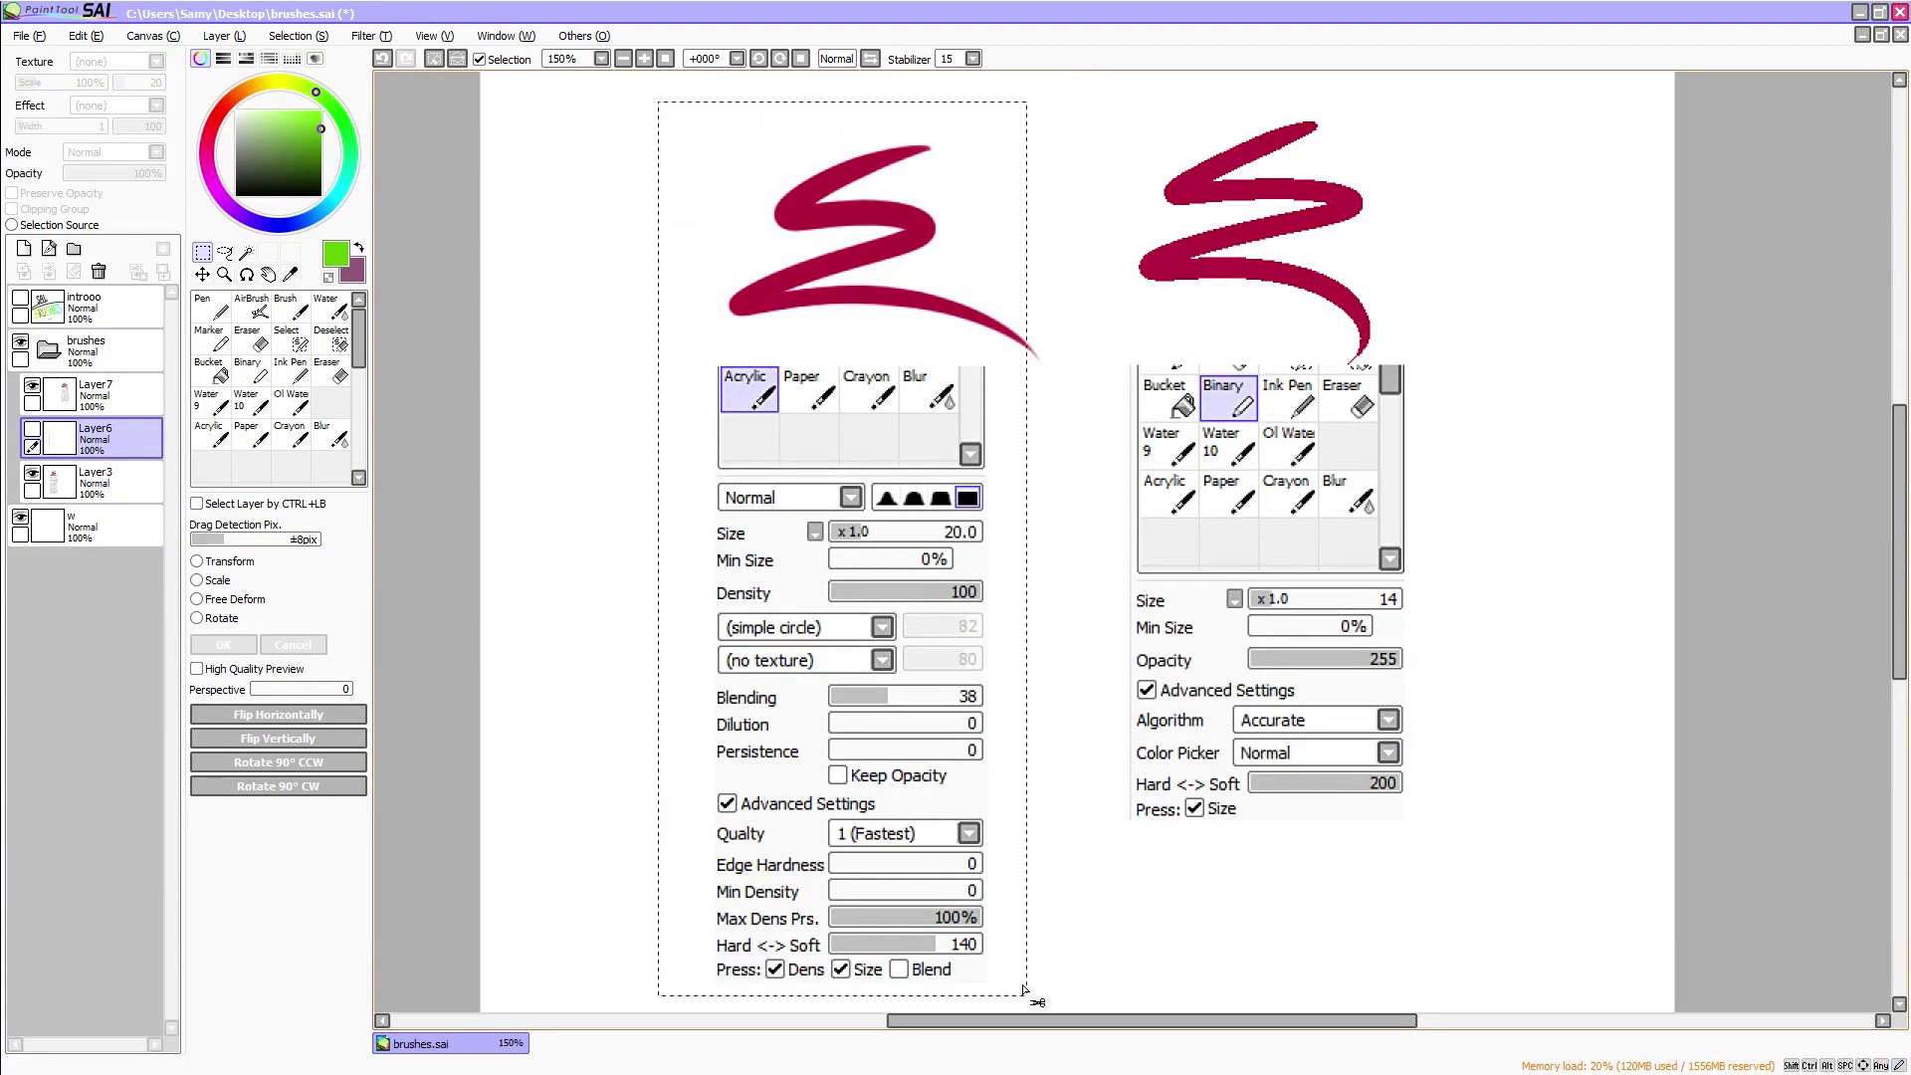
click(1058, 906)
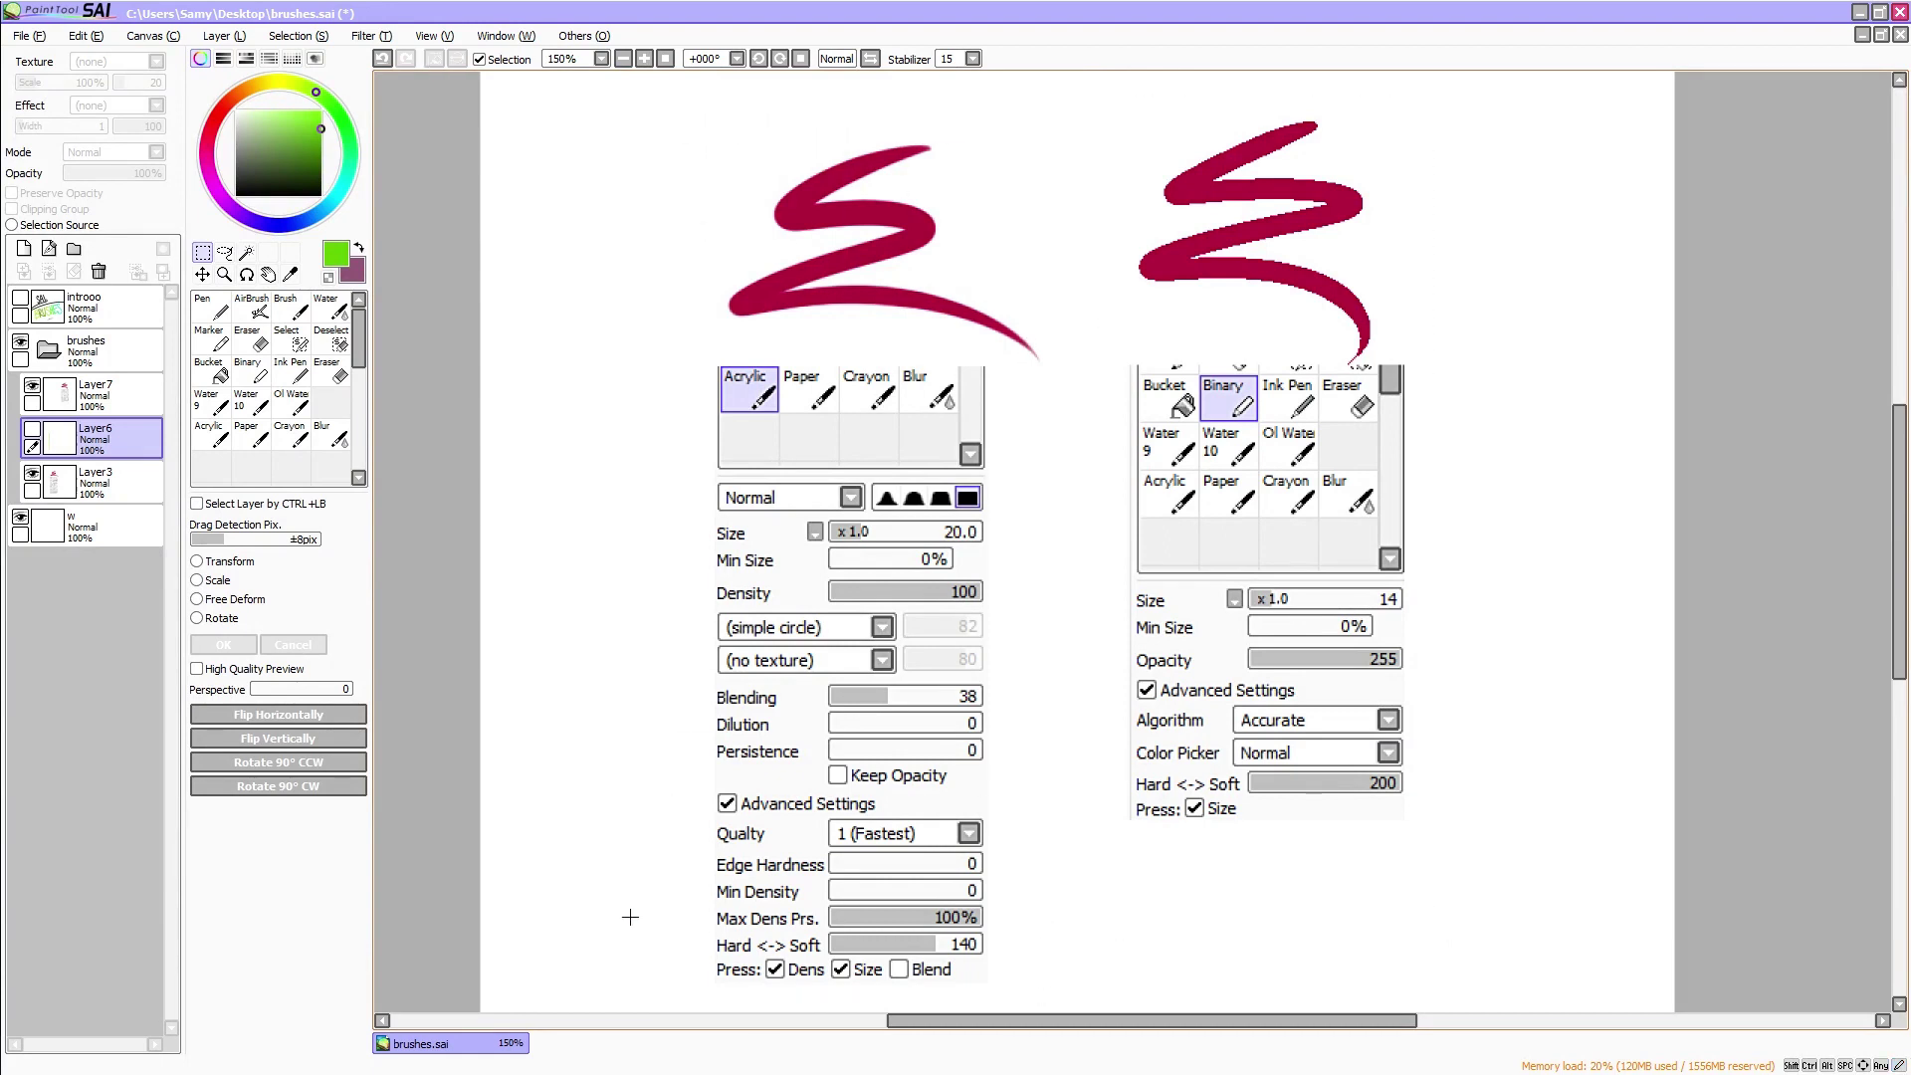
Set up the Acrylic brush in bright yellow on a new layer above Layer6, with Layer6 shown and Layer7 hidden
click(34, 432)
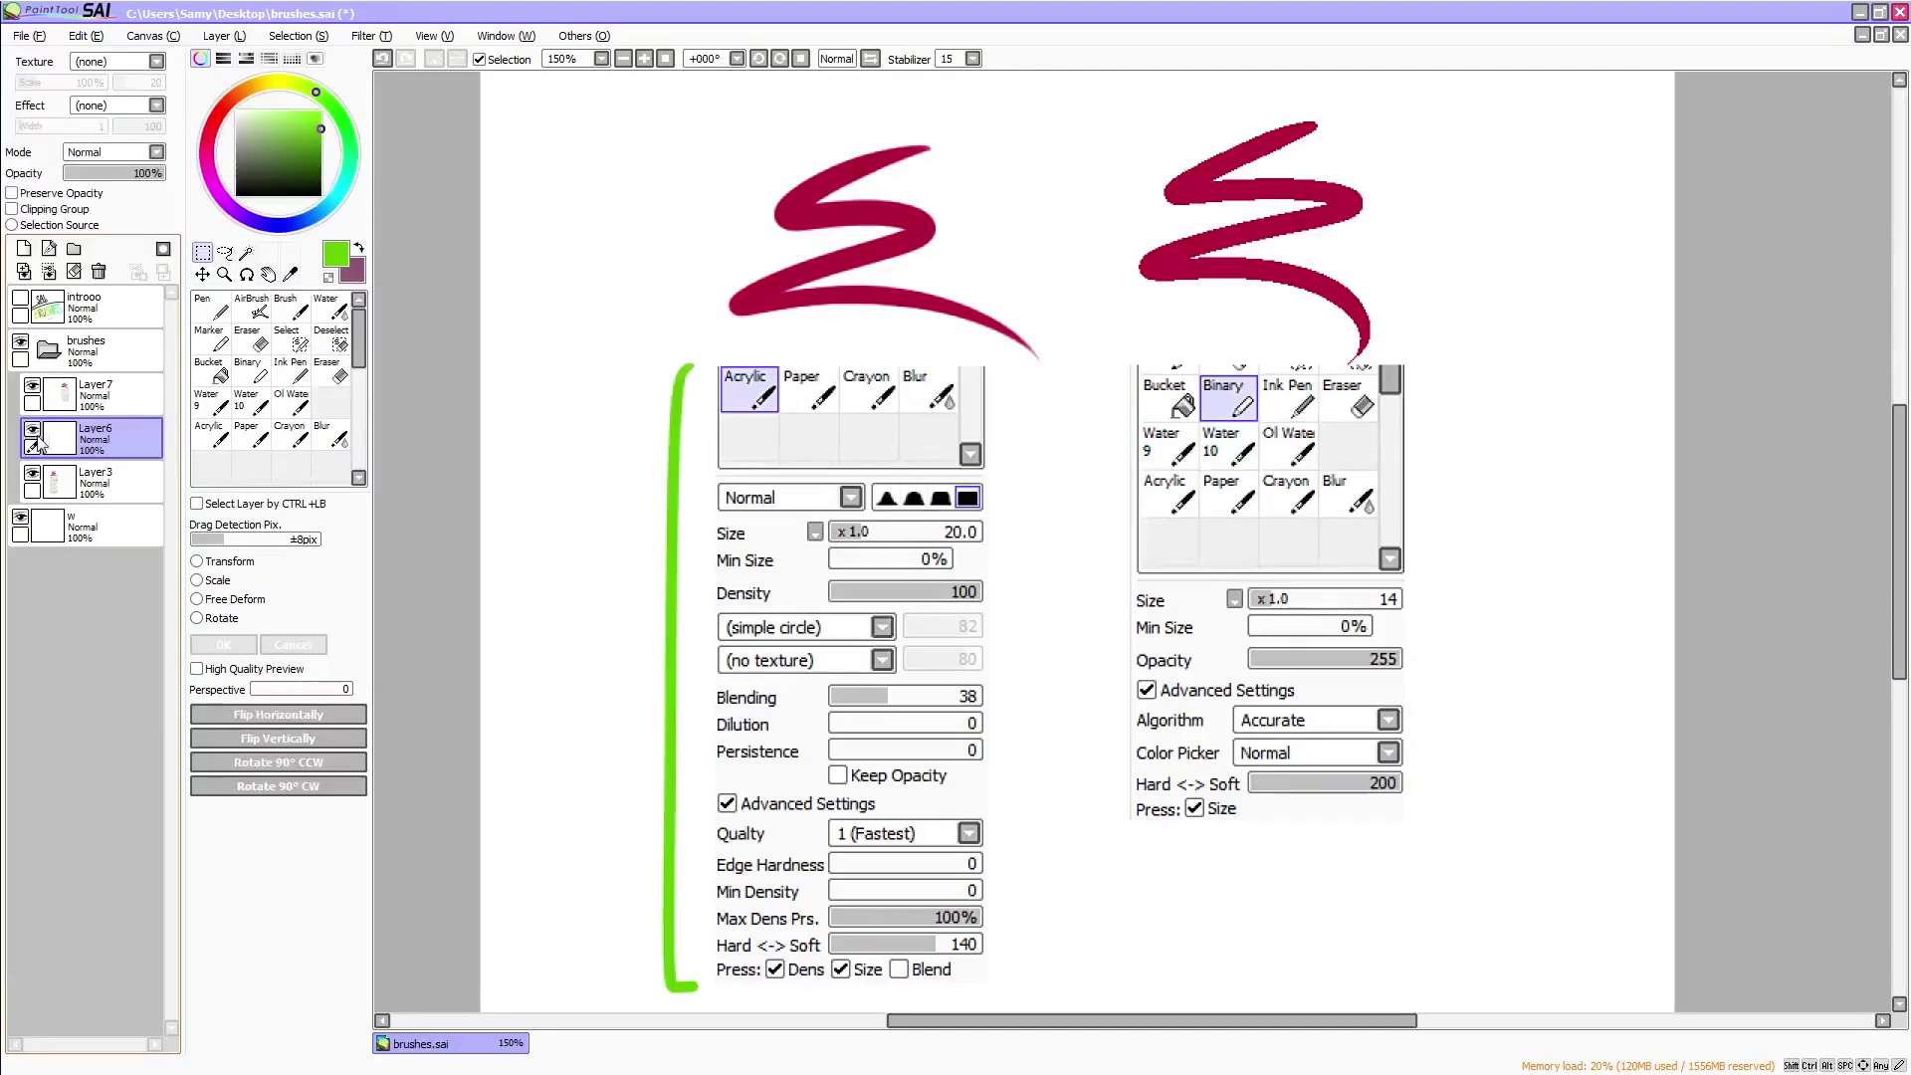
click(288, 83)
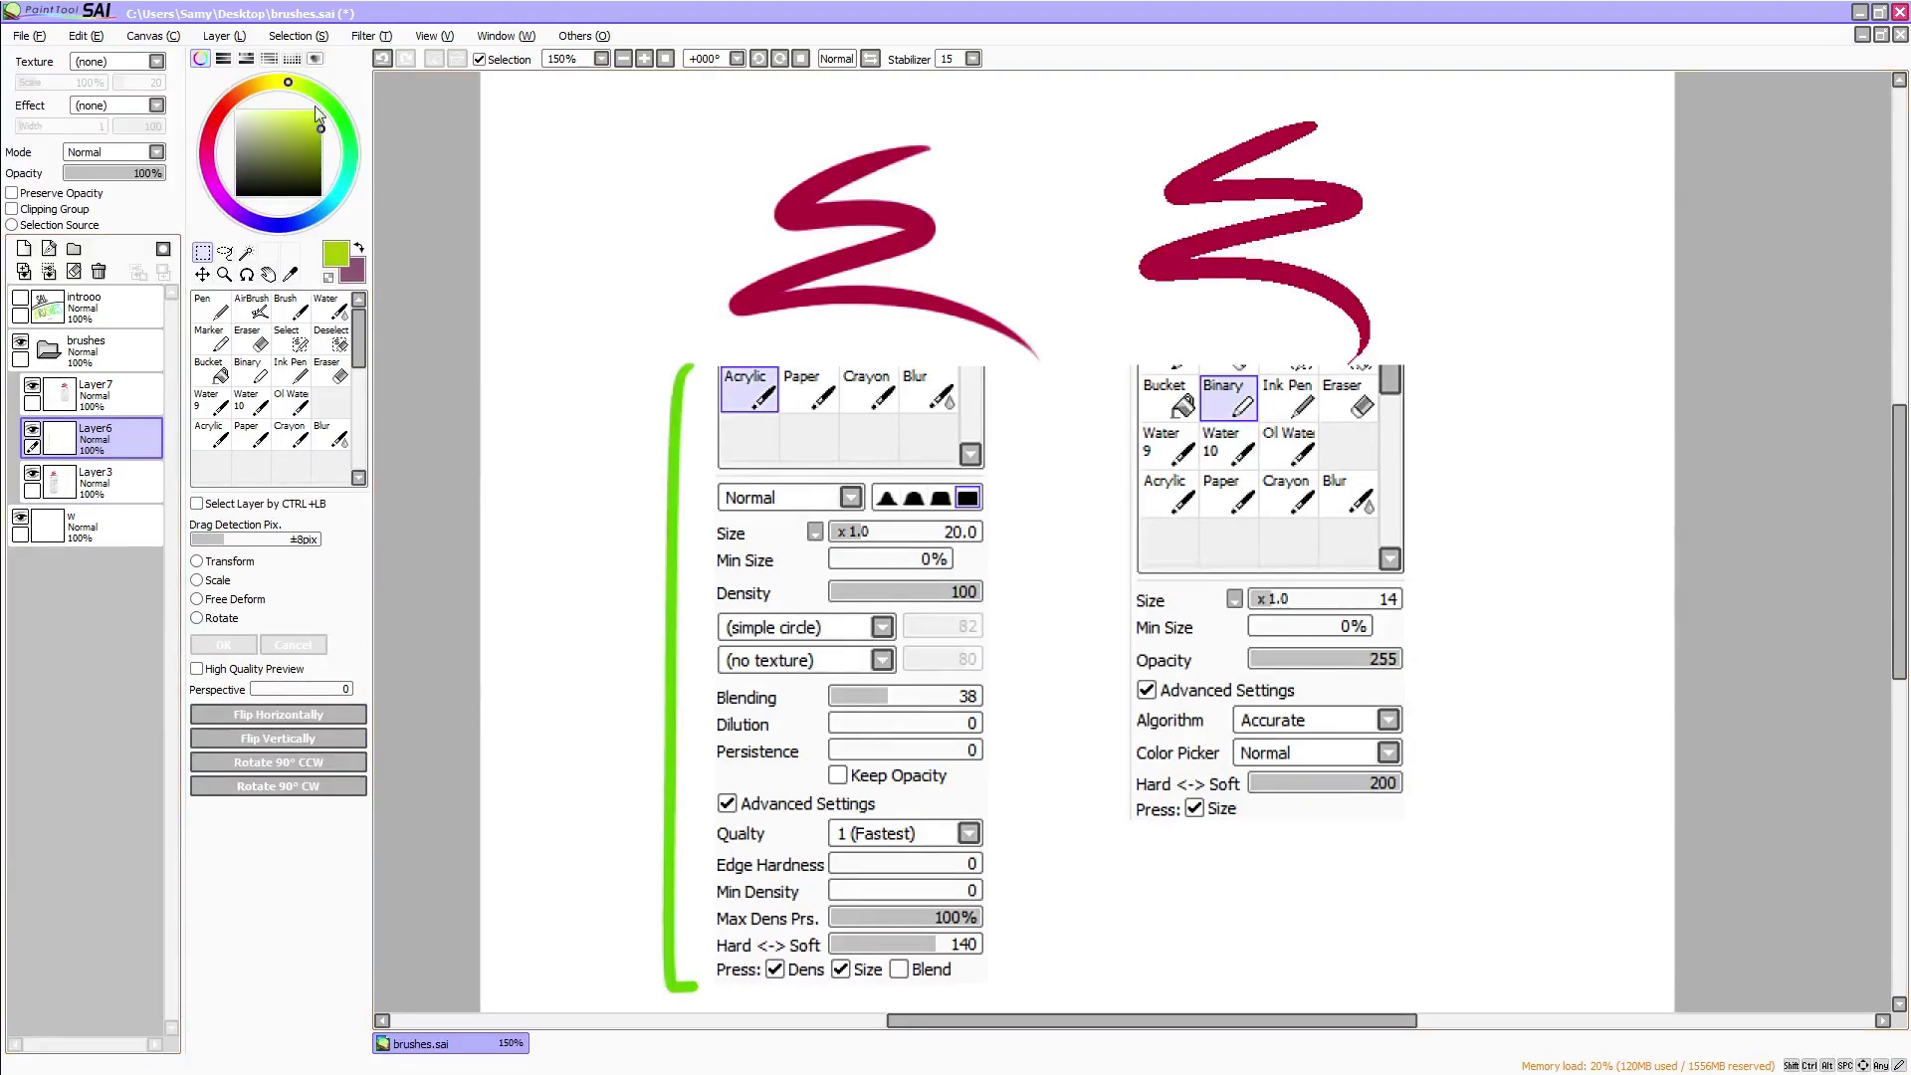
click(316, 111)
click(211, 433)
click(33, 386)
click(27, 250)
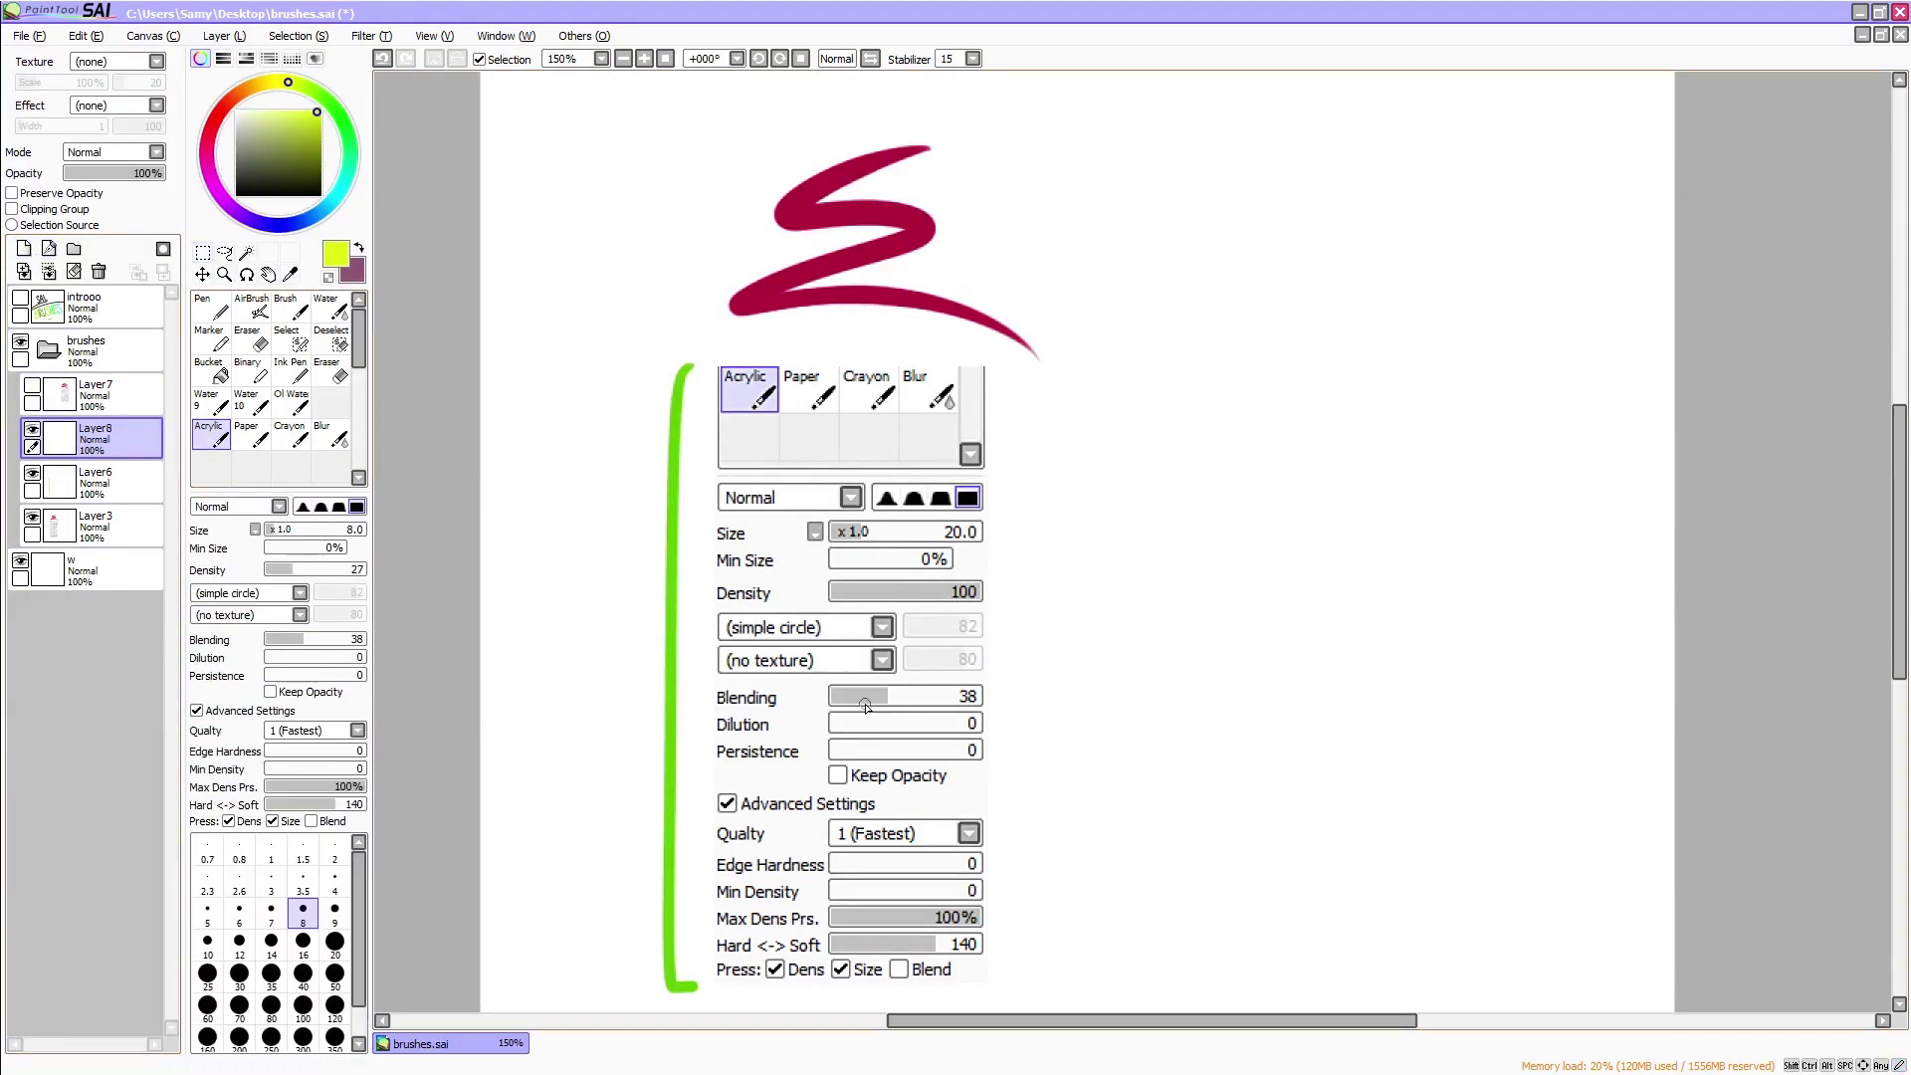
Set the brush density to 100 and circle the Min Size and Density rows of the Acrylic settings picture in yellow
mouse_move(731, 574)
mouse_down()
mouse_move(701, 589)
mouse_move(912, 614)
mouse_move(757, 576)
mouse_up()
key(ctrl+z)
drag(349, 568, 497, 580)
mouse_move(786, 565)
mouse_down()
mouse_move(725, 604)
mouse_move(986, 599)
mouse_move(709, 565)
mouse_move(872, 578)
mouse_move(951, 548)
mouse_move(746, 545)
mouse_up()
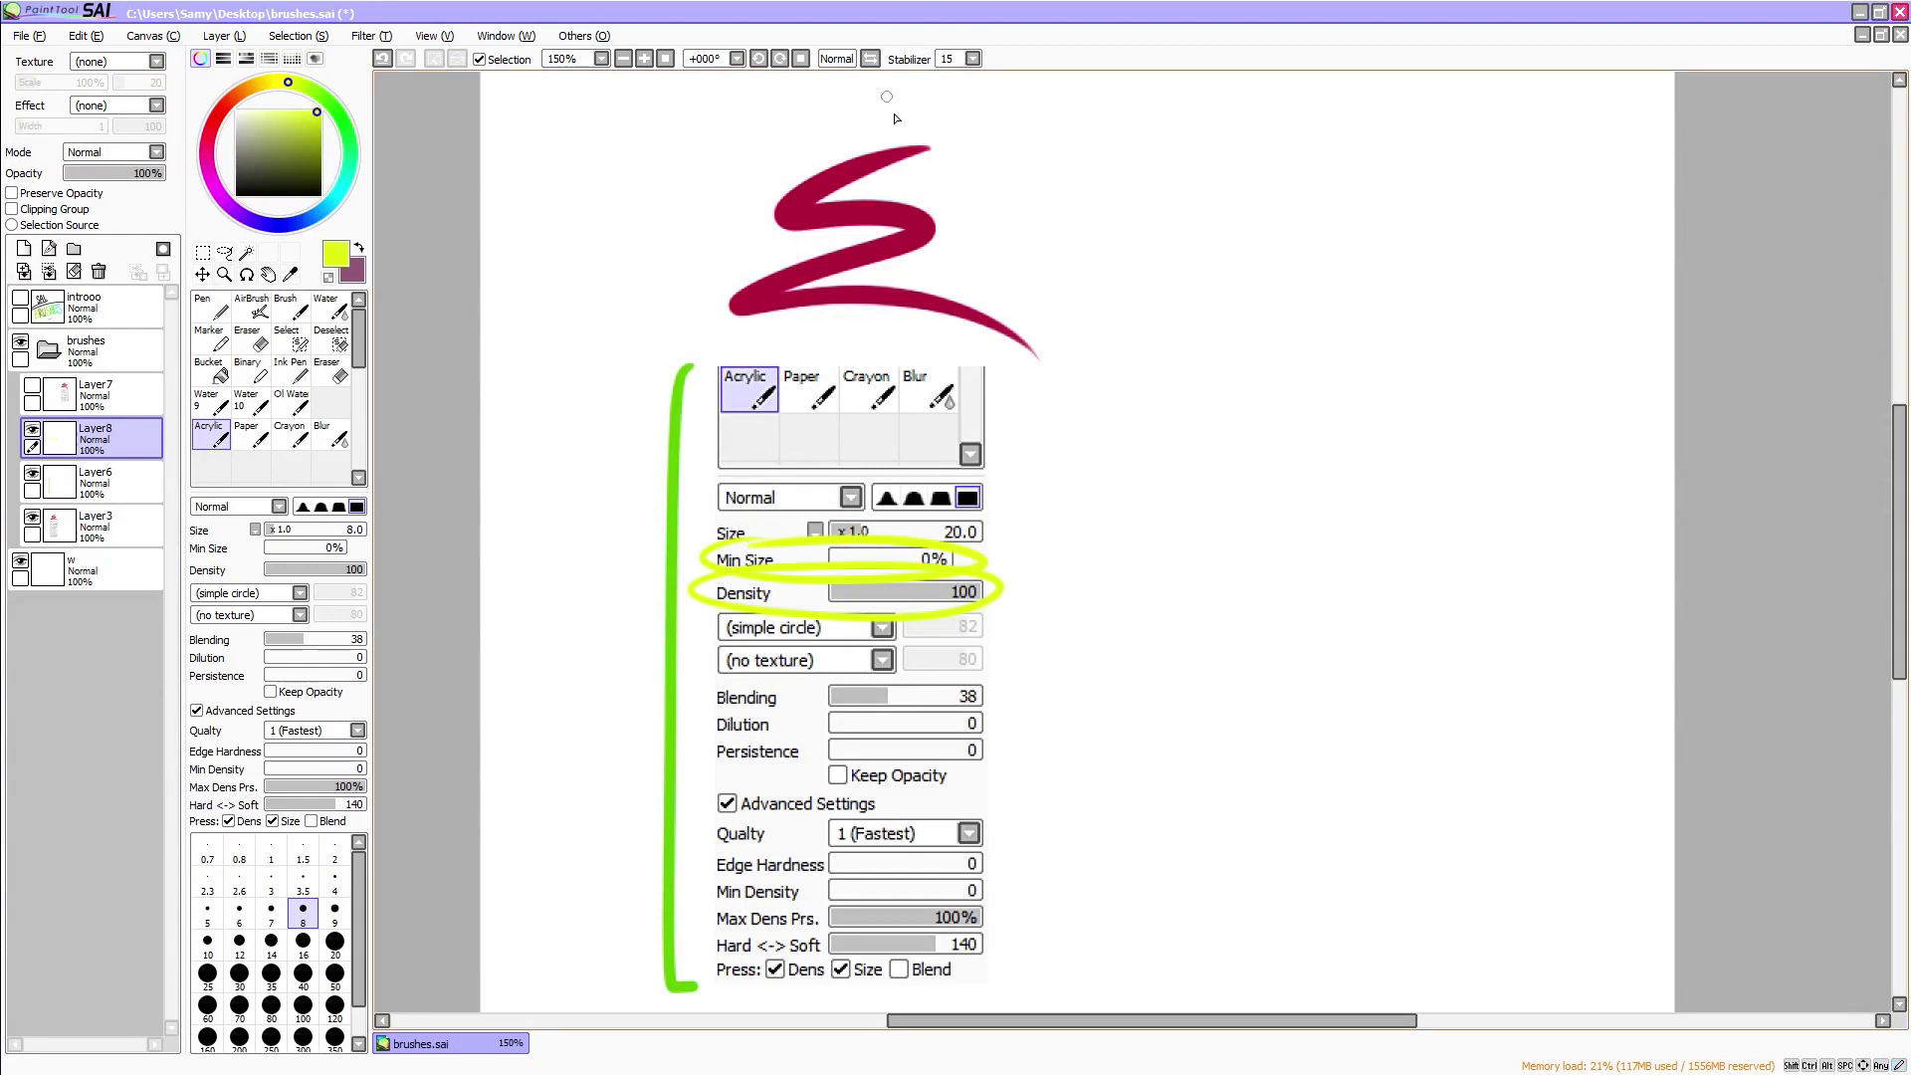
Draw several freehand test curves beside the settings picture with the stabilizer at 0 and a brown size 20 brush
click(976, 64)
click(951, 78)
click(230, 101)
click(312, 141)
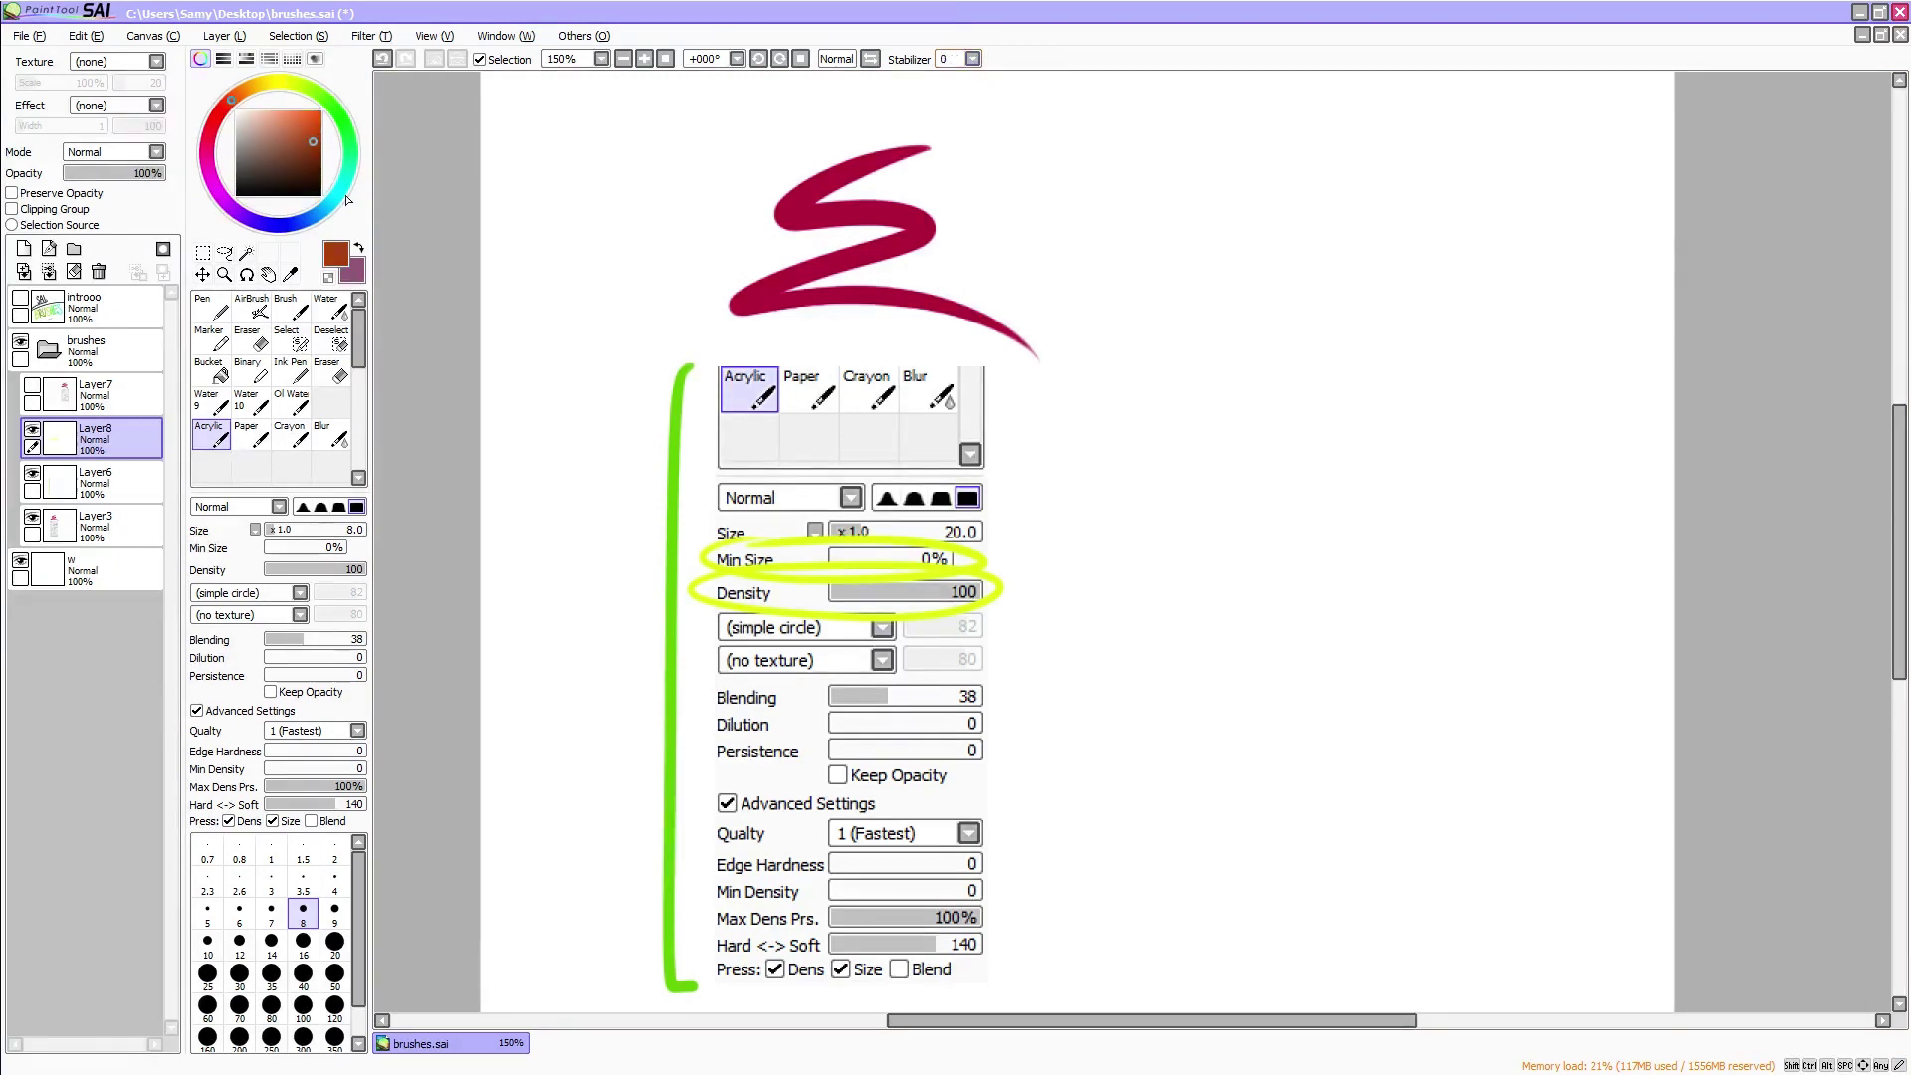
click(334, 941)
mouse_move(1172, 149)
mouse_down()
mouse_move(1147, 454)
mouse_move(1234, 522)
mouse_move(1378, 373)
mouse_move(1368, 334)
mouse_move(1455, 735)
mouse_move(1266, 895)
mouse_move(1550, 557)
mouse_move(1537, 314)
mouse_up()
mouse_move(1257, 163)
mouse_down()
mouse_move(1200, 364)
mouse_move(1302, 518)
mouse_move(1045, 809)
mouse_move(1097, 903)
mouse_move(1180, 936)
mouse_move(1481, 957)
mouse_up()
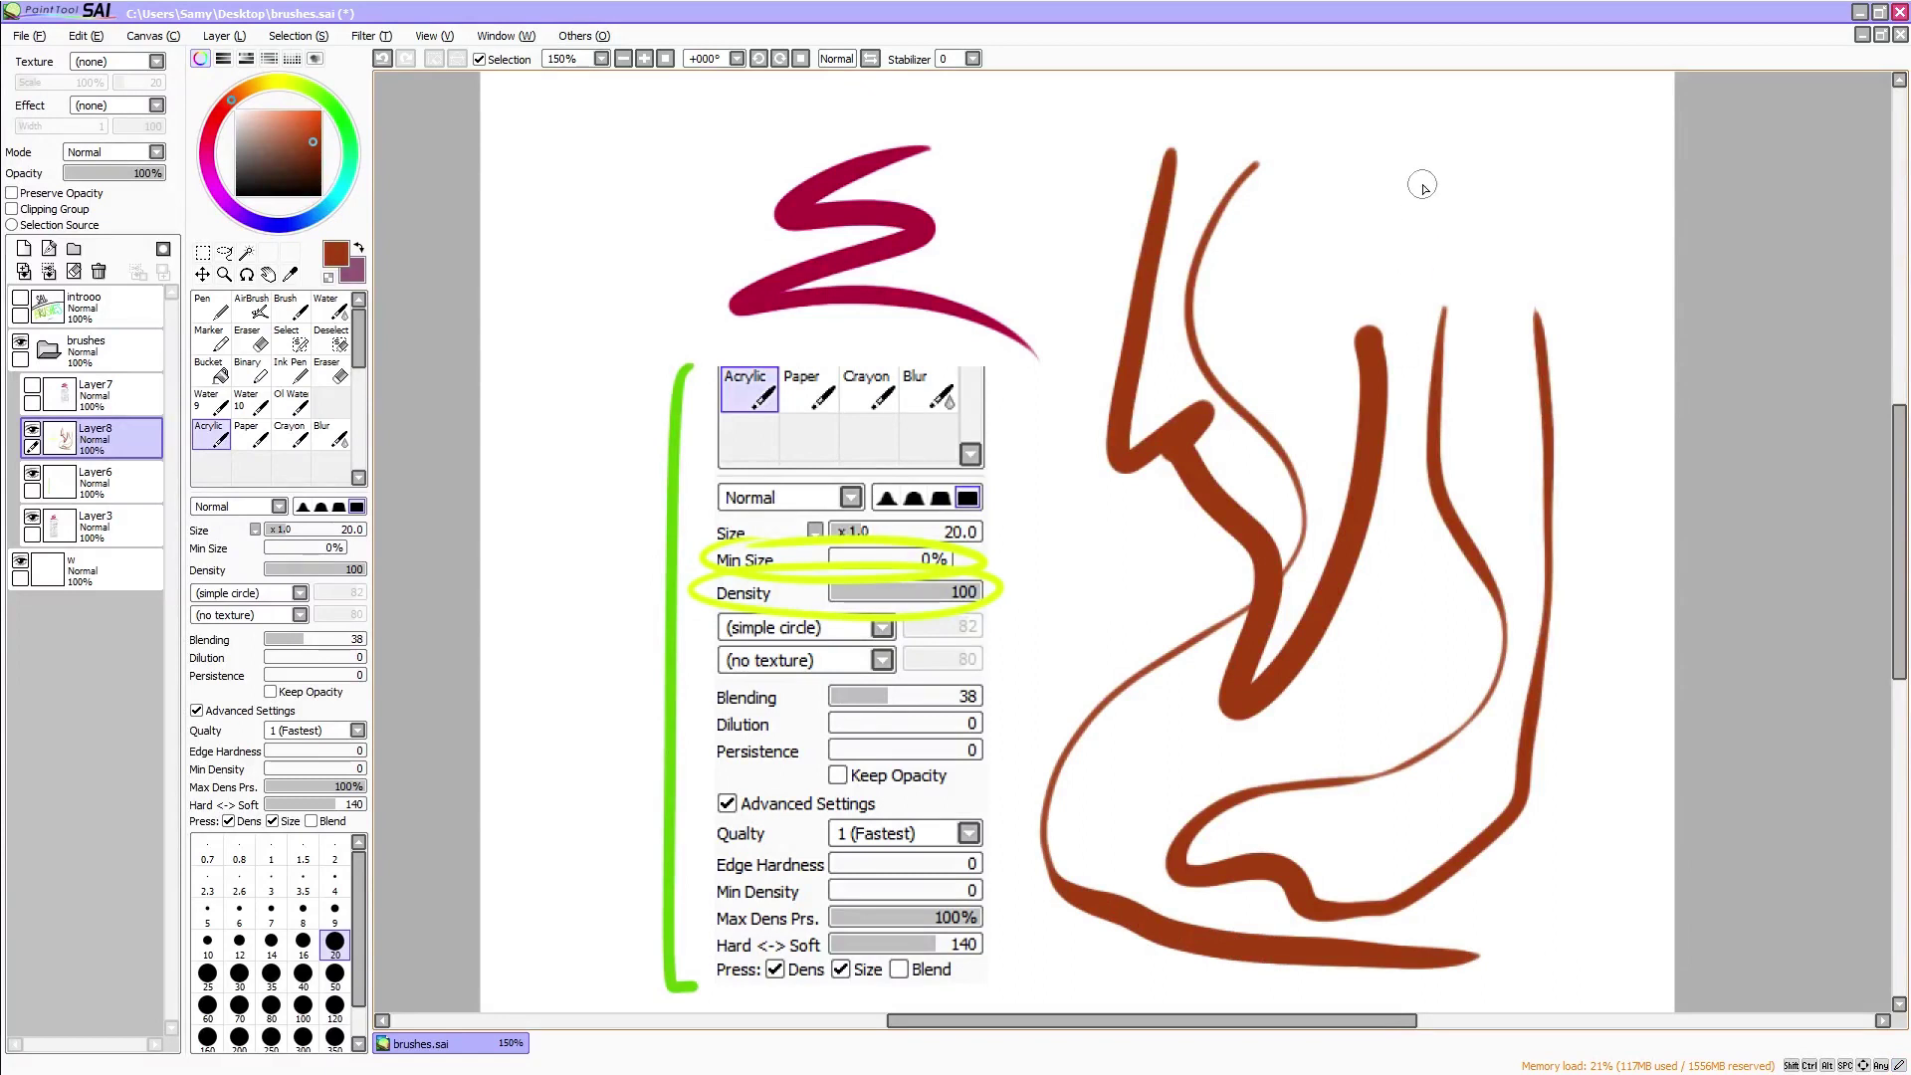
mouse_move(1430, 137)
mouse_down()
mouse_move(1354, 177)
mouse_move(1126, 800)
mouse_move(1060, 304)
mouse_move(1480, 370)
mouse_move(1473, 569)
mouse_up()
Undo all the brown test curves drawn without stabilization
key(ctrl+z)
key(ctrl+z)
key(ctrl+z)
key(ctrl+z)
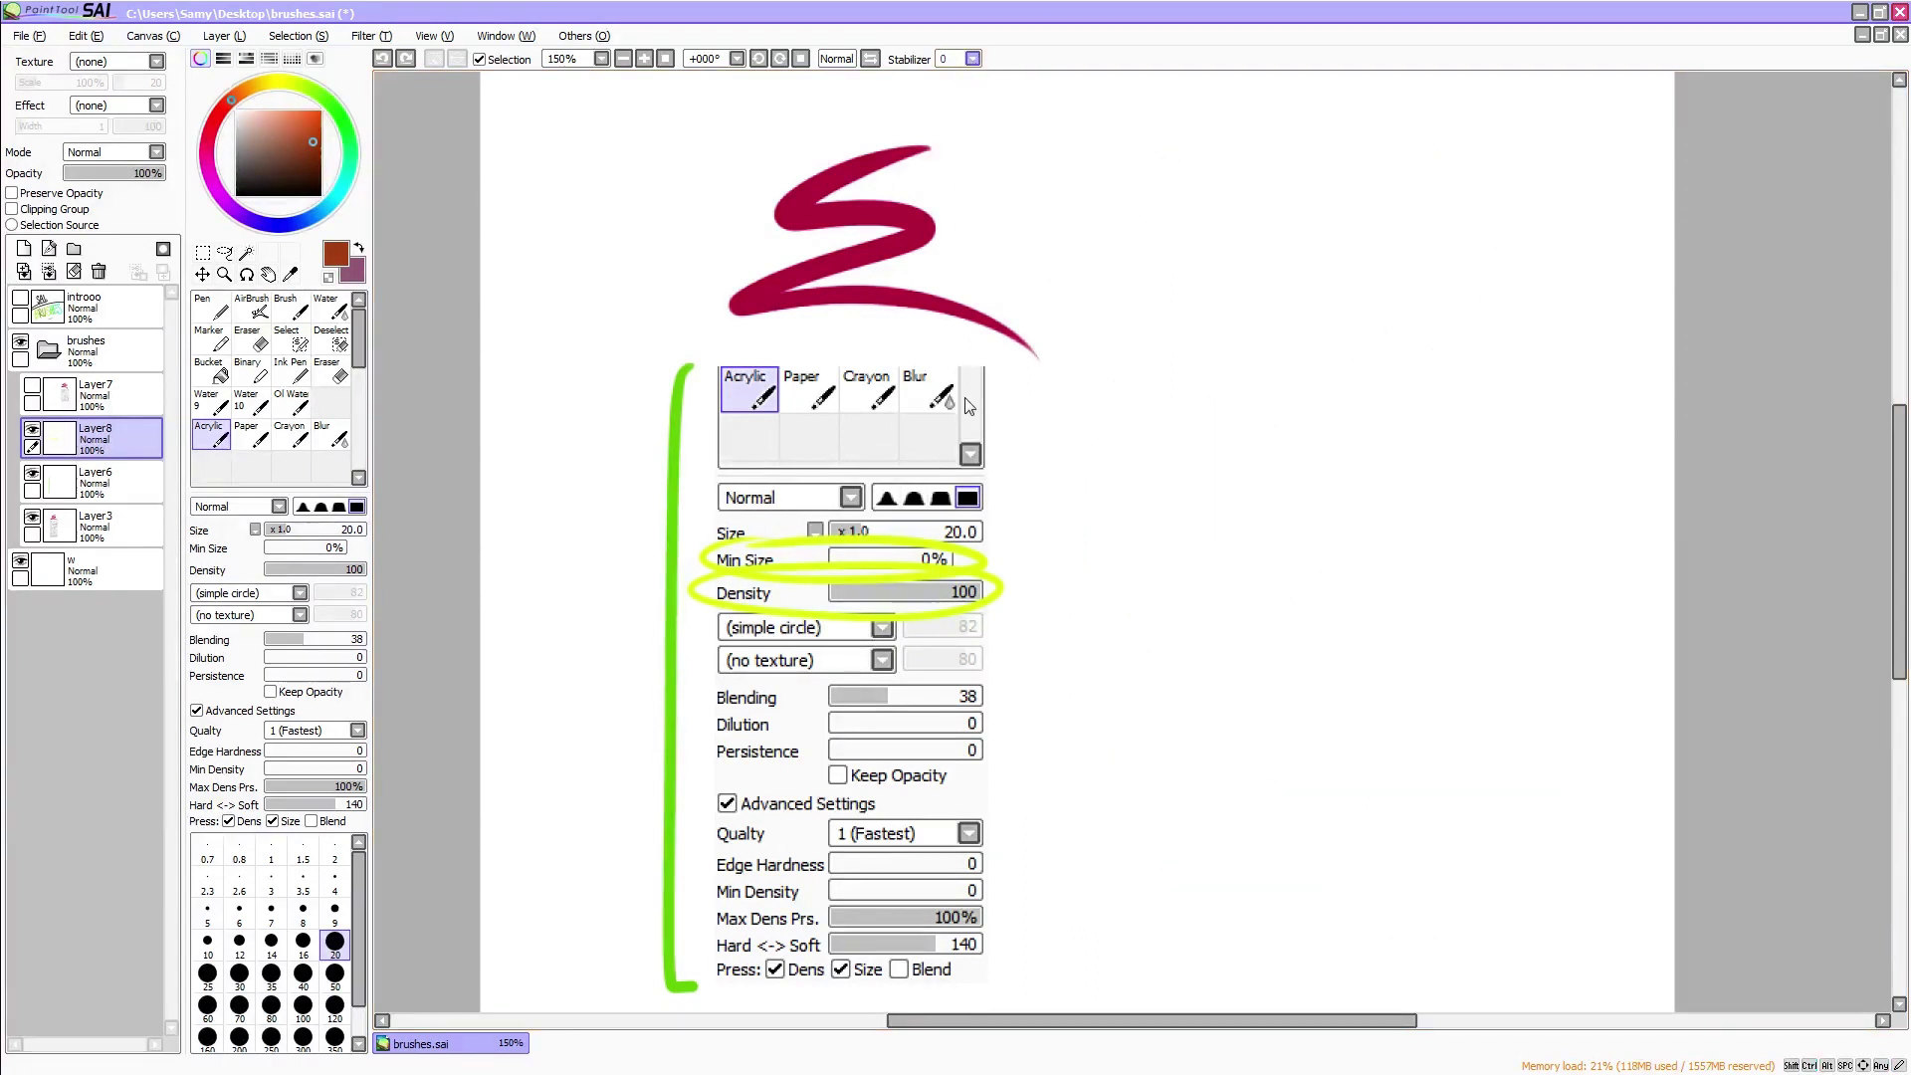
Set the stabilizer to 15 and the brush size to 16, draw a long winding test curve, and undo it
click(953, 305)
click(303, 946)
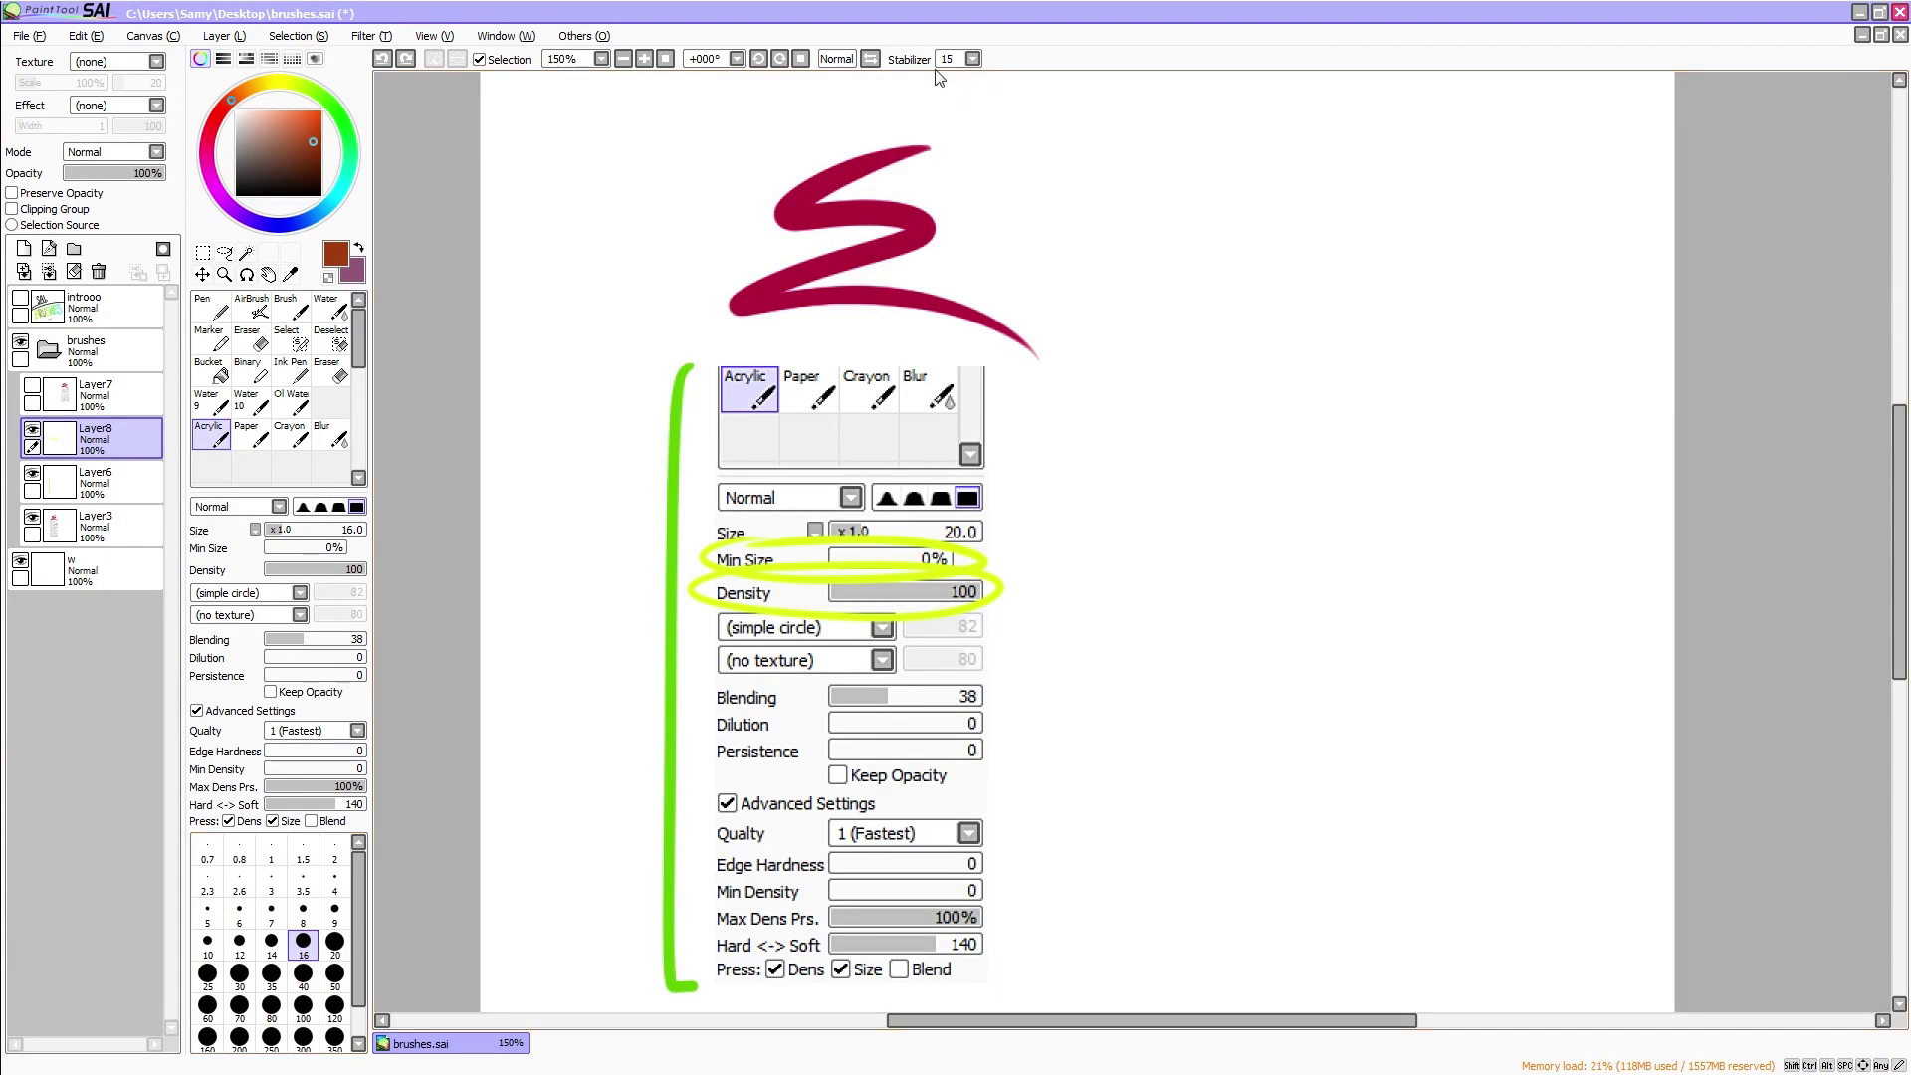
mouse_move(1199, 126)
mouse_down()
mouse_move(1237, 298)
mouse_move(1356, 435)
mouse_move(1186, 571)
mouse_move(1115, 727)
mouse_move(1323, 750)
mouse_move(1363, 834)
mouse_move(1086, 940)
mouse_move(1374, 905)
mouse_move(1433, 637)
mouse_move(1459, 285)
mouse_move(1388, 181)
mouse_move(1538, 229)
mouse_move(1540, 641)
mouse_move(1575, 786)
mouse_move(1403, 893)
mouse_up()
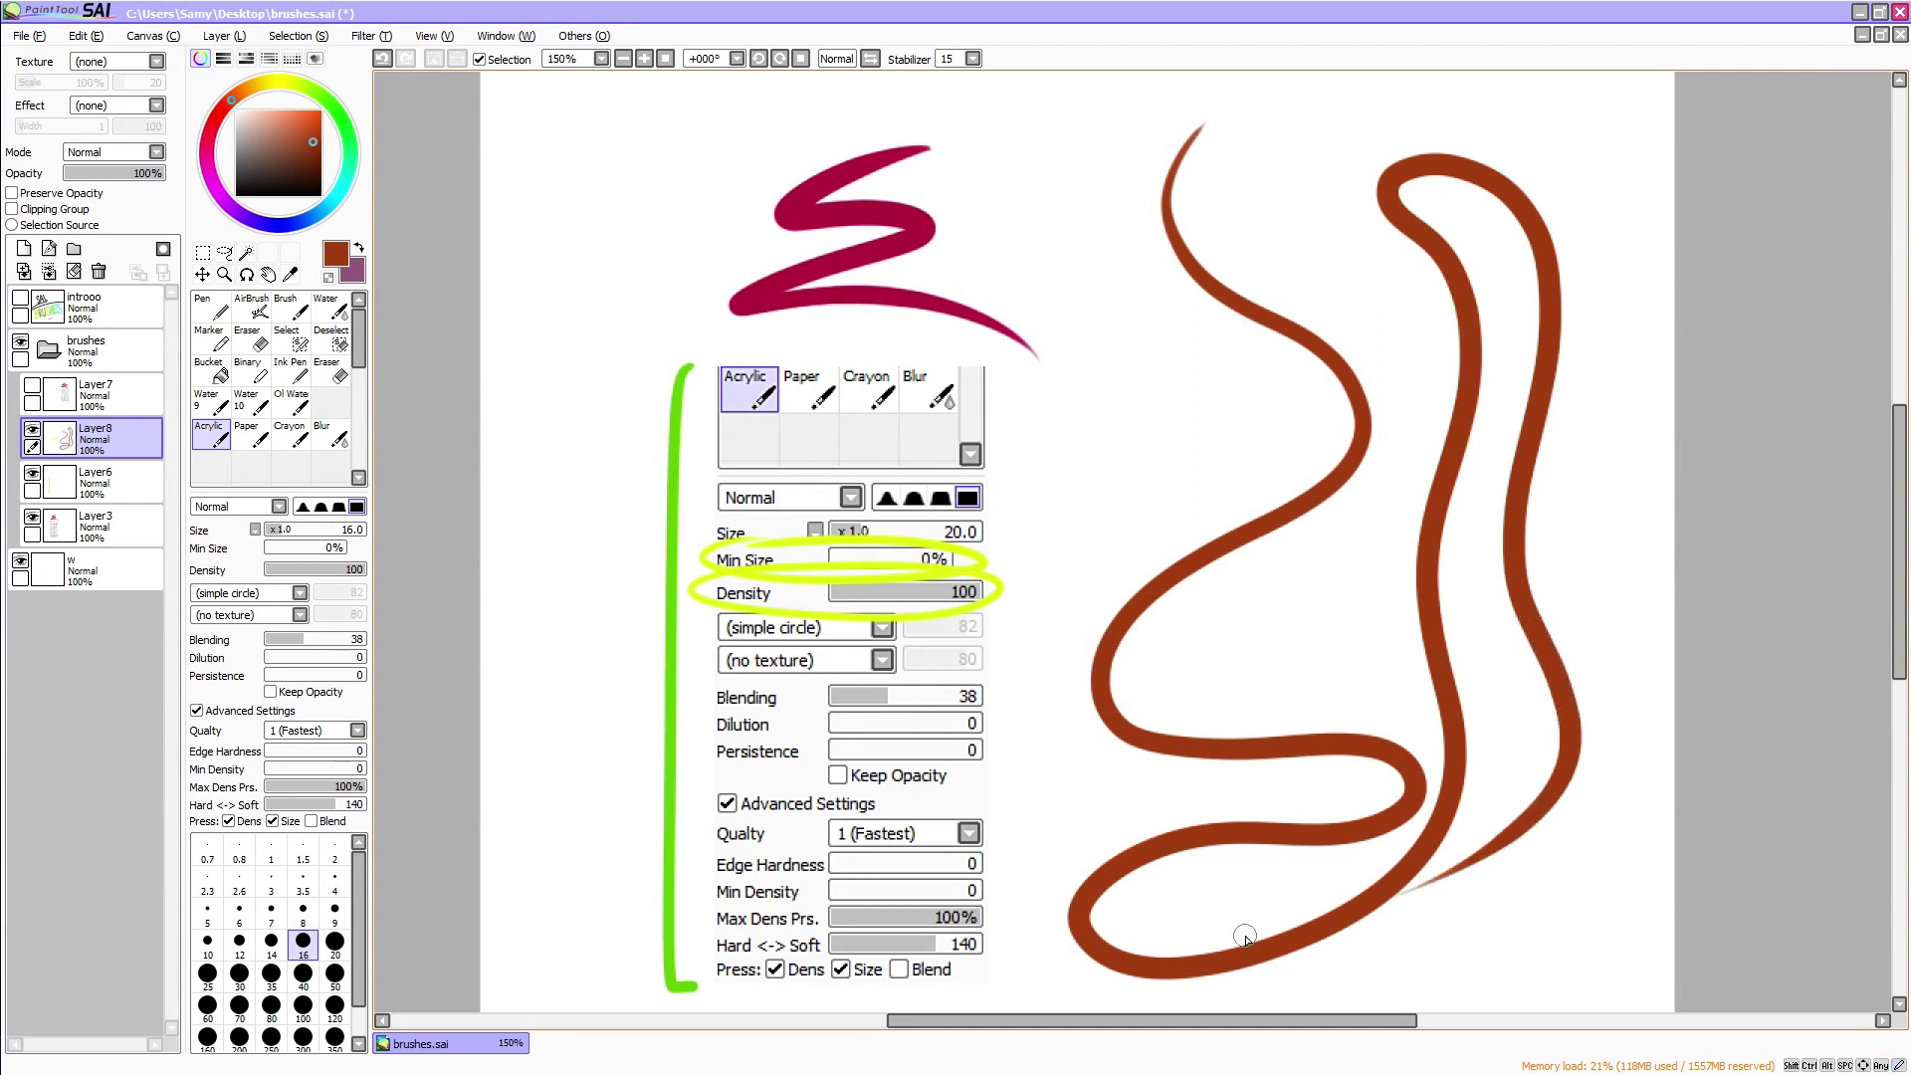
key(ctrl+z)
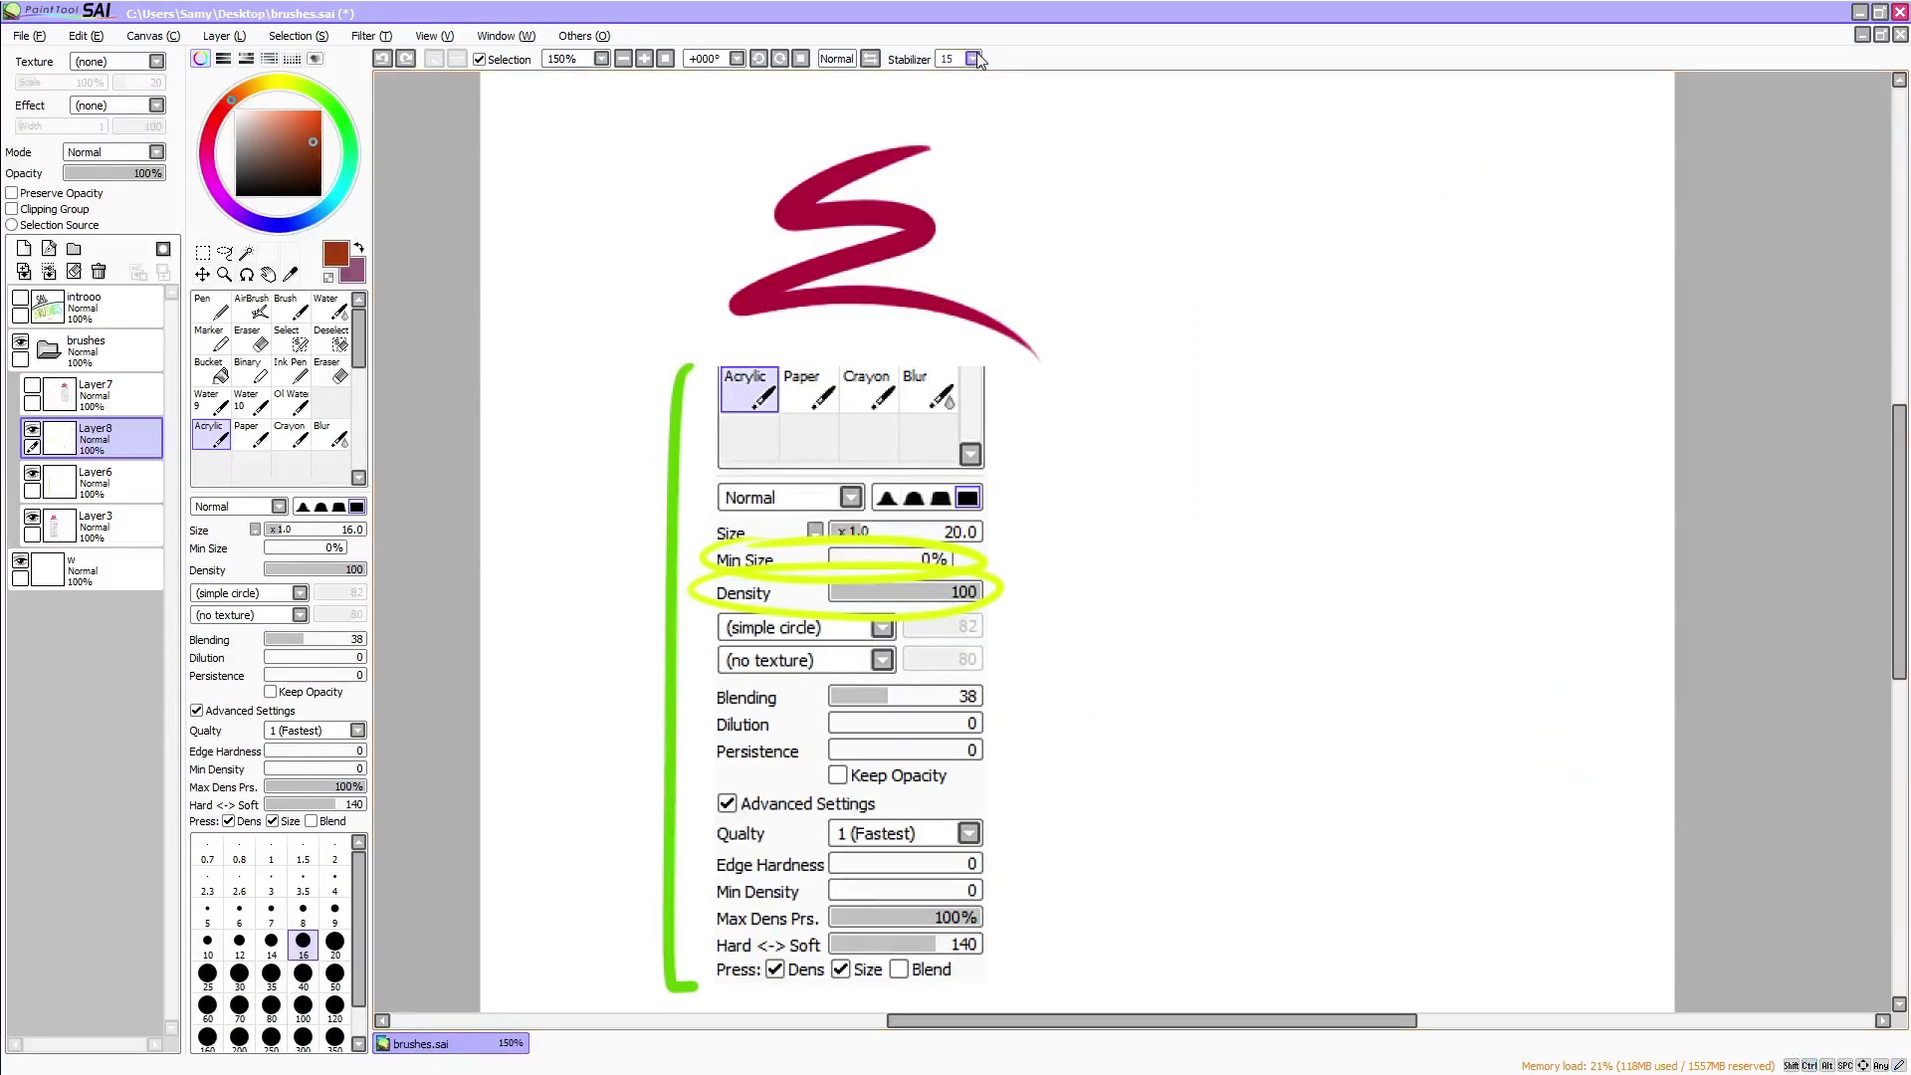
Try two lower stabilizer levels with one freehand test stroke each, undoing both strokes
click(949, 282)
mouse_move(1091, 144)
mouse_down()
mouse_move(1106, 342)
mouse_move(1083, 549)
mouse_move(1161, 672)
mouse_move(1088, 809)
mouse_move(1227, 741)
mouse_move(1207, 363)
mouse_move(1274, 226)
mouse_move(1316, 225)
mouse_up()
key(ctrl+z)
click(947, 269)
mouse_move(1090, 178)
mouse_down()
mouse_move(1119, 258)
mouse_move(1084, 514)
mouse_move(1095, 741)
mouse_move(1184, 757)
mouse_move(1217, 267)
mouse_move(1235, 591)
mouse_move(1345, 728)
mouse_move(1349, 682)
mouse_up()
key(ctrl+z)
Set the stabilizer back to 15, draw a test stroke, and undo it together with the yellow circles
click(979, 61)
click(958, 313)
mouse_move(1421, 149)
mouse_down()
mouse_move(1200, 293)
mouse_move(1137, 543)
mouse_move(1342, 550)
mouse_move(1273, 709)
mouse_move(1110, 907)
mouse_move(1430, 903)
mouse_move(1450, 953)
mouse_up()
key(ctrl+z)
key(ctrl+z)
key(ctrl+z)
Underline the Min Size and Density labels of the Acrylic settings picture in yellow-green
click(293, 84)
click(316, 127)
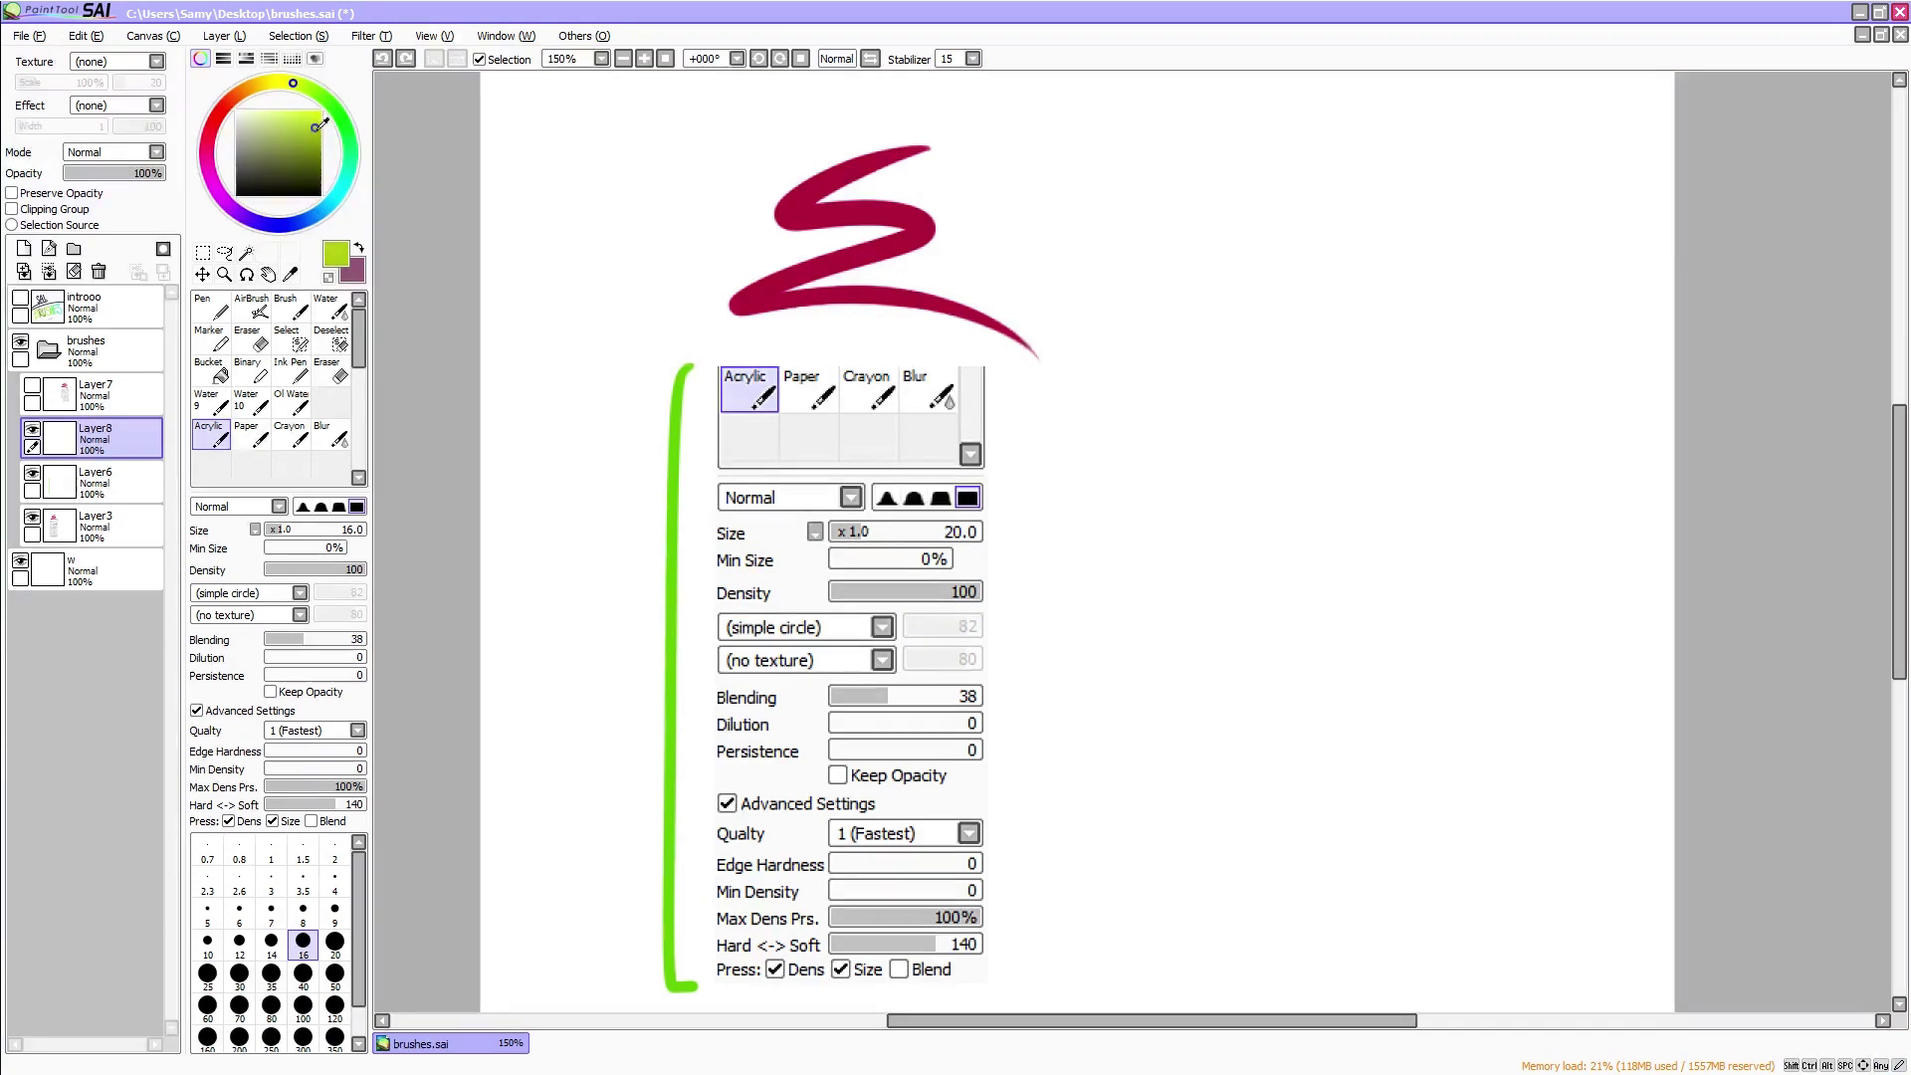
mouse_move(719, 574)
mouse_down()
mouse_move(793, 571)
mouse_move(789, 602)
mouse_up()
key(ctrl+z)
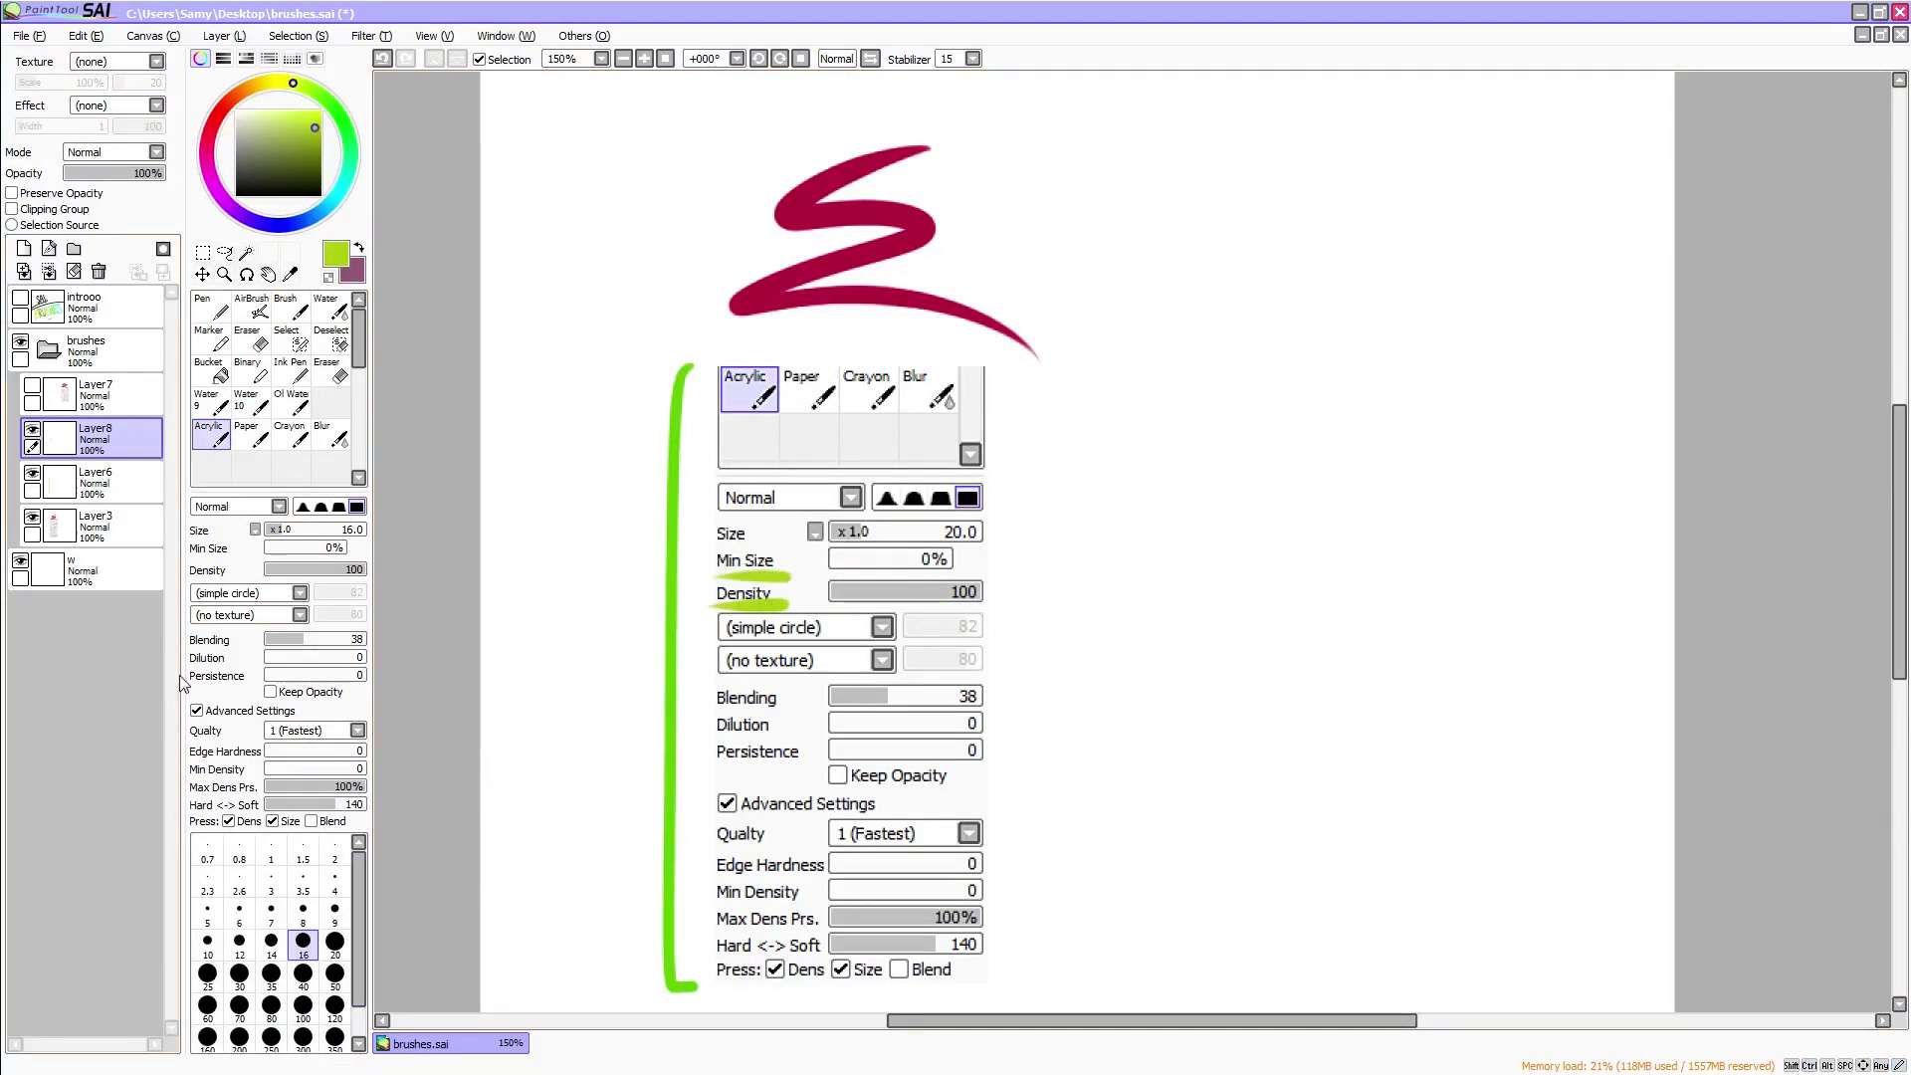
Test the brush at 100% Min Size and size 20 with long winding green strokes, and undo them
drag(279, 558, 383, 563)
click(336, 941)
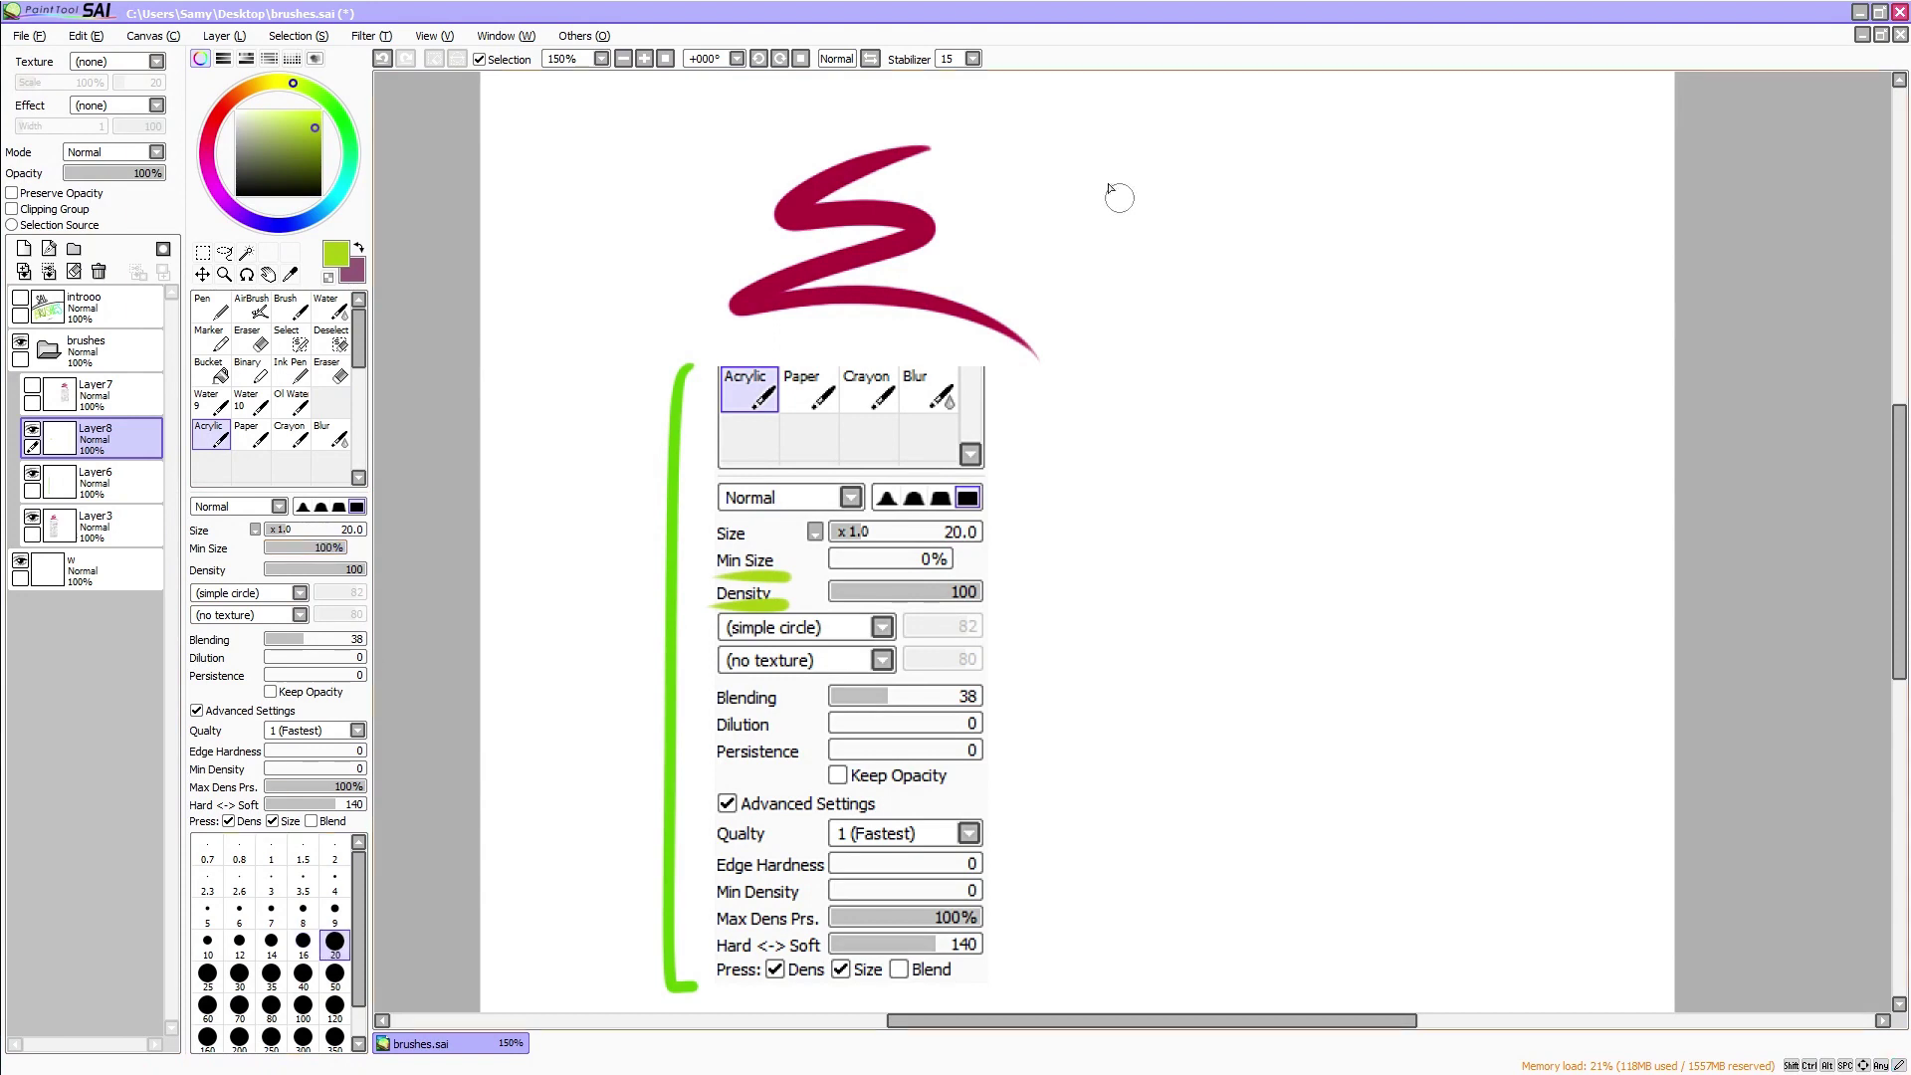
mouse_move(1094, 147)
mouse_down()
mouse_move(1095, 636)
mouse_move(1114, 711)
mouse_move(1155, 464)
mouse_move(1211, 392)
mouse_move(1206, 595)
mouse_move(1146, 753)
mouse_move(1168, 718)
mouse_move(1030, 836)
mouse_move(1095, 849)
mouse_move(1241, 794)
mouse_move(1226, 853)
mouse_move(1106, 943)
mouse_move(1212, 941)
mouse_move(1294, 838)
mouse_move(1254, 652)
mouse_move(1353, 706)
mouse_move(1352, 796)
mouse_up()
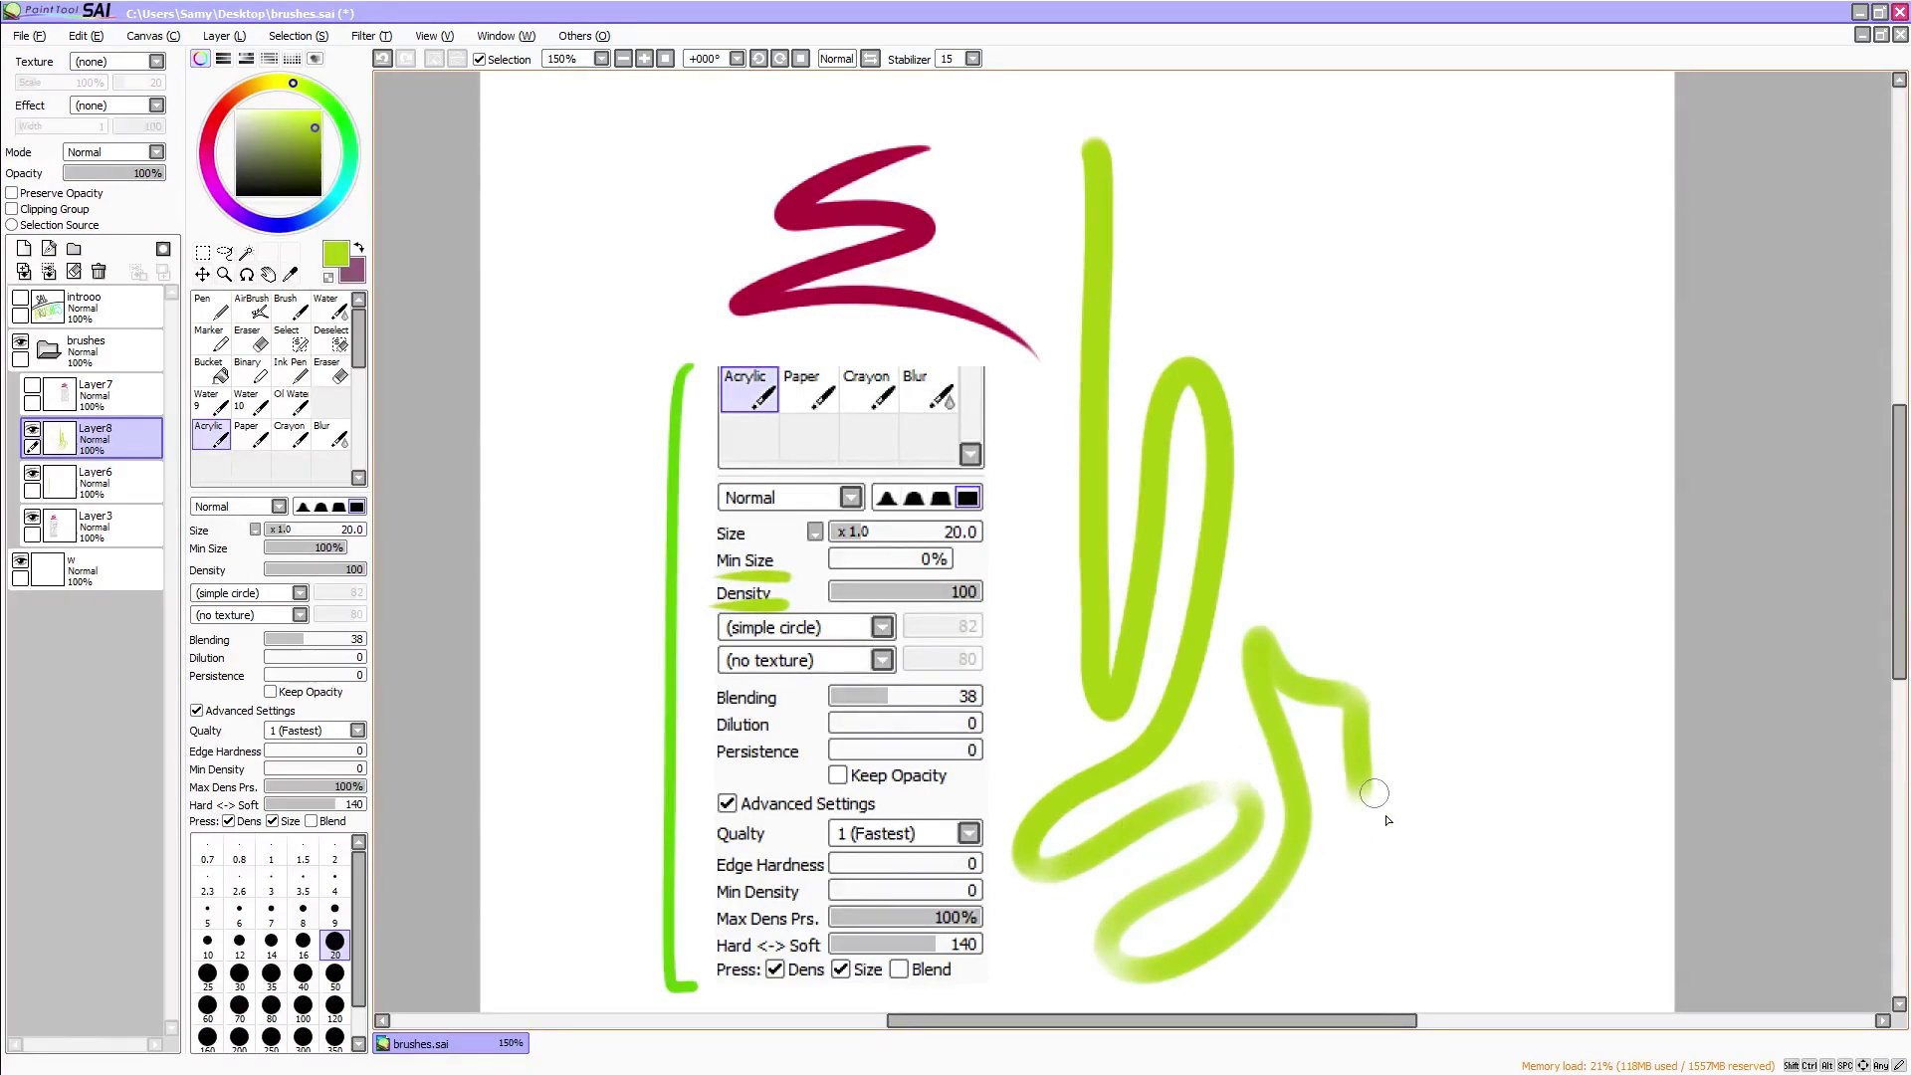
mouse_move(1355, 801)
mouse_down()
mouse_move(1390, 819)
mouse_move(1391, 701)
mouse_move(1286, 184)
mouse_up()
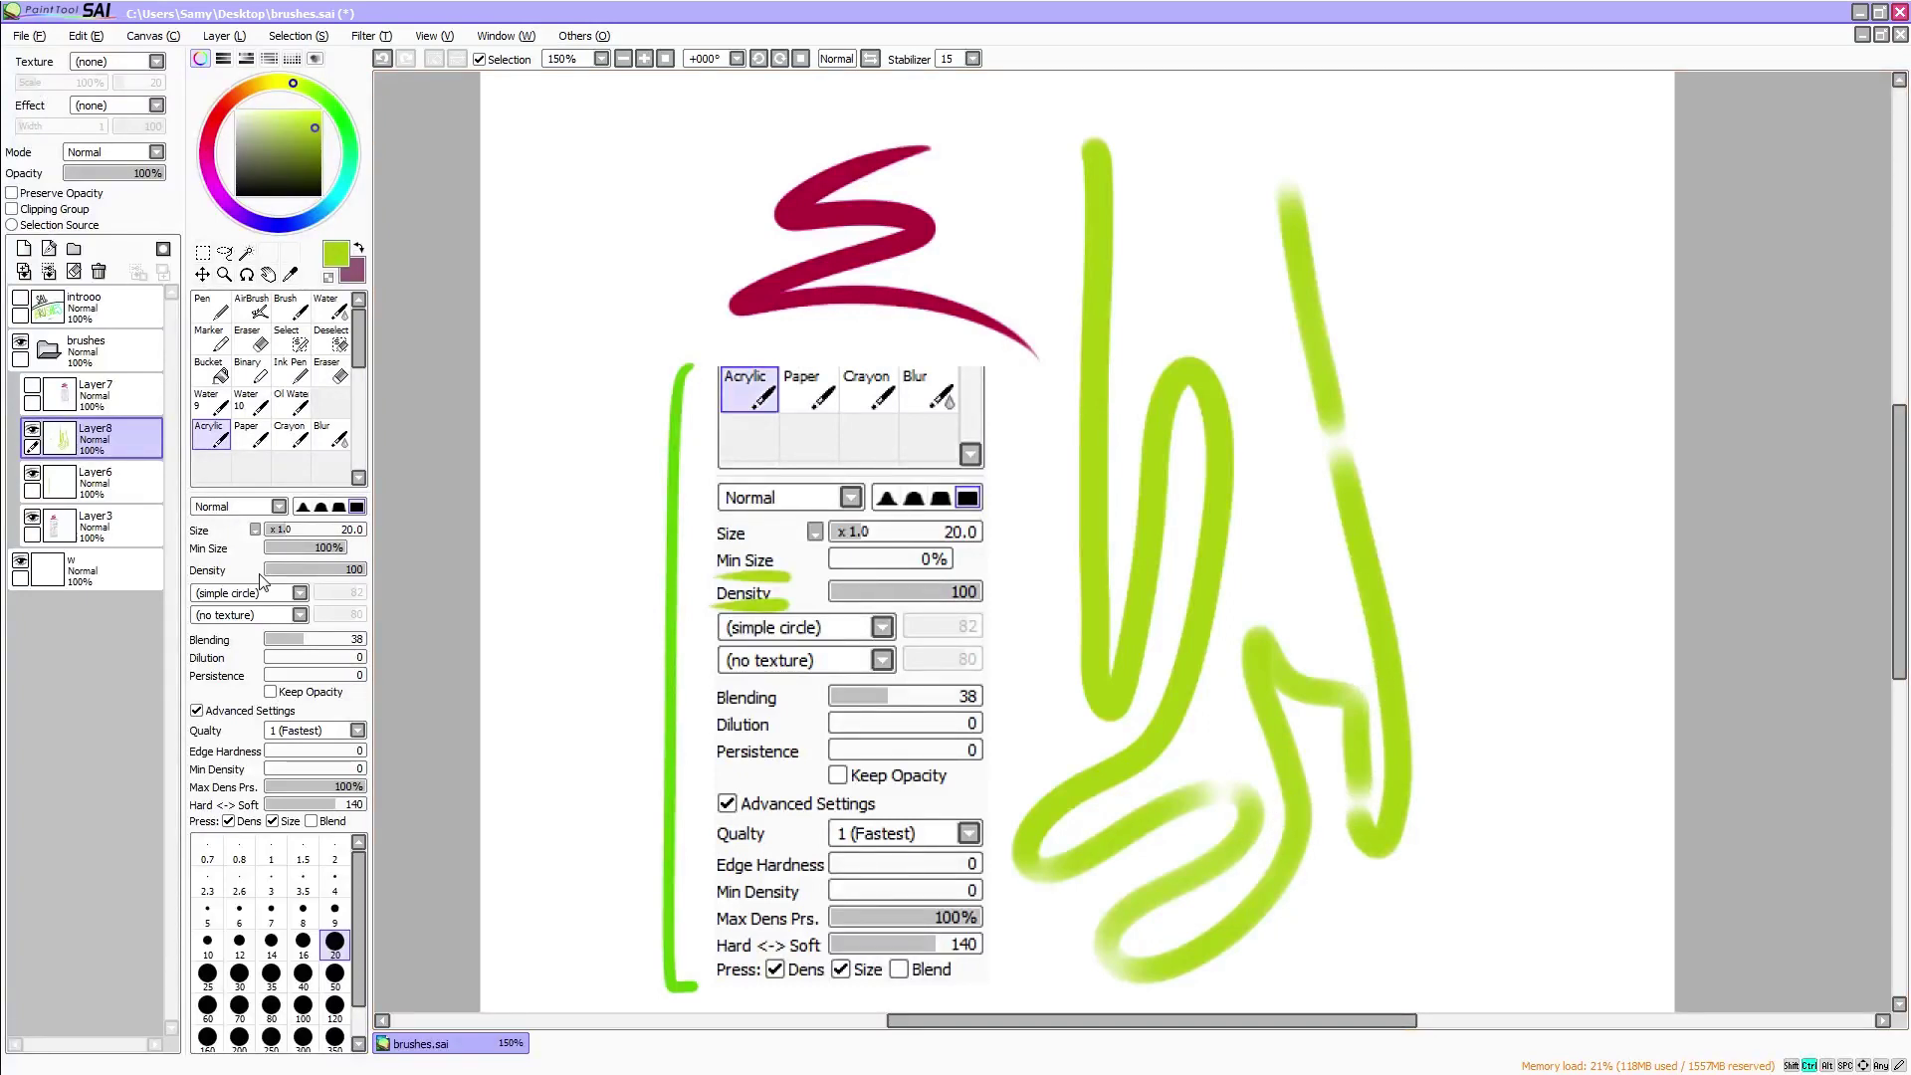
key(ctrl+z)
key(ctrl+z)
key(ctrl+z)
key(ctrl+z)
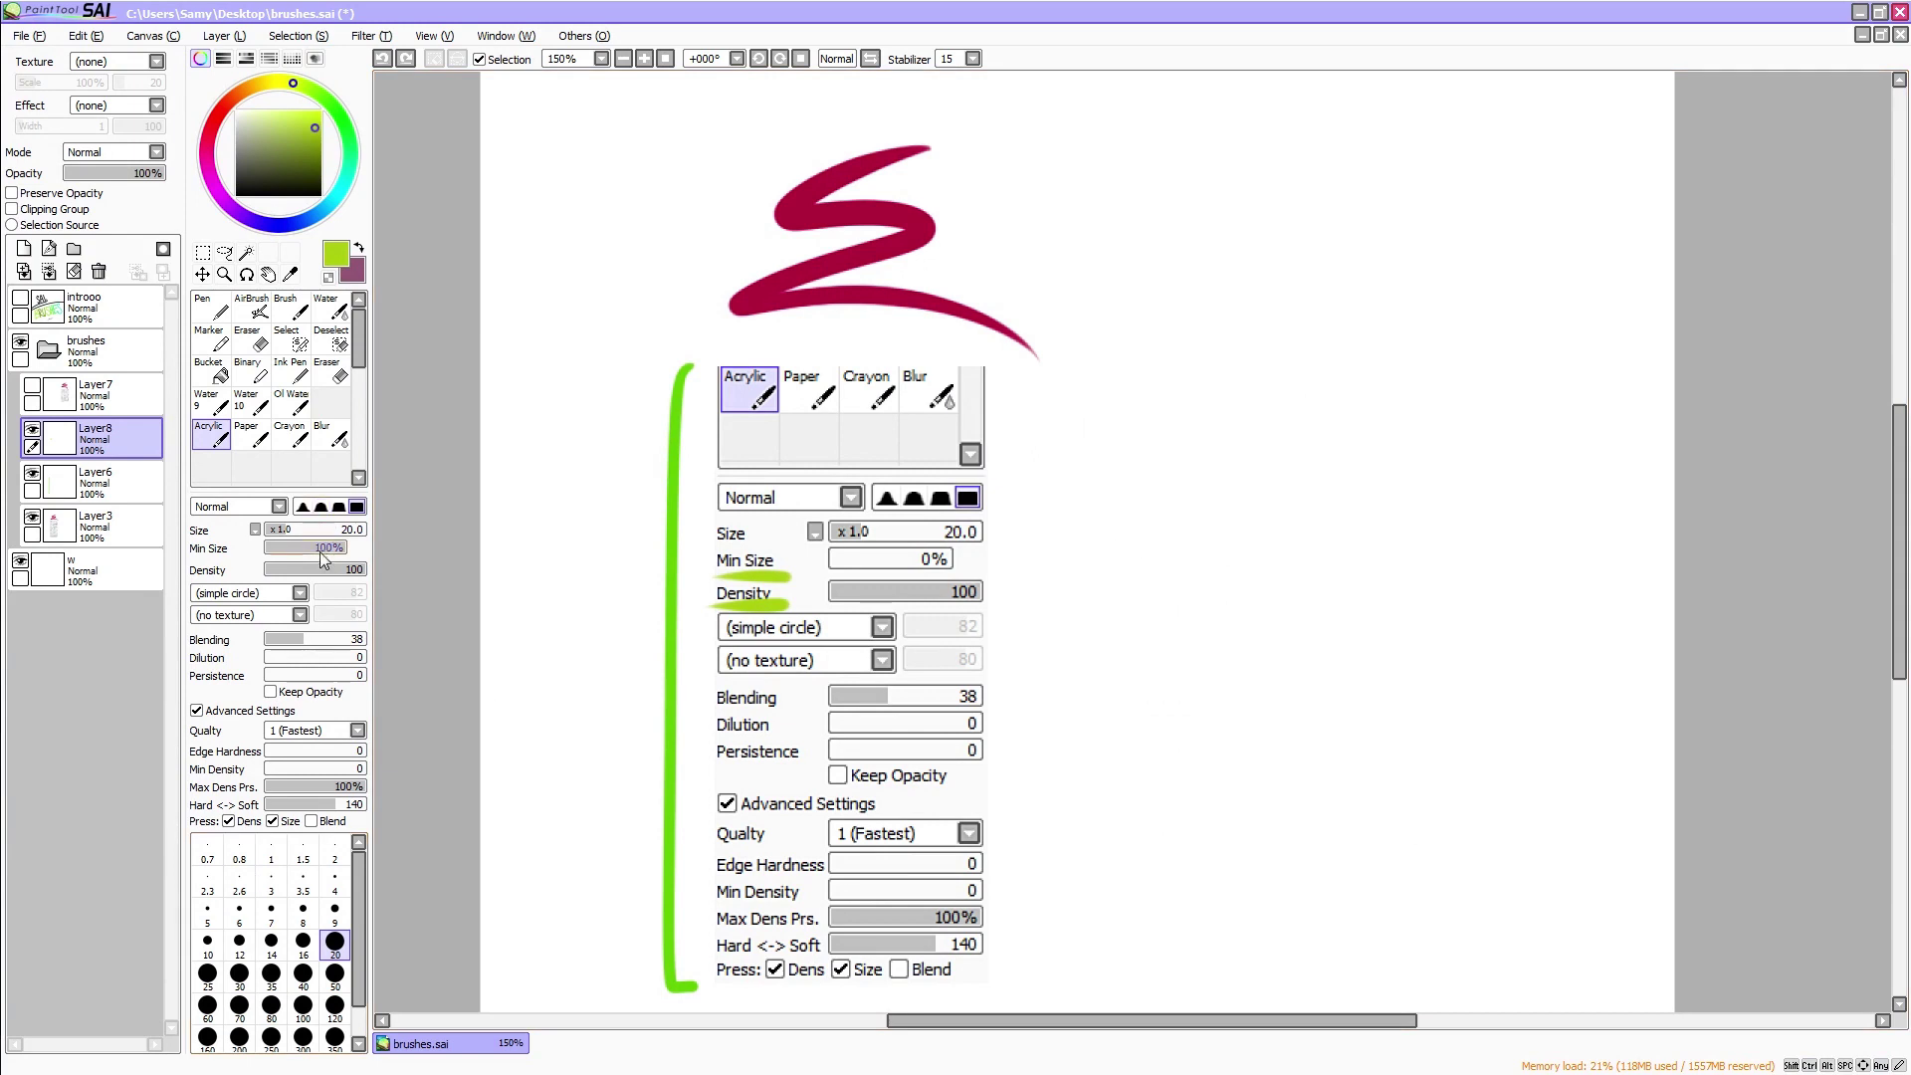
Test the brush at 0% Min Size with orange strokes beside the settings picture, and undo them
drag(333, 549, 247, 547)
click(237, 96)
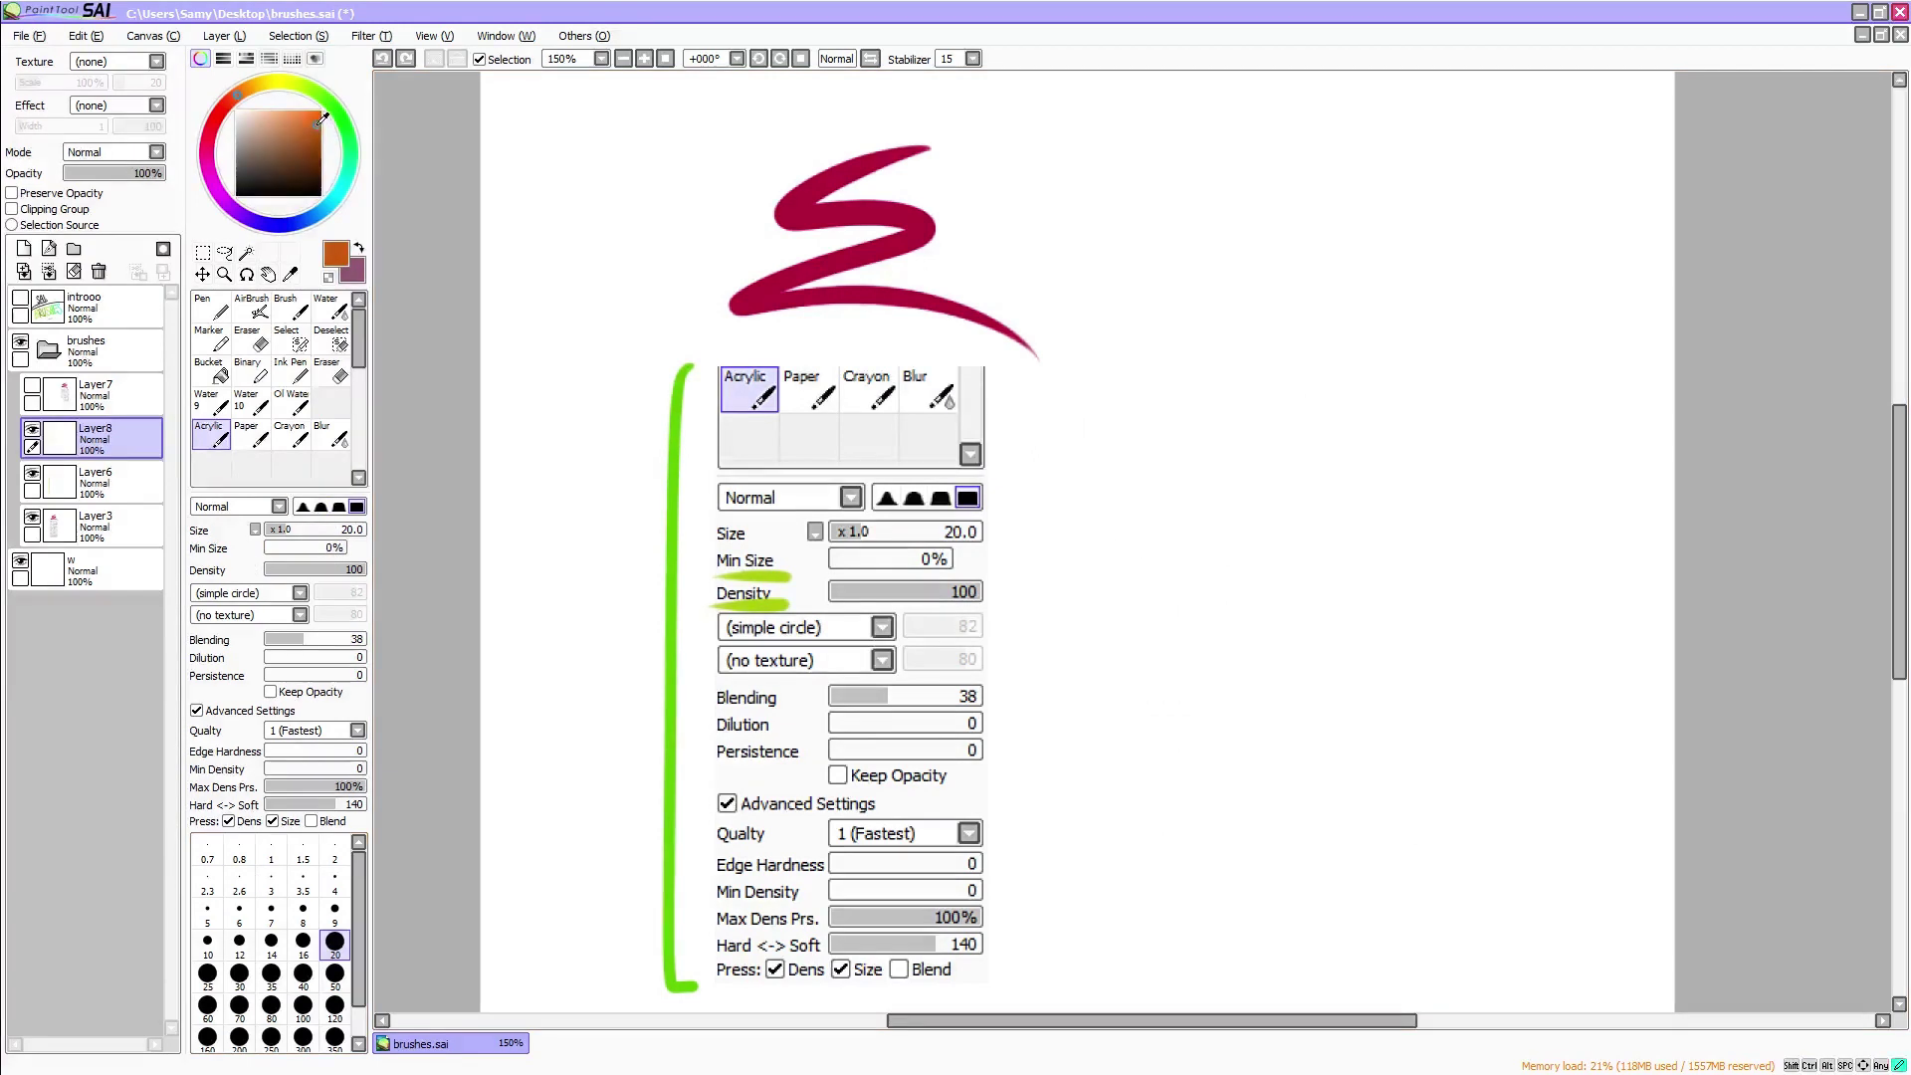
mouse_move(1256, 169)
mouse_down()
mouse_move(1128, 312)
mouse_move(1069, 610)
mouse_move(1165, 505)
mouse_move(1245, 514)
mouse_move(1114, 648)
mouse_move(1155, 718)
mouse_move(1262, 673)
mouse_move(1243, 741)
mouse_move(1136, 799)
mouse_move(1070, 902)
mouse_move(1126, 935)
mouse_move(1249, 846)
mouse_move(1358, 813)
mouse_move(1423, 844)
mouse_up()
mouse_move(1431, 149)
mouse_down()
mouse_move(1365, 437)
mouse_move(1567, 502)
mouse_move(1339, 632)
mouse_move(1481, 701)
mouse_move(1558, 786)
mouse_move(1524, 133)
mouse_up()
key(ctrl+z)
key(ctrl+z)
Test the brush at 50% Min Size with two long orange curves, and undo them
click(306, 554)
mouse_move(1249, 212)
mouse_down()
mouse_move(1178, 307)
mouse_move(1243, 525)
mouse_move(1294, 826)
mouse_move(1473, 851)
mouse_up()
mouse_move(1438, 735)
mouse_down()
mouse_move(1398, 299)
mouse_move(1564, 823)
mouse_move(1313, 279)
mouse_up()
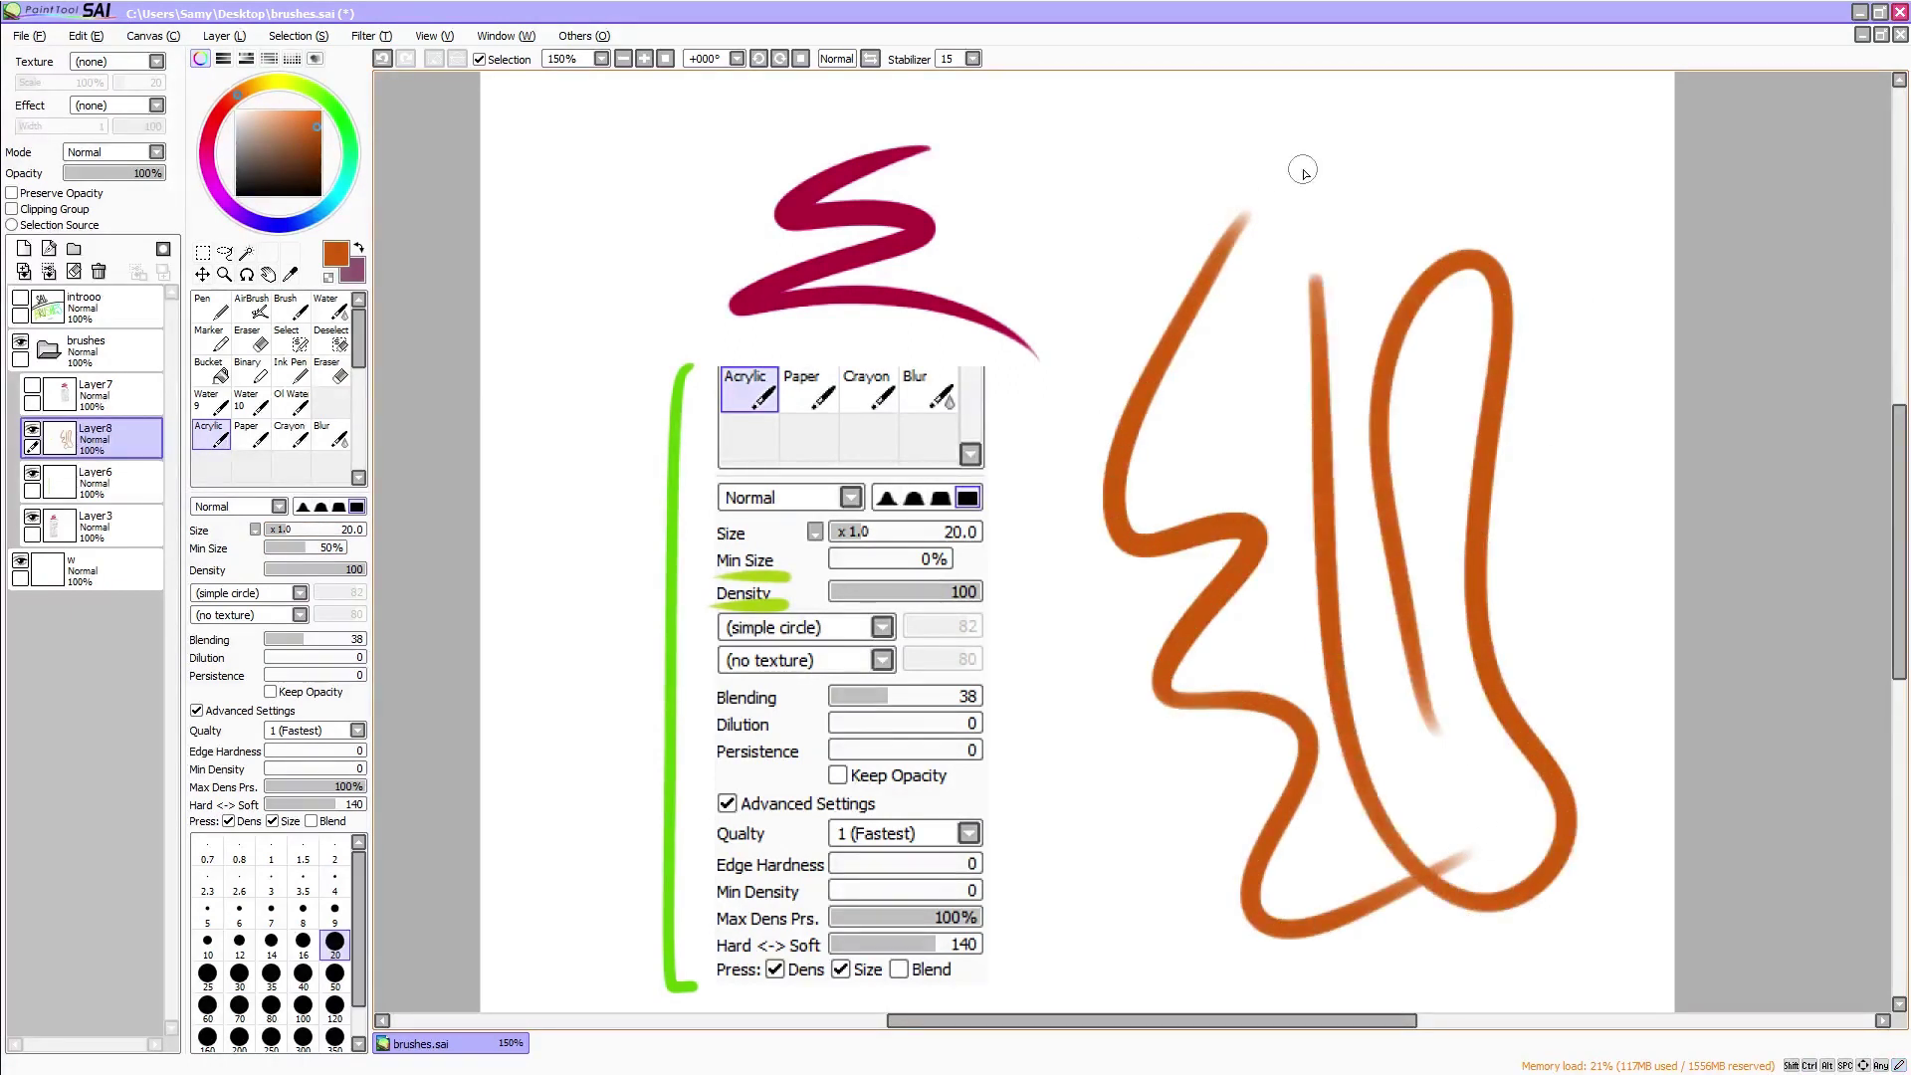
key(ctrl+z)
key(ctrl+z)
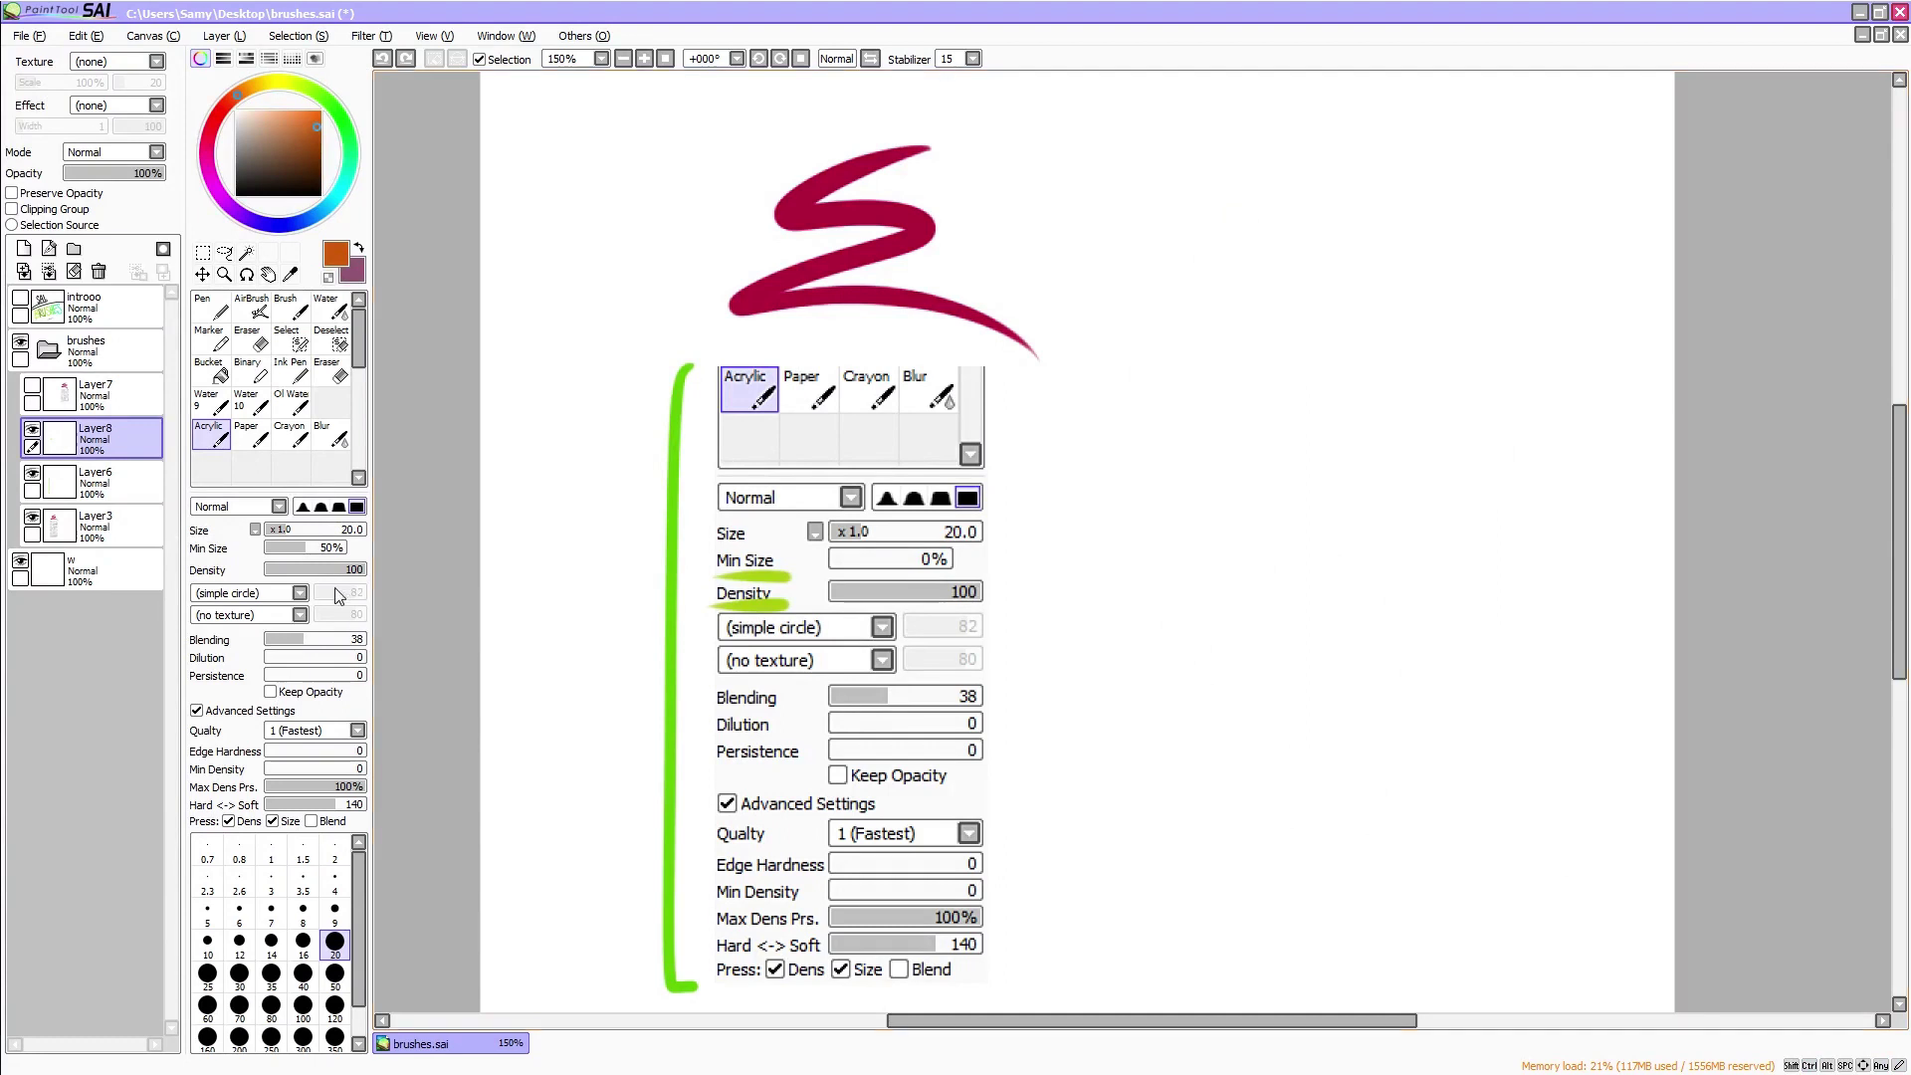
Set the brush to 100% Min Size, a red colour and size 16
drag(311, 554, 464, 544)
click(230, 103)
click(302, 940)
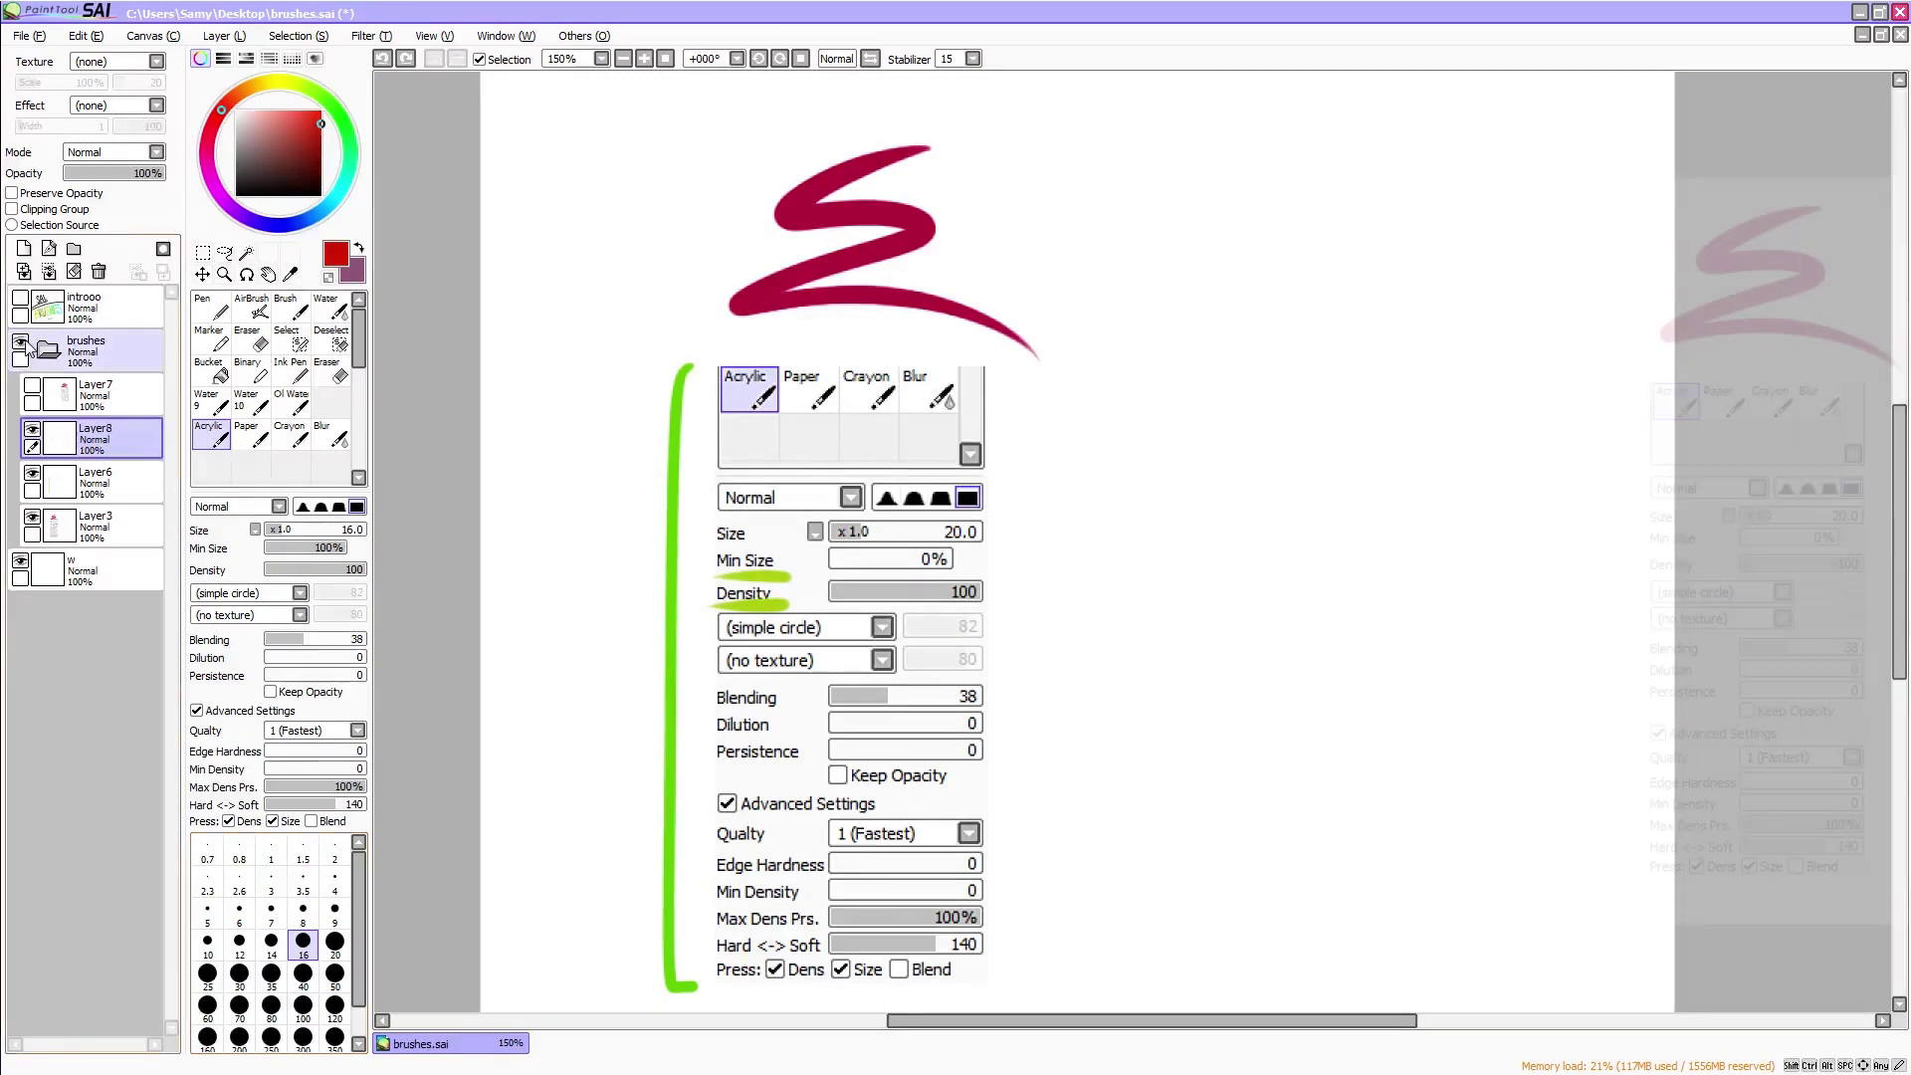
Hide the brushes folder and add a new layer above it, outside the folder
click(20, 342)
click(25, 249)
drag(104, 442, 107, 333)
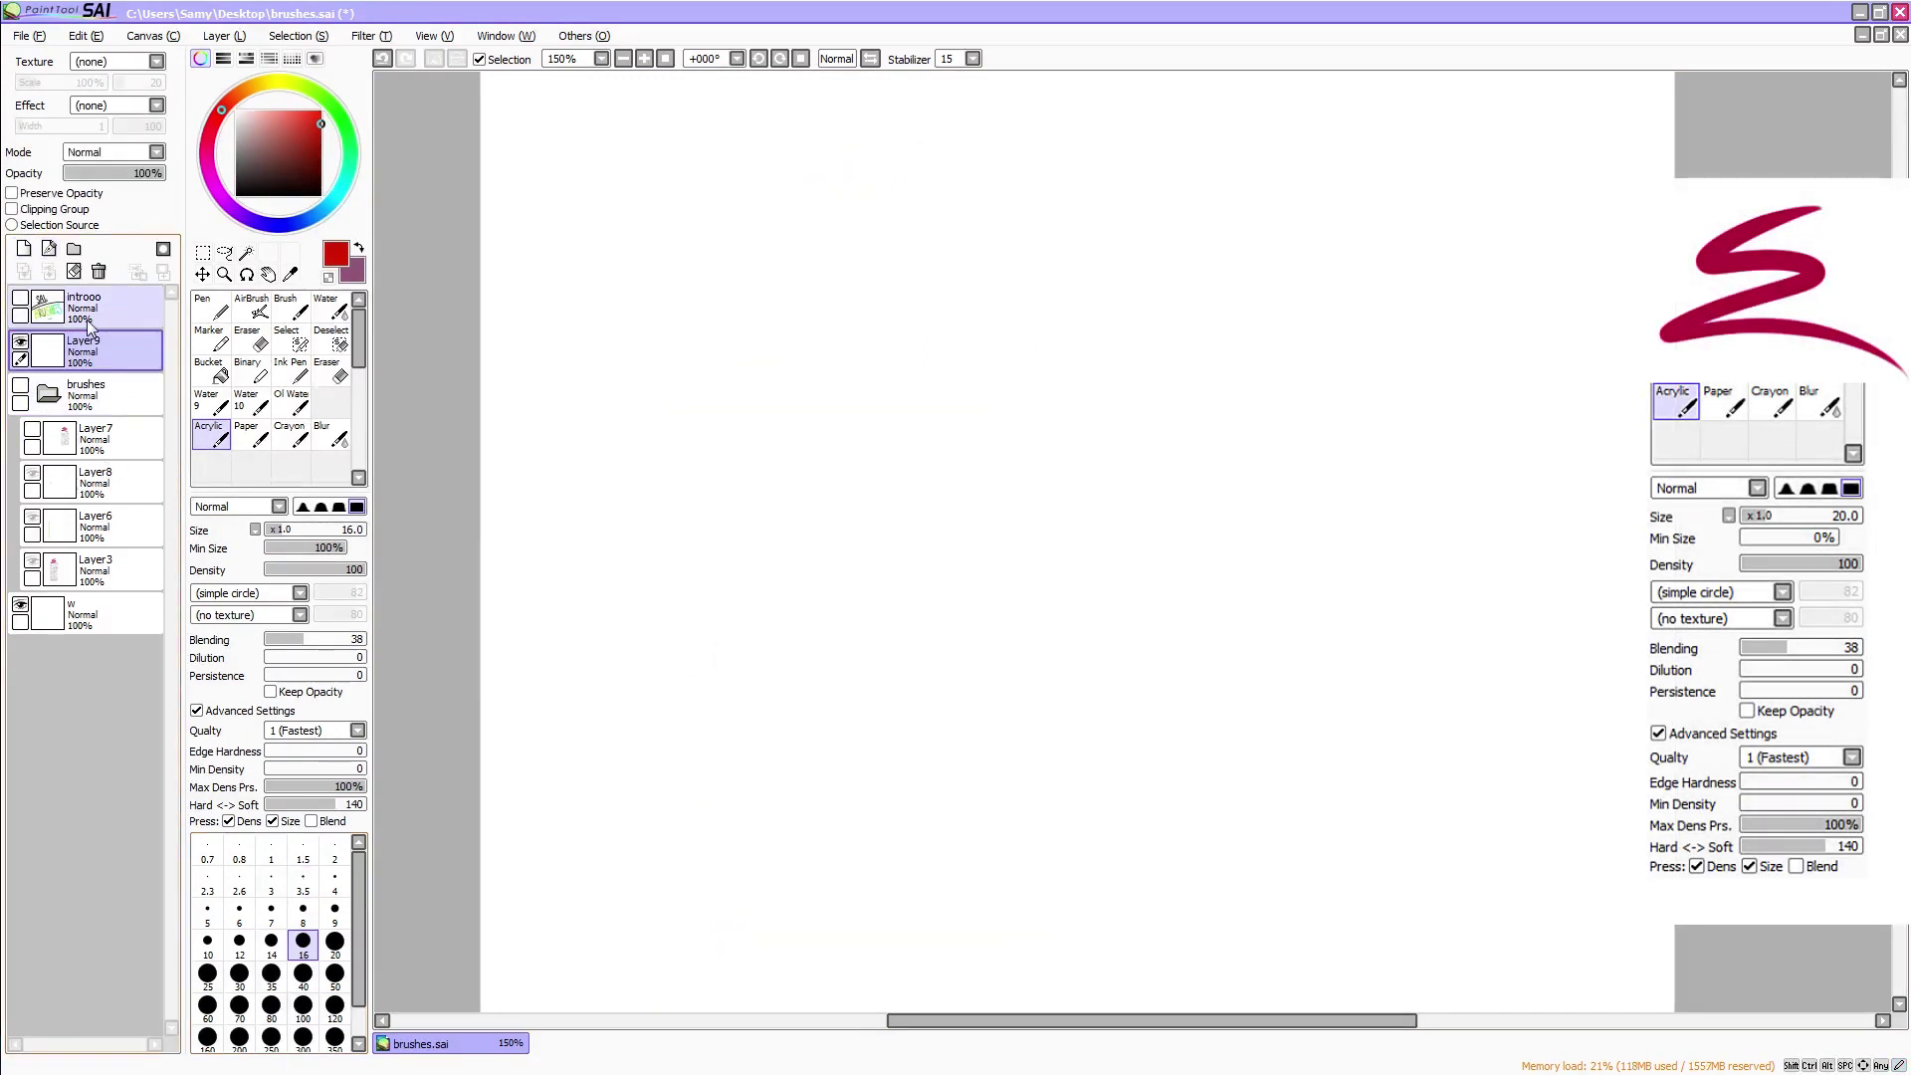
Configure the sketching brush with a brighter red, size 7, density 40 and 0% Min Size, undoing the trial stroke
click(316, 113)
click(328, 921)
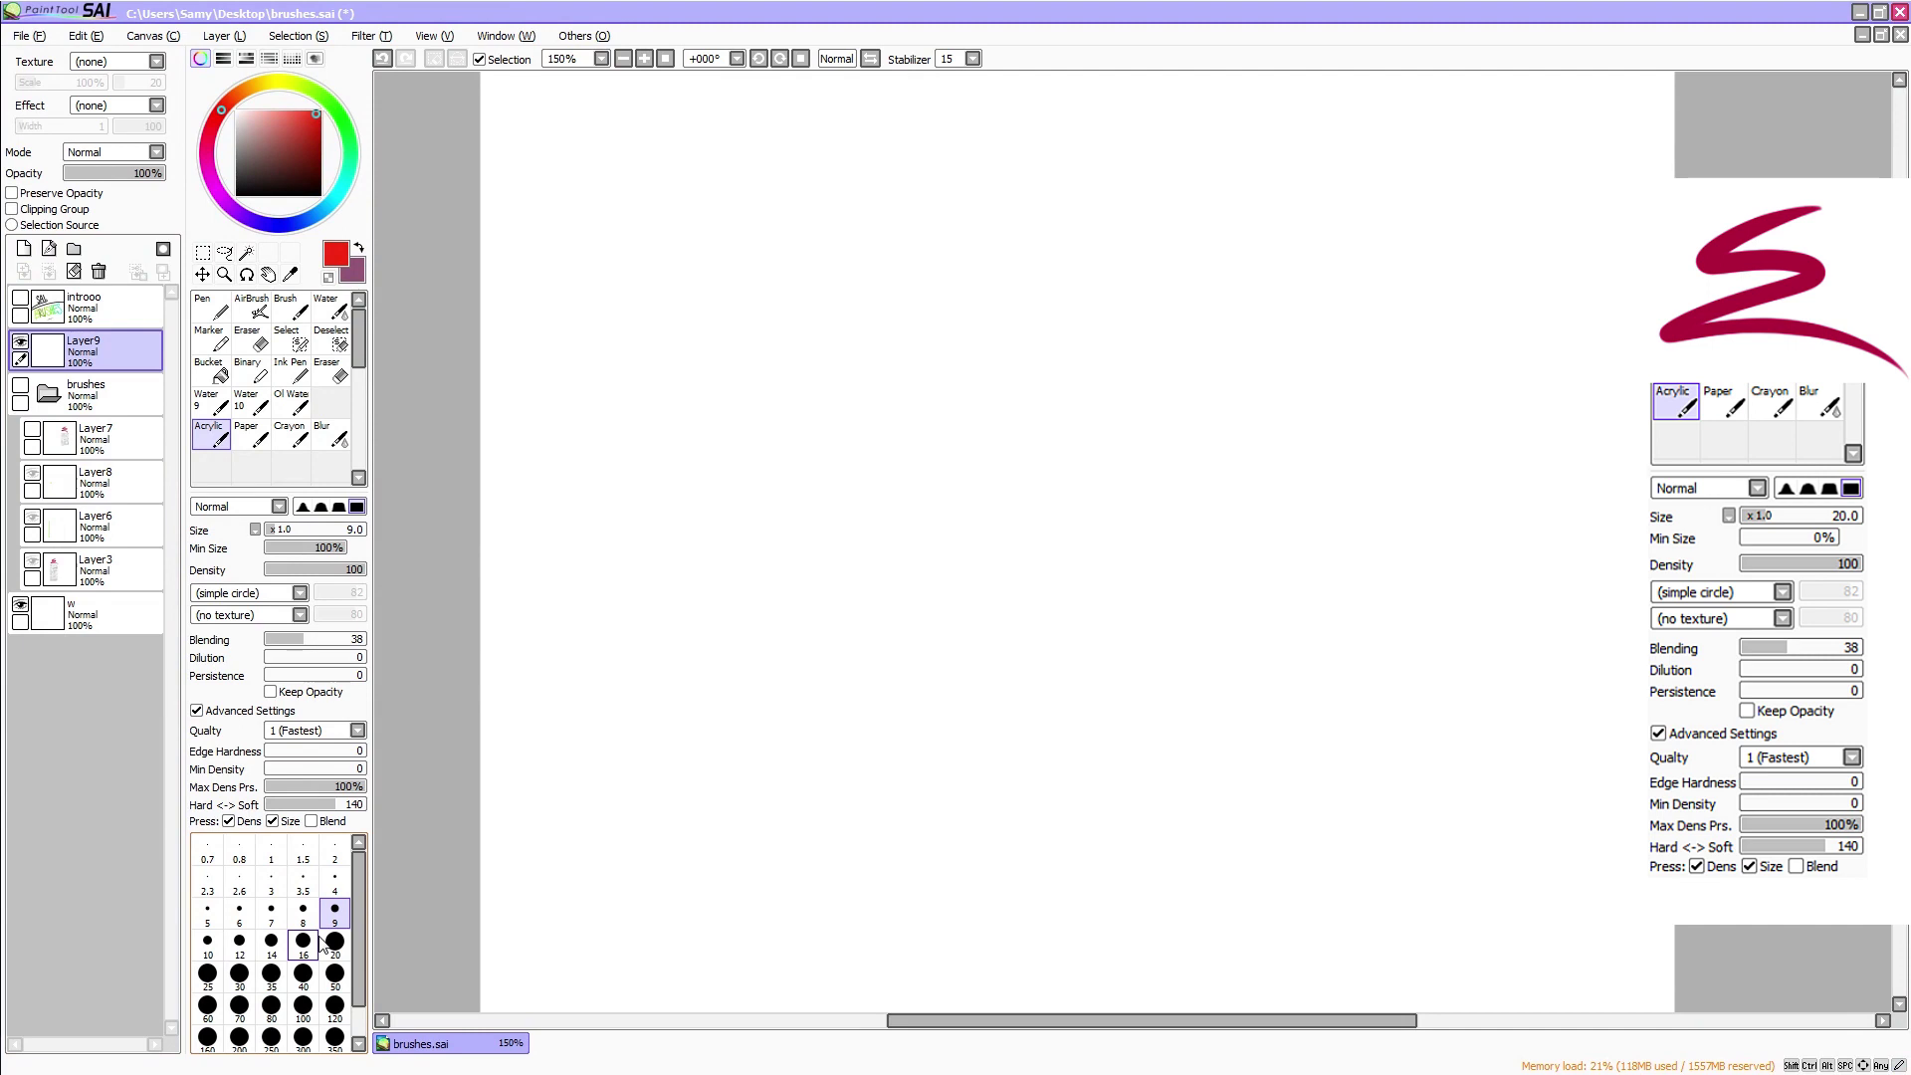
click(294, 568)
click(298, 921)
mouse_move(297, 571)
mouse_down()
mouse_move(280, 569)
mouse_move(306, 571)
mouse_up()
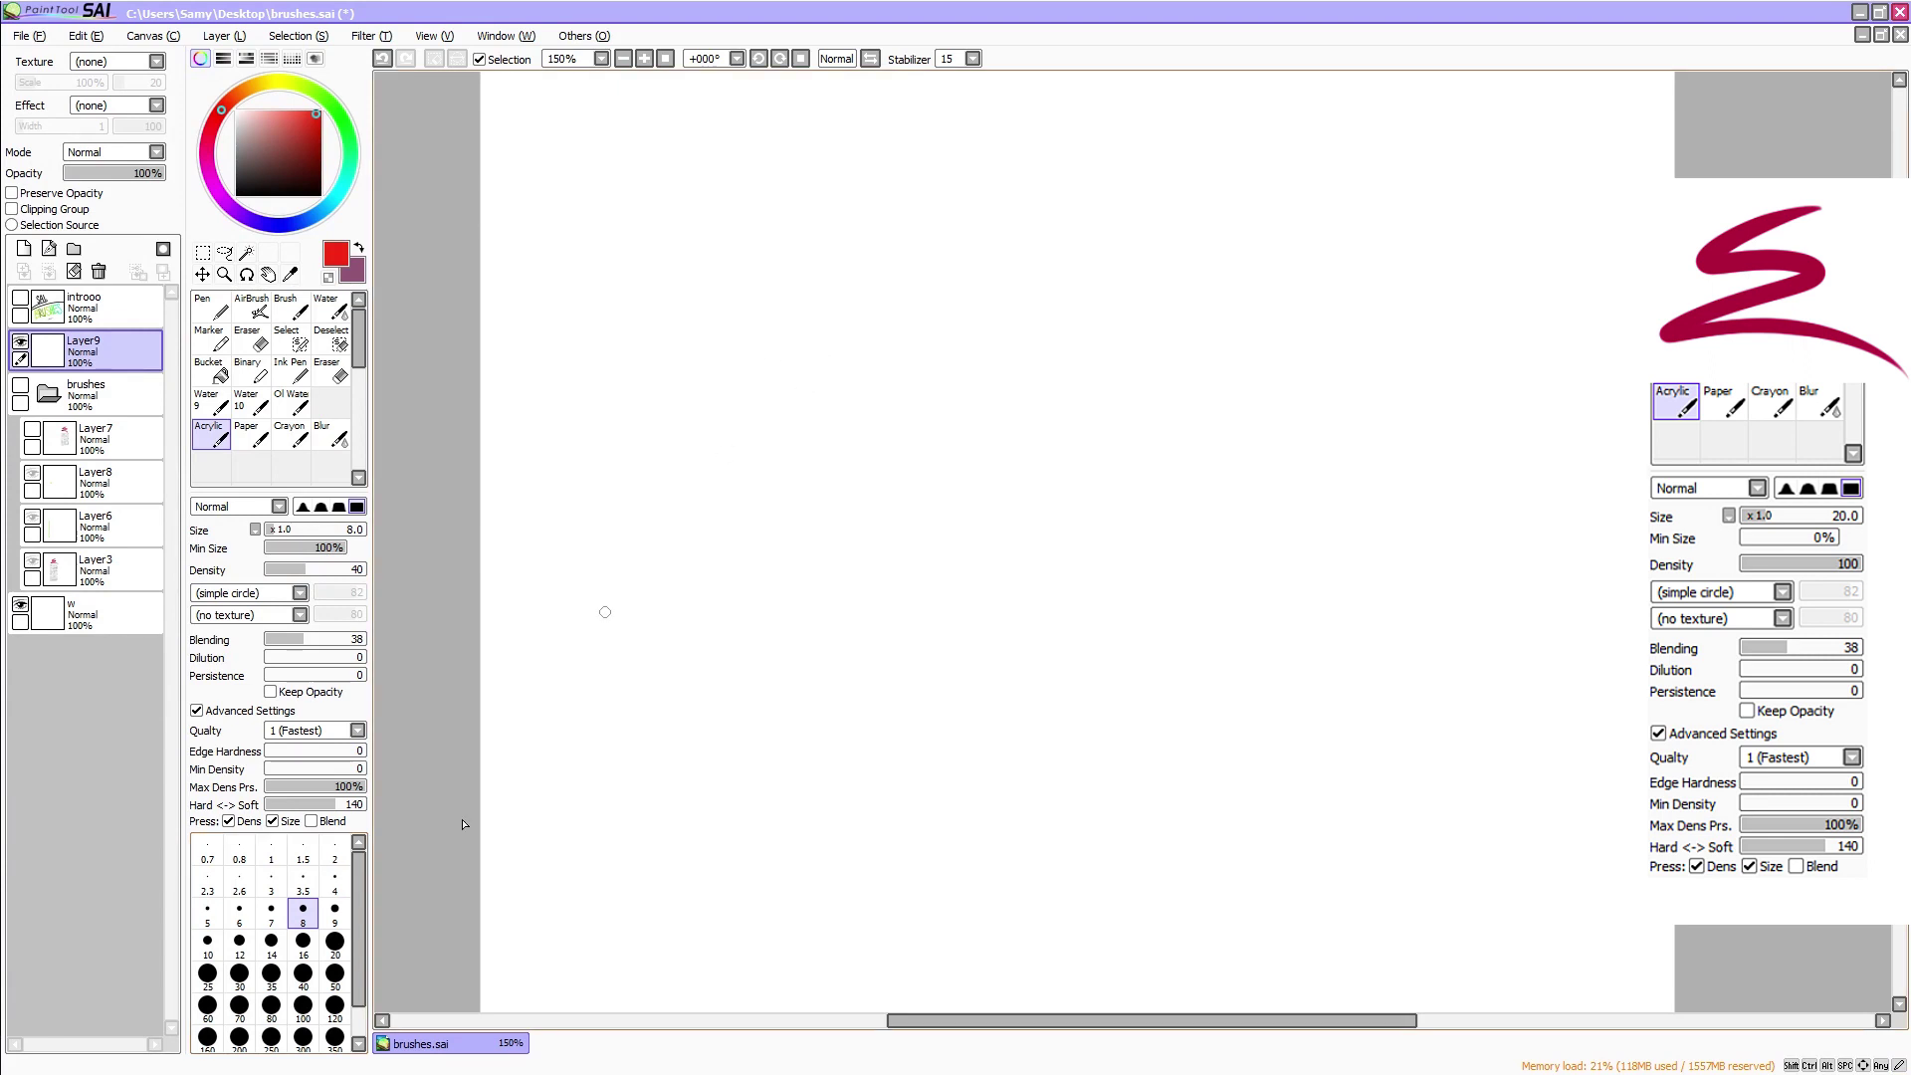
click(272, 914)
mouse_move(786, 293)
mouse_down()
mouse_move(759, 465)
mouse_move(887, 435)
mouse_move(797, 290)
mouse_up()
key(ctrl+z)
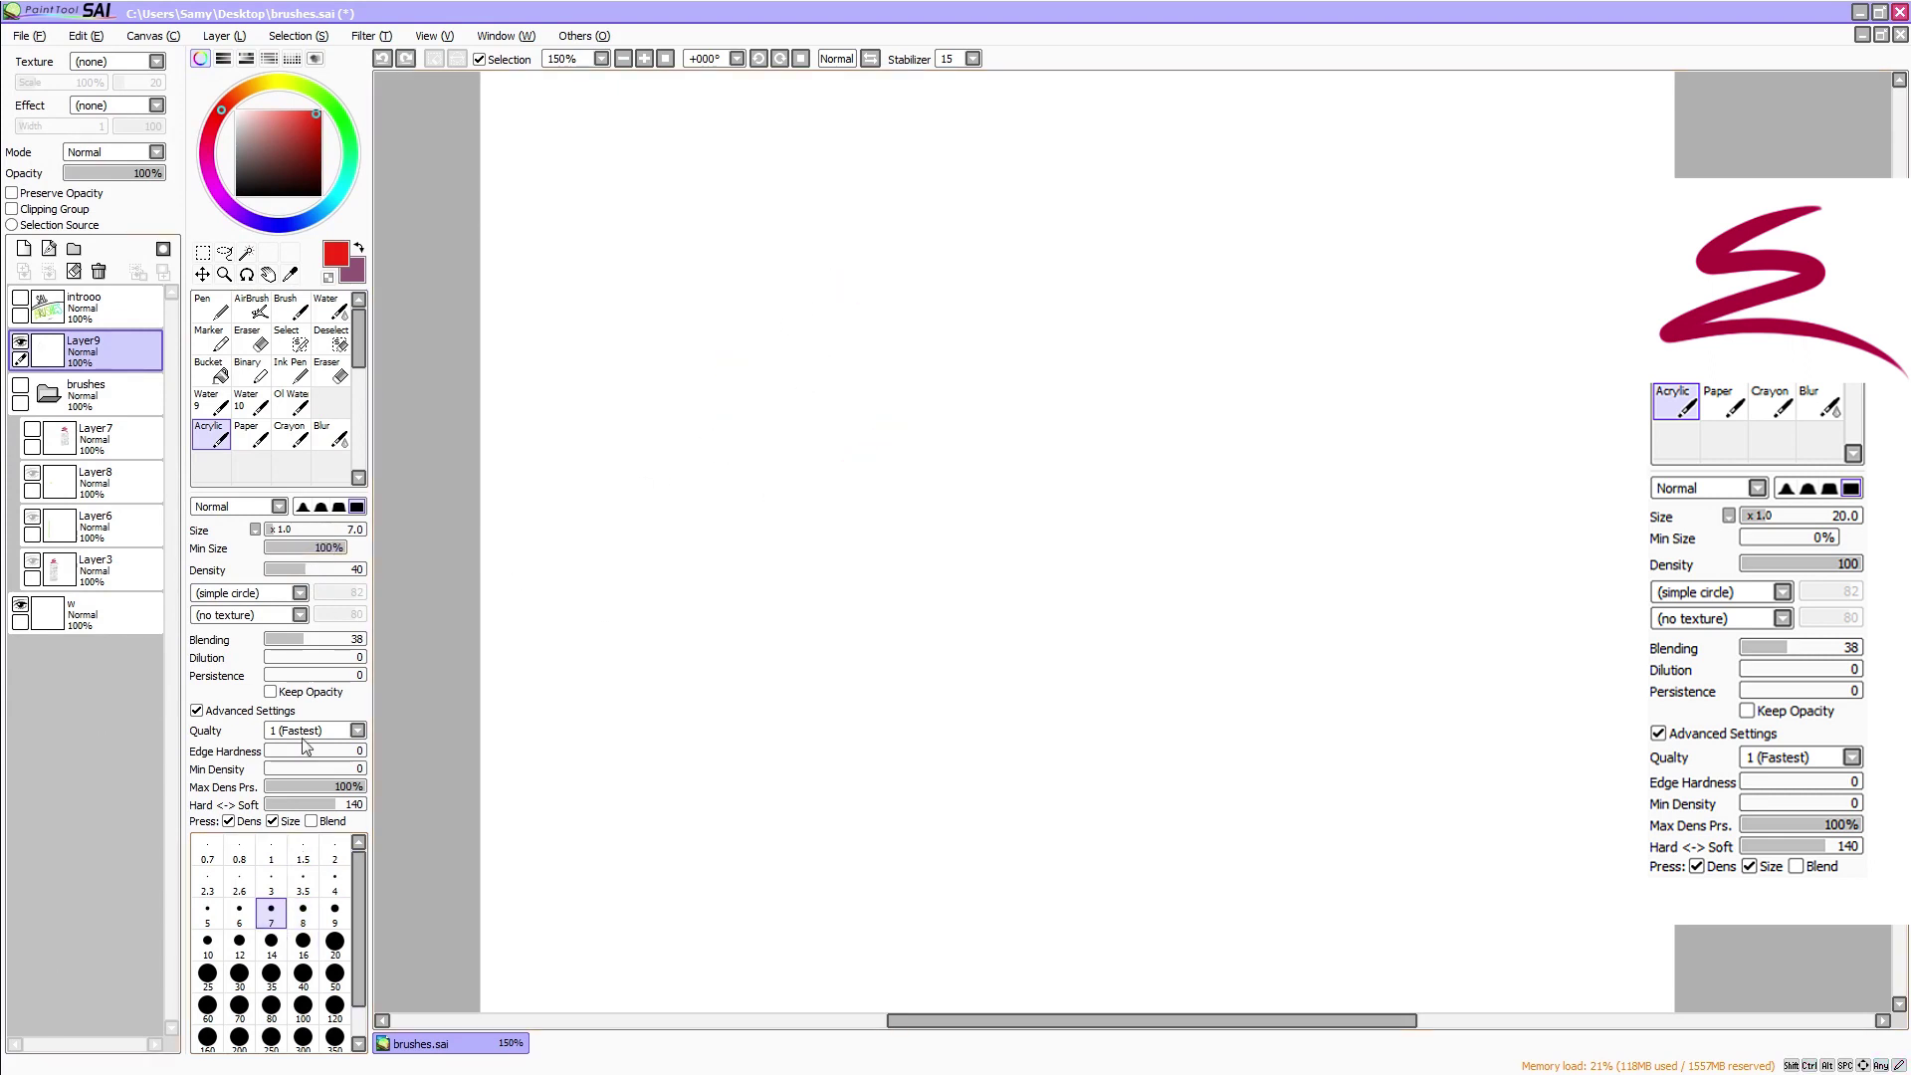
drag(317, 549, 265, 550)
Sketch a light red head circle with curved vertical and horizontal face guidelines on the new layer
mouse_move(798, 314)
mouse_down()
mouse_move(777, 533)
mouse_move(707, 376)
mouse_move(804, 316)
mouse_up()
drag(838, 304, 842, 545)
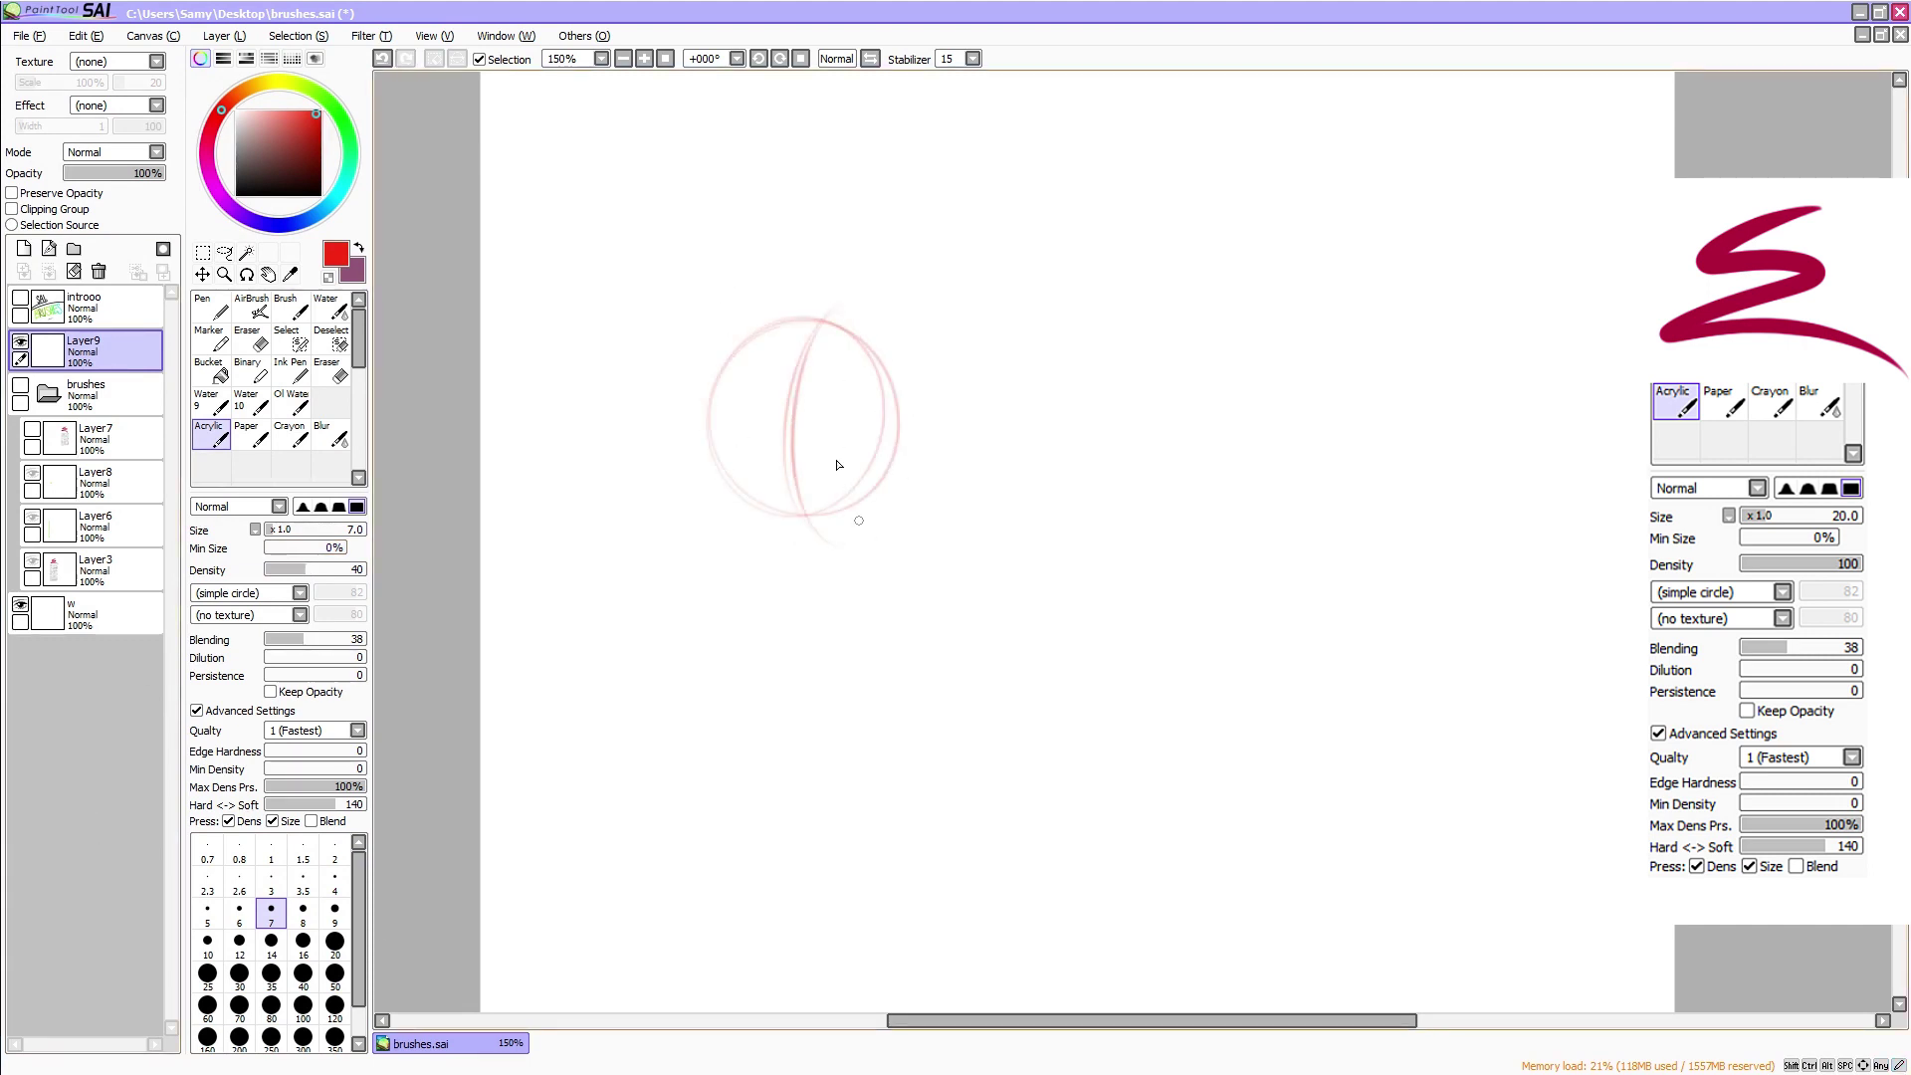
drag(691, 454, 893, 412)
drag(684, 416, 892, 437)
Sketch arched eyebrows, oval eyes and a small curved nose inside the head circle, undoing the trial stroke above it
click(645, 60)
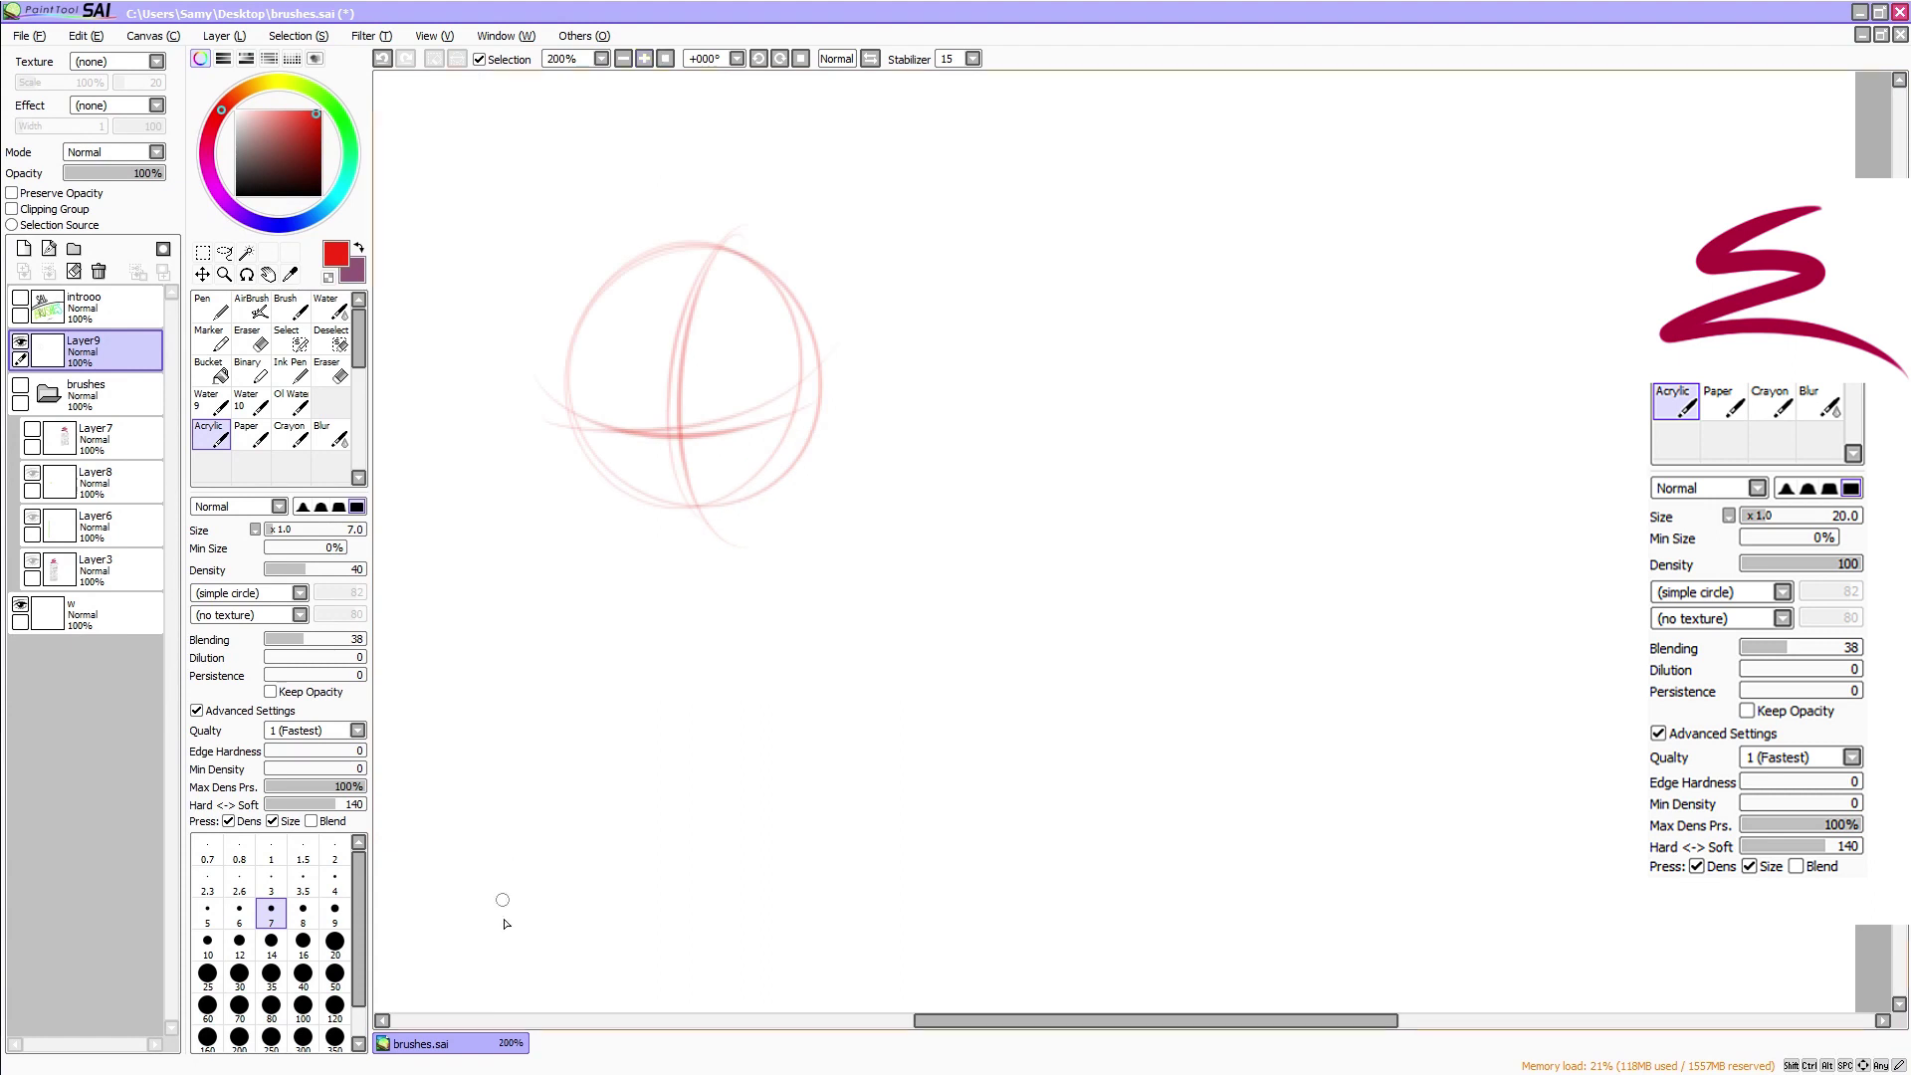
drag(719, 222, 703, 225)
key(ctrl+z)
mouse_move(696, 344)
mouse_down()
mouse_move(737, 338)
mouse_move(750, 363)
mouse_up()
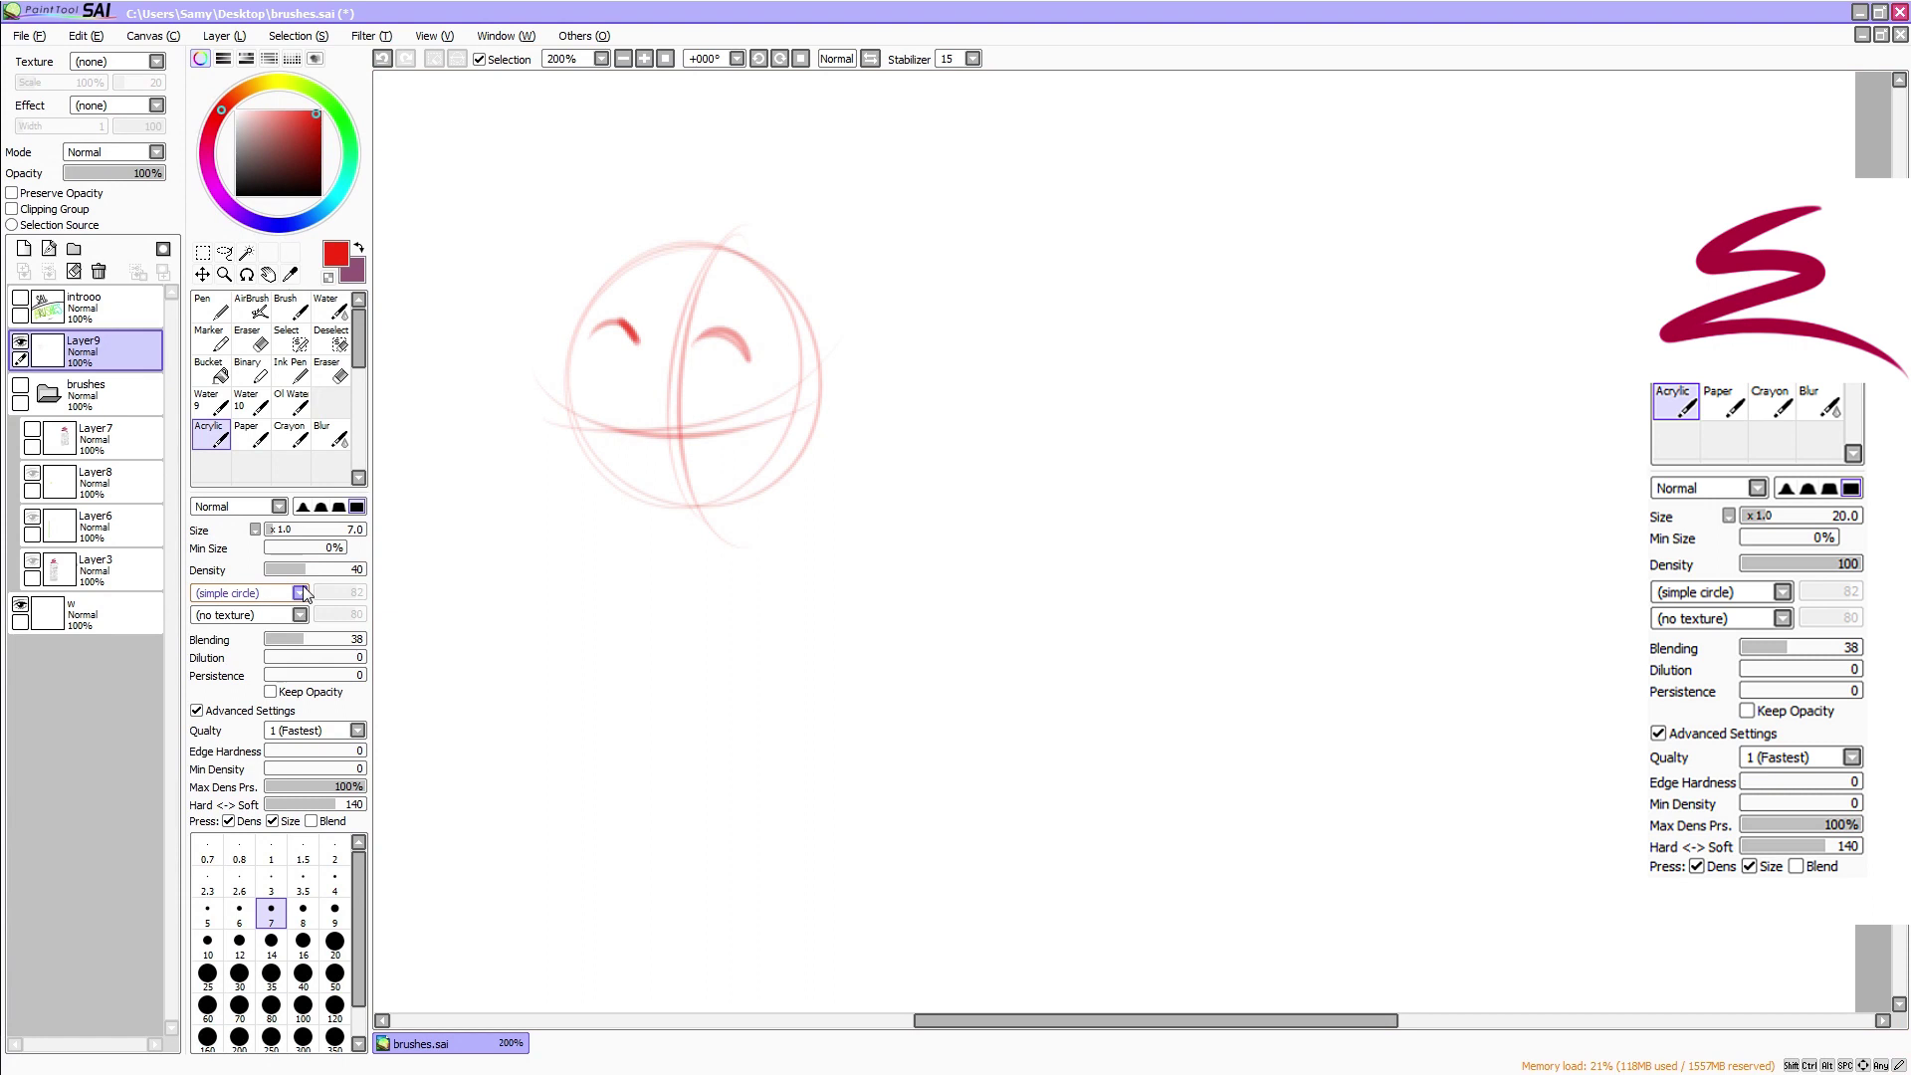
mouse_move(684, 392)
mouse_down()
mouse_move(740, 404)
mouse_move(719, 382)
mouse_move(729, 426)
mouse_move(731, 410)
mouse_move(701, 438)
mouse_up()
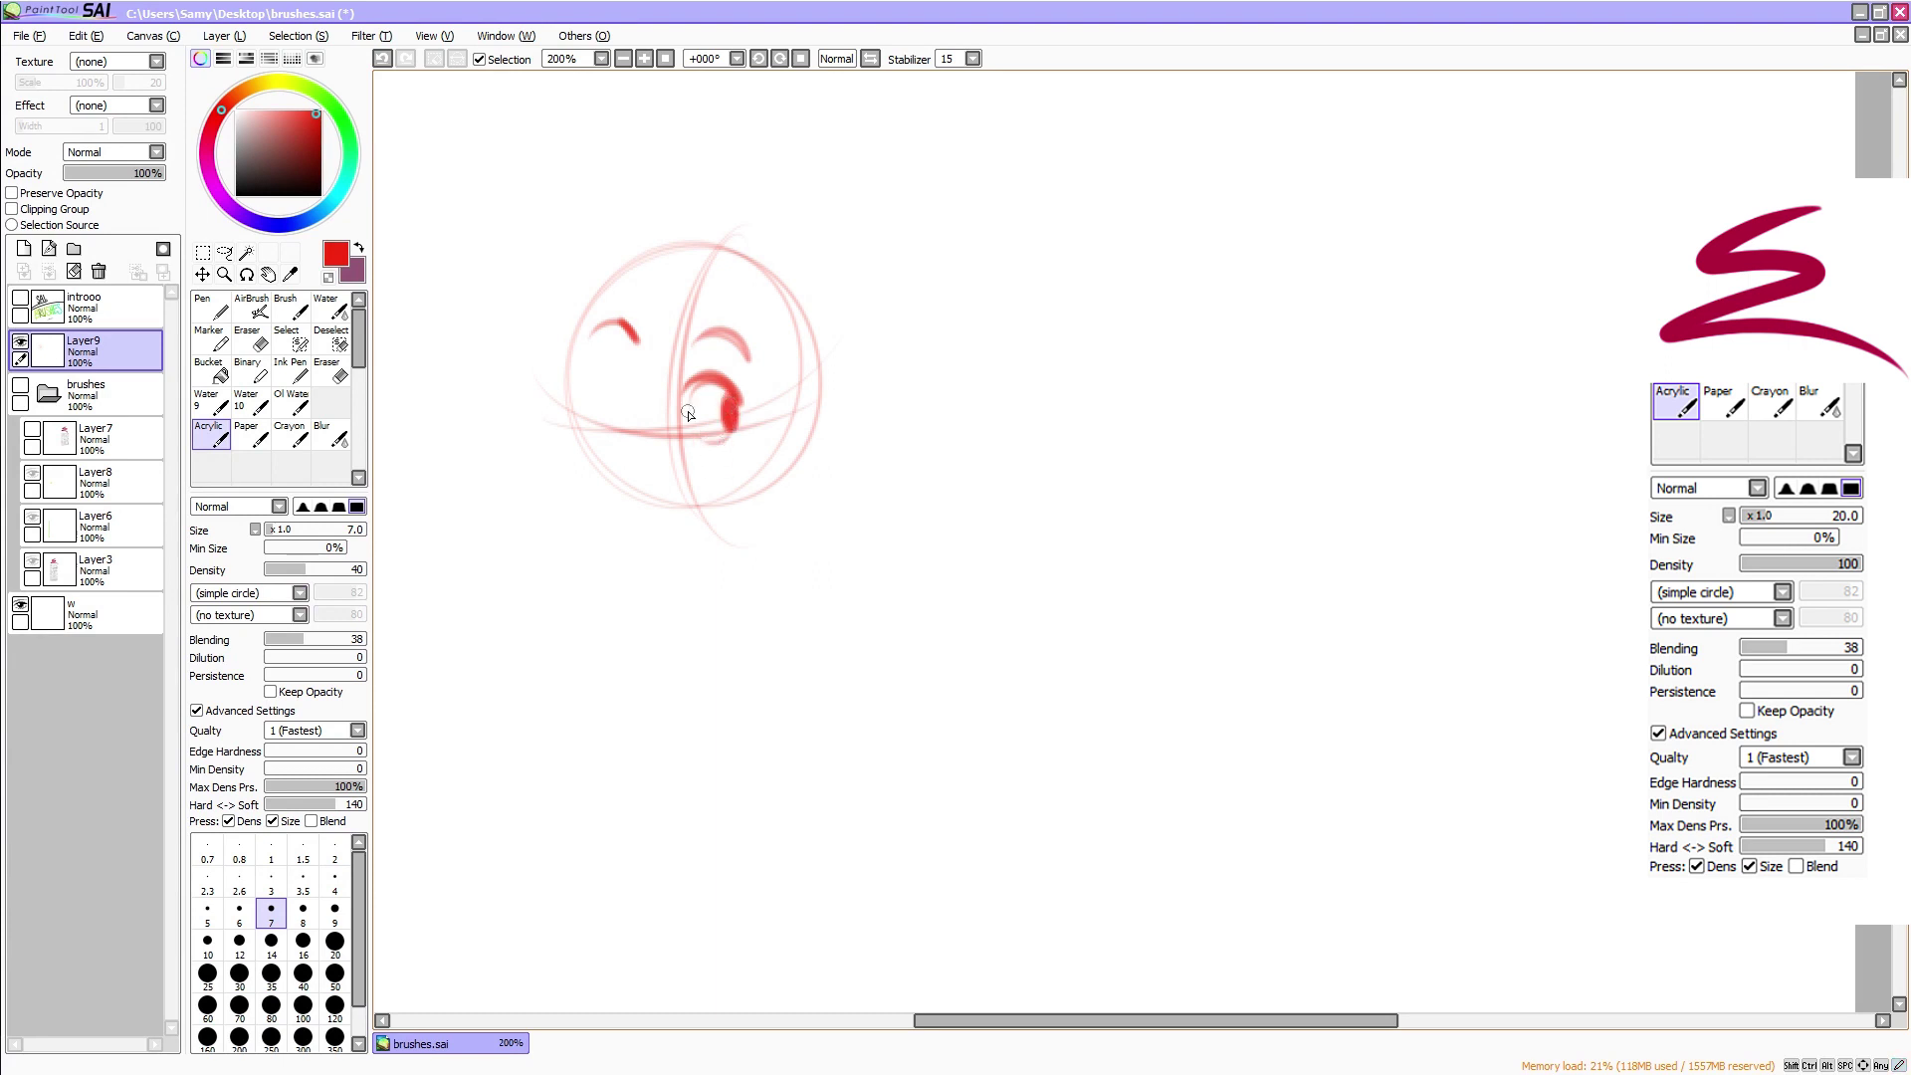
mouse_move(591, 389)
mouse_down()
mouse_move(656, 431)
mouse_move(607, 393)
mouse_move(644, 440)
mouse_move(625, 480)
mouse_up()
Outline the far side of the face and bring the jawline down to a rounded chin below the head circle
mouse_move(619, 256)
mouse_down()
mouse_move(562, 418)
mouse_move(572, 514)
mouse_move(642, 585)
mouse_up()
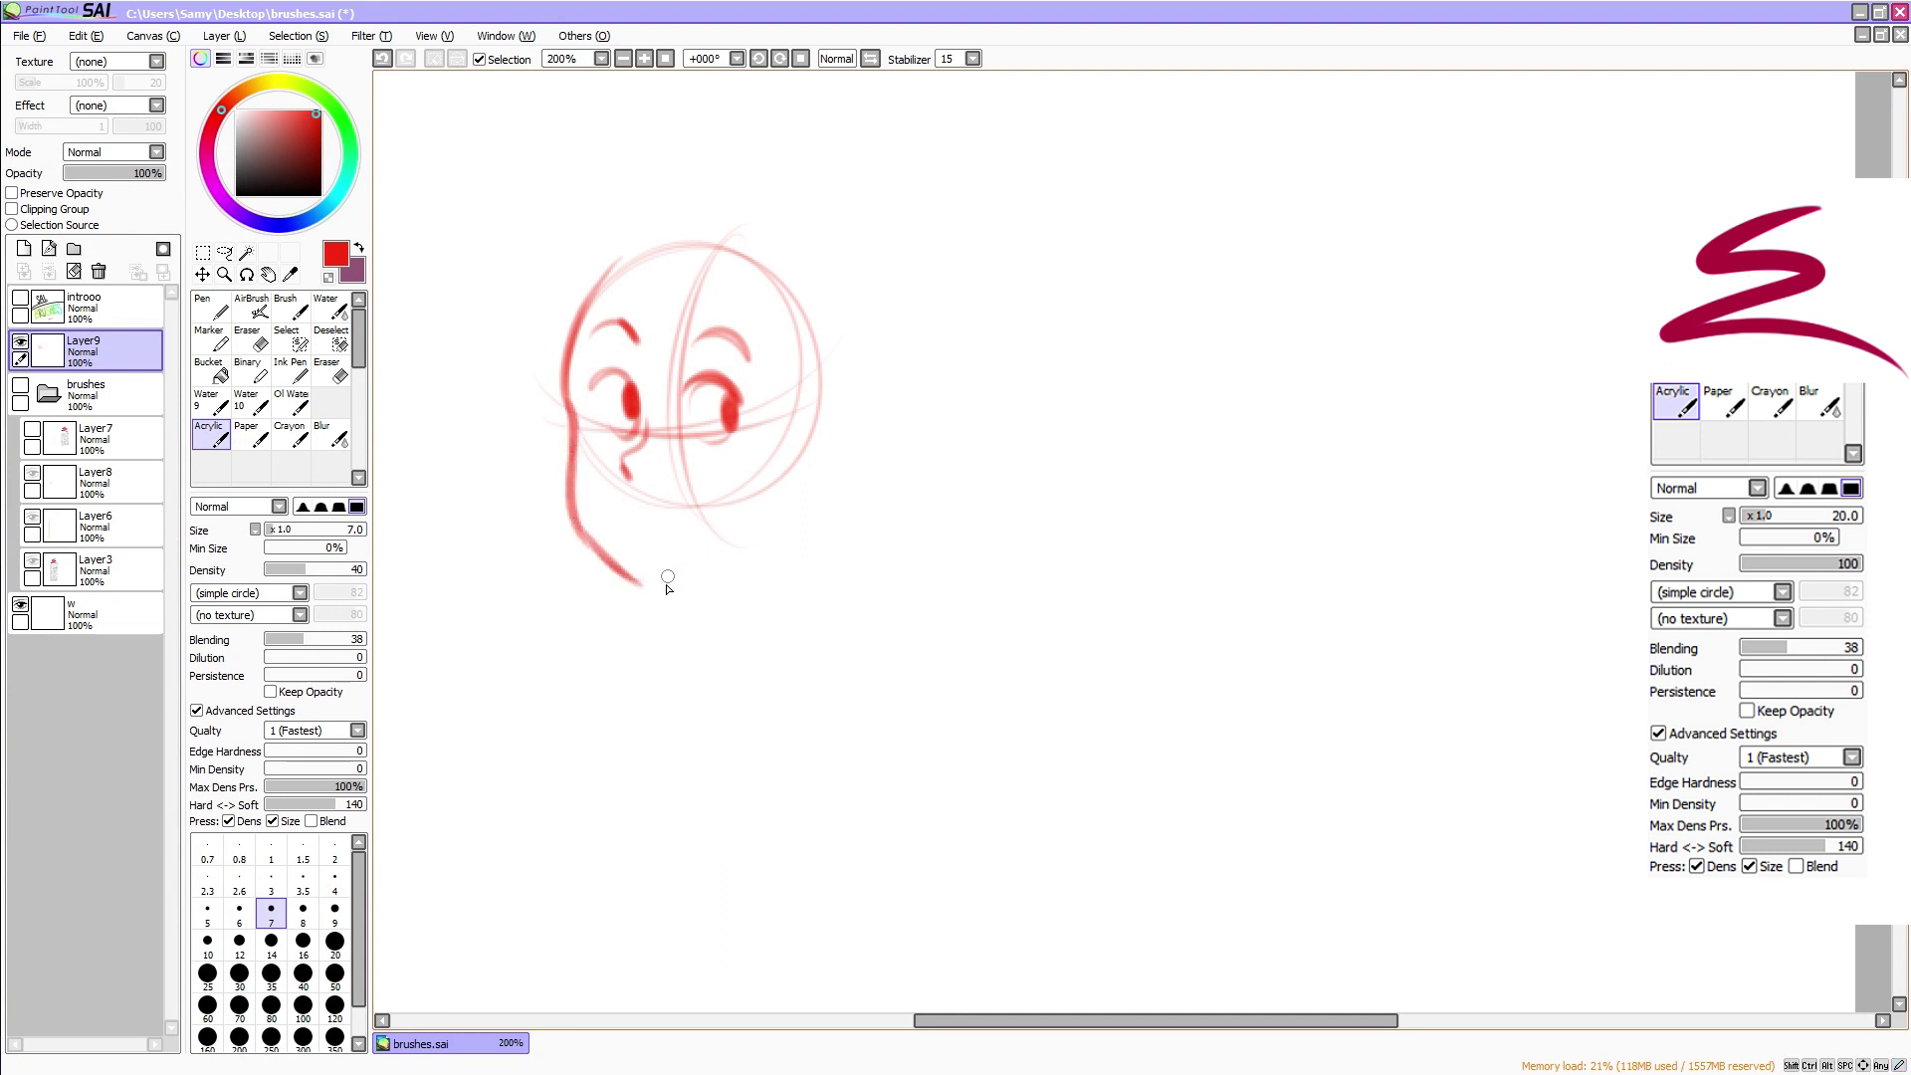
drag(769, 484, 671, 585)
mouse_move(575, 413)
mouse_down()
mouse_move(580, 520)
mouse_move(567, 480)
mouse_move(679, 571)
mouse_up()
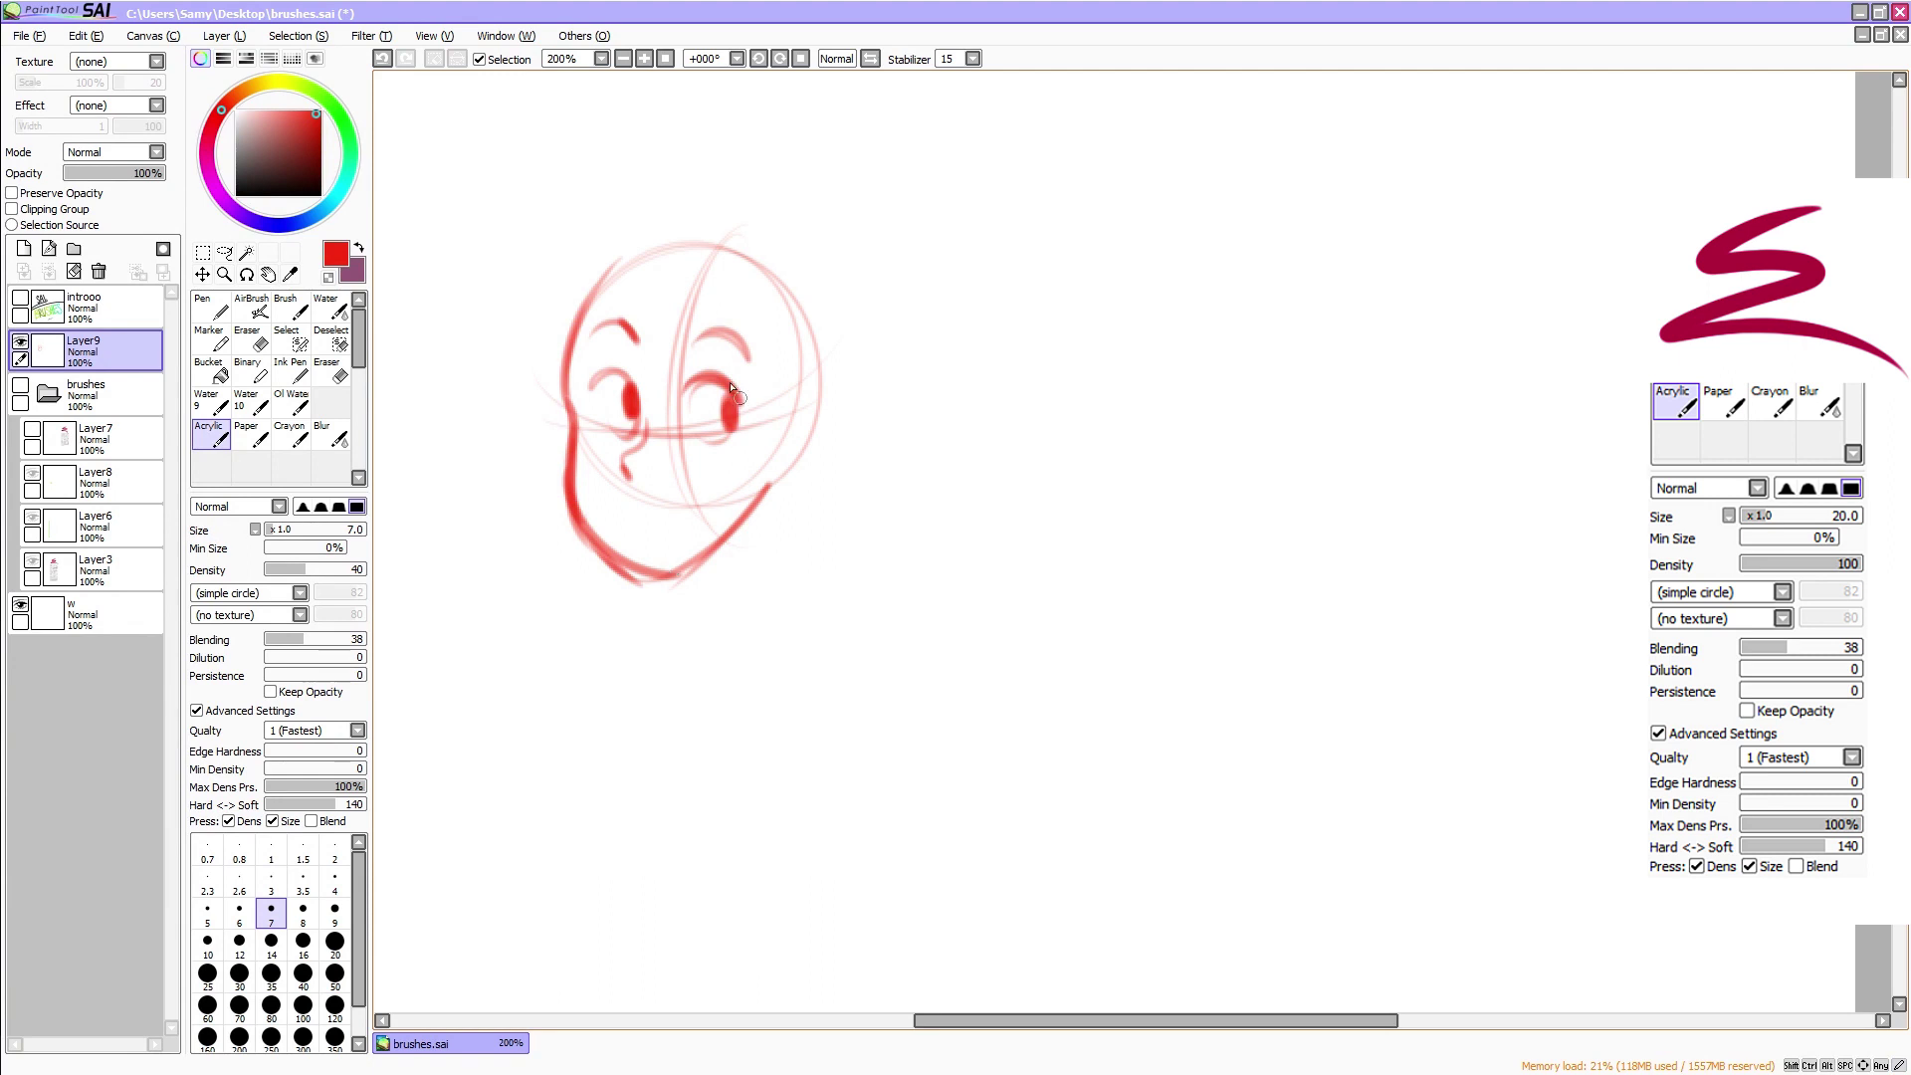
Reinforce the upper head contour and sketch the ear on the near side of the head
drag(618, 256, 642, 250)
drag(761, 269, 793, 323)
mouse_move(799, 401)
mouse_down()
mouse_move(833, 414)
mouse_move(803, 457)
mouse_up()
mouse_move(803, 456)
mouse_down()
mouse_move(838, 408)
mouse_move(811, 380)
mouse_up()
mouse_move(799, 410)
mouse_down()
mouse_move(820, 403)
mouse_move(790, 470)
mouse_up()
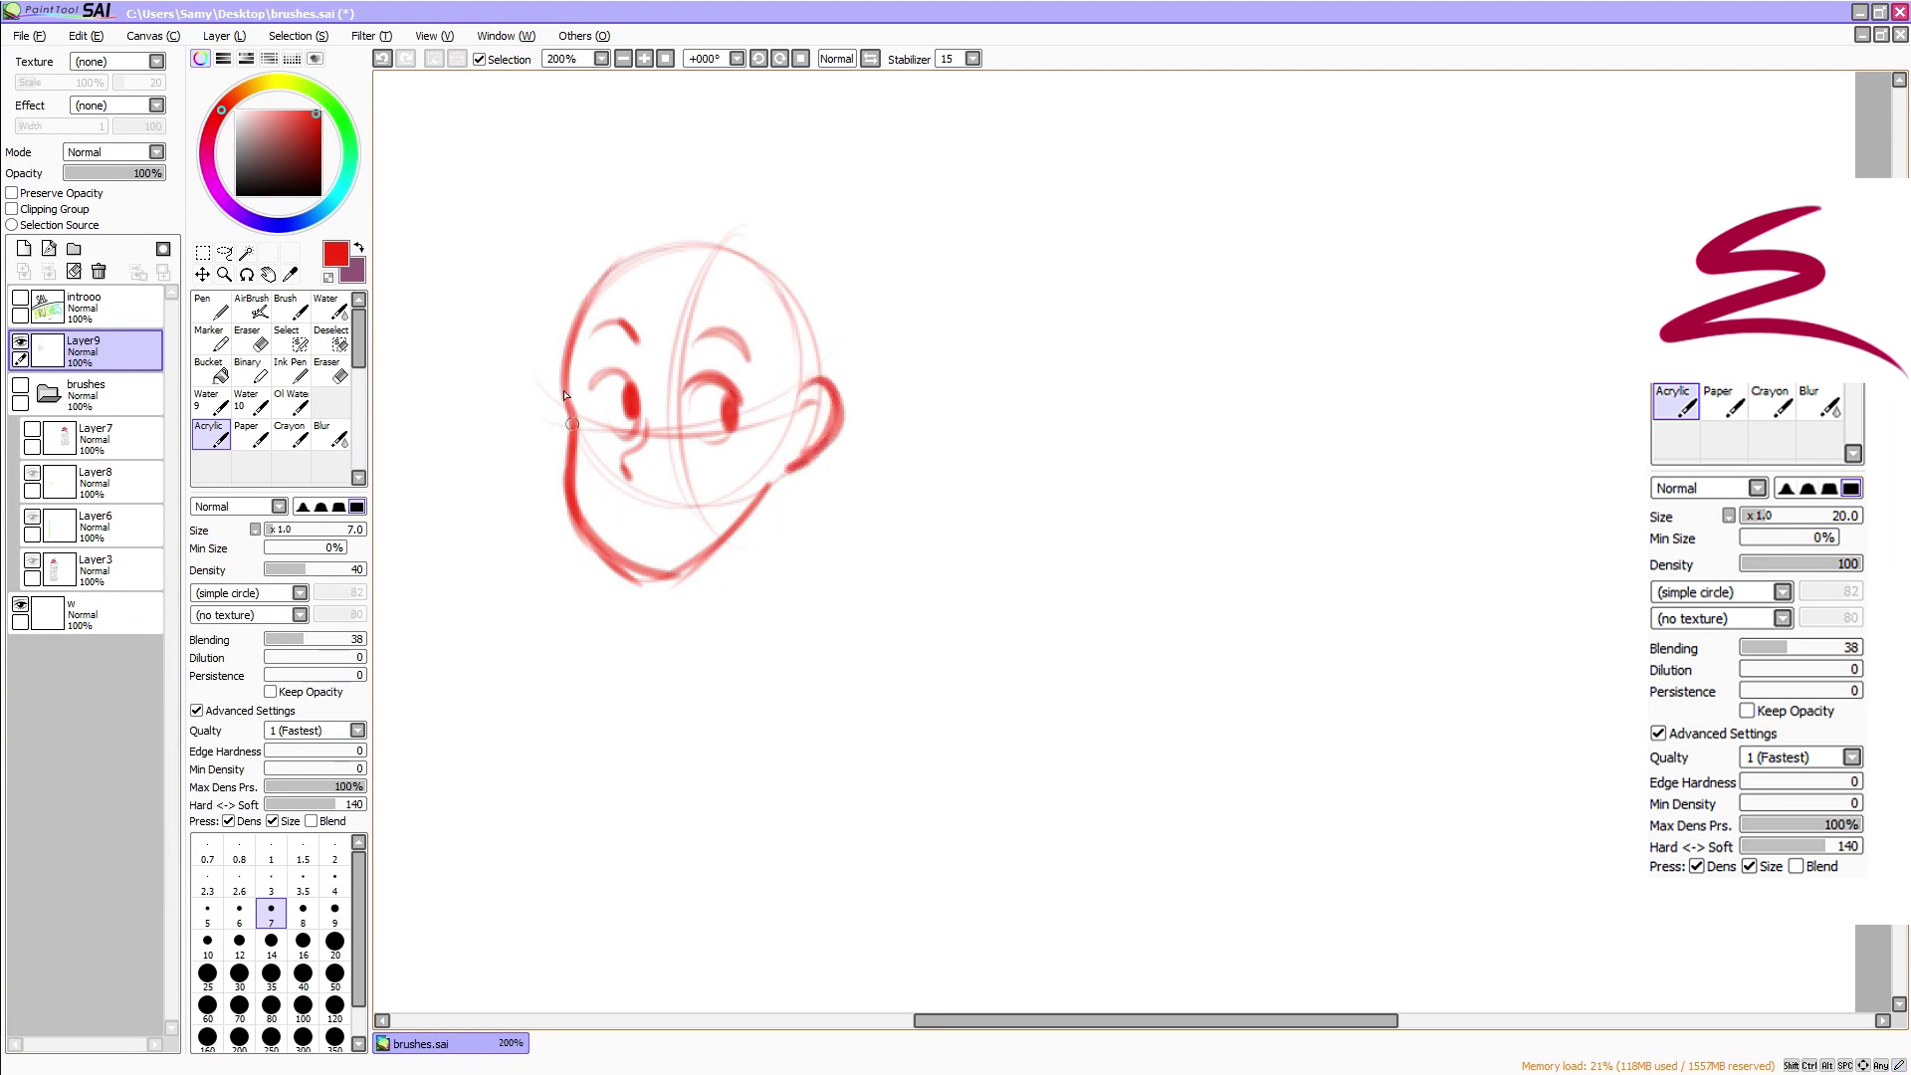
Darken the forehead, cheek and jaw contours with overlapping strokes
drag(560, 384, 573, 435)
drag(594, 294, 645, 250)
drag(582, 321, 571, 422)
drag(570, 356, 577, 522)
drag(775, 483, 721, 544)
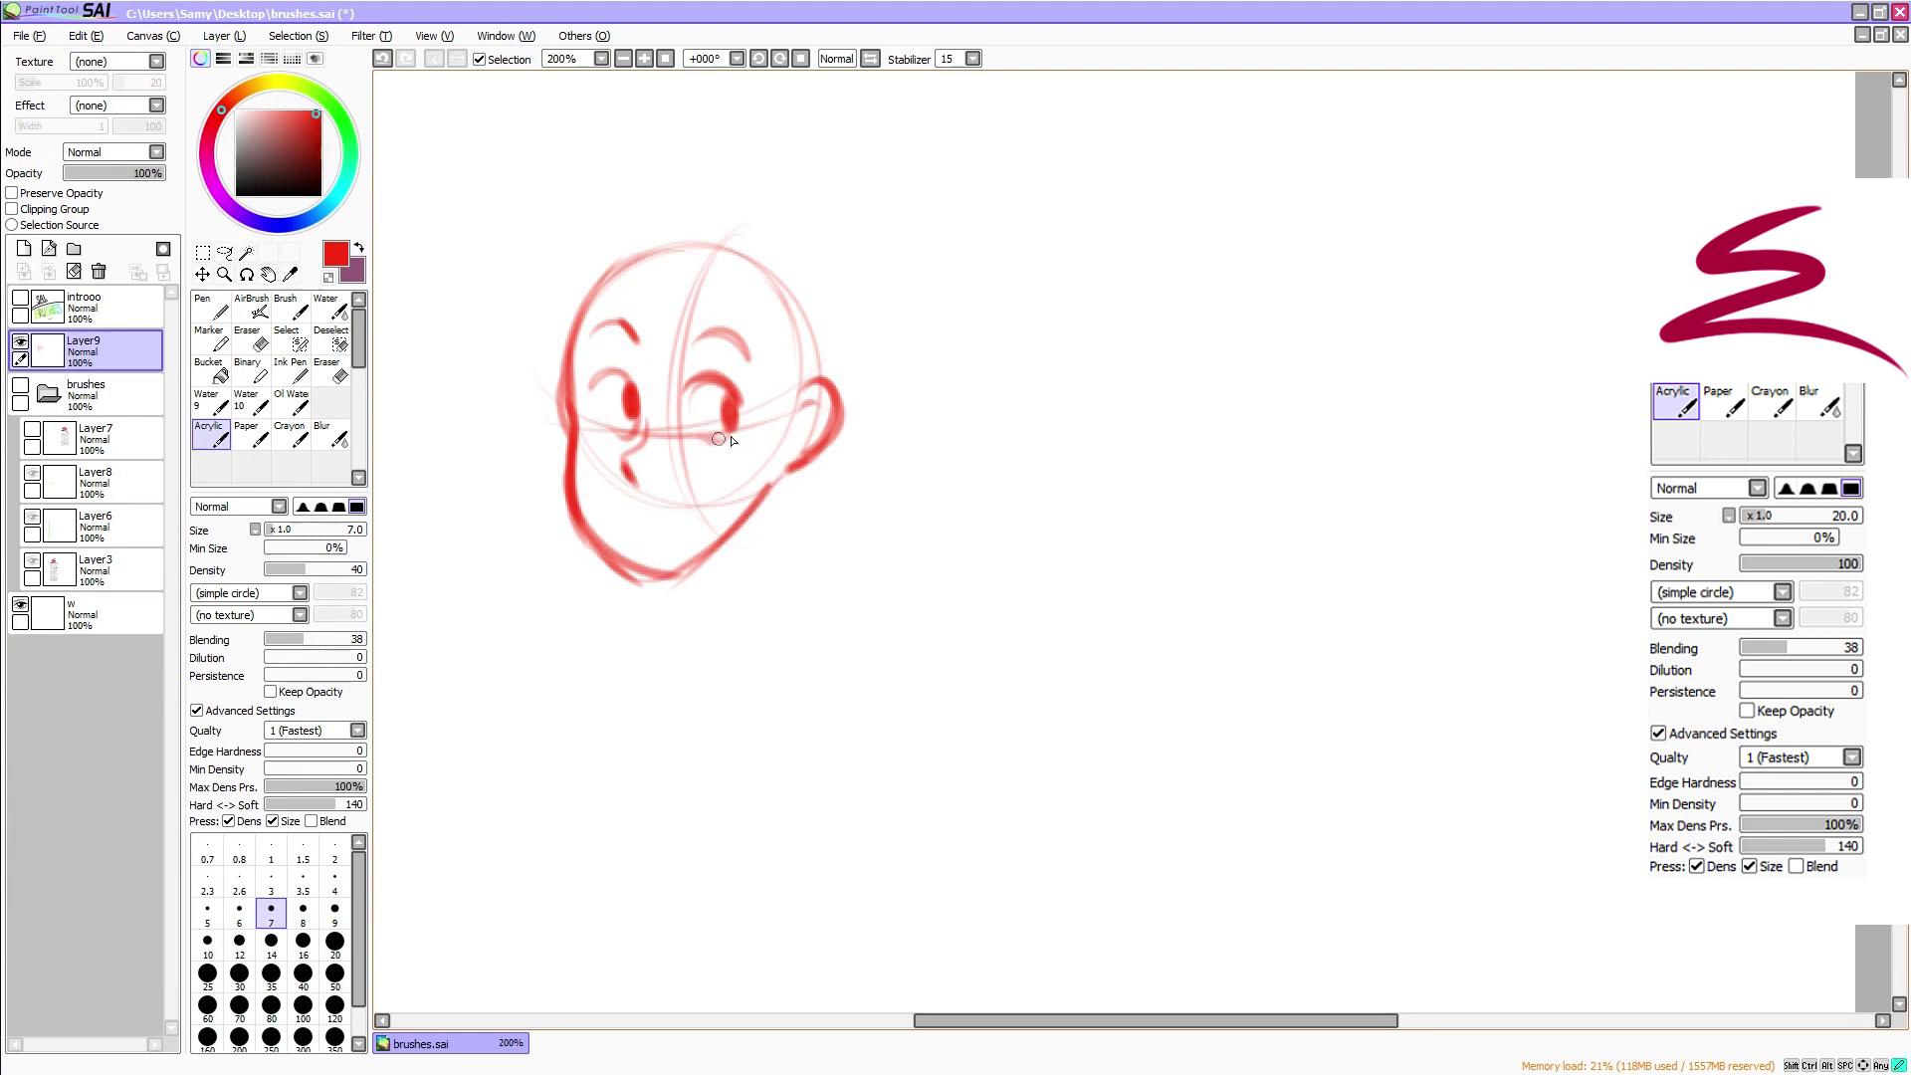
Sketch short layered hair around the head with a pointed tuft on top and a fringe swept across the forehead
mouse_move(757, 222)
mouse_down()
mouse_move(824, 260)
mouse_move(853, 308)
mouse_move(862, 447)
mouse_up()
mouse_move(754, 311)
mouse_down()
mouse_move(795, 381)
mouse_move(793, 543)
mouse_up()
mouse_move(770, 231)
mouse_down()
mouse_move(695, 217)
mouse_move(504, 293)
mouse_move(469, 371)
mouse_move(557, 510)
mouse_up()
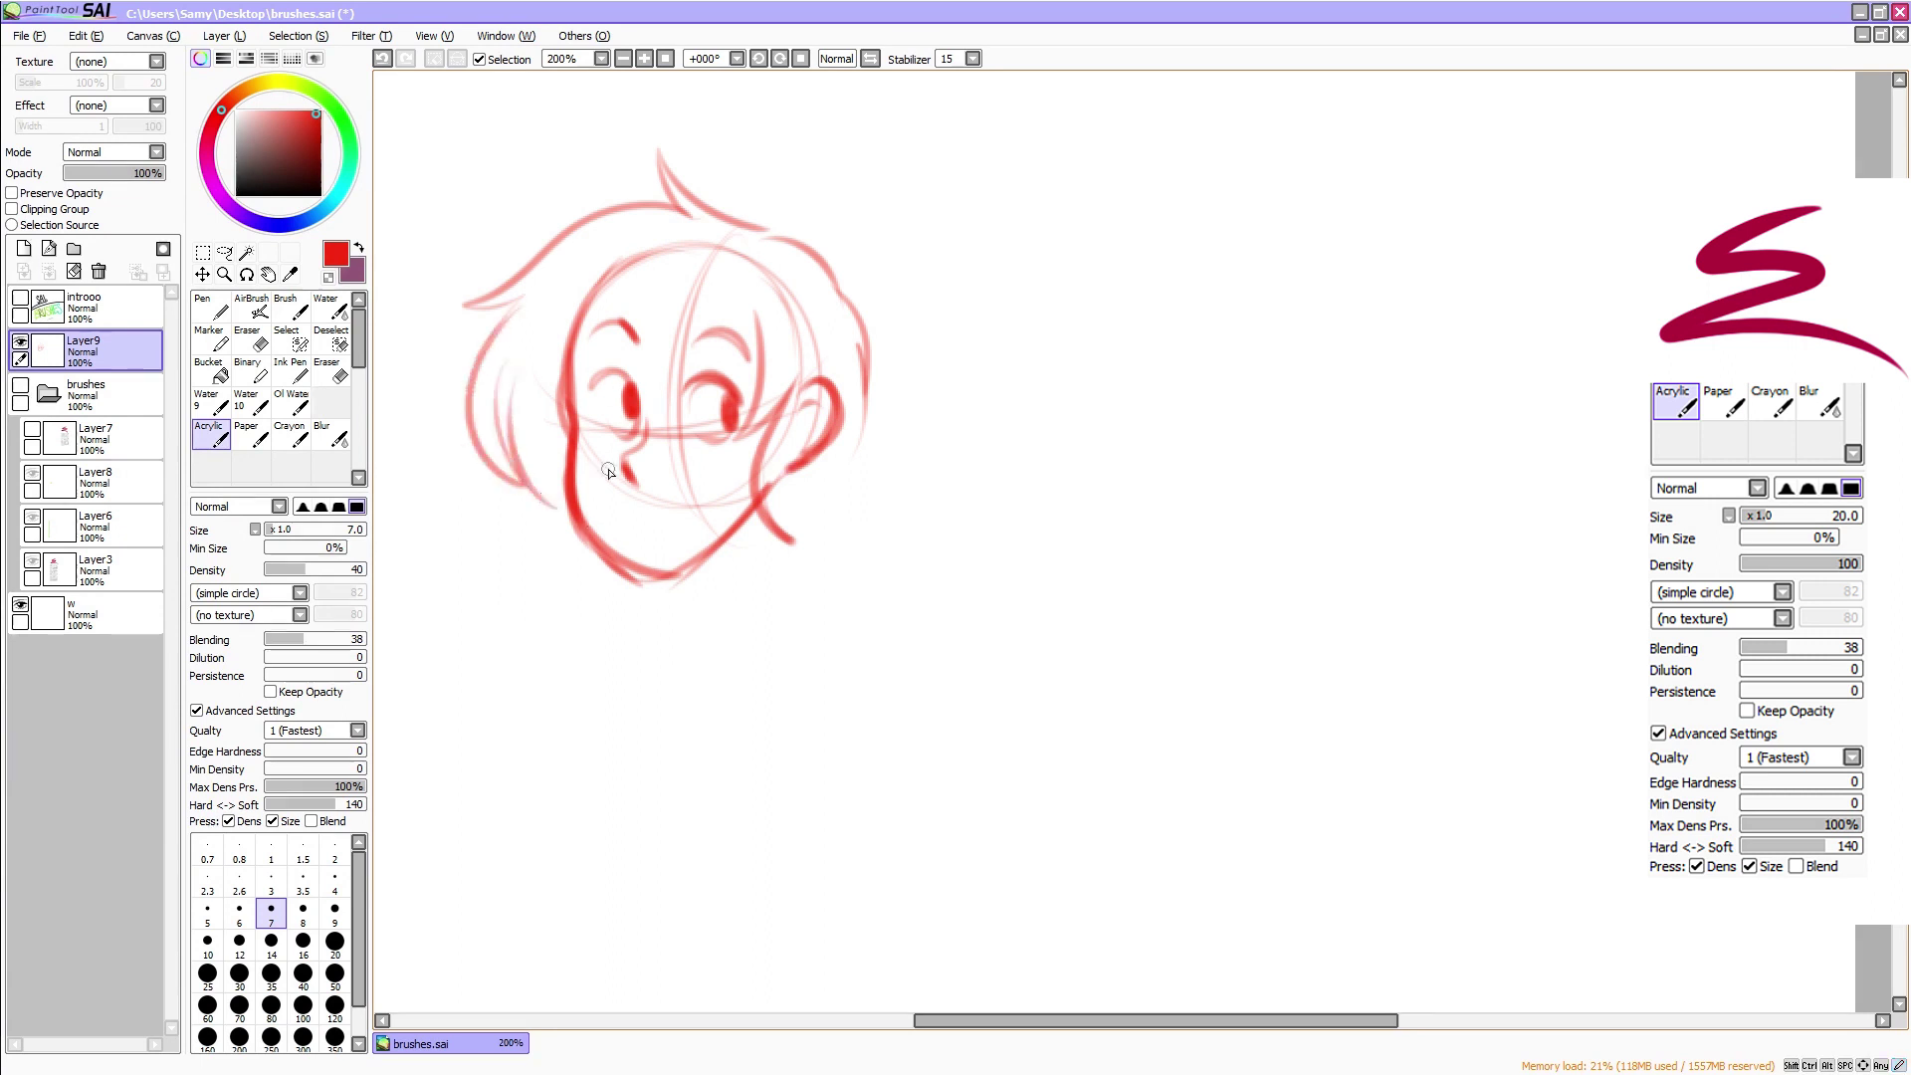
drag(734, 253, 665, 338)
drag(680, 327, 539, 376)
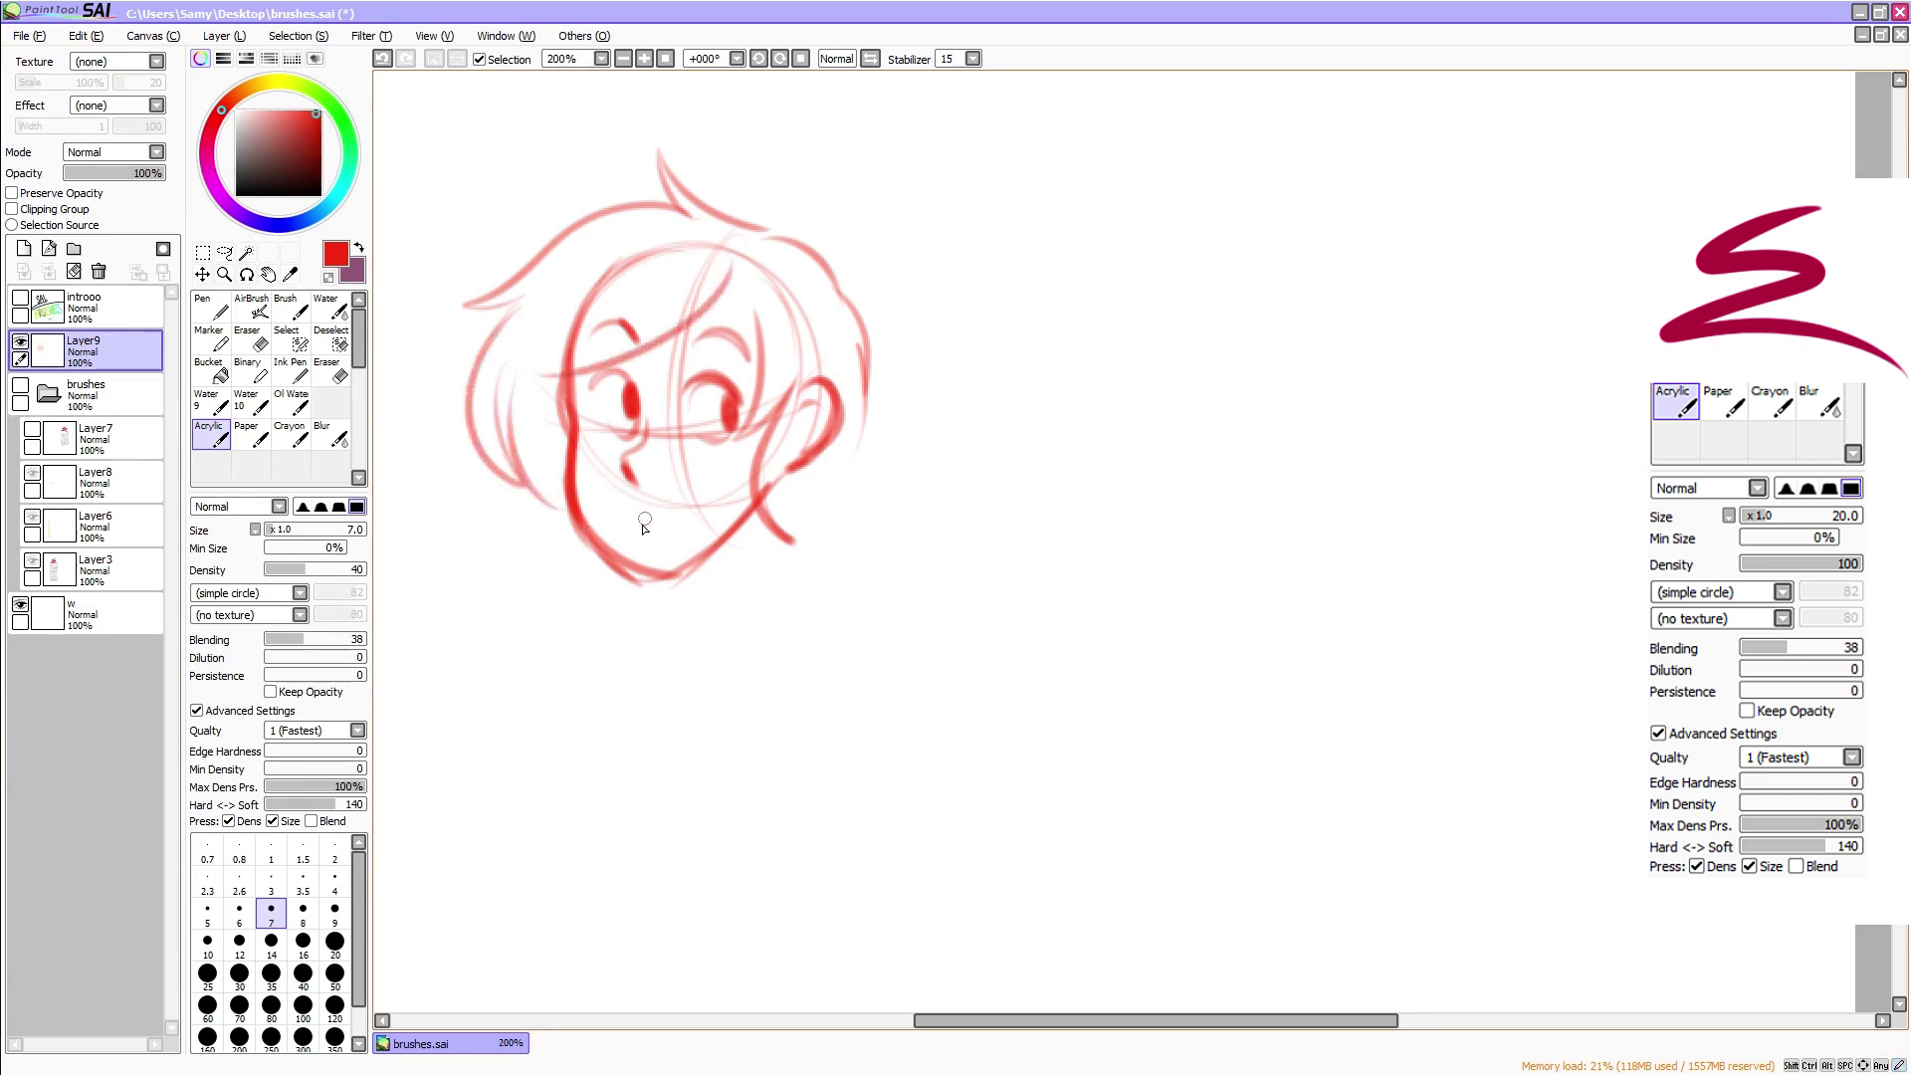
Draw a small smile, extend the hair down past the ear, and add the neck and shoulder lines
drag(627, 520, 705, 488)
drag(863, 328, 927, 480)
mouse_move(872, 464)
mouse_down()
mouse_move(894, 482)
mouse_move(799, 601)
mouse_move(856, 527)
mouse_up()
mouse_move(528, 486)
mouse_down()
mouse_move(585, 576)
mouse_move(707, 585)
mouse_move(742, 557)
mouse_move(816, 622)
mouse_up()
mouse_move(685, 574)
mouse_down()
mouse_move(684, 644)
mouse_move(687, 611)
mouse_move(628, 661)
mouse_move(866, 644)
mouse_up()
mouse_move(822, 602)
mouse_down()
mouse_move(862, 631)
mouse_move(748, 637)
mouse_move(821, 603)
mouse_move(861, 673)
mouse_up()
Zoom out to 150% and transform the sketch layer to move the portrait toward the canvas's upper-left area
click(623, 60)
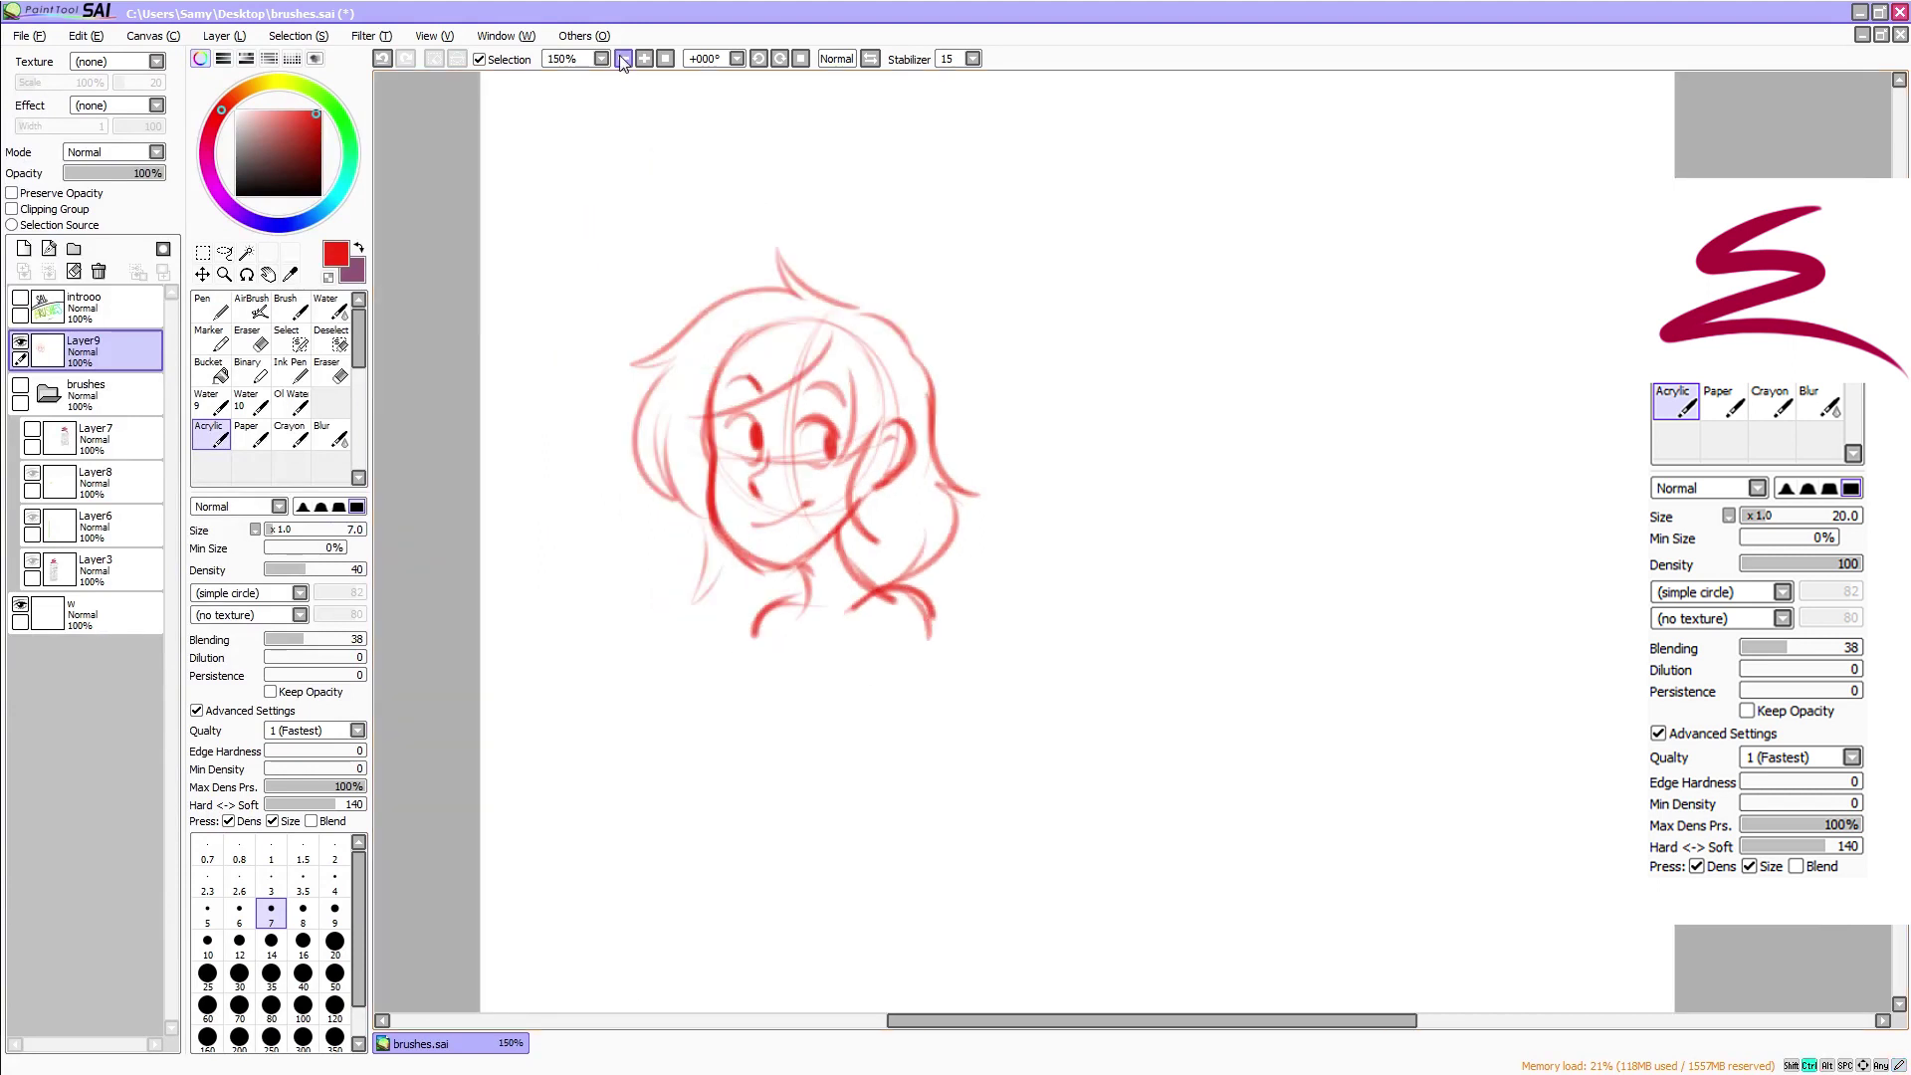
key(ctrl+t)
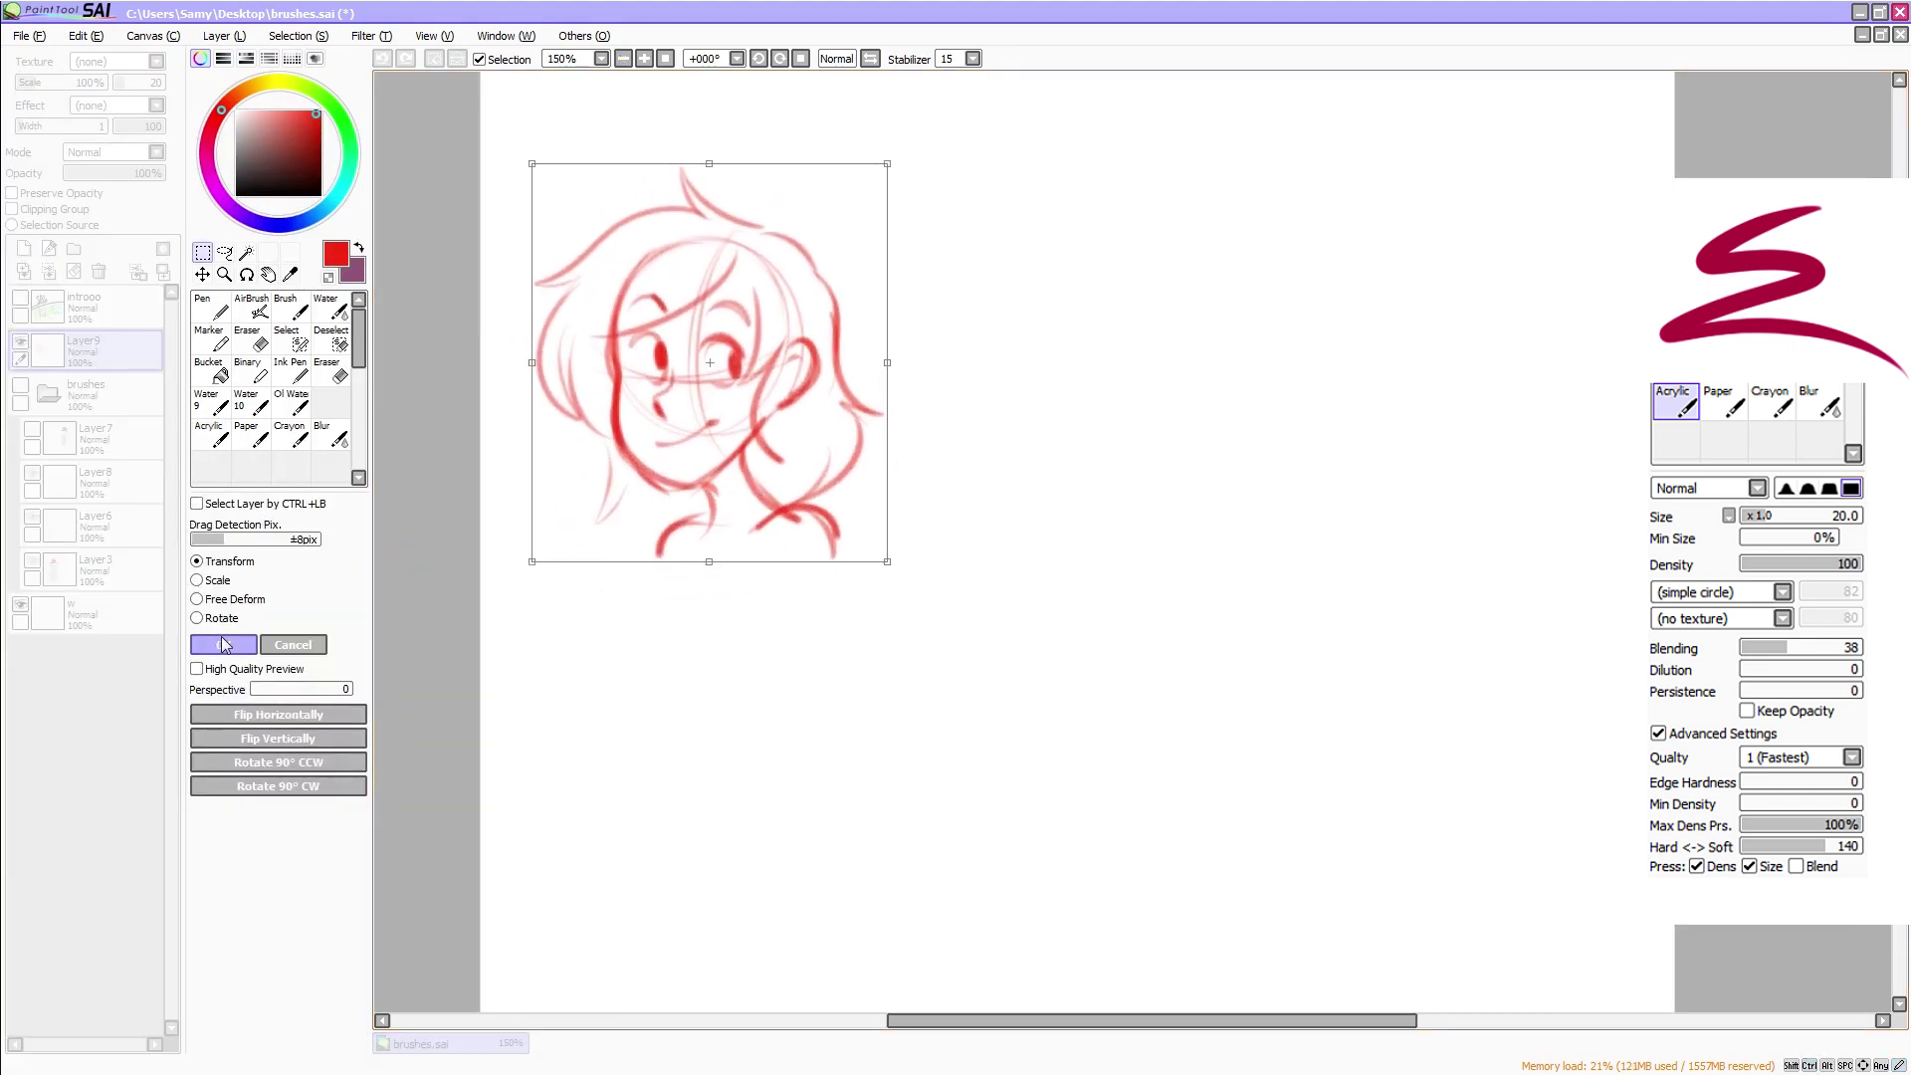
click(224, 644)
drag(951, 1022, 976, 1024)
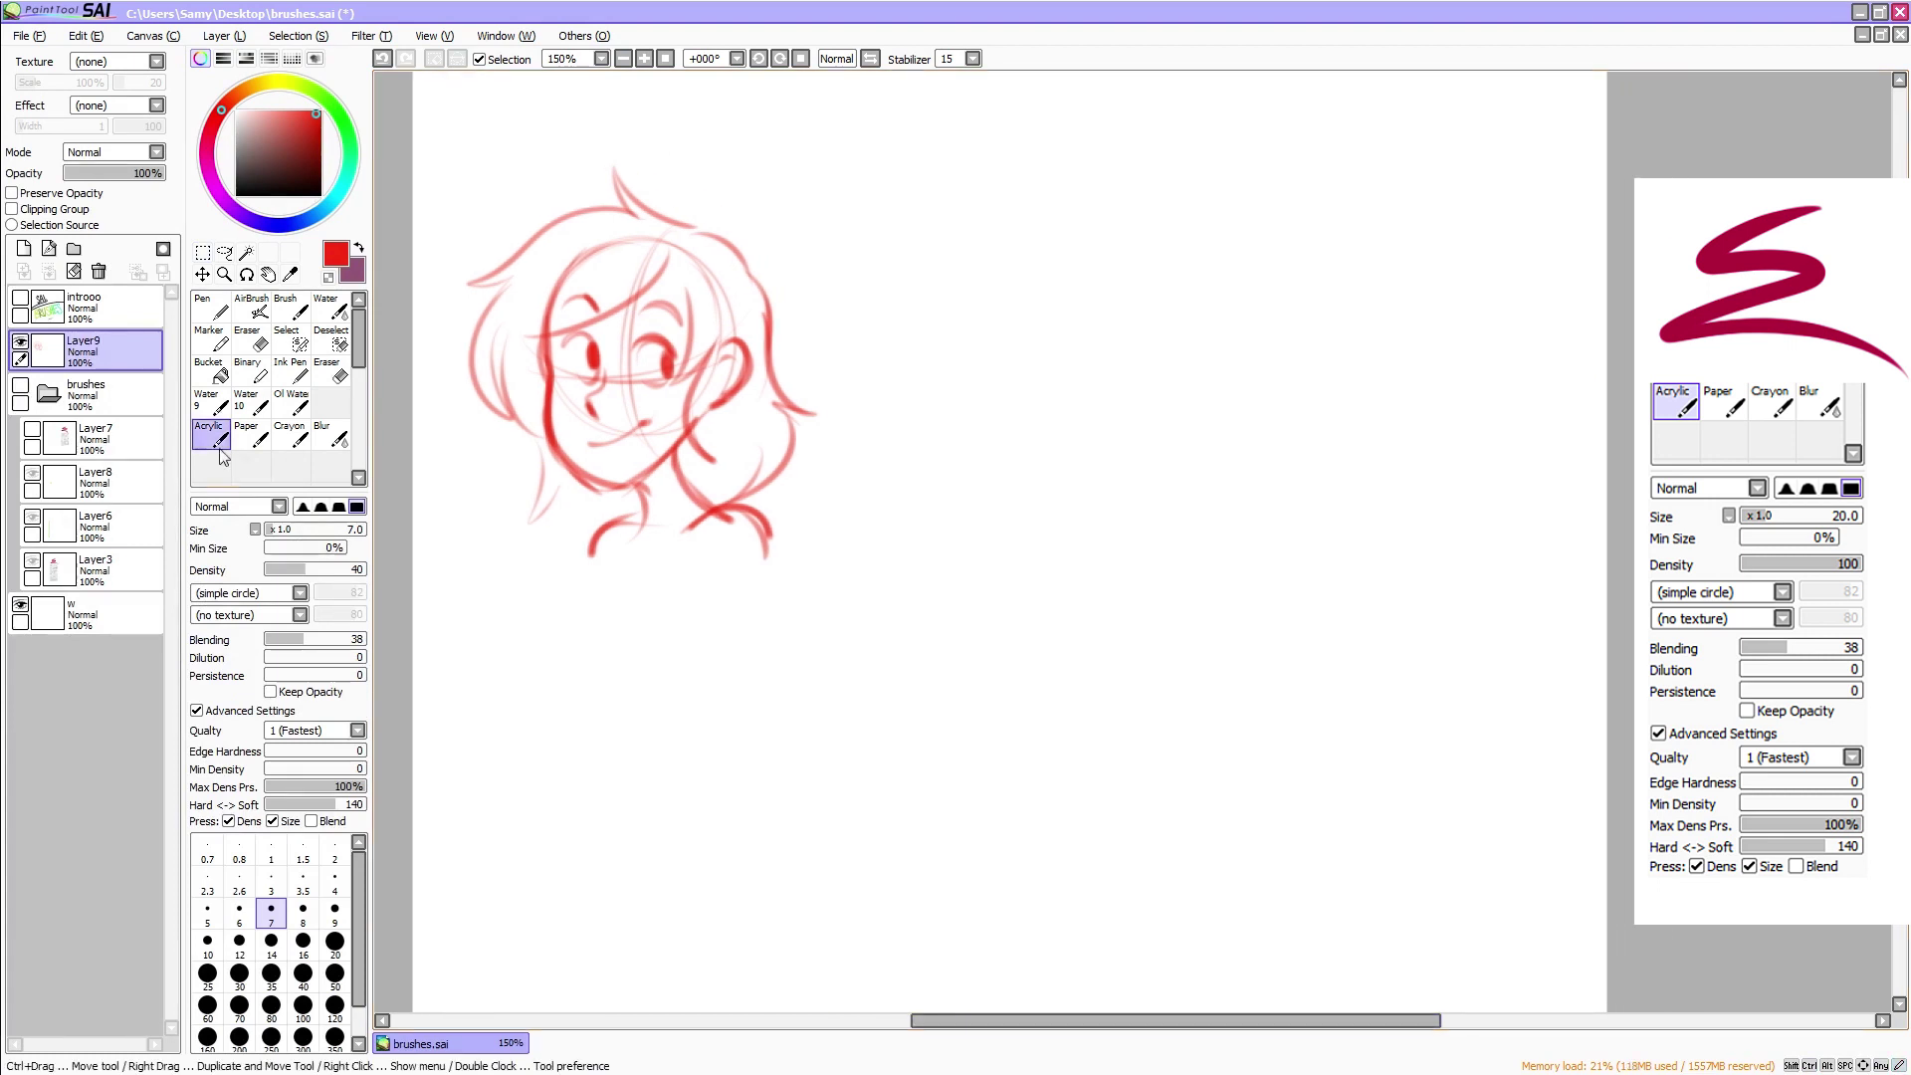
Hide the sketch layer, add a new layer above it, and set the Acrylic brush to black, density 100 and size 16
click(22, 343)
click(25, 249)
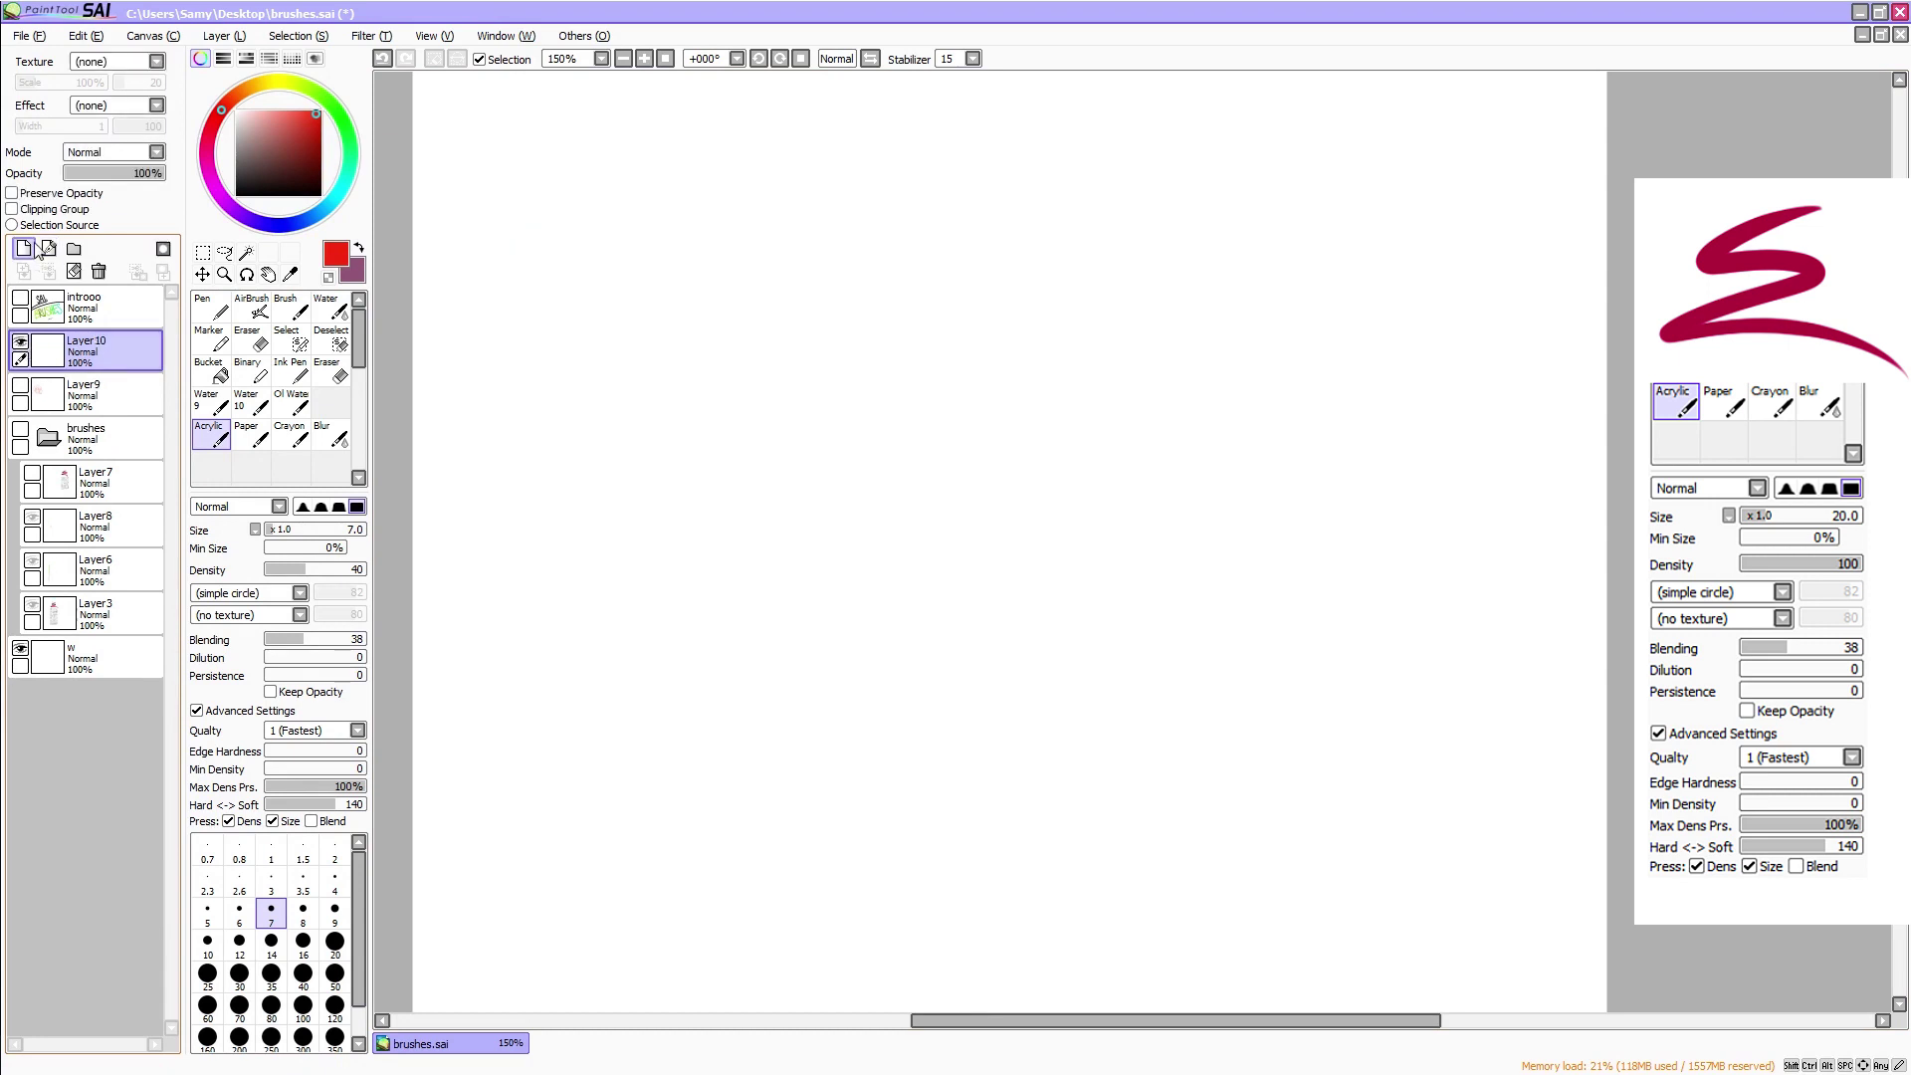
click(320, 195)
drag(338, 570, 435, 615)
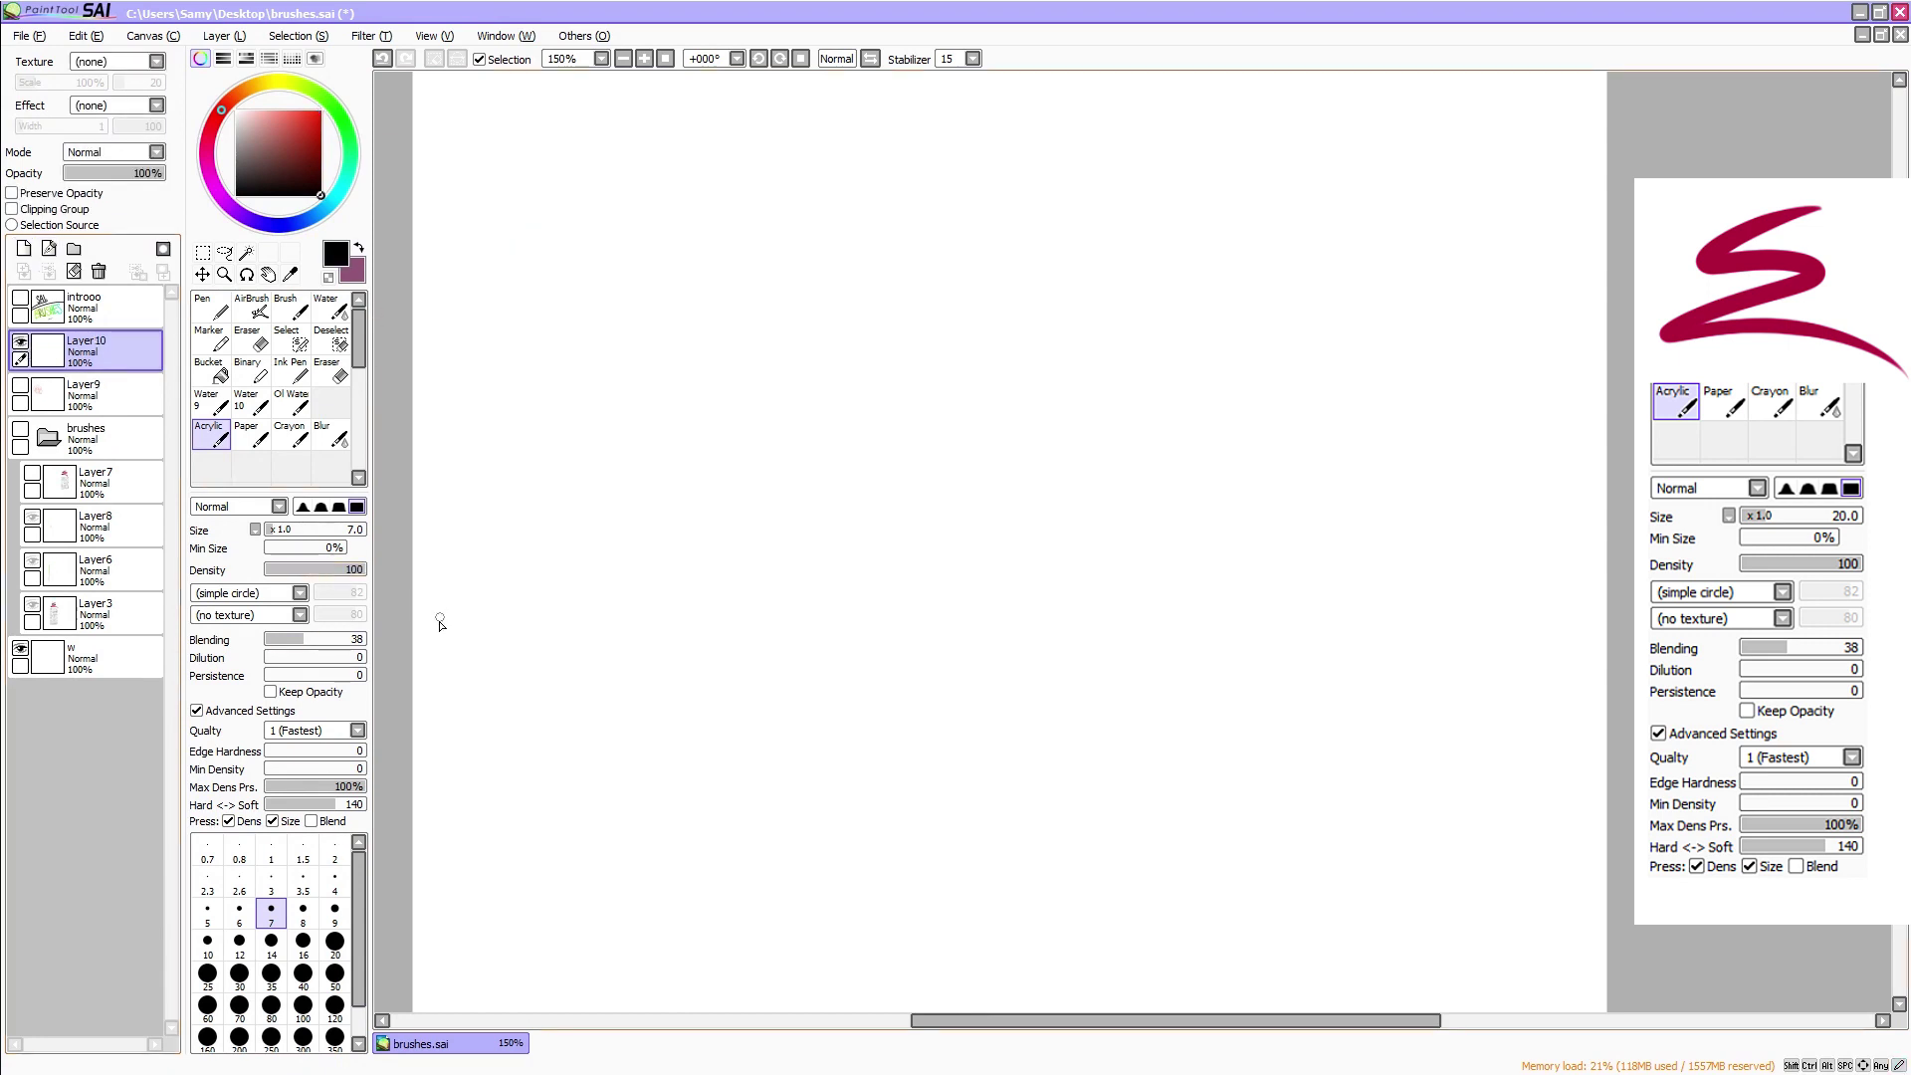
click(303, 945)
Try several long, looping black Acrylic strokes across the canvas, undoing each one
mouse_move(882, 174)
mouse_down()
mouse_move(565, 593)
mouse_move(964, 943)
mouse_move(1409, 152)
mouse_up()
key(ctrl+z)
mouse_move(913, 158)
mouse_down()
mouse_move(653, 673)
mouse_move(836, 921)
mouse_up()
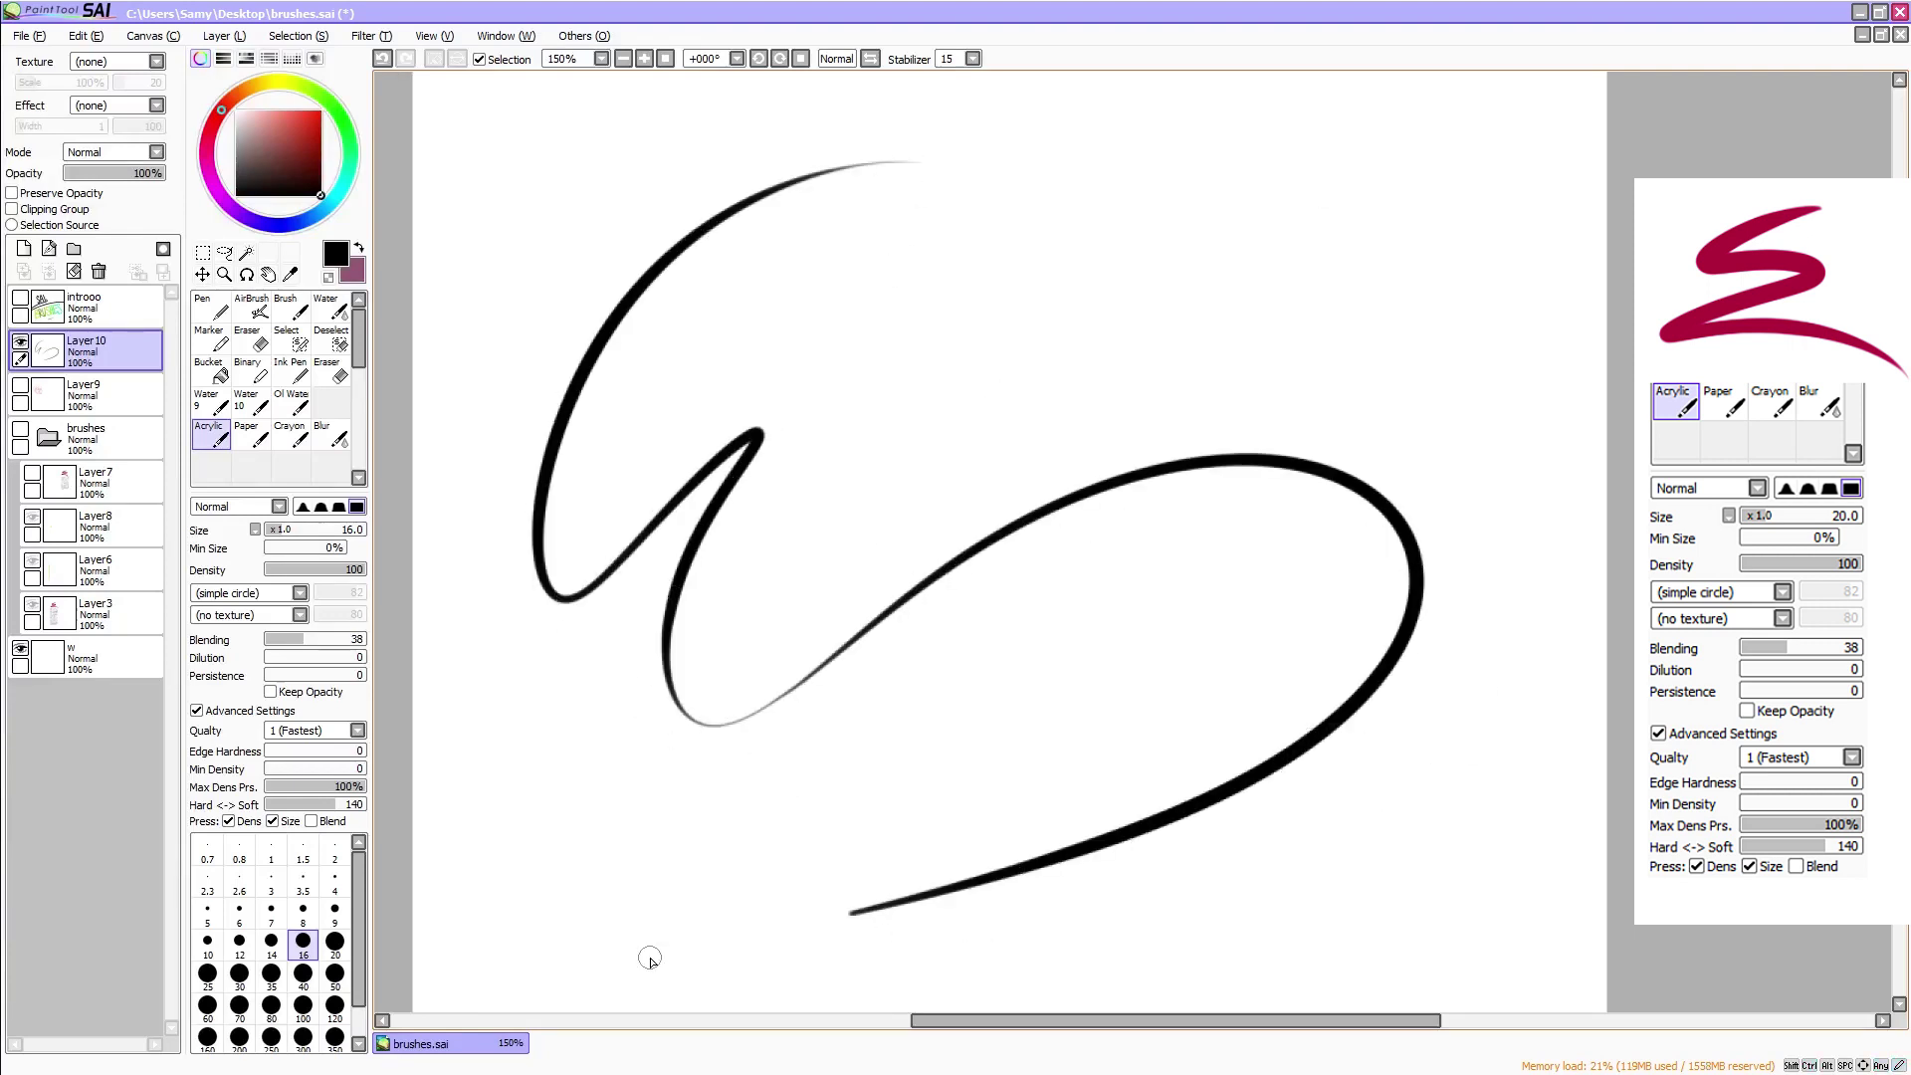
key(ctrl+z)
mouse_move(723, 214)
mouse_down()
mouse_move(614, 514)
mouse_move(671, 620)
mouse_move(1170, 223)
mouse_move(799, 746)
mouse_move(1431, 629)
mouse_up()
key(ctrl+z)
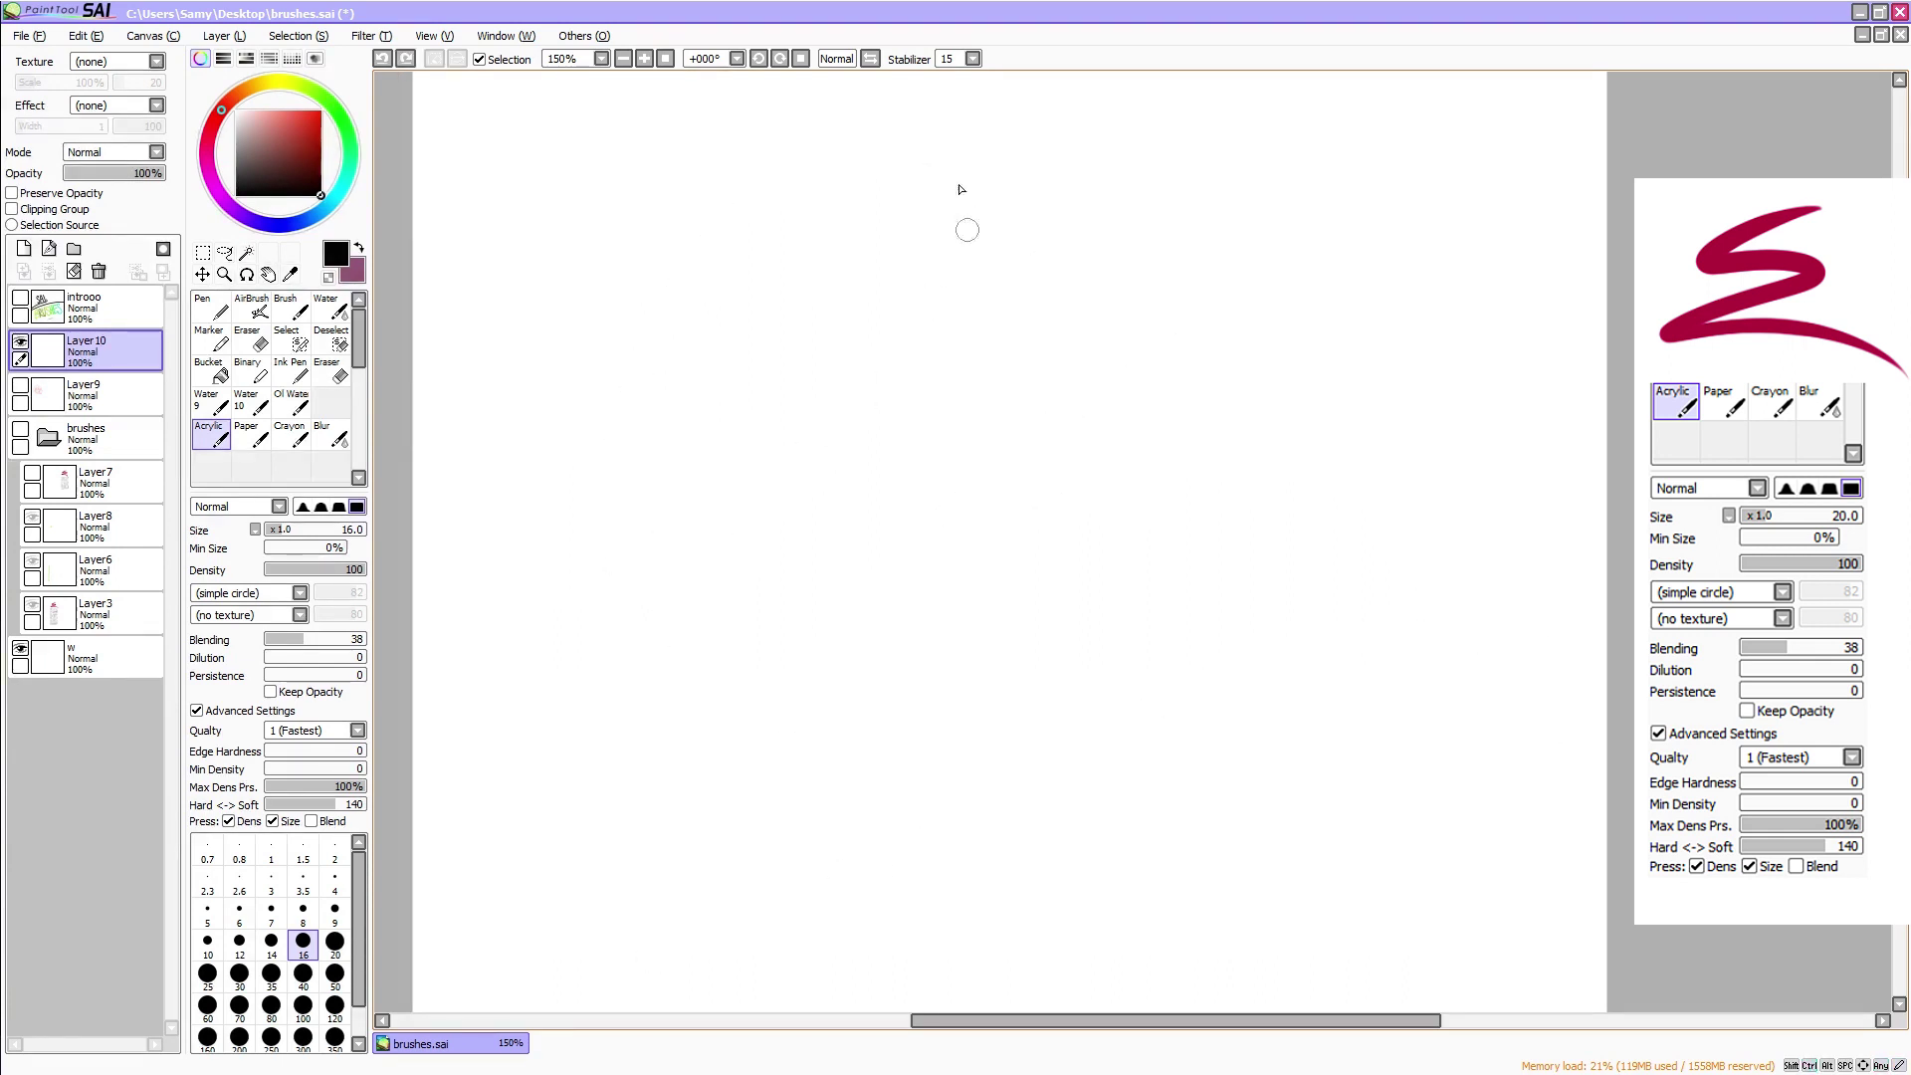
mouse_move(876, 182)
mouse_down()
mouse_move(757, 796)
mouse_move(914, 594)
mouse_move(488, 1013)
mouse_up()
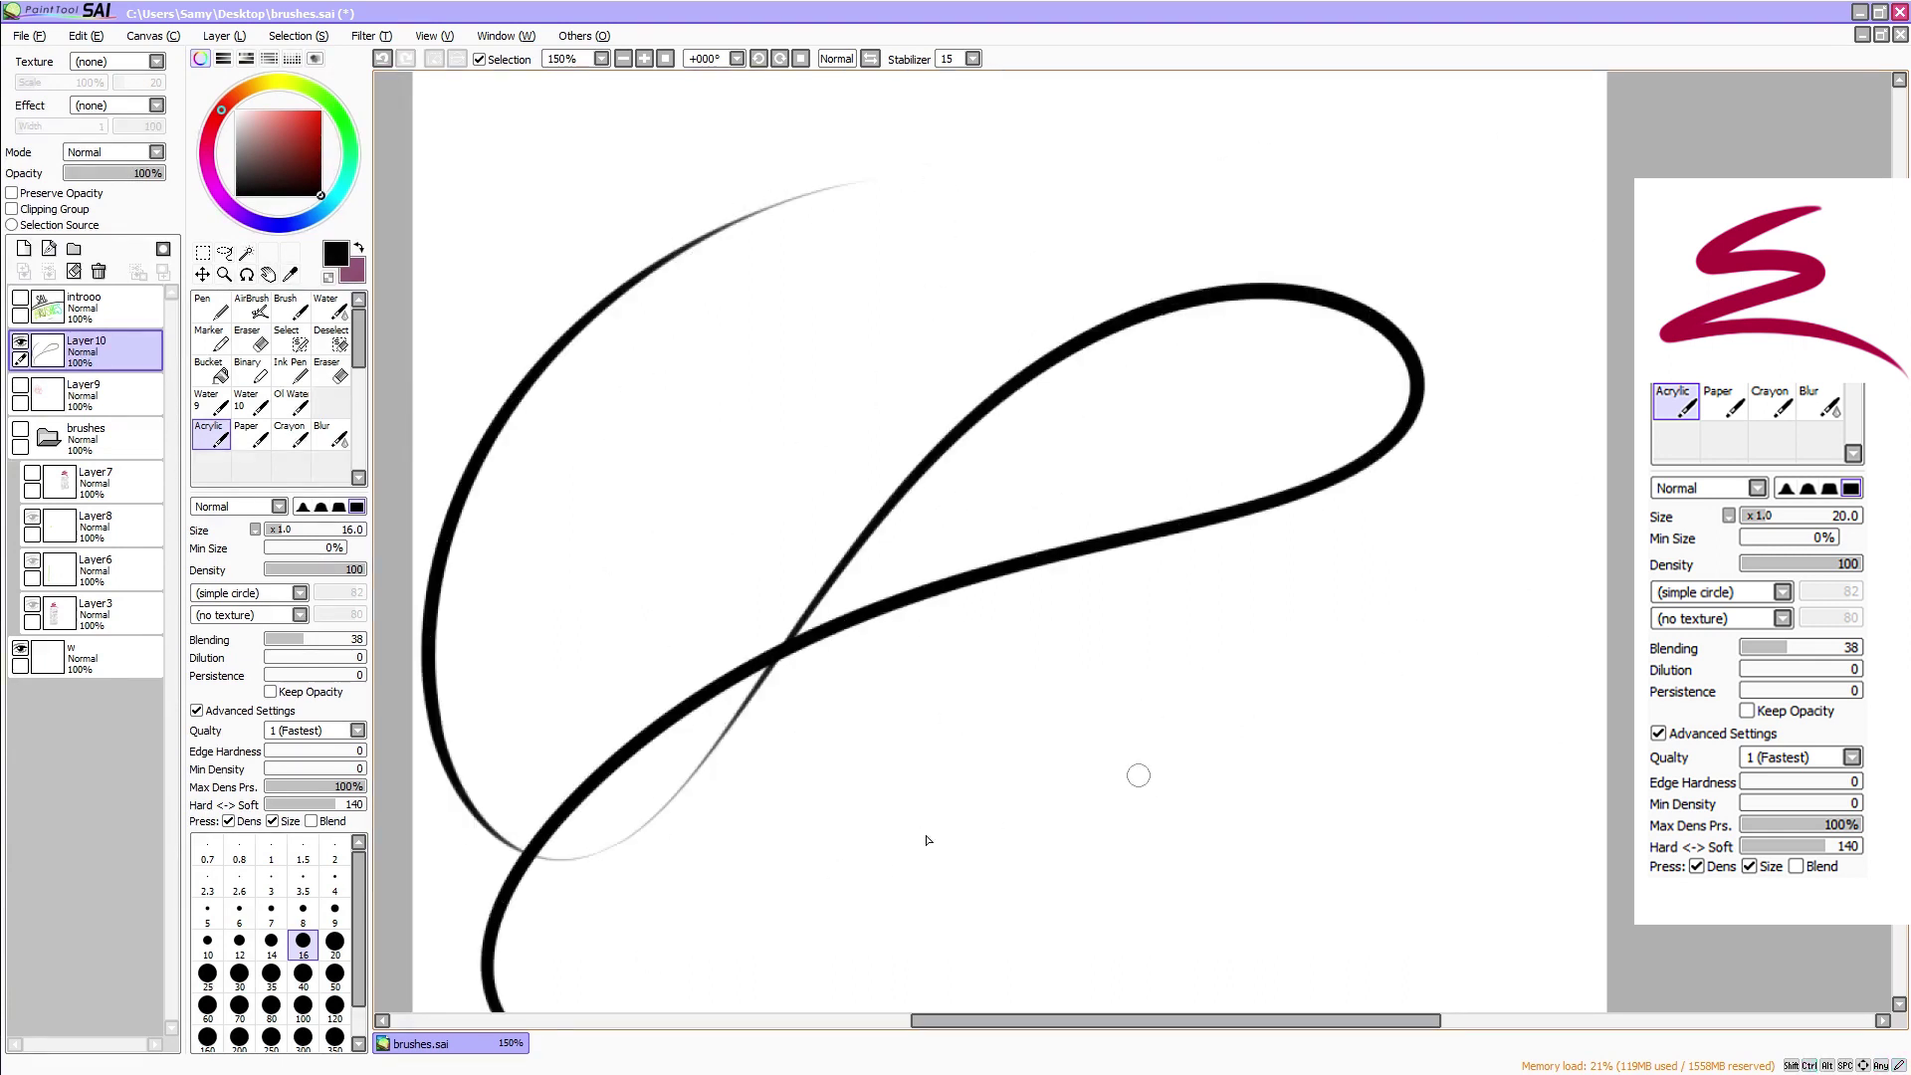
mouse_move(1011, 343)
mouse_down()
mouse_move(531, 780)
mouse_move(862, 917)
mouse_move(1505, 459)
mouse_up()
key(ctrl+z)
key(ctrl+z)
Set the Acrylic brush to size 20 with its advanced settings collapsed, and undo a trial curved stroke
click(335, 940)
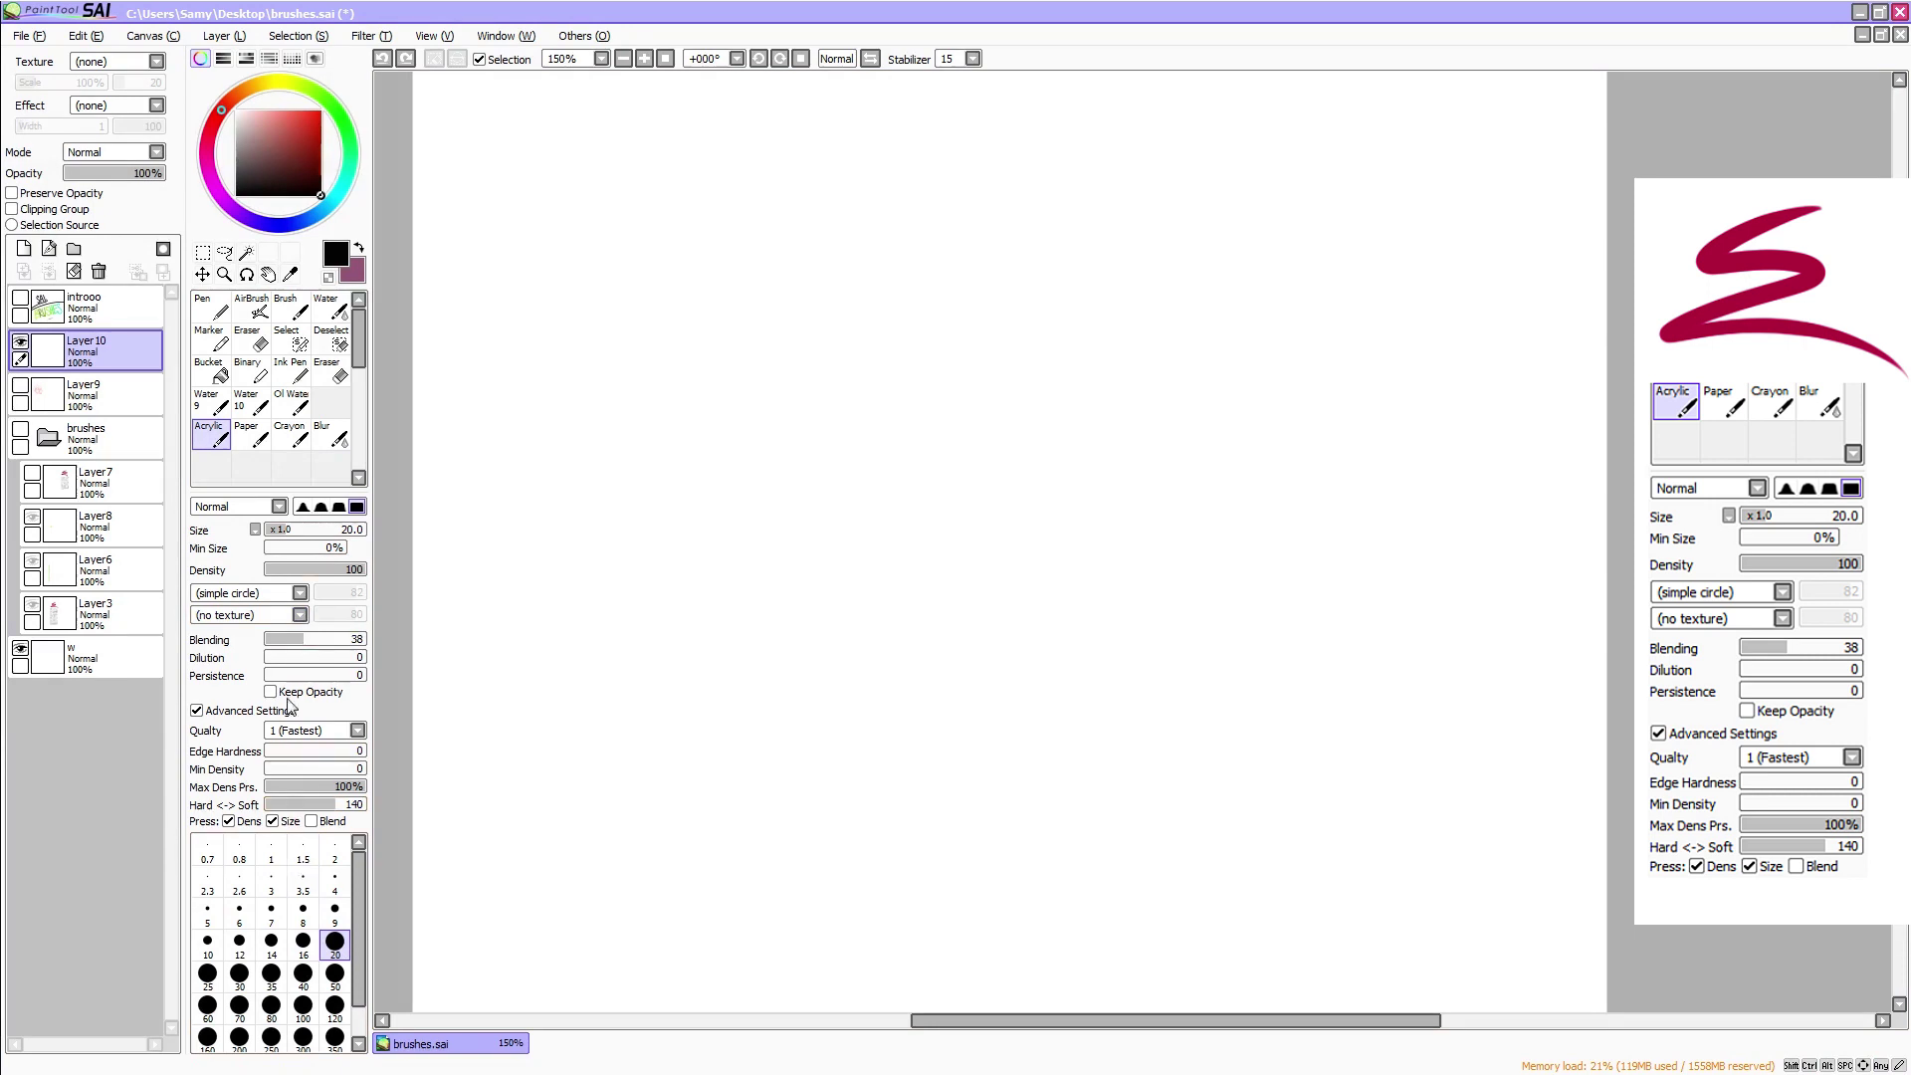
click(249, 710)
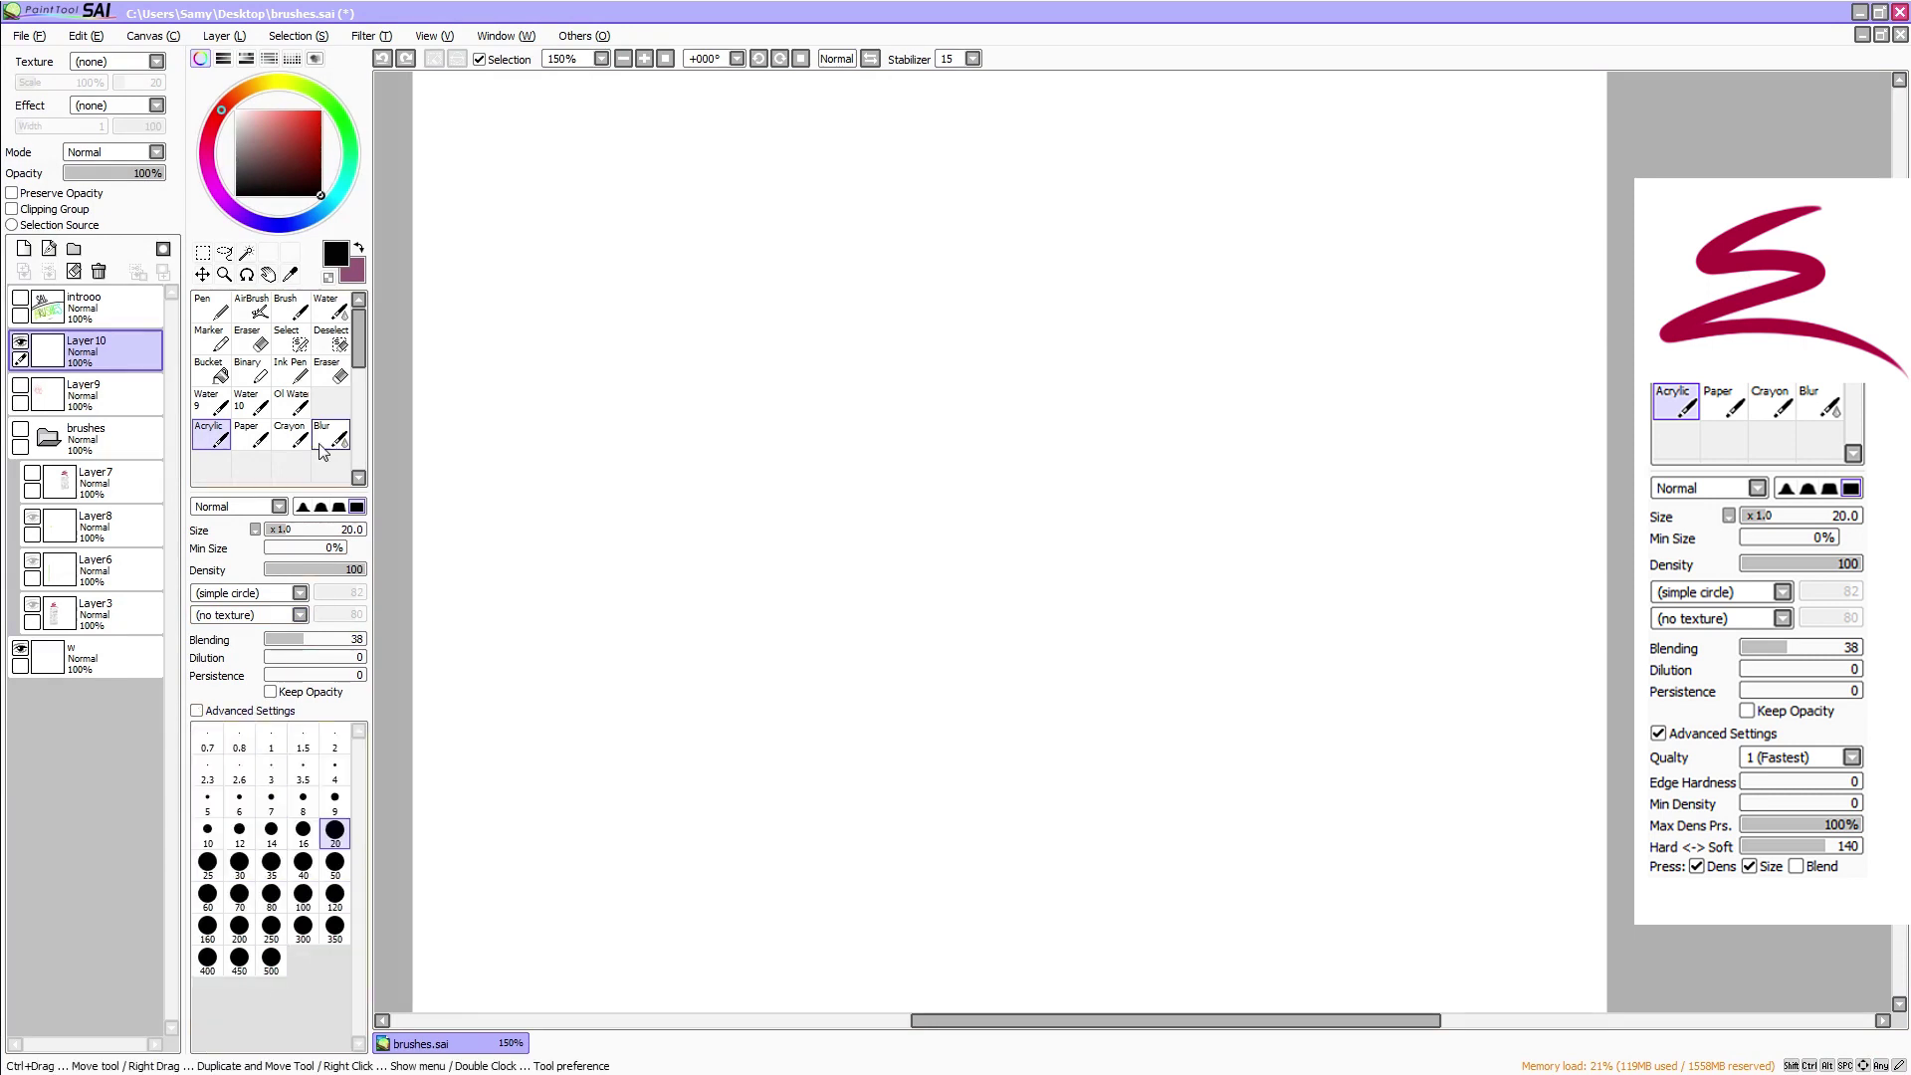
drag(713, 303, 573, 475)
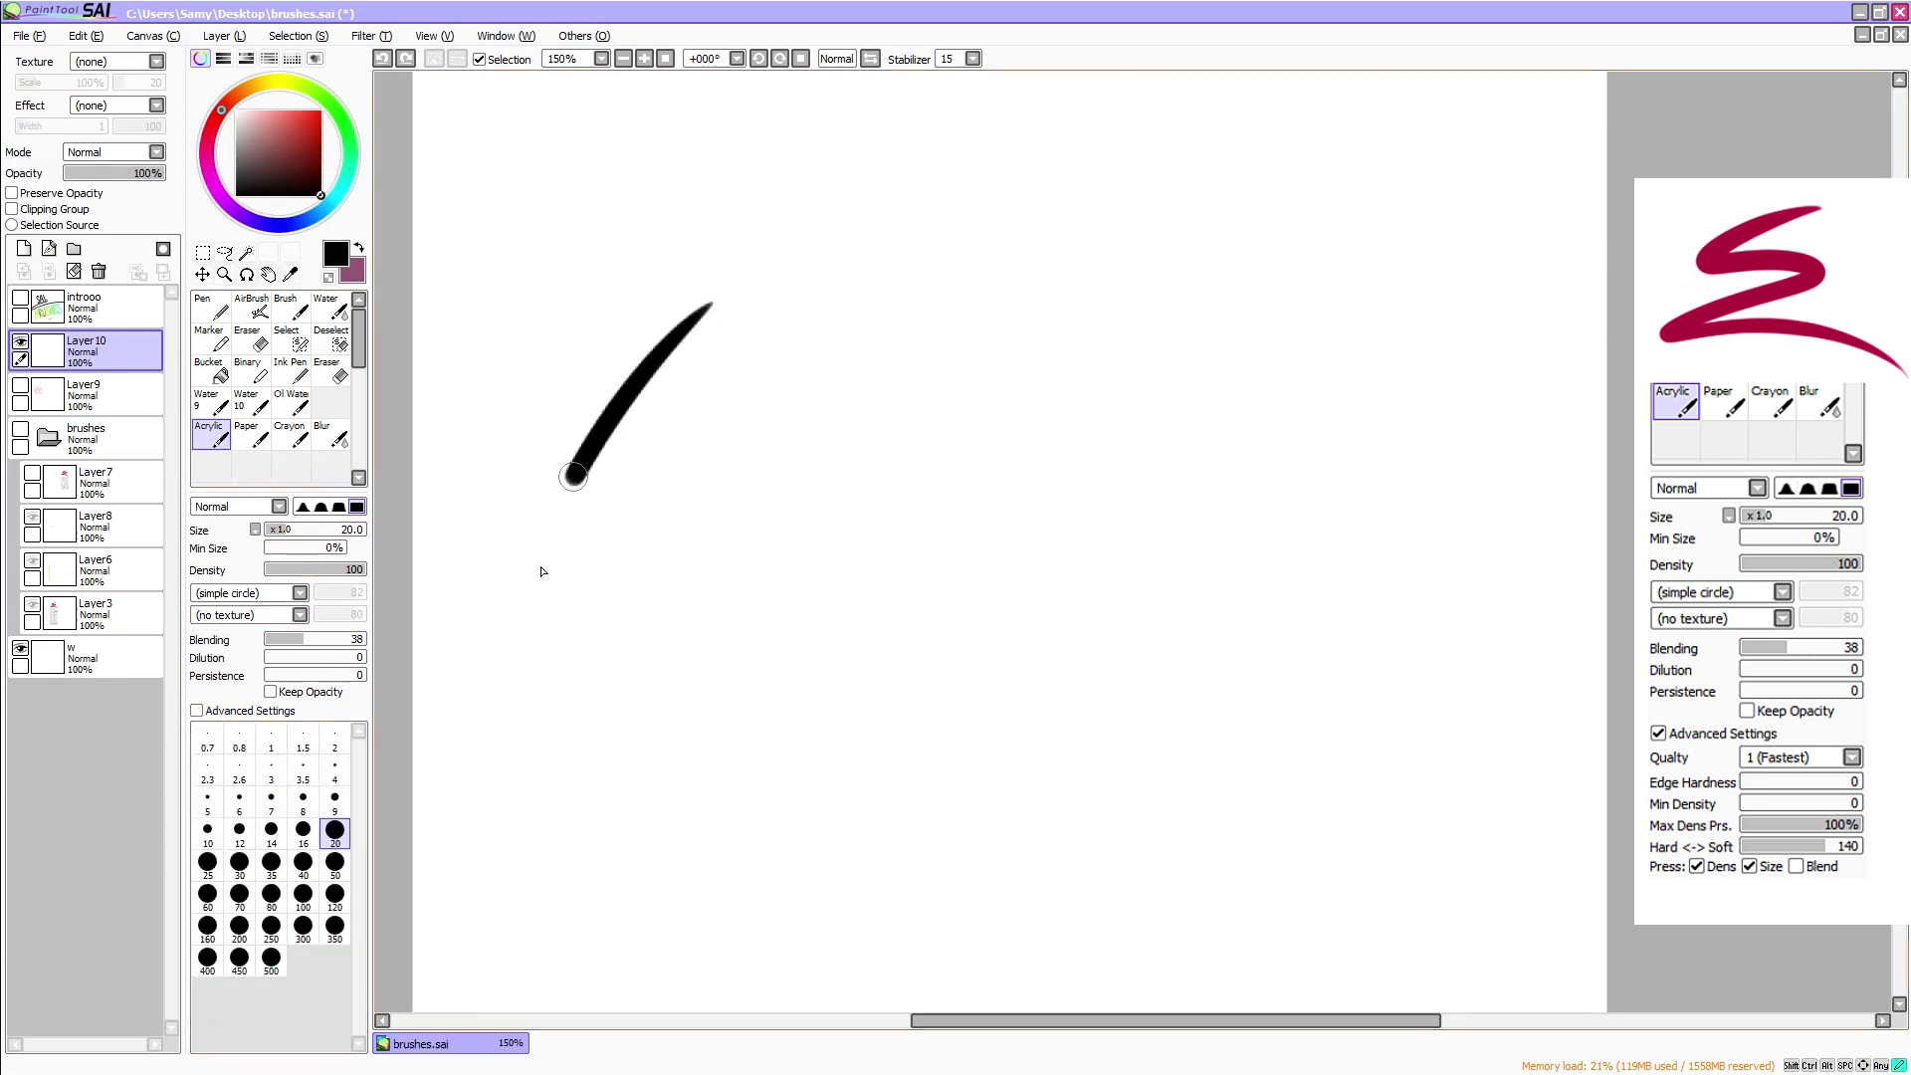
mouse_move(542, 571)
mouse_down()
mouse_move(716, 593)
mouse_move(1417, 299)
mouse_up()
key(ctrl+z)
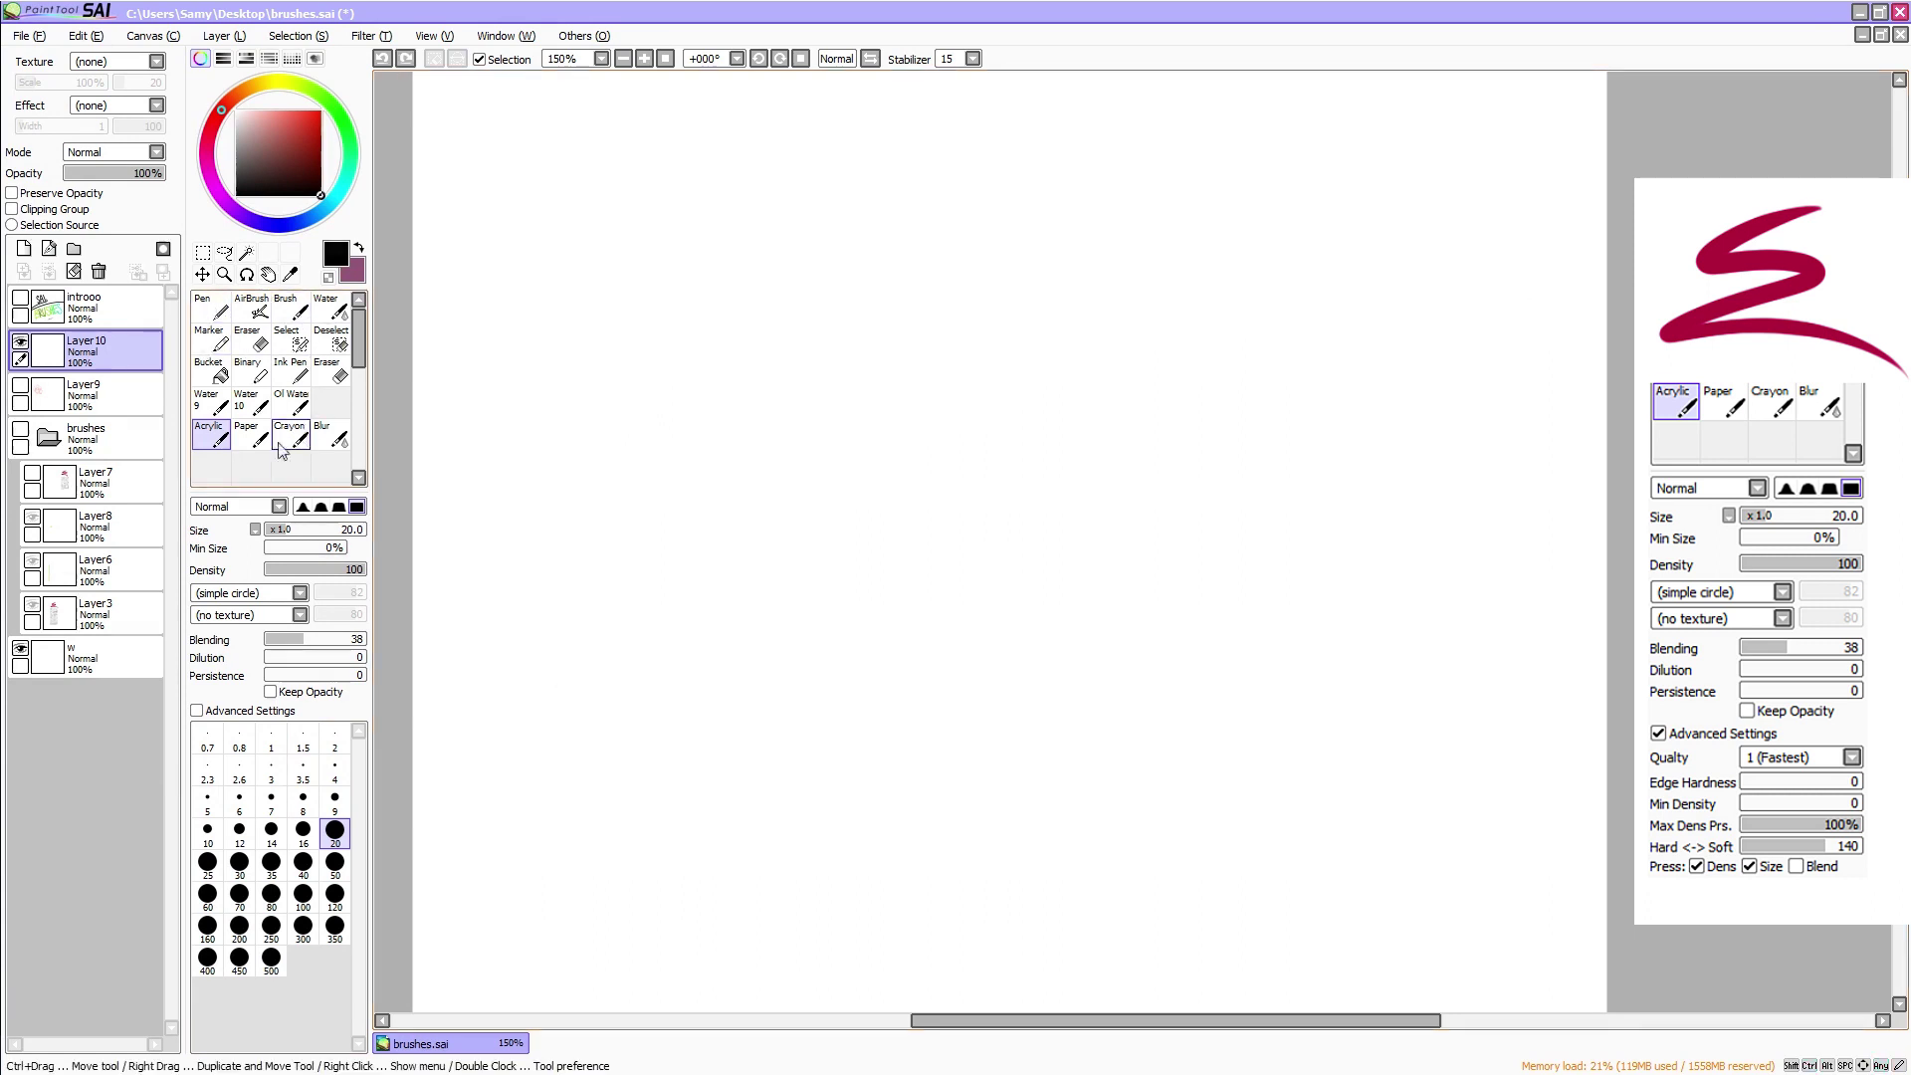
Draw a long black arc with the Pen at size 50 and a parallel arc with the Acrylic brush at size 20
click(225, 309)
click(334, 788)
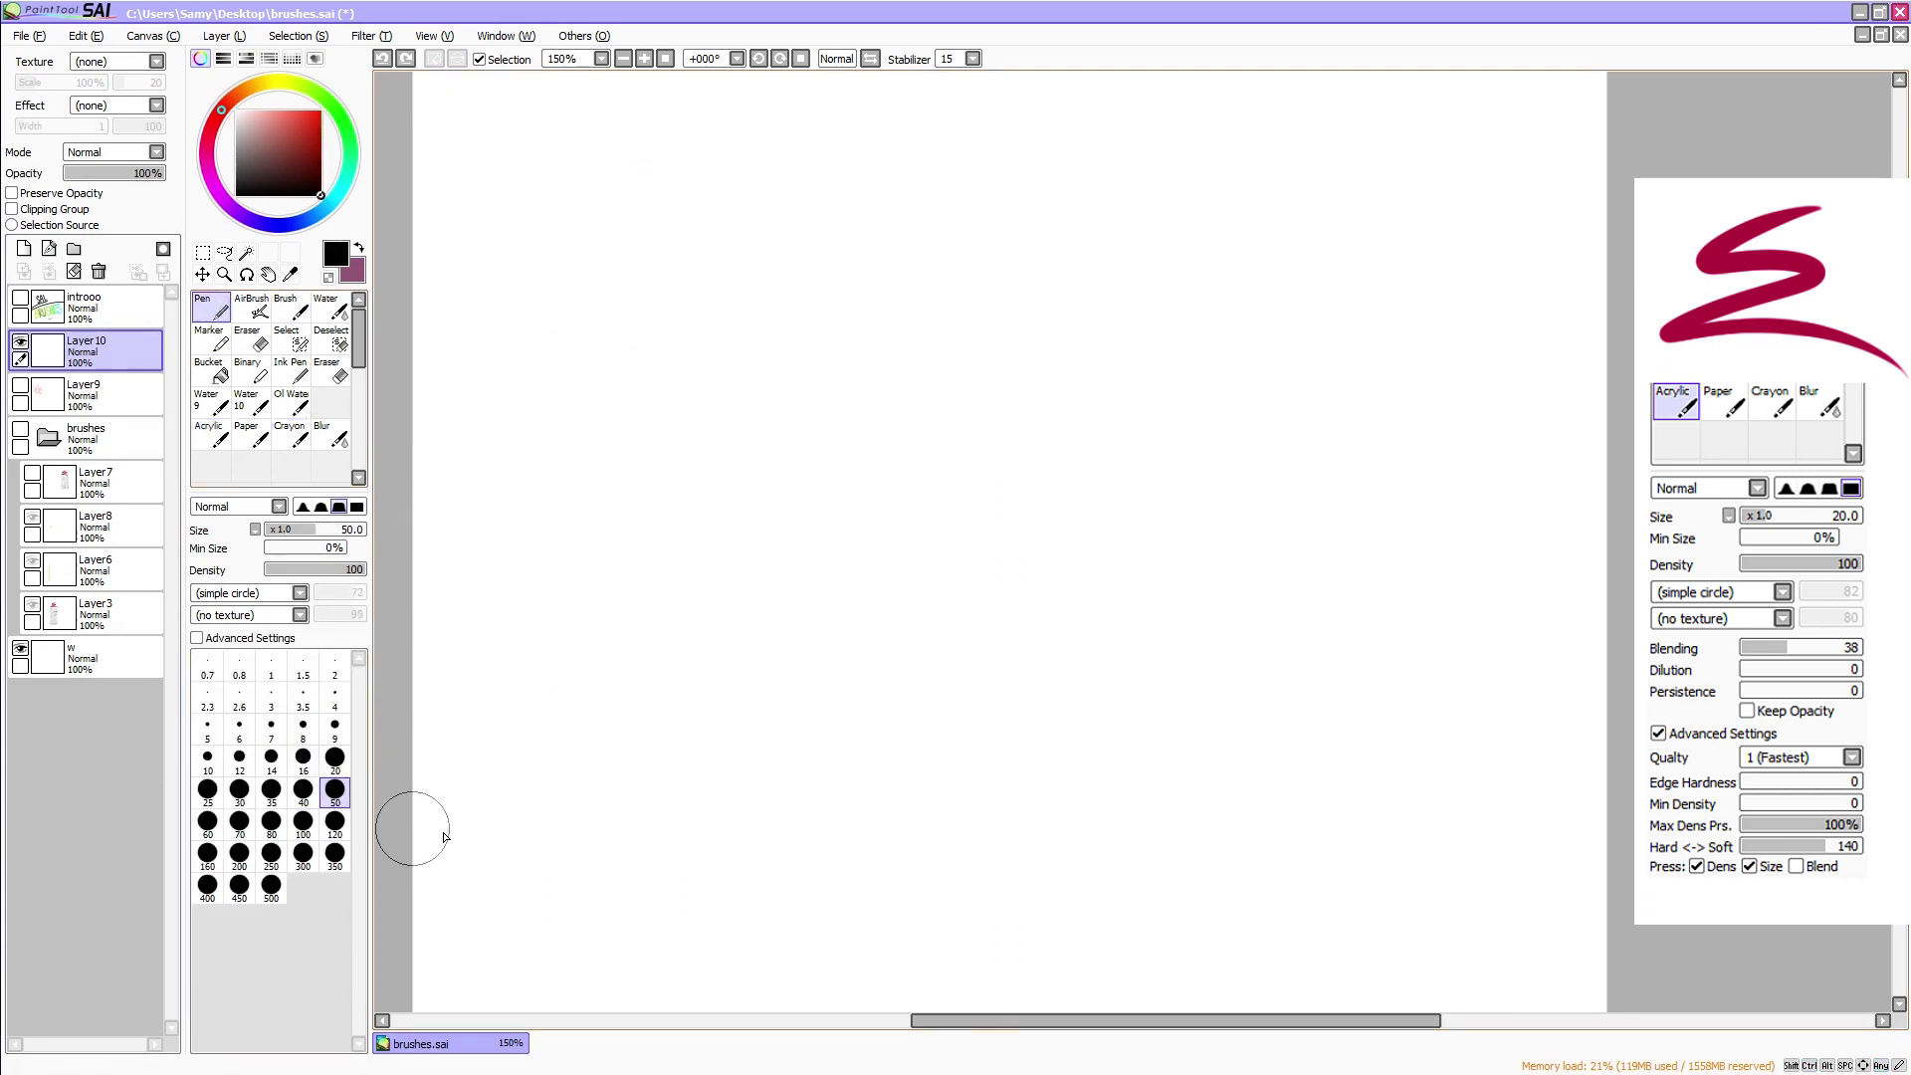
mouse_move(487, 916)
mouse_down()
mouse_move(643, 440)
mouse_move(1244, 129)
mouse_up()
click(209, 435)
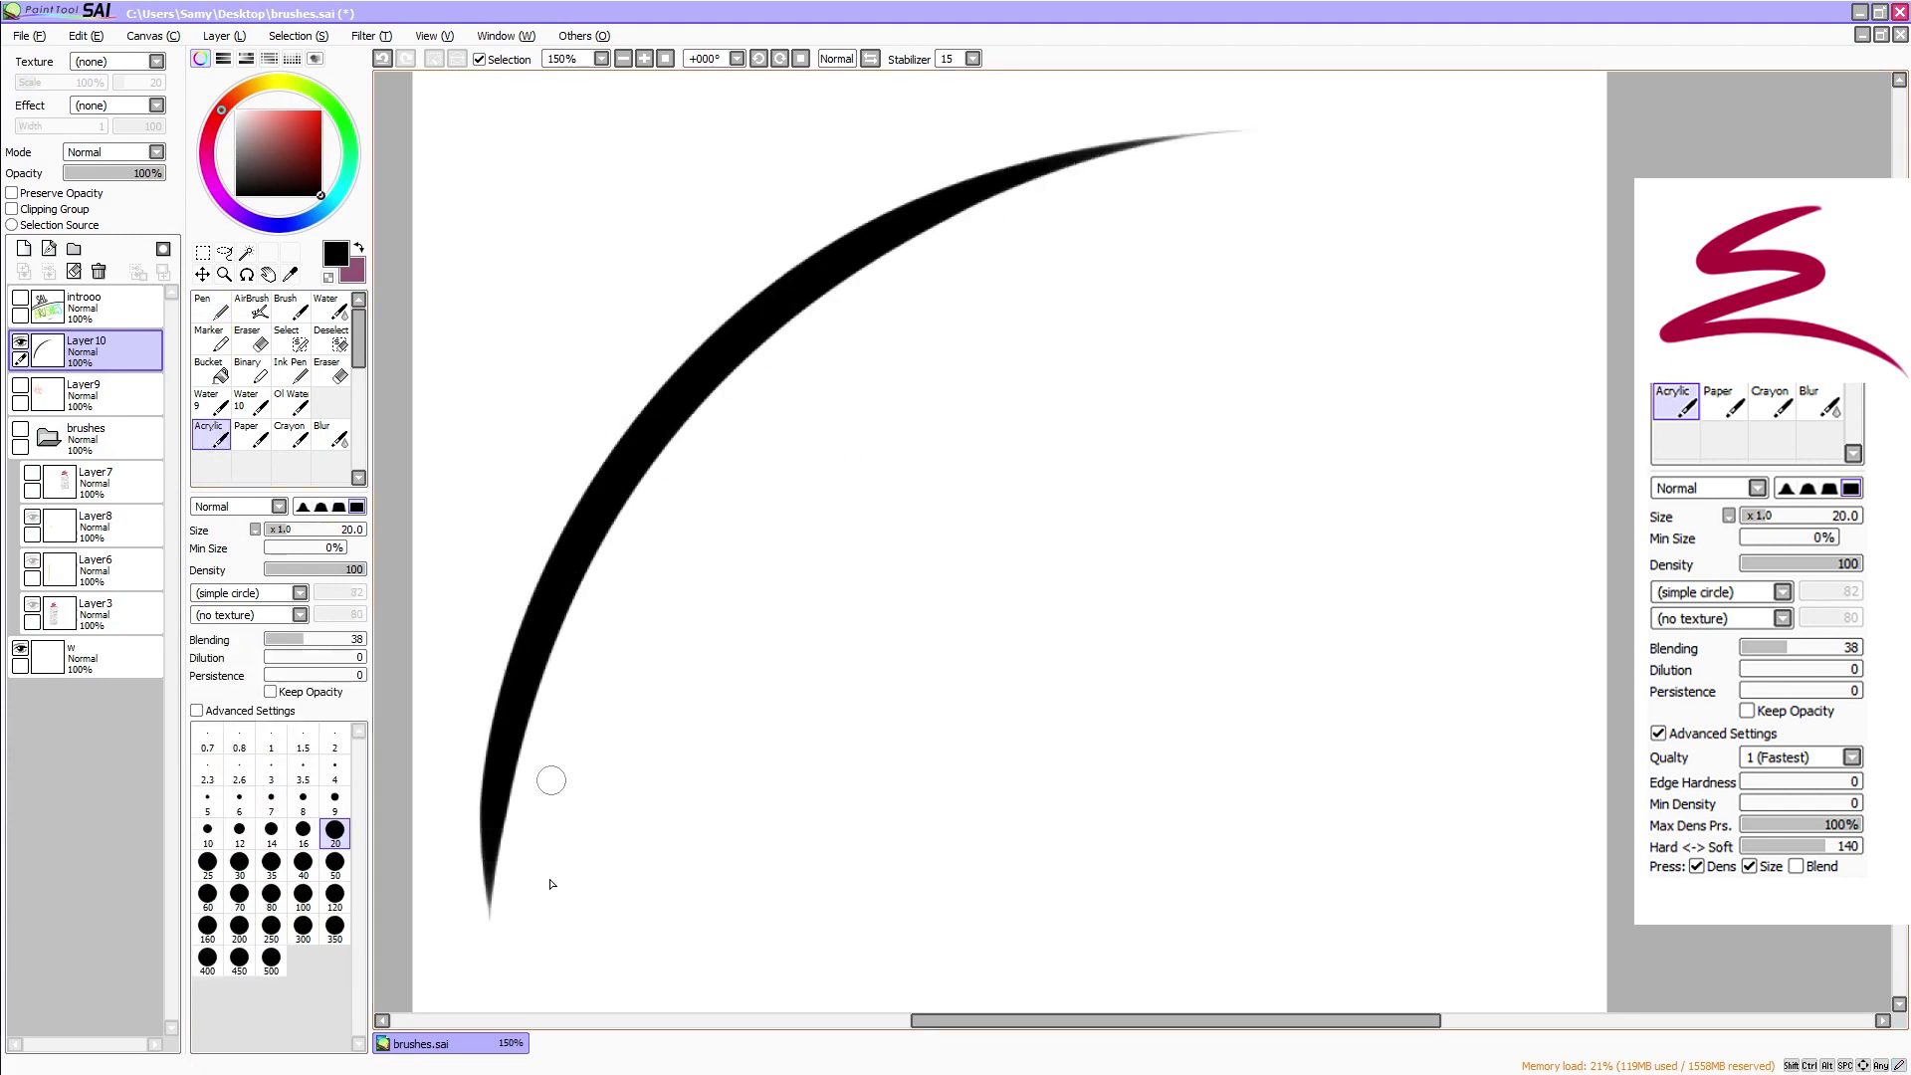
drag(546, 964, 1386, 179)
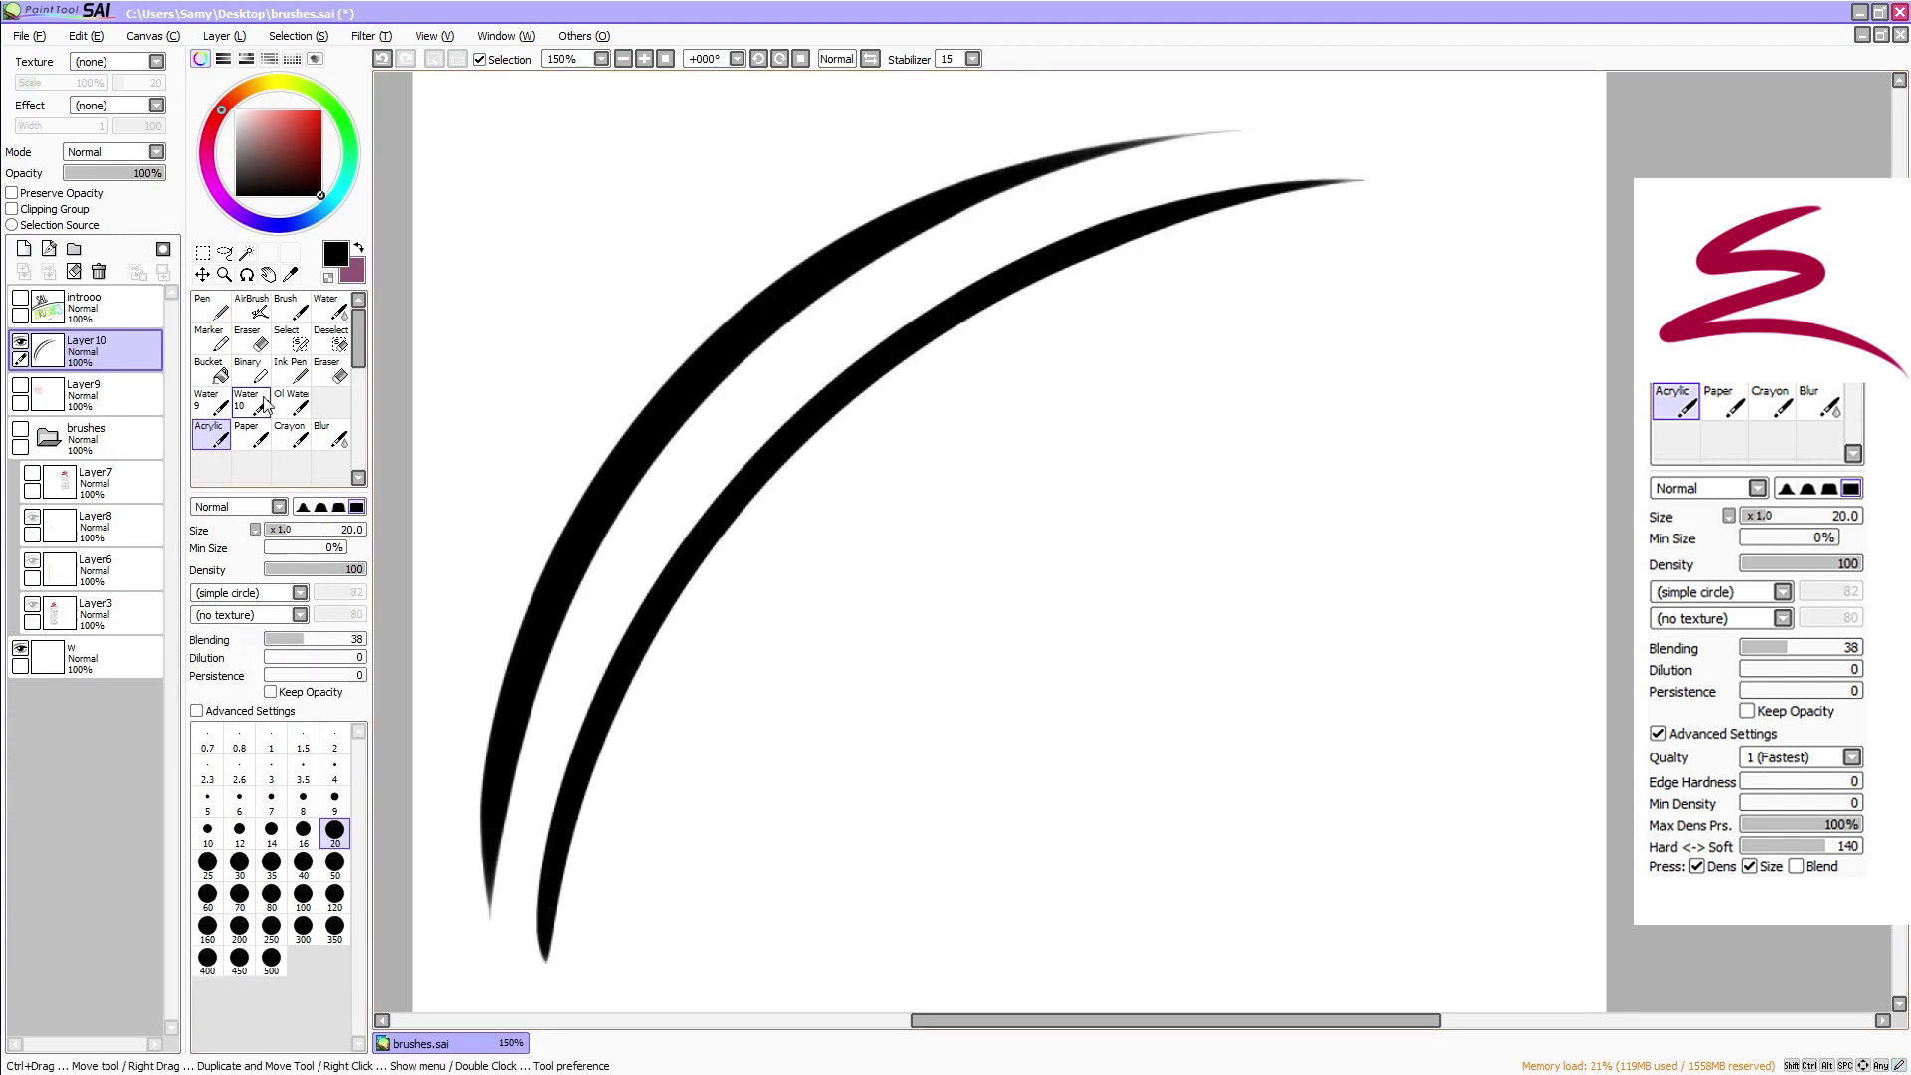
Add two parallel Ink Pen arcs below the others, one thick and one at size 20
click(290, 374)
mouse_move(622, 977)
mouse_down()
mouse_move(677, 756)
mouse_move(1510, 231)
mouse_up()
click(338, 758)
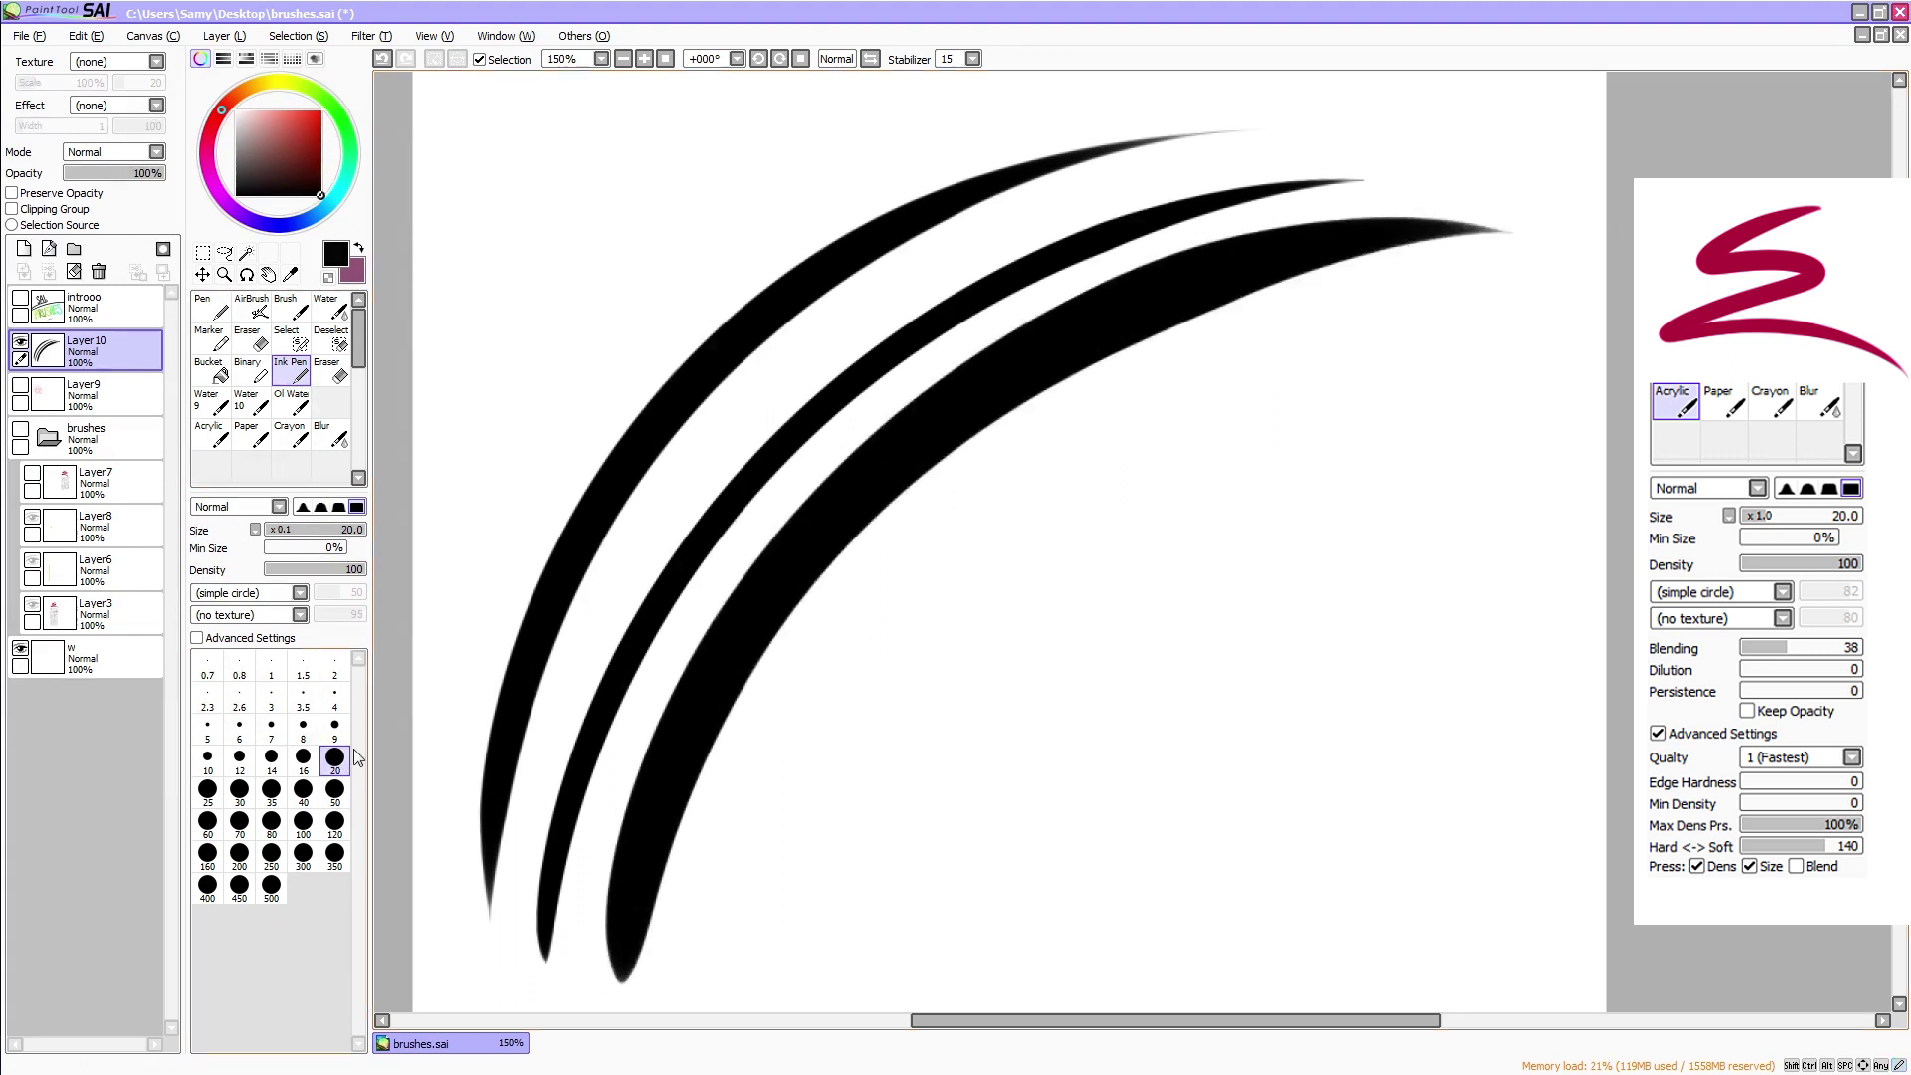
drag(690, 974, 1571, 292)
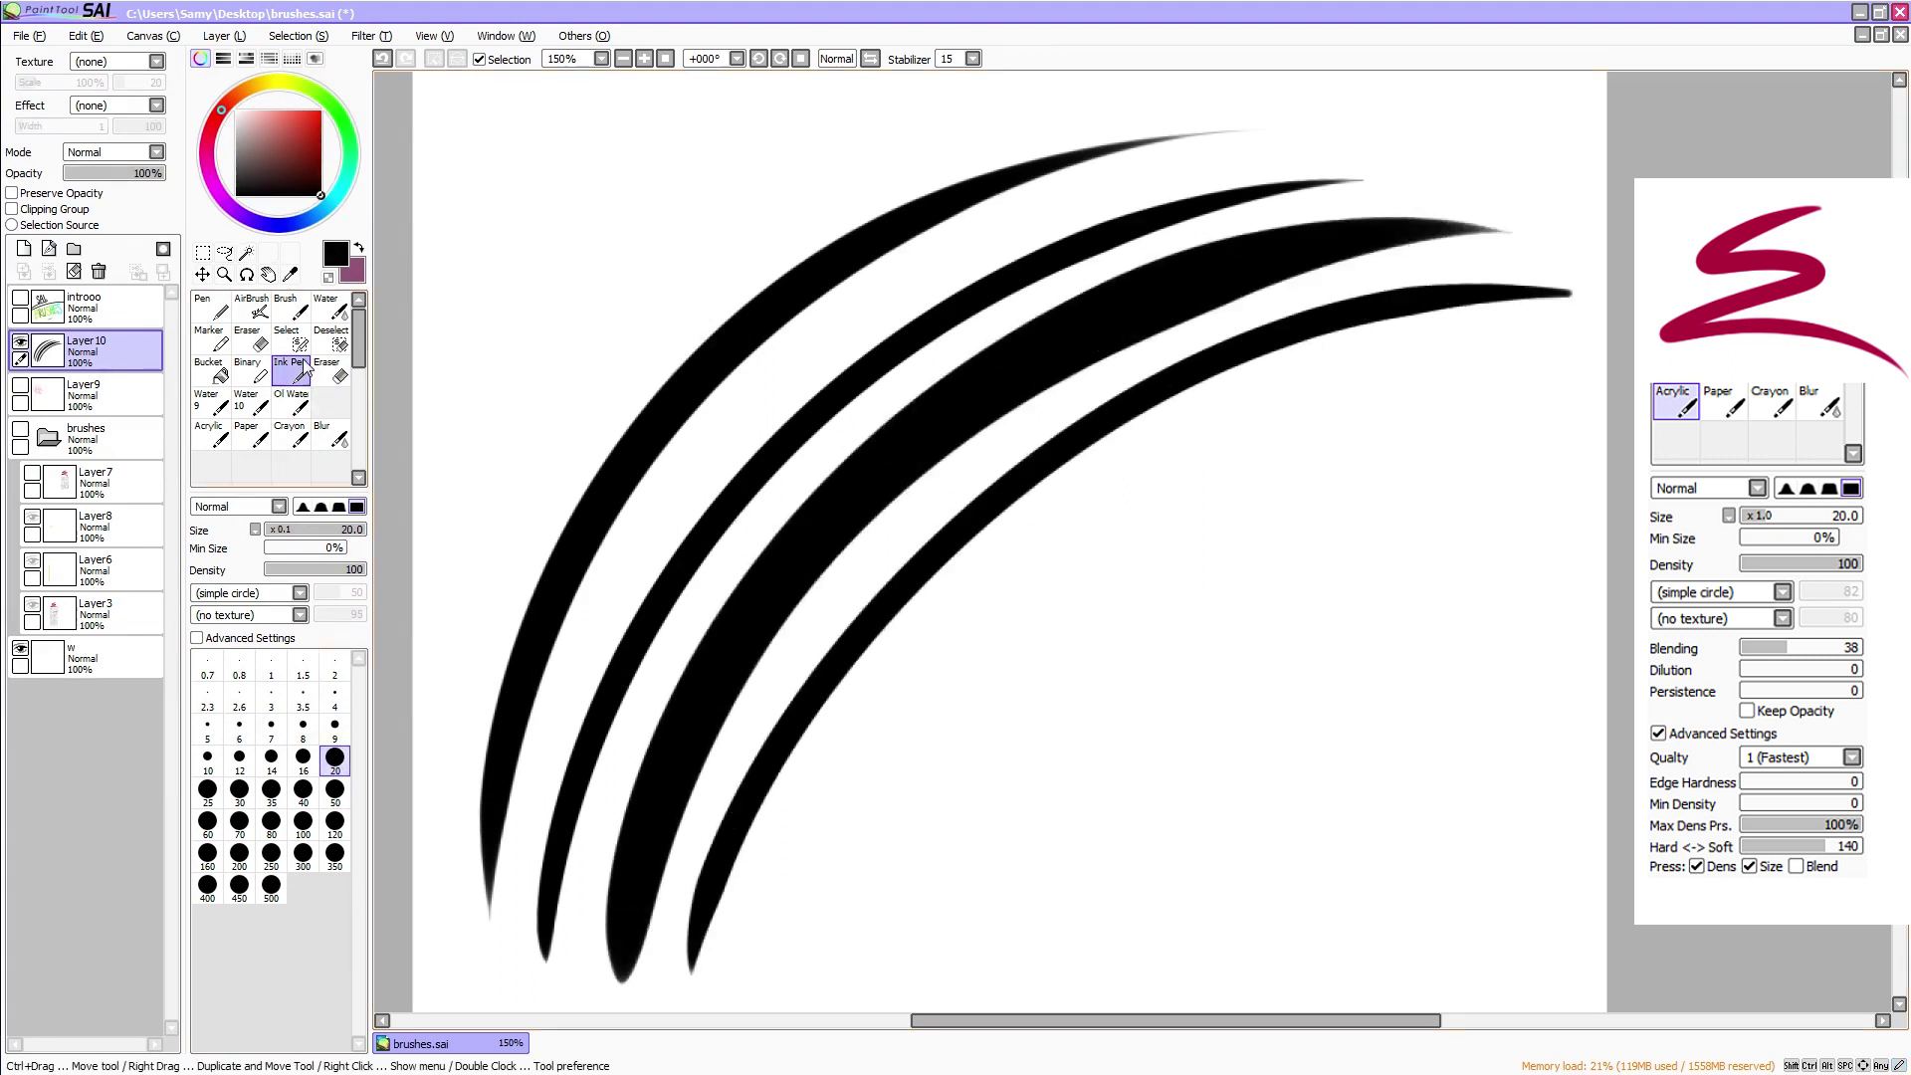
Try a parallel Marker arc below the four black strokes and undo it
click(209, 339)
mouse_move(761, 980)
mouse_down()
mouse_move(1266, 424)
mouse_move(1585, 375)
mouse_up()
key(ctrl+z)
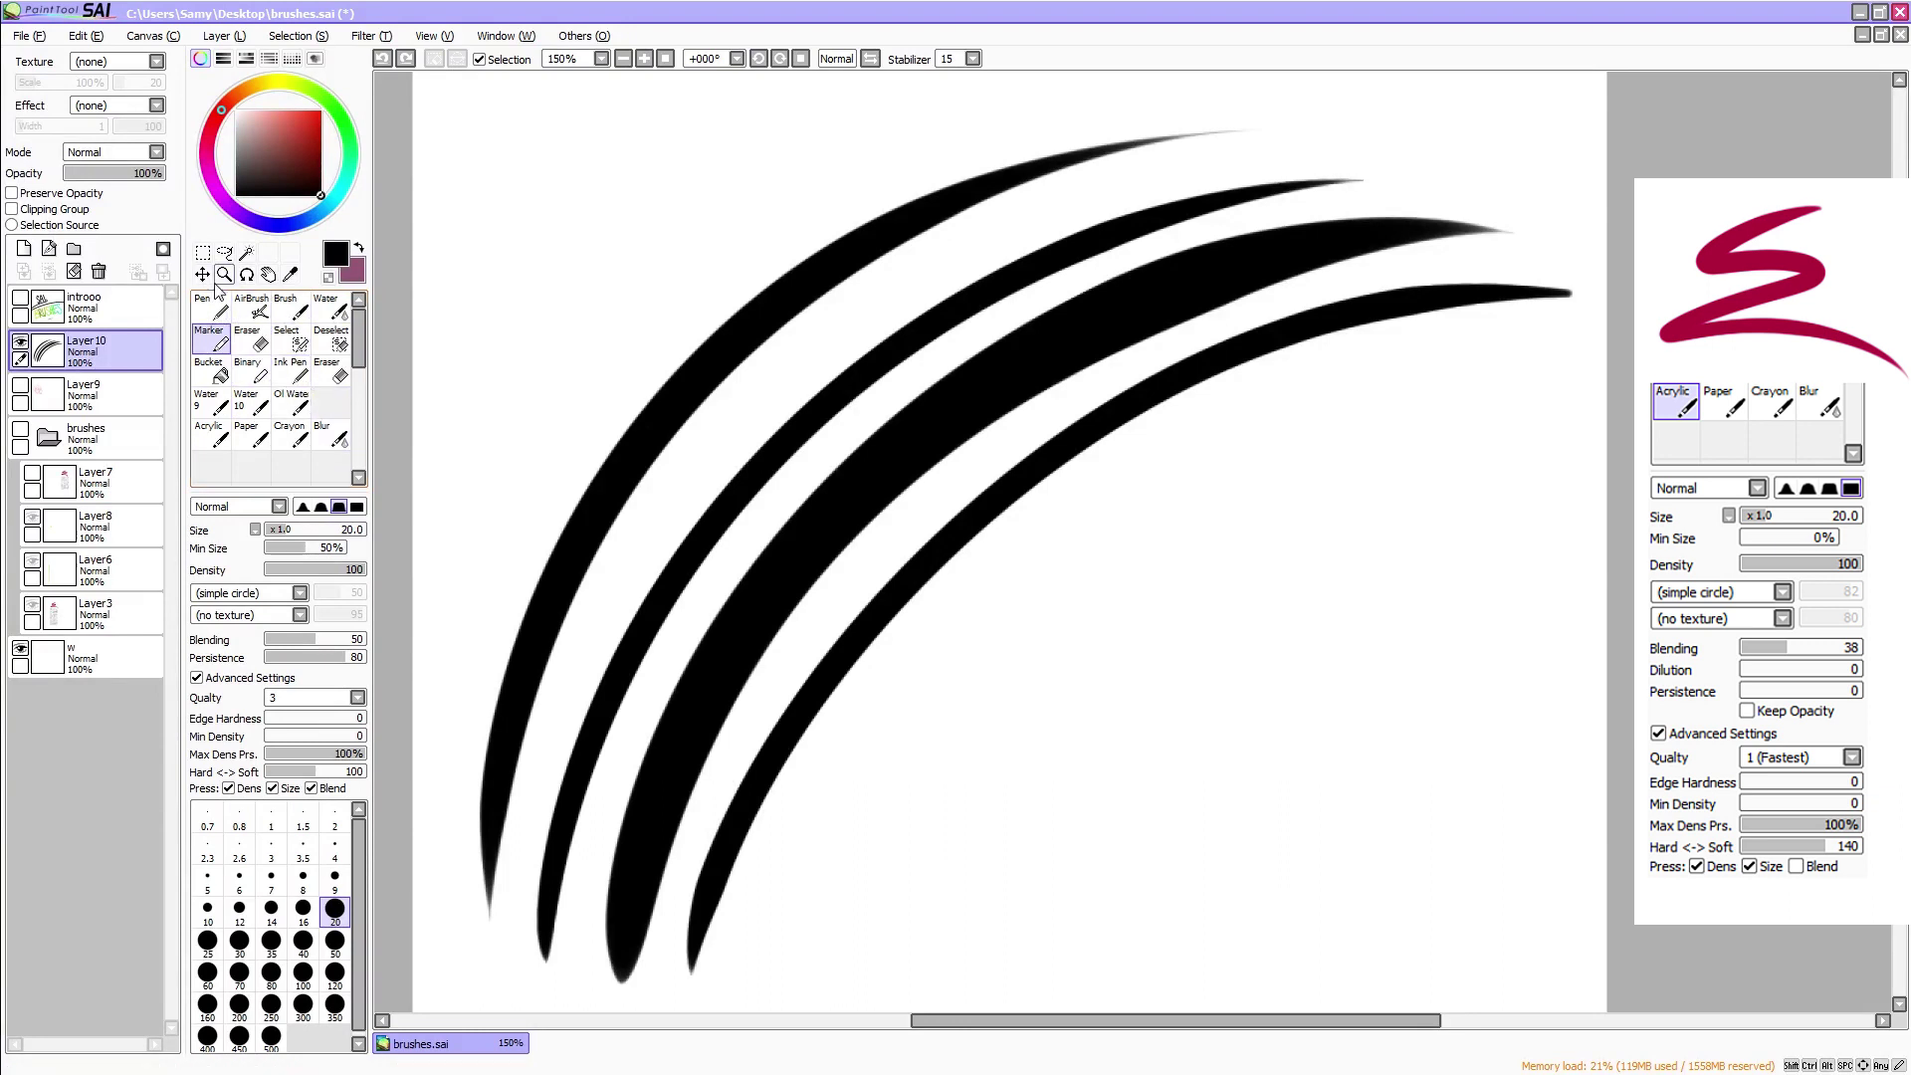
On a new layer, mark the second arc with a muted red letter A using the Acrylic brush at size 9, and reduce the brush to size 4
click(298, 125)
click(211, 435)
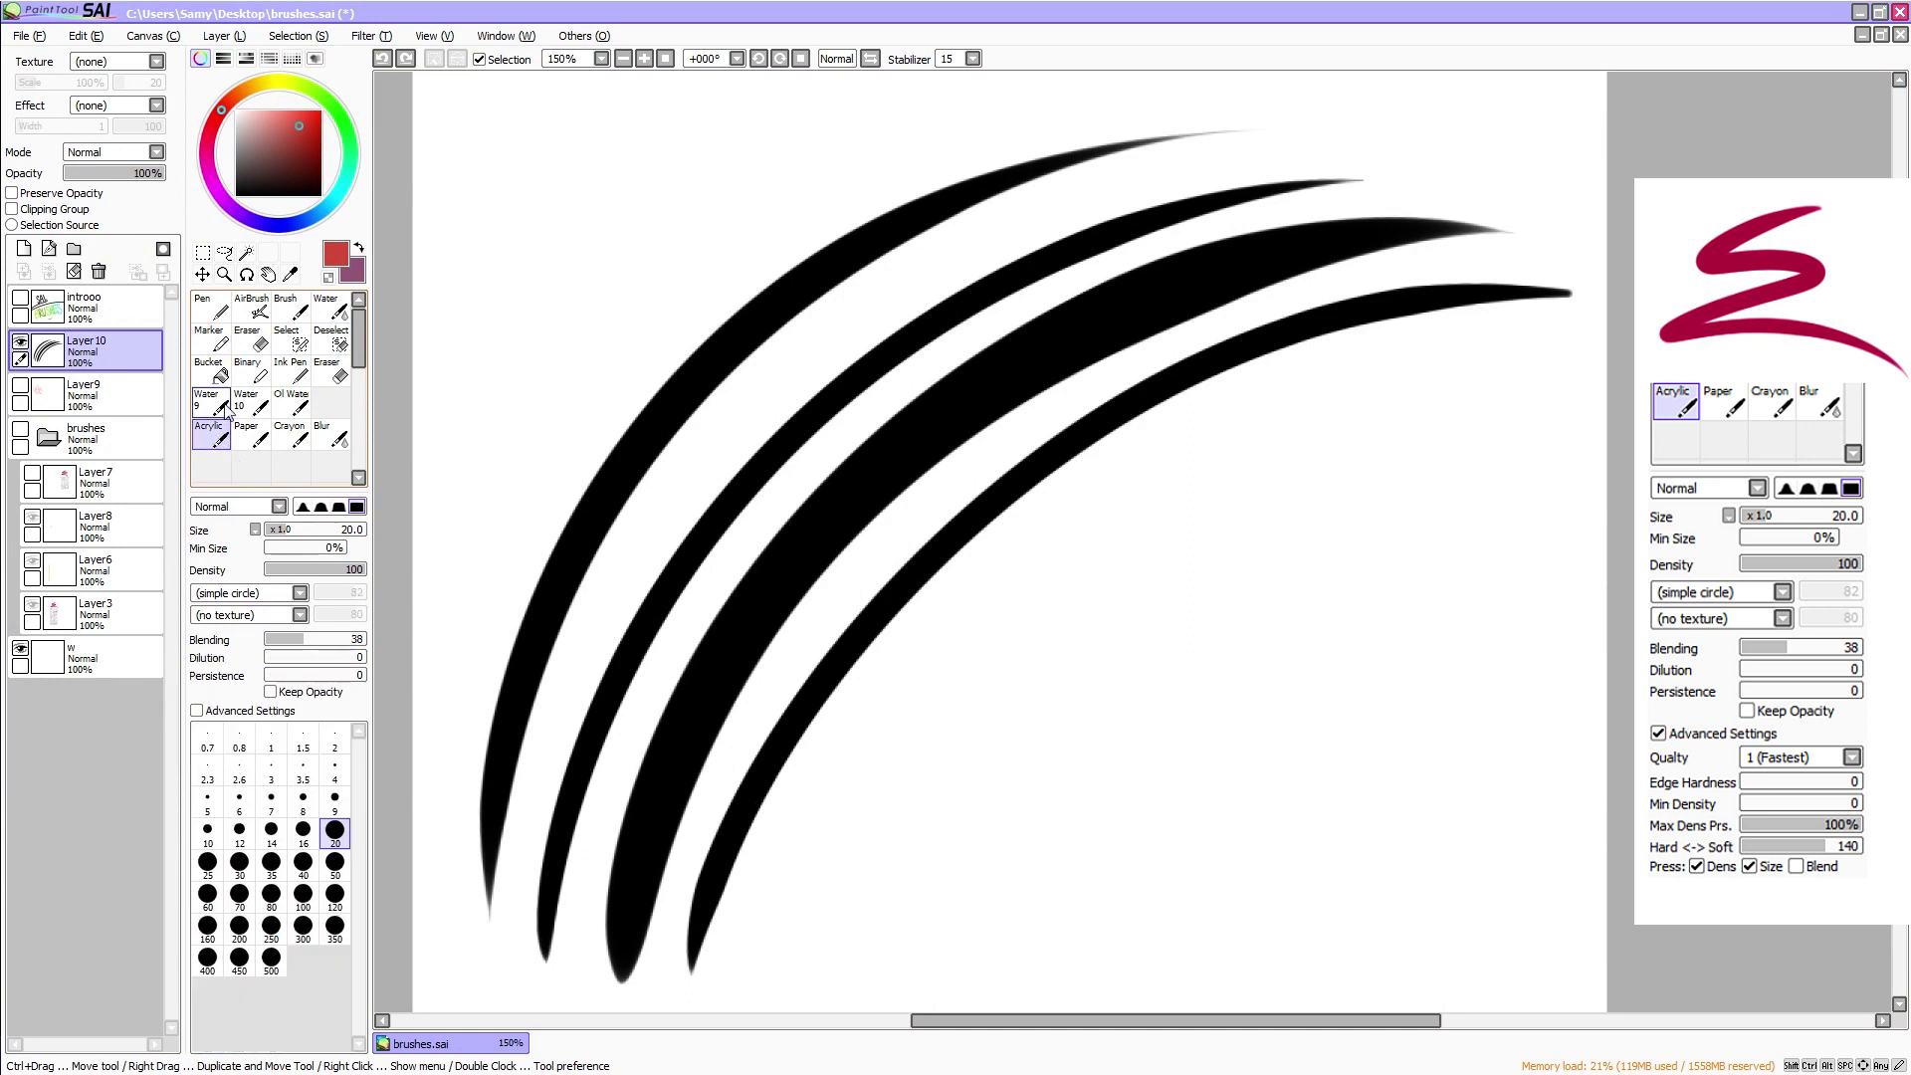
click(26, 248)
click(332, 799)
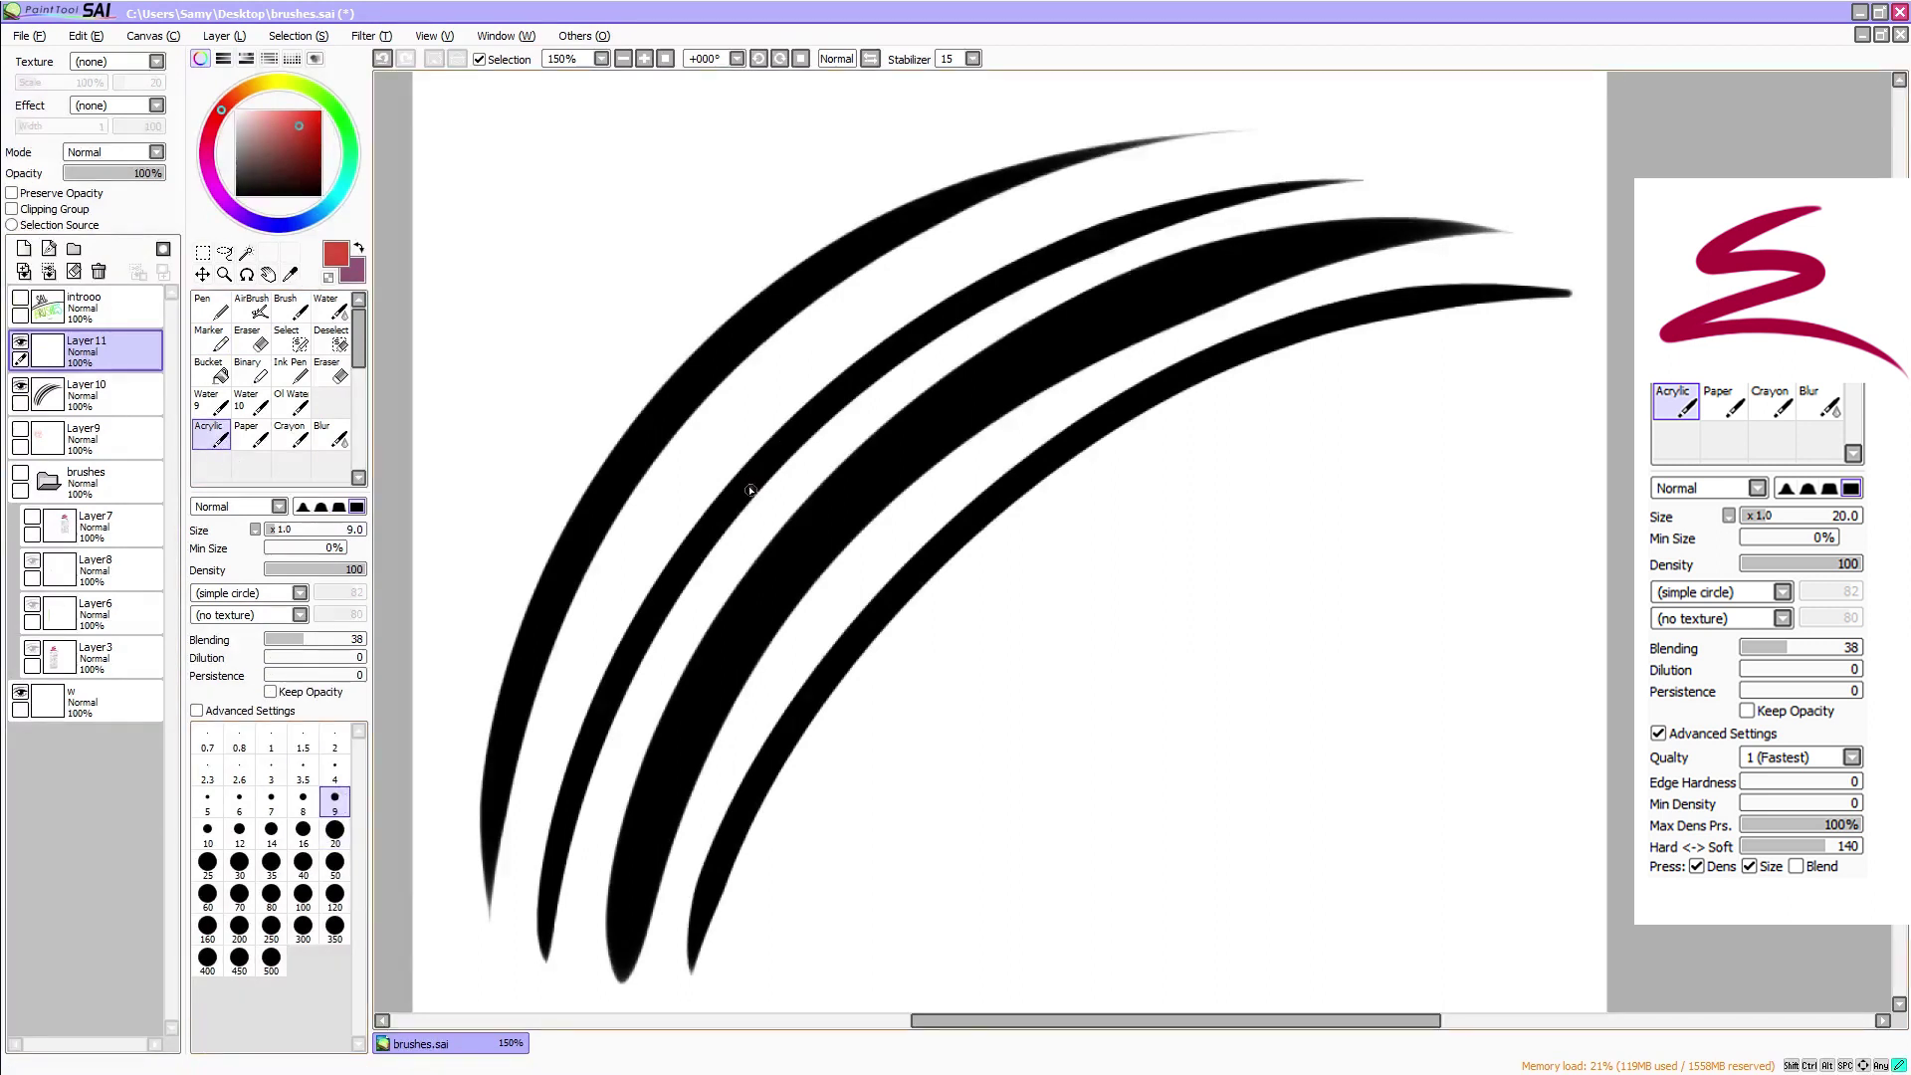
drag(752, 487, 775, 480)
drag(746, 473, 776, 474)
click(334, 769)
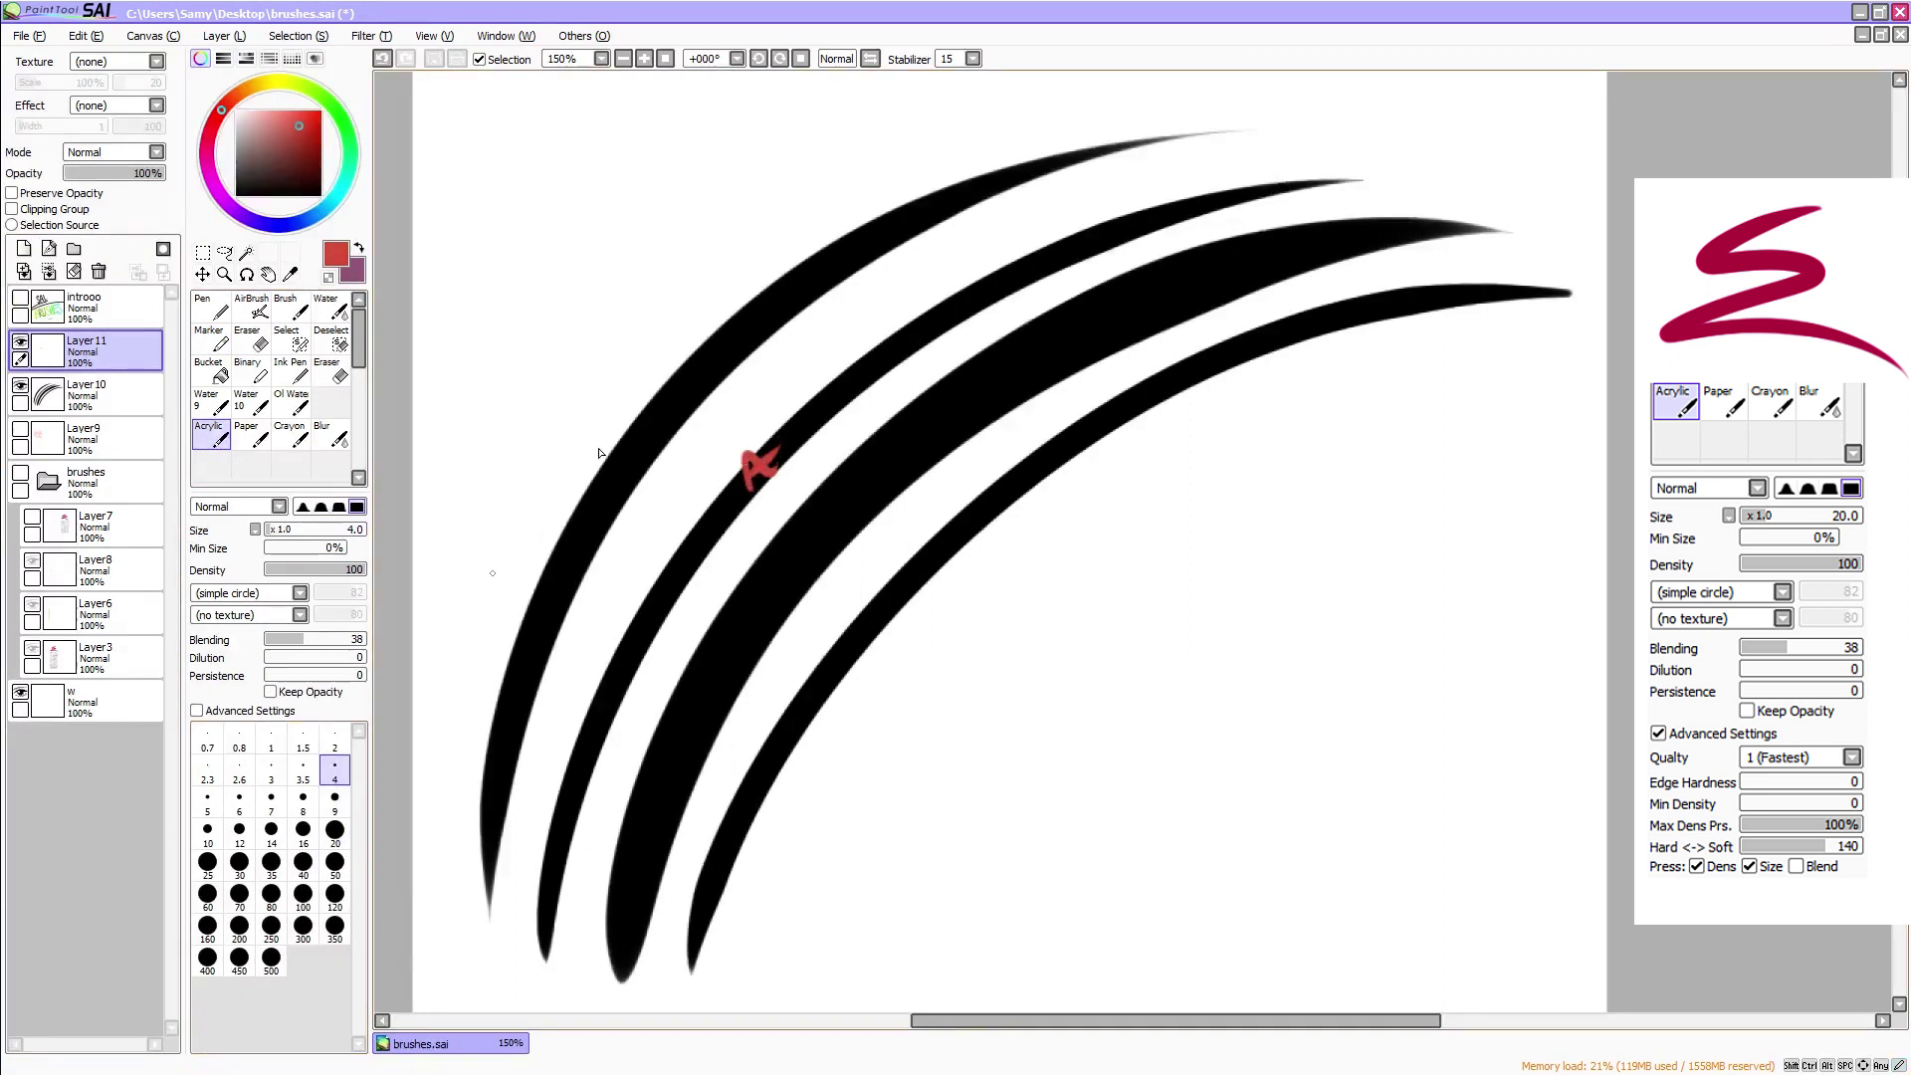
Try red arcs outside the black strokes with the Pen, Marker and Ink Pen, undoing each, and return to the Acrylic brush
click(211, 307)
drag(502, 659, 910, 197)
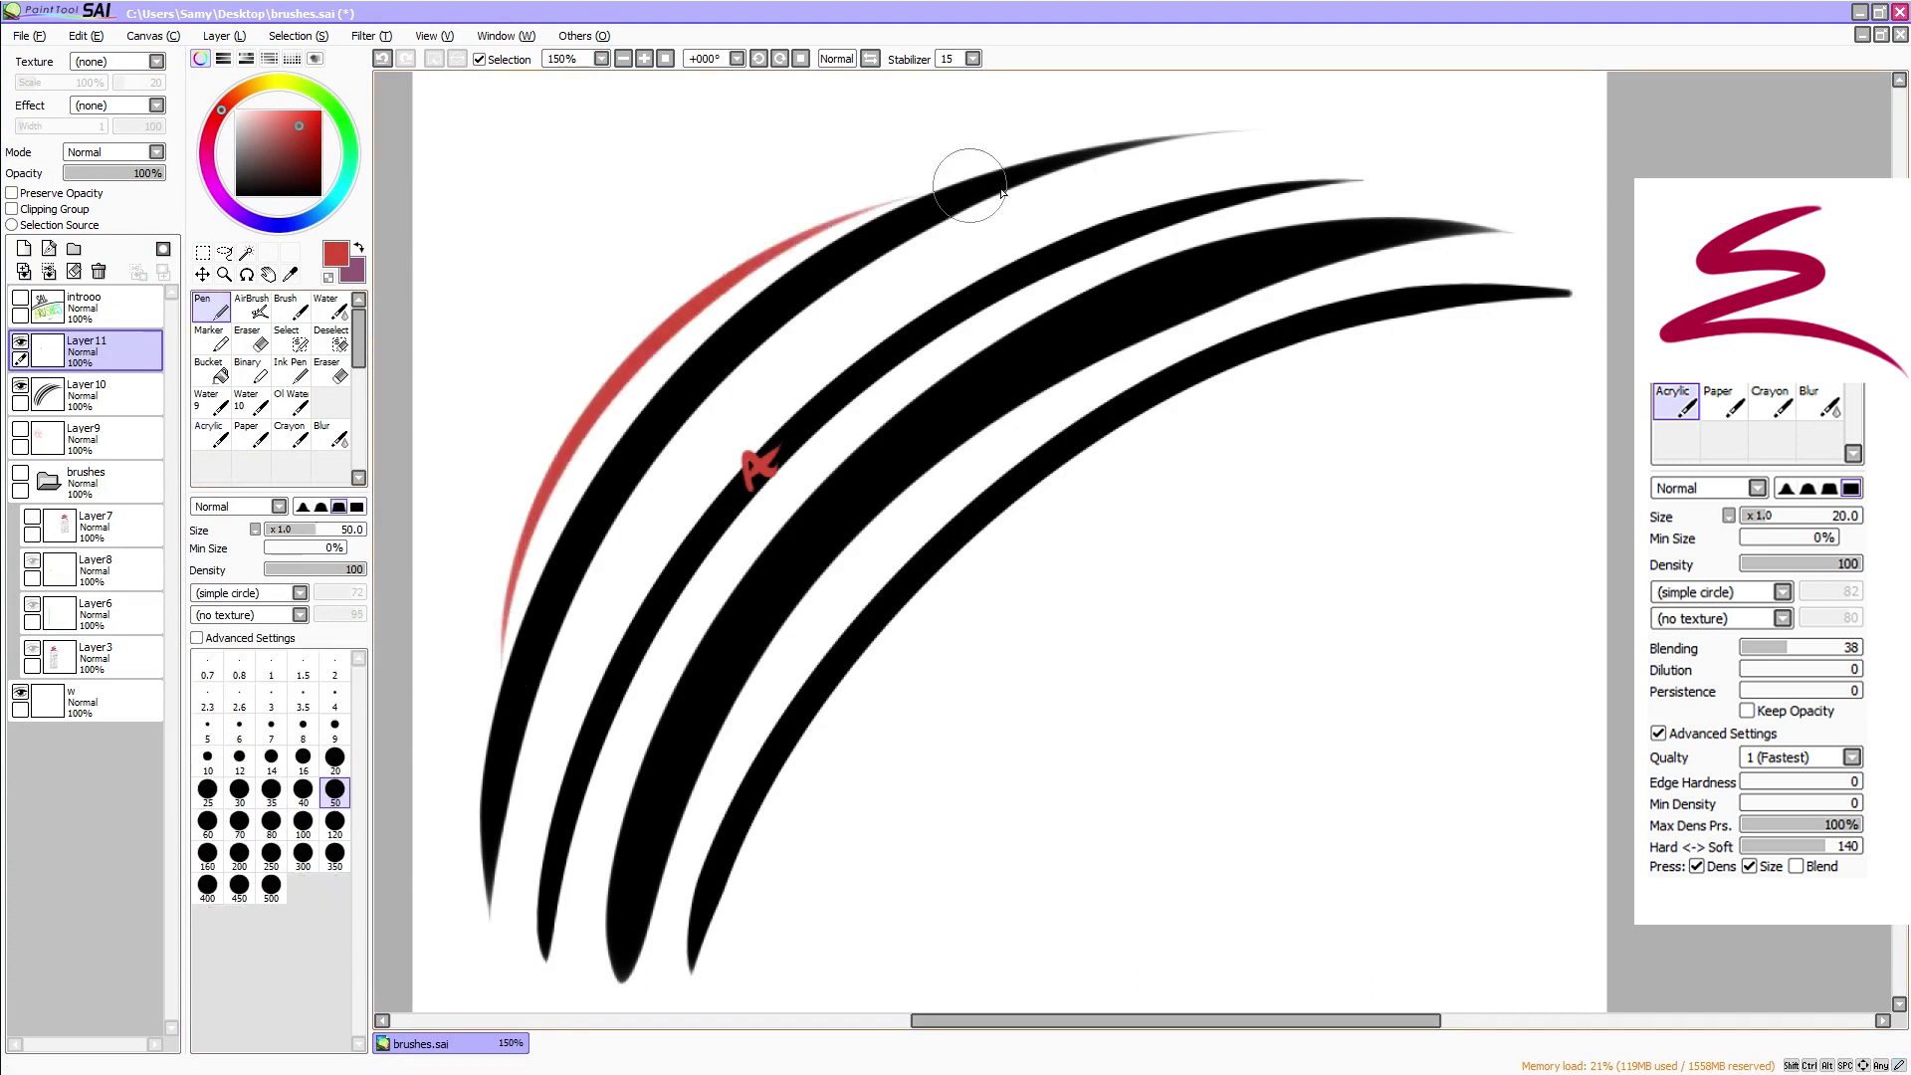
key(ctrl+z)
click(210, 339)
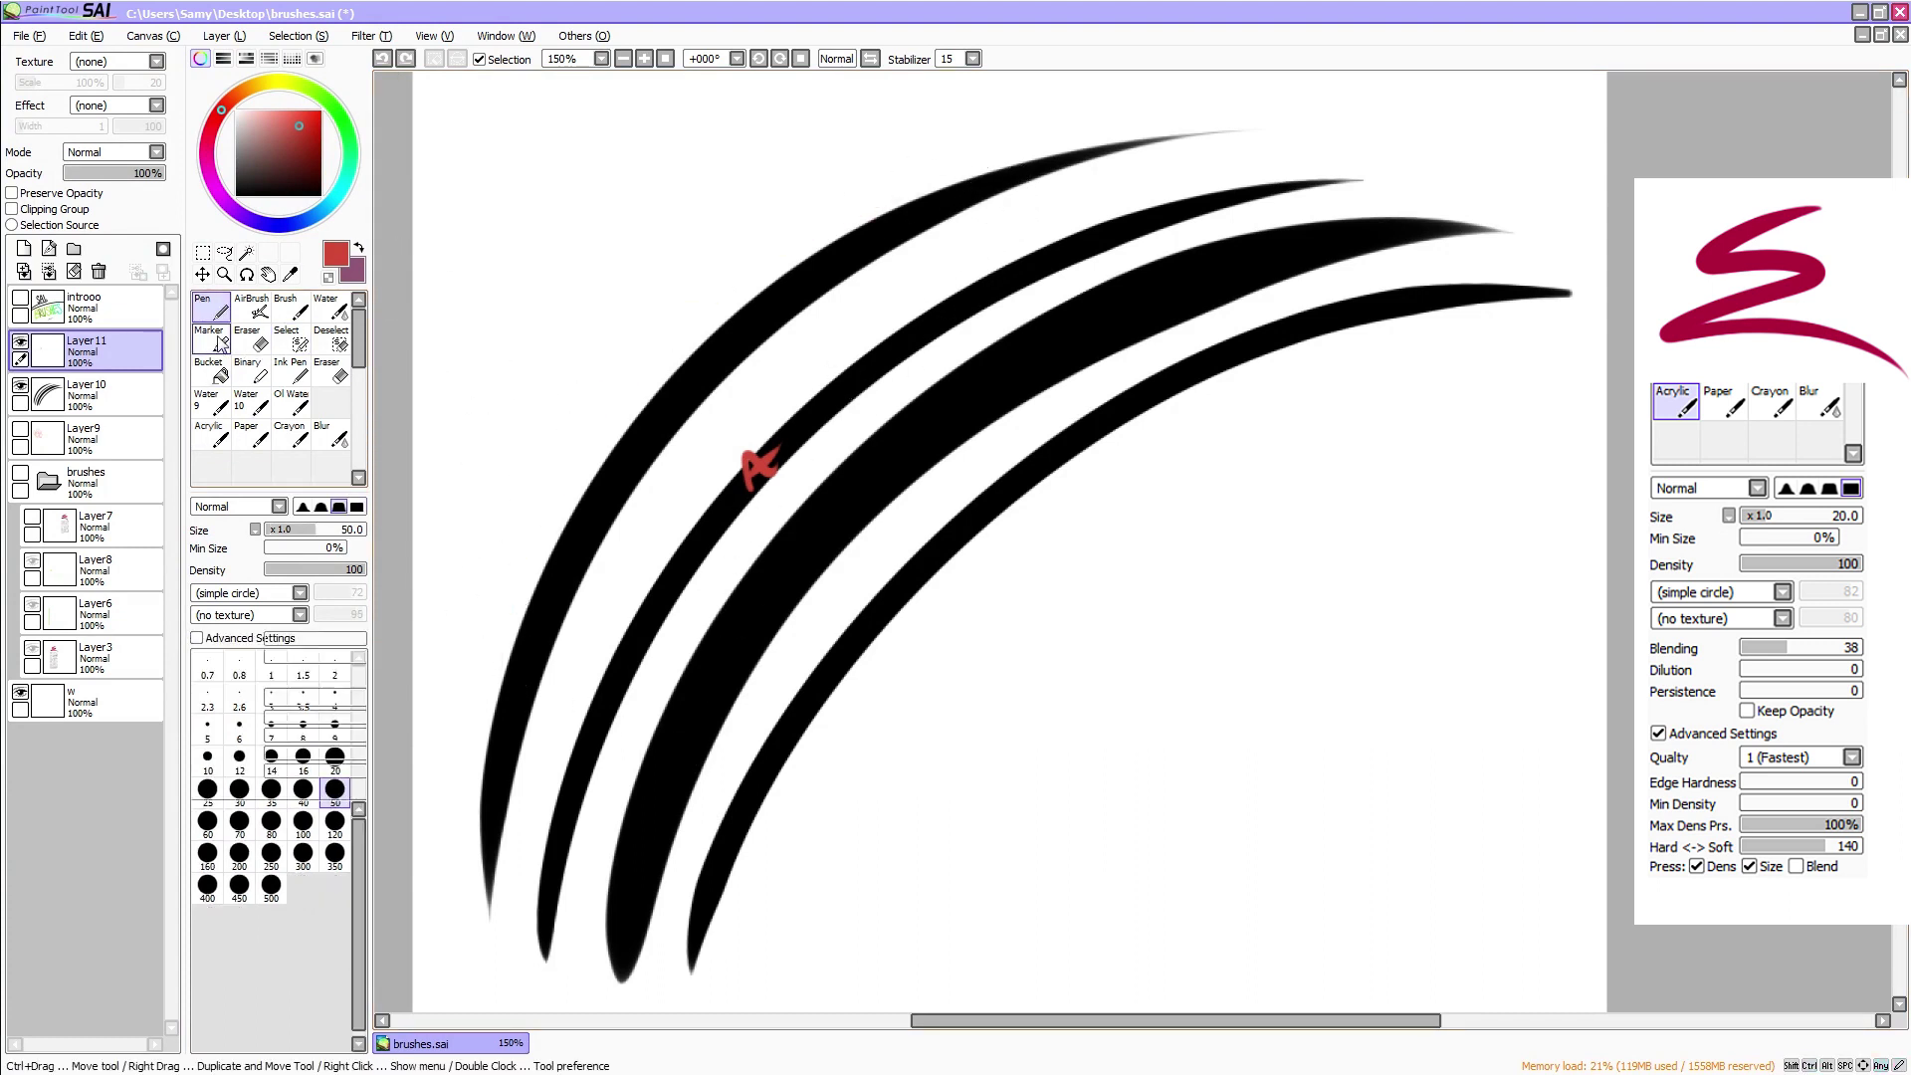
drag(502, 613, 1051, 149)
key(ctrl+z)
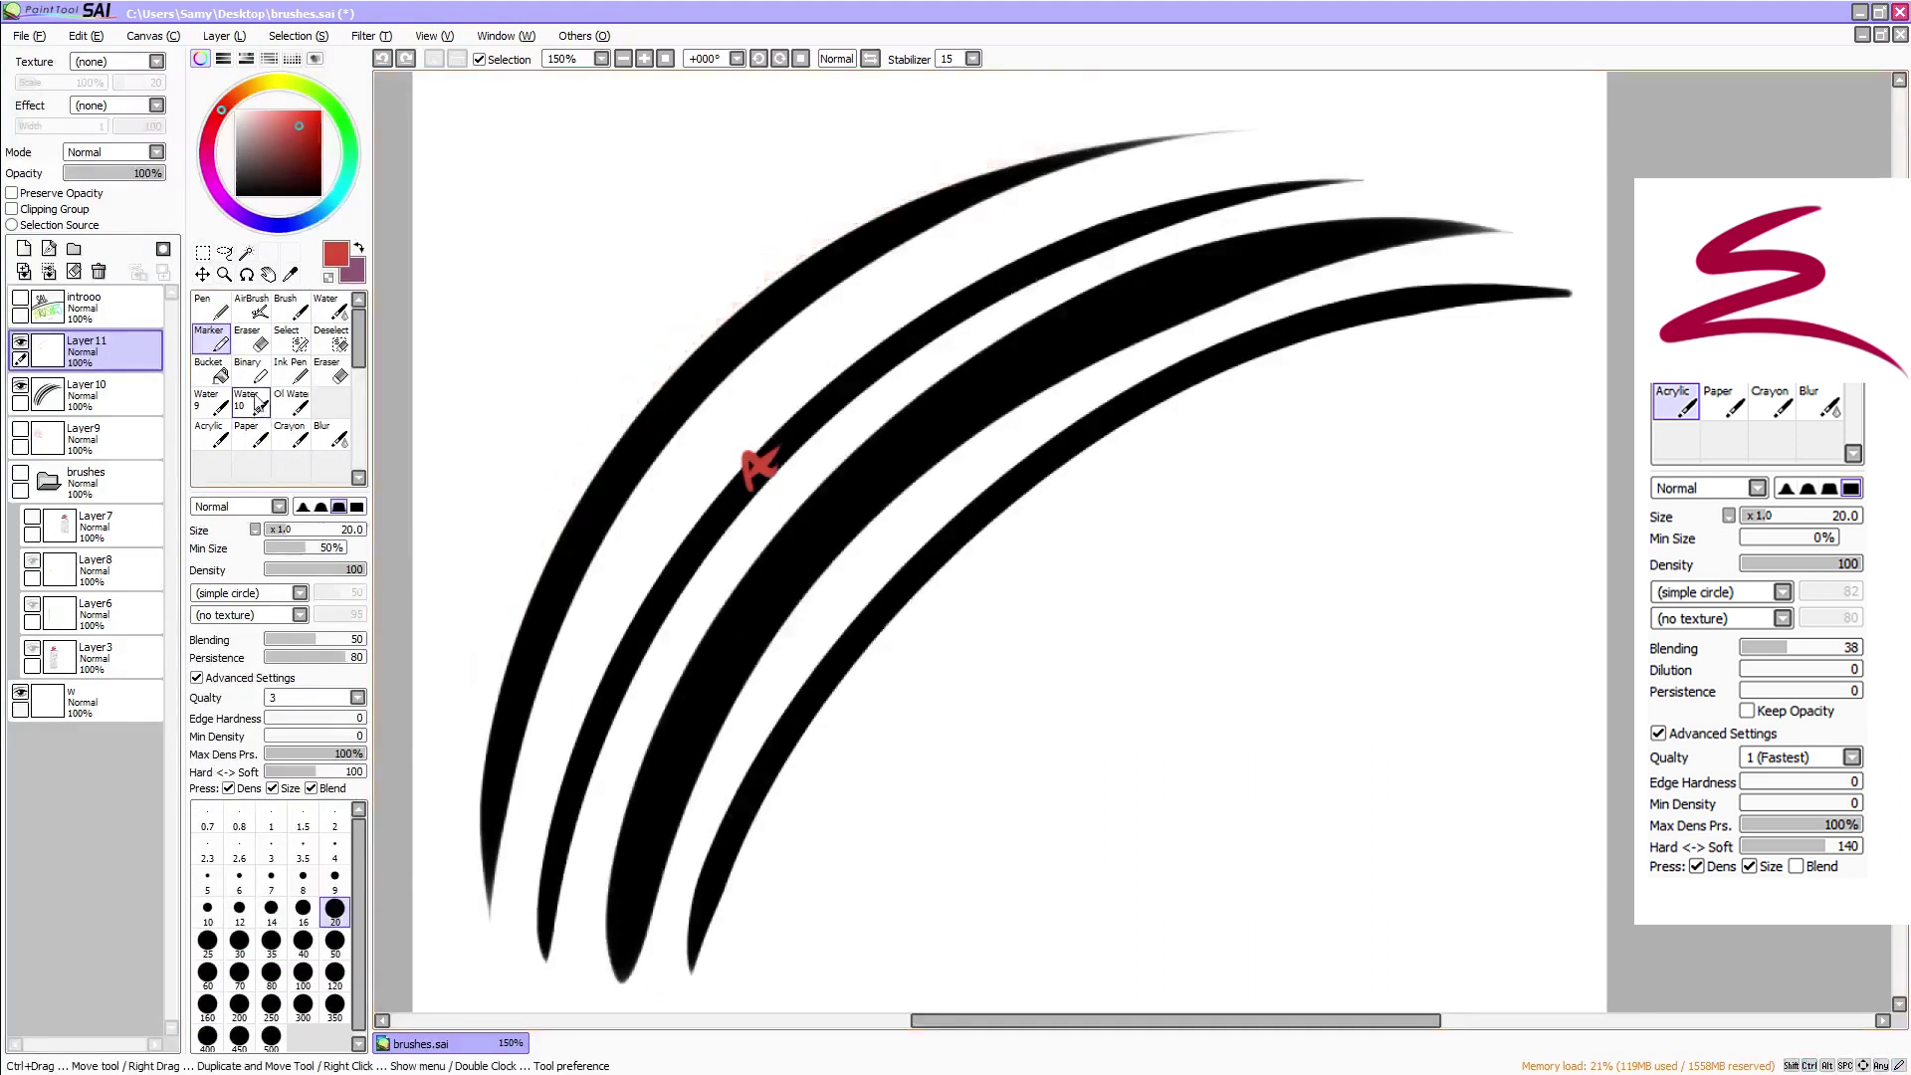
click(296, 376)
drag(463, 687, 1272, 101)
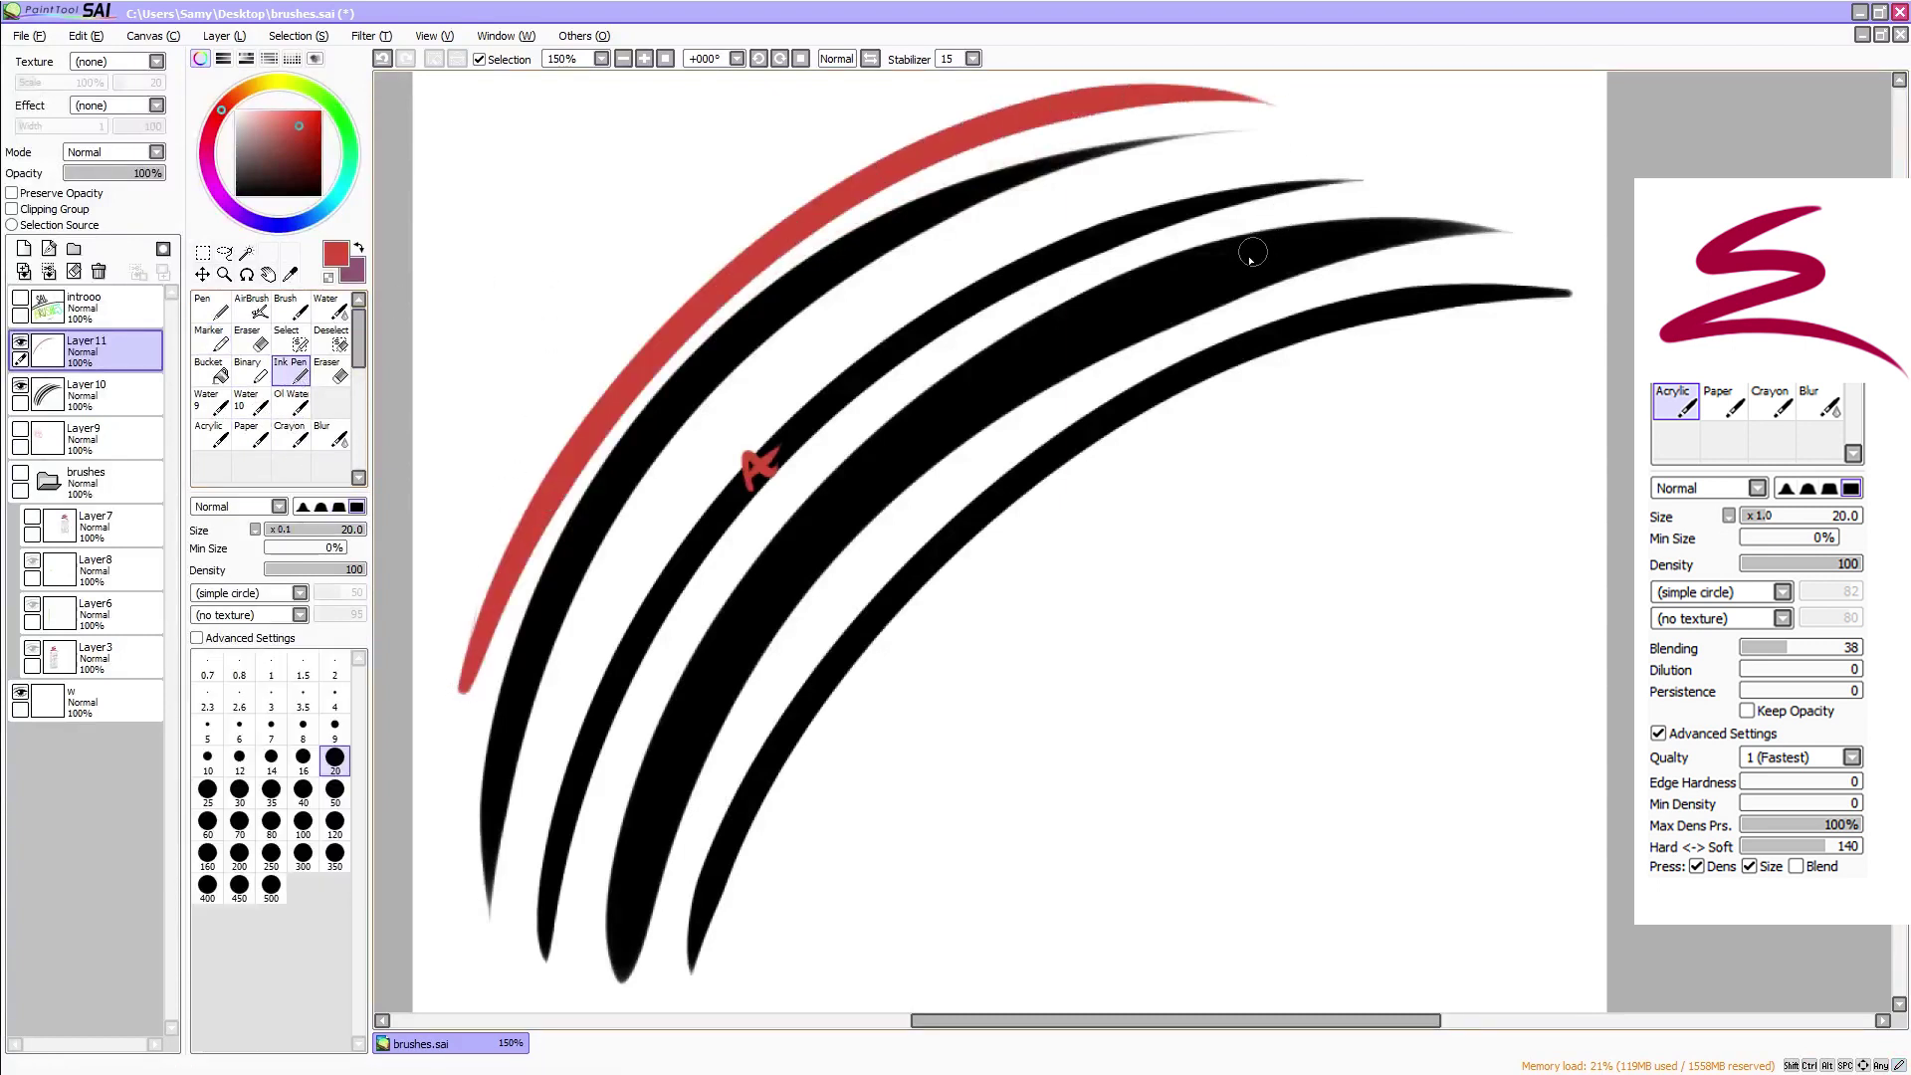
key(ctrl+z)
click(209, 434)
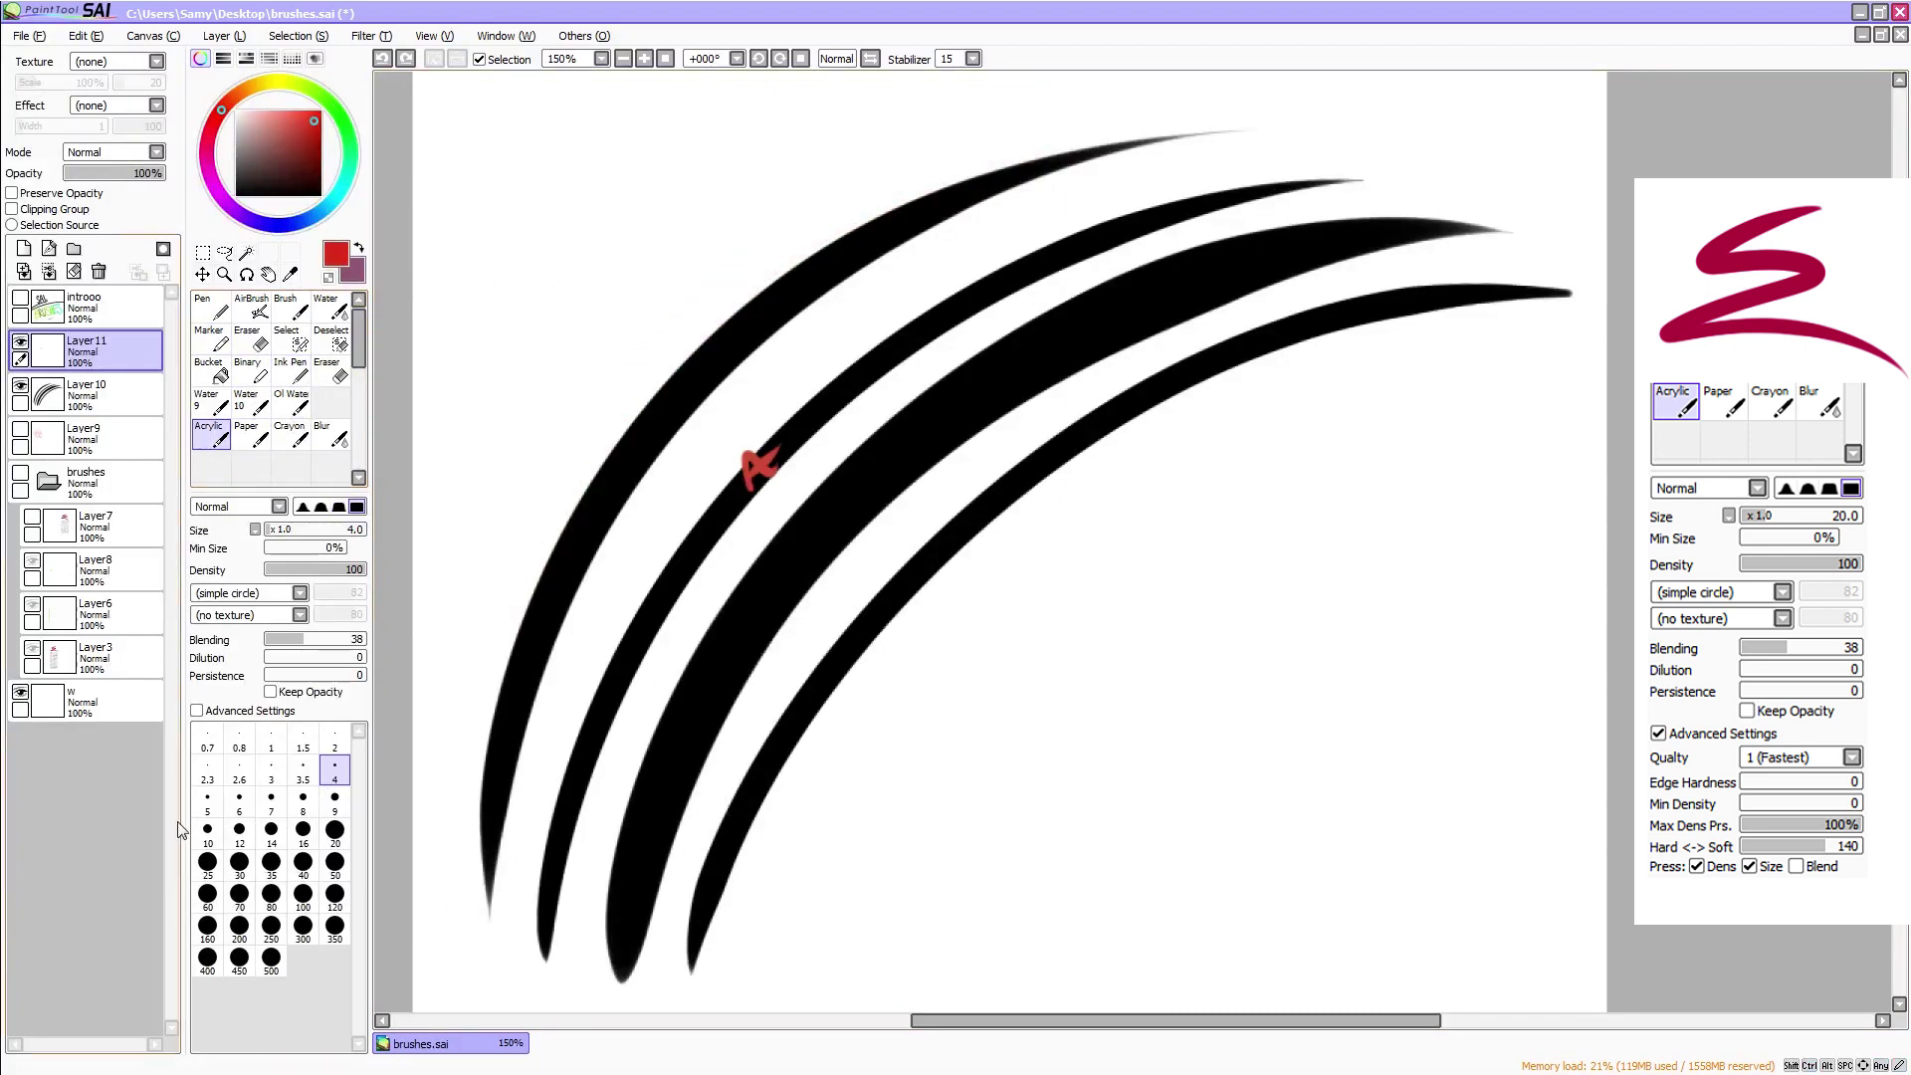
Clear the red letter A and try yellow marks over the black arcs with the Acrylic brush at size 9
click(74, 271)
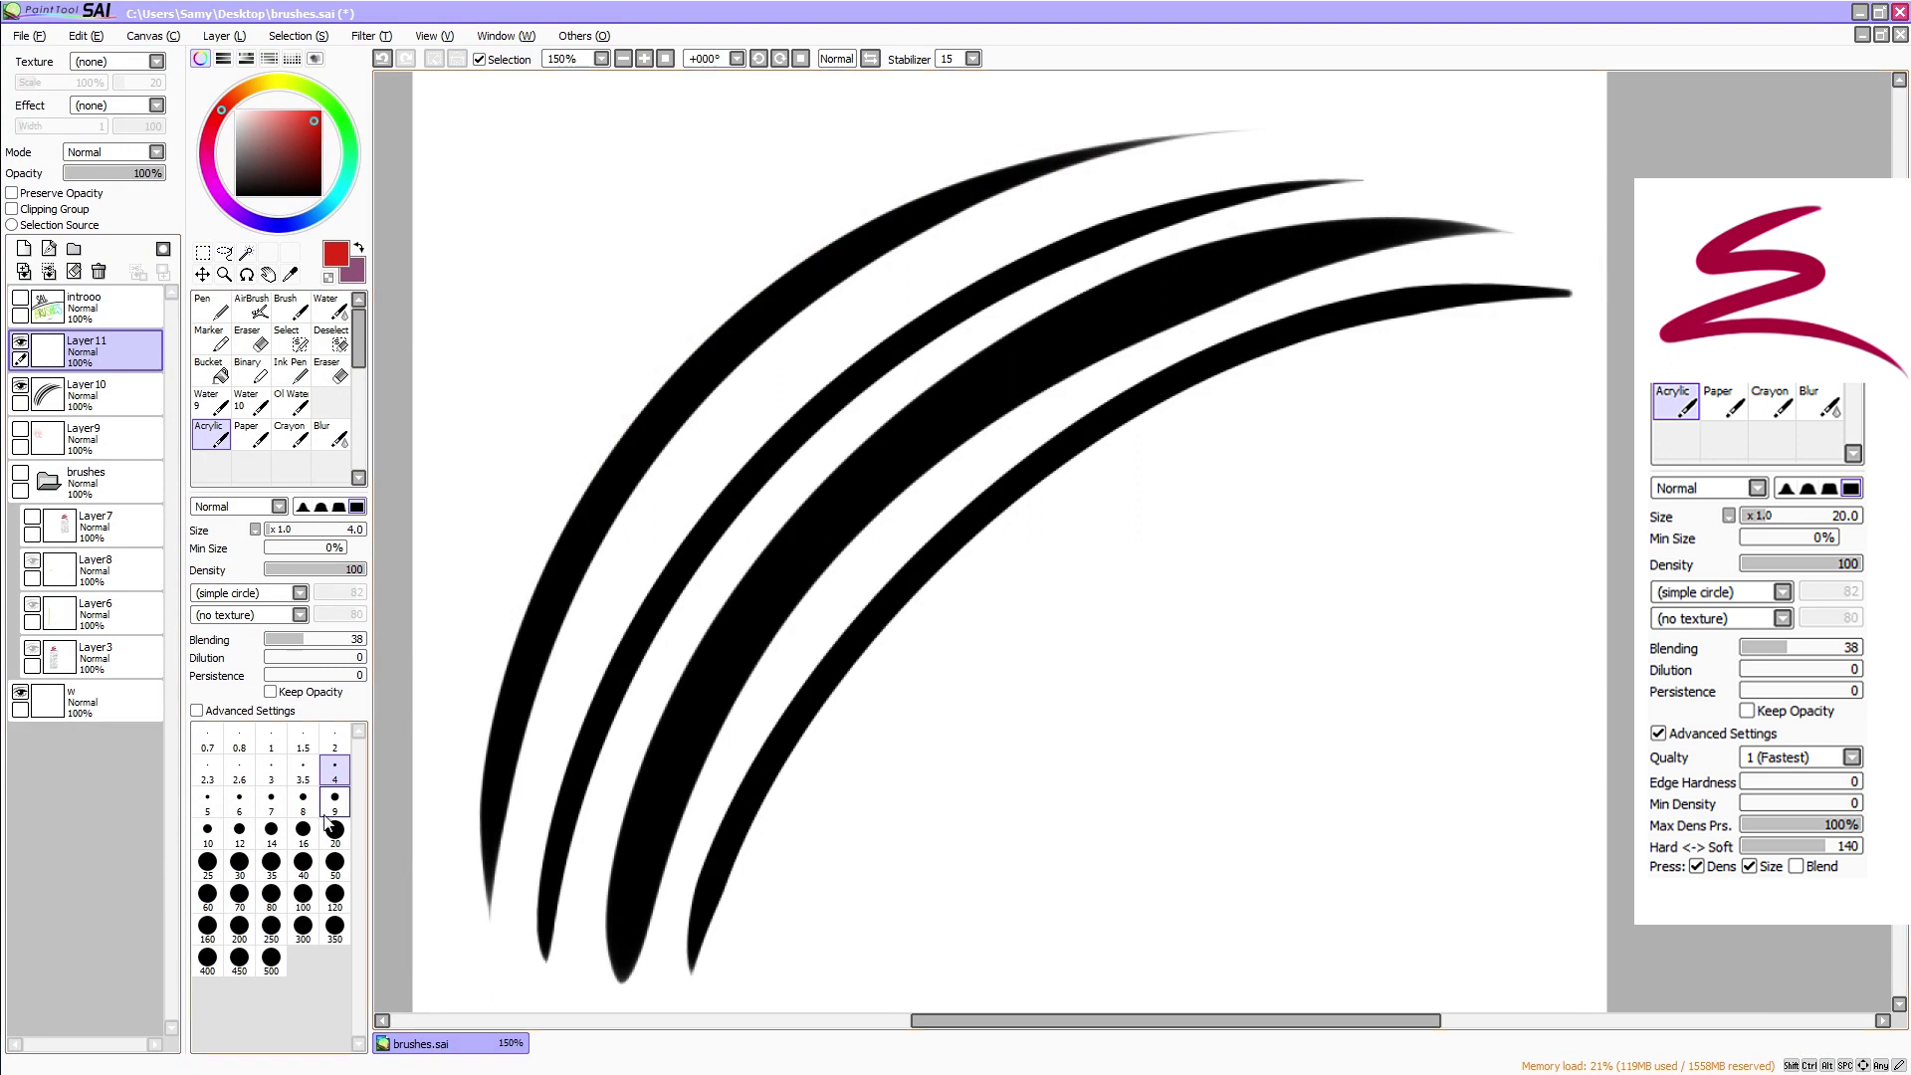
click(332, 804)
click(286, 83)
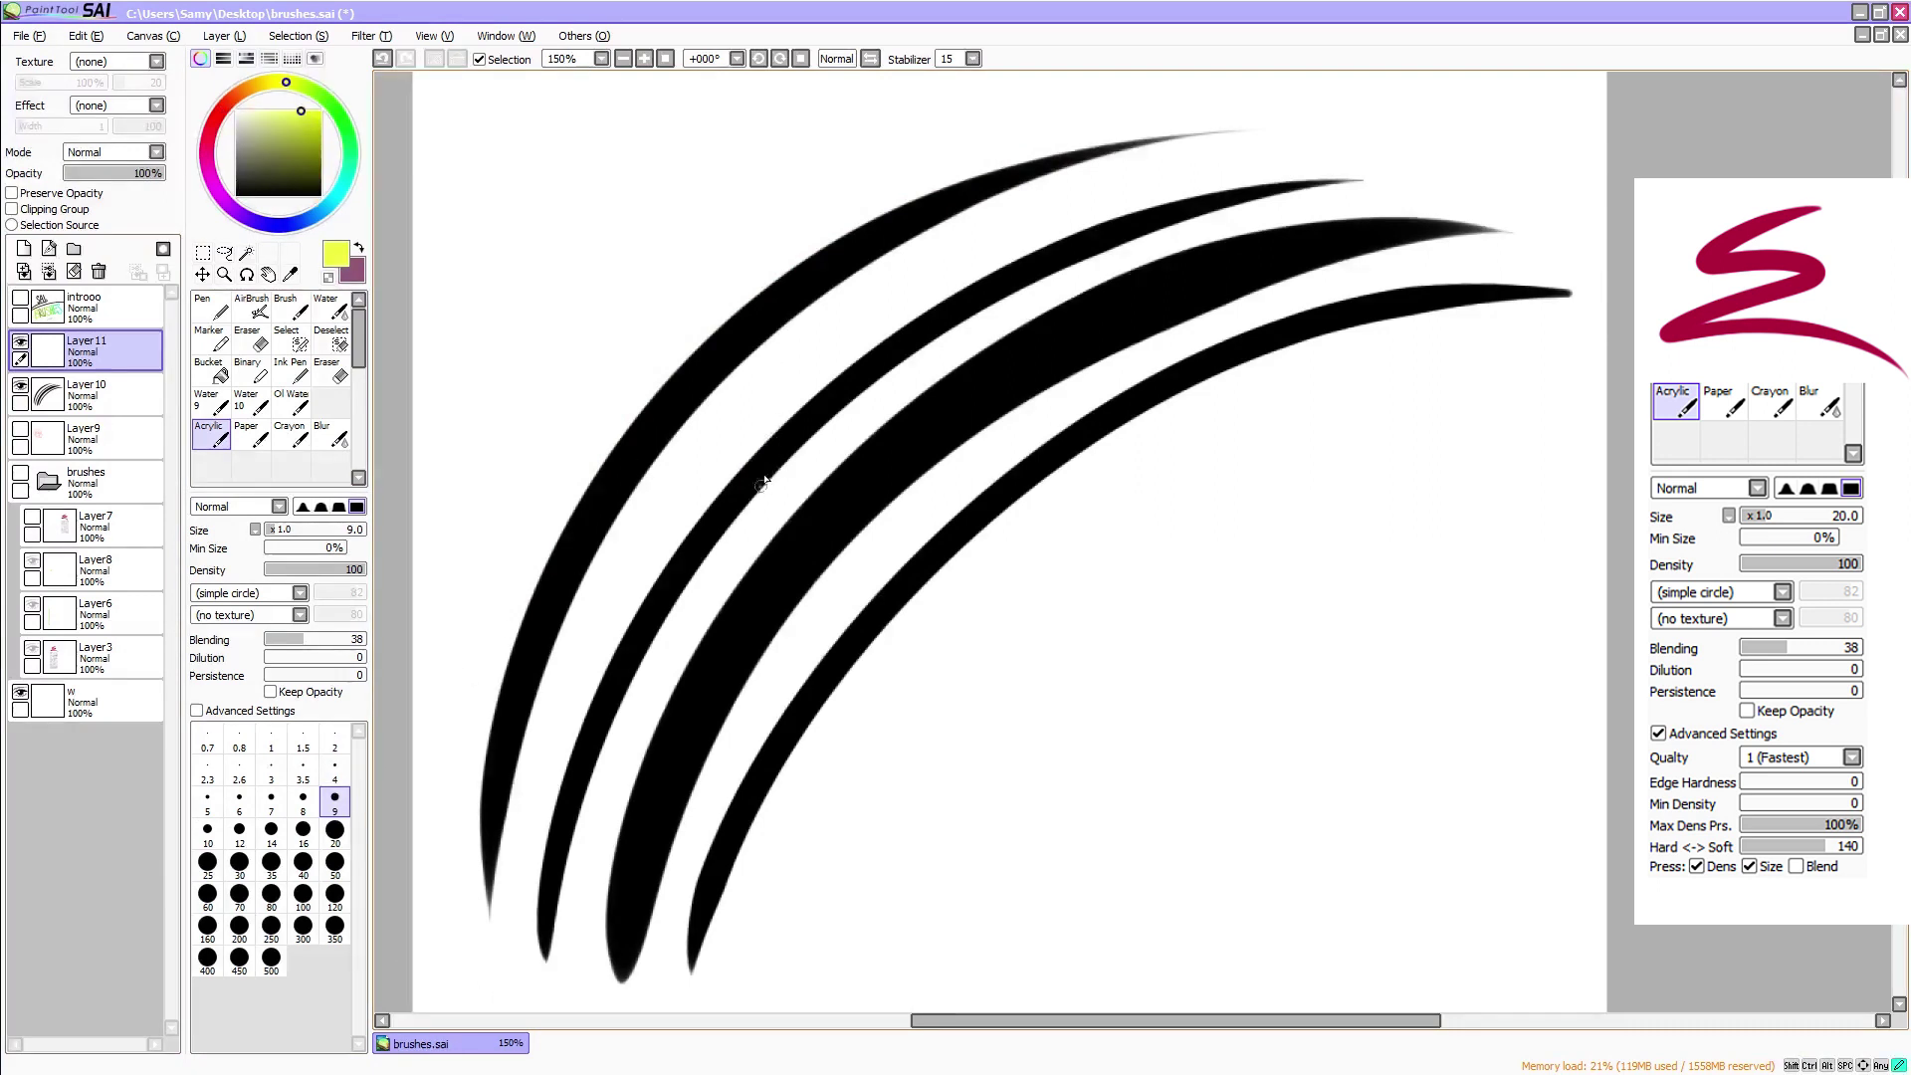
drag(762, 483, 771, 468)
mouse_move(478, 924)
mouse_down()
mouse_move(554, 988)
mouse_move(710, 937)
mouse_up()
key(ctrl+z)
Delete the marking layer and the layer holding the black arcs, and add a new empty layer
click(98, 271)
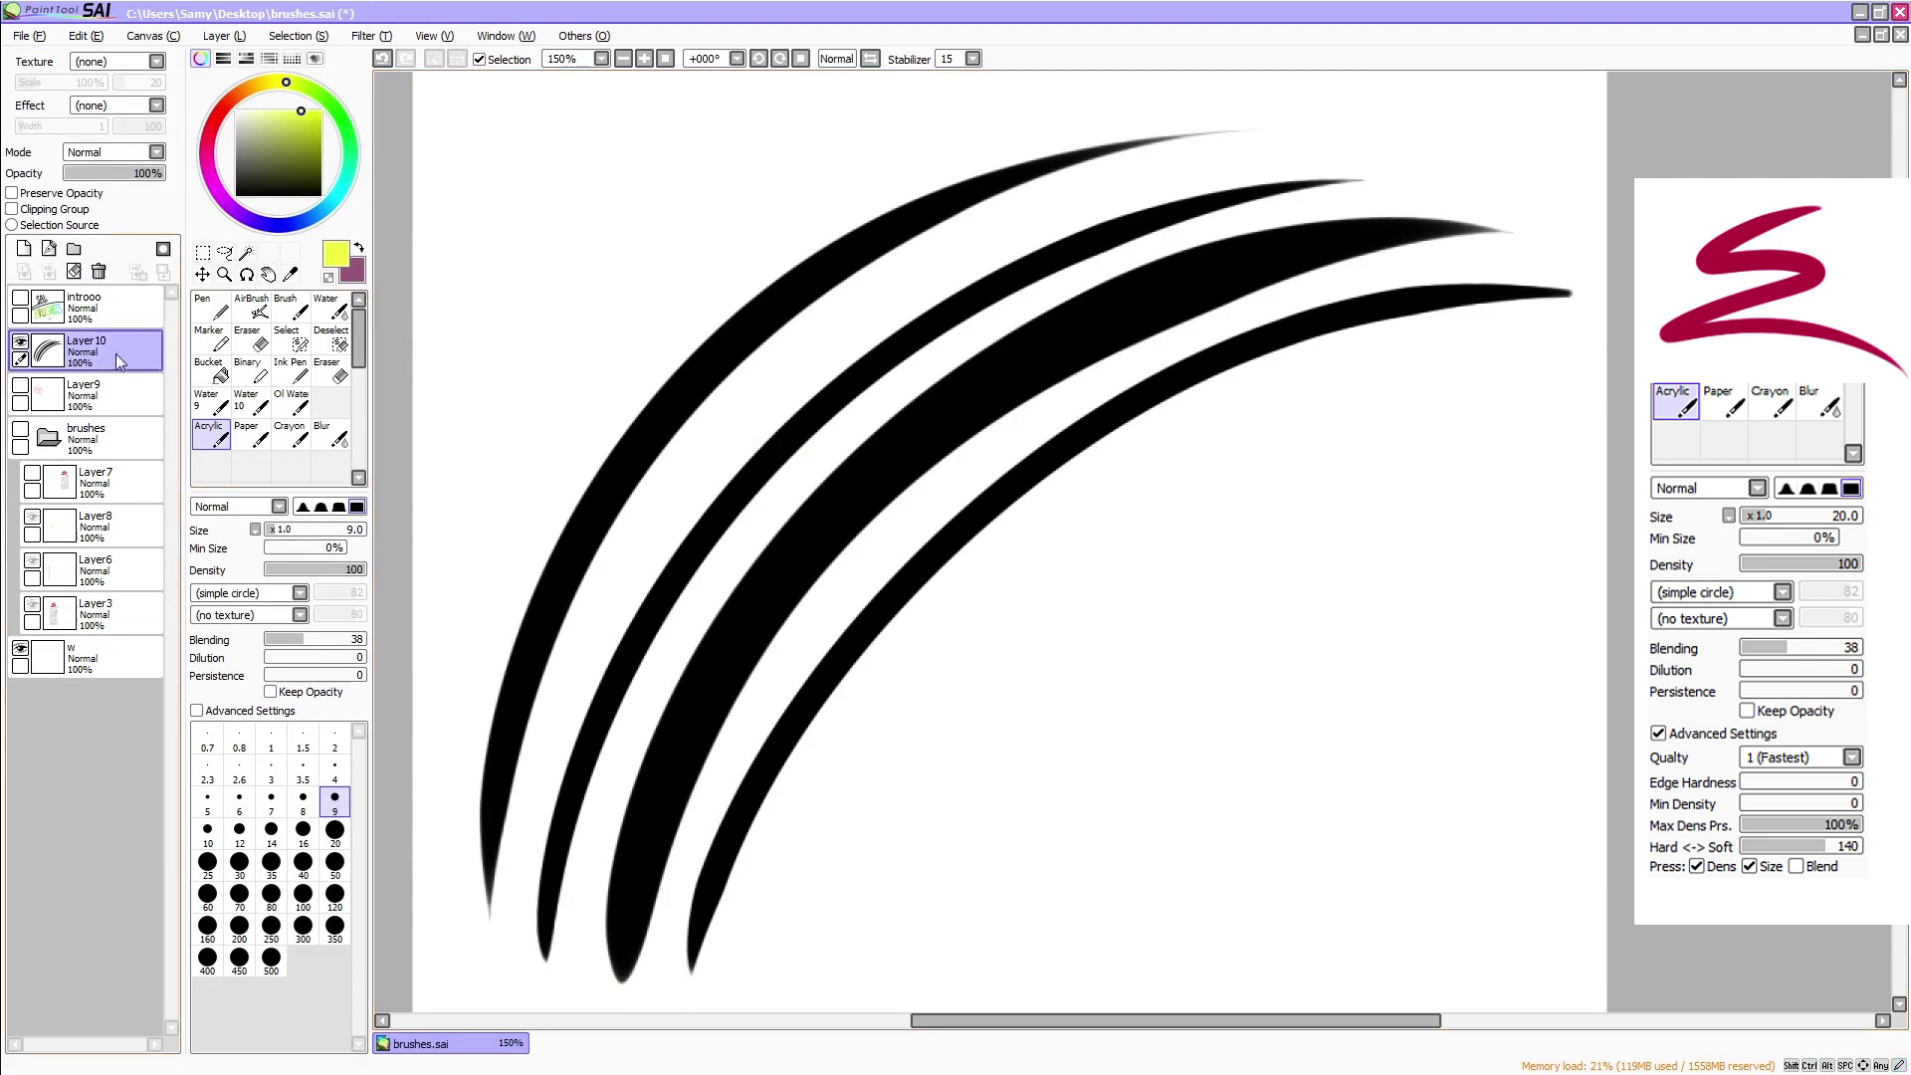
click(97, 271)
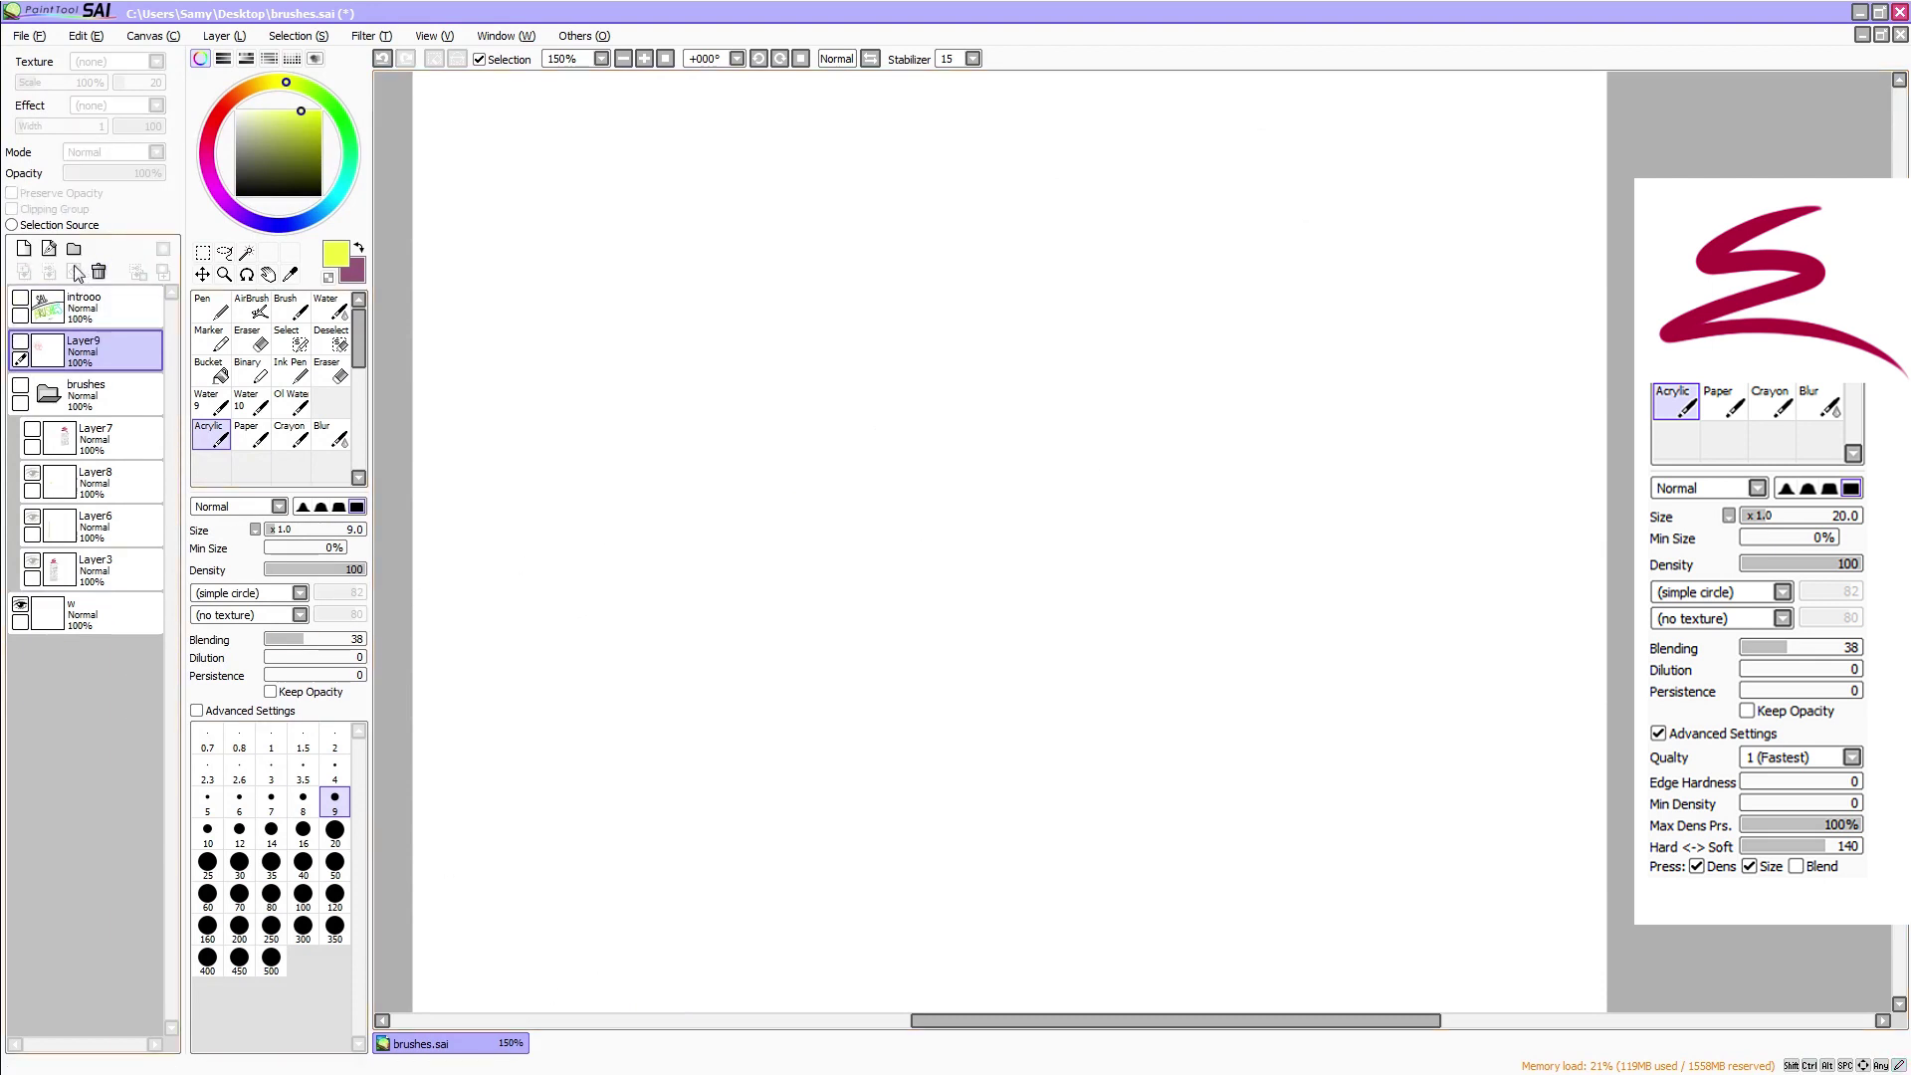
click(24, 250)
Try long black strokes with the Pen at sizes 20 and 9, undoing each one
click(321, 196)
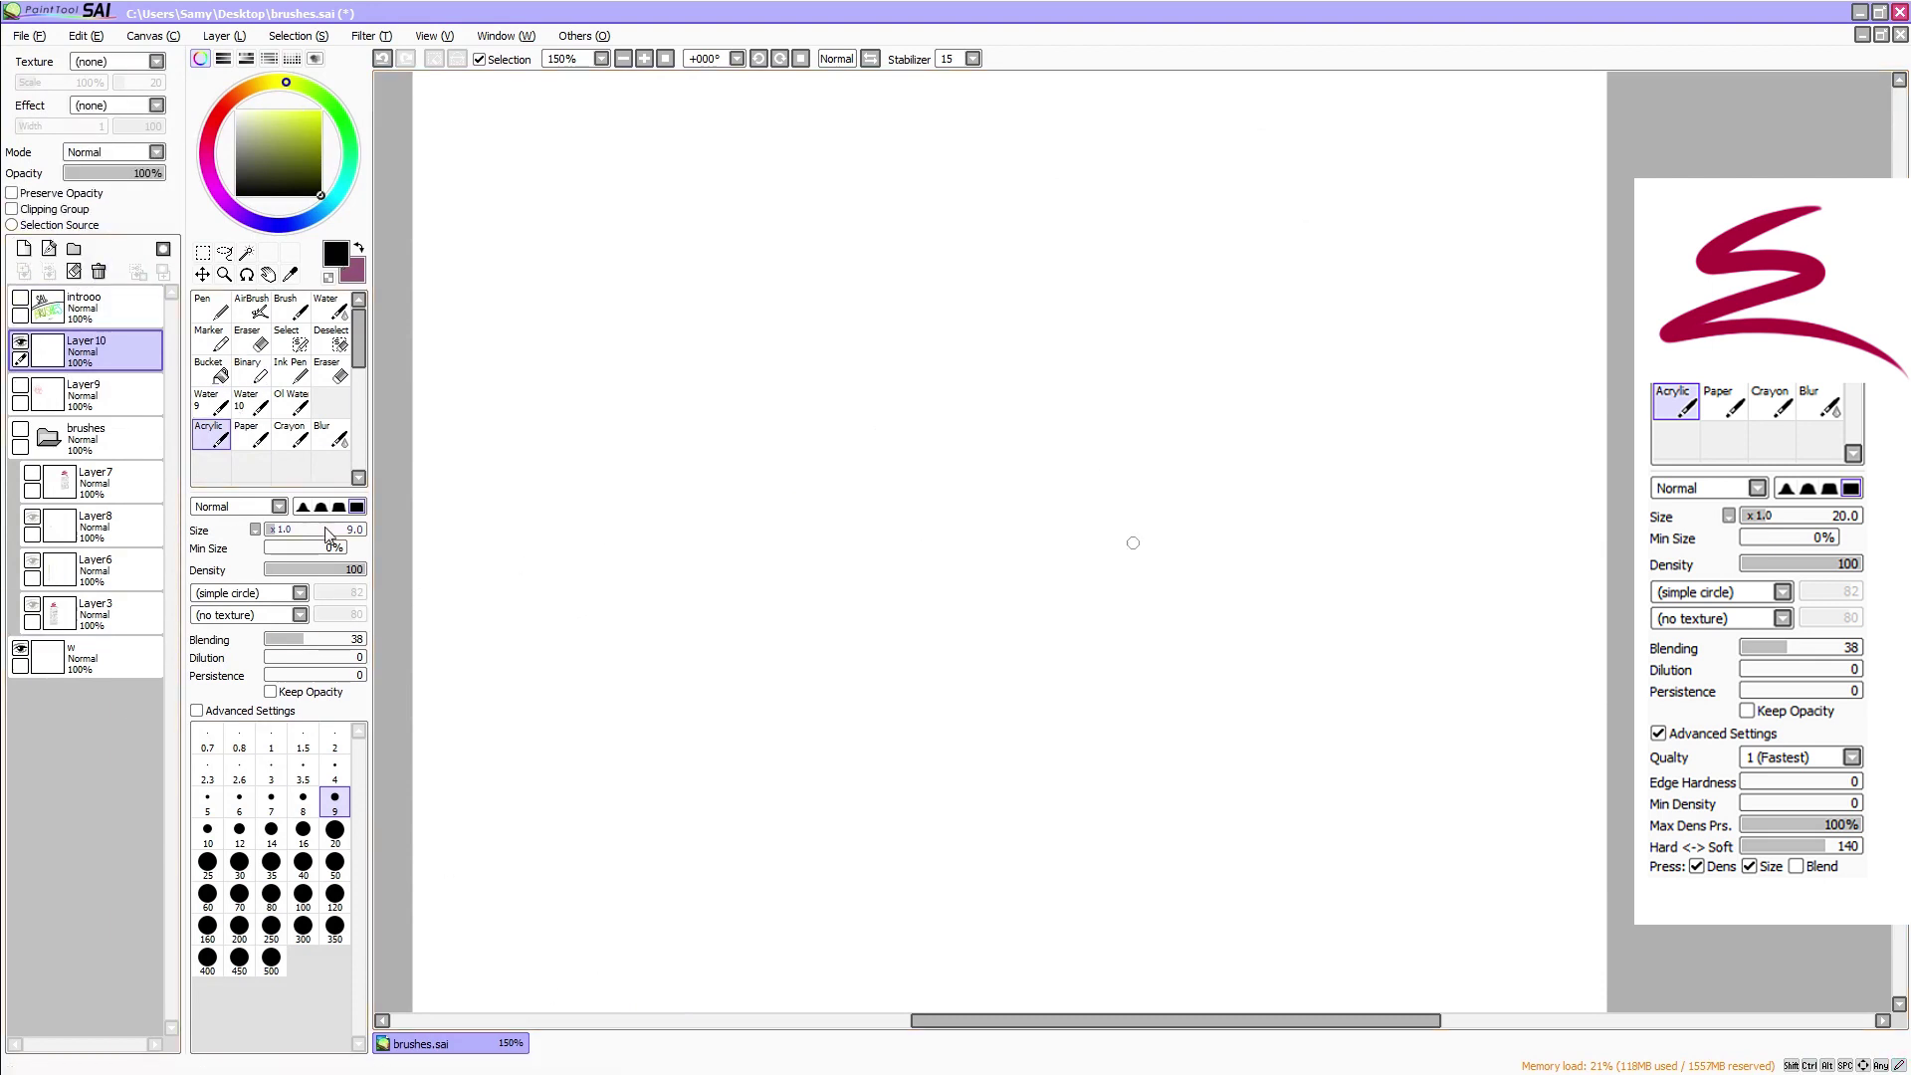
click(239, 833)
click(210, 309)
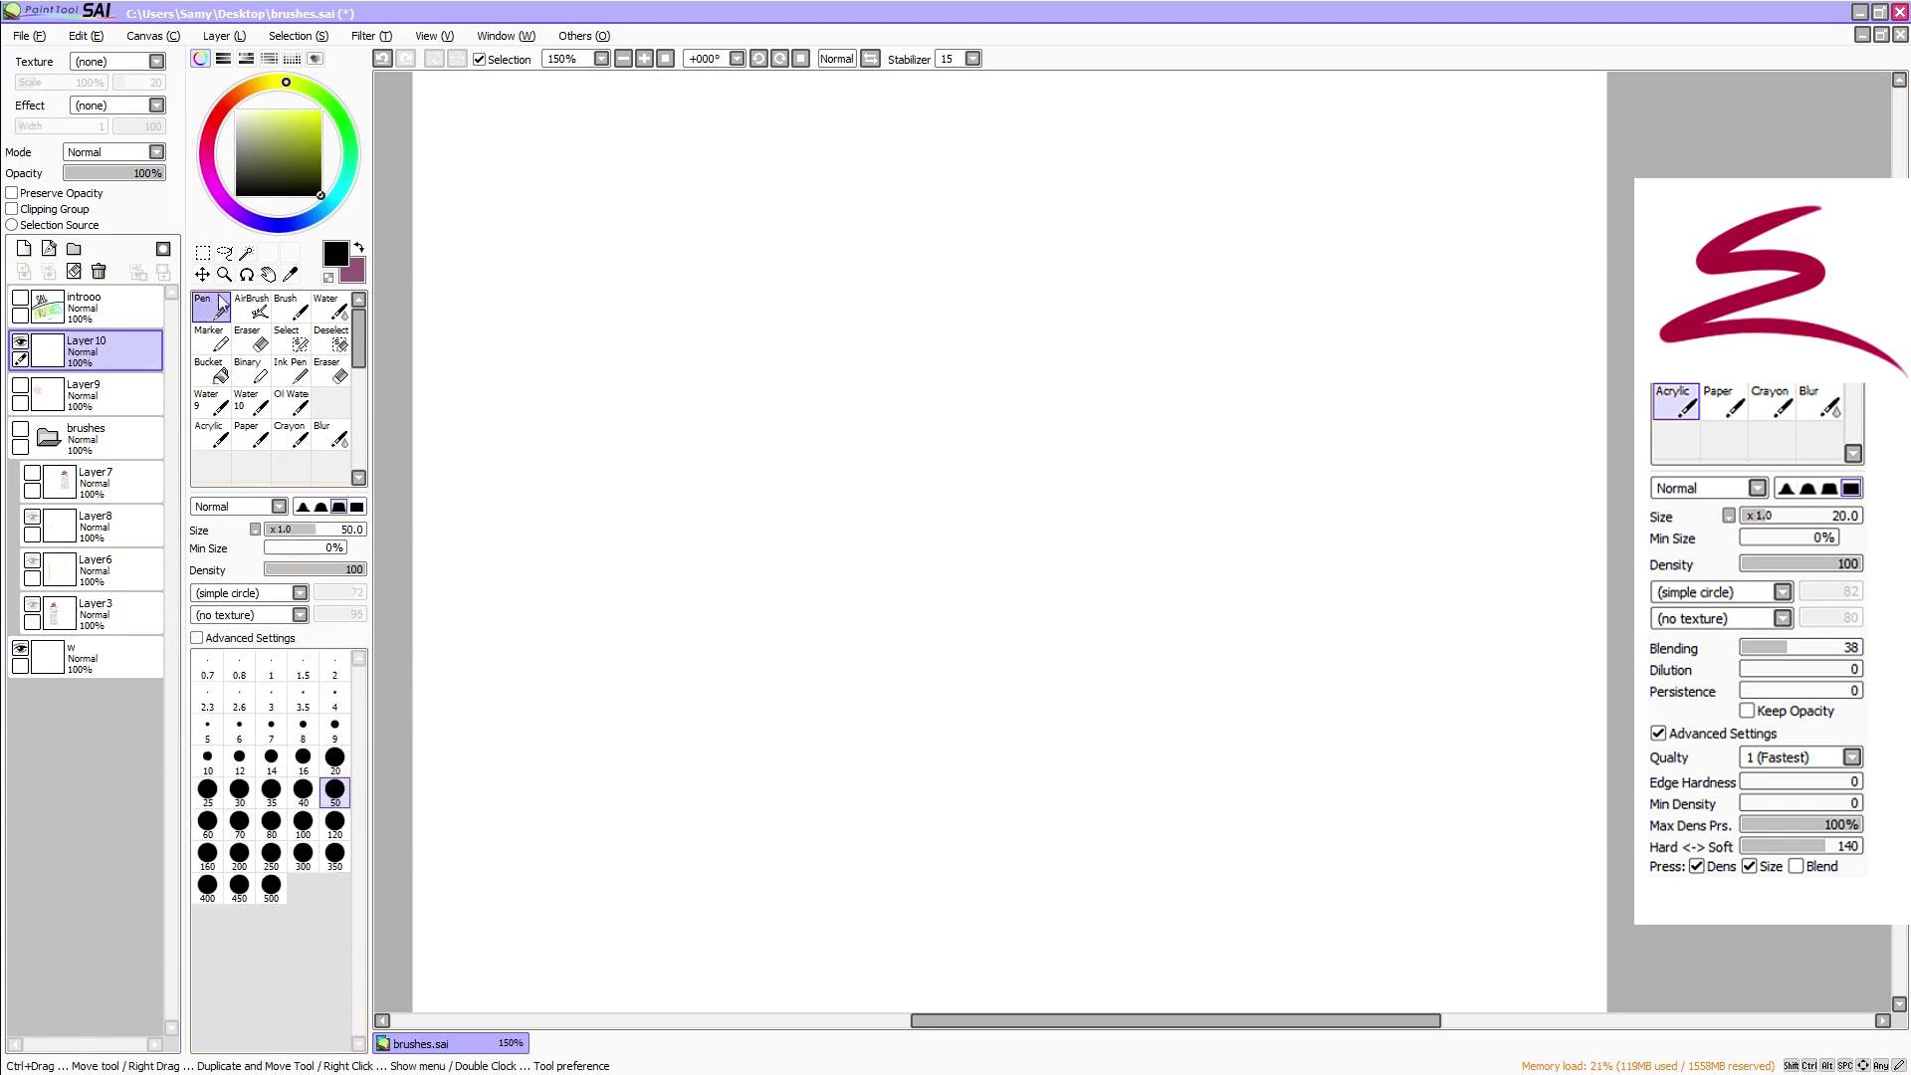
click(335, 759)
mouse_move(686, 221)
mouse_down()
mouse_move(595, 628)
mouse_move(713, 550)
mouse_move(1052, 505)
mouse_move(676, 709)
mouse_move(711, 878)
mouse_move(1099, 703)
mouse_move(1068, 816)
mouse_move(1095, 823)
mouse_move(1612, 763)
mouse_up()
key(ctrl+z)
click(332, 732)
mouse_move(674, 256)
mouse_down()
mouse_move(547, 597)
mouse_move(633, 488)
mouse_move(618, 691)
mouse_up()
key(ctrl+z)
mouse_move(637, 264)
mouse_down()
mouse_move(538, 593)
mouse_move(618, 507)
mouse_move(666, 585)
mouse_move(726, 559)
mouse_move(823, 623)
mouse_move(1006, 601)
mouse_move(1069, 799)
mouse_move(1457, 852)
mouse_up()
key(ctrl+z)
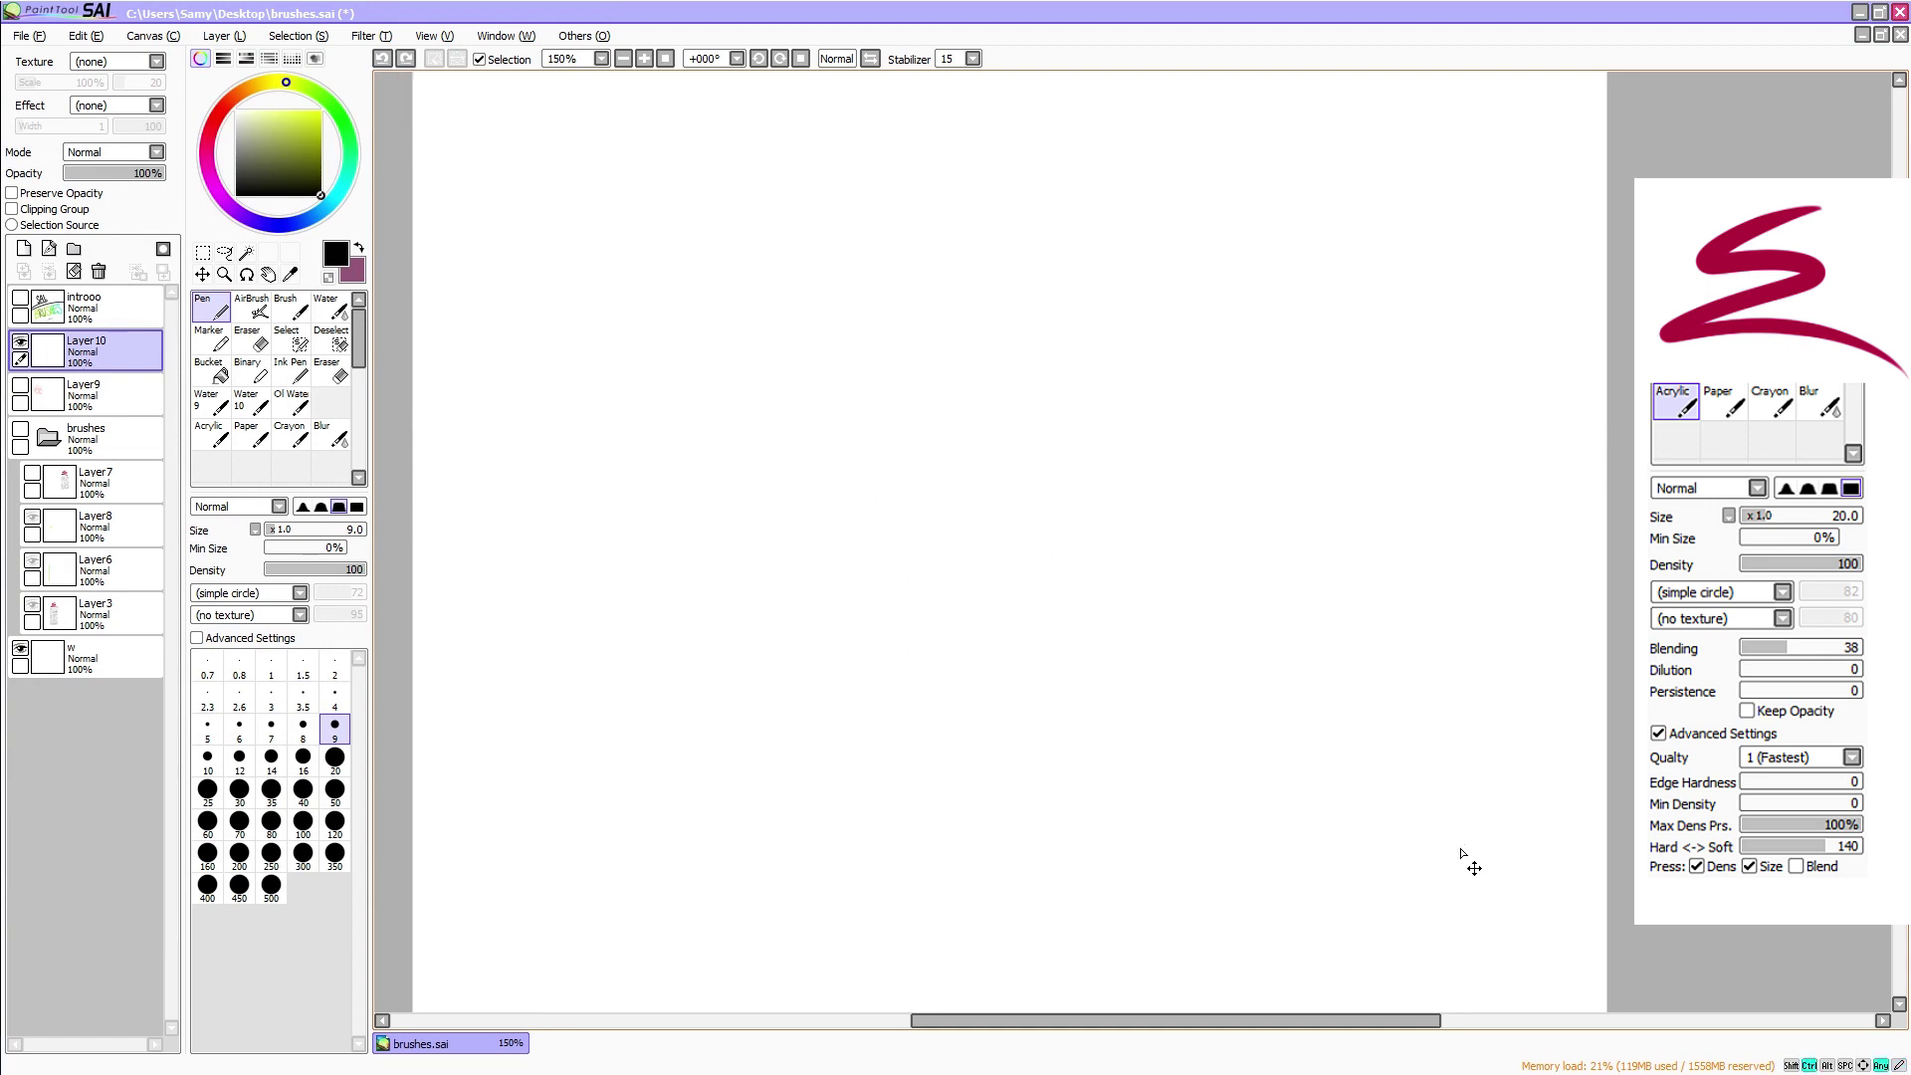
Try a looping black line of varying thickness with the Acrylic brush at size 14, and clear the layer
click(208, 435)
click(270, 832)
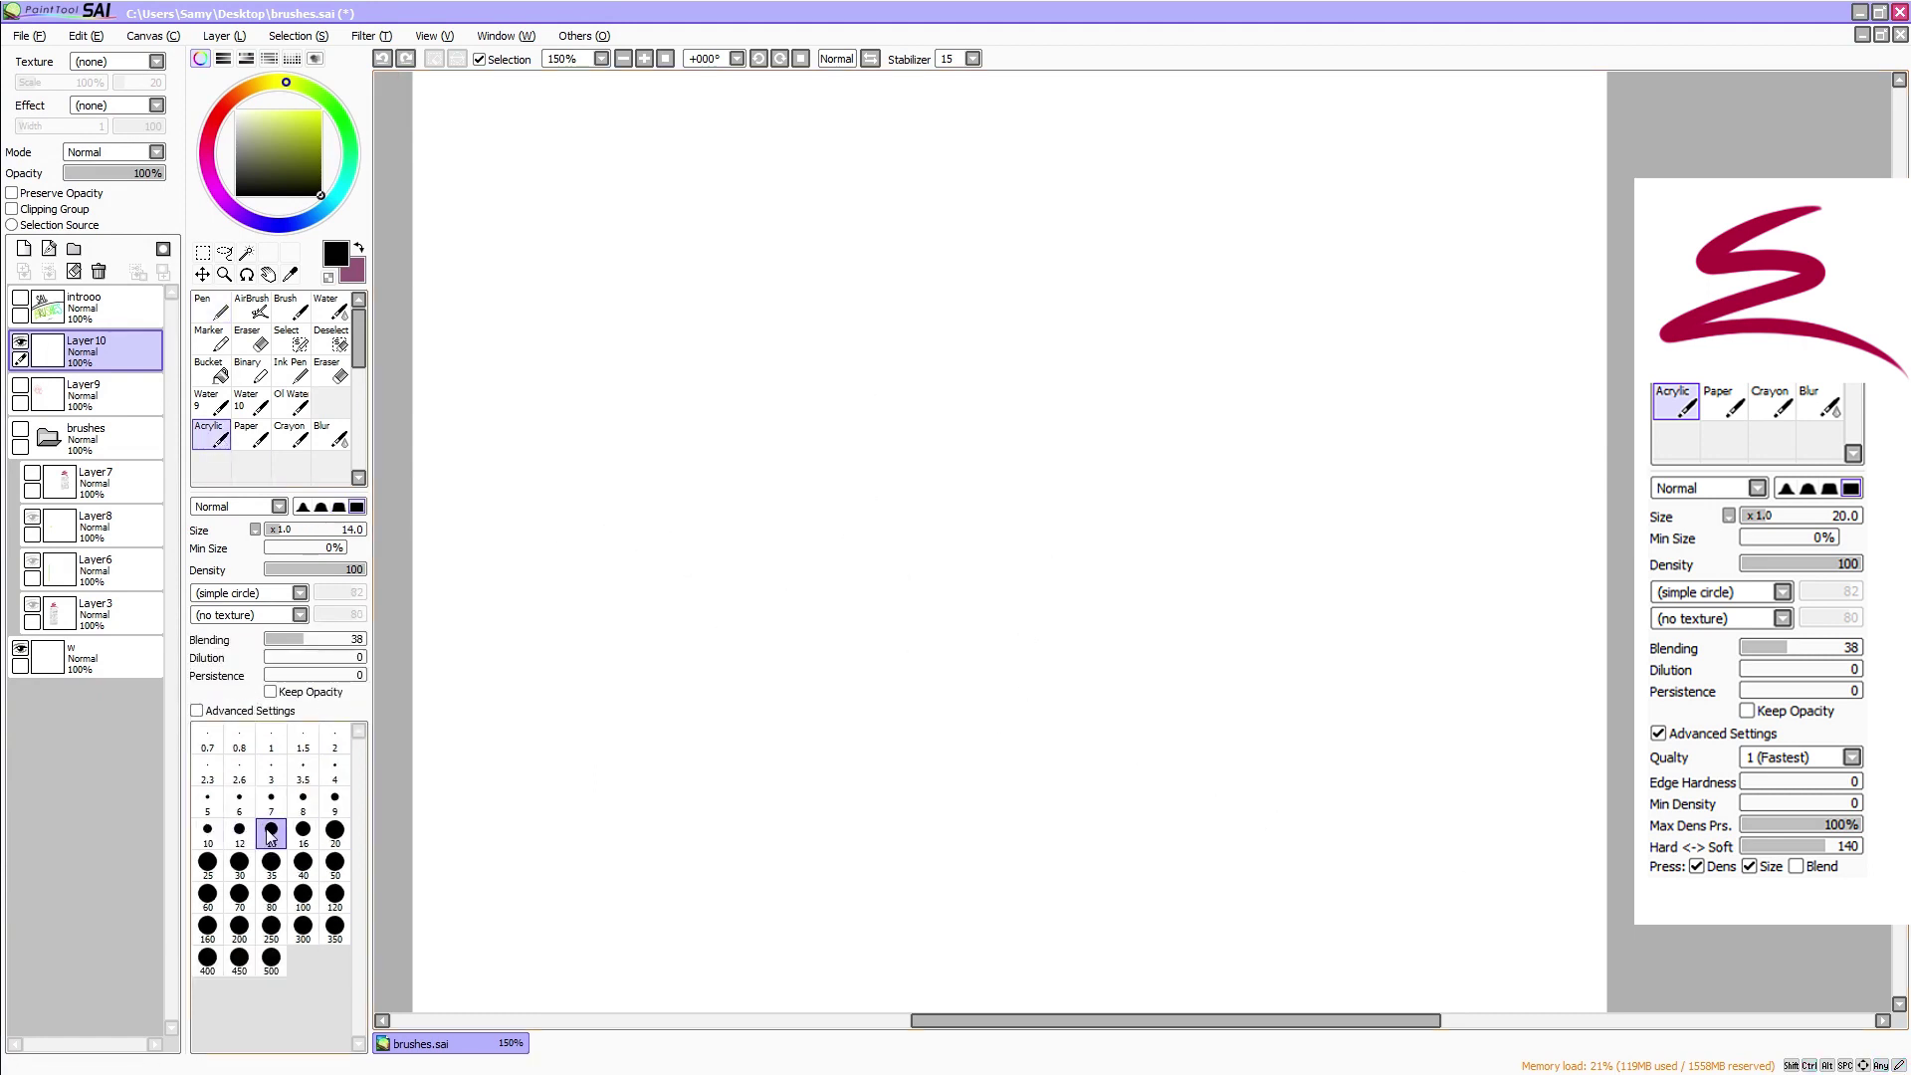
mouse_move(781, 184)
mouse_down()
mouse_move(606, 661)
mouse_move(706, 580)
mouse_move(790, 572)
mouse_move(950, 383)
mouse_move(1209, 383)
mouse_move(951, 542)
mouse_move(742, 811)
mouse_move(781, 871)
mouse_move(1358, 308)
mouse_move(1412, 443)
mouse_move(1234, 804)
mouse_move(1478, 789)
mouse_up()
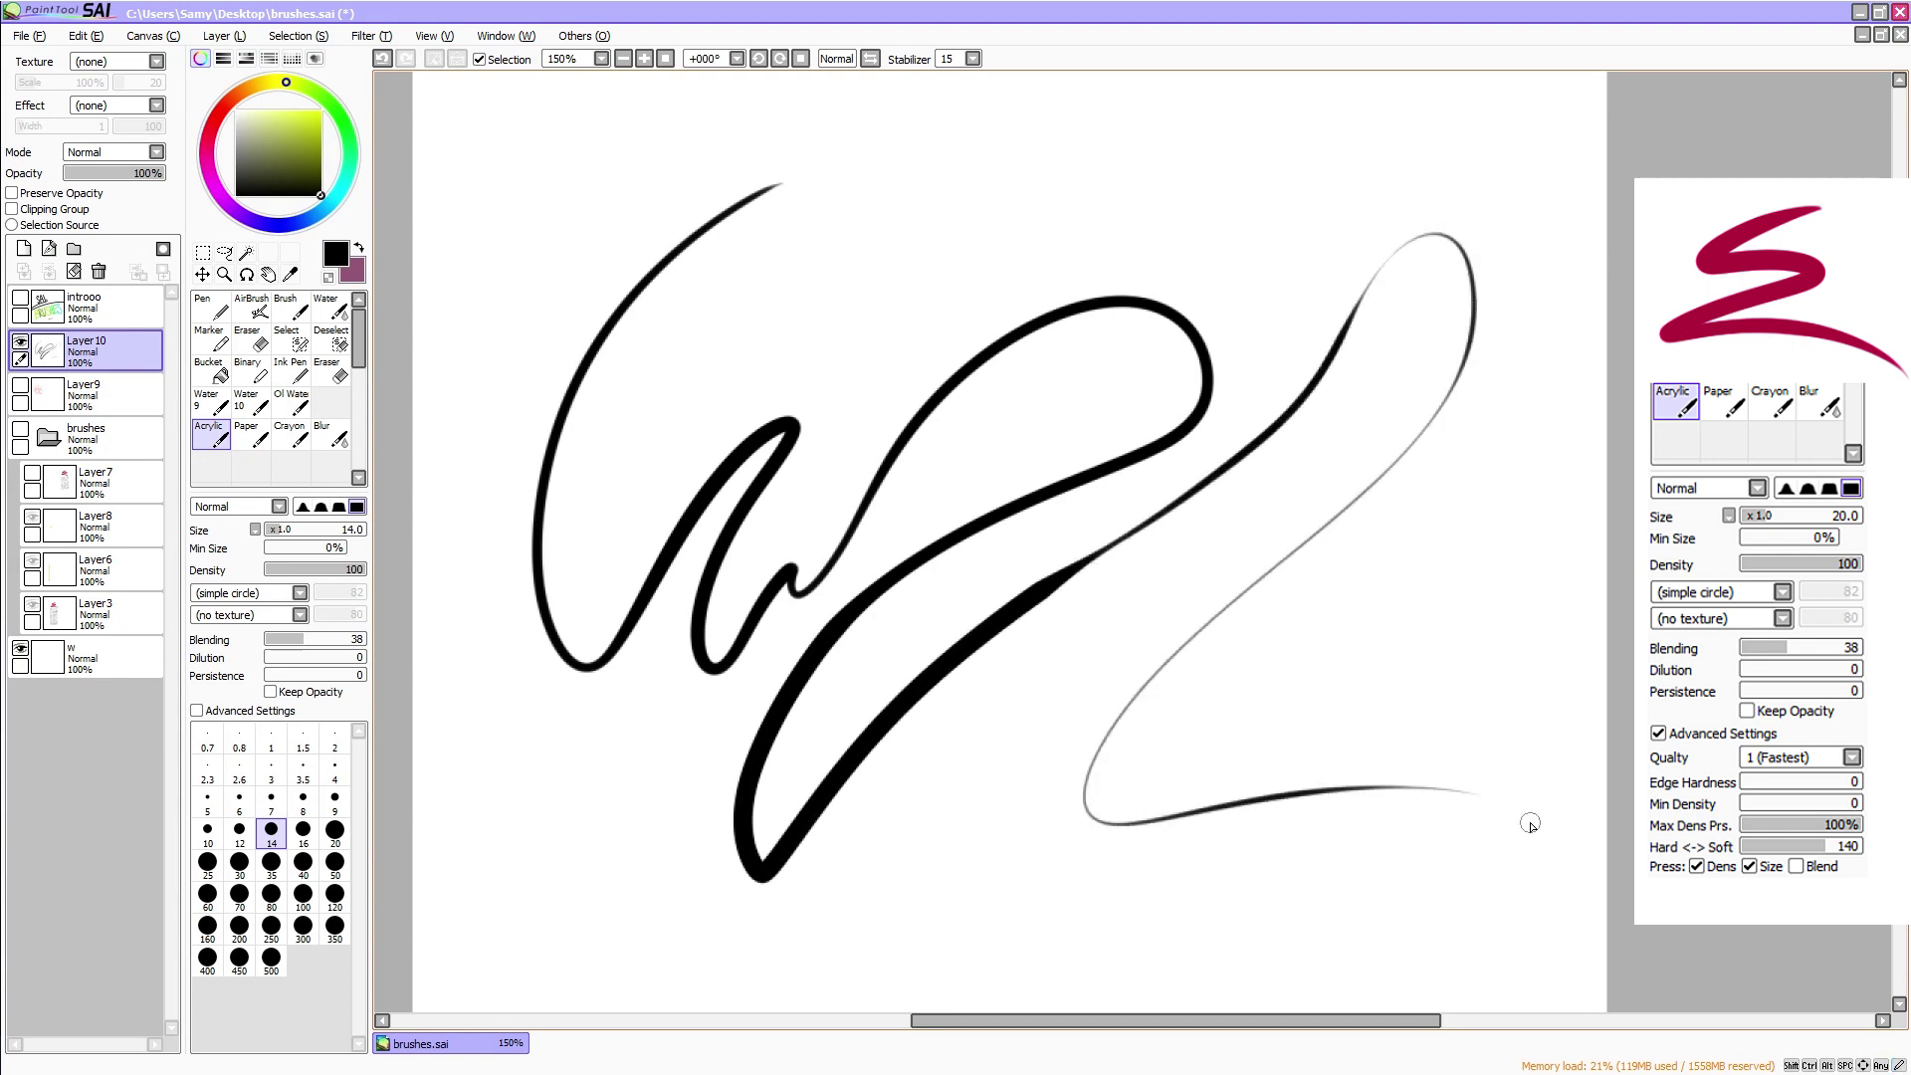
click(74, 274)
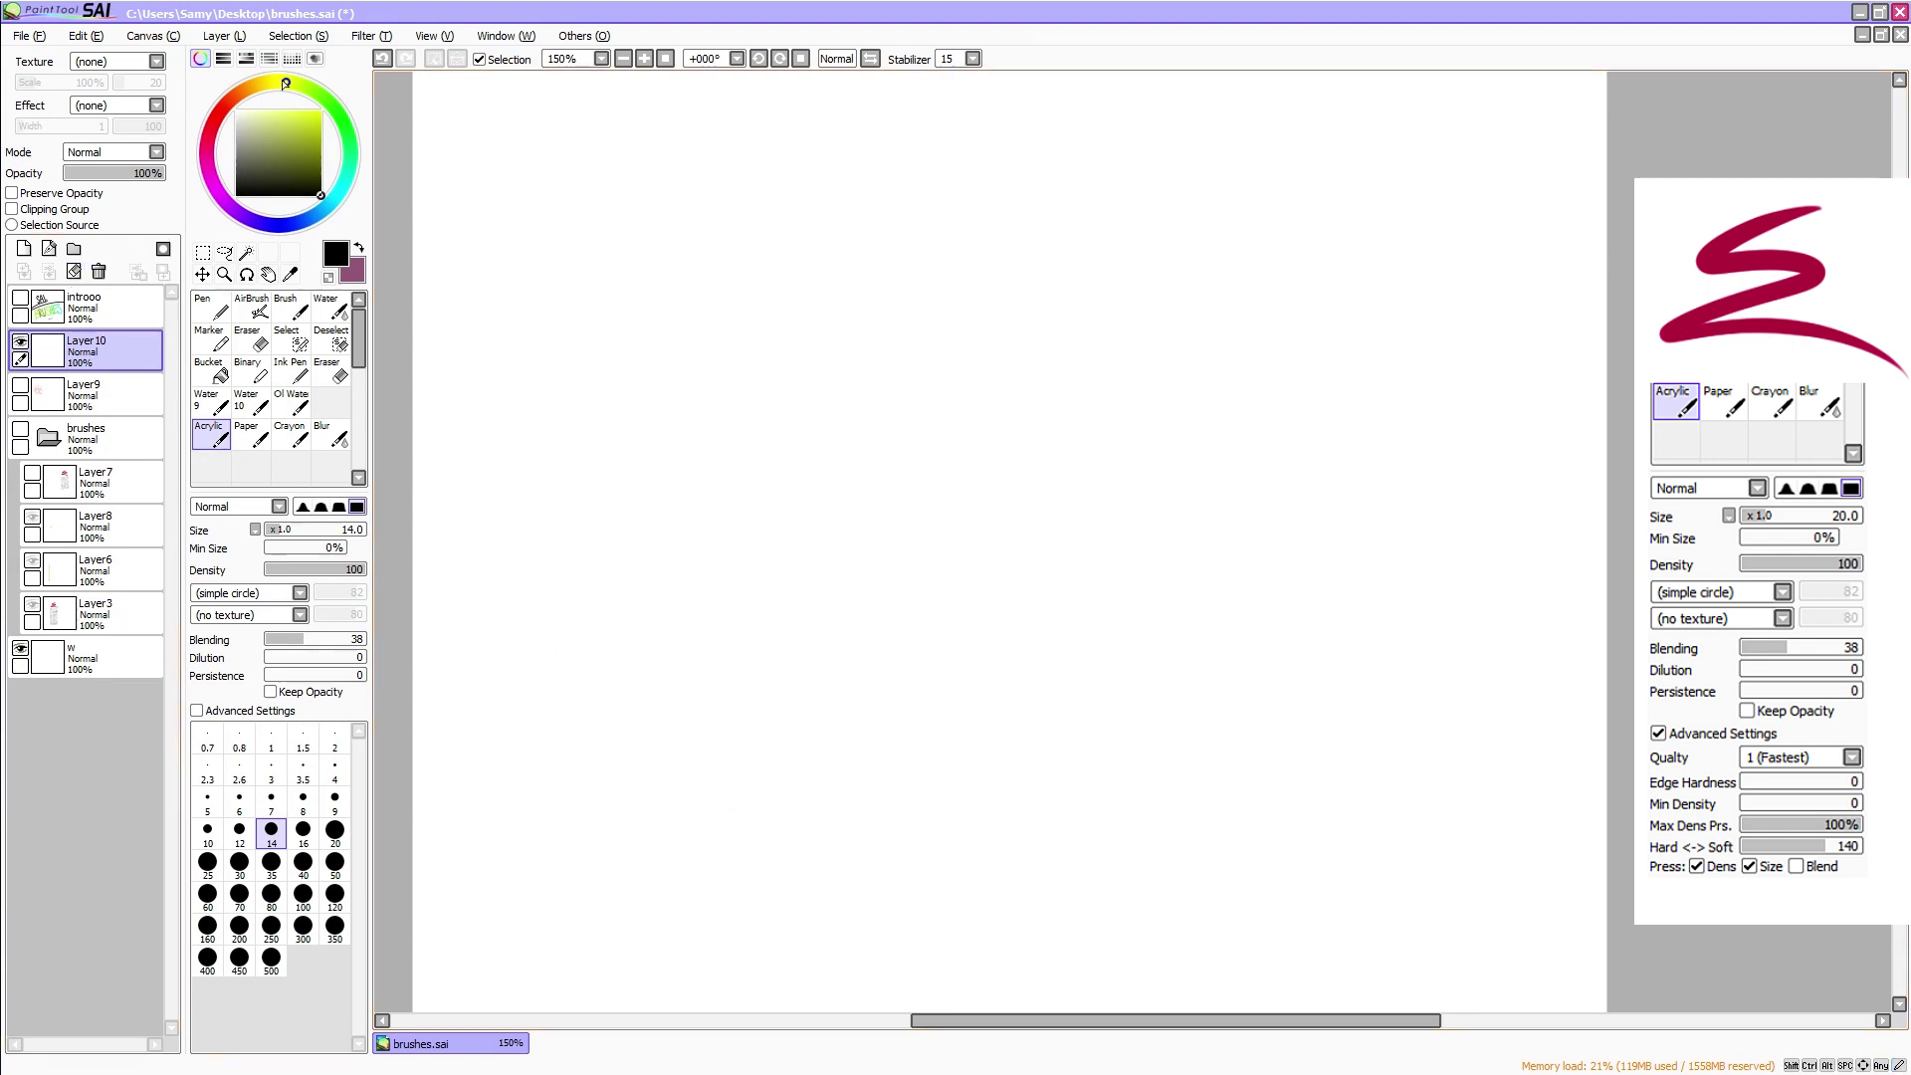
Set the Acrylic brush to a bright lime green at size 16
click(315, 112)
click(242, 91)
click(303, 87)
click(292, 846)
Show the hidden red portrait sketch layer, and move the sketch to the canvas centre while slightly enlarging it
click(20, 386)
click(100, 396)
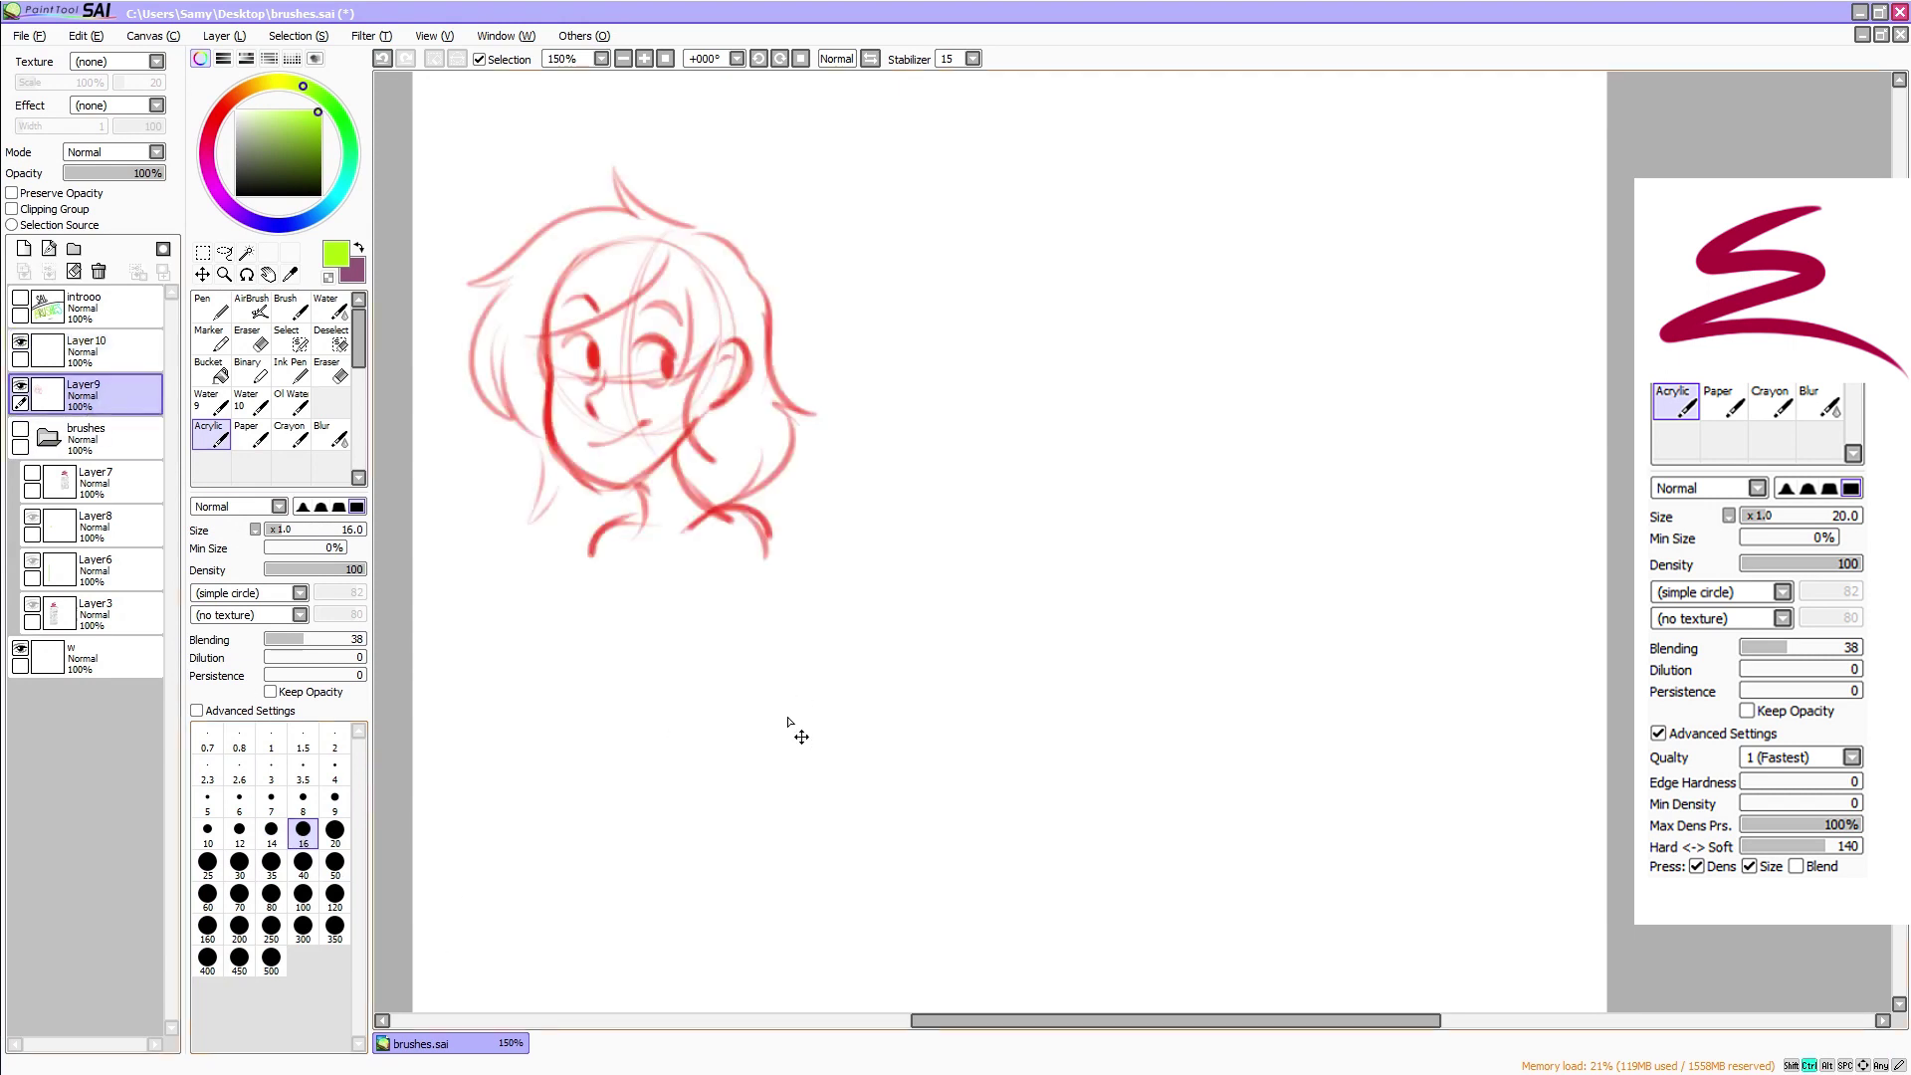
key(ctrl+t)
drag(725, 468, 1042, 679)
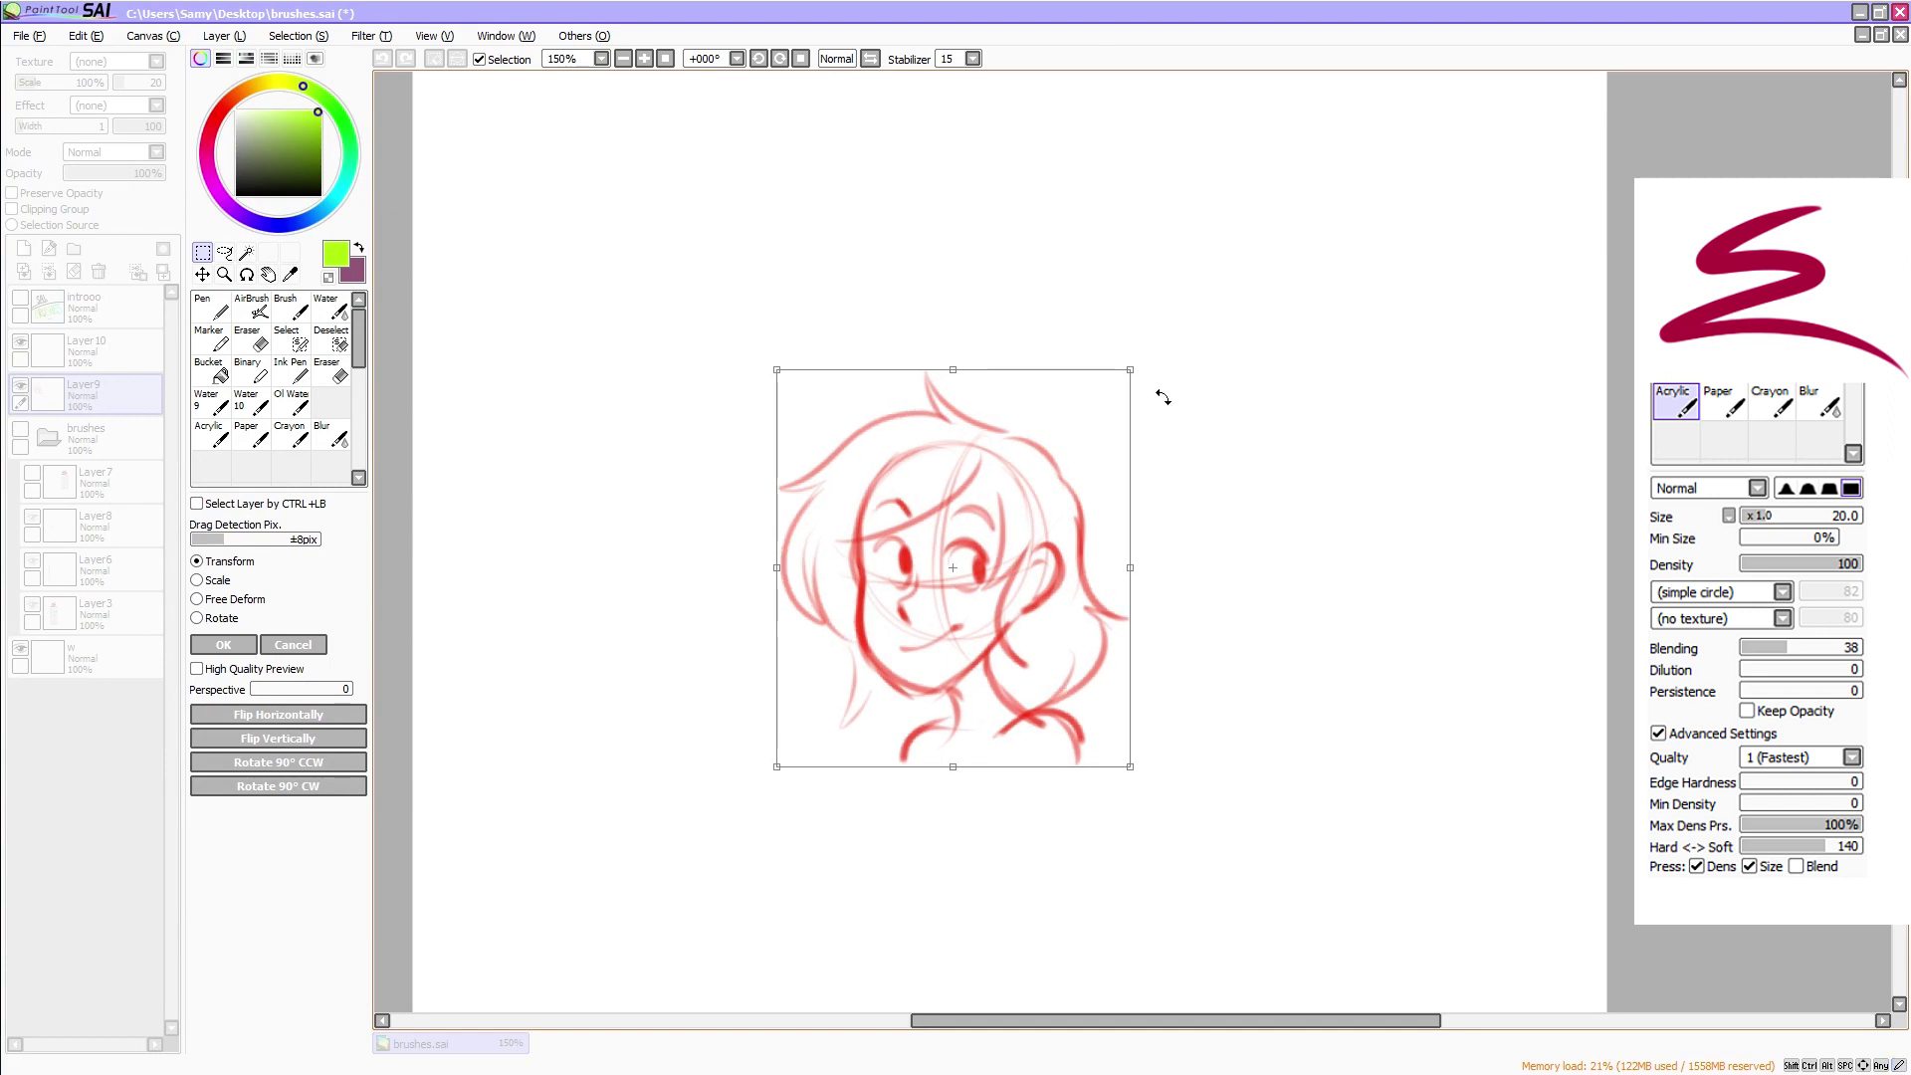
drag(1139, 386, 1208, 316)
drag(1096, 447, 1099, 439)
click(221, 644)
Lower the red sketch layer's opacity to 45% and ready the Acrylic brush in black at size 8 on the layer above
click(100, 351)
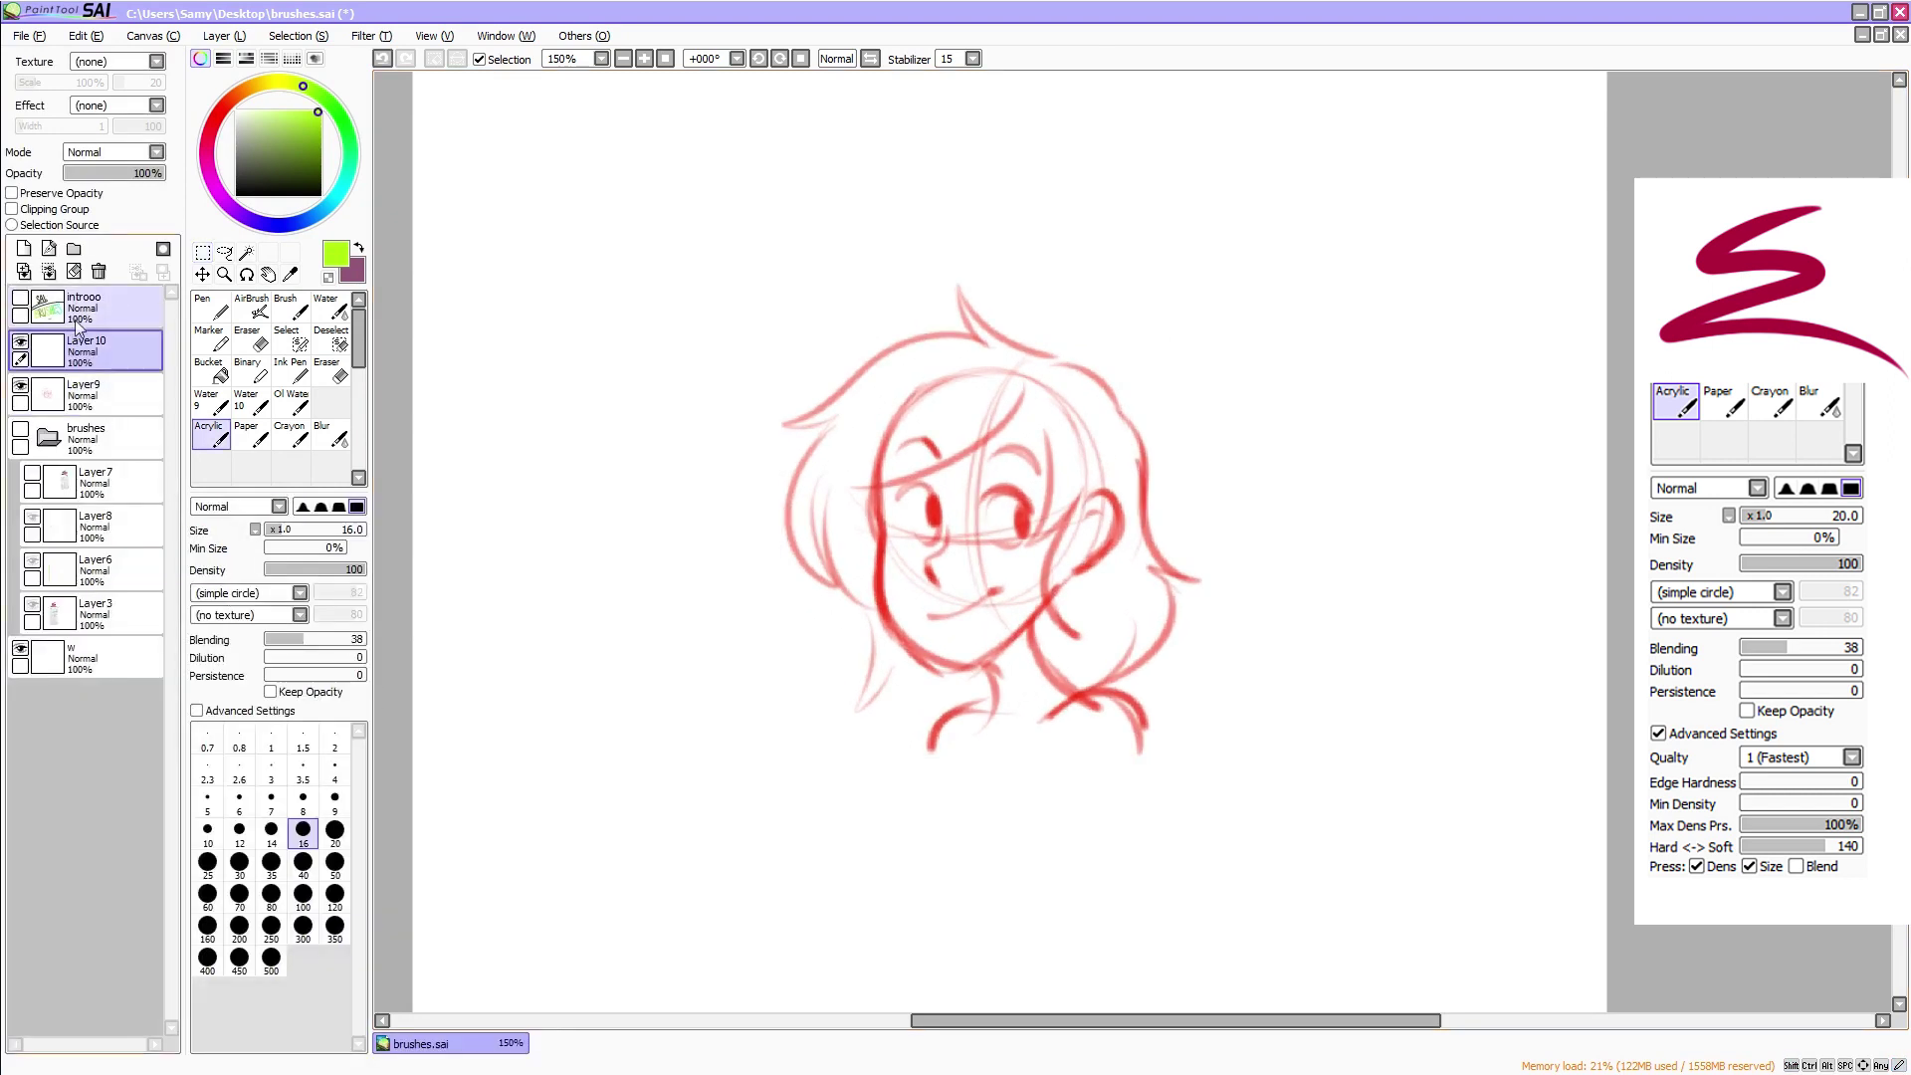
click(321, 195)
click(334, 801)
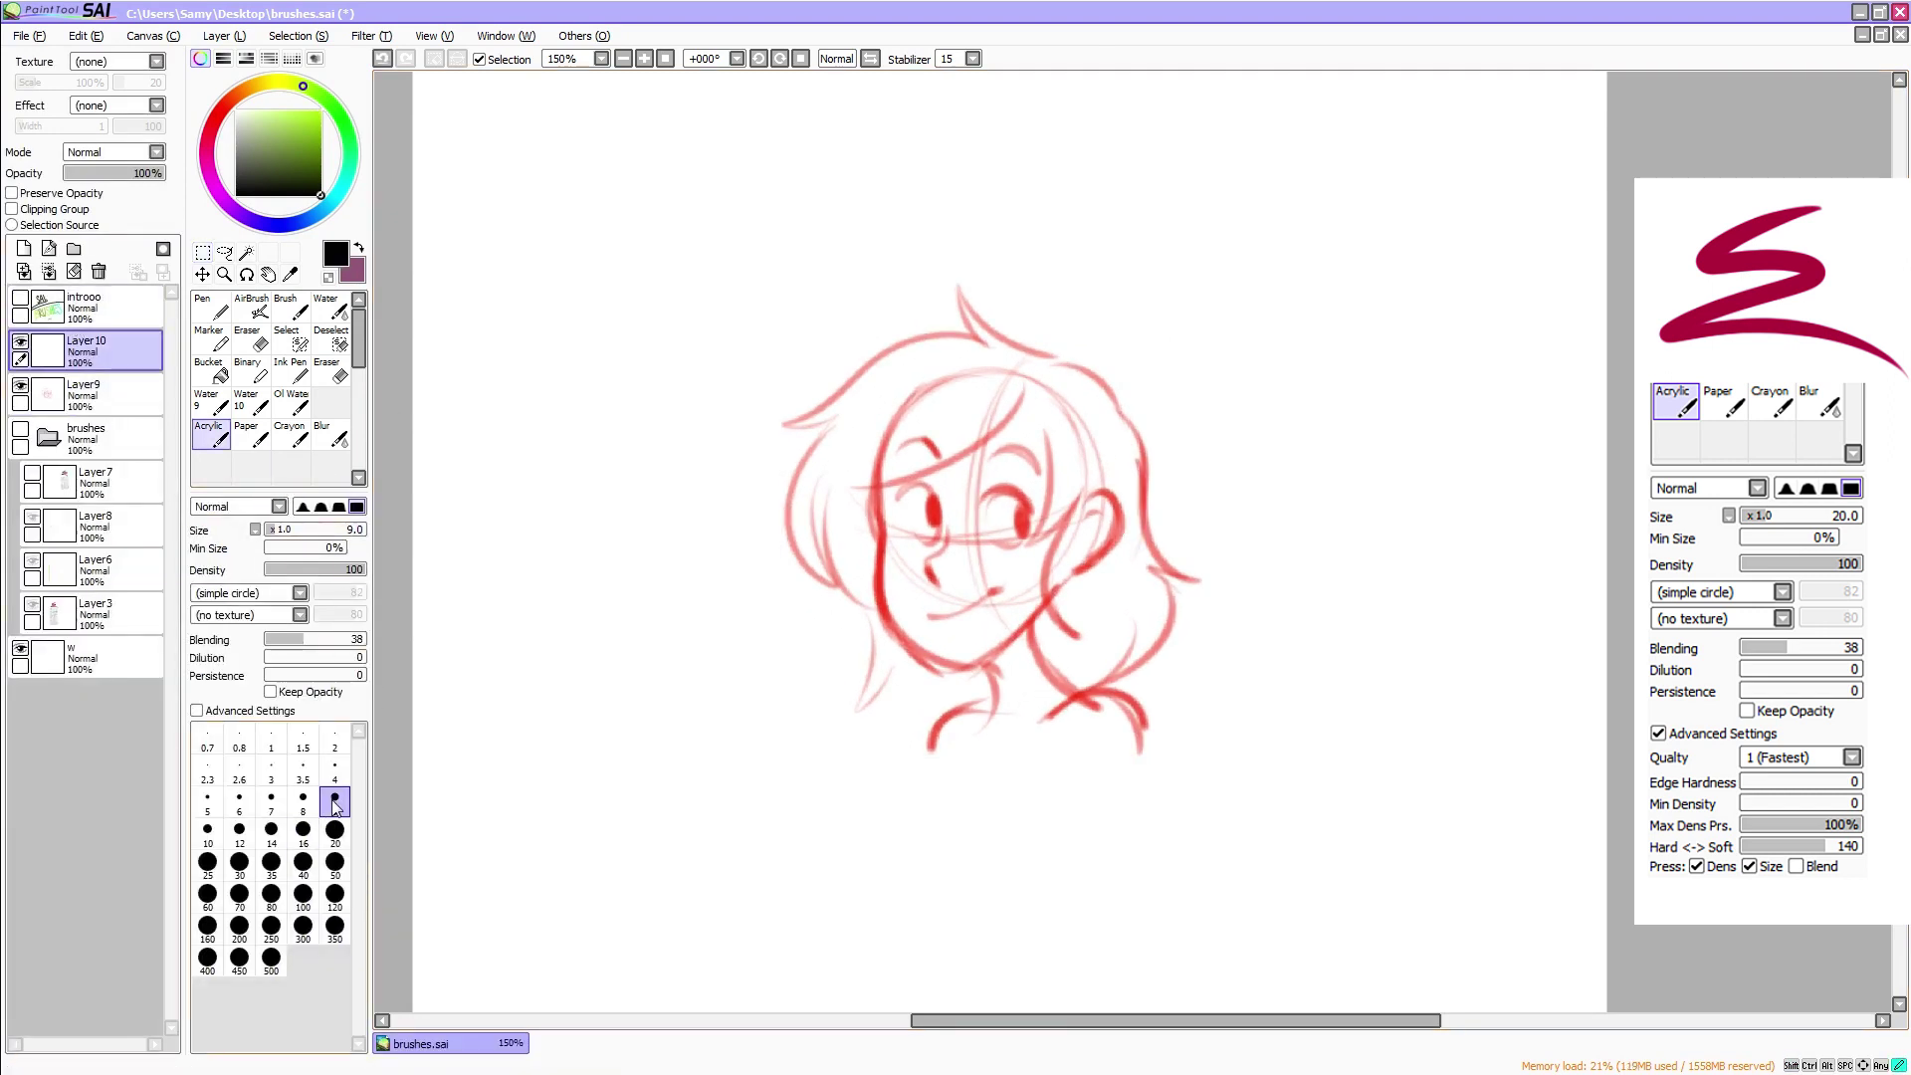
click(642, 59)
click(642, 58)
click(122, 396)
click(107, 175)
click(100, 351)
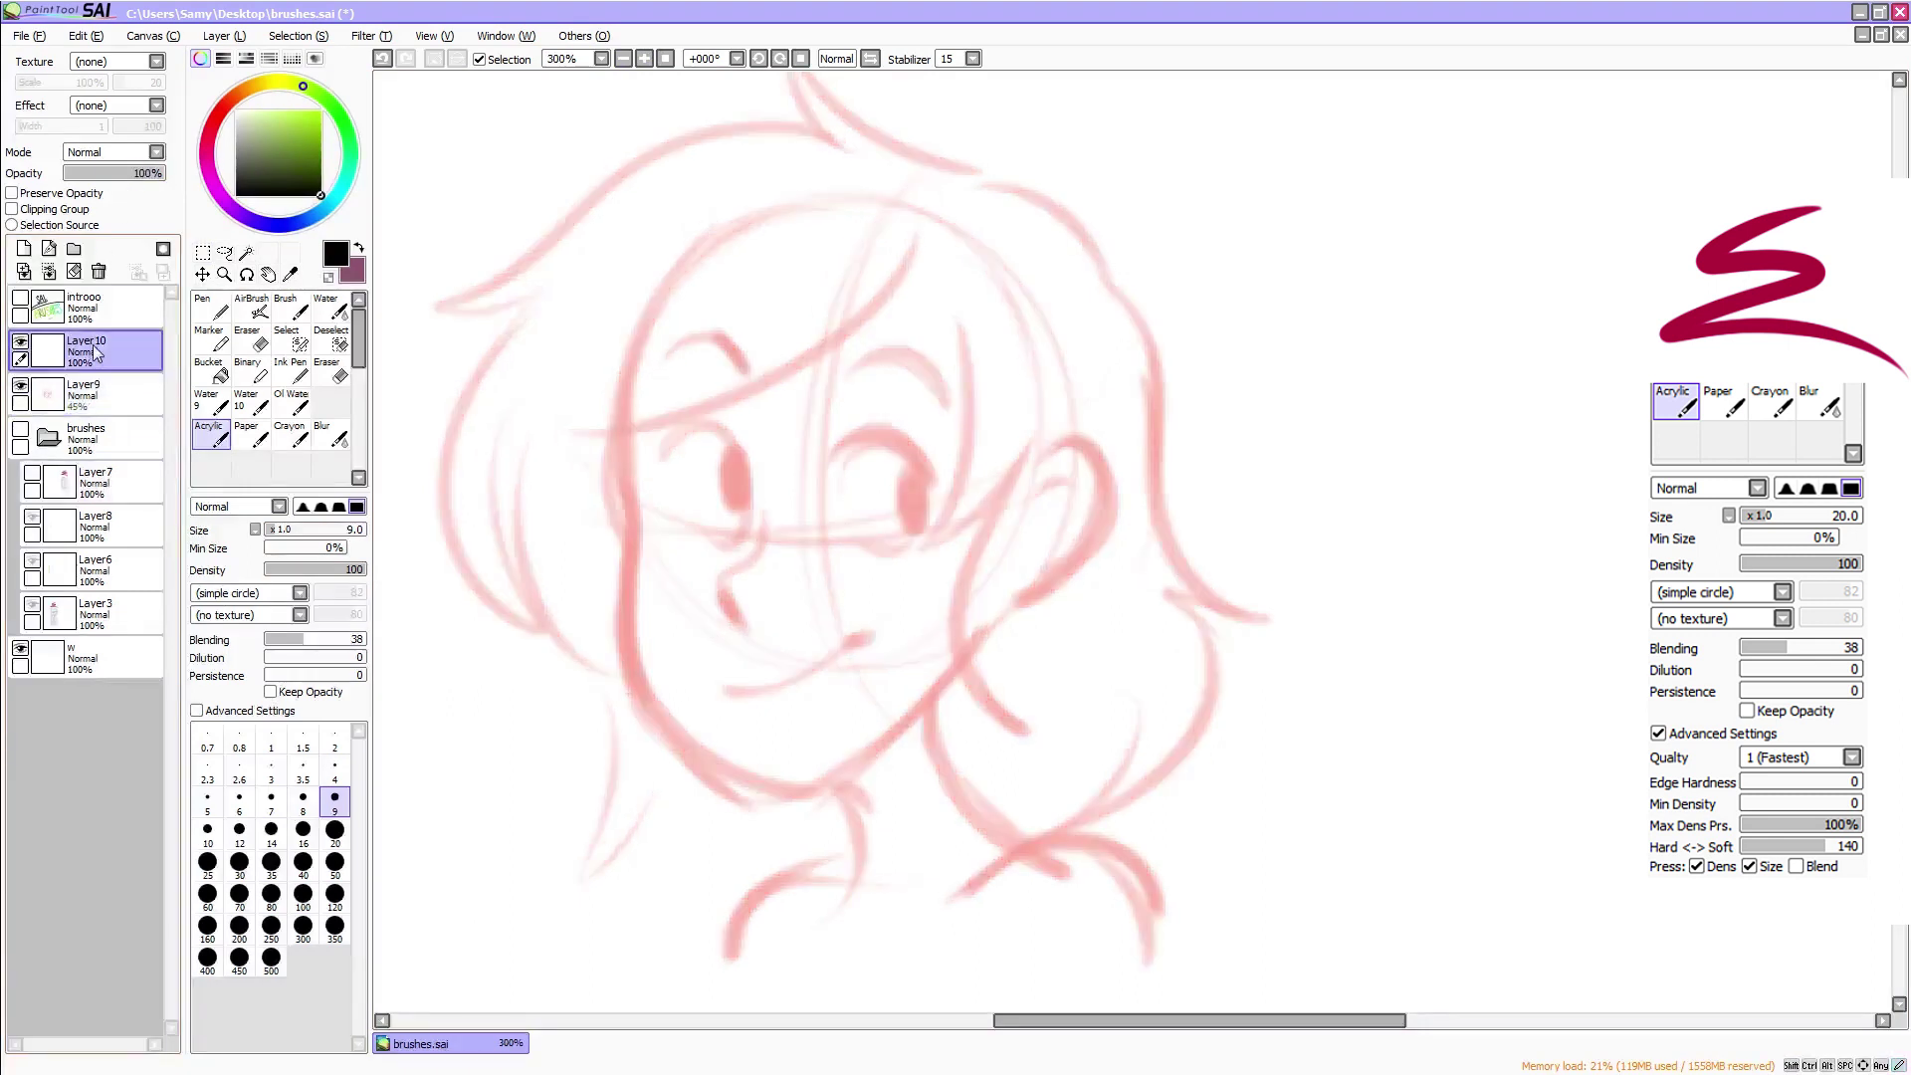
click(207, 831)
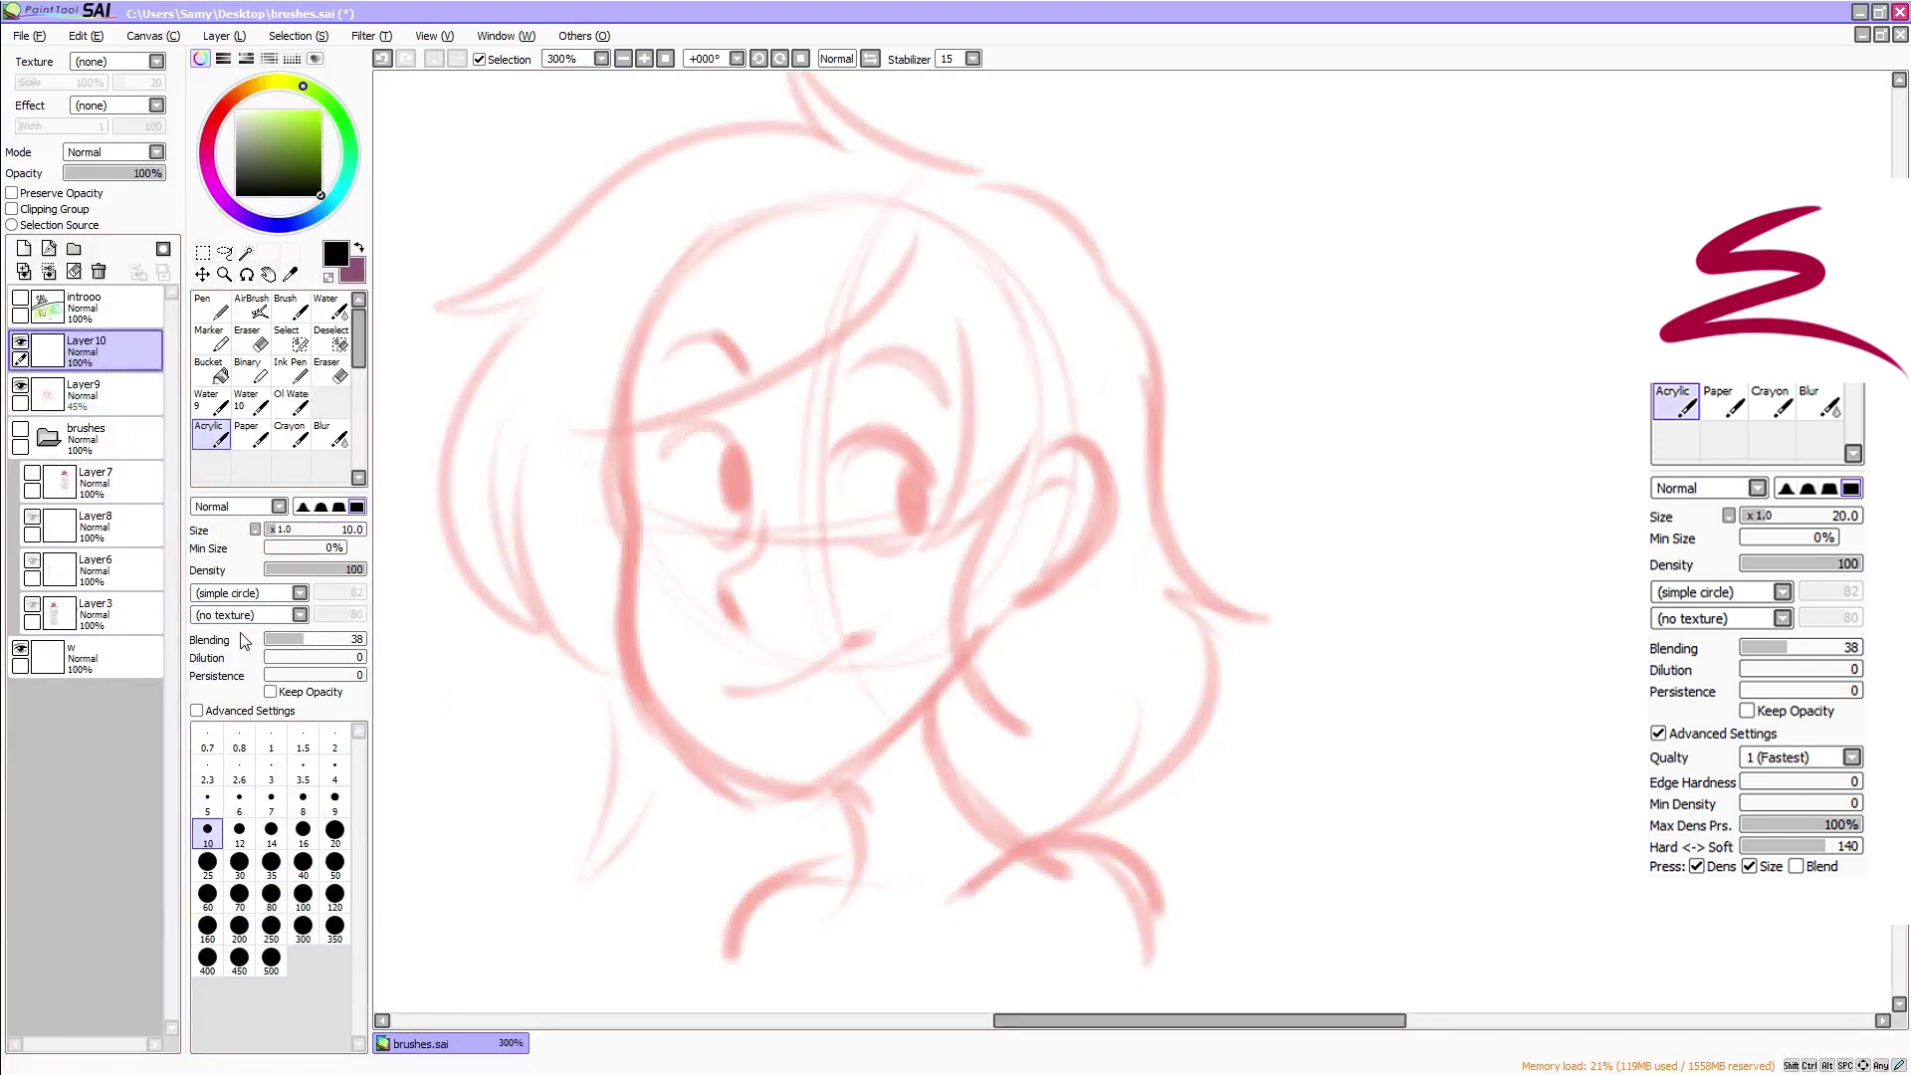
scroll(418, 853, up, 1)
click(302, 801)
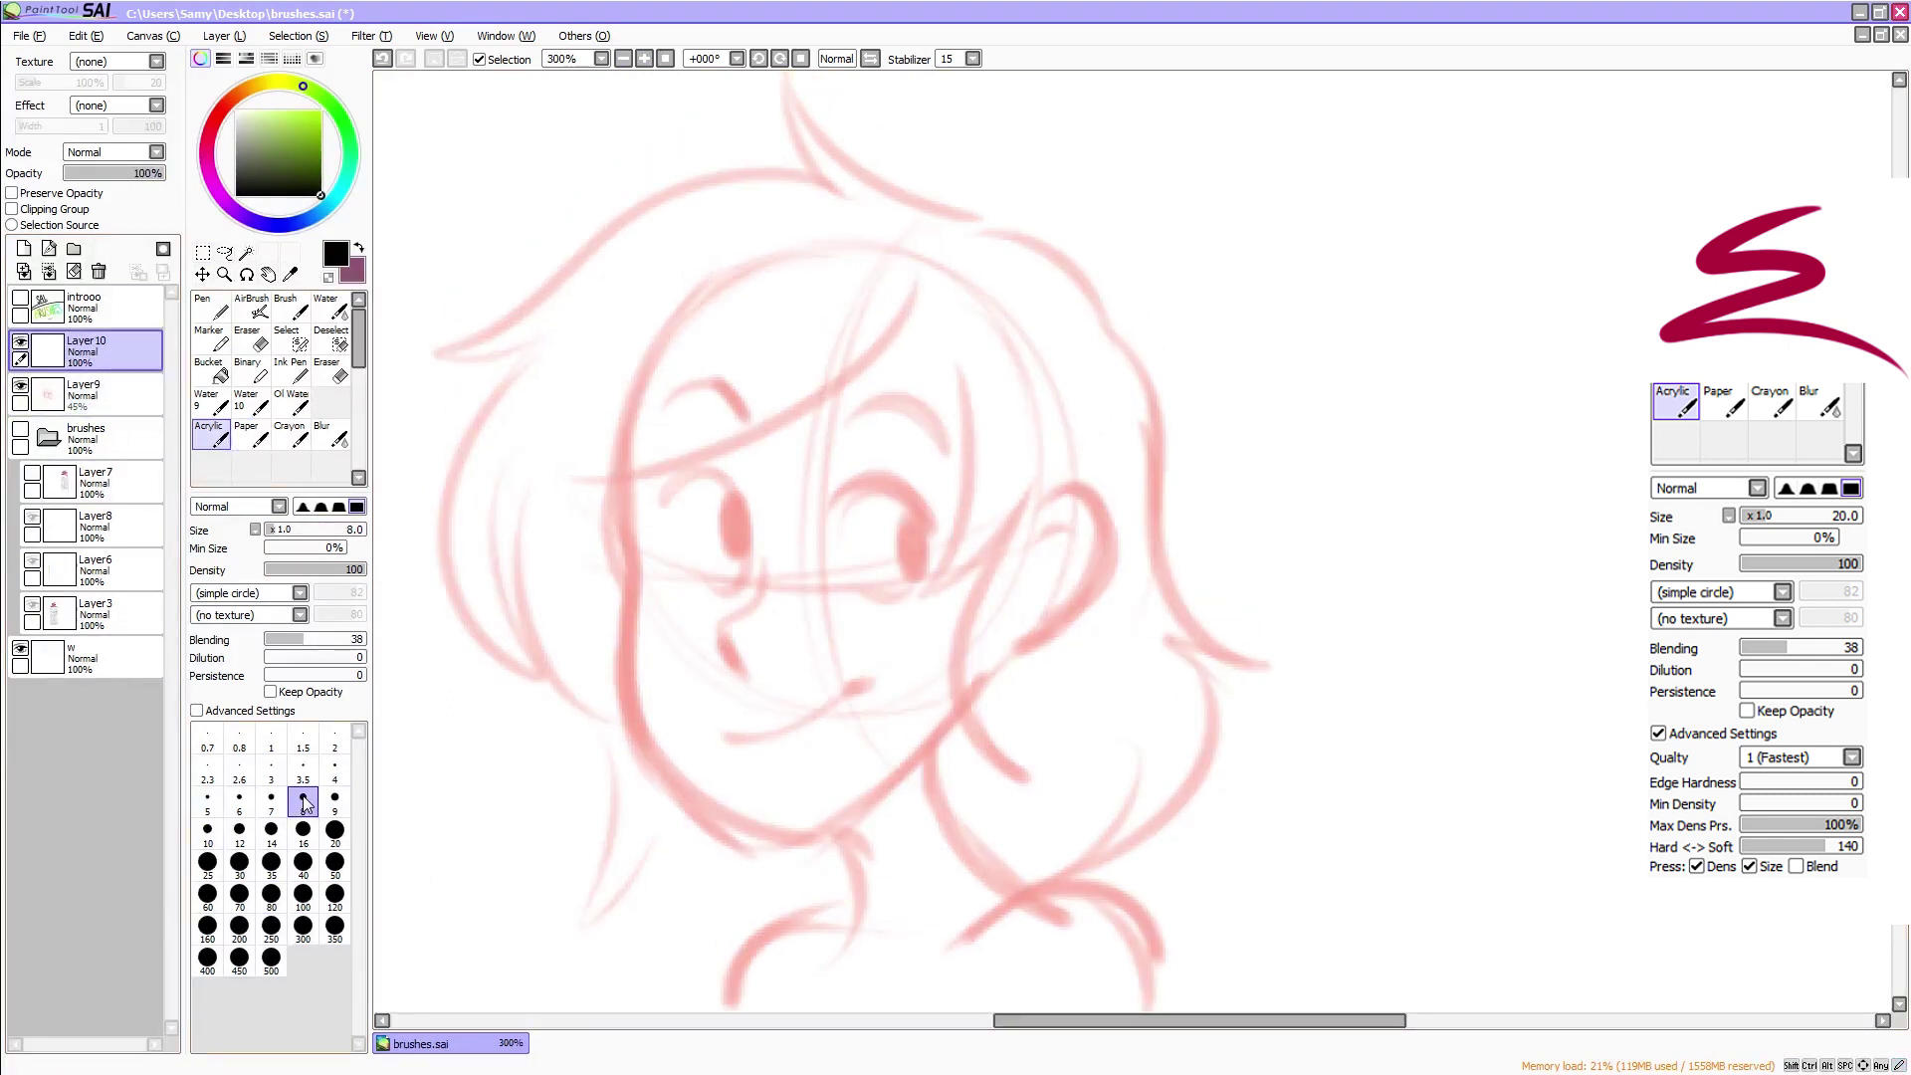
Enlarge the red portrait sketch until it fills most of the canvas, and recentre it
click(669, 61)
click(105, 398)
key(ctrl+t)
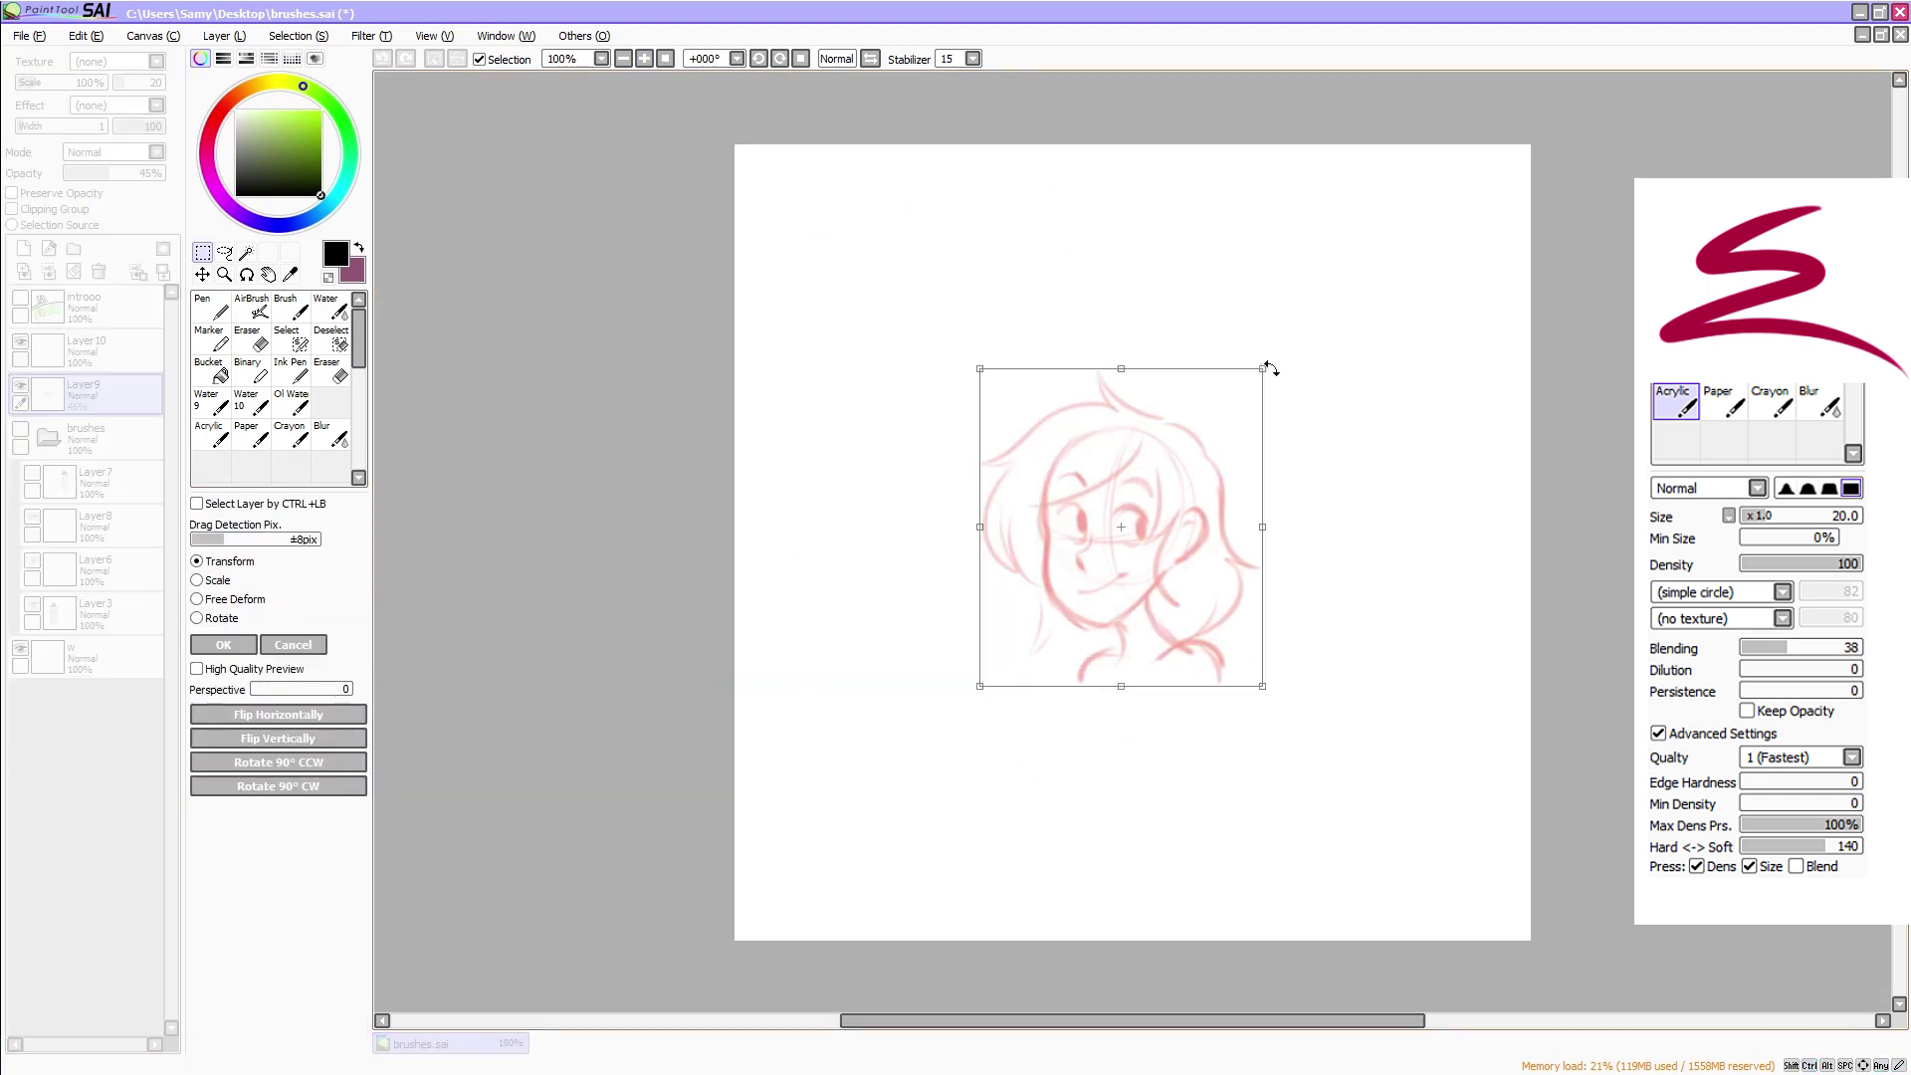
drag(1267, 367, 1445, 248)
drag(1280, 594, 1199, 723)
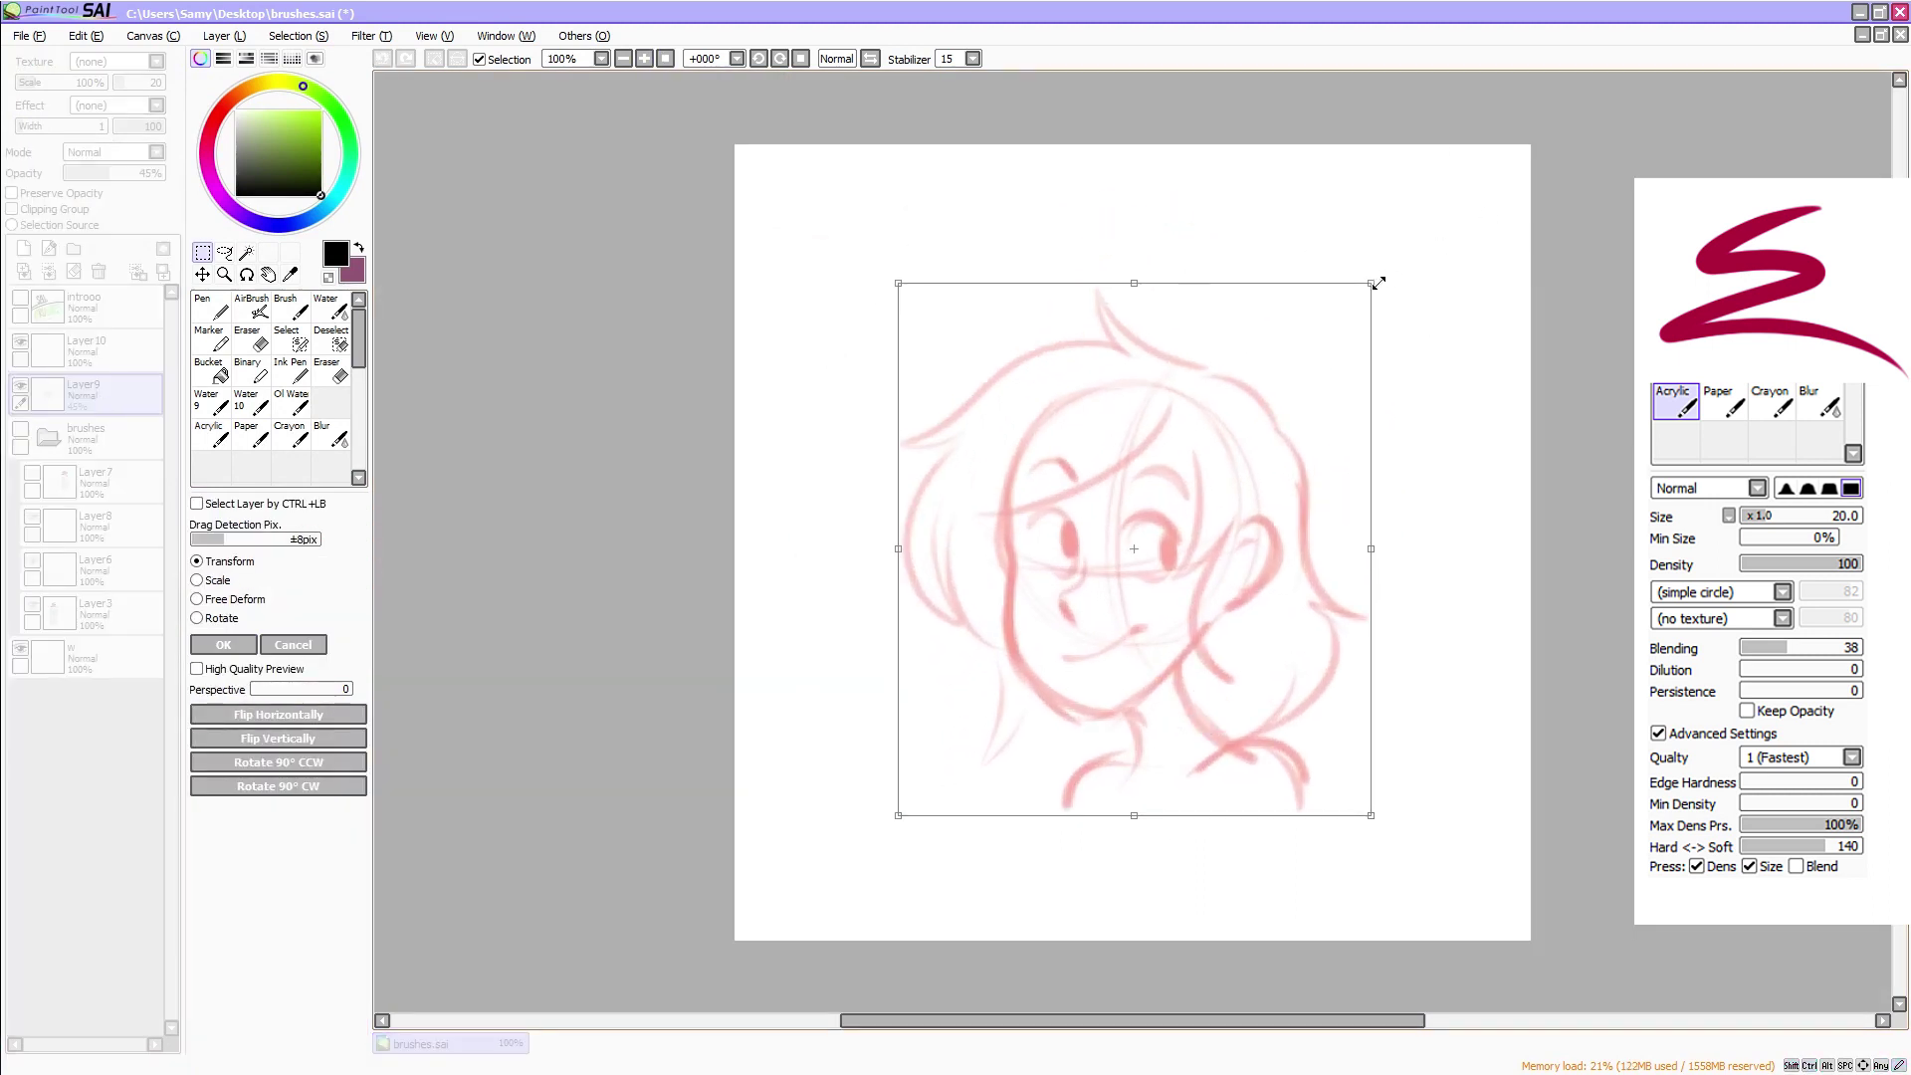
drag(1379, 283, 1486, 164)
drag(1241, 623, 1174, 705)
click(210, 647)
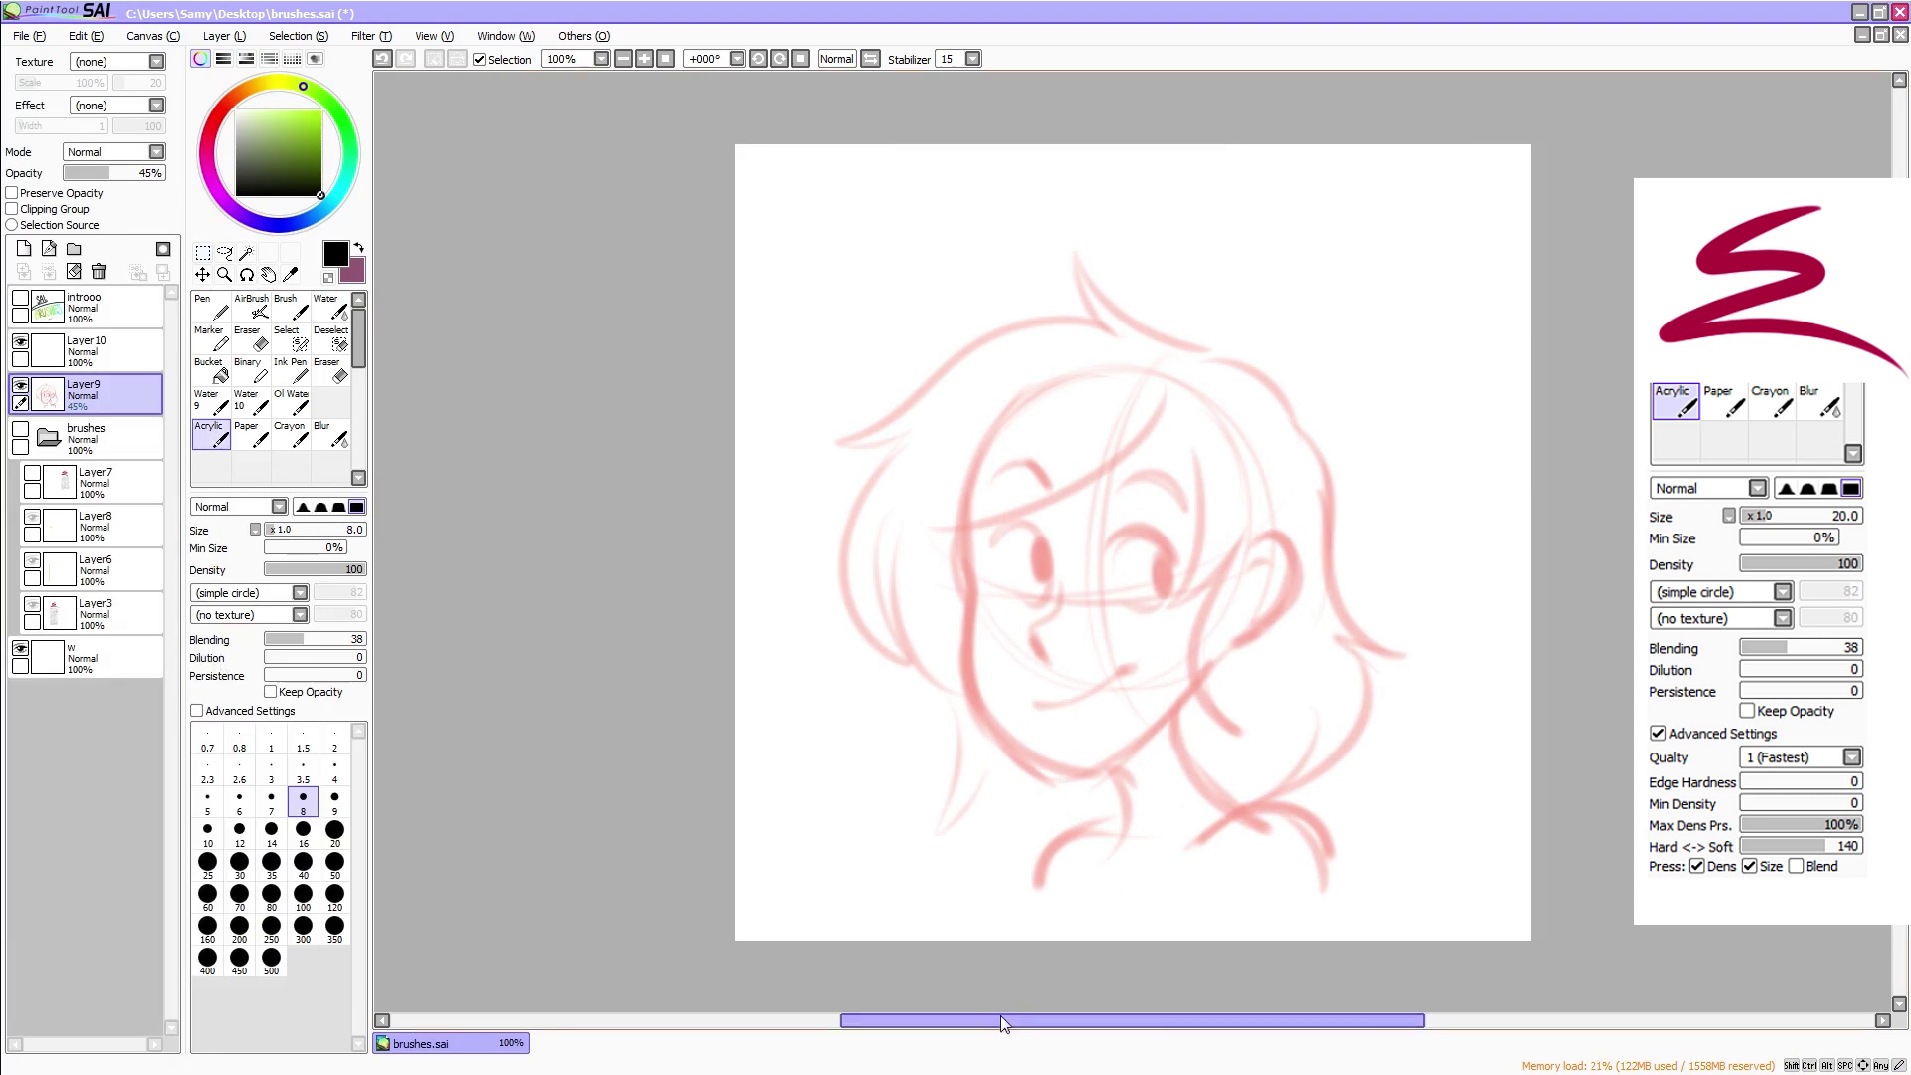
On the layer above the sketch, ink the hair locks between the eye and the ear in black Acrylic at size 10
drag(1000, 1021, 1066, 1015)
click(645, 58)
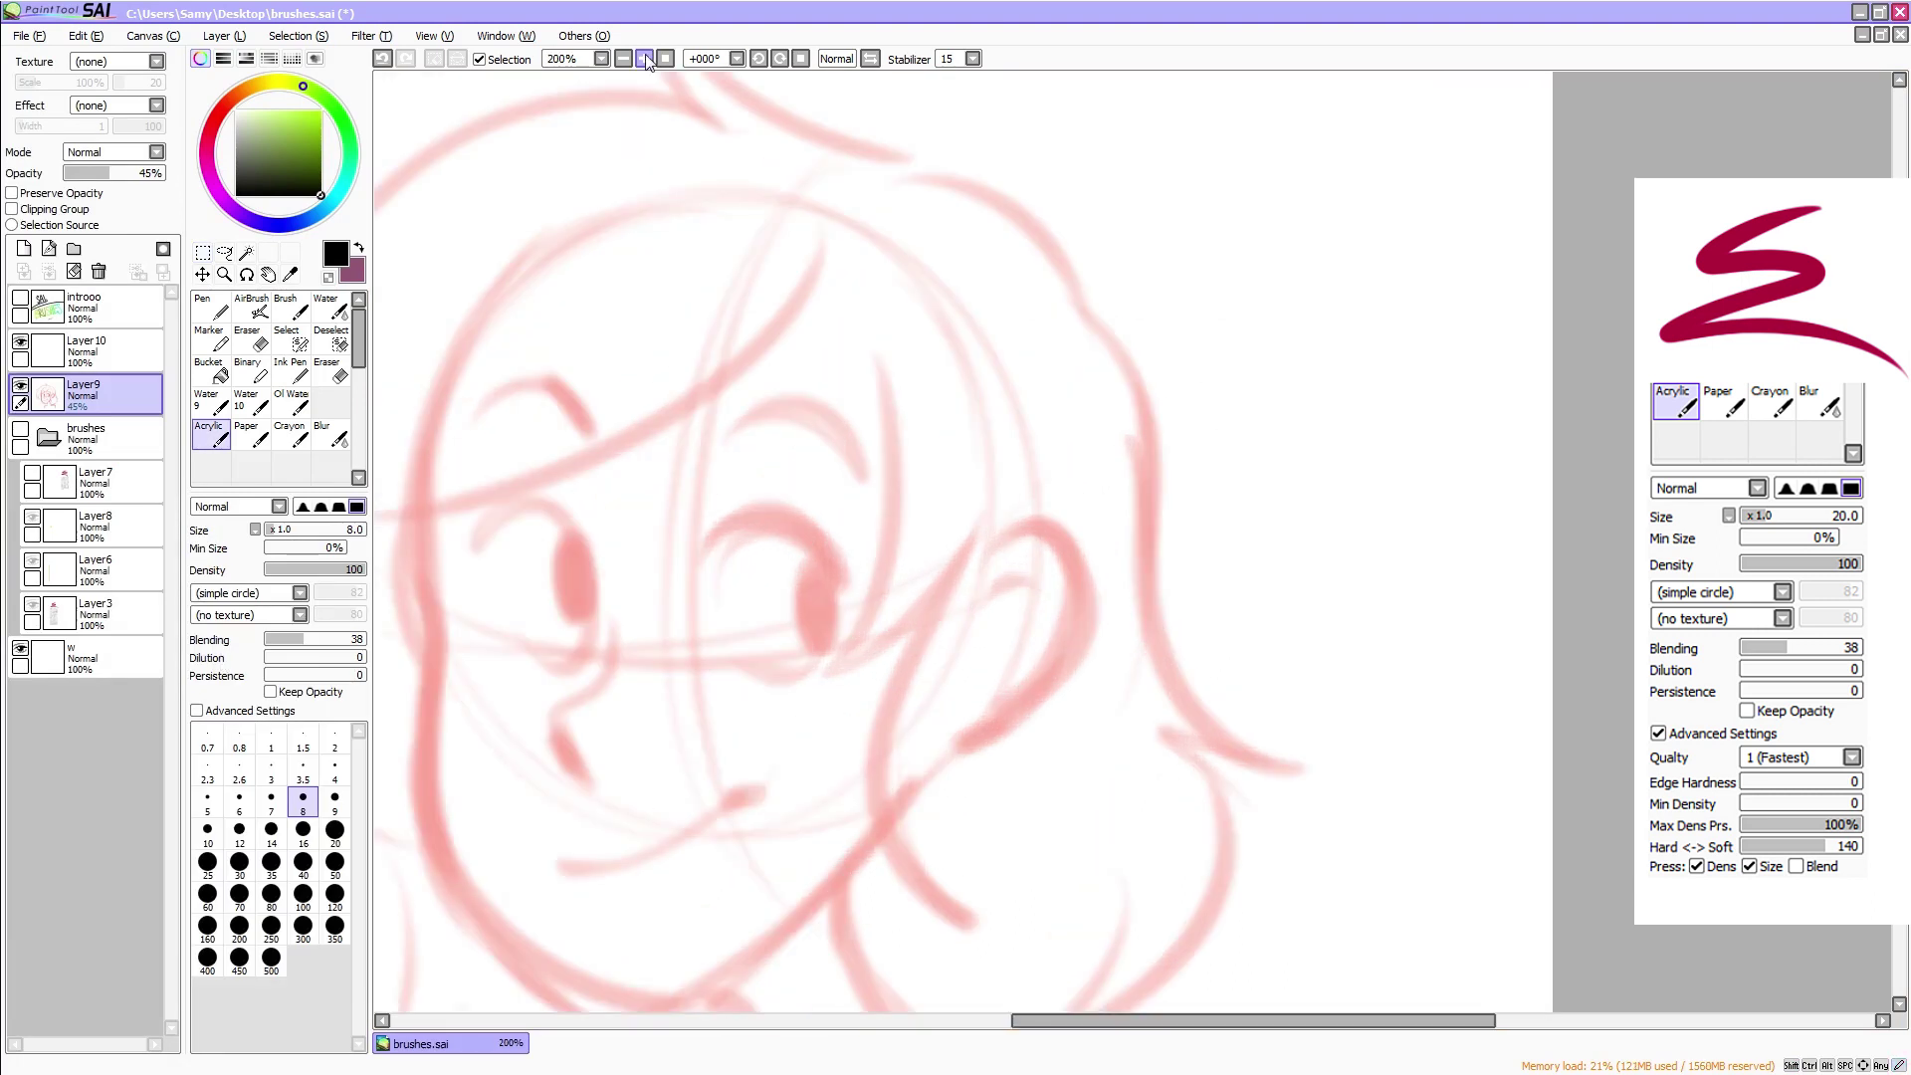
click(207, 832)
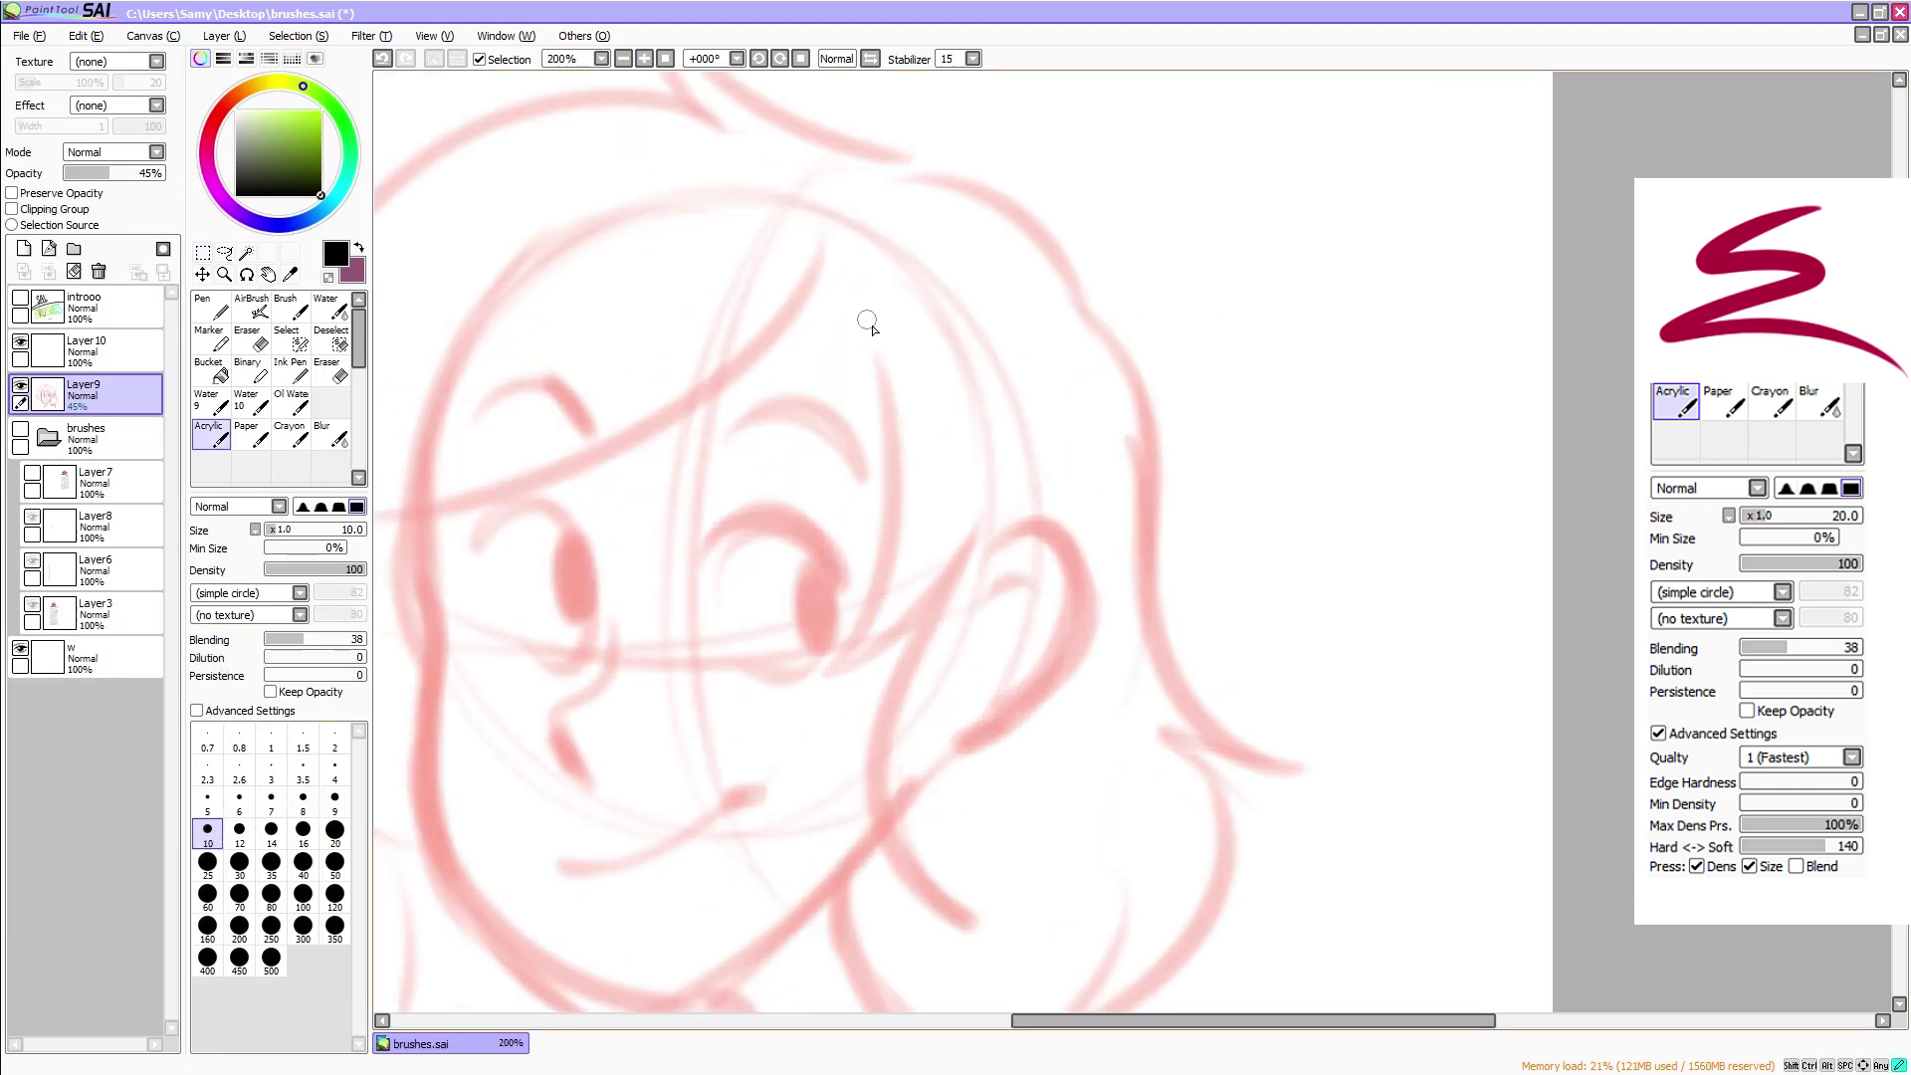
mouse_move(867, 319)
mouse_down()
mouse_move(891, 477)
mouse_move(818, 661)
mouse_up()
key(ctrl+z)
click(100, 350)
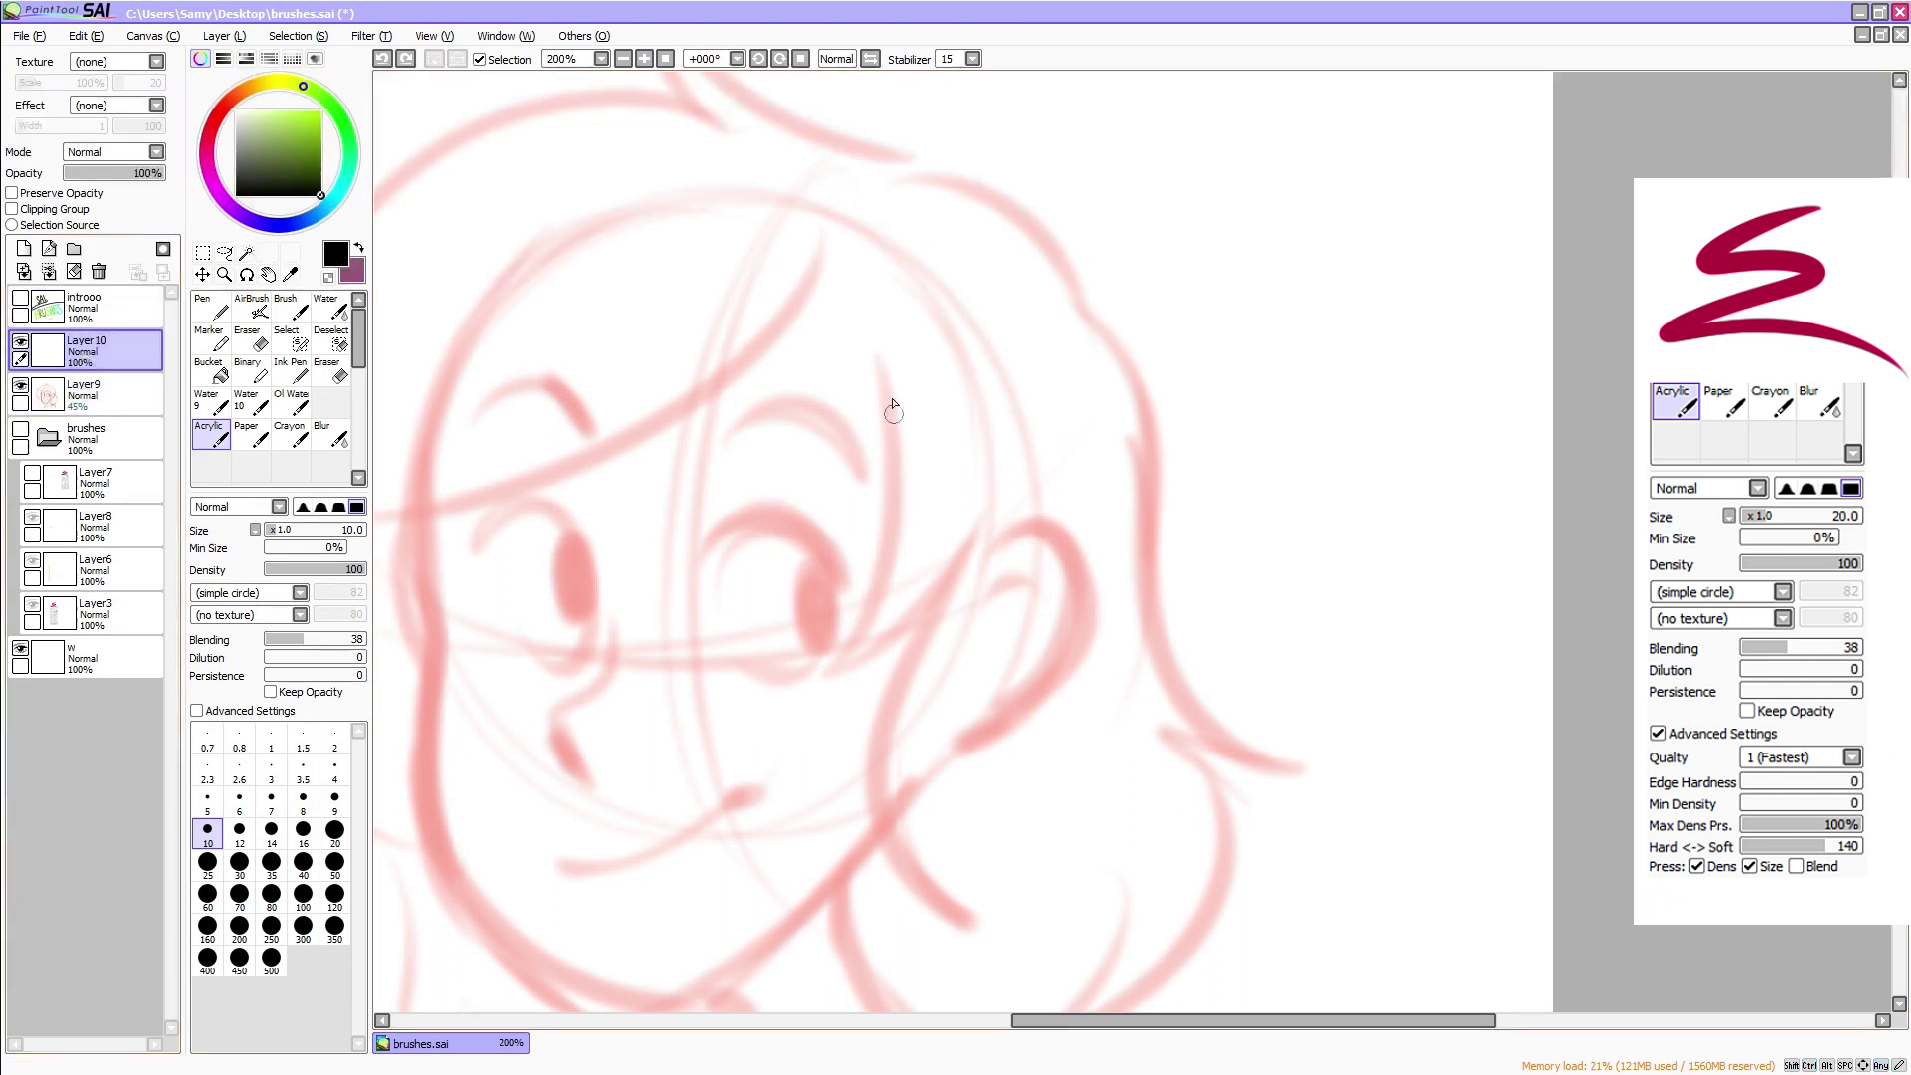
mouse_move(867, 328)
mouse_down()
mouse_move(869, 606)
mouse_move(829, 675)
mouse_up()
drag(830, 675, 977, 456)
mouse_move(979, 460)
mouse_down()
mouse_move(890, 688)
mouse_move(954, 926)
mouse_up()
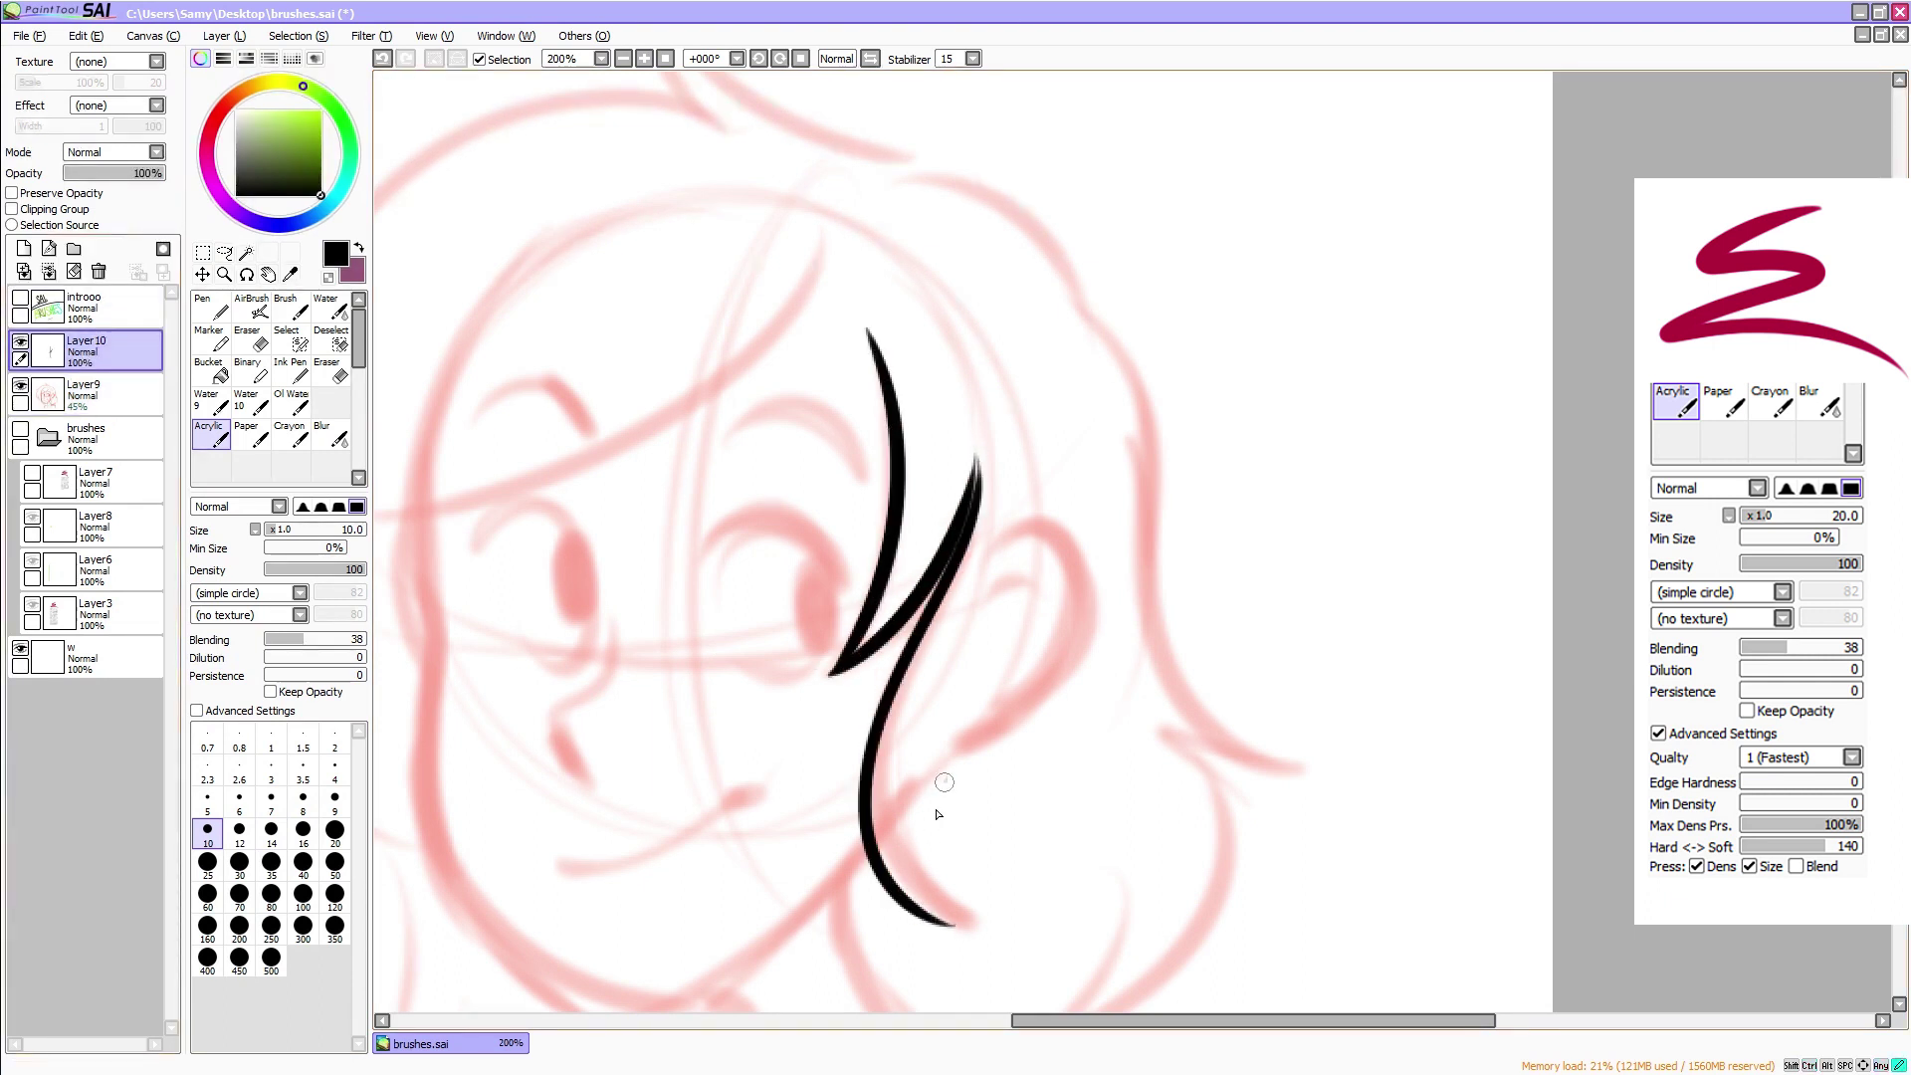
drag(941, 784, 1043, 967)
Ink the ear and the long hair strands falling in front of it, adding thin inner strand lines
click(623, 59)
drag(1035, 444, 1105, 875)
mouse_move(1066, 545)
mouse_down()
mouse_move(1102, 593)
mouse_move(1045, 679)
mouse_up()
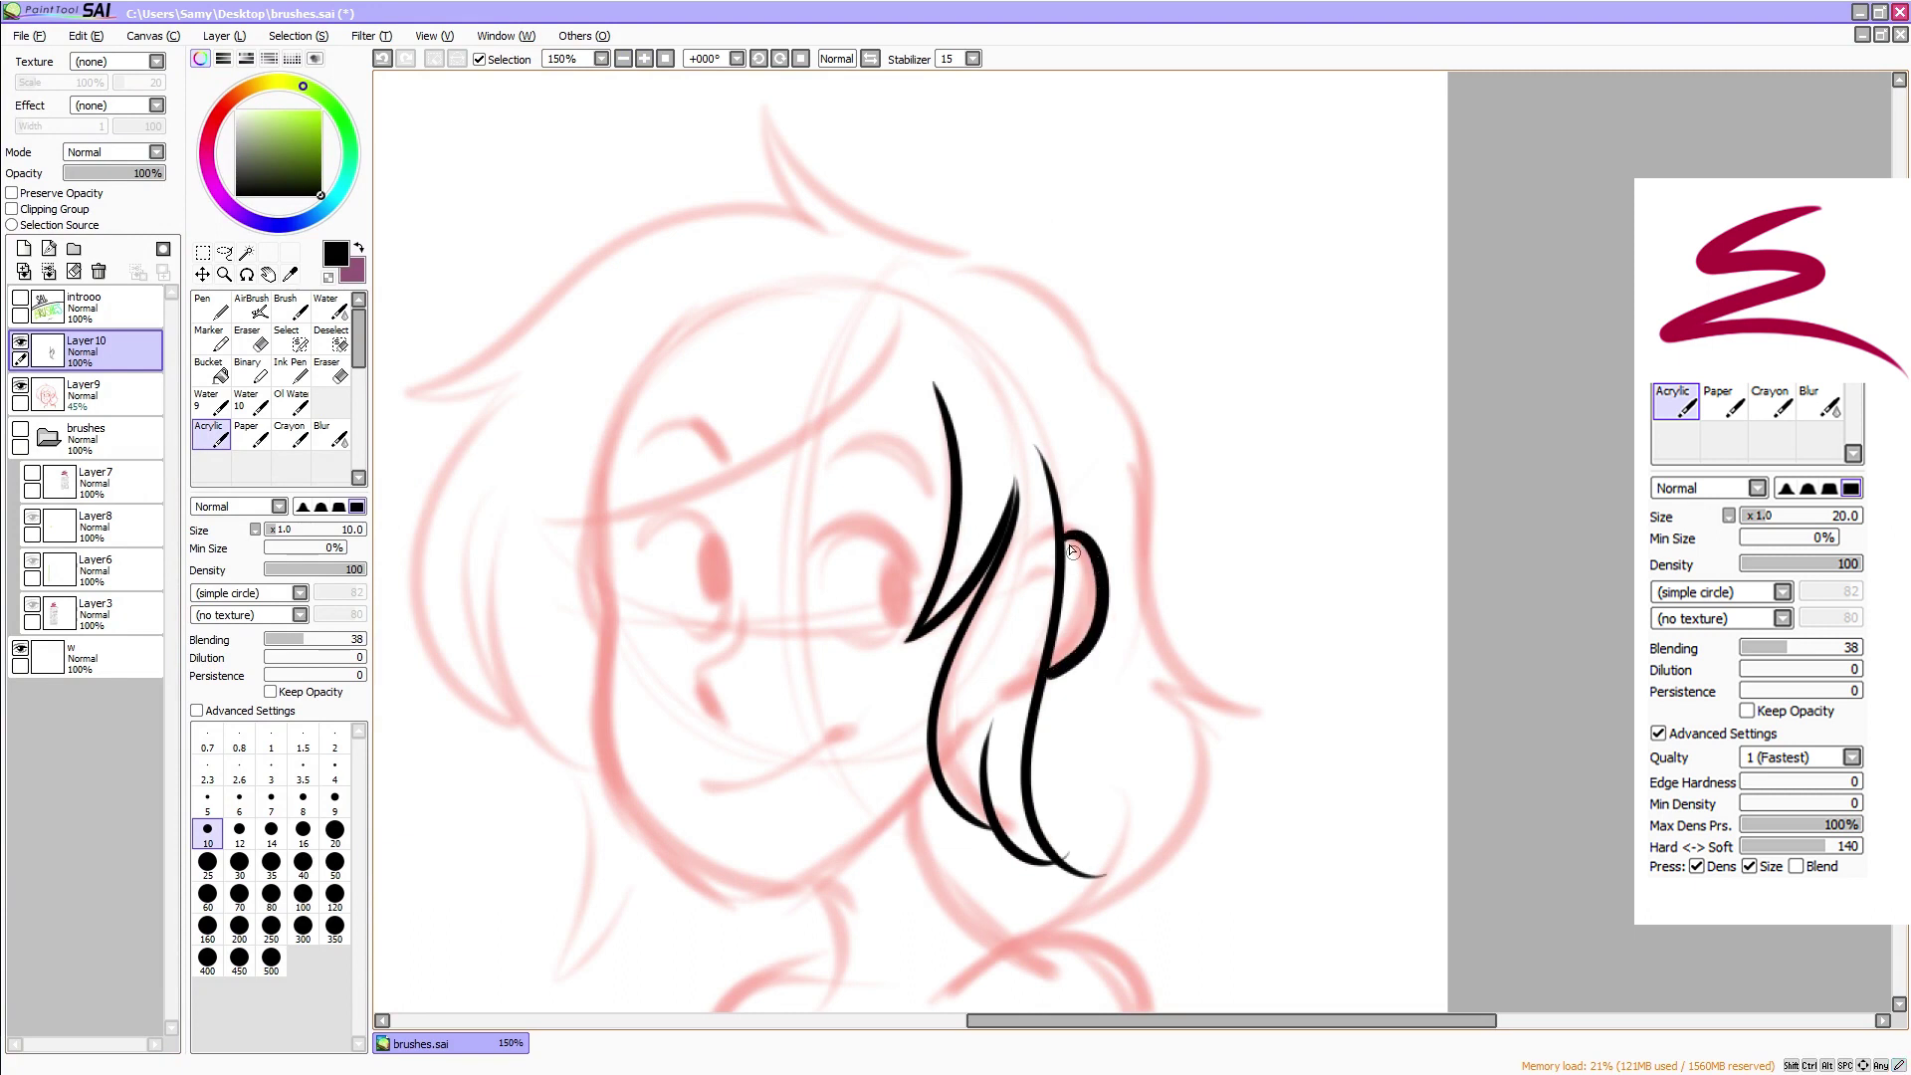
mouse_move(986, 758)
mouse_down()
mouse_move(1039, 567)
mouse_move(1036, 514)
mouse_up()
drag(1001, 433, 983, 581)
Ink the fringe across the forehead, the crown with its upright tuft, and the hair on the portrait's left side
drag(983, 1020, 957, 1007)
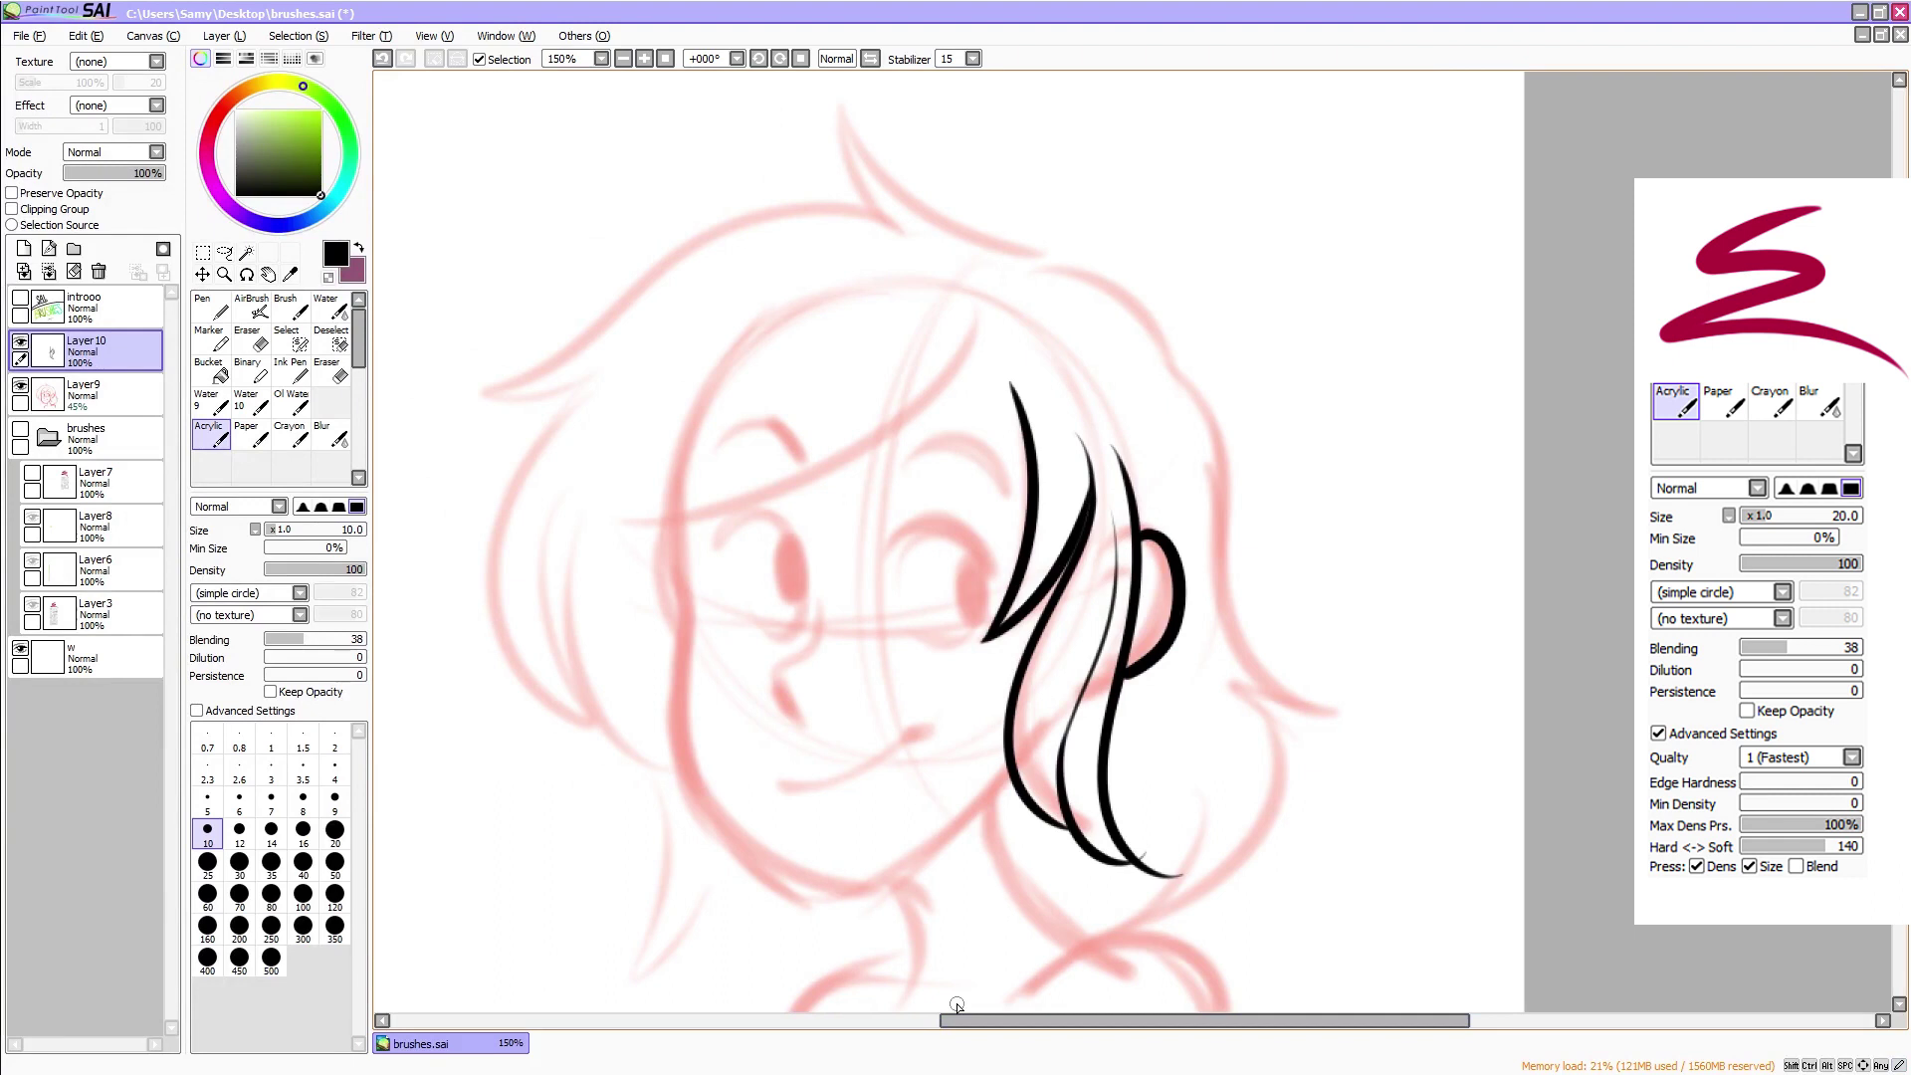
mouse_move(1013, 398)
mouse_down()
mouse_move(976, 323)
mouse_move(1034, 415)
mouse_up()
key(ctrl+z)
mouse_move(977, 303)
mouse_down()
mouse_move(769, 485)
mouse_move(637, 634)
mouse_up()
drag(649, 563, 667, 668)
mouse_move(1068, 265)
mouse_down()
mouse_move(861, 142)
mouse_move(850, 101)
mouse_move(906, 235)
mouse_move(839, 205)
mouse_move(645, 286)
mouse_move(512, 395)
mouse_move(463, 388)
mouse_up()
mouse_move(463, 389)
mouse_down()
mouse_move(573, 379)
mouse_move(492, 499)
mouse_move(609, 725)
mouse_up()
mouse_move(607, 724)
mouse_down()
mouse_move(547, 640)
mouse_move(573, 497)
mouse_up()
mouse_move(594, 478)
mouse_down()
mouse_move(641, 772)
mouse_move(679, 785)
mouse_move(589, 494)
mouse_move(694, 787)
mouse_up()
key(ctrl+z)
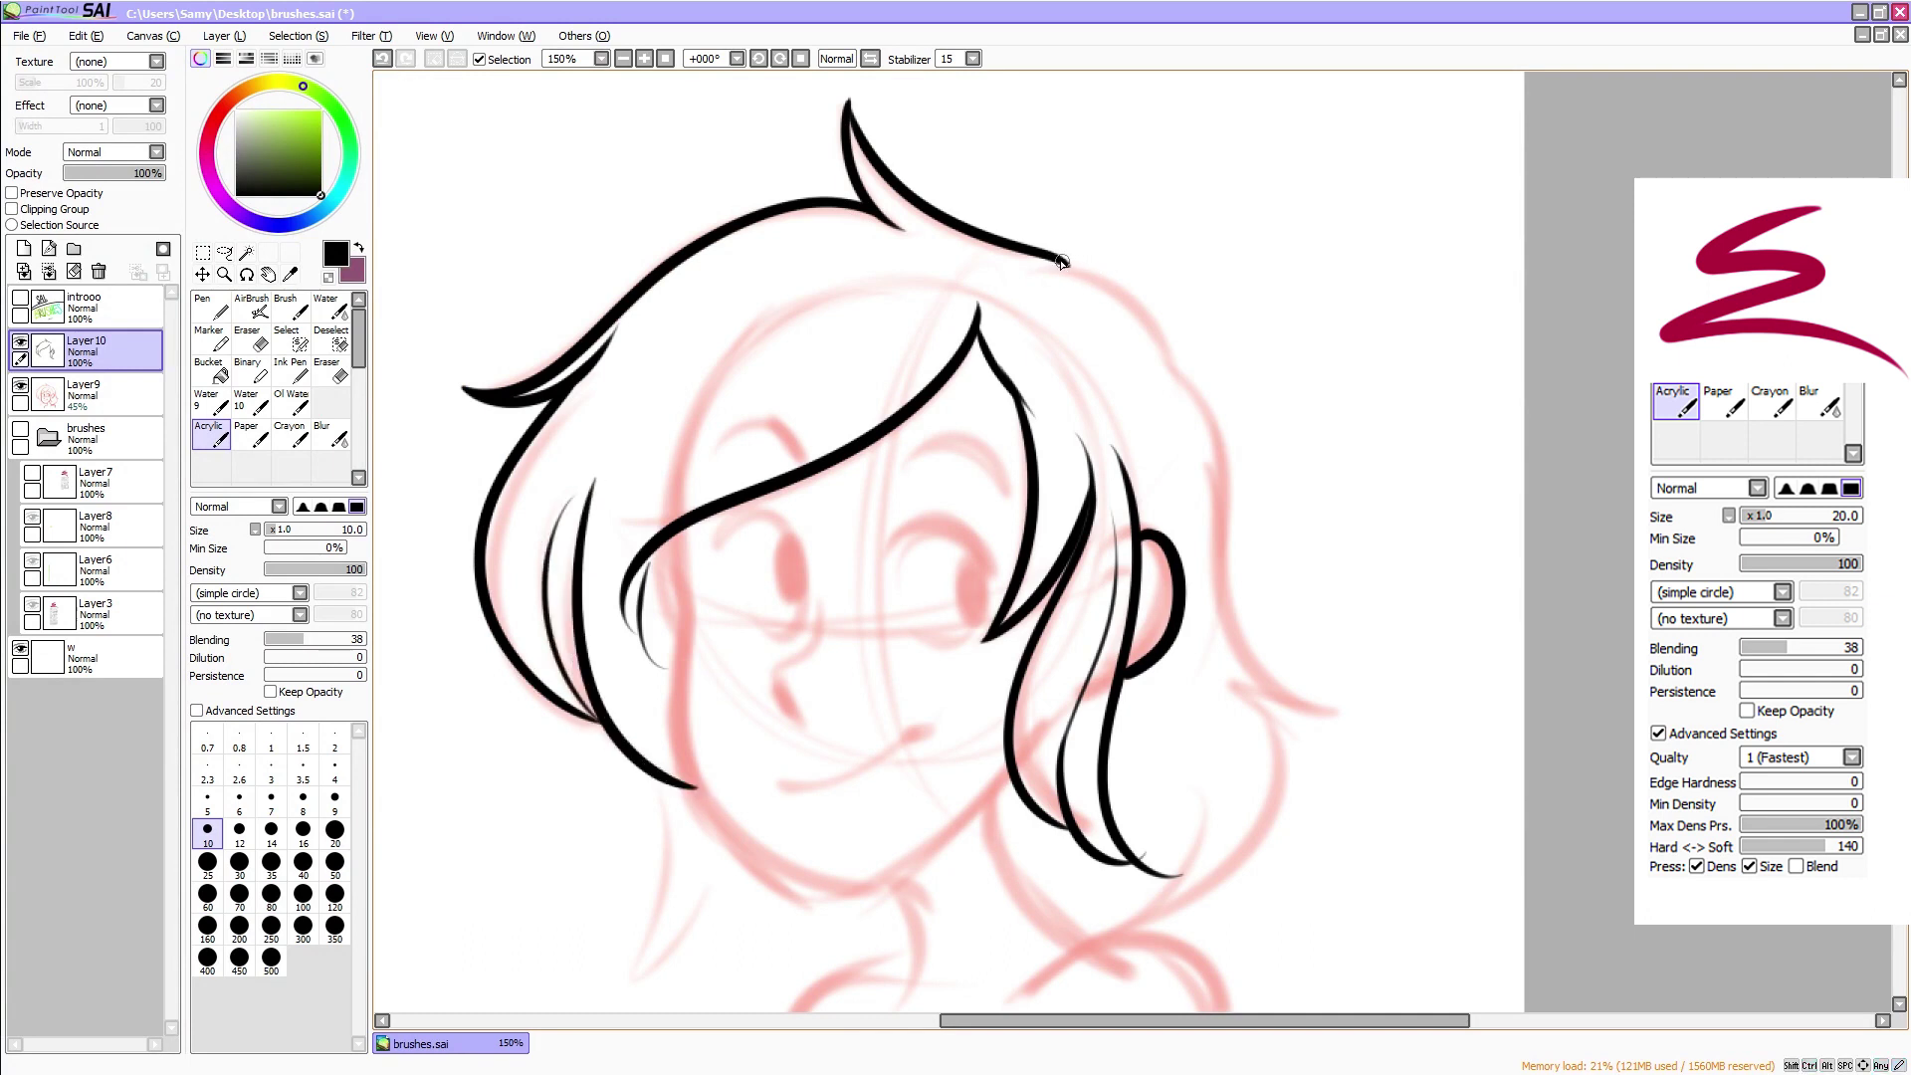
Ink the outer hair contour from the crown down to the flicked tip, and the rounded hair below it at size 9
mouse_move(1061, 262)
mouse_down()
mouse_move(1201, 392)
mouse_move(1219, 555)
mouse_move(1318, 702)
mouse_move(1271, 687)
mouse_up()
scroll(947, 543, down, 1)
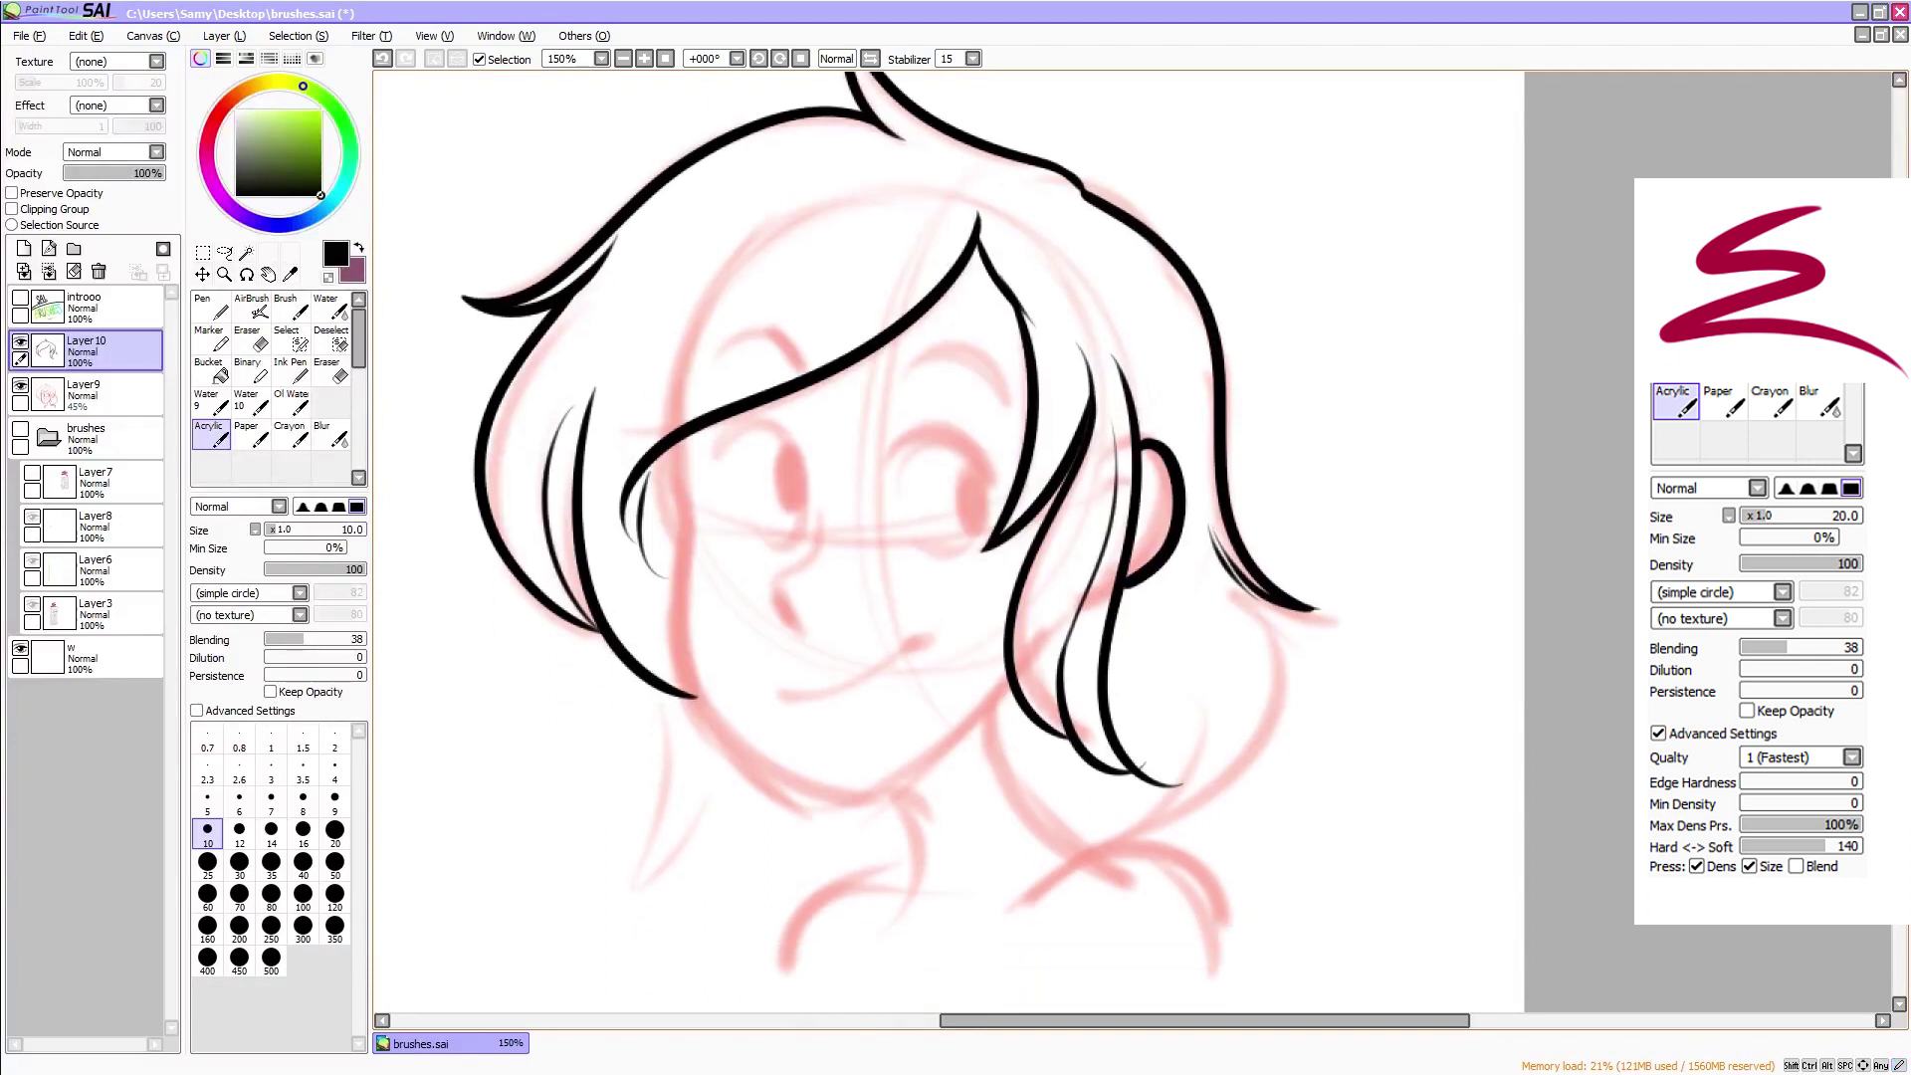
drag(981, 240, 1017, 308)
click(332, 808)
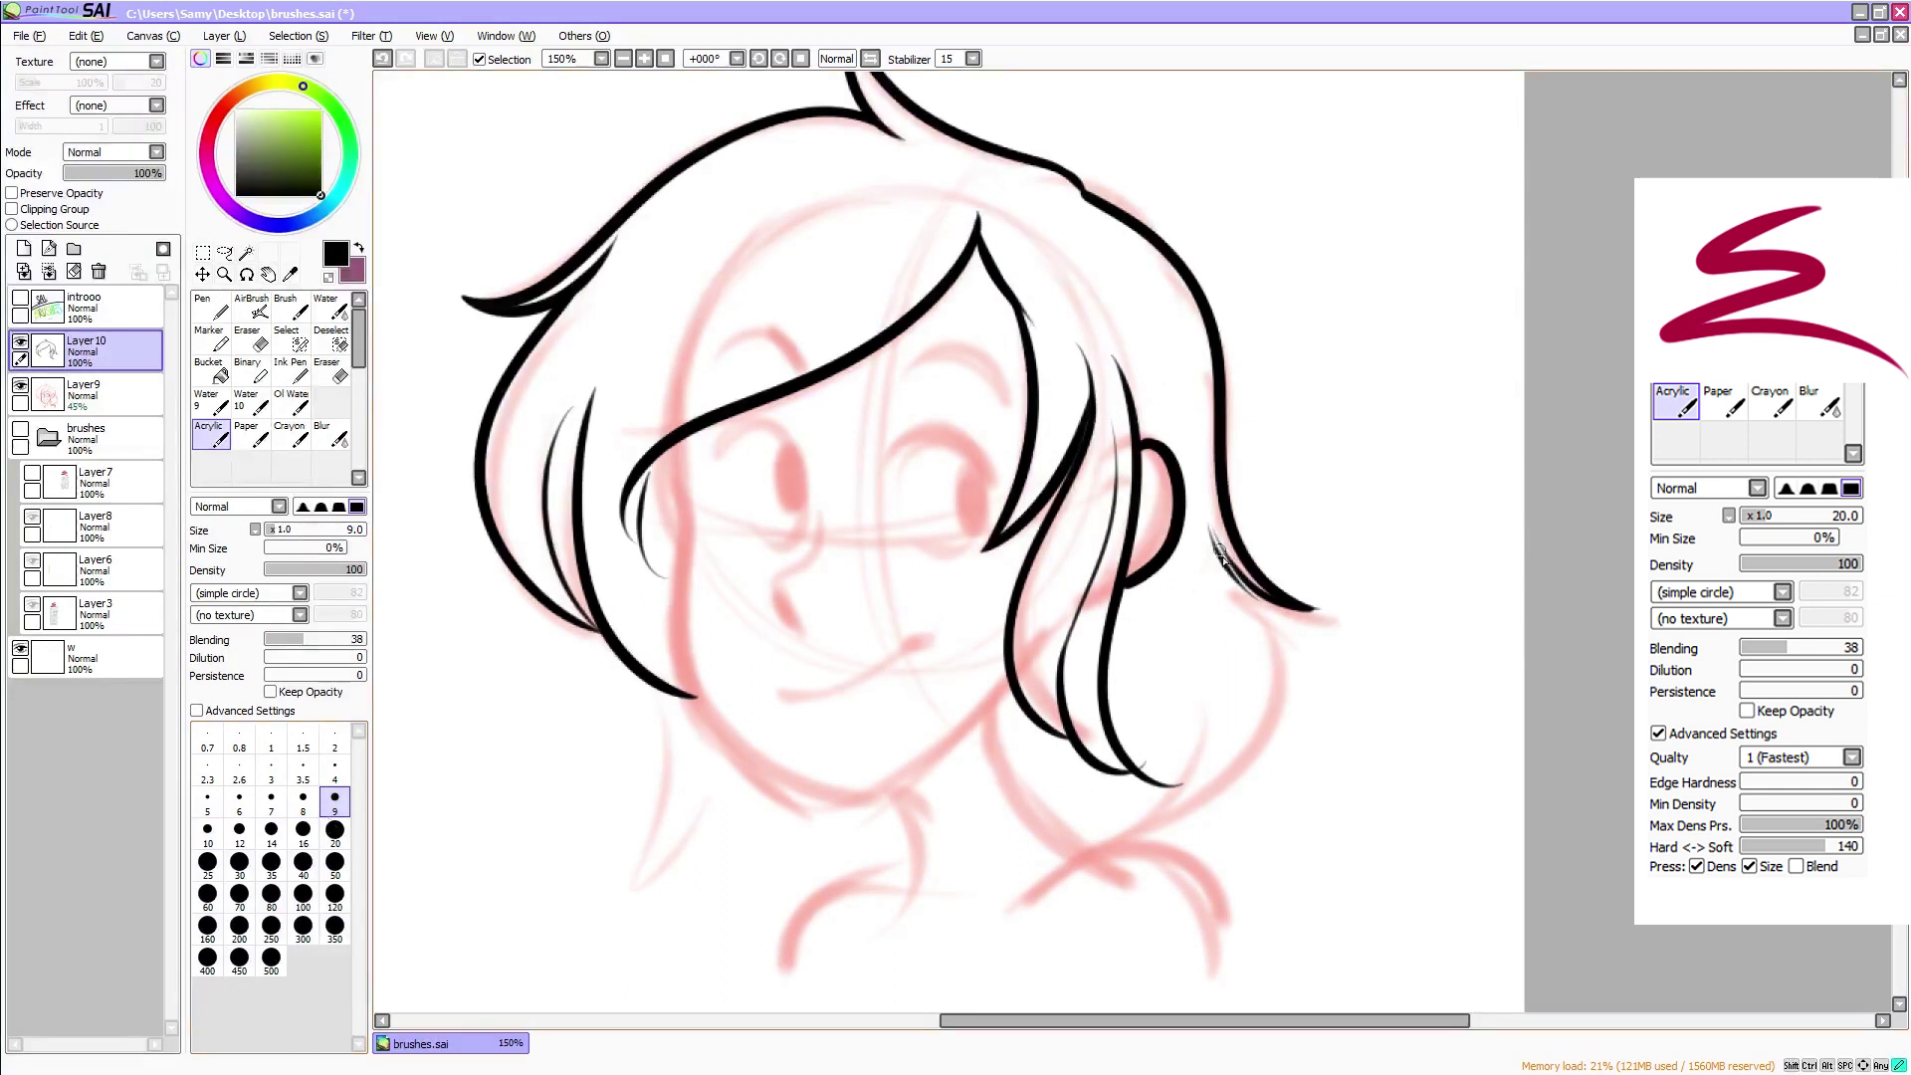
key(ctrl+z)
mouse_move(1219, 551)
mouse_down()
mouse_move(1277, 599)
mouse_move(1135, 847)
mouse_up()
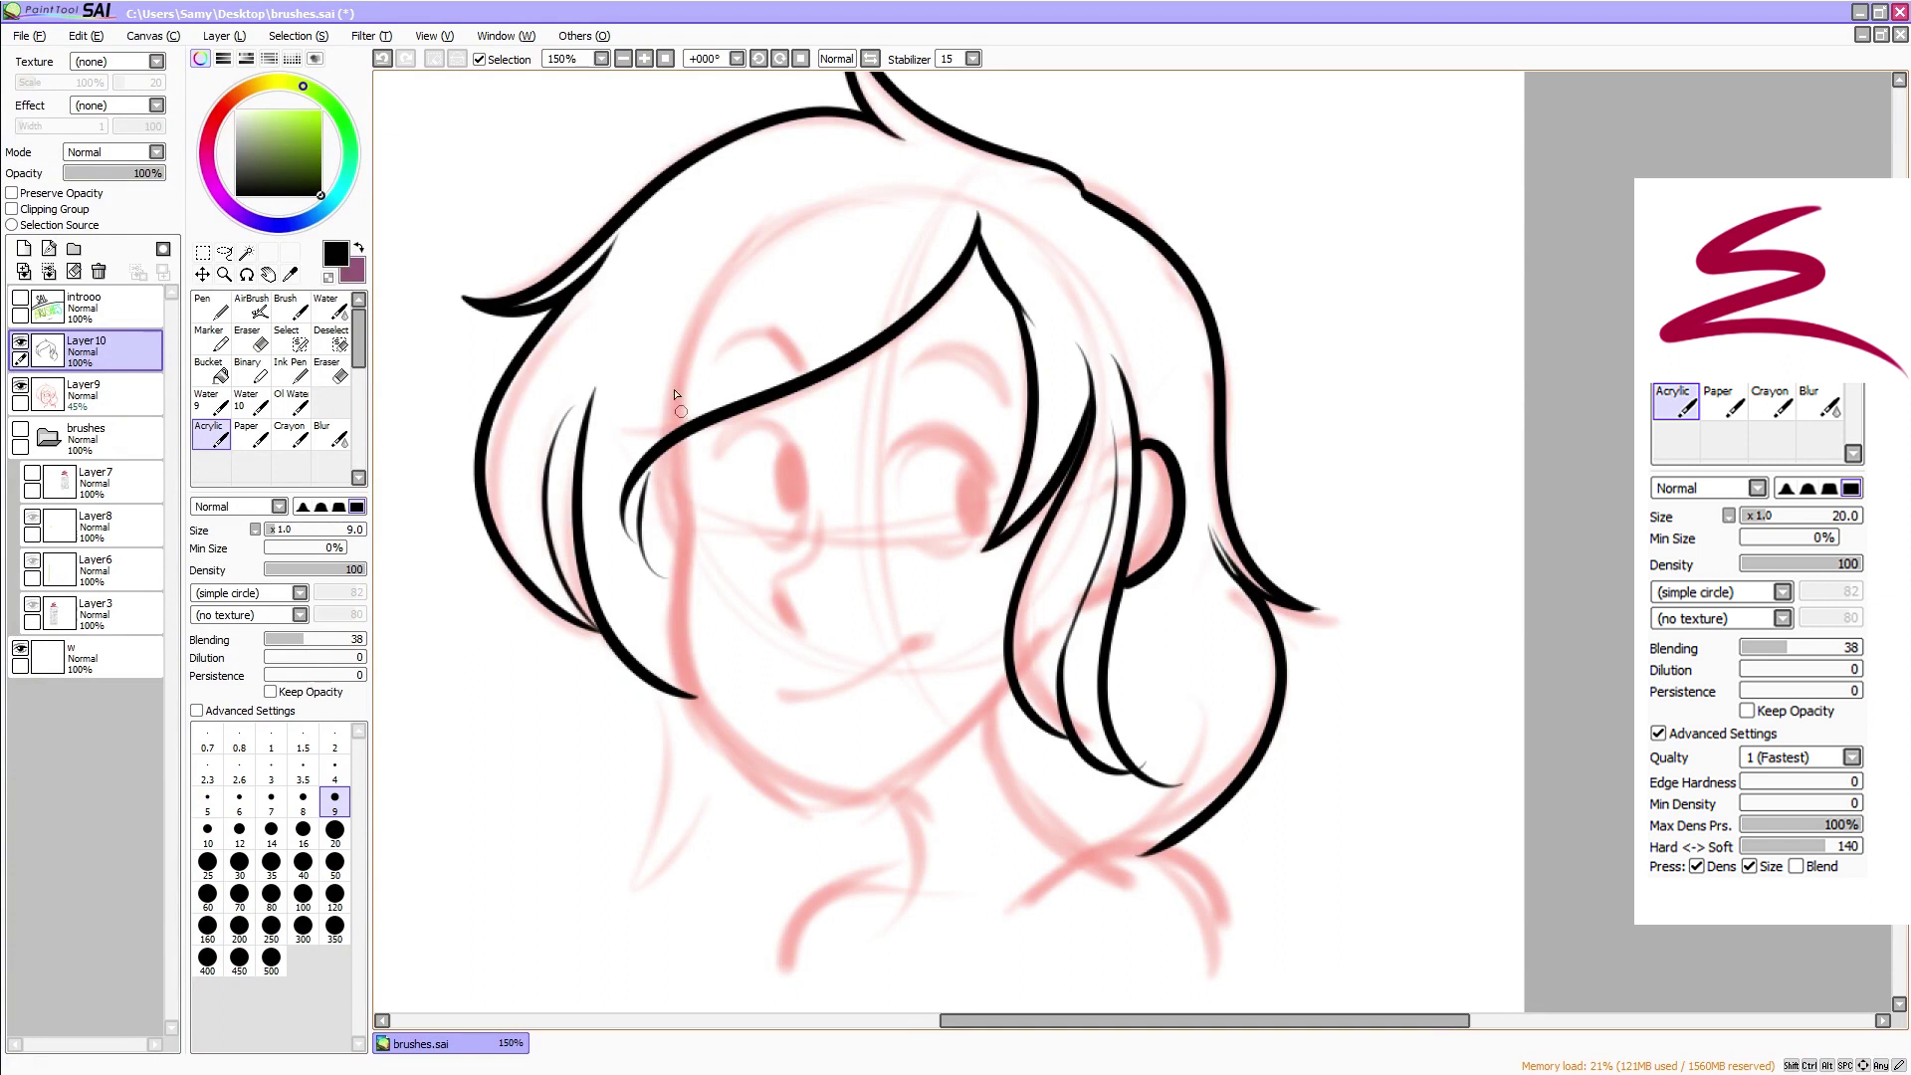
Ink the face outline from the fringe around the chin to the side hair, plus the neck line, at size 10
mouse_move(676, 448)
mouse_down()
mouse_move(685, 677)
mouse_move(787, 782)
mouse_move(851, 801)
mouse_up()
key(ctrl+z)
click(208, 832)
mouse_move(675, 448)
mouse_down()
mouse_move(696, 698)
mouse_move(860, 802)
mouse_move(1012, 681)
mouse_up()
drag(1012, 682, 996, 704)
drag(884, 798, 903, 894)
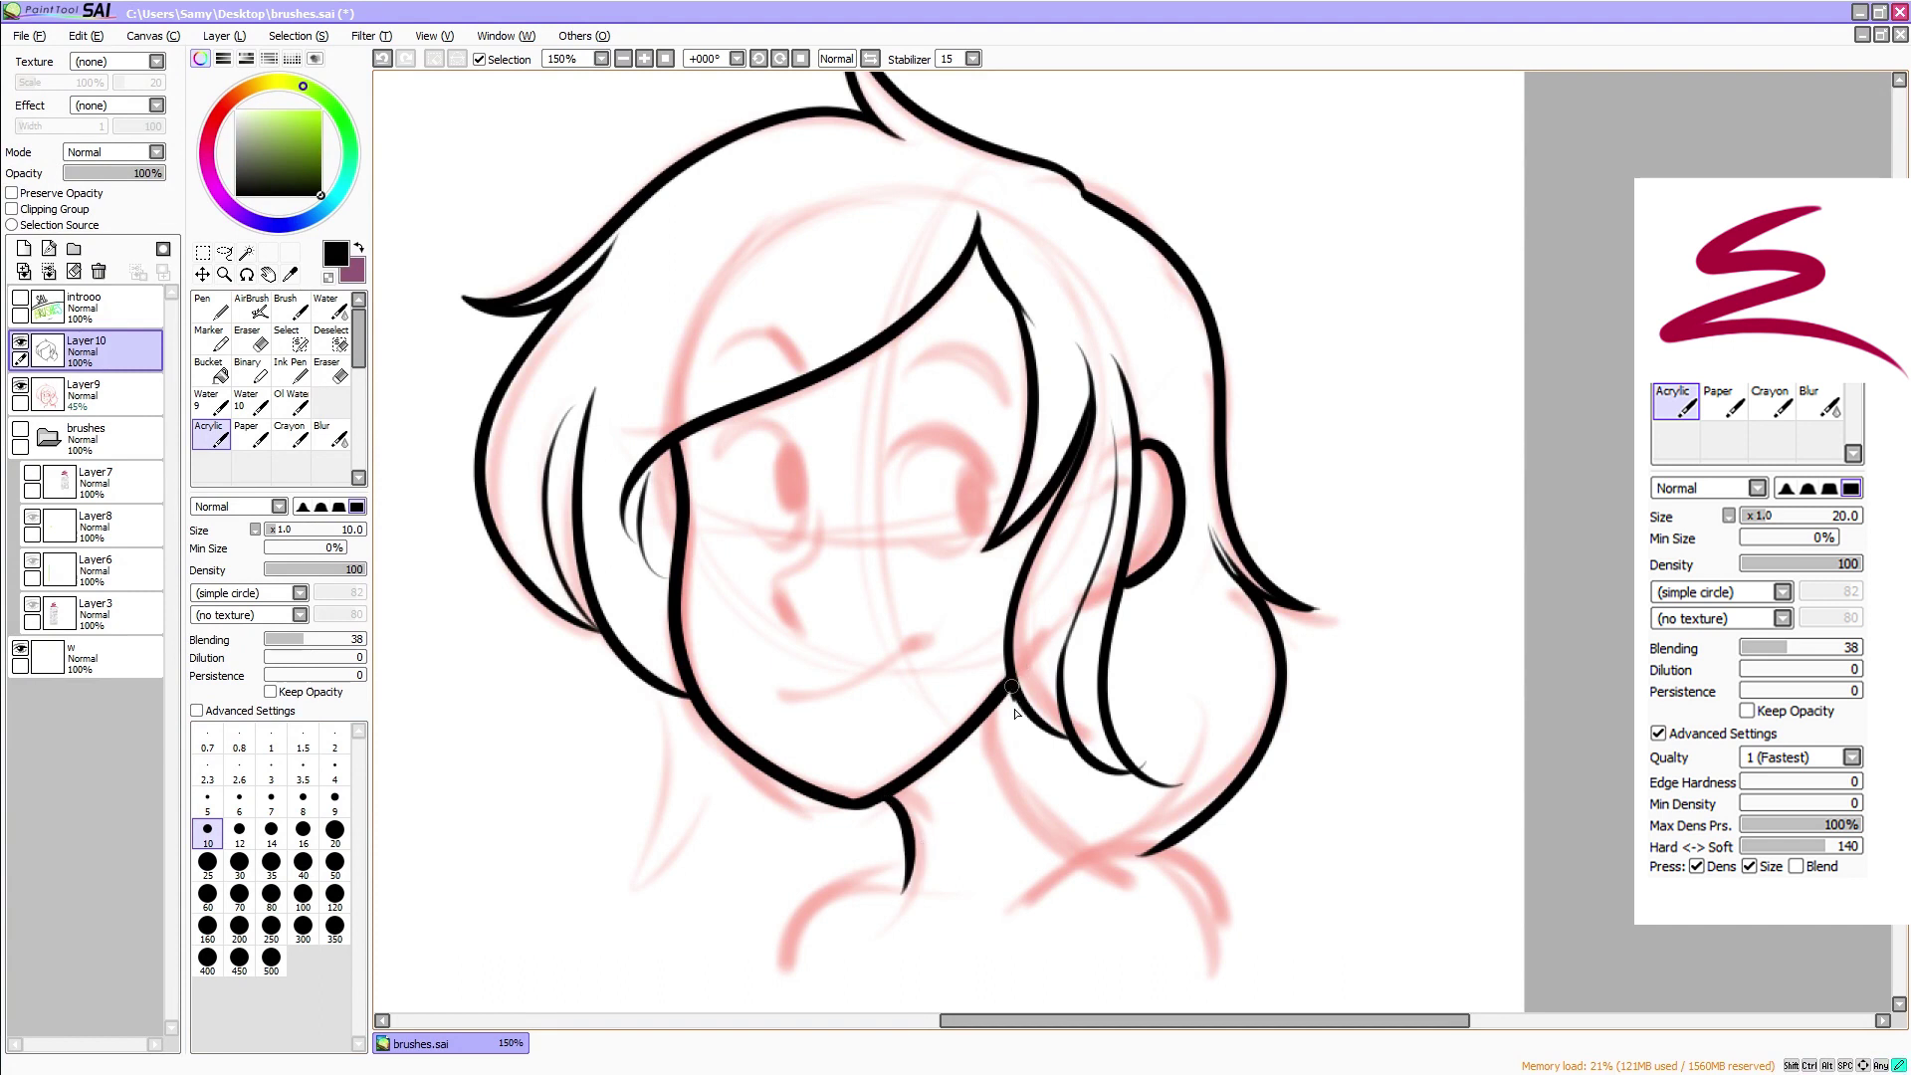
Ink the lower edge of the side hair, both shoulders, and the shirt's neckline with thin fold lines
mouse_move(1011, 687)
mouse_down()
mouse_move(1094, 844)
mouse_move(1164, 839)
mouse_up()
mouse_move(908, 866)
mouse_down()
mouse_move(743, 994)
mouse_move(907, 901)
mouse_up()
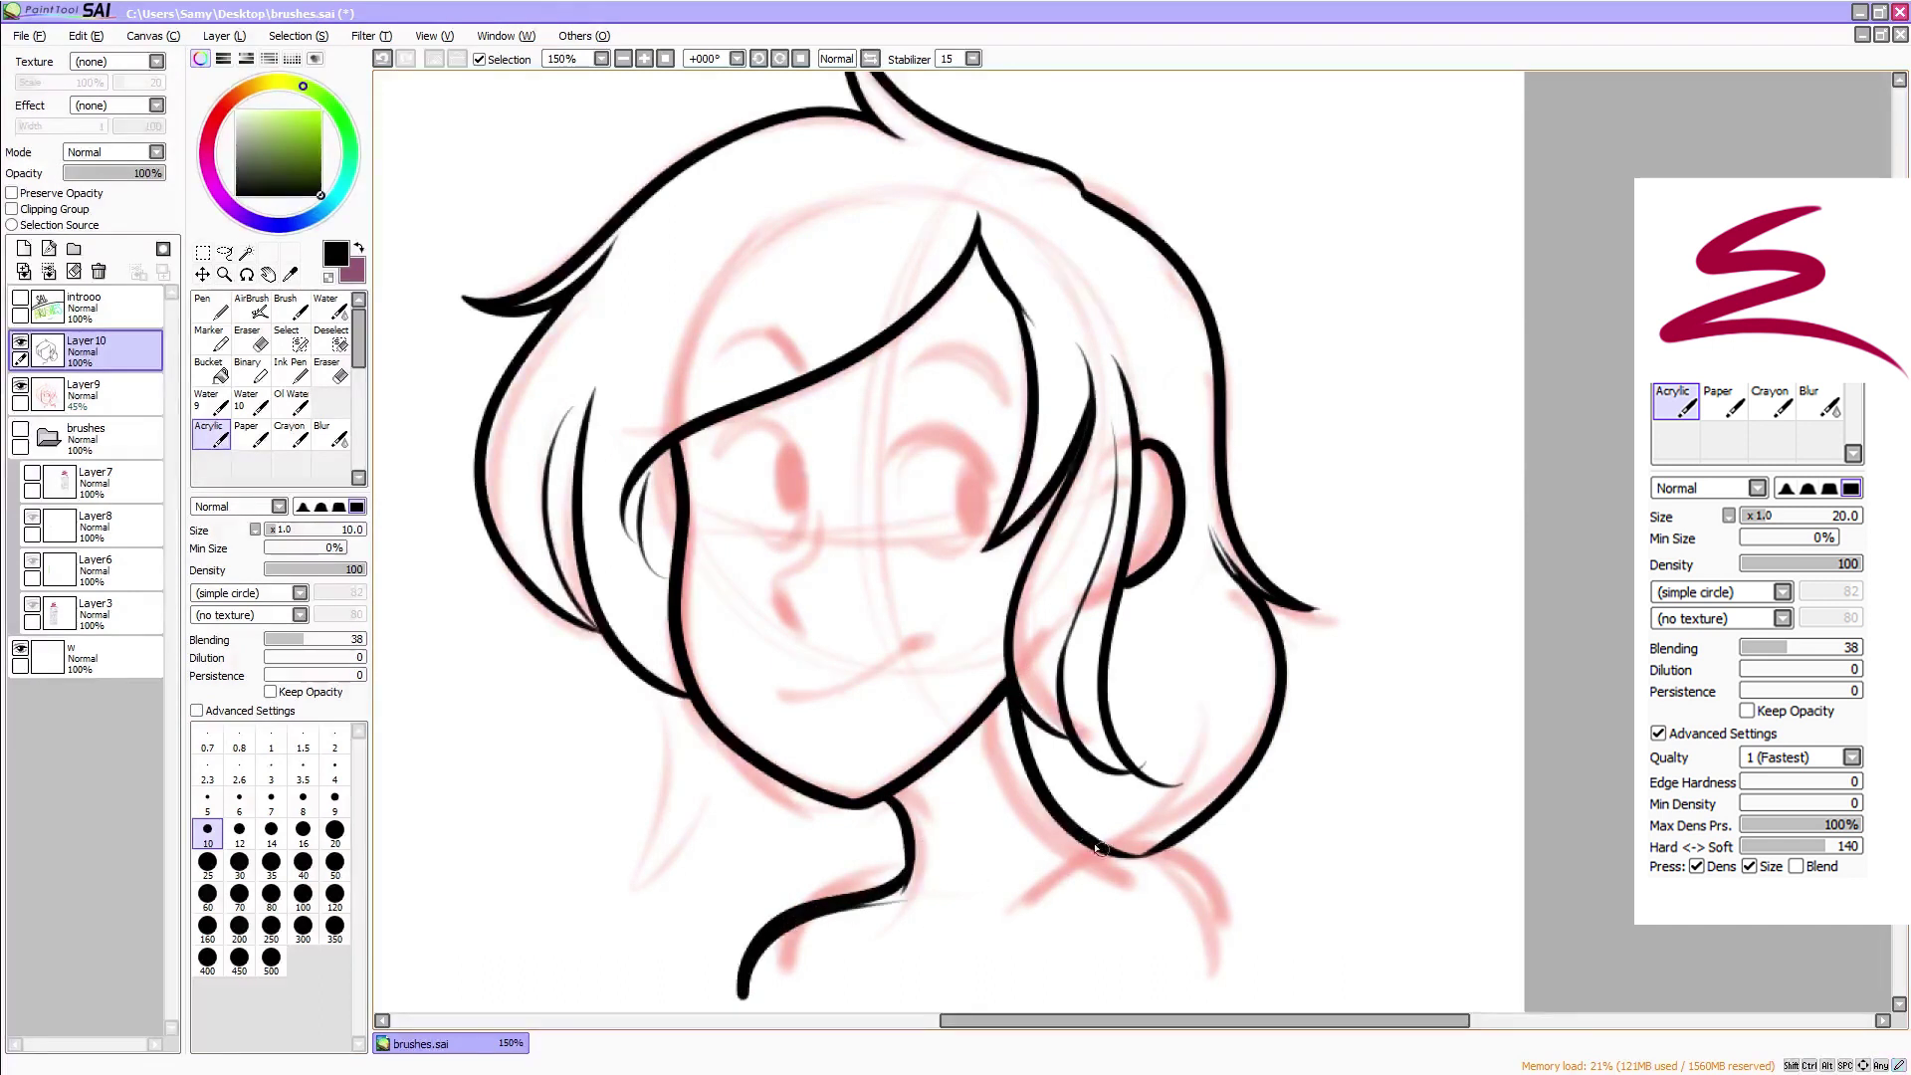
mouse_move(1083, 842)
mouse_down()
mouse_move(1242, 944)
mouse_move(1240, 974)
mouse_up()
mouse_move(1240, 974)
mouse_down()
mouse_move(1056, 901)
mouse_move(898, 923)
mouse_move(904, 881)
mouse_move(1069, 874)
mouse_move(1034, 971)
mouse_up()
drag(842, 961, 795, 1010)
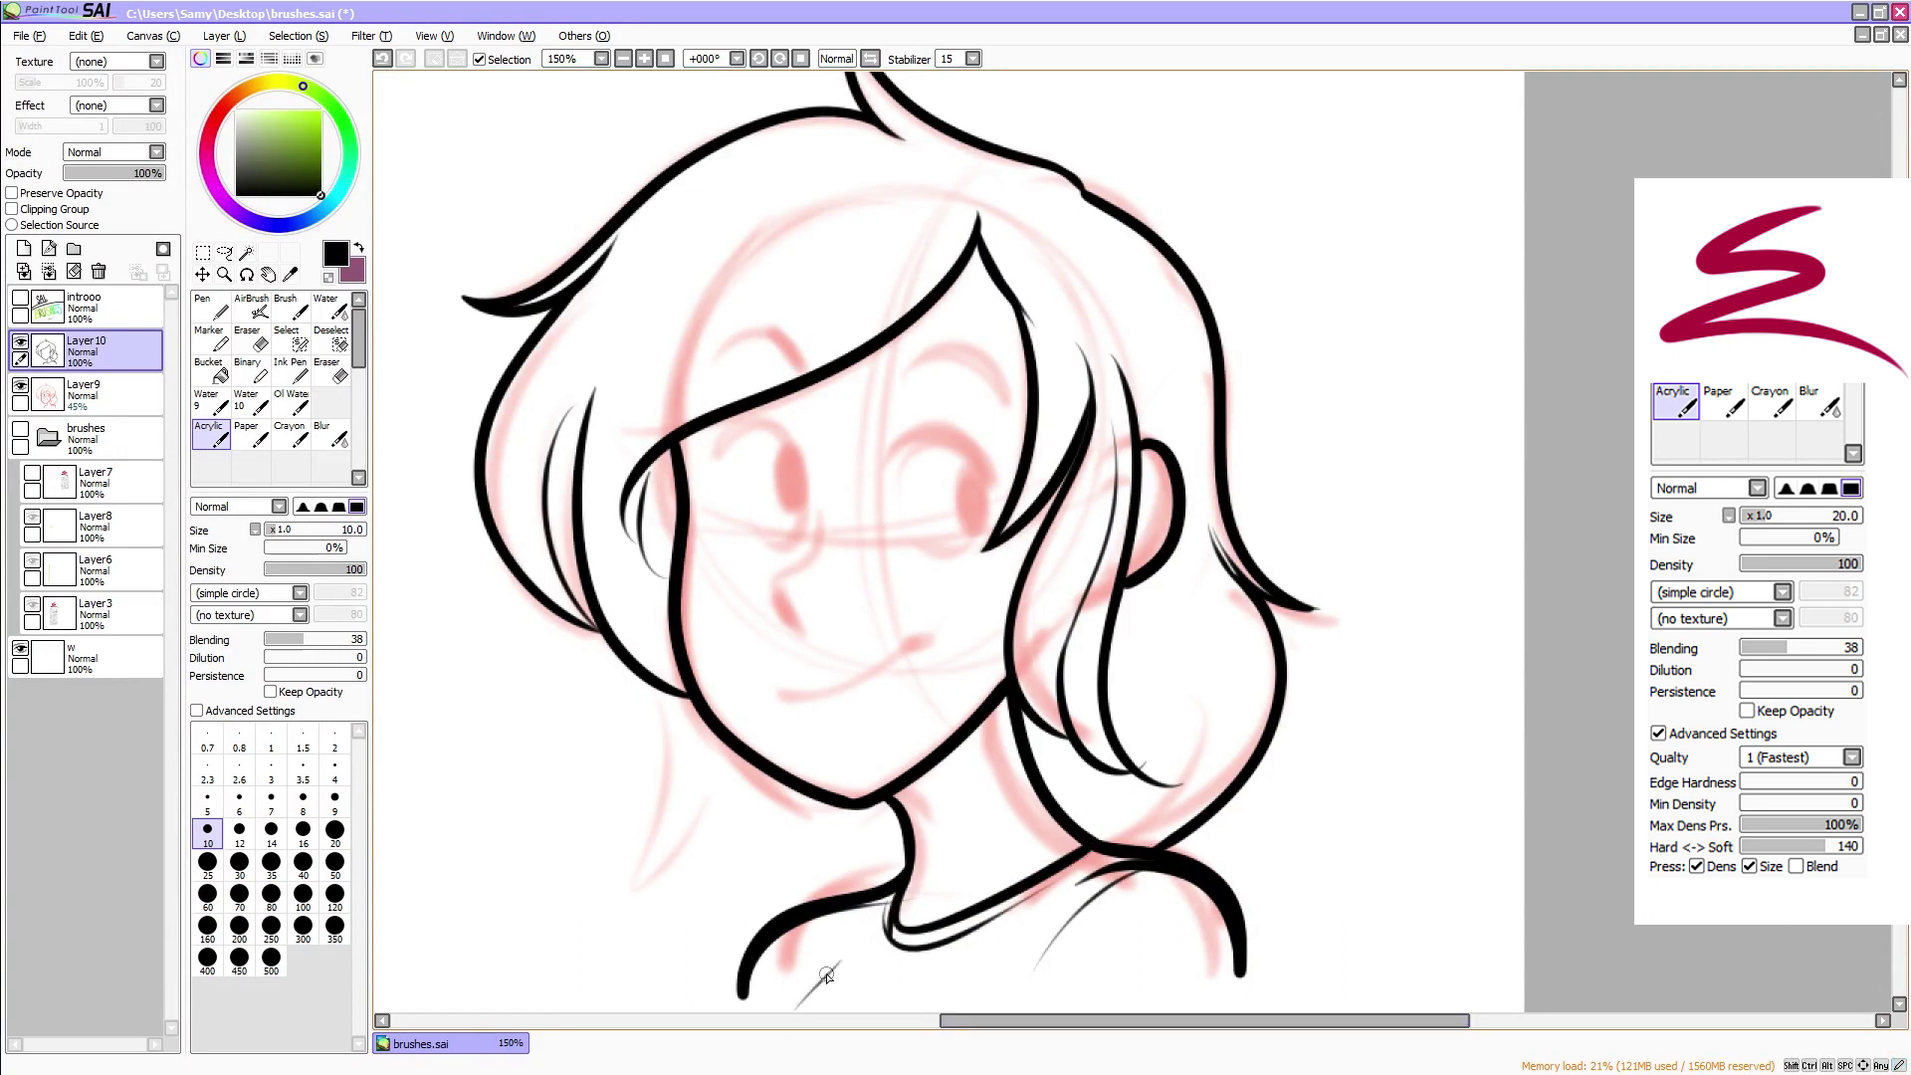
Ink the loose hair locks hanging below the jaw on the portrait's left side, and add thin strand lines in the hair
mouse_move(669, 693)
mouse_down()
mouse_move(666, 771)
mouse_move(595, 875)
mouse_up()
mouse_move(595, 875)
mouse_down()
mouse_move(713, 781)
mouse_move(705, 1009)
mouse_move(743, 863)
mouse_up()
mouse_move(782, 844)
mouse_down()
mouse_move(766, 847)
mouse_move(764, 987)
mouse_up()
mouse_move(1125, 848)
mouse_down()
mouse_move(1199, 814)
mouse_move(1223, 625)
mouse_up()
drag(715, 755, 710, 791)
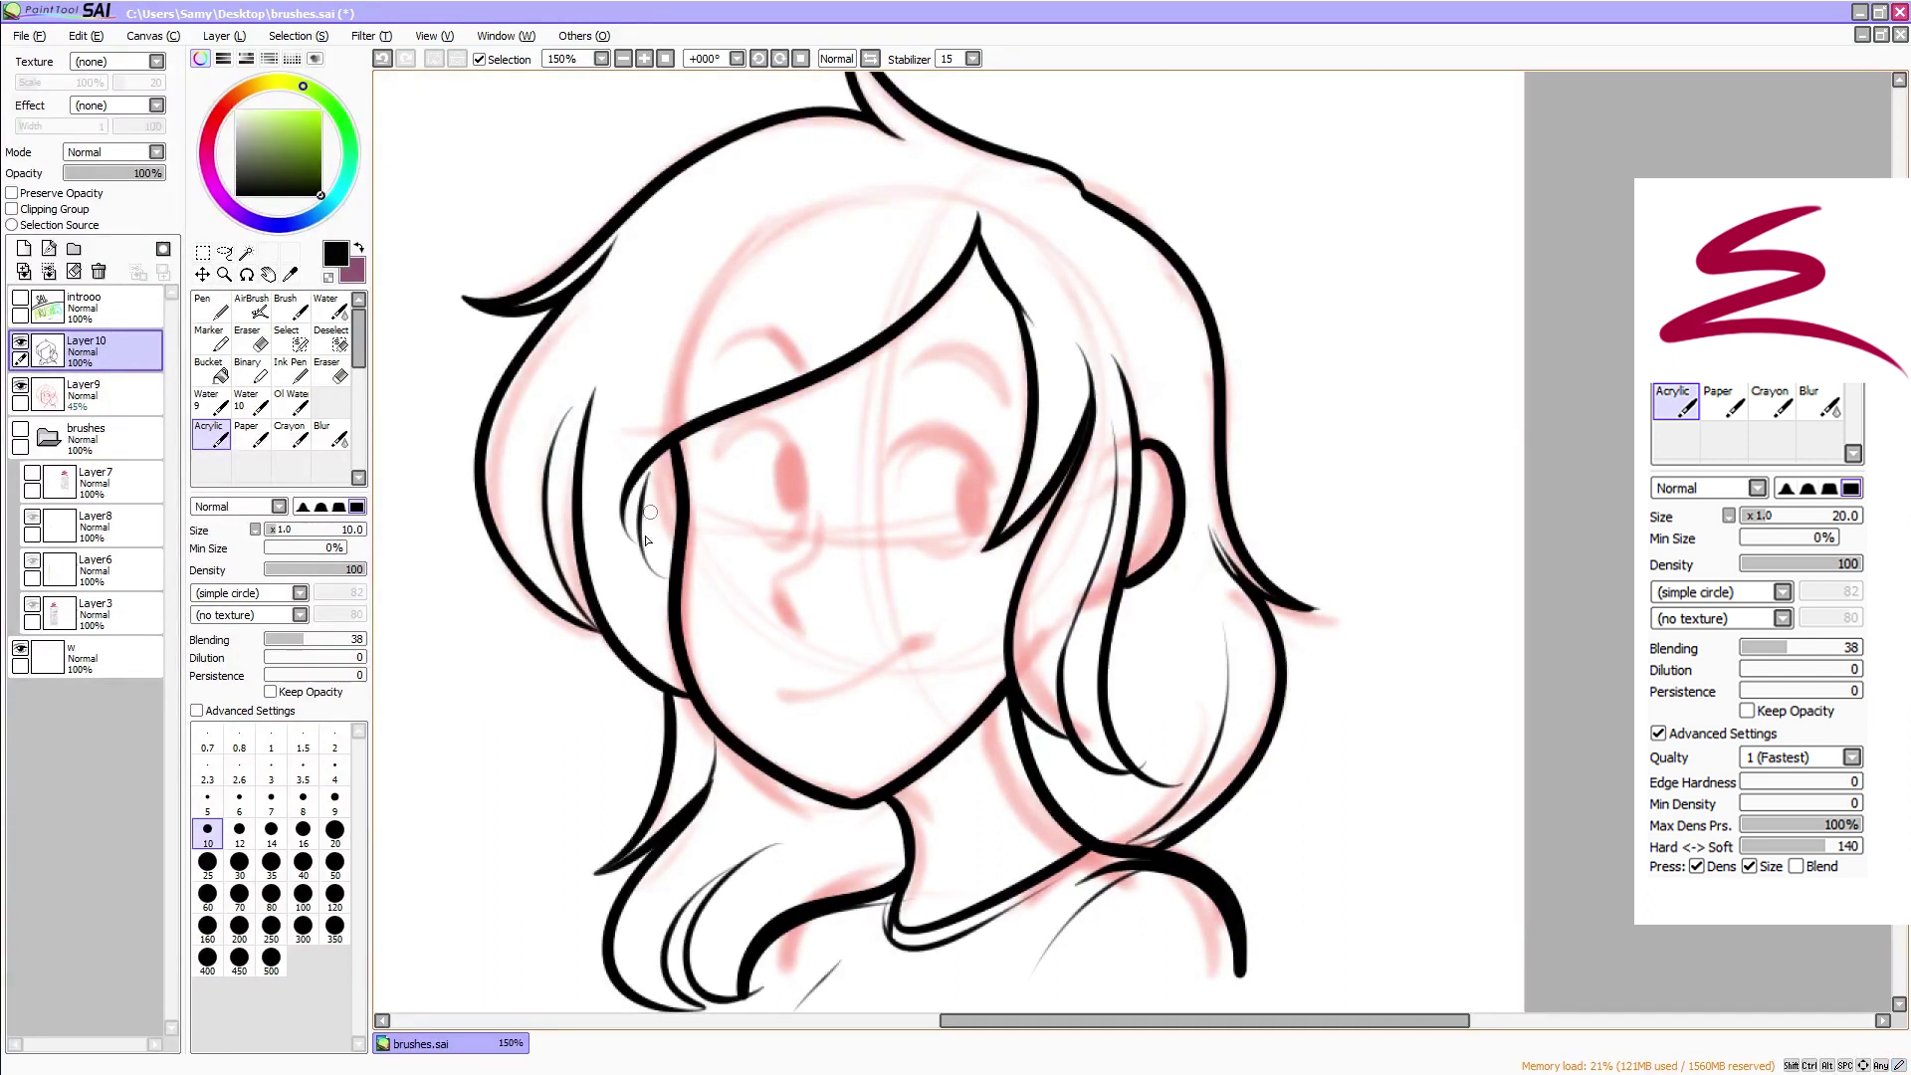
drag(613, 510, 659, 621)
scroll(948, 543, up, 3)
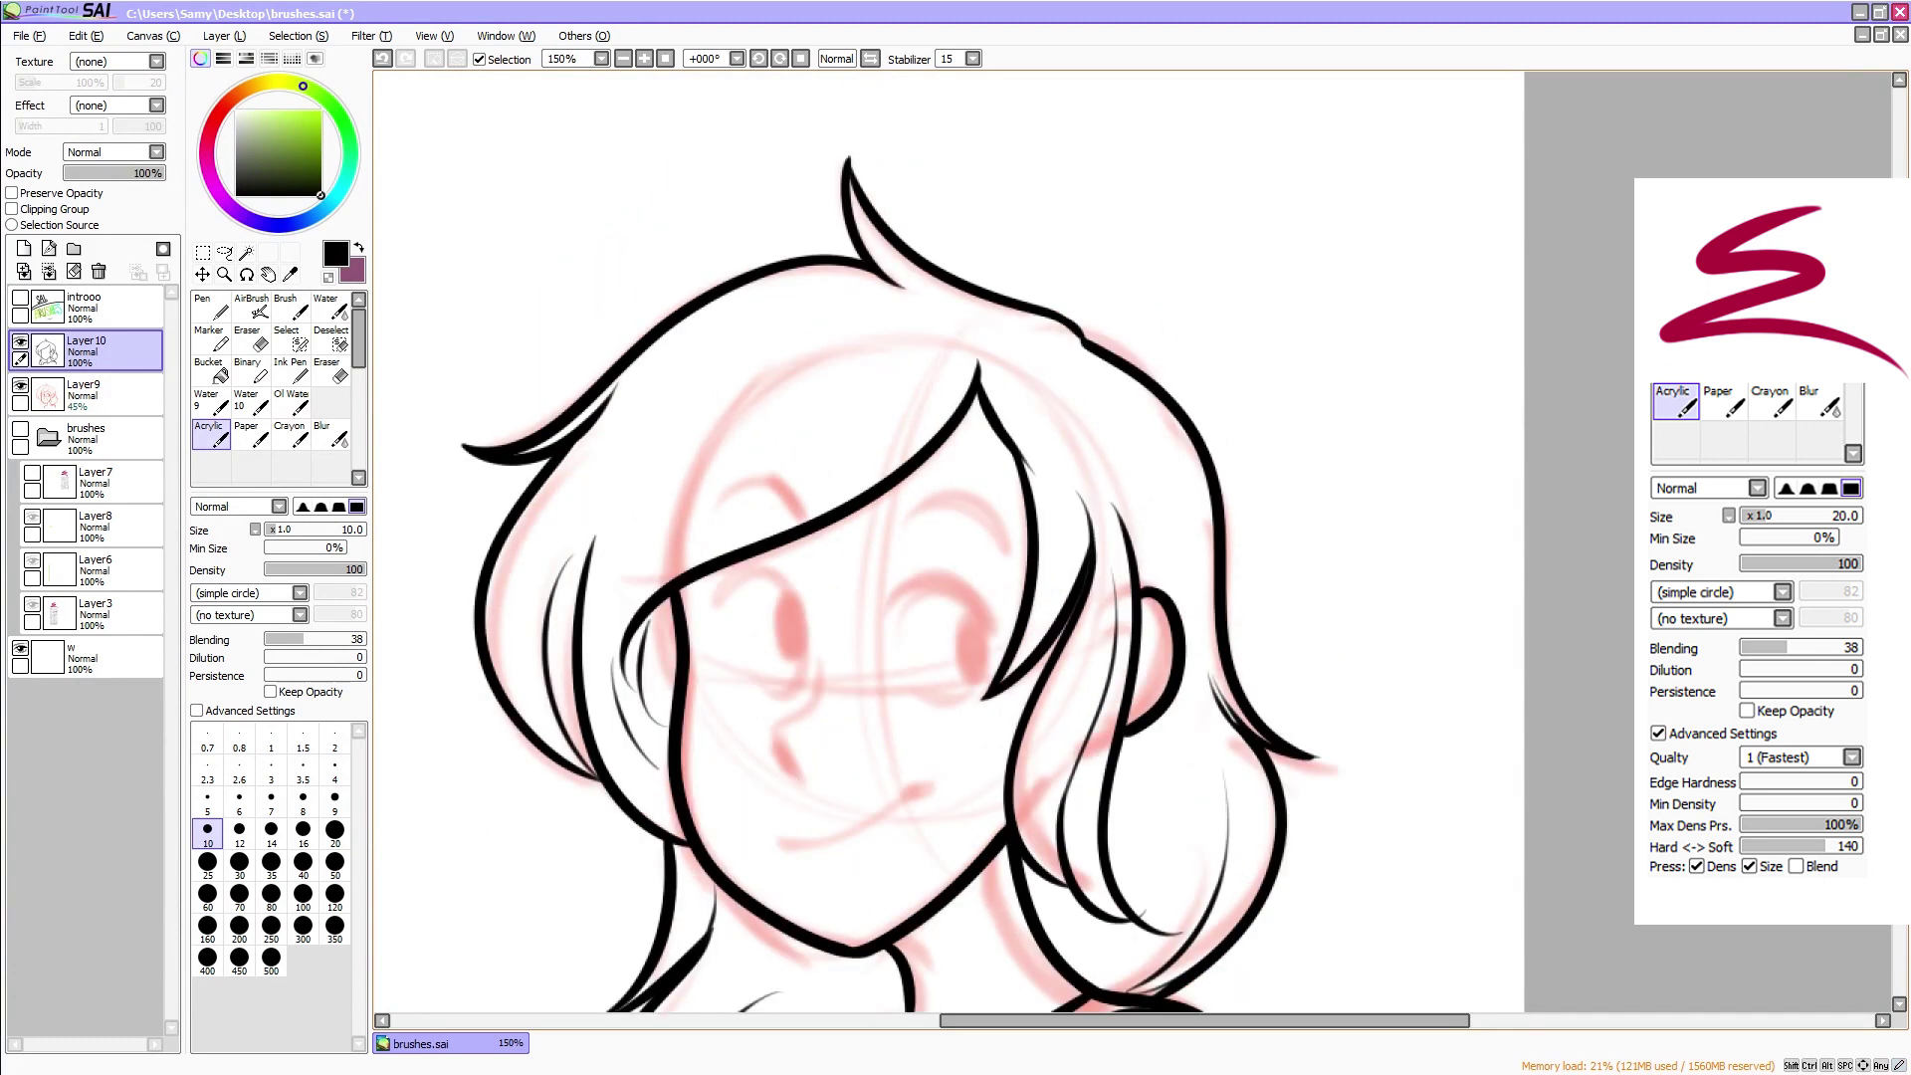
Ink the eyebrow on the portrait's right side, the nose with its nostril, and the smiling mouth over the sketch
mouse_move(1006, 550)
mouse_down()
mouse_move(883, 537)
mouse_move(1018, 532)
mouse_up()
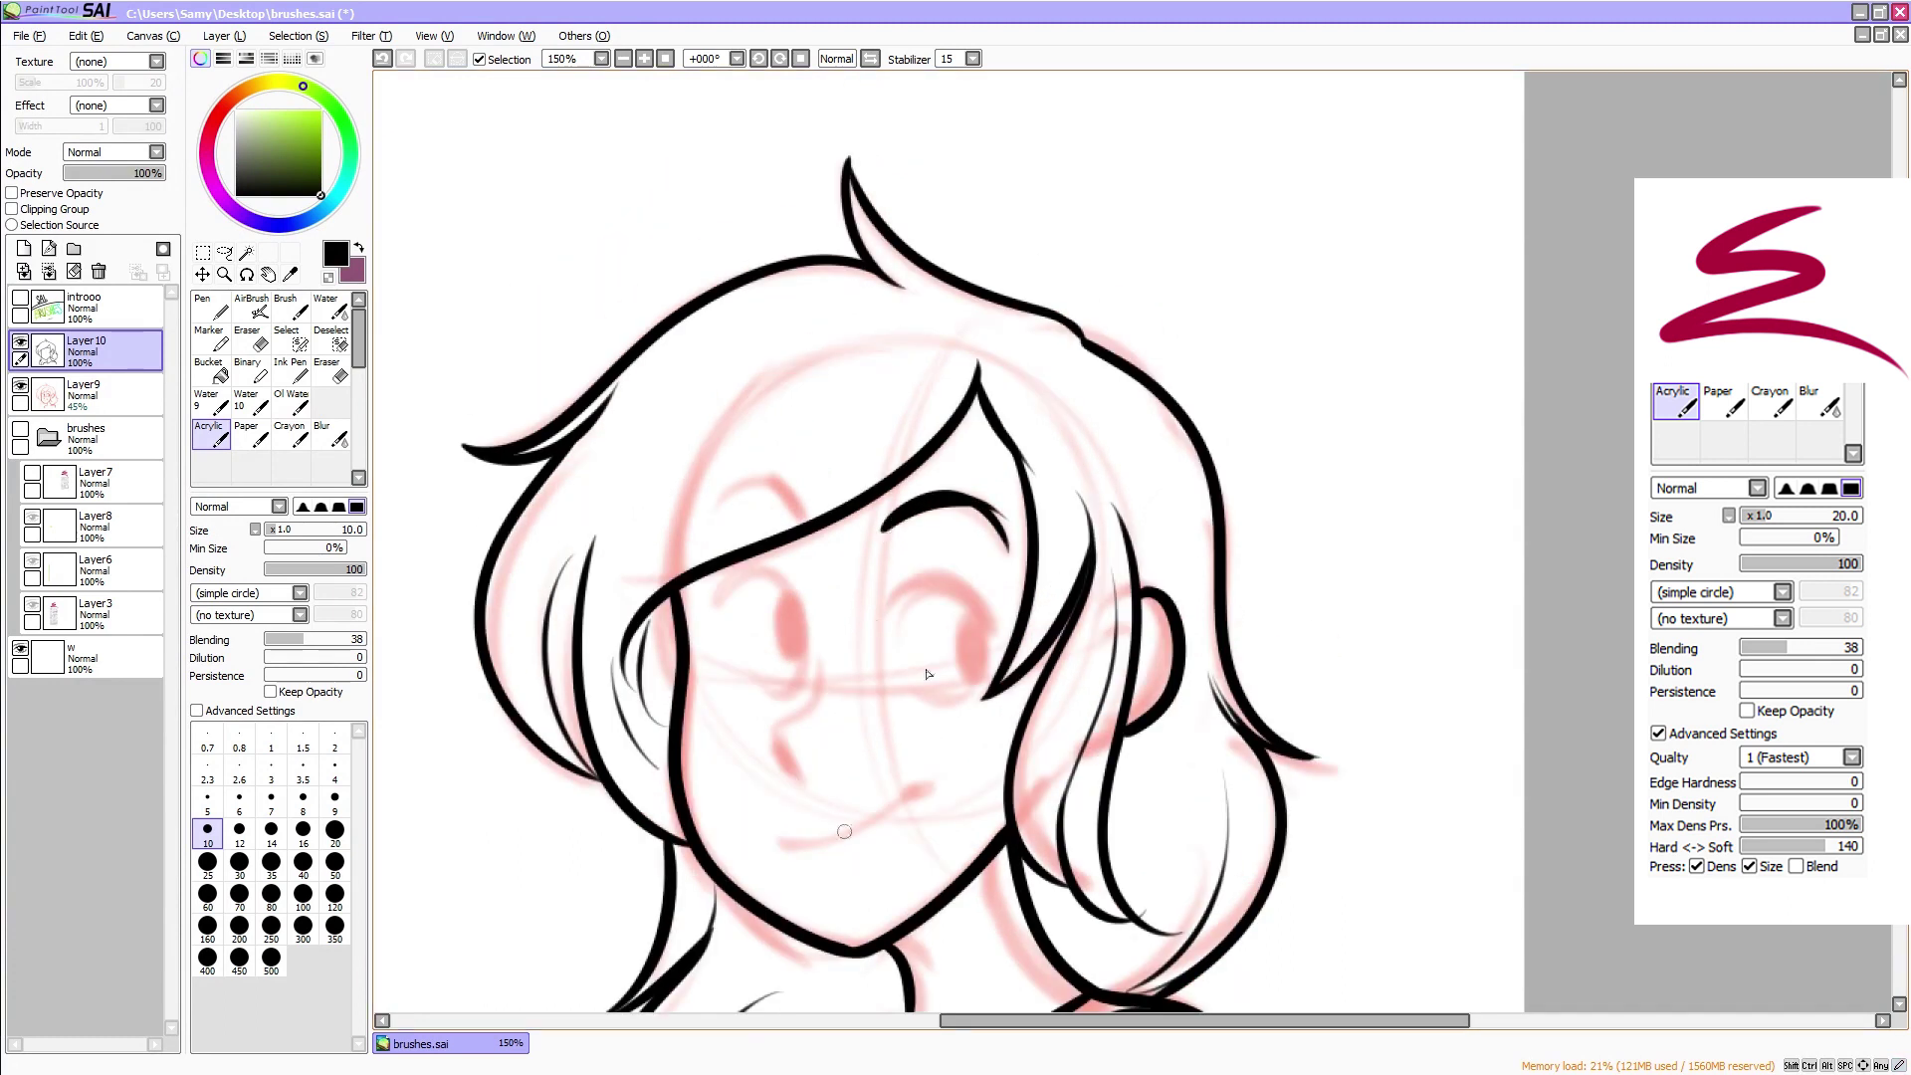
mouse_move(816, 604)
mouse_down()
mouse_move(768, 739)
mouse_move(786, 779)
mouse_up()
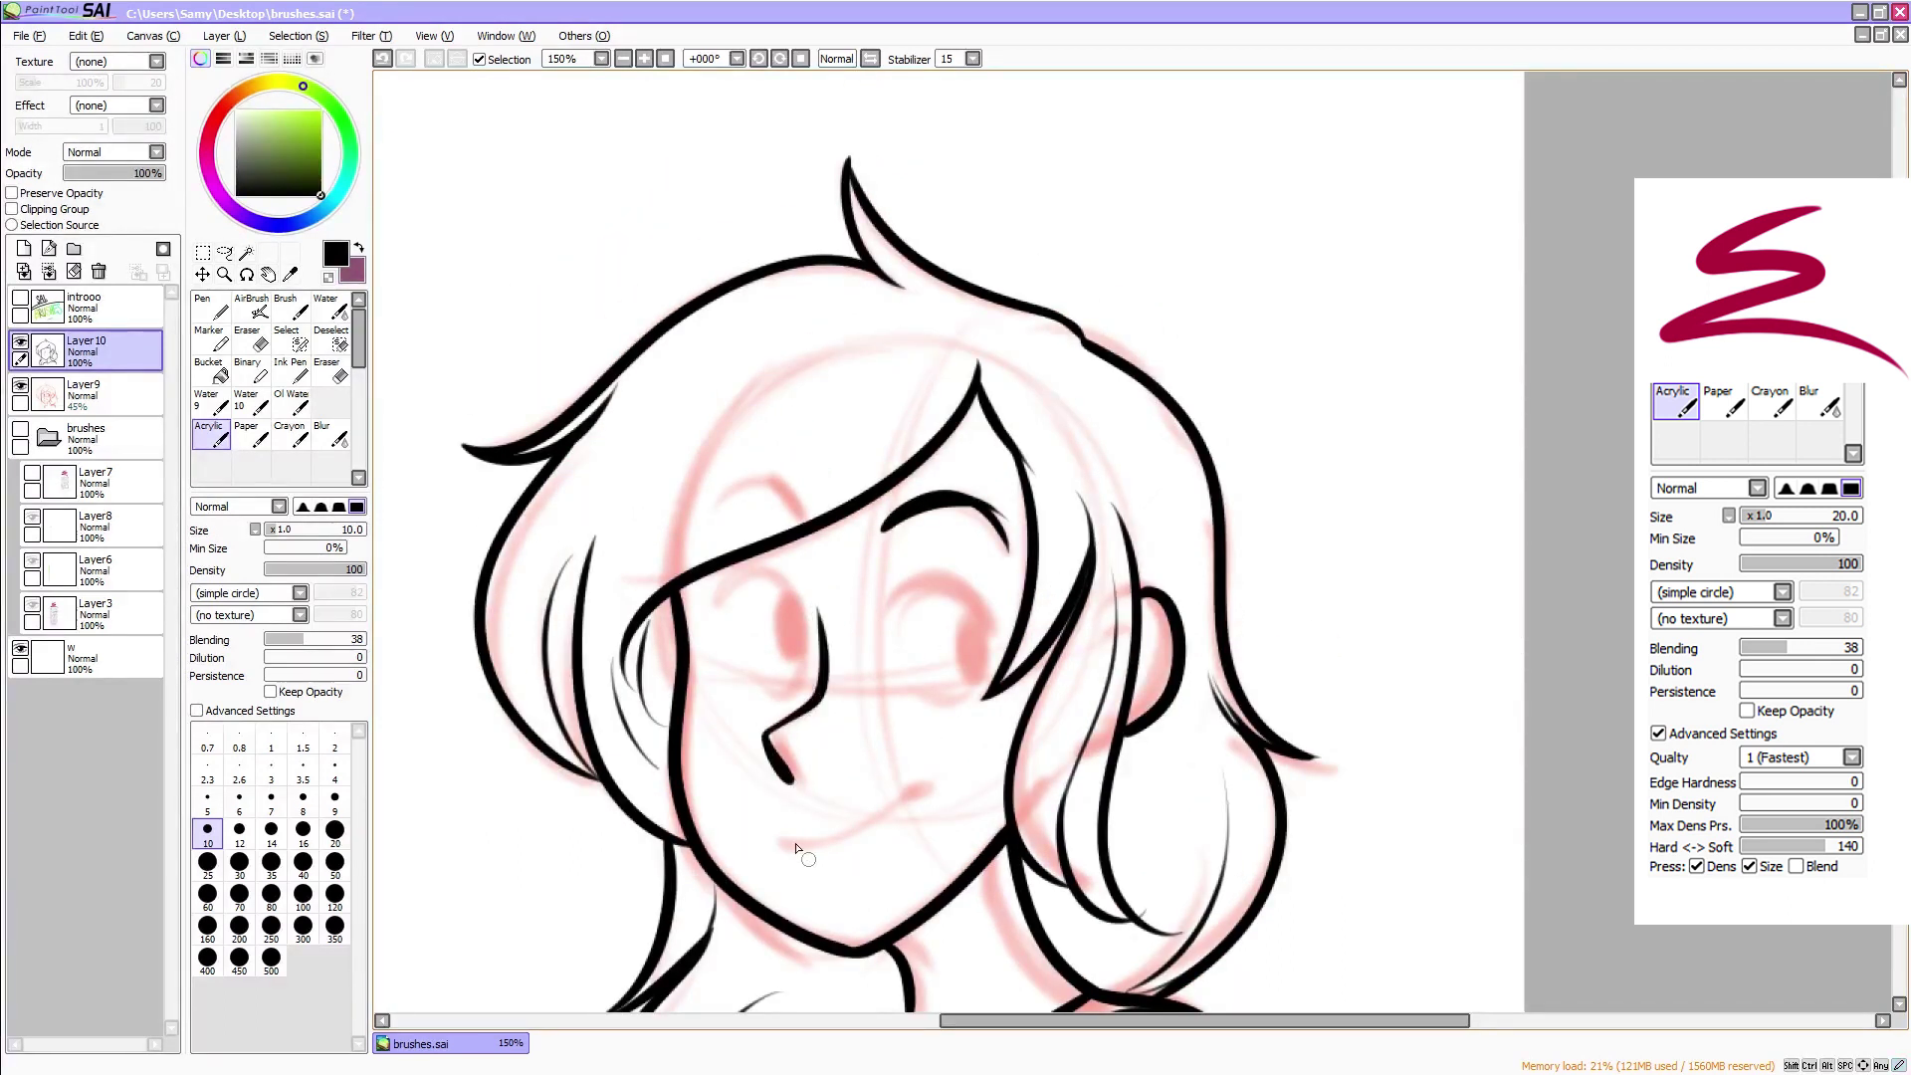
drag(782, 844, 936, 774)
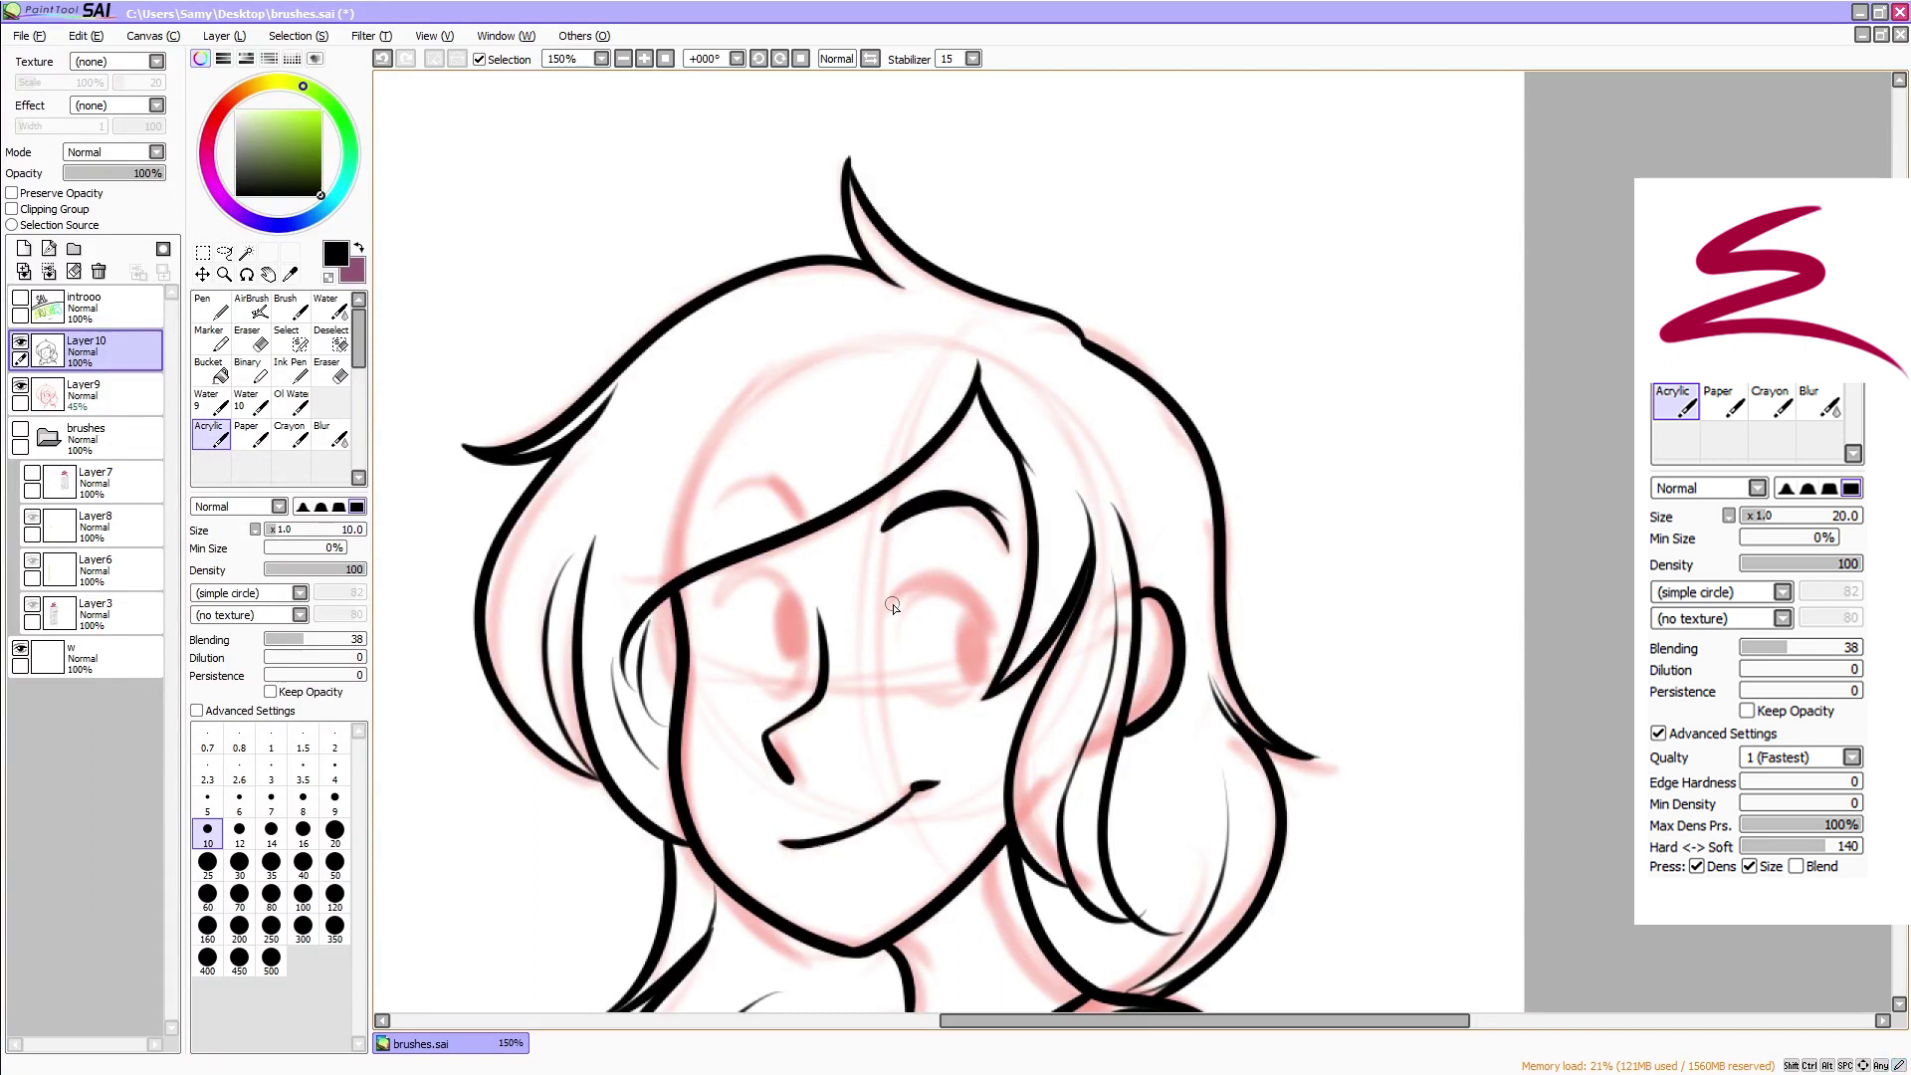
Ink the eye on the portrait's right side, with its upper lid, lower curve, oval pupil outline and thin lid crease
mouse_move(884, 619)
mouse_down()
mouse_move(1003, 625)
mouse_move(981, 592)
mouse_move(1004, 629)
mouse_move(932, 713)
mouse_move(957, 708)
mouse_up()
key(ctrl+z)
key(ctrl+z)
mouse_move(987, 603)
mouse_down()
mouse_move(913, 707)
mouse_move(885, 689)
mouse_move(958, 708)
mouse_up()
key(ctrl+z)
drag(891, 603, 886, 657)
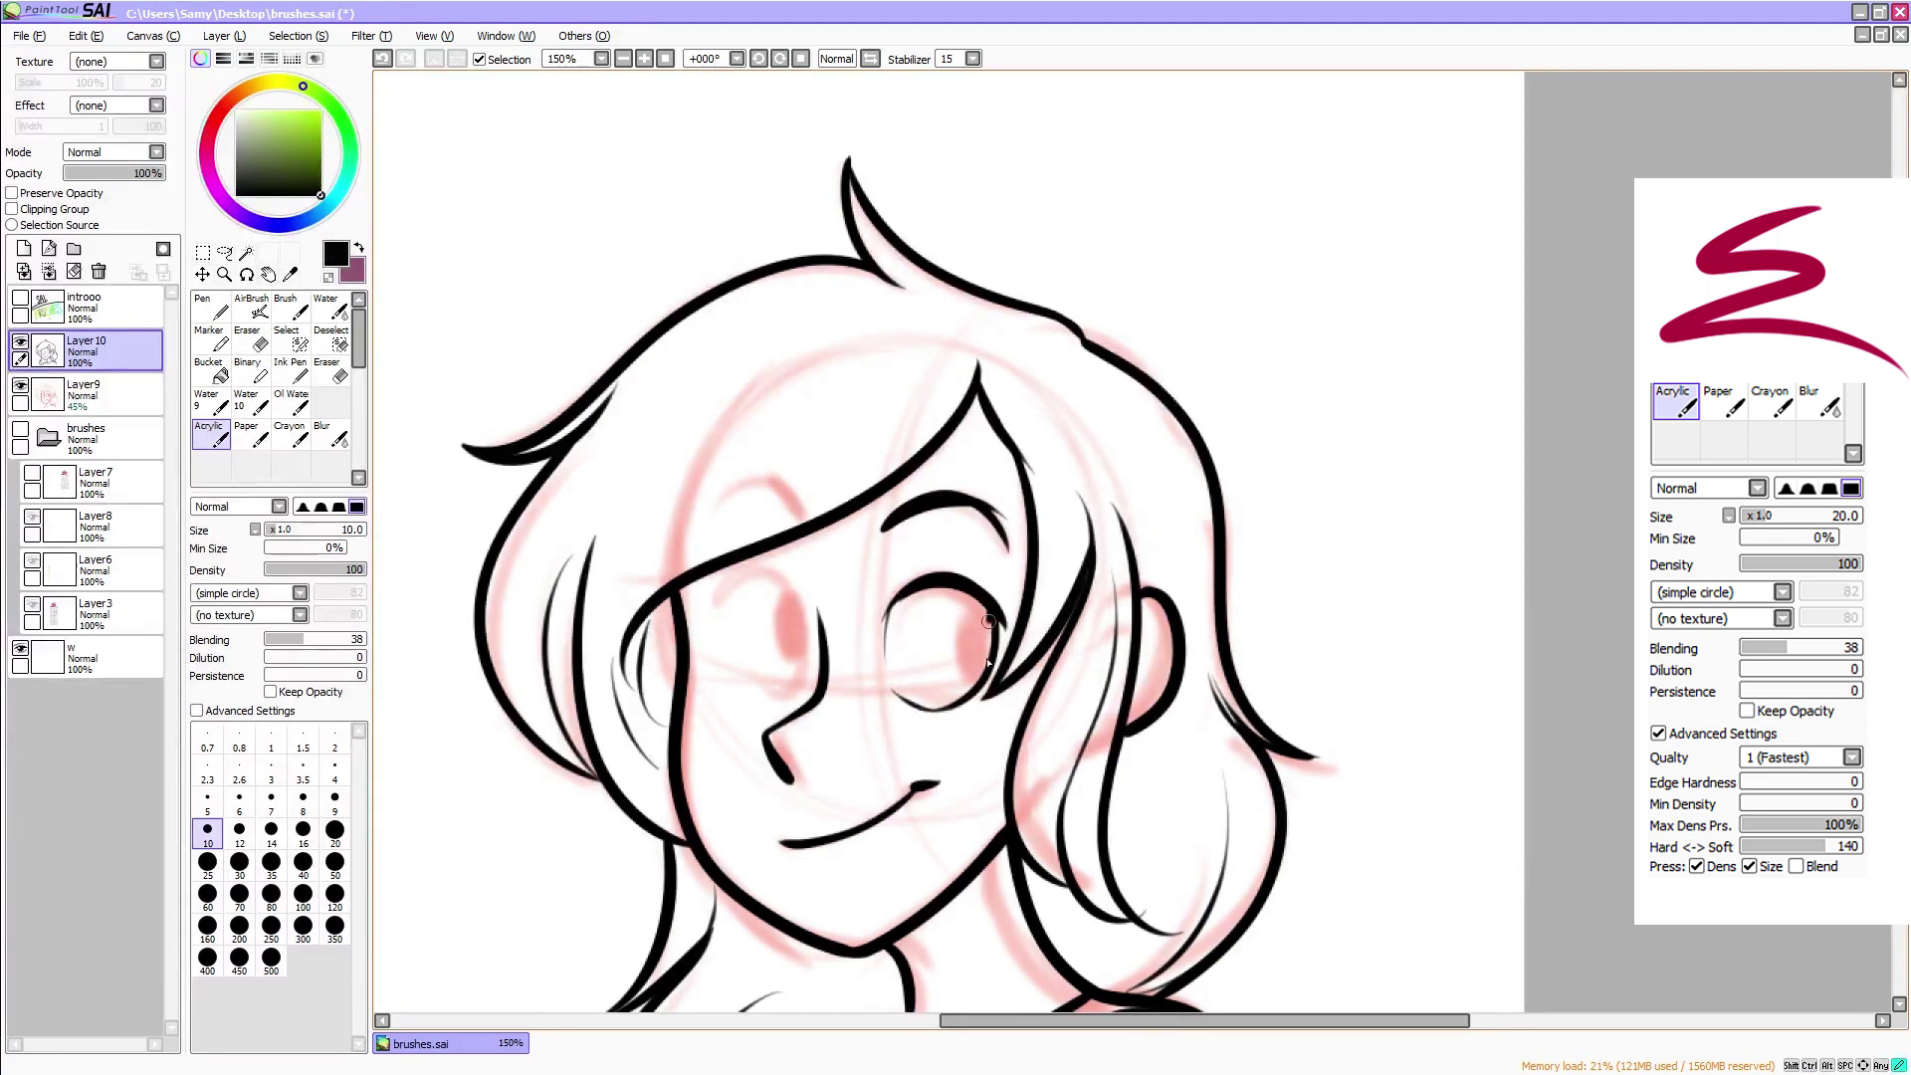
drag(988, 621, 990, 642)
key(ctrl+z)
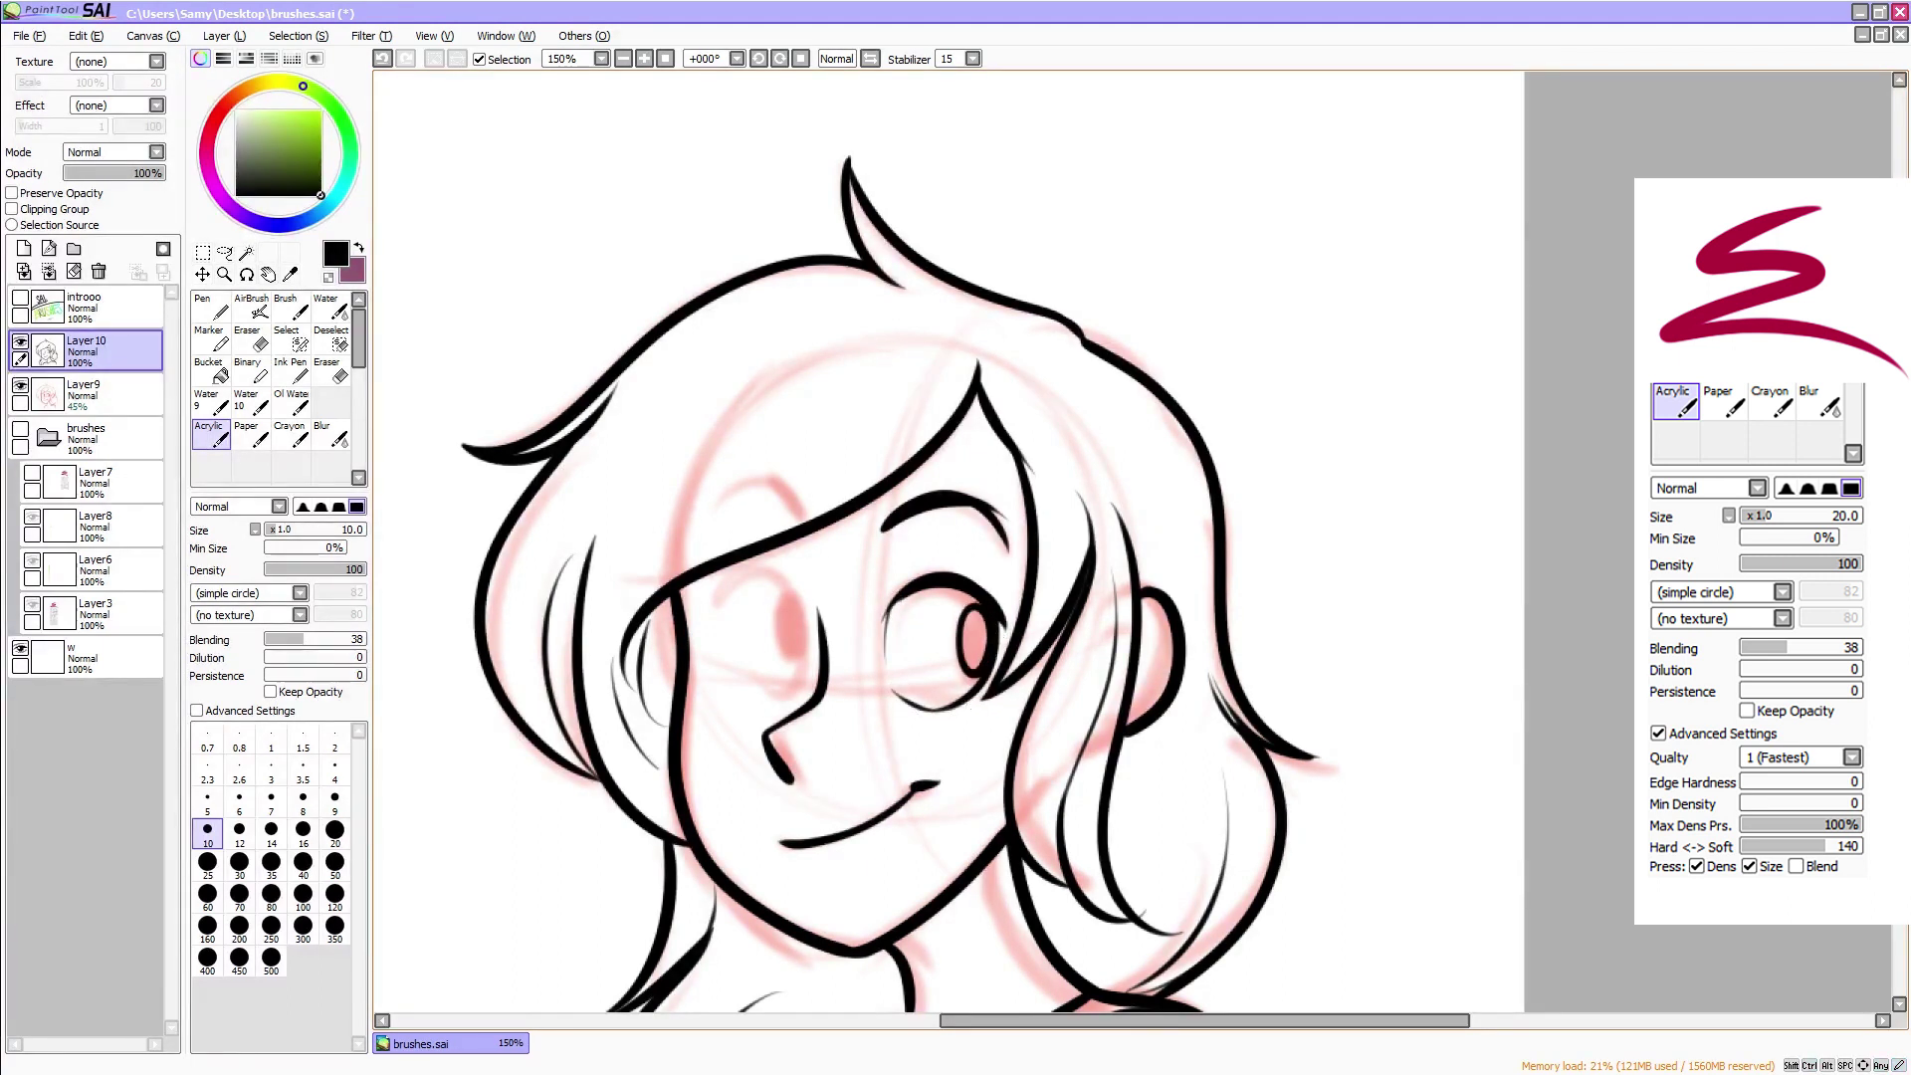
scroll(948, 543, down, 2)
drag(930, 469, 978, 484)
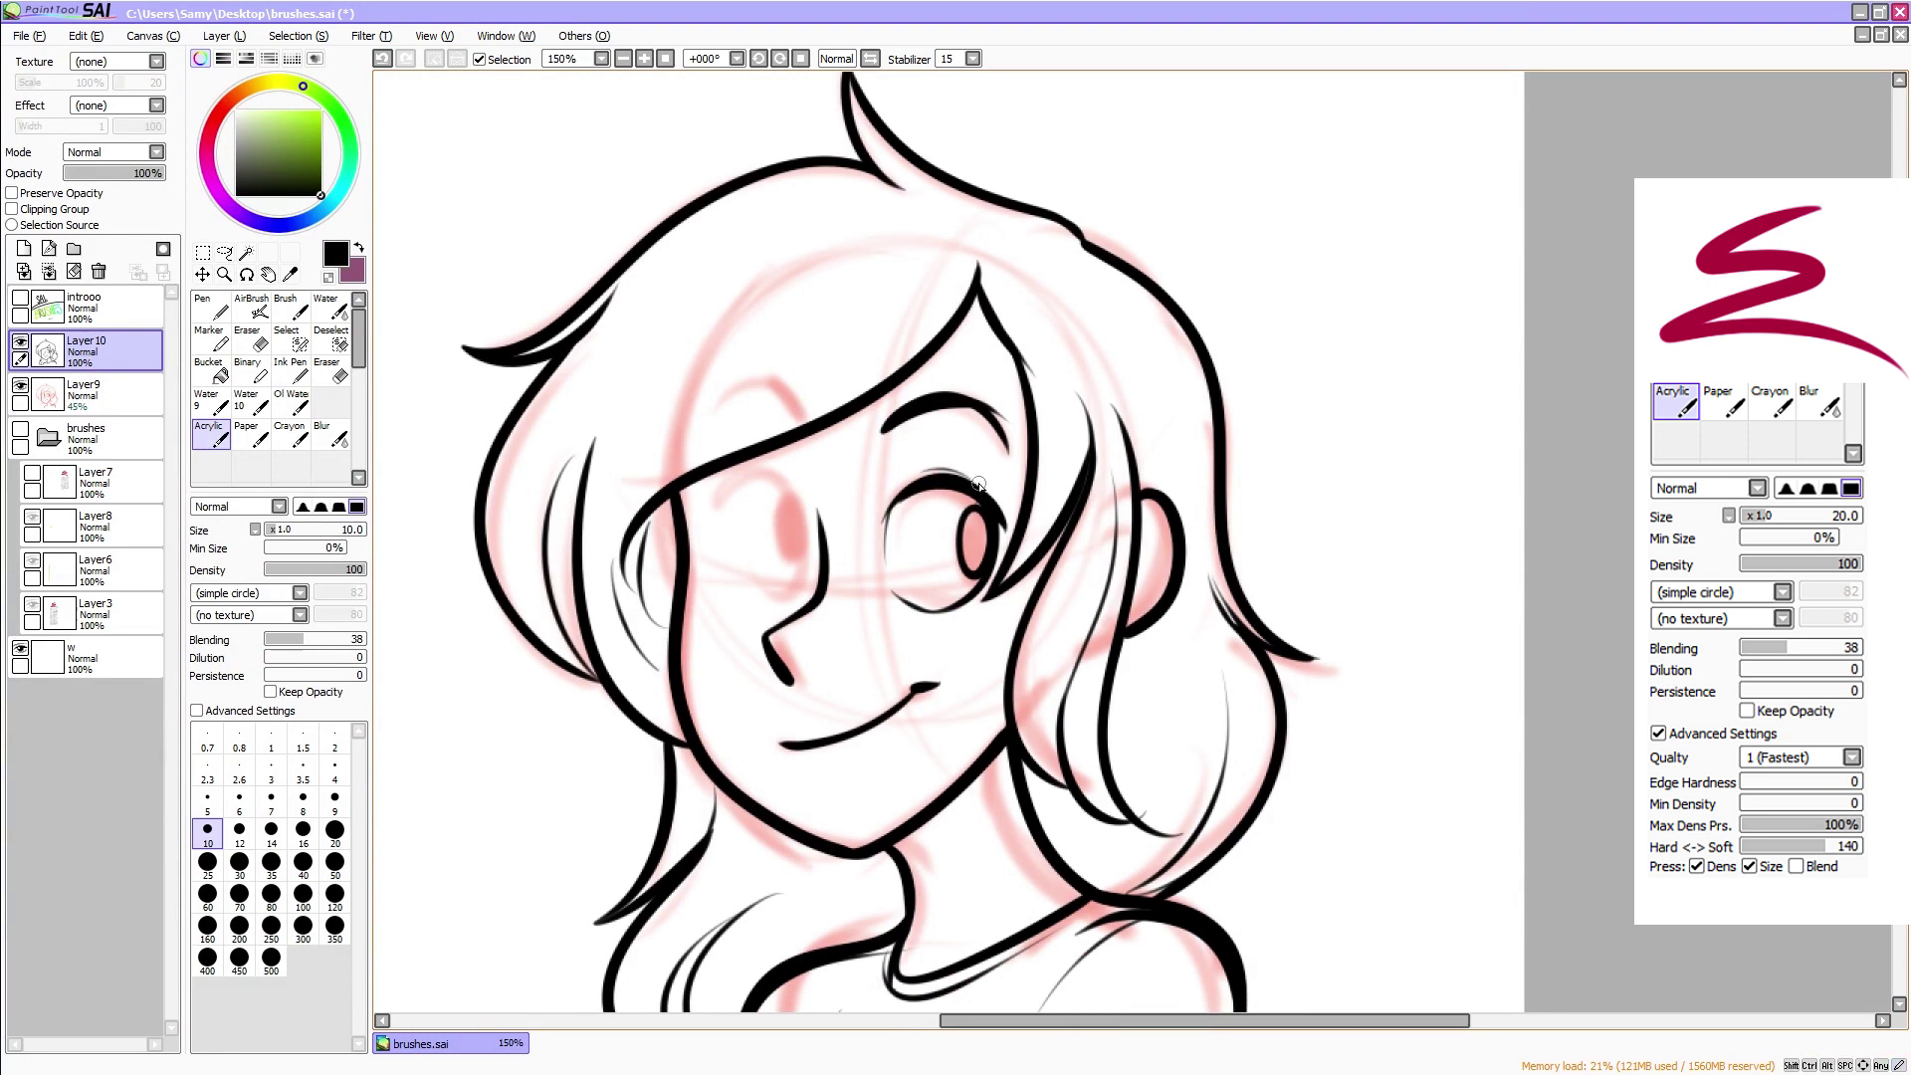
Ink the upper lid, oval pupil and thin outer edge of the eye on the portrait's left side, plus its eyebrow
mouse_move(799, 521)
mouse_down()
mouse_move(721, 502)
mouse_move(789, 497)
mouse_move(714, 496)
mouse_move(793, 495)
mouse_move(762, 475)
mouse_up()
key(ctrl+z)
drag(716, 408, 814, 435)
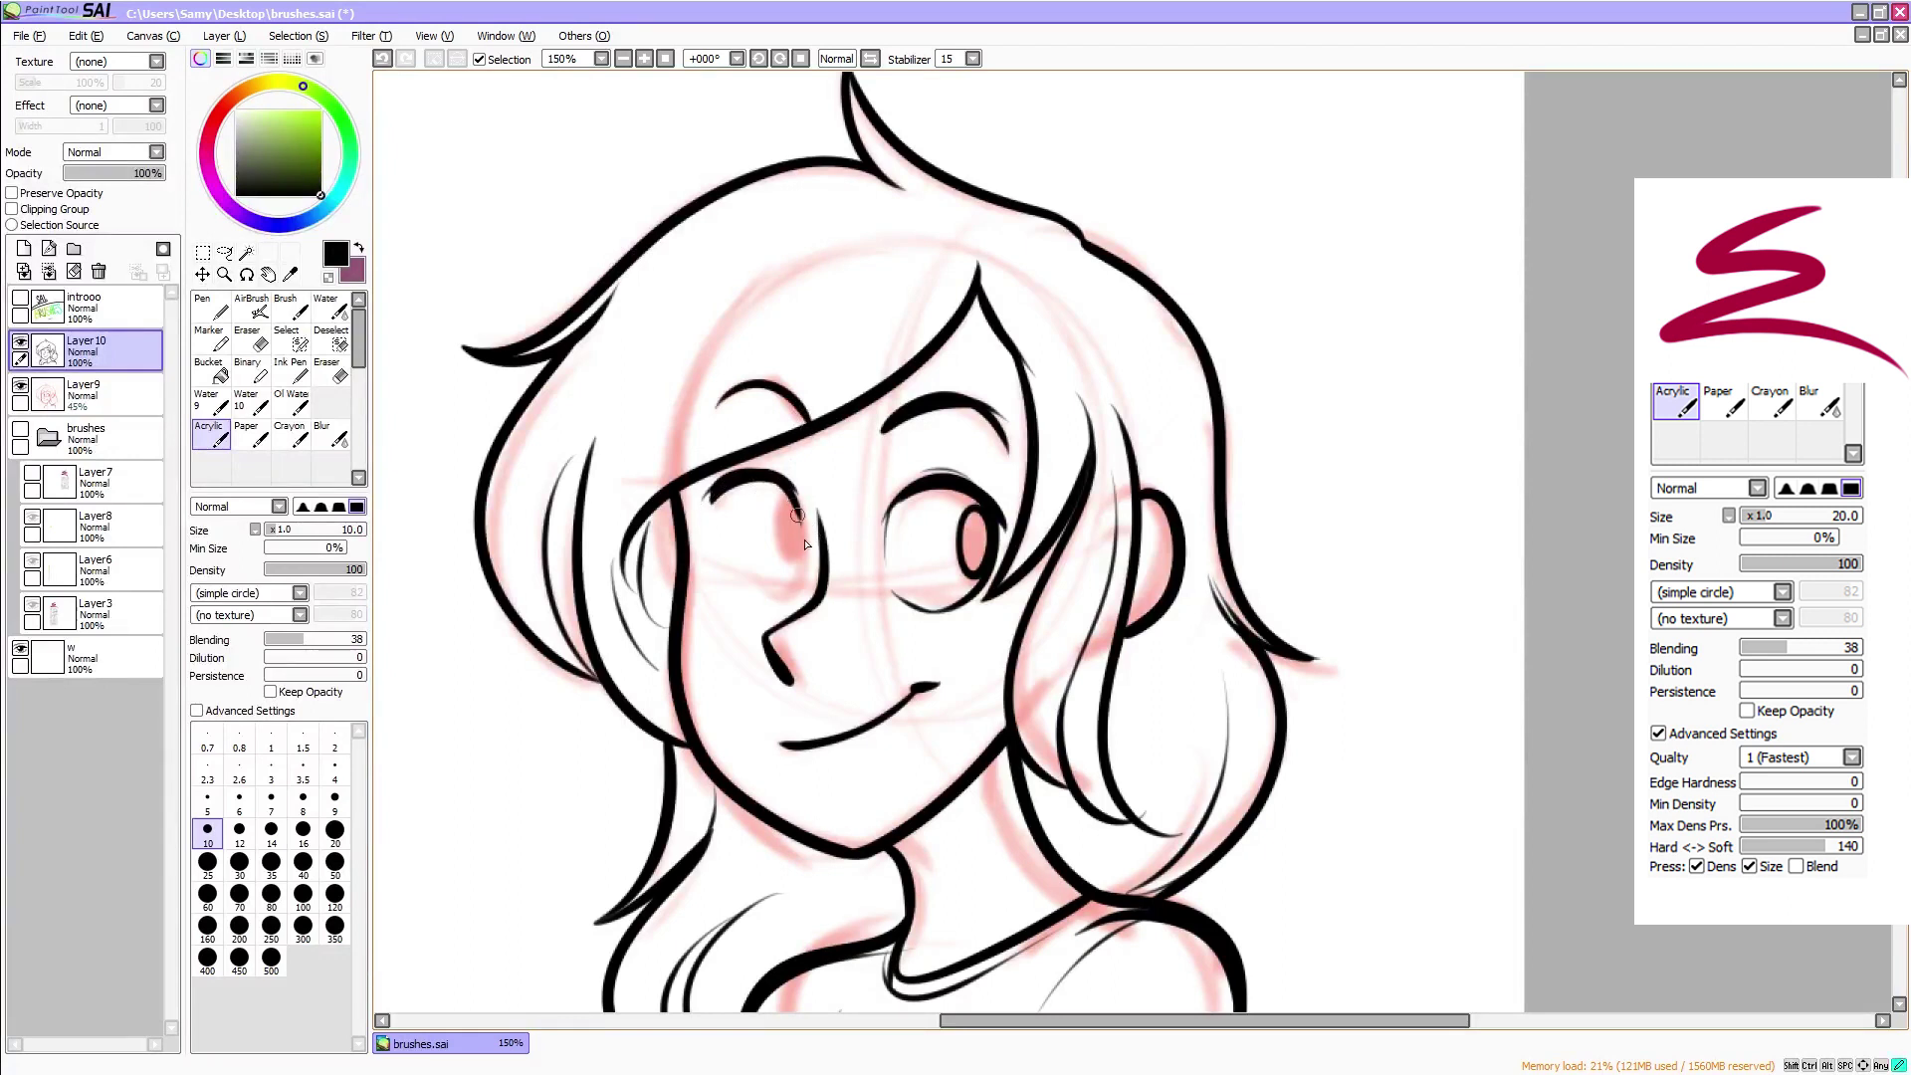
mouse_move(804, 541)
mouse_down()
mouse_move(800, 579)
mouse_move(767, 605)
mouse_up()
drag(728, 569, 771, 606)
mouse_move(722, 506)
mouse_down()
mouse_move(731, 557)
mouse_move(797, 559)
mouse_move(800, 513)
mouse_move(796, 565)
mouse_move(796, 517)
mouse_up()
key(ctrl+z)
key(ctrl+z)
key(ctrl+z)
Fill the shadow under the jaw with solid black and reinforce the hair line beside the neck
mouse_move(1008, 750)
mouse_down()
mouse_move(900, 844)
mouse_move(1002, 761)
mouse_up()
mouse_move(1003, 761)
mouse_down()
mouse_move(897, 851)
mouse_move(1008, 762)
mouse_up()
mouse_move(1008, 762)
mouse_down()
mouse_move(925, 842)
mouse_move(1002, 793)
mouse_move(905, 866)
mouse_move(905, 919)
mouse_up()
drag(898, 868, 889, 945)
drag(1021, 757, 1043, 832)
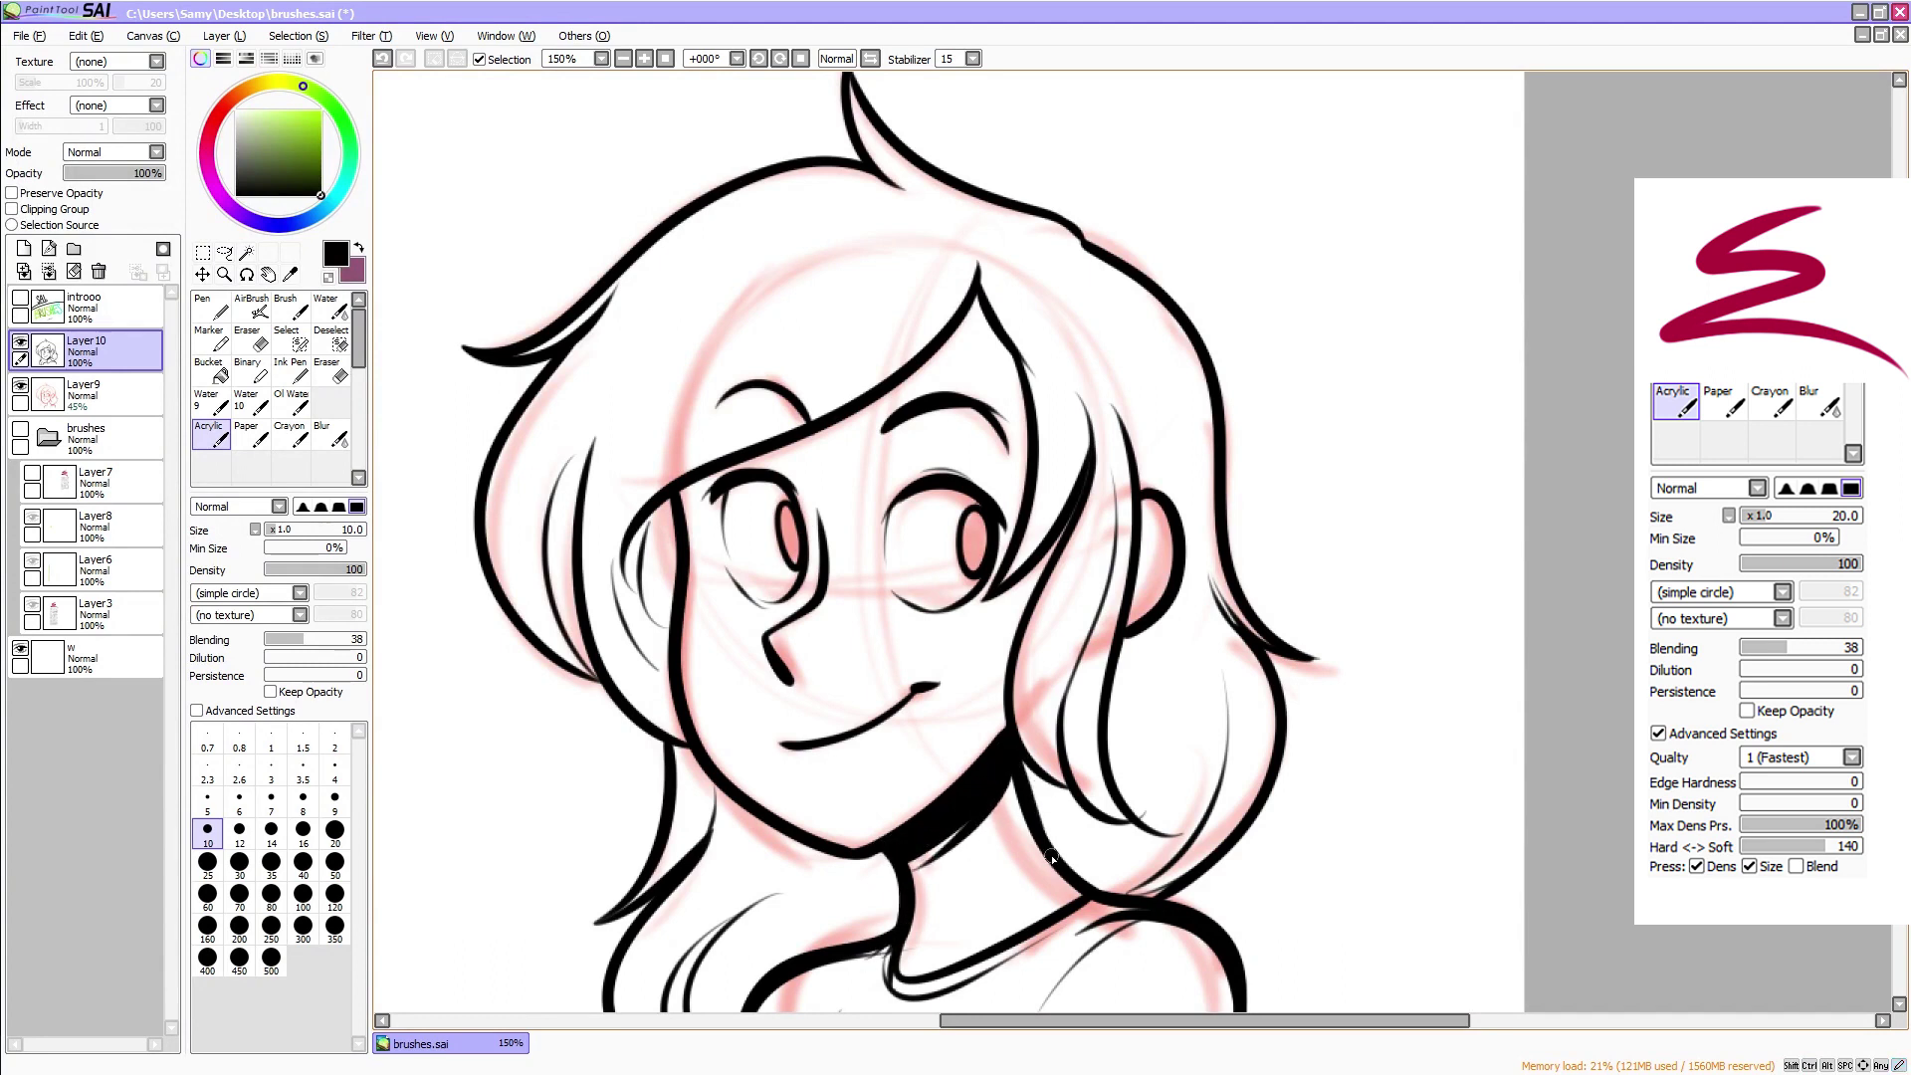
Redraw the outer and lower edge of the eye on the portrait's left side with the Acrylic brush at size 9
click(622, 60)
click(644, 59)
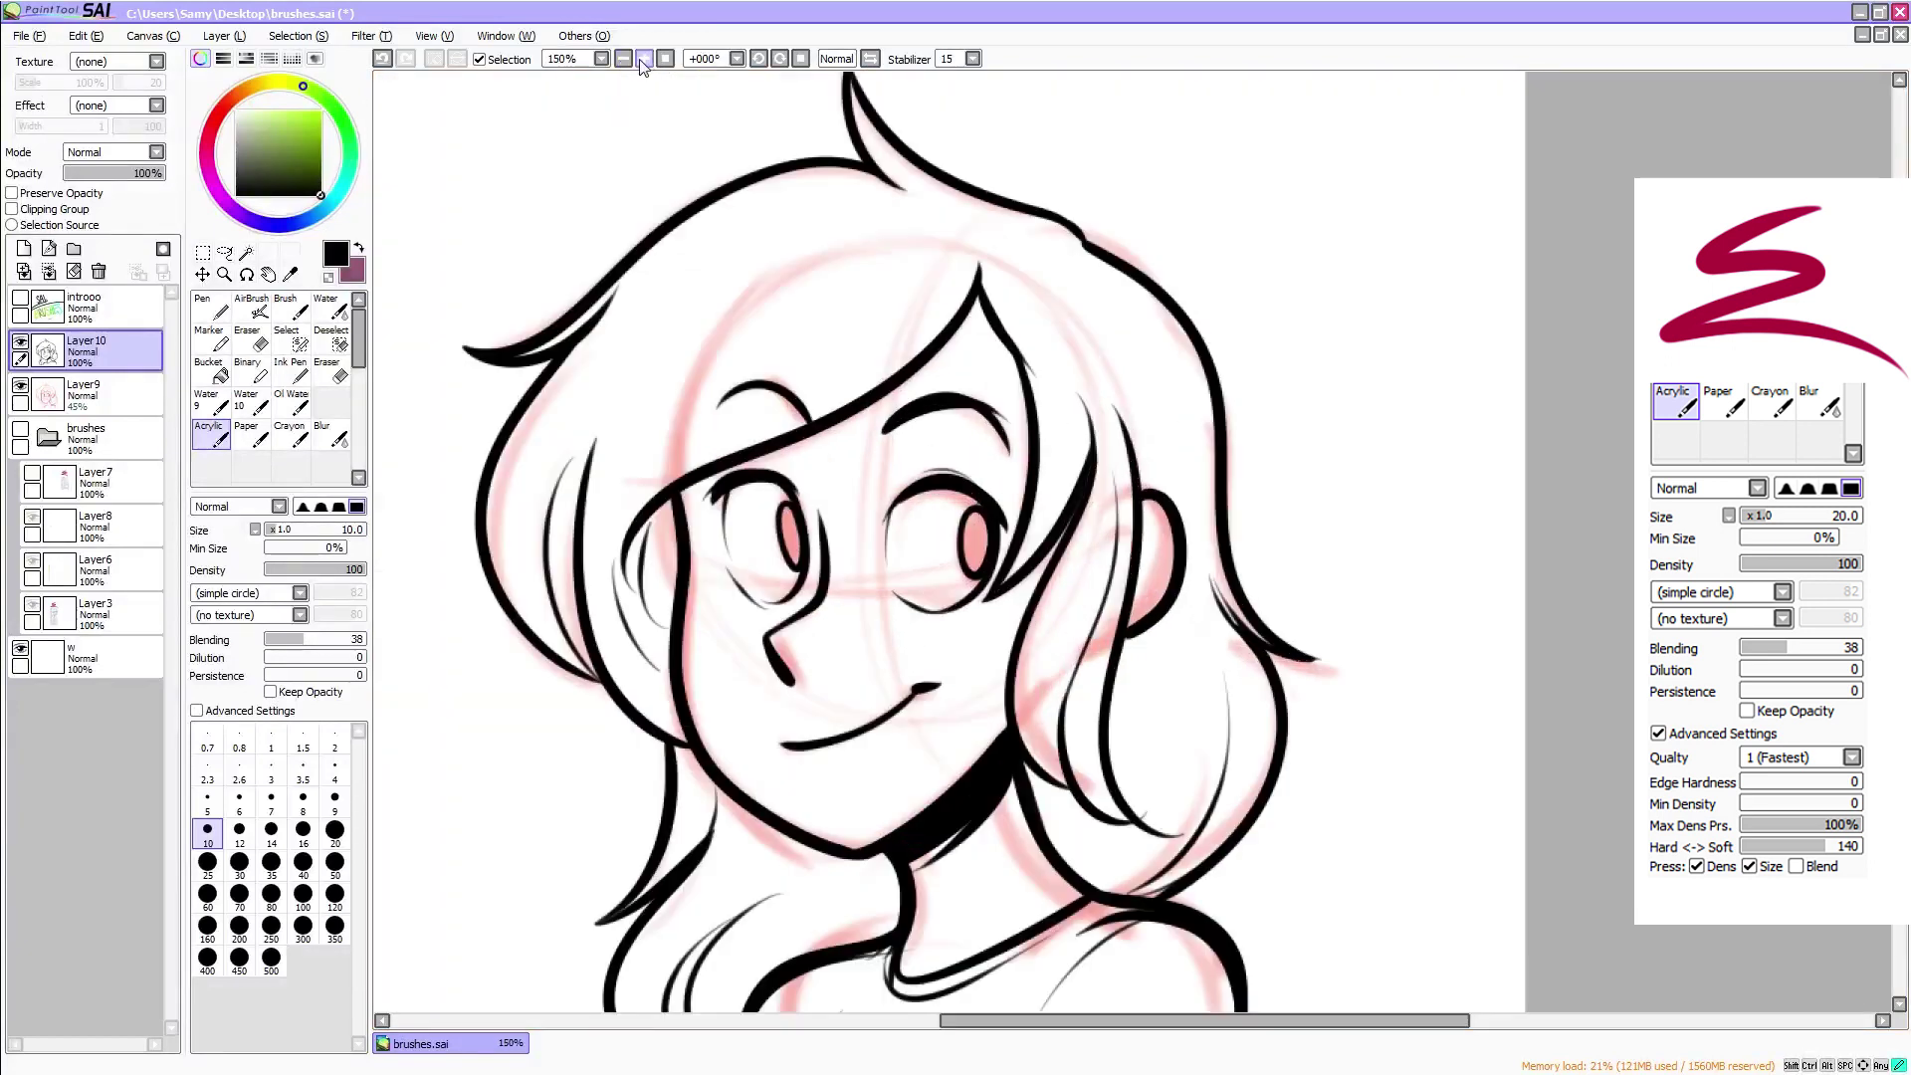
click(334, 801)
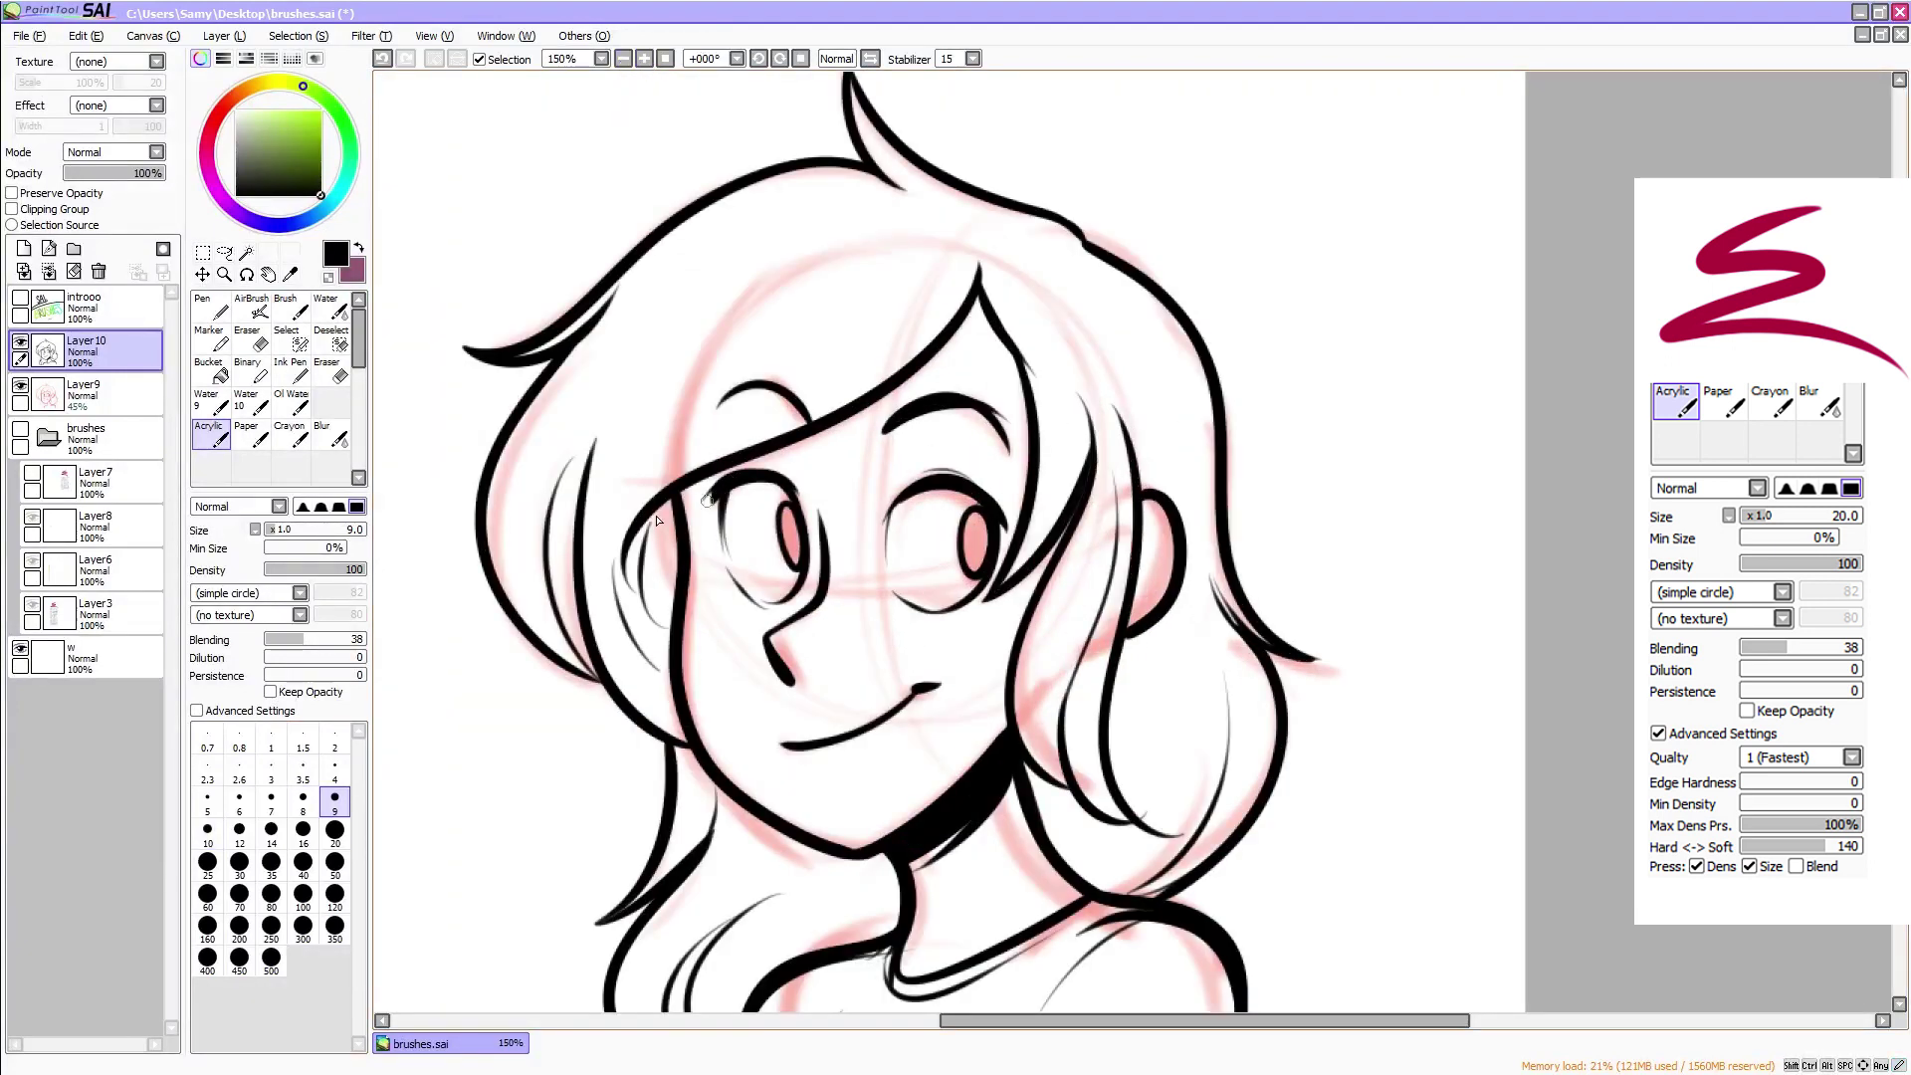
key(e)
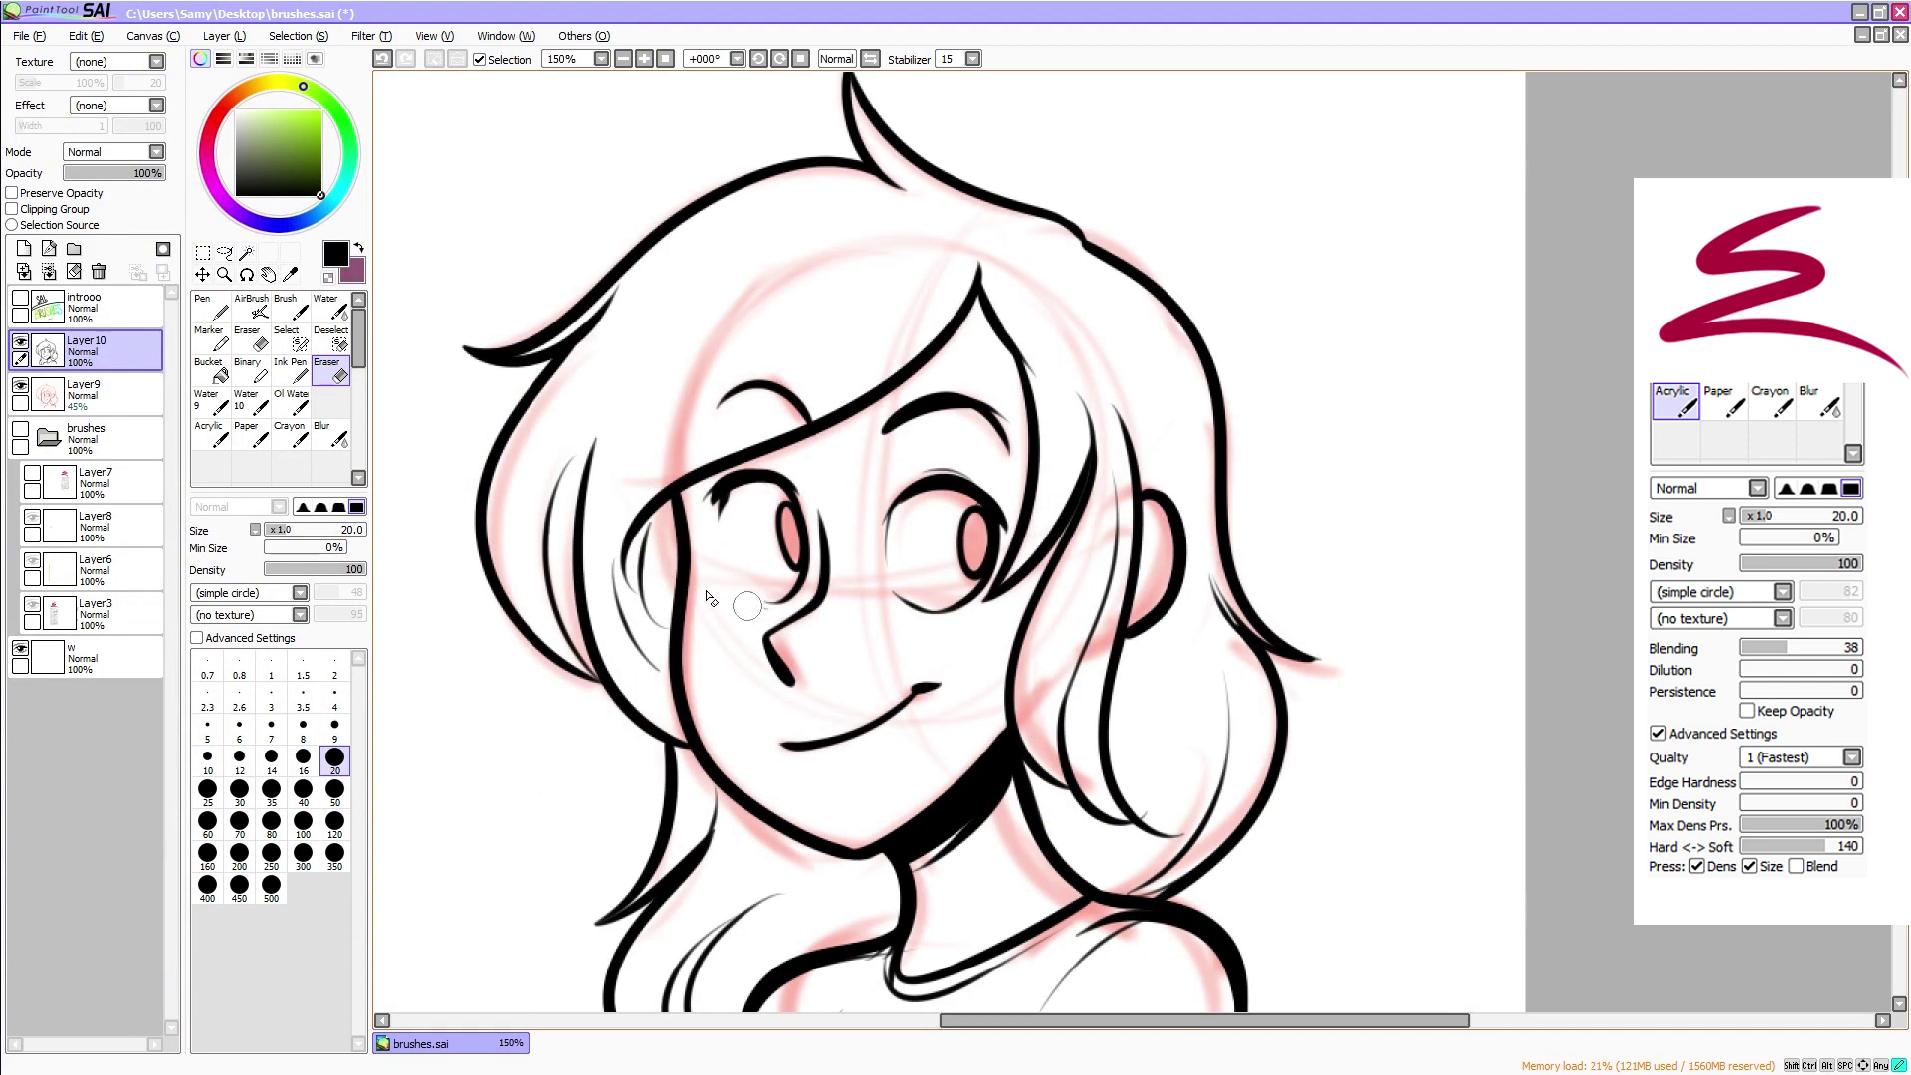
click(209, 438)
drag(716, 496, 734, 577)
key(ctrl+z)
key(ctrl+z)
key(ctrl+z)
mouse_move(728, 568)
mouse_down()
mouse_move(774, 608)
mouse_move(738, 578)
mouse_move(790, 598)
mouse_up()
key(ctrl+z)
key(ctrl+z)
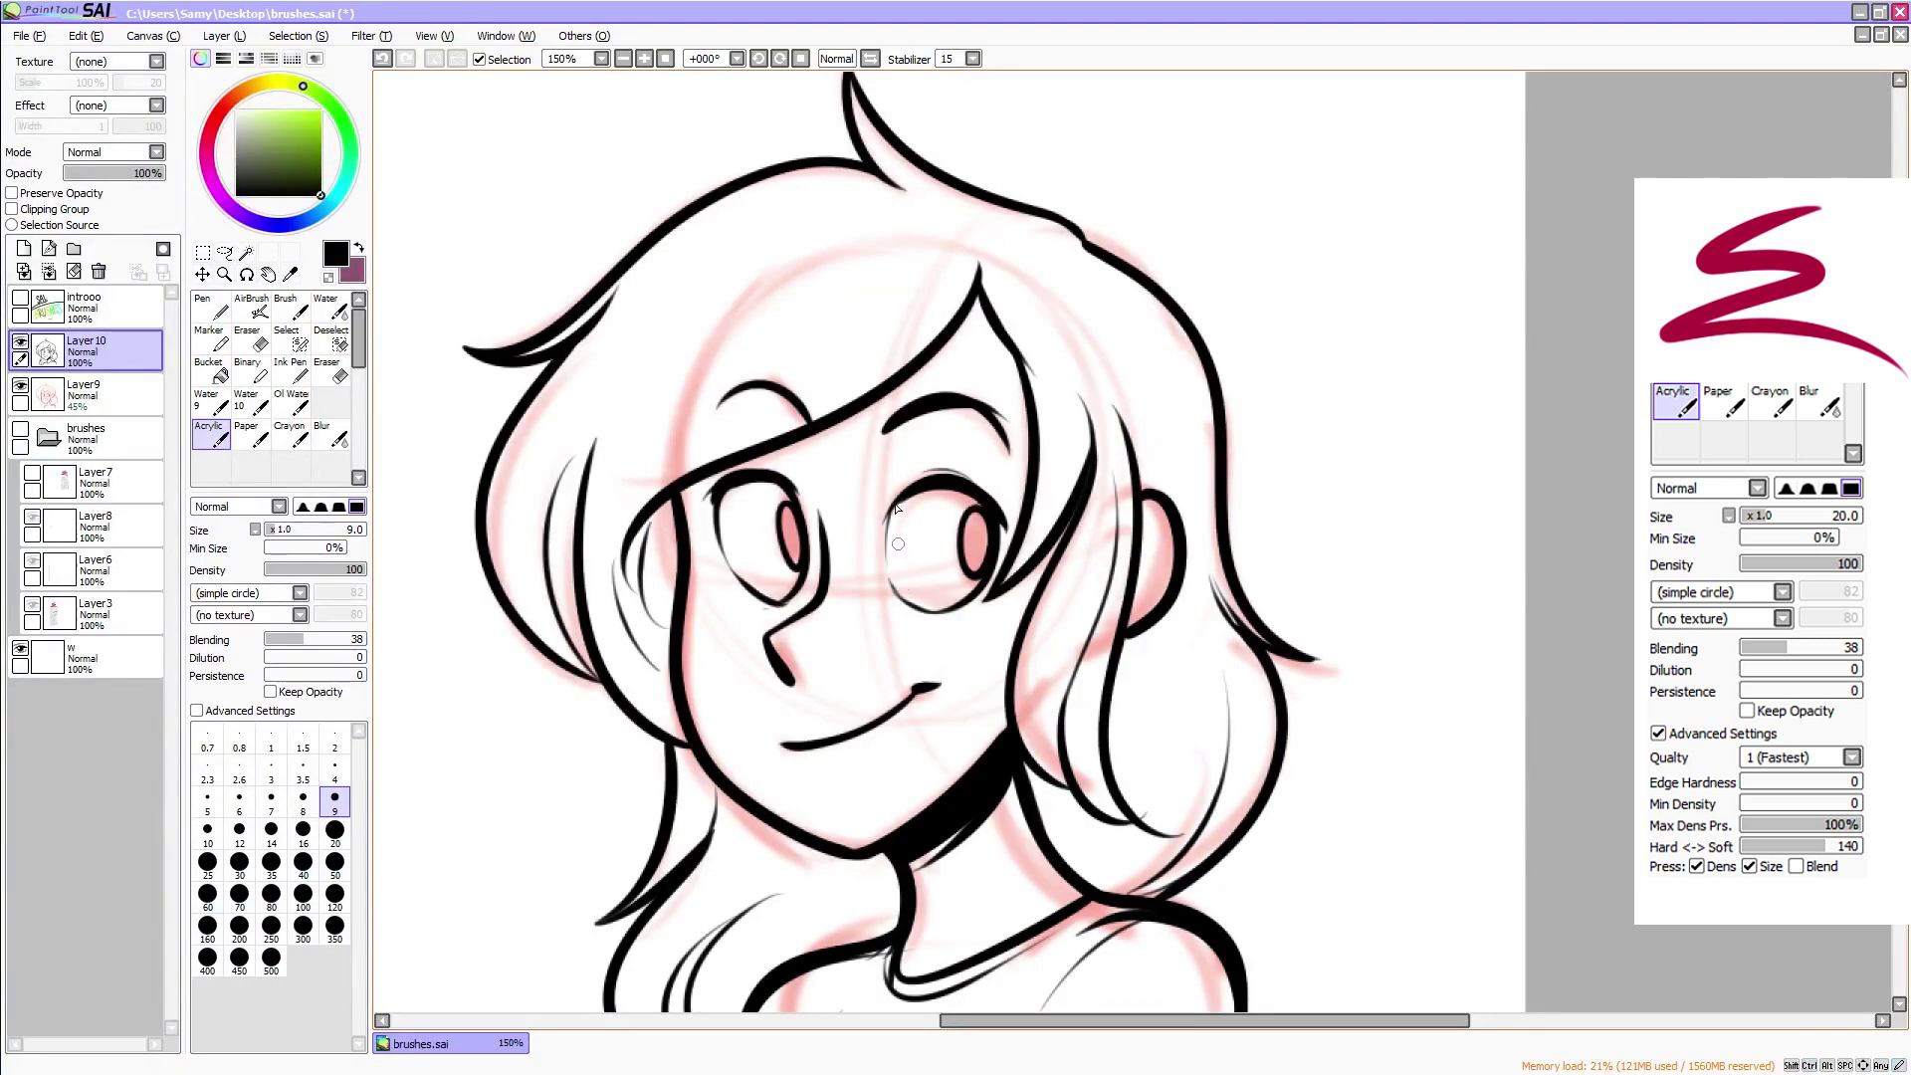
Hide the red sketch layer so that only the black line art shows, viewed whole at 100%
click(629, 60)
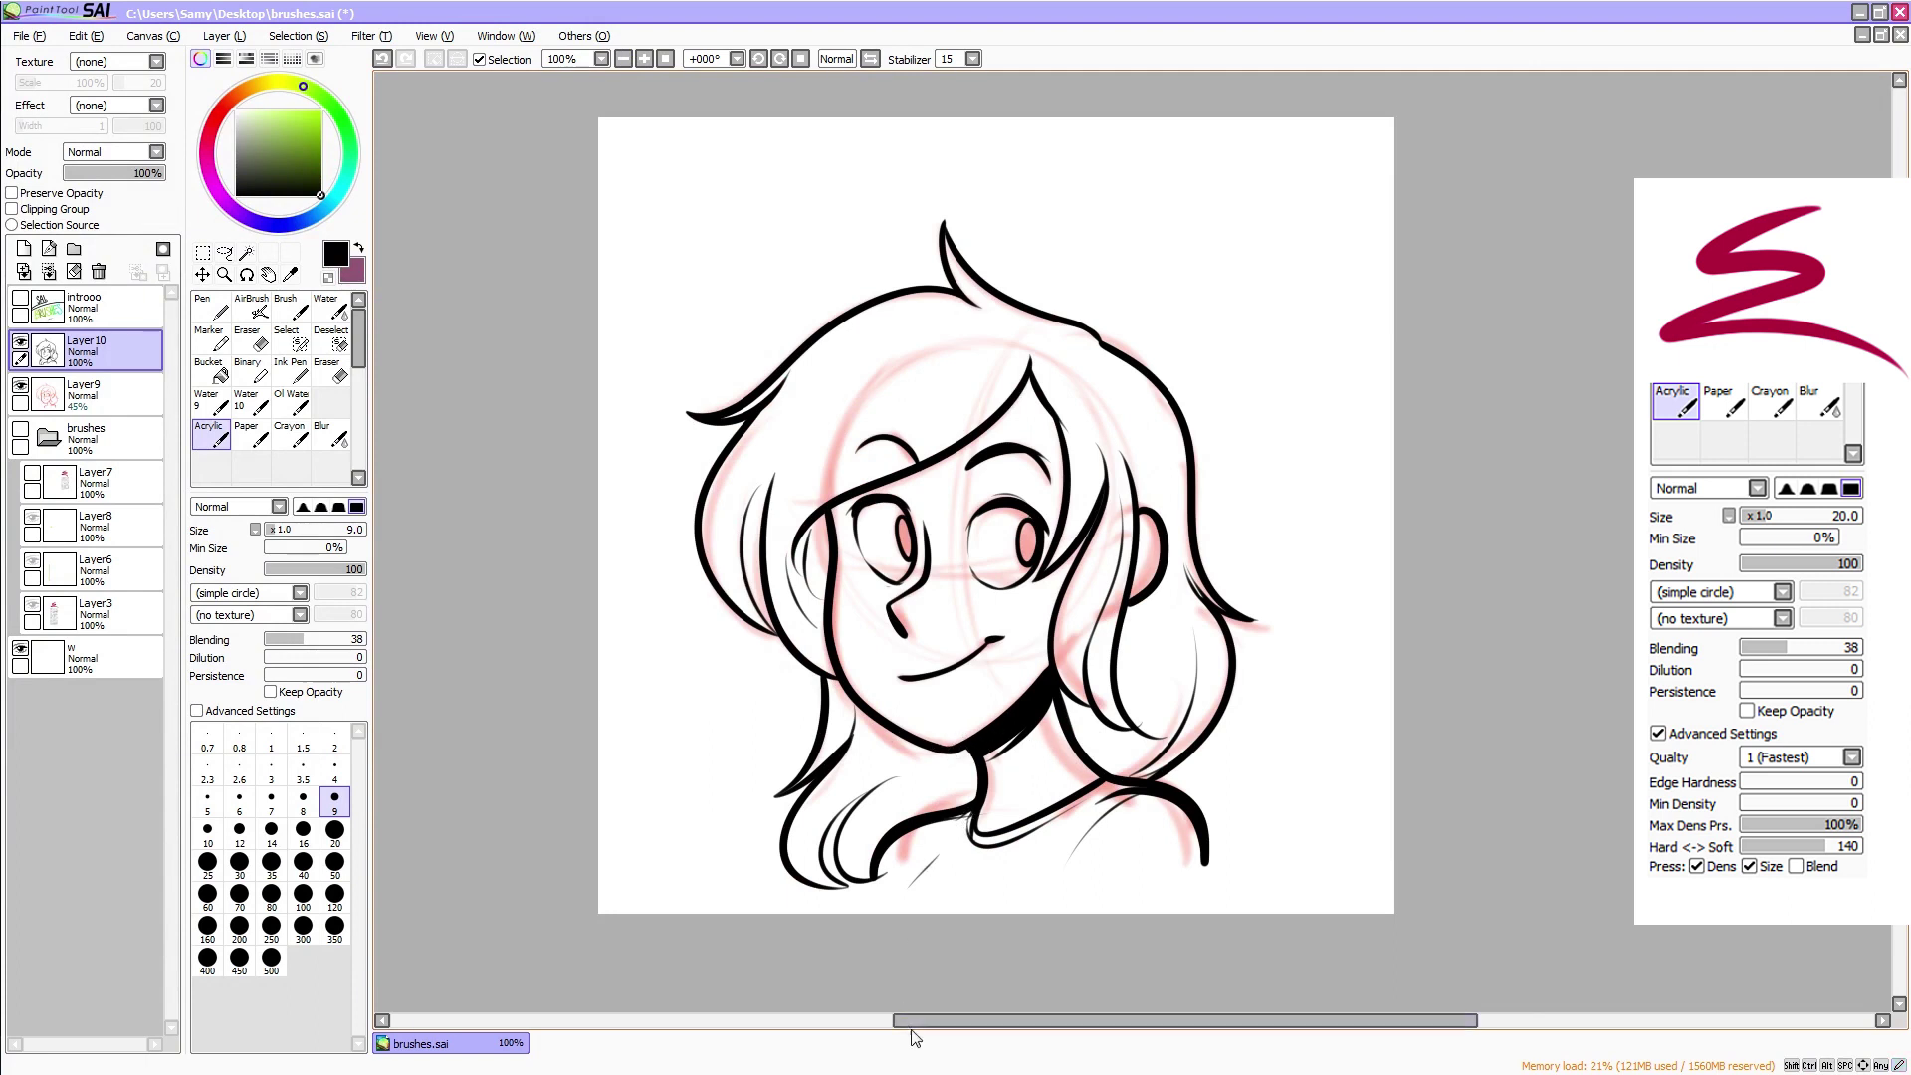
drag(912, 1031, 913, 1022)
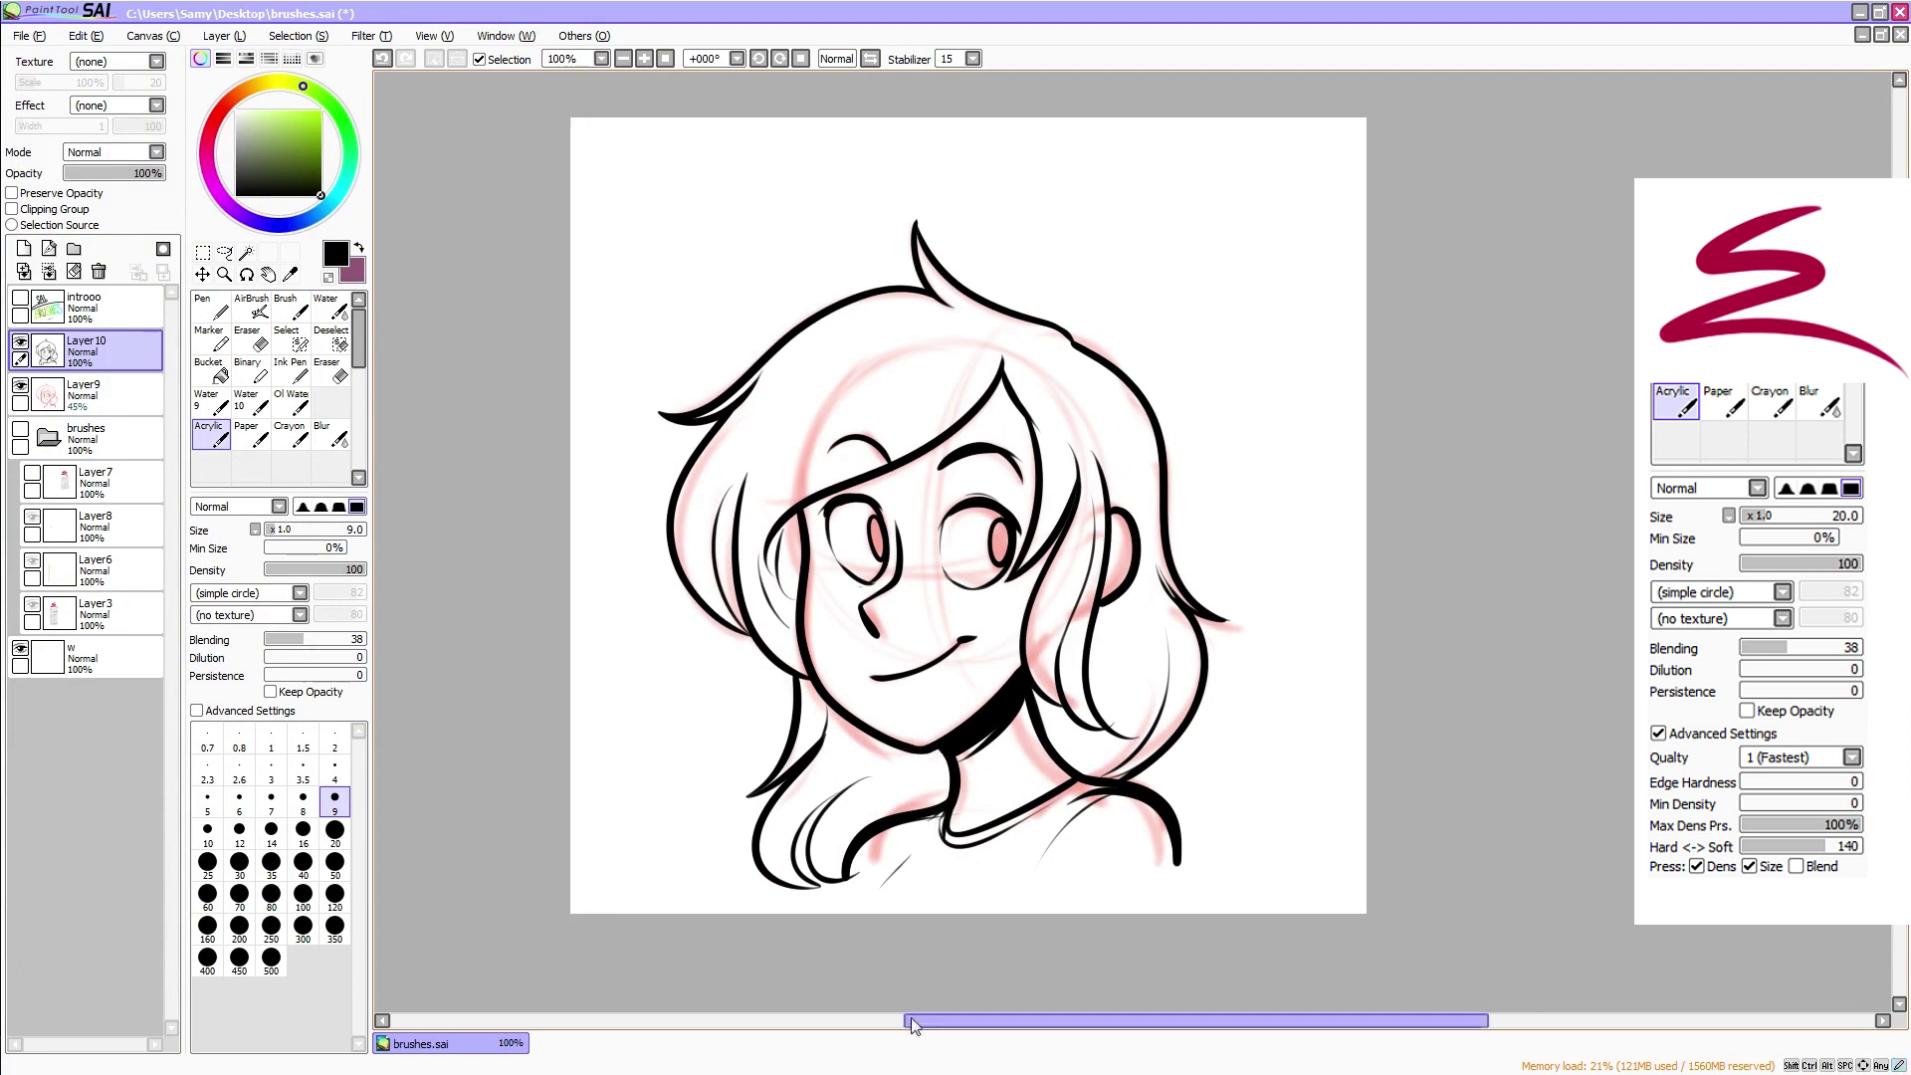
click(19, 385)
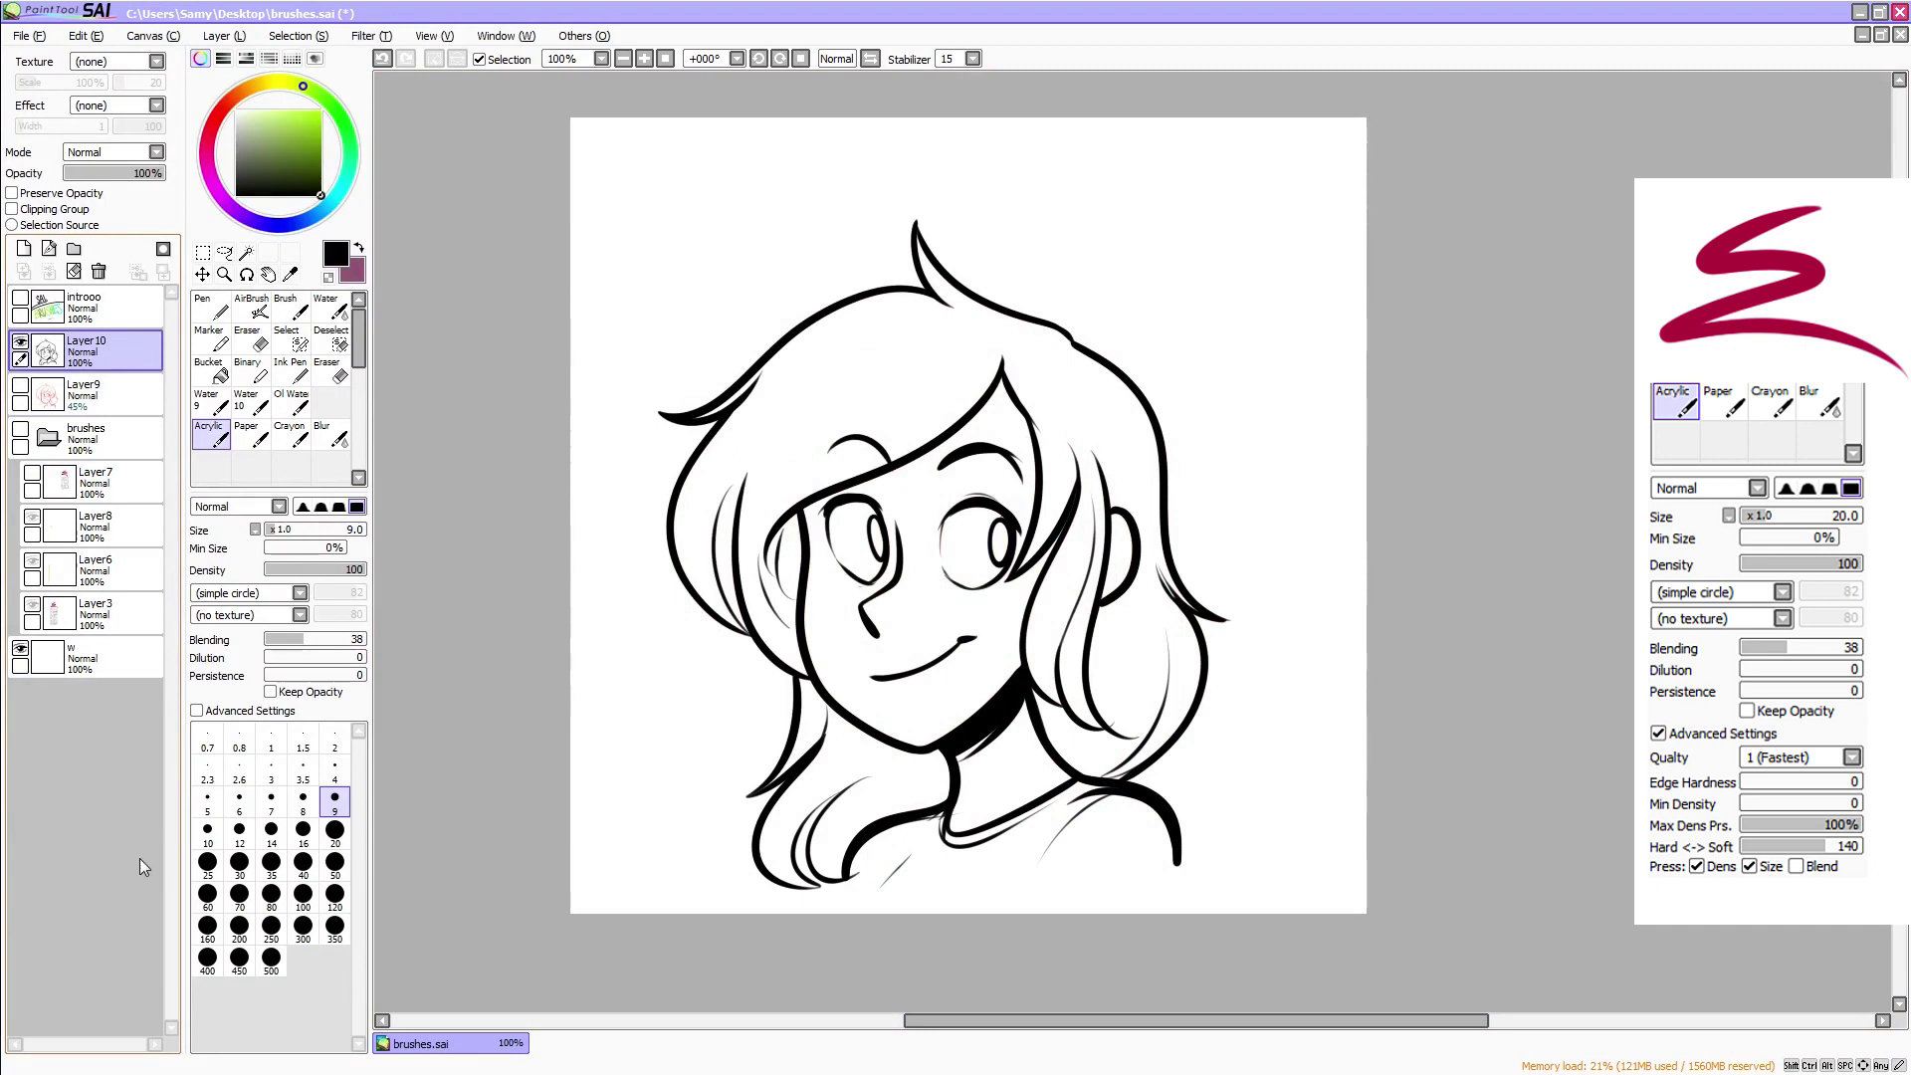
Check the line art in a horizontally flipped view, then restore the normal orientation
click(870, 60)
drag(1234, 1020, 1405, 1051)
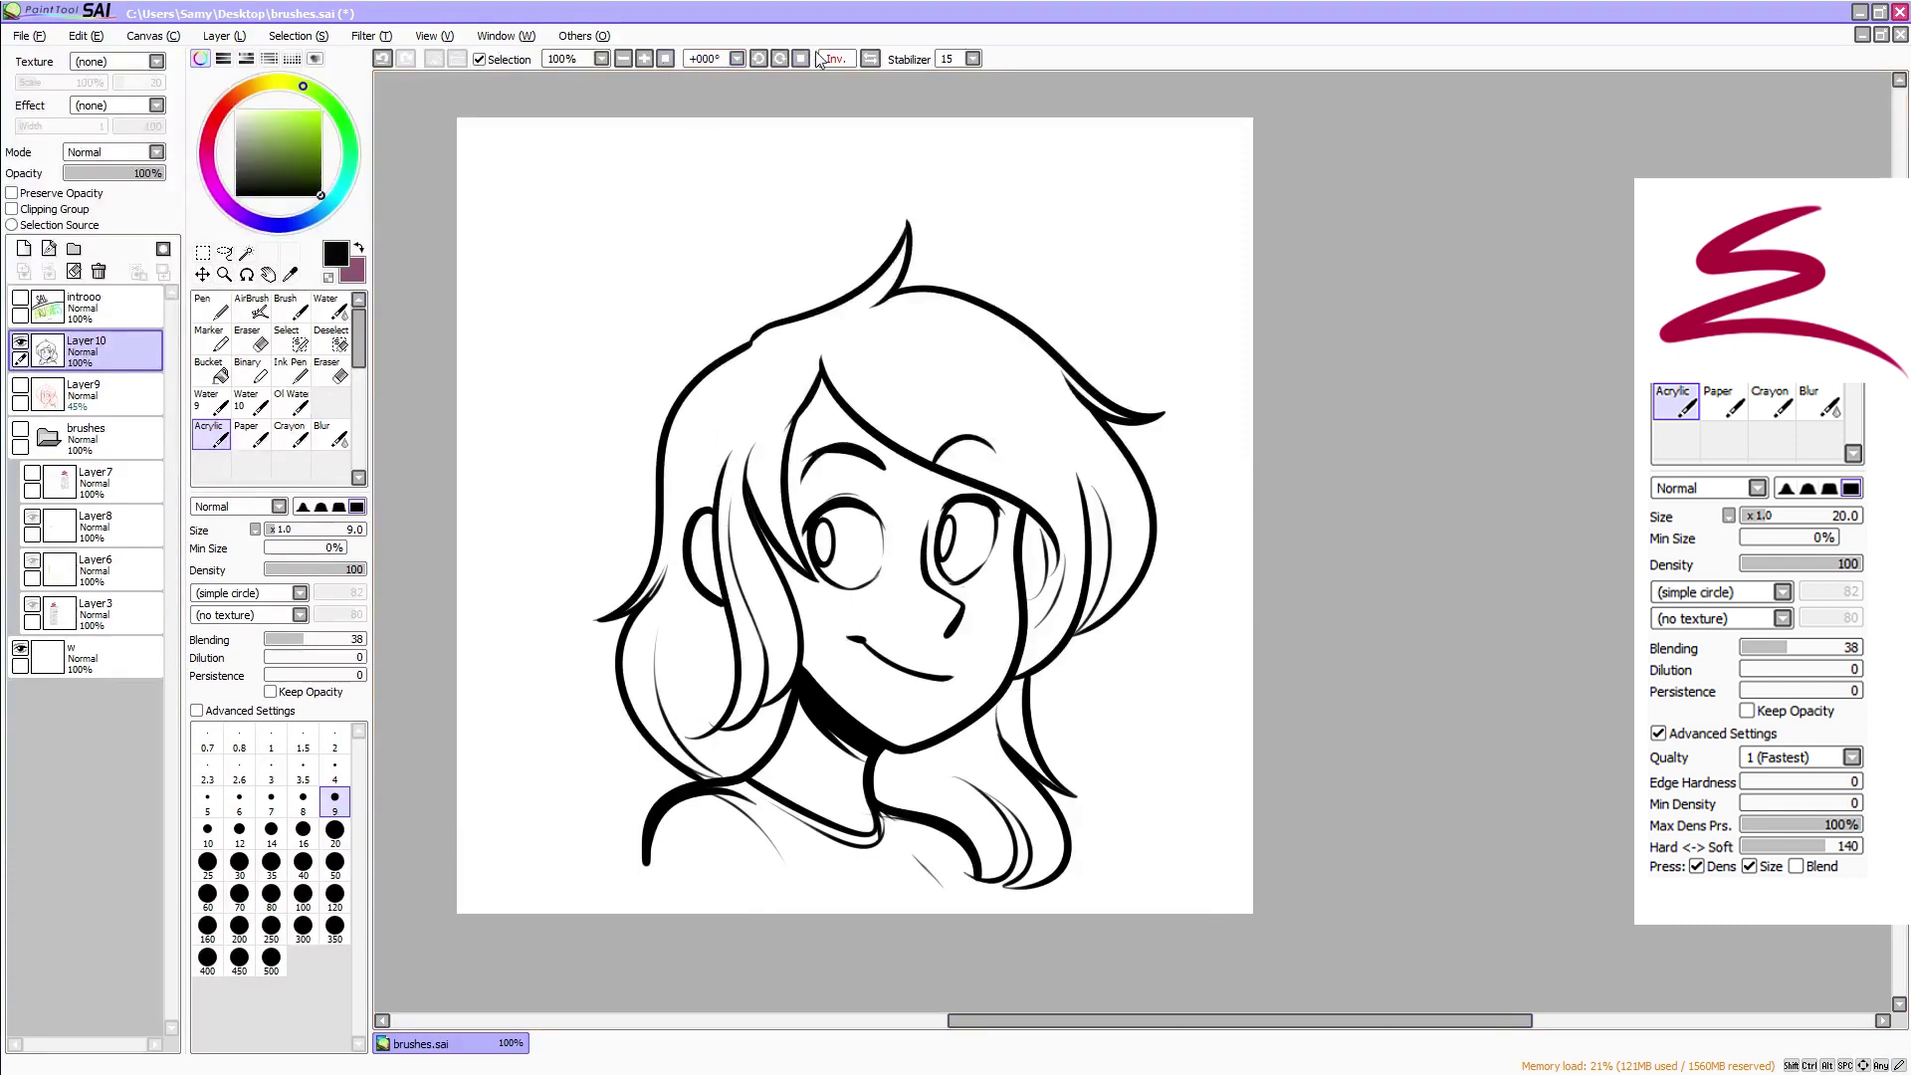
click(872, 60)
drag(982, 1019, 1152, 1036)
Choose the Bucket tool and add a new layer between the line art and the hidden sketch layer
click(207, 370)
click(118, 392)
click(26, 249)
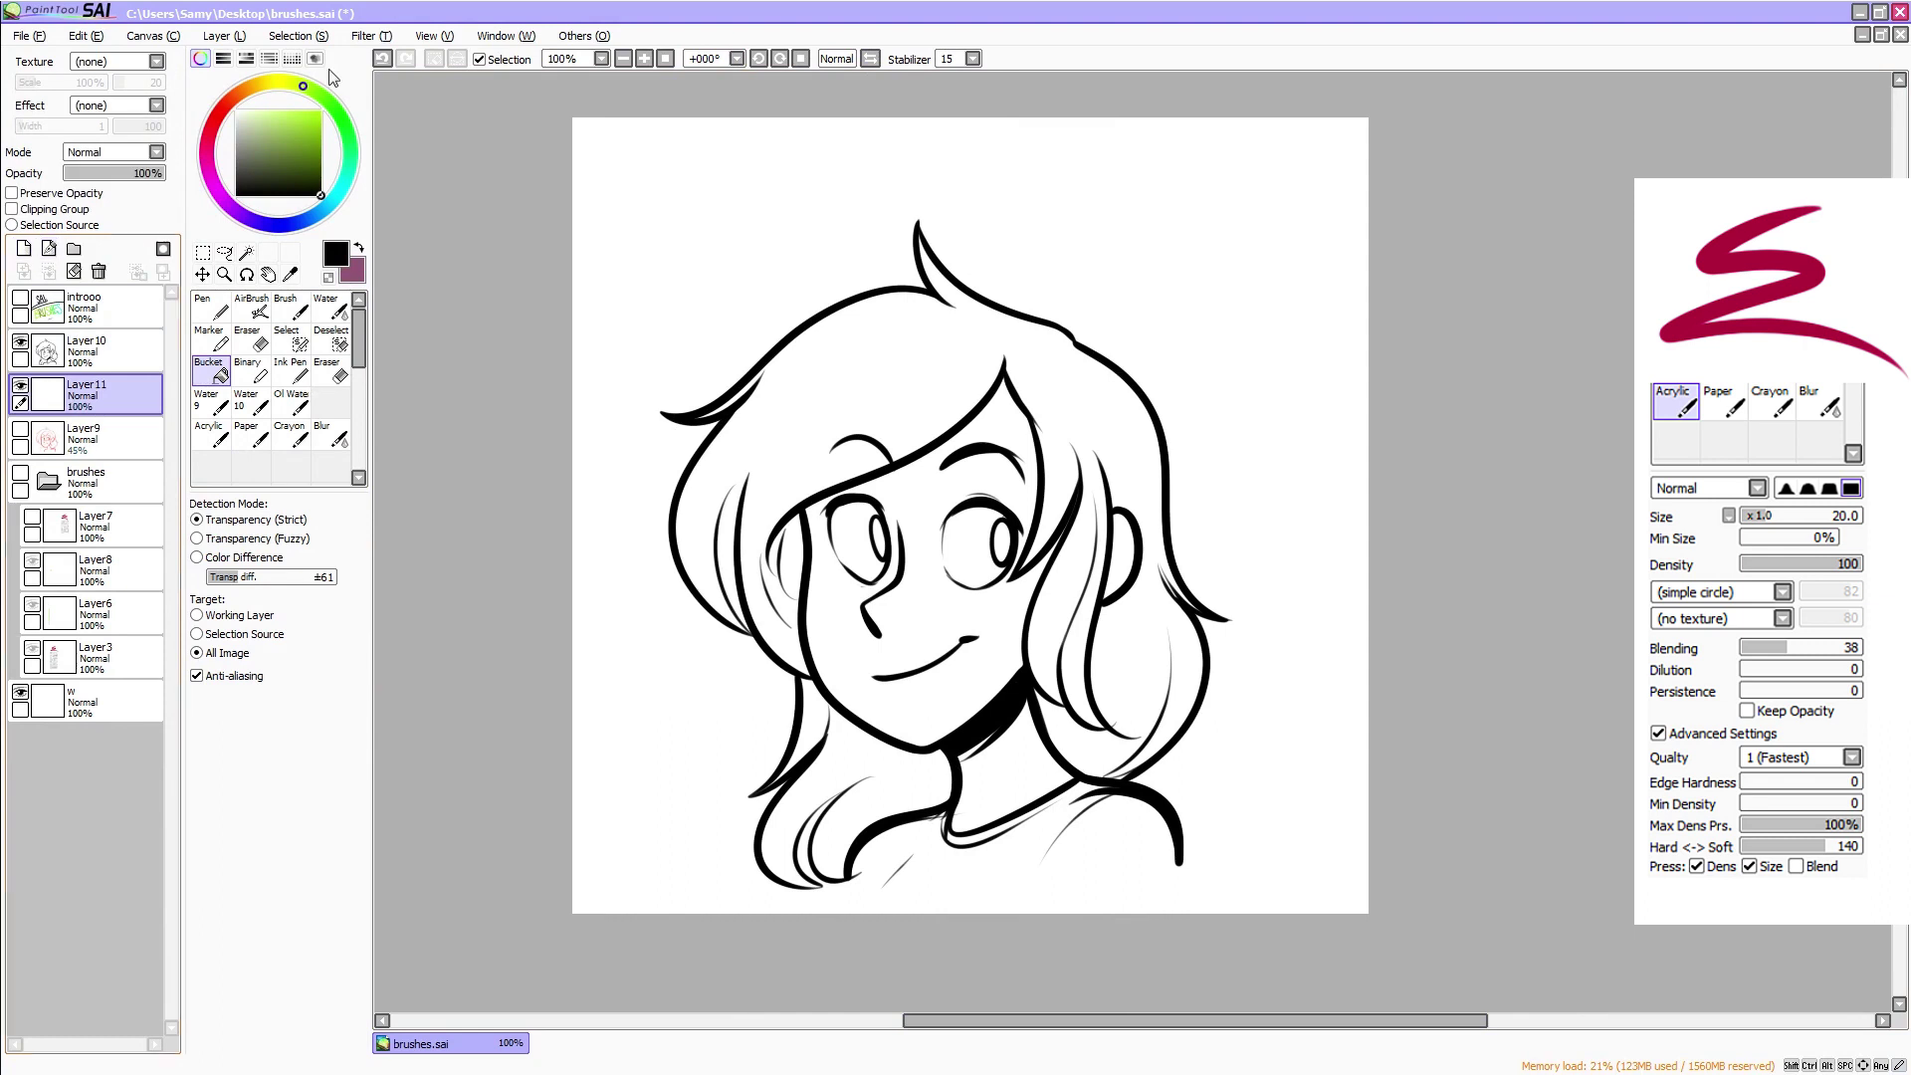
Fill the main hair and the lower hair lock with a bright pink using the Bucket
click(240, 97)
click(227, 104)
click(302, 118)
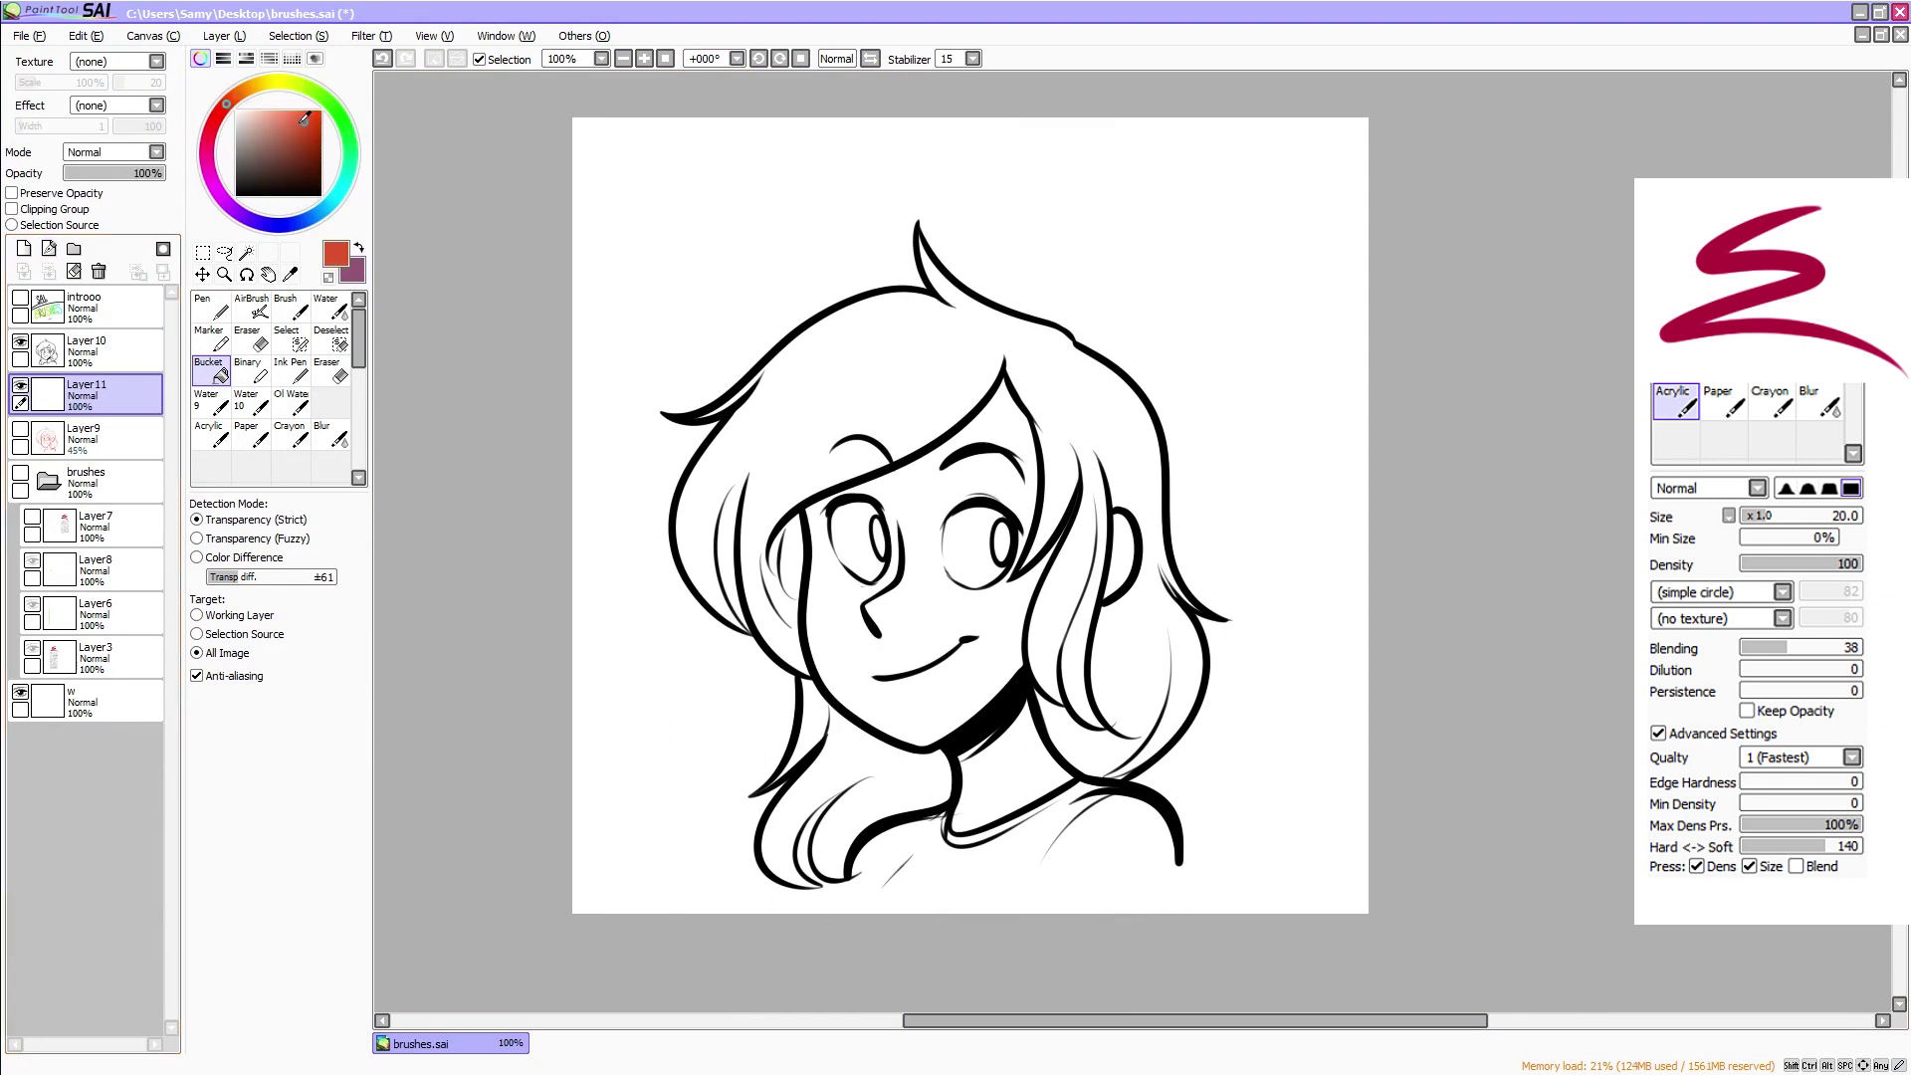
drag(224, 107, 214, 122)
click(301, 117)
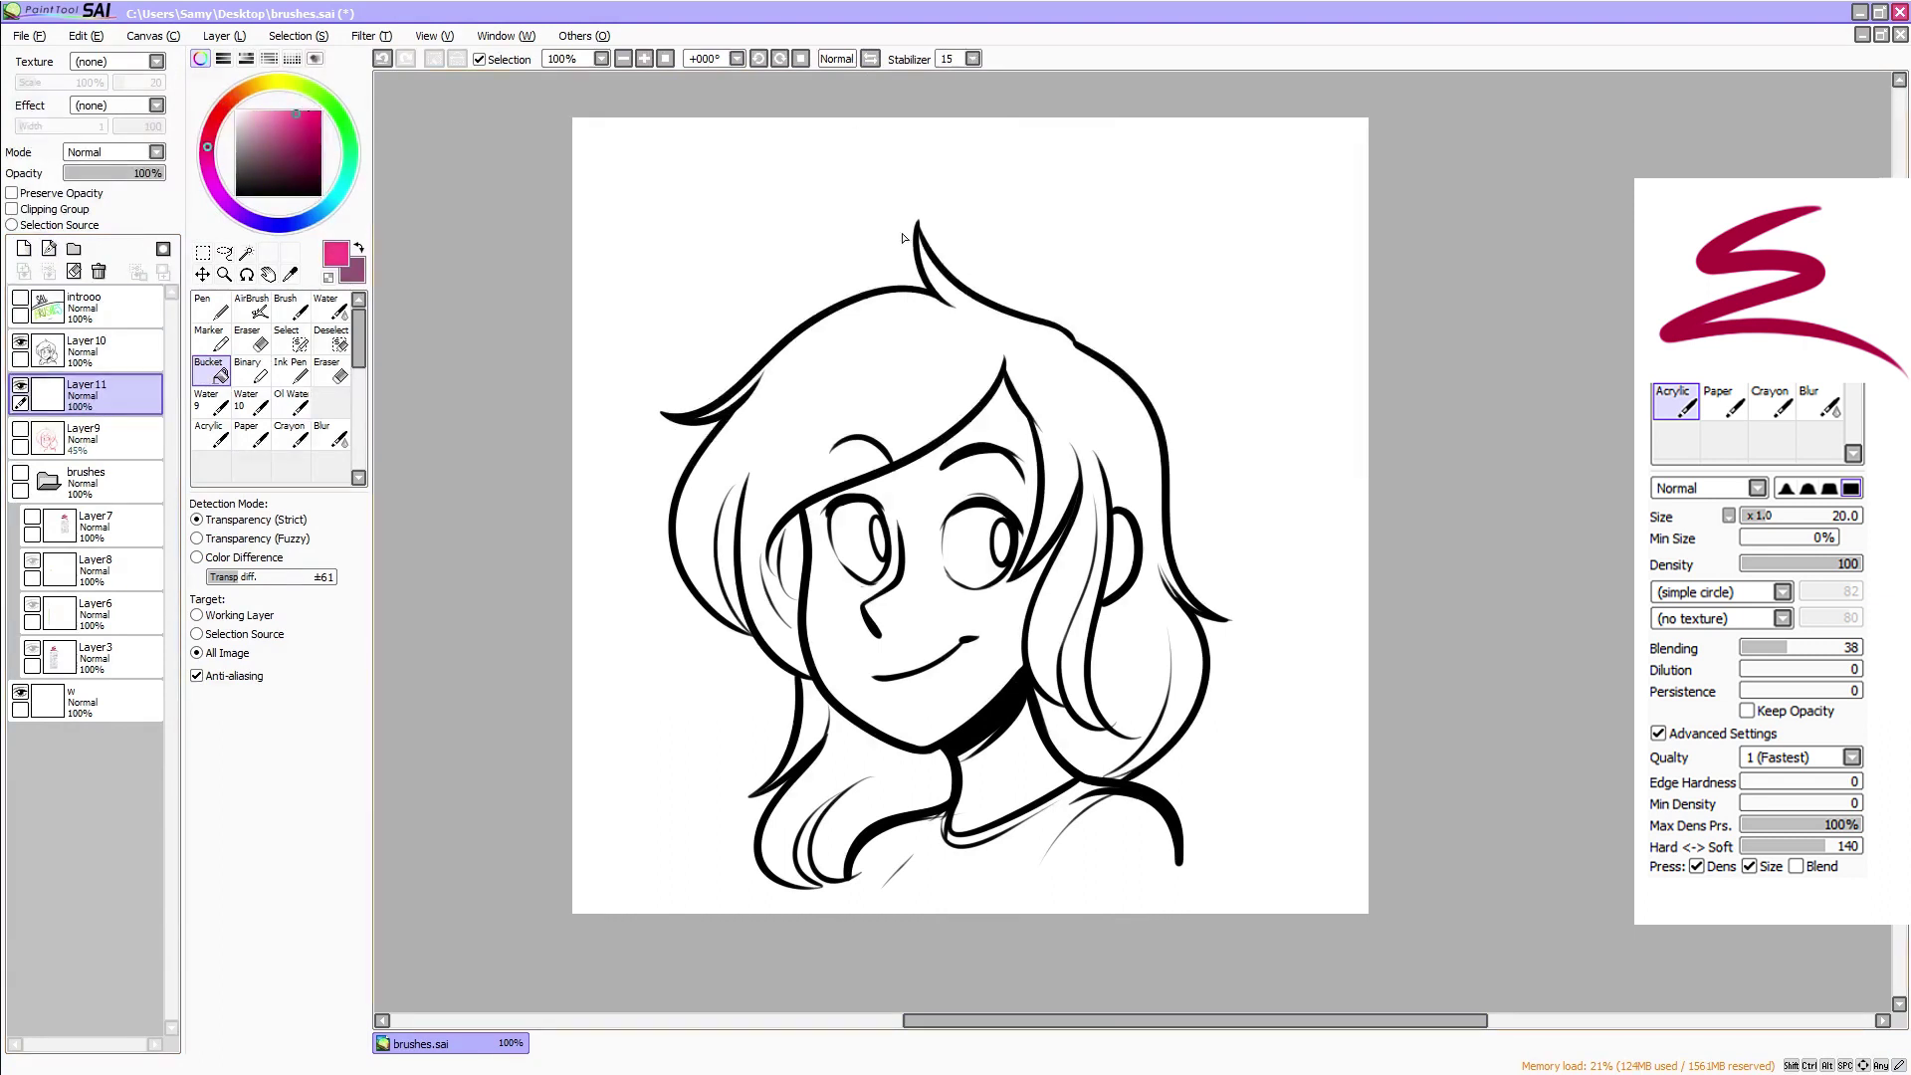
click(892, 339)
click(828, 781)
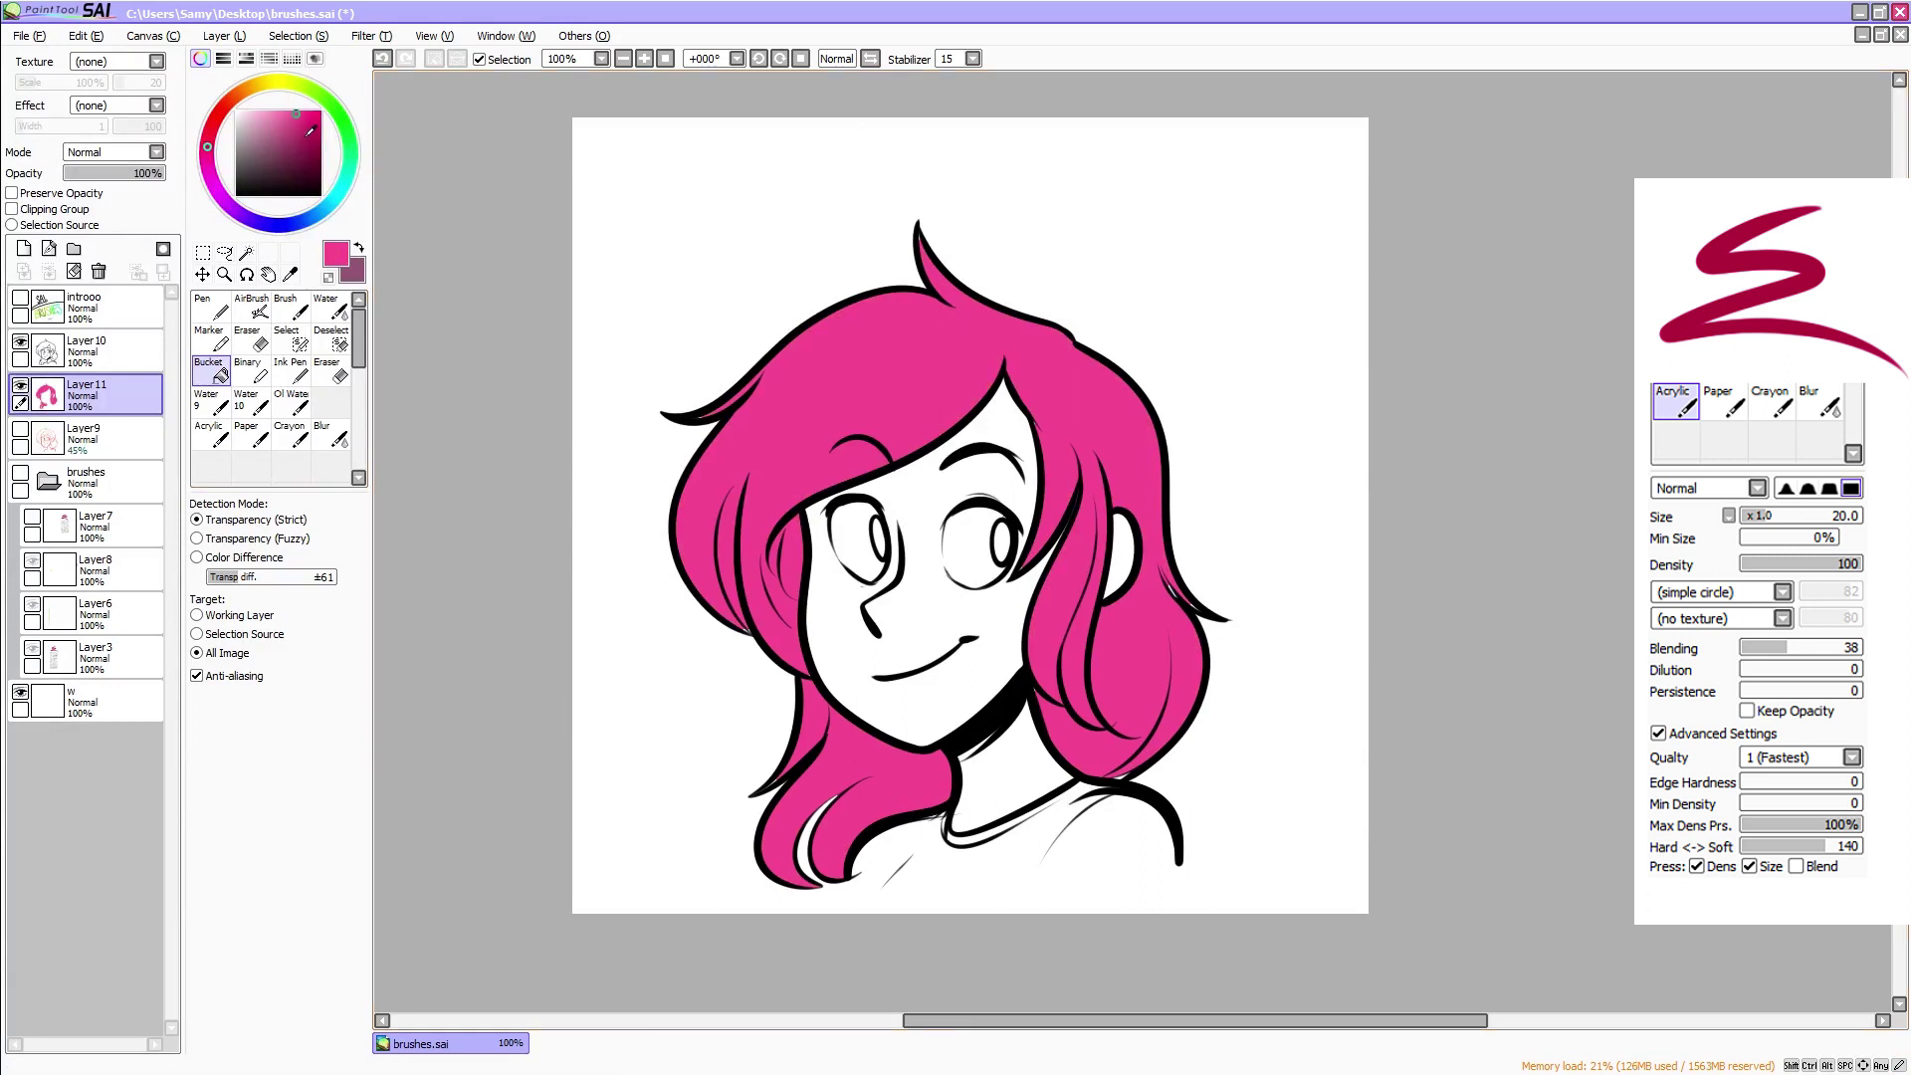
Try to cover the unfilled gap in the lower hair lock with a darker pink Acrylic stroke at size 50
click(306, 136)
click(210, 435)
click(334, 862)
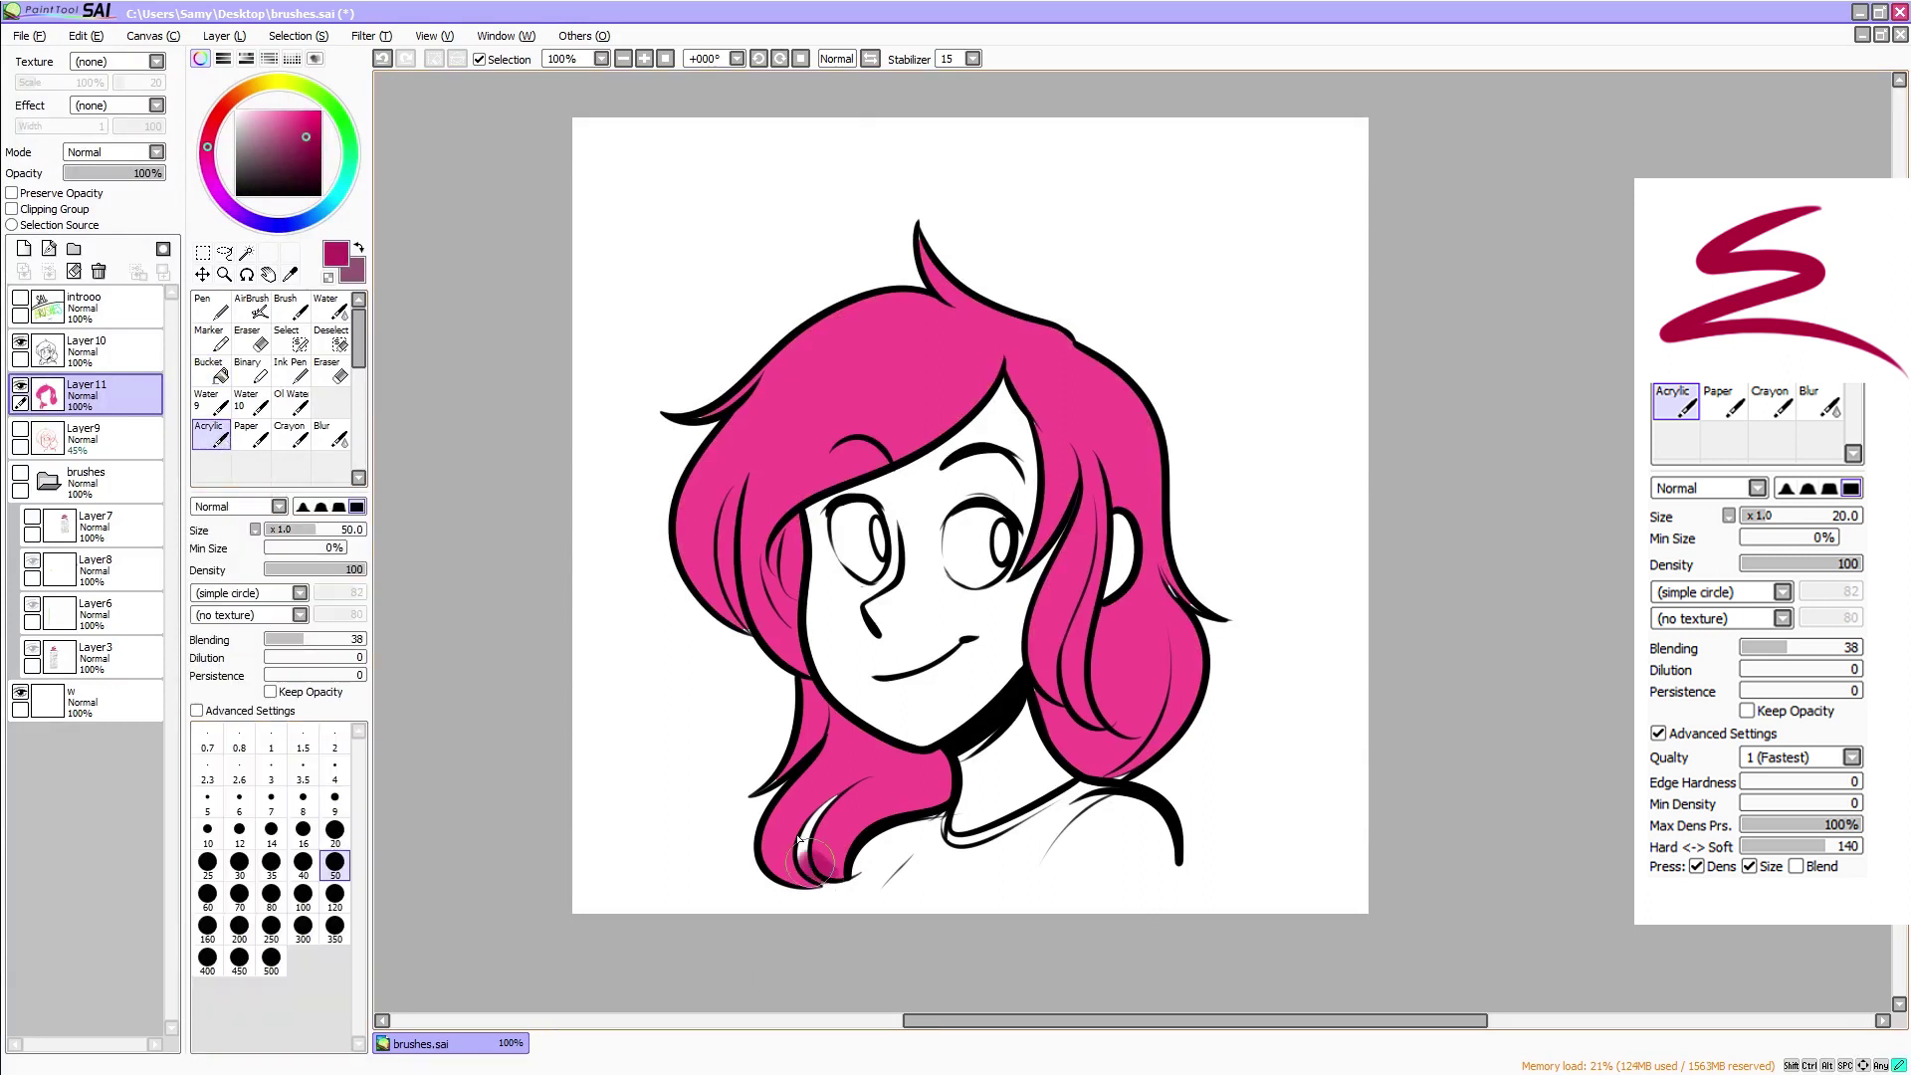
drag(810, 863, 810, 825)
click(335, 834)
key(ctrl+z)
Sample the bright pink from the hair and paint over the unfilled gaps at the hair tips and lower lock with Acrylic
click(217, 374)
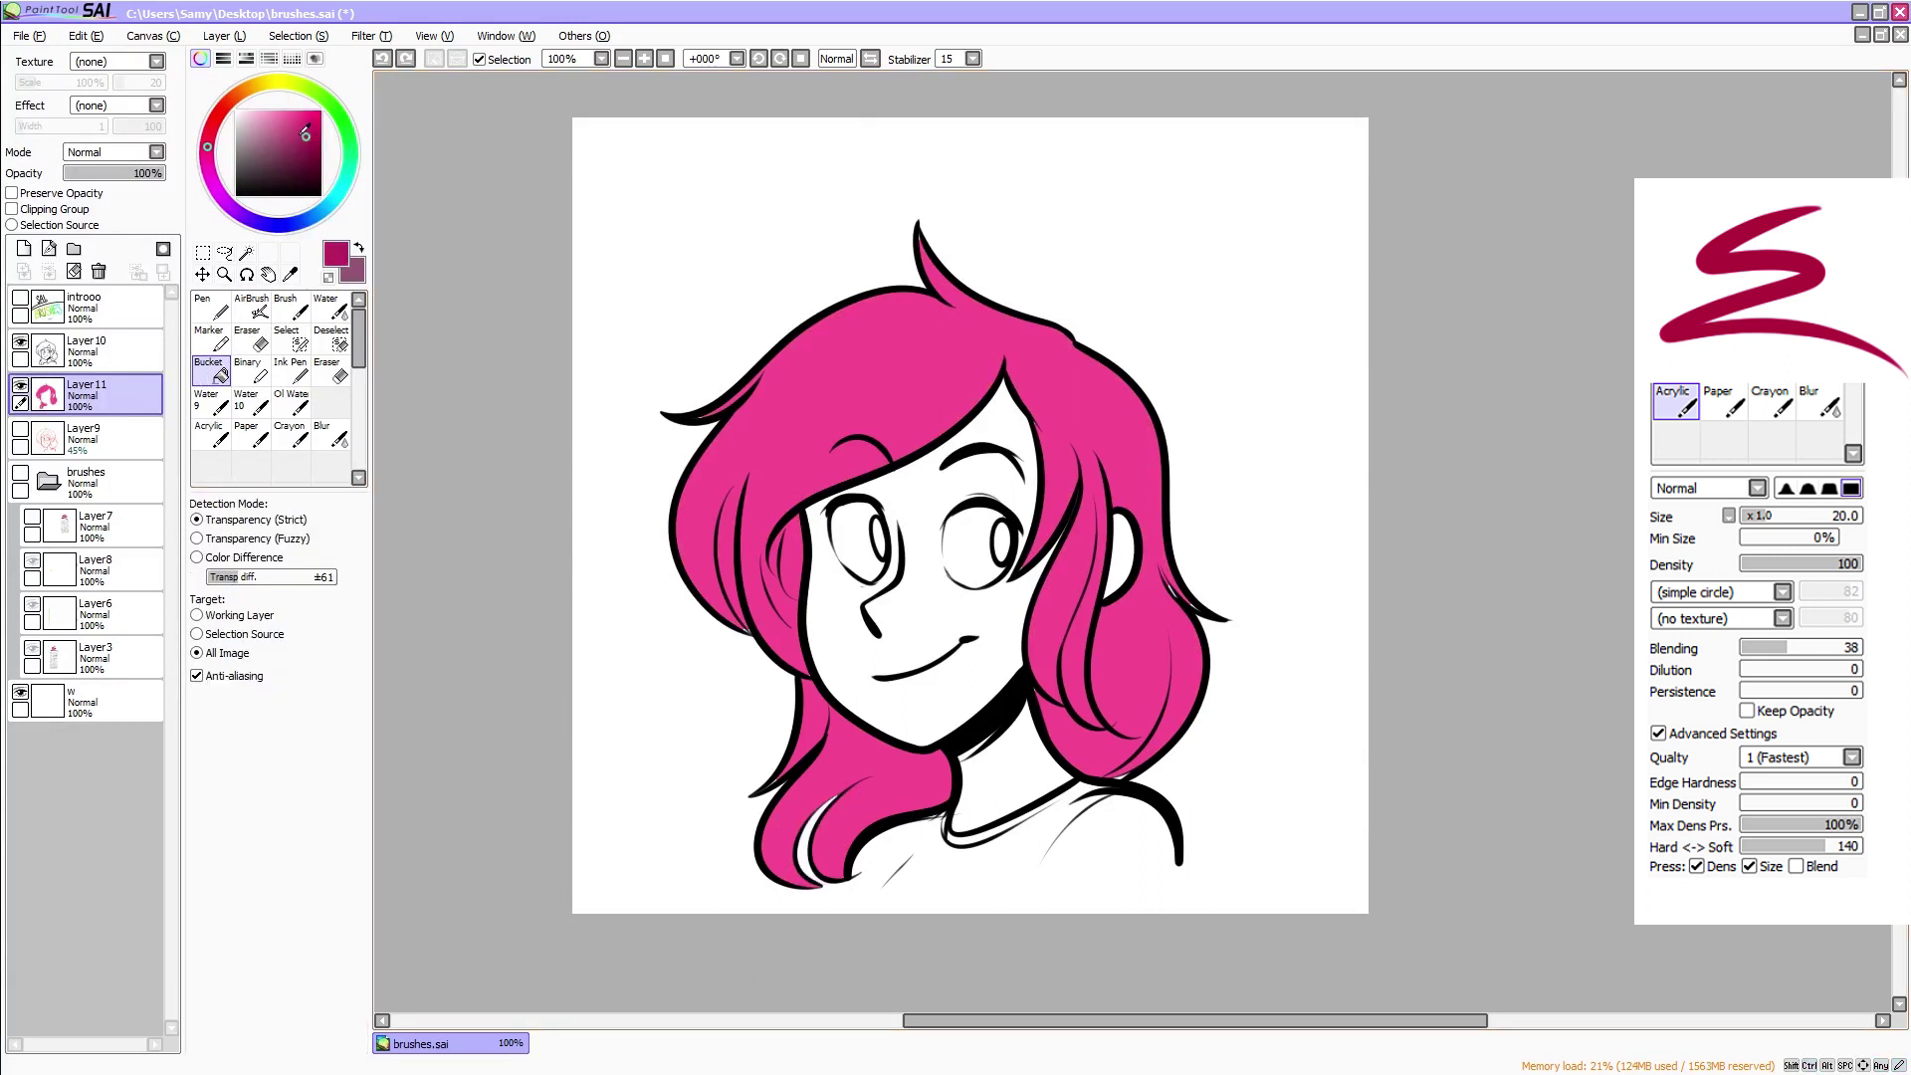
click(297, 111)
click(291, 279)
click(857, 392)
click(213, 434)
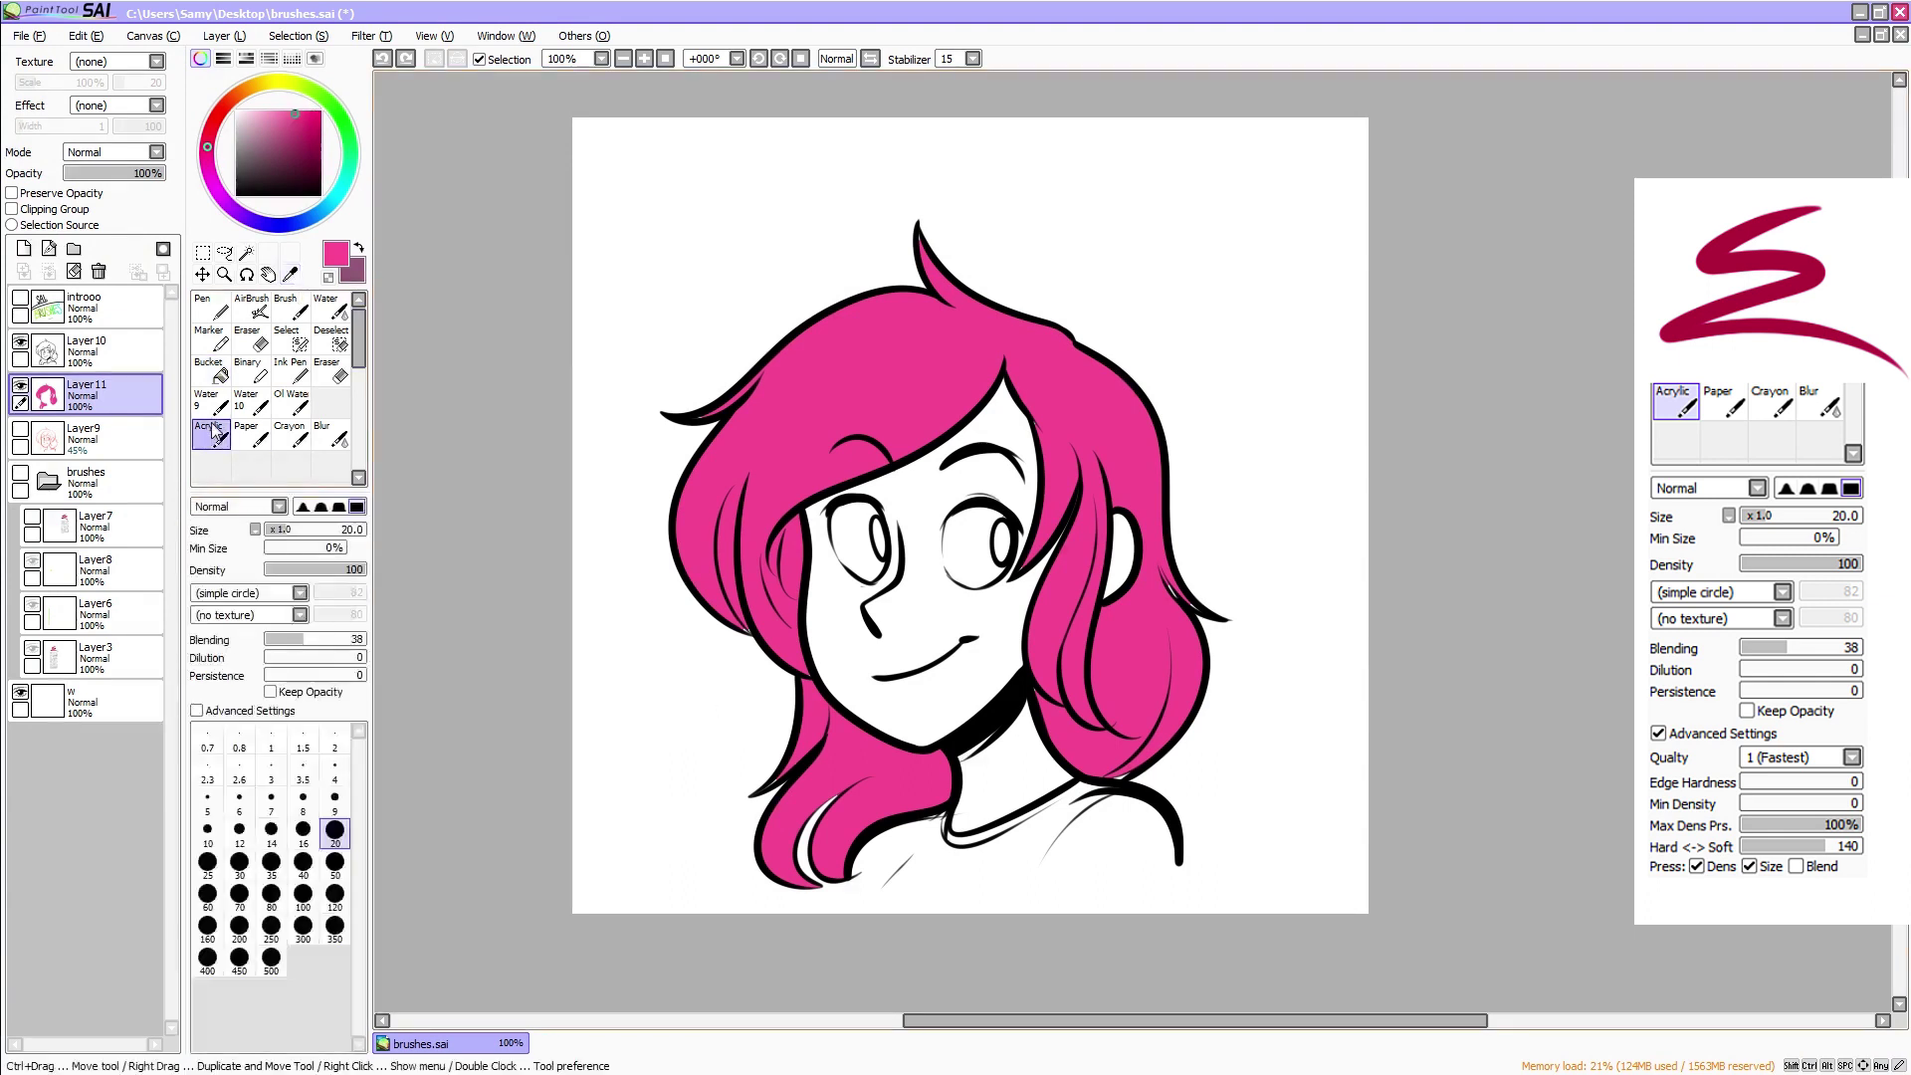
drag(693, 418, 824, 467)
drag(833, 873, 827, 793)
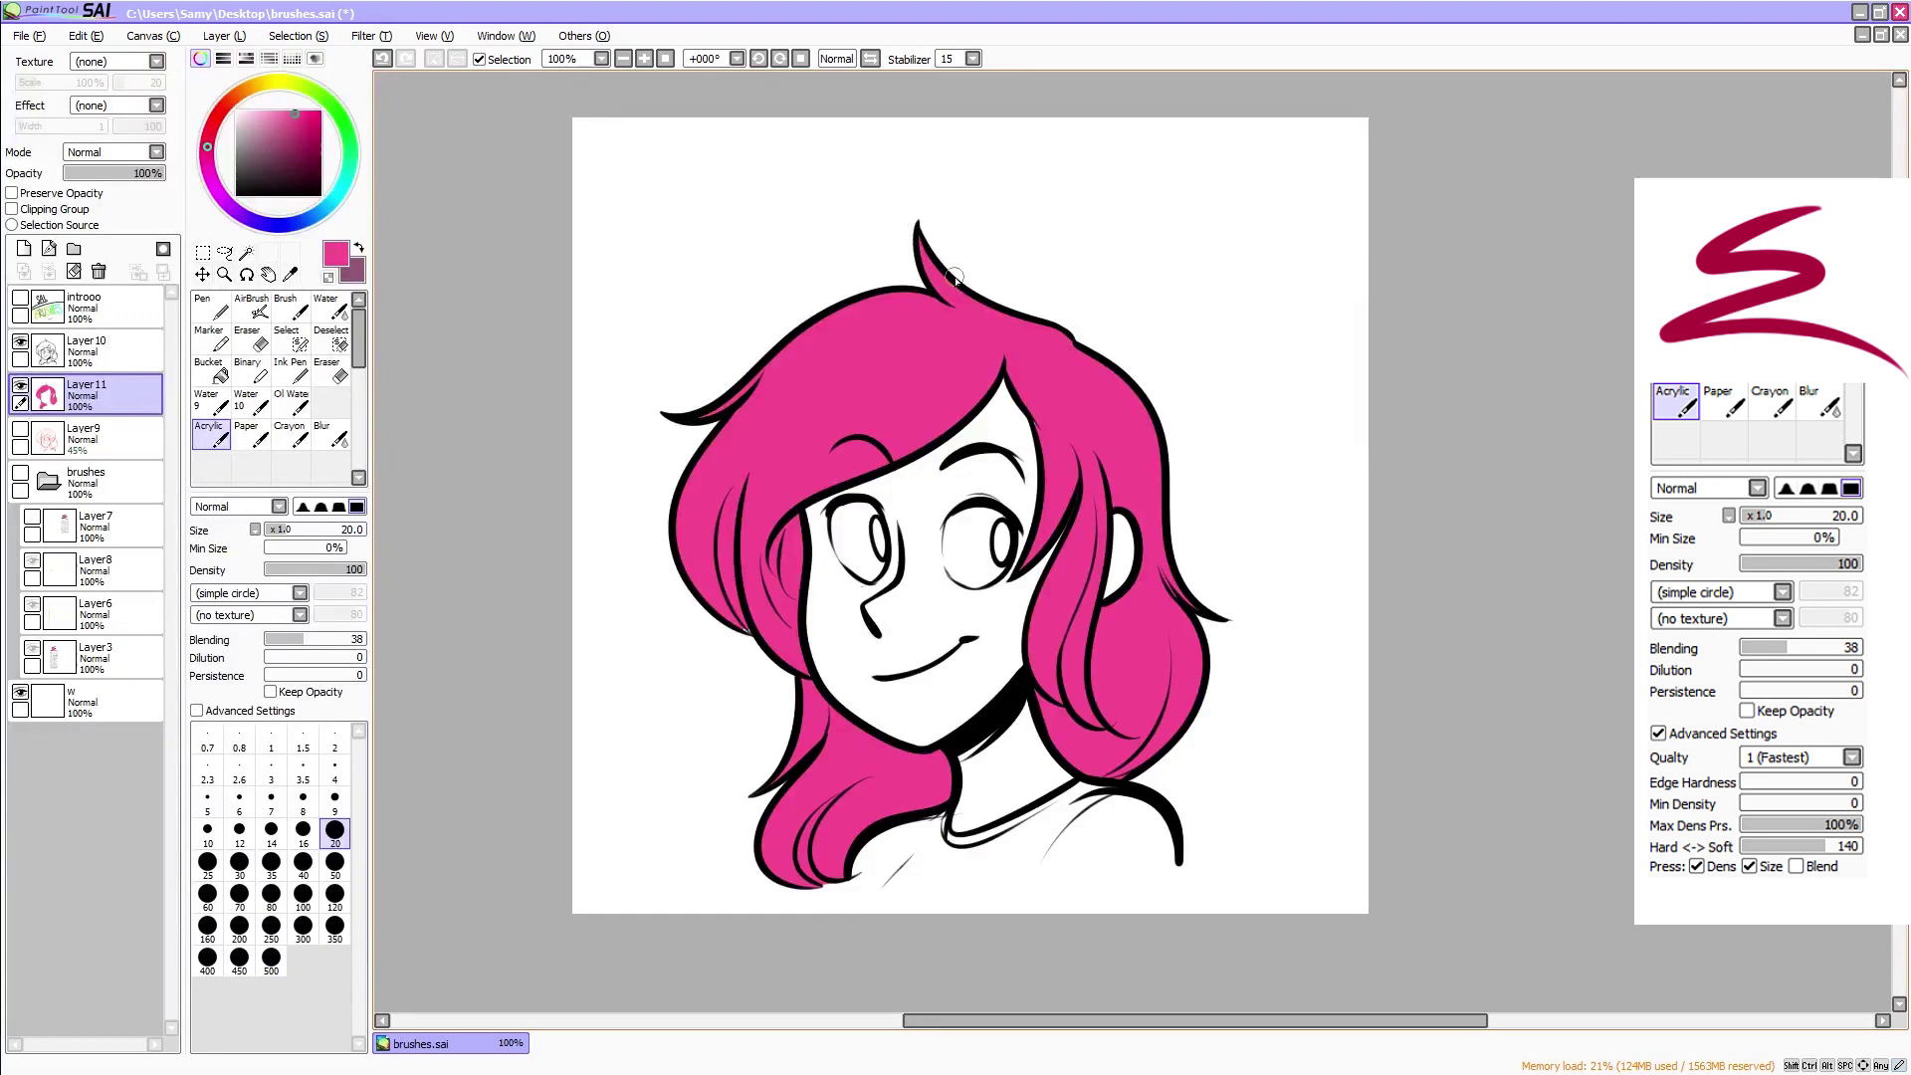
Set the Bucket's transparency difference to 141
click(211, 379)
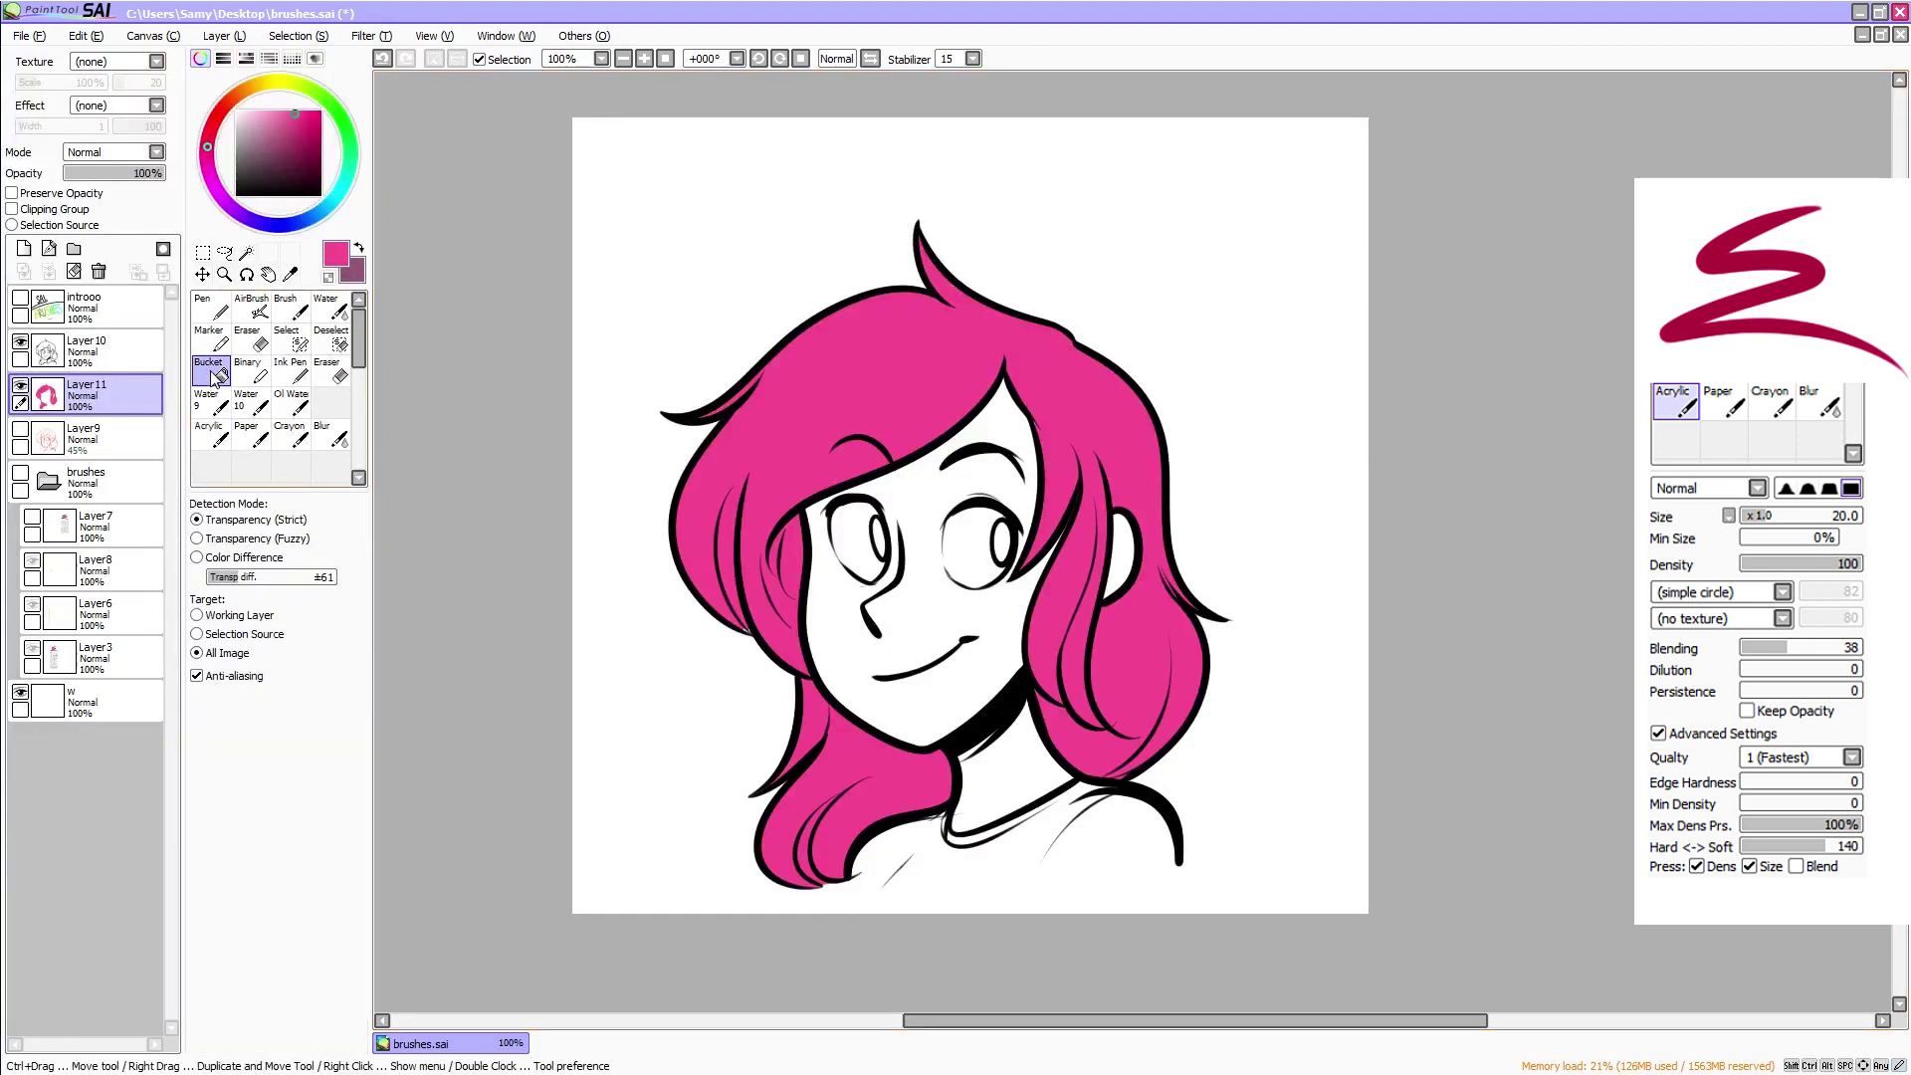
mouse_move(265, 581)
mouse_down()
mouse_move(299, 590)
mouse_move(237, 599)
mouse_move(278, 591)
mouse_up()
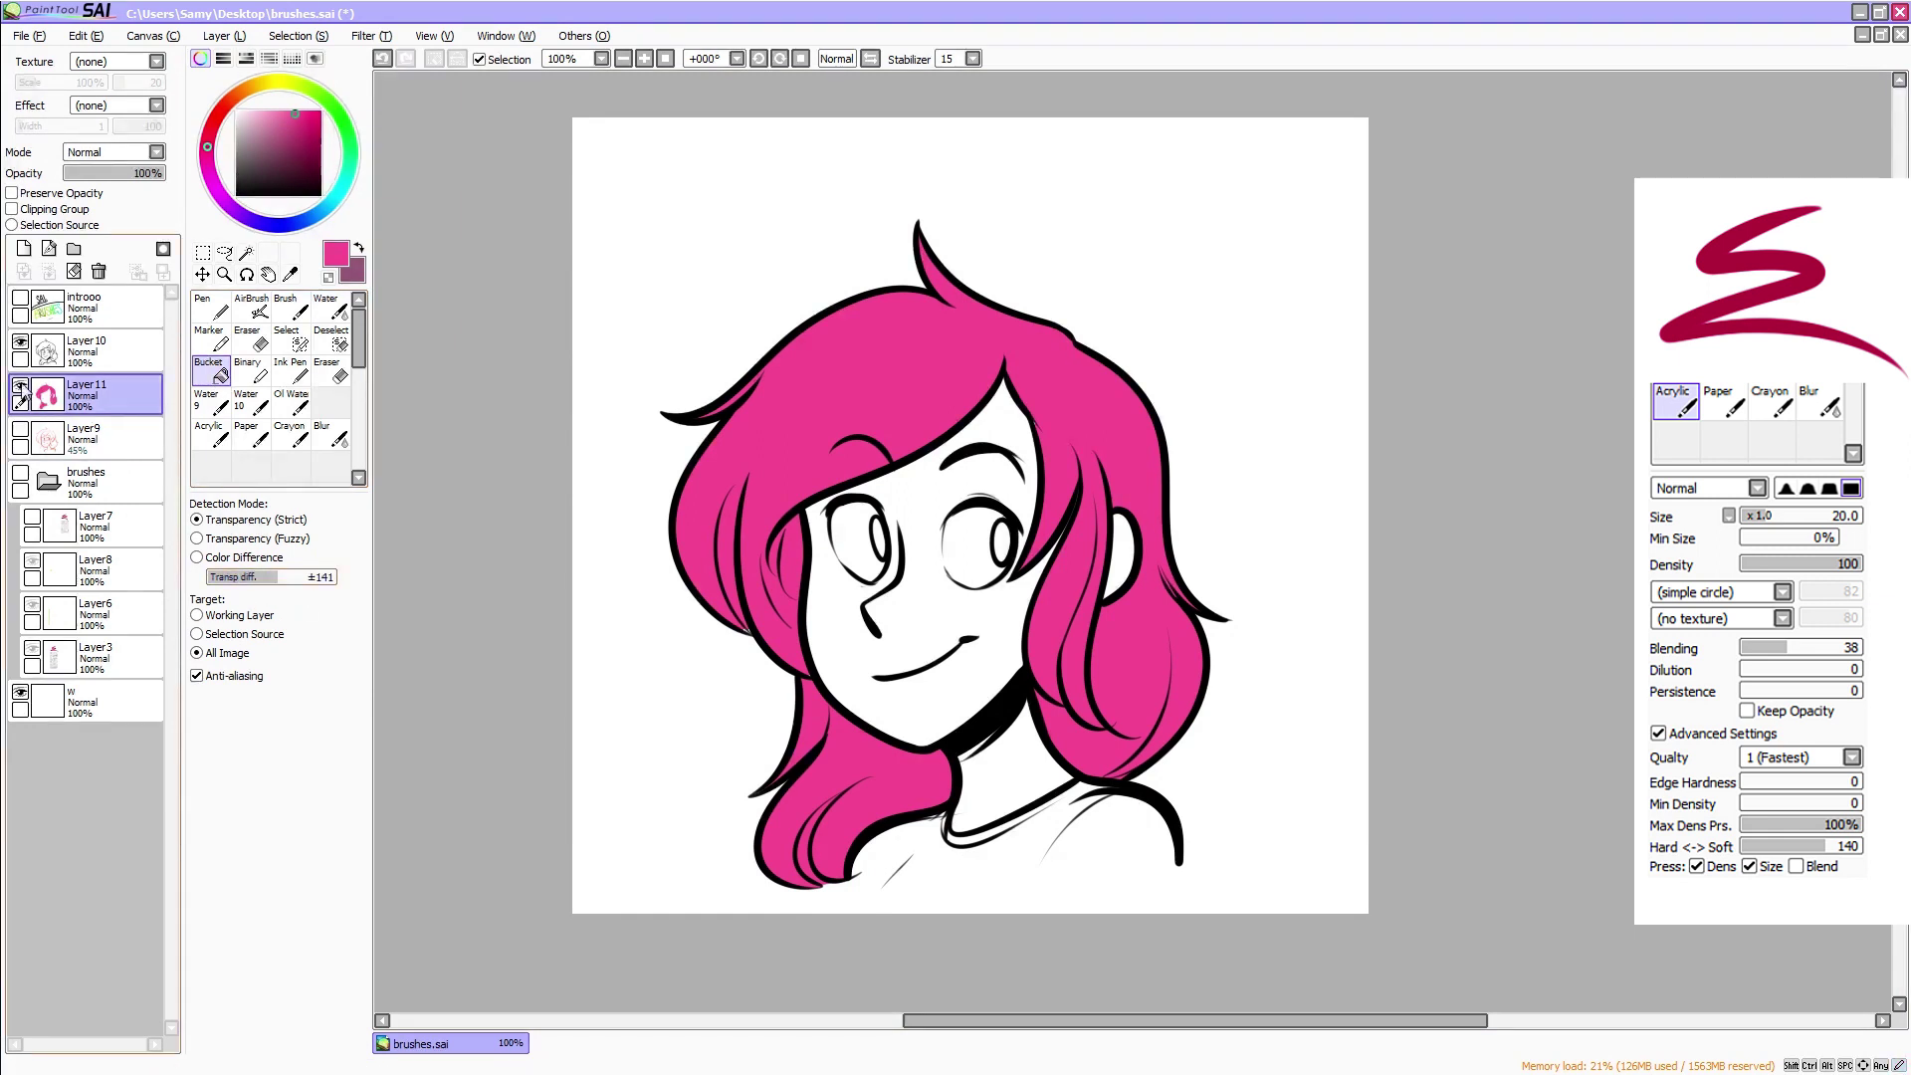
Hide the hair color layer, try filling the hair pink on a new layer, and undo the fill that floods the background
click(21, 388)
click(25, 249)
click(921, 445)
click(806, 821)
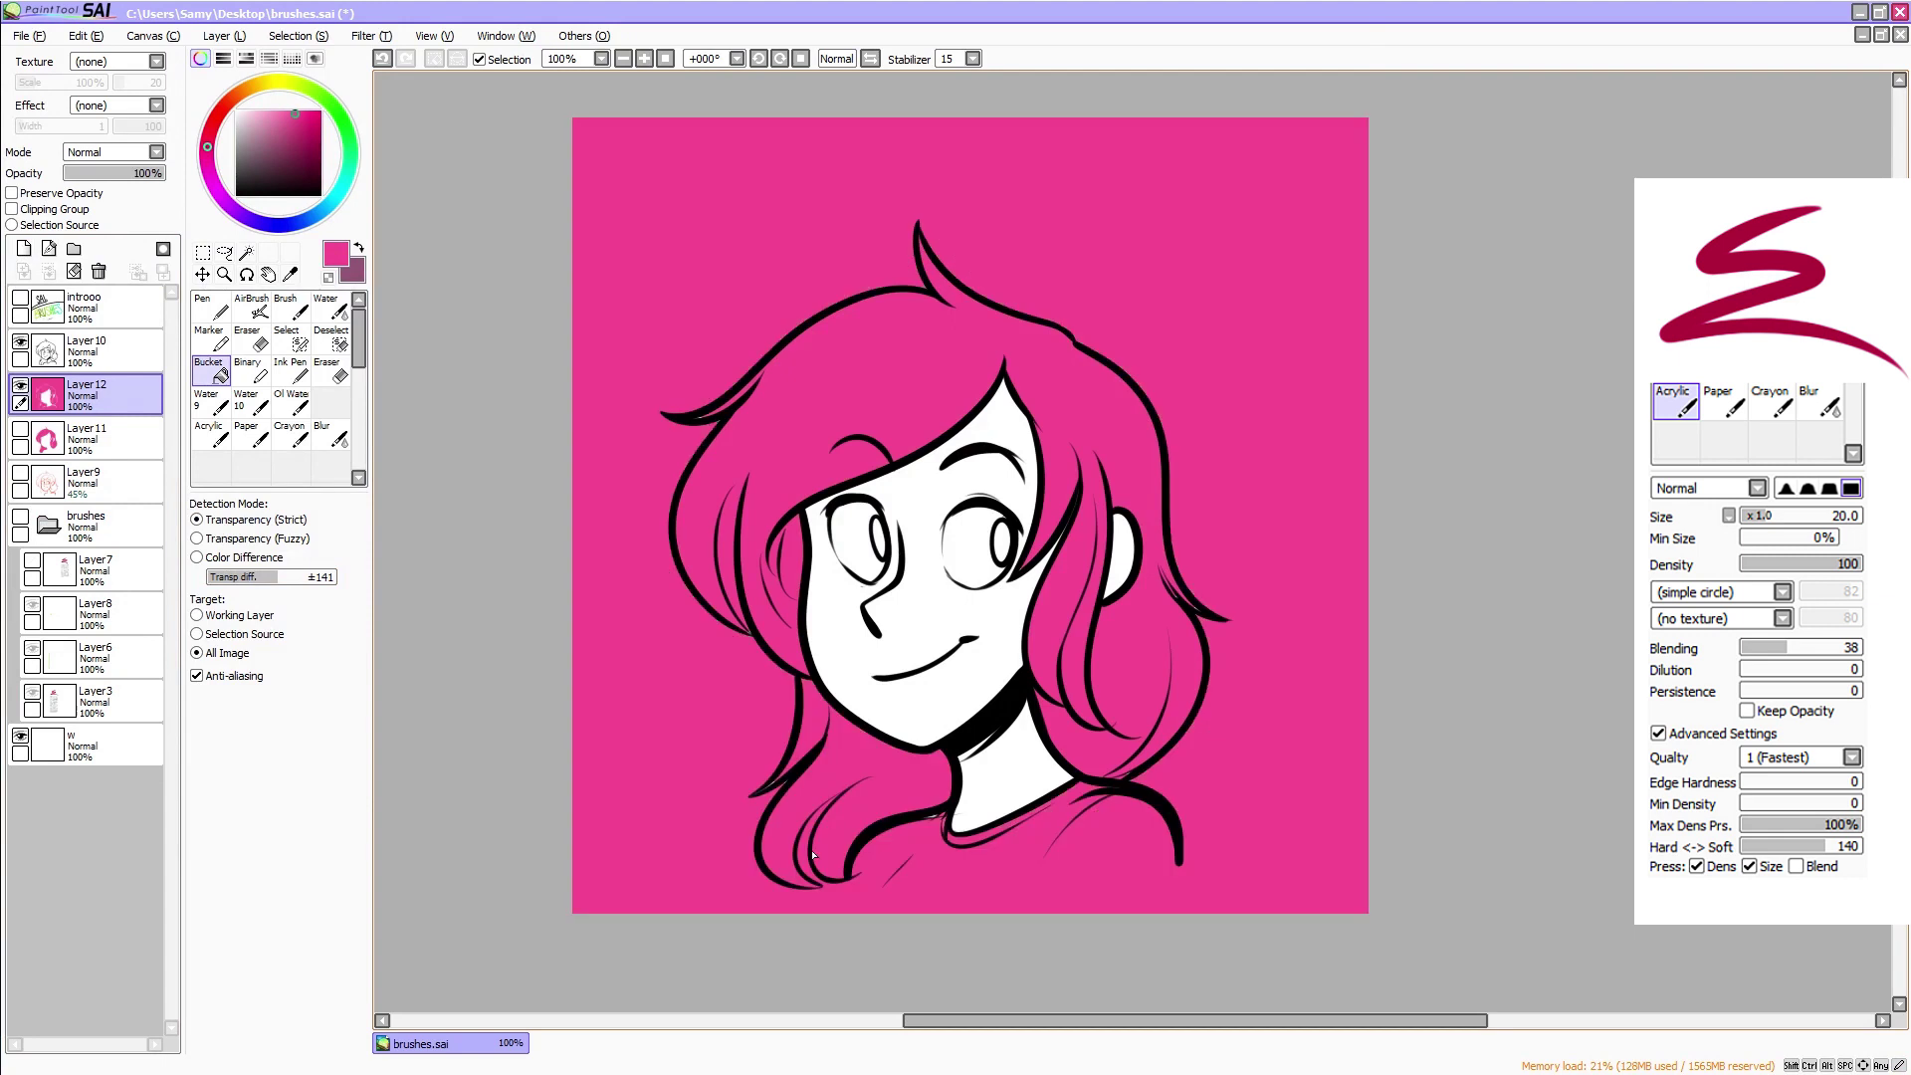
key(ctrl+z)
Close the open end of the lower hair lock with a pink Acrylic stroke and bucket-fill the lock on the trial layer
click(213, 434)
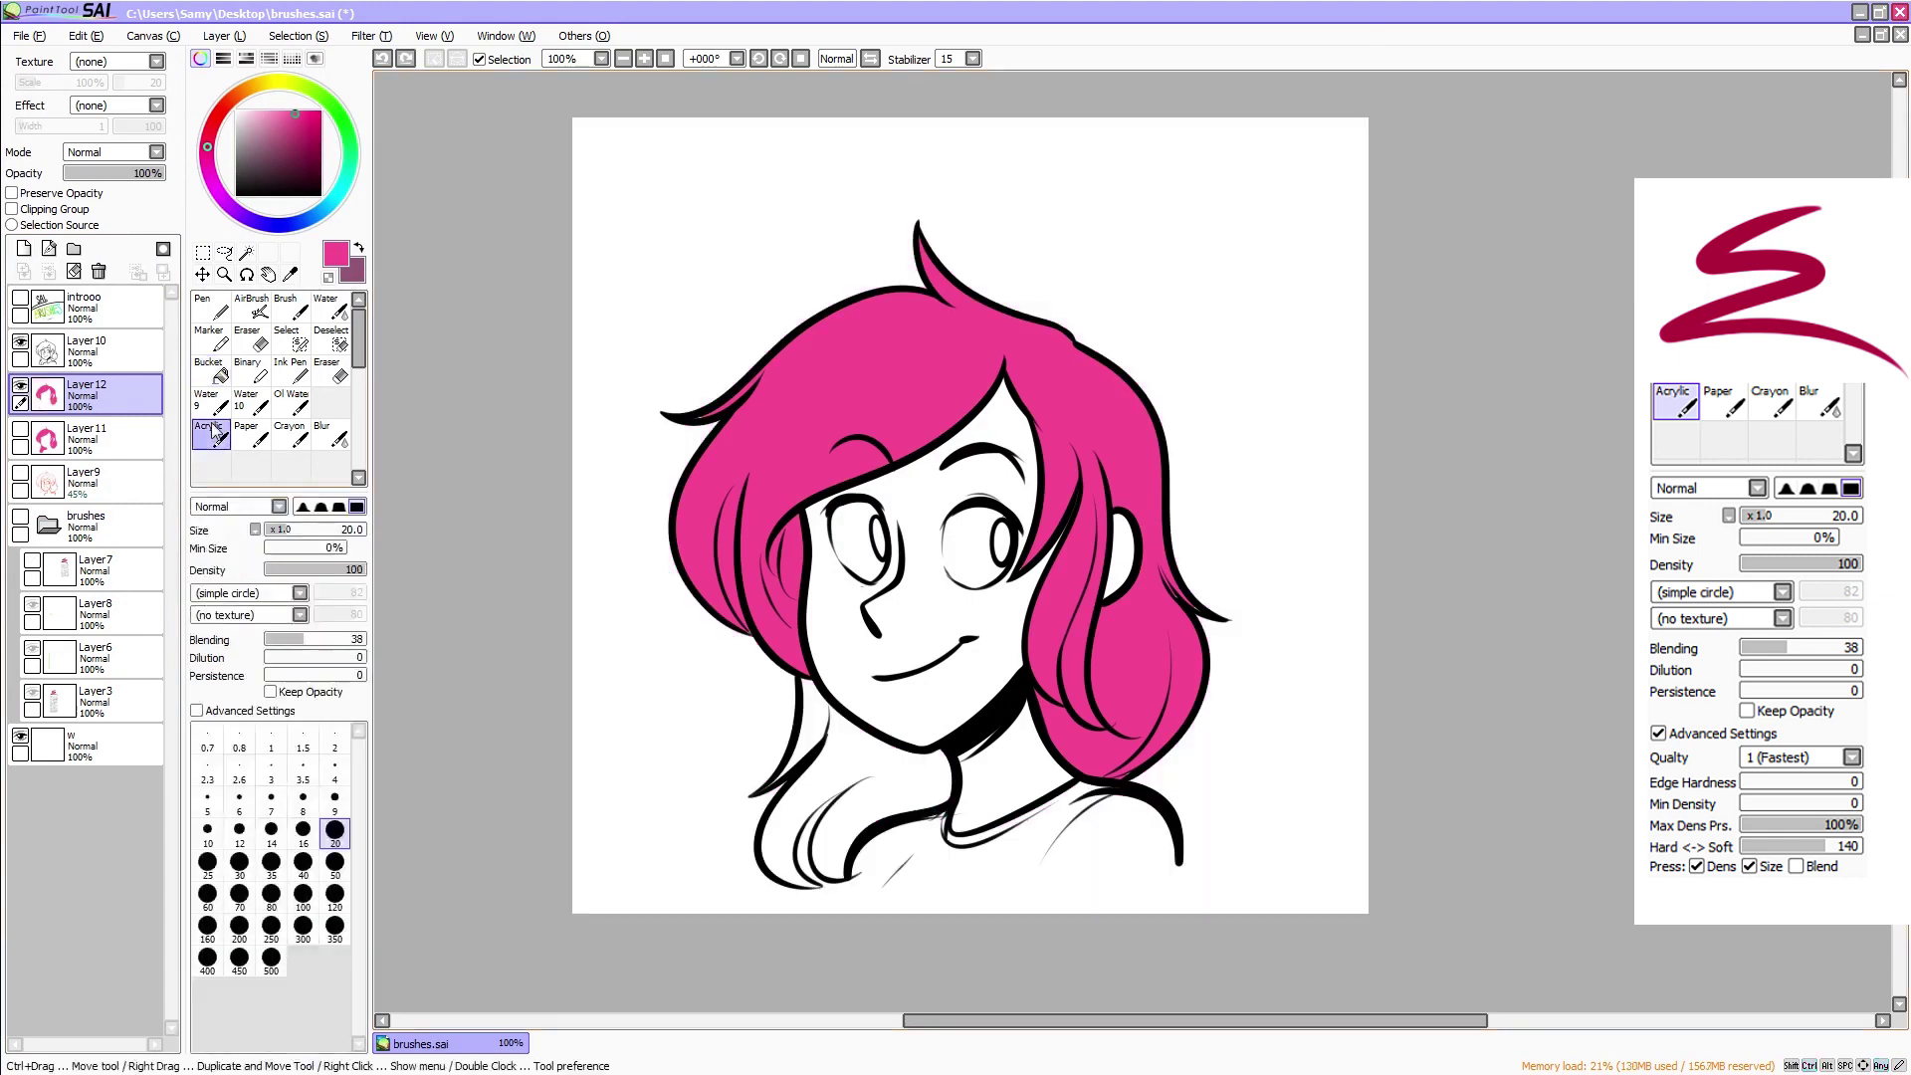
drag(825, 888, 848, 880)
click(215, 372)
click(839, 793)
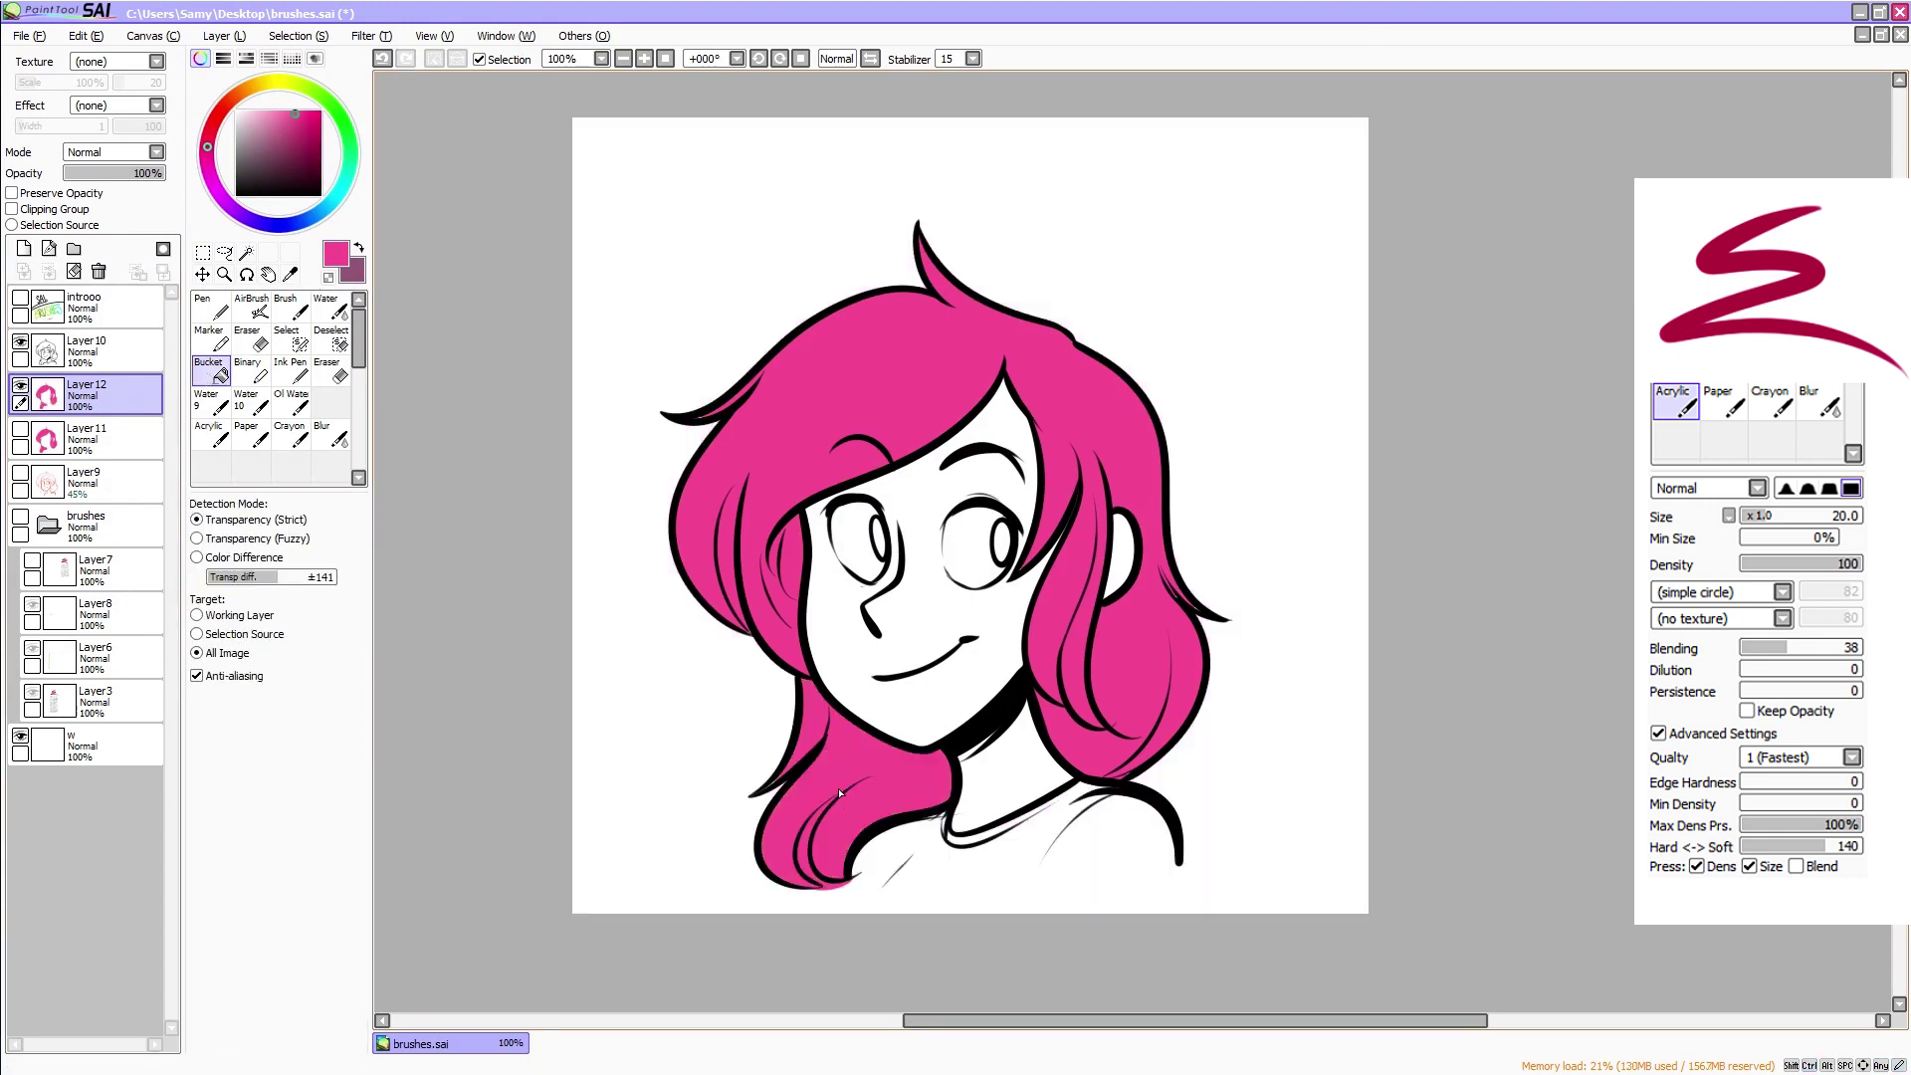
click(213, 434)
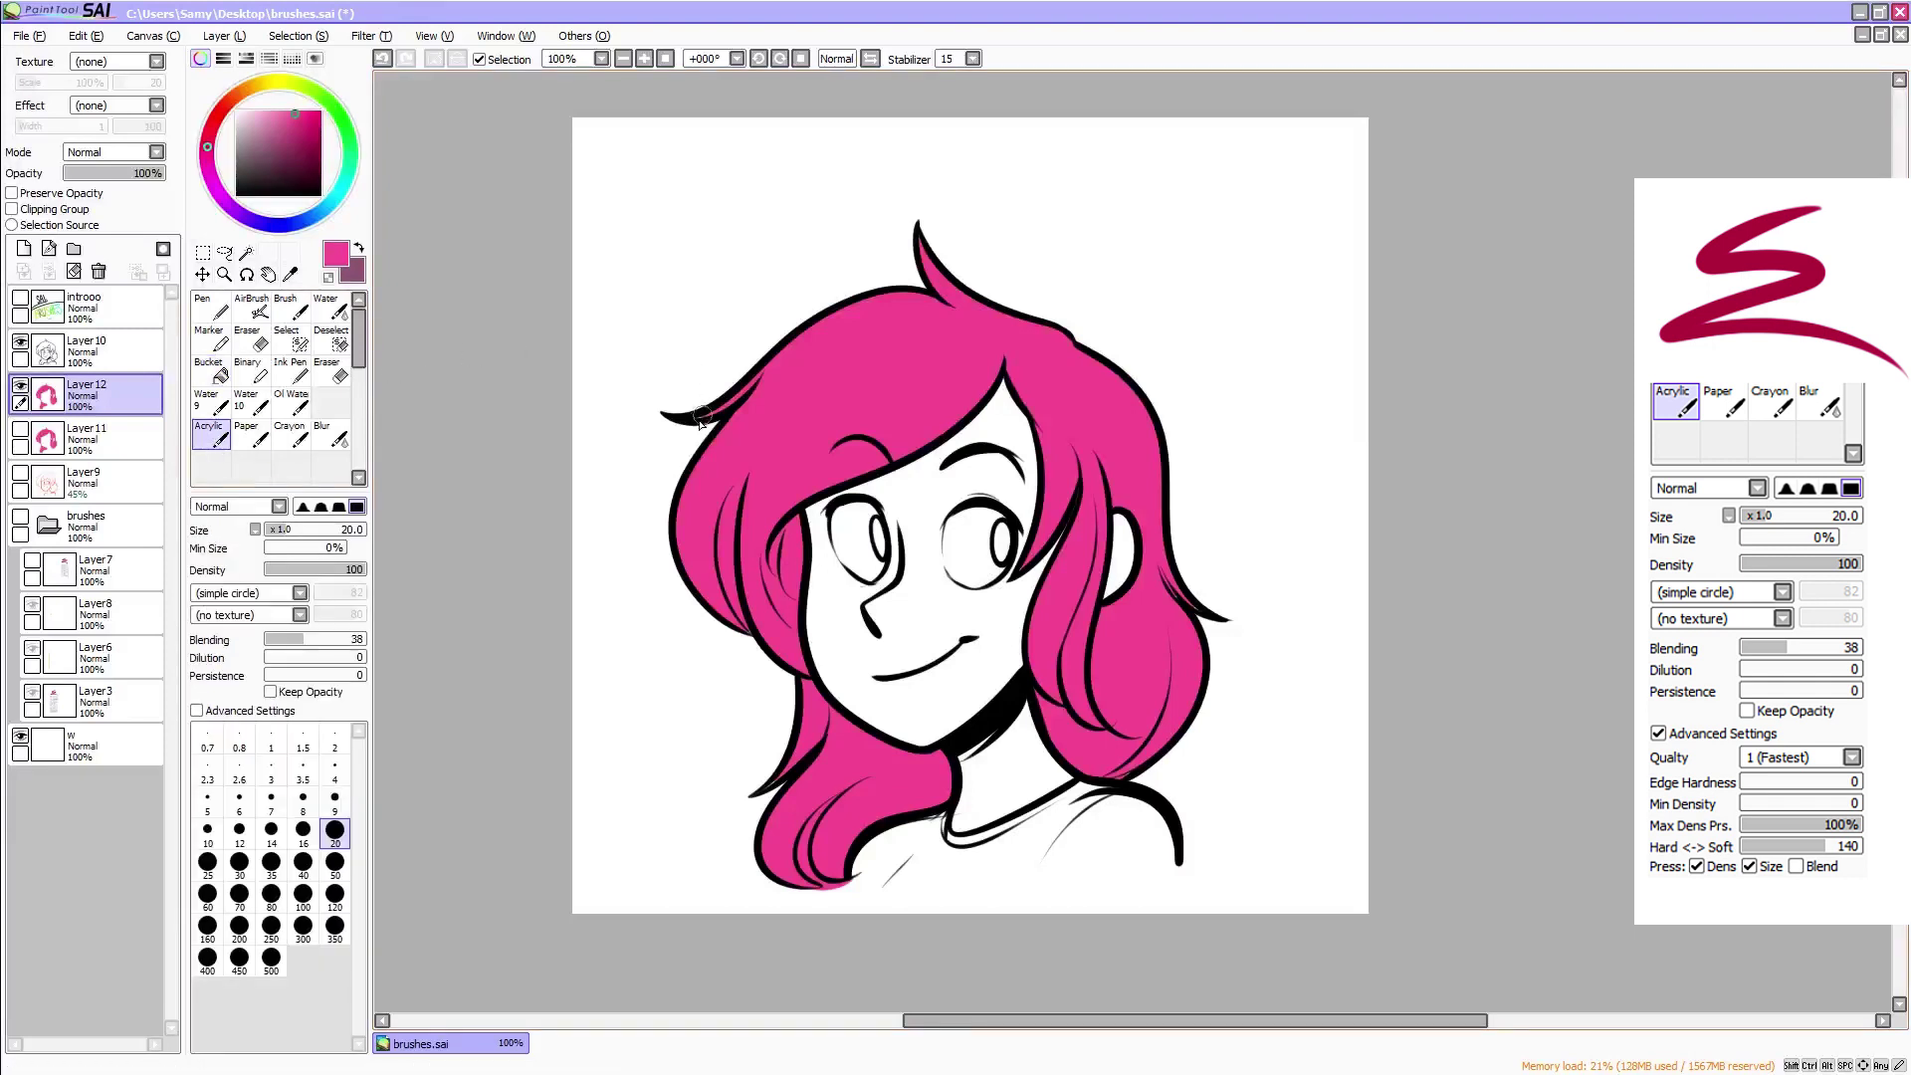
Inspect the trial fill's edges up close, delete the trial layer, and show the original hair color layer again
click(645, 58)
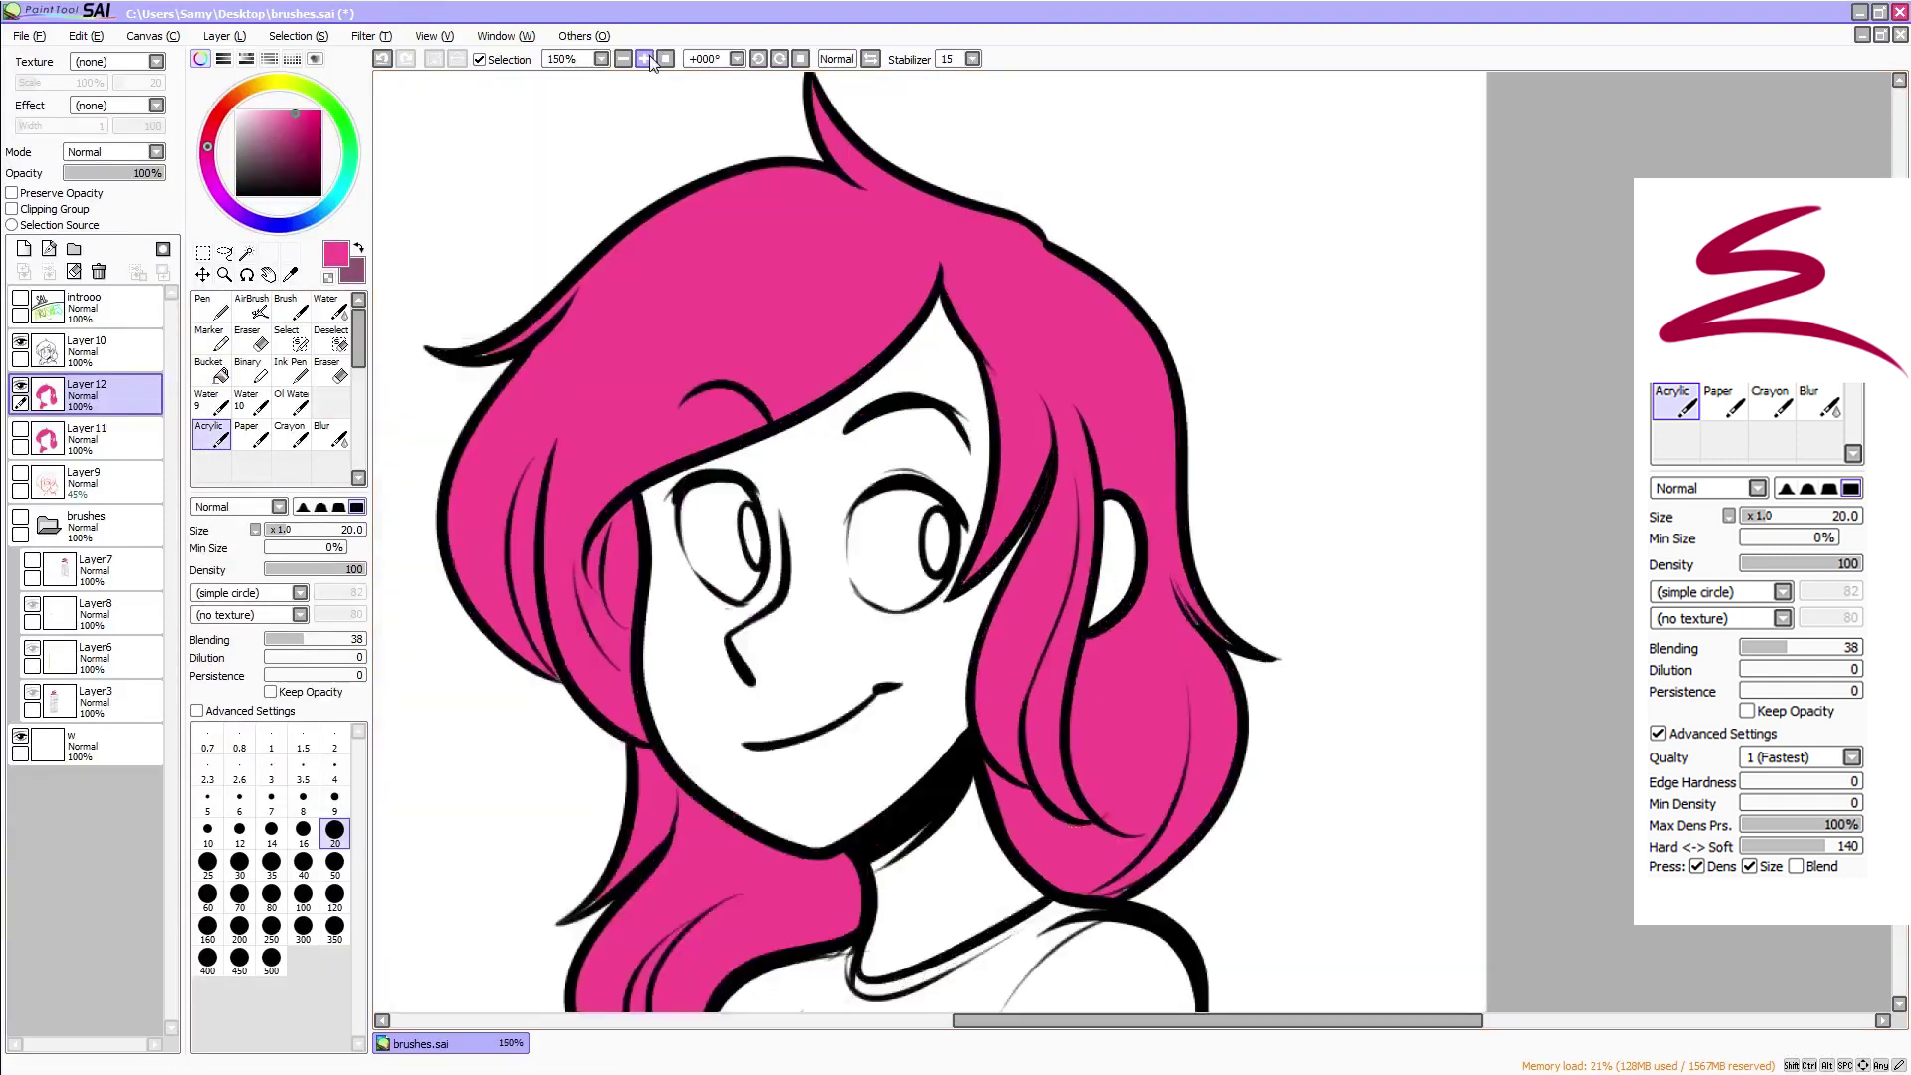
click(645, 59)
drag(1106, 1024, 991, 1026)
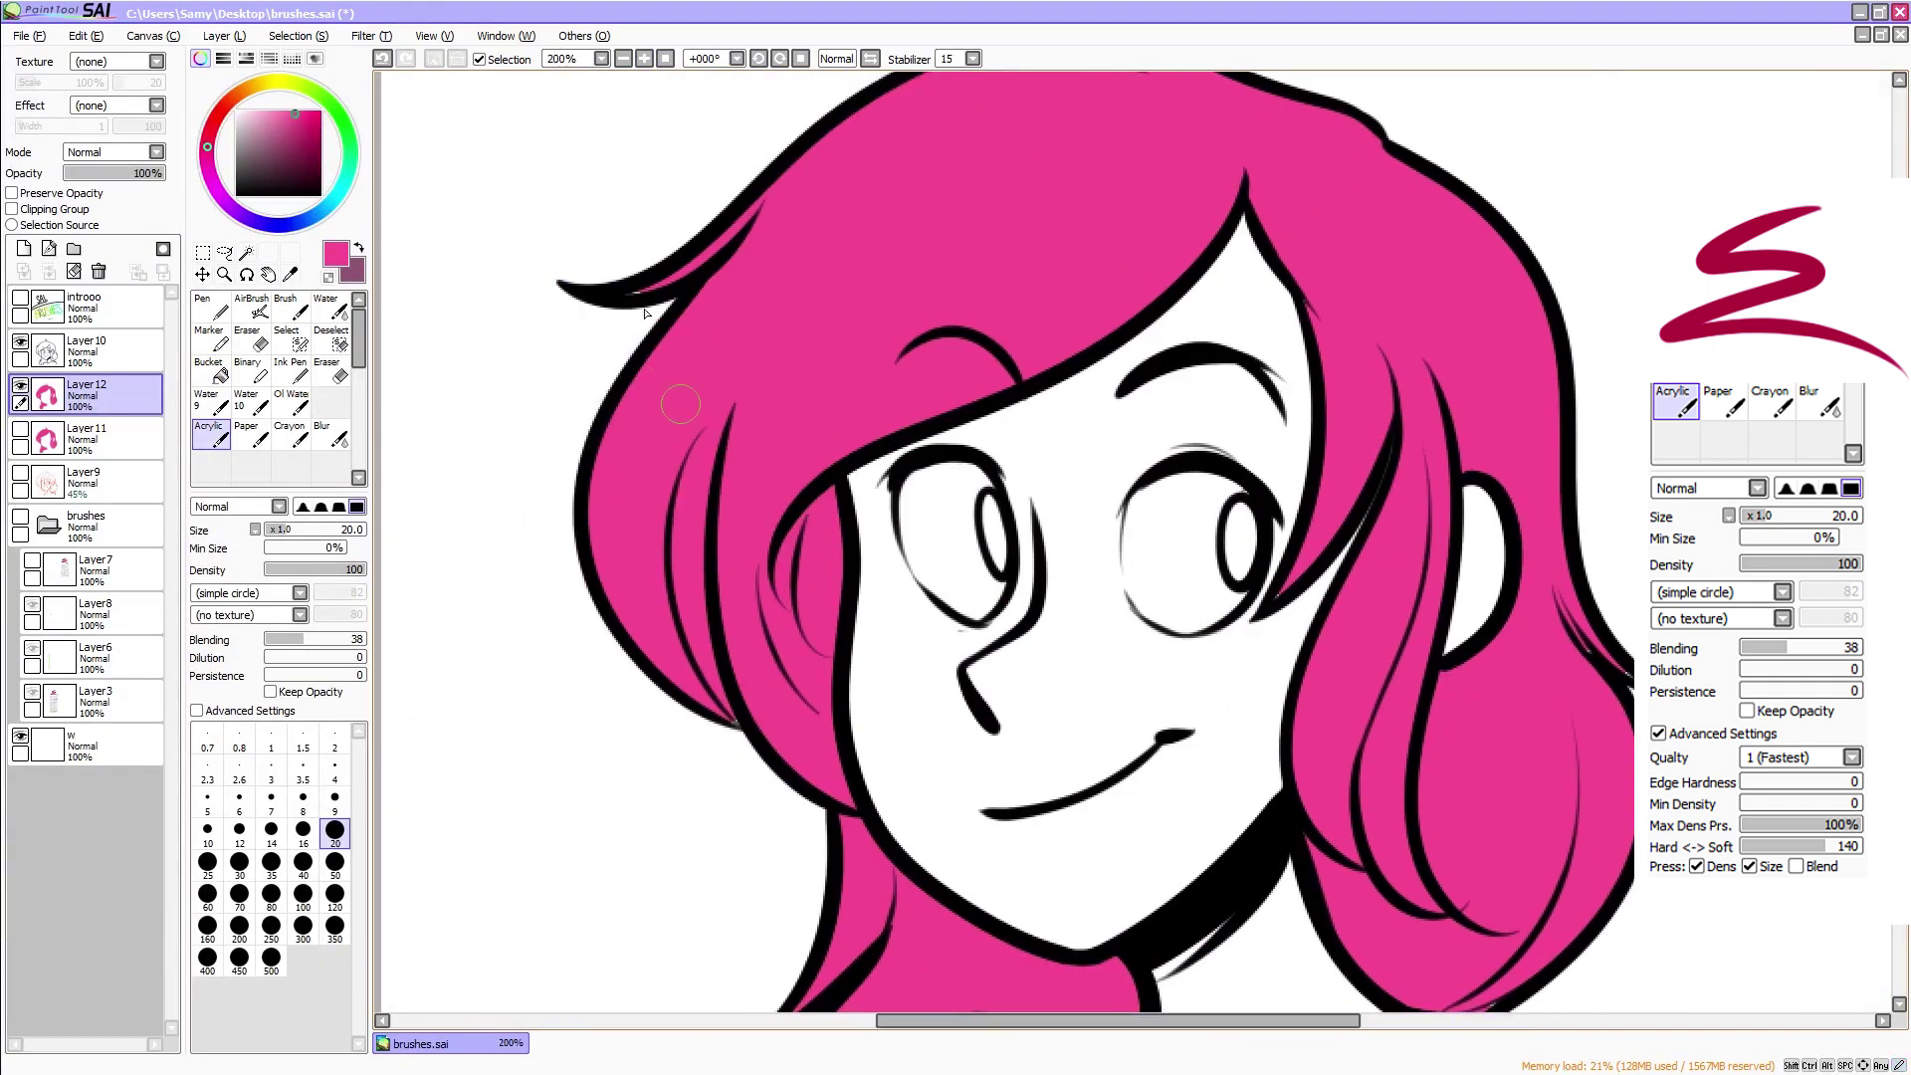
click(665, 60)
click(98, 271)
click(20, 384)
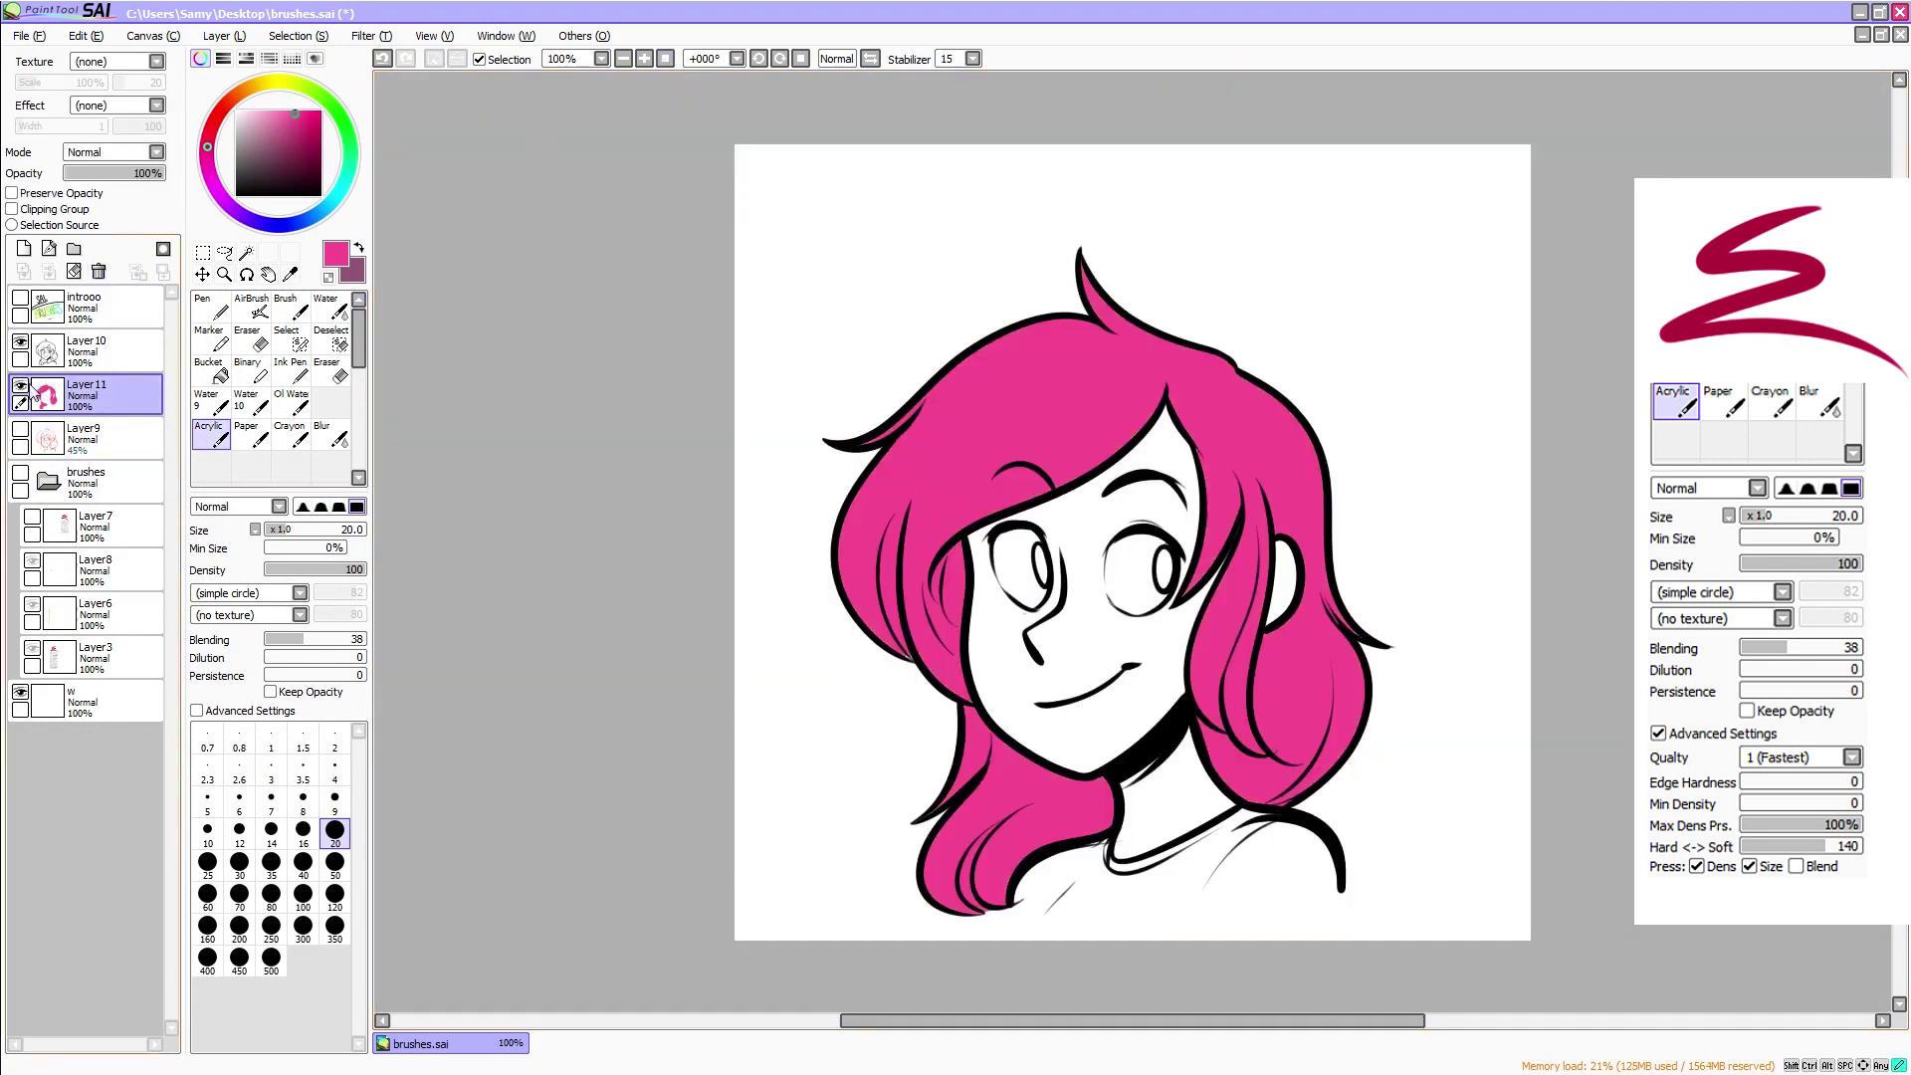
Add a new layer directly beneath the hair color layer and switch to the Bucket for the skin fill
drag(1059, 1022, 1129, 1022)
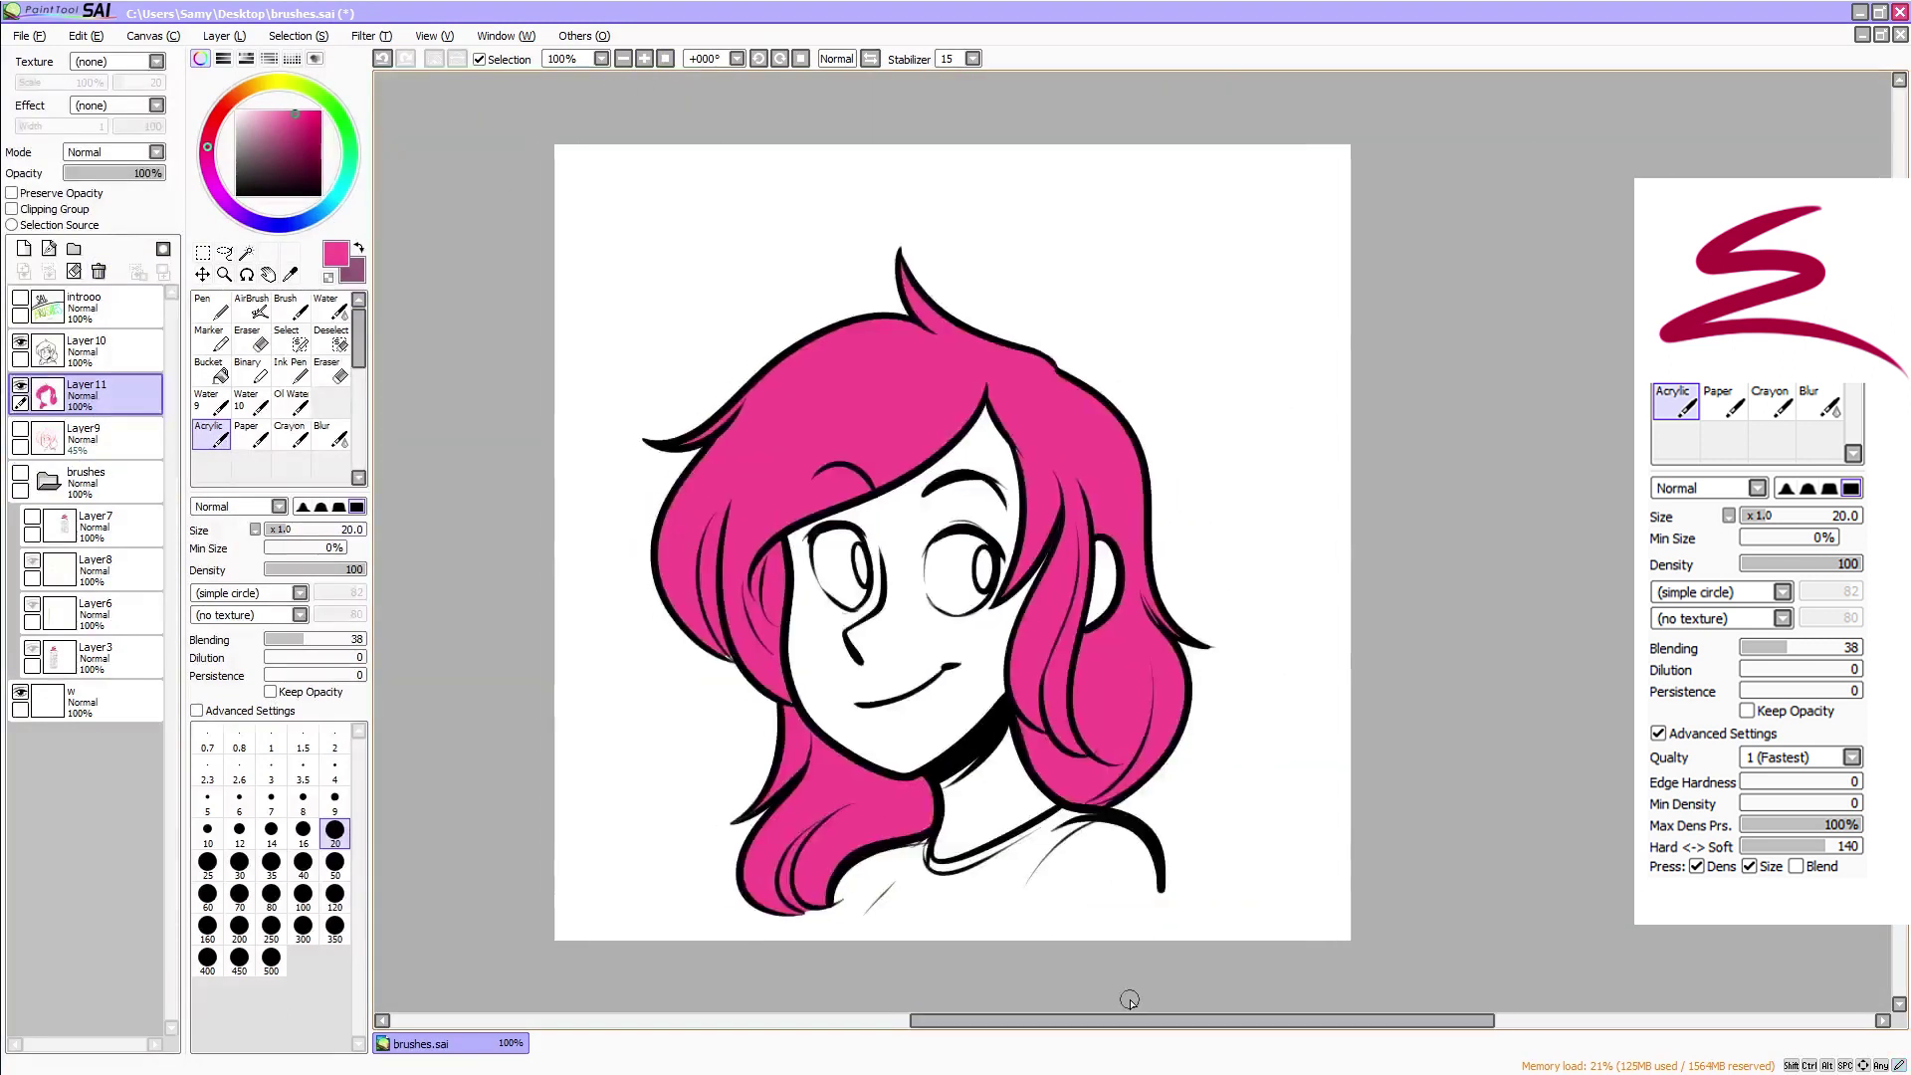
click(211, 373)
click(97, 439)
click(24, 248)
Mix a tan skin color and bucket-fill the face, ear and neck on the new layer
click(256, 86)
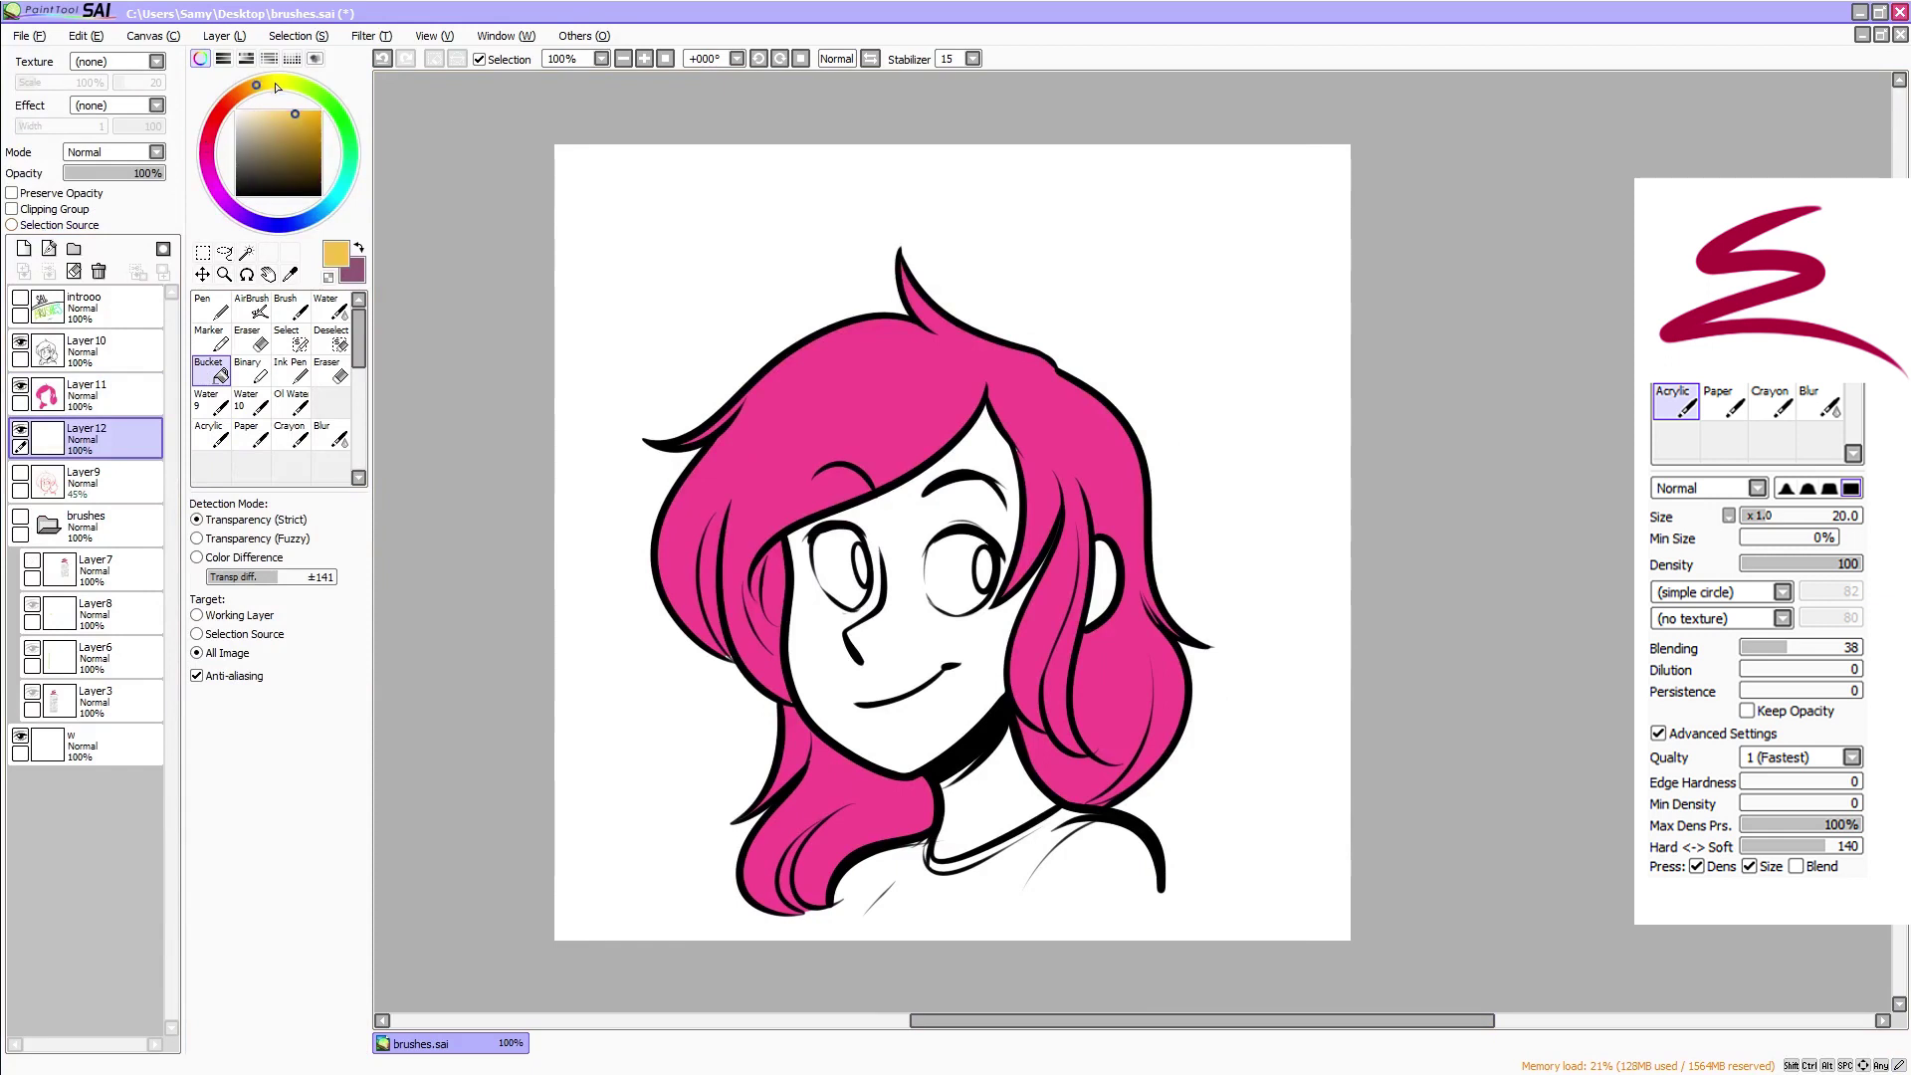
click(257, 113)
click(251, 88)
click(260, 124)
click(276, 113)
click(247, 89)
click(273, 124)
click(990, 684)
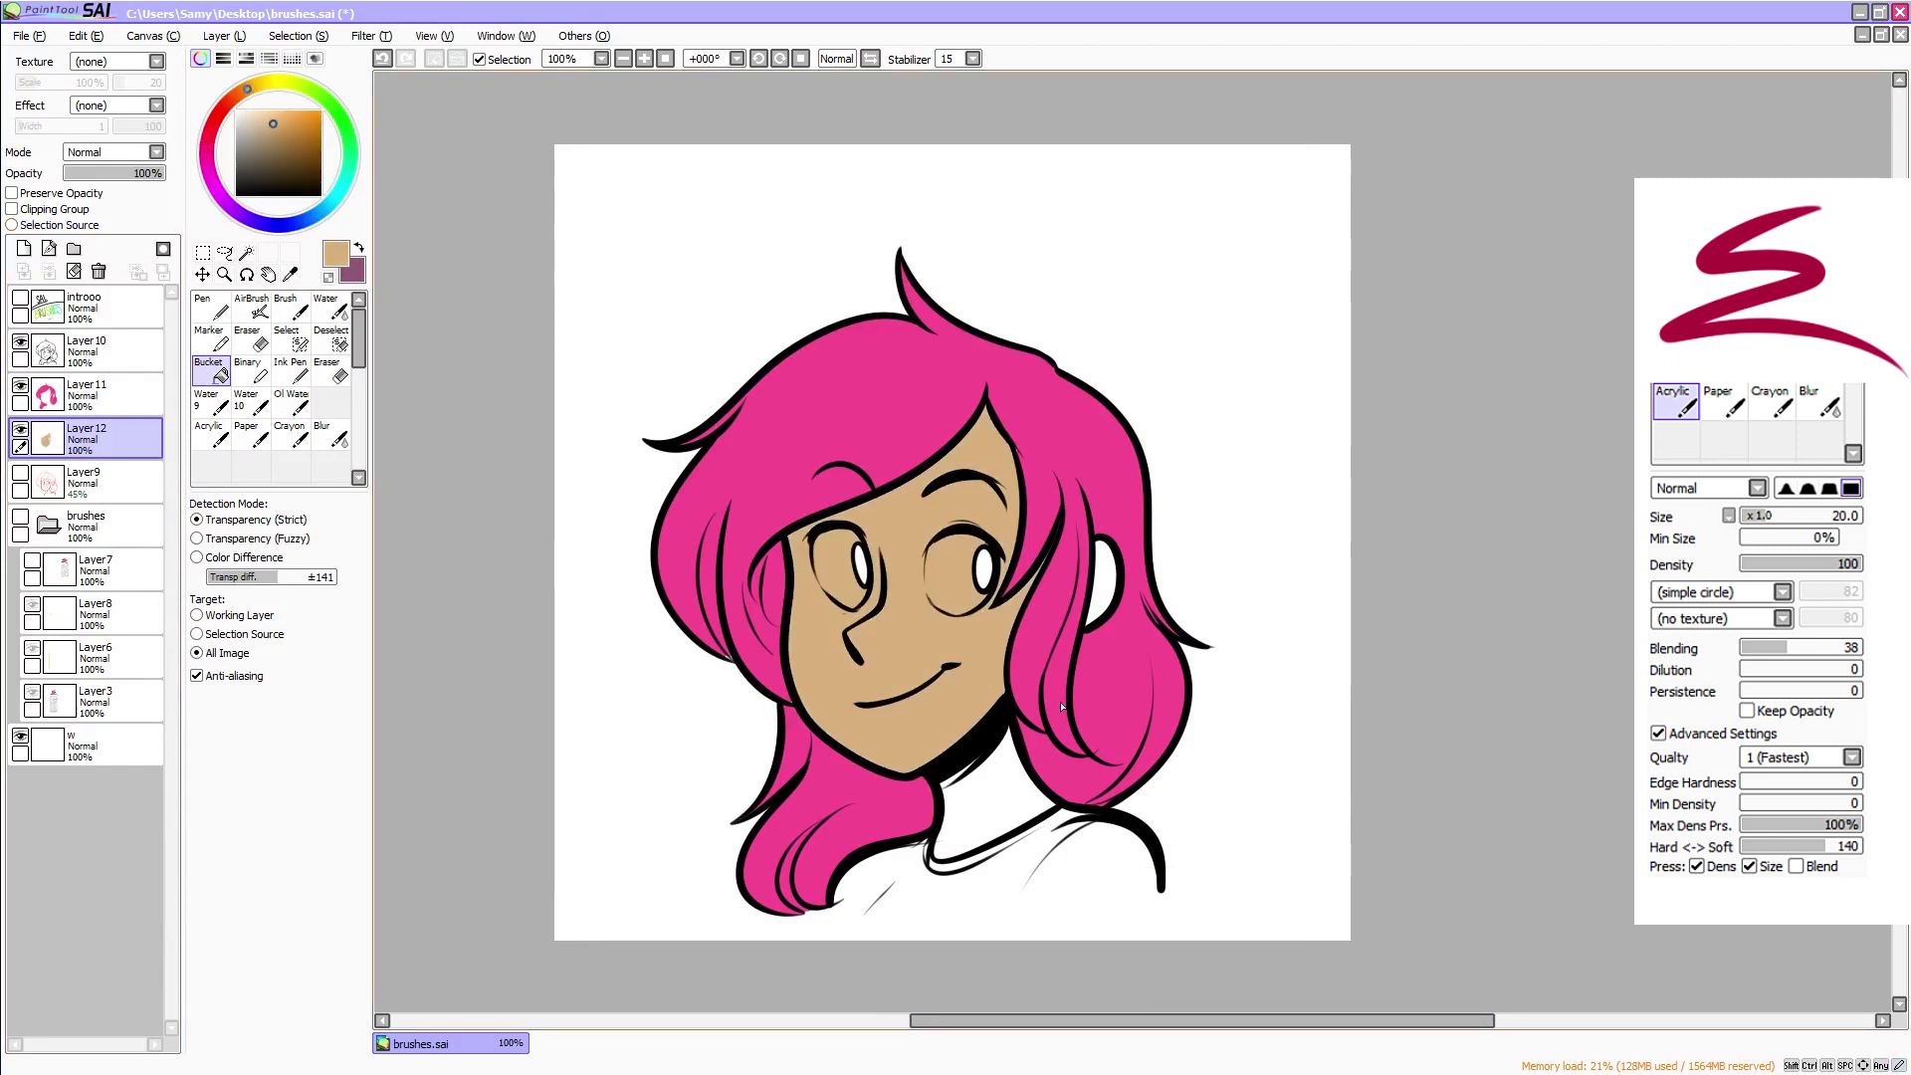
click(1103, 582)
click(990, 796)
Erase the skin color from the whites of both eyes with a hard-edged Eraser at size 16 and density 100
click(251, 343)
click(335, 761)
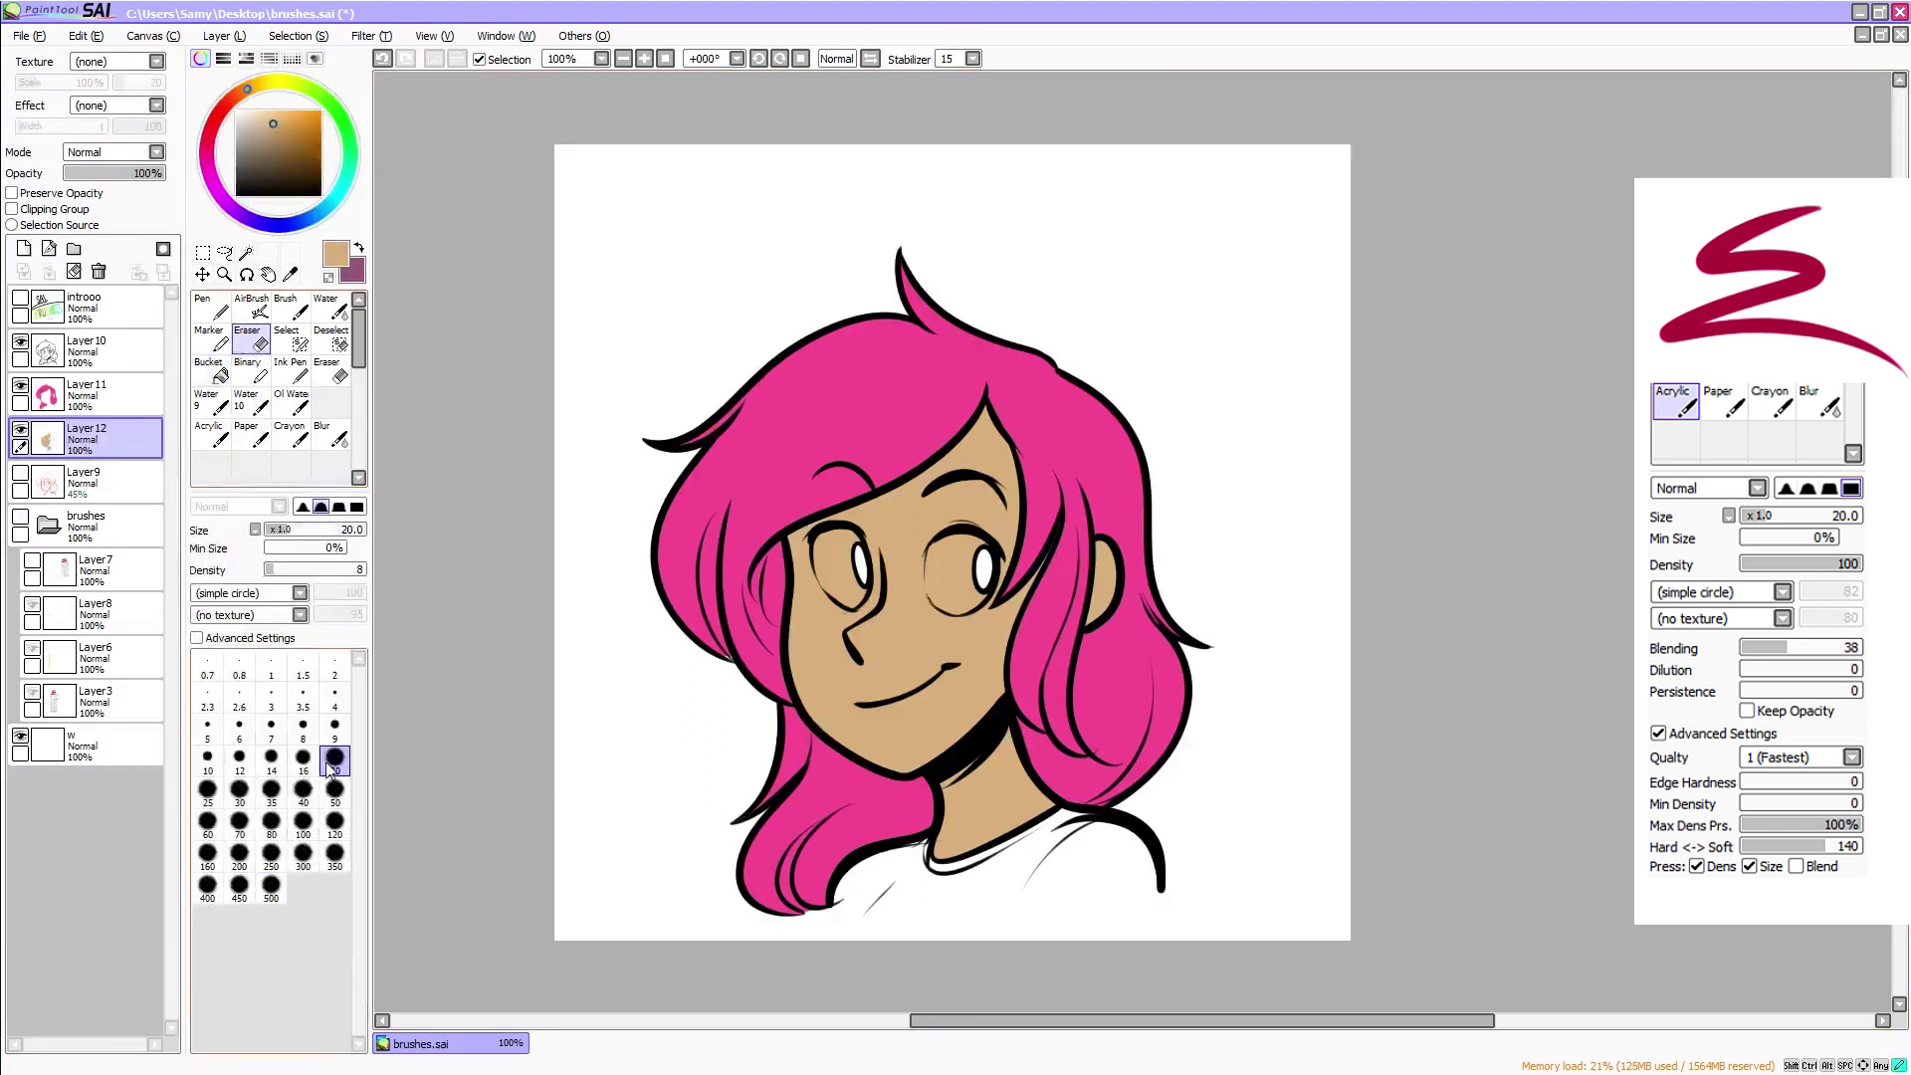
click(356, 508)
drag(338, 570, 378, 565)
click(643, 60)
click(304, 762)
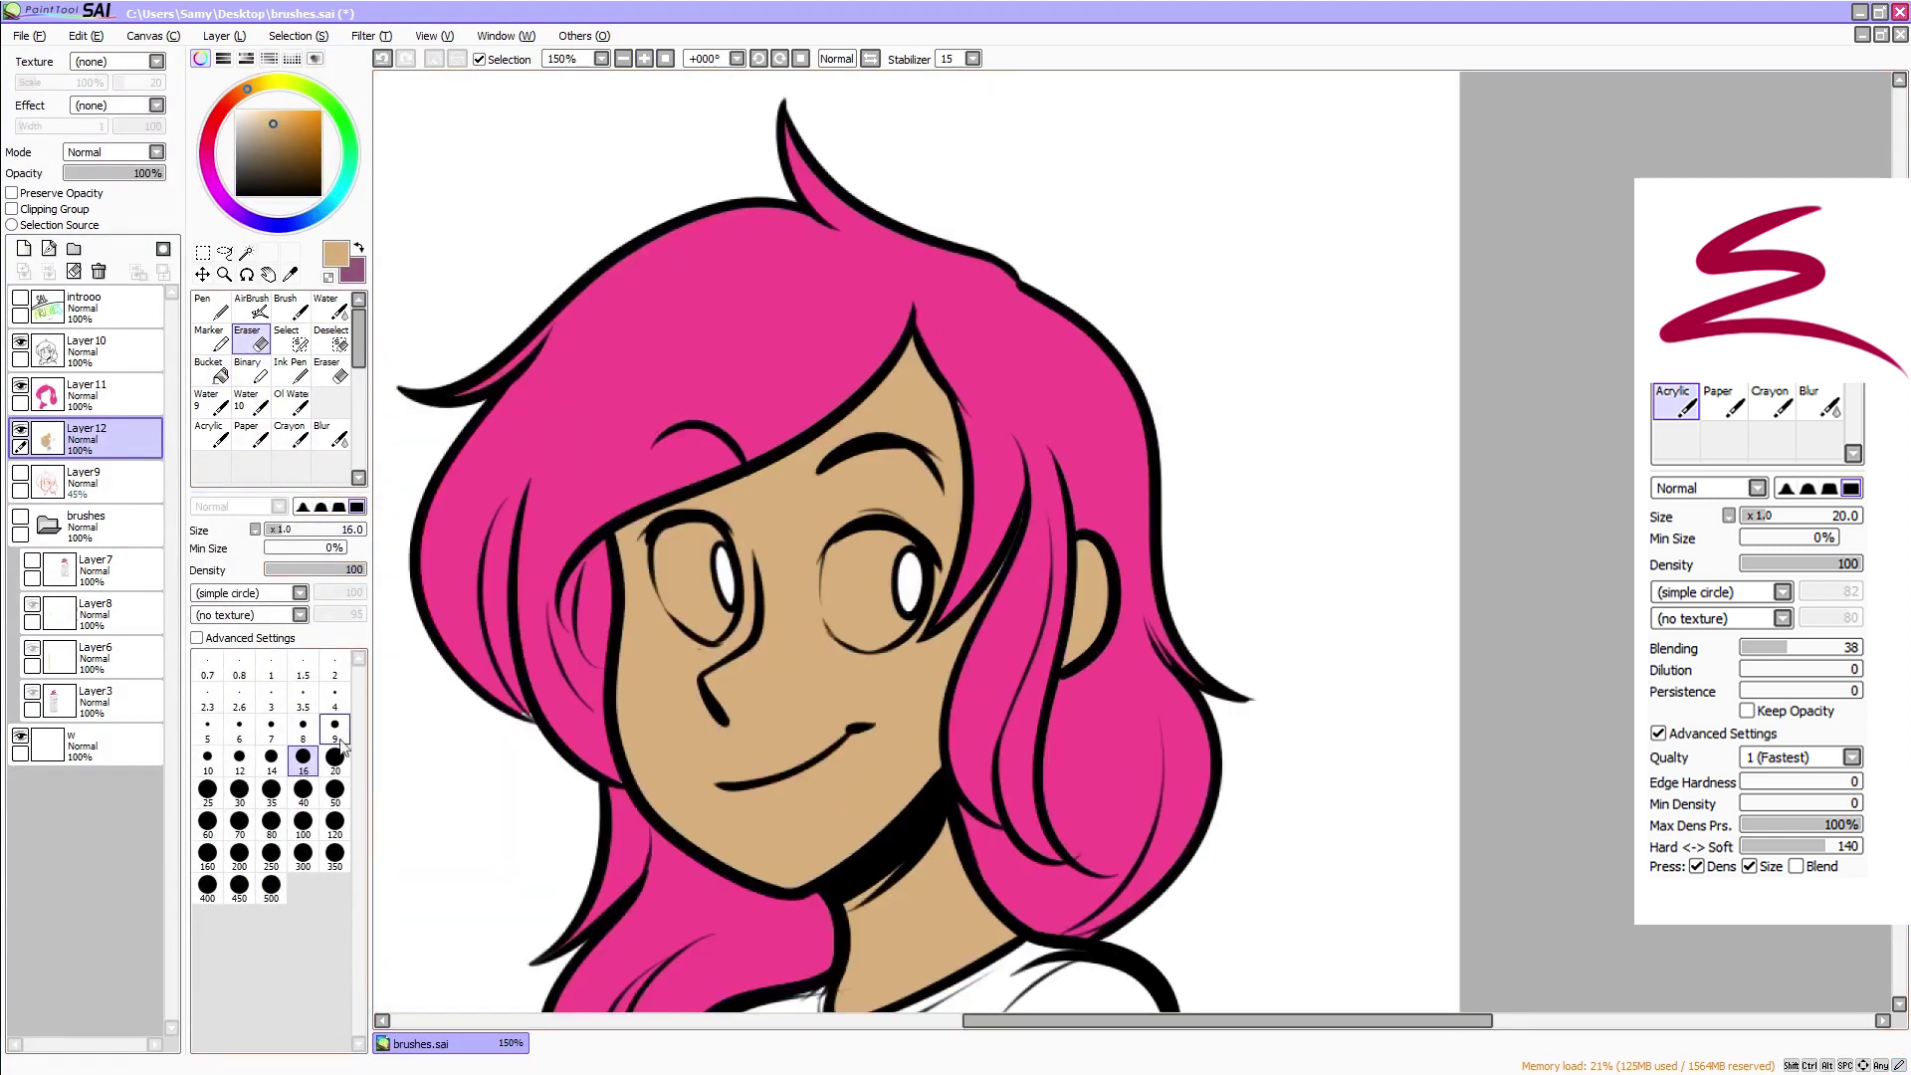
mouse_move(673, 545)
mouse_down()
mouse_move(692, 620)
mouse_move(697, 525)
mouse_move(724, 585)
mouse_move(713, 630)
mouse_move(666, 575)
mouse_move(689, 618)
mouse_up()
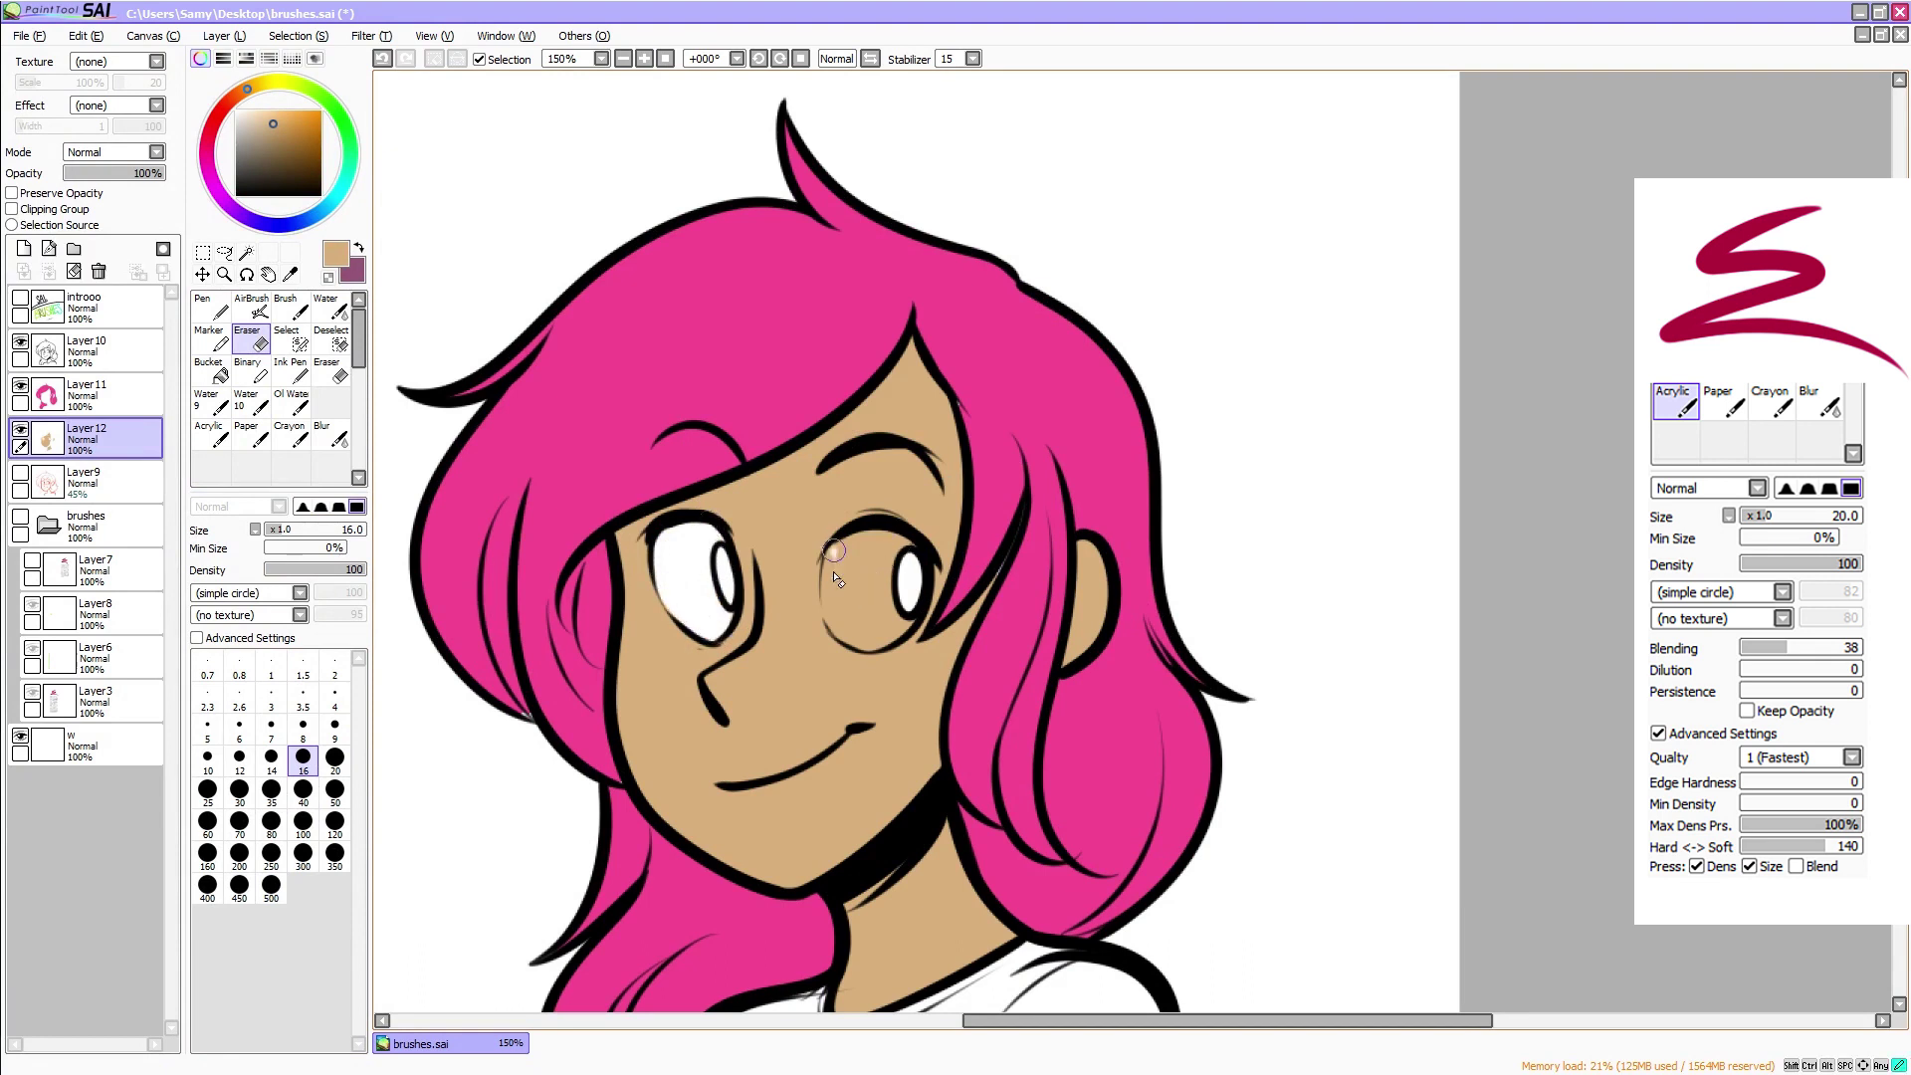
mouse_move(834, 550)
mouse_down()
mouse_move(863, 608)
mouse_move(834, 577)
mouse_move(903, 541)
mouse_move(910, 604)
mouse_move(867, 640)
mouse_move(831, 610)
mouse_move(891, 611)
mouse_up()
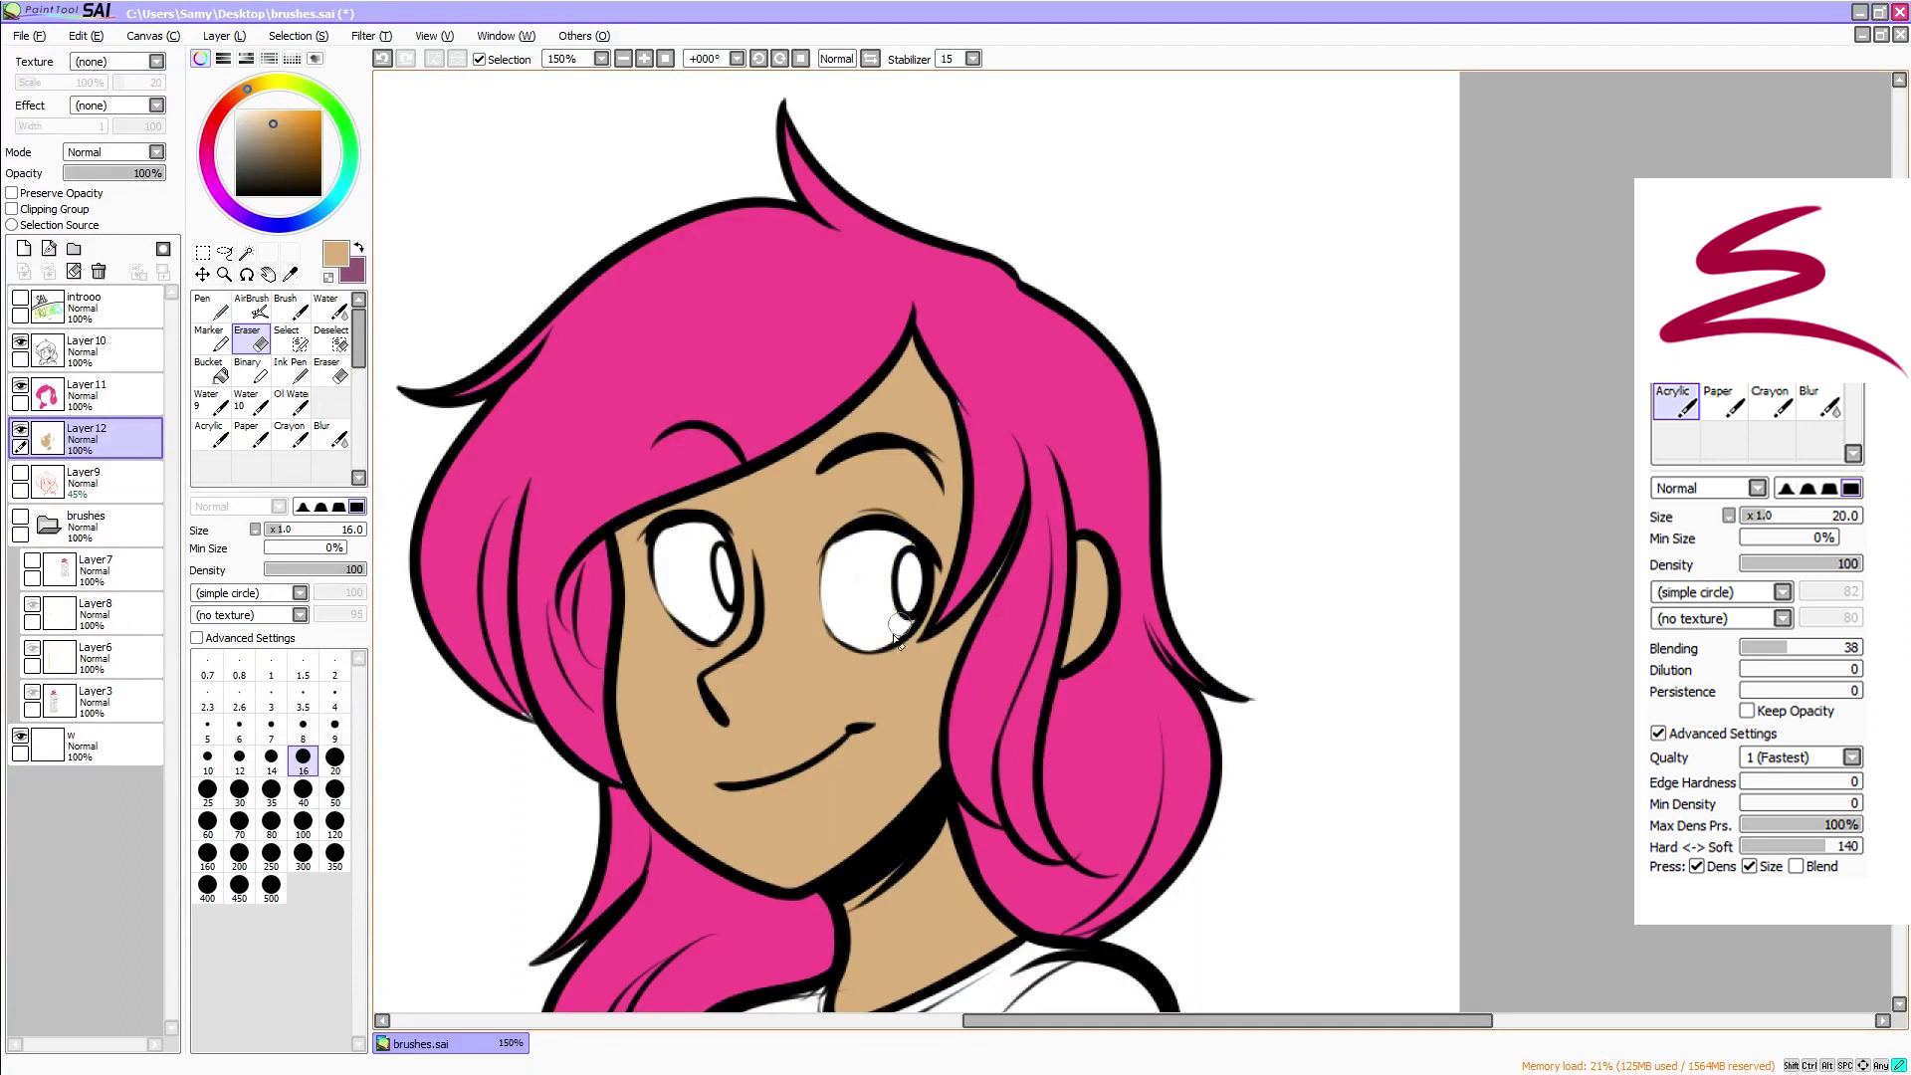
click(625, 60)
drag(1029, 1018, 1040, 1018)
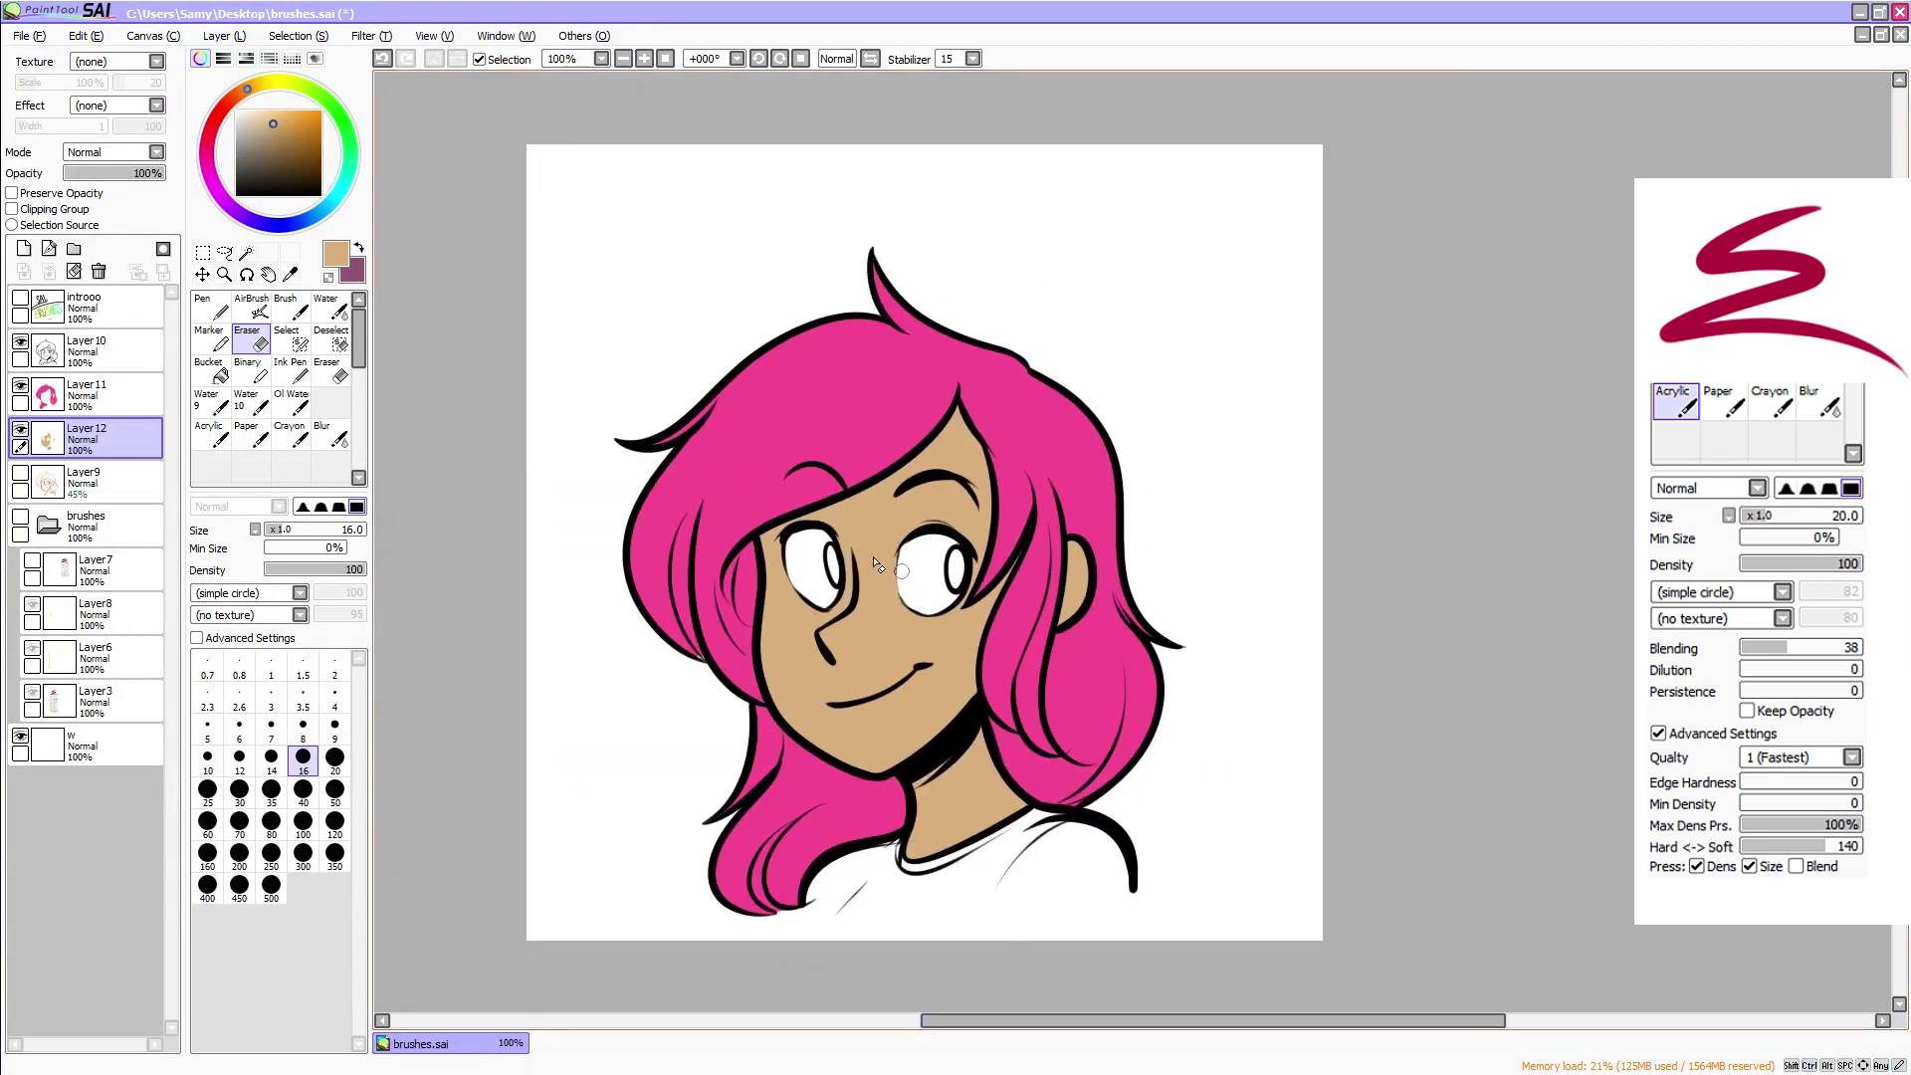
Add a new layer above the hair color layer and clip it to the hair
alt+click(814, 392)
click(103, 403)
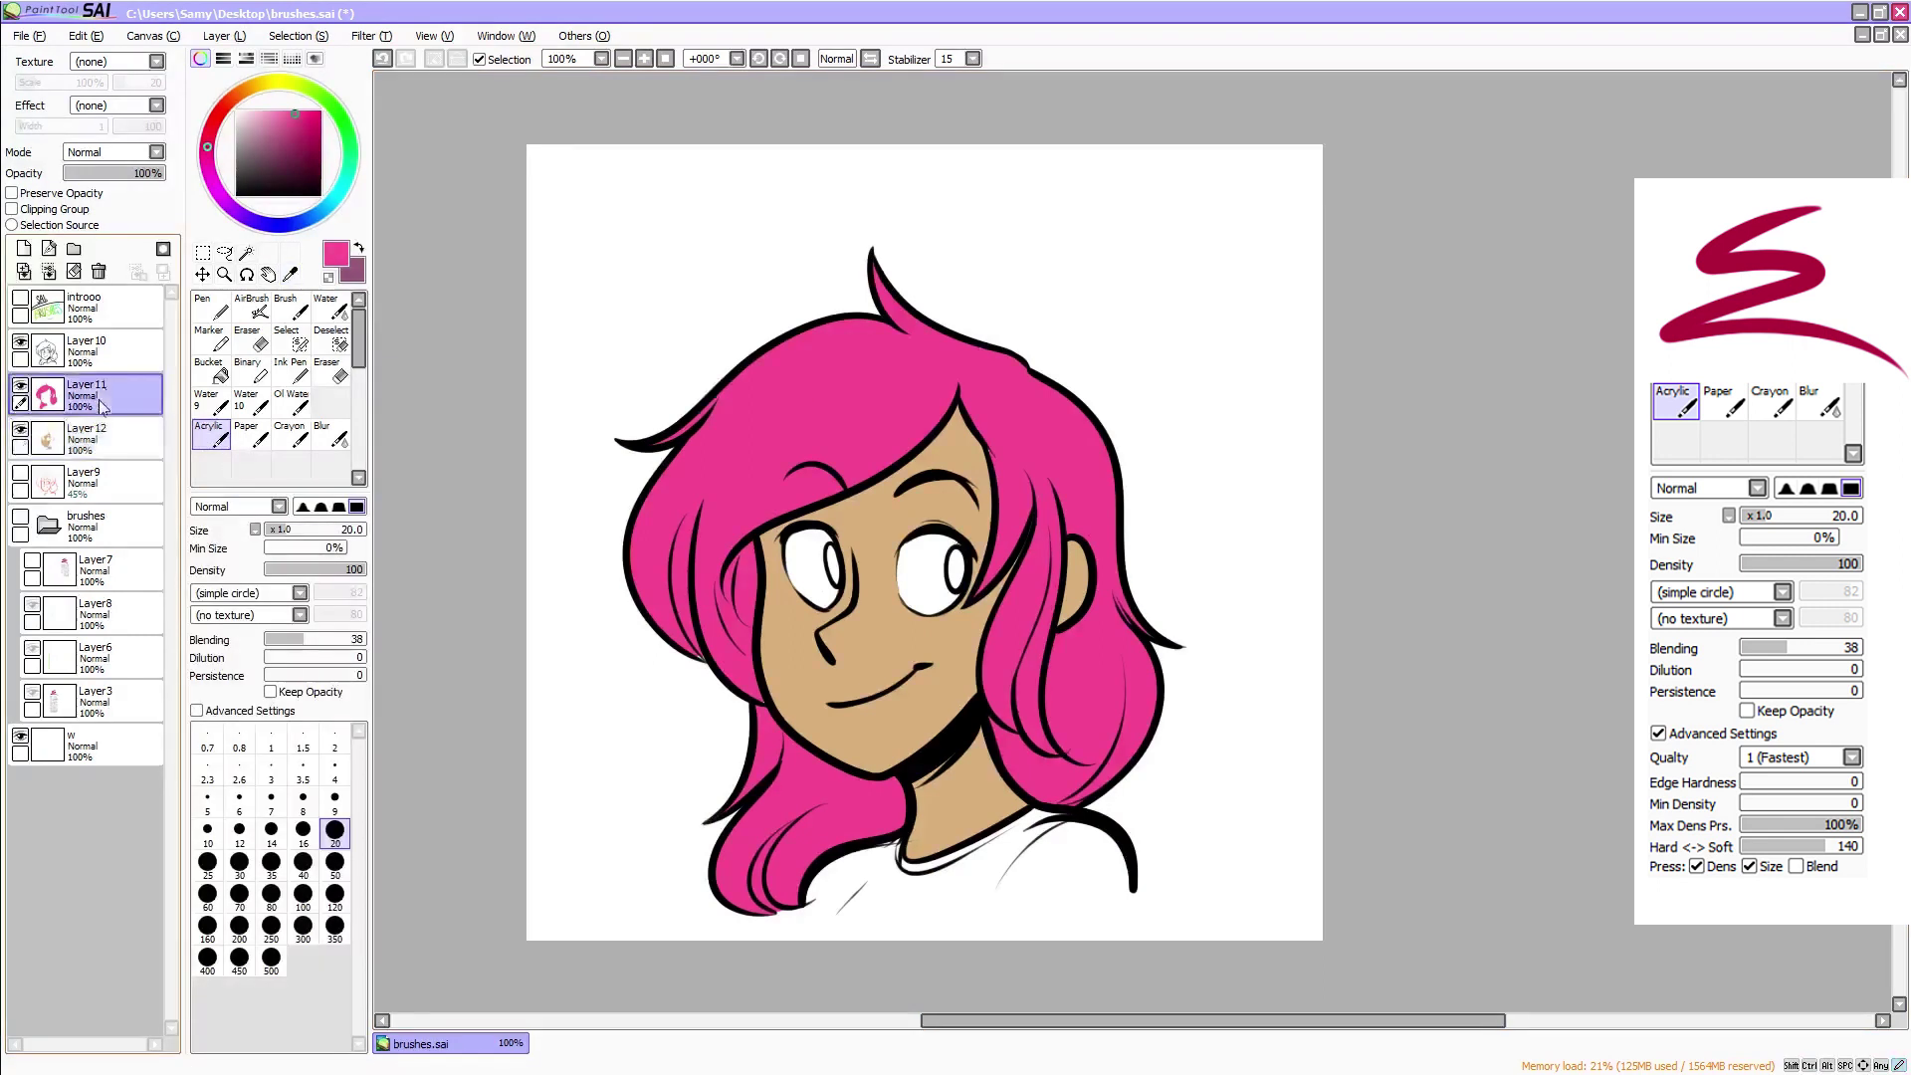
click(24, 249)
click(68, 210)
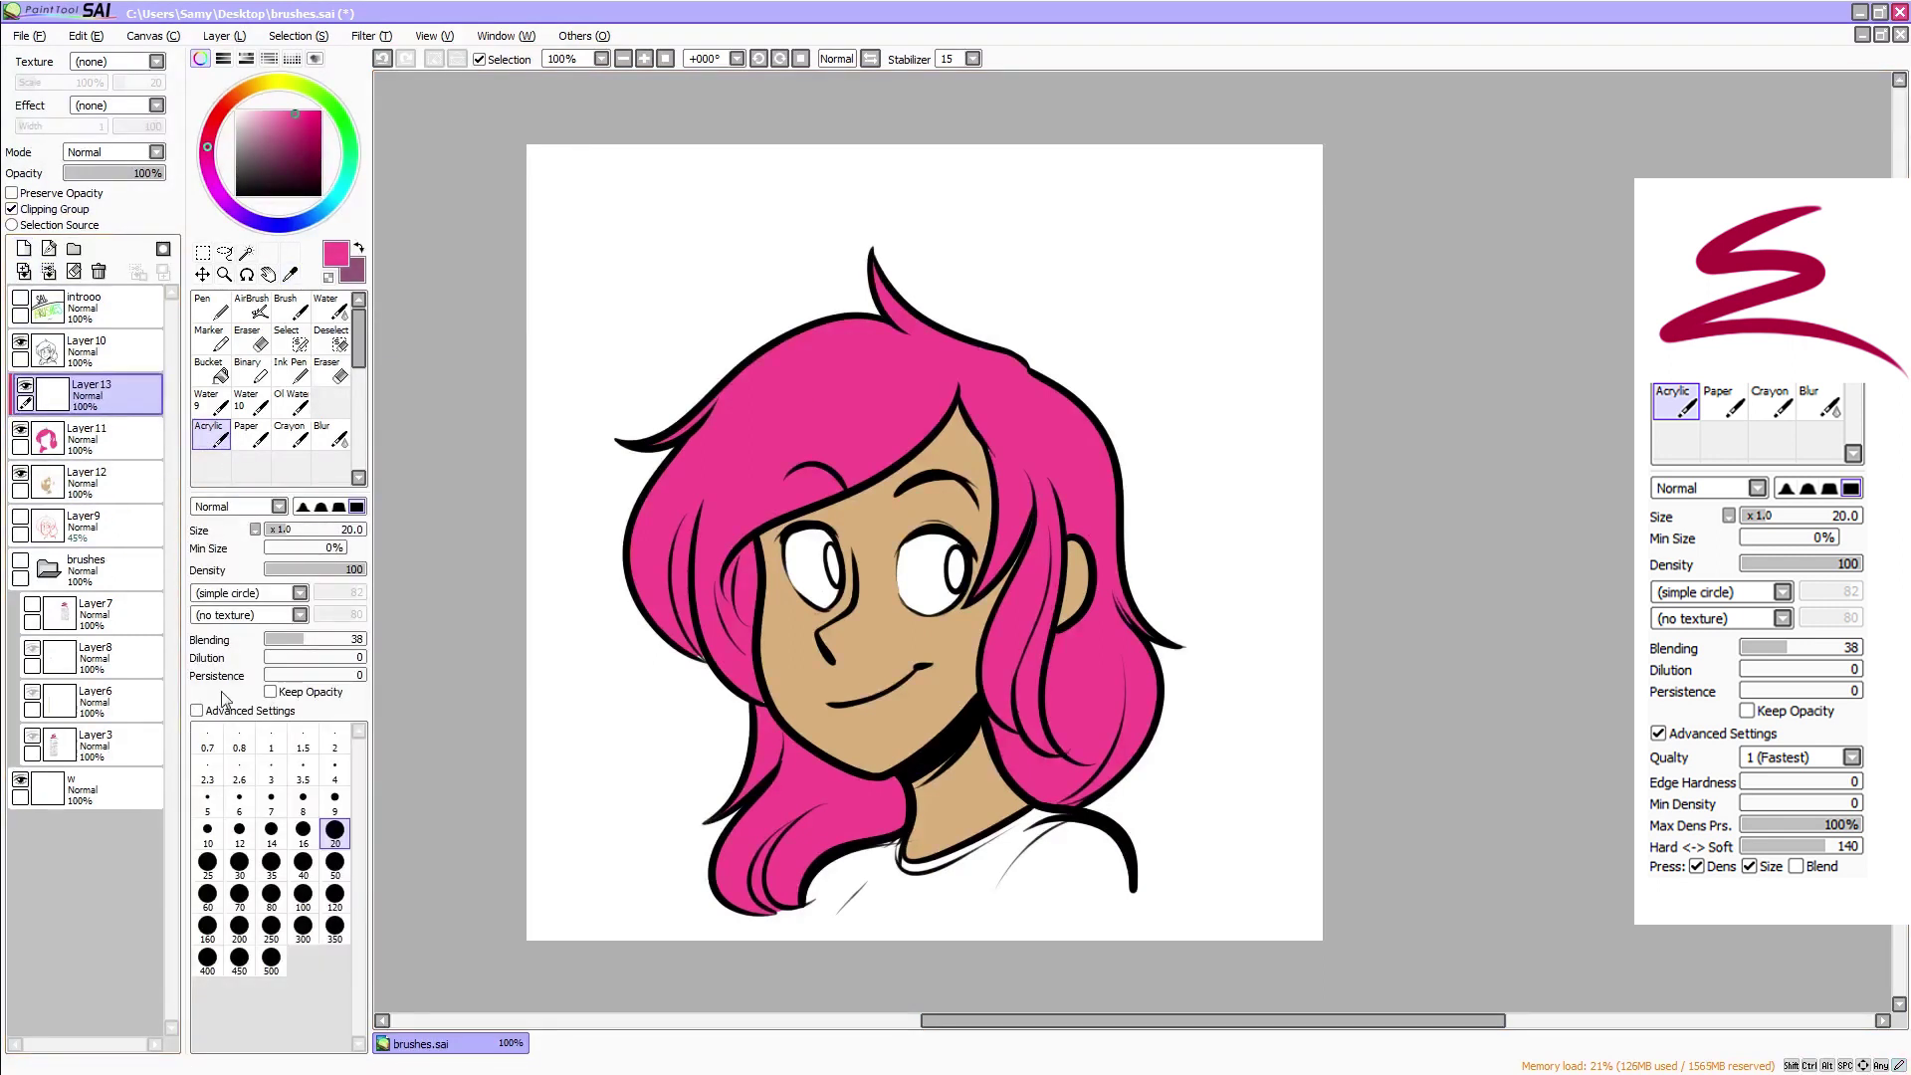
Set the clipped layer to Multiply and prepare a purple Acrylic brush at size 20 with a softer edge shape
click(306, 140)
click(216, 189)
click(302, 132)
click(240, 864)
click(321, 508)
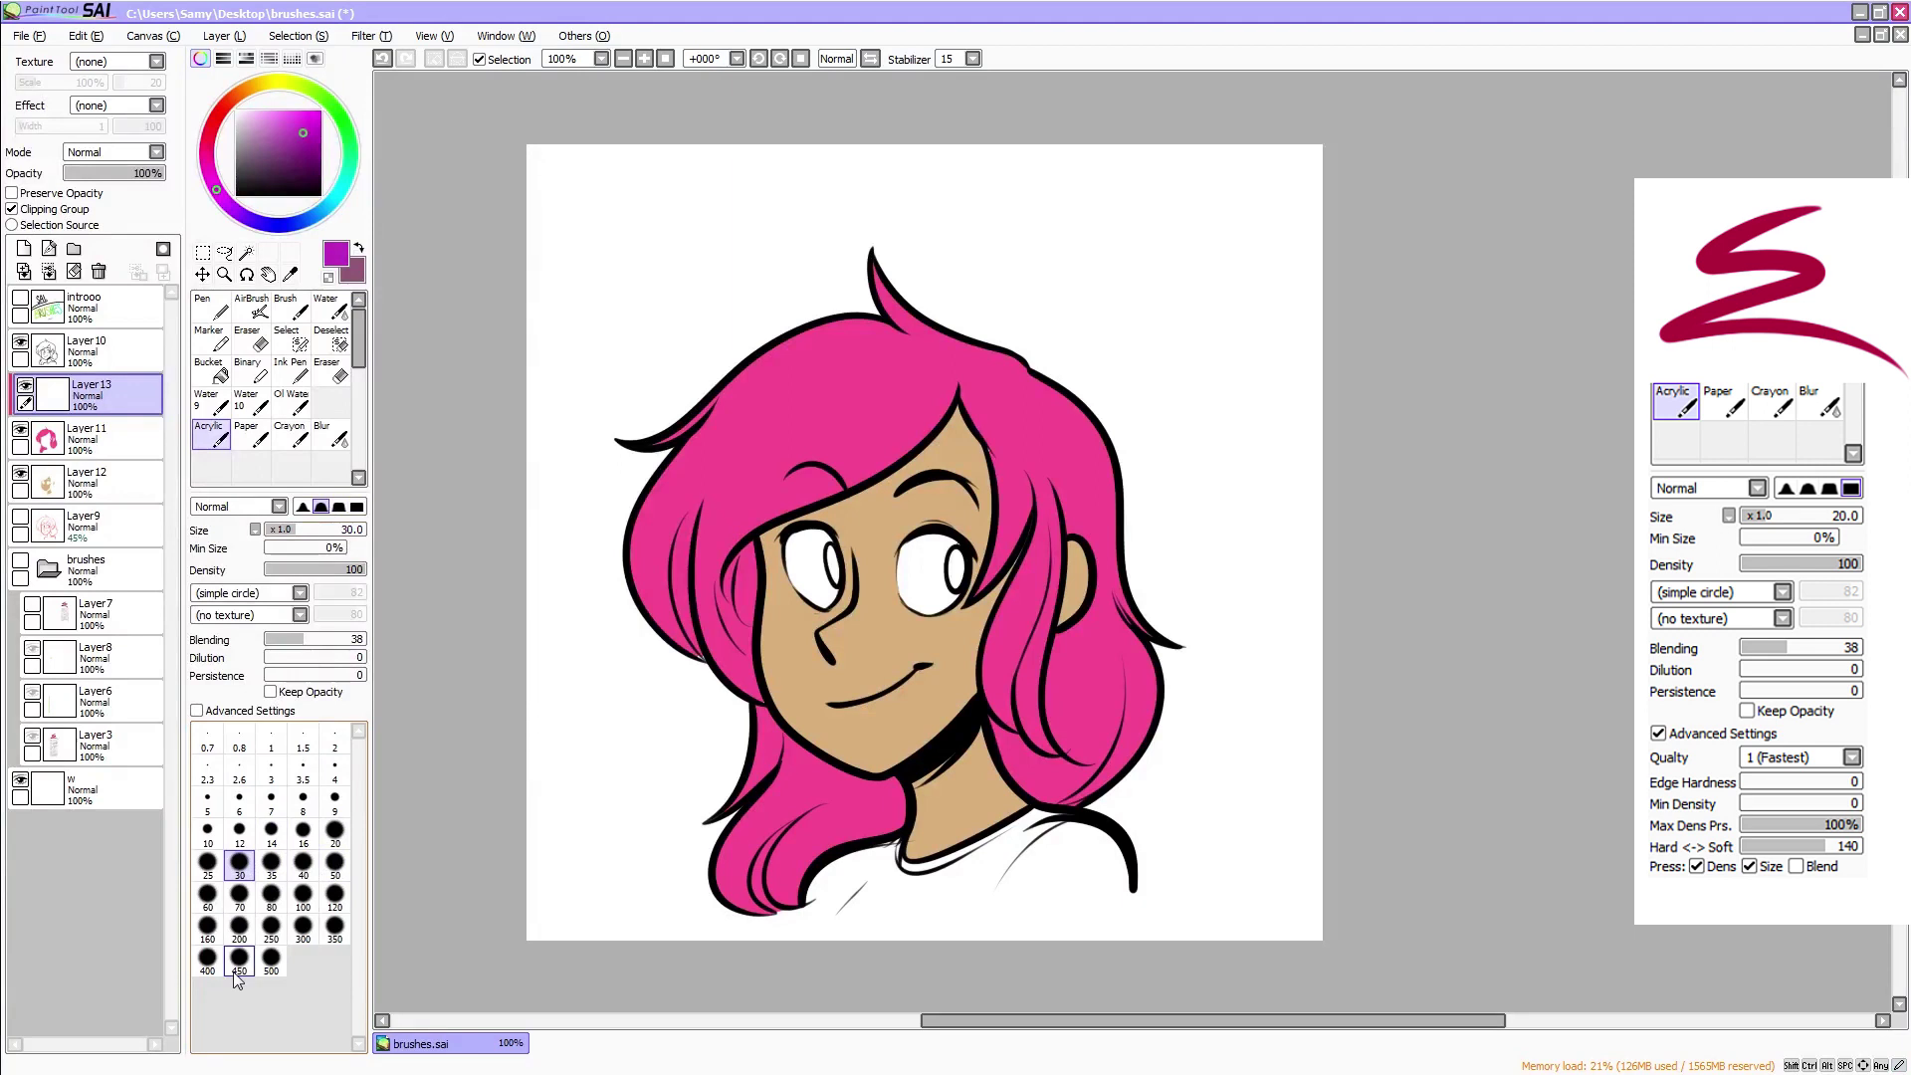
click(97, 186)
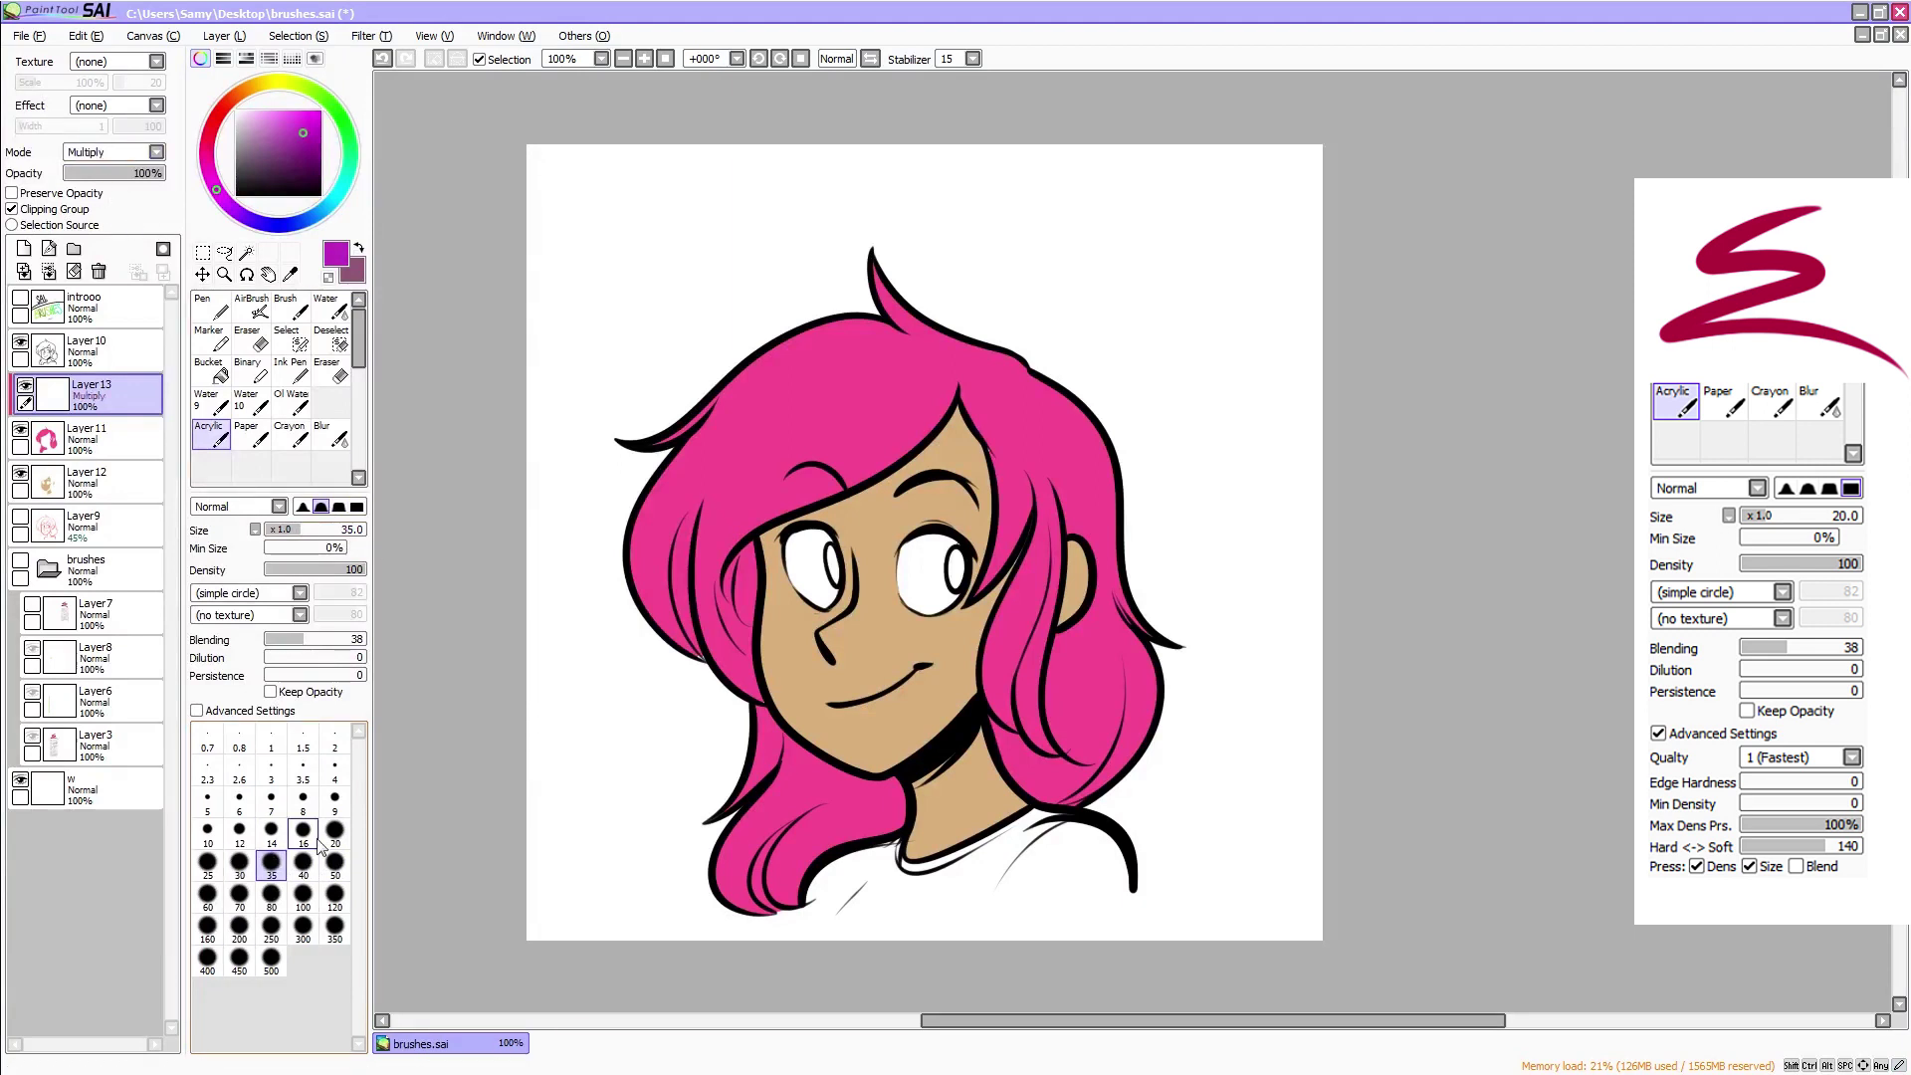
click(331, 838)
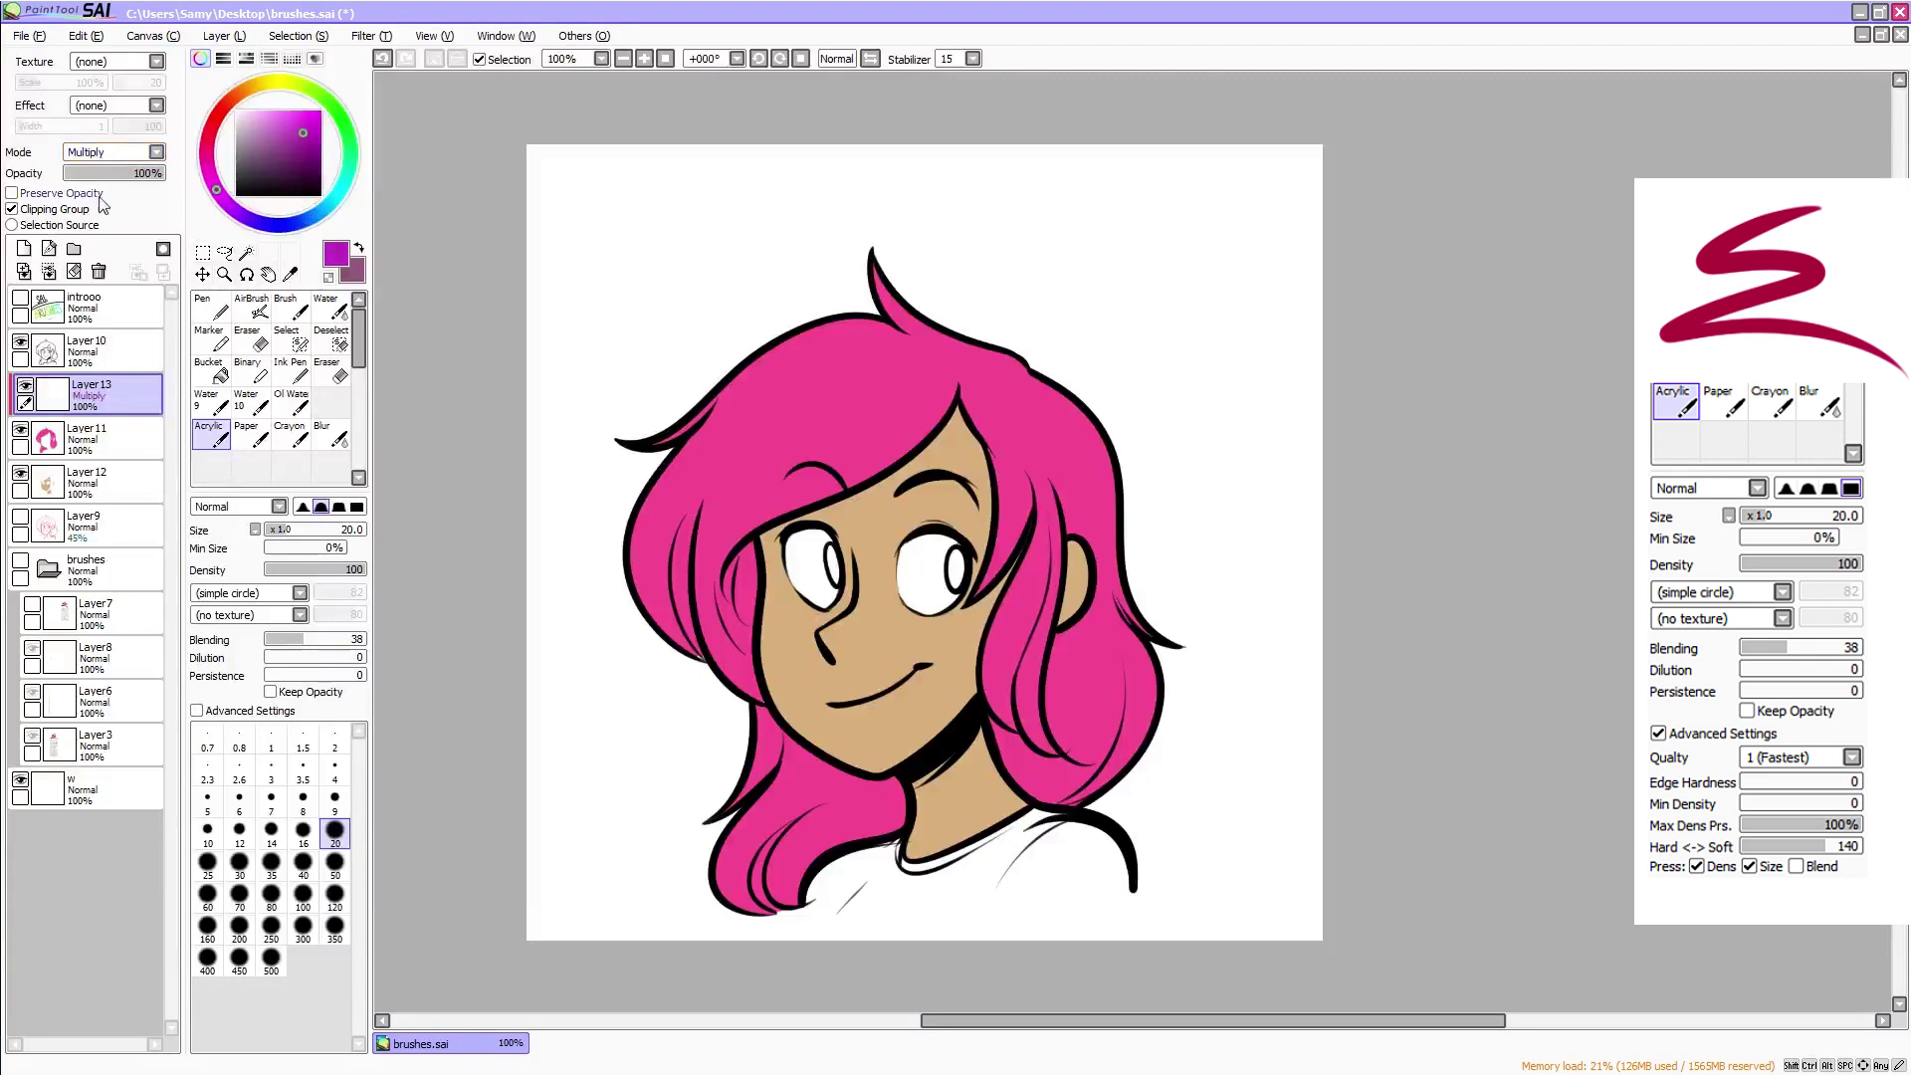
Shade the hair strands left of the face and along the crown with purple Acrylic strokes at sizes 30 and 20
click(241, 868)
mouse_move(764, 538)
mouse_down()
mouse_move(758, 624)
mouse_move(756, 552)
mouse_move(733, 588)
mouse_move(769, 636)
mouse_move(764, 542)
mouse_move(721, 599)
mouse_move(784, 678)
mouse_move(720, 602)
mouse_move(725, 514)
mouse_move(715, 652)
mouse_move(694, 644)
mouse_move(697, 507)
mouse_move(711, 675)
mouse_up()
click(336, 831)
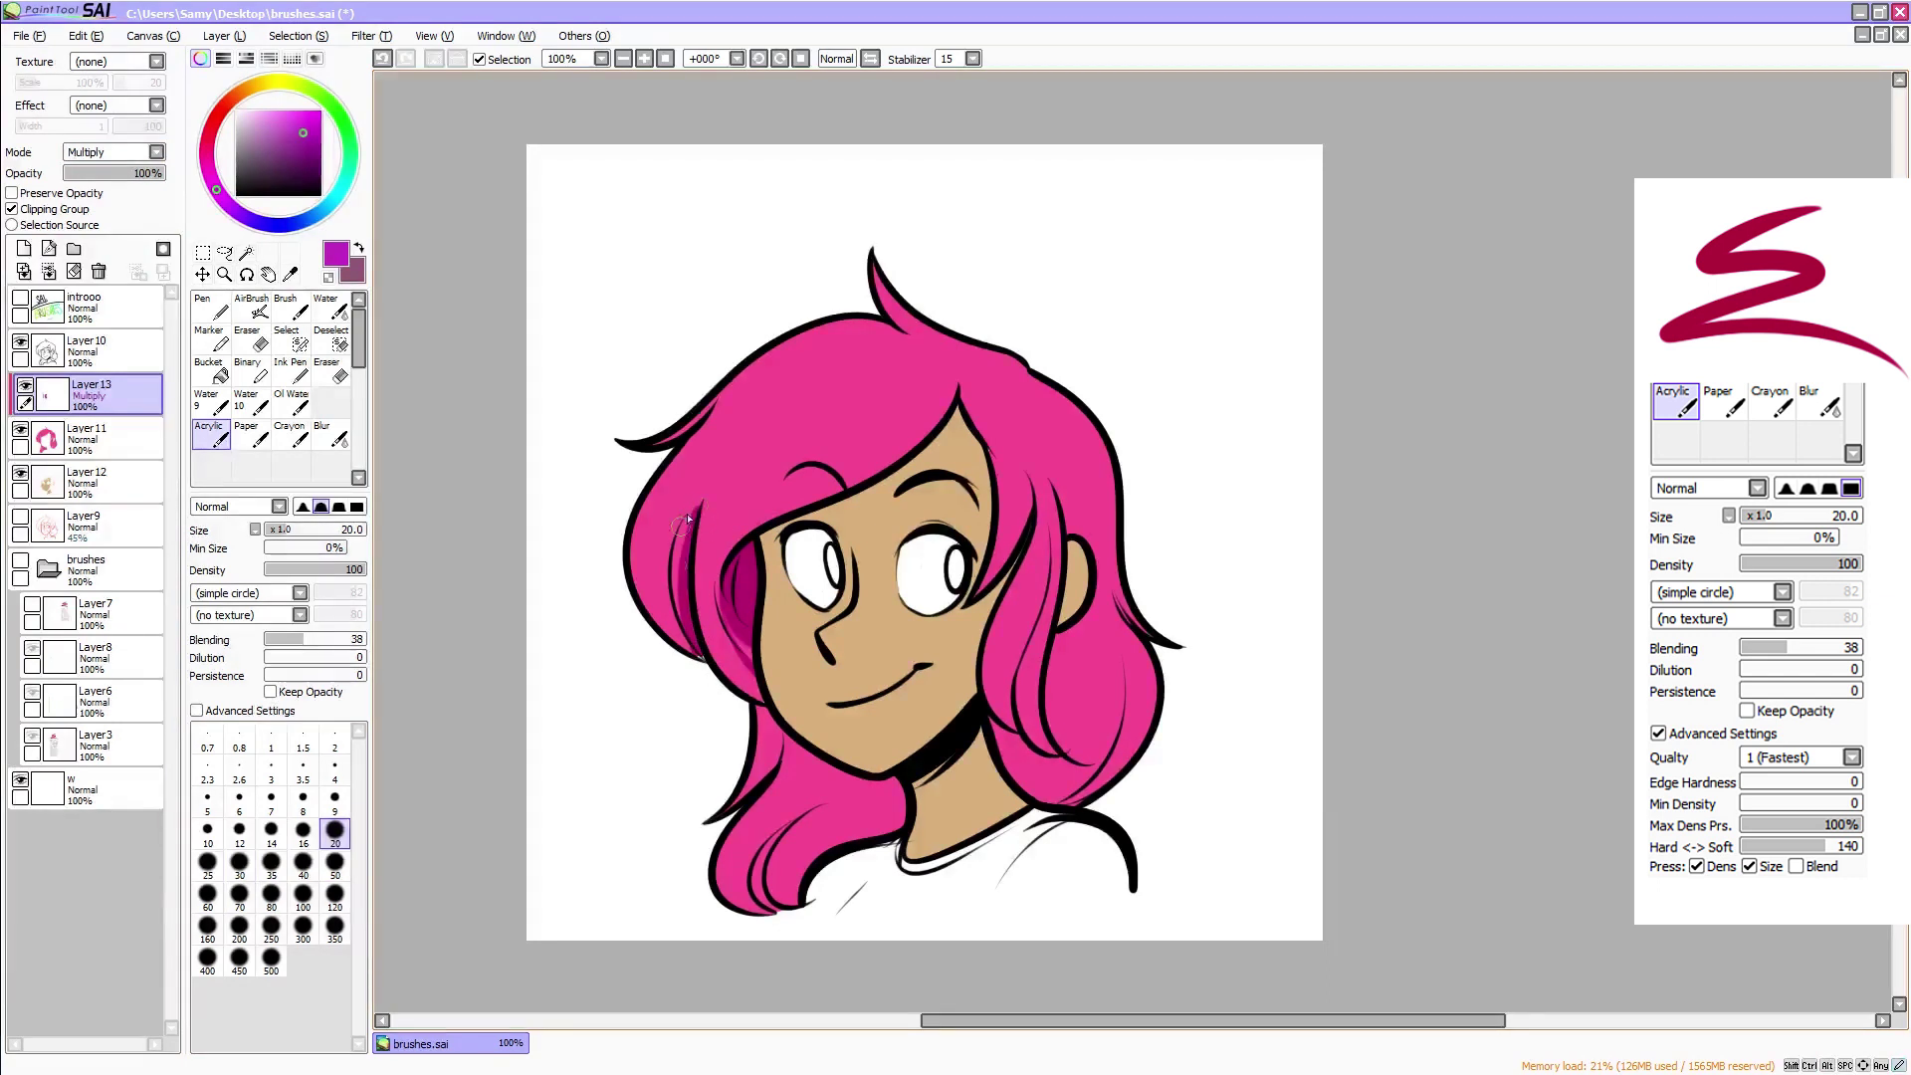
mouse_move(681, 523)
mouse_down()
mouse_move(706, 665)
mouse_move(668, 545)
mouse_up()
drag(663, 442, 842, 337)
drag(729, 411, 848, 354)
Shade the top tuft, the right outer edge of the hair and the base of the lock behind the ear
mouse_move(877, 261)
mouse_down()
mouse_move(1083, 415)
mouse_move(1116, 541)
mouse_move(1212, 653)
mouse_move(1137, 627)
mouse_move(1066, 802)
mouse_up()
mouse_move(1129, 627)
mouse_down()
mouse_move(1138, 707)
mouse_move(1085, 792)
mouse_up()
mouse_move(993, 719)
mouse_down()
mouse_move(1084, 802)
mouse_move(988, 720)
mouse_move(1058, 804)
mouse_move(1006, 738)
mouse_move(1101, 787)
mouse_up()
key(ctrl+z)
mouse_move(1050, 672)
mouse_down()
mouse_move(1084, 733)
mouse_move(1045, 681)
mouse_move(1129, 746)
mouse_move(1051, 736)
mouse_move(1090, 751)
mouse_up()
key(ctrl+z)
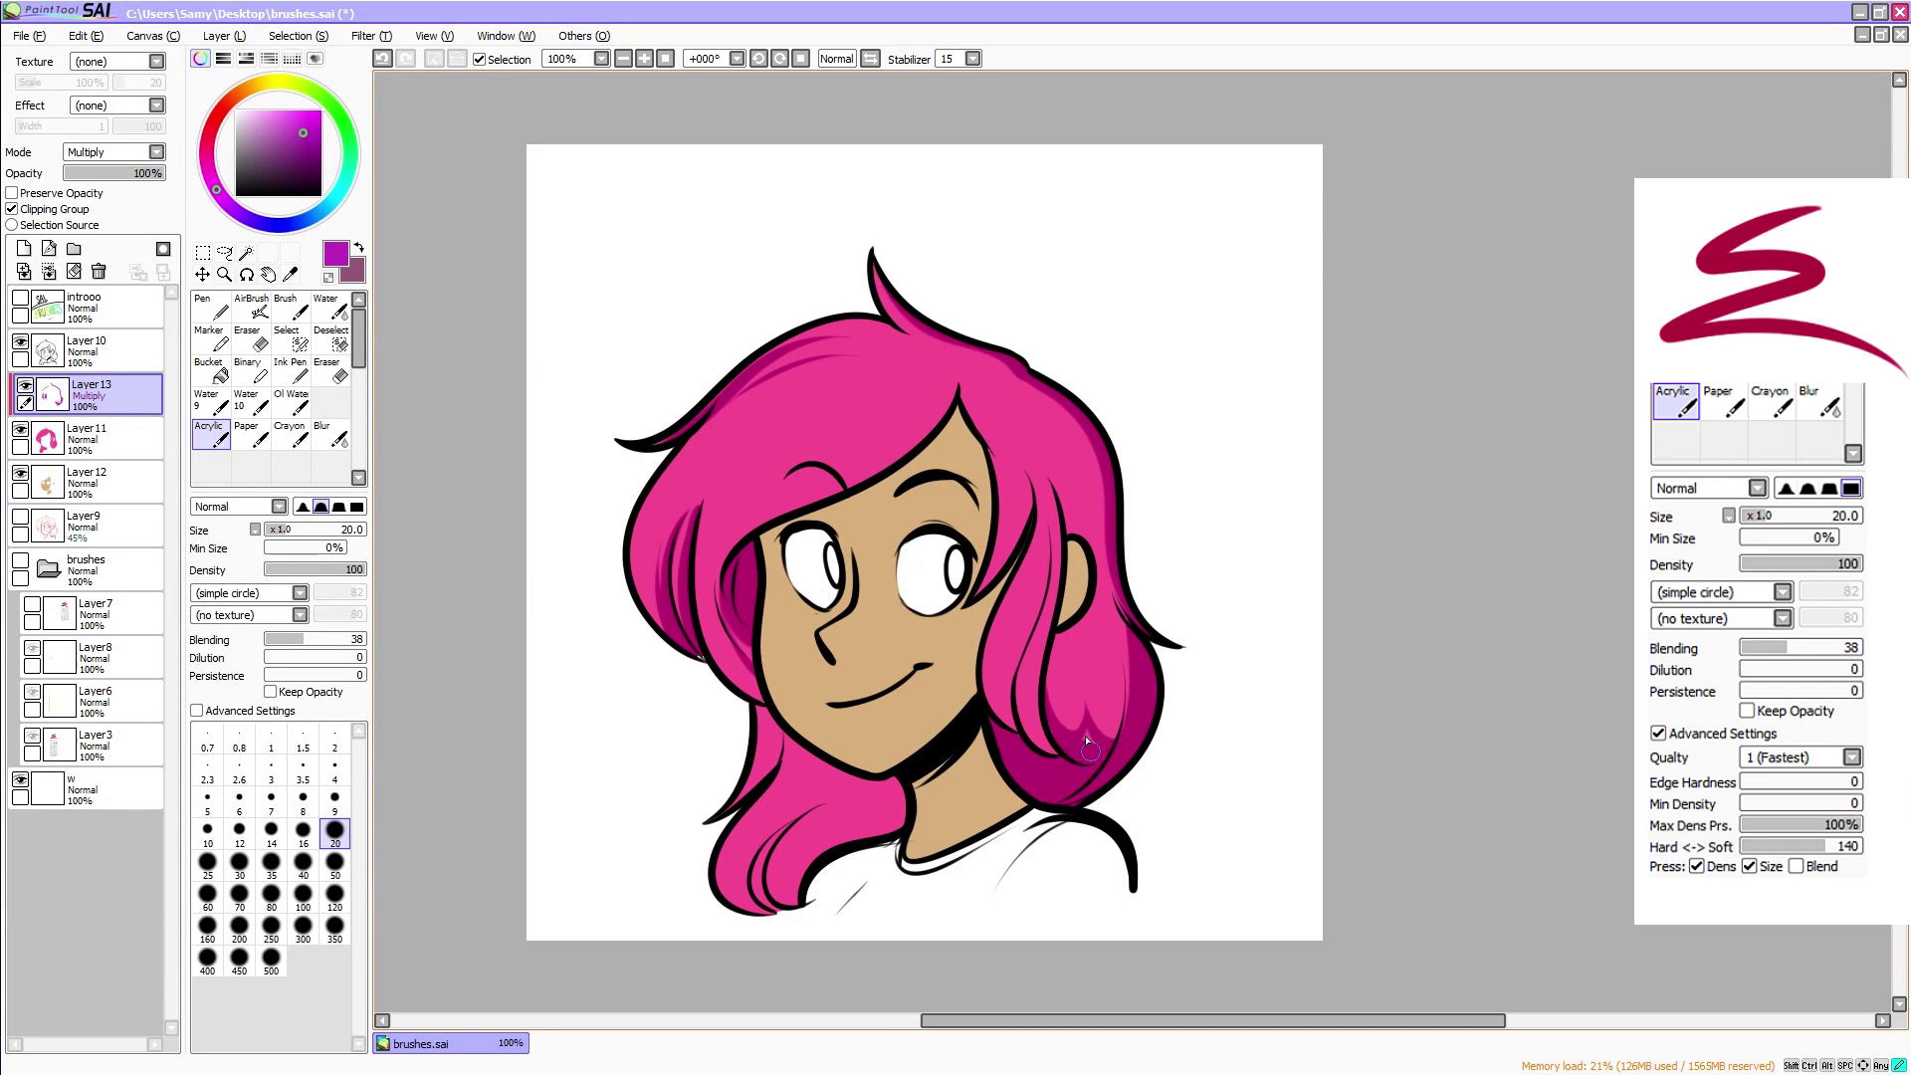
Fill the lock behind the ear with shadow, redoing strokes so that a narrow pink streak stays unshaded
mouse_move(1125, 611)
mouse_down()
mouse_move(1140, 682)
mouse_move(1085, 799)
mouse_up()
key(ctrl+z)
drag(1077, 621, 1085, 725)
drag(1088, 589, 1117, 736)
key(ctrl+z)
mouse_move(1066, 633)
mouse_down()
mouse_move(1073, 745)
mouse_move(1054, 630)
mouse_move(1108, 714)
mouse_up()
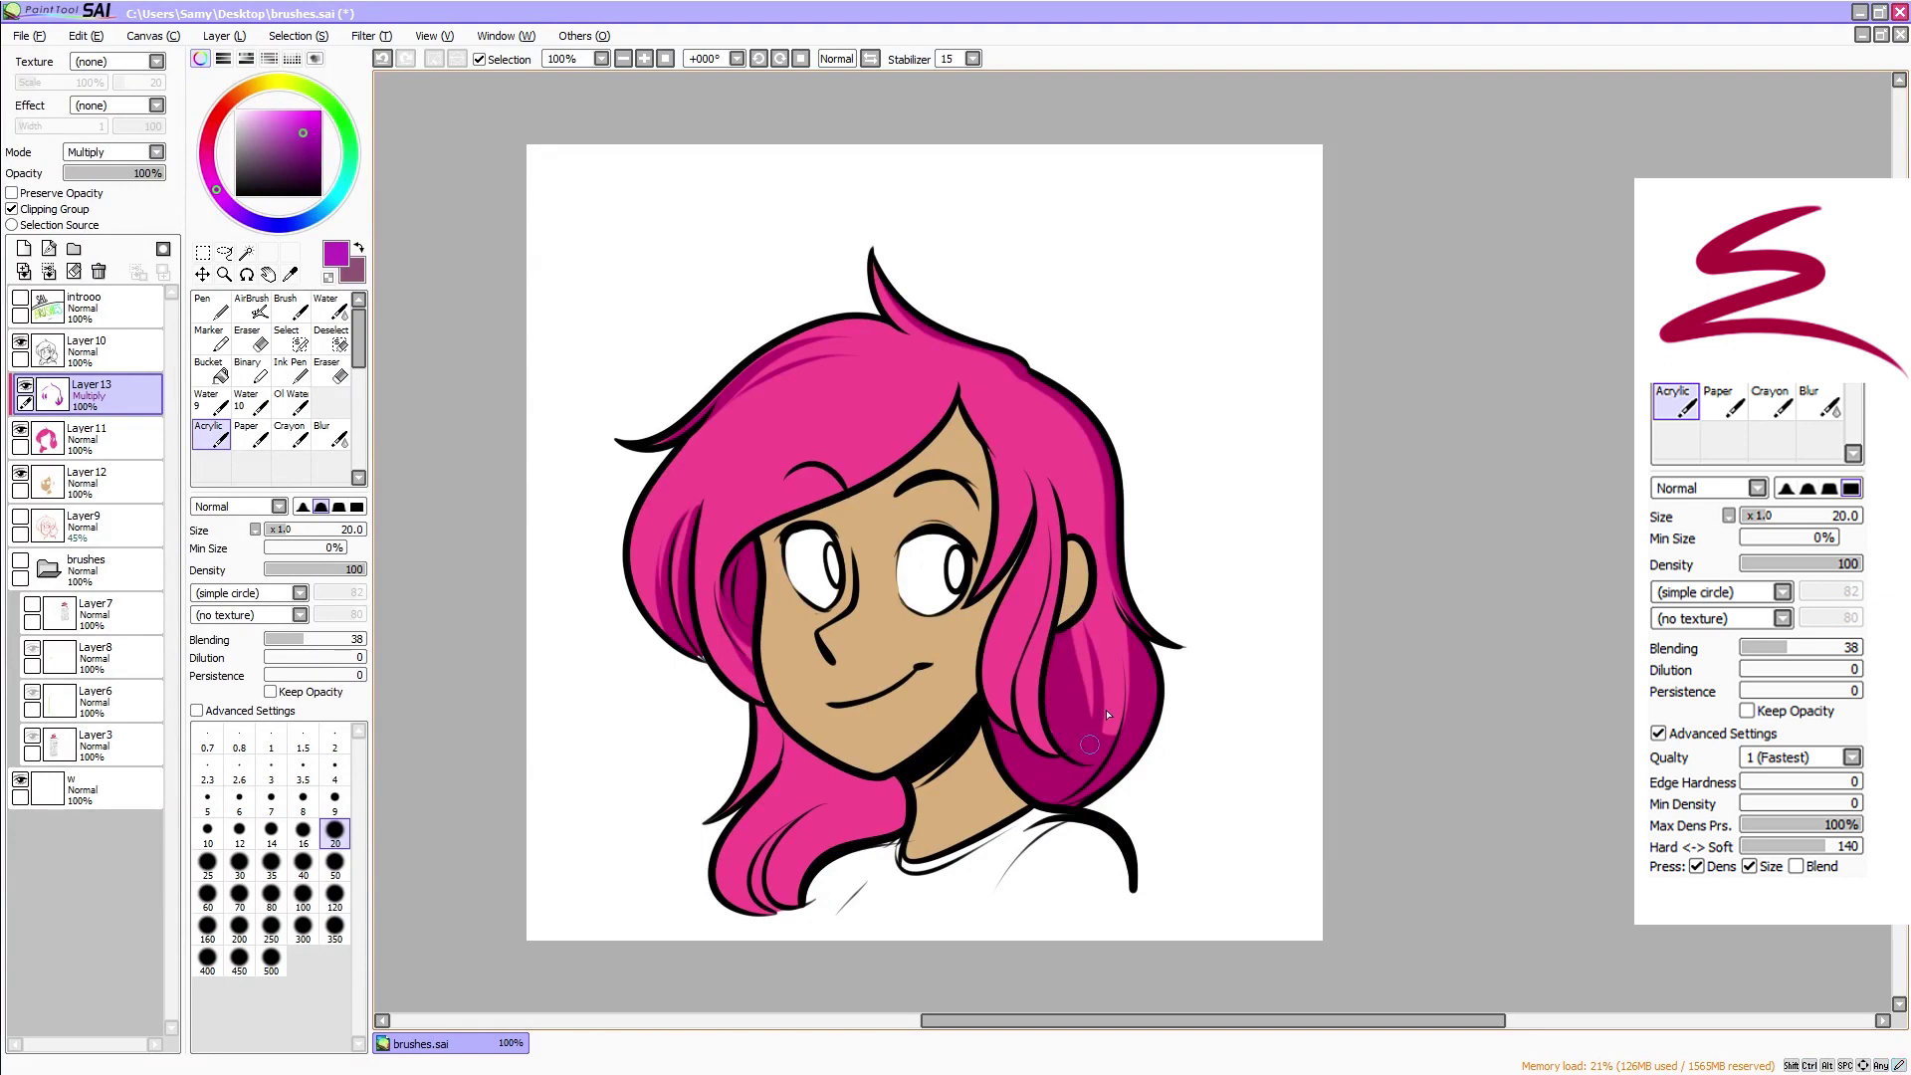
key(ctrl+z)
mouse_move(1076, 605)
mouse_down()
mouse_move(1084, 745)
mouse_move(1122, 667)
mouse_move(1121, 718)
mouse_up()
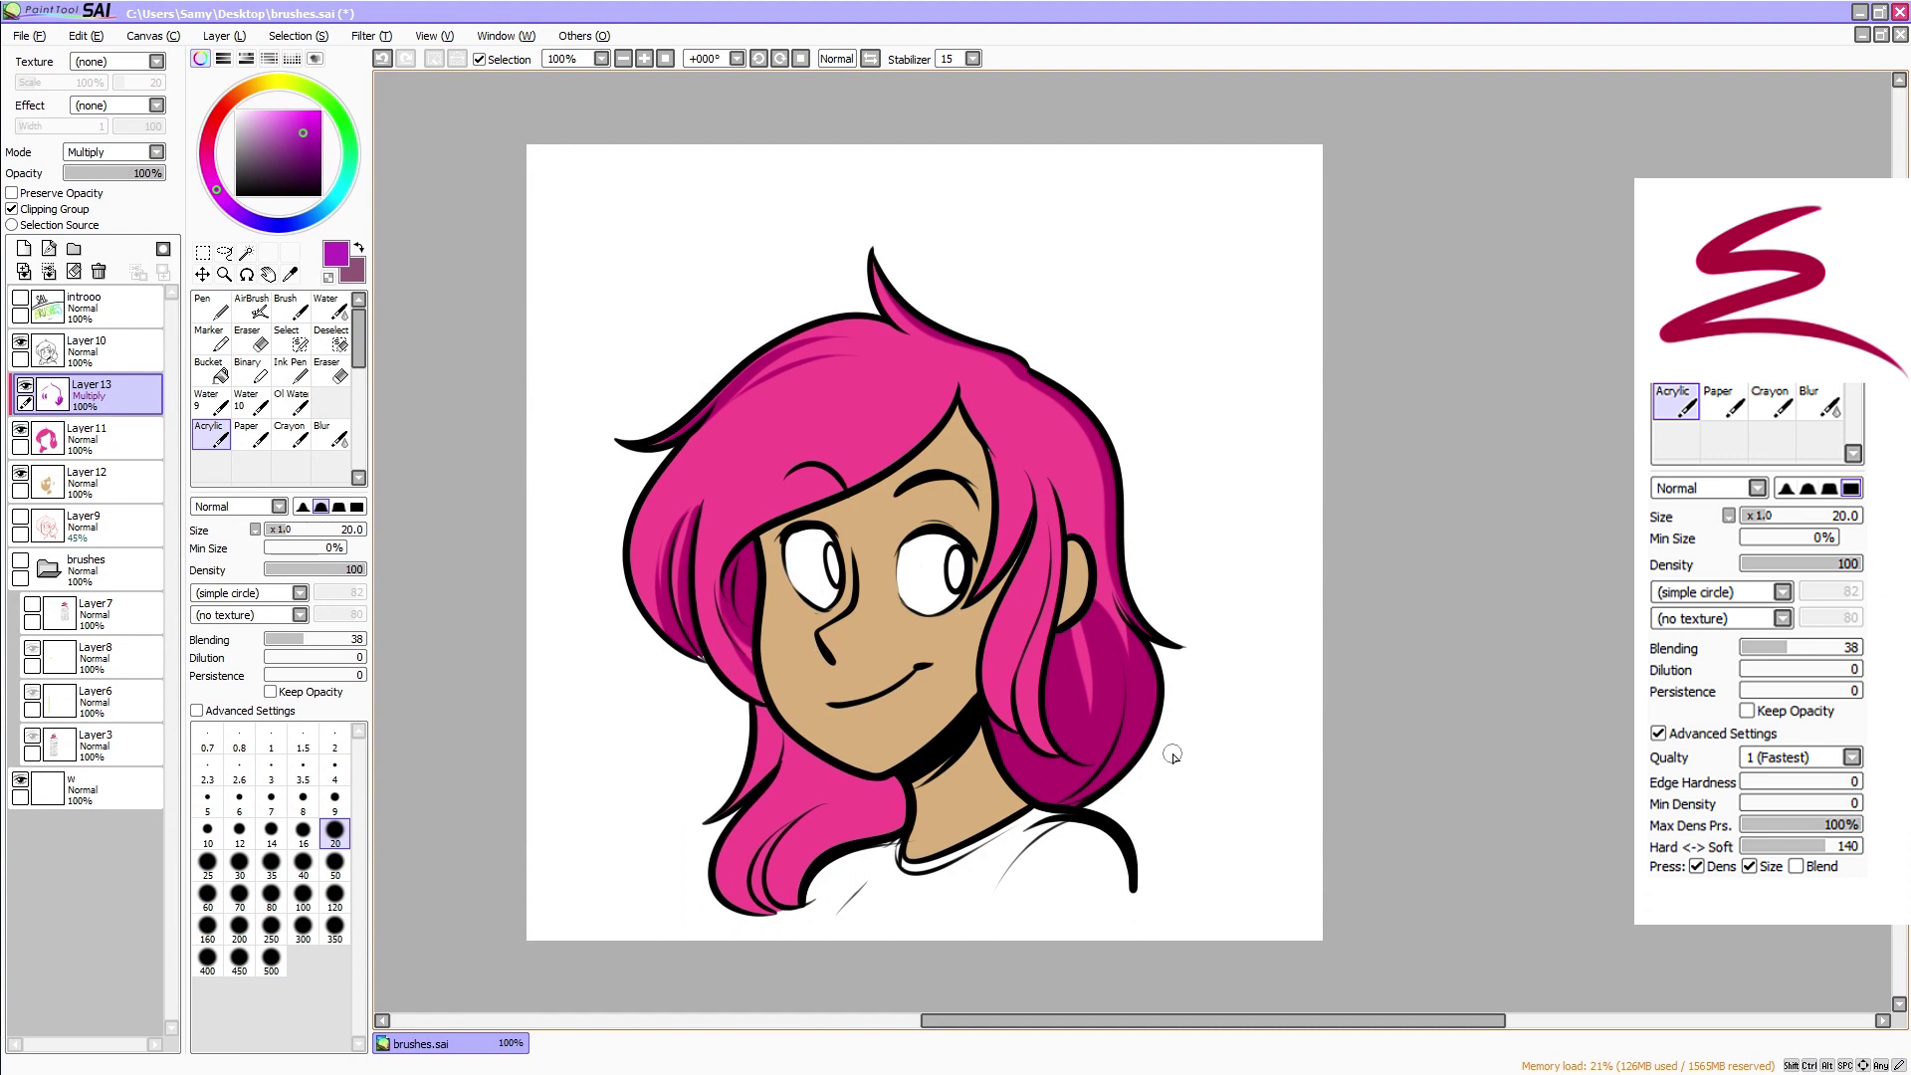
Shade the lower left hair lock beside the neck, leaving pink along its outer curve
drag(777, 729, 746, 788)
mouse_move(766, 907)
mouse_down()
mouse_move(816, 793)
mouse_move(809, 838)
mouse_move(769, 831)
mouse_move(855, 783)
mouse_move(765, 856)
mouse_move(805, 921)
mouse_move(798, 825)
mouse_move(783, 903)
mouse_move(821, 826)
mouse_move(838, 836)
mouse_move(899, 811)
mouse_up()
key(ctrl+z)
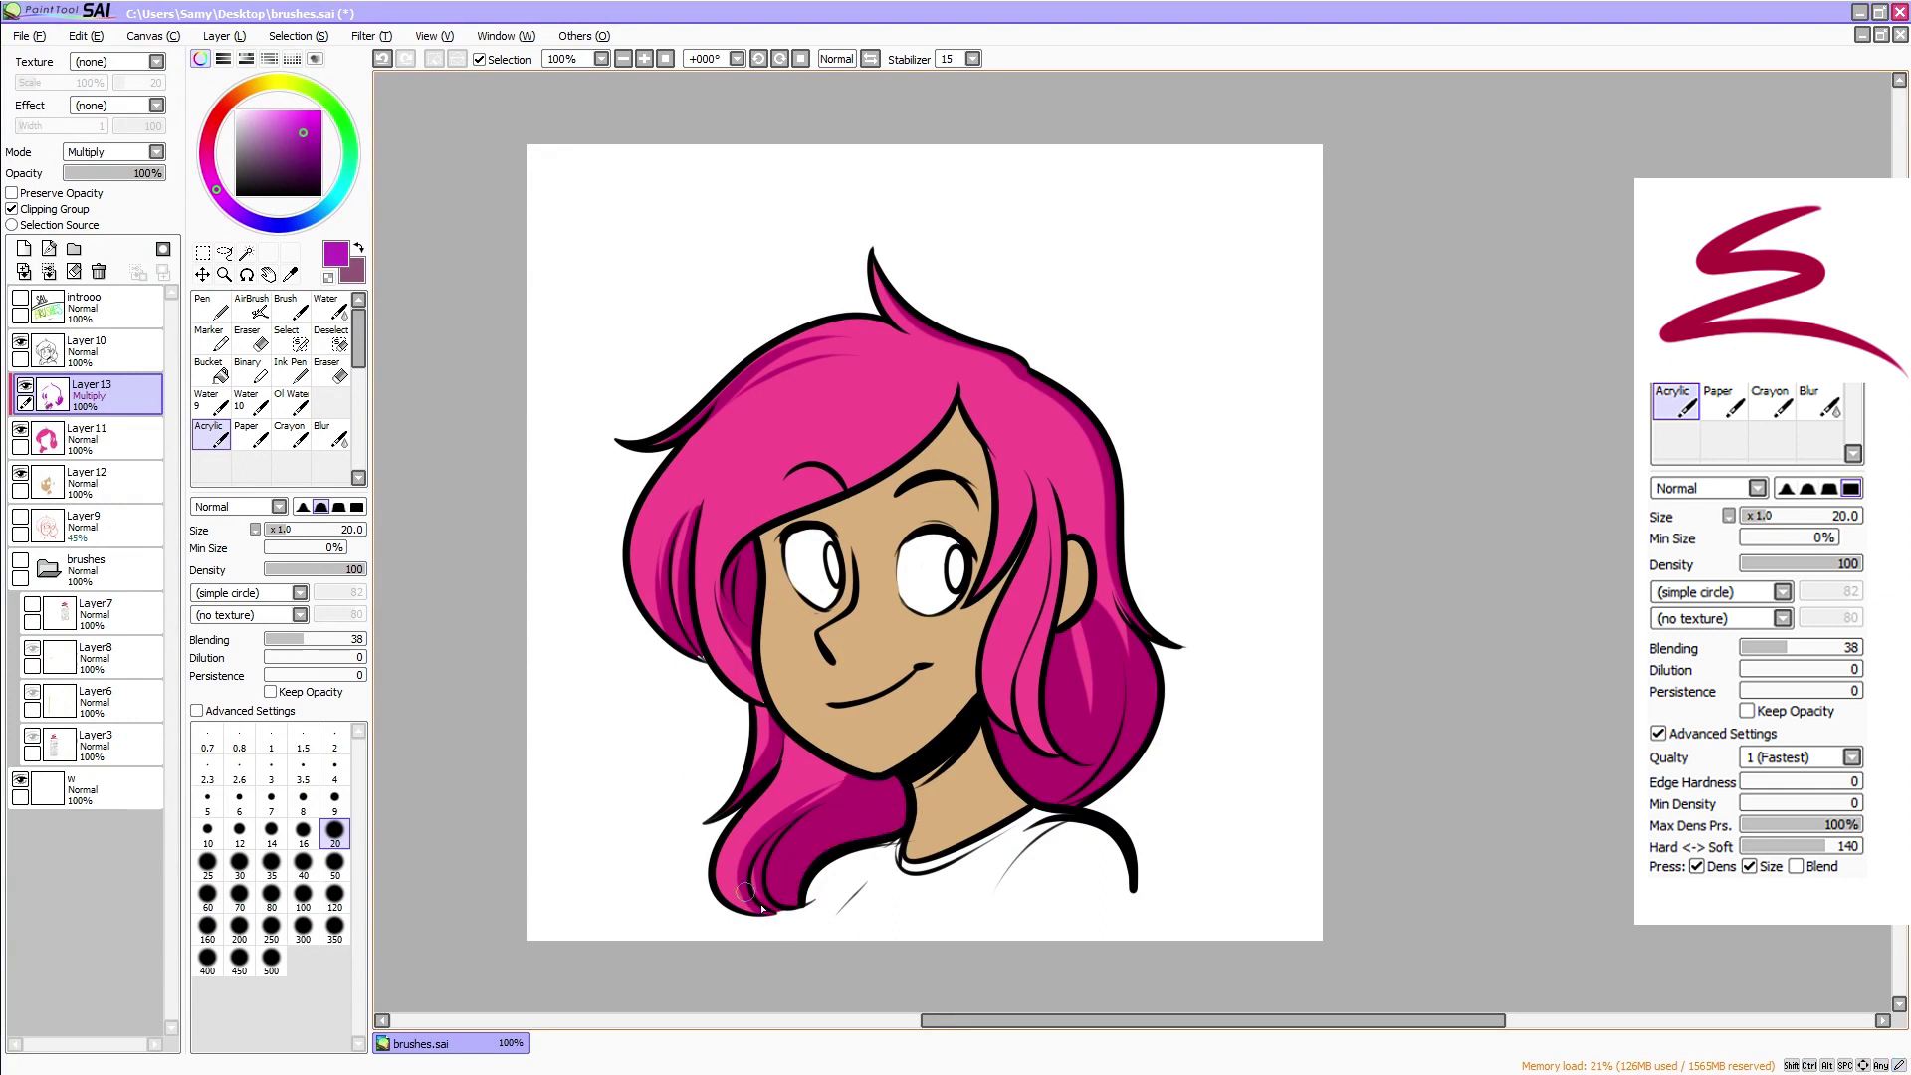
drag(761, 907, 739, 863)
Shade the hair strands between the right eye and the ear with thin purple strokes
drag(955, 1021, 917, 1021)
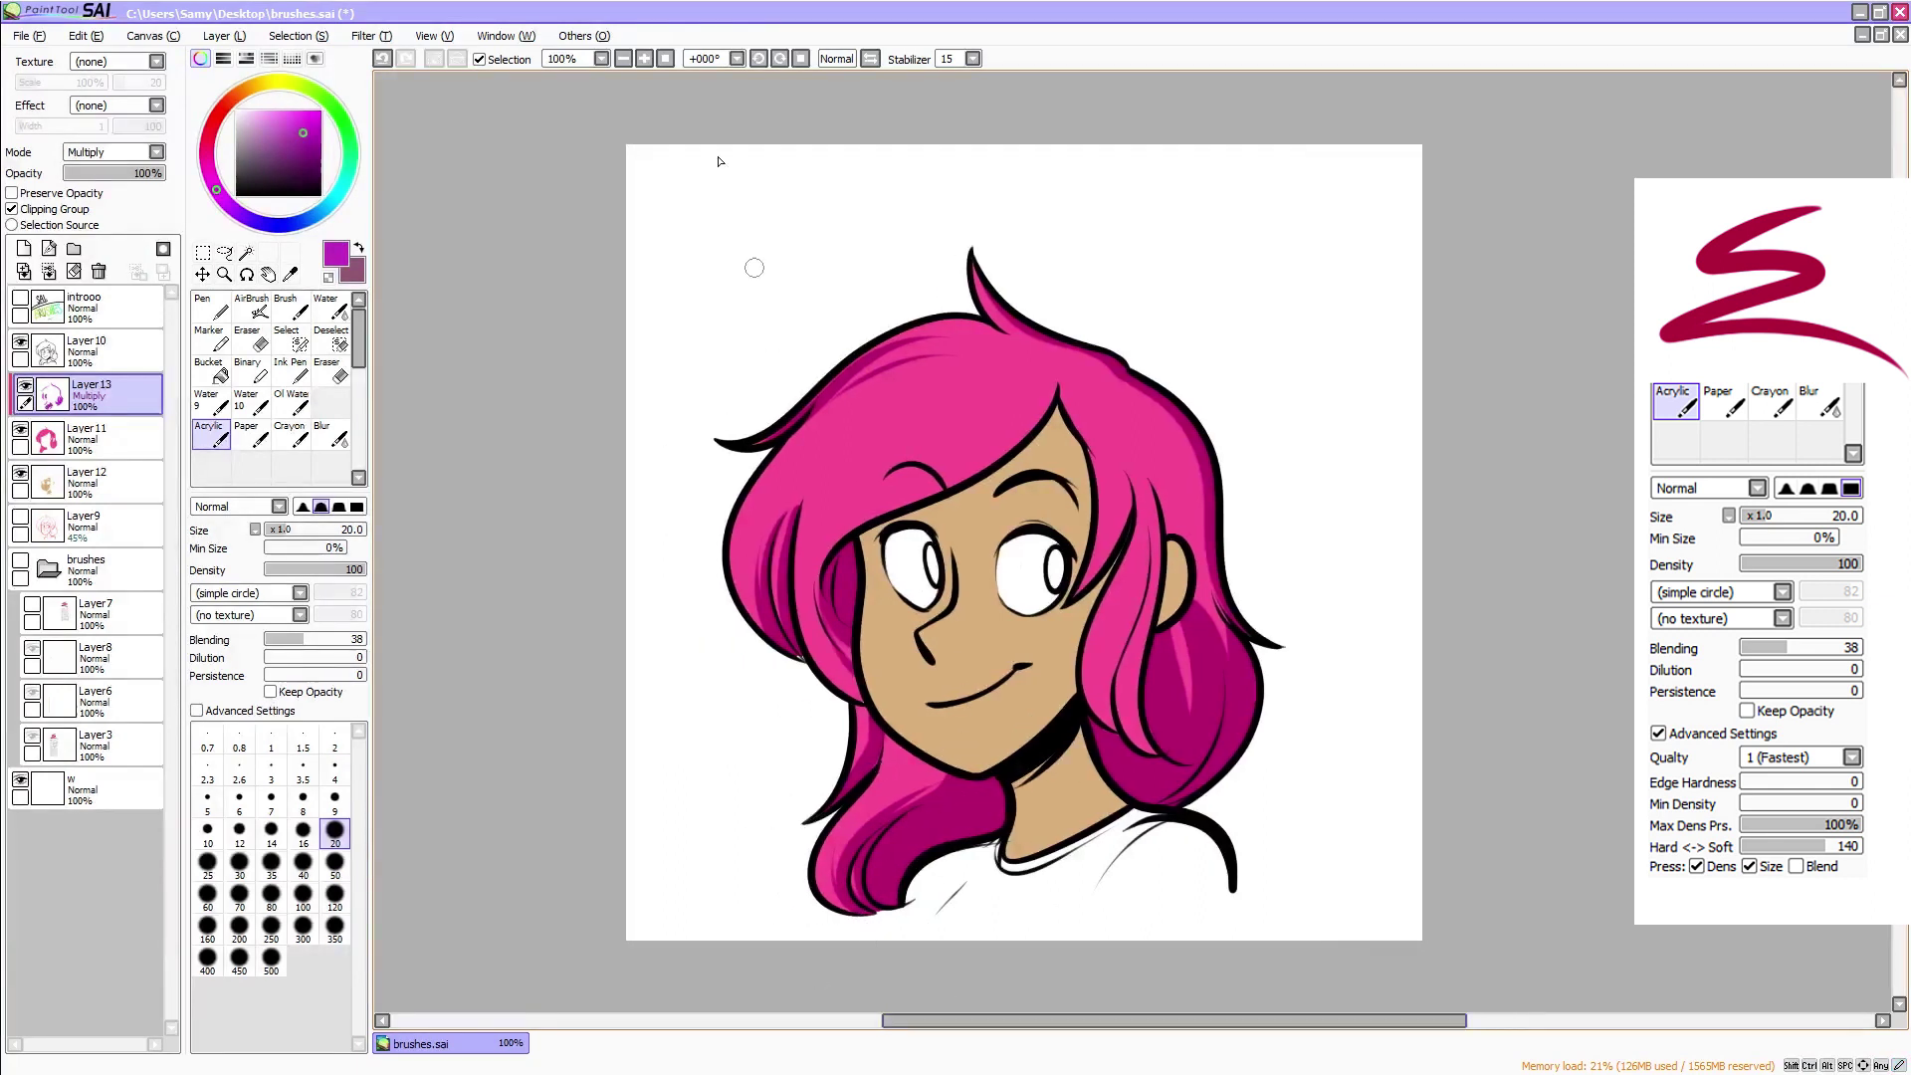
click(644, 60)
drag(1899, 542, 1898, 527)
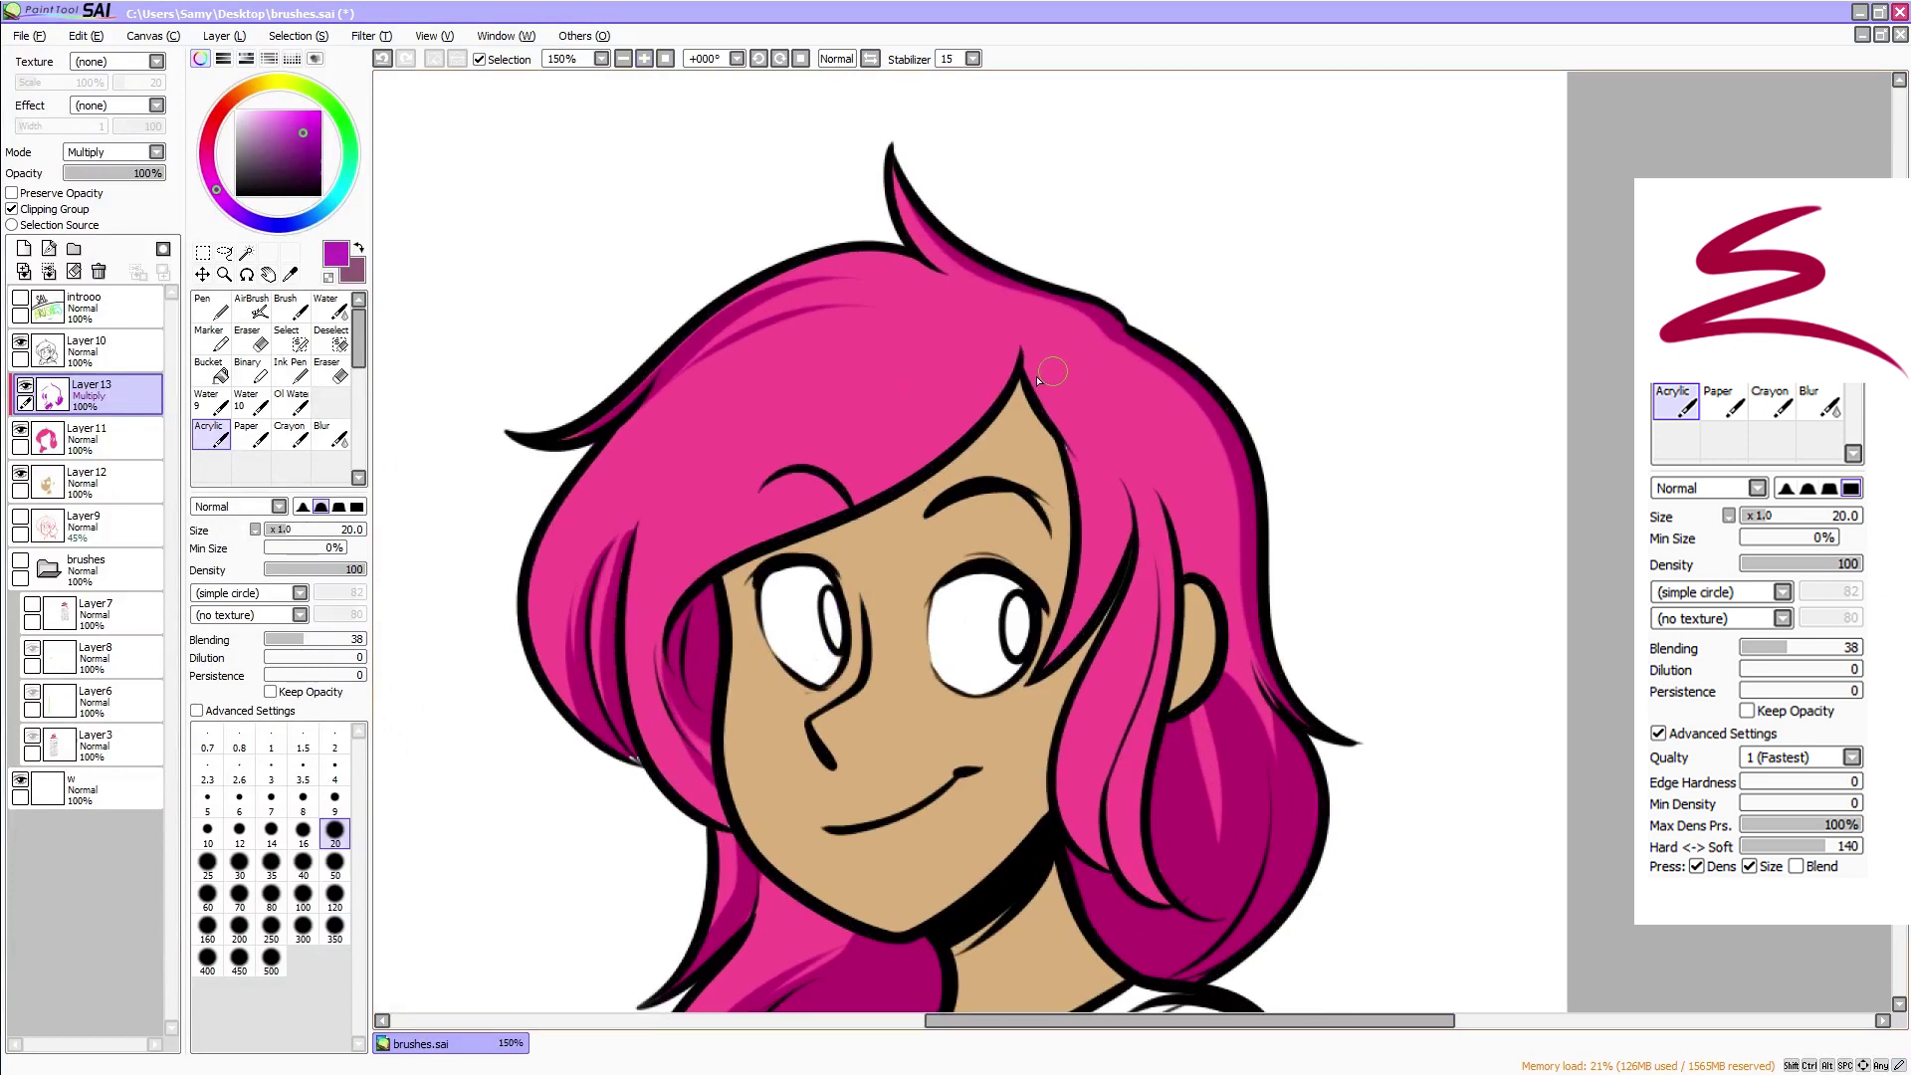
mouse_move(1023, 356)
mouse_down()
mouse_move(1114, 595)
mouse_move(1045, 665)
mouse_up()
key(ctrl+z)
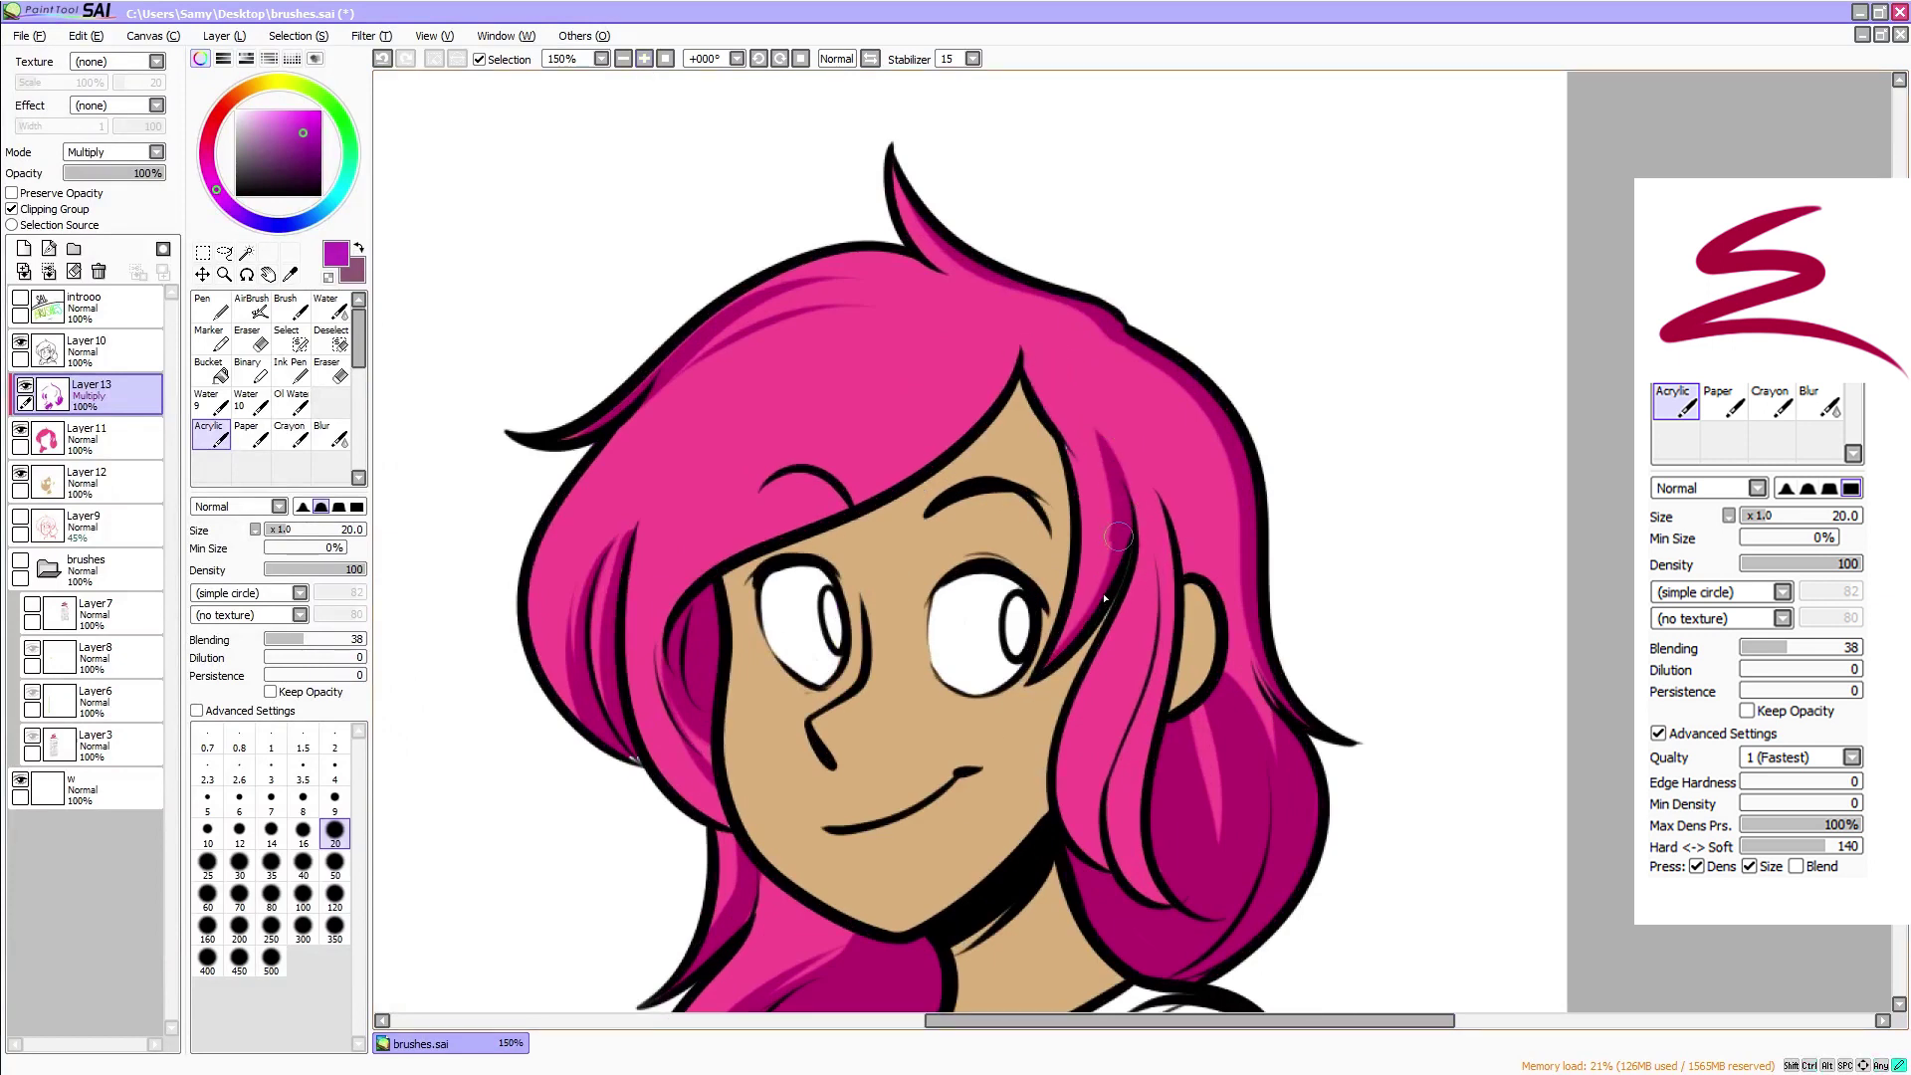
drag(1104, 598, 1026, 682)
mouse_move(1148, 546)
mouse_down()
mouse_move(1110, 731)
mouse_move(1105, 876)
mouse_move(1154, 580)
mouse_move(1108, 877)
mouse_move(1082, 744)
mouse_move(1142, 788)
mouse_move(1167, 901)
mouse_up()
key(ctrl+z)
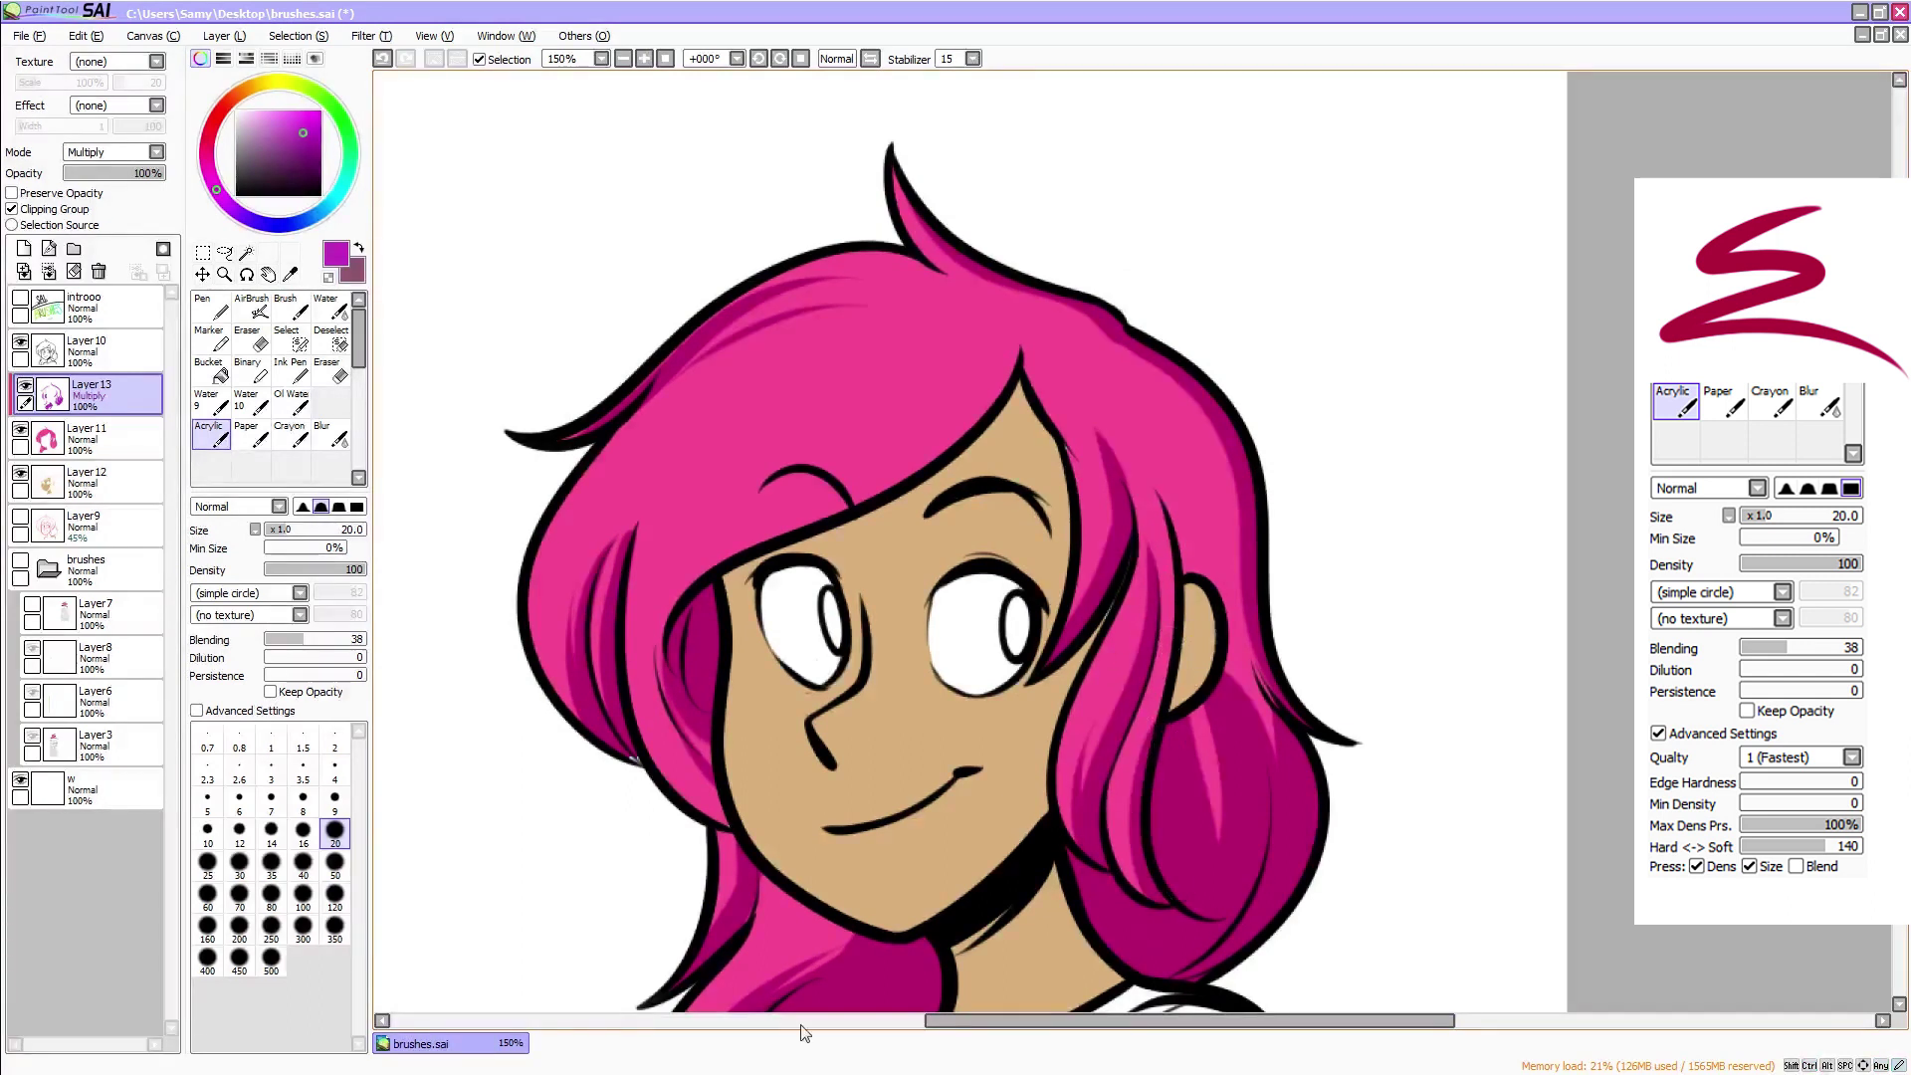
Add shadow strokes along the lower edge of the fringe above the left eye
mouse_move(678, 621)
mouse_down()
mouse_move(751, 542)
mouse_move(918, 474)
mouse_up()
key(ctrl+z)
drag(690, 596, 822, 521)
drag(1899, 537, 1898, 571)
click(624, 60)
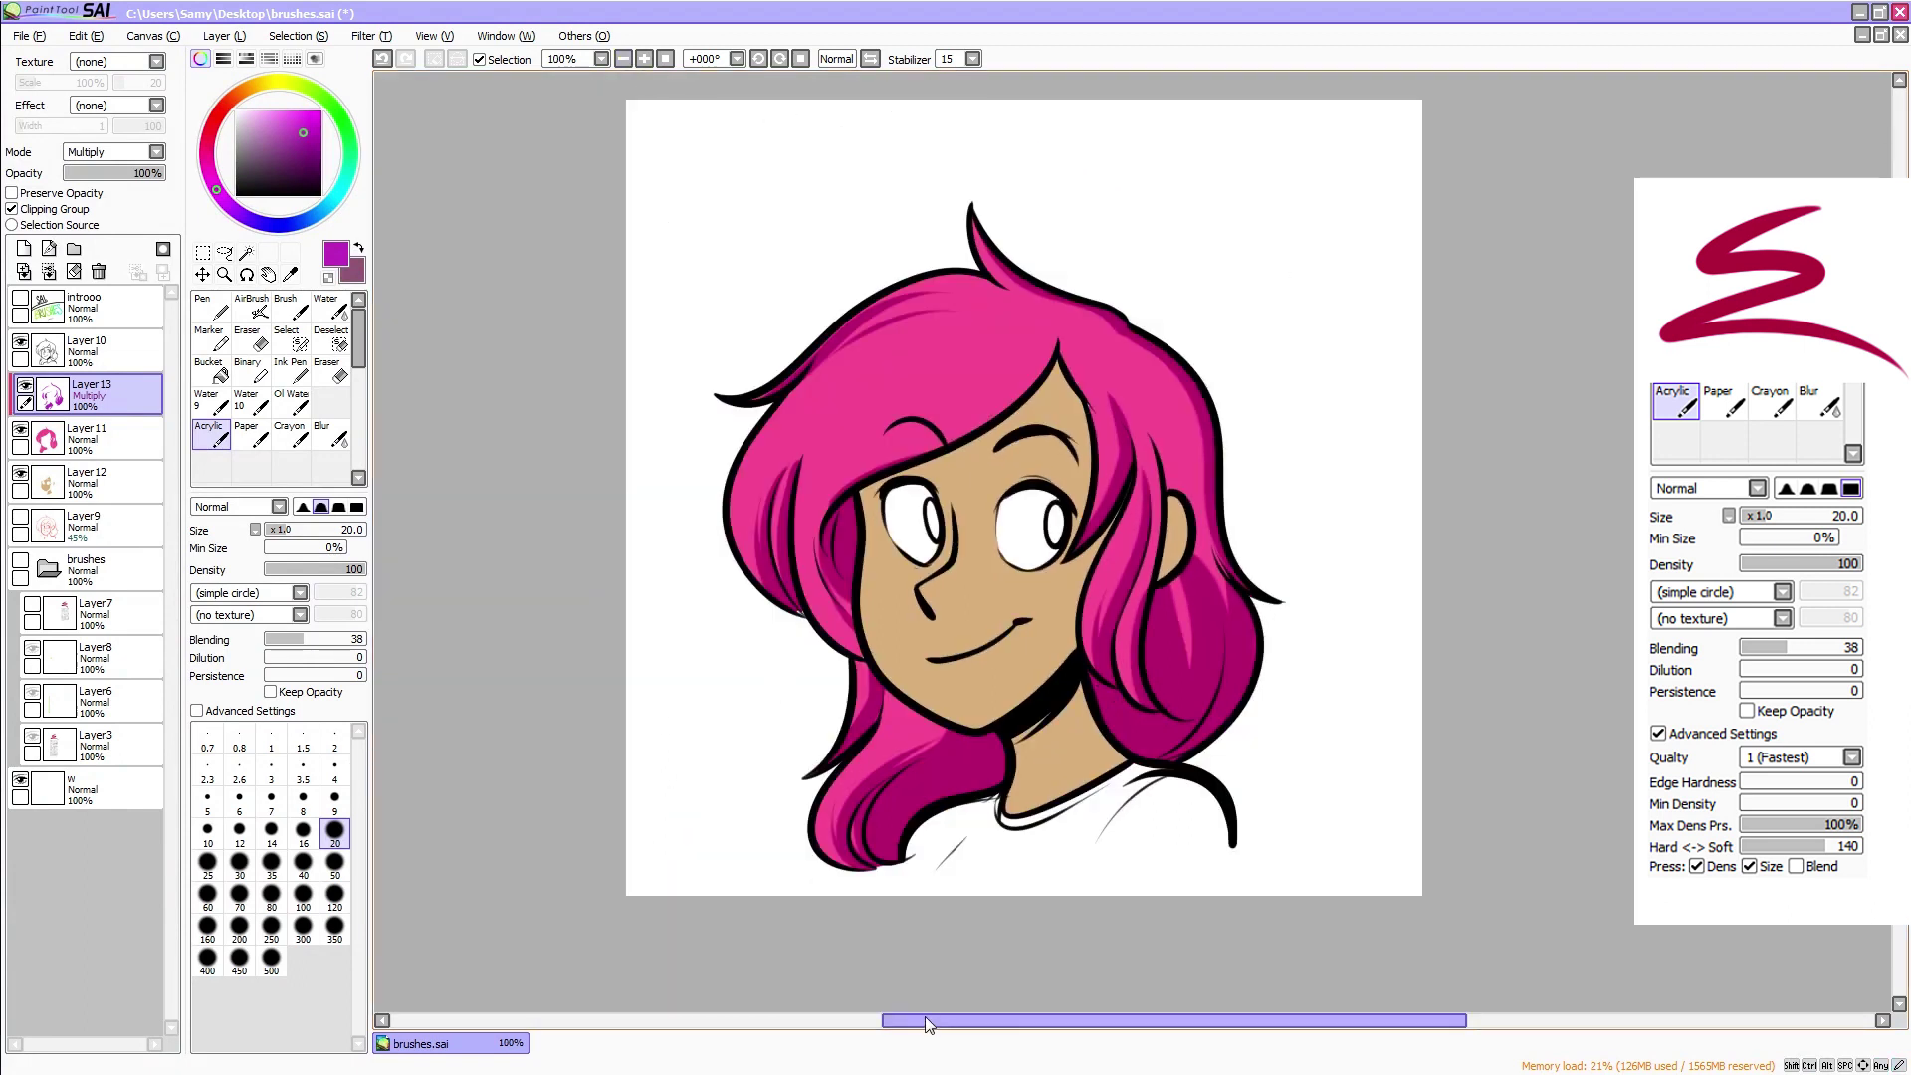
Try touching up the hair's lower left edge with sampled pink on the hair color layer, and undo it
drag(924, 1019, 955, 1019)
click(269, 275)
click(289, 274)
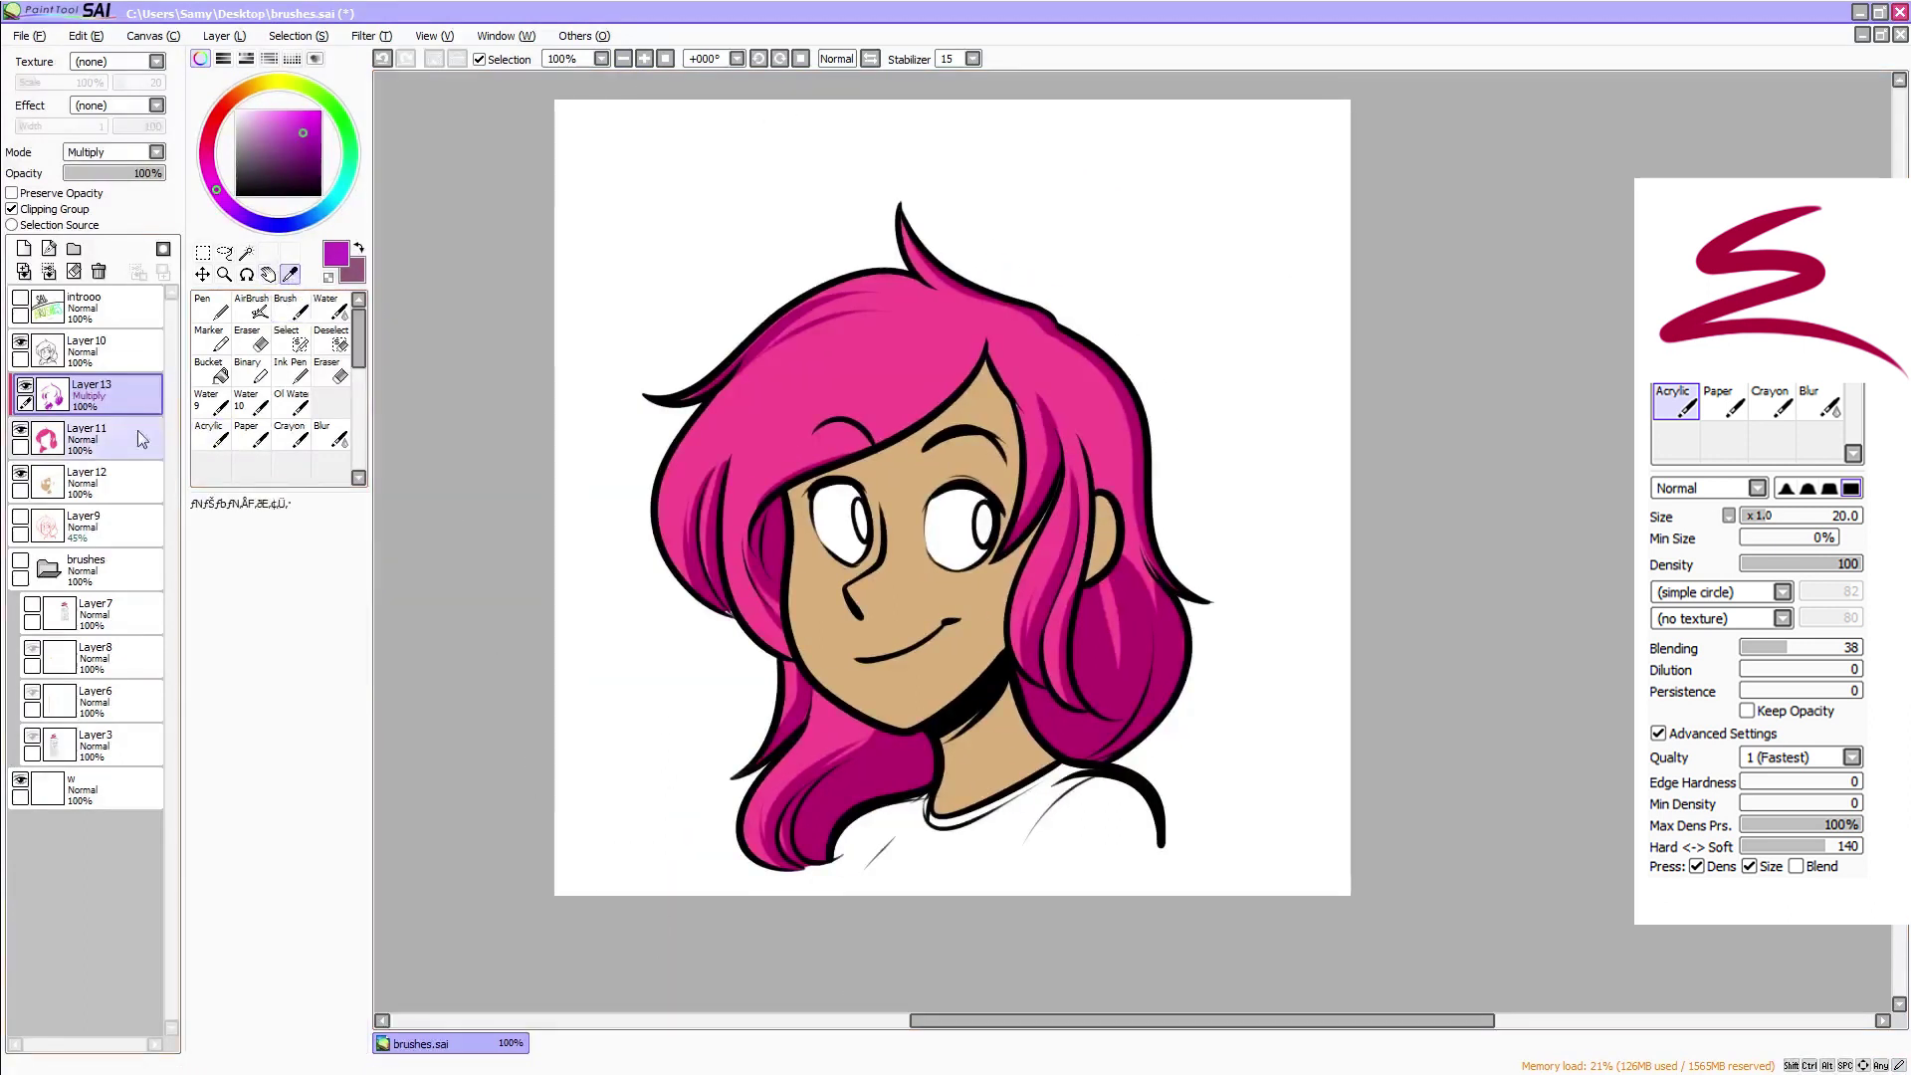
click(138, 435)
click(737, 428)
click(213, 434)
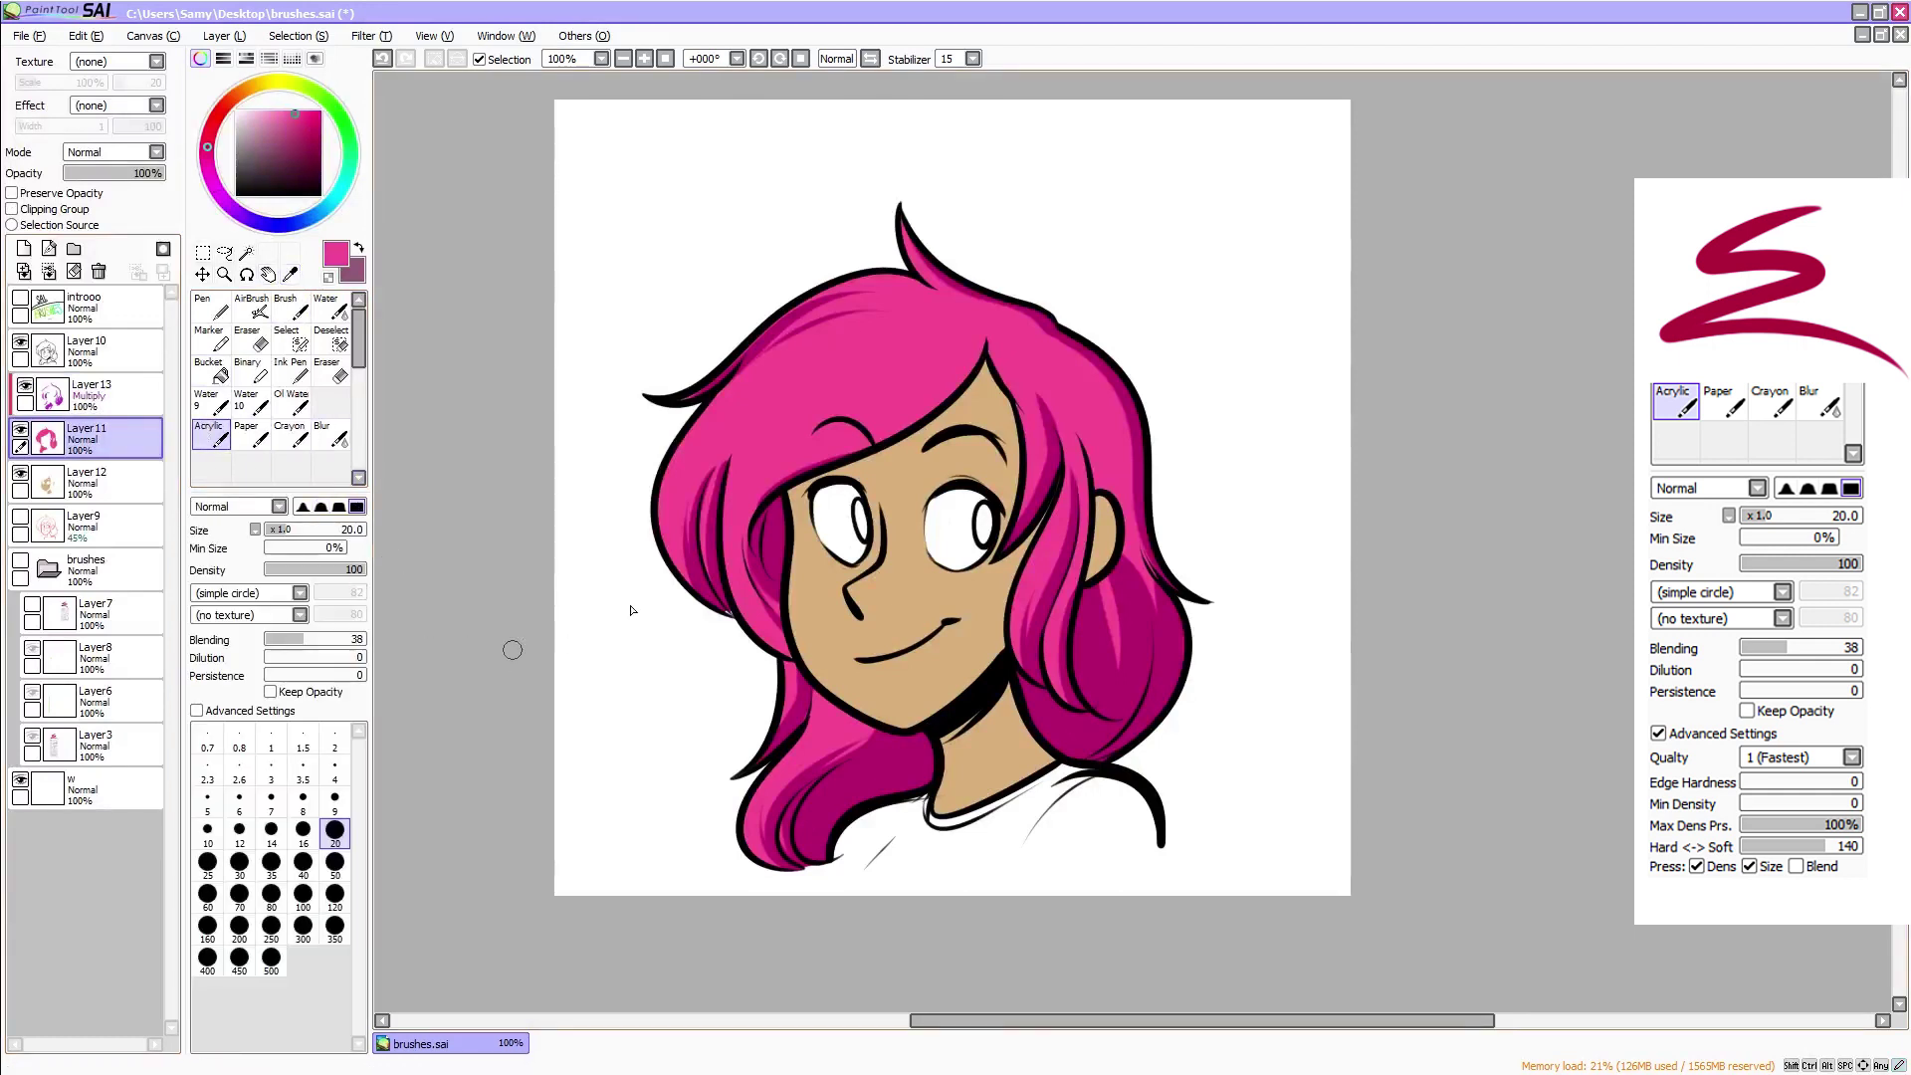
drag(725, 603, 747, 614)
key(ctrl+z)
key(ctrl+z)
Add another layer between the hair color and the shading layer and clip it to the hair
click(273, 111)
click(240, 92)
click(24, 248)
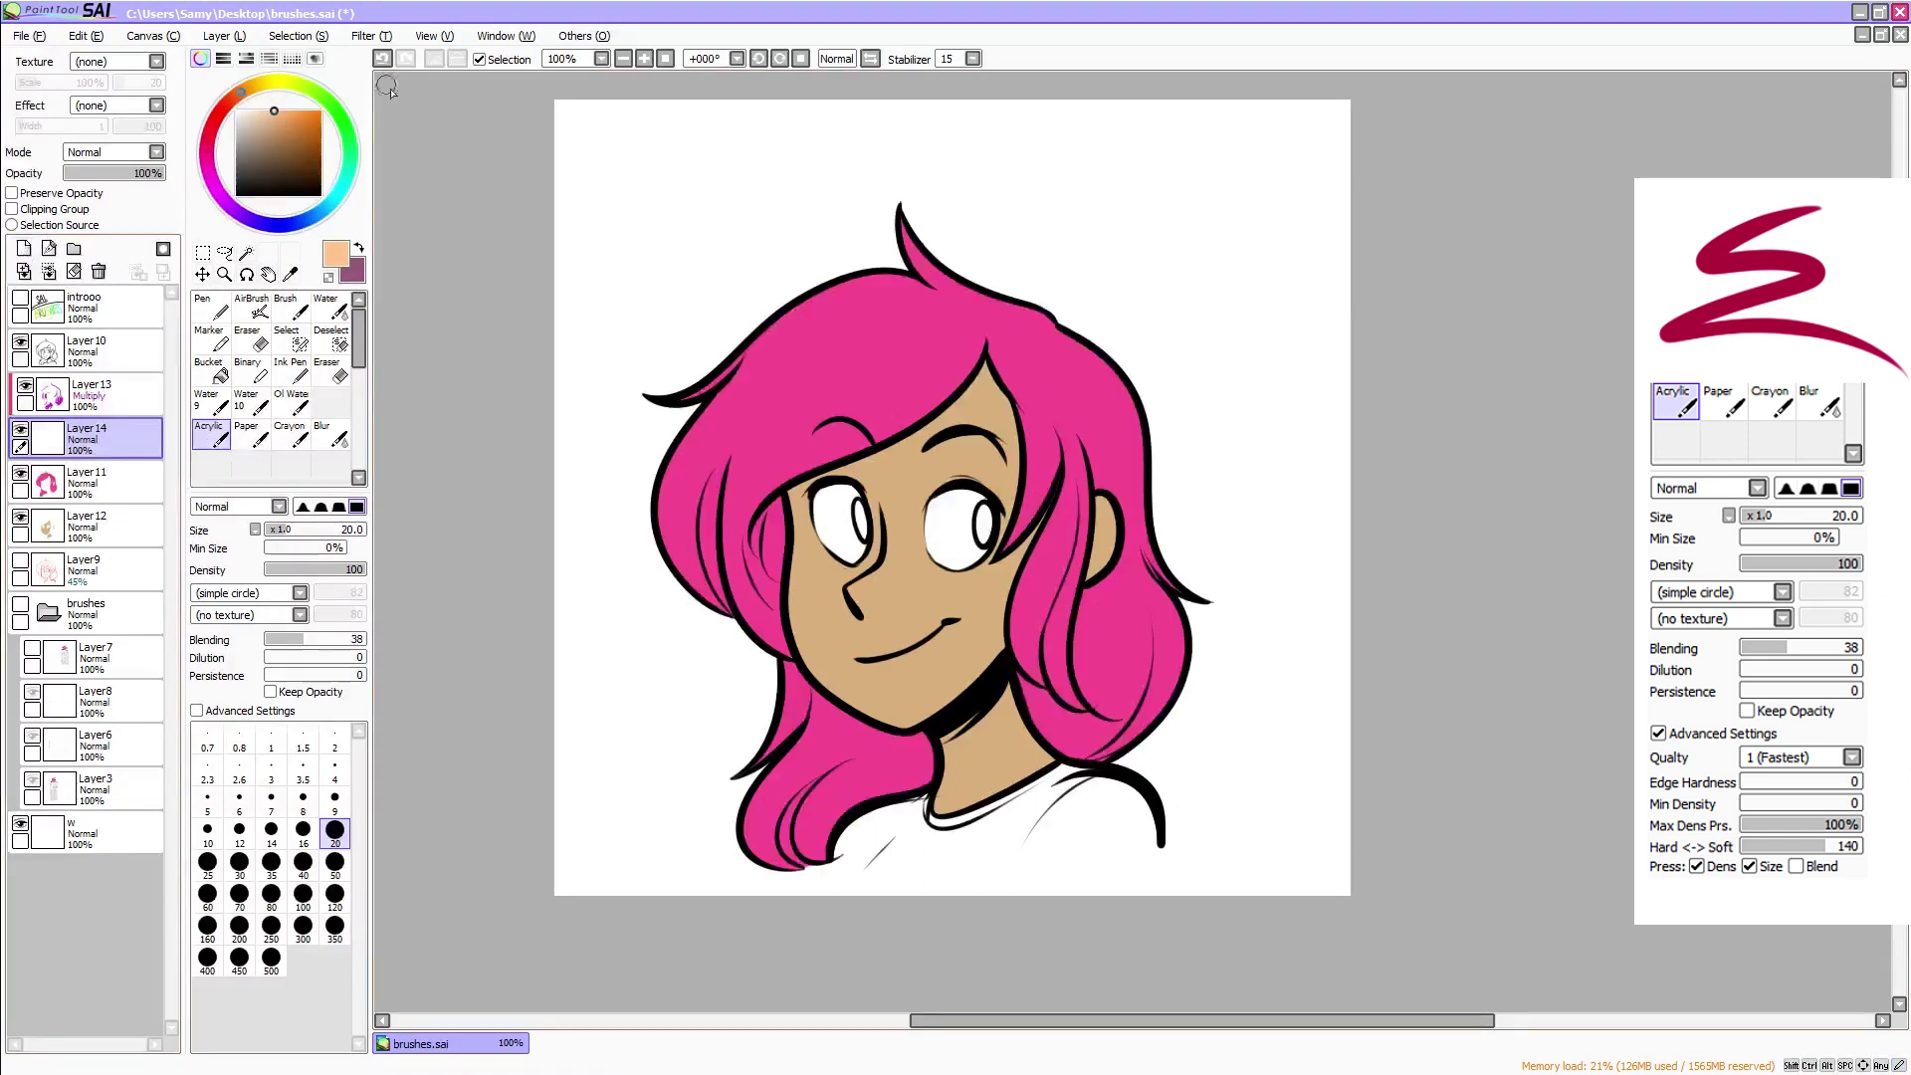
click(60, 209)
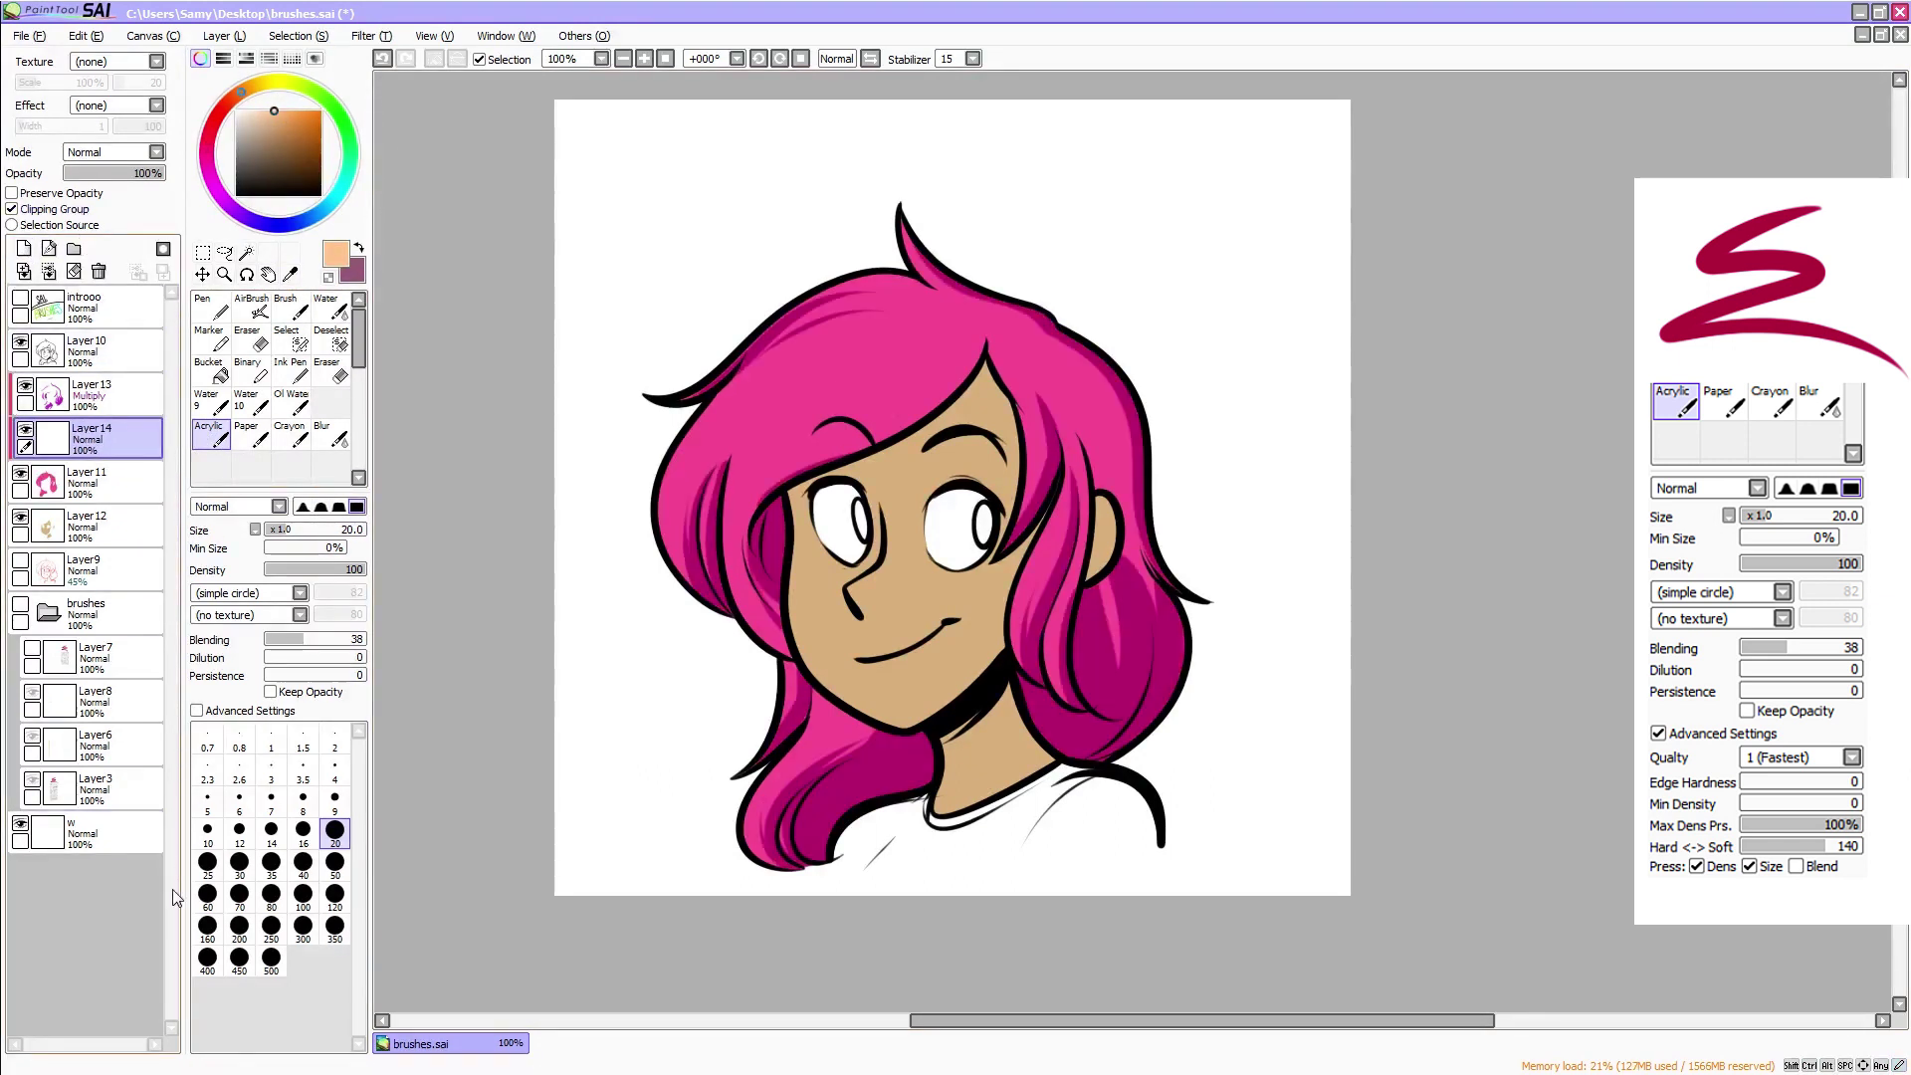
Paint a soft light-purple gradient over the lower hair using the Acrylic brush at density 16 and size 450
click(231, 207)
click(274, 121)
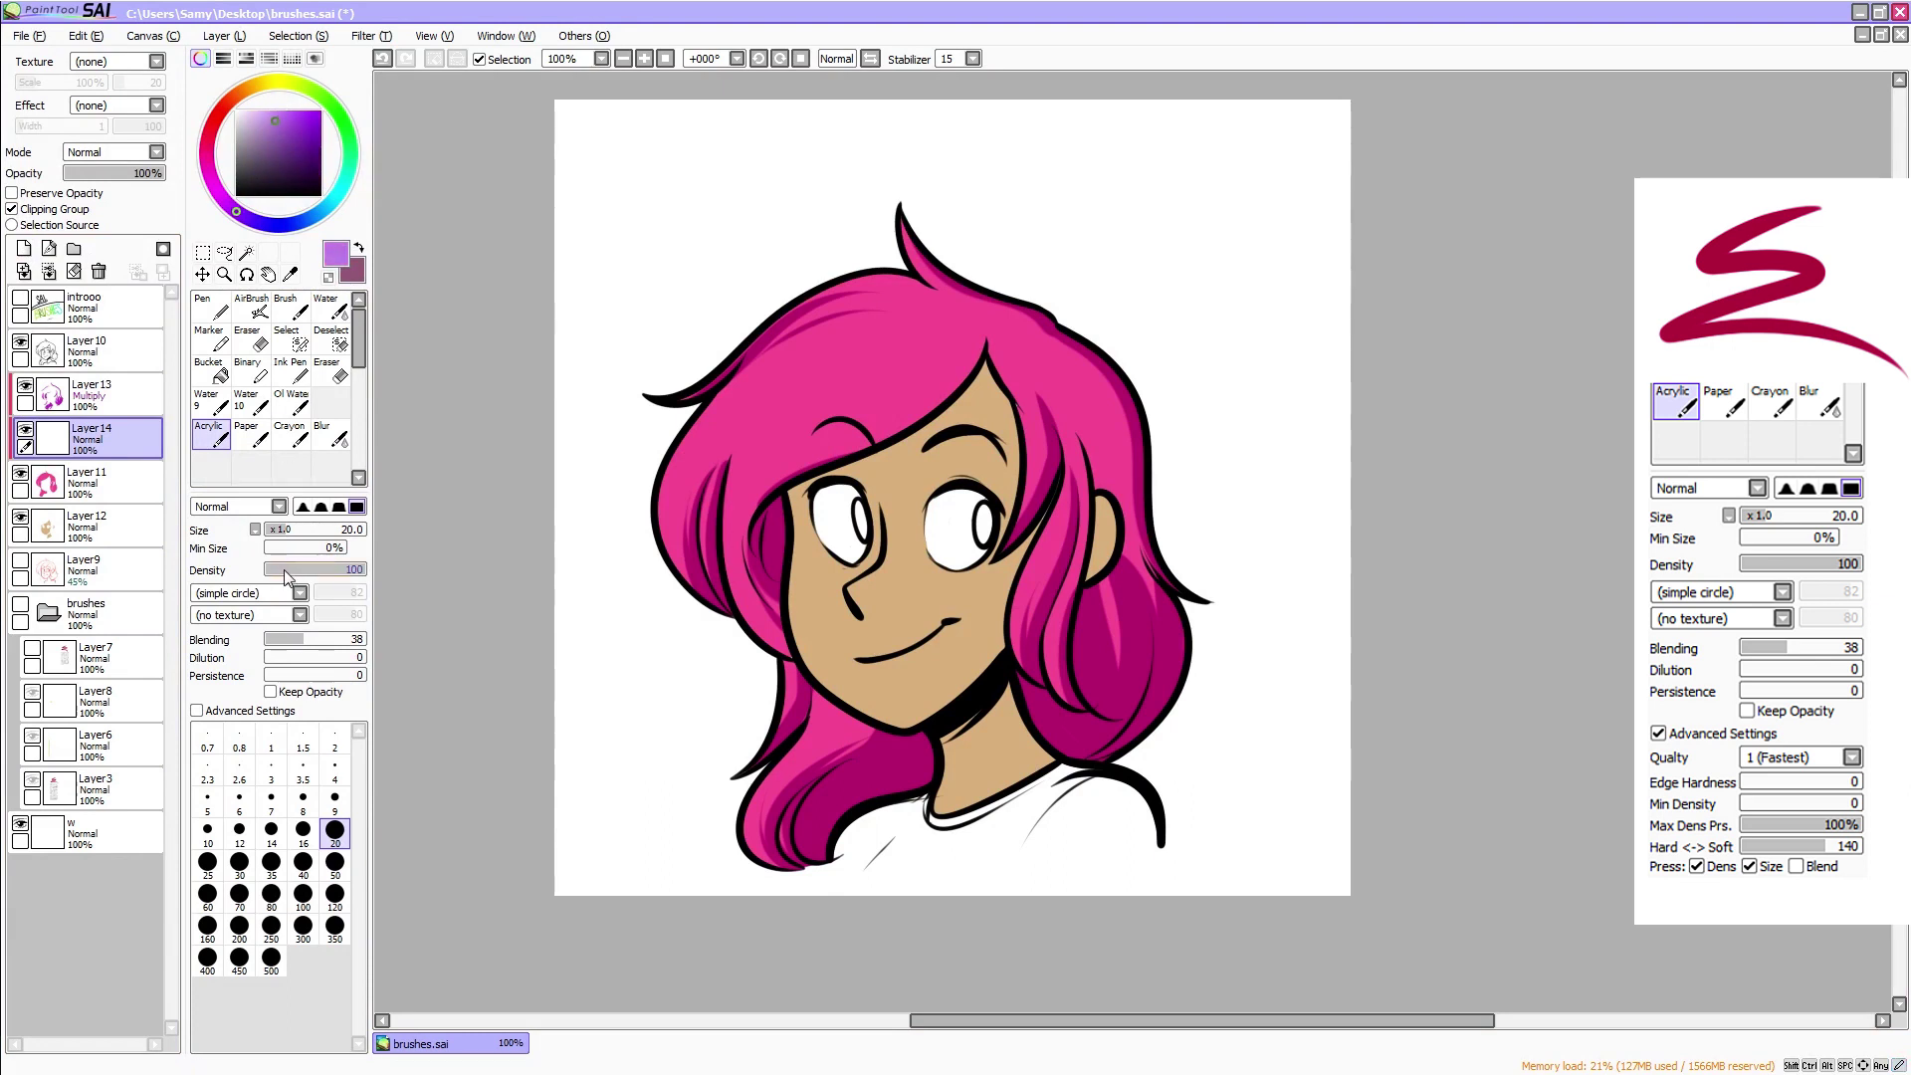
drag(284, 575, 280, 573)
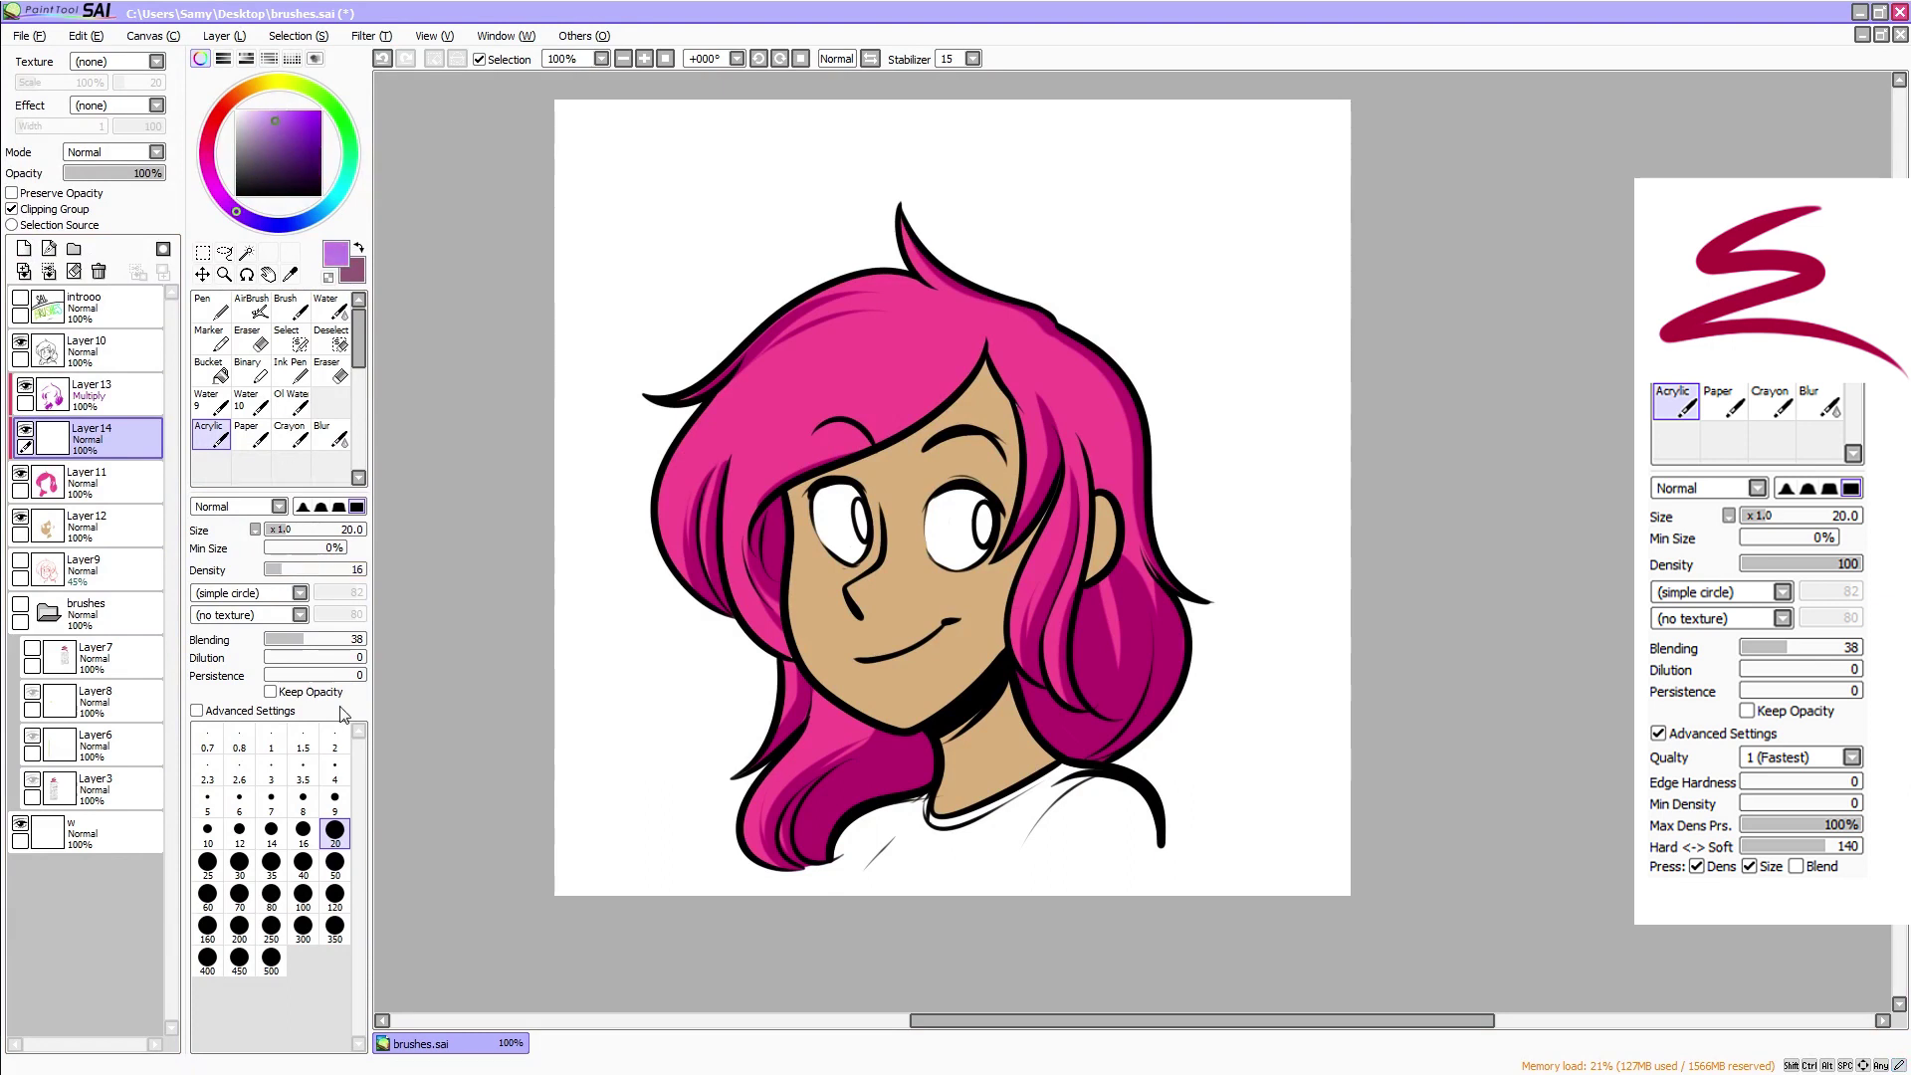
click(304, 924)
click(335, 901)
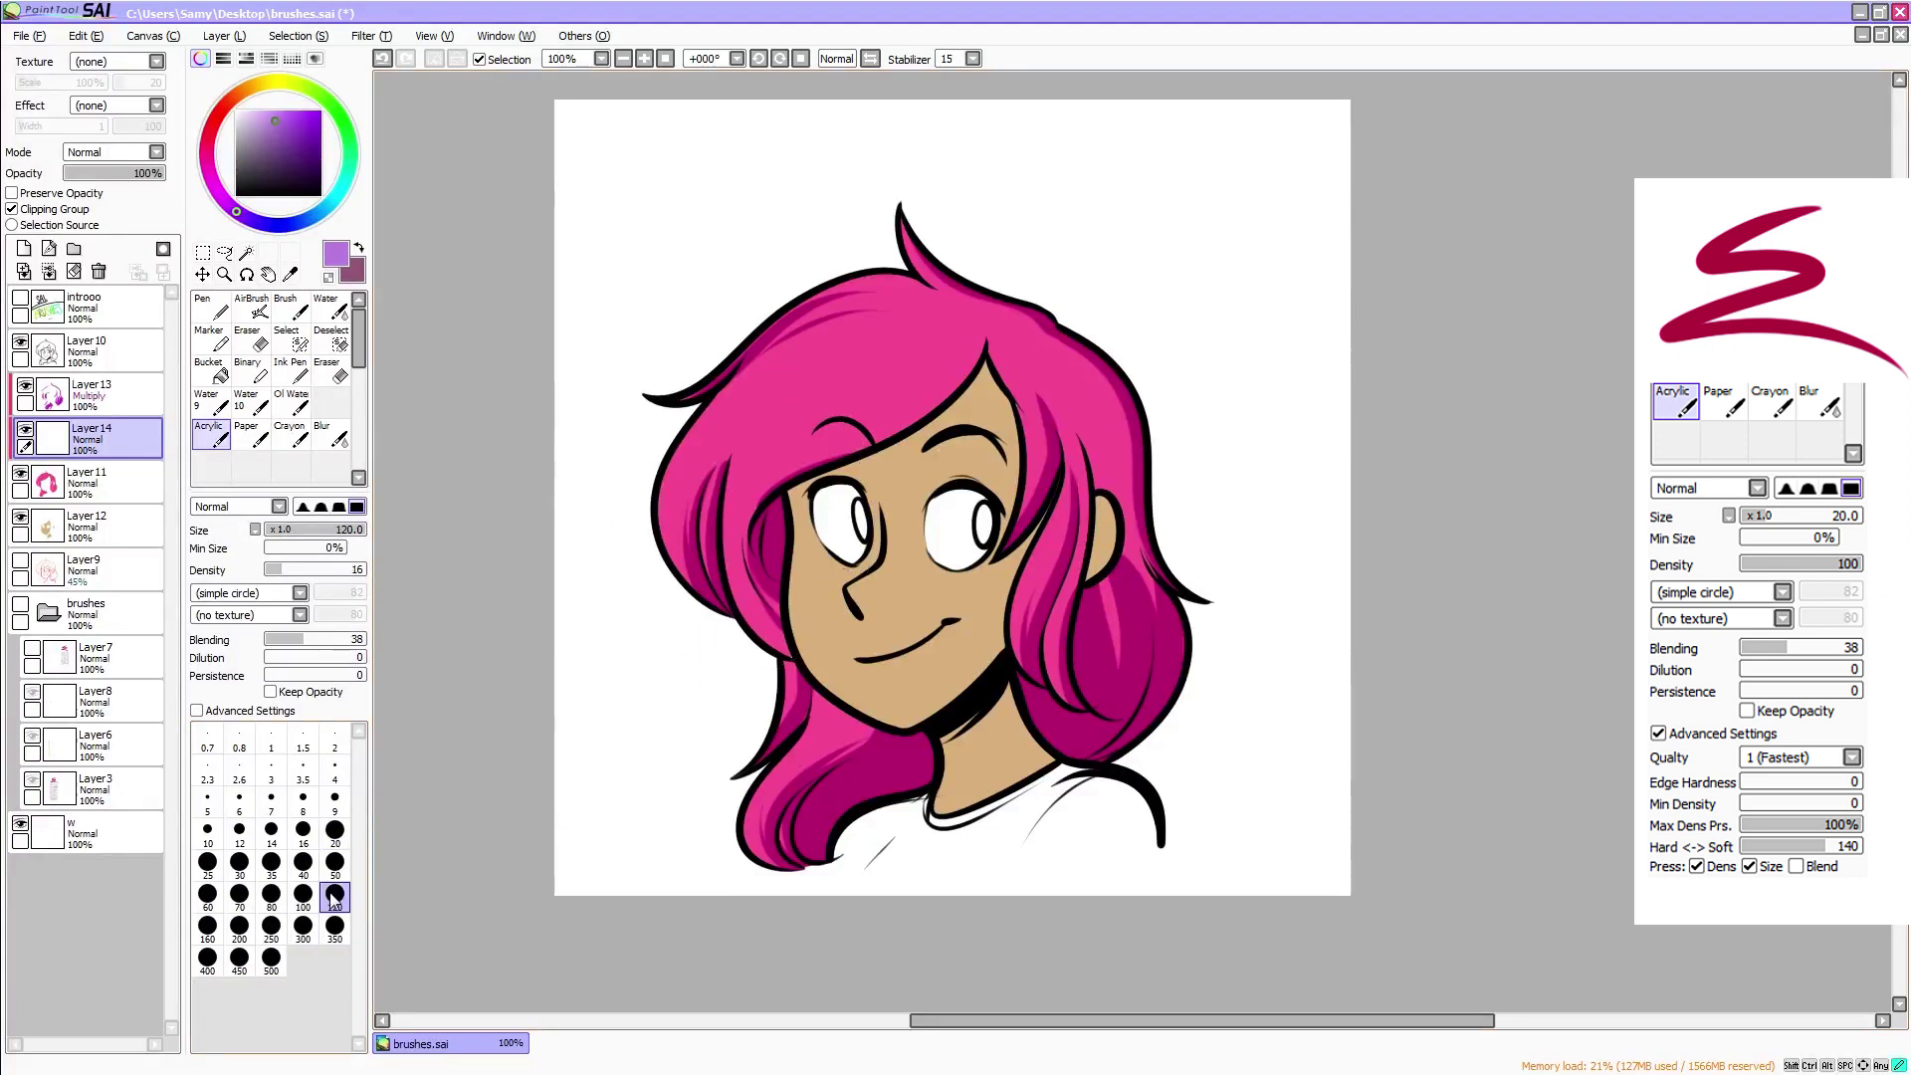
click(239, 957)
mouse_move(1298, 709)
mouse_down()
mouse_move(712, 665)
mouse_move(1475, 543)
mouse_up()
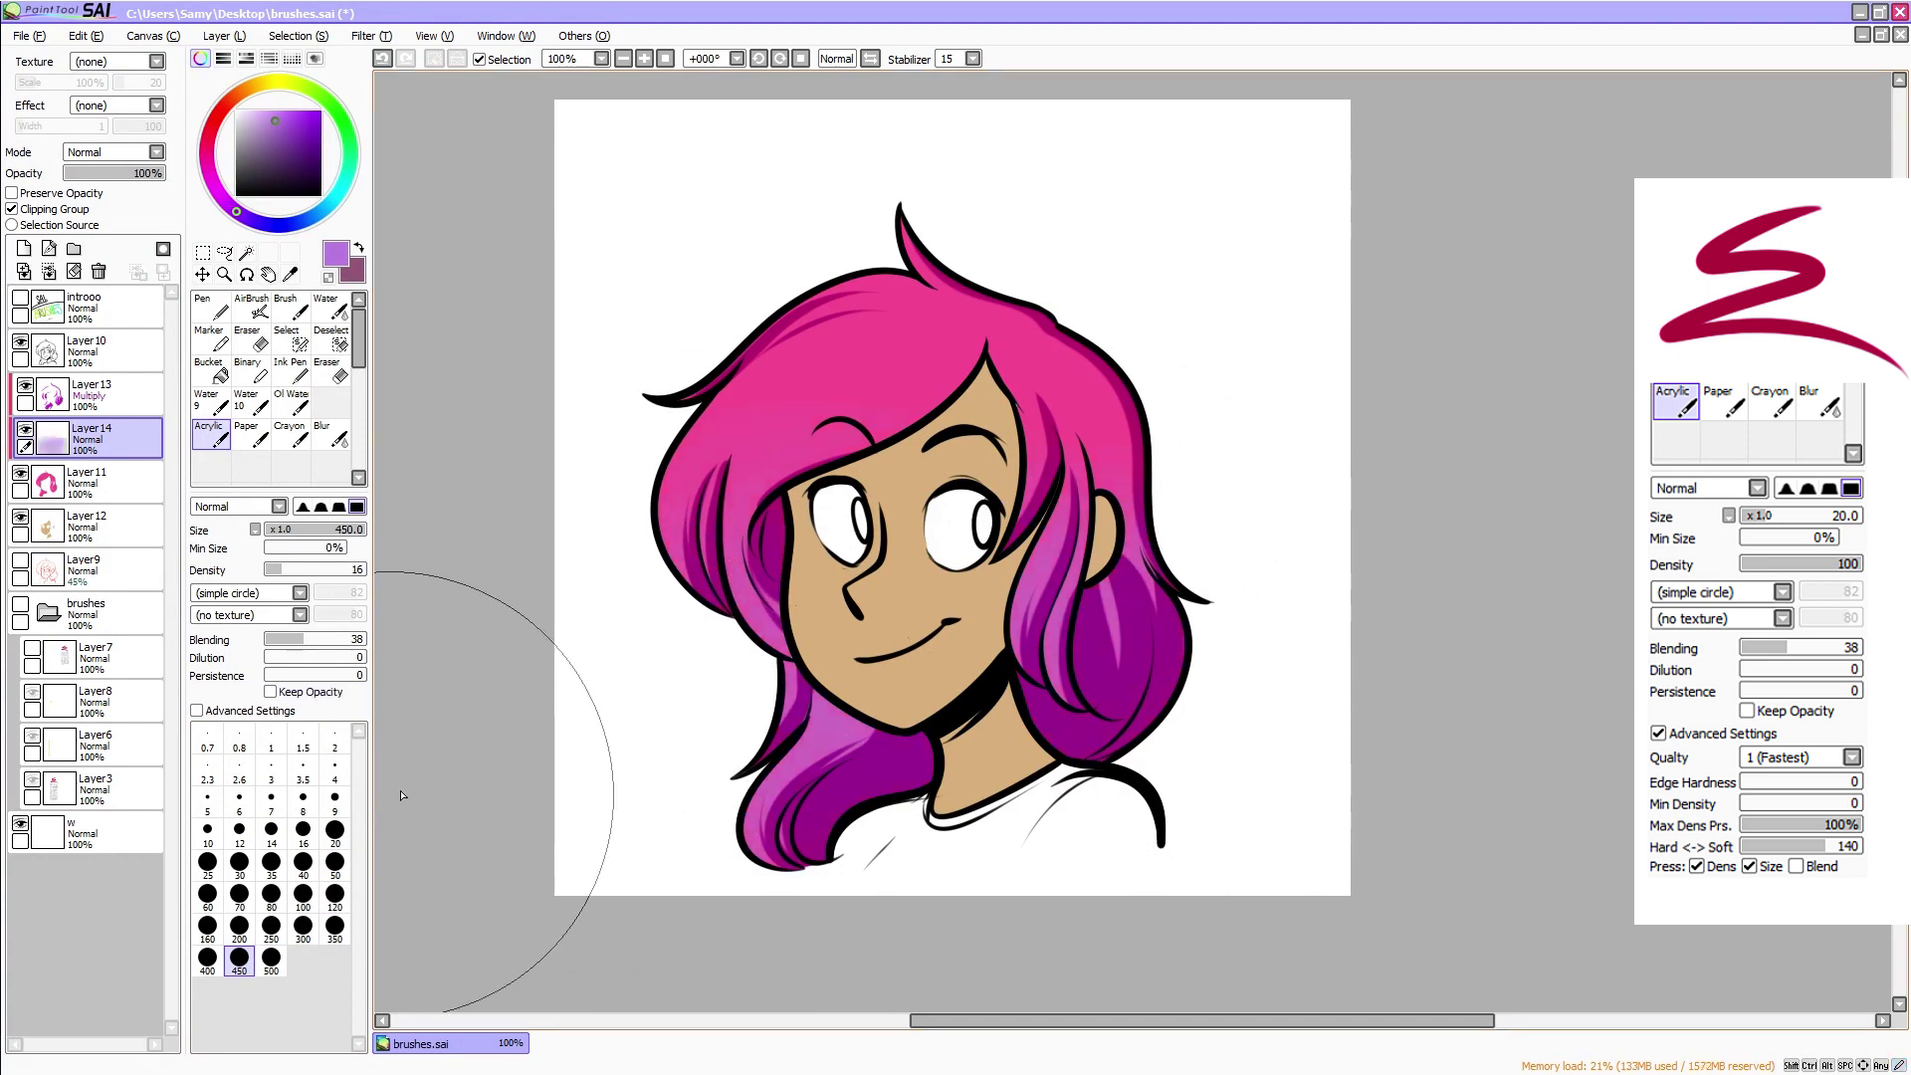
Set the brush size to 50 and change the gradient layer to Multiply at 60% opacity
click(334, 862)
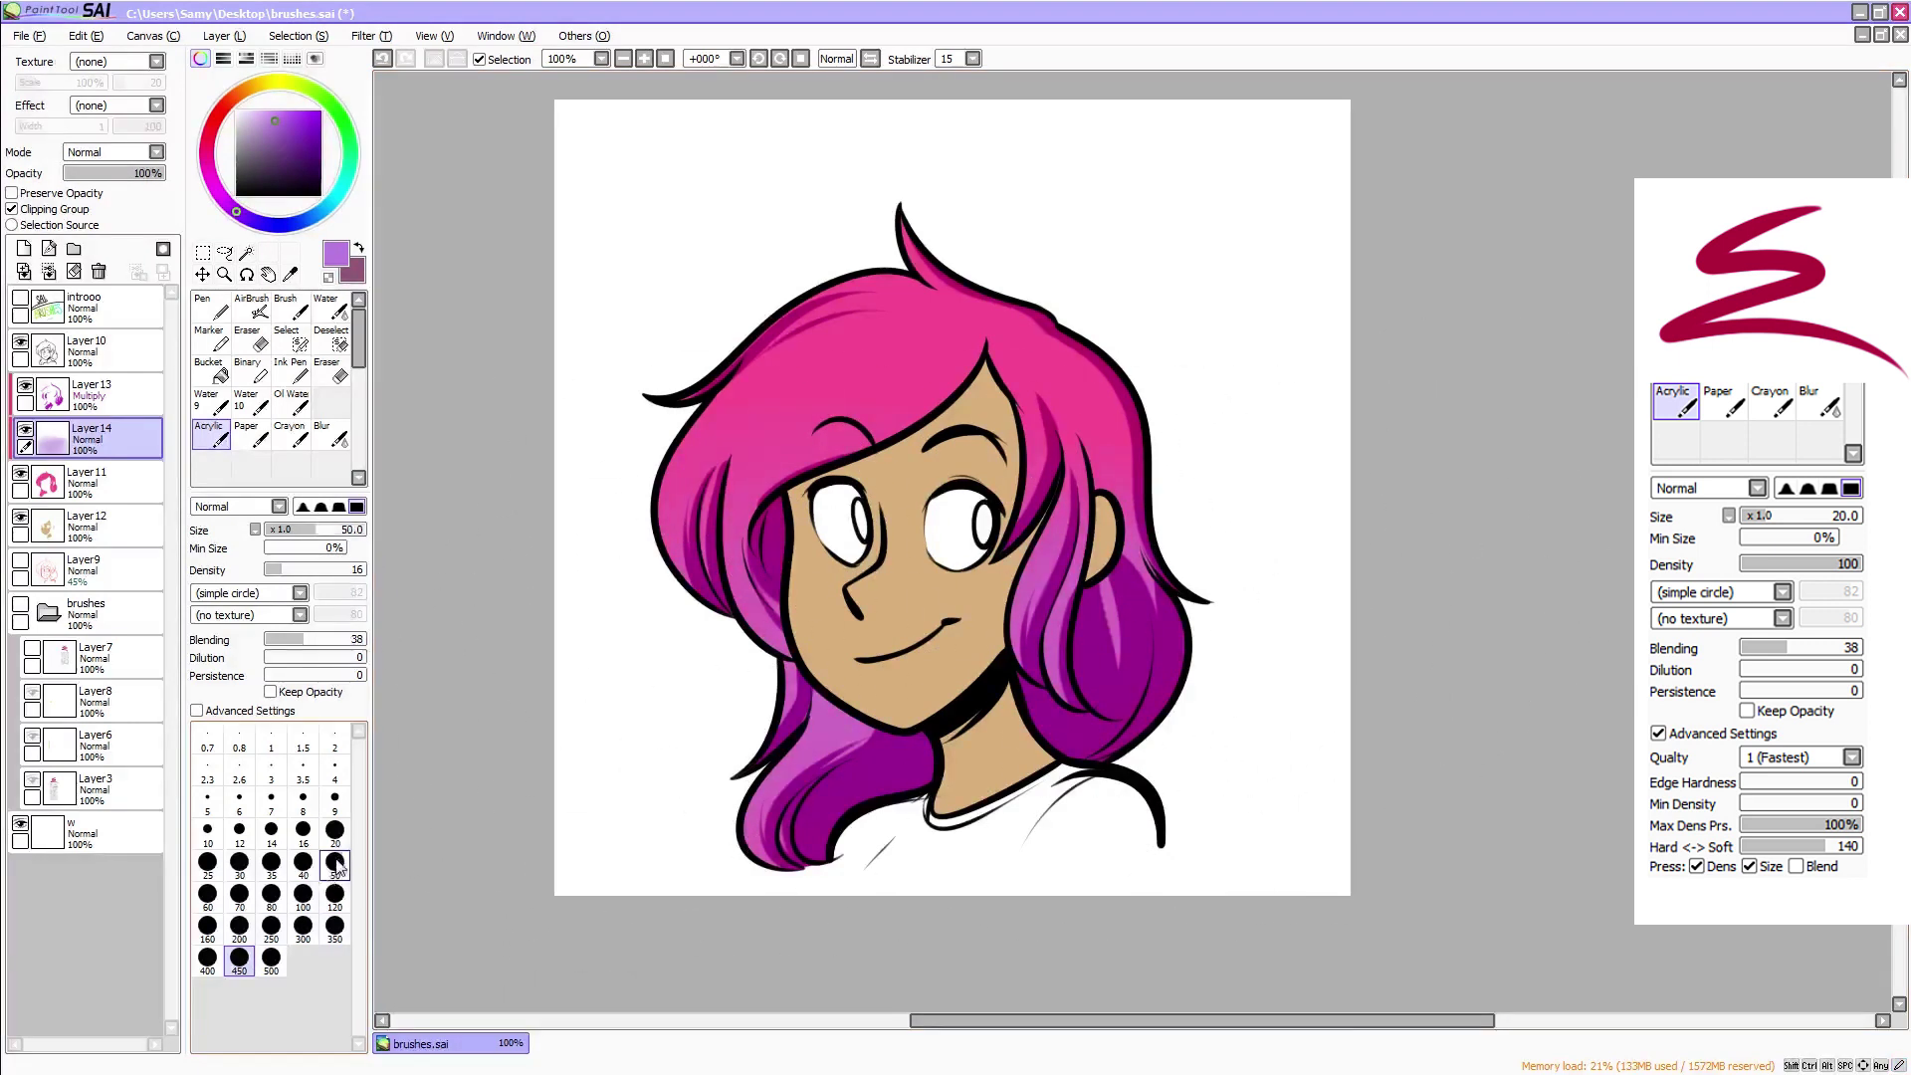
click(101, 183)
drag(106, 168, 124, 167)
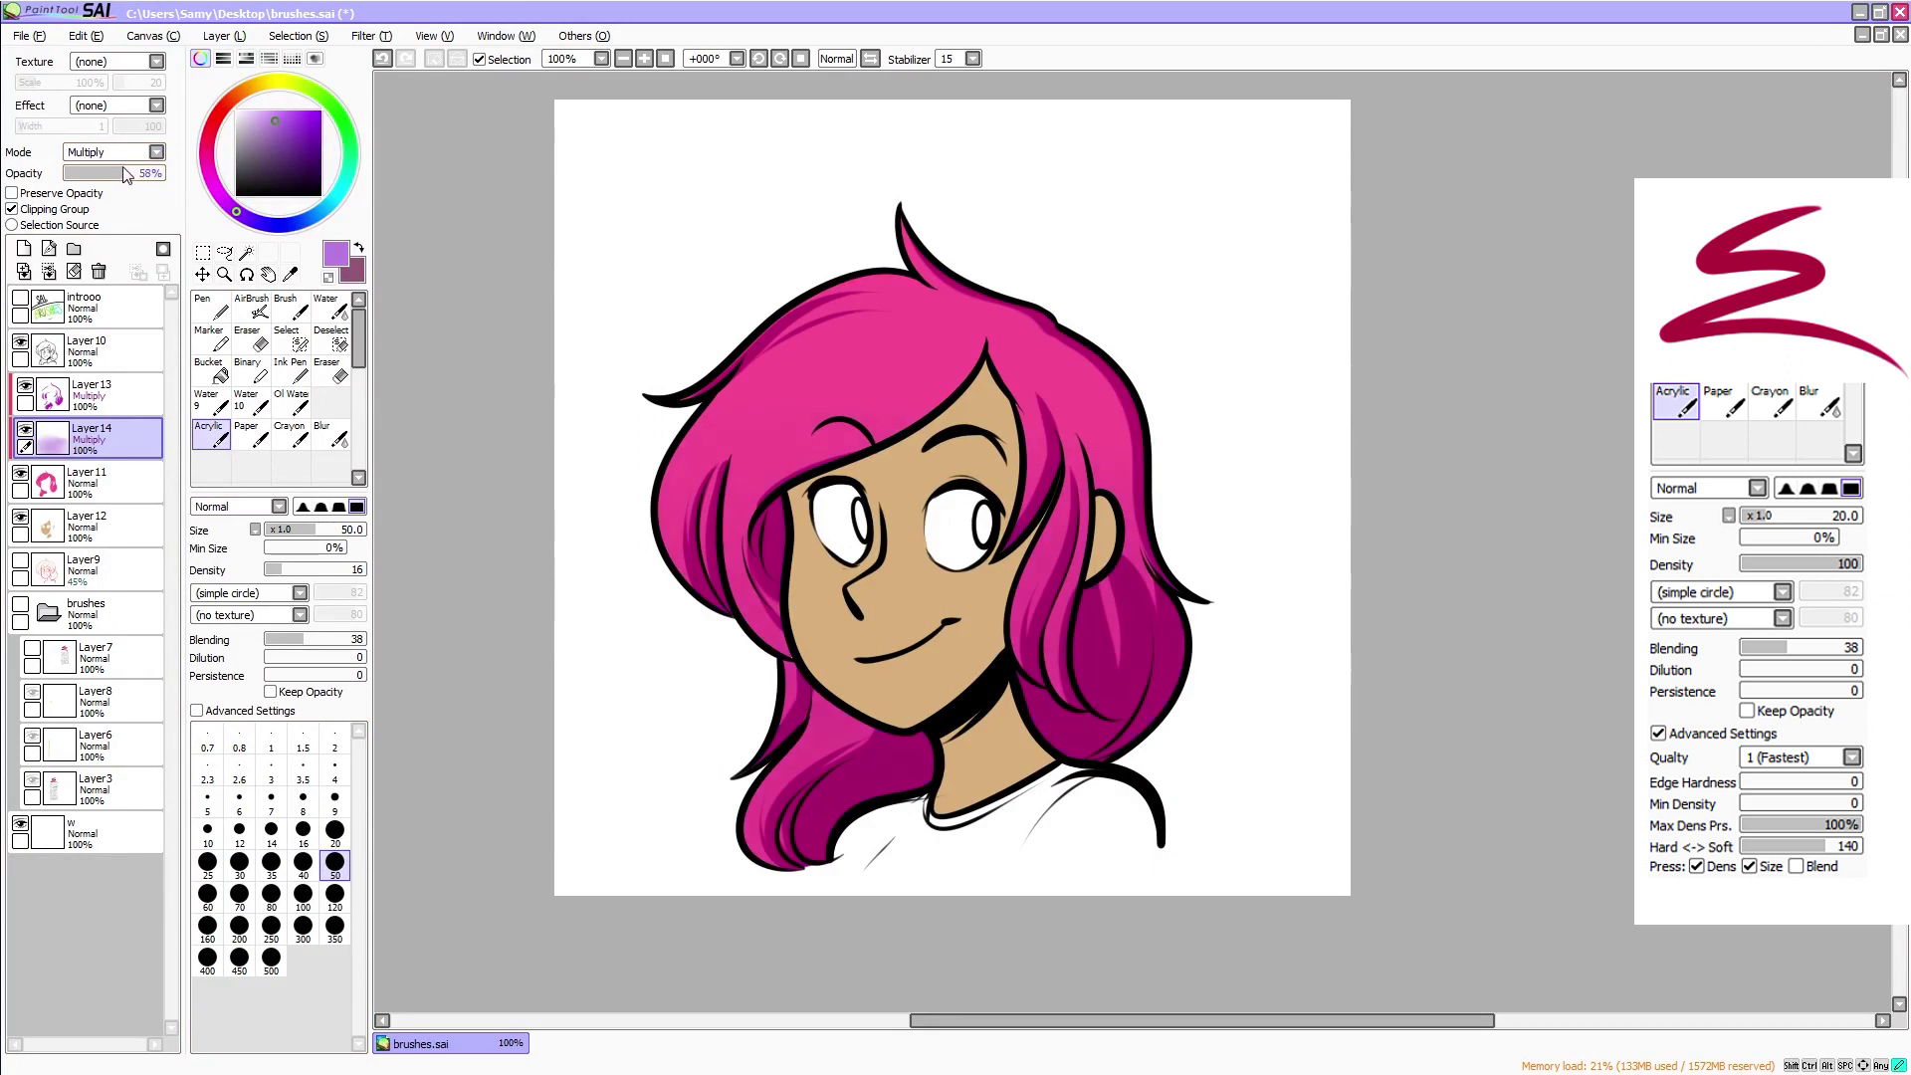
Sample the pink from the hair and choose a lighter tint of it for highlights
click(645, 59)
click(290, 308)
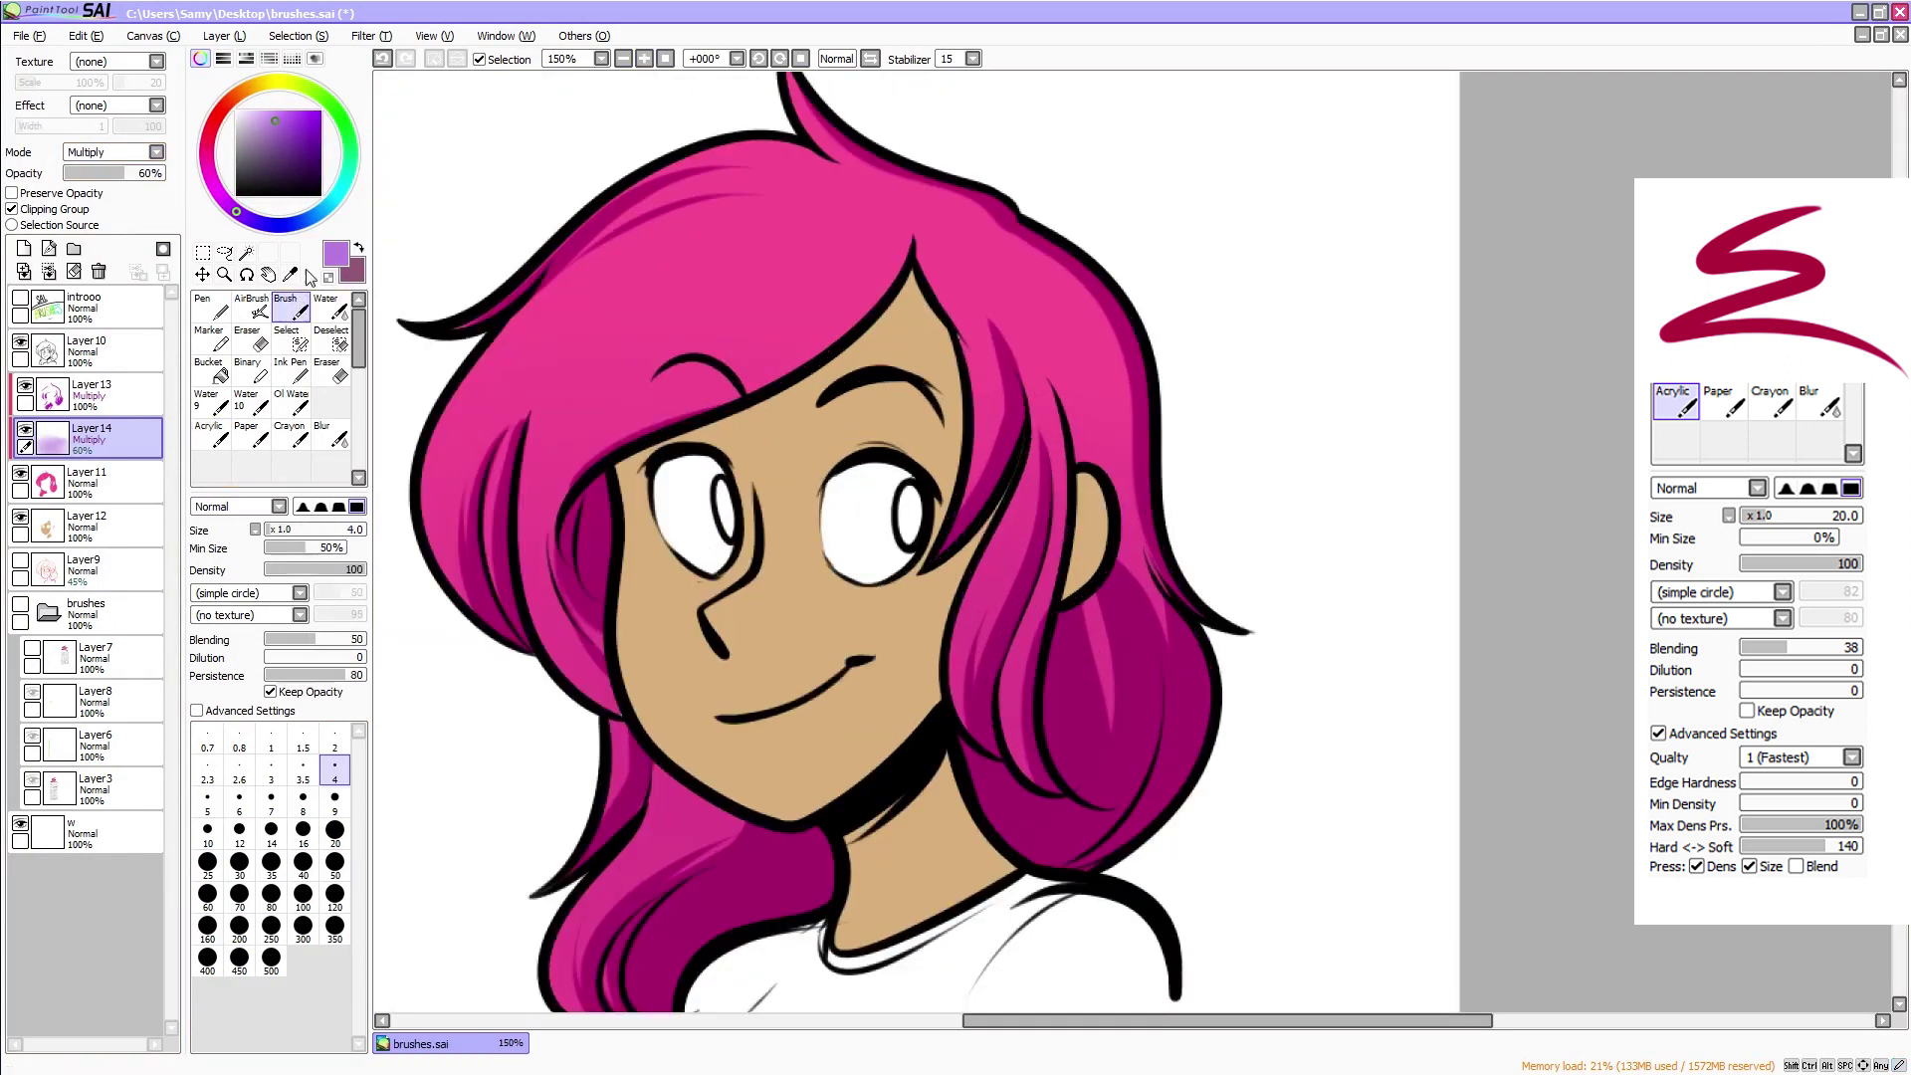
click(290, 275)
click(697, 260)
click(275, 110)
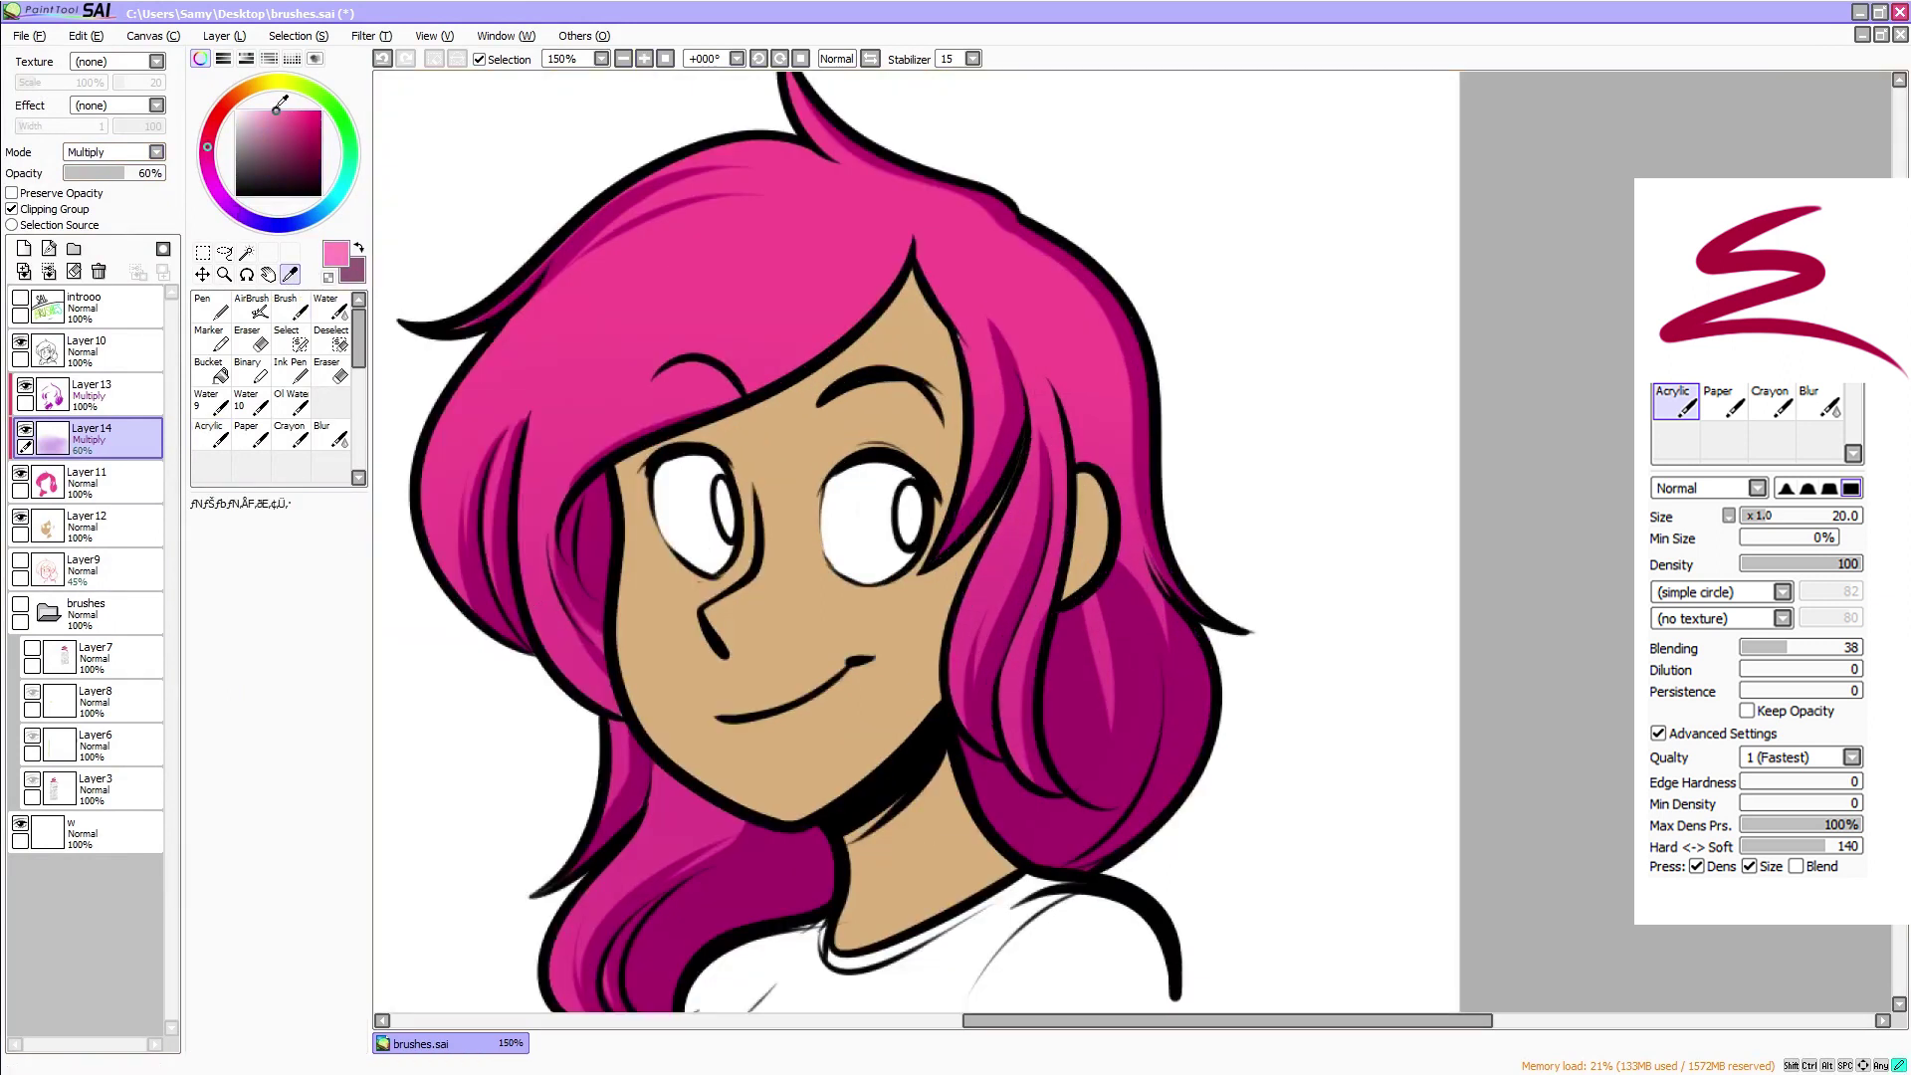
Add a clipped layer above the hair shading layer and set the Acrylic brush to density 100 and size 14
click(211, 434)
click(25, 249)
click(334, 802)
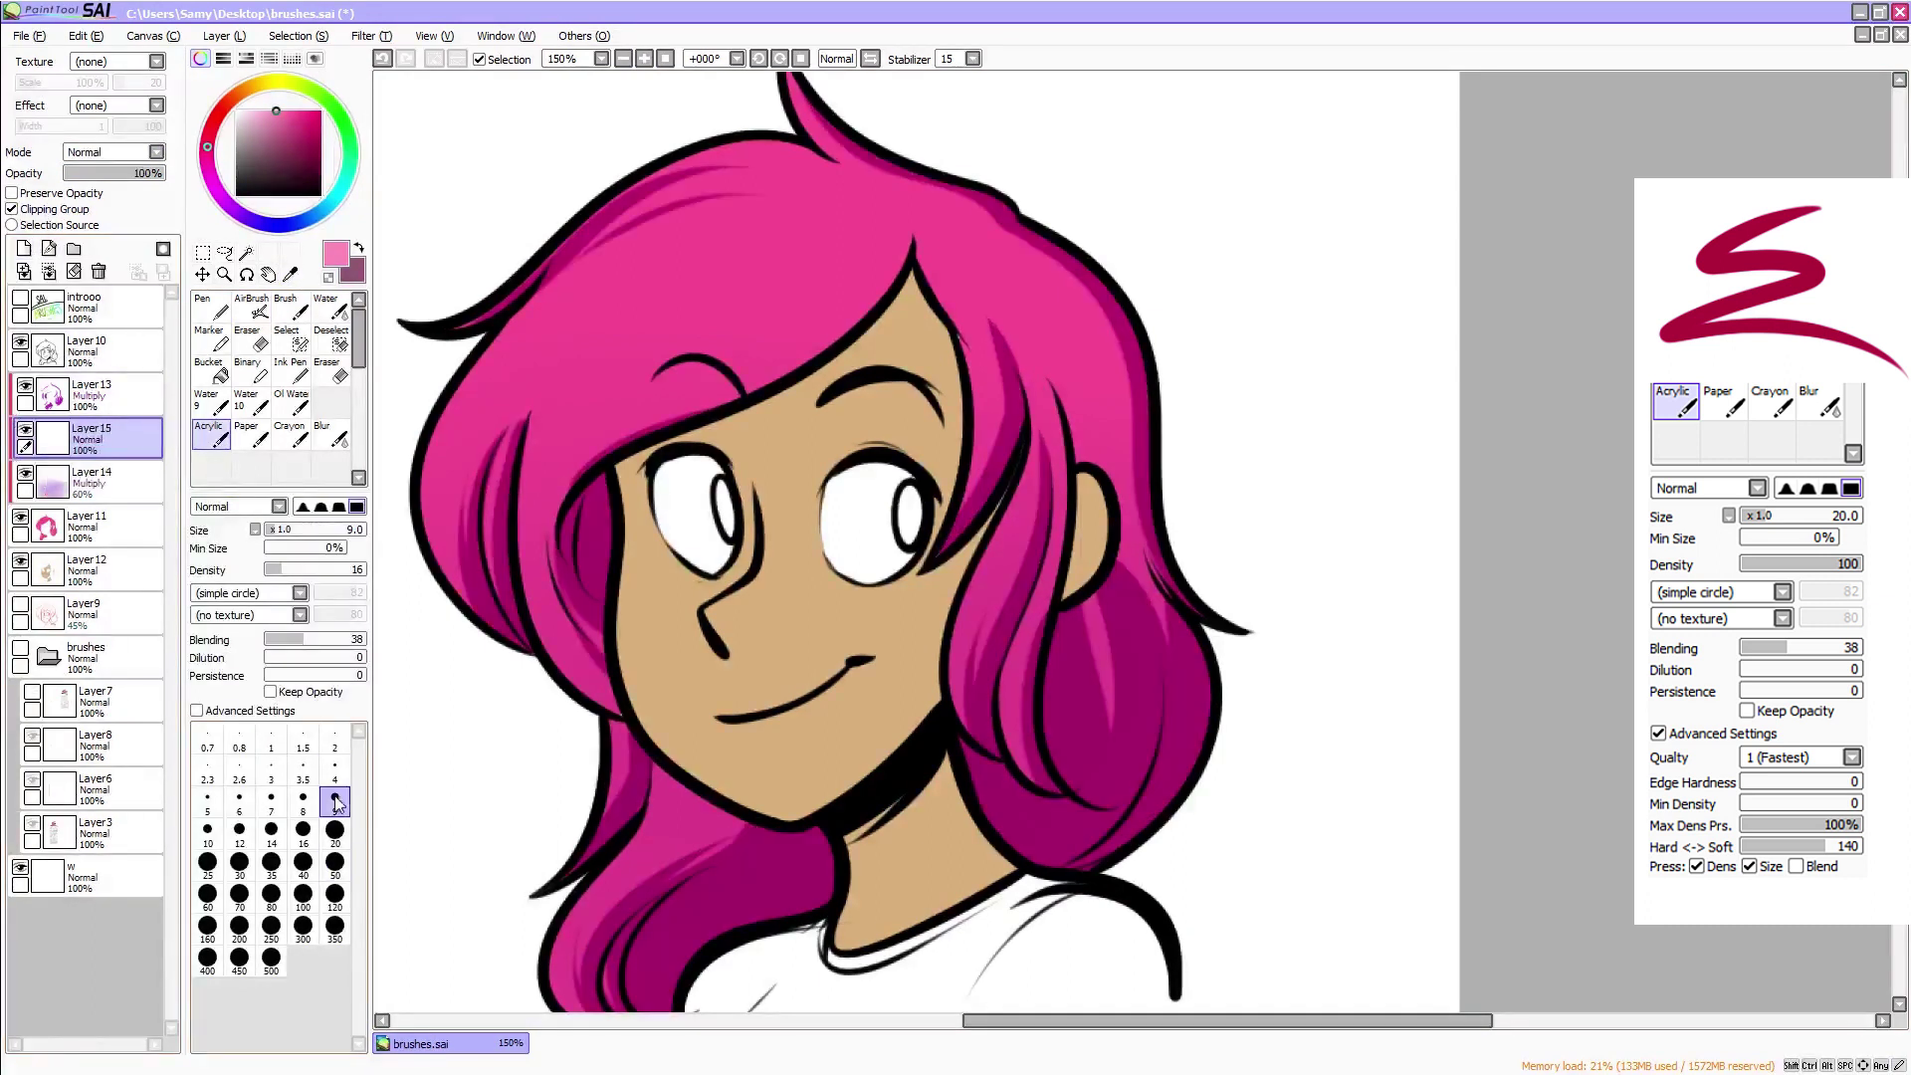
drag(337, 571, 405, 559)
drag(124, 439, 126, 396)
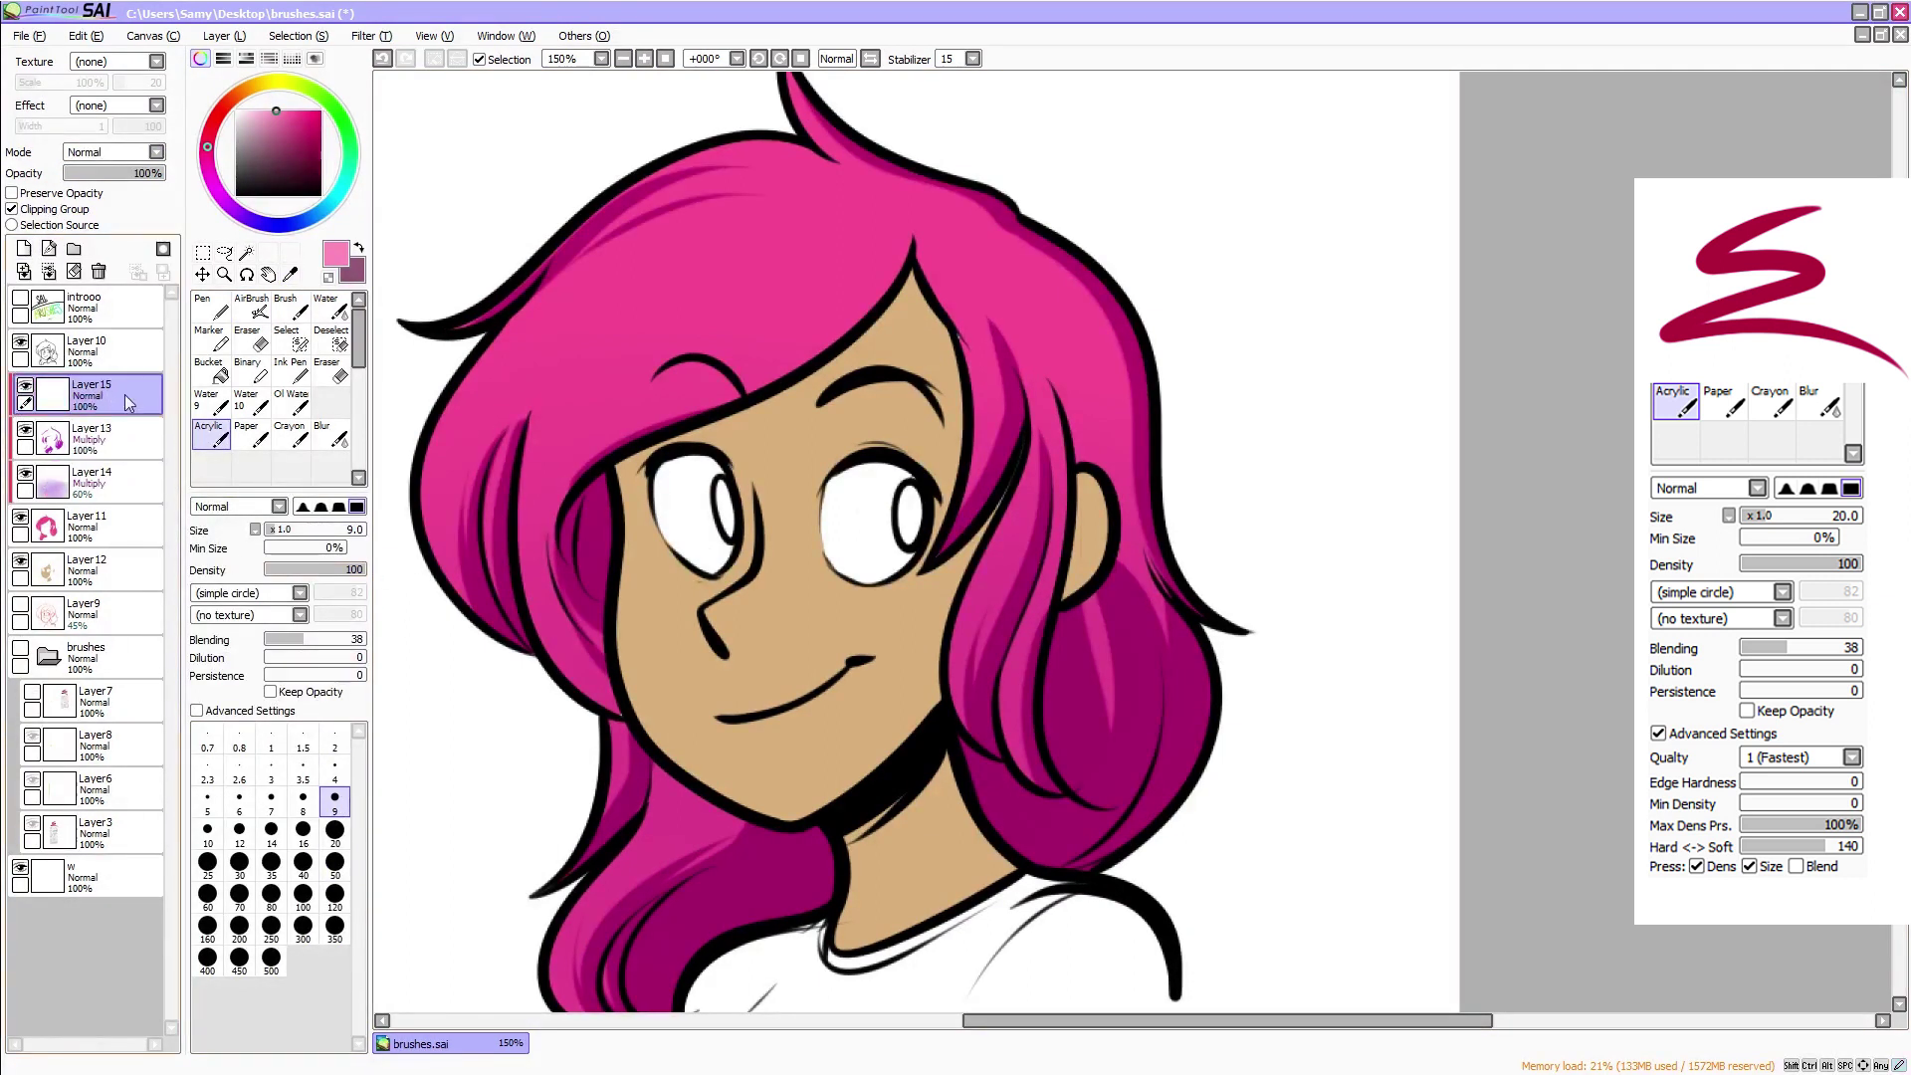
click(271, 834)
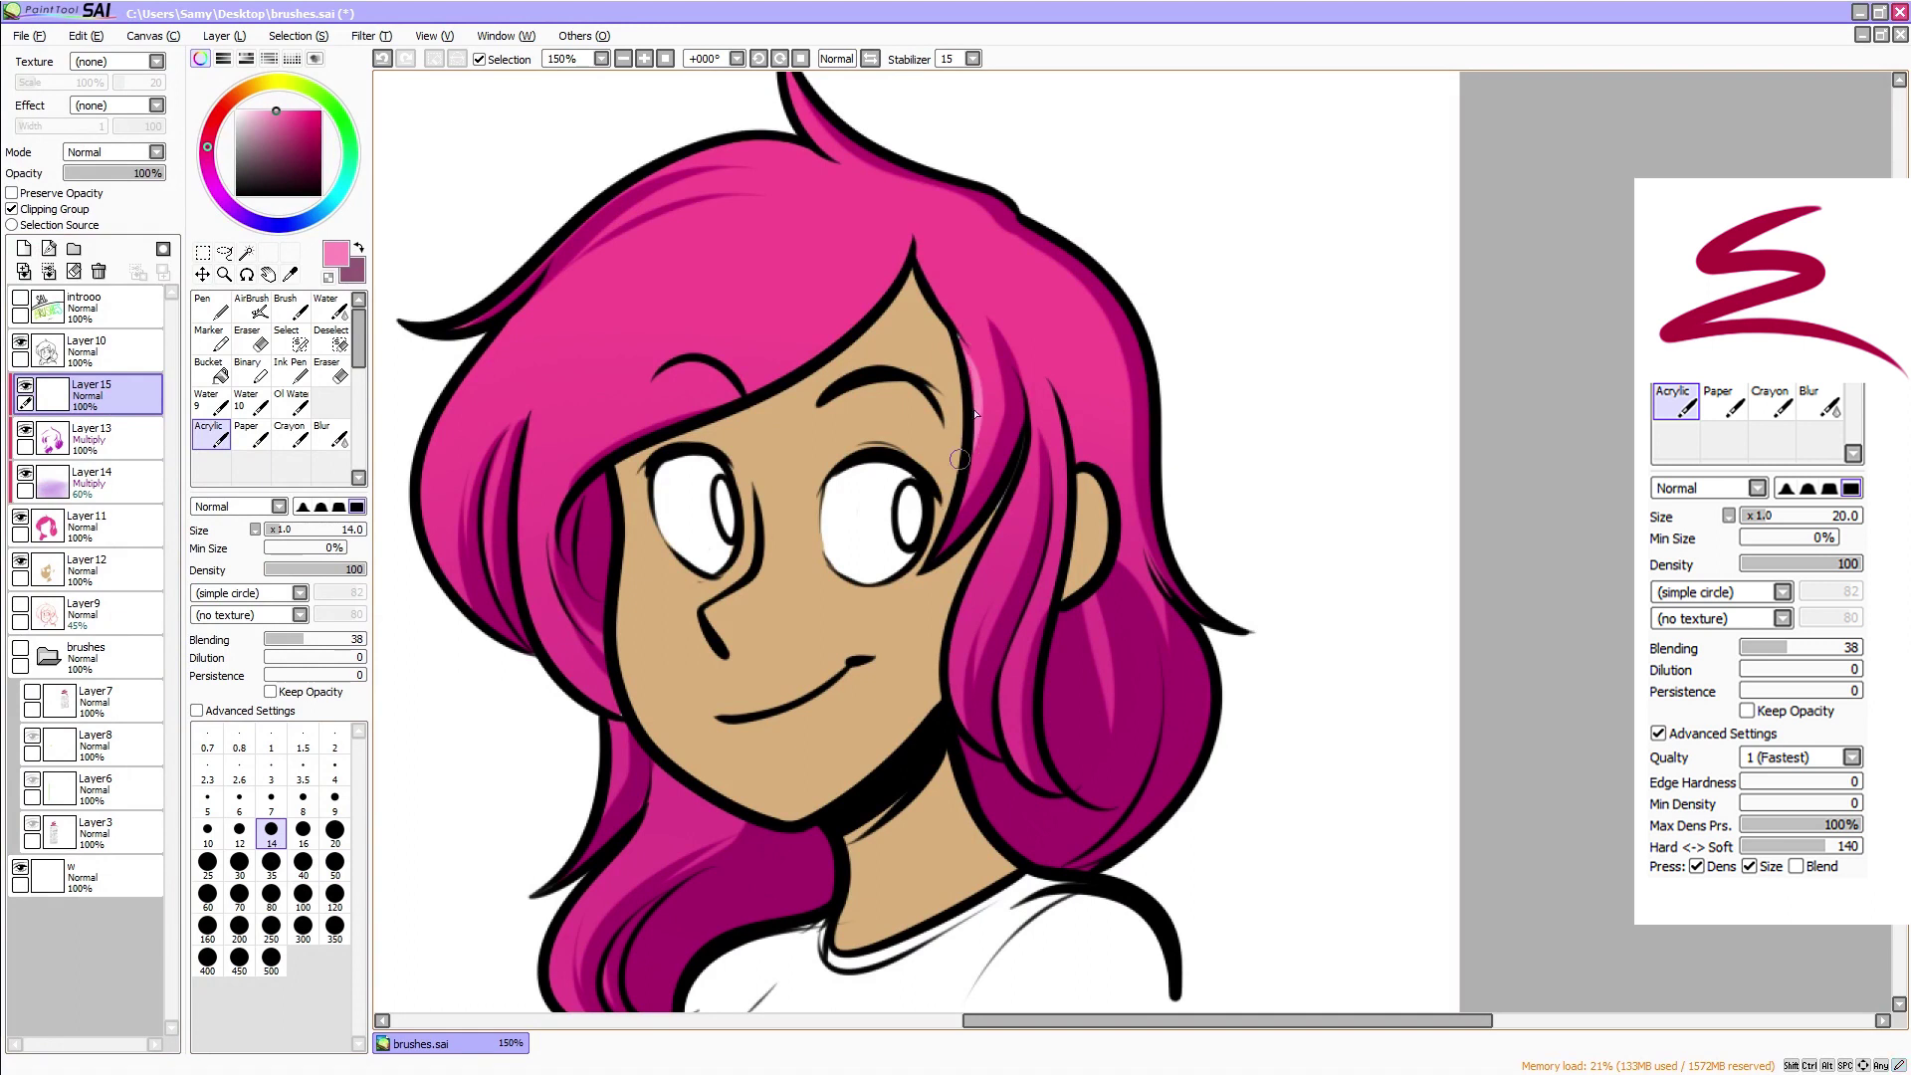
Paint thin salmon highlight strokes on the hair locks beside the face and around the ear
click(230, 104)
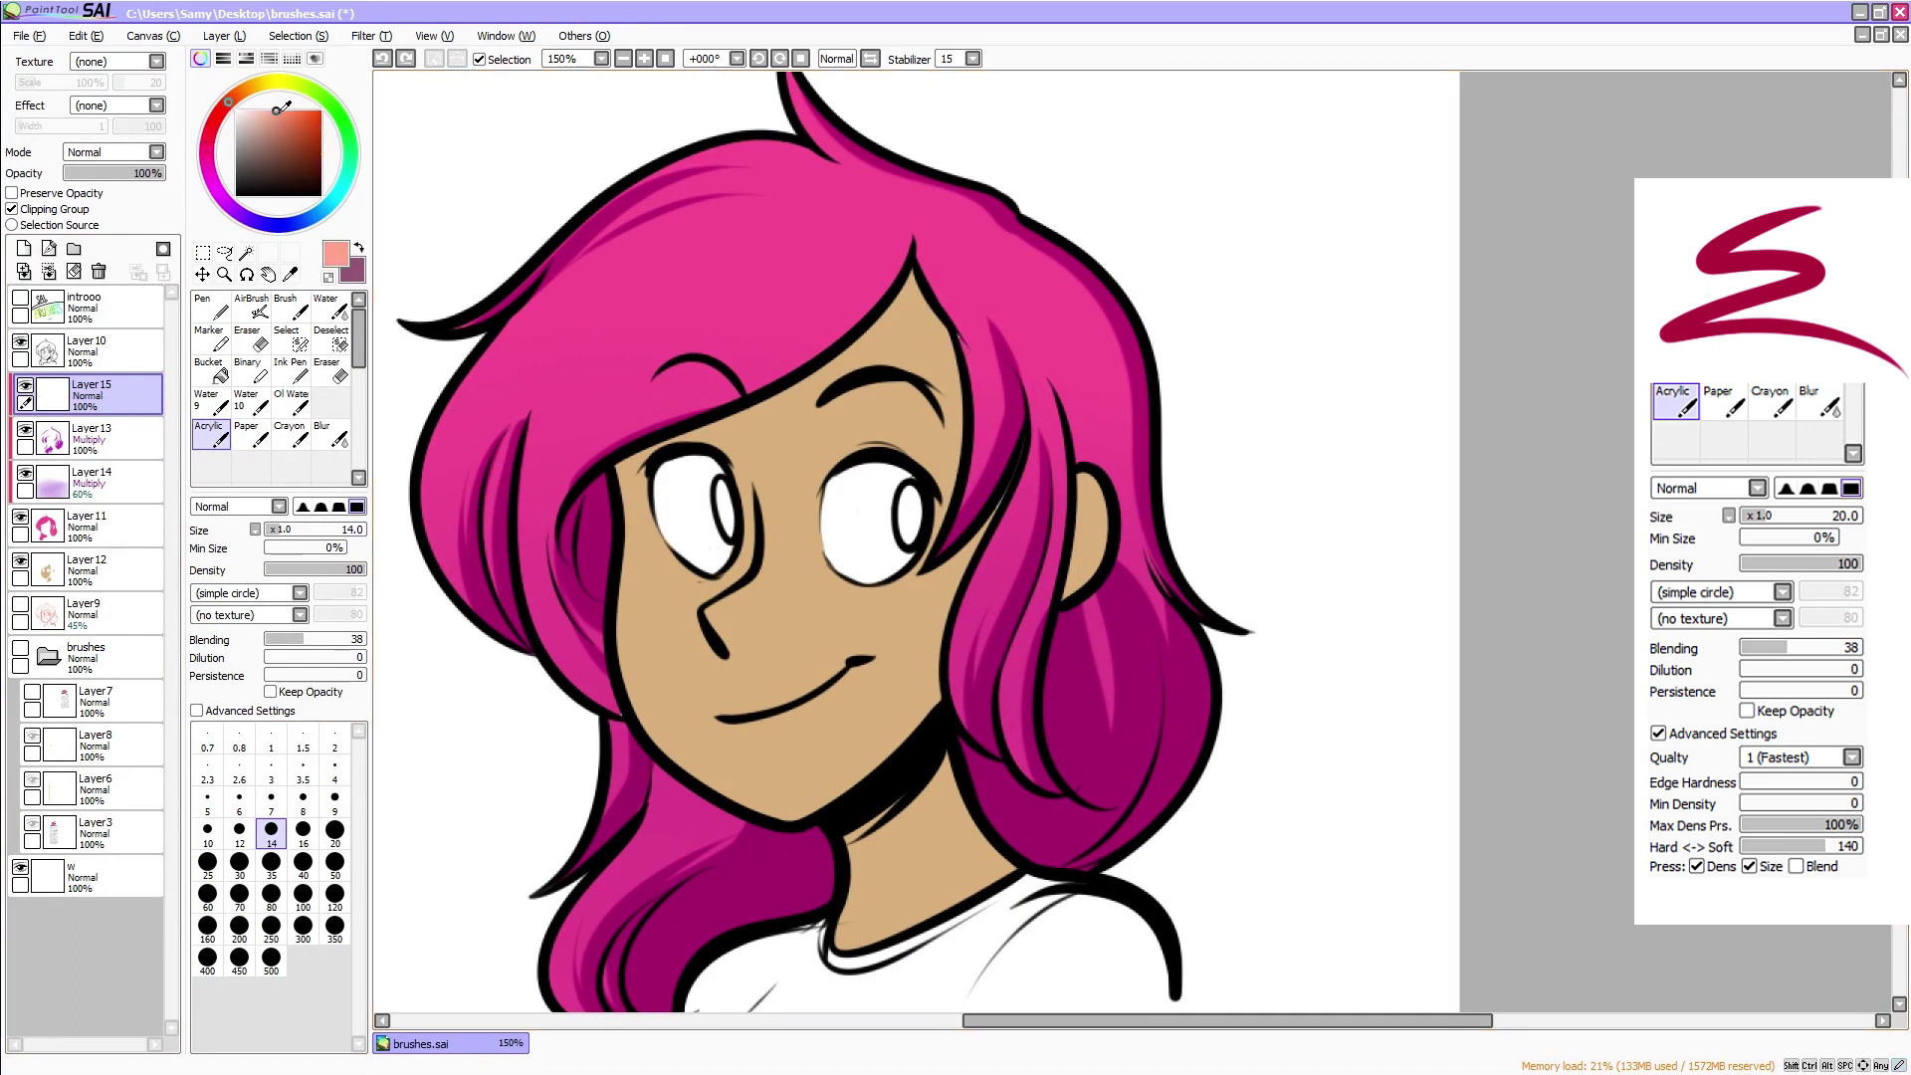
drag(970, 364, 966, 488)
key(ctrl+z)
mouse_move(980, 409)
mouse_down()
mouse_move(974, 495)
mouse_move(995, 588)
mouse_move(1010, 536)
mouse_move(958, 685)
mouse_up()
key(ctrl+z)
mouse_move(992, 565)
mouse_down()
mouse_move(969, 657)
mouse_move(1007, 670)
mouse_move(1009, 738)
mouse_up()
drag(1032, 624, 1008, 703)
drag(1093, 607, 1104, 702)
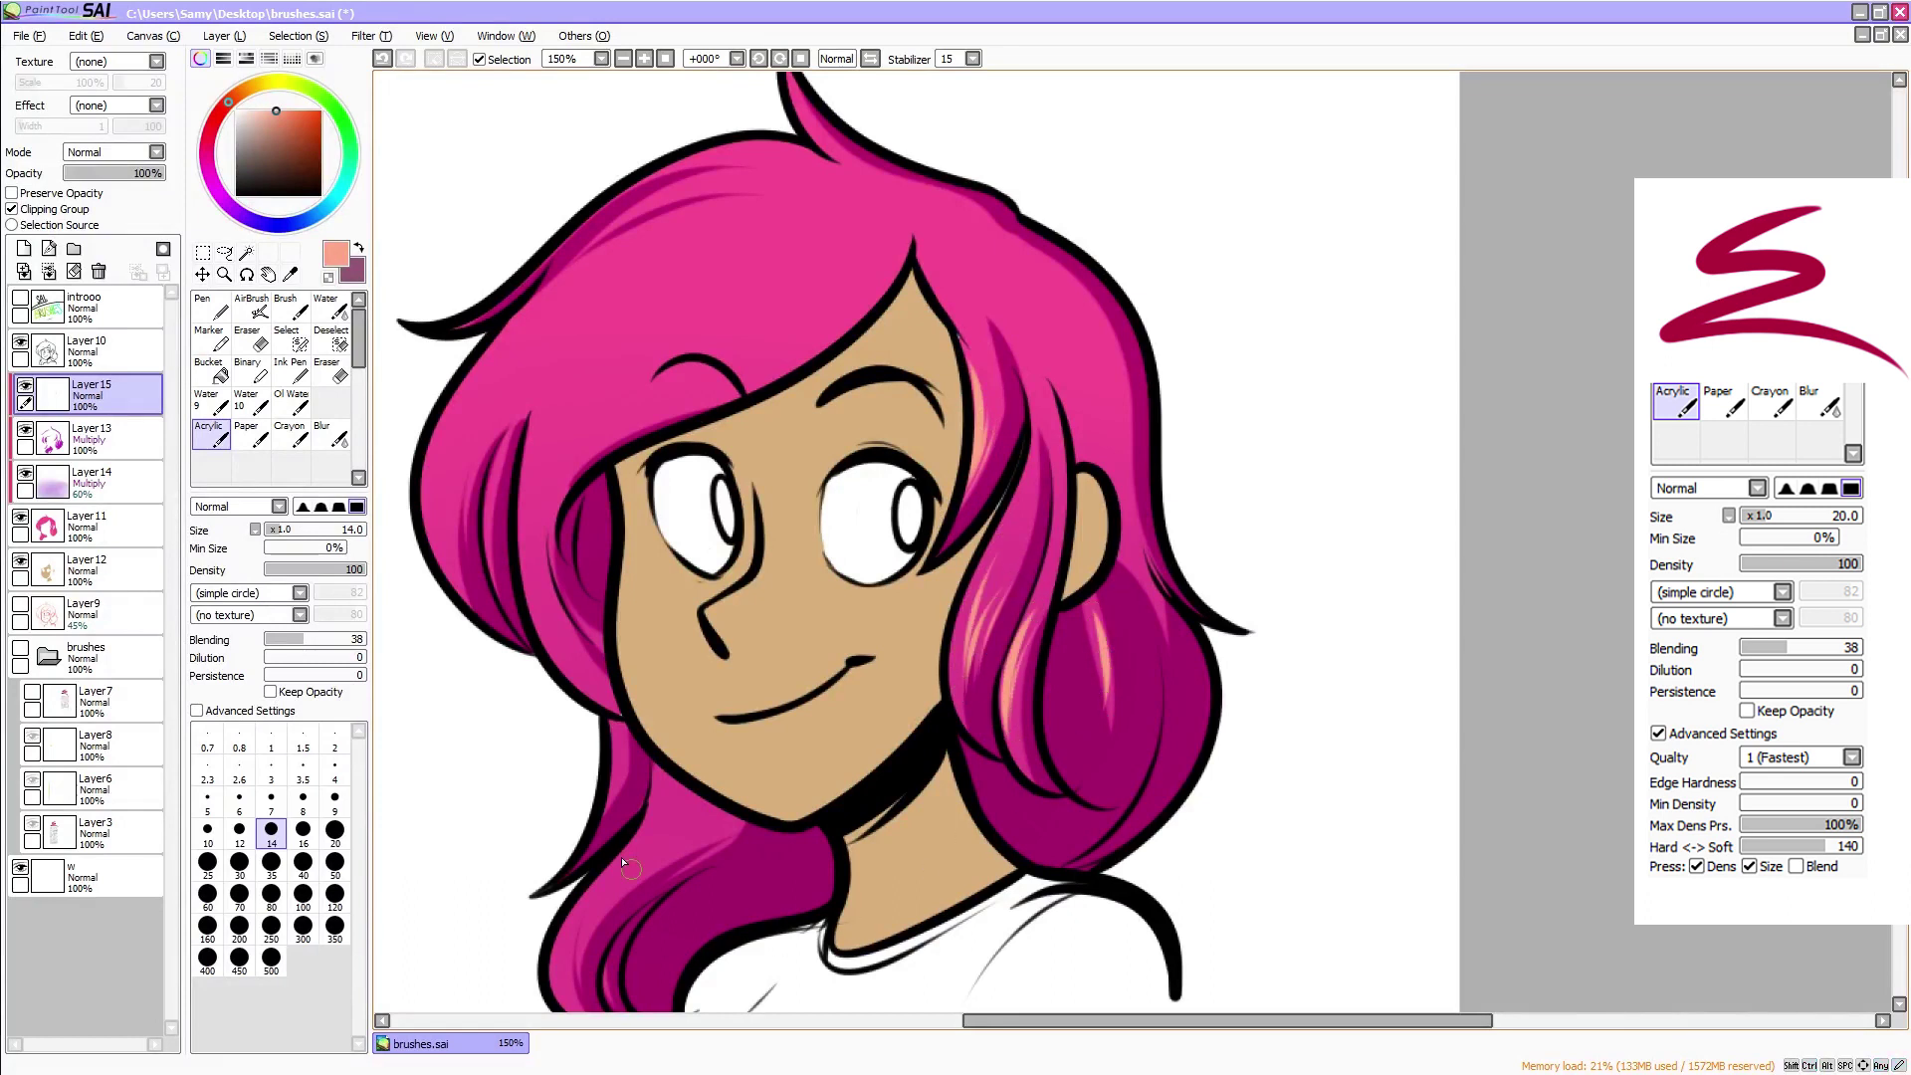
Add matching salmon highlights to the lower curl, the outer side locks and the top of the hair
mouse_move(639, 843)
mouse_down()
mouse_move(575, 928)
mouse_move(595, 921)
mouse_move(583, 958)
mouse_up()
drag(522, 496, 560, 649)
drag(544, 557, 586, 664)
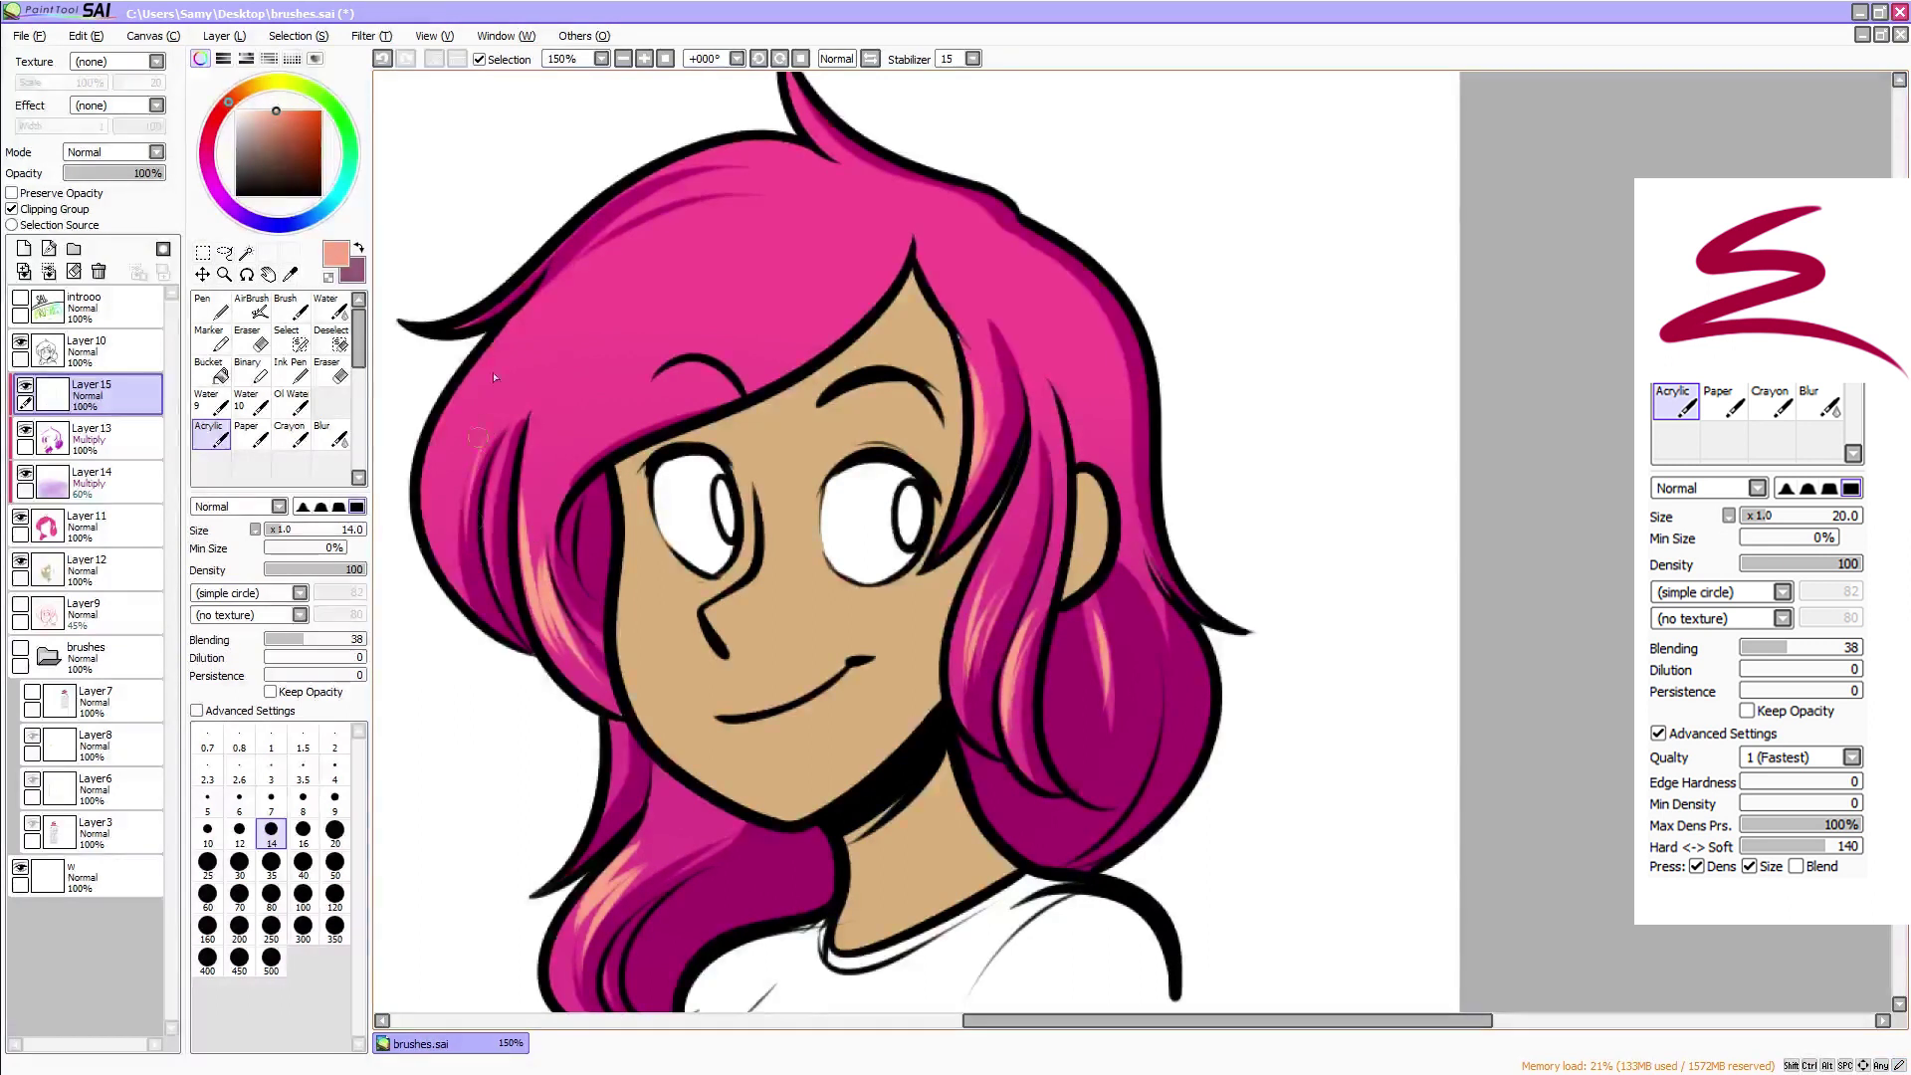
mouse_move(475, 392)
mouse_down()
mouse_move(425, 492)
mouse_move(461, 404)
mouse_move(450, 509)
mouse_up()
mouse_move(621, 229)
mouse_down()
mouse_move(737, 191)
mouse_move(693, 216)
mouse_up()
drag(827, 148, 863, 167)
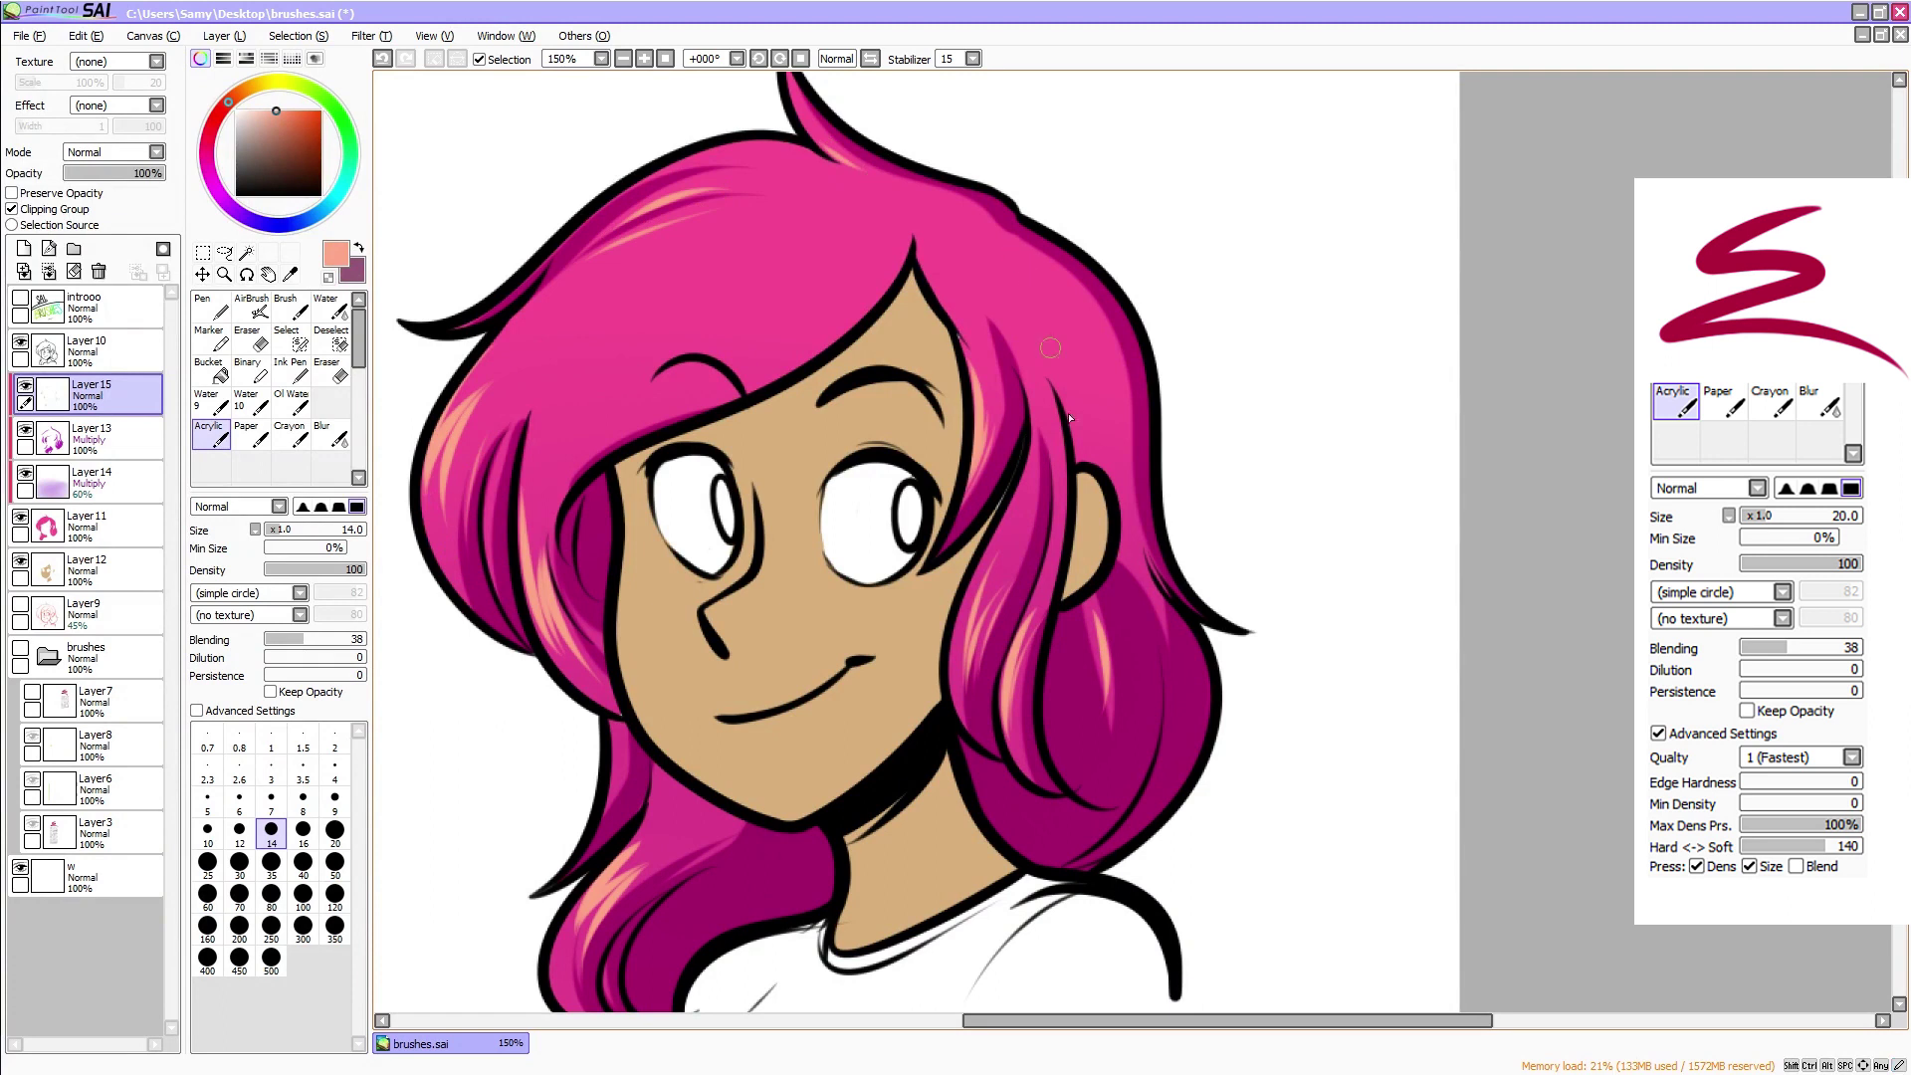
drag(1151, 574, 1129, 633)
Paint pale-yellow light bands across both sides of the hair on a new layer clipped to the hair at 43% opacity
click(266, 83)
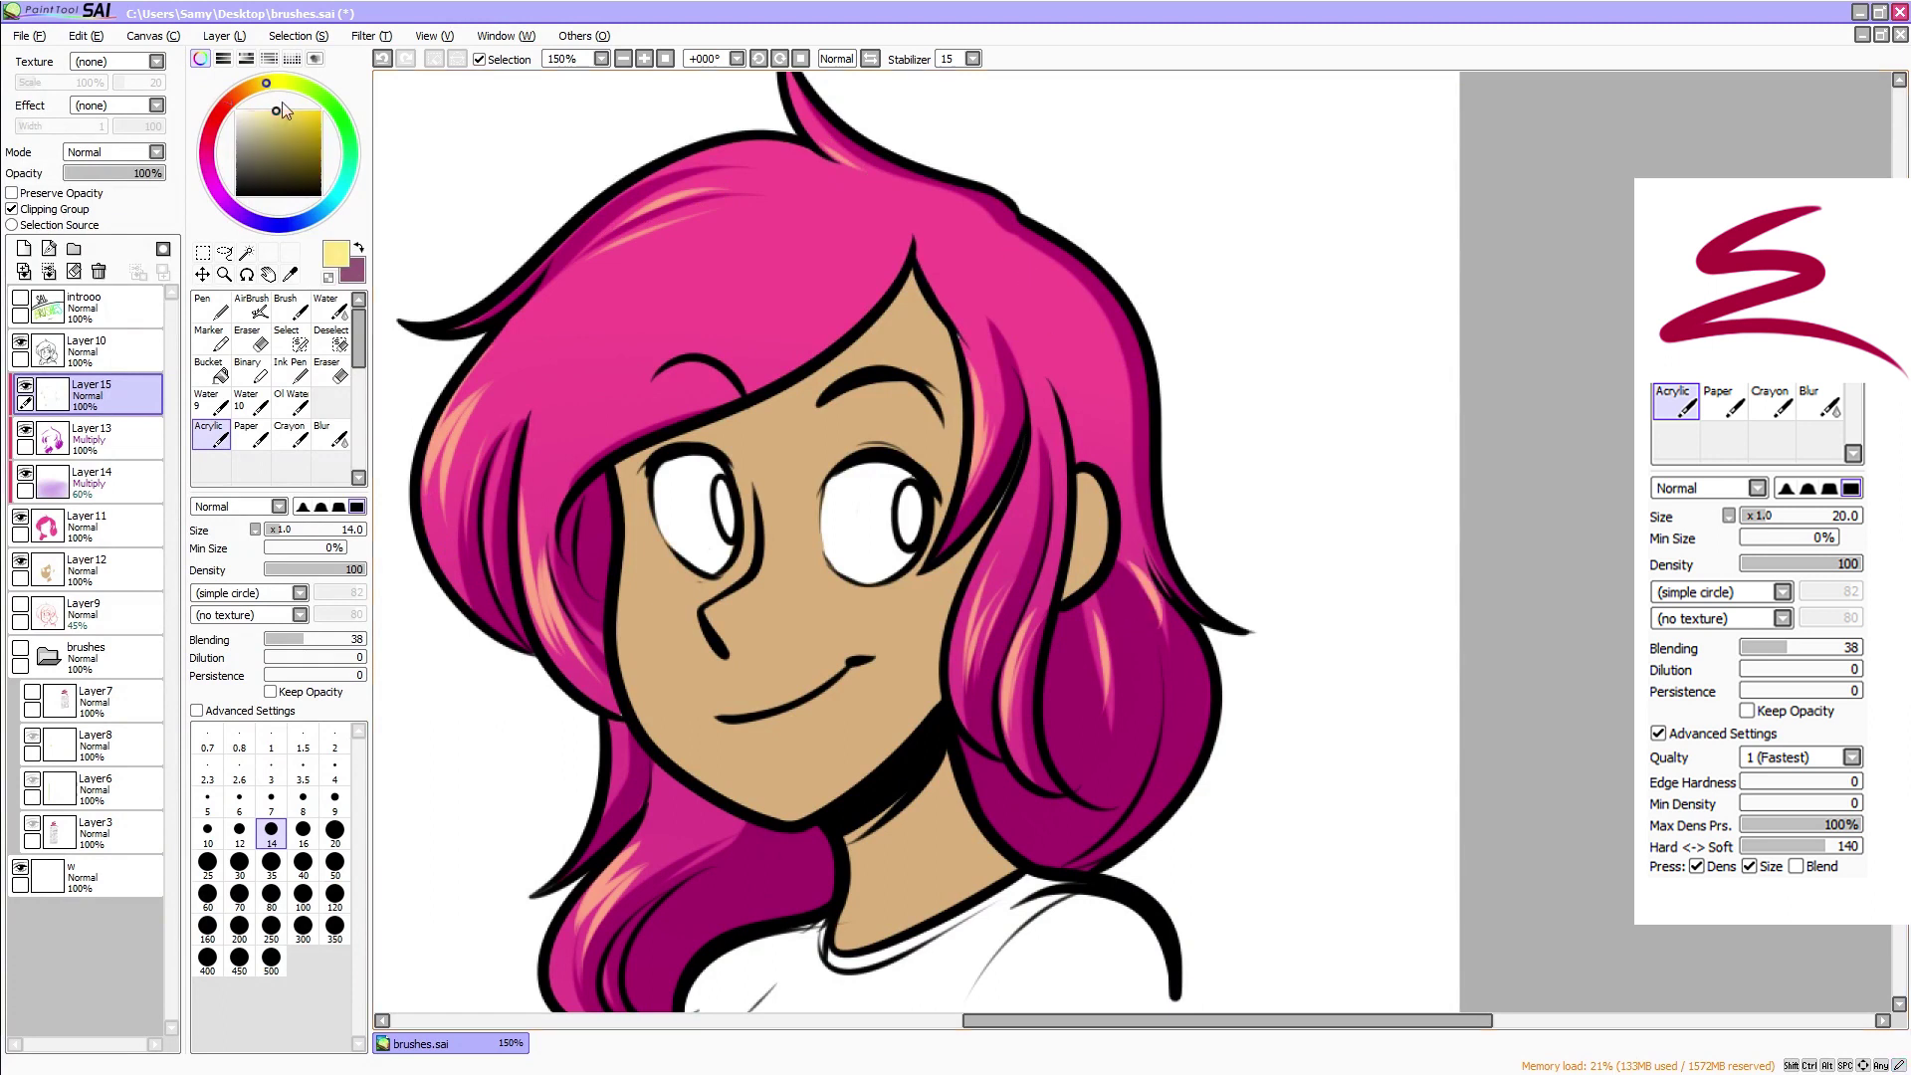
click(30, 246)
mouse_move(447, 342)
mouse_down()
mouse_move(685, 549)
mouse_move(728, 560)
mouse_up()
mouse_move(462, 310)
mouse_down()
mouse_move(524, 494)
mouse_move(660, 542)
mouse_up()
mouse_move(1220, 414)
mouse_down()
mouse_move(1180, 479)
mouse_move(897, 613)
mouse_up()
drag(1208, 462, 910, 629)
mouse_move(1219, 501)
mouse_down()
mouse_move(1059, 609)
mouse_move(848, 698)
mouse_up()
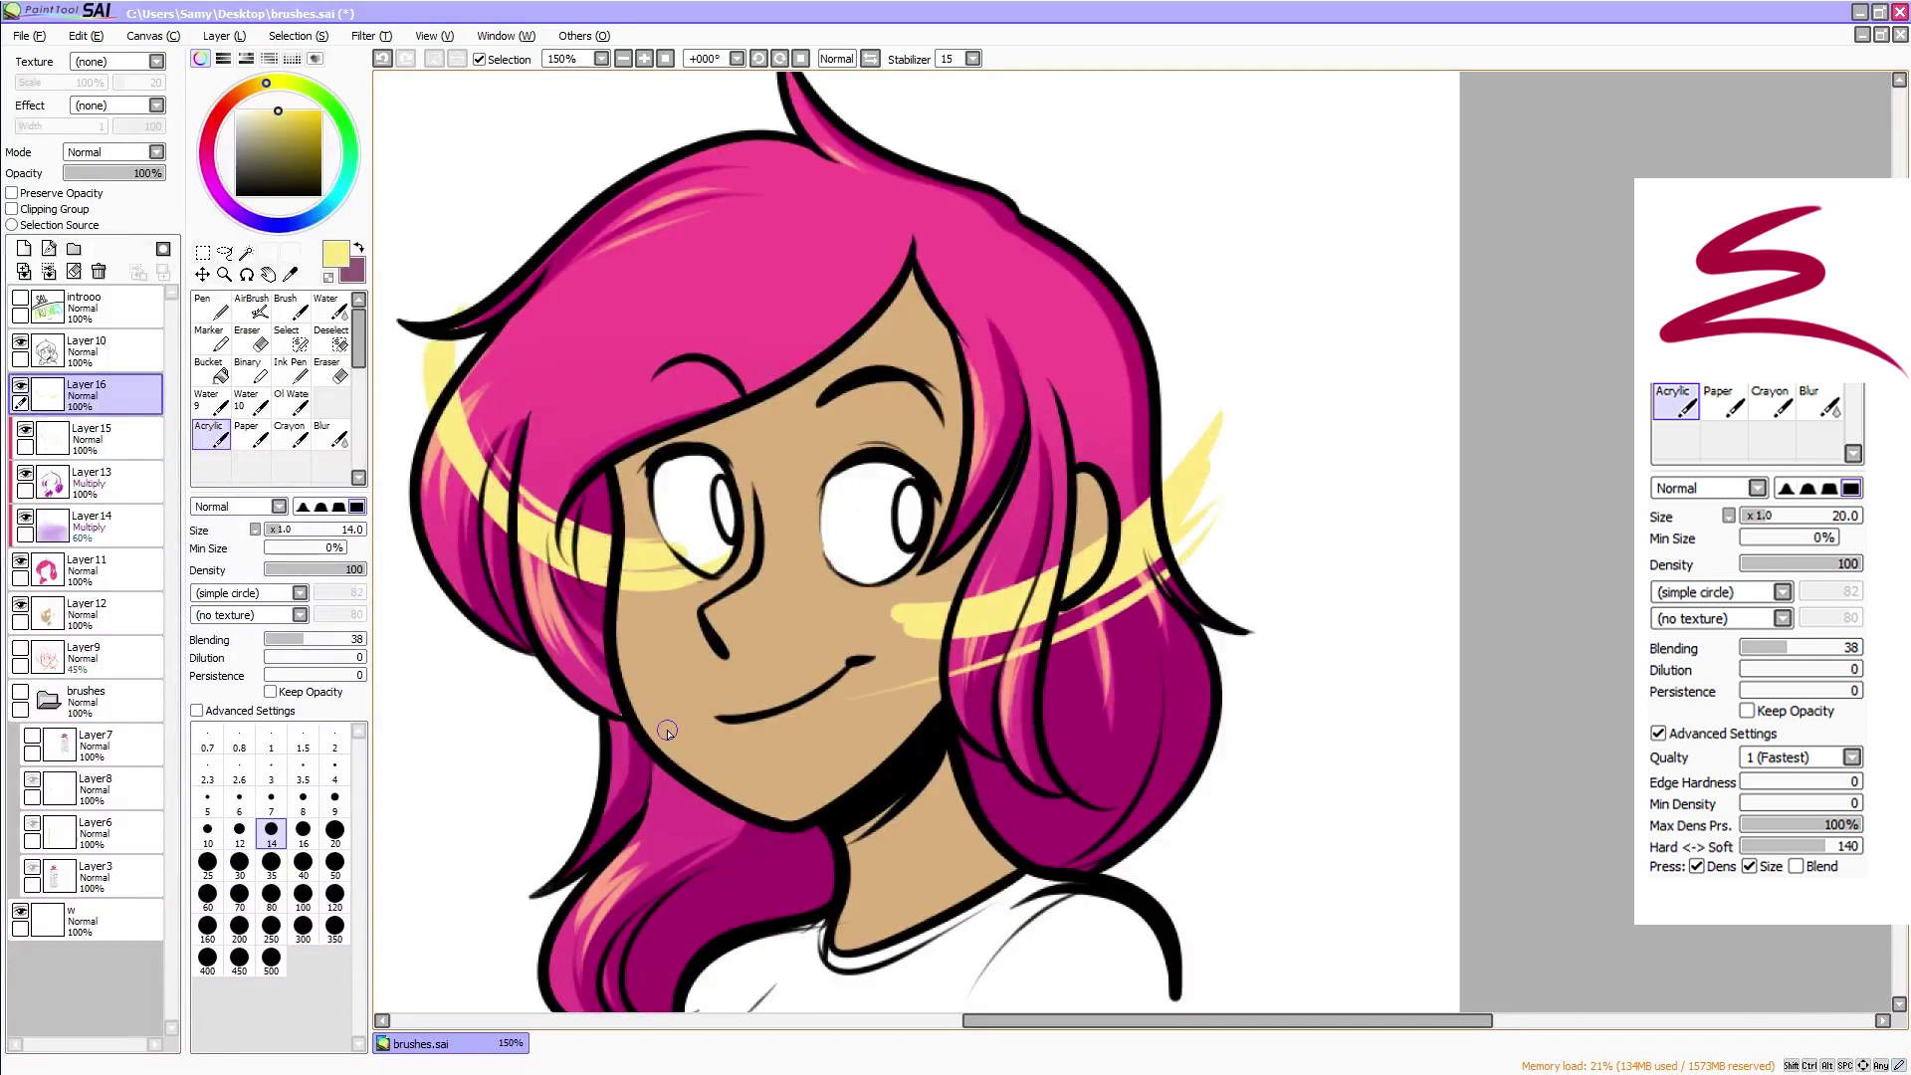
click(12, 209)
click(107, 174)
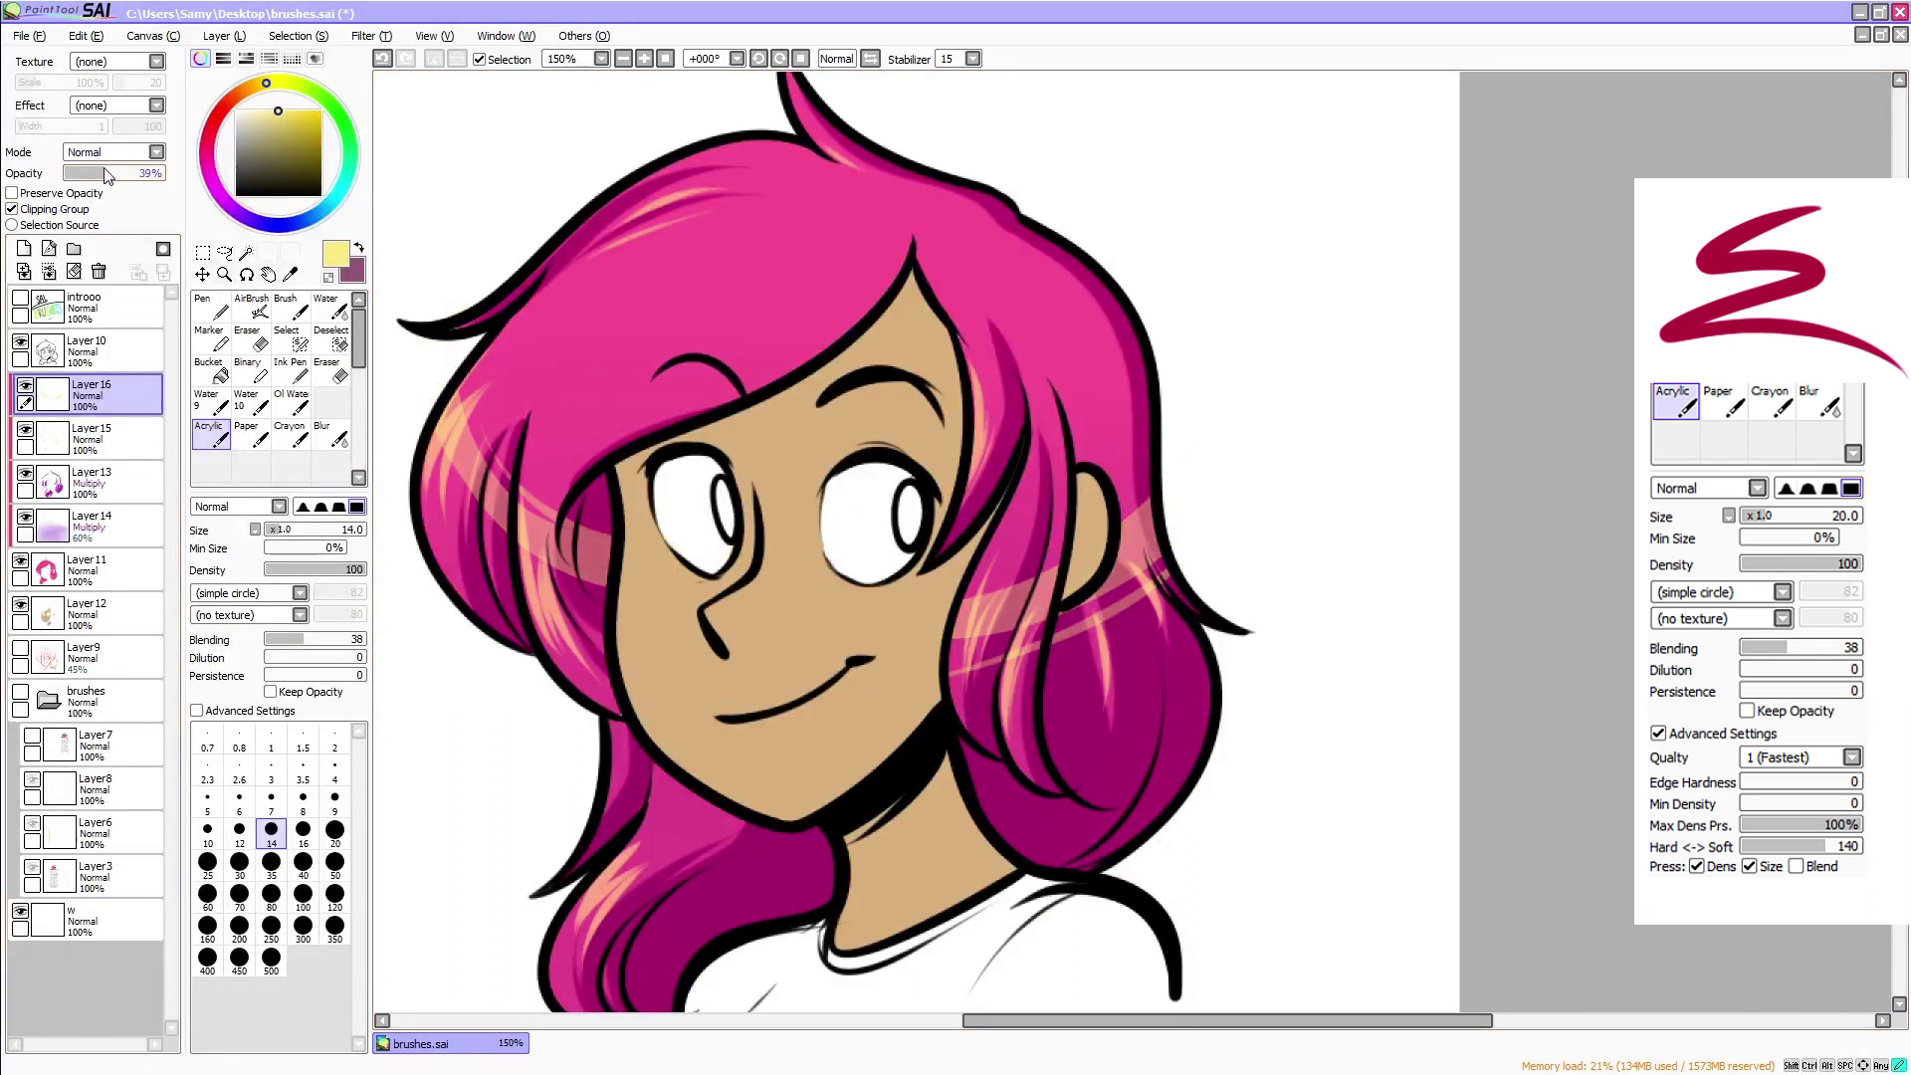
Try softening the yellow bands with the Blur brush at size 120
click(328, 435)
click(332, 923)
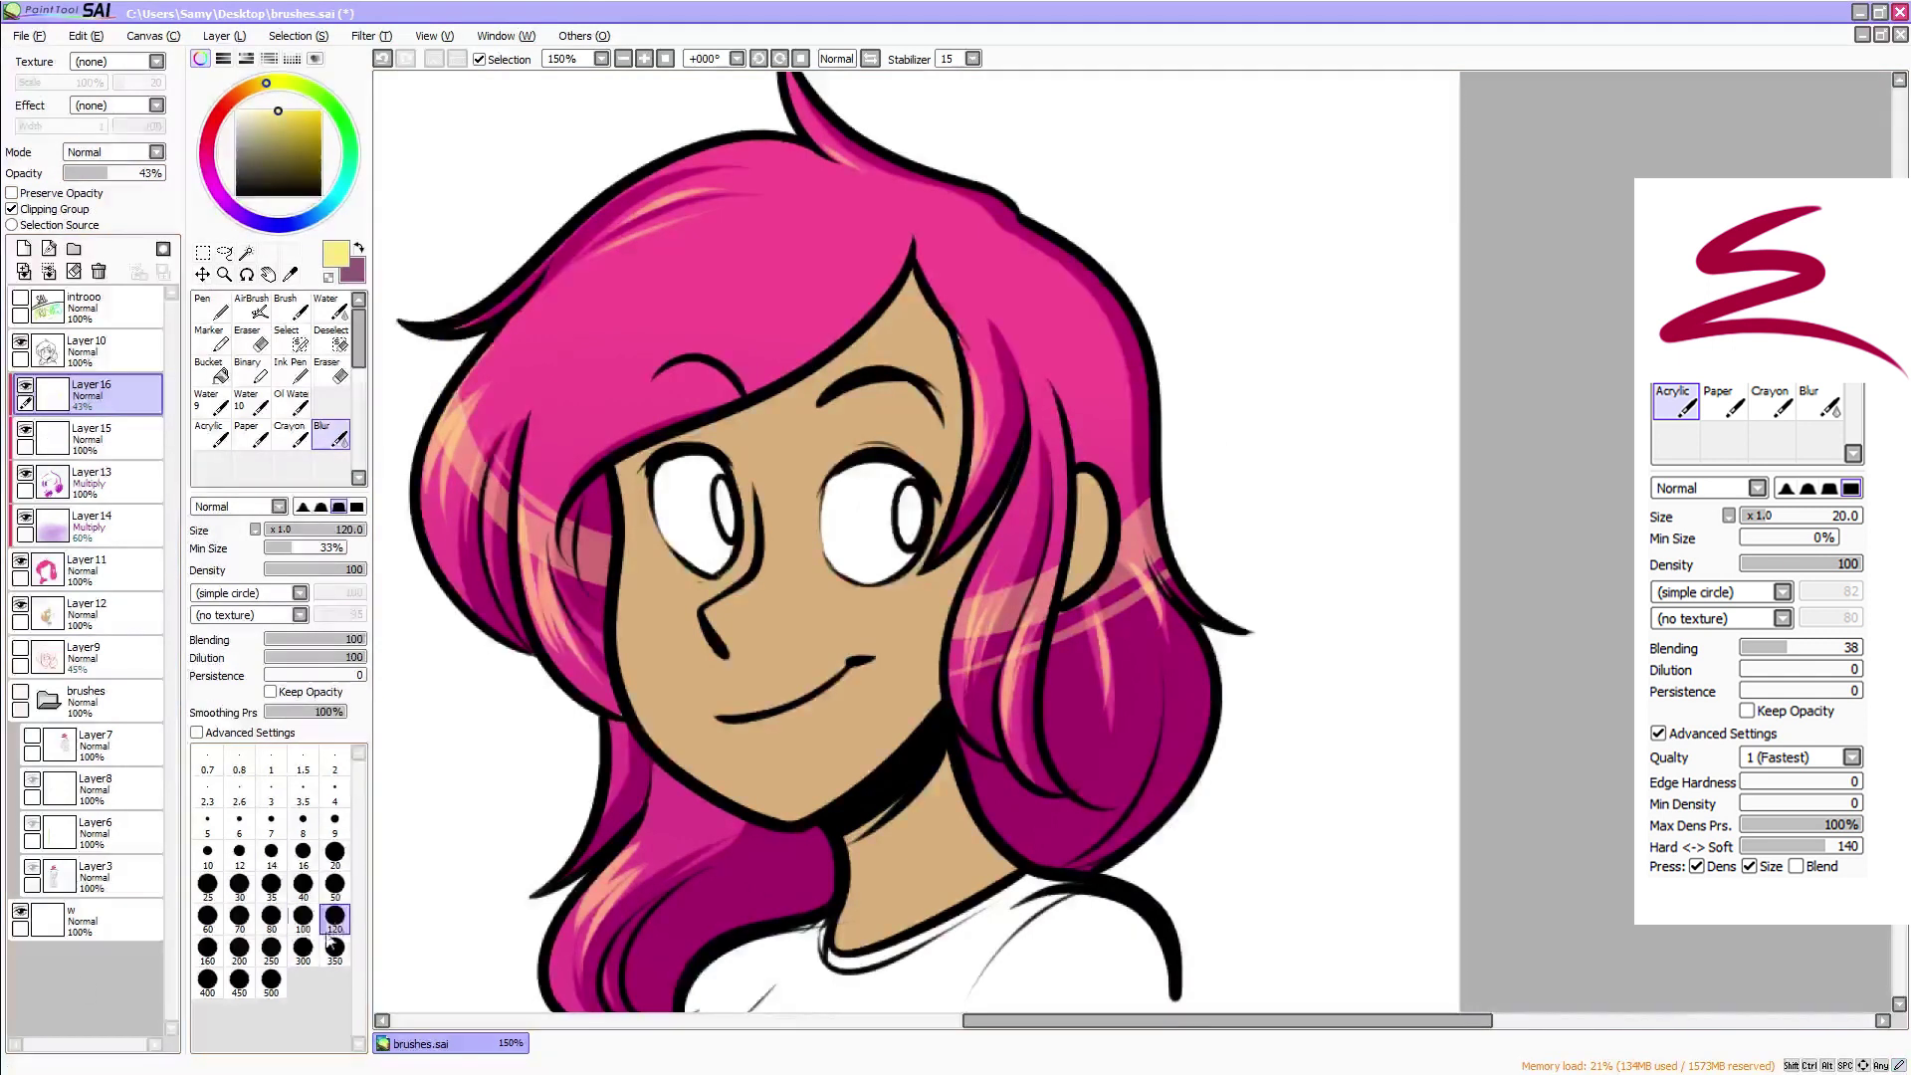
drag(430, 410, 633, 607)
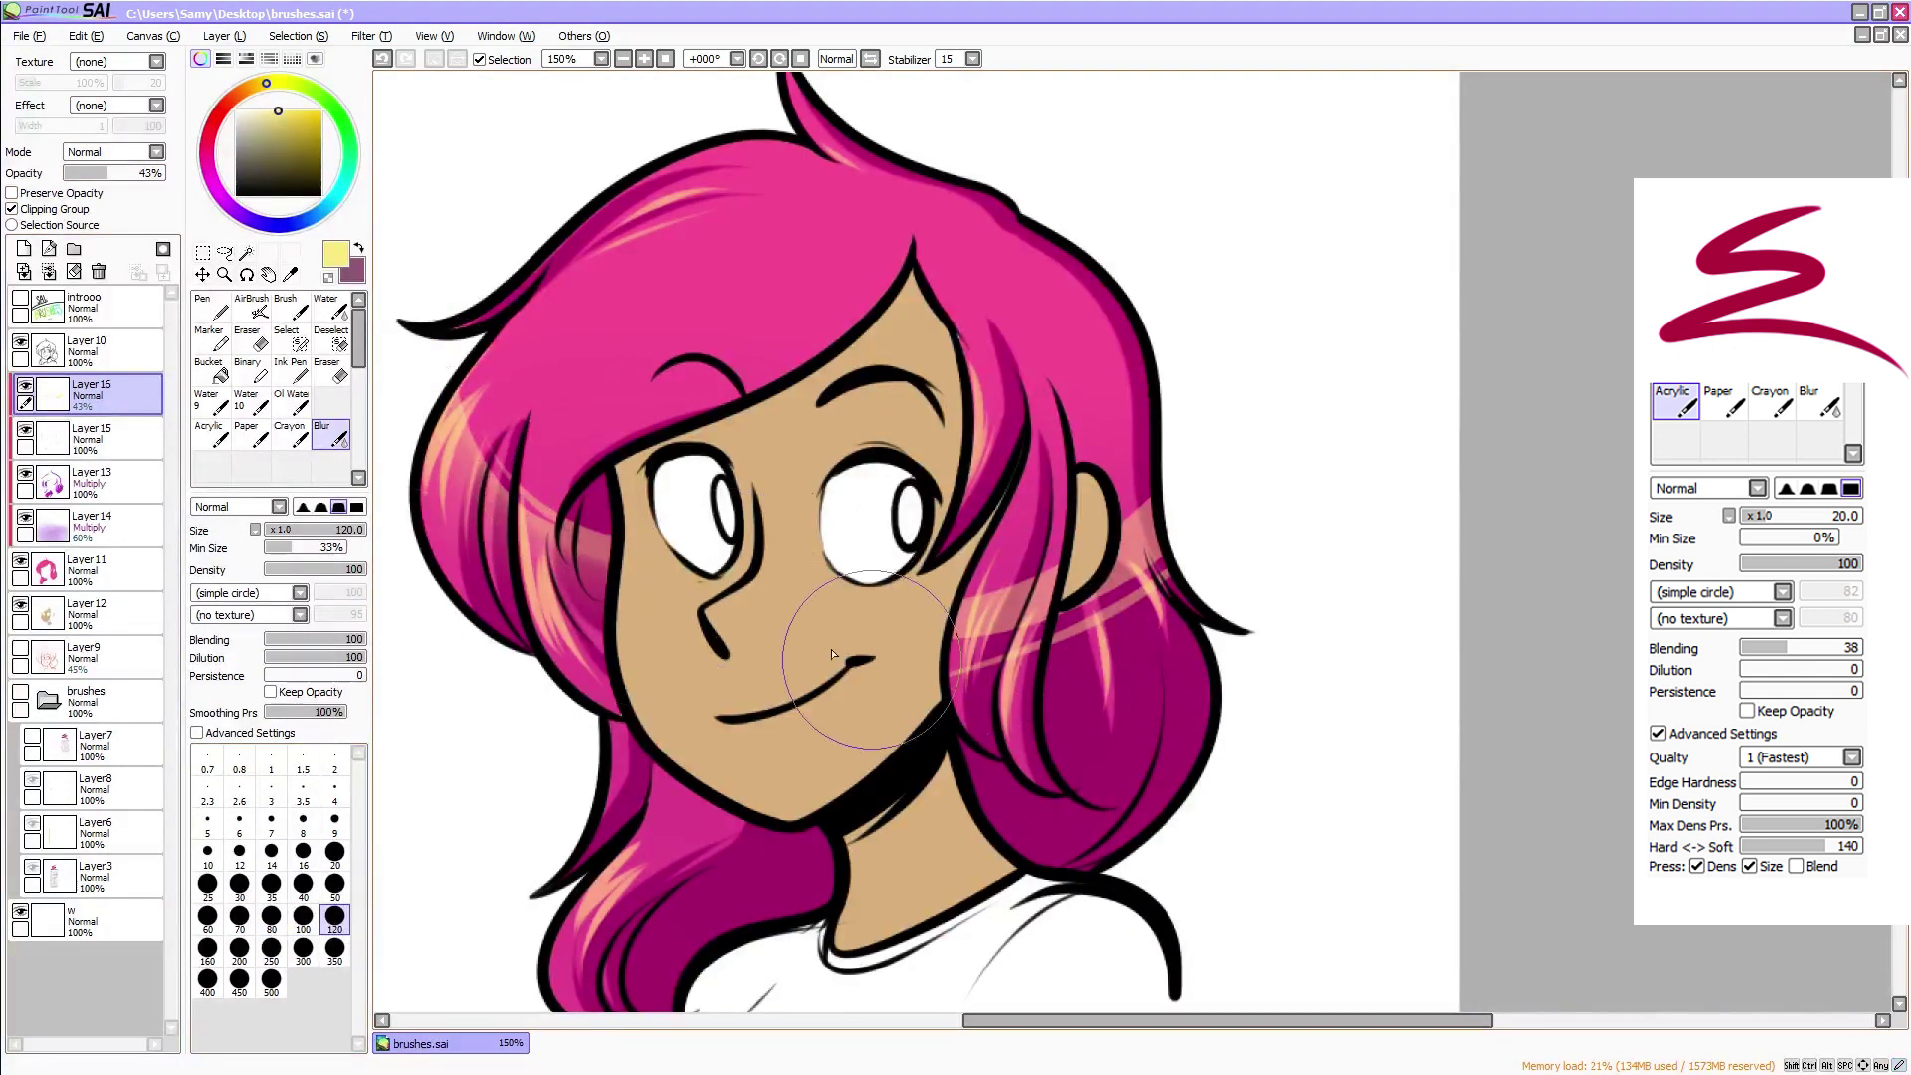
drag(876, 658, 1239, 522)
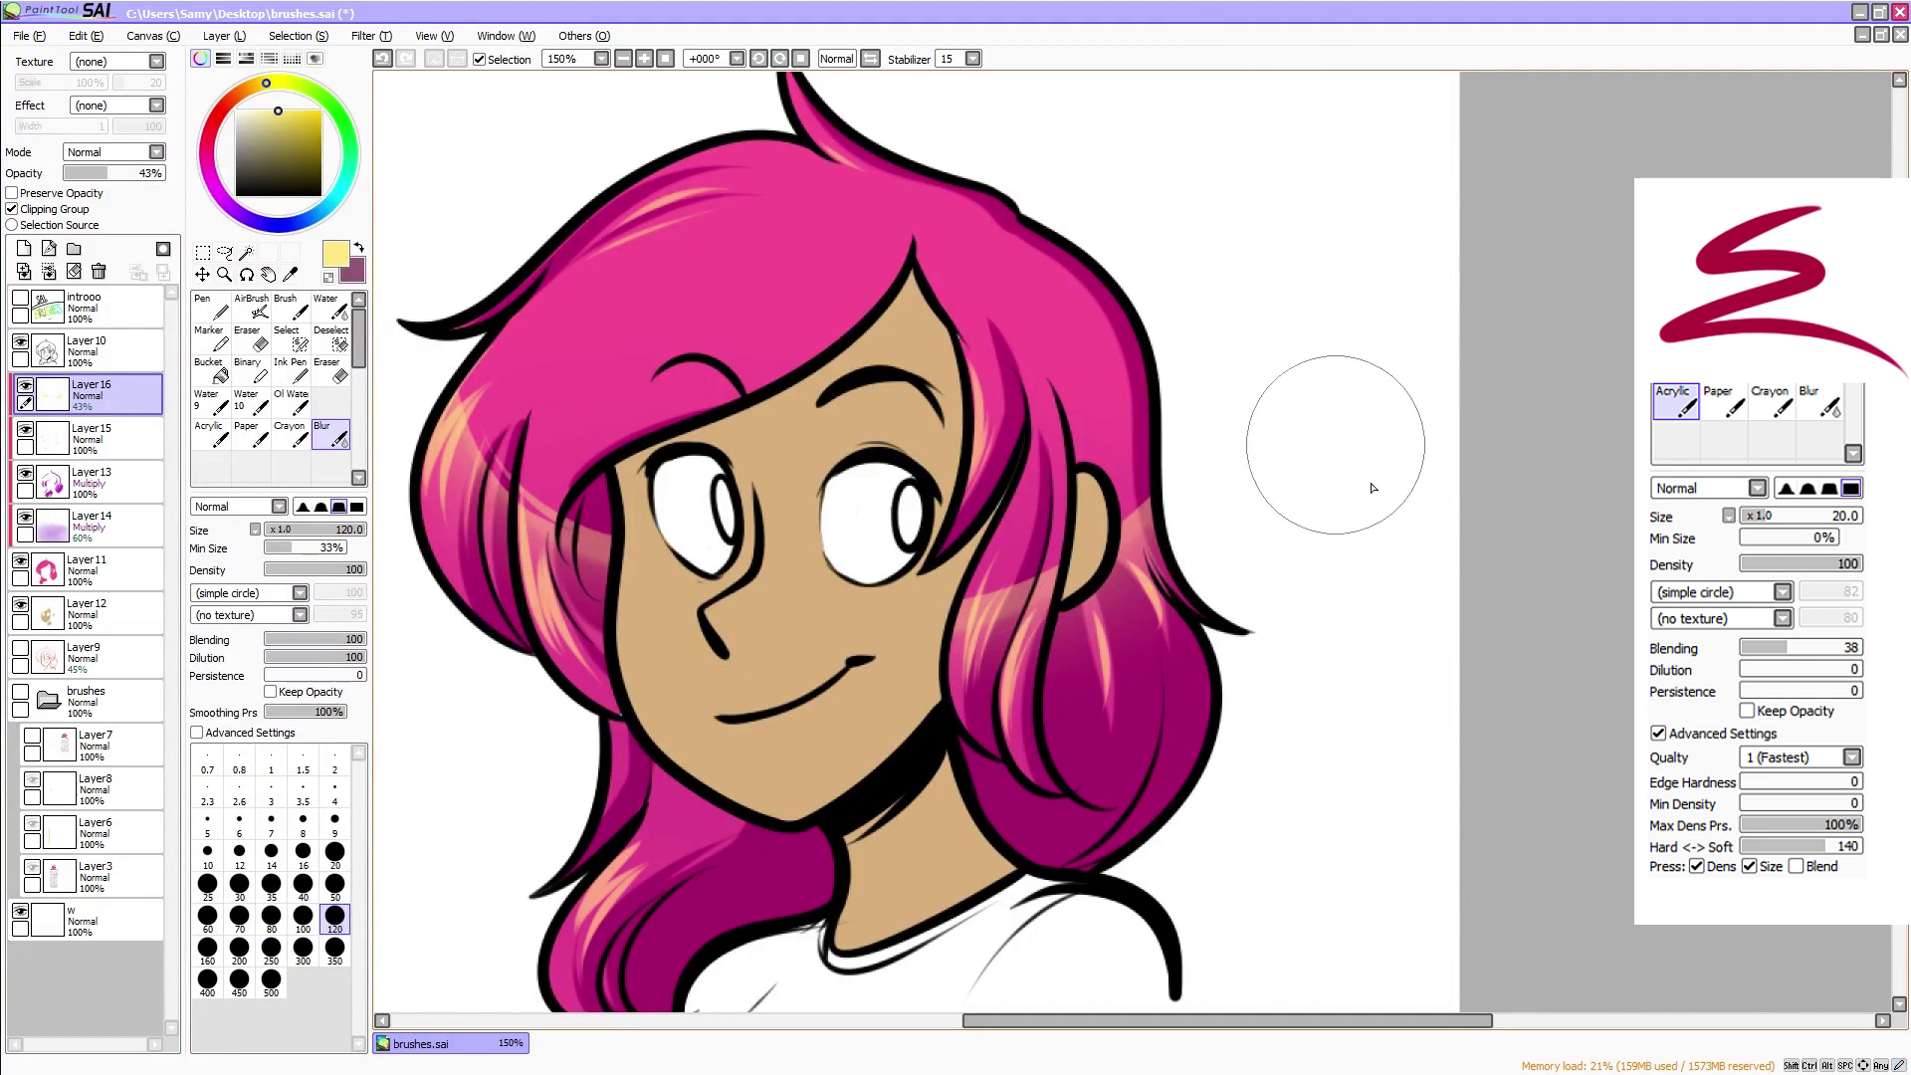
click(623, 59)
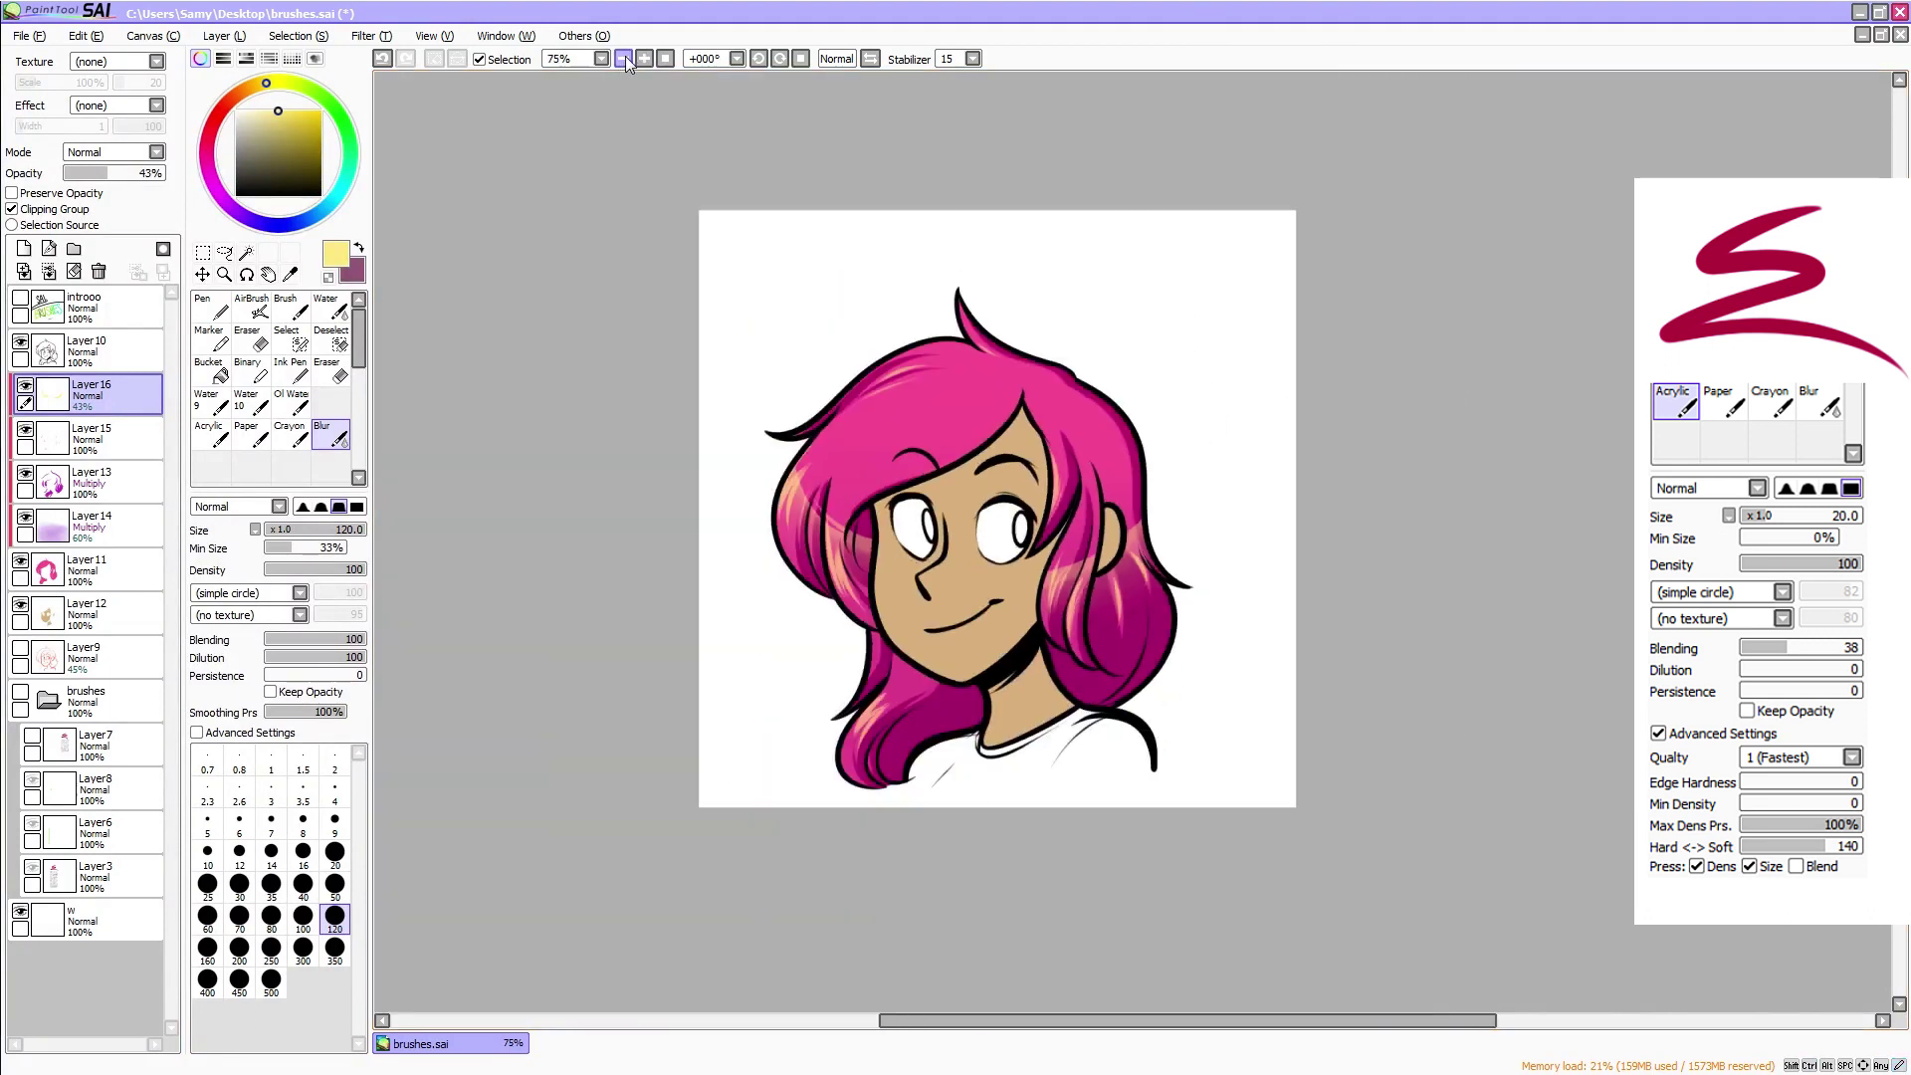
click(644, 58)
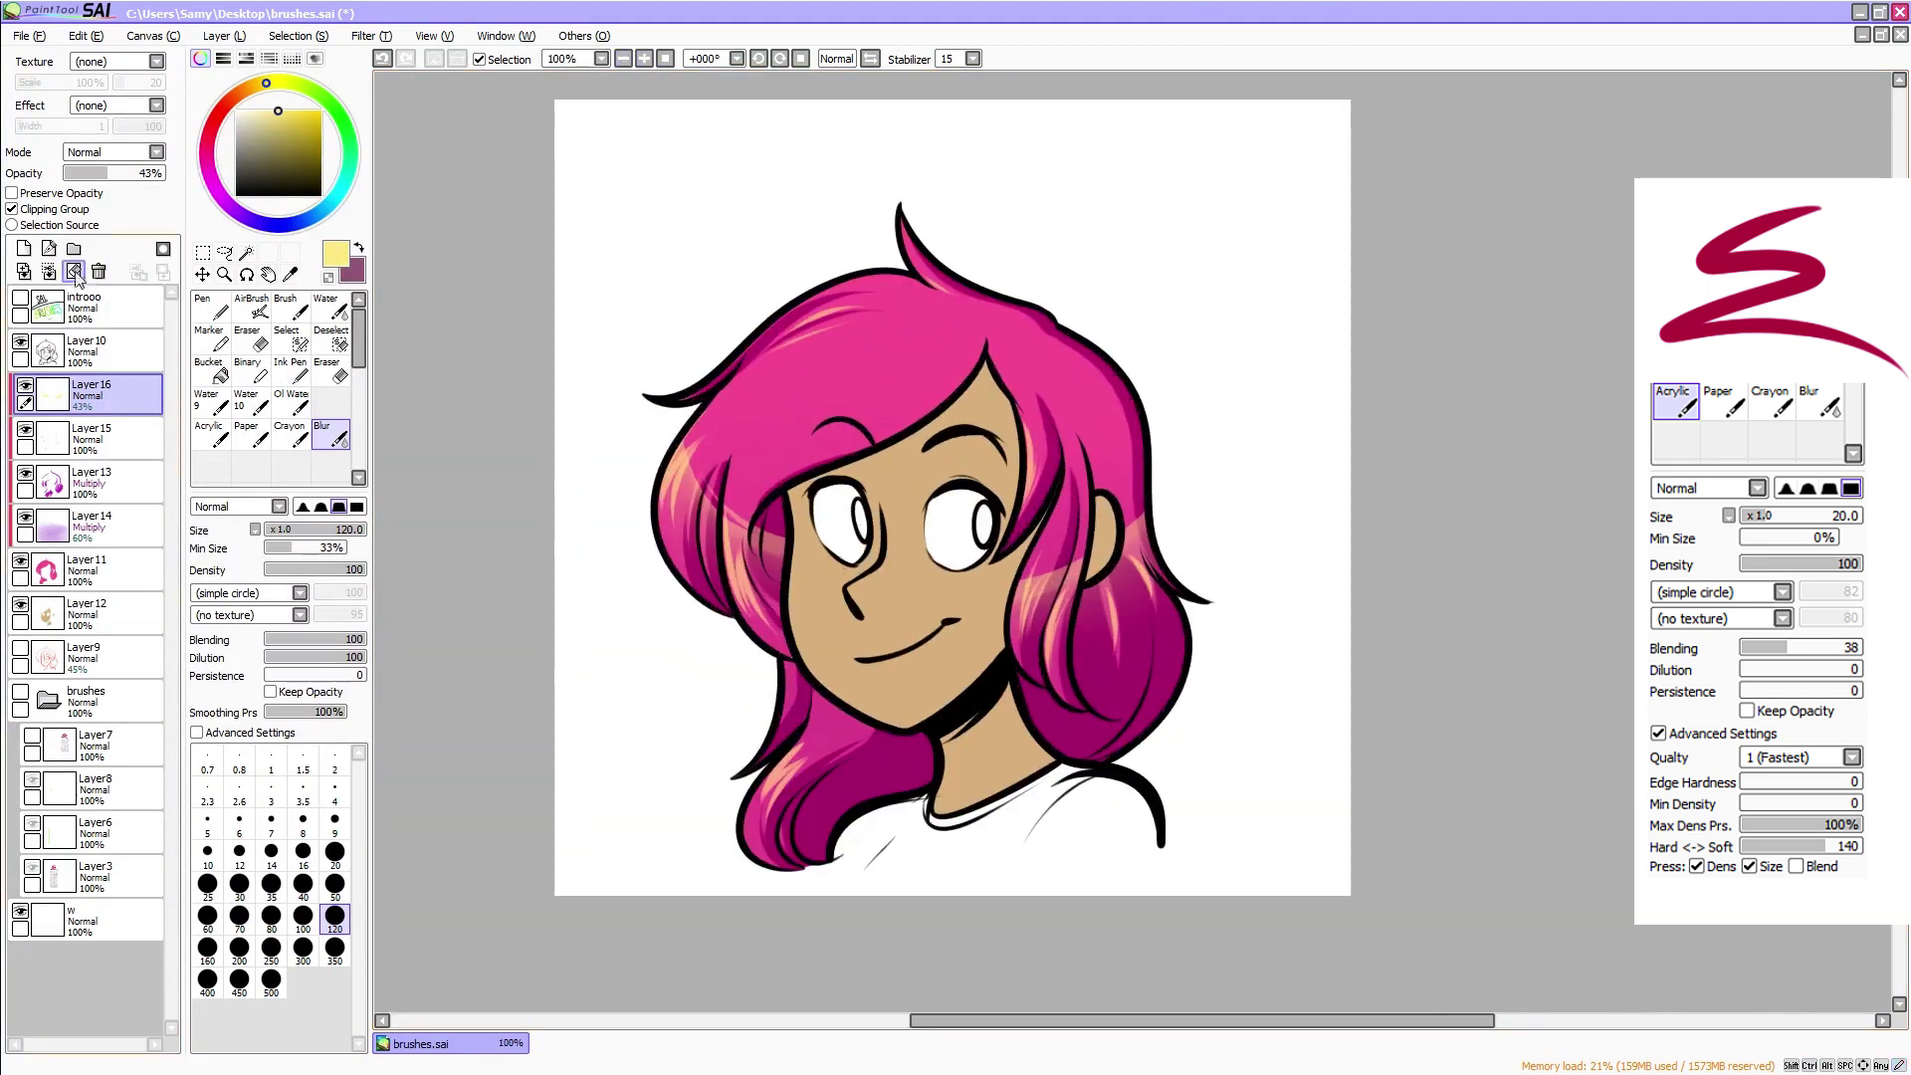
Clear the yellow bands, and try a golden-yellow highlight with the Acrylic brush at size 20 before undoing it
click(211, 435)
click(644, 59)
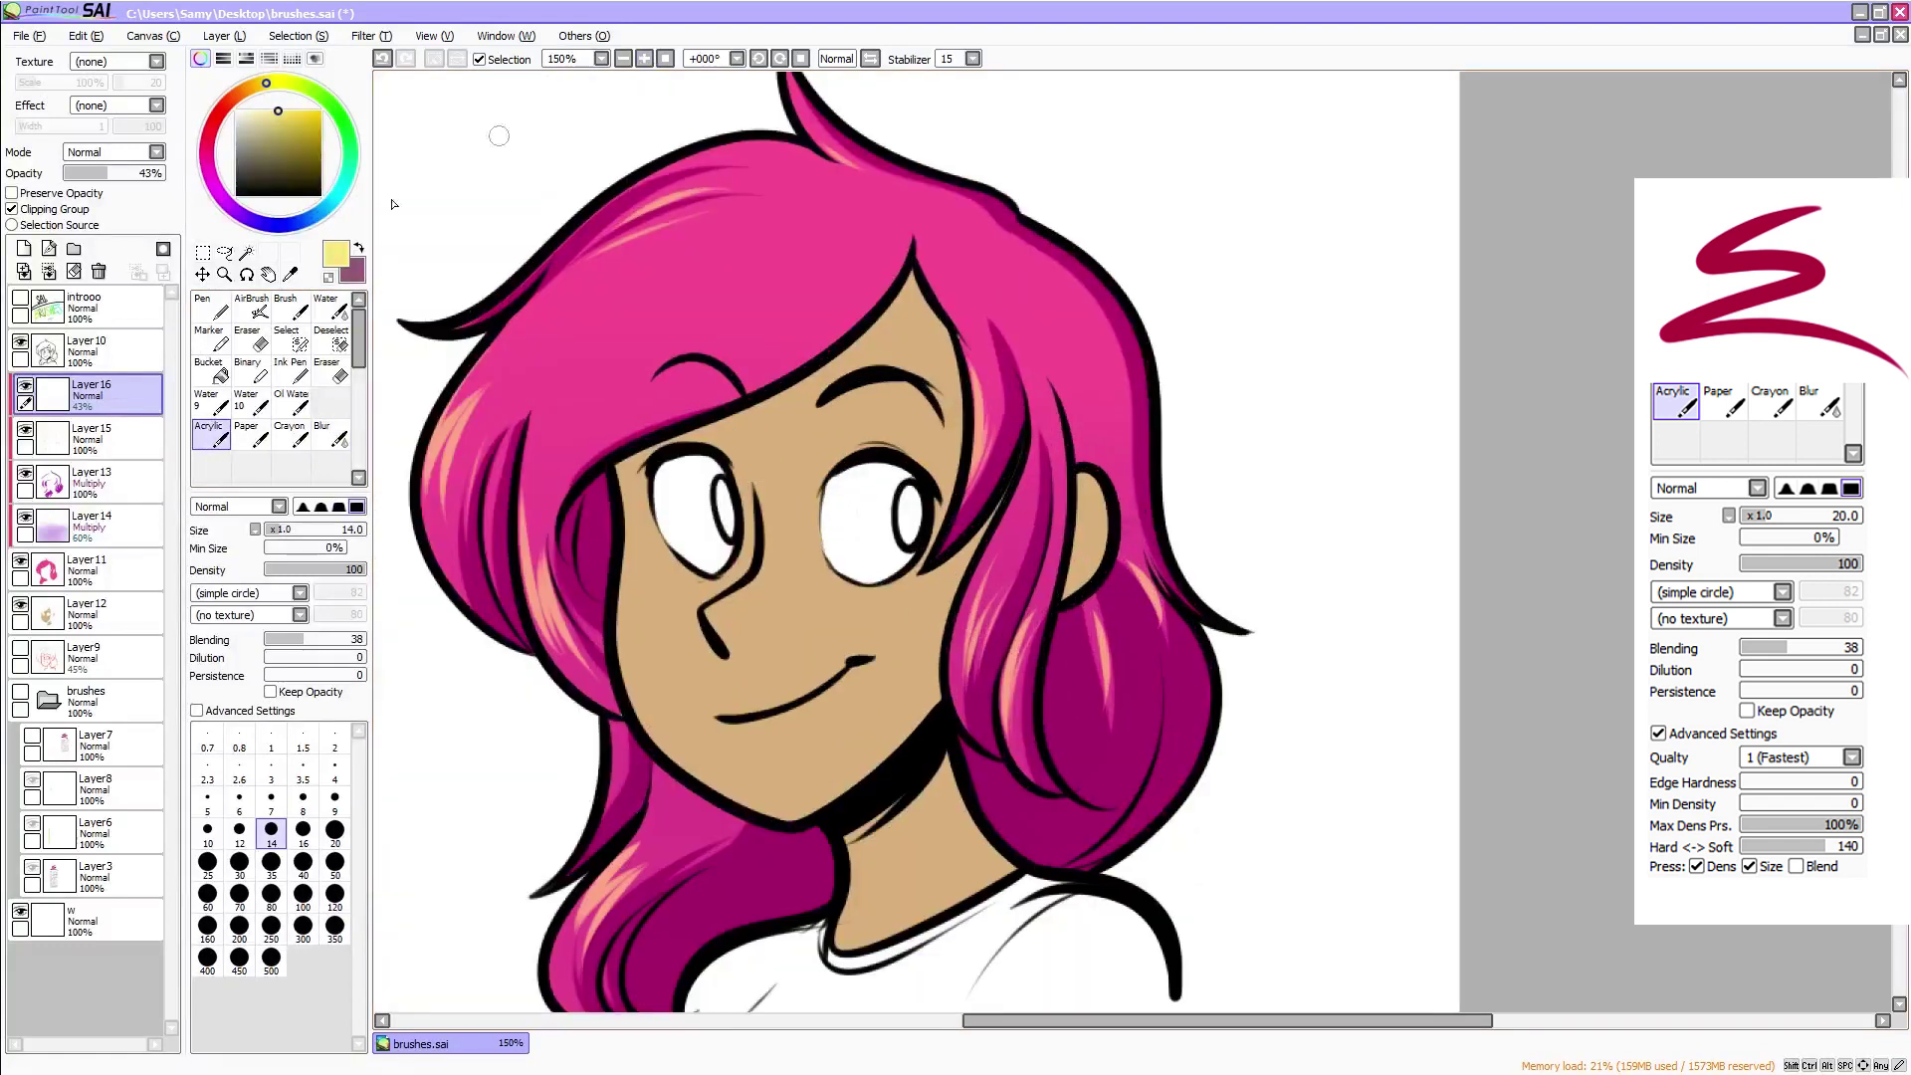
click(334, 831)
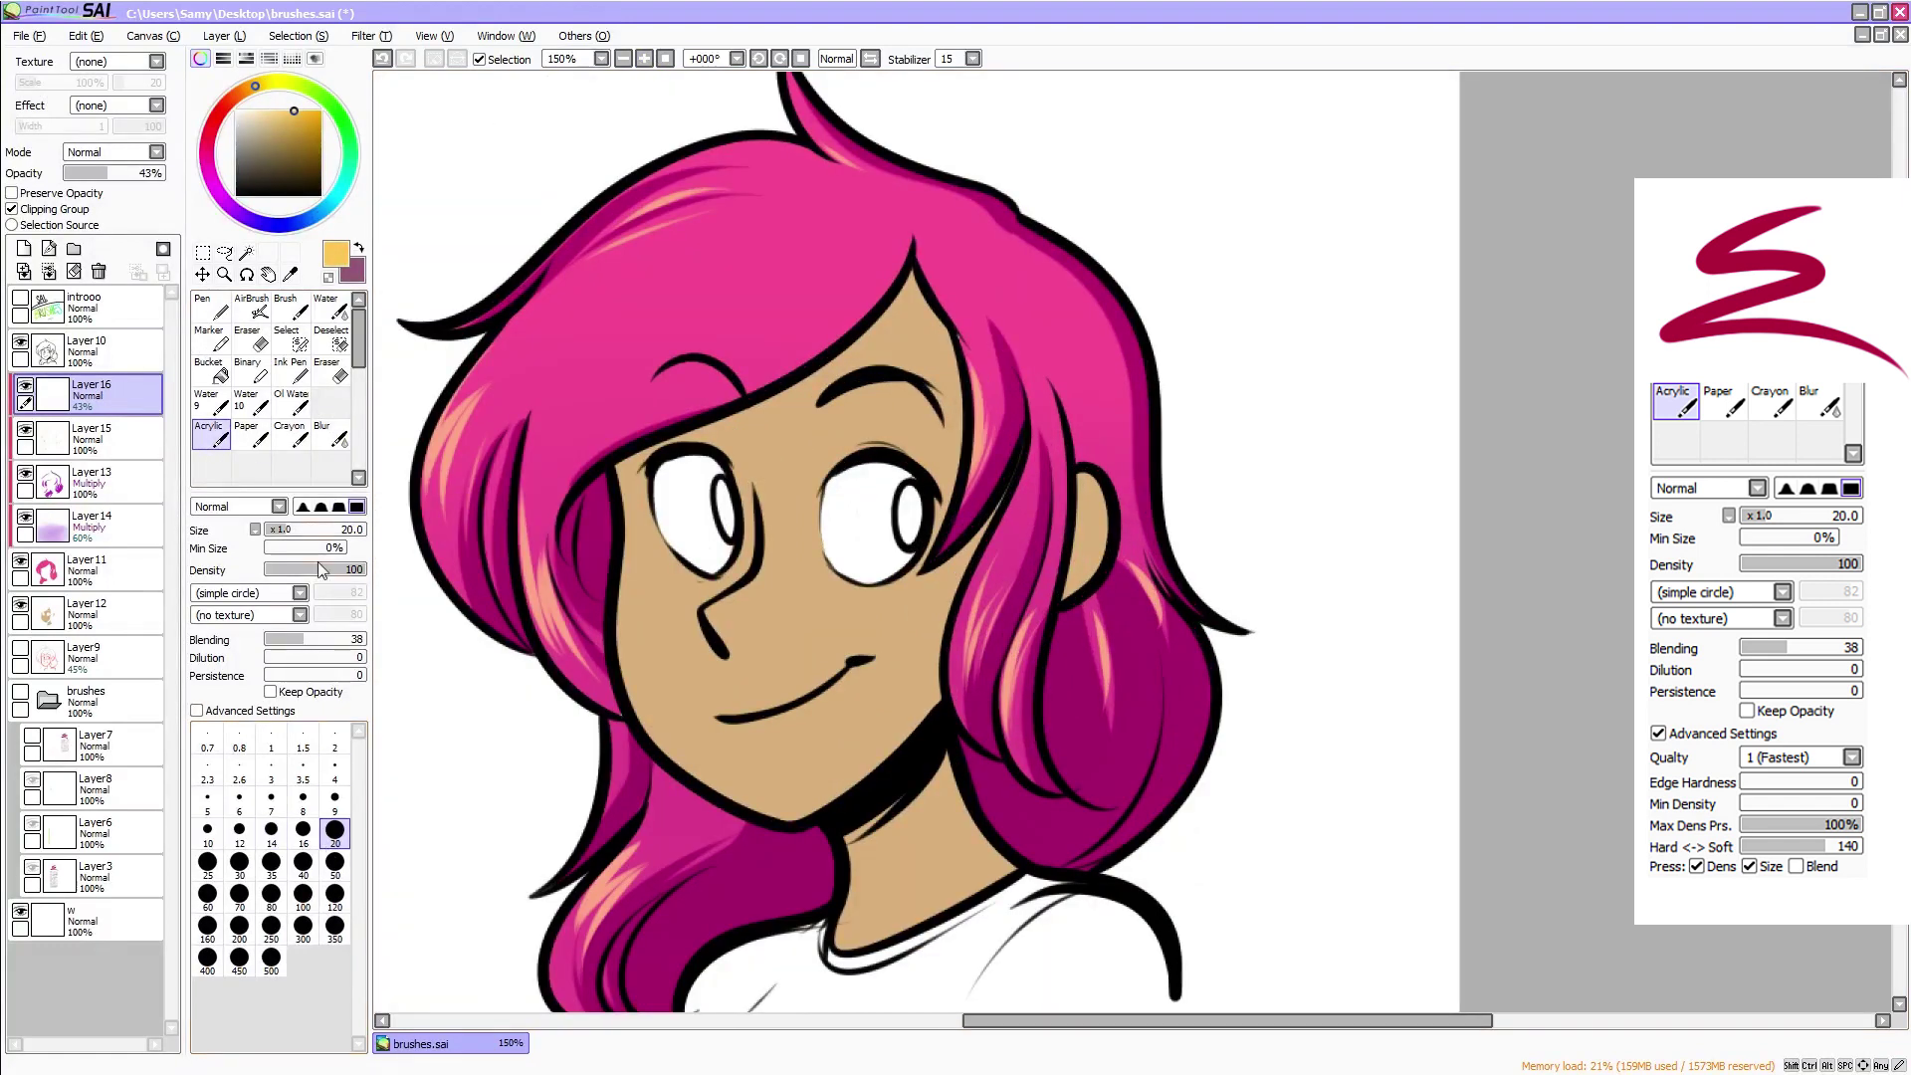
mouse_move(482, 380)
mouse_down()
mouse_move(433, 527)
mouse_move(445, 579)
mouse_up()
key(ctrl+z)
Change the highlight layer to Luminosity mode and set the Acrylic brush to density 100 with a yellower tone
click(262, 84)
click(112, 152)
click(109, 202)
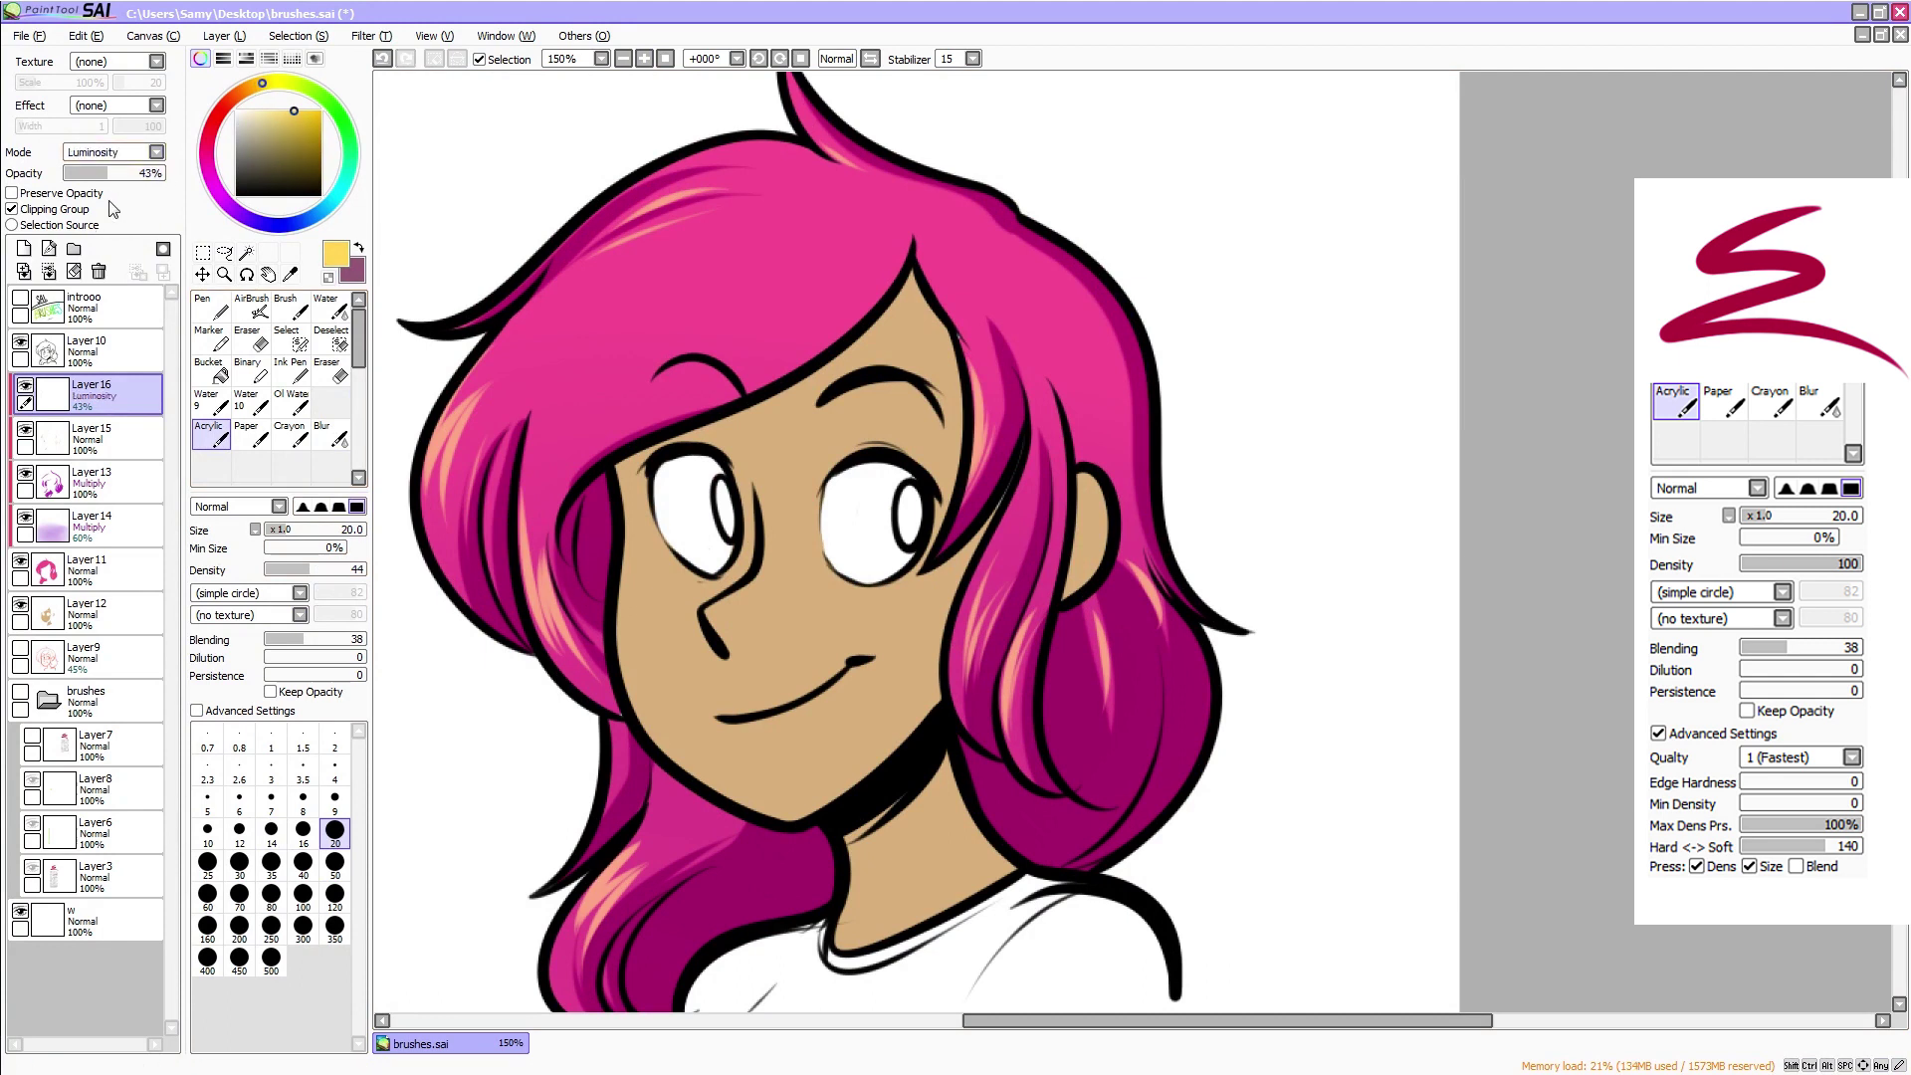
drag(492, 378, 451, 547)
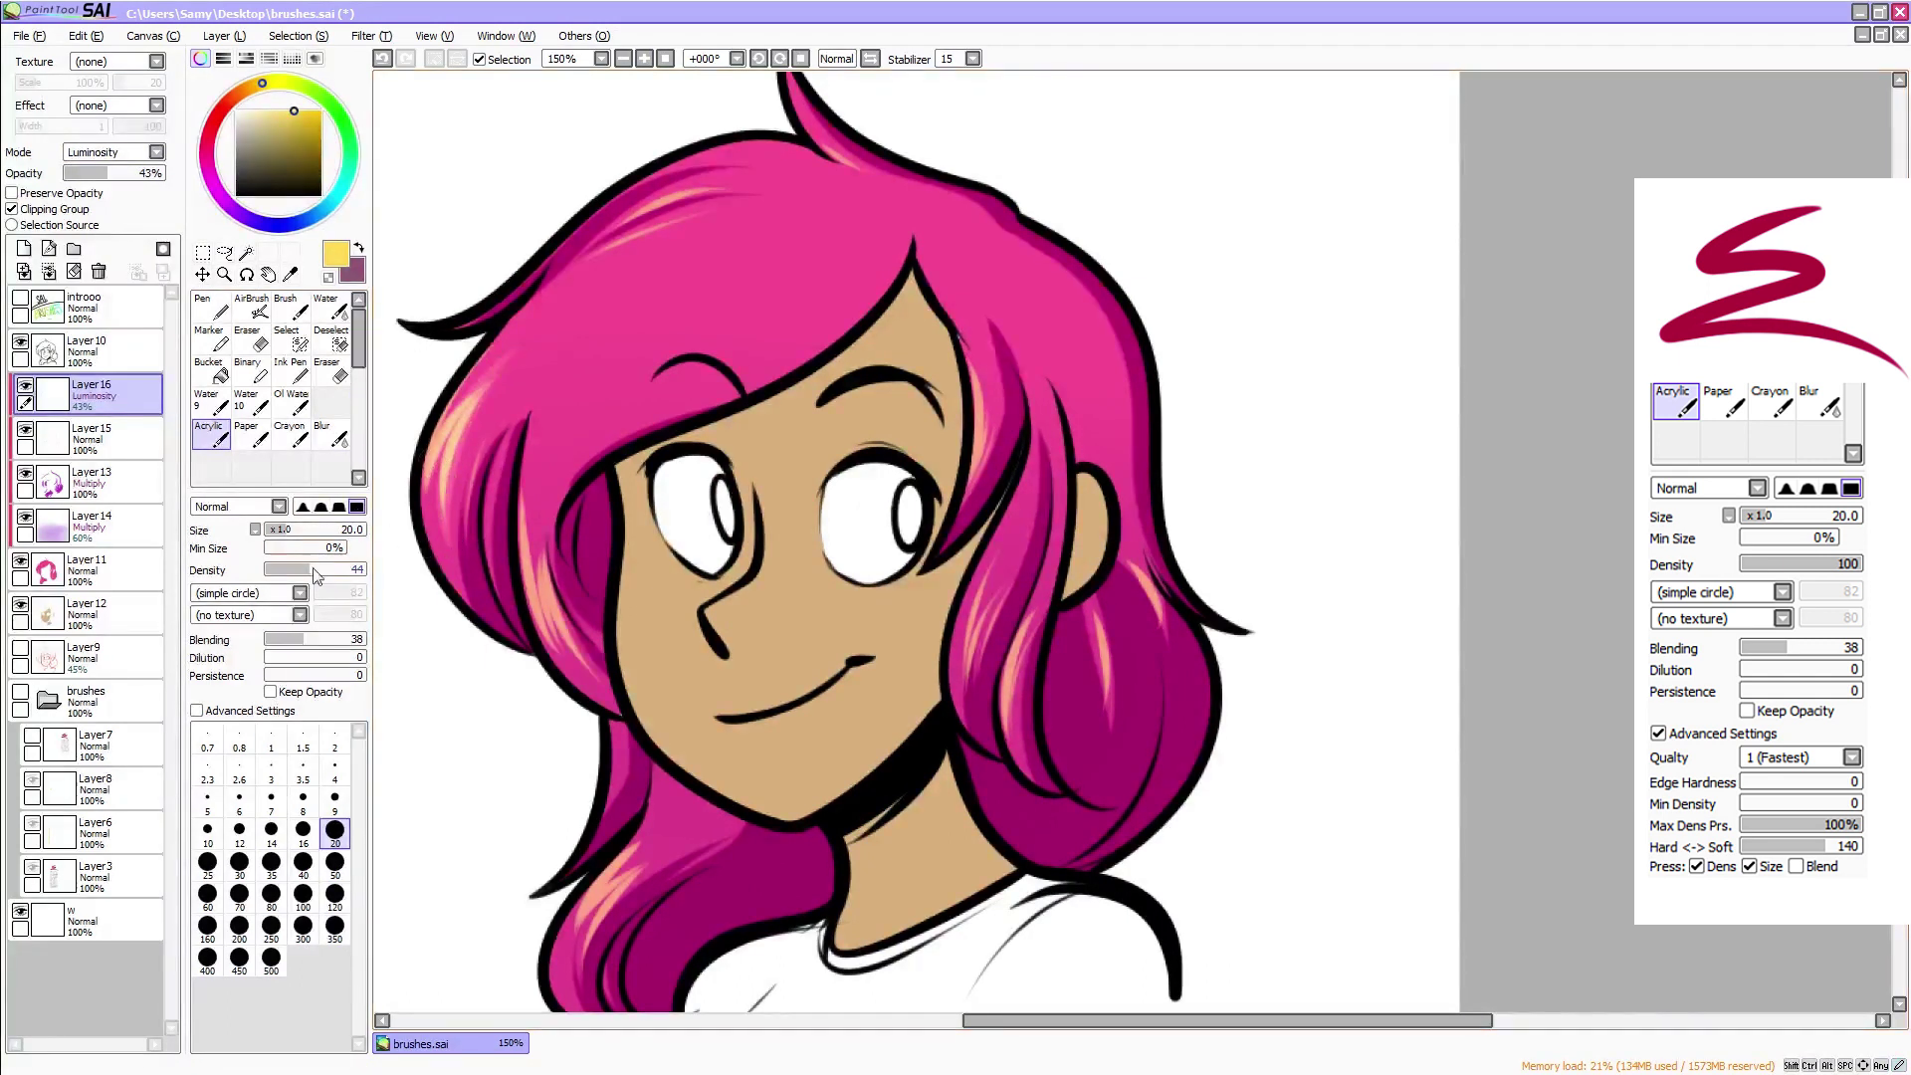
drag(313, 569, 378, 579)
key(ctrl+z)
key(ctrl+z)
Paint bright yellow highlights over the salmon streaks on the outer locks and the strands beside the fringe
drag(470, 381, 436, 485)
mouse_move(439, 455)
mouse_down()
mouse_move(520, 361)
mouse_move(457, 556)
mouse_move(569, 370)
mouse_up()
drag(546, 442, 554, 622)
drag(549, 609, 569, 461)
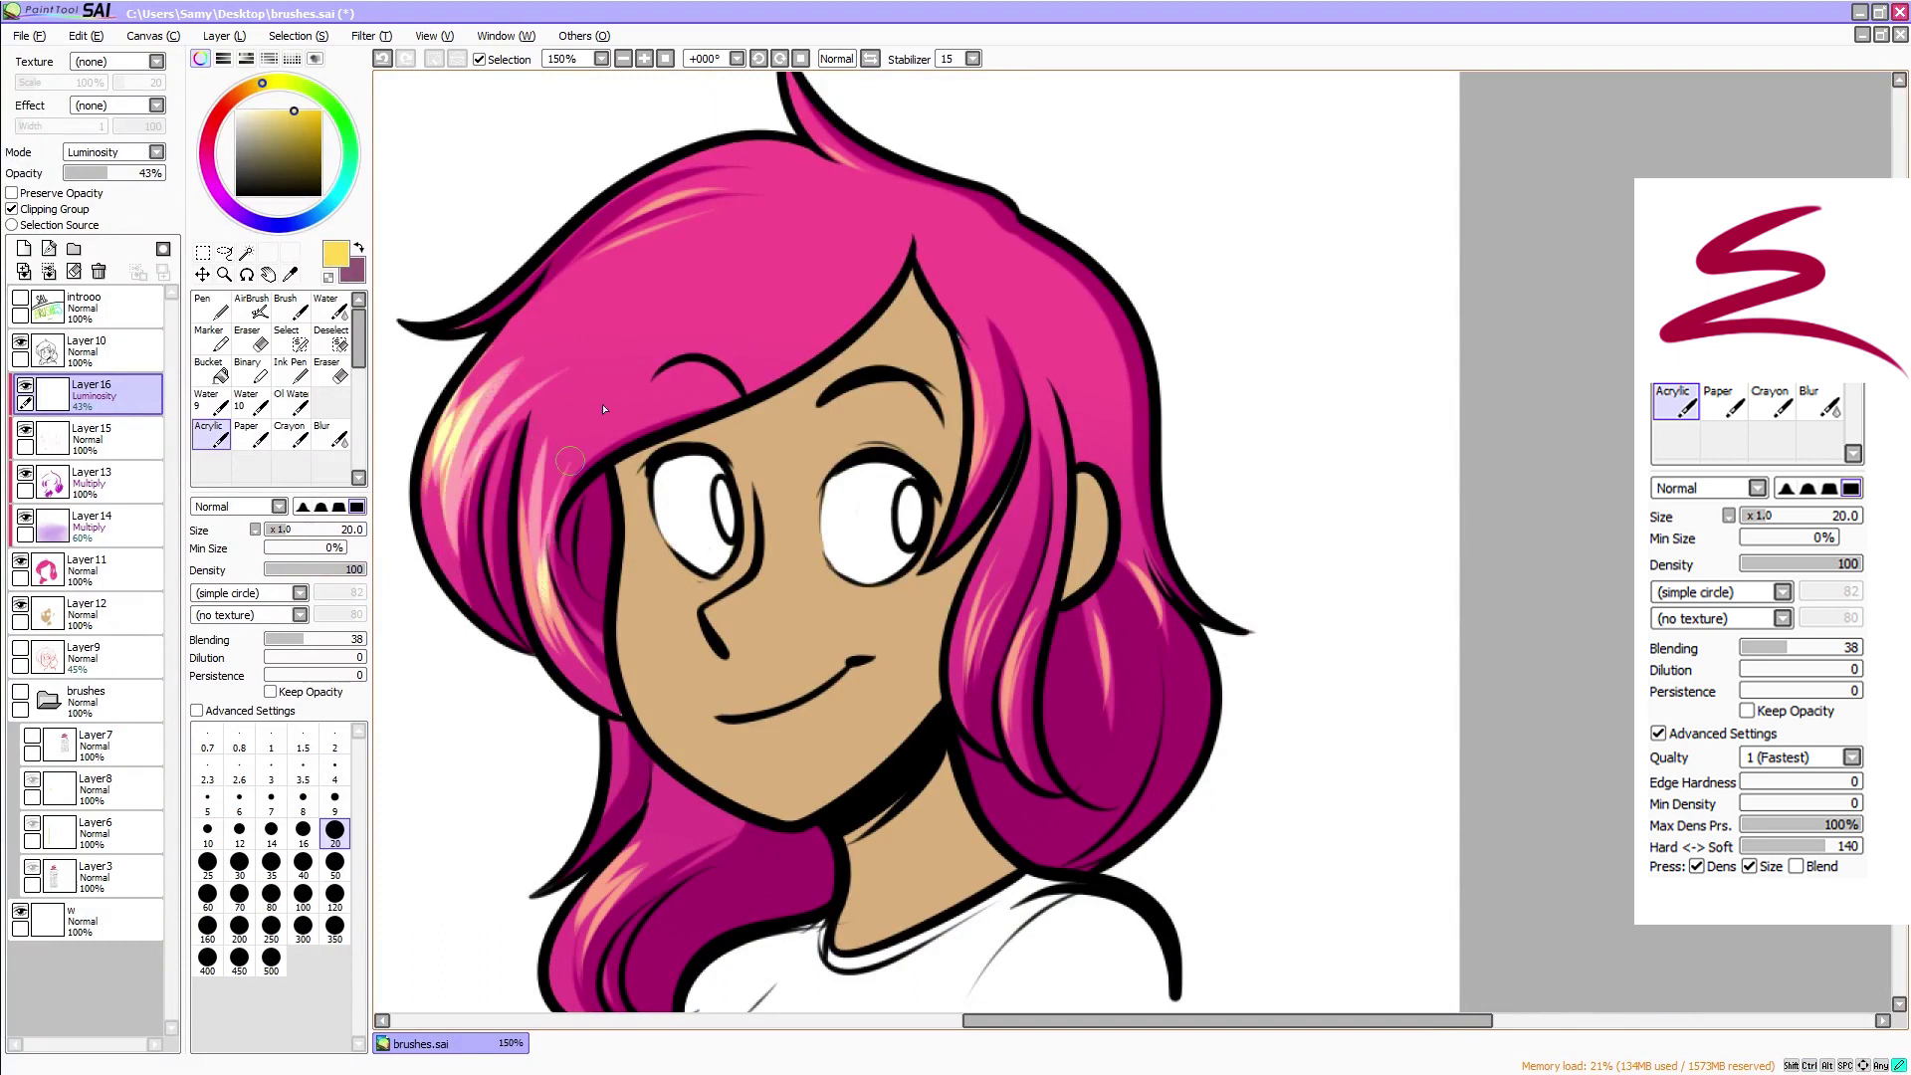
Paint bright yellow highlights on the locks in front of the ear and the hair gathered behind it
mouse_move(964, 351)
mouse_down()
mouse_move(974, 565)
mouse_move(1015, 497)
mouse_move(956, 668)
mouse_move(1009, 554)
mouse_move(989, 609)
mouse_move(1039, 569)
mouse_move(979, 687)
mouse_up()
drag(1045, 573, 1018, 768)
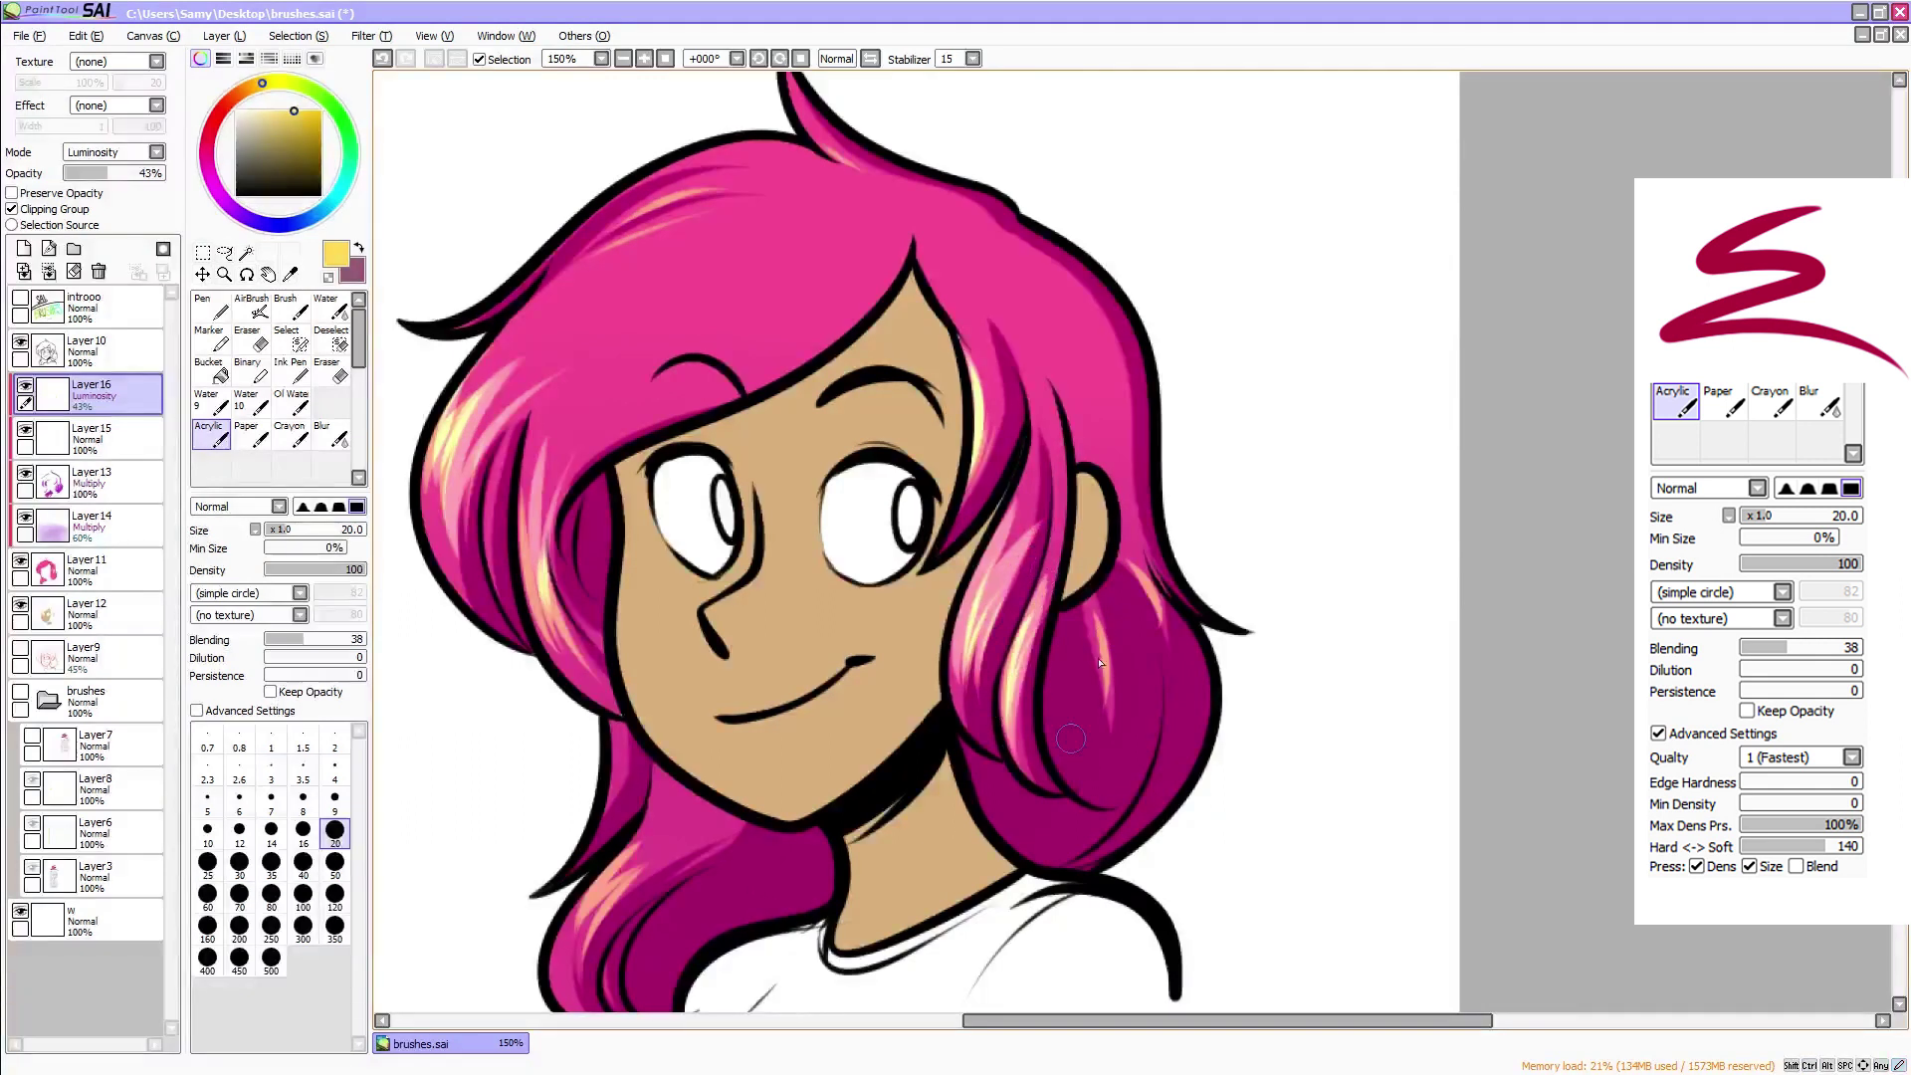
mouse_move(1126, 554)
mouse_down()
mouse_move(1169, 658)
mouse_move(1144, 782)
mouse_up()
drag(1180, 704, 1095, 839)
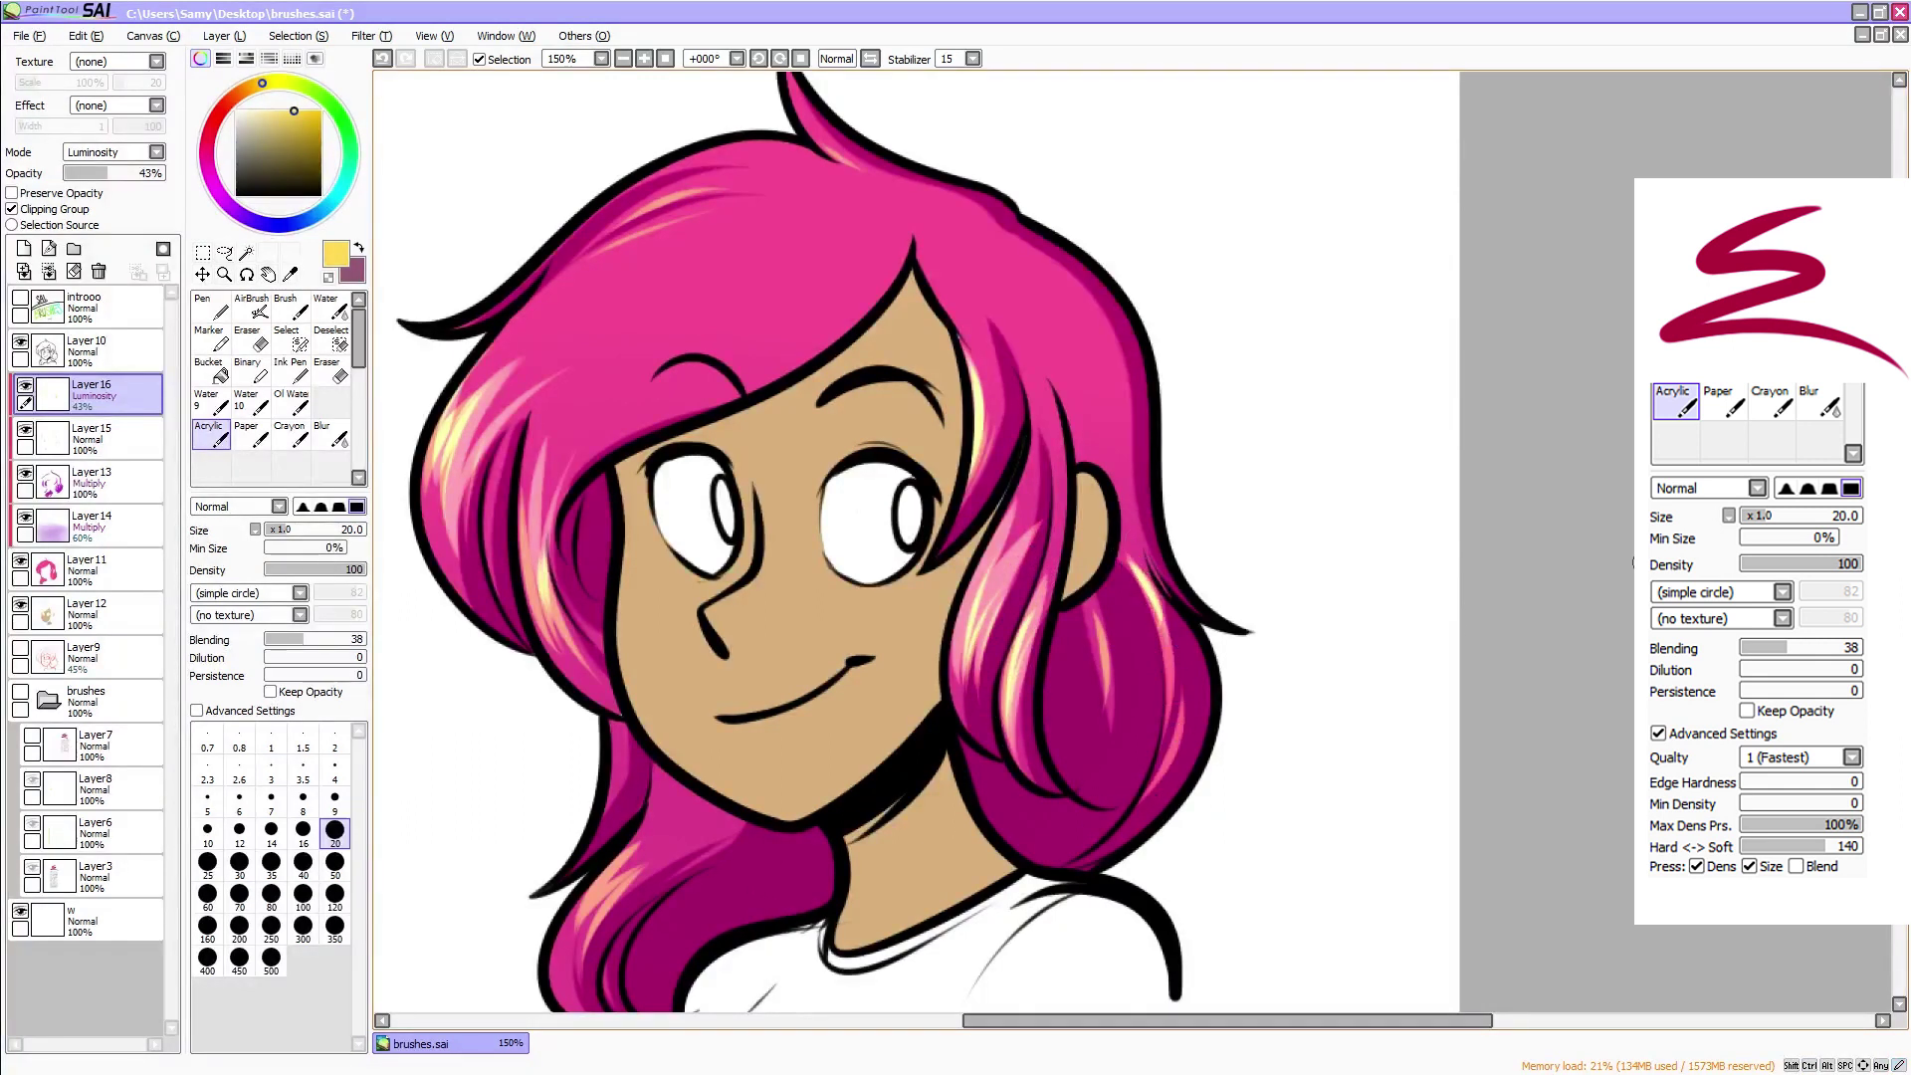
Paint bright yellow highlights along the lower curl resting on the shoulder
scroll(915, 542, down, 1)
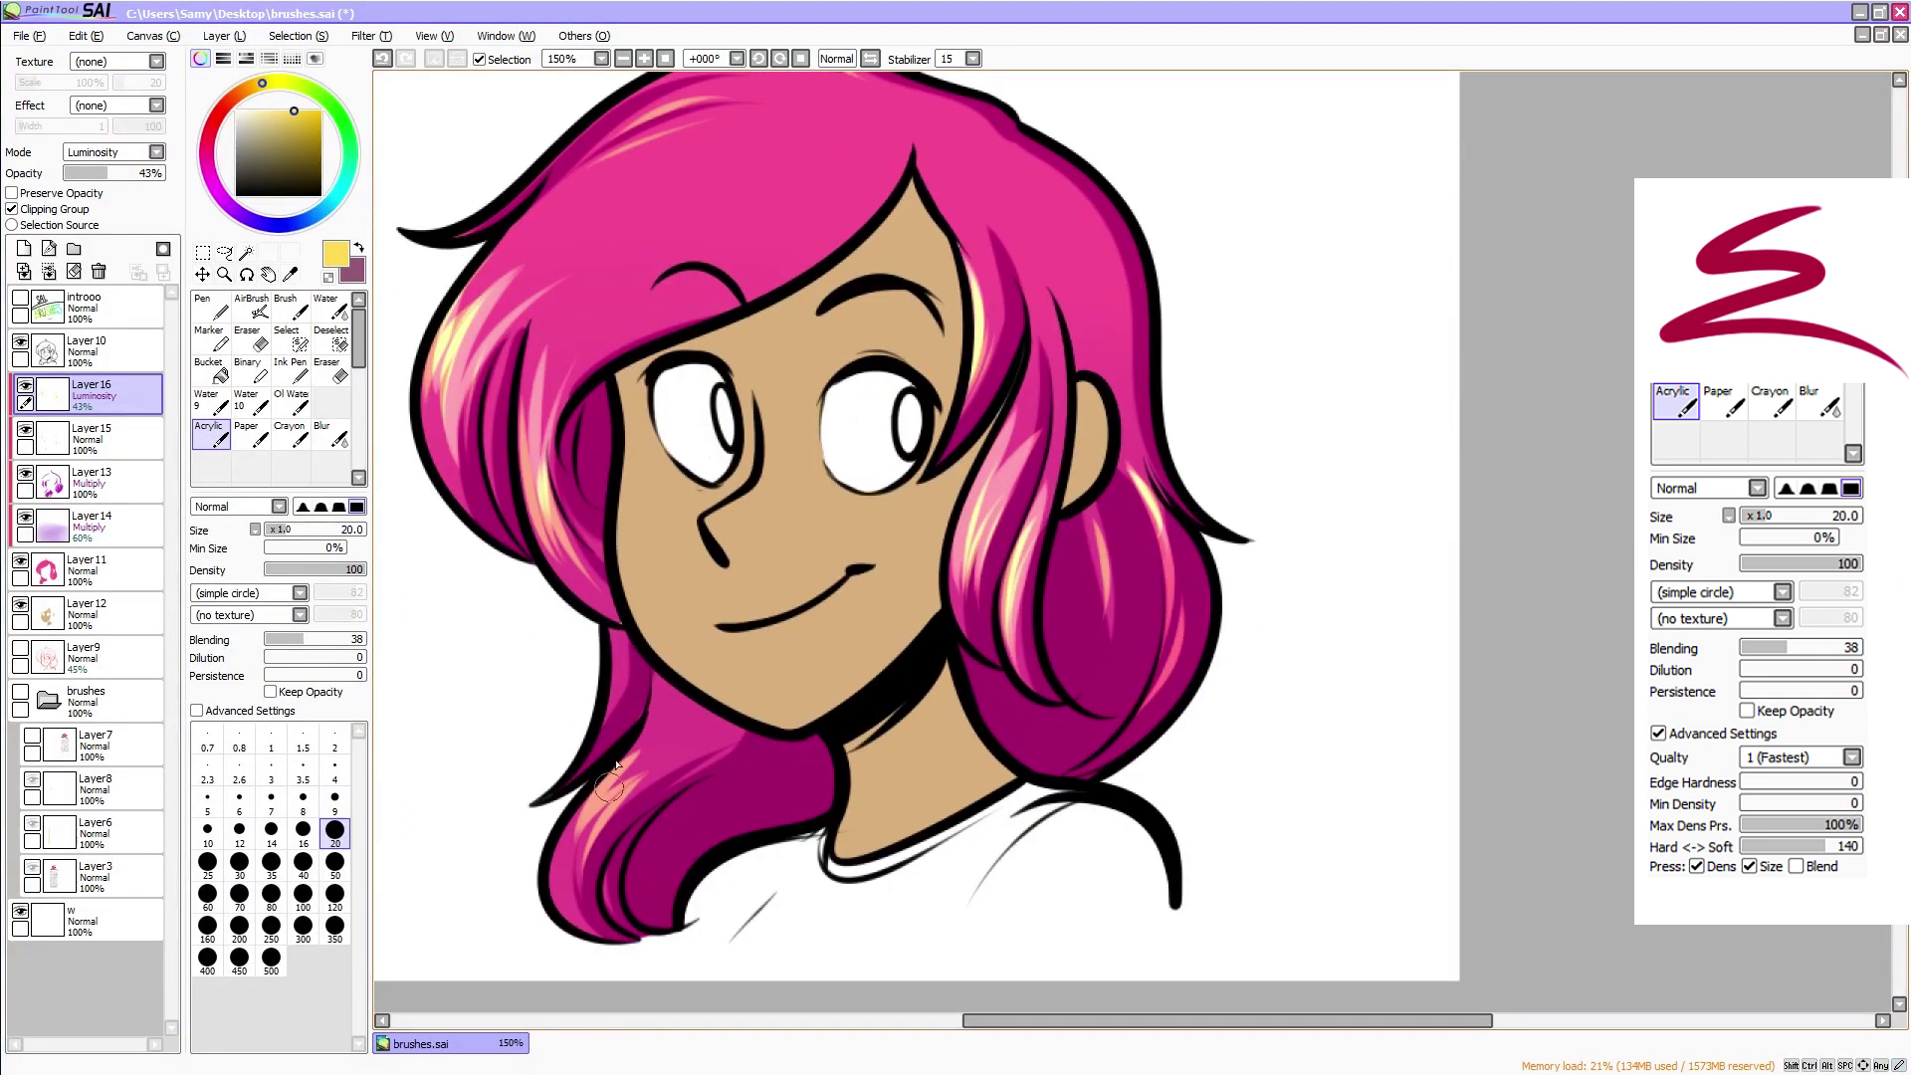
mouse_move(637, 750)
mouse_down()
mouse_move(563, 905)
mouse_move(657, 746)
mouse_up()
drag(656, 822, 642, 917)
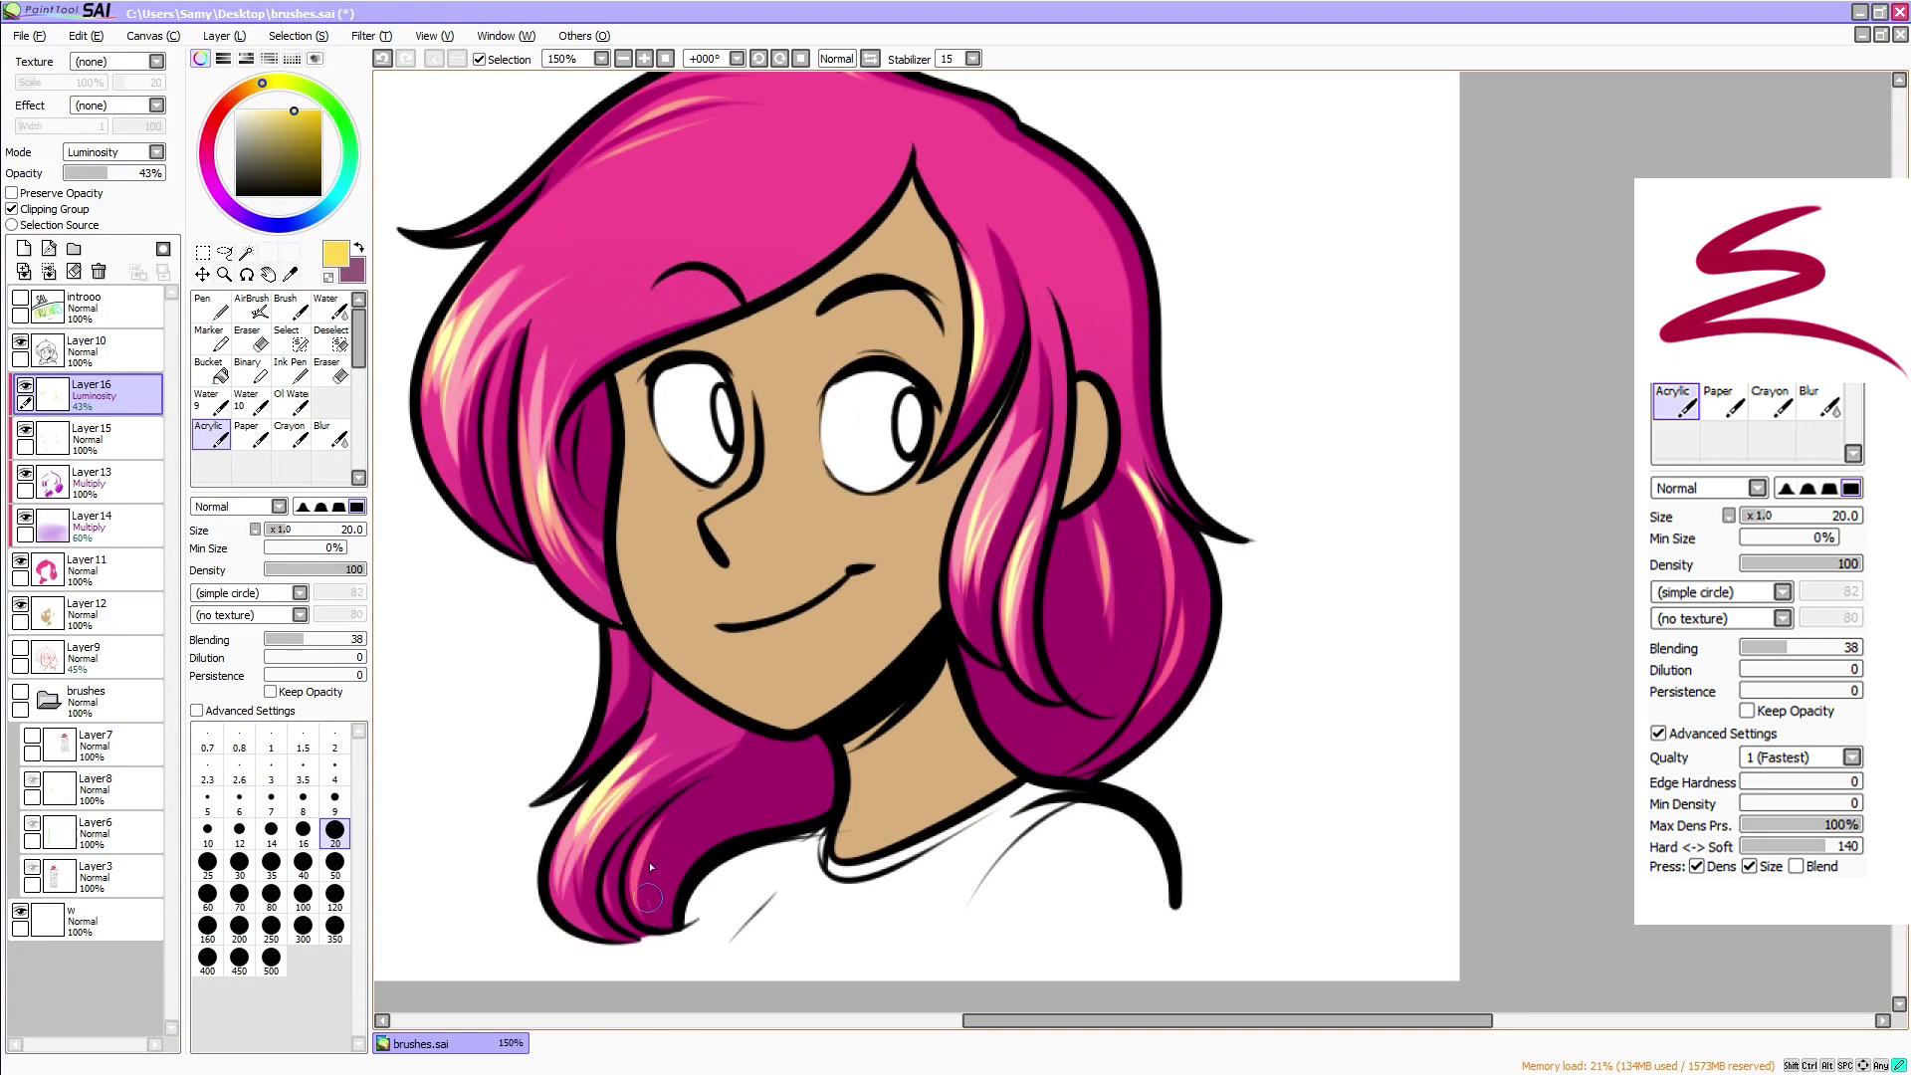
Add soft highlight strokes along the lower edge of the fringe, undoing the extra stroke higher up
scroll(554, 724, up, 2)
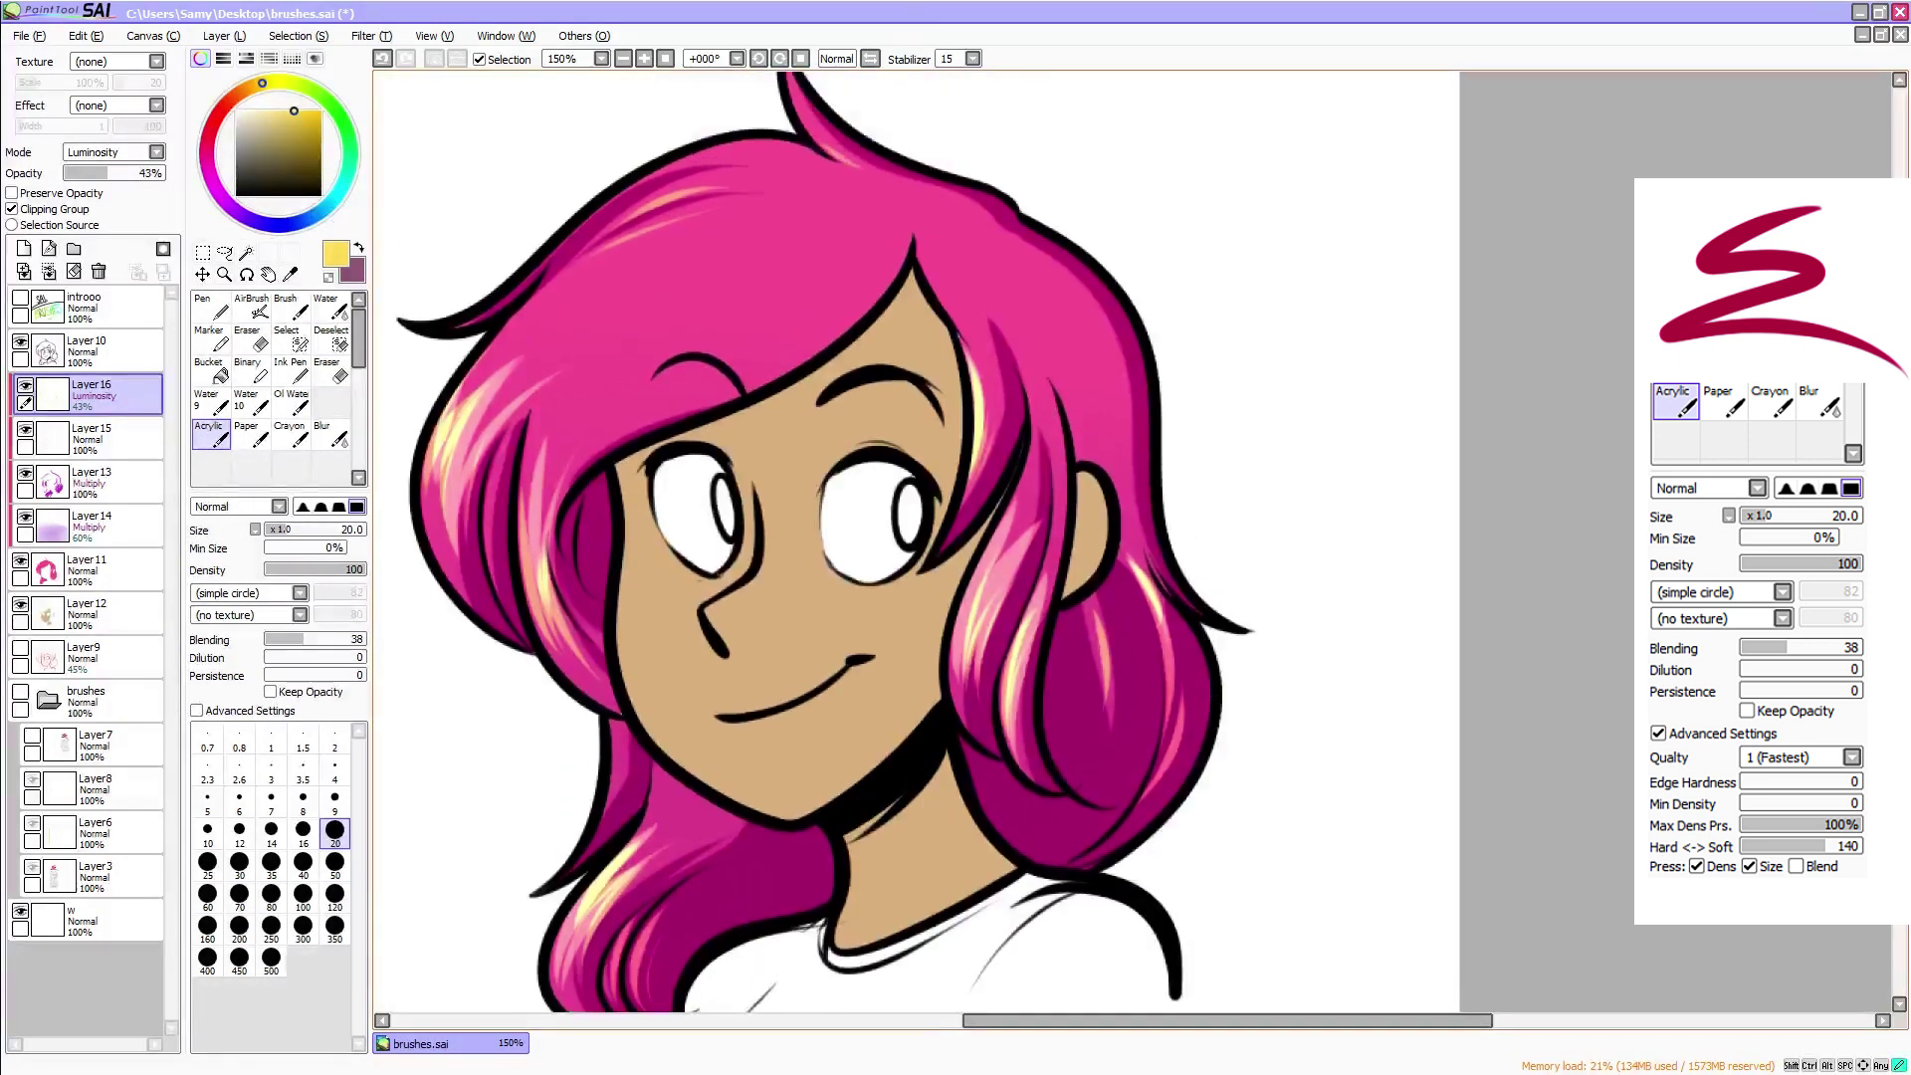
mouse_move(665, 475)
mouse_down()
mouse_move(781, 426)
mouse_move(874, 345)
mouse_up()
mouse_move(872, 347)
mouse_down()
mouse_move(682, 452)
mouse_move(811, 370)
mouse_up()
drag(536, 385, 709, 288)
key(ctrl+z)
Add a clipped layer above the highlights and choose a dark purple with a softer Acrylic brush edge
click(625, 58)
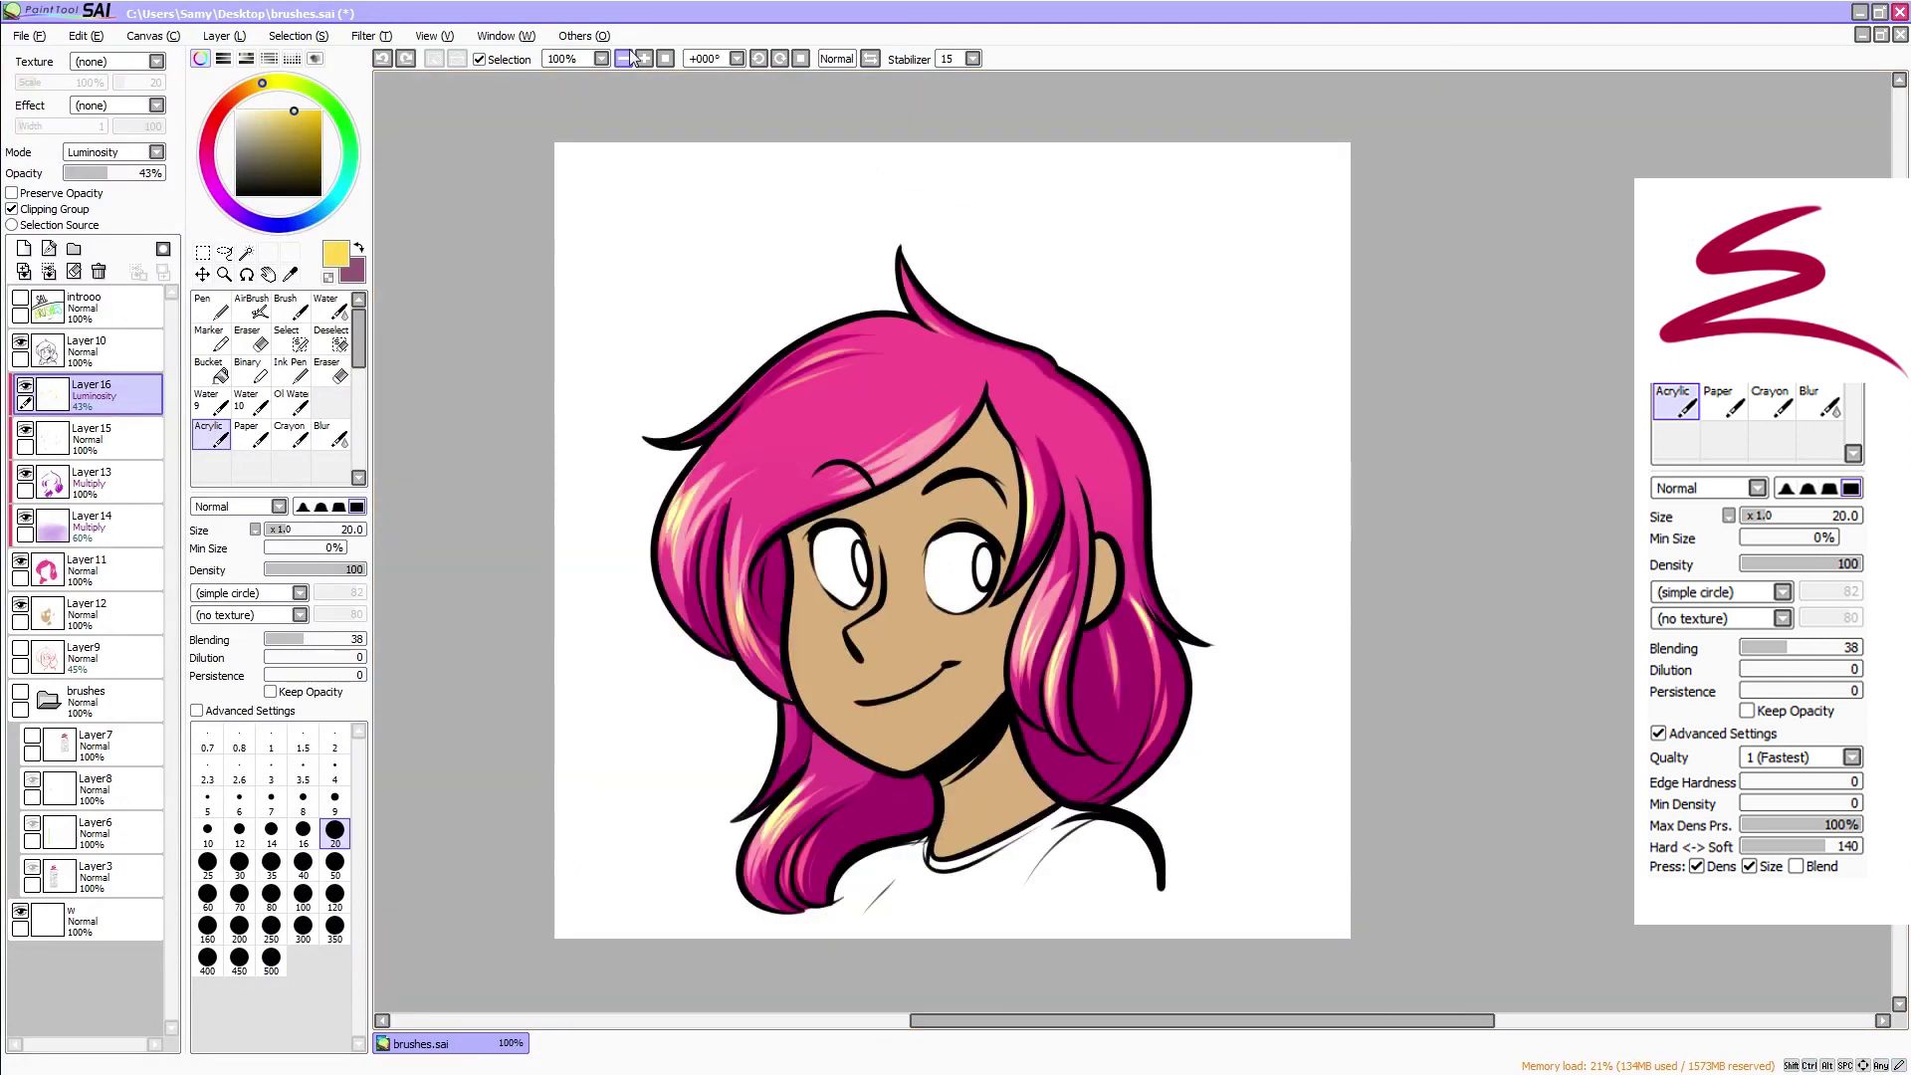
click(245, 216)
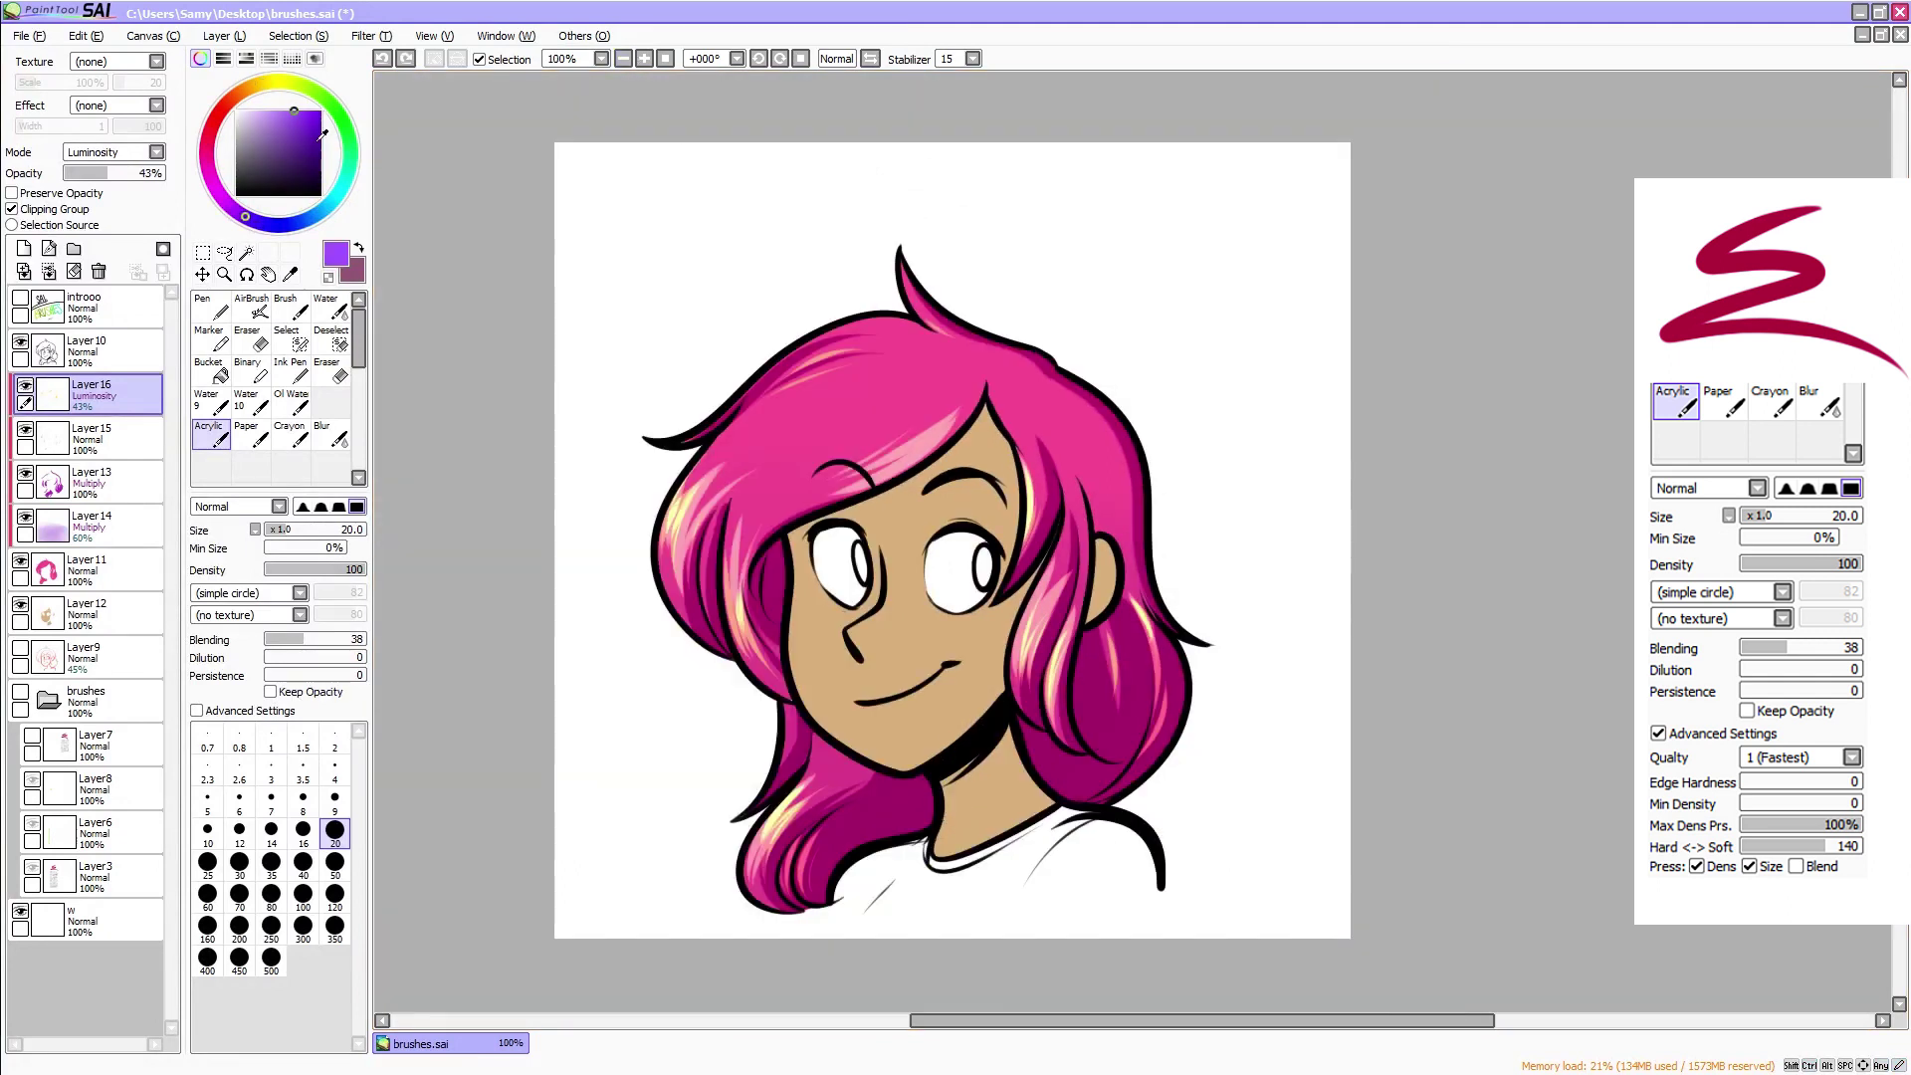
click(301, 155)
click(24, 249)
click(66, 209)
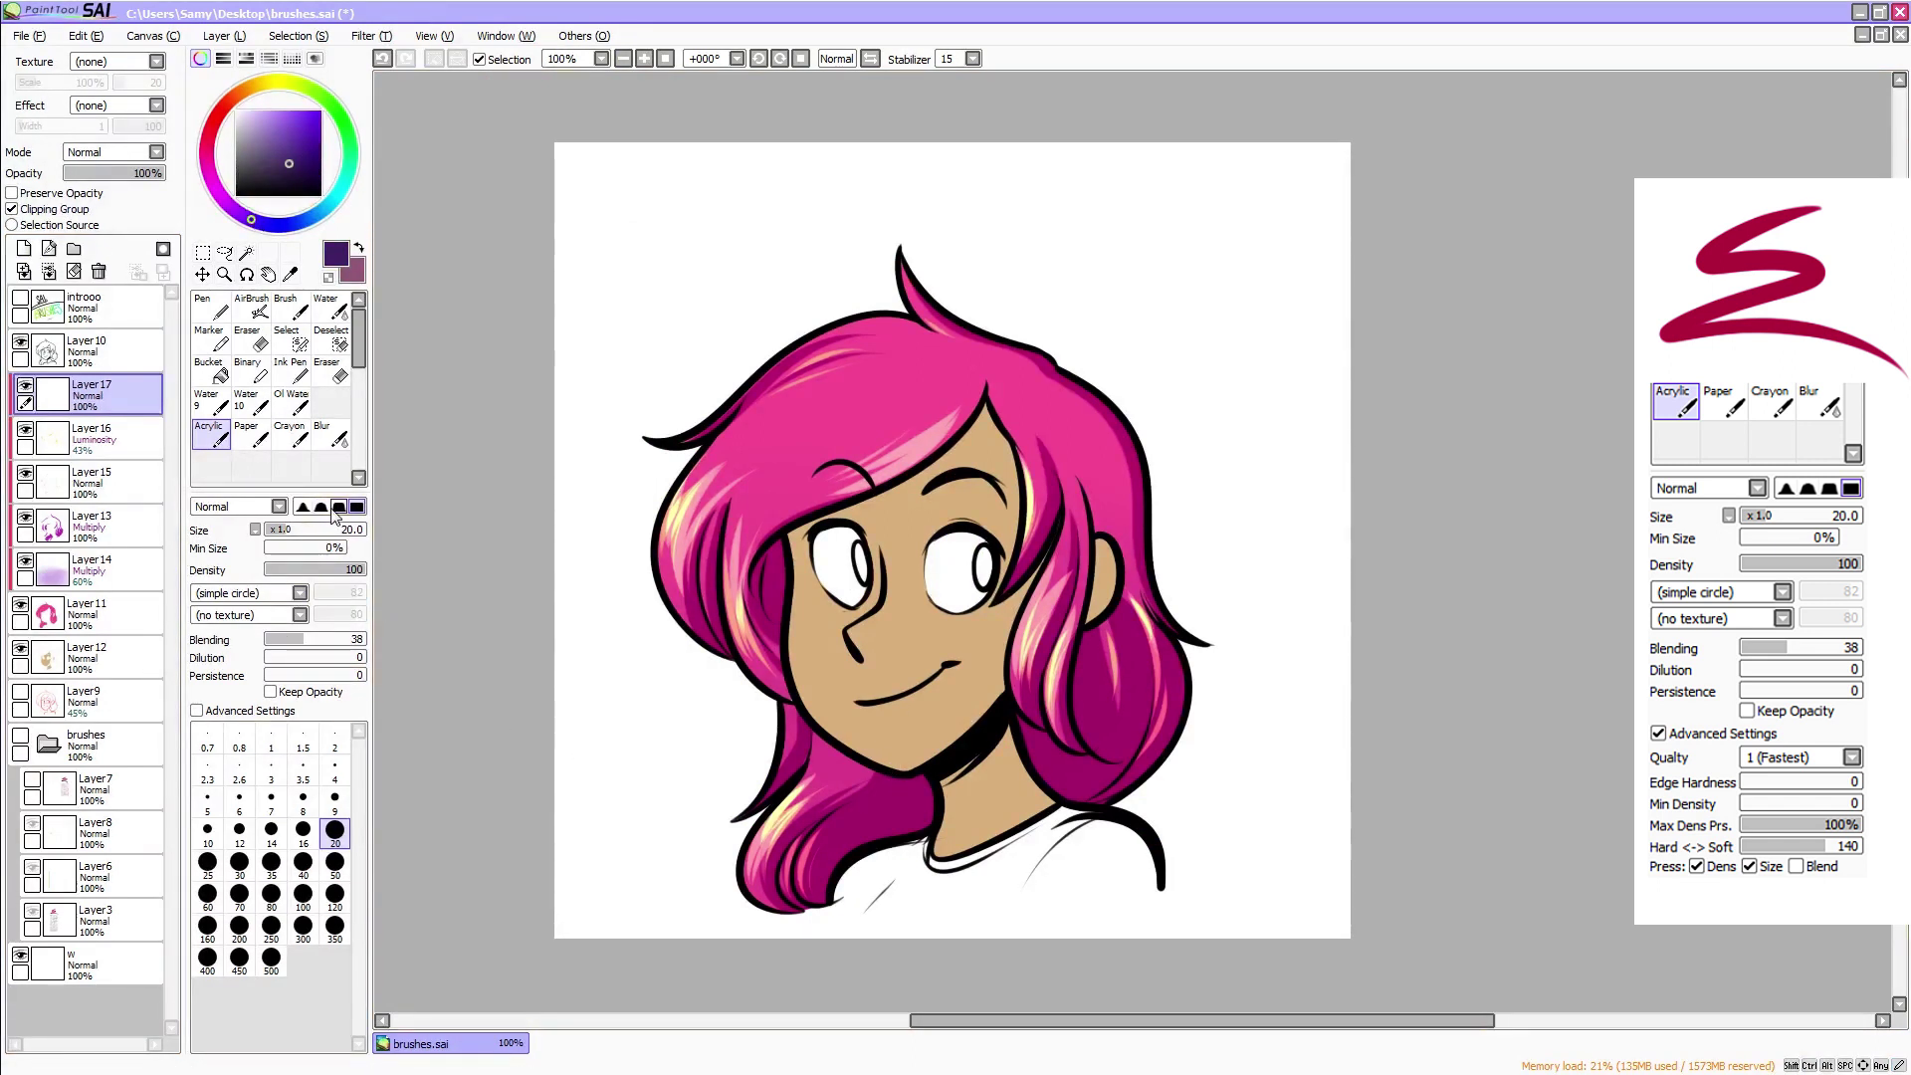
click(334, 507)
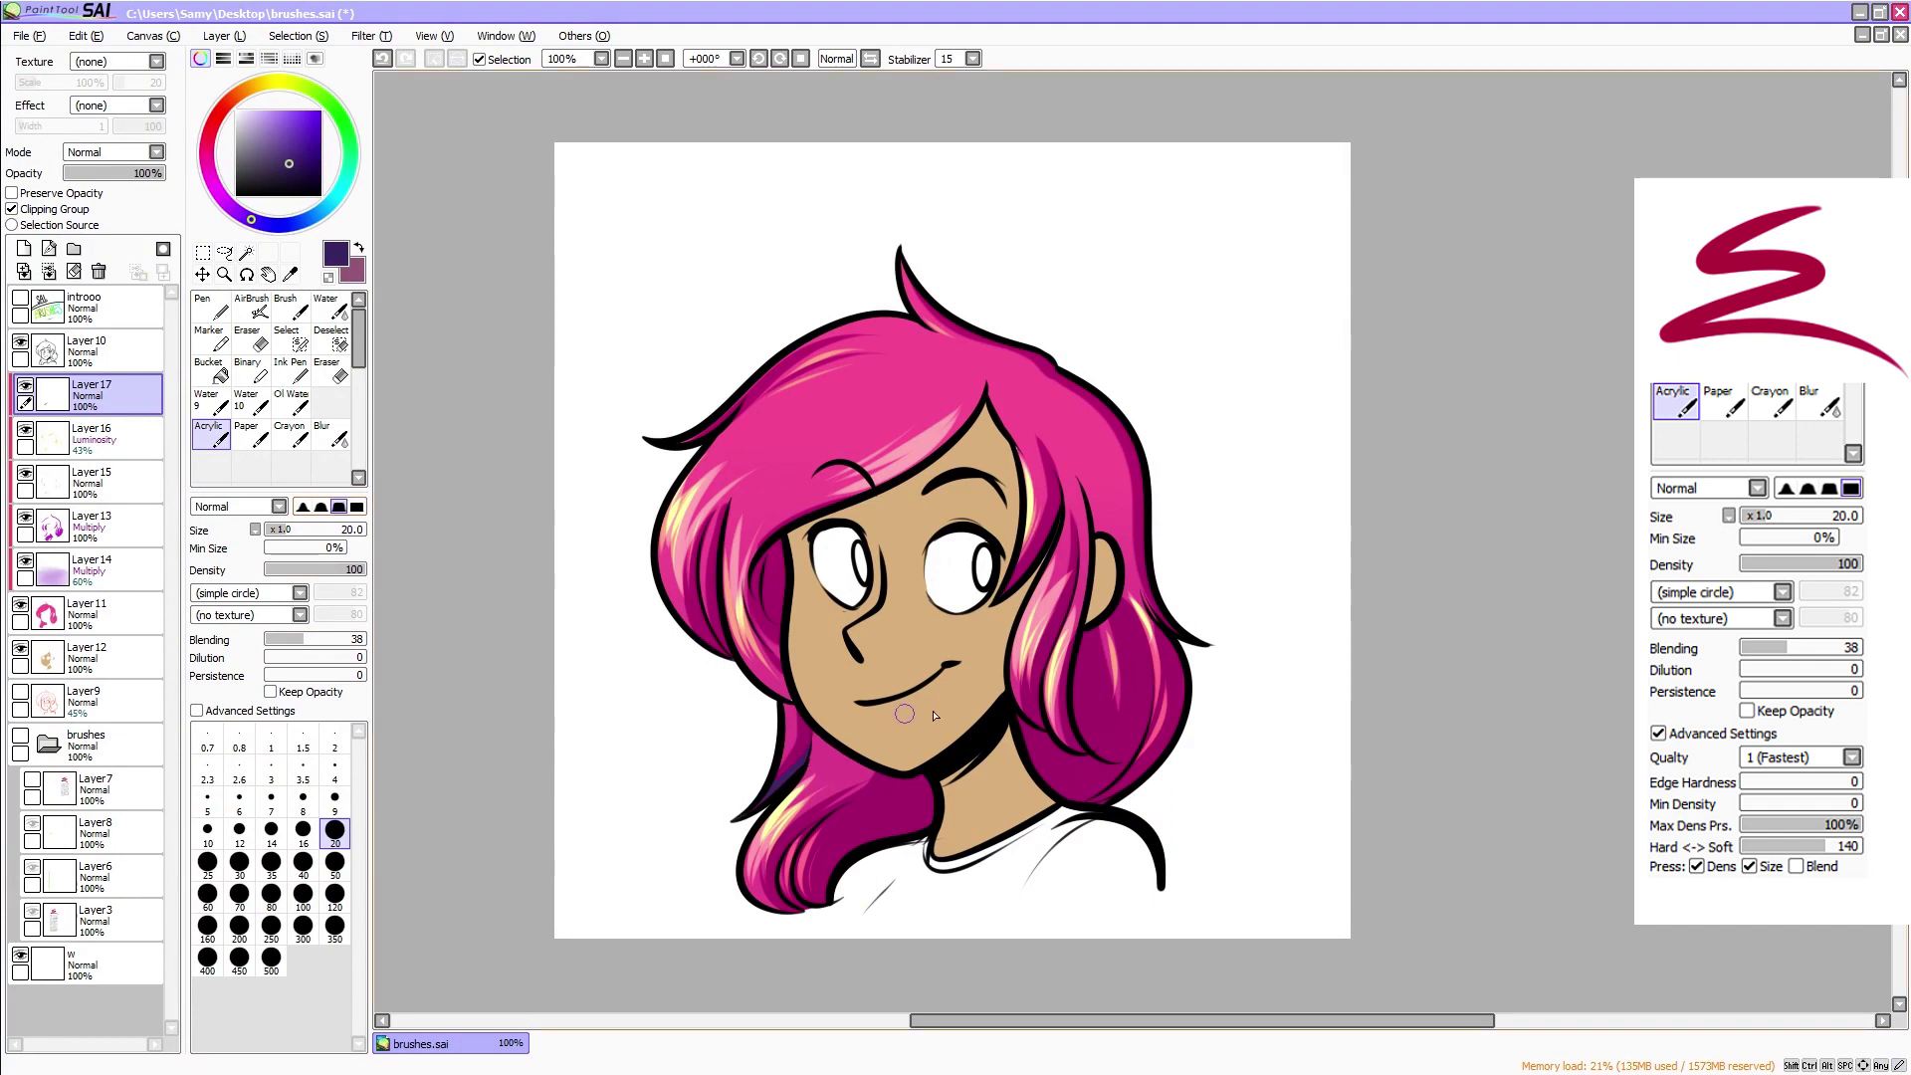
Paint dark purple shadows into the lower hair on both sides of the neck
drag(920, 782, 836, 872)
mouse_move(882, 828)
mouse_down()
mouse_move(910, 796)
mouse_move(934, 814)
mouse_move(872, 808)
mouse_up()
mouse_move(1019, 720)
mouse_down()
mouse_move(1075, 806)
mouse_move(1026, 726)
mouse_move(1057, 754)
mouse_up()
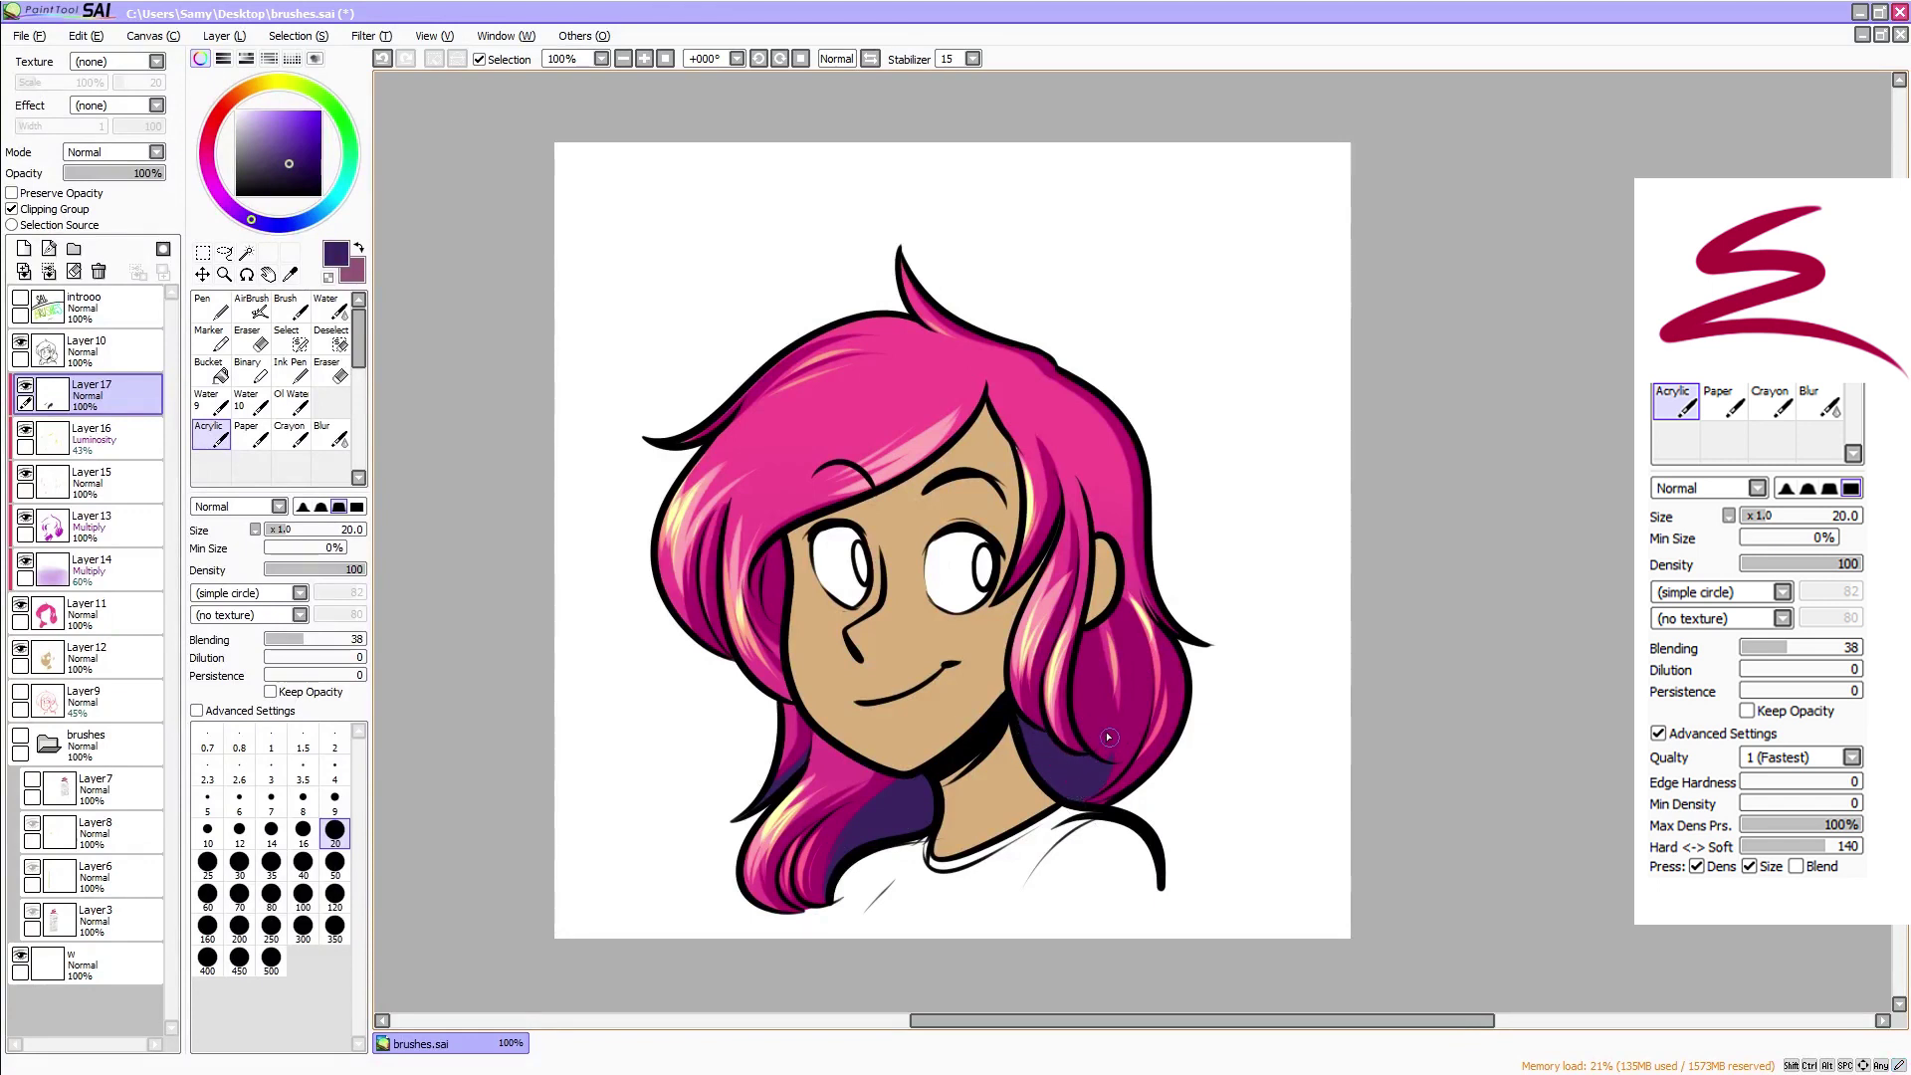
Extend the dark purple shadows below the ear and beside the face, and set the layer's opacity to 41%
drag(1086, 630, 1090, 746)
key(ctrl+z)
mouse_move(1091, 619)
mouse_down()
mouse_move(1126, 742)
mouse_move(1114, 784)
mouse_move(1090, 796)
mouse_move(1107, 761)
mouse_move(1074, 814)
mouse_up()
mouse_move(785, 541)
mouse_down()
mouse_move(799, 621)
mouse_move(781, 536)
mouse_move(759, 625)
mouse_move(791, 648)
mouse_move(763, 590)
mouse_move(792, 629)
mouse_up()
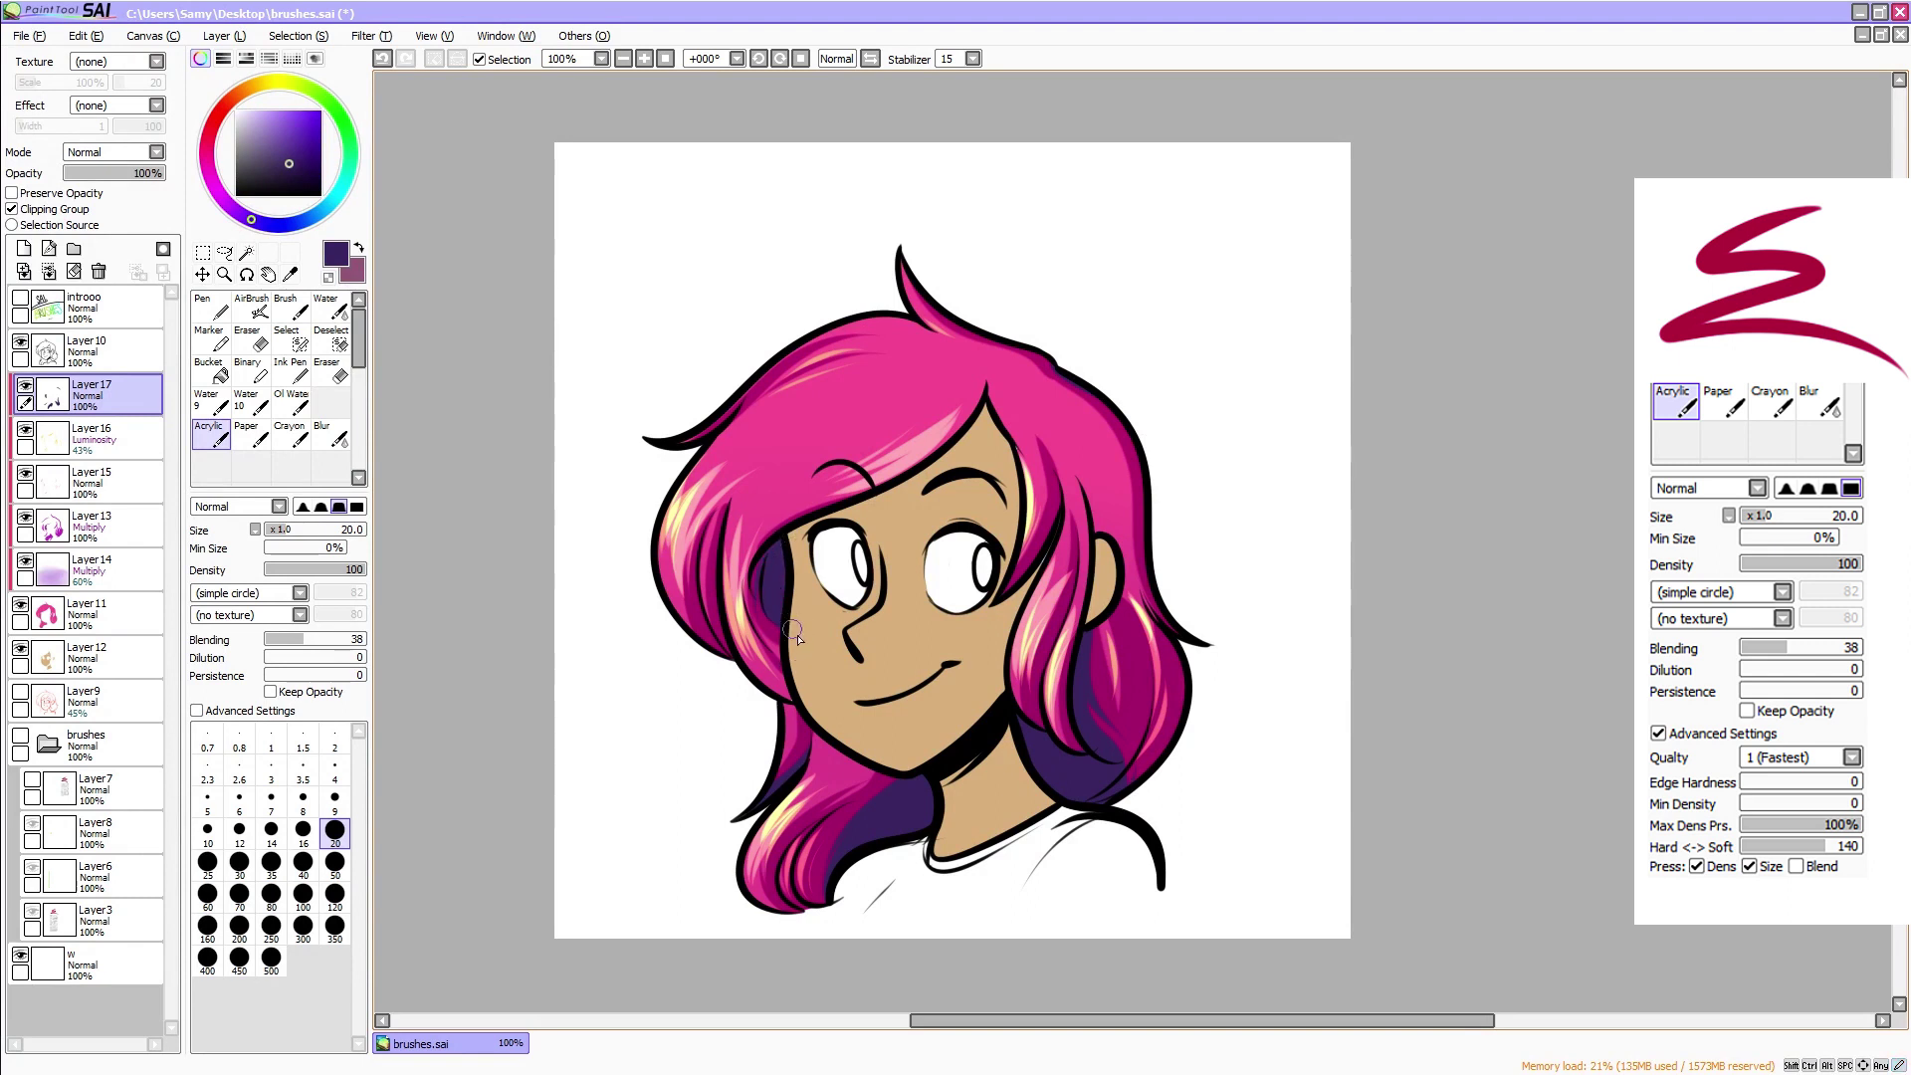
click(100, 174)
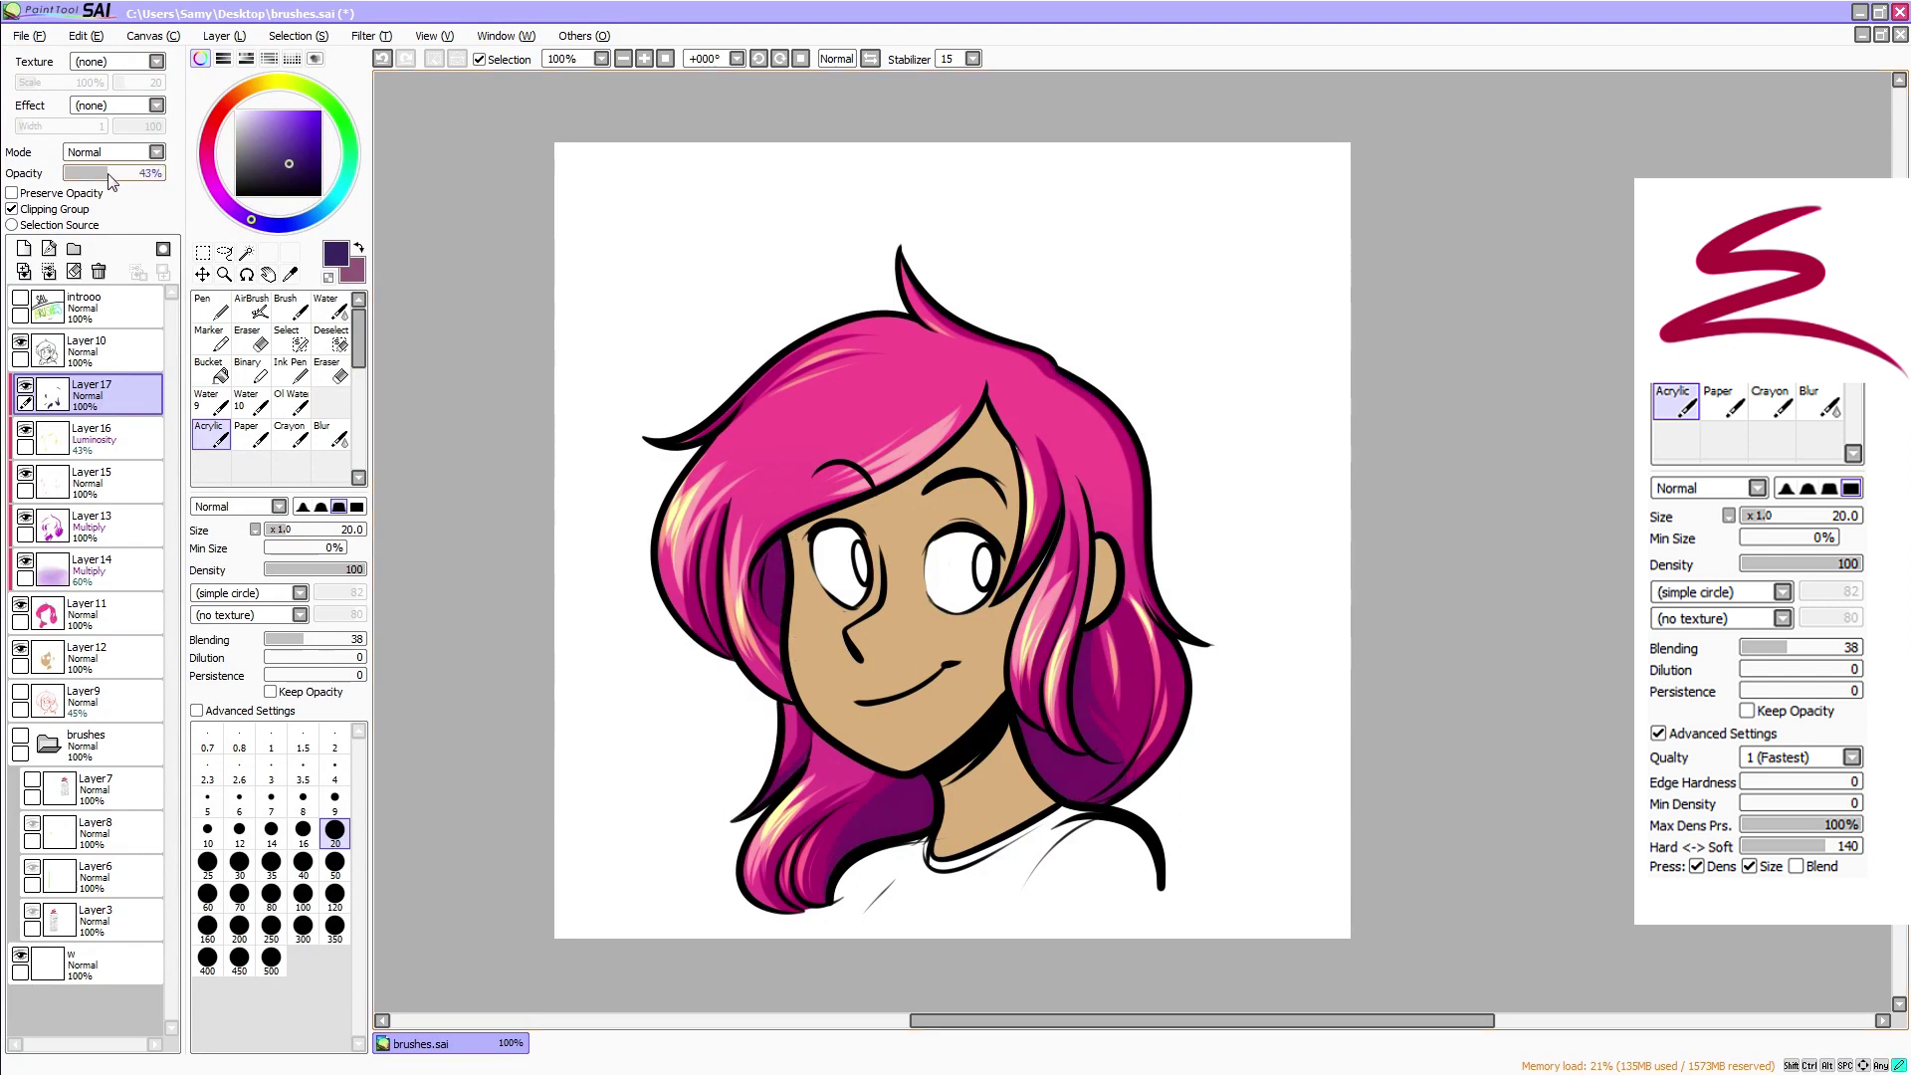
drag(111, 181, 105, 181)
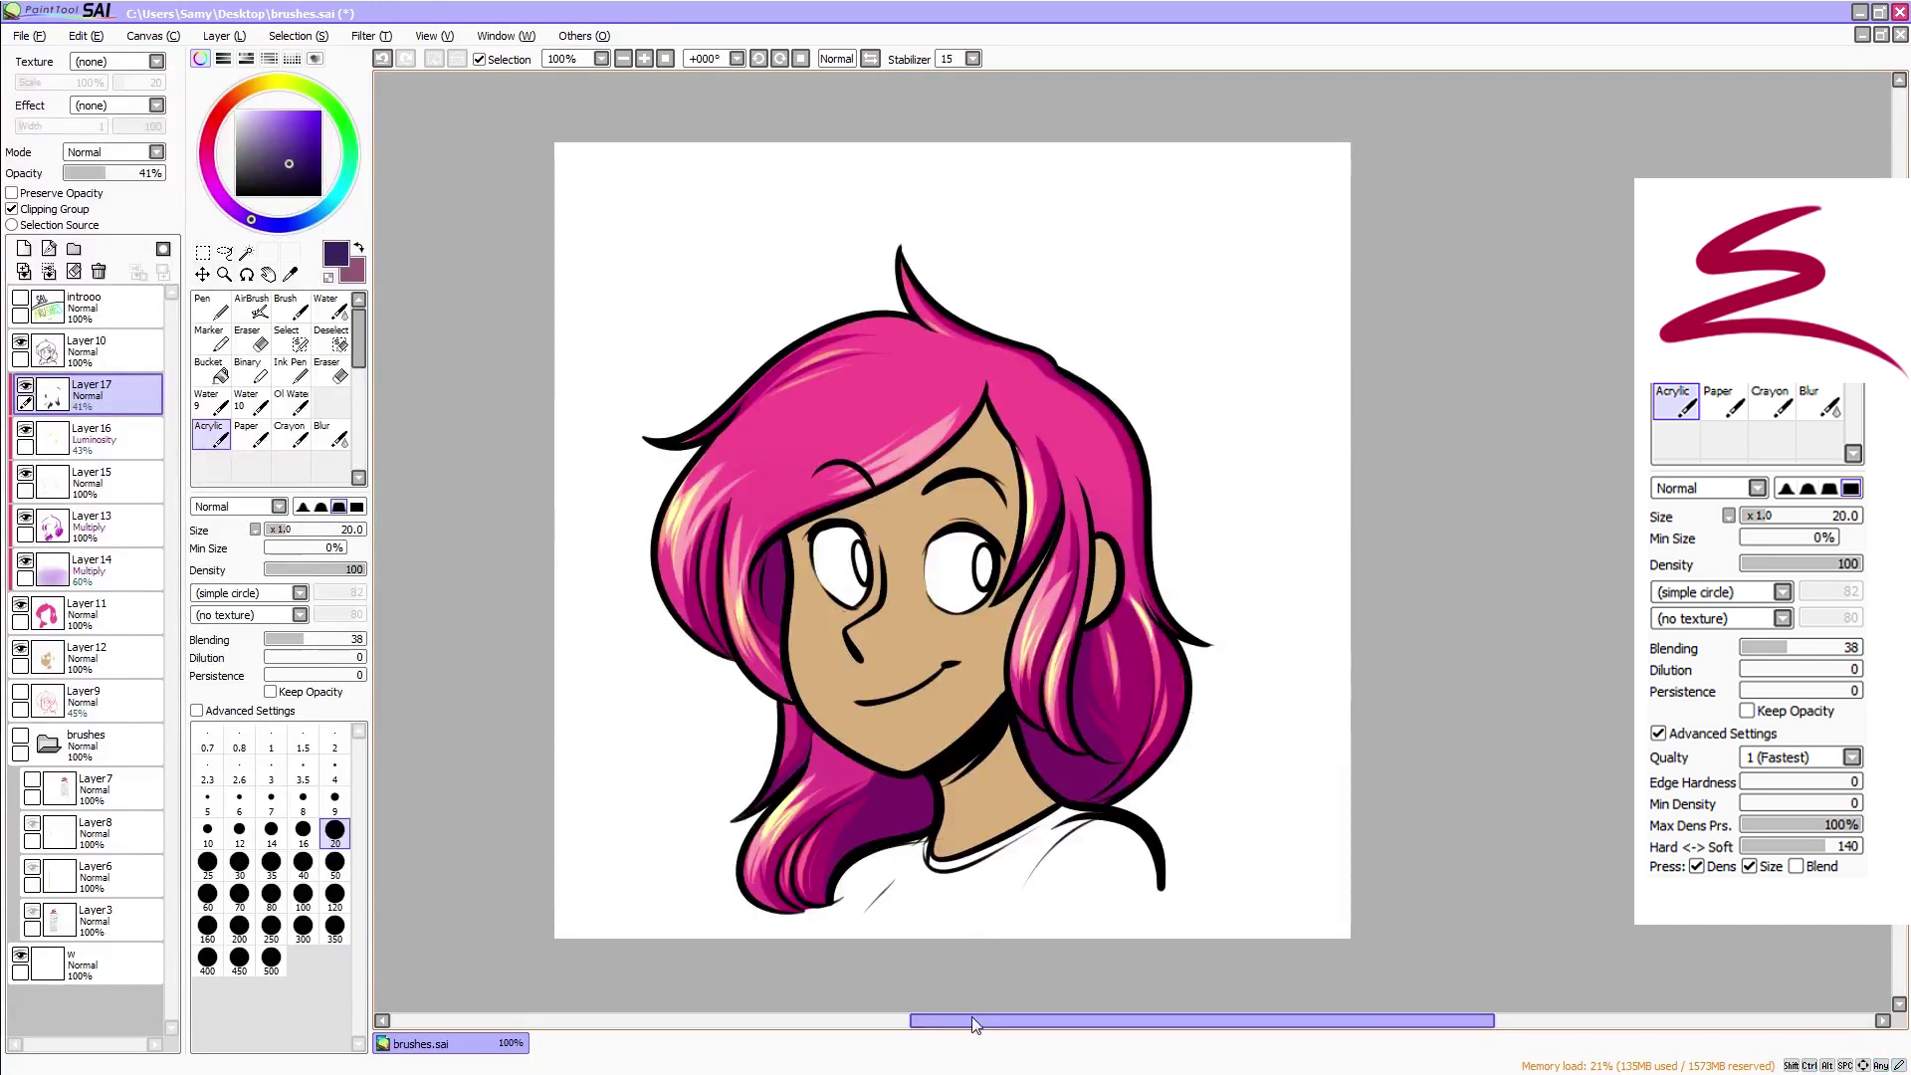
Add a clipped layer directly above the skin colour layer
drag(972, 1017, 980, 1017)
click(289, 274)
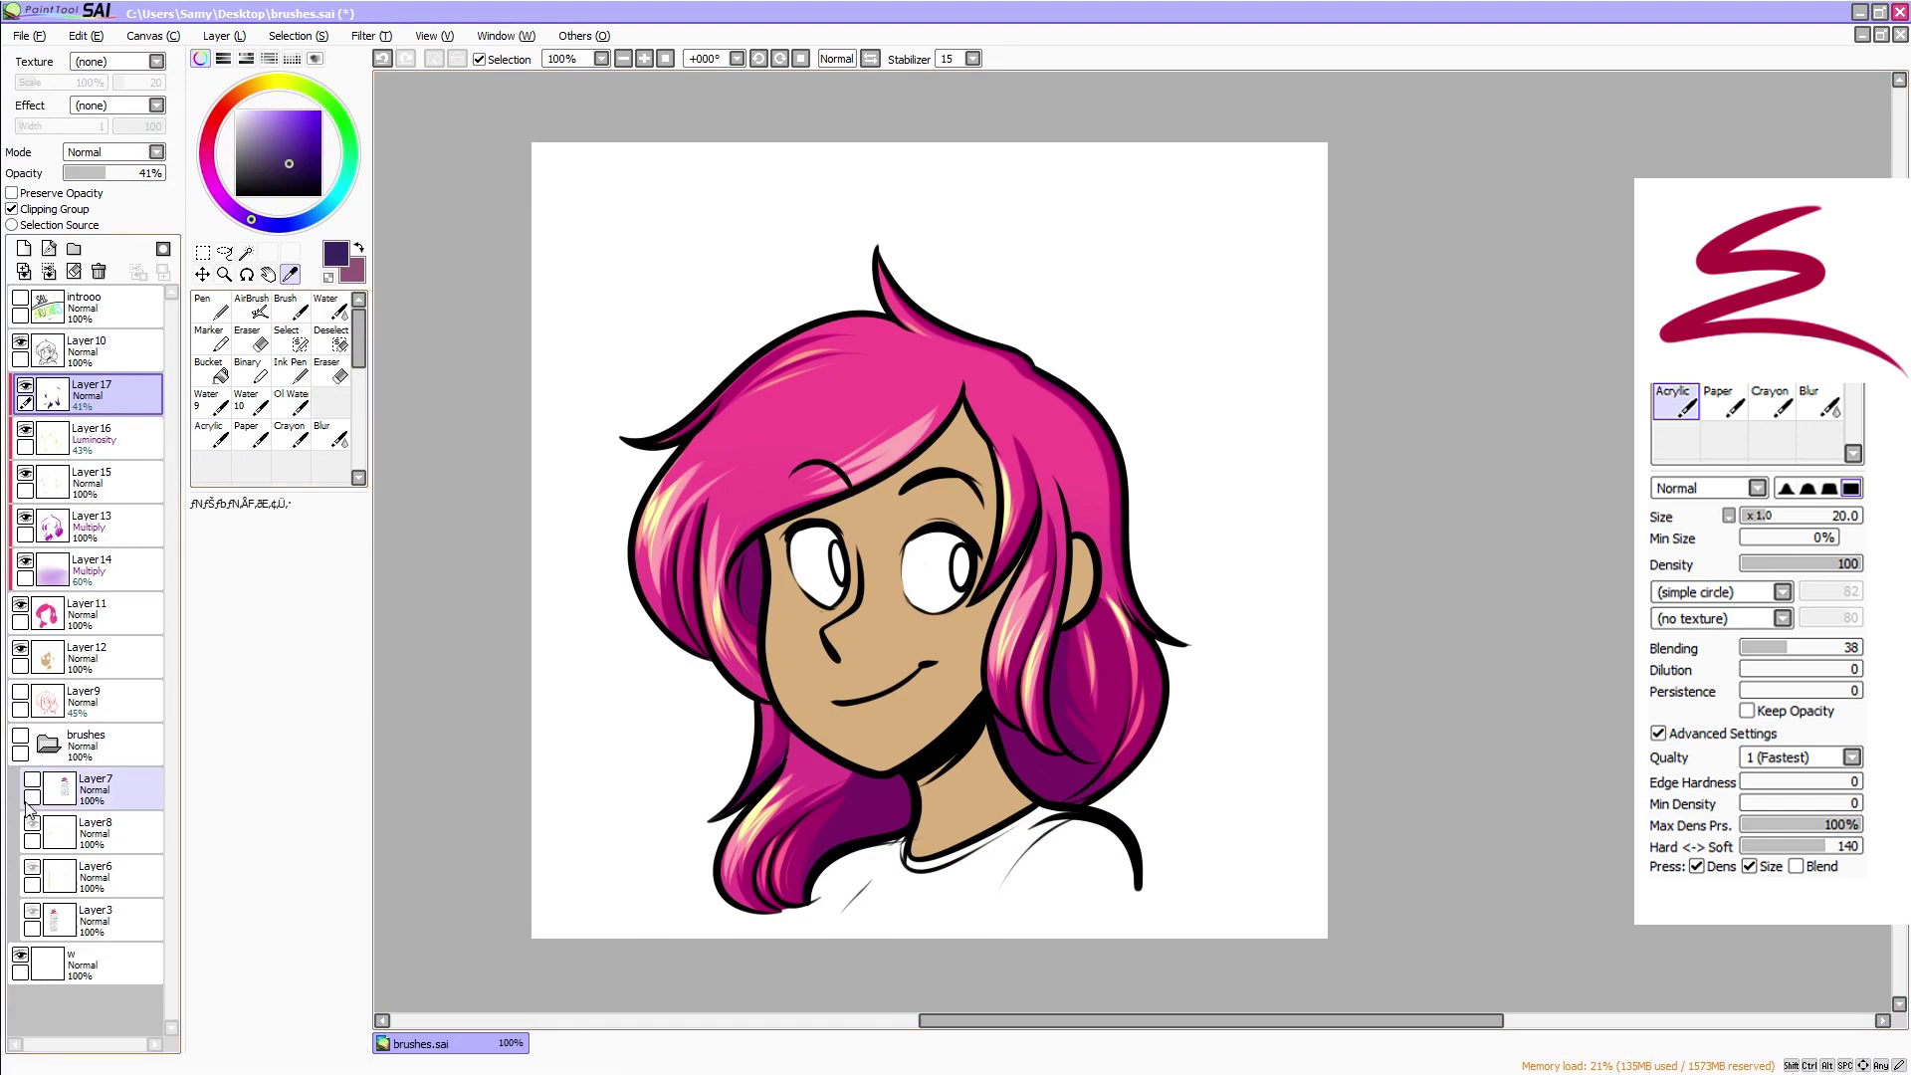
double_click(114, 660)
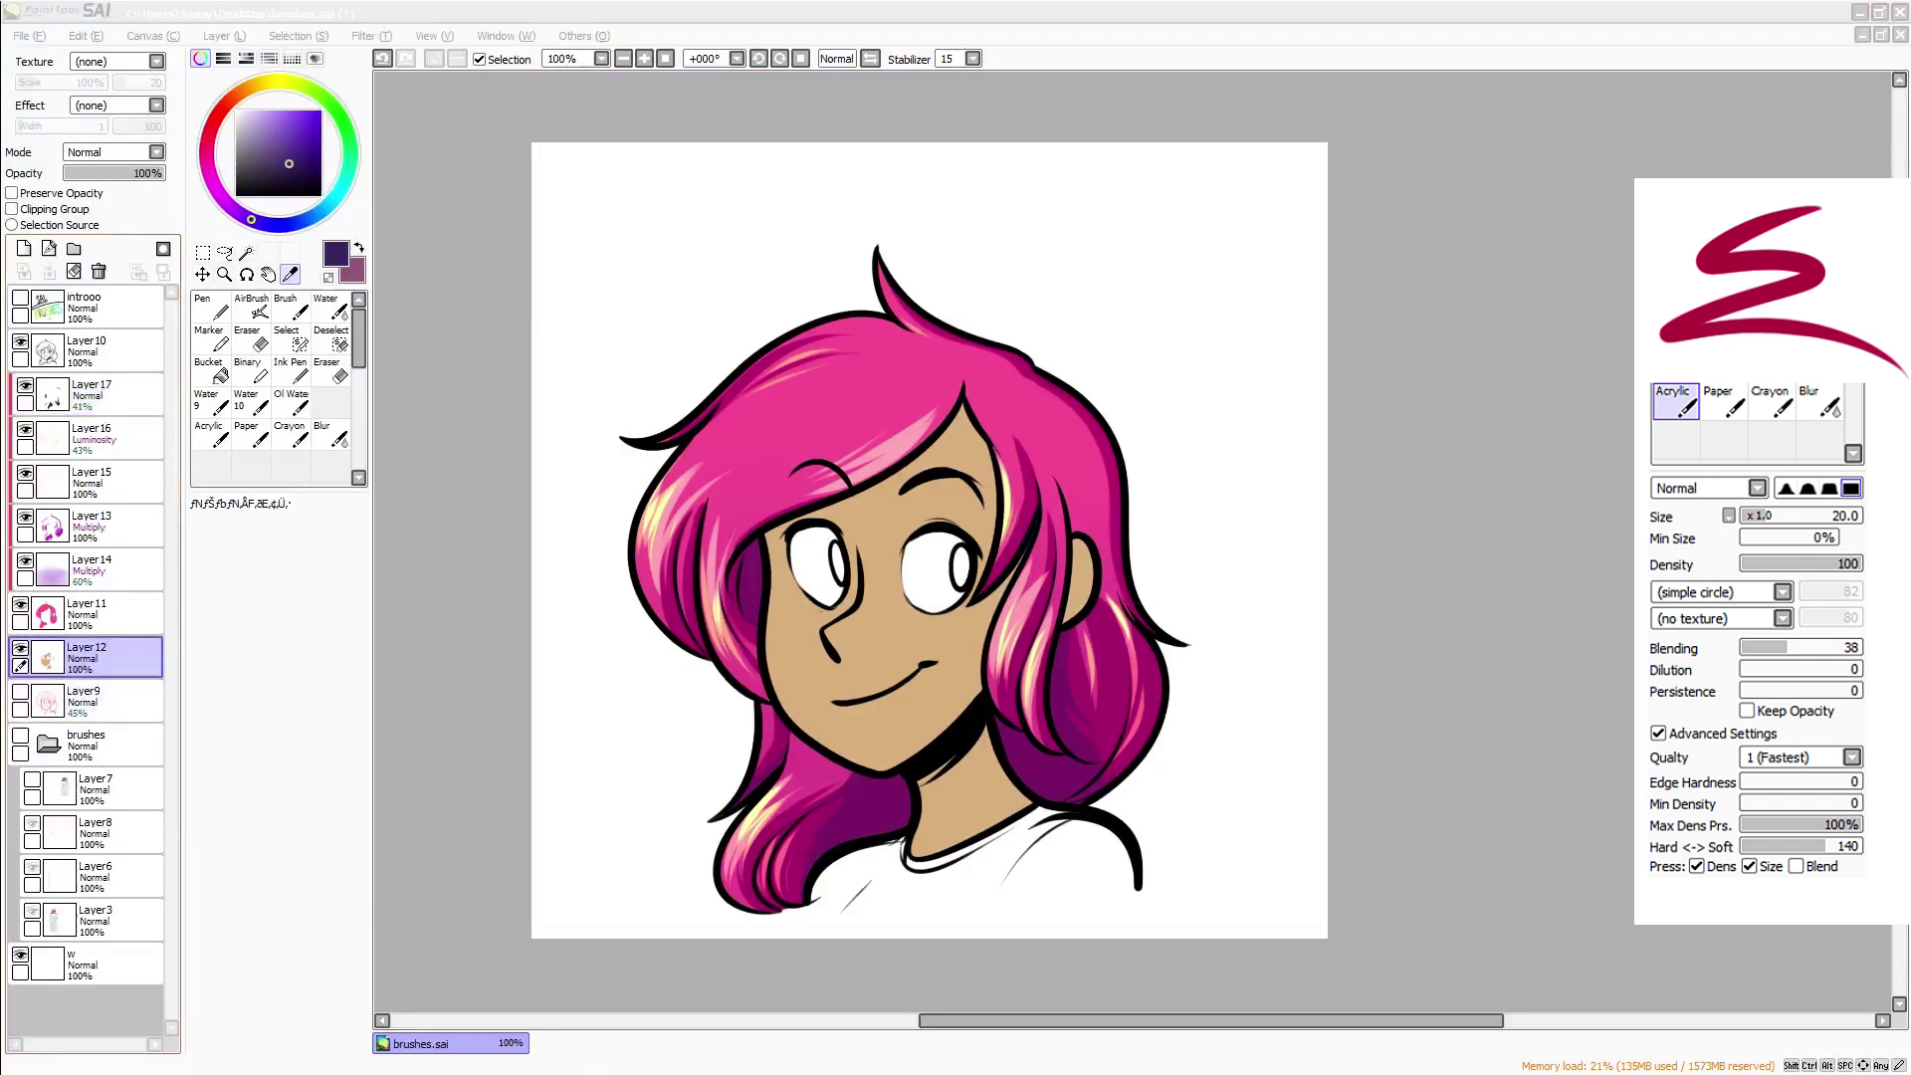
click(995, 422)
click(24, 249)
click(51, 206)
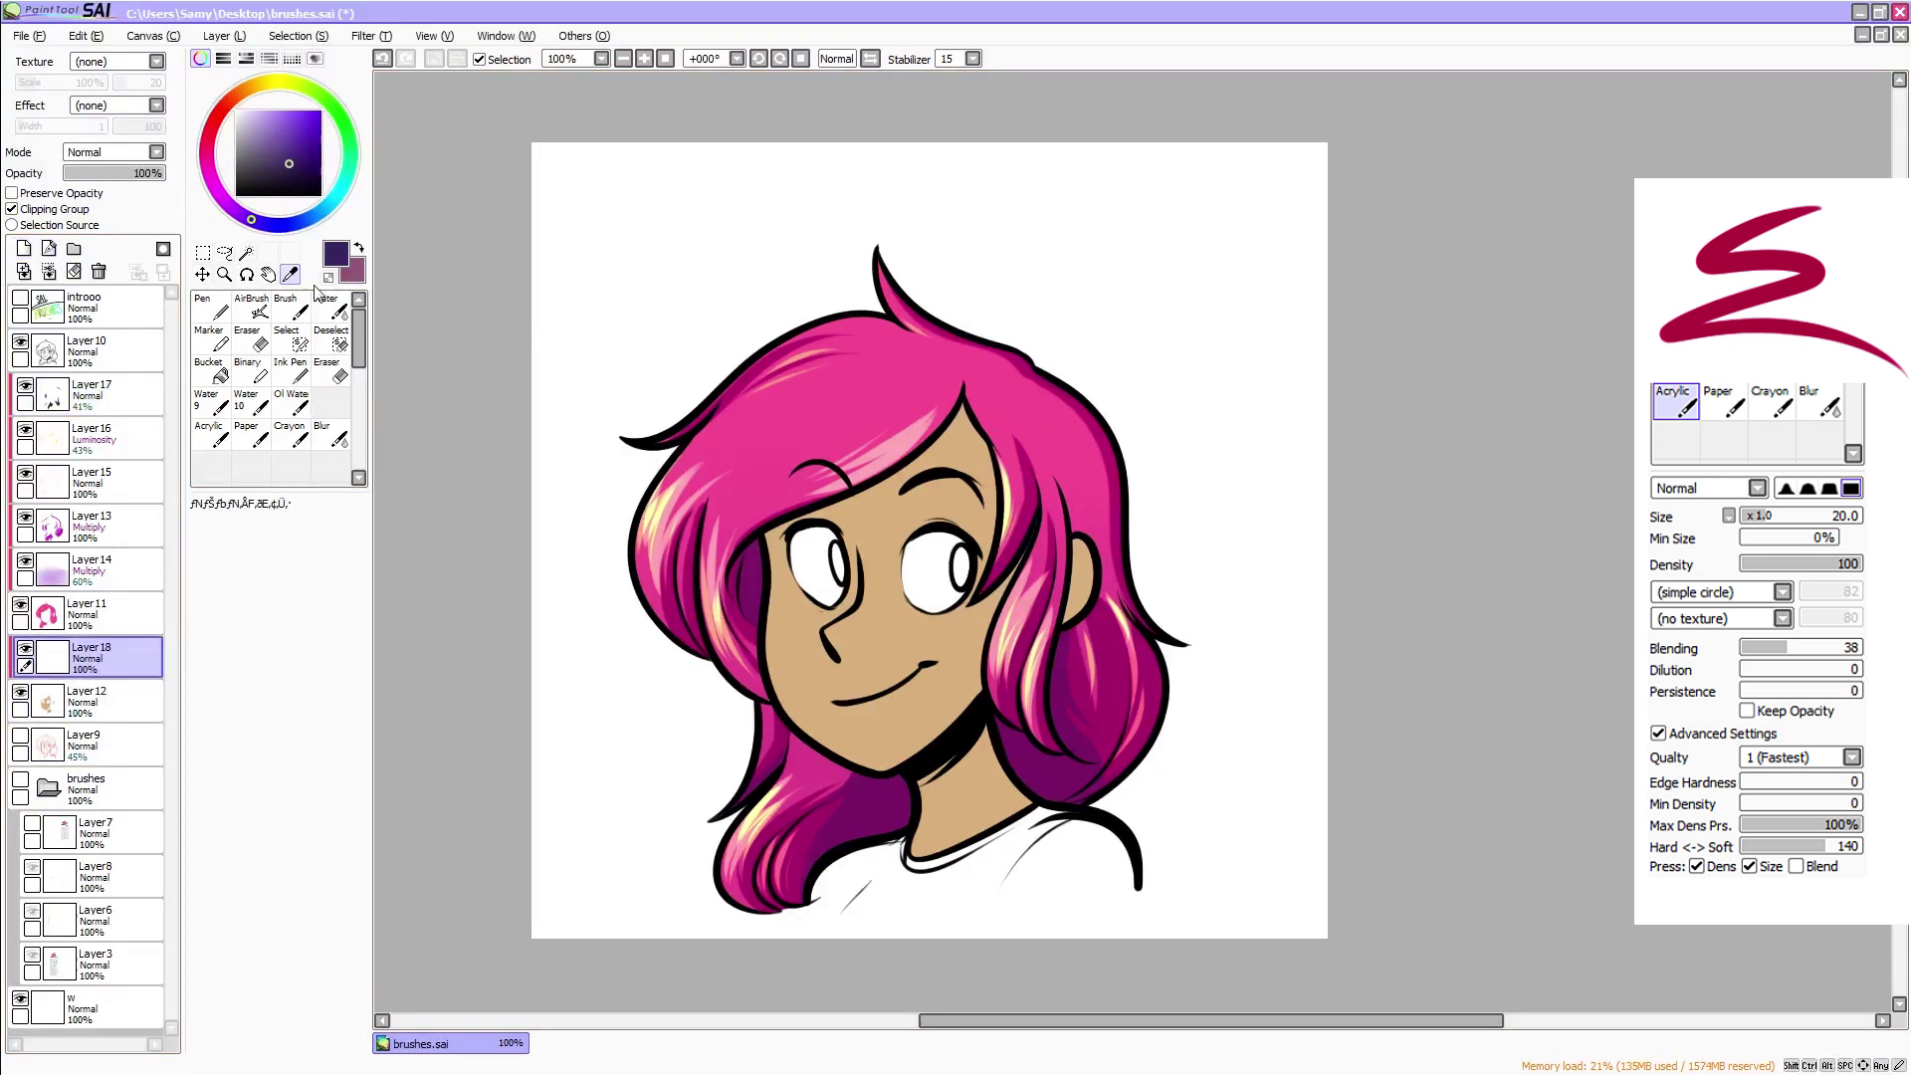
Set the new skin layer's blending mode to Multiply and choose a soft red with a softer-edged Acrylic brush
click(880, 519)
drag(246, 91, 223, 107)
click(286, 116)
click(211, 434)
click(289, 112)
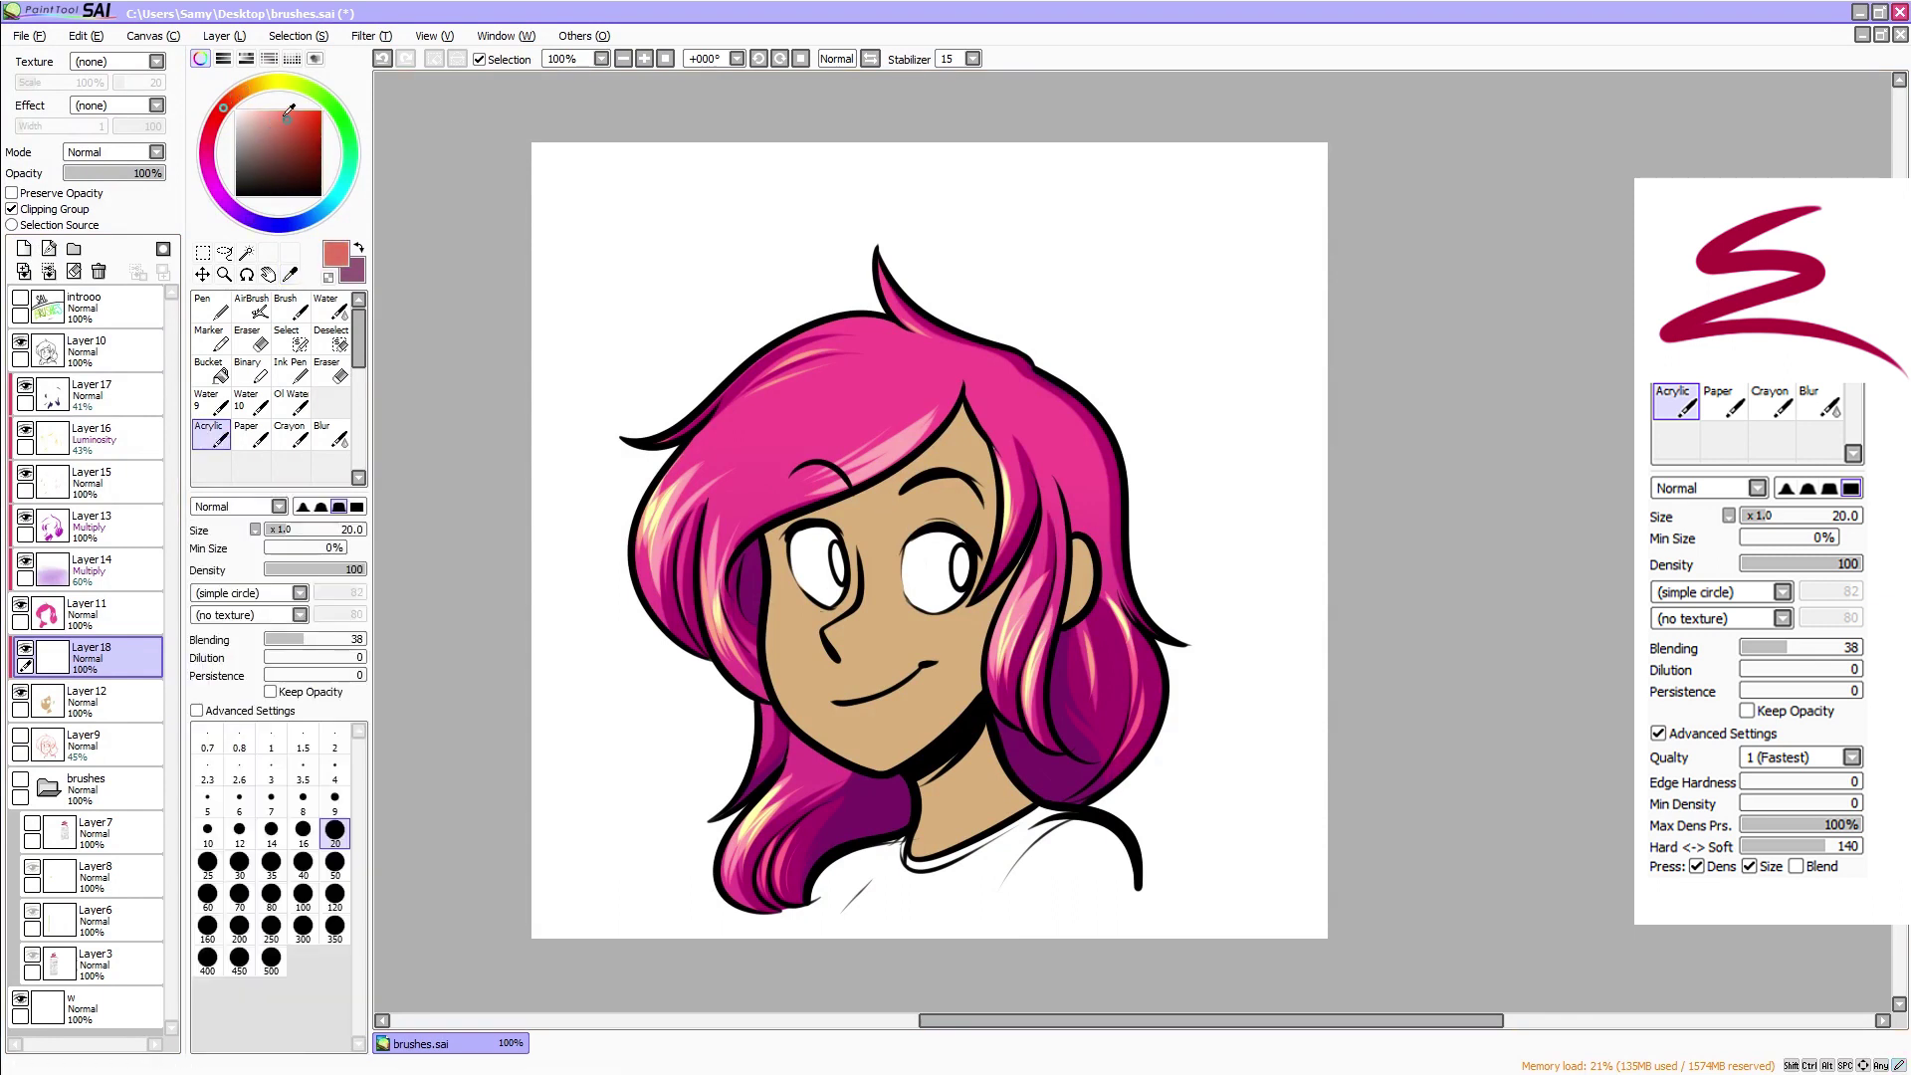
click(106, 151)
click(107, 184)
click(318, 507)
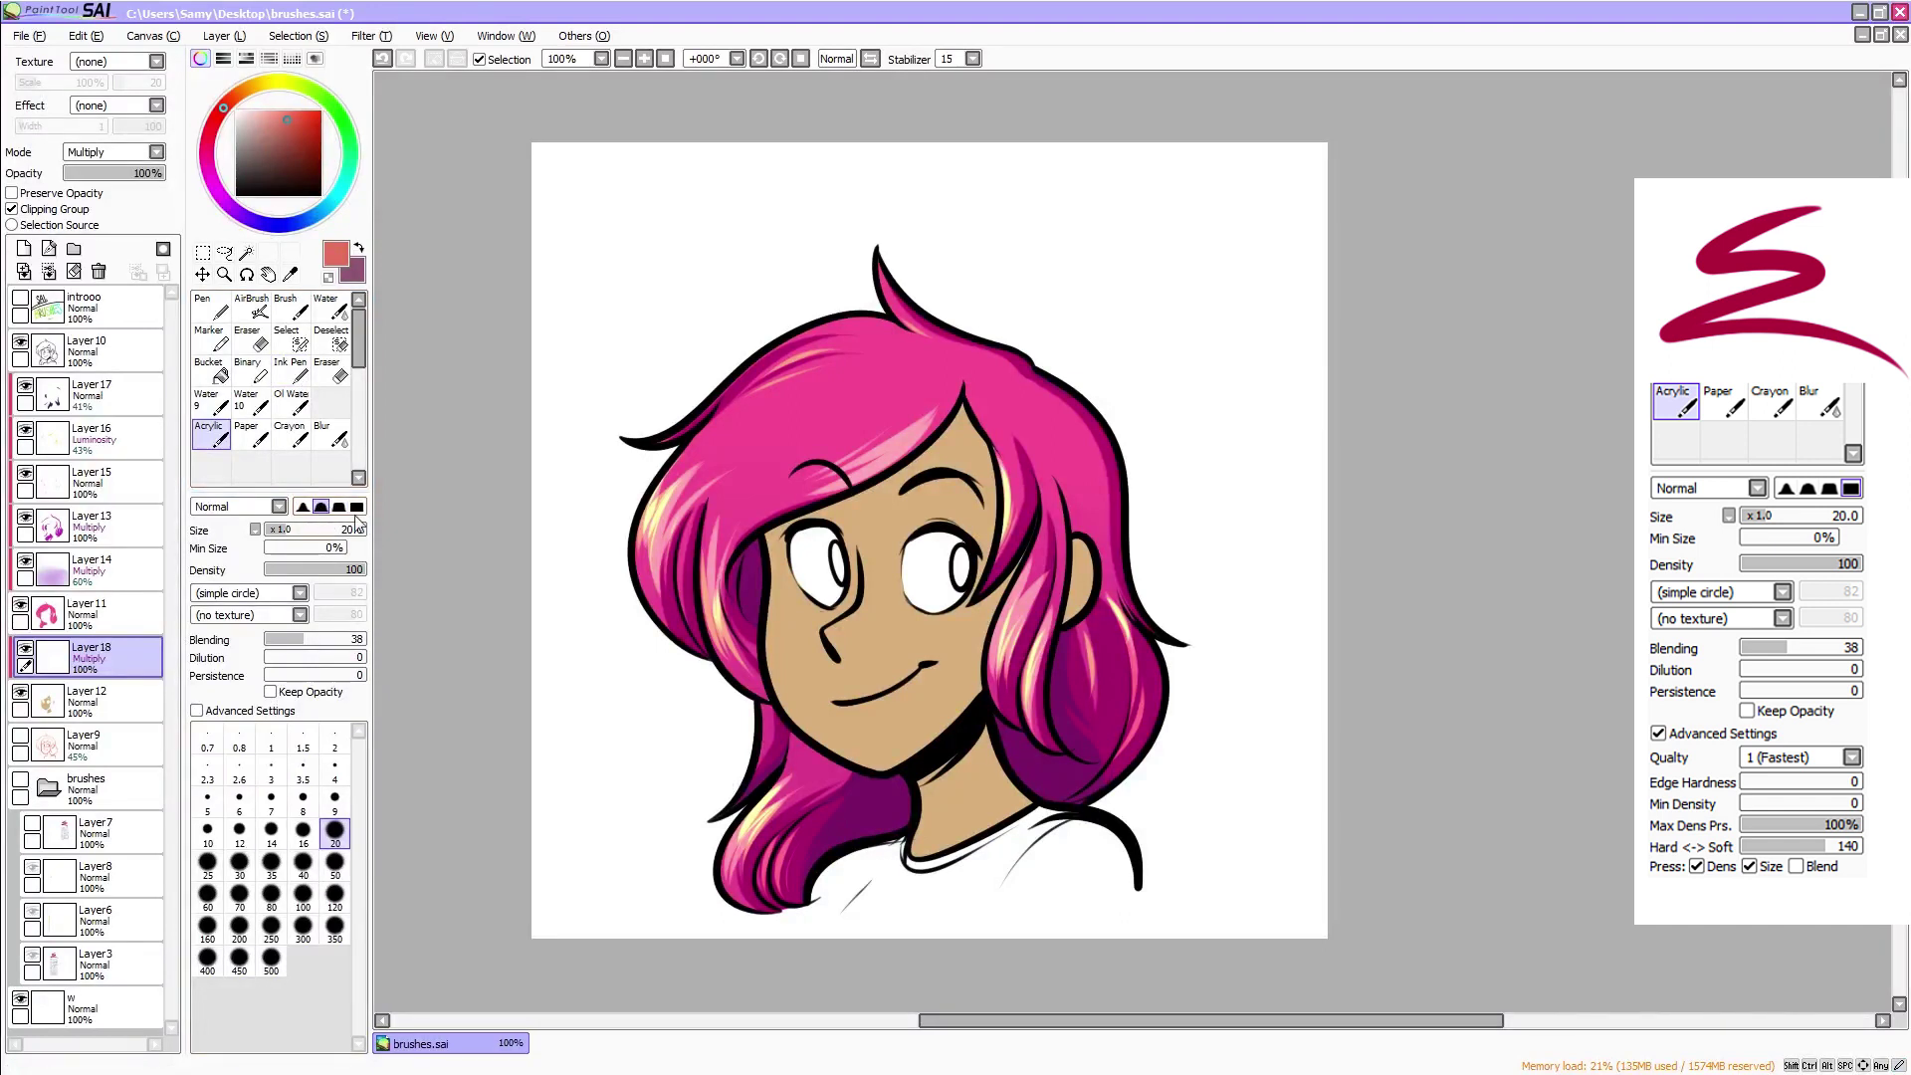
Test hard and soft Acrylic brush edge shapes with strokes across the face, undoing each test stroke
click(356, 510)
mouse_move(948, 499)
mouse_down()
mouse_move(896, 558)
mouse_move(932, 659)
mouse_move(854, 682)
mouse_up()
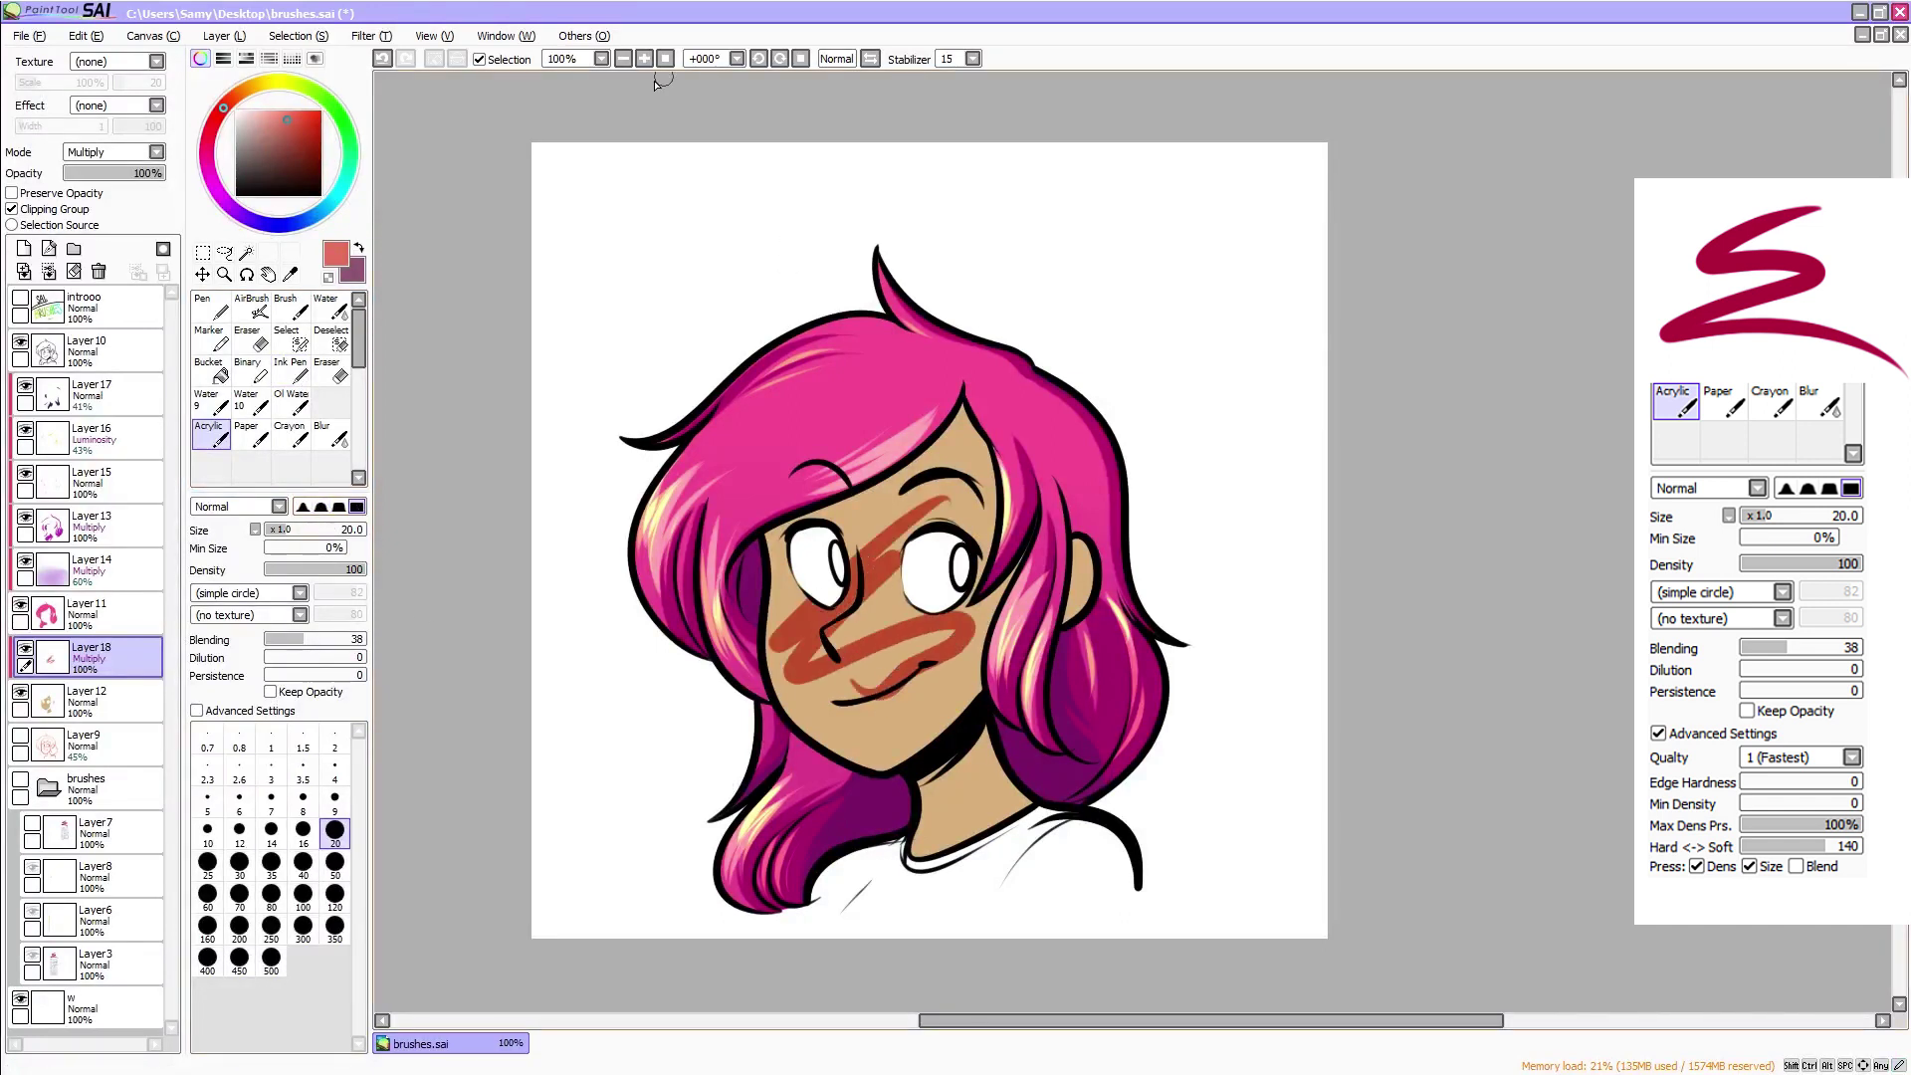
click(645, 61)
key(ctrl+z)
click(319, 506)
mouse_move(797, 578)
mouse_down()
mouse_move(679, 752)
mouse_move(834, 688)
mouse_up()
key(ctrl+z)
click(302, 508)
mouse_move(769, 581)
mouse_down()
mouse_move(661, 780)
mouse_move(858, 752)
mouse_up()
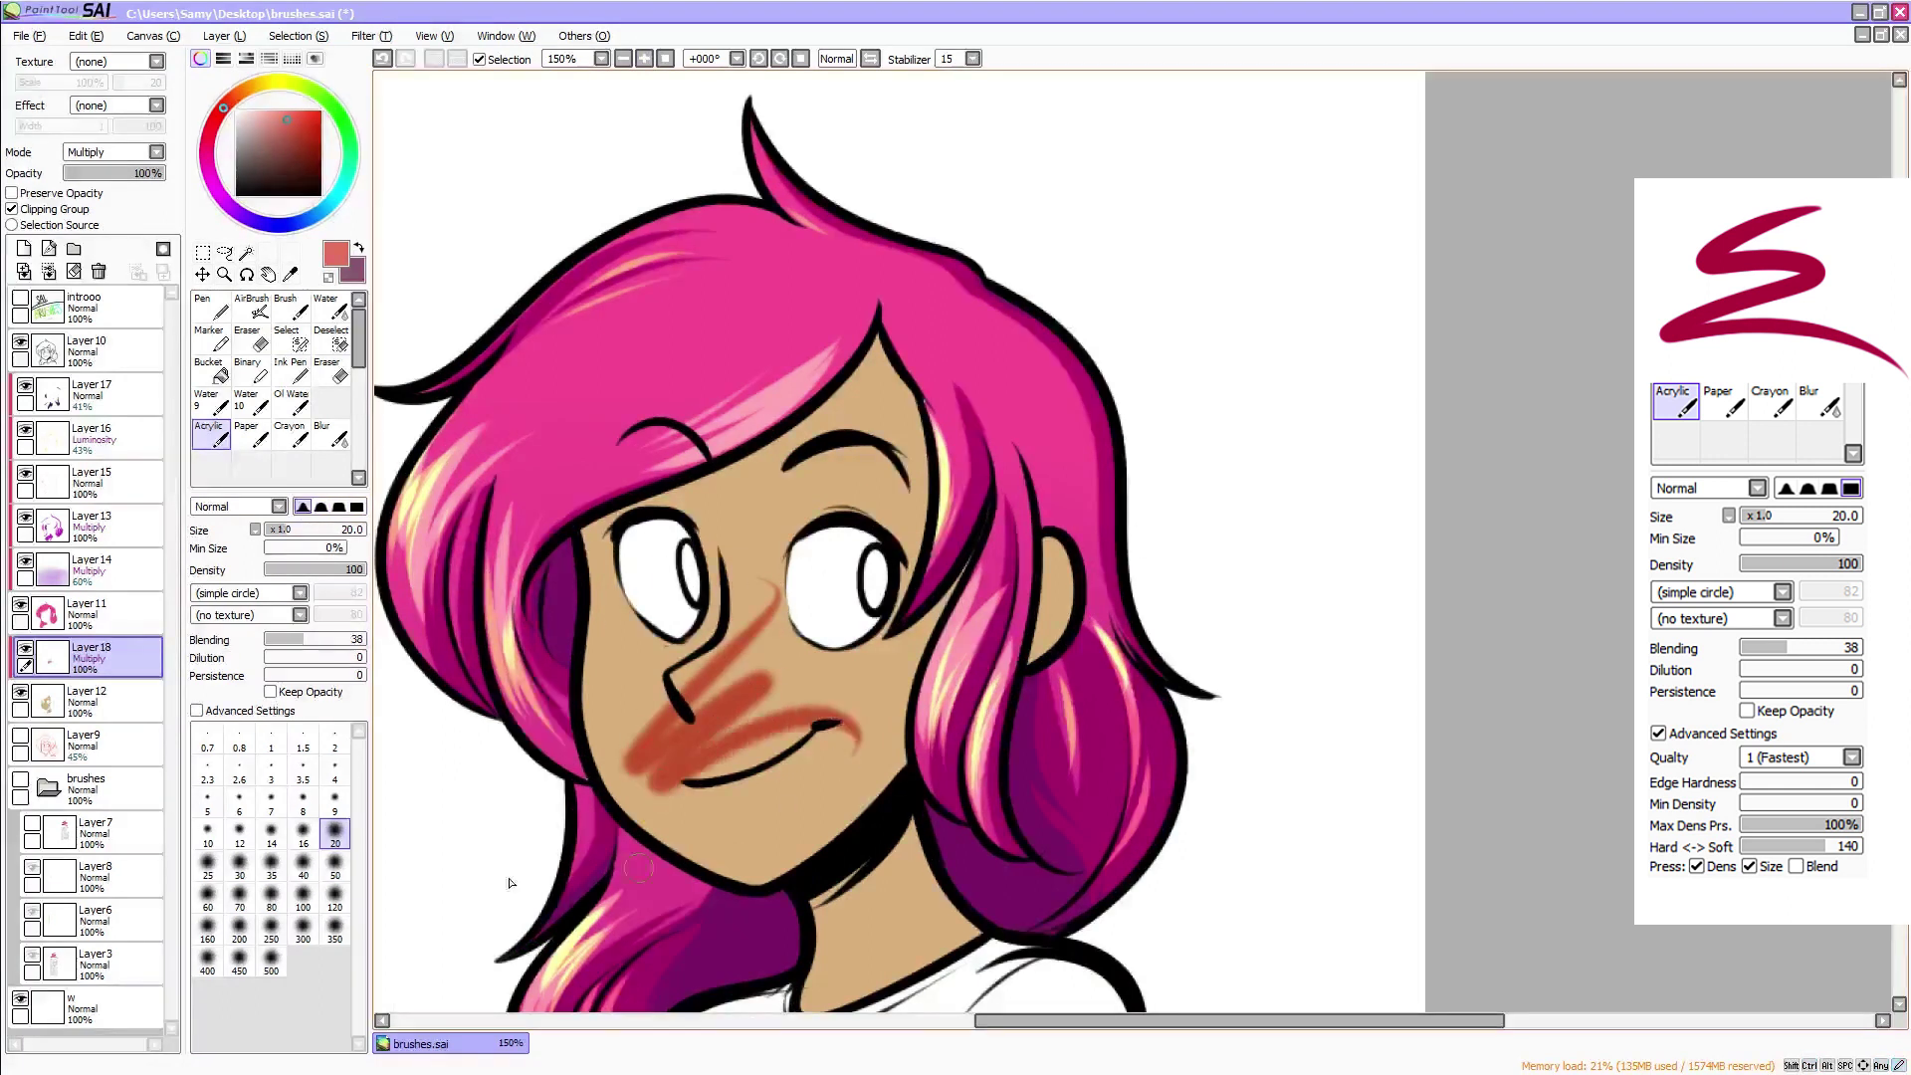
key(ctrl+z)
click(320, 508)
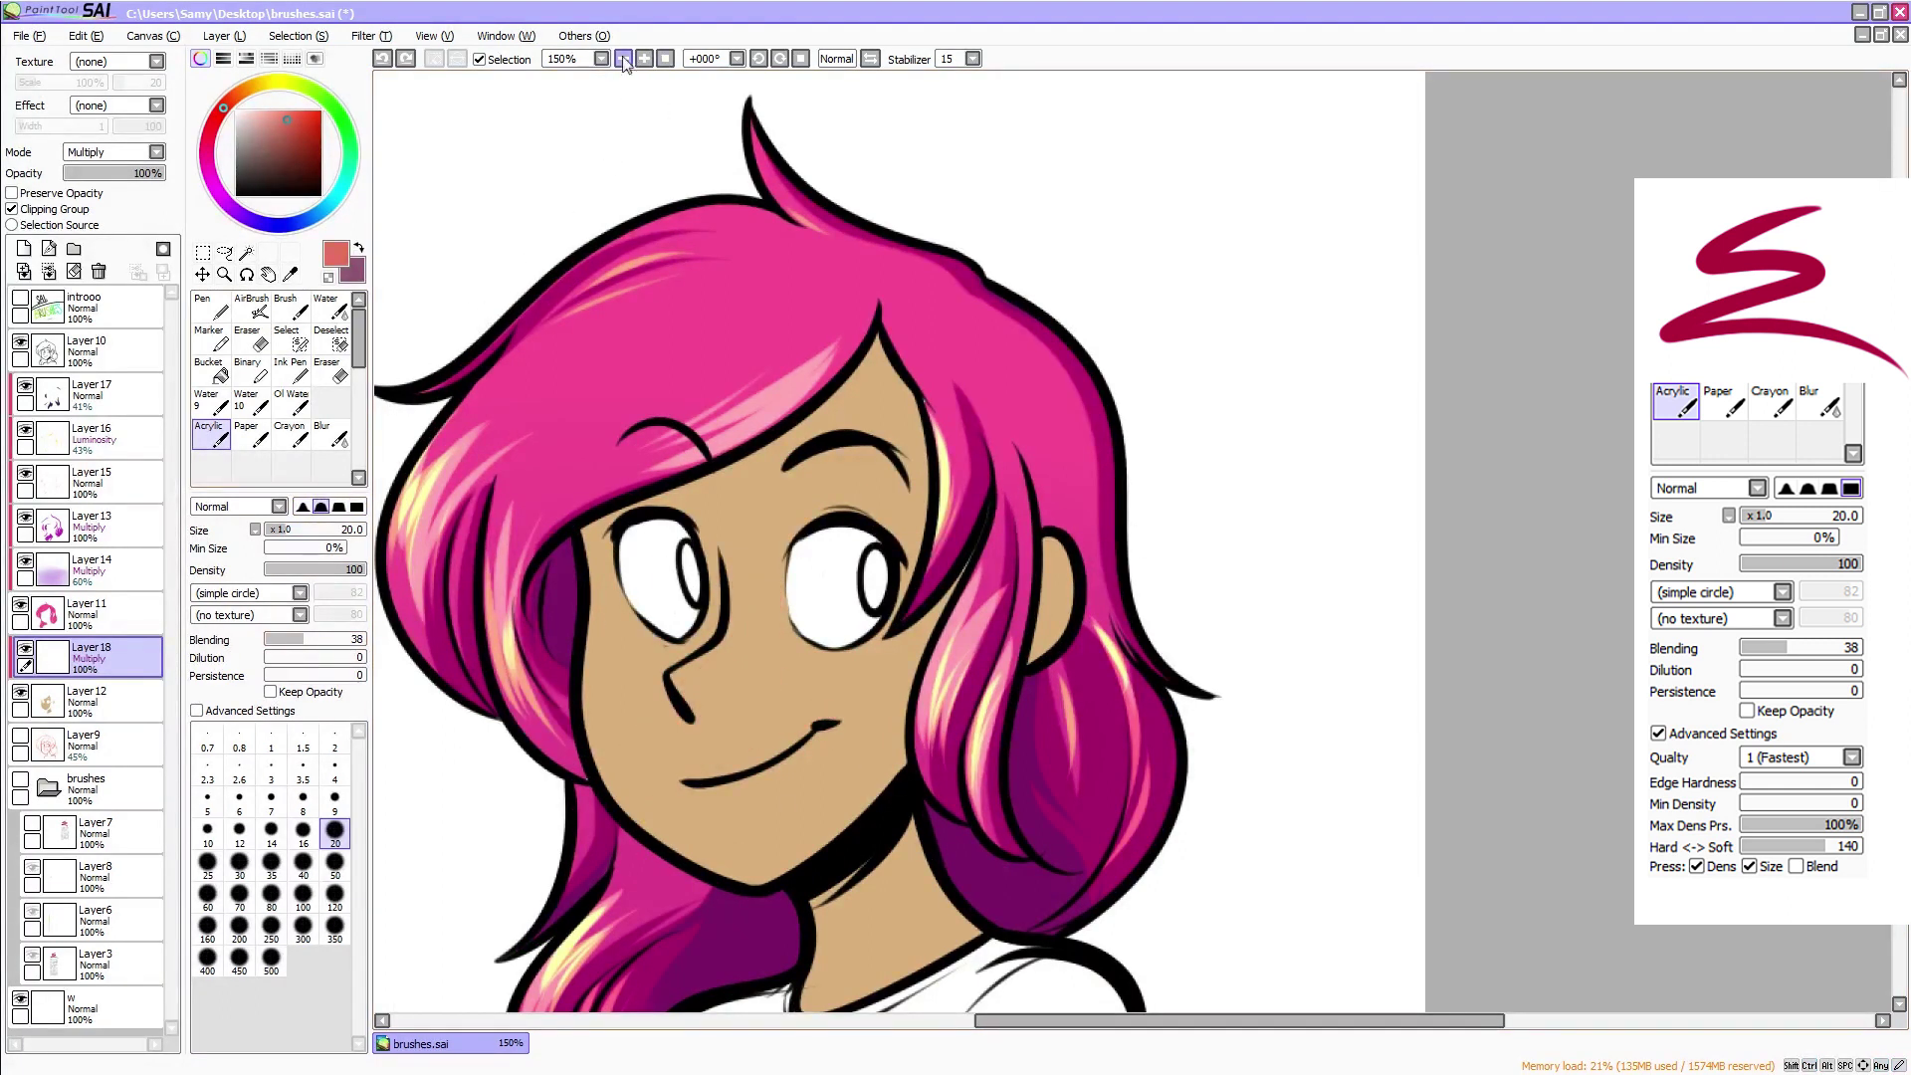
click(623, 60)
Paint red shadows on the forehead beneath the fringe and beside the nose
mouse_move(962, 398)
mouse_down()
mouse_move(901, 491)
mouse_move(844, 531)
mouse_move(941, 492)
mouse_move(778, 560)
mouse_up()
drag(829, 634, 854, 657)
key(ctrl+z)
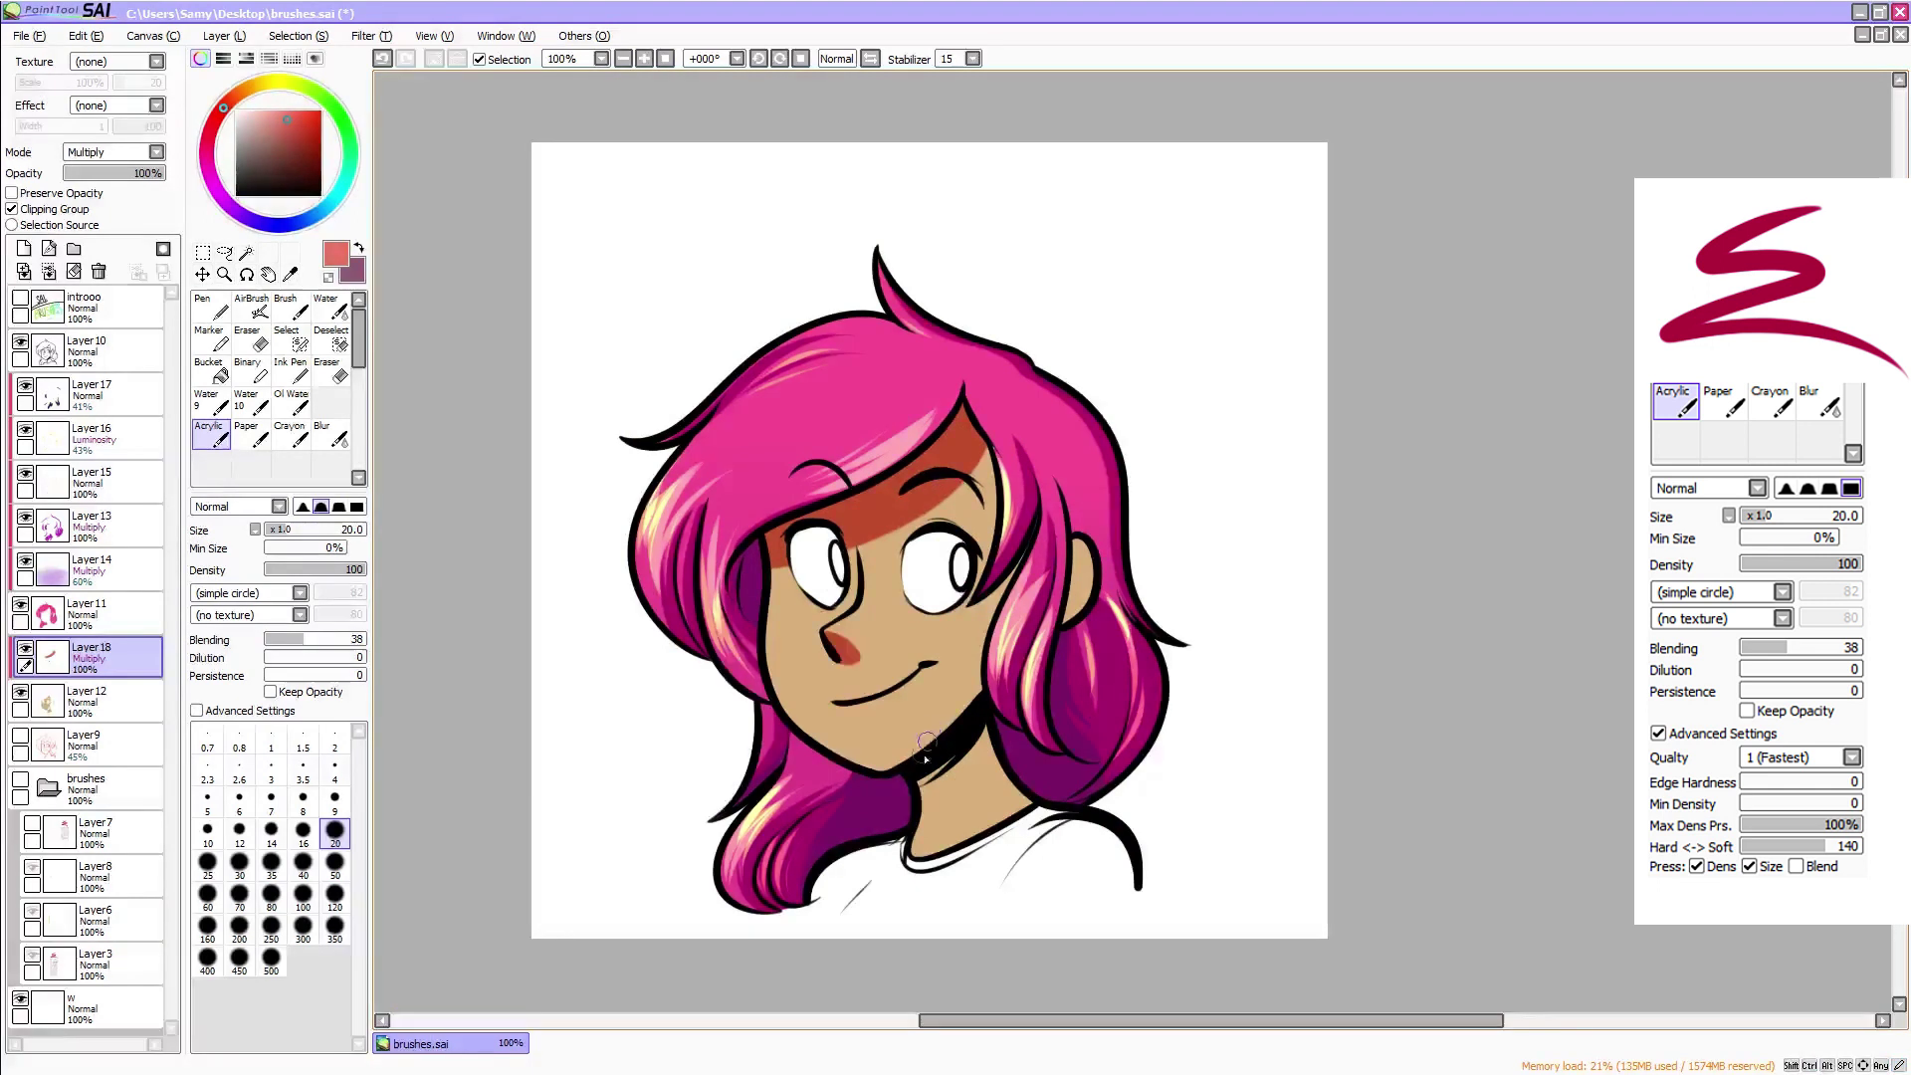
Paint red shadows along the jaw, on the side of the face next to the hair and down the neck
mouse_move(889, 769)
mouse_down()
mouse_move(1002, 625)
mouse_move(899, 763)
mouse_up()
mouse_move(1029, 542)
mouse_down()
mouse_move(922, 627)
mouse_move(1074, 550)
mouse_move(1068, 619)
mouse_up()
drag(978, 748, 1033, 808)
mouse_move(1033, 808)
mouse_down()
mouse_move(980, 746)
mouse_move(1009, 819)
mouse_up()
mouse_move(1009, 819)
mouse_down()
mouse_move(963, 763)
mouse_move(921, 781)
mouse_up()
mouse_move(922, 781)
mouse_down()
mouse_move(965, 749)
mouse_move(981, 826)
mouse_up()
Add red shading around both eyes and set the skin shadow layer's opacity to 37%
drag(788, 545, 846, 597)
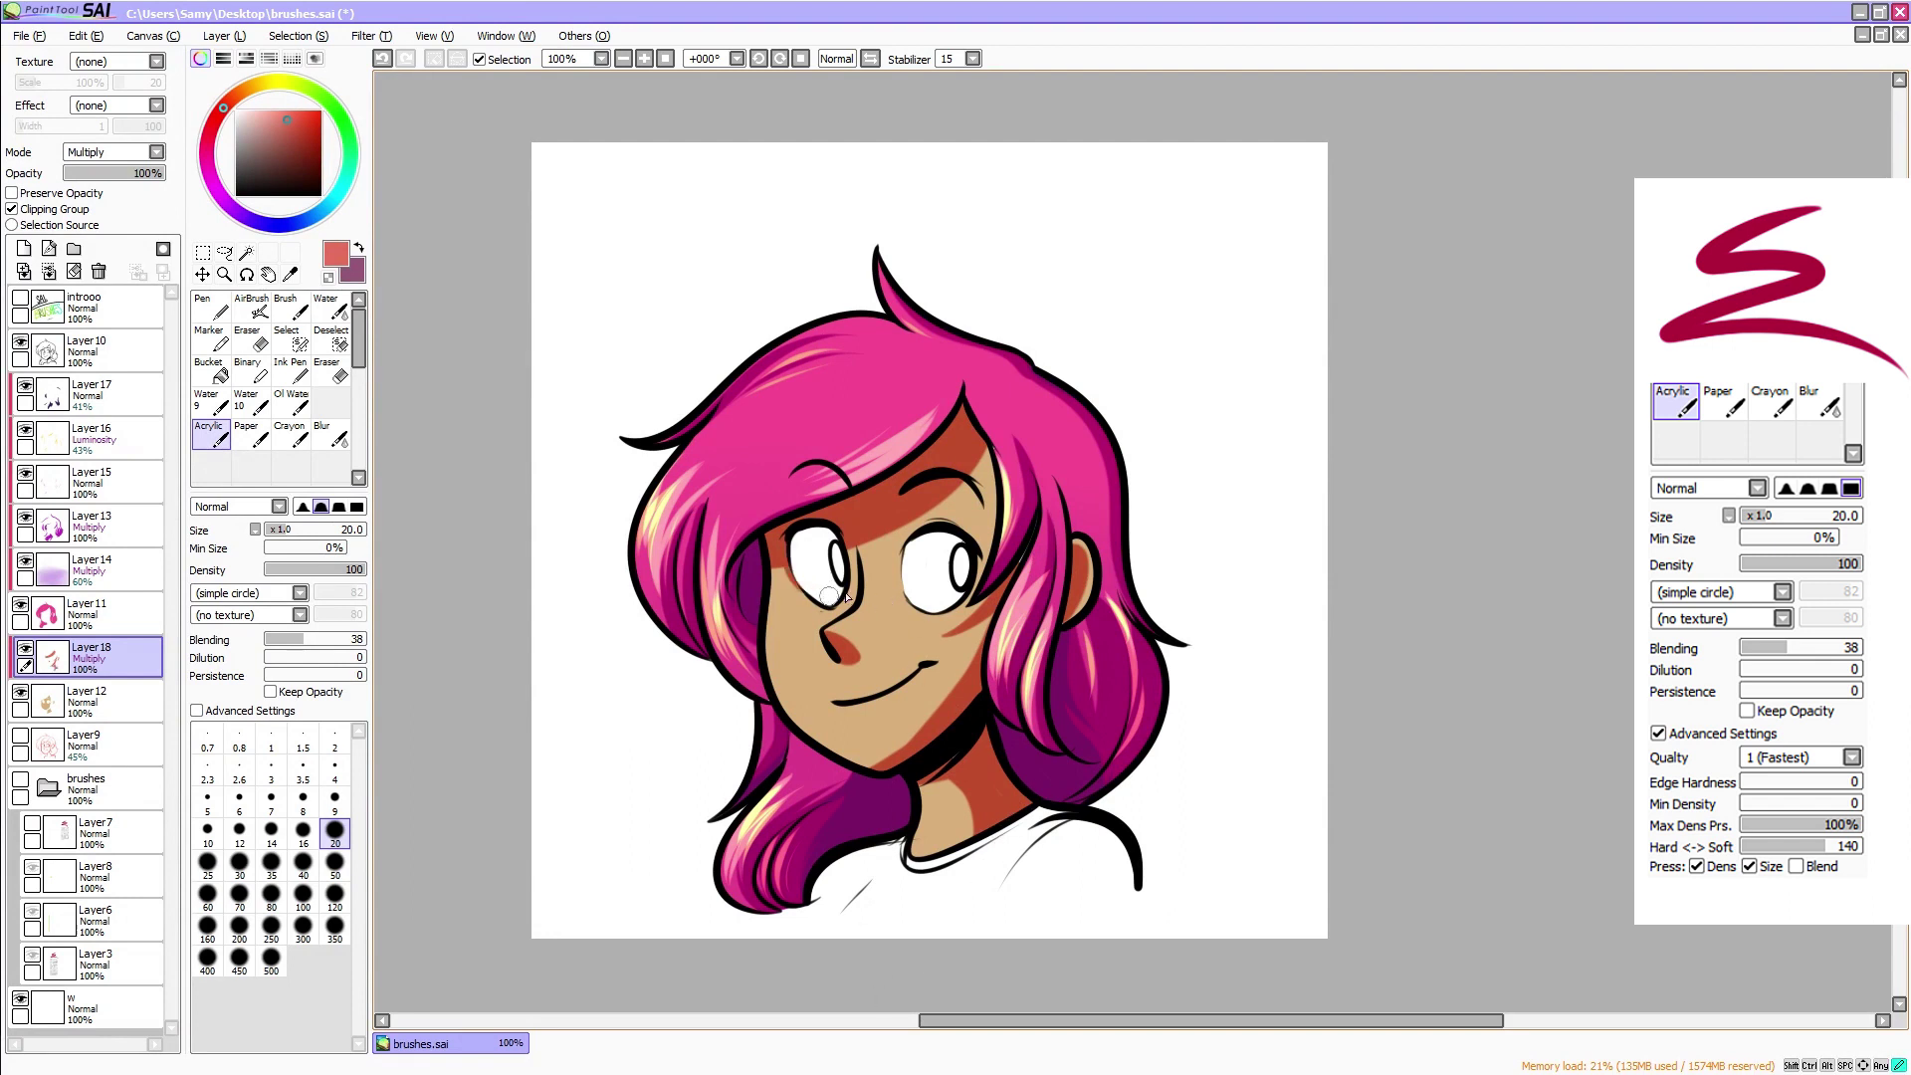
drag(946, 534, 975, 587)
drag(107, 174, 100, 175)
Add a layer above the skin shadows and paint soft pink blush on both cheeks with brush size 100 and density 17
click(303, 897)
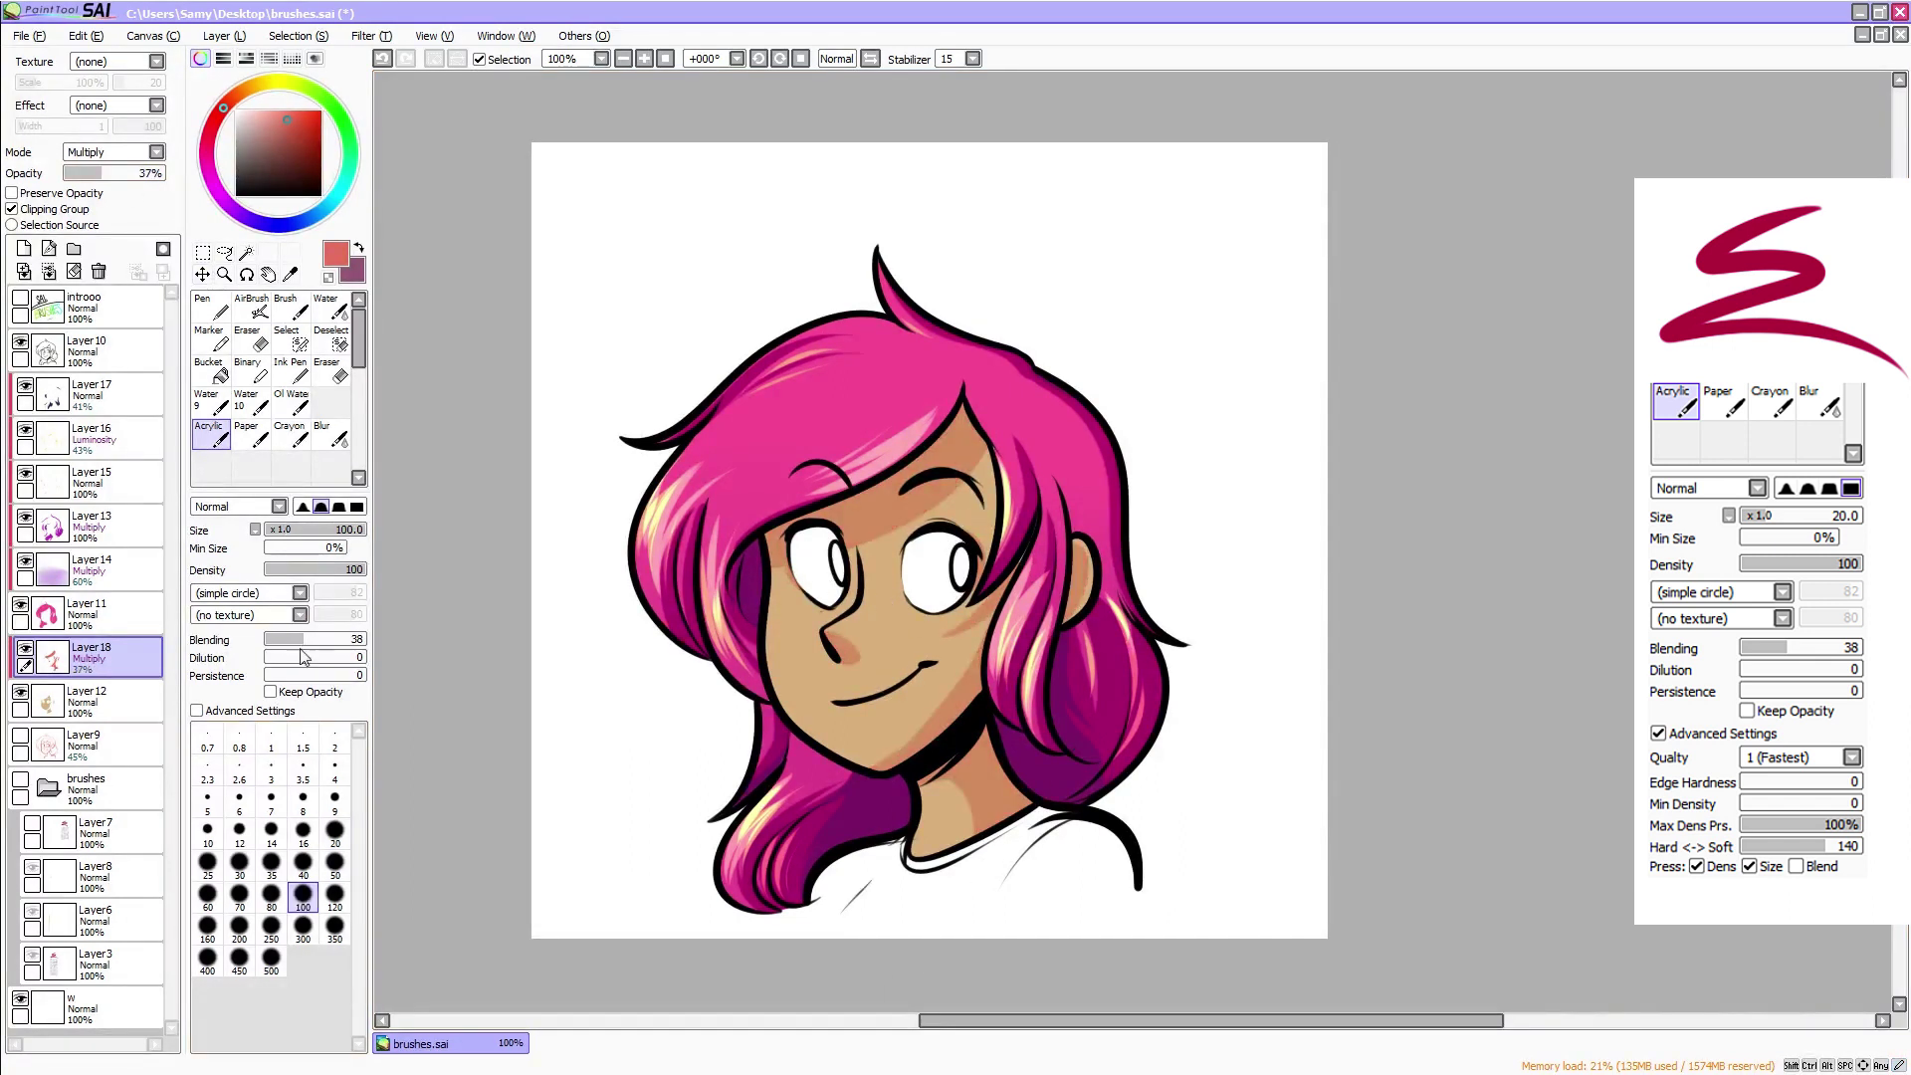
click(281, 570)
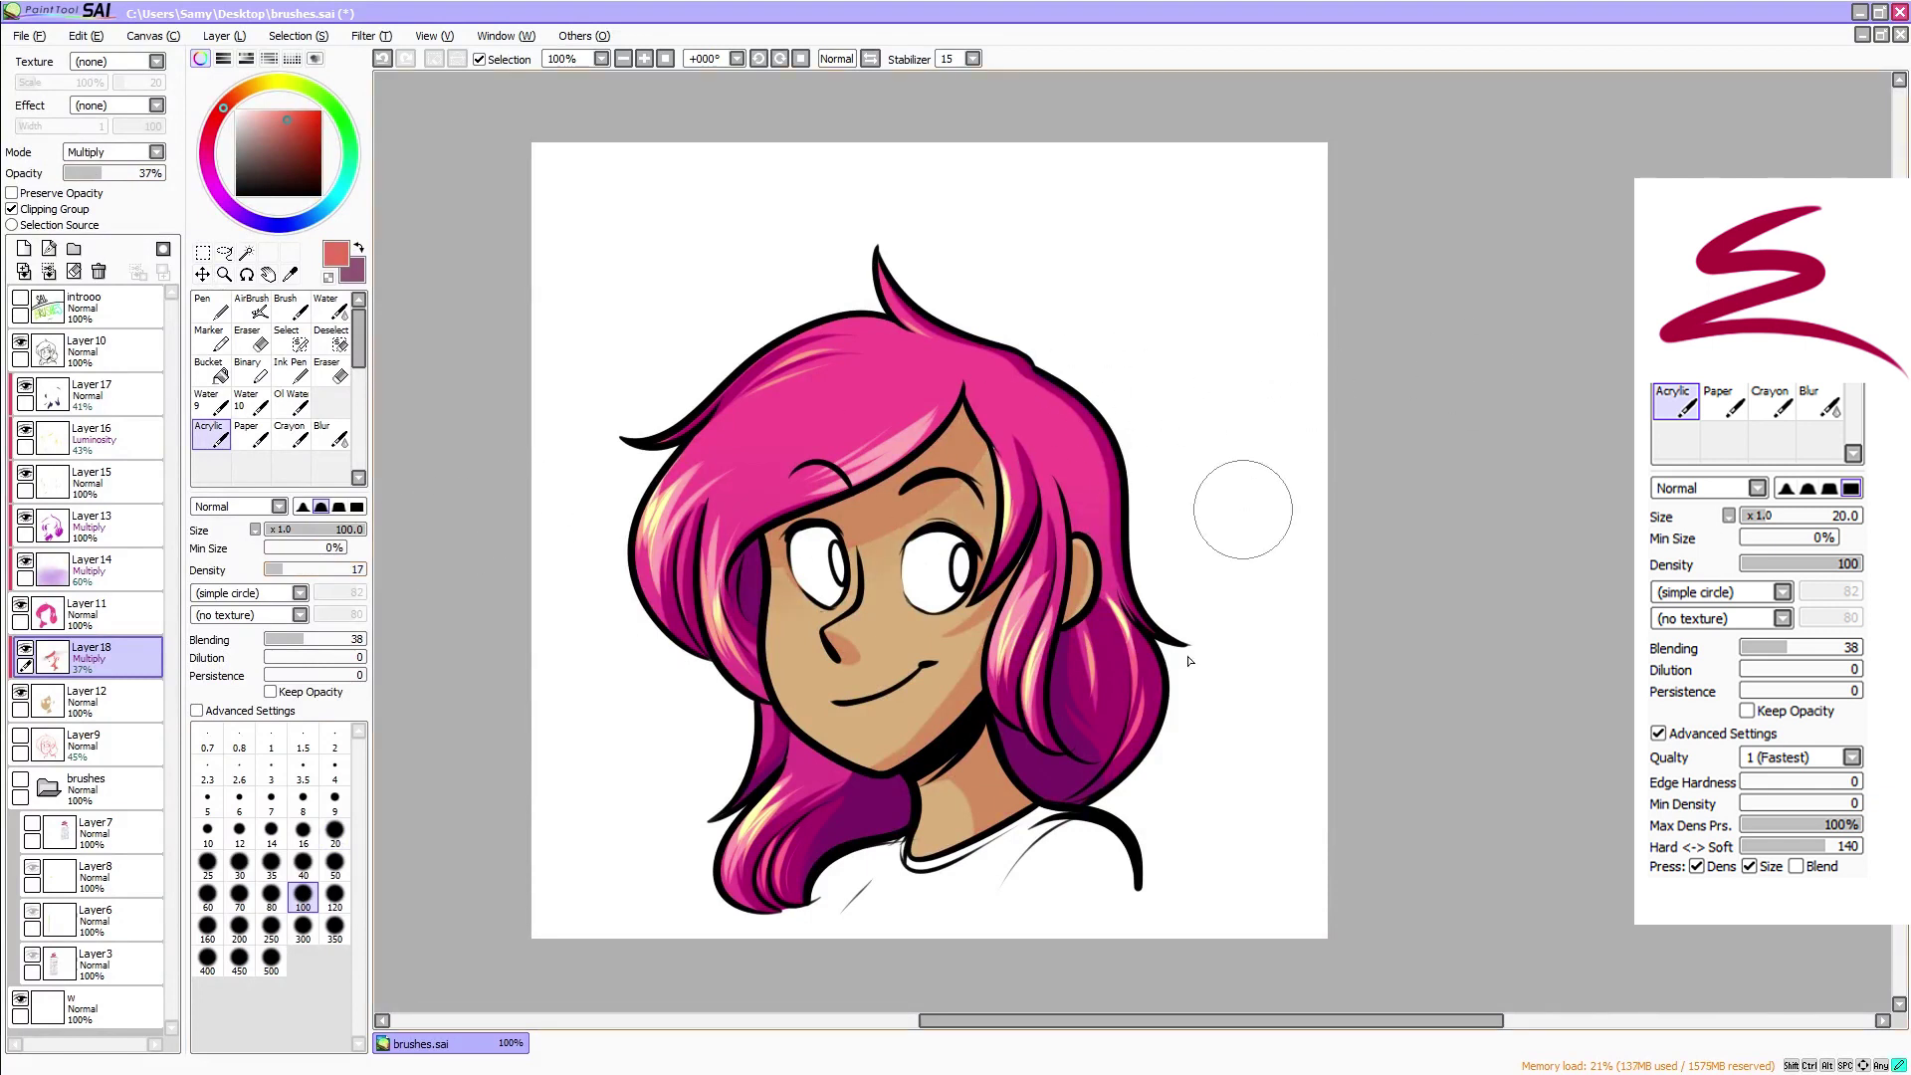
click(644, 59)
click(211, 128)
click(279, 110)
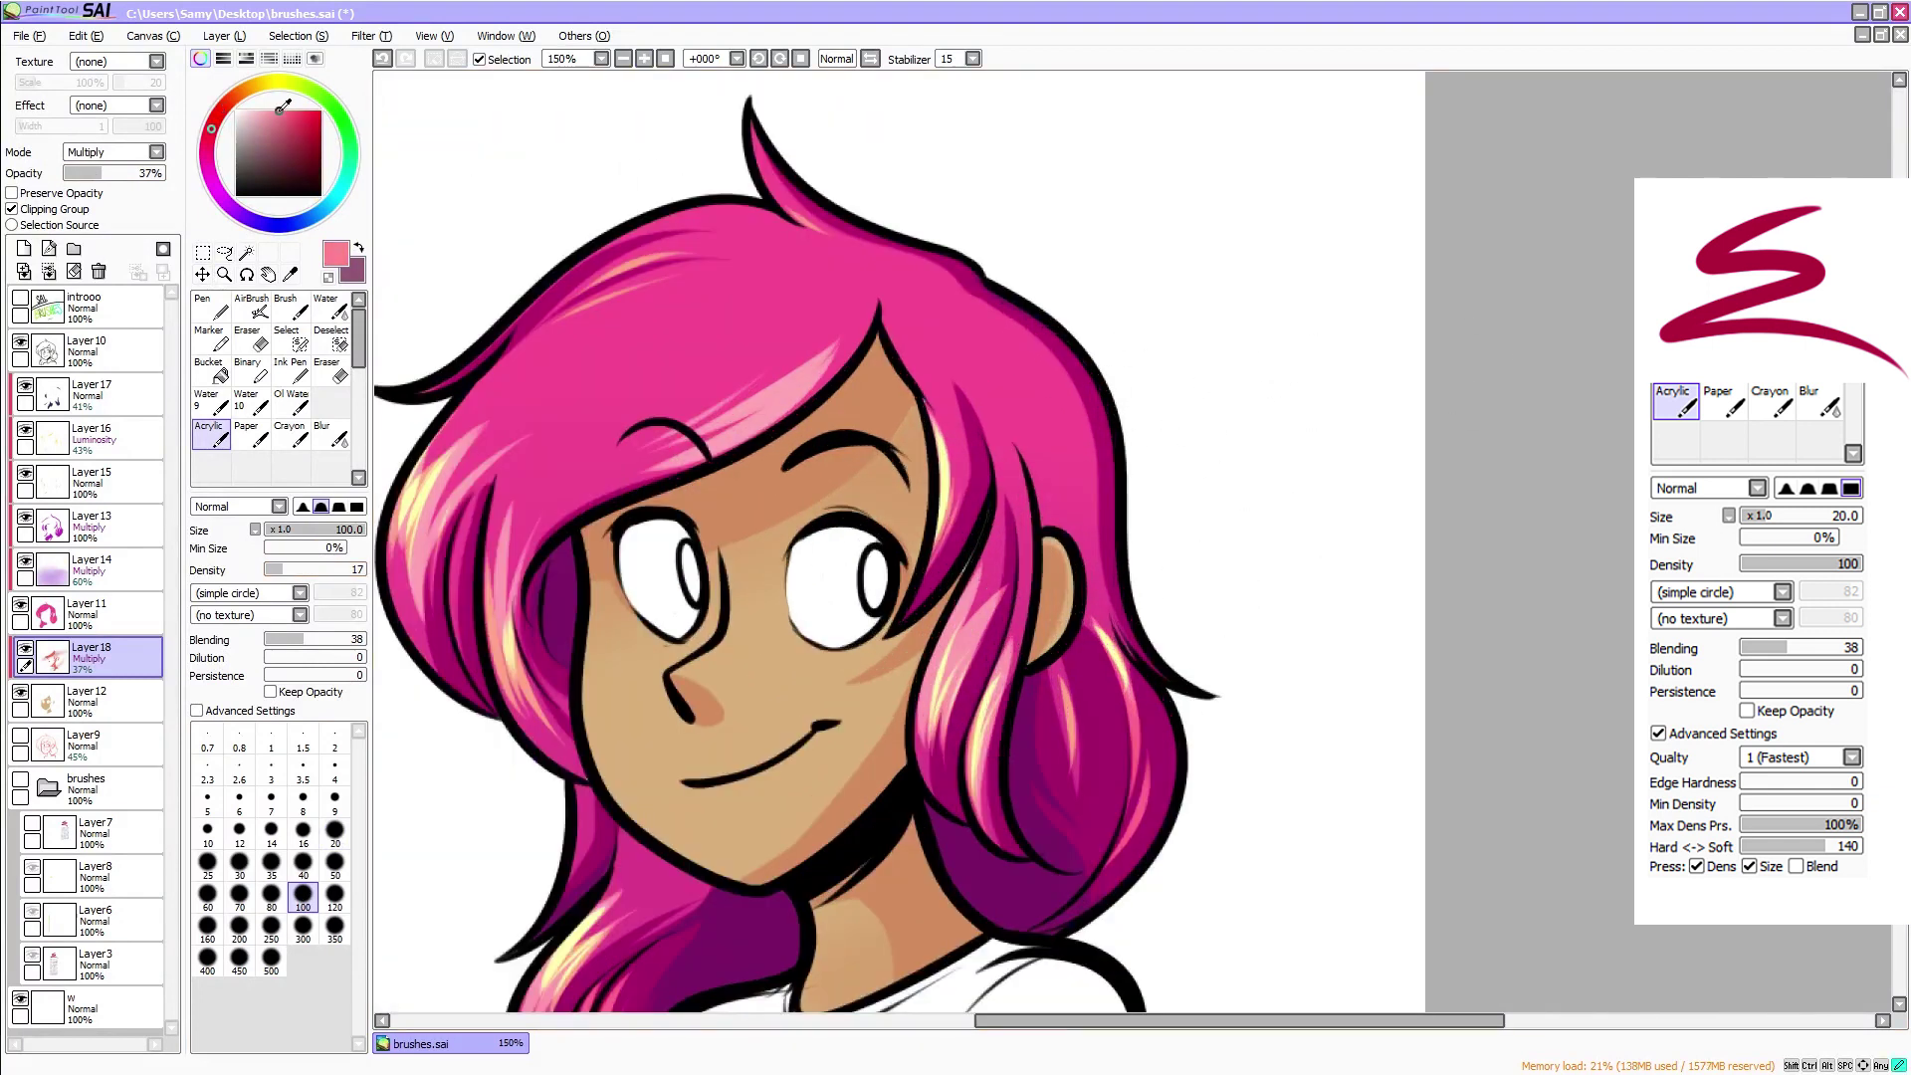
click(23, 249)
drag(593, 669, 648, 759)
mouse_move(921, 645)
mouse_down()
mouse_move(832, 707)
mouse_move(862, 687)
mouse_up()
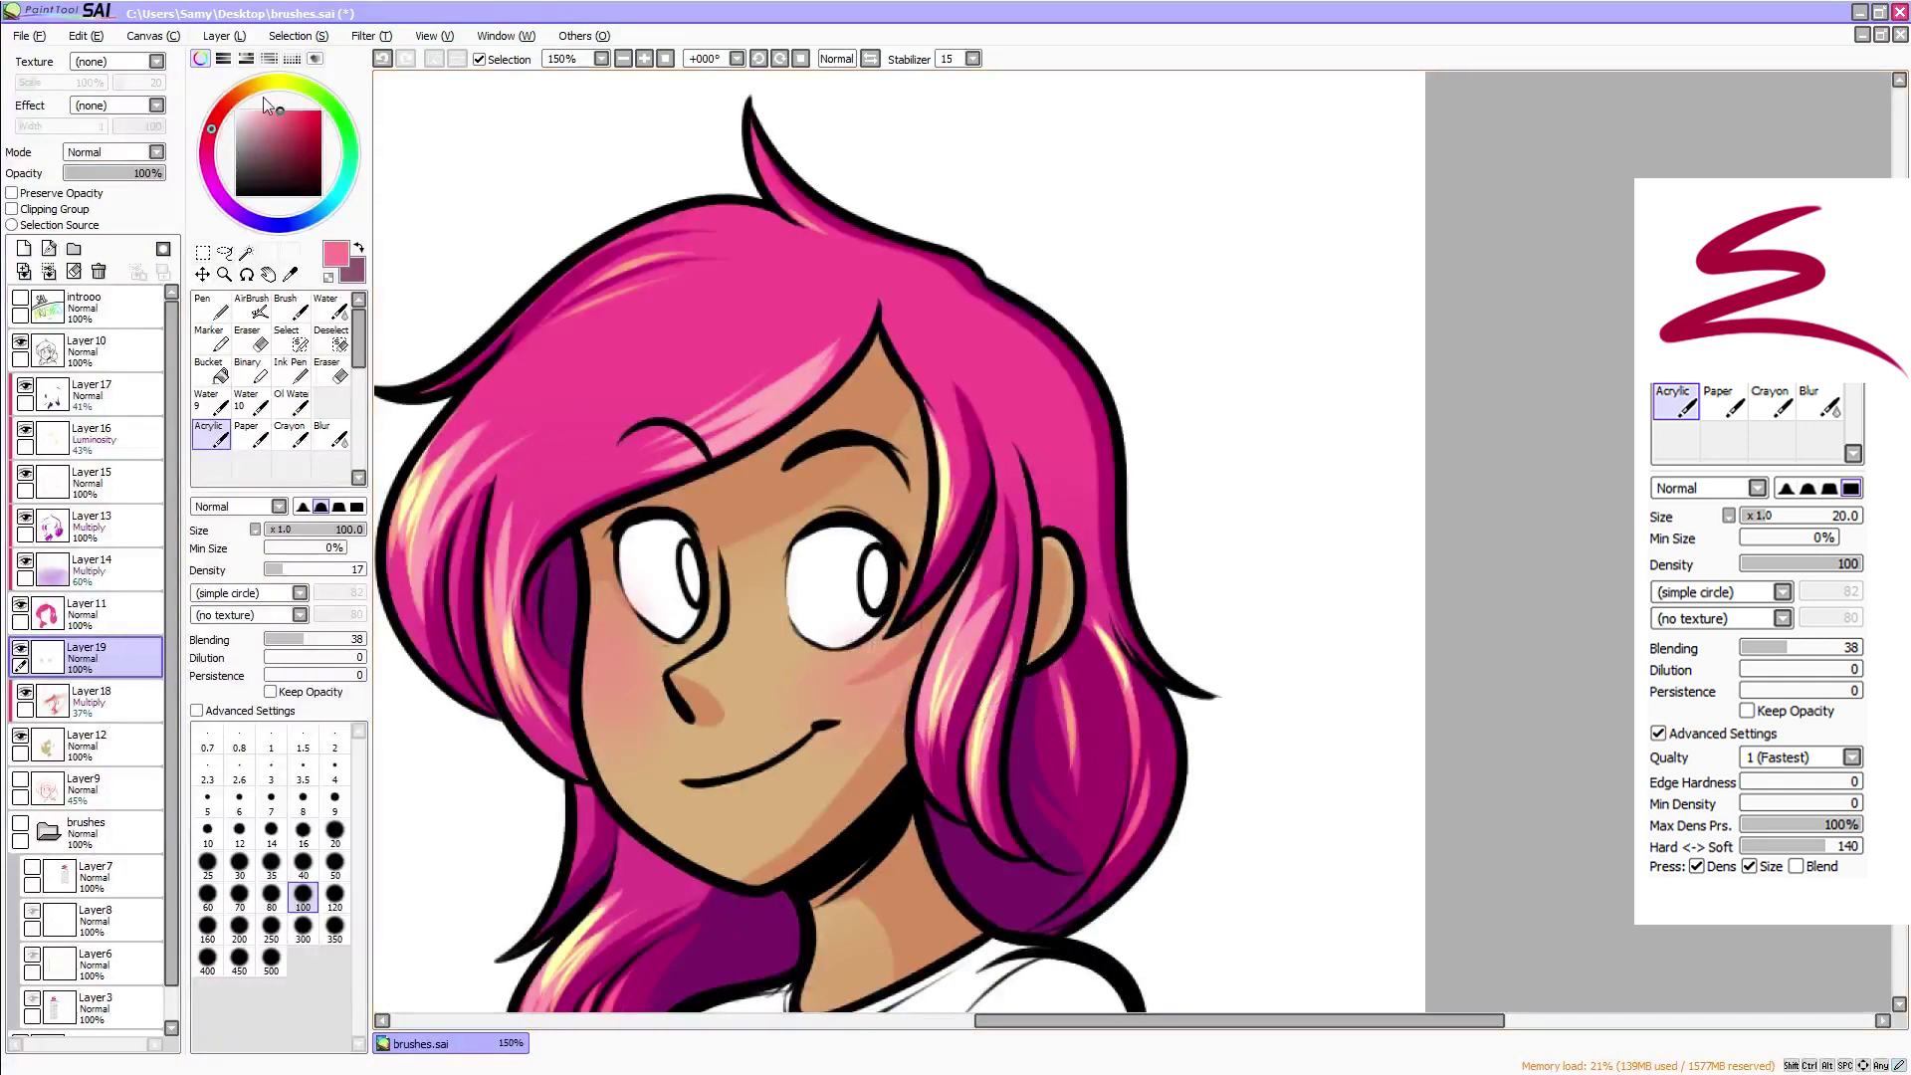
Add a layer above the blush and dot pale yellow highlights on the cheeks with brush size 9 and density 100
click(264, 83)
click(252, 111)
click(24, 249)
click(335, 800)
drag(323, 570, 407, 572)
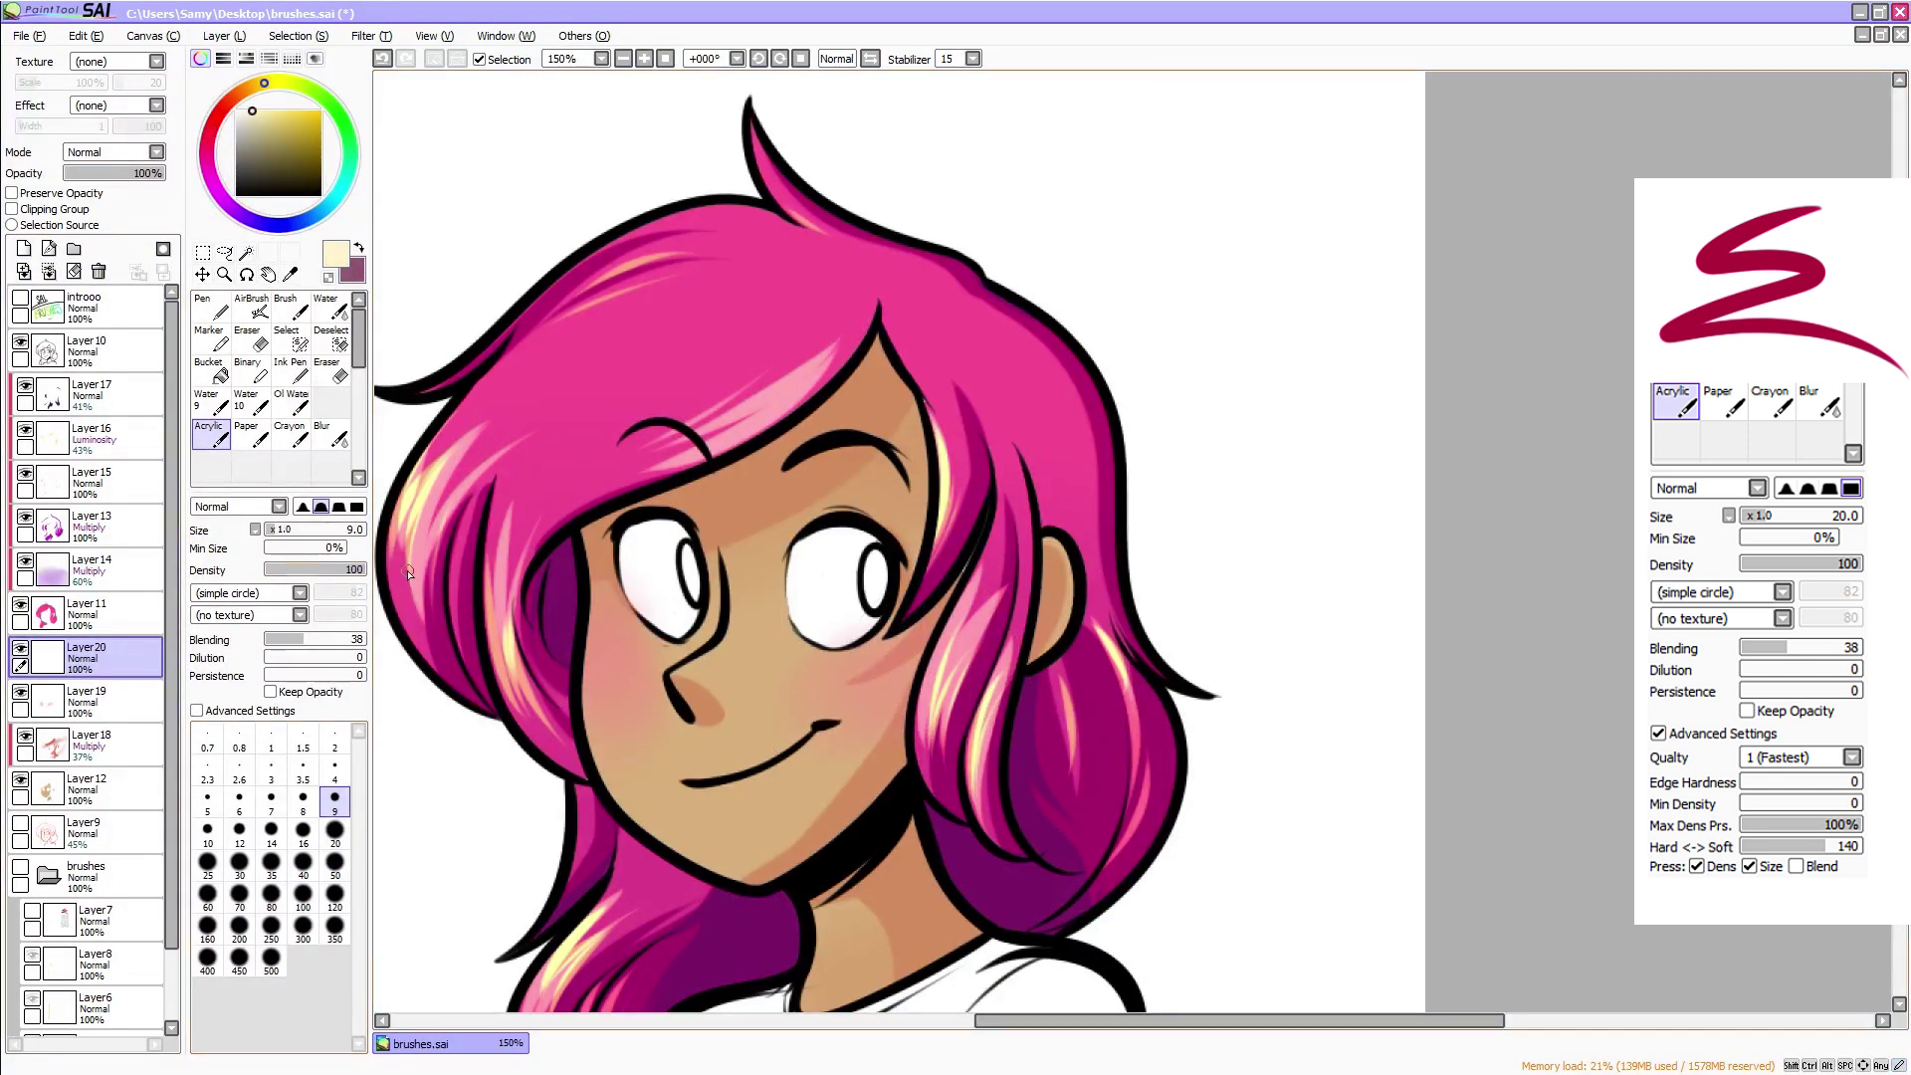
drag(633, 645, 633, 634)
Try a light pink rim stroke along the cheek and jaw, undo it and choose a deeper pink
click(219, 112)
click(261, 113)
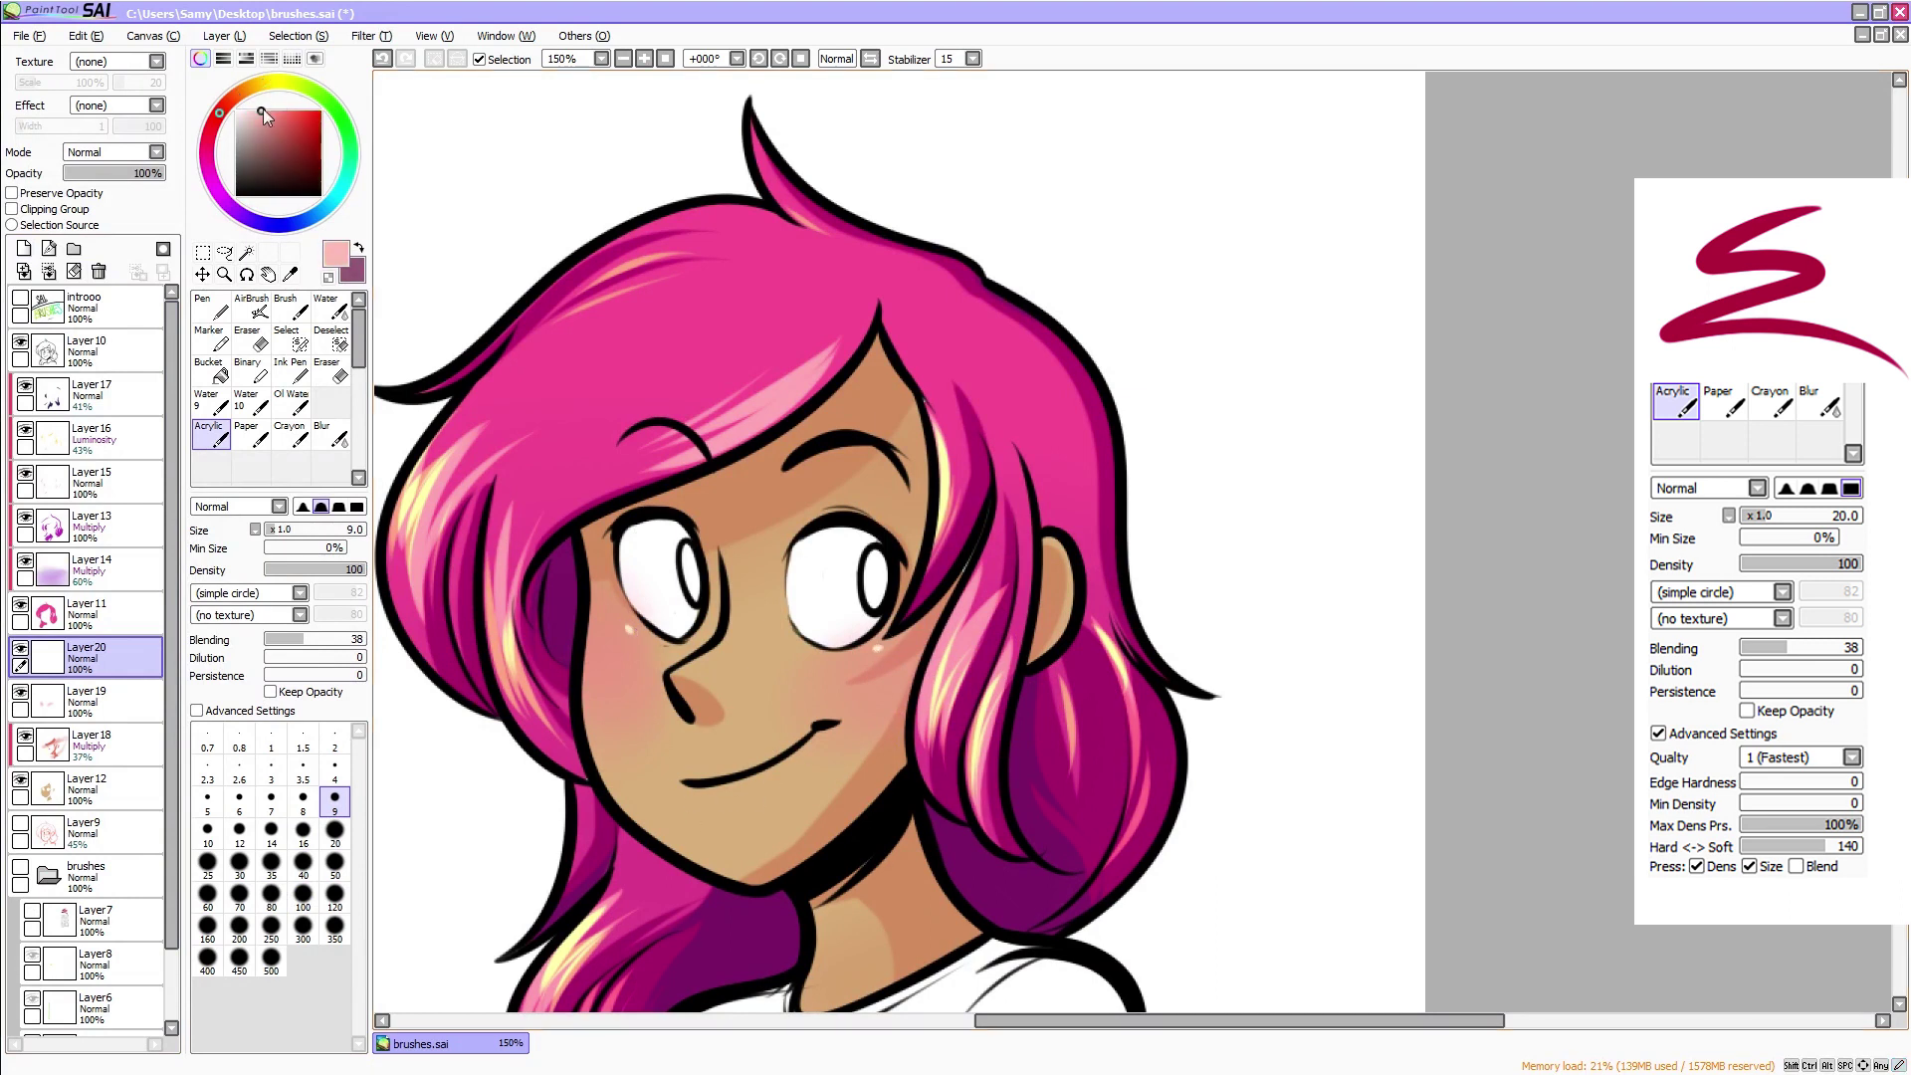
drag(585, 717, 744, 882)
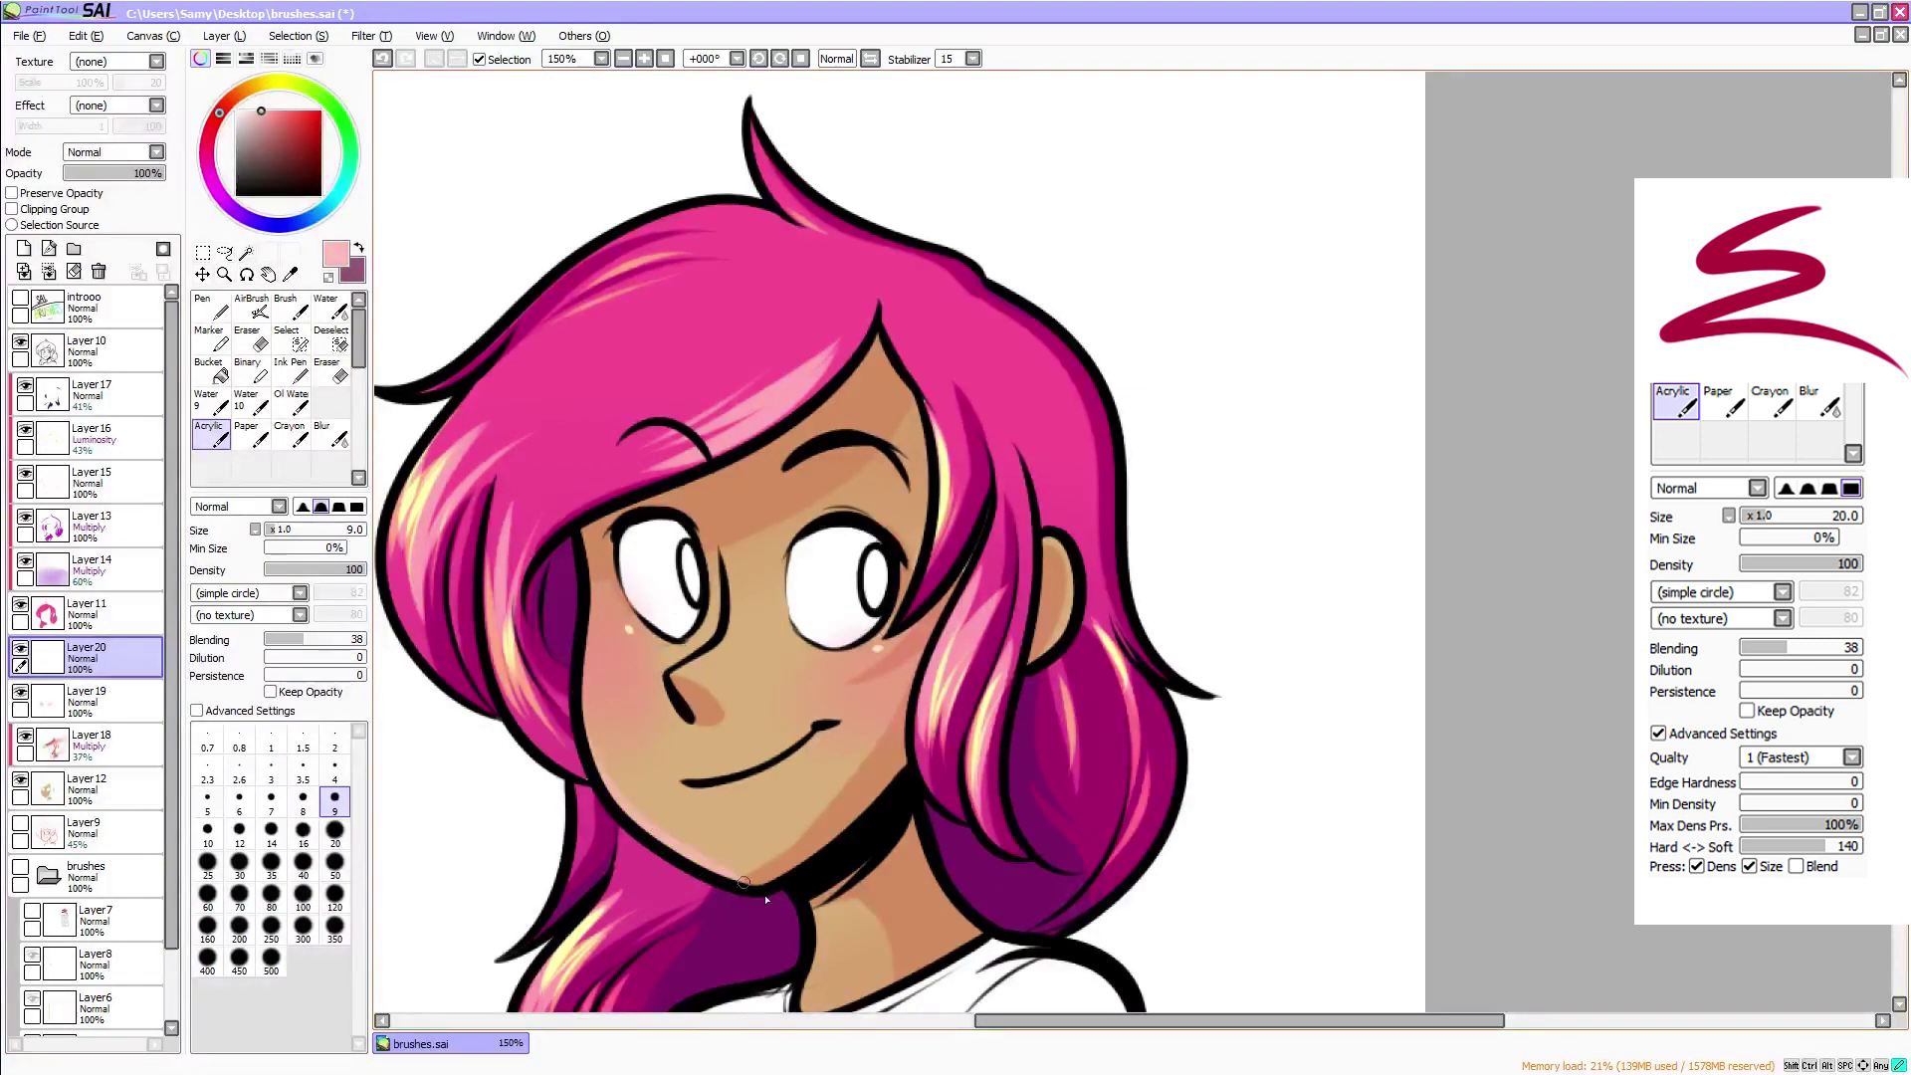
scroll(900, 541, down, 3)
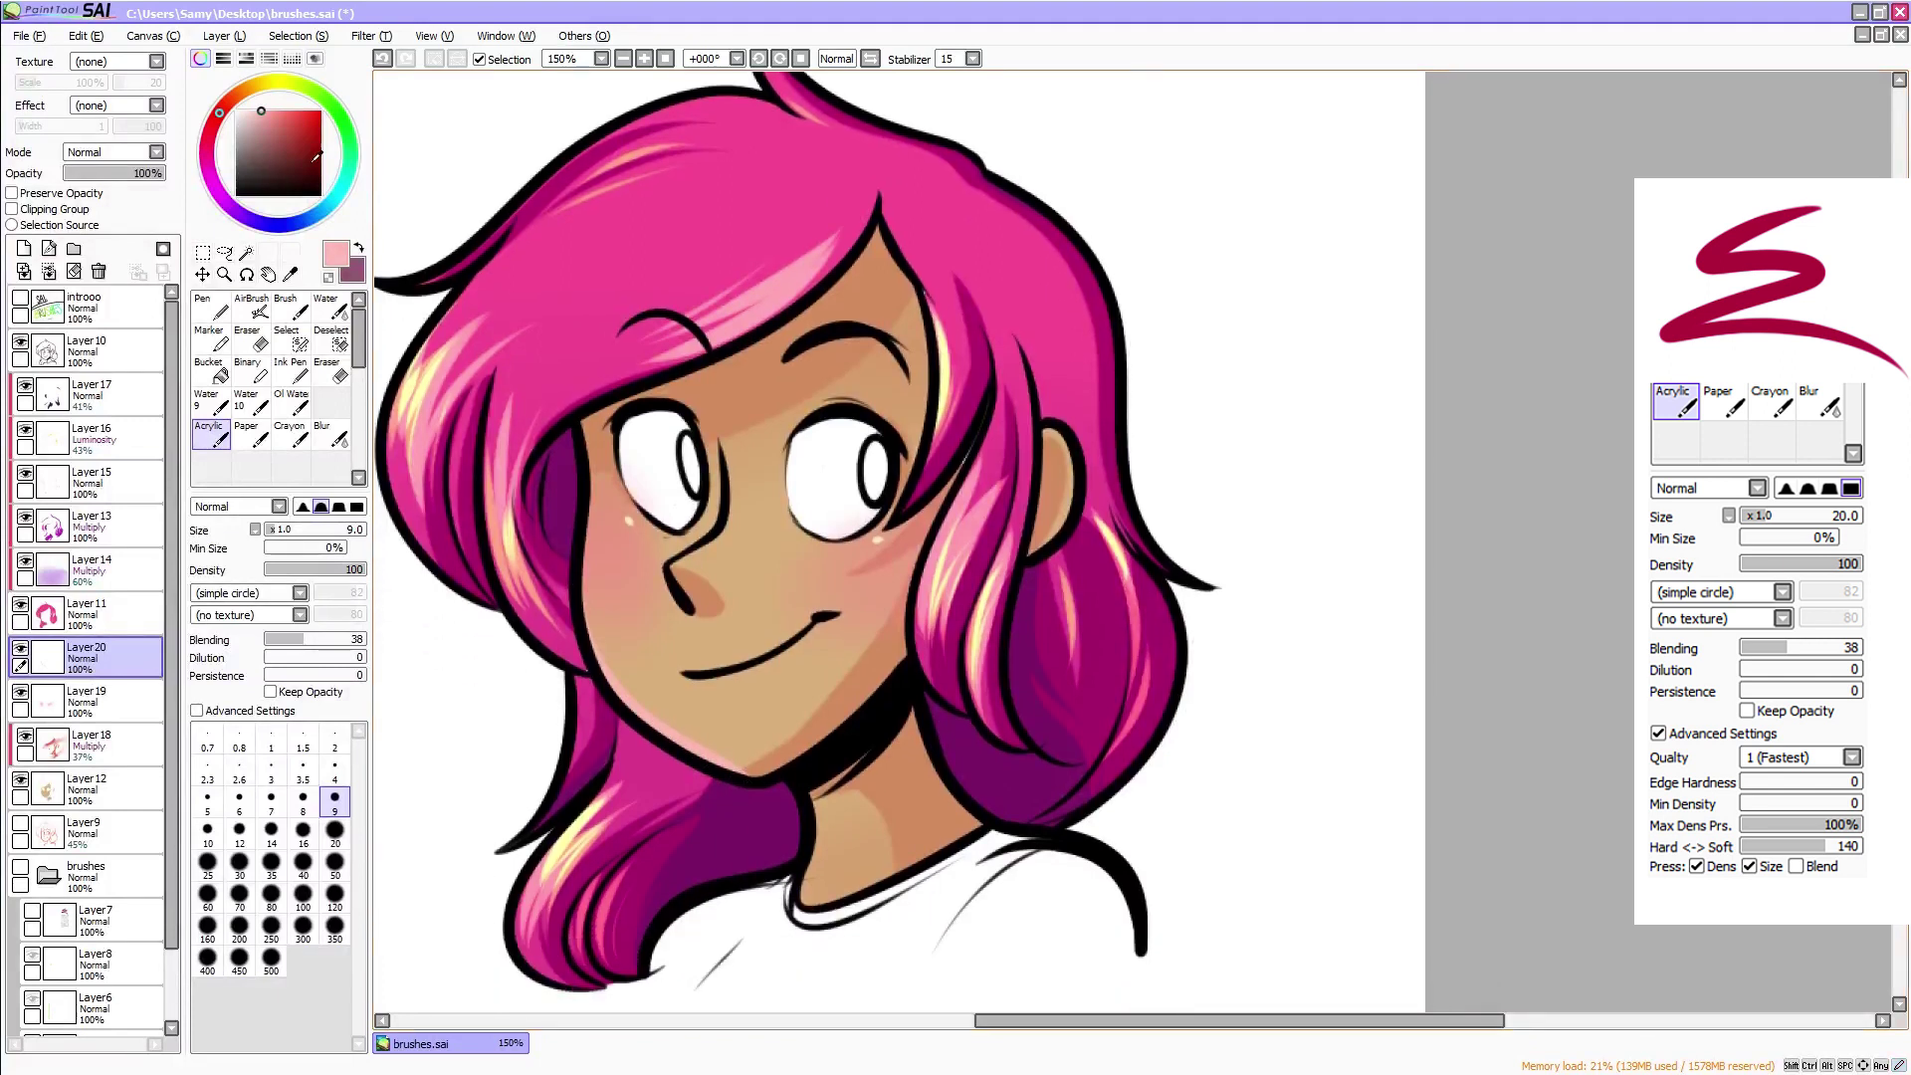
click(274, 113)
key(ctrl+z)
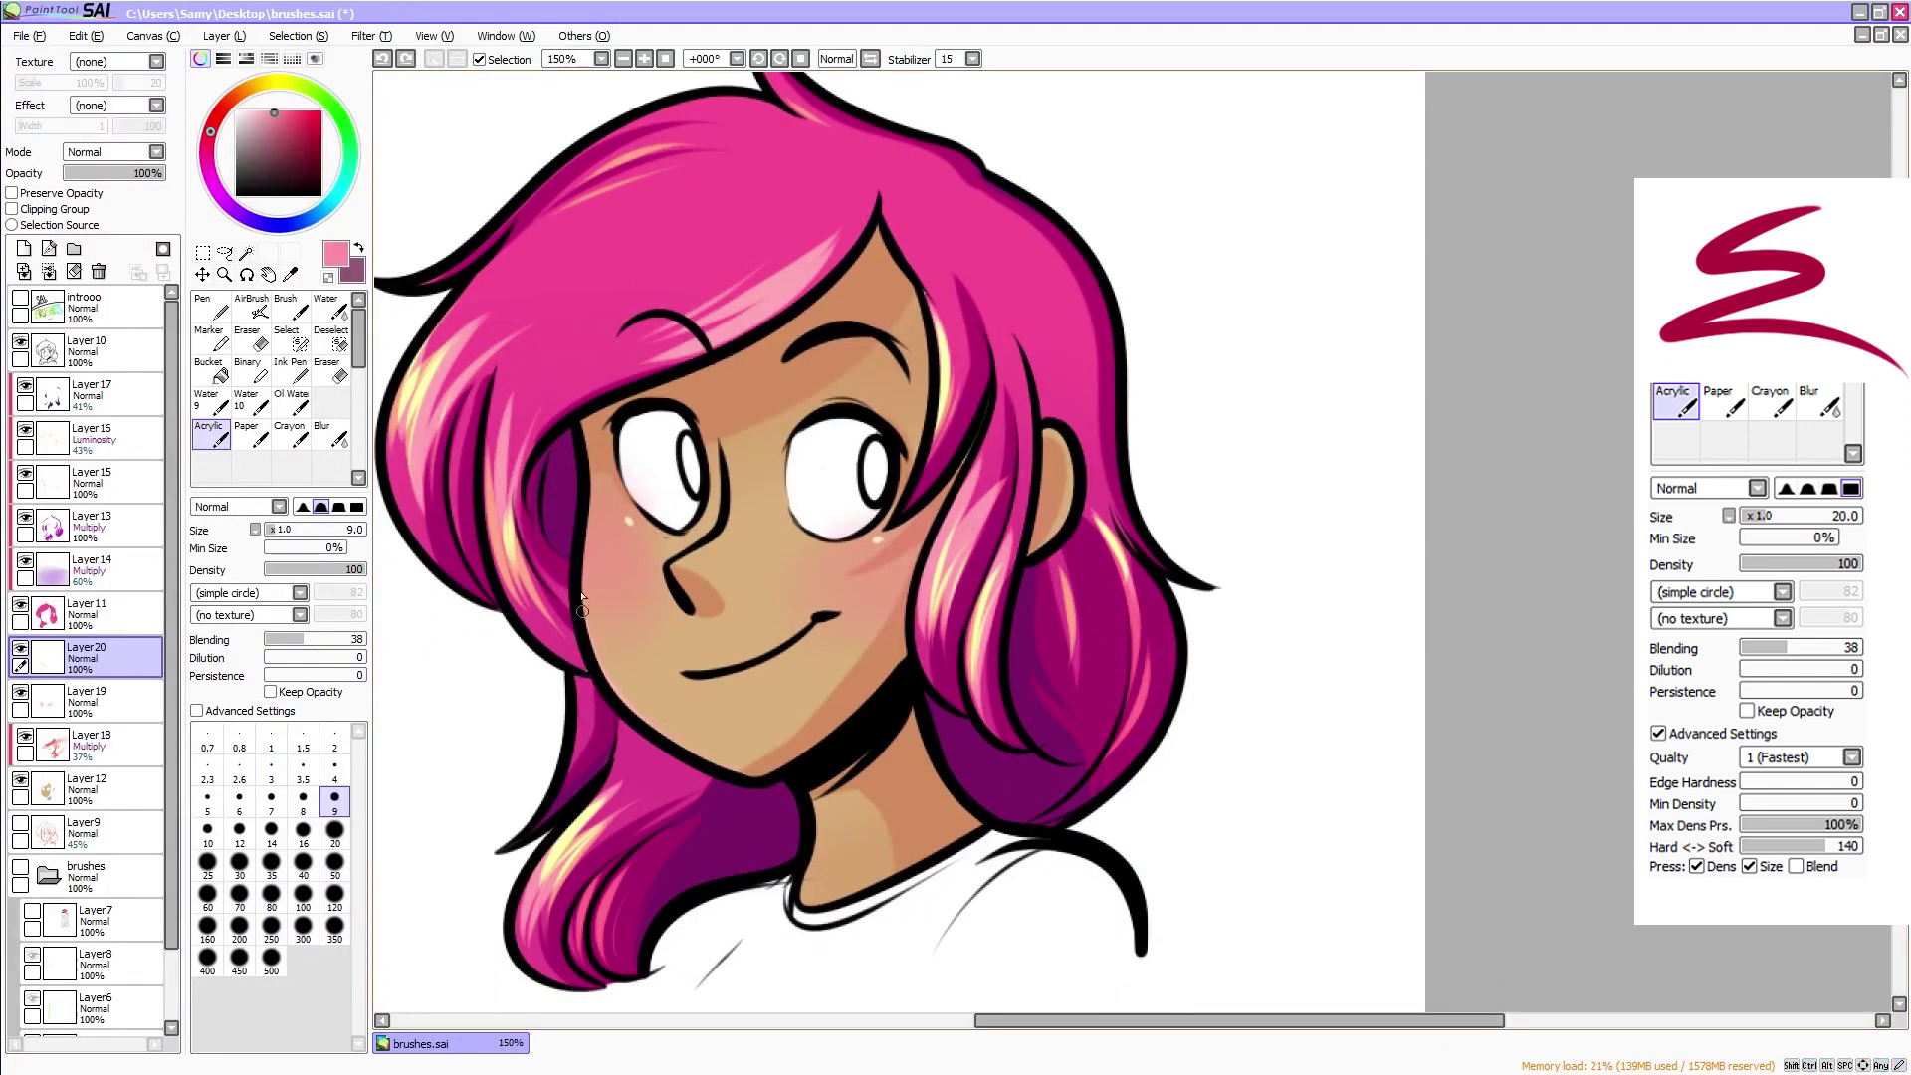
drag(604, 677, 661, 732)
key(ctrl+z)
drag(586, 619, 724, 784)
key(ctrl+z)
drag(806, 800, 806, 873)
key(ctrl+z)
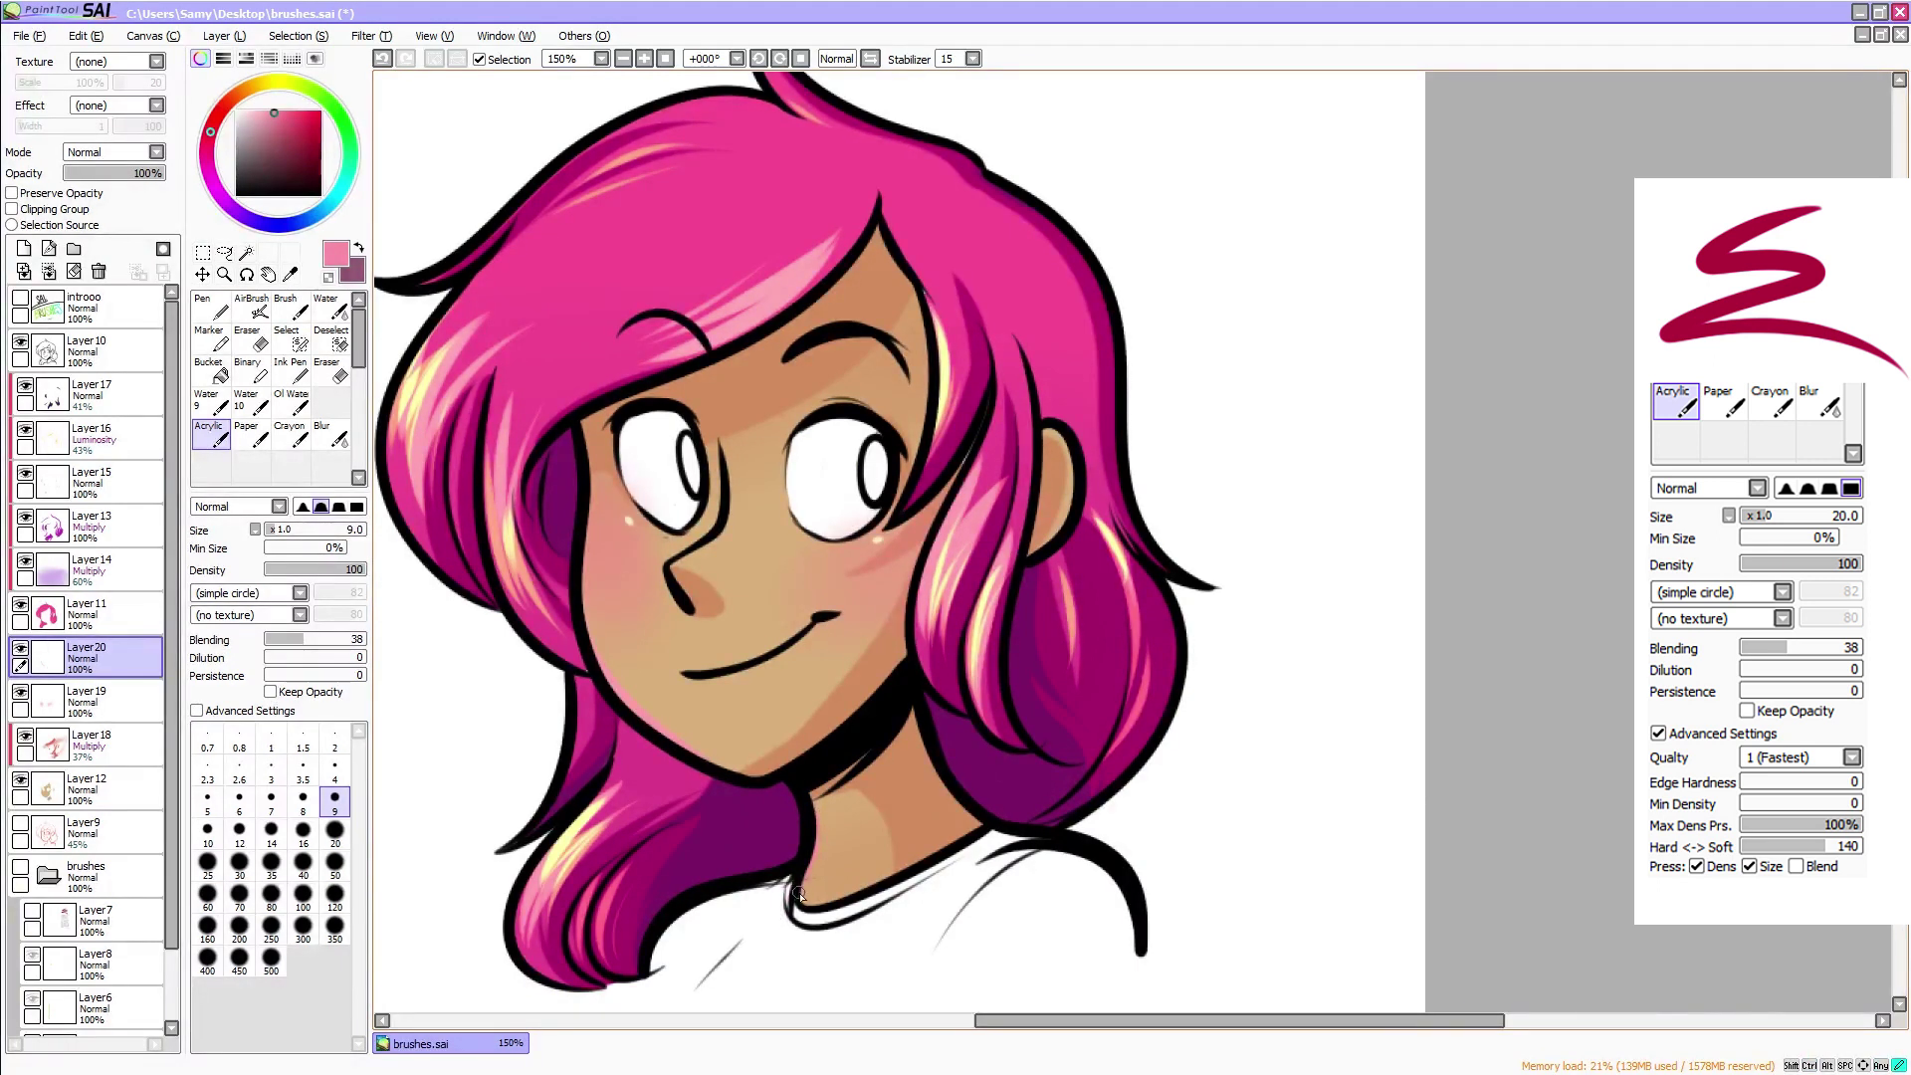
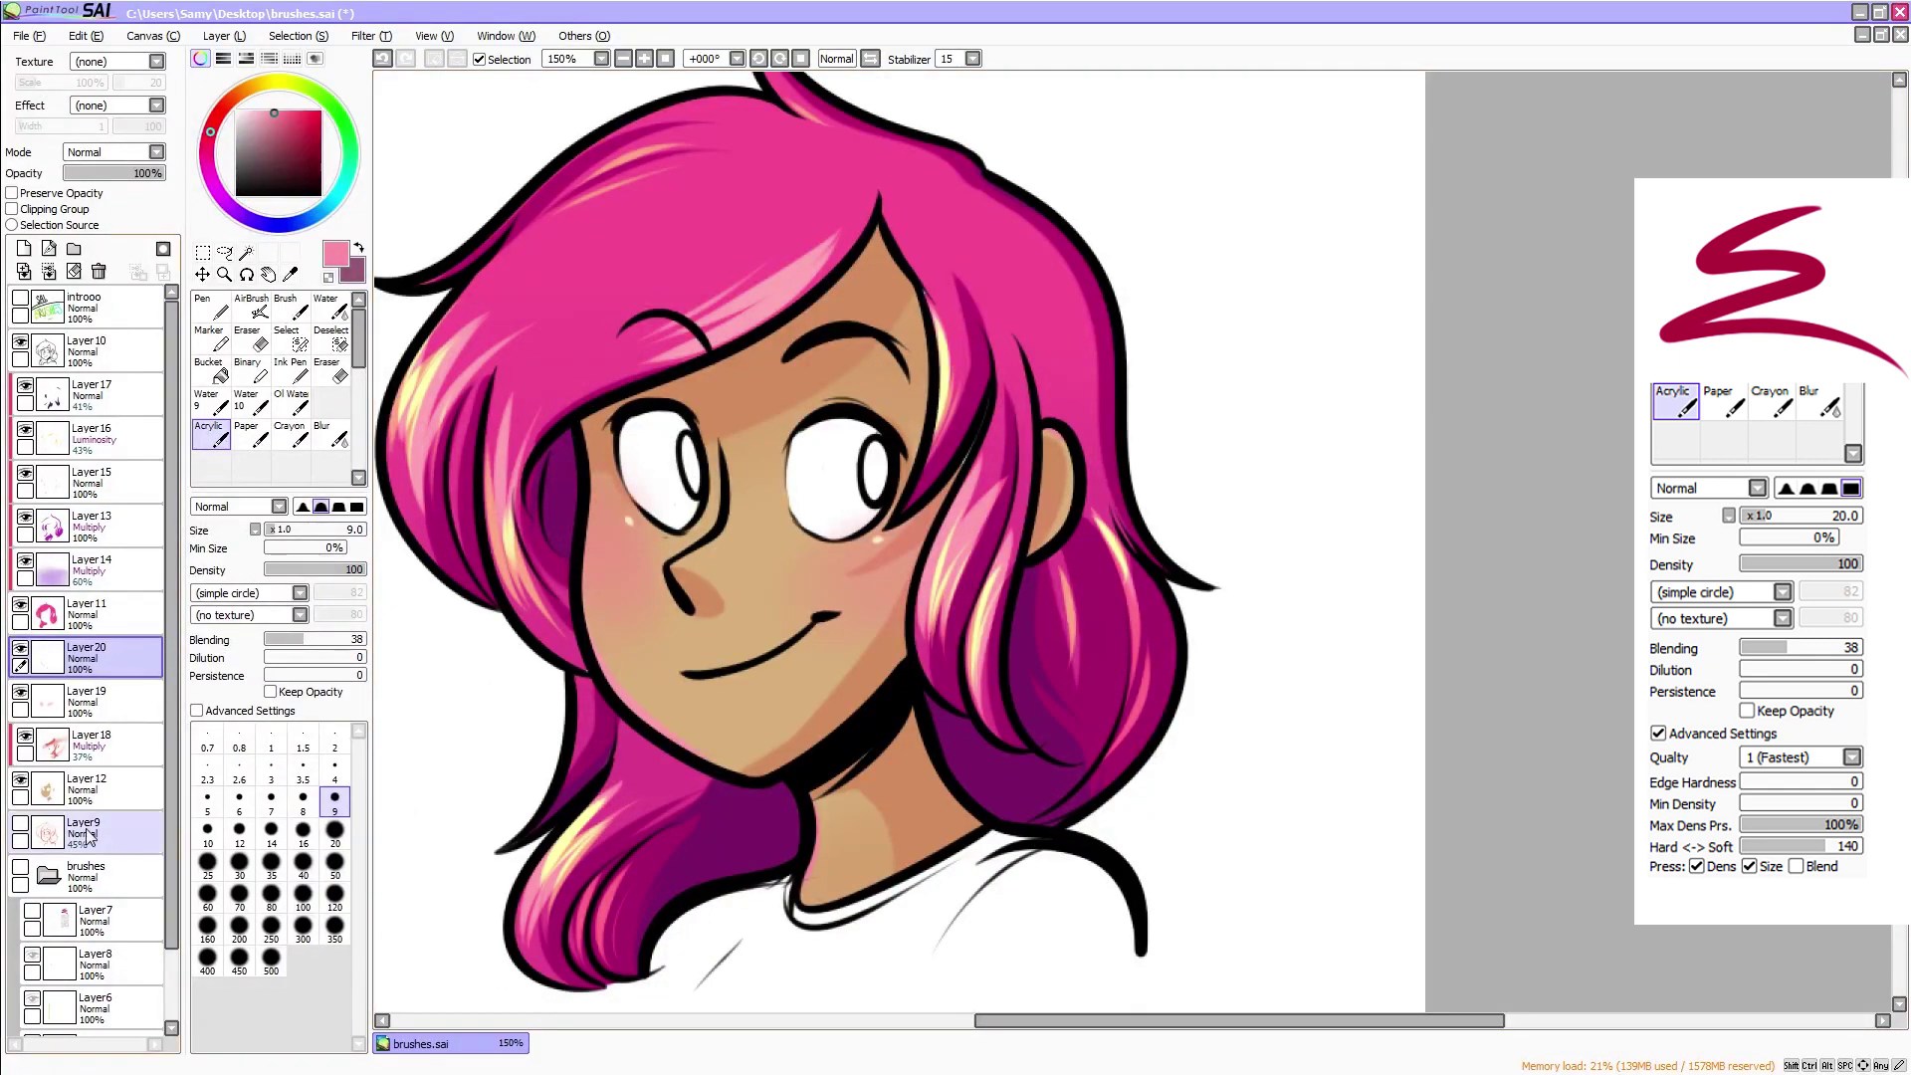
Add a new layer above Layer9 and bucket-fill both irises with dark maroon
click(87, 832)
click(24, 248)
click(229, 100)
drag(315, 144, 310, 169)
click(210, 127)
click(213, 371)
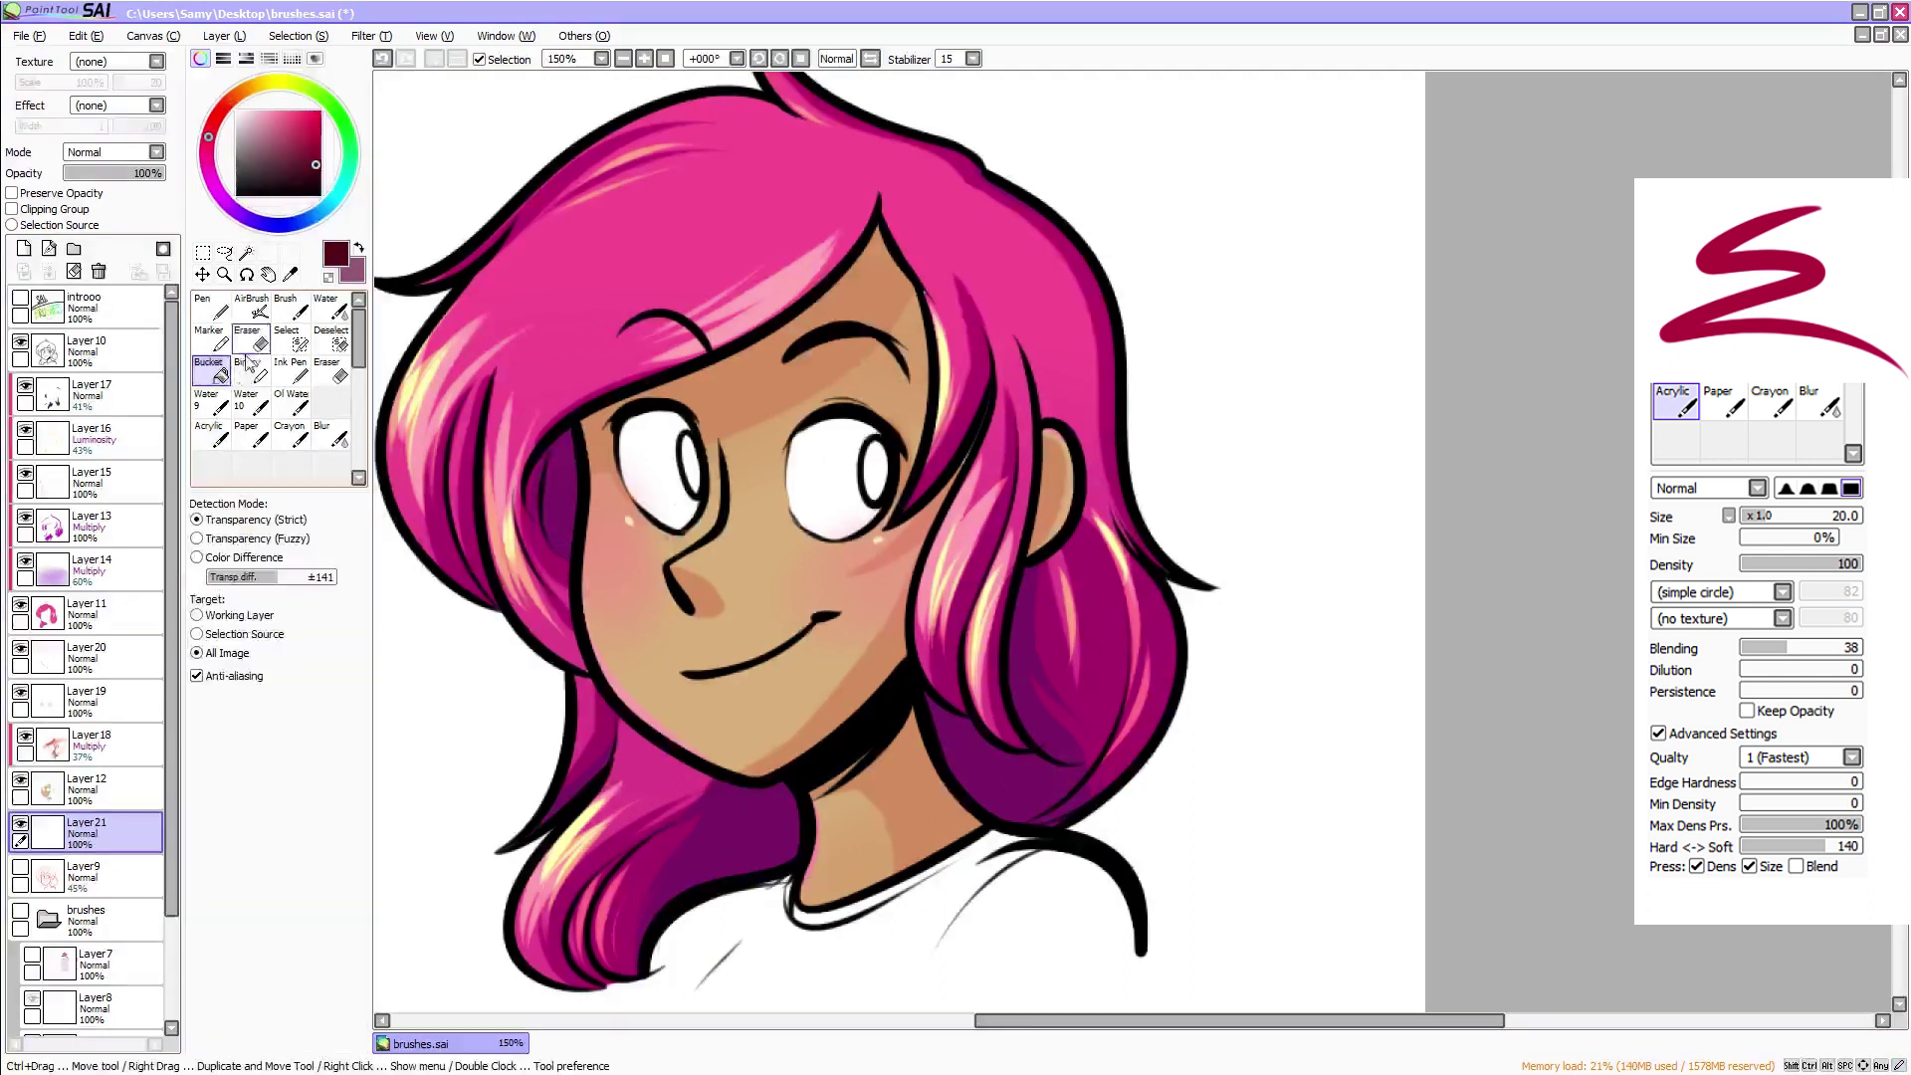
click(689, 471)
click(874, 472)
Paint crimson and bright pink shading over both irises on a new clipped layer with the Acrylic brush at size 8
click(211, 436)
click(311, 120)
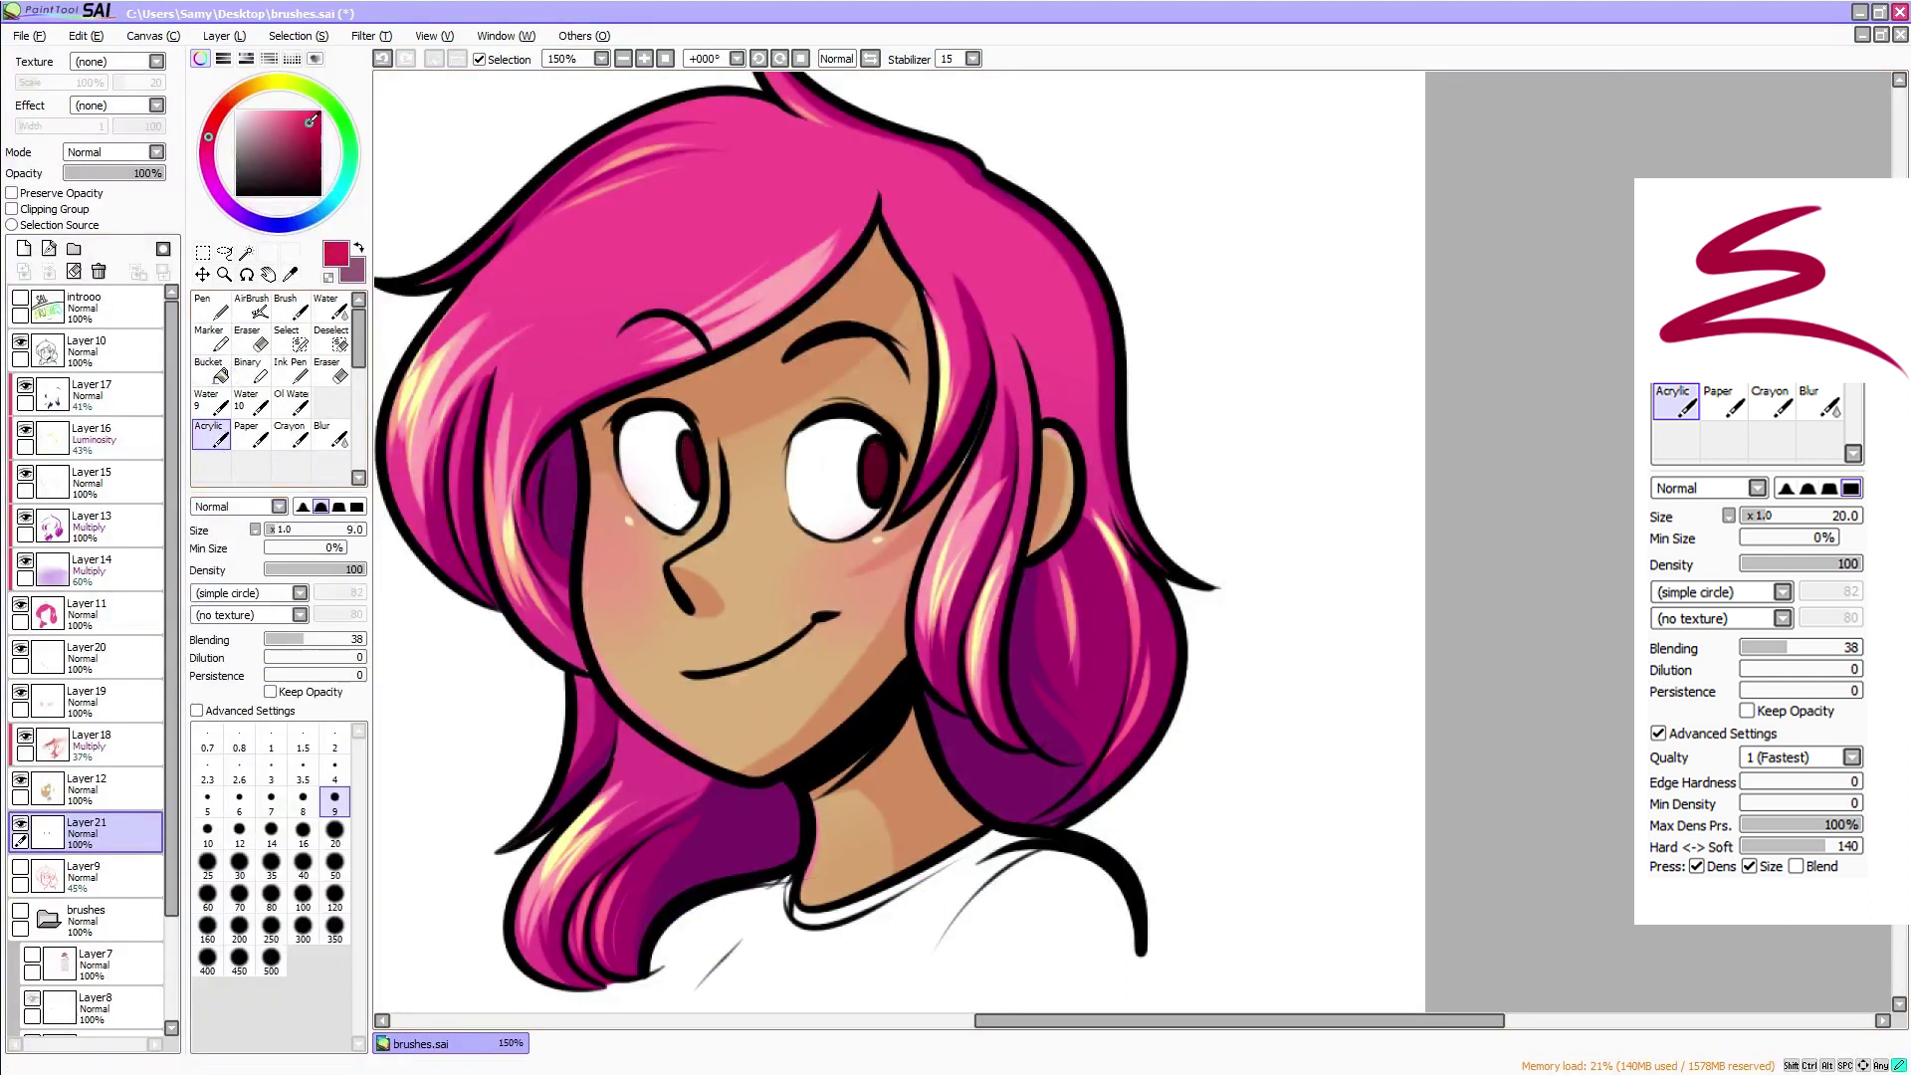
click(24, 249)
click(303, 797)
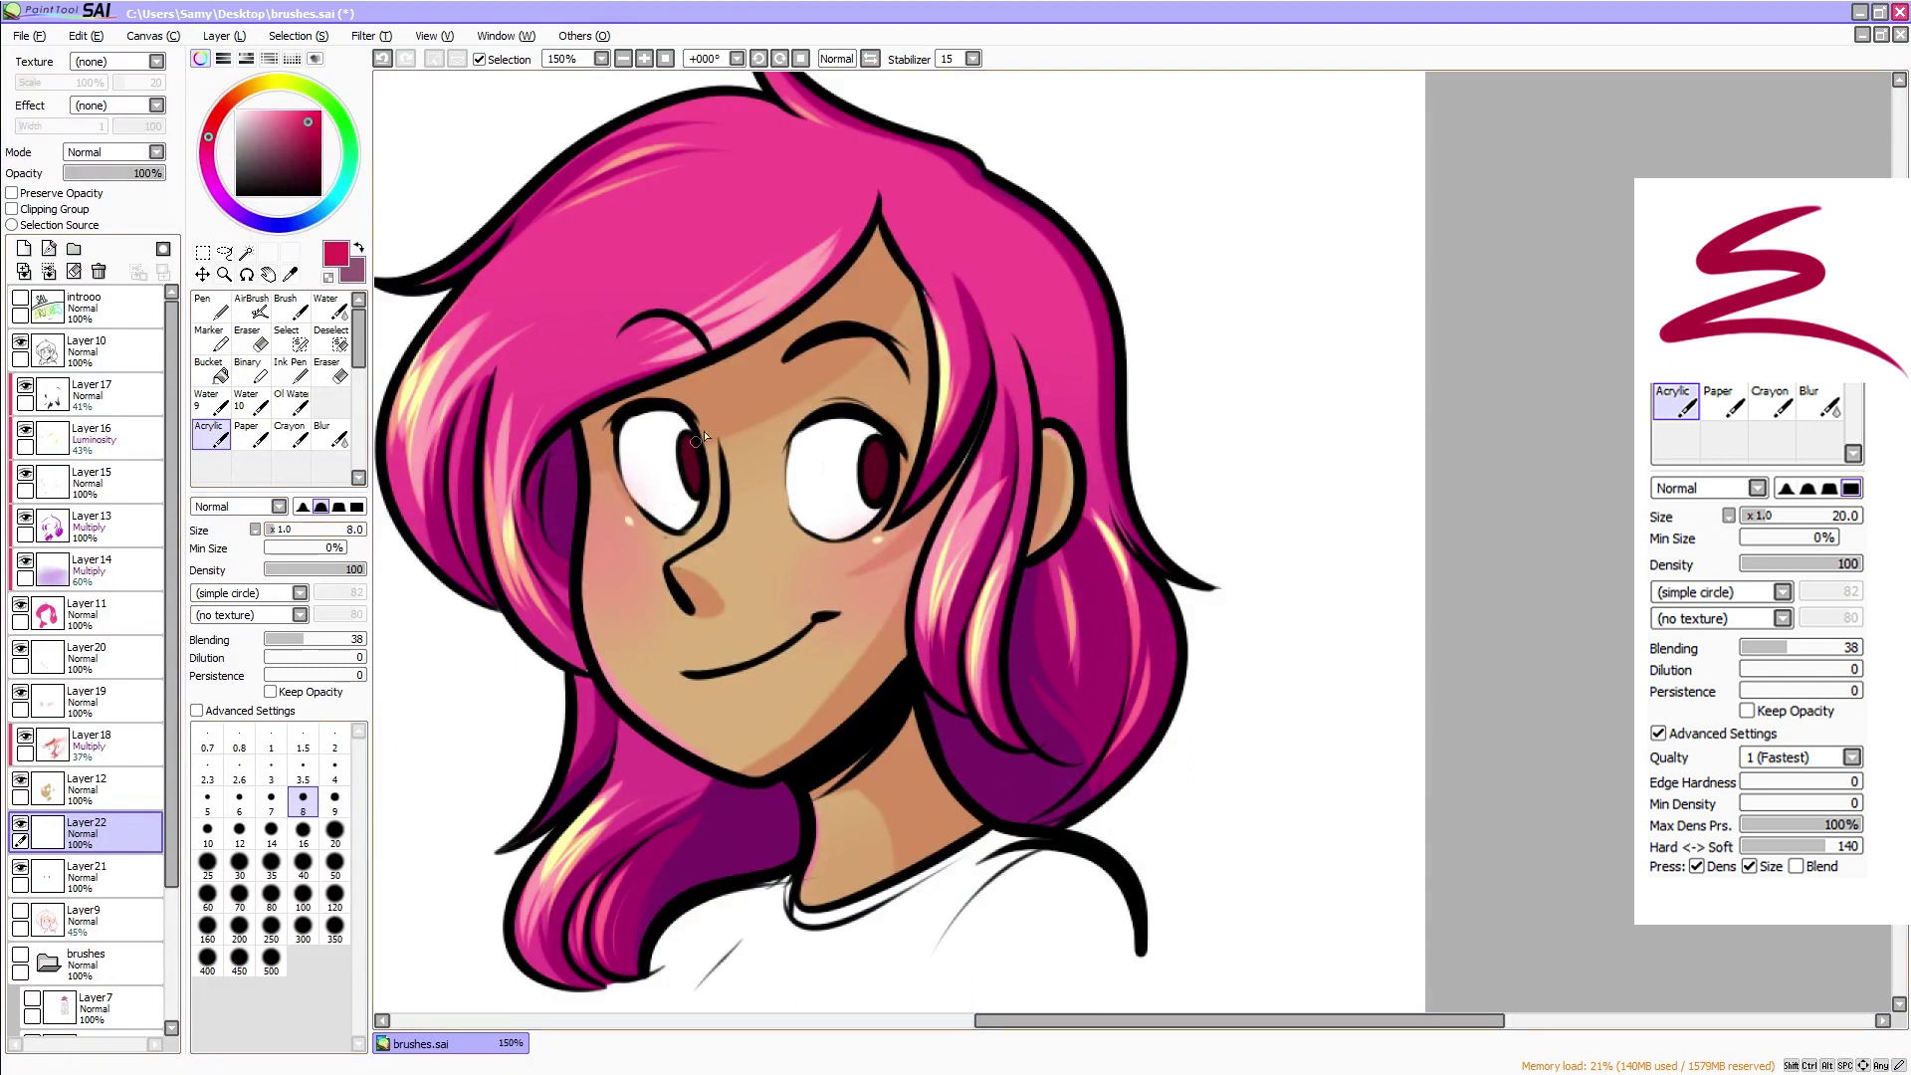
drag(687, 450, 656, 487)
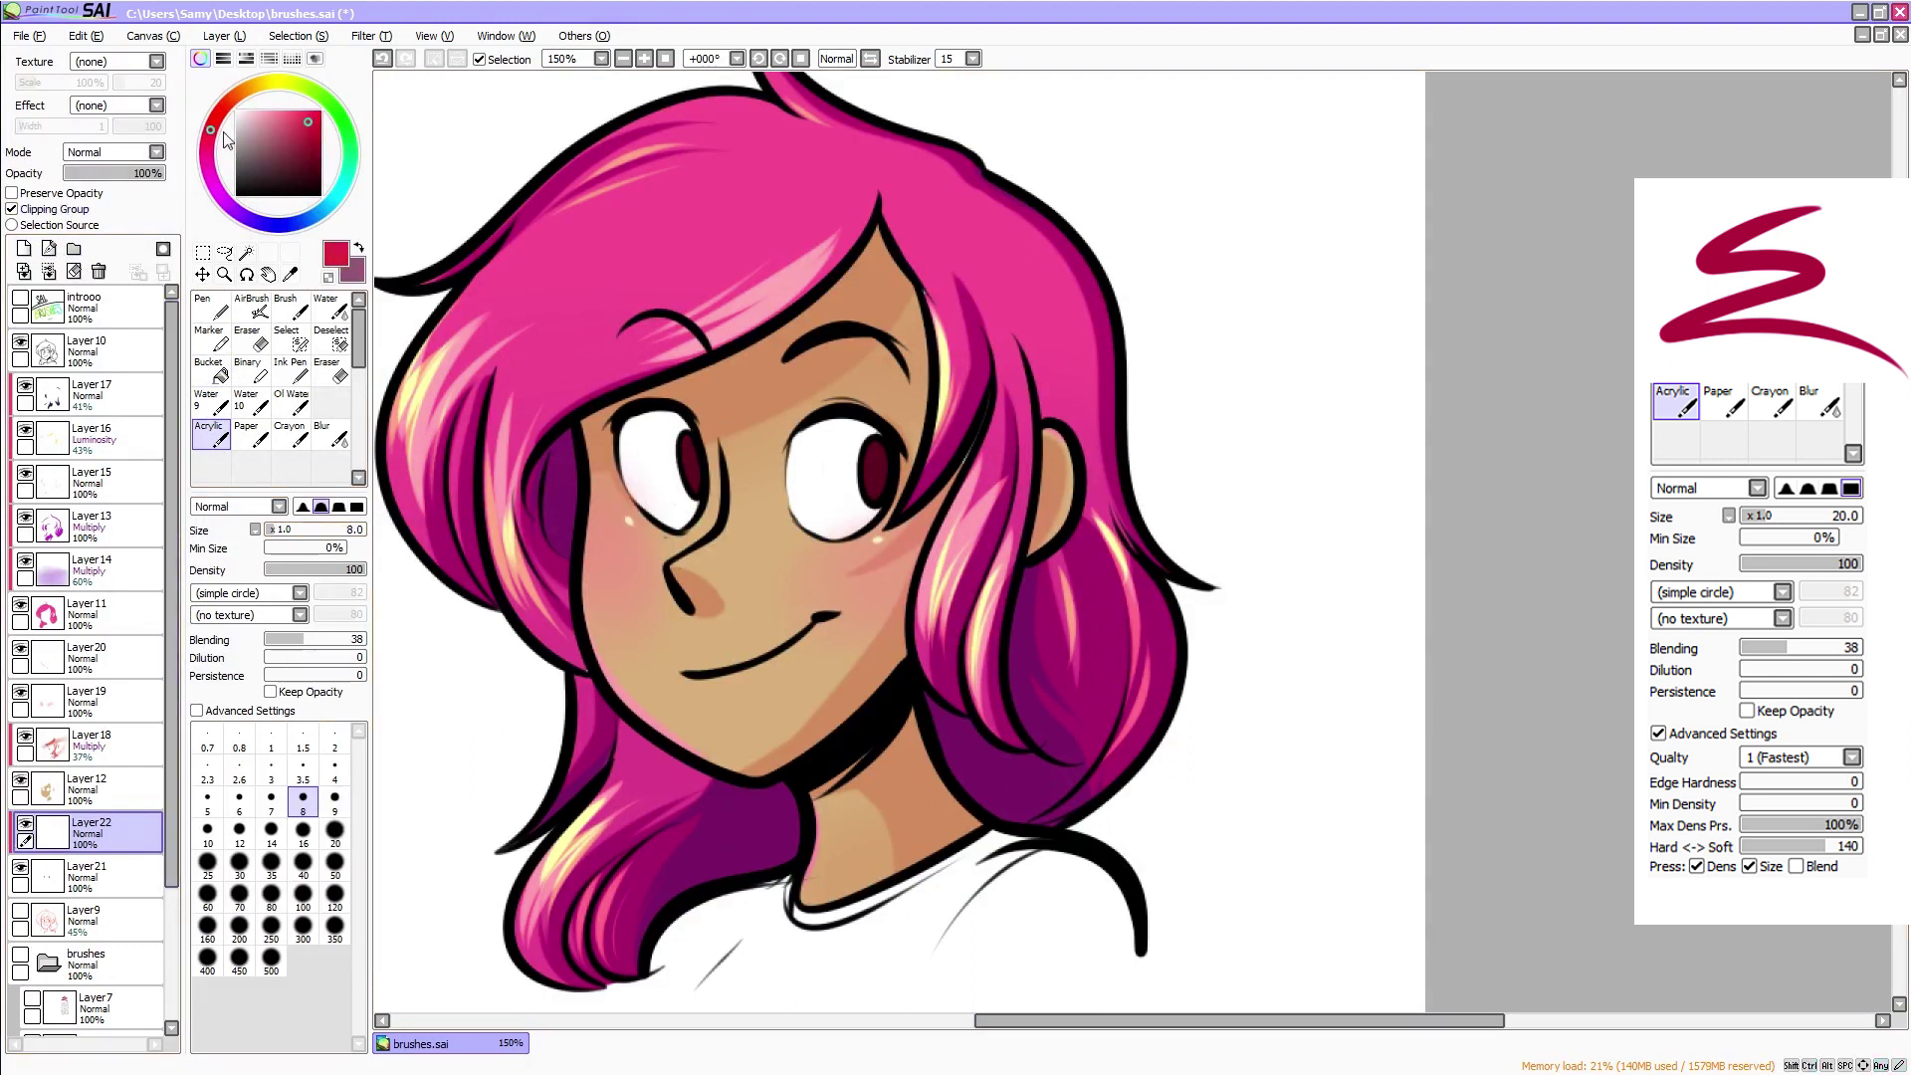
click(288, 109)
click(302, 109)
drag(694, 435, 682, 475)
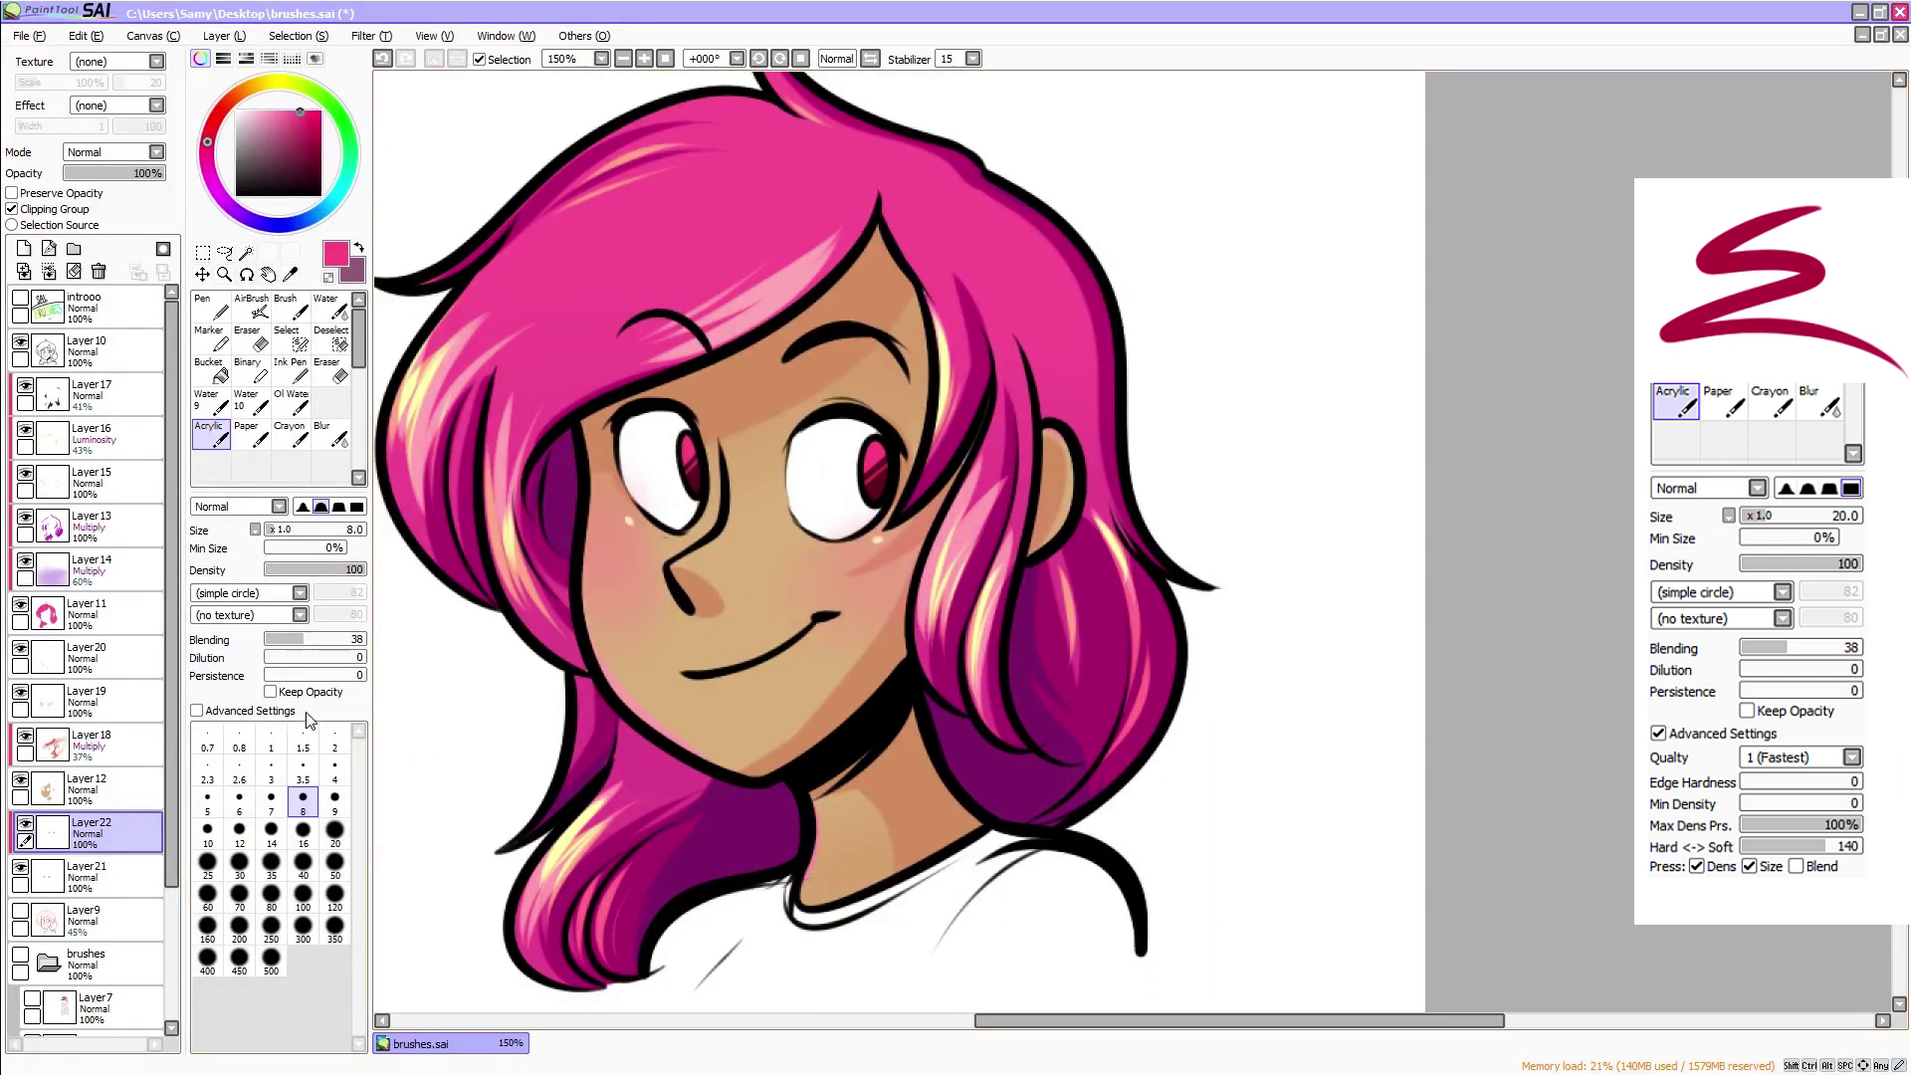
Add two more layers clipped to the iris fill, without preserved opacity, and choose dark maroon for the eye details
click(269, 111)
click(24, 248)
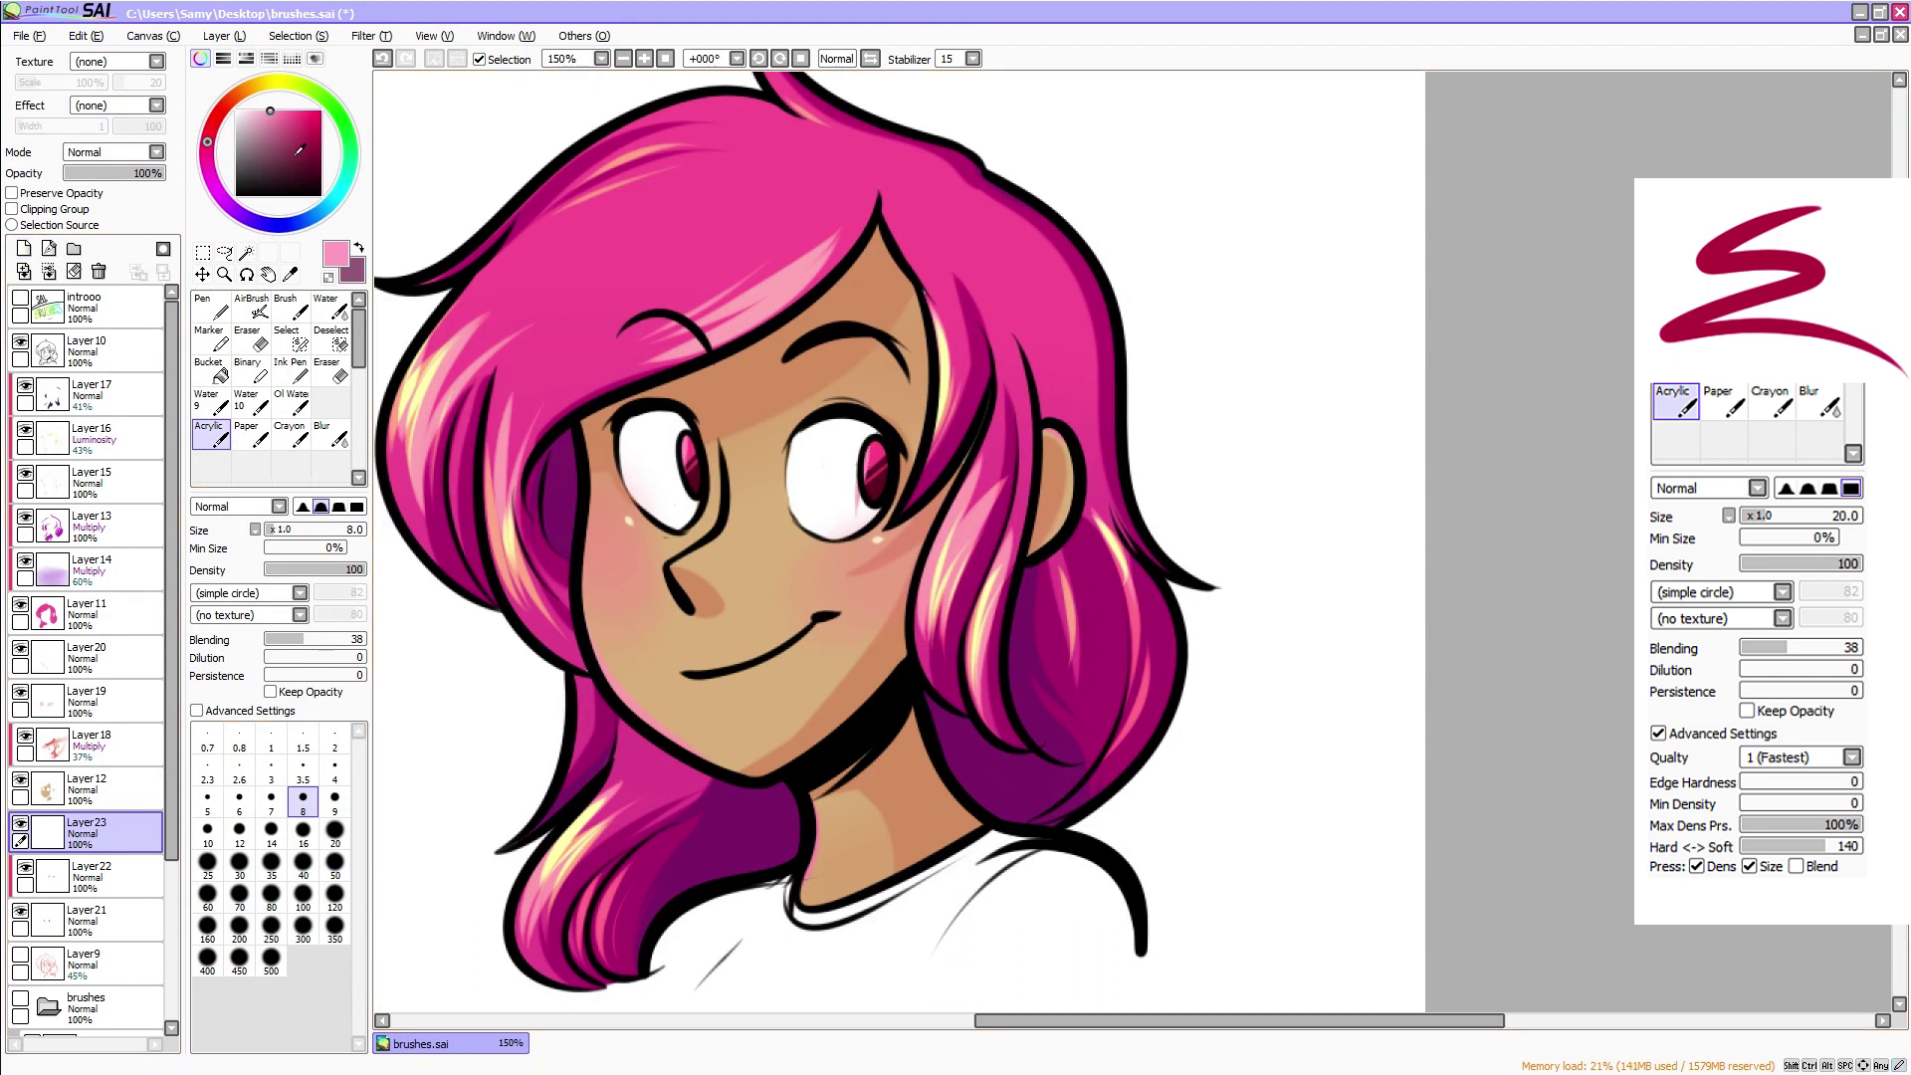
click(62, 209)
click(300, 170)
click(25, 193)
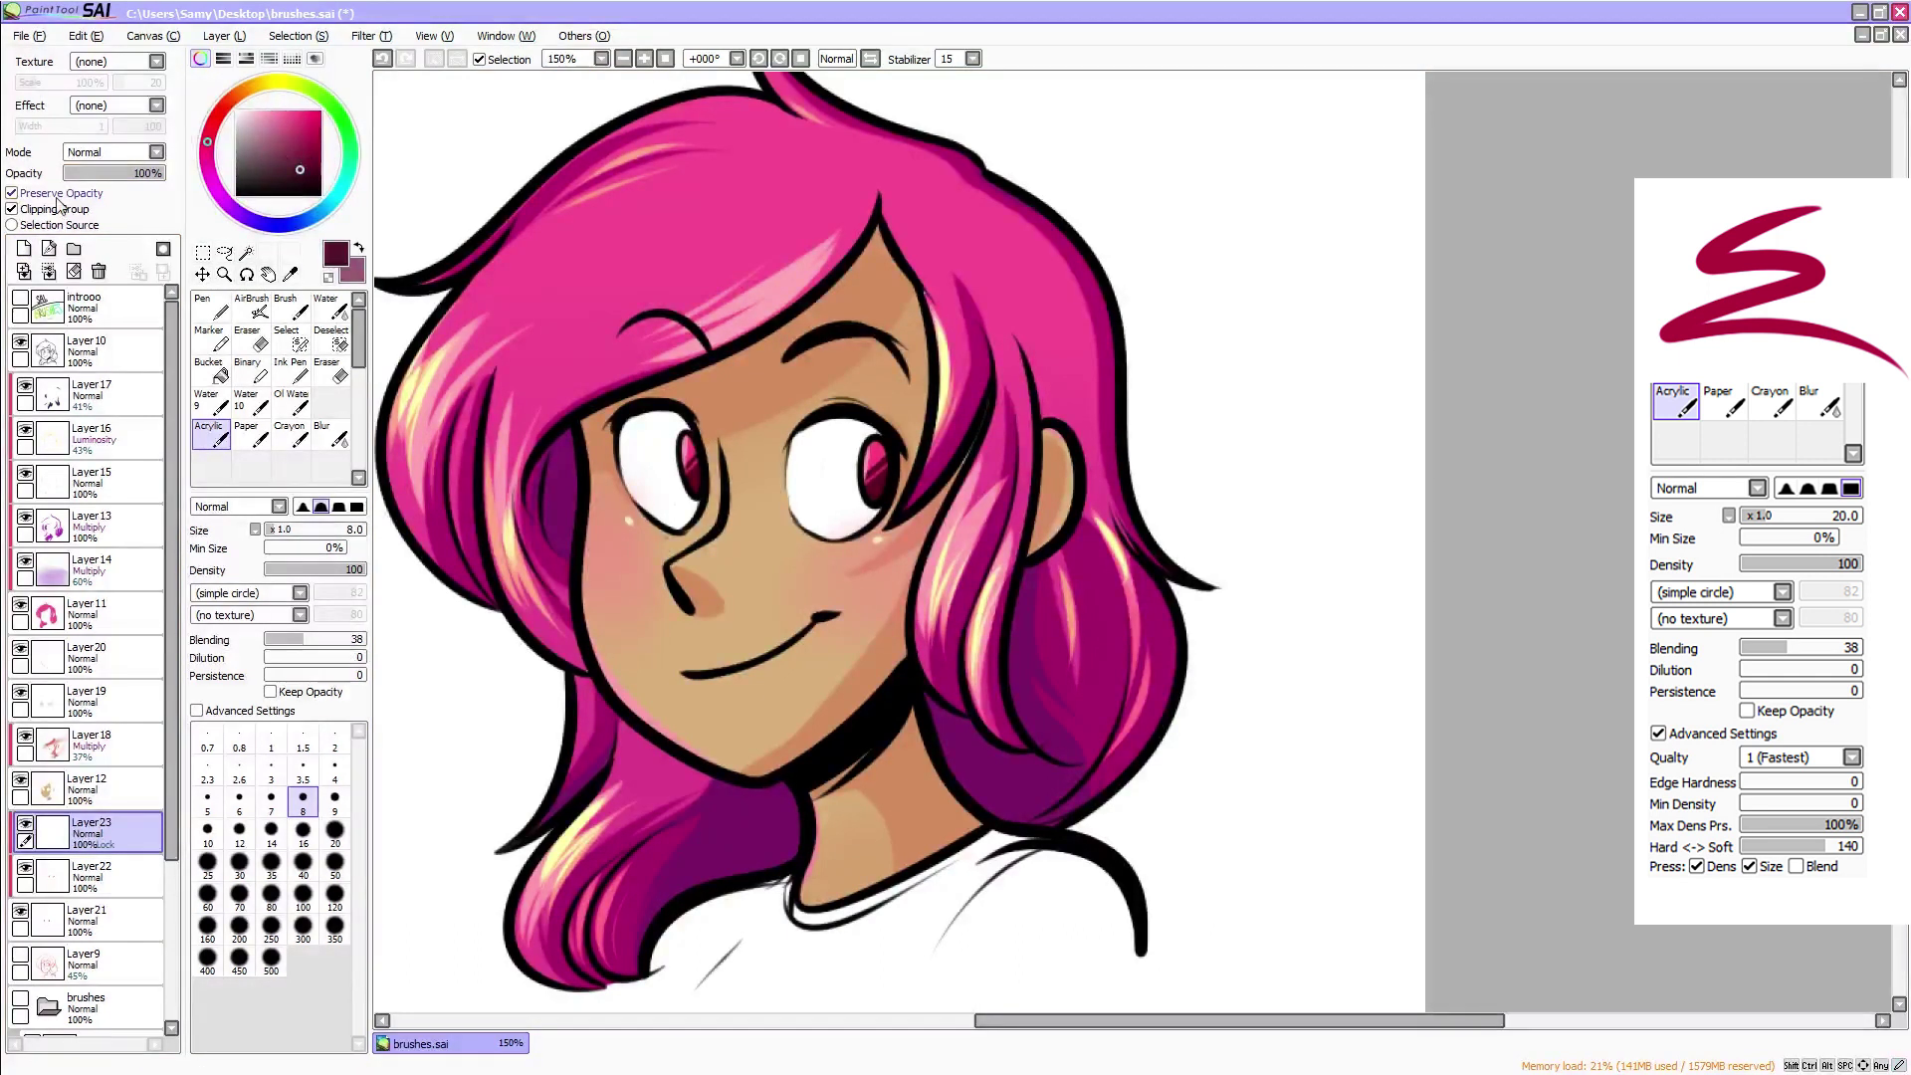
click(57, 197)
click(24, 248)
click(41, 207)
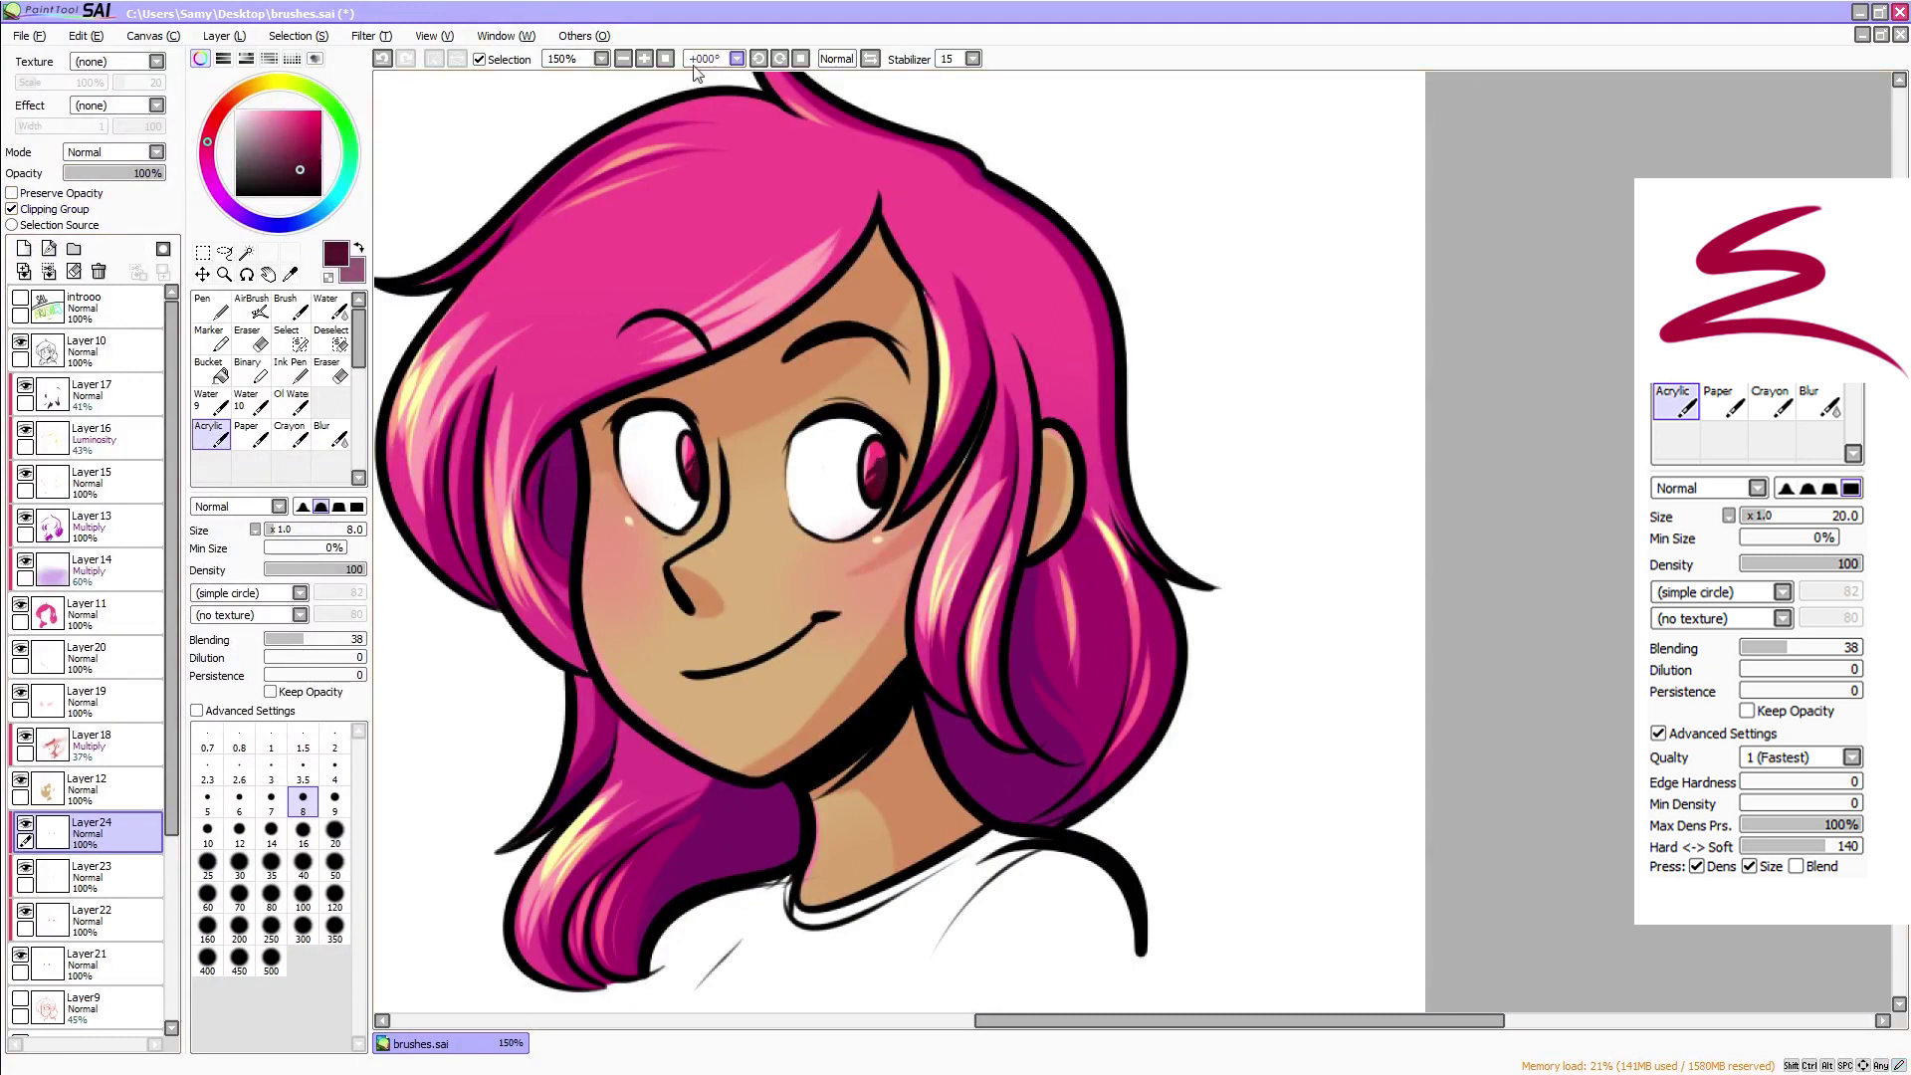
Paint pale pink shading over the upper eye whites on a new layer above Layer9 with the brush at size 16
click(623, 59)
click(251, 110)
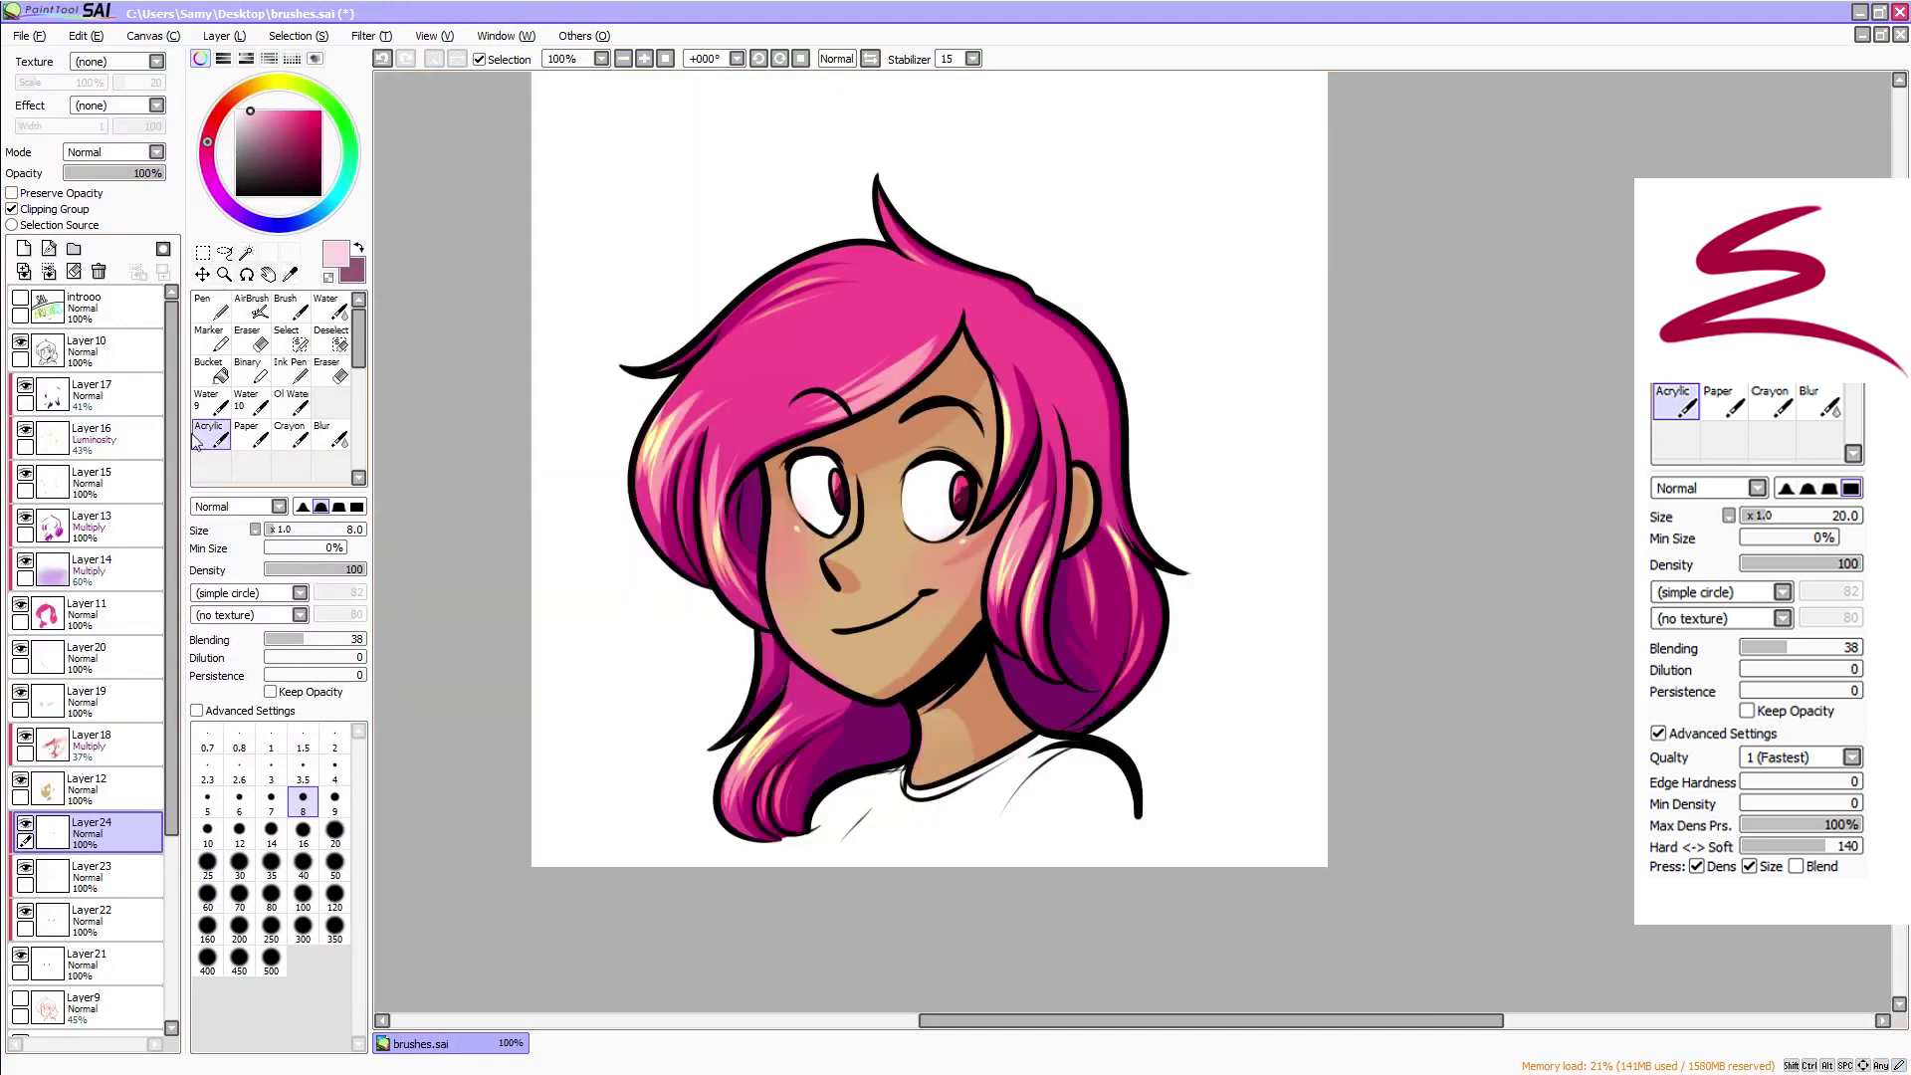
click(91, 1007)
click(23, 248)
click(303, 830)
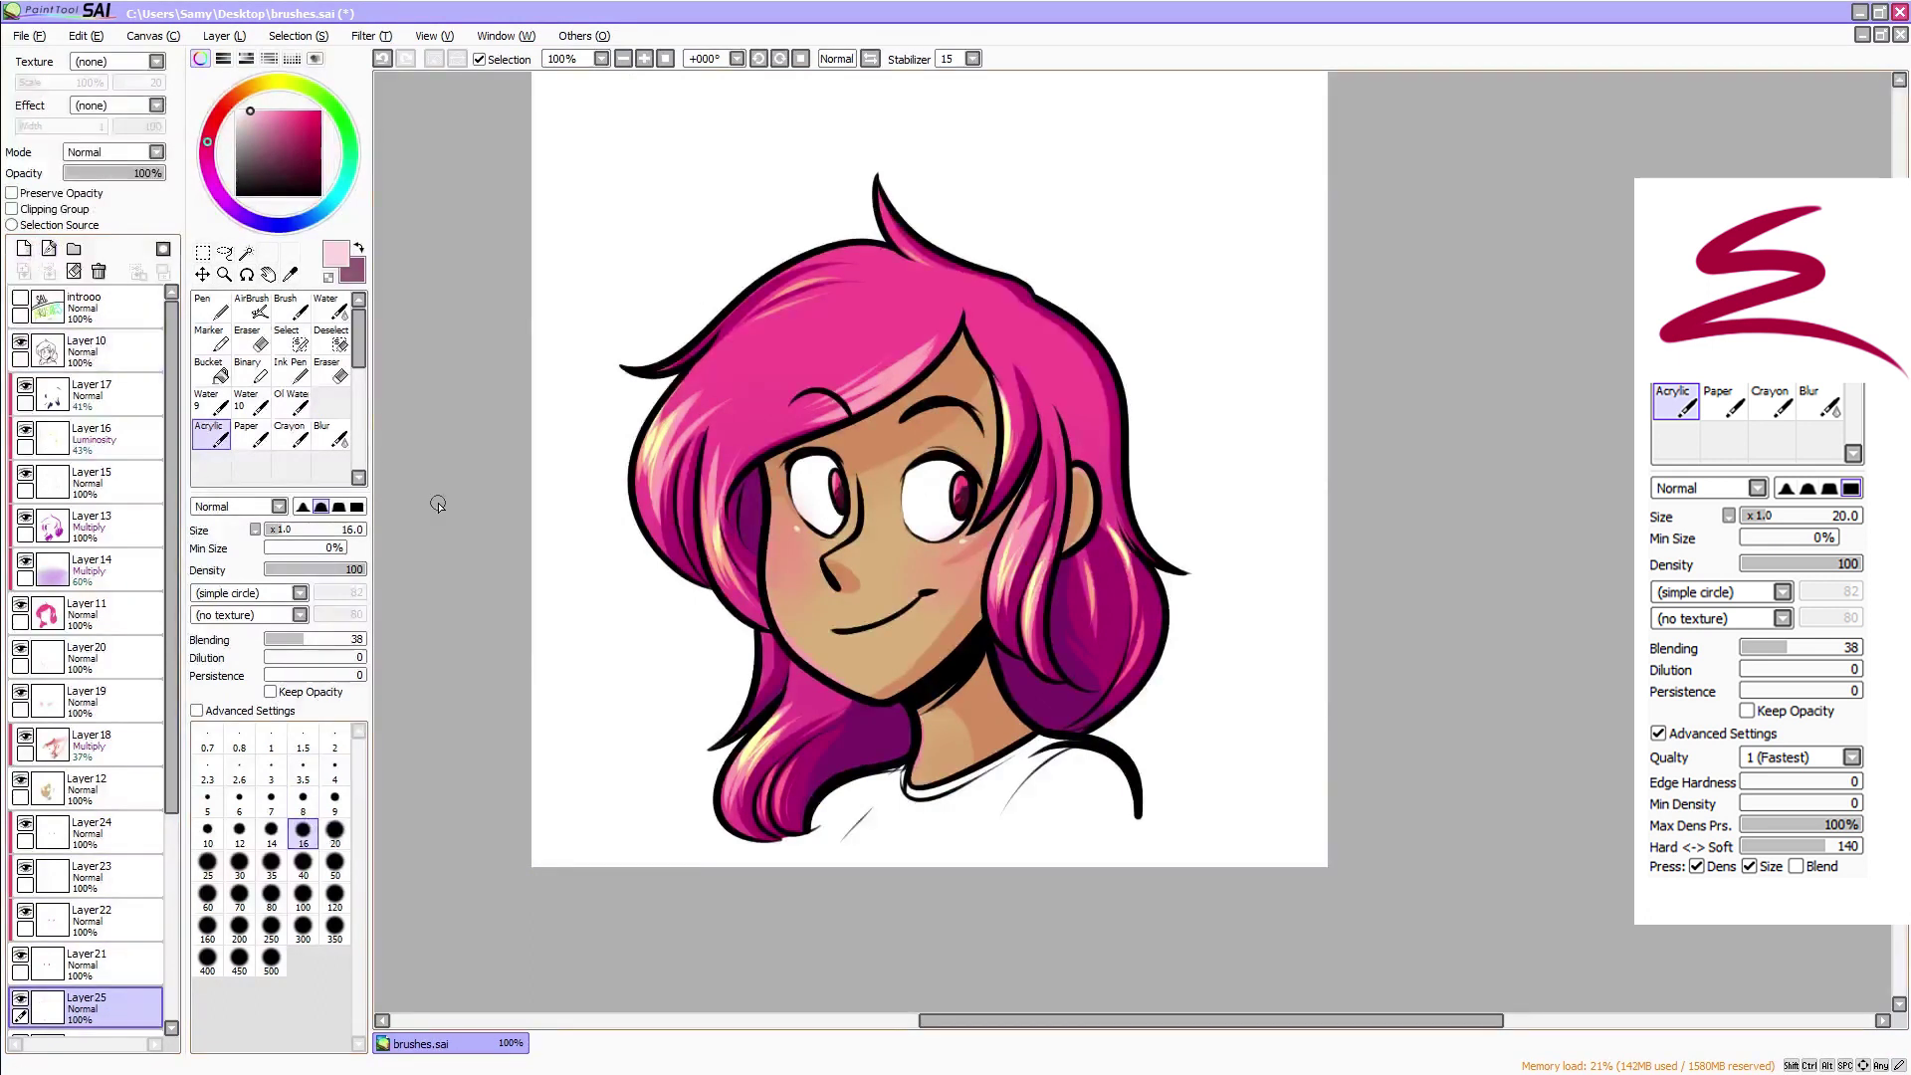
click(644, 59)
click(644, 59)
mouse_move(461, 385)
mouse_down()
mouse_move(605, 336)
mouse_move(426, 421)
mouse_up()
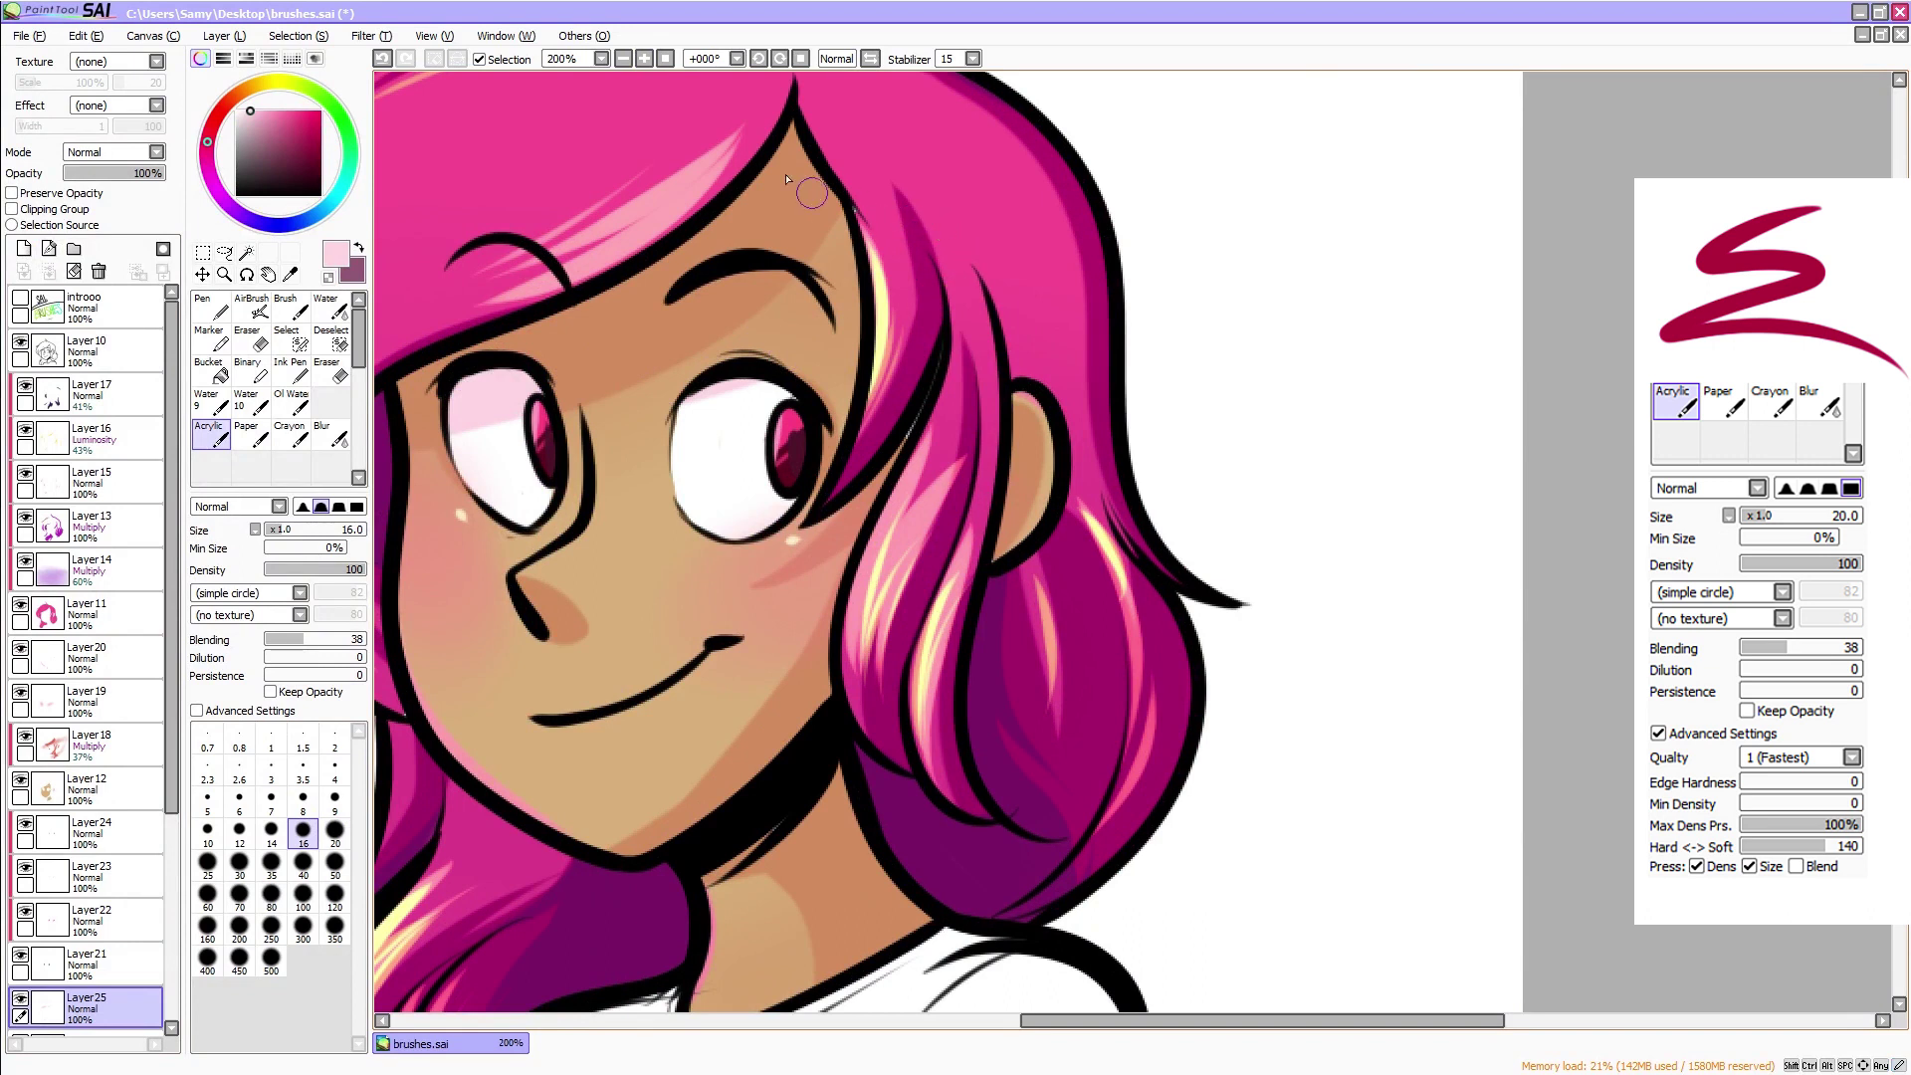
click(666, 59)
drag(1234, 1023, 1335, 1029)
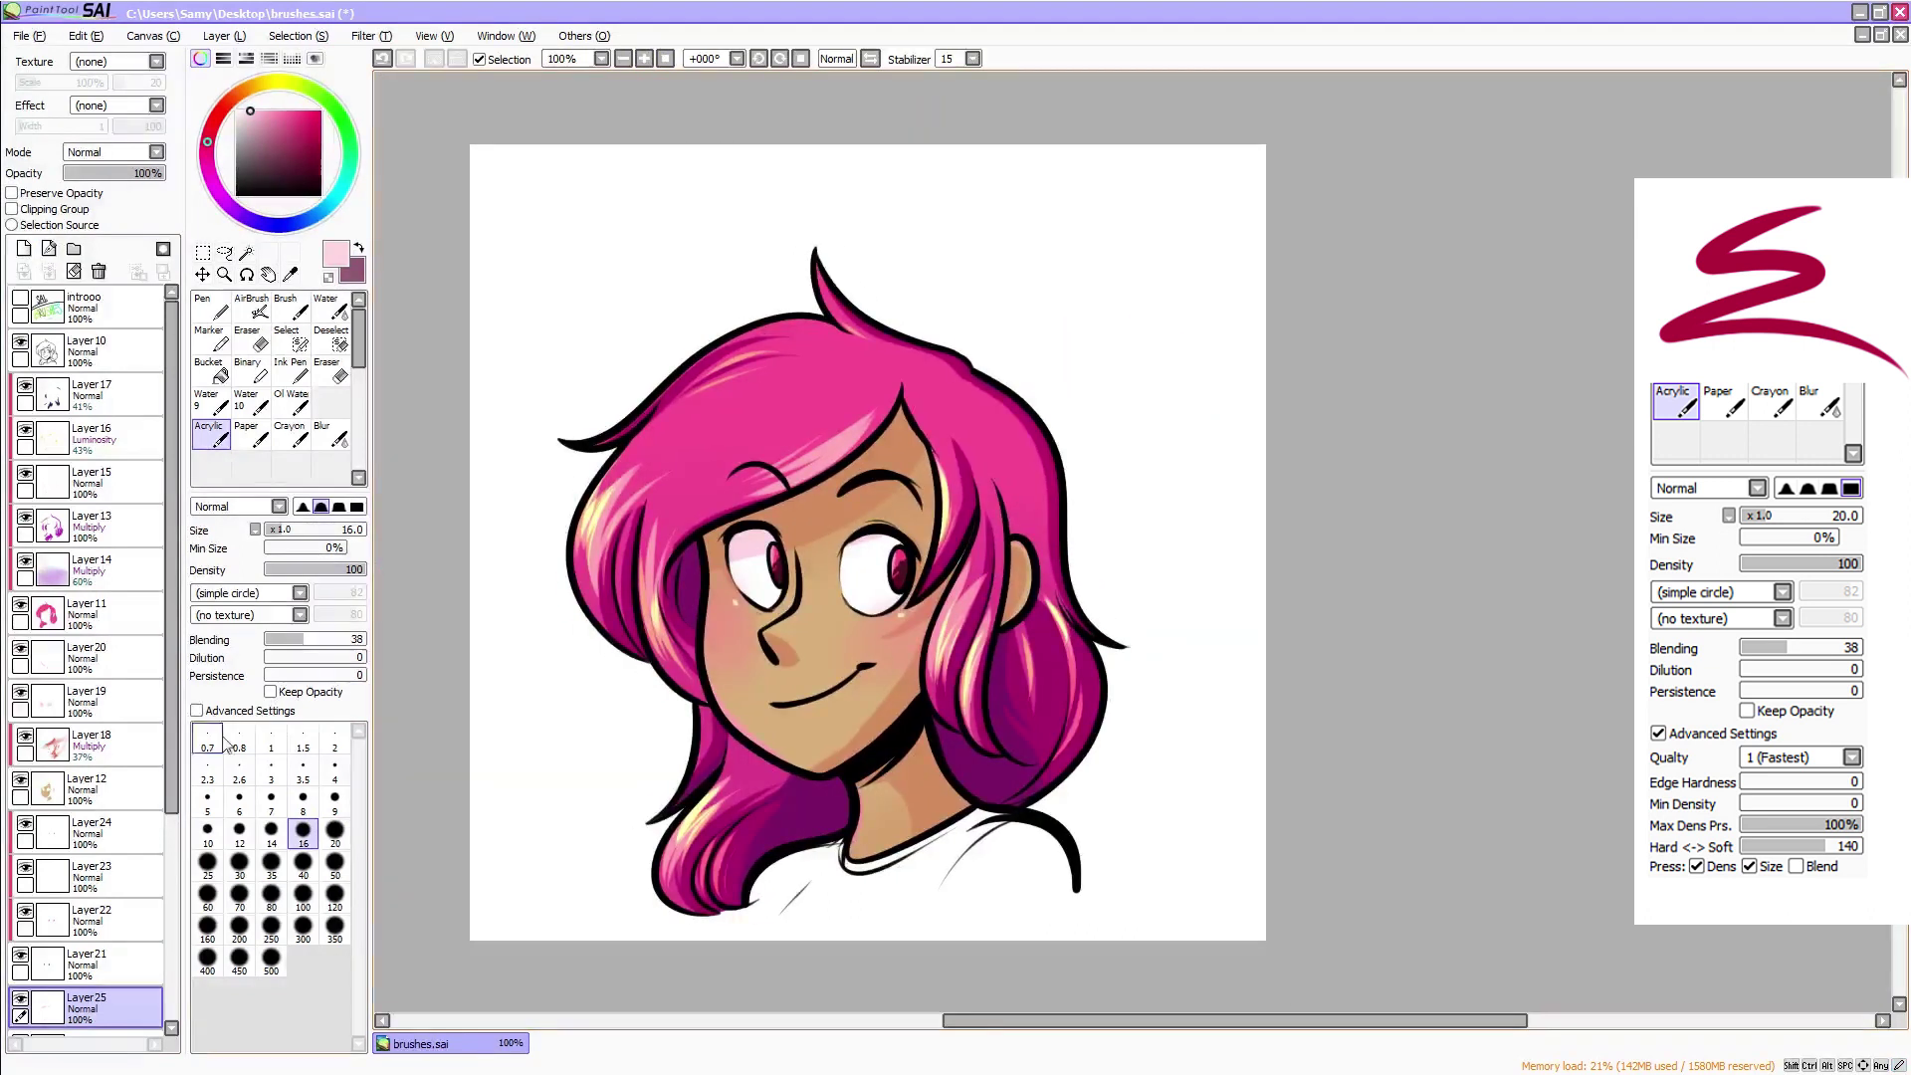
Touch up the line art on Layer10 in black with a hard-edged Acrylic brush at size 9
click(69, 358)
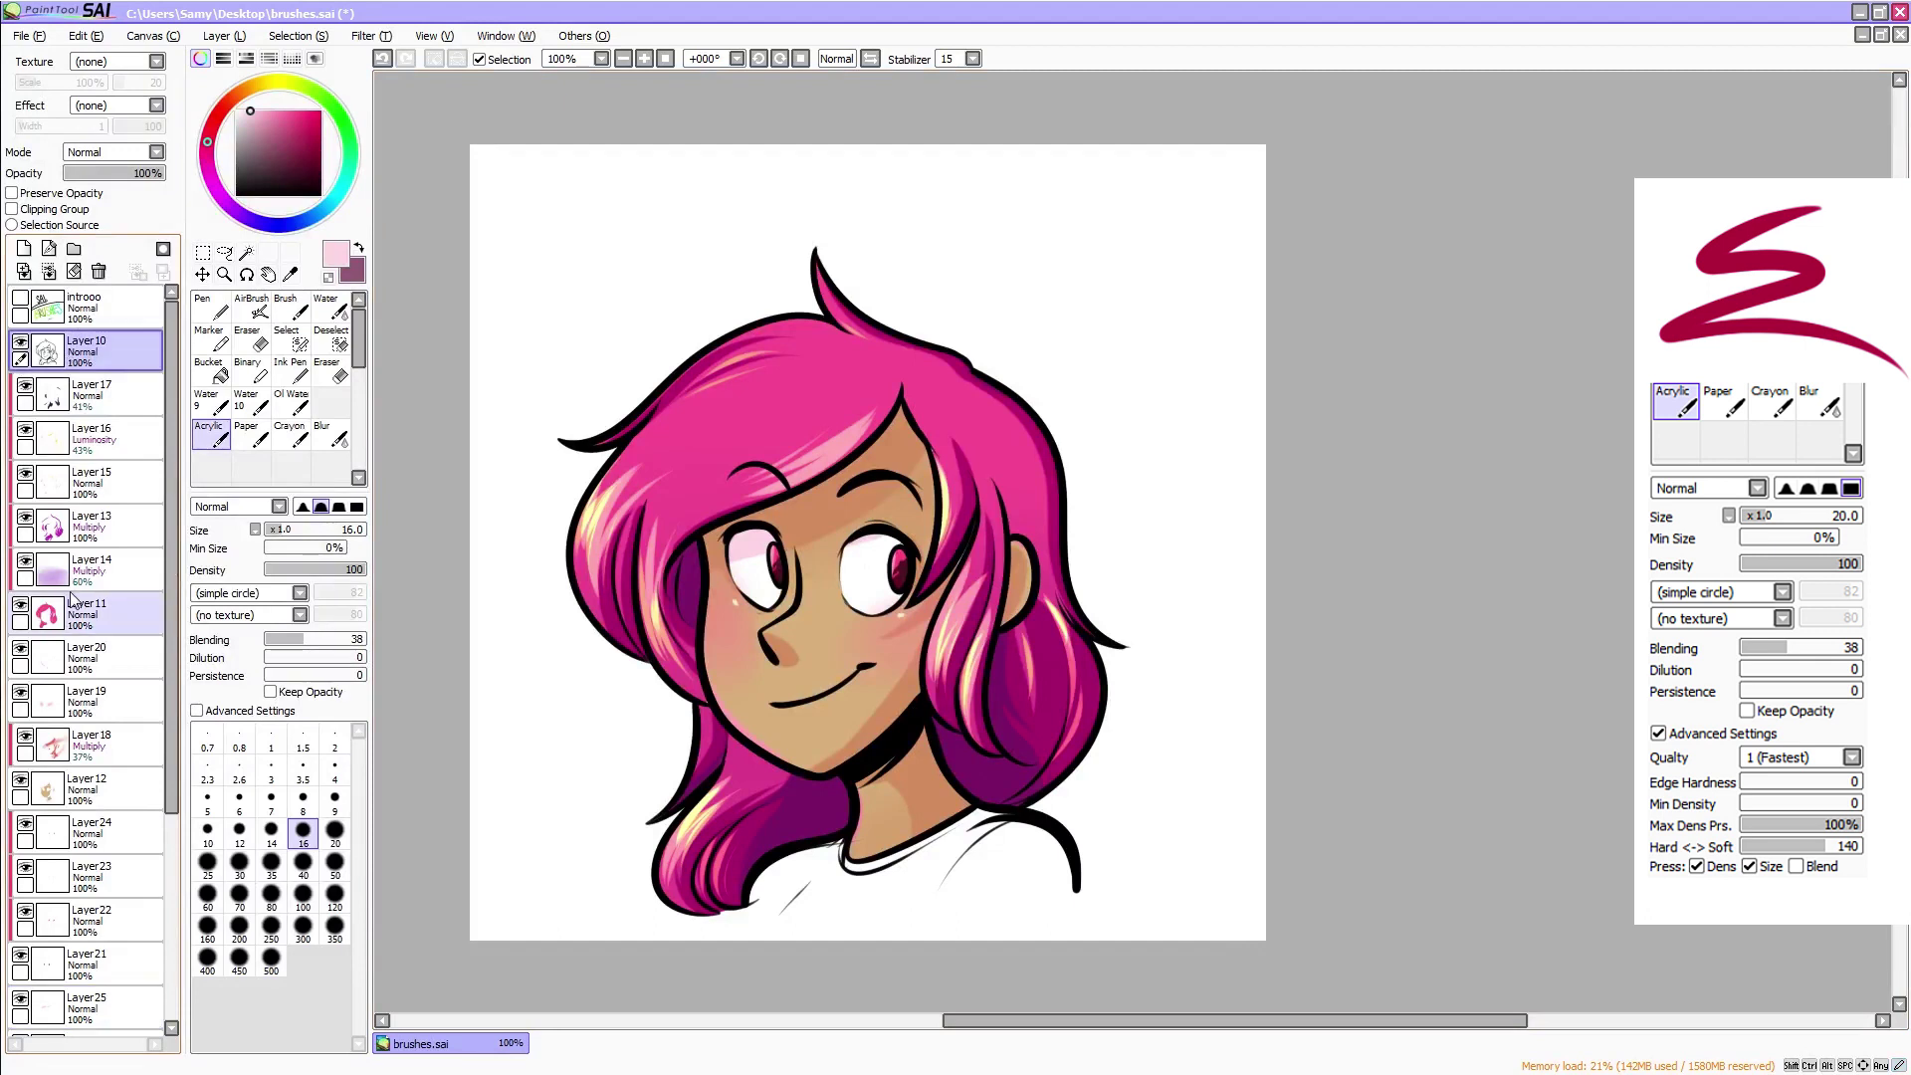
click(644, 59)
click(320, 195)
click(335, 801)
click(358, 506)
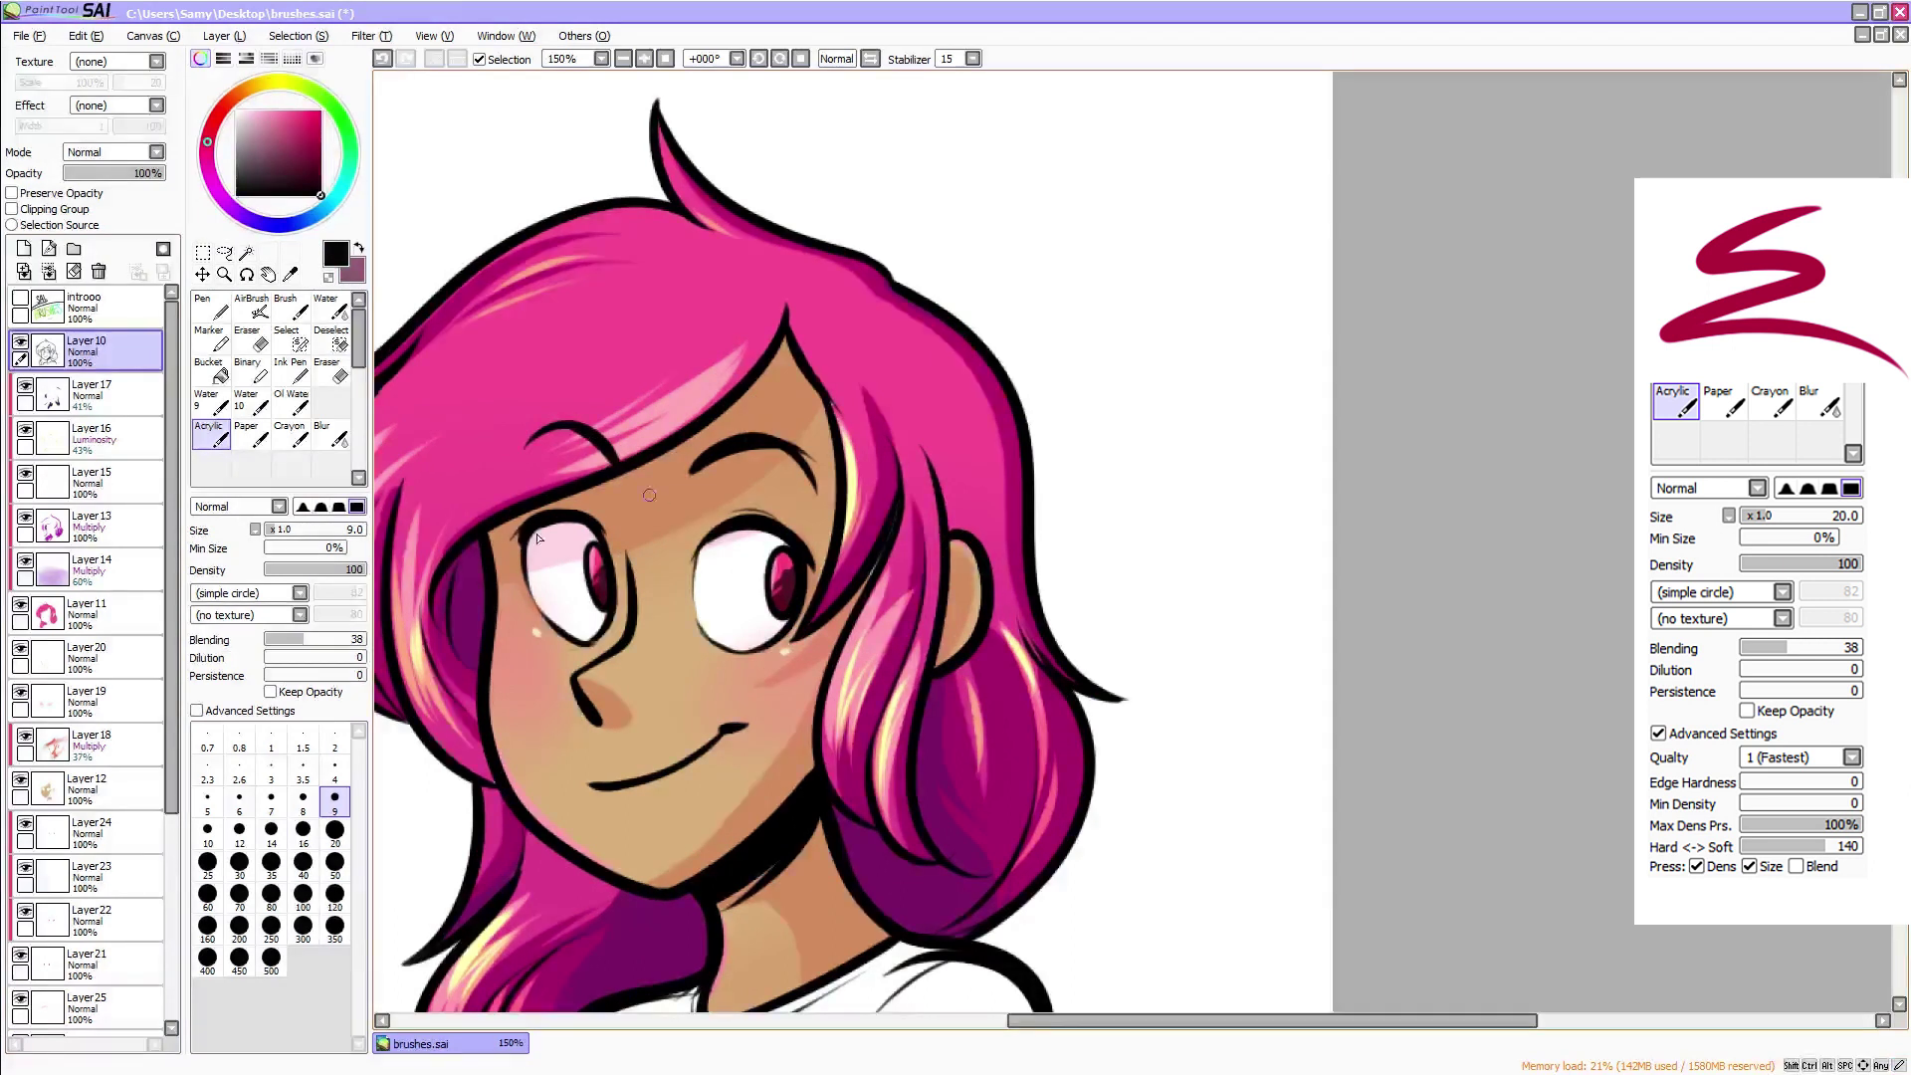
drag(571, 428, 532, 440)
key(ctrl+z)
key(ctrl+z)
drag(880, 556, 815, 783)
click(624, 58)
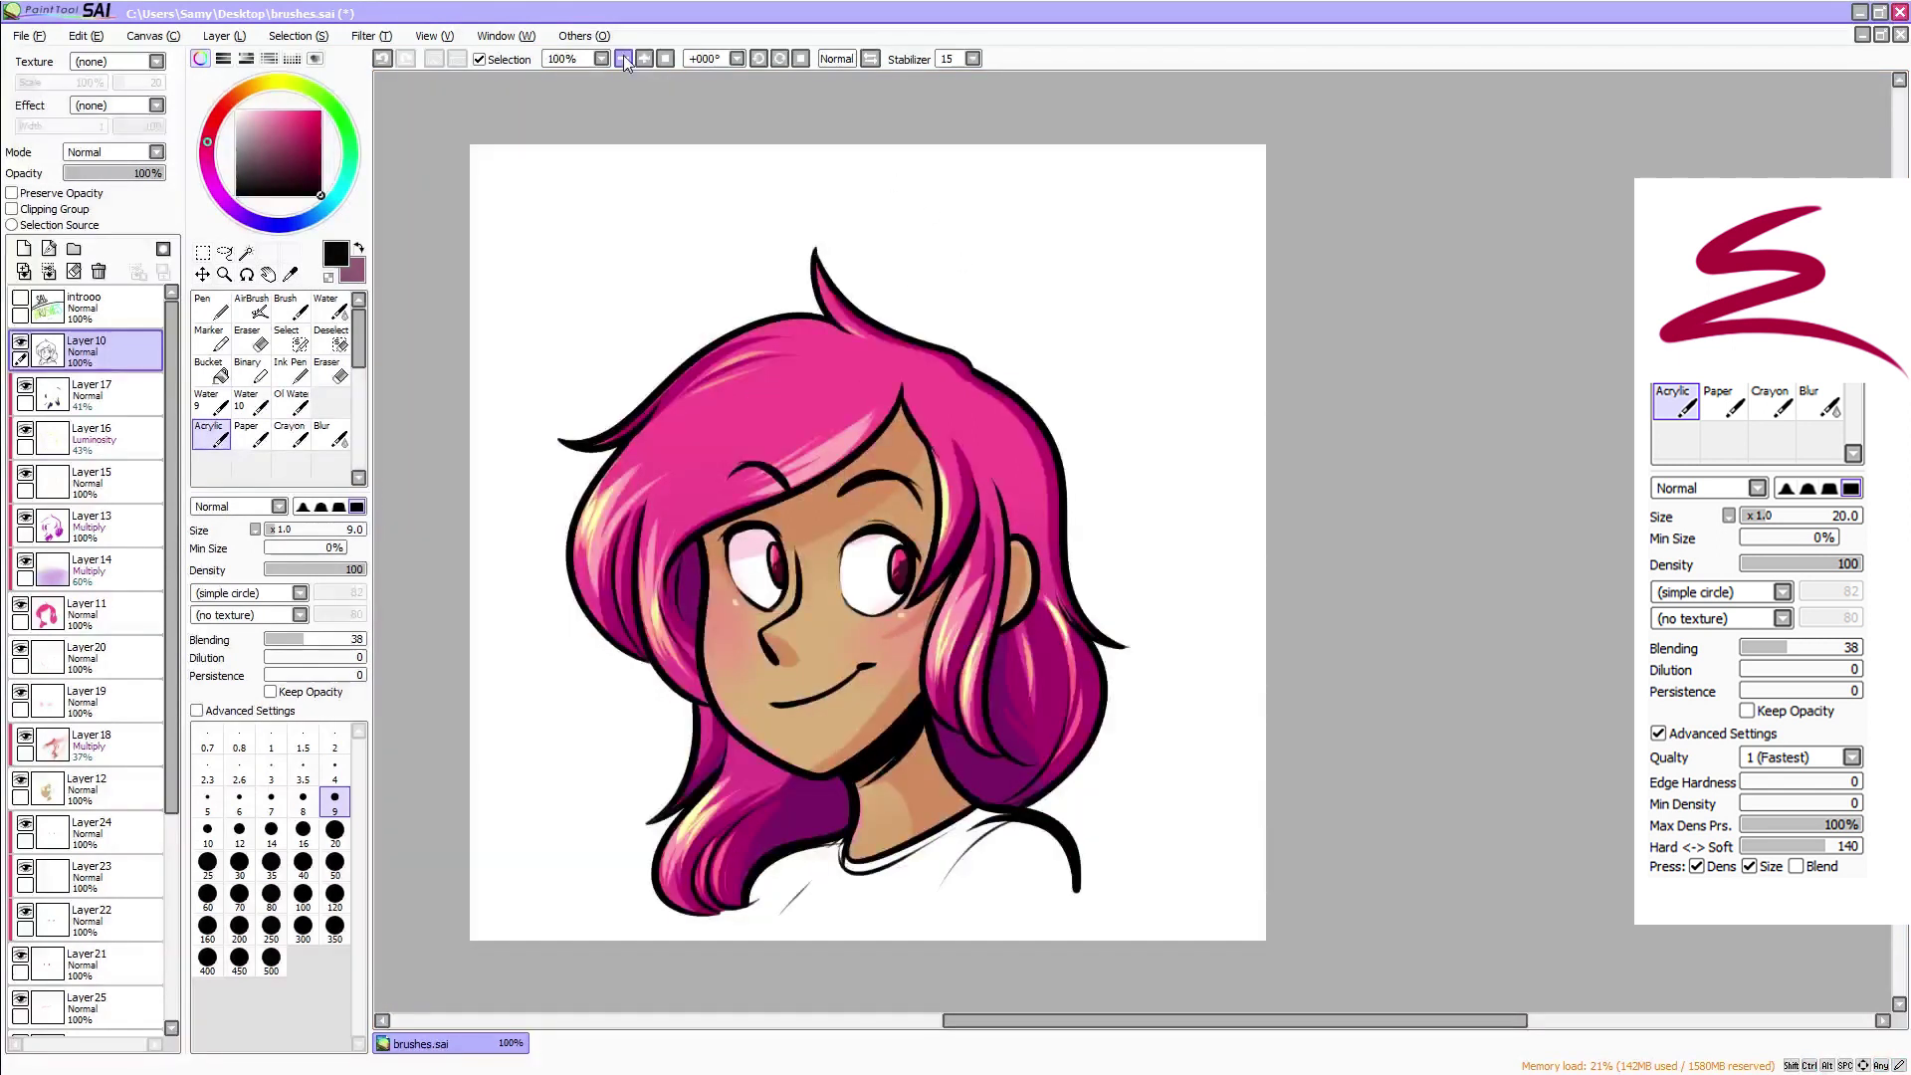
Collapse the brushes folder, add a new layer above Layer9 and choose turquoise as the shirt colour
click(331, 202)
click(312, 115)
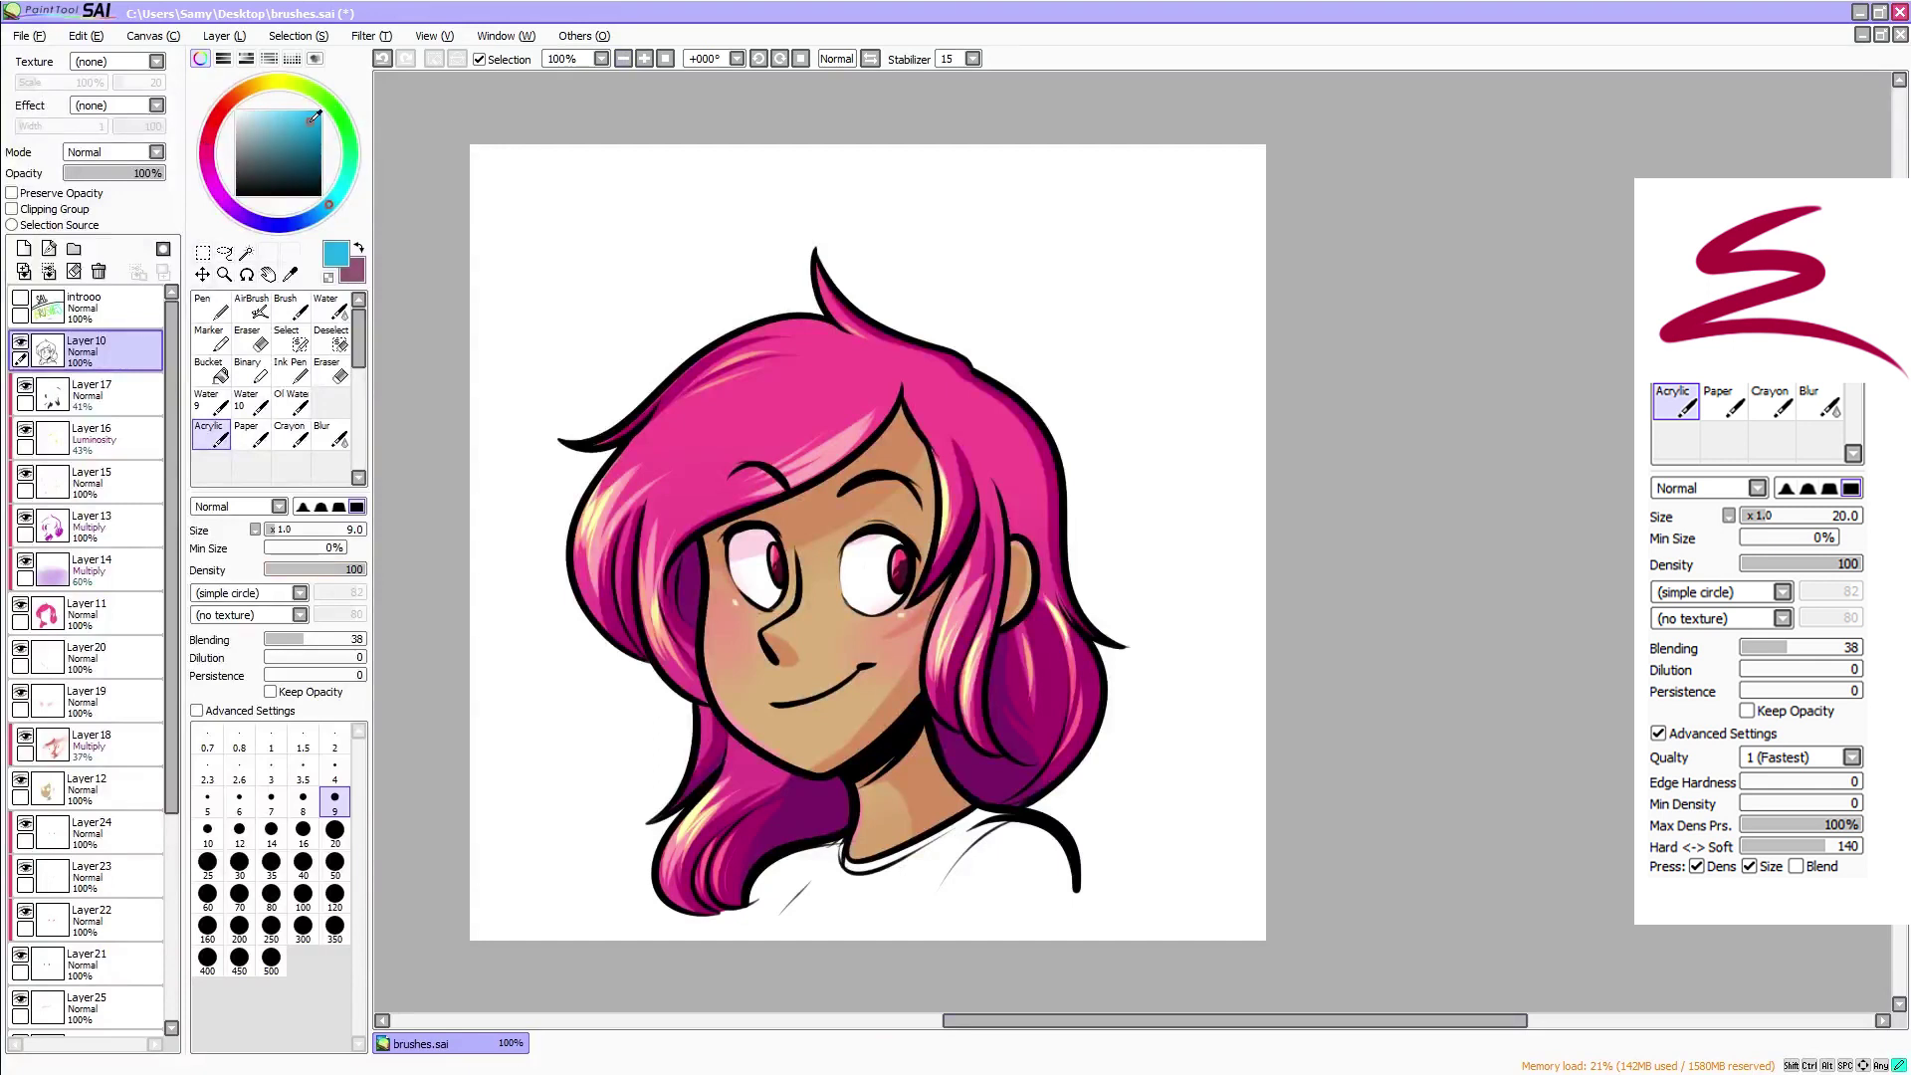
click(341, 187)
click(300, 128)
drag(174, 782, 174, 985)
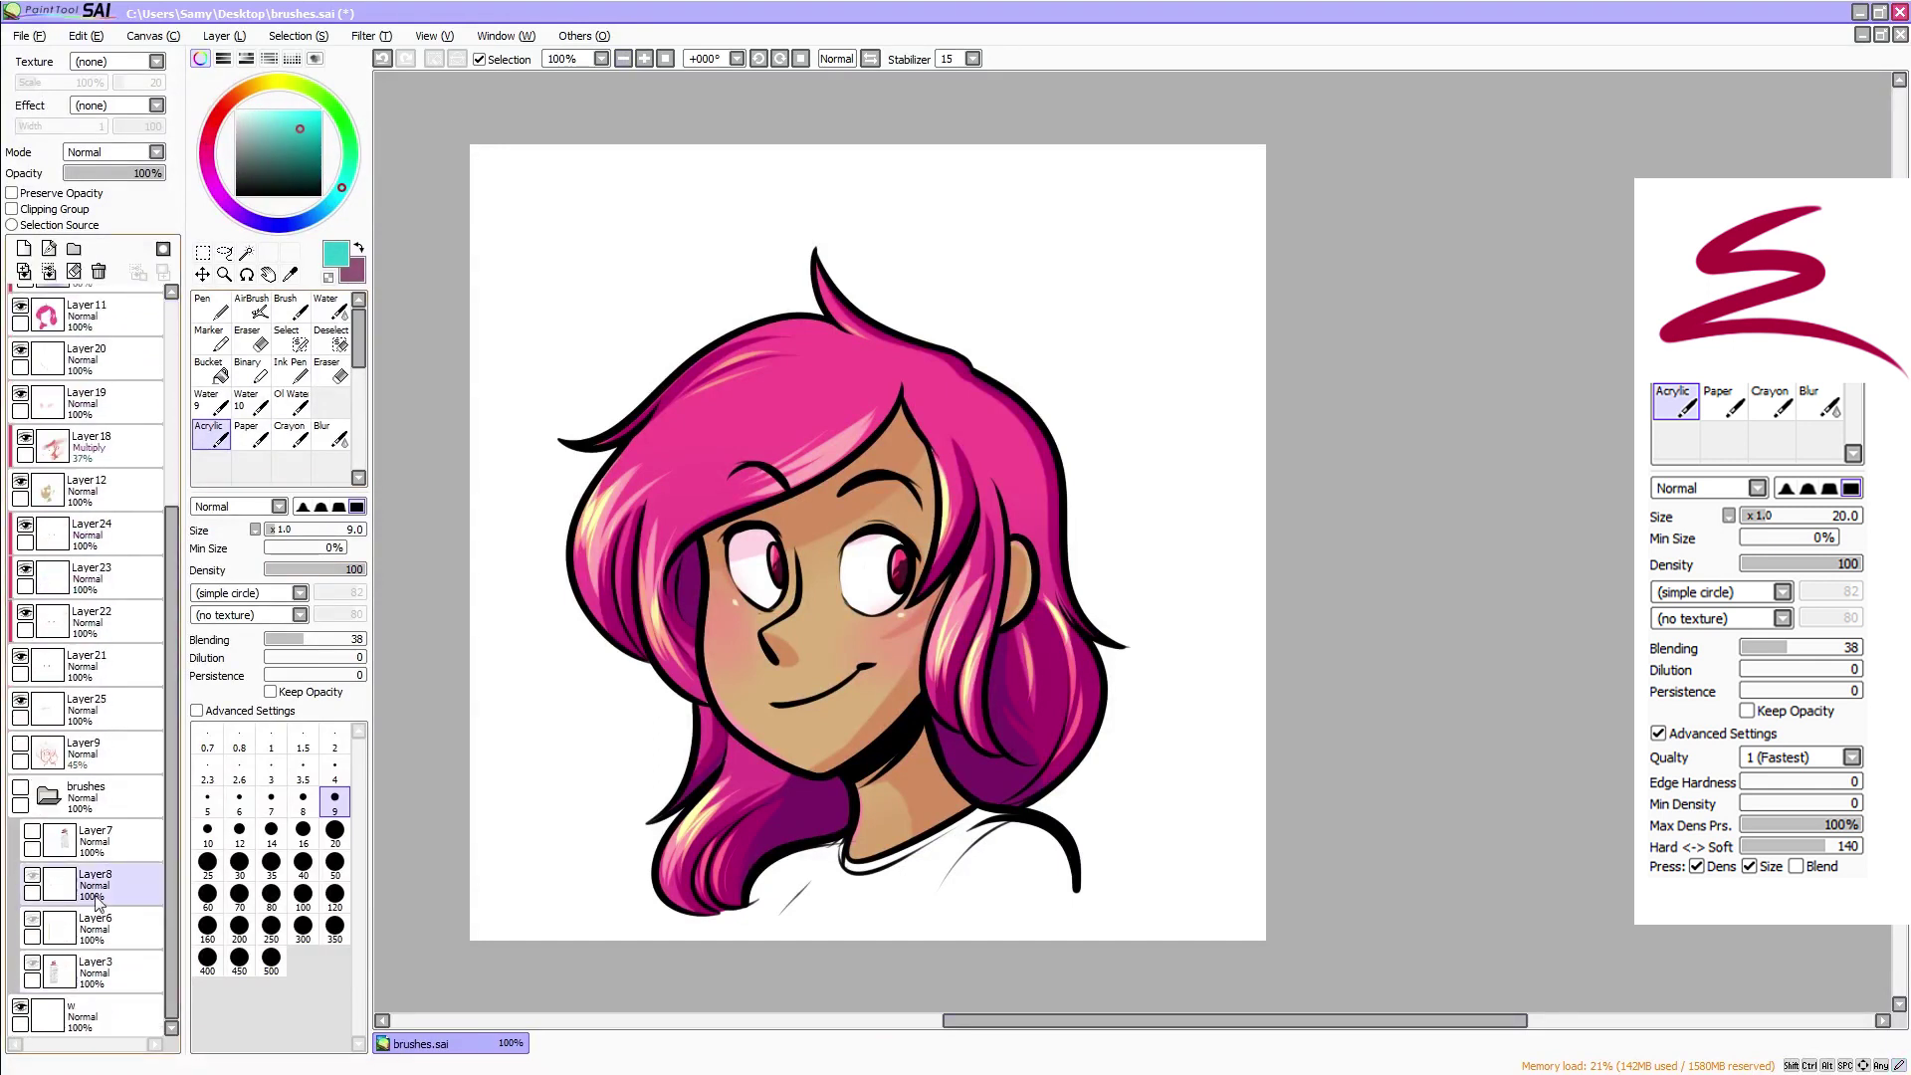
click(49, 796)
click(80, 756)
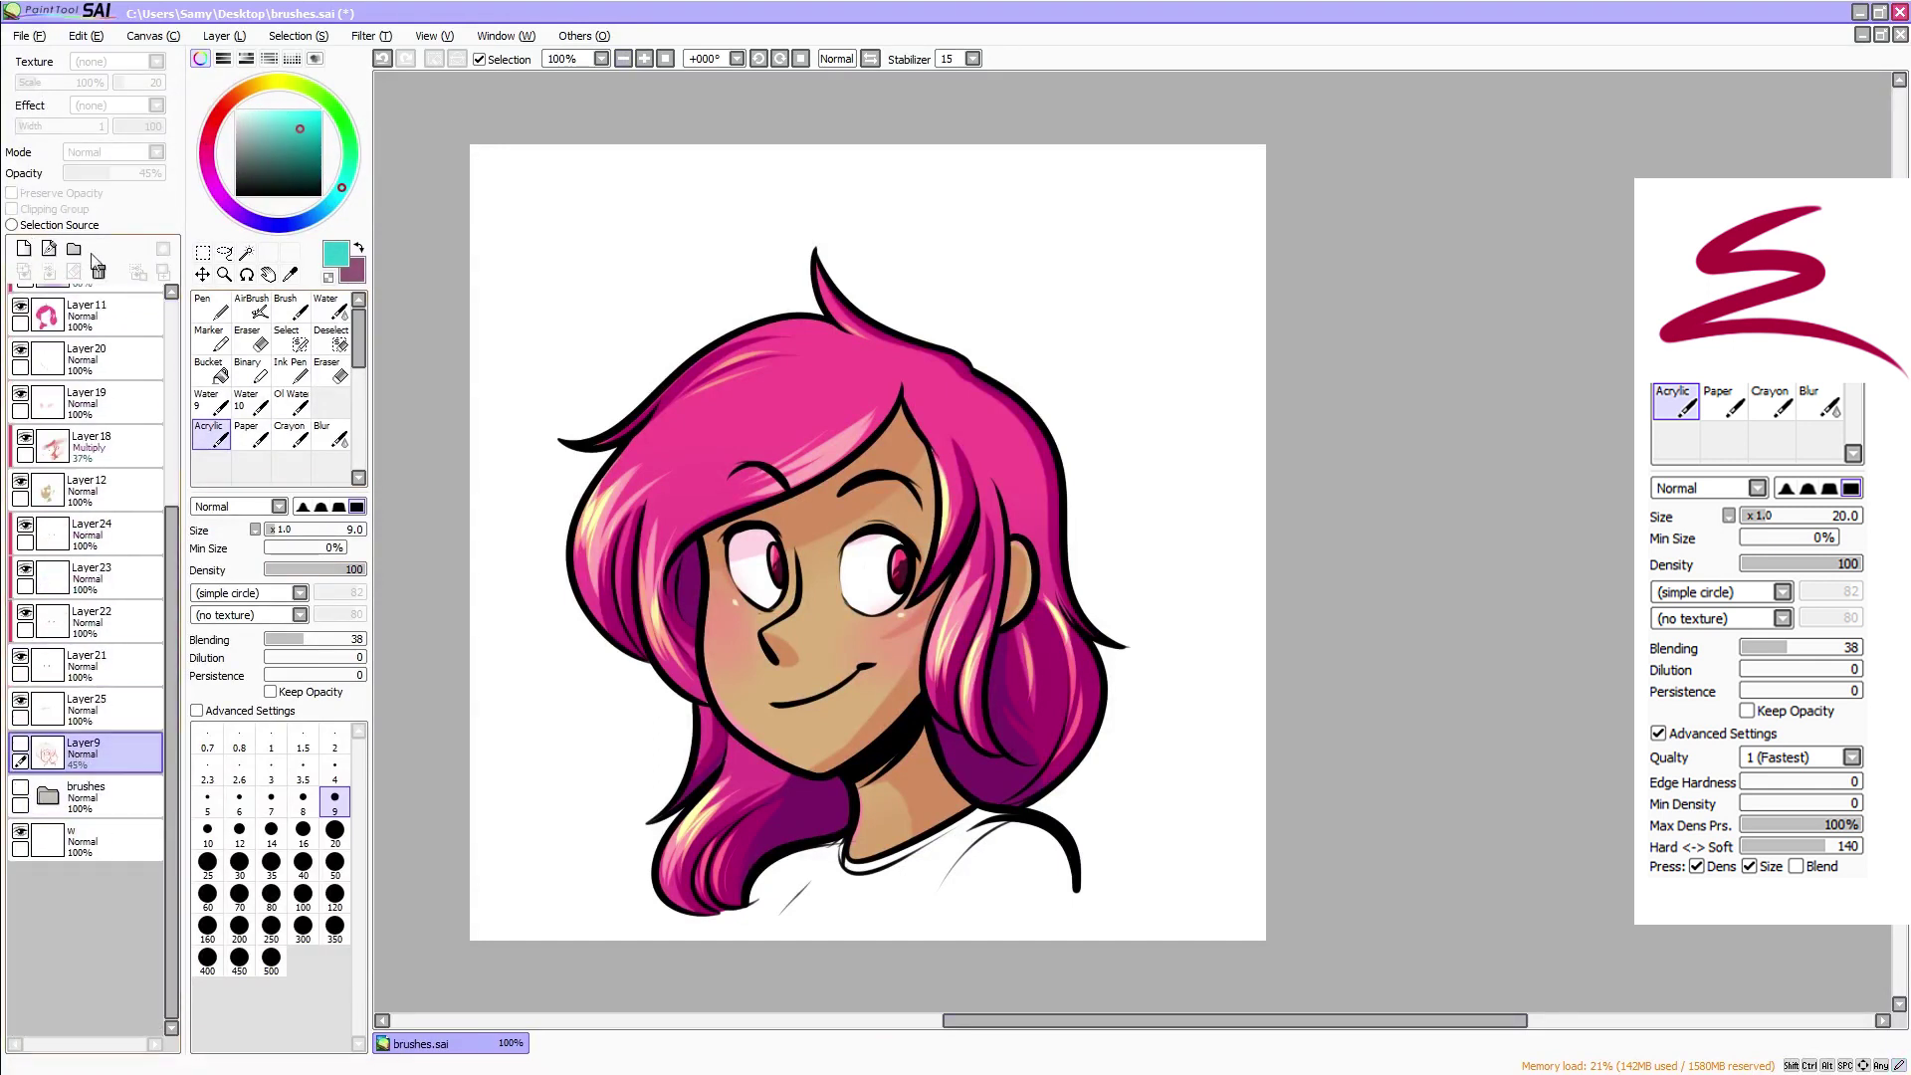
click(24, 247)
click(270, 82)
click(337, 195)
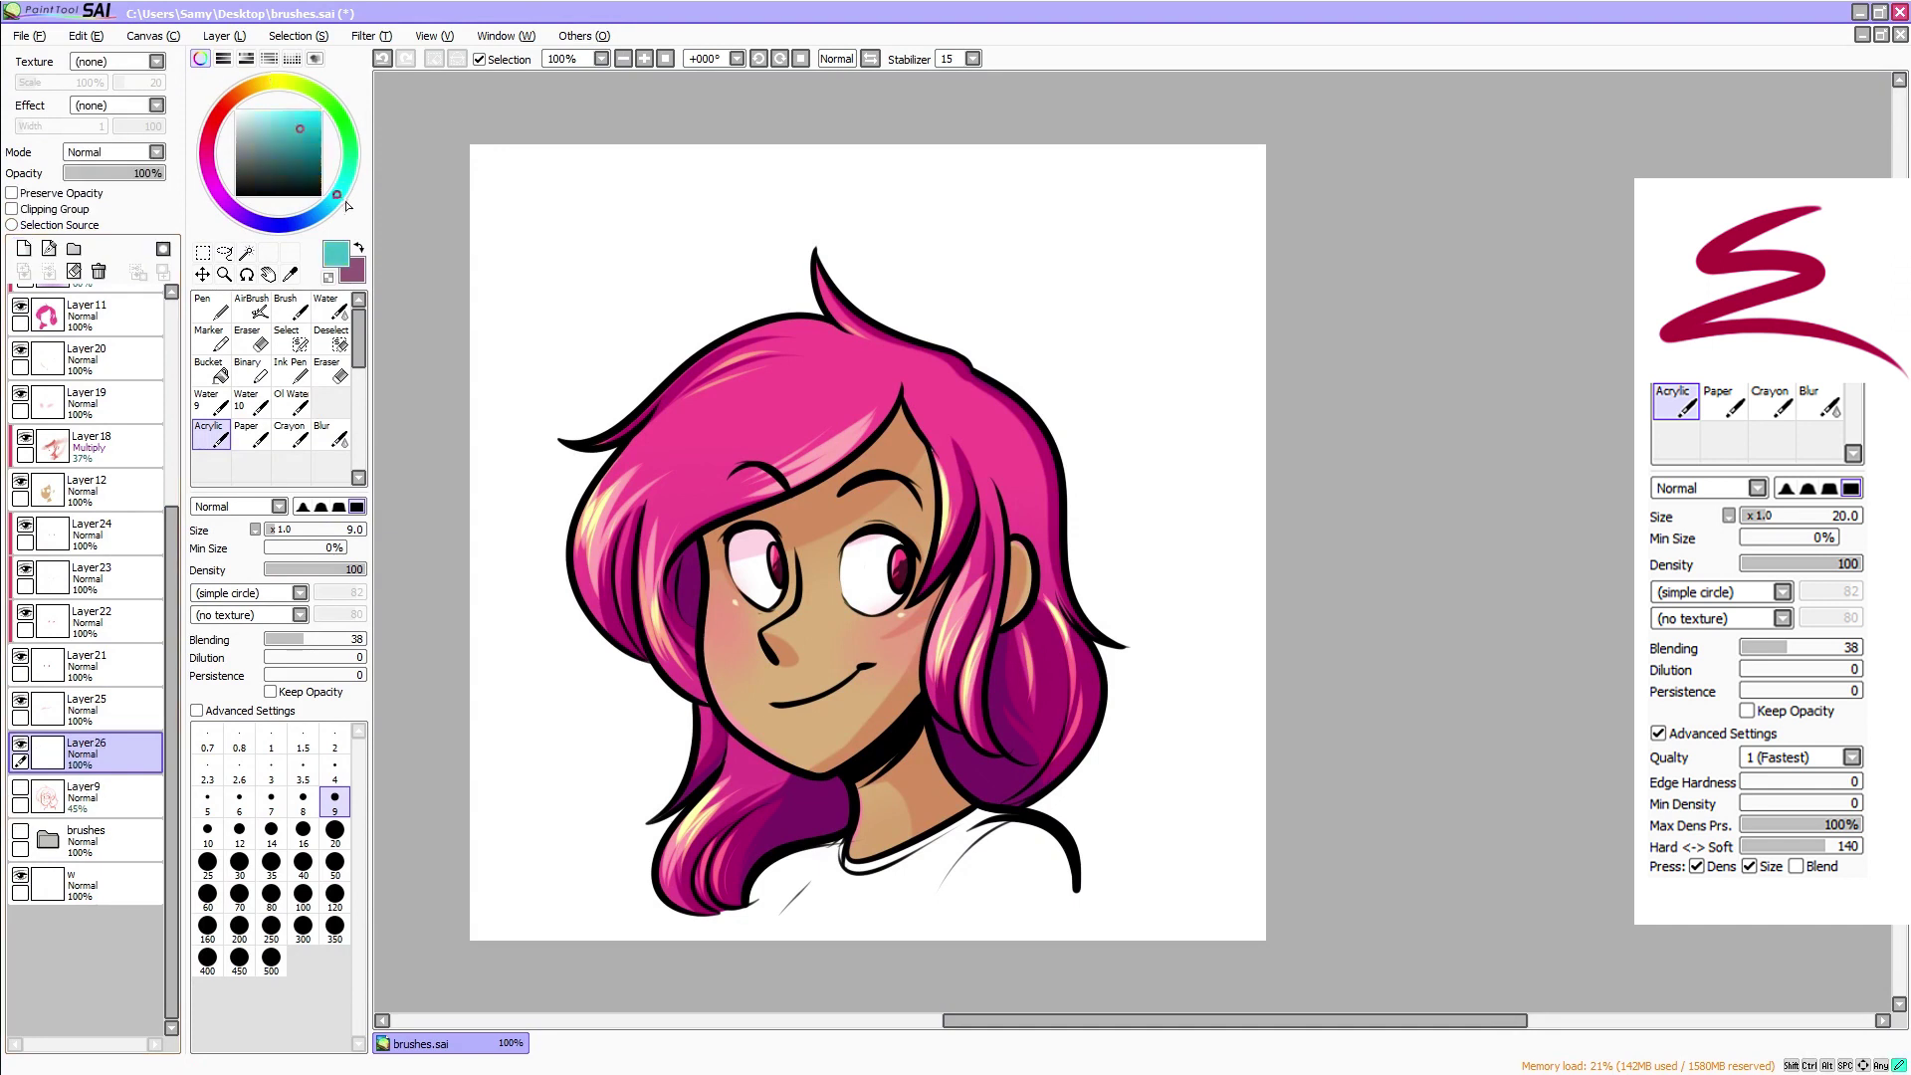
click(306, 126)
Outline the shirt area with a freehand selection and bucket-fill it turquoise
click(225, 256)
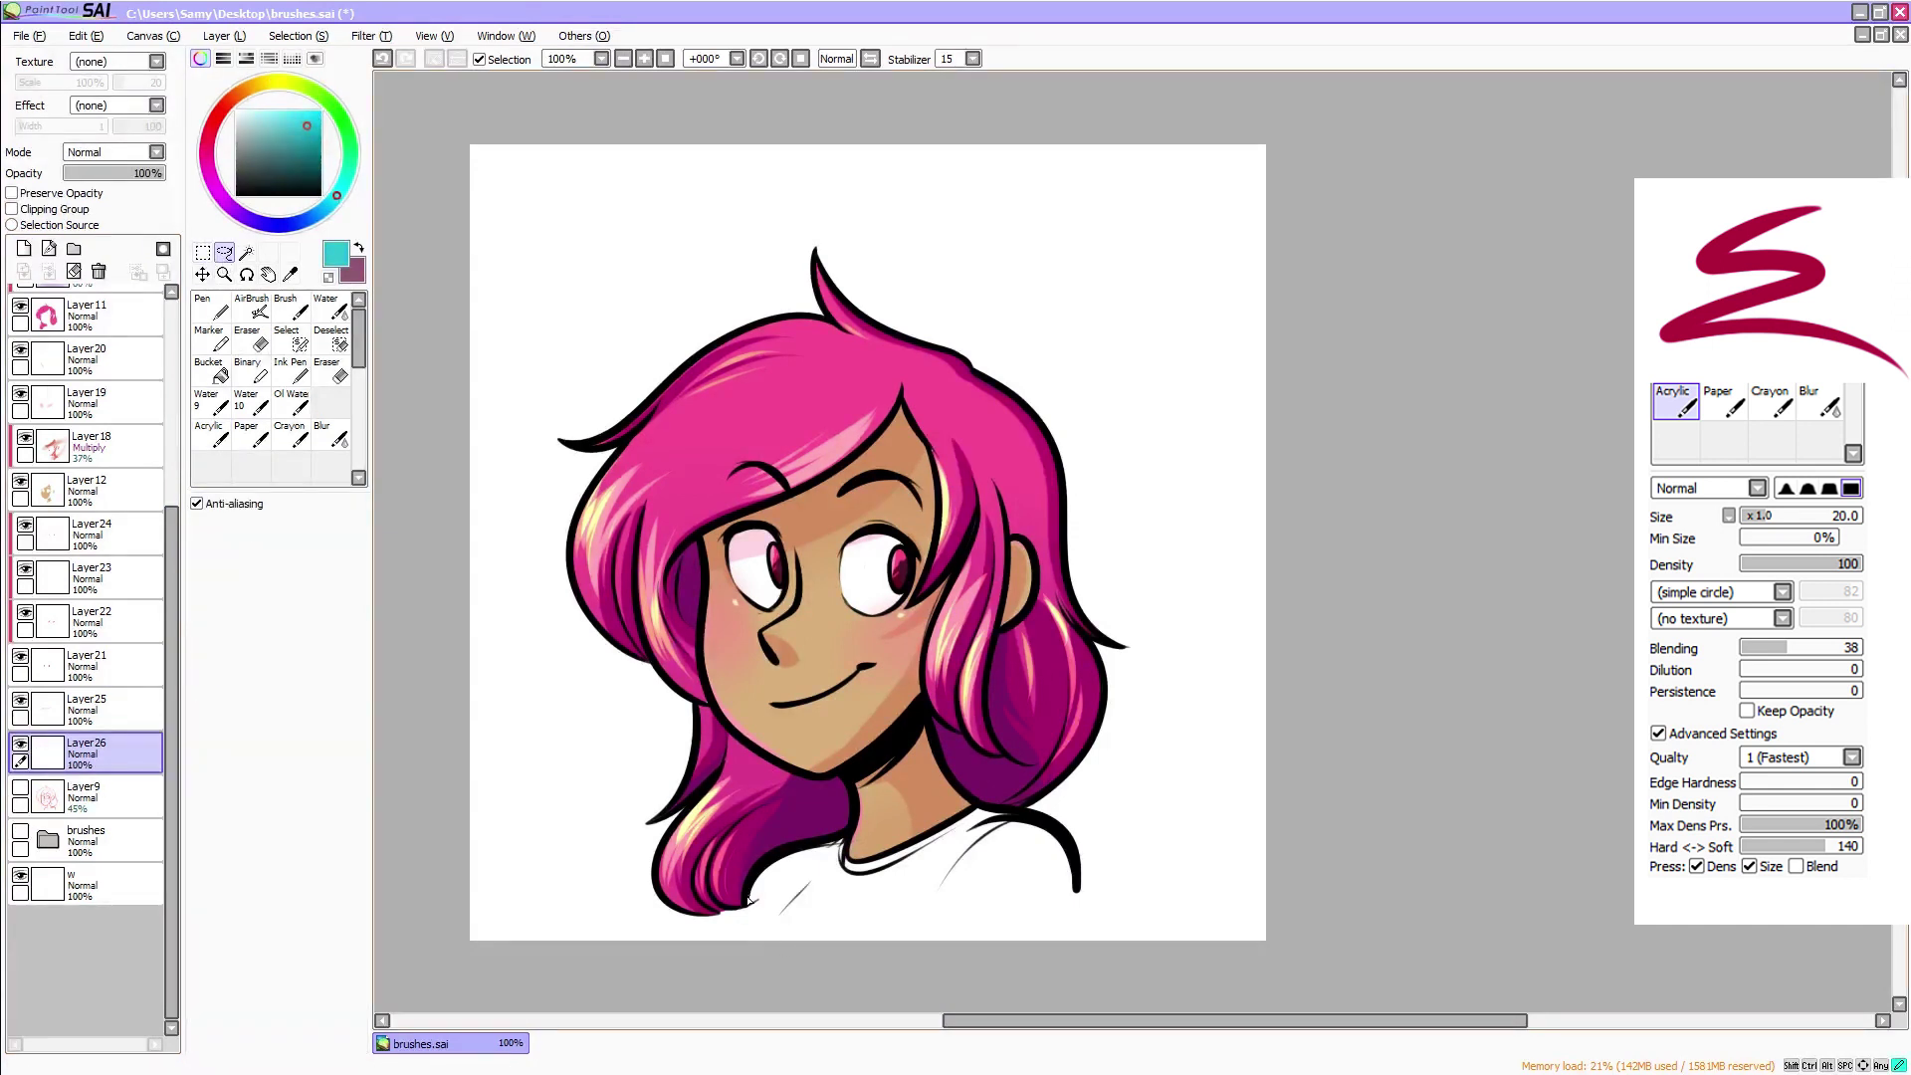
mouse_move(749, 901)
mouse_down()
mouse_move(852, 928)
mouse_move(1080, 899)
mouse_up()
drag(1026, 811, 775, 835)
click(213, 371)
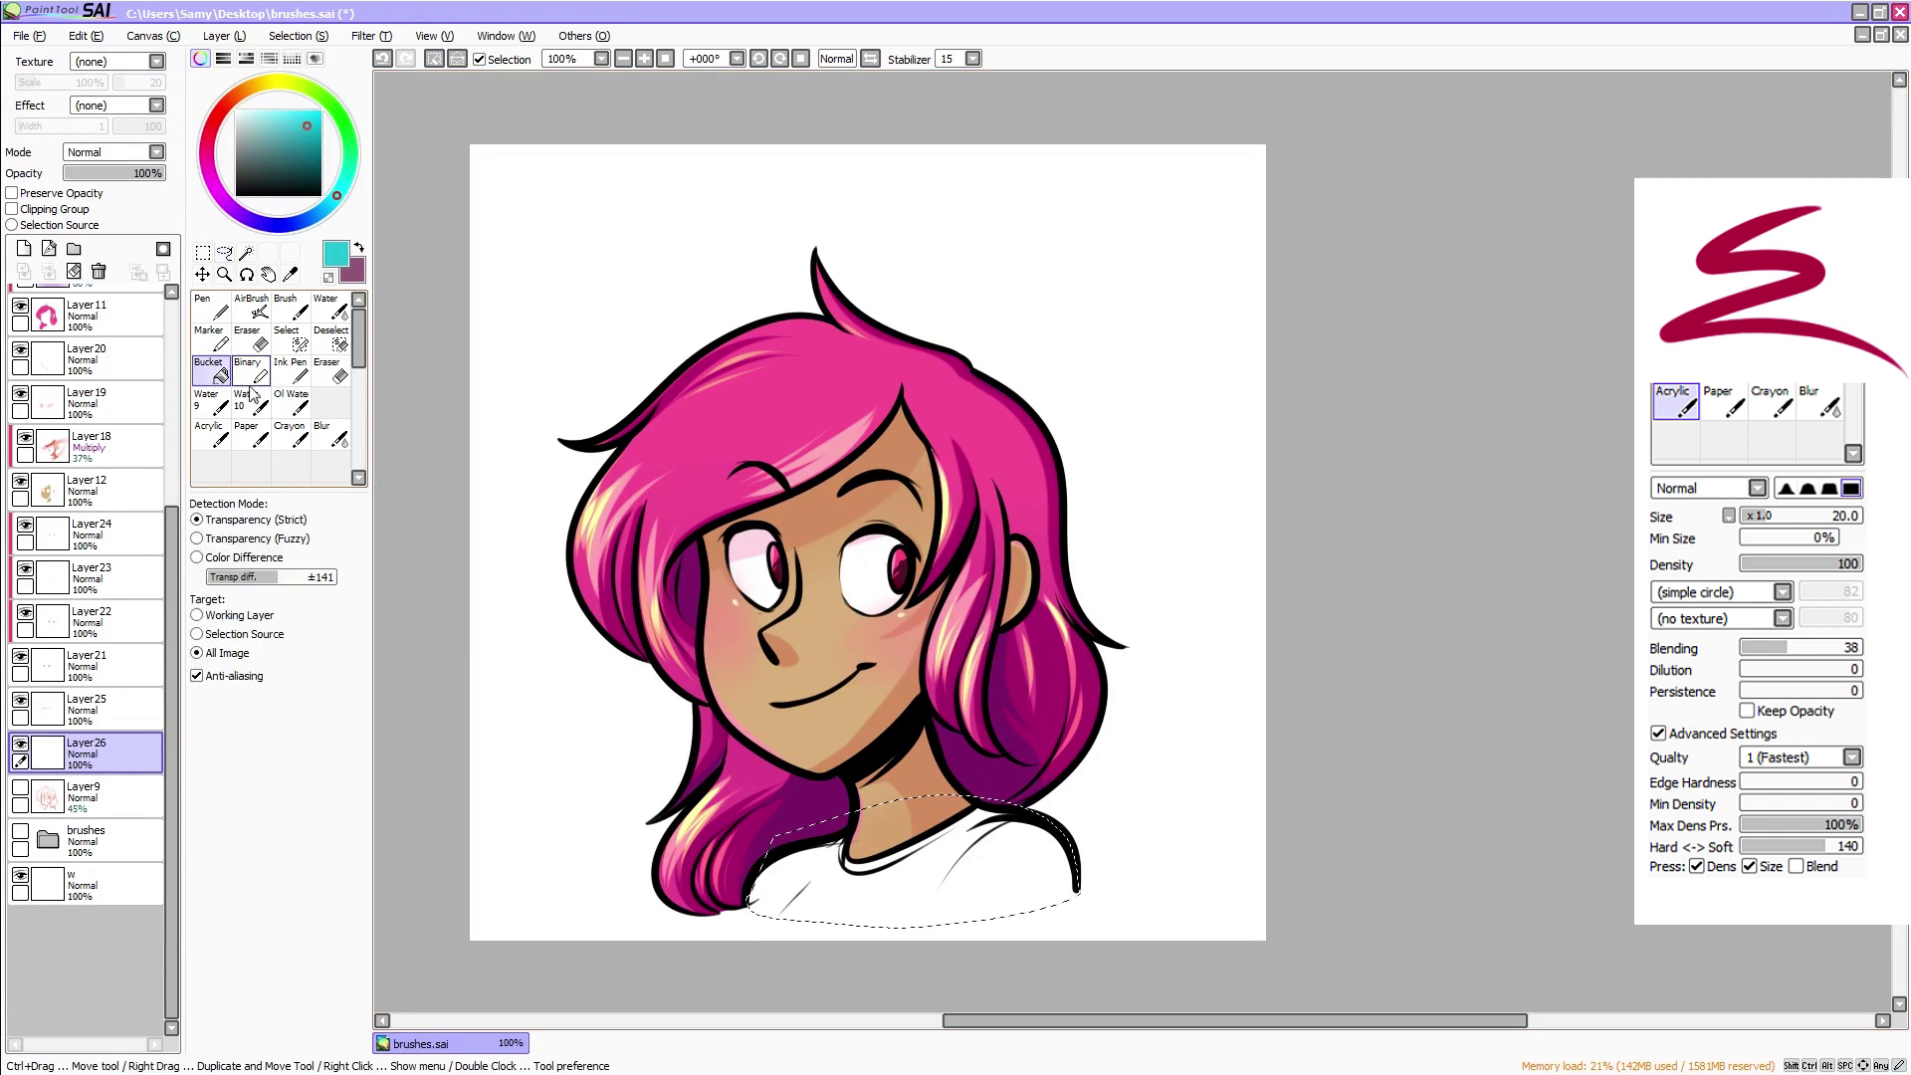
click(921, 880)
Paint the shirt's front panel pale cyan on a new clipped layer with the Acrylic brush at size 40, and clear the selection
click(209, 432)
click(254, 111)
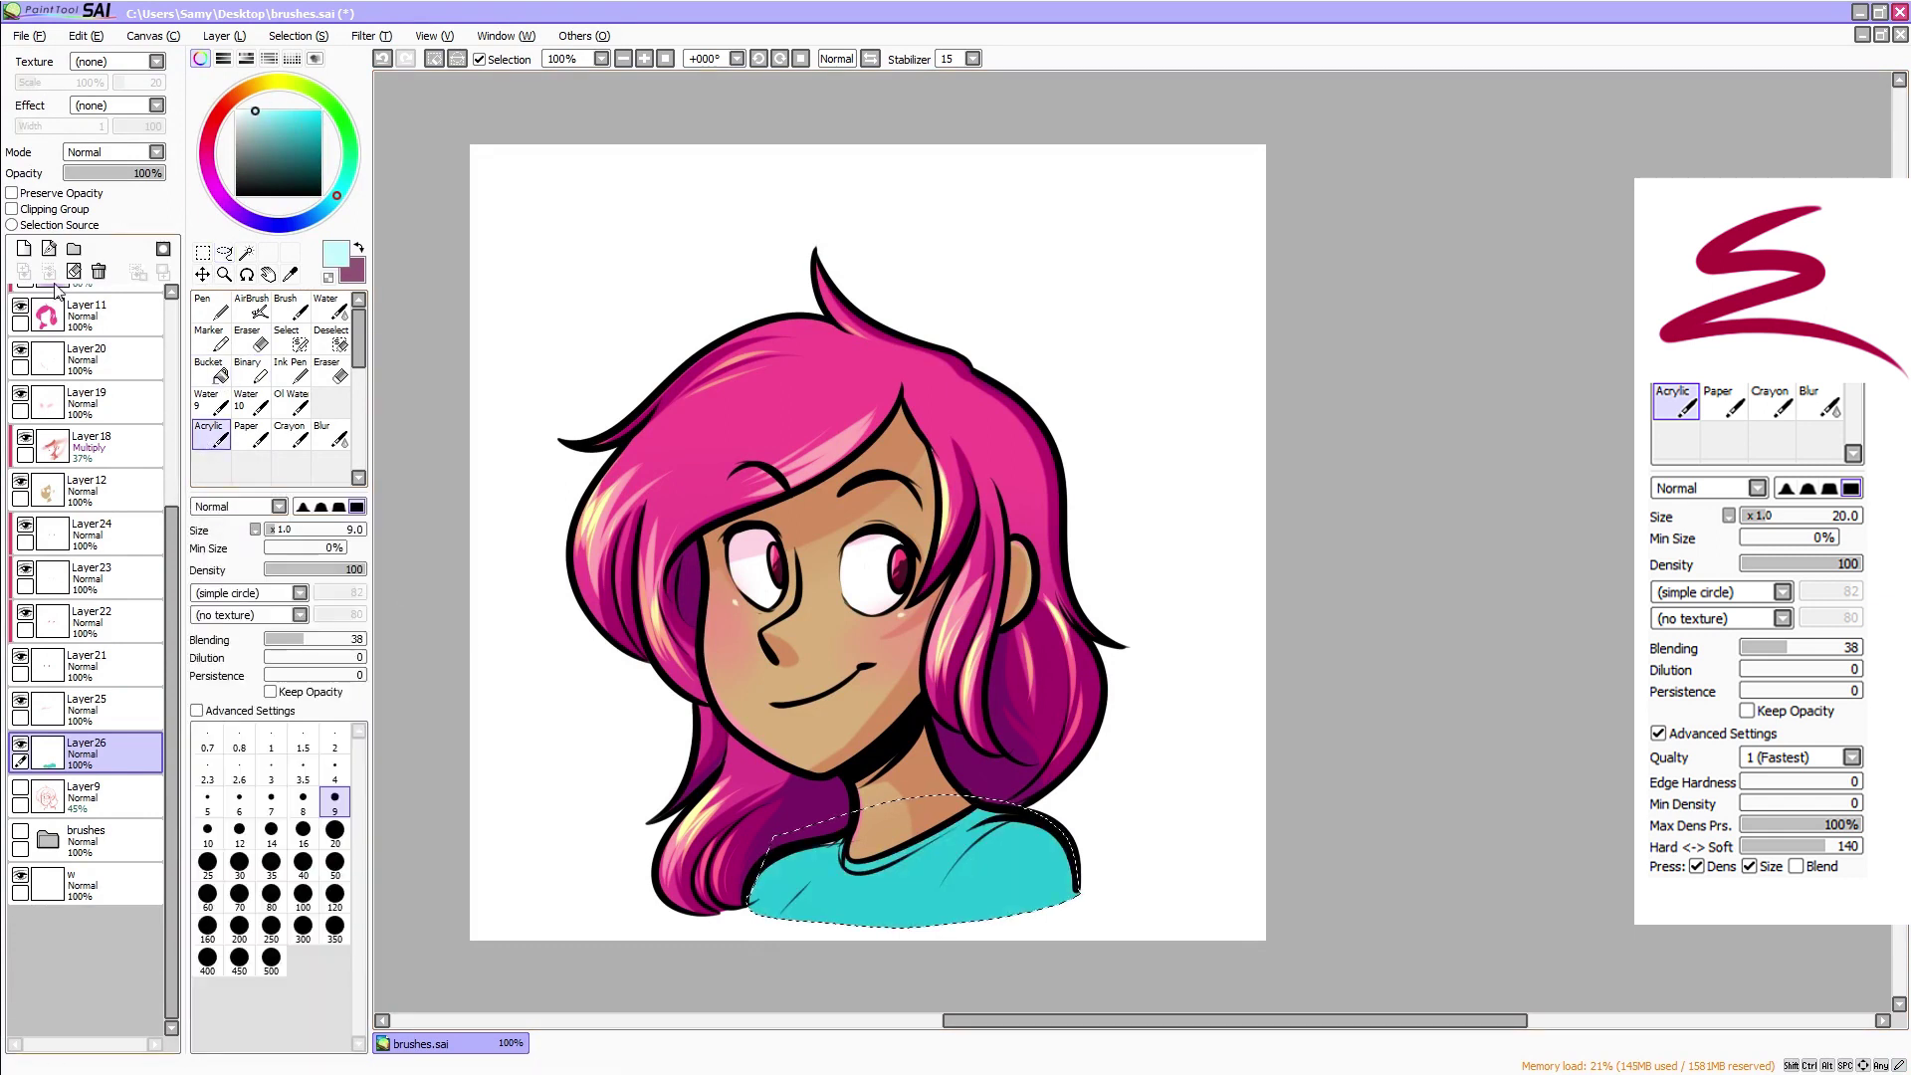
click(24, 248)
click(57, 209)
click(247, 111)
click(304, 864)
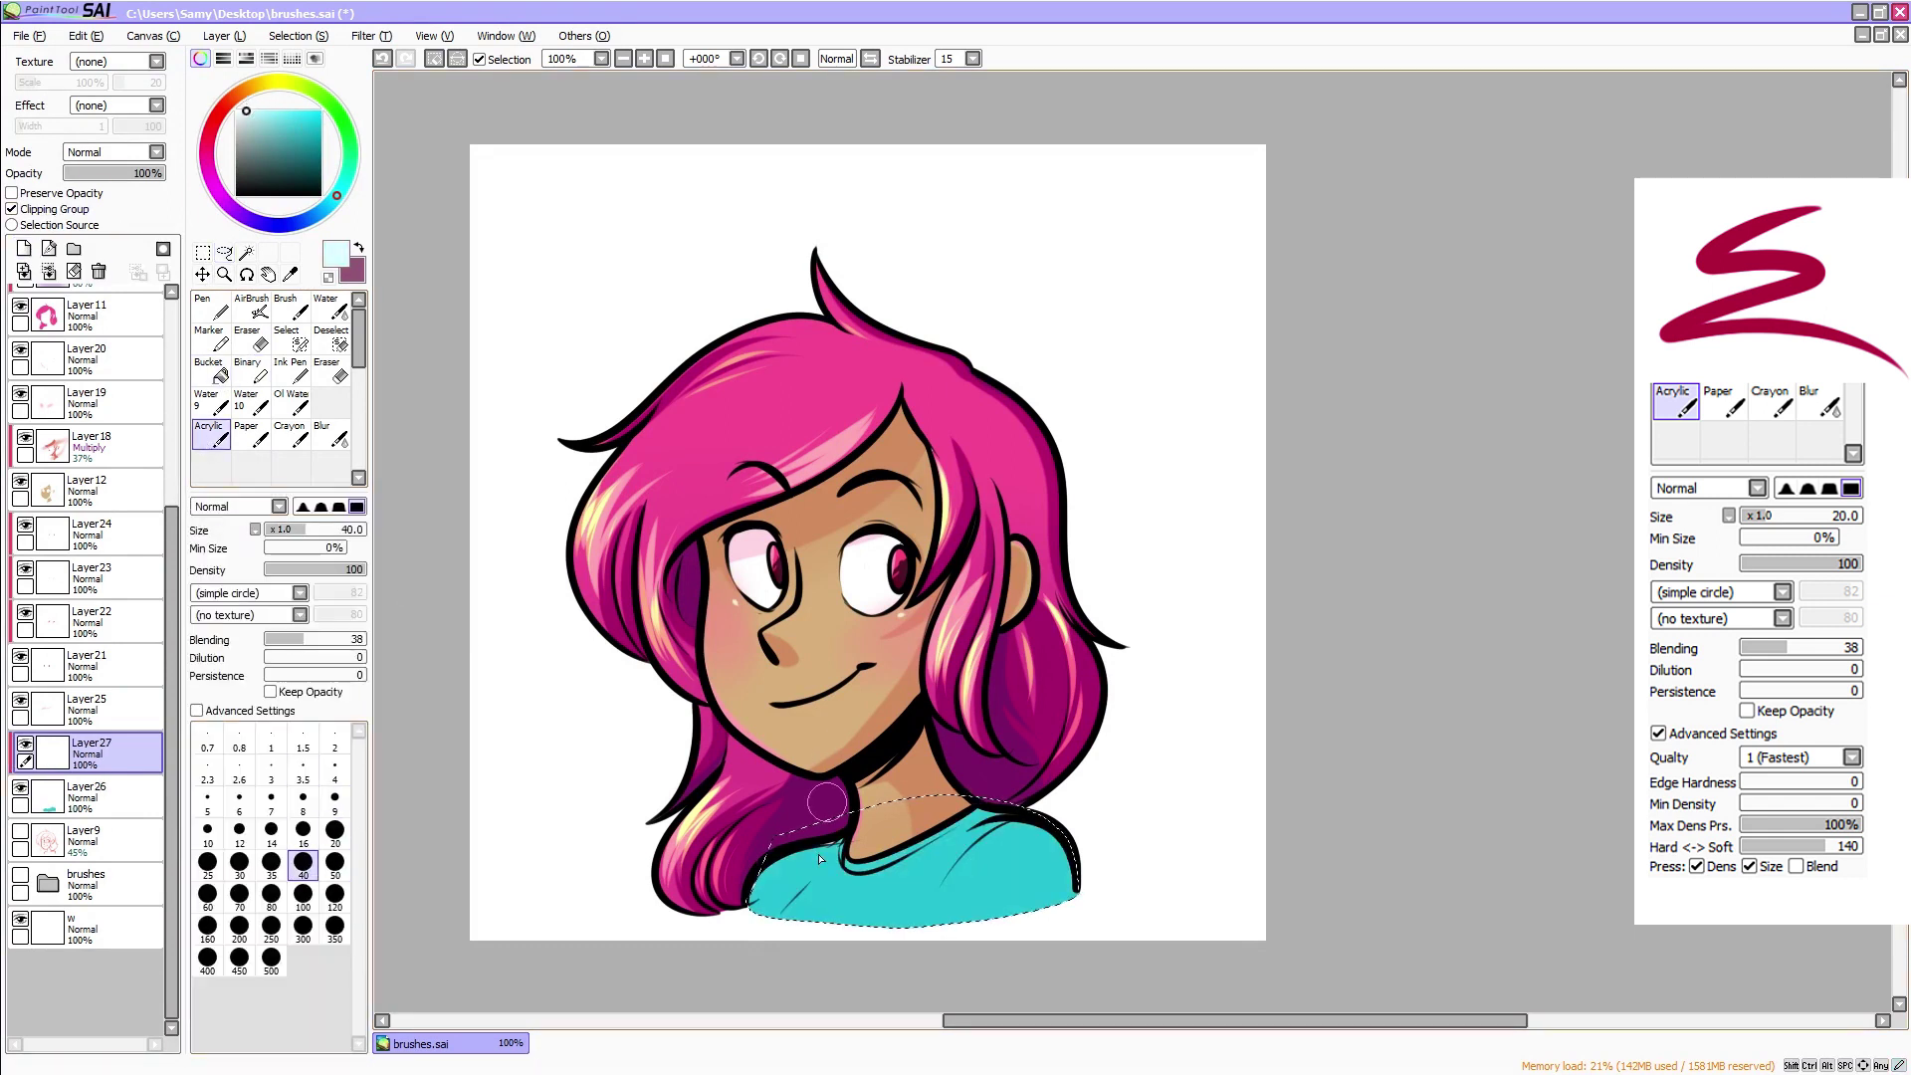
mouse_move(861, 842)
mouse_down()
mouse_move(783, 934)
mouse_move(889, 913)
mouse_move(895, 953)
mouse_up()
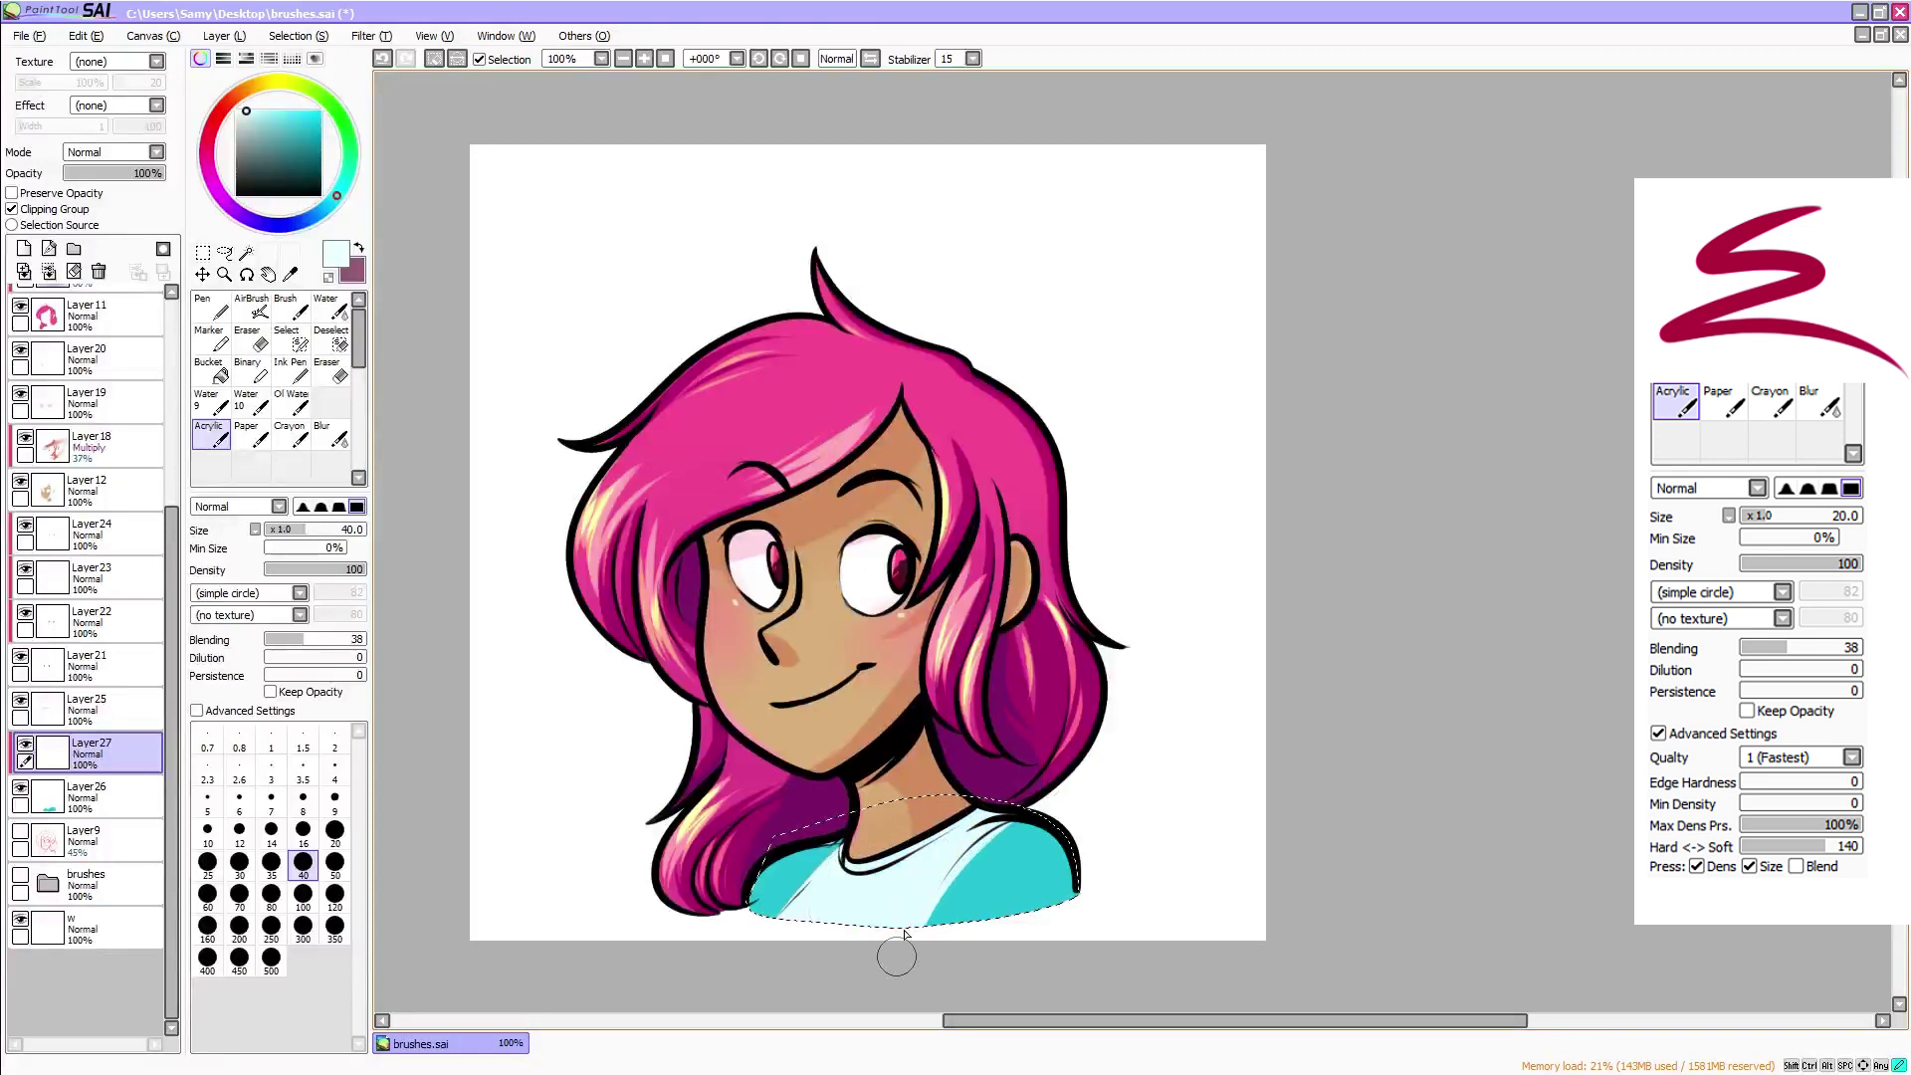
key(ctrl+z)
mouse_move(1013, 800)
mouse_down()
mouse_move(905, 945)
mouse_move(963, 818)
mouse_move(818, 890)
mouse_move(856, 809)
mouse_up()
click(204, 252)
key(ctrl+d)
Sample the turquoise from the shirt and paint along the sleeve edges beside the pale front with the Acrylic brush at size 20
click(289, 273)
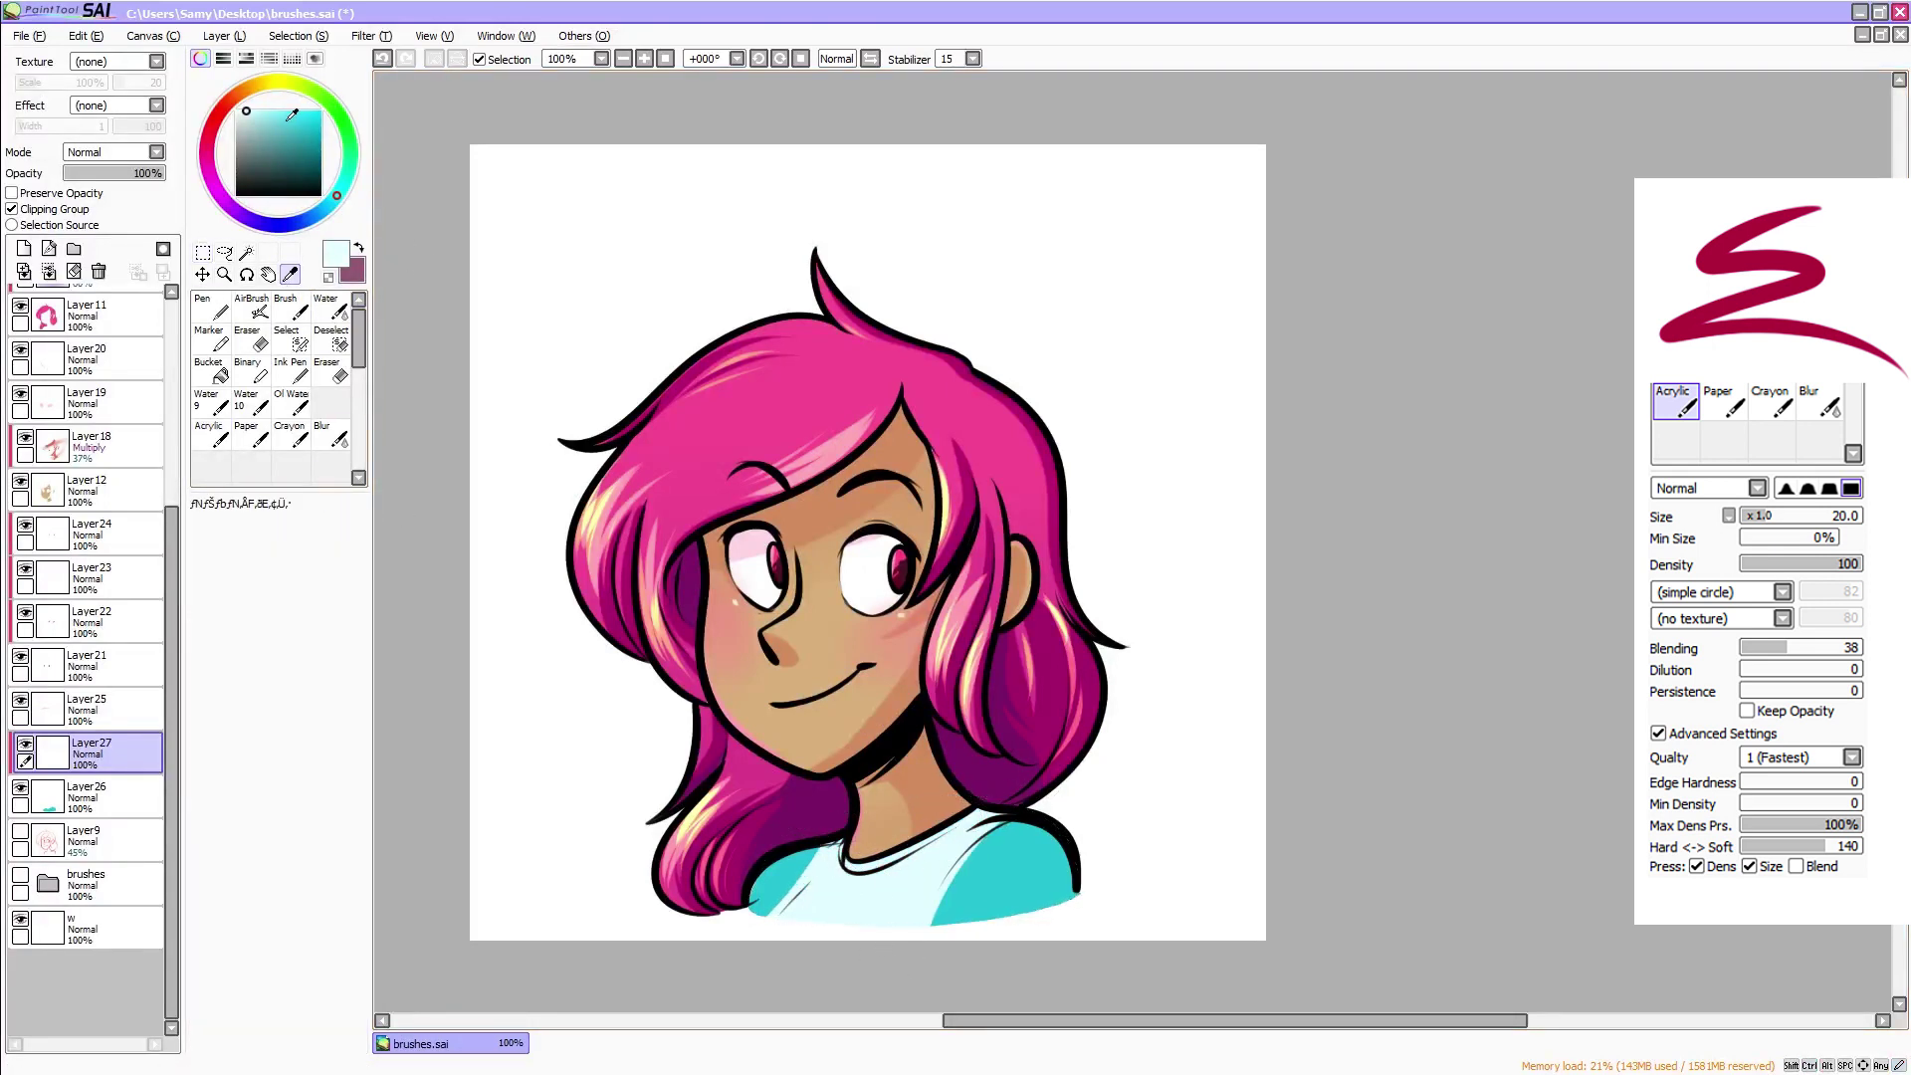
click(786, 881)
click(211, 434)
click(302, 126)
click(335, 833)
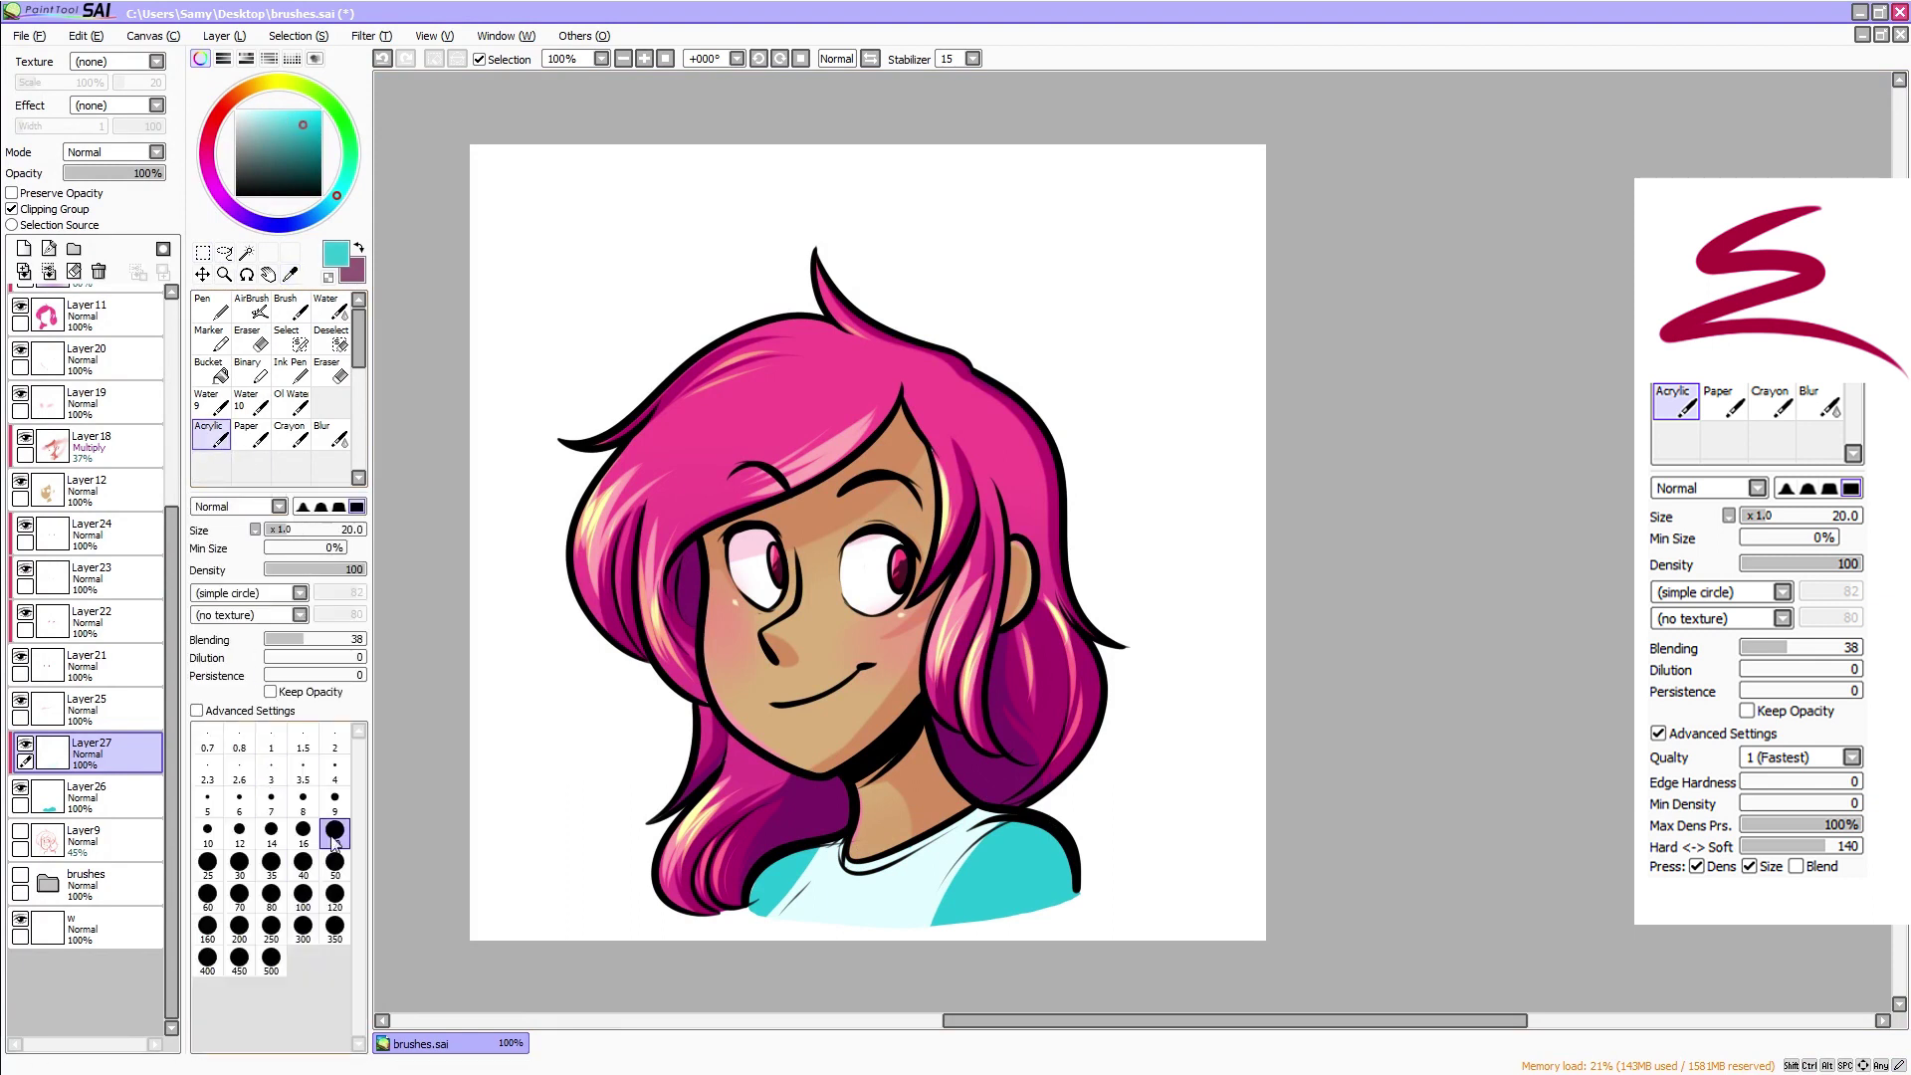
mouse_move(846, 850)
mouse_down()
mouse_move(1057, 800)
mouse_move(951, 898)
mouse_up()
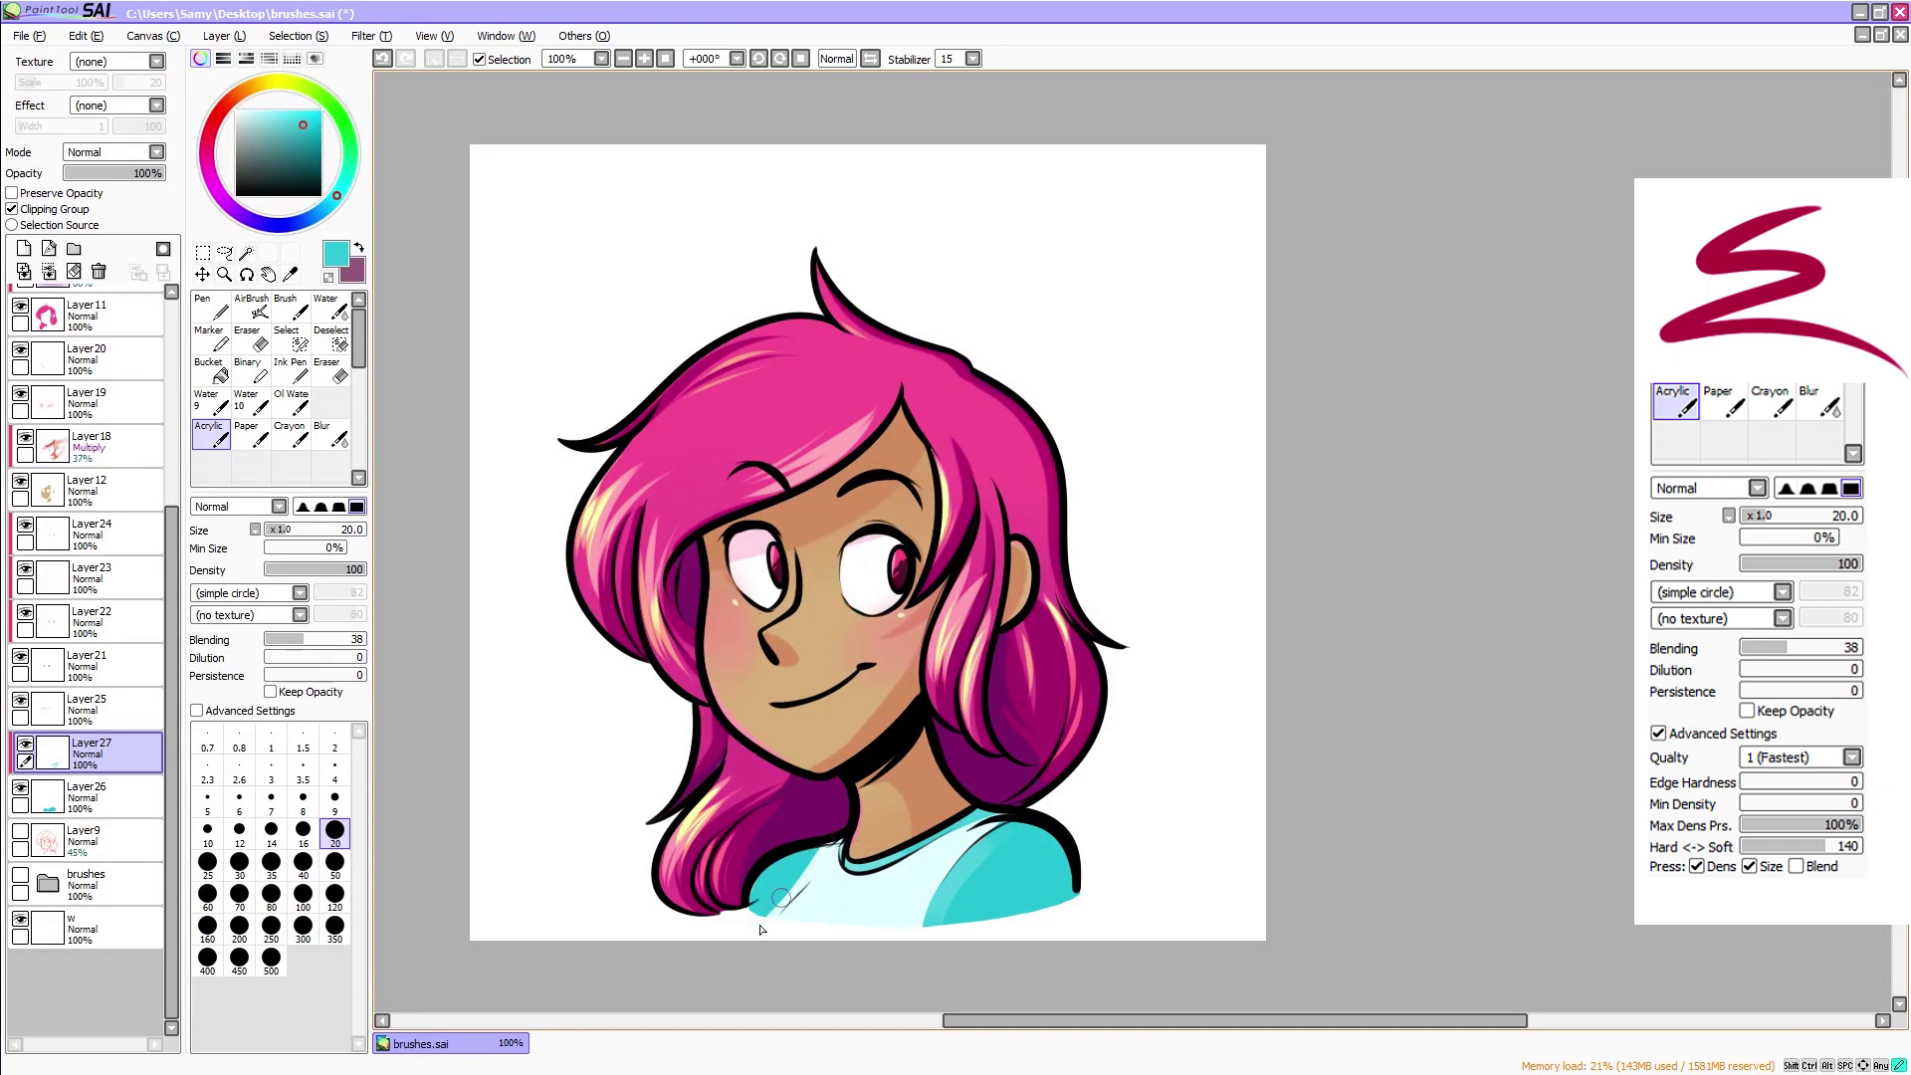
drag(759, 929, 853, 824)
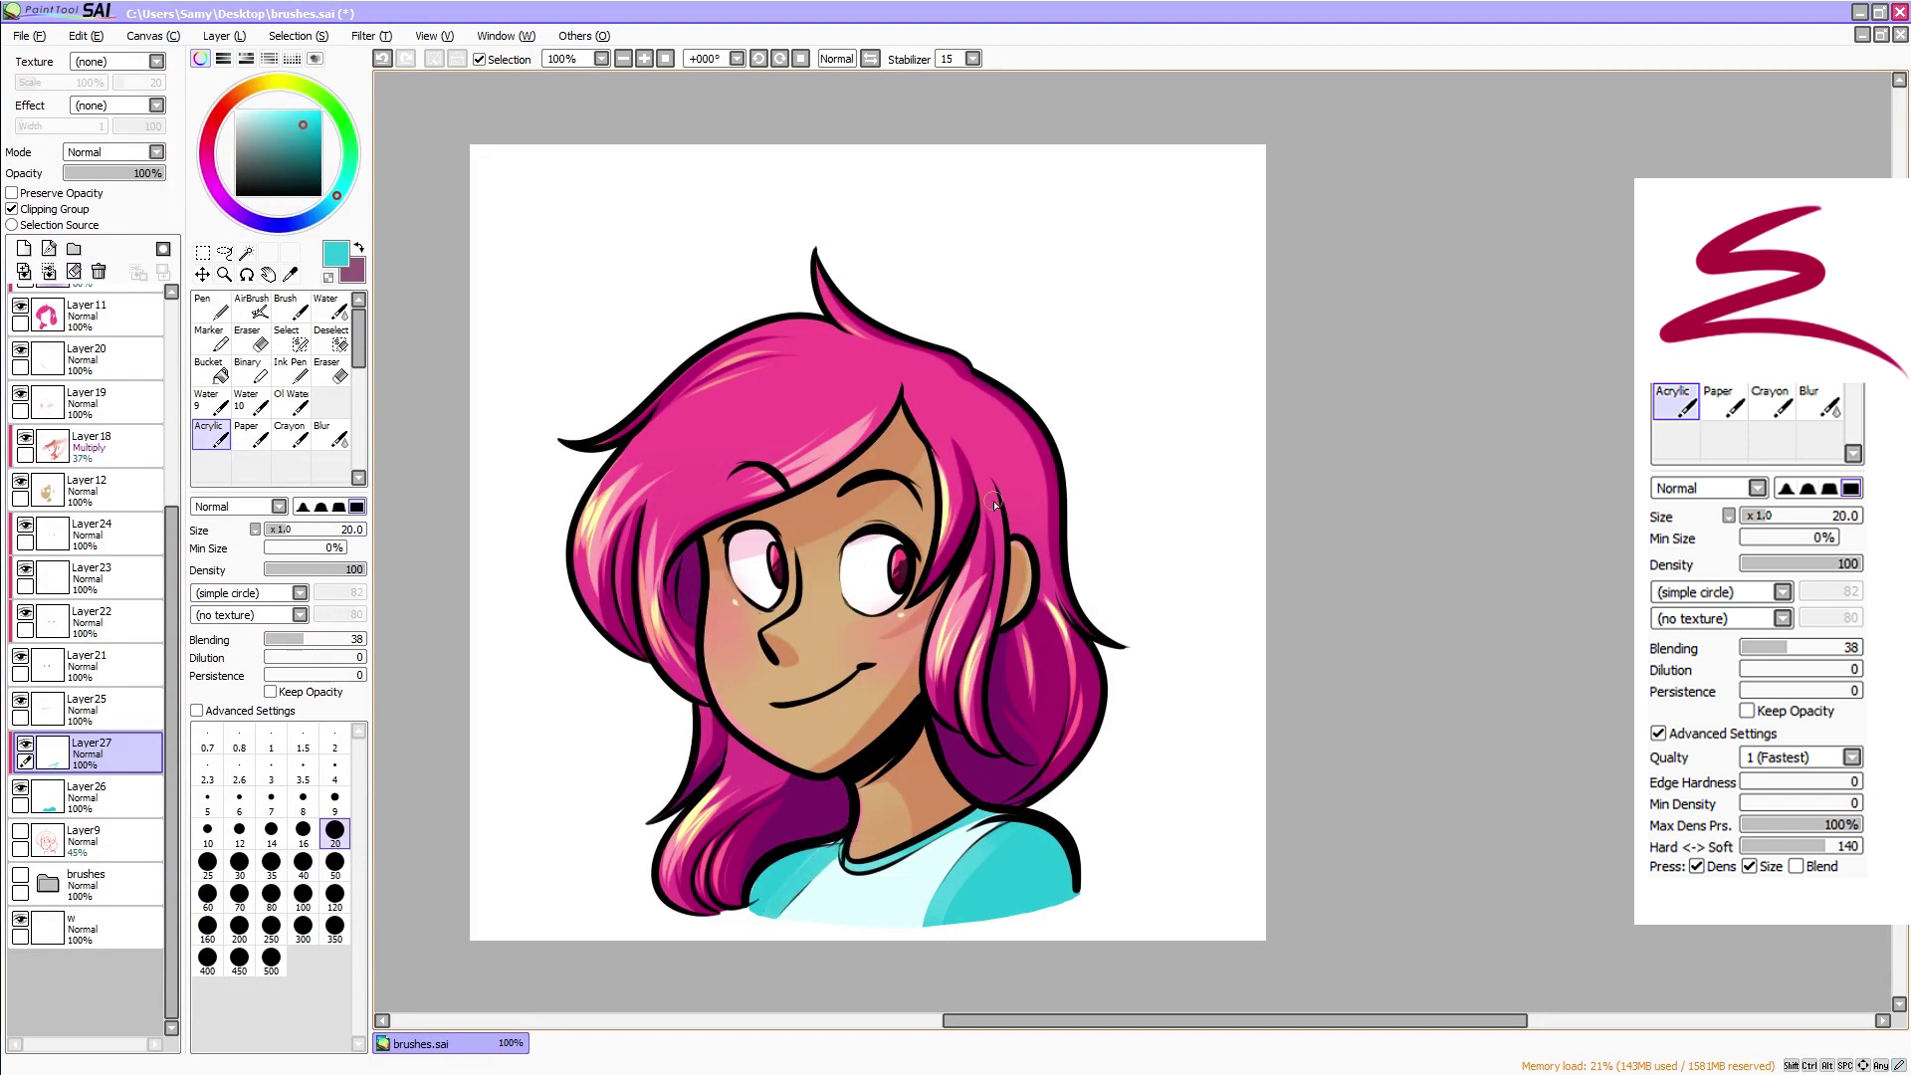
Draw yellow zigzag streaks across the pale shirt front on a new clipped layer with the Binary tool at size 10
click(281, 87)
click(313, 111)
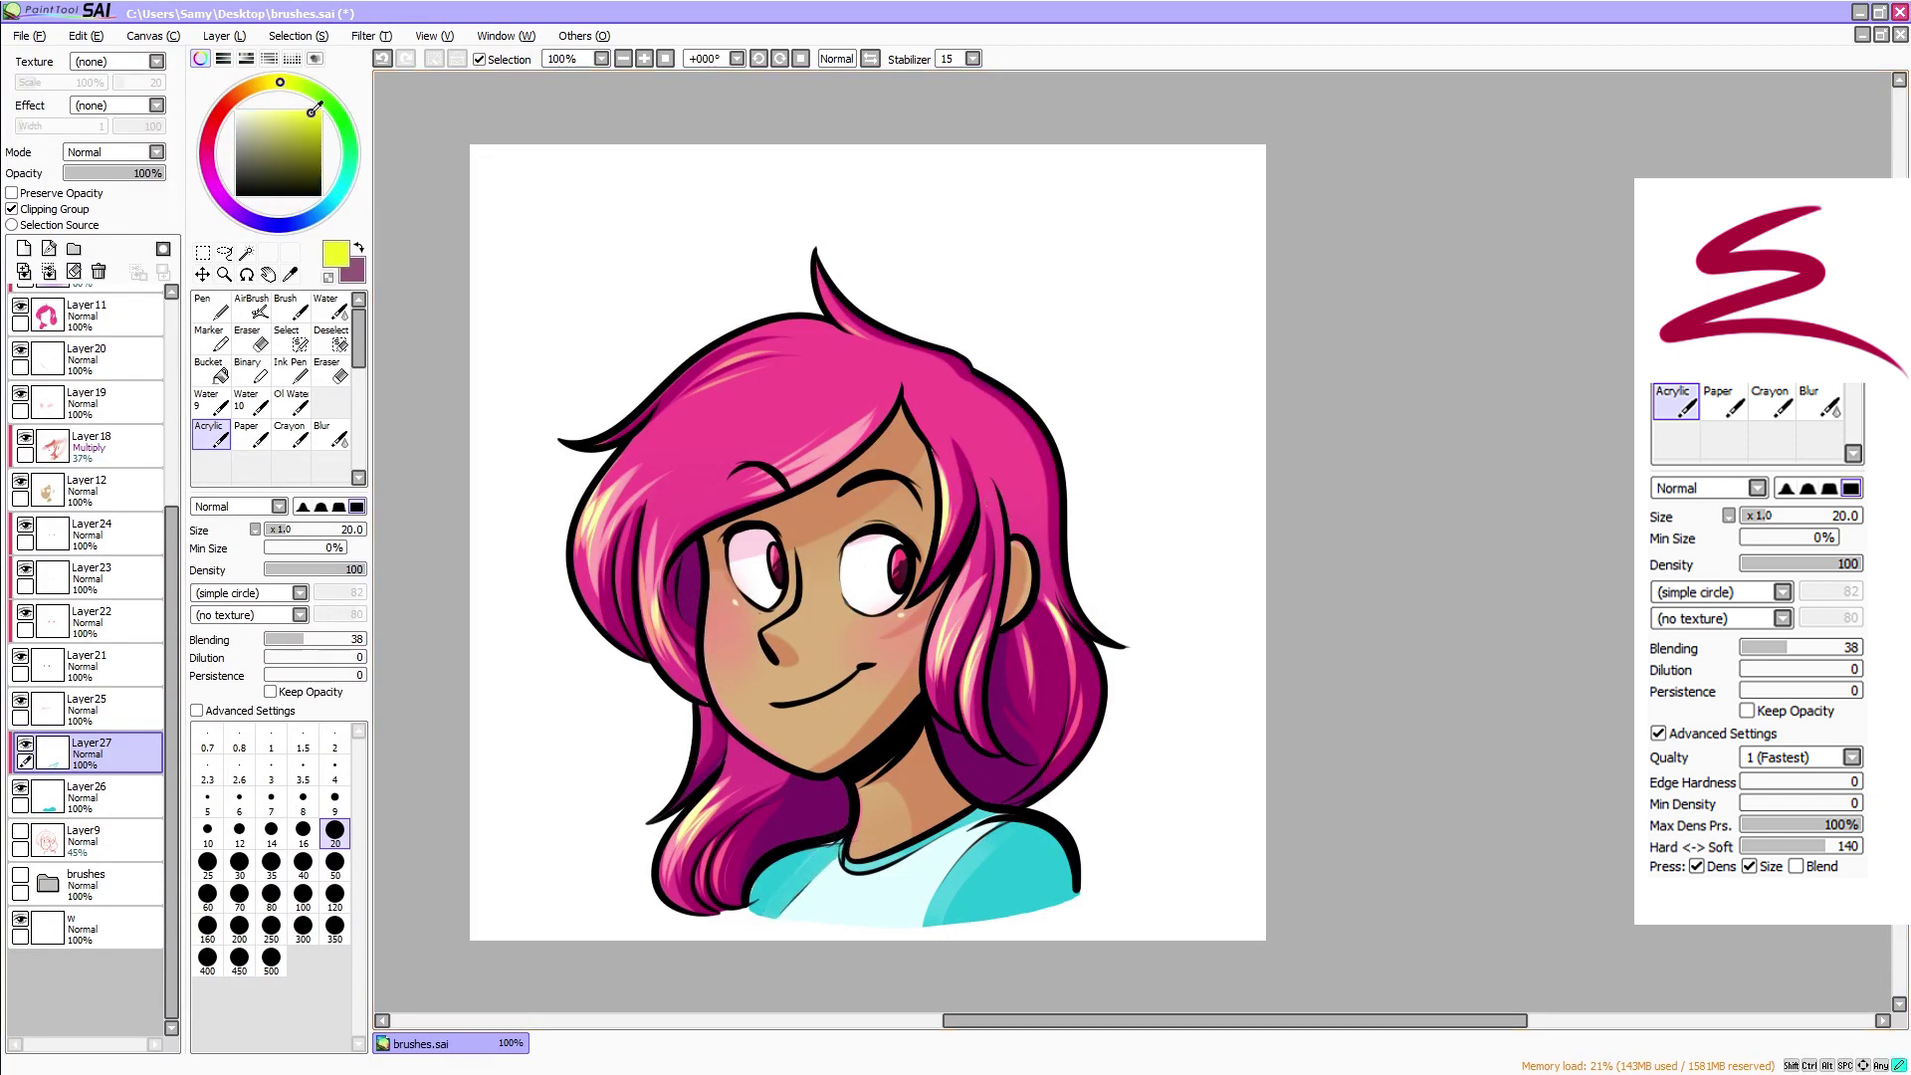
click(643, 59)
click(24, 249)
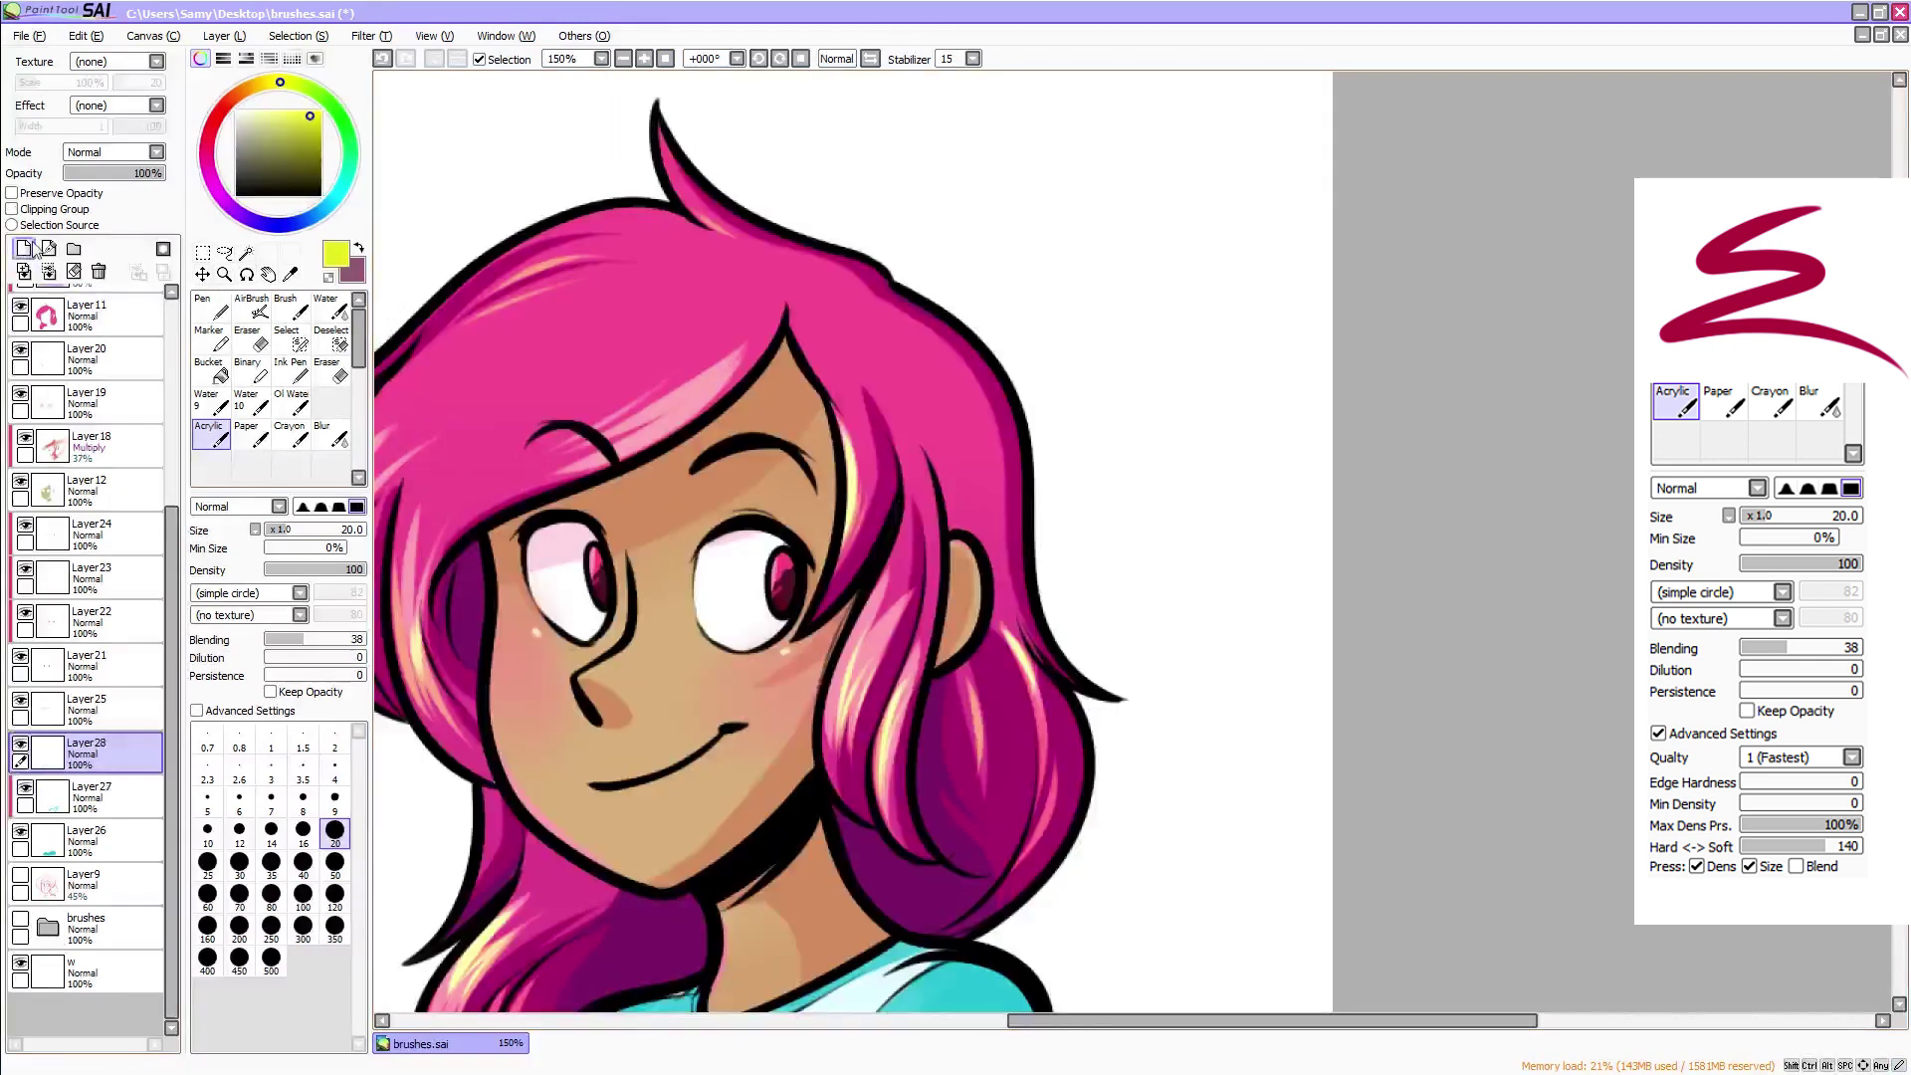
click(253, 371)
click(334, 704)
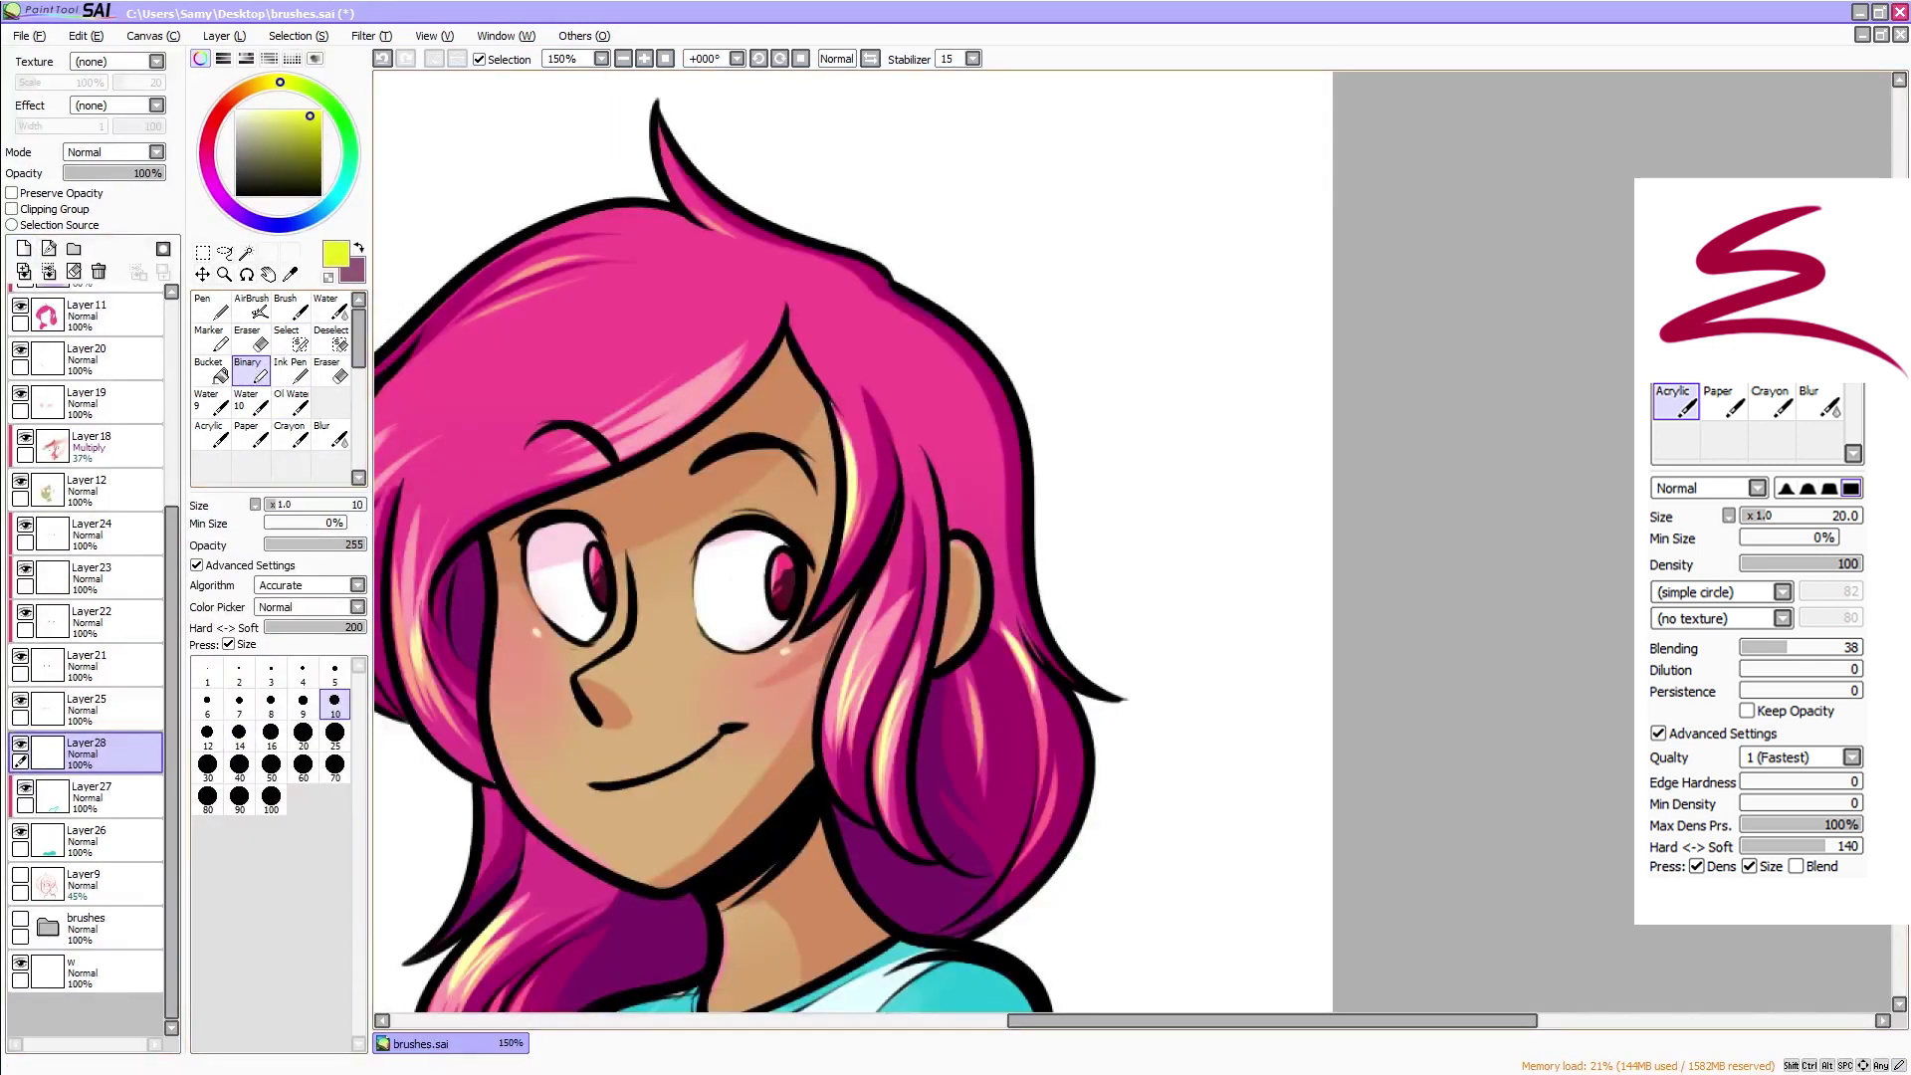
scroll(854, 542, down, 4)
click(56, 210)
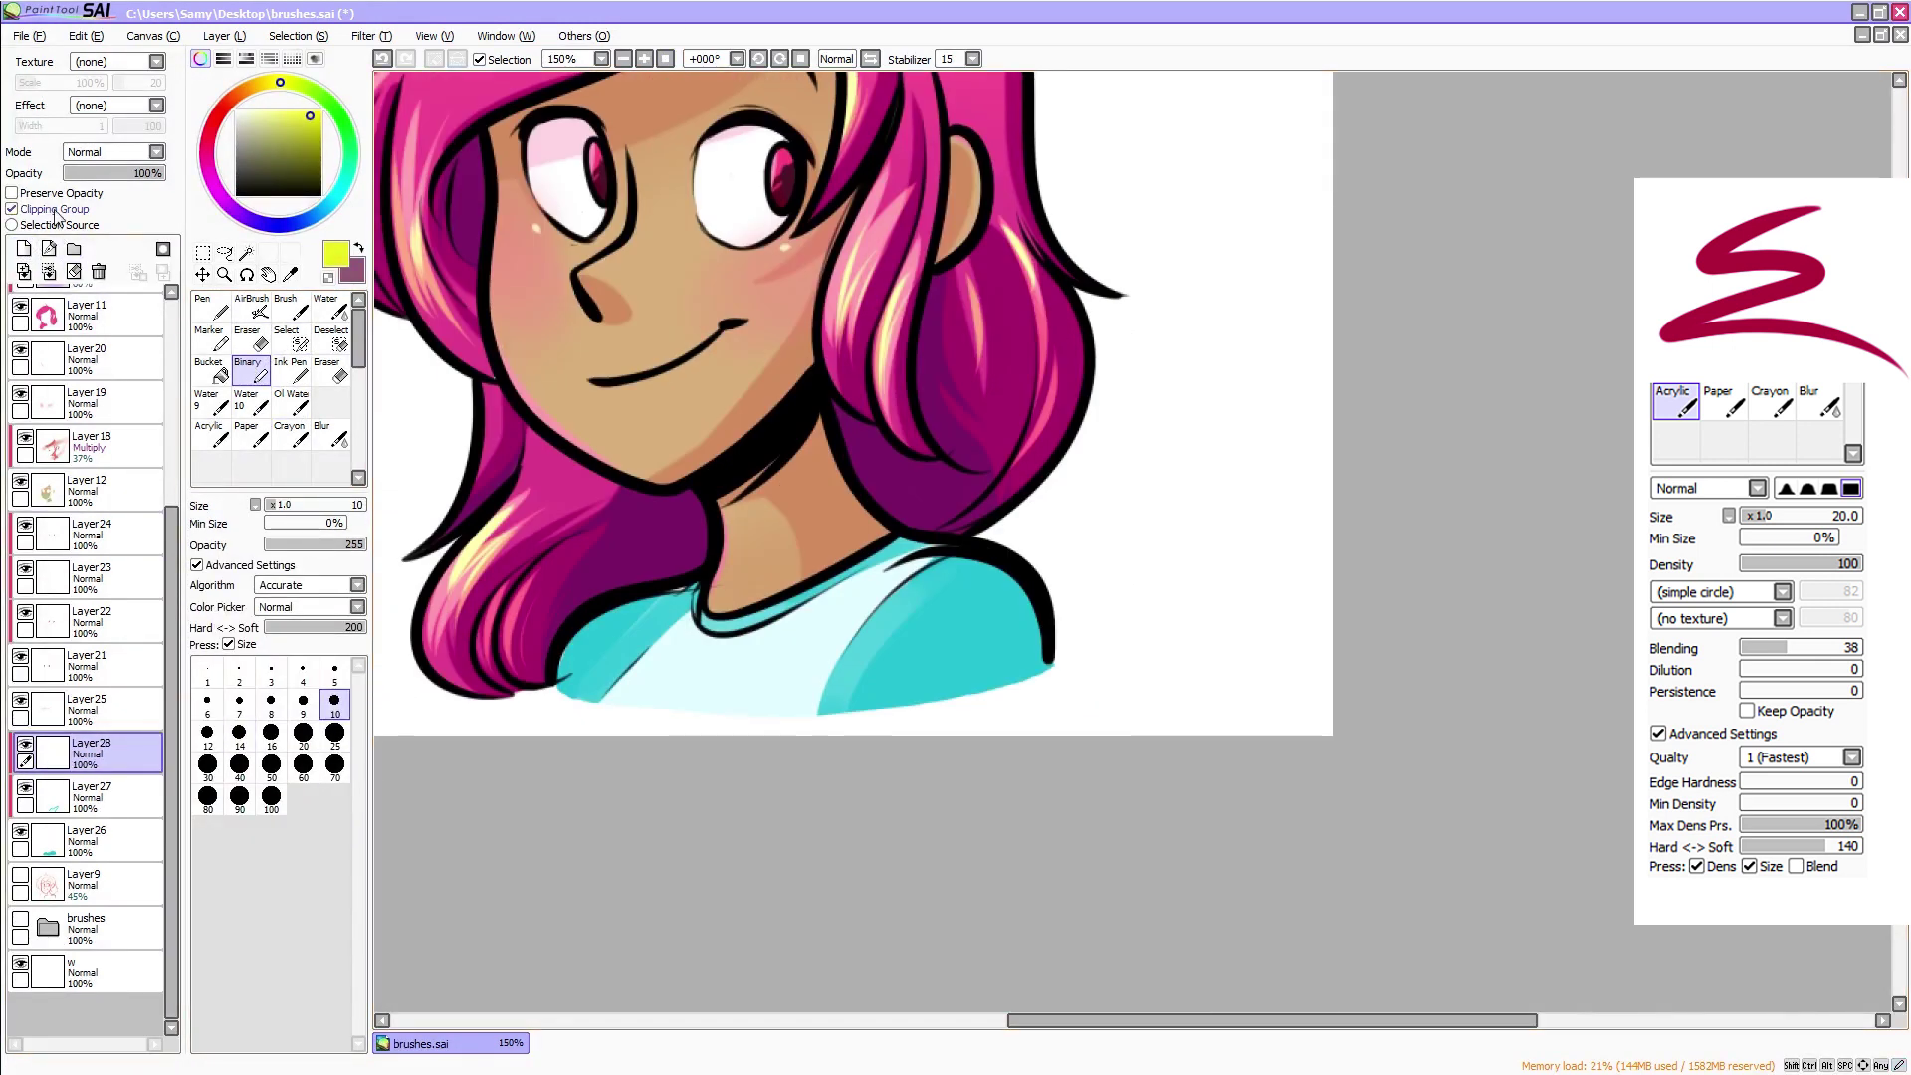
mouse_move(582, 728)
mouse_down()
mouse_move(781, 655)
mouse_move(686, 734)
mouse_up()
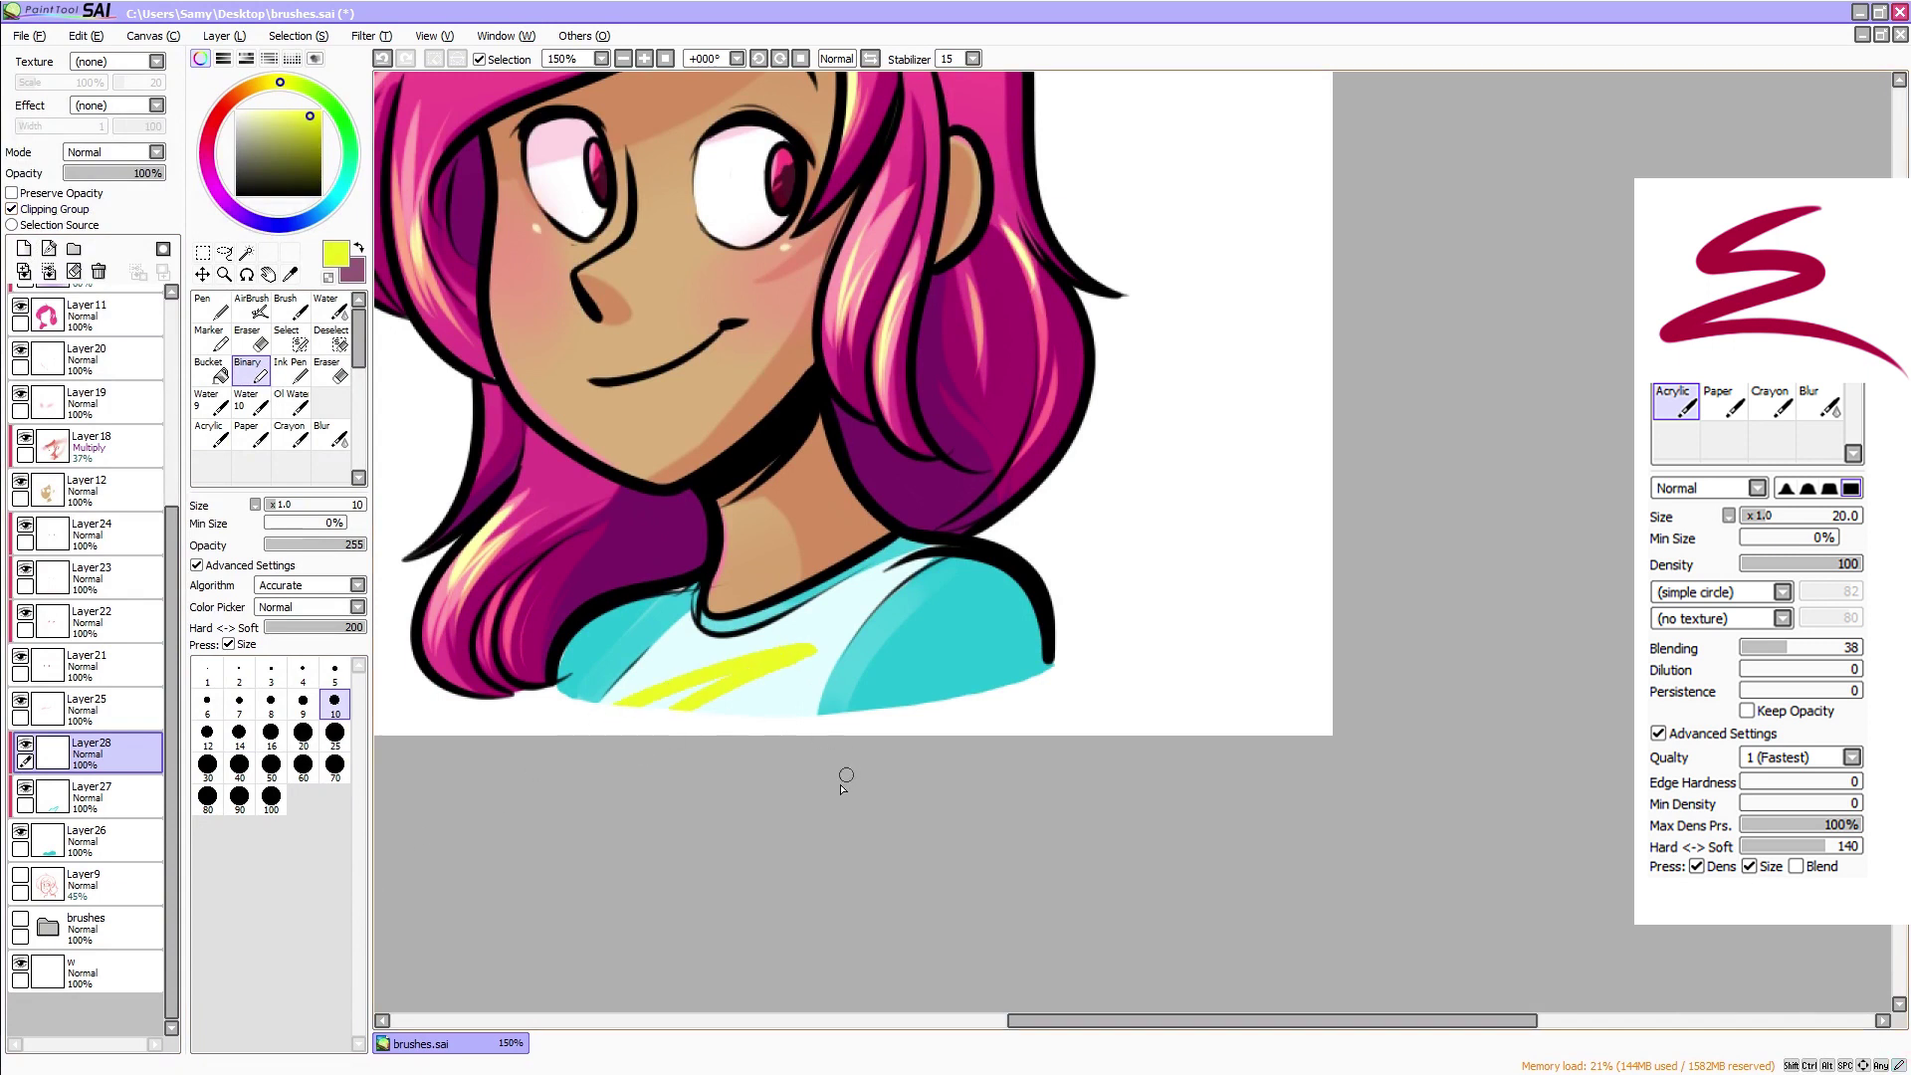
Undo the last yellow streak on the shirt front and redraw it with the Binary tool at size 10
drag(1055, 1022, 965, 1032)
click(645, 59)
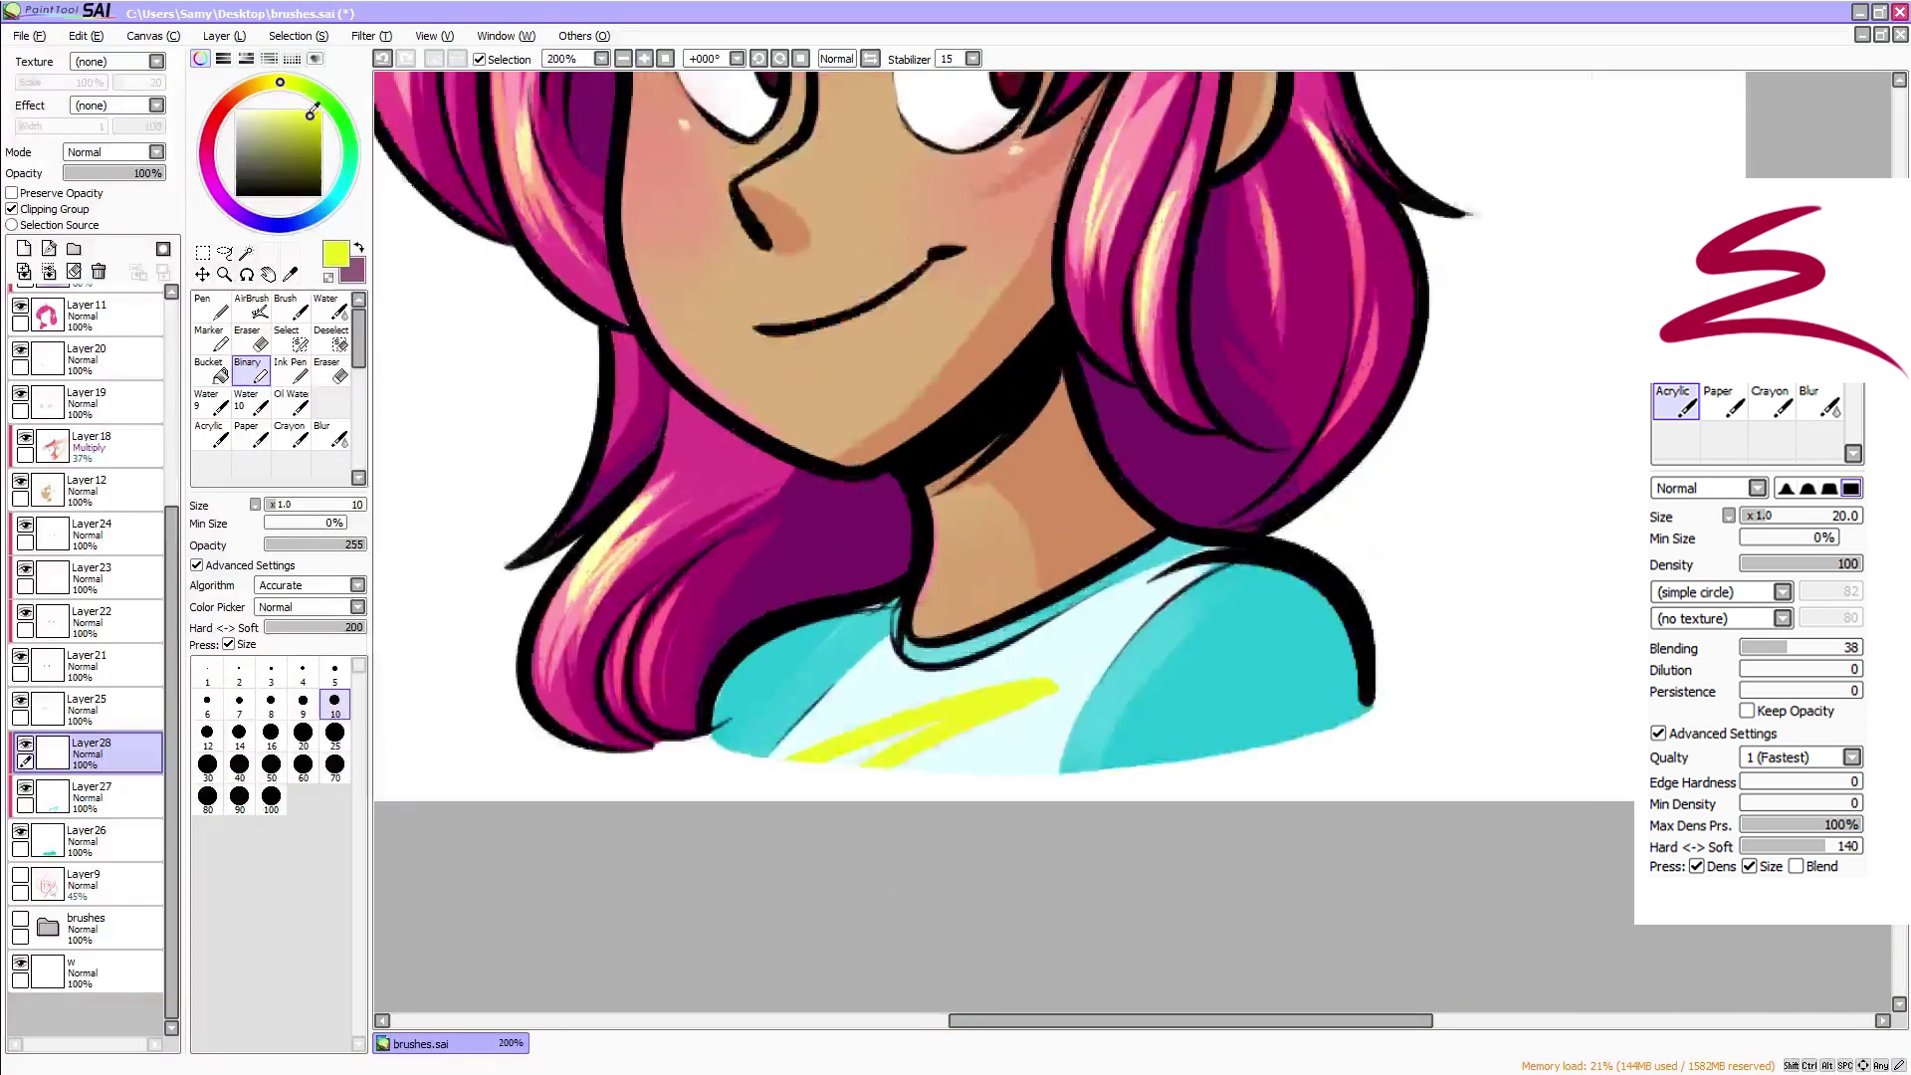
key(ctrl+z)
mouse_move(788, 763)
mouse_down()
mouse_move(946, 700)
mouse_move(868, 764)
mouse_move(1082, 695)
mouse_up()
click(664, 59)
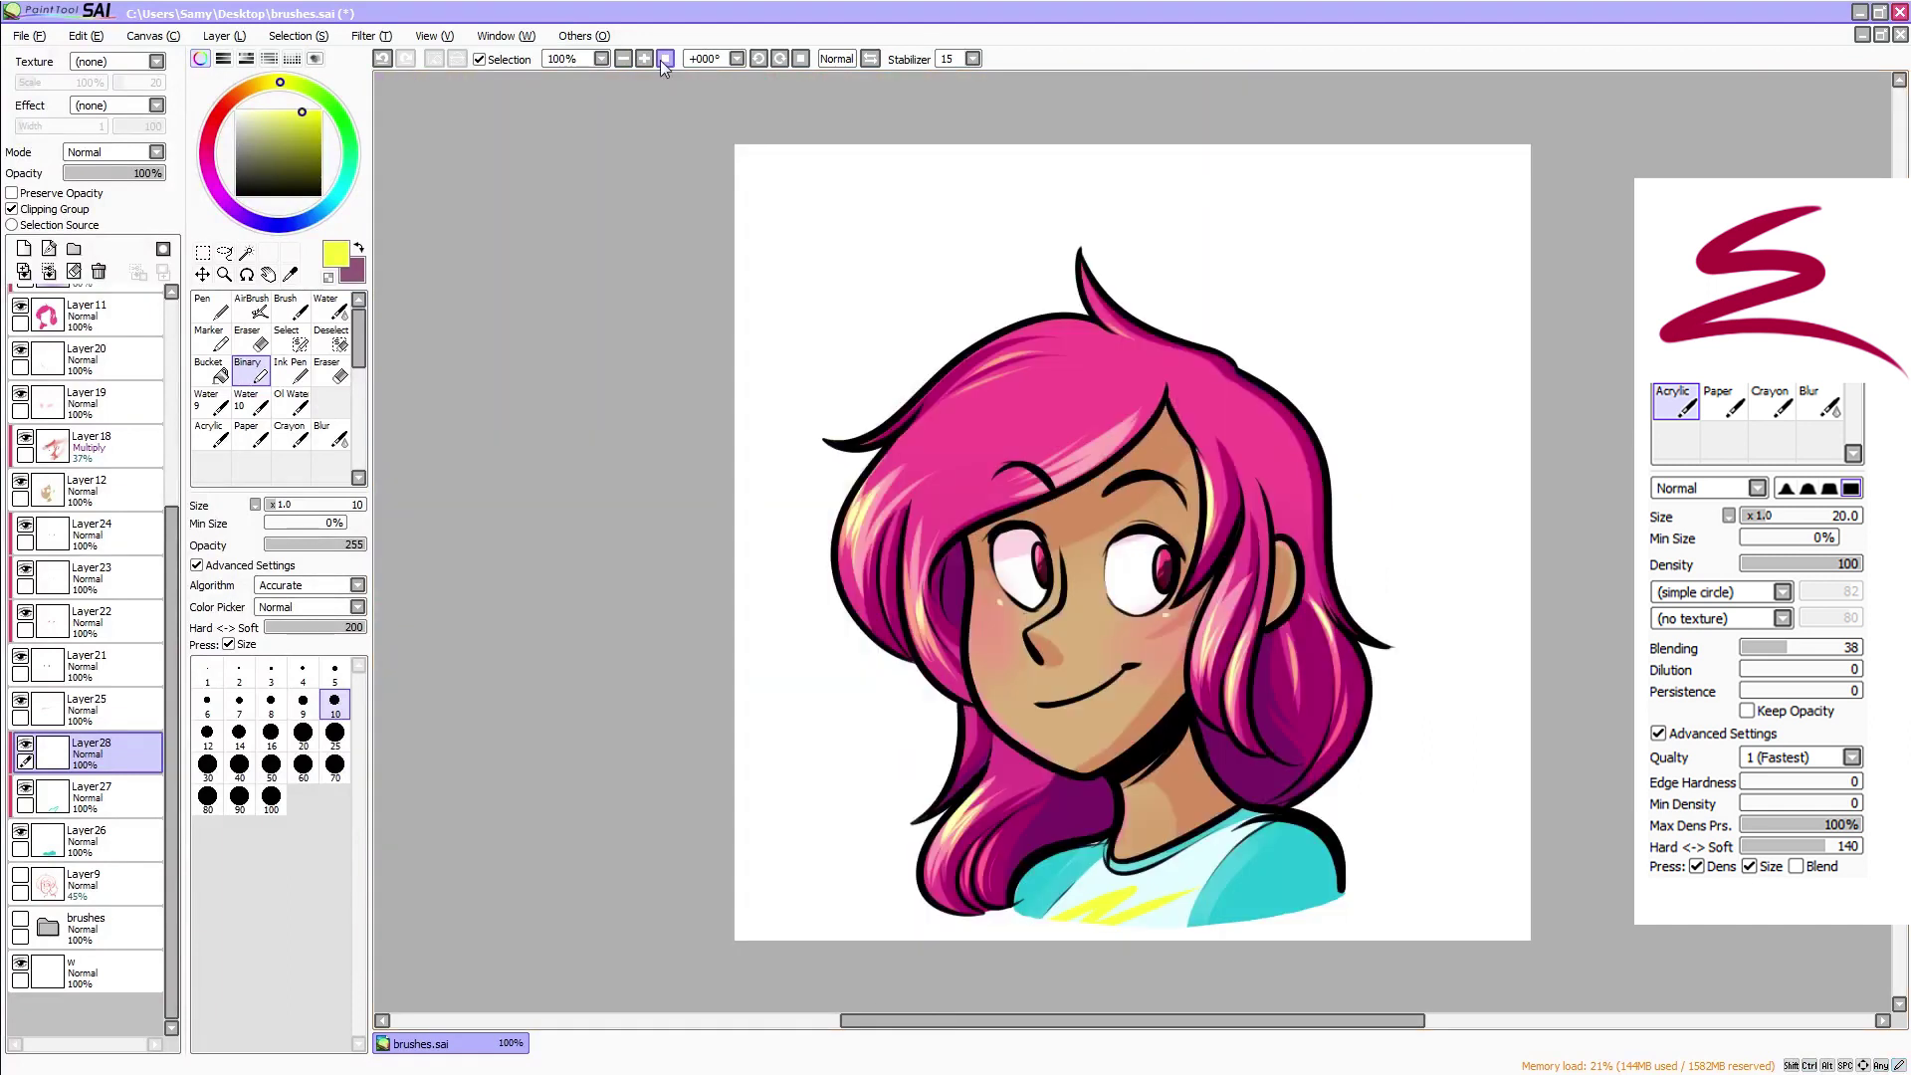
drag(1261, 1022, 1369, 1039)
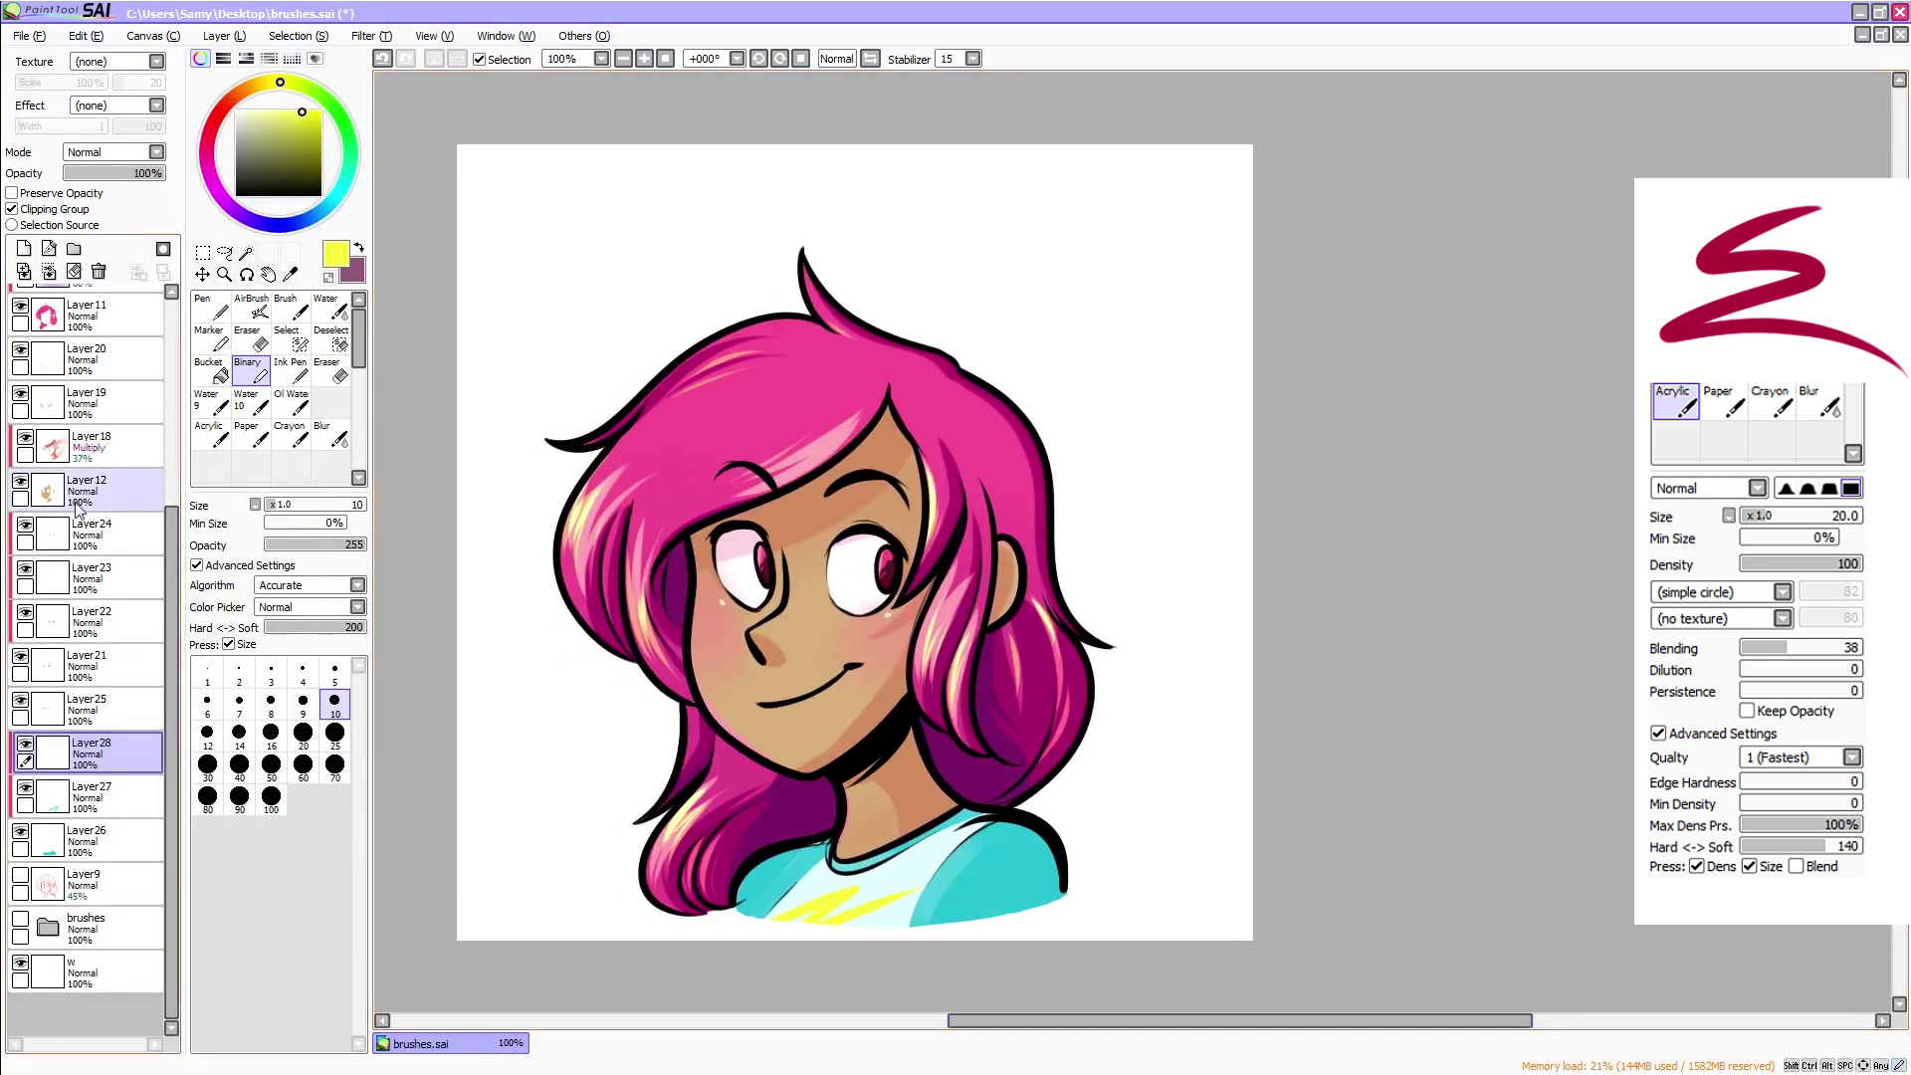
Add a new layer clipped to the skin layer and set up the Acrylic brush in pink at size 40 and density 24
click(77, 495)
click(25, 250)
click(44, 211)
click(216, 119)
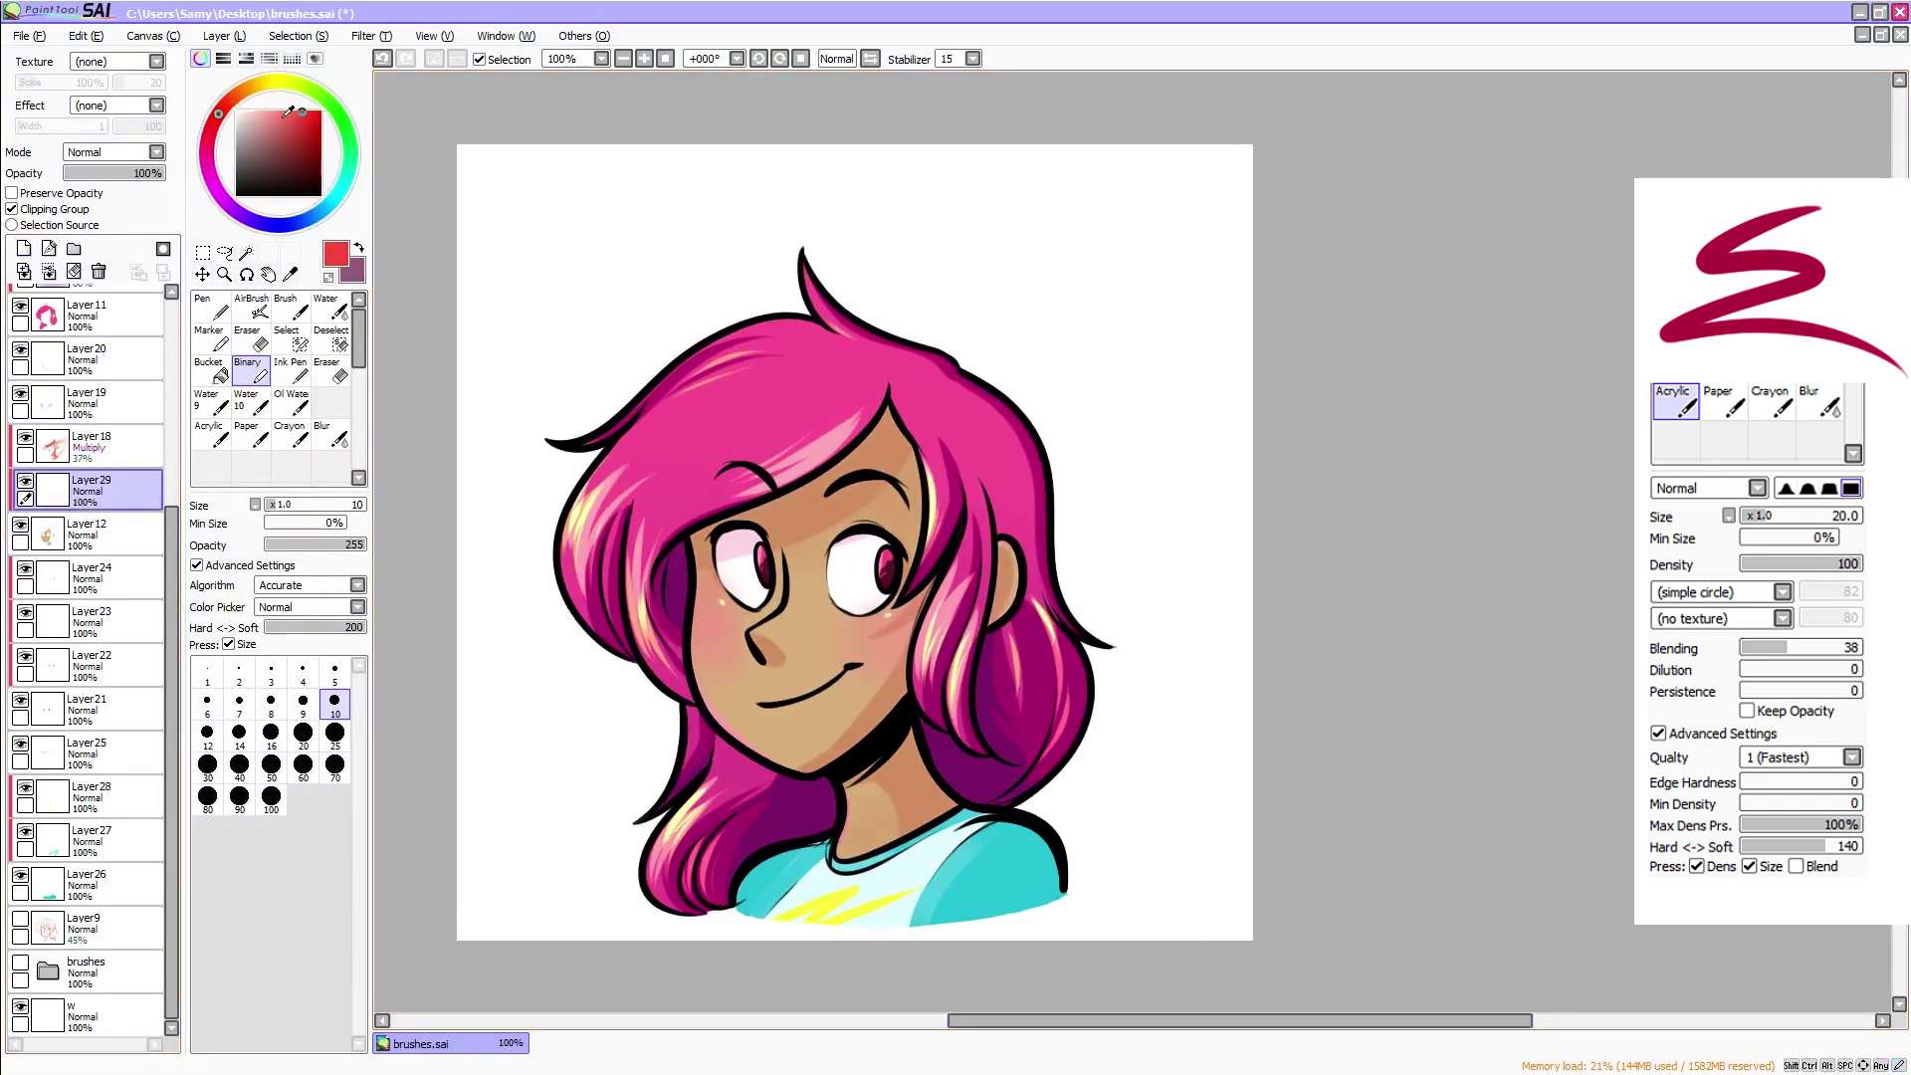
click(285, 111)
click(208, 137)
click(212, 434)
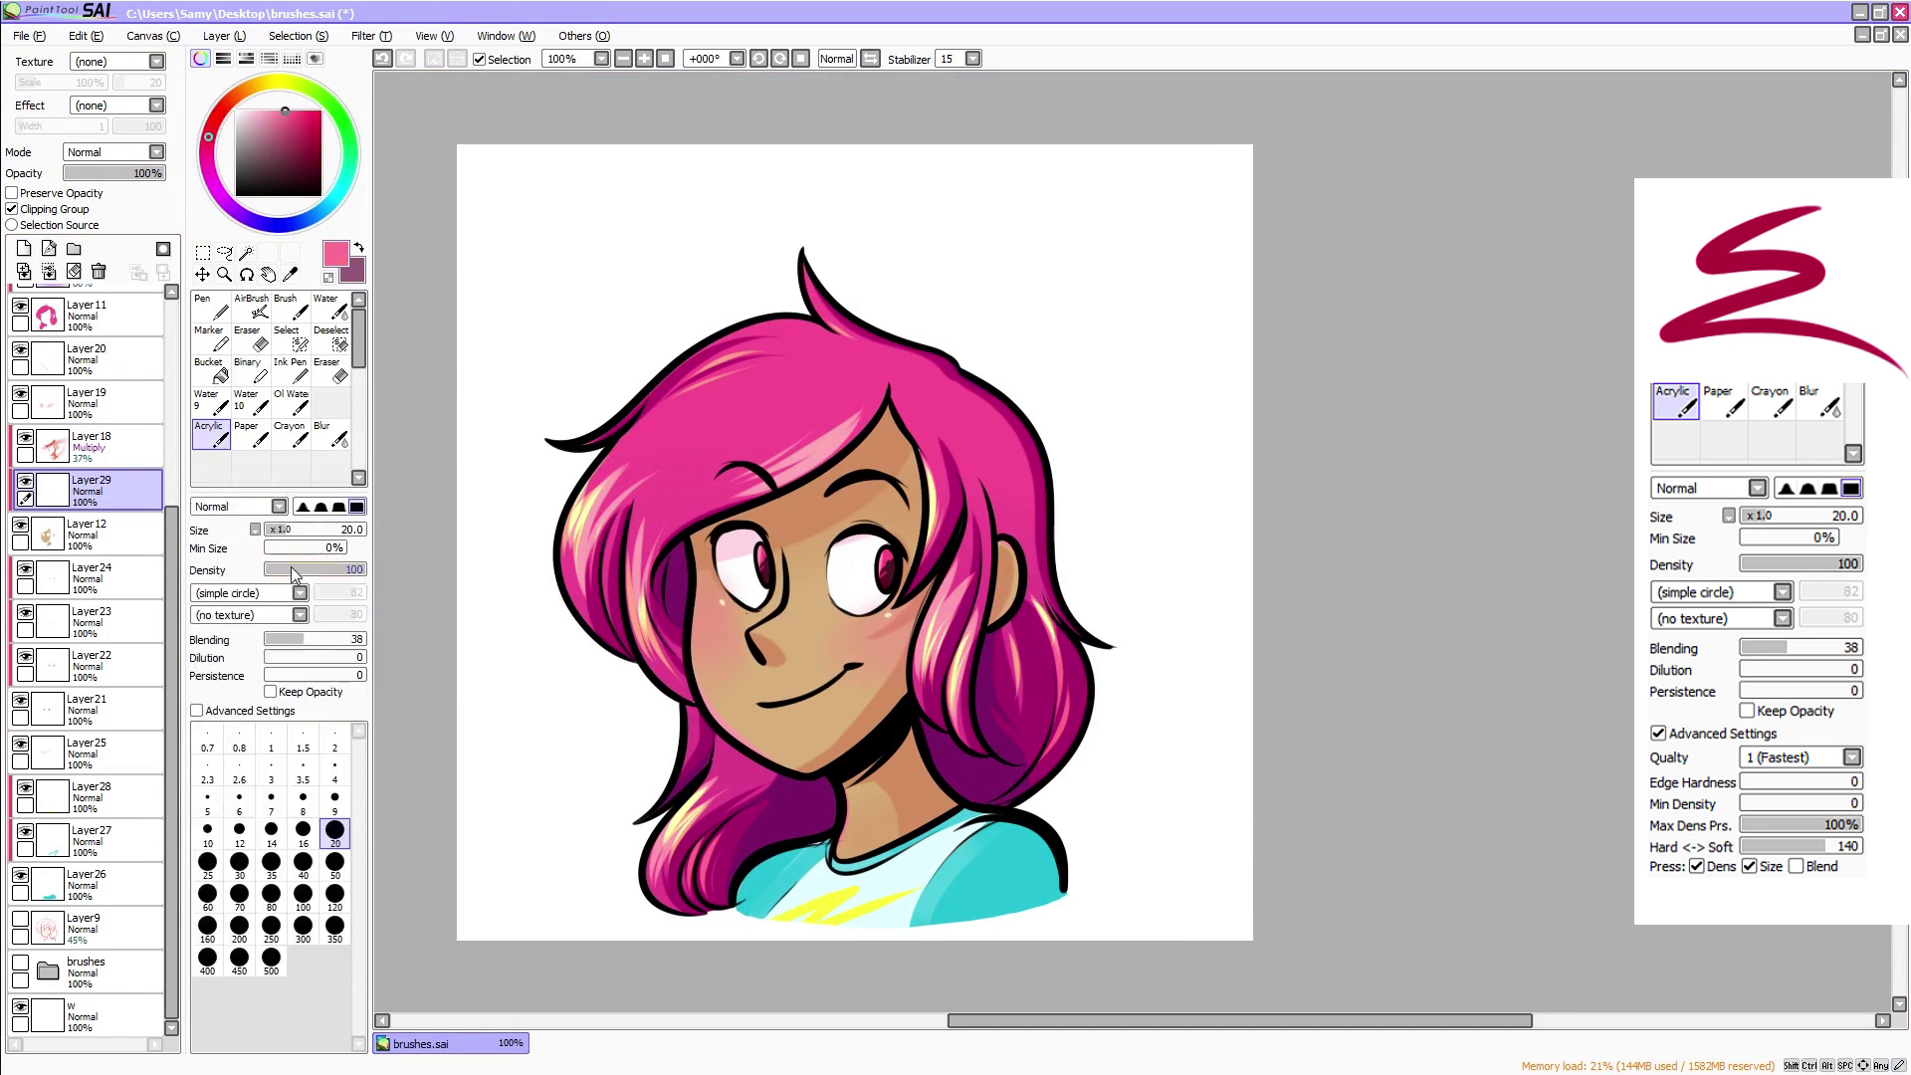
click(302, 862)
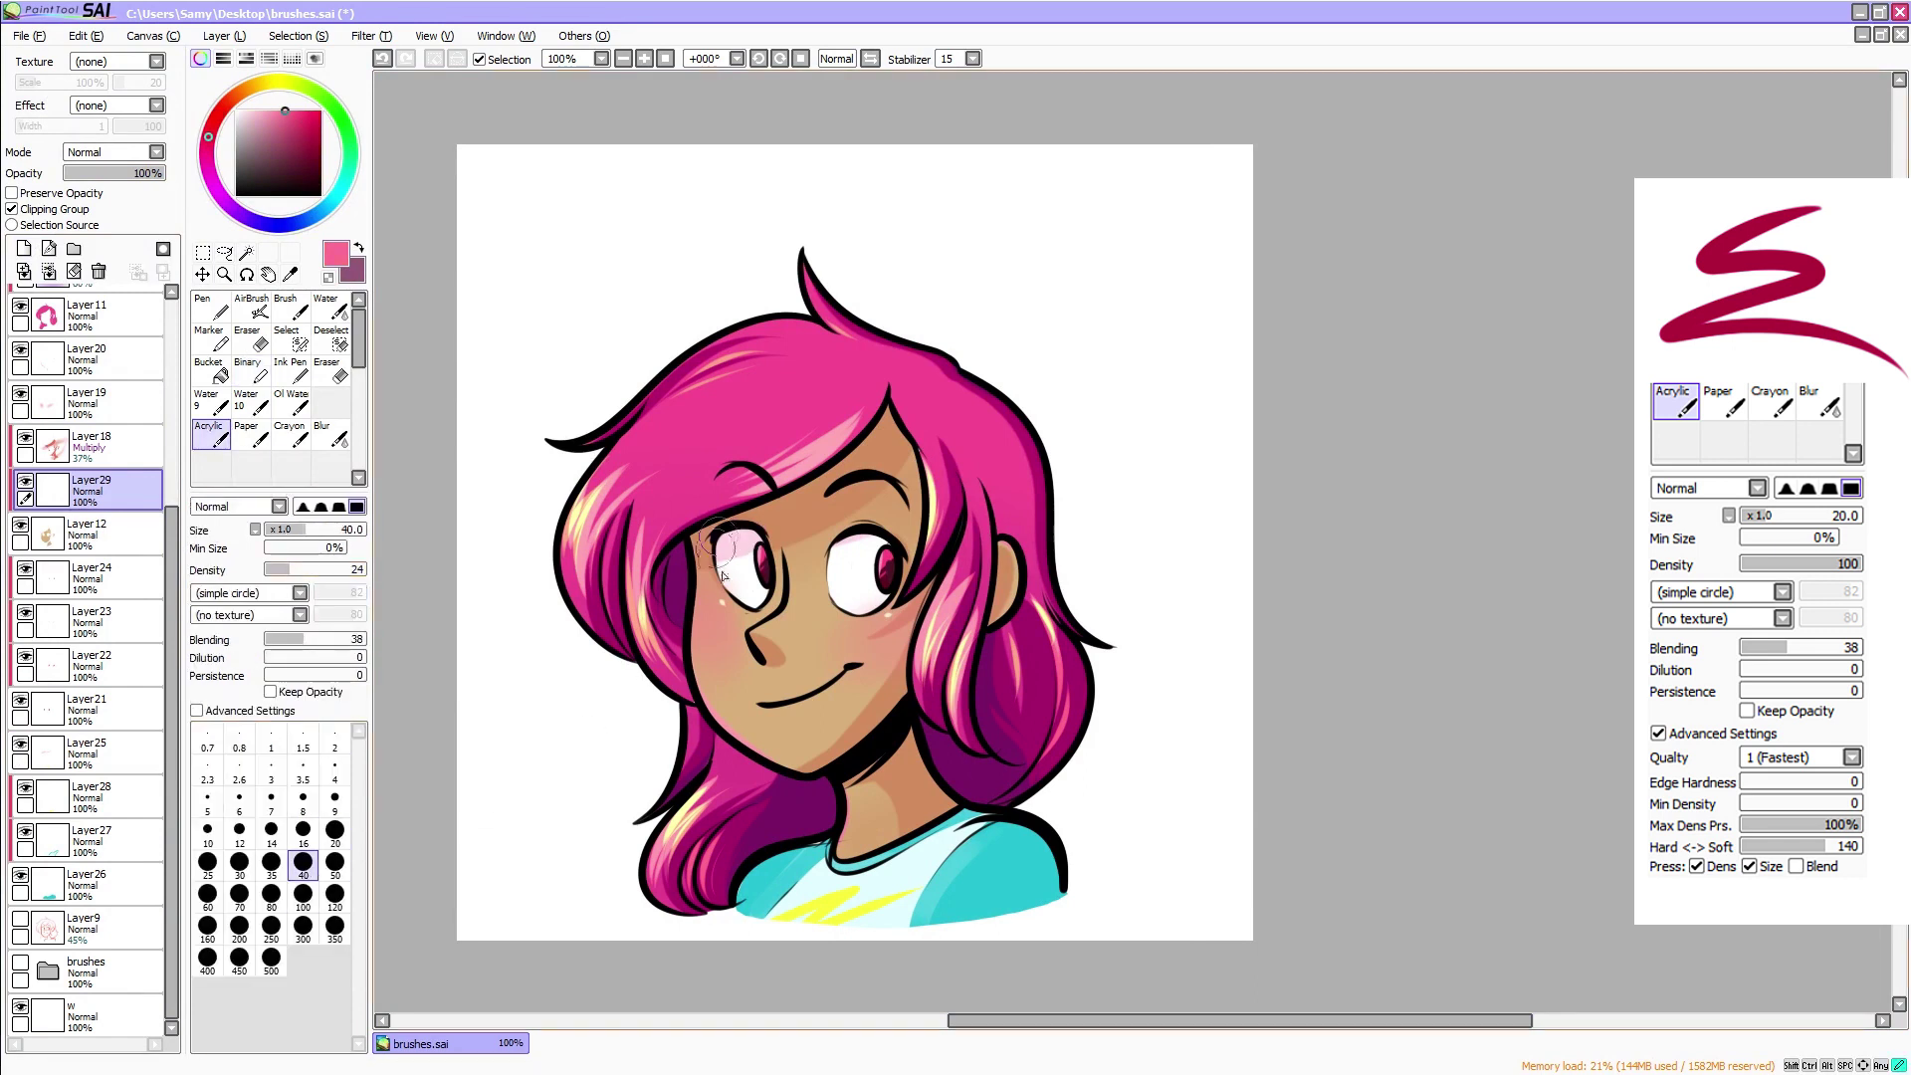
Undo the pink stroke by the eye and shade around both eyes with a darker crimson
drag(755, 535, 734, 574)
click(291, 134)
key(ctrl+z)
mouse_move(753, 534)
mouse_down()
mouse_move(716, 553)
mouse_move(886, 560)
mouse_up()
drag(1016, 1021, 1018, 1022)
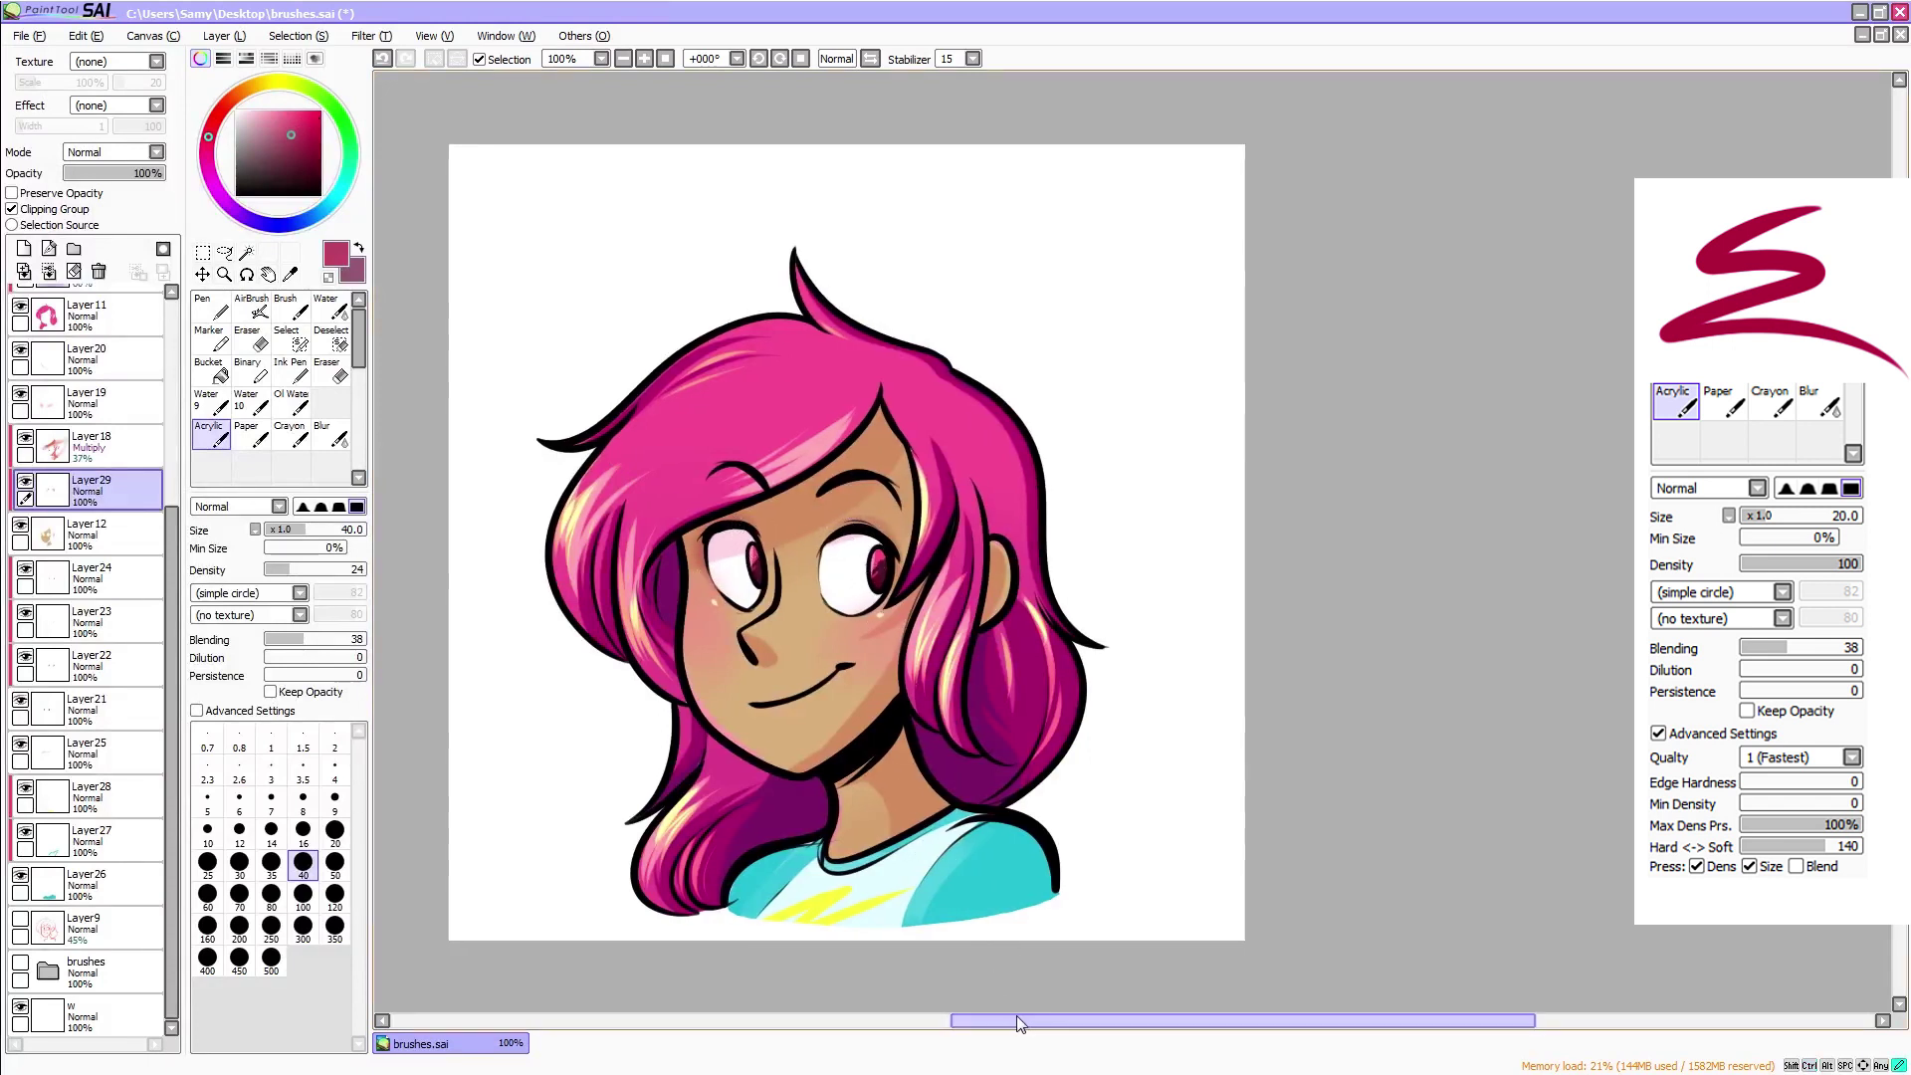
click(623, 58)
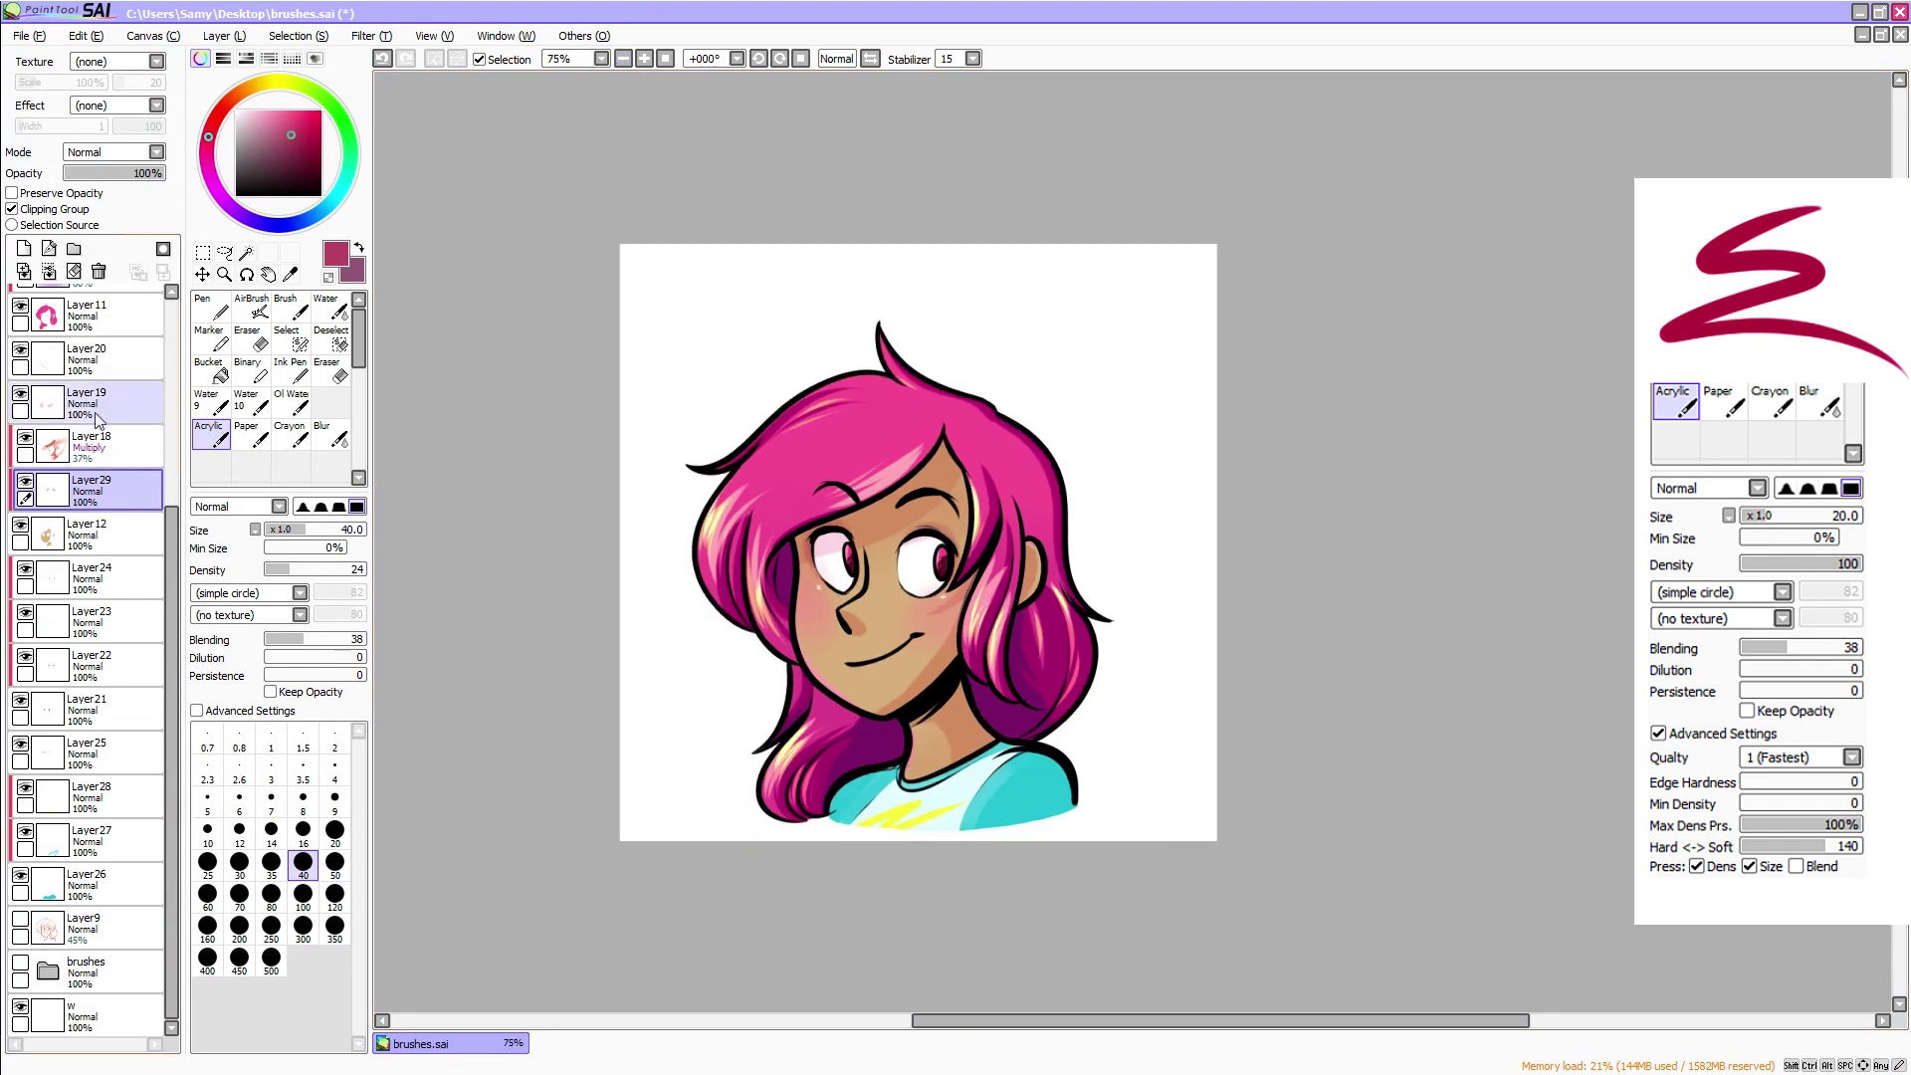
Add a new layer above the line art and select the Binary tool with a yellow colour
scroll(85, 836, up, 5)
click(87, 351)
click(24, 248)
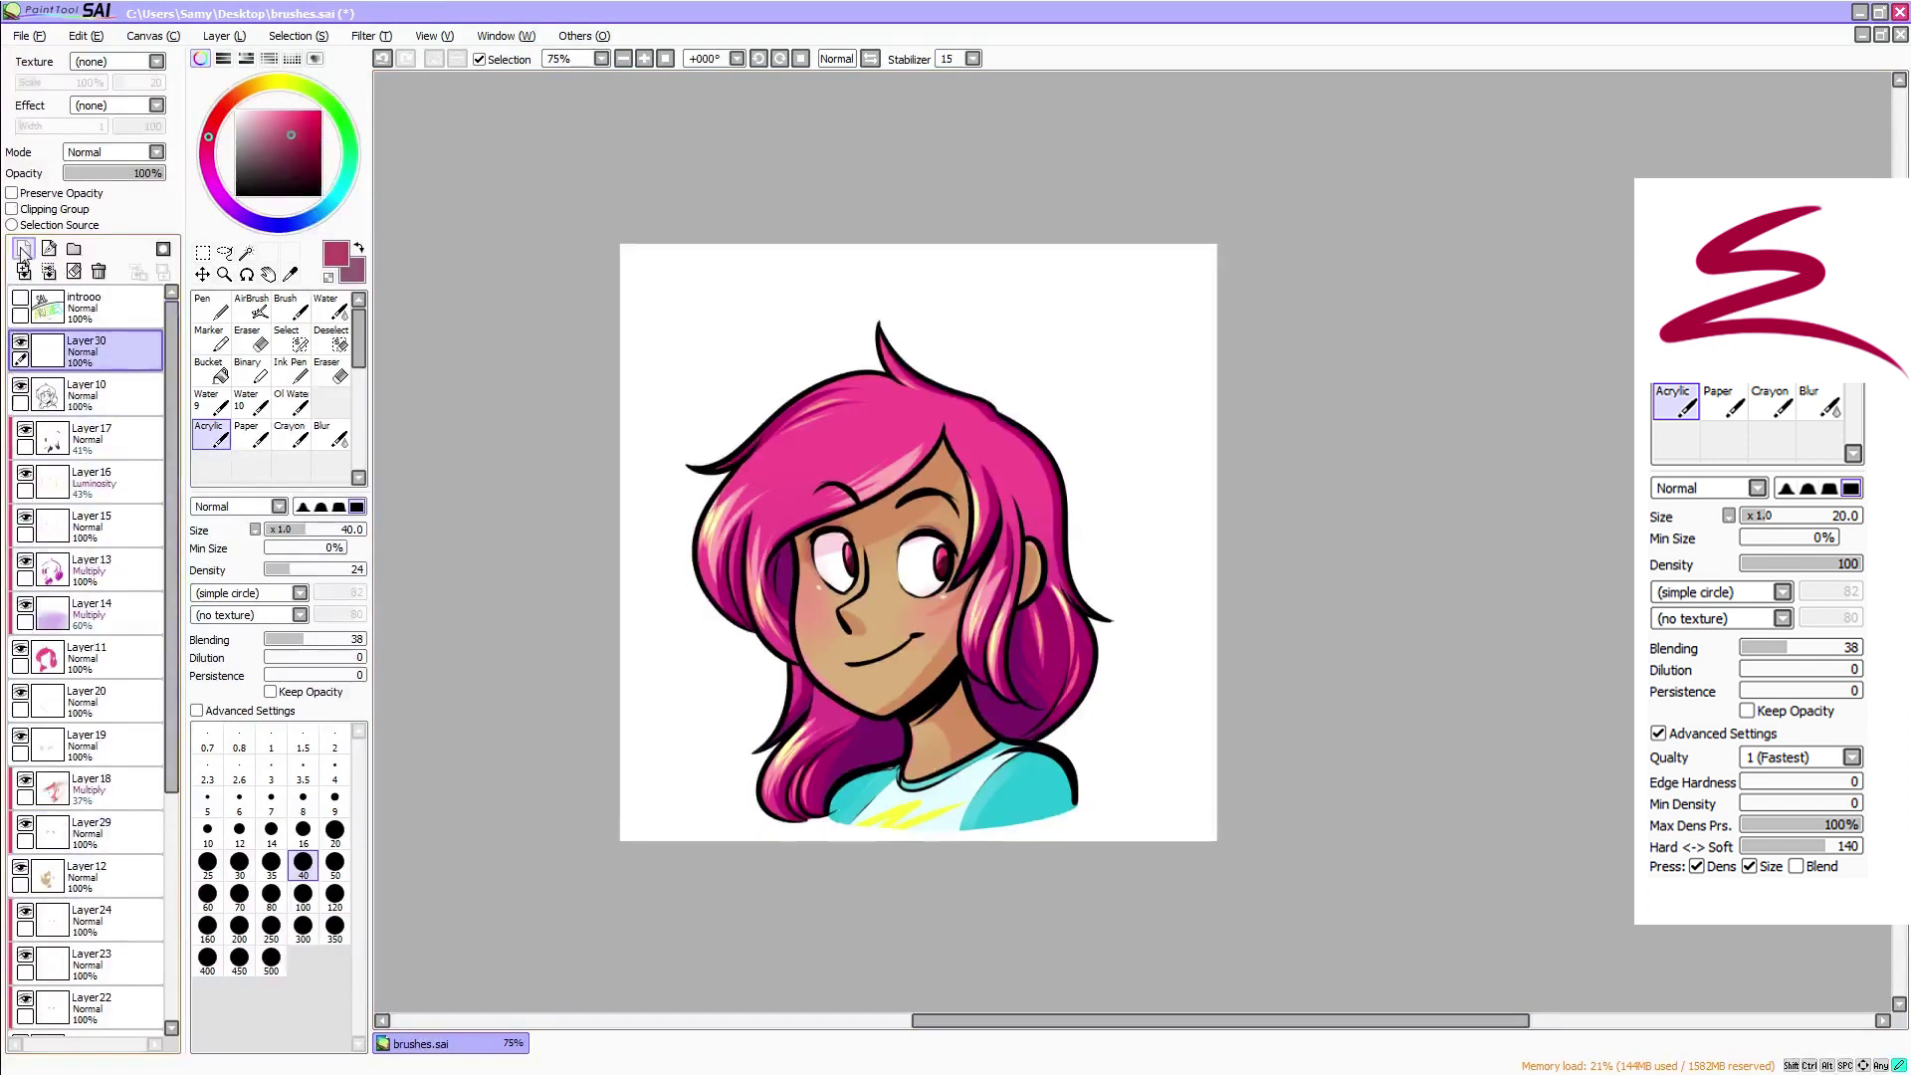
click(274, 84)
click(303, 116)
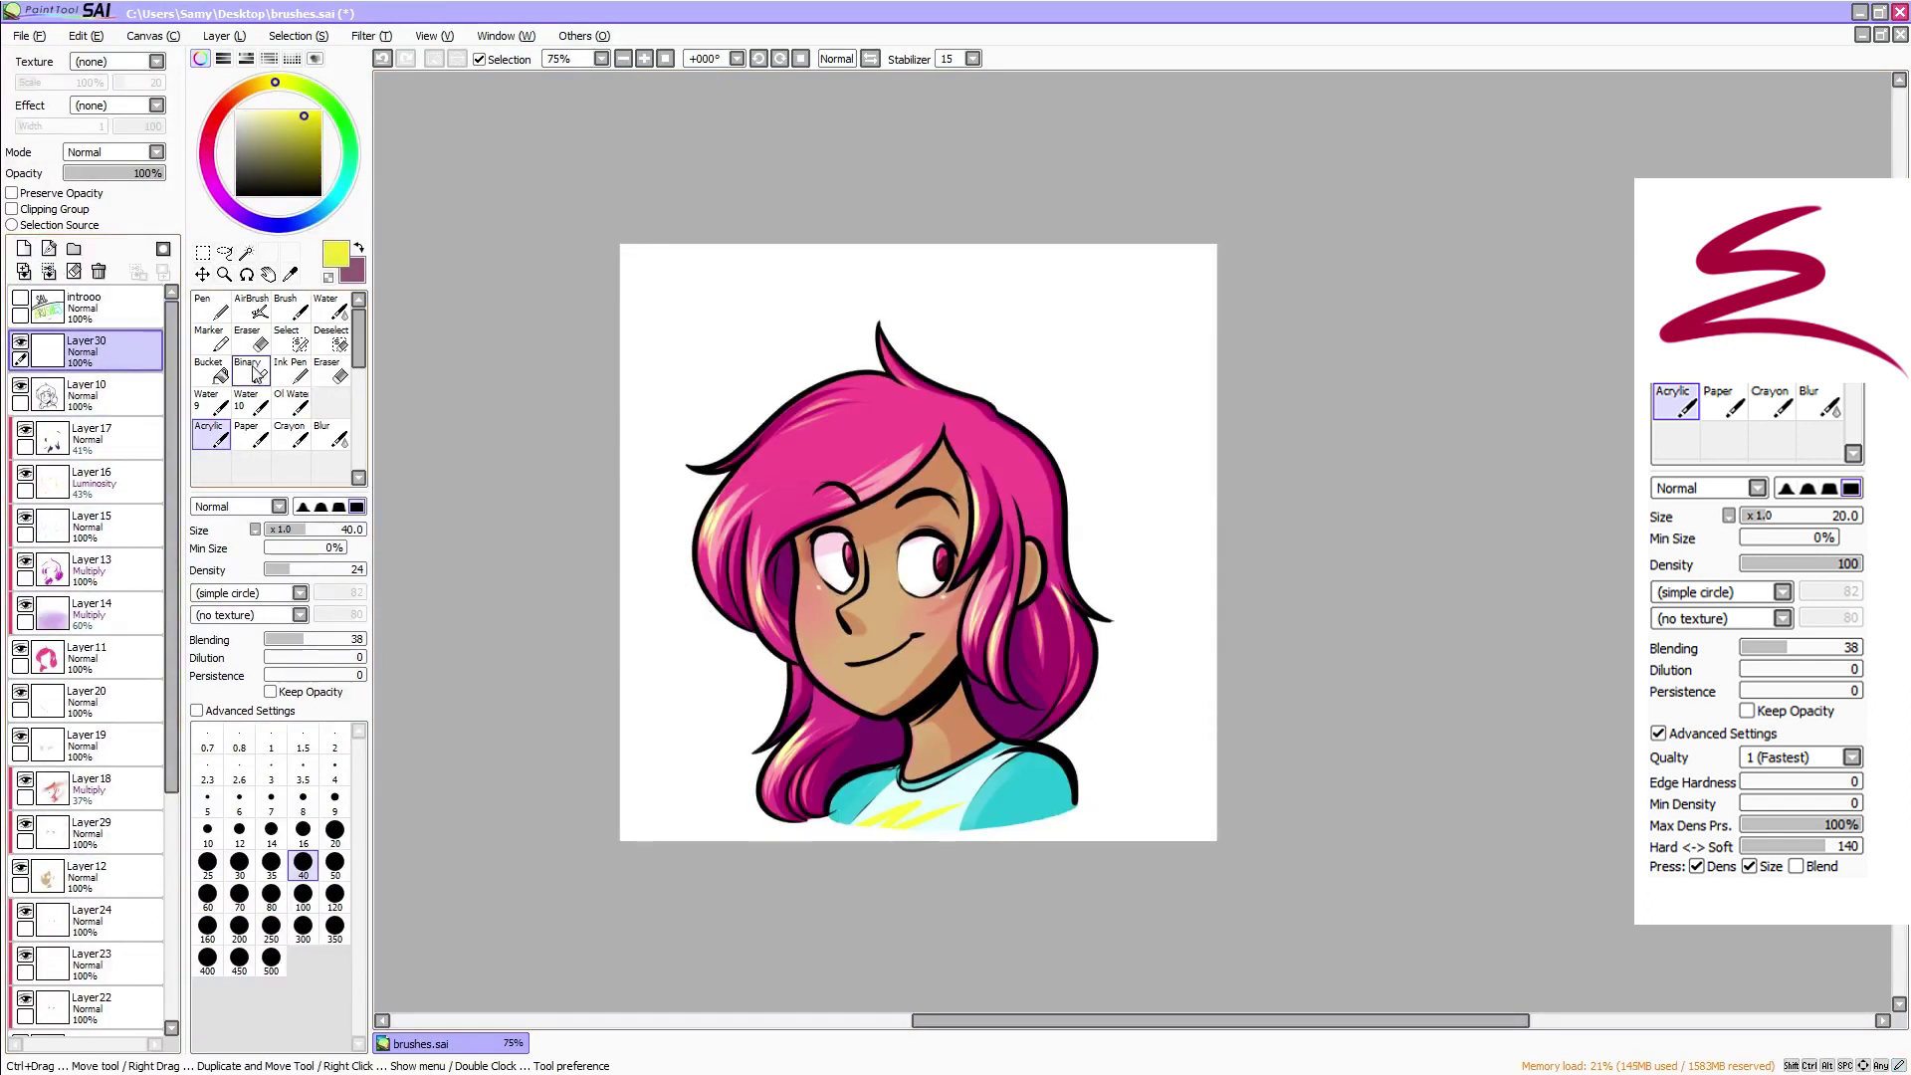
click(252, 370)
Try an orange stroke under the hair and shirt with the Binary tool at size 20, and undo it
click(256, 86)
click(310, 113)
click(207, 439)
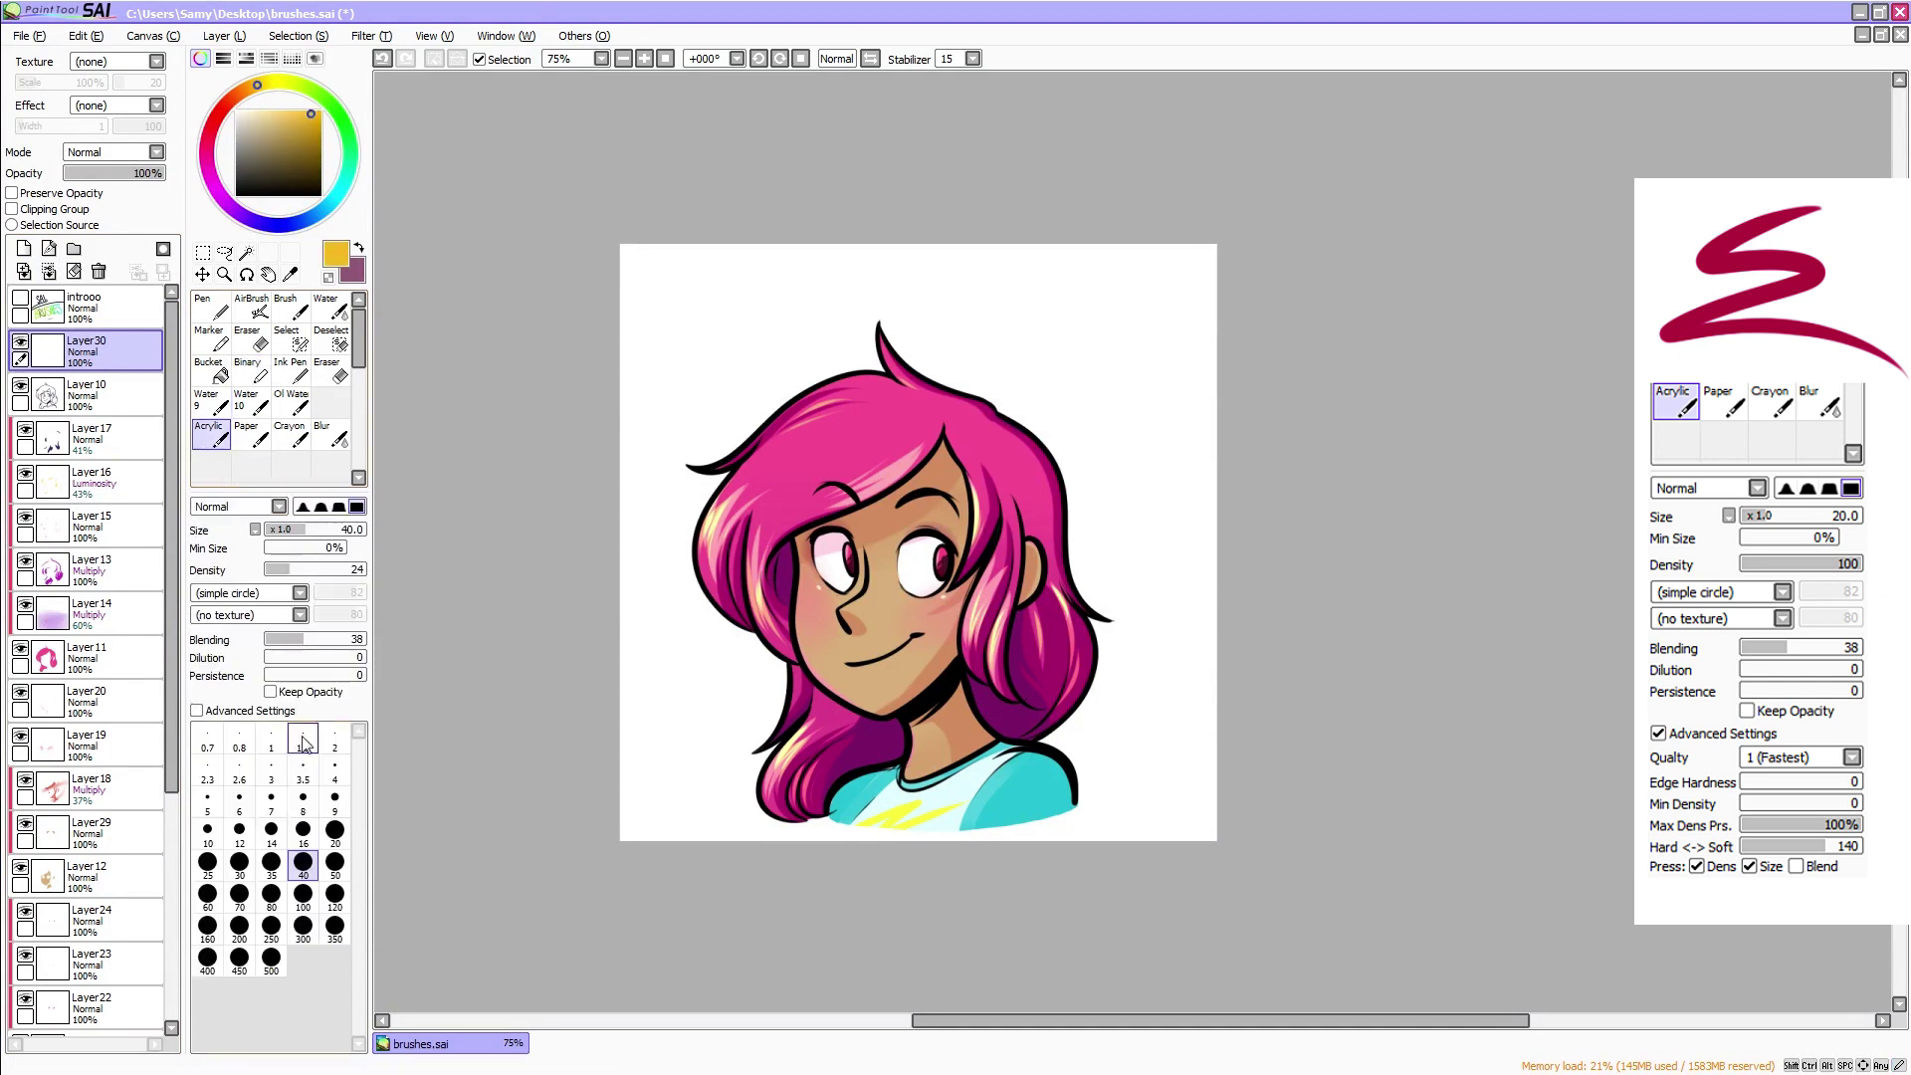
click(251, 371)
click(301, 737)
click(644, 59)
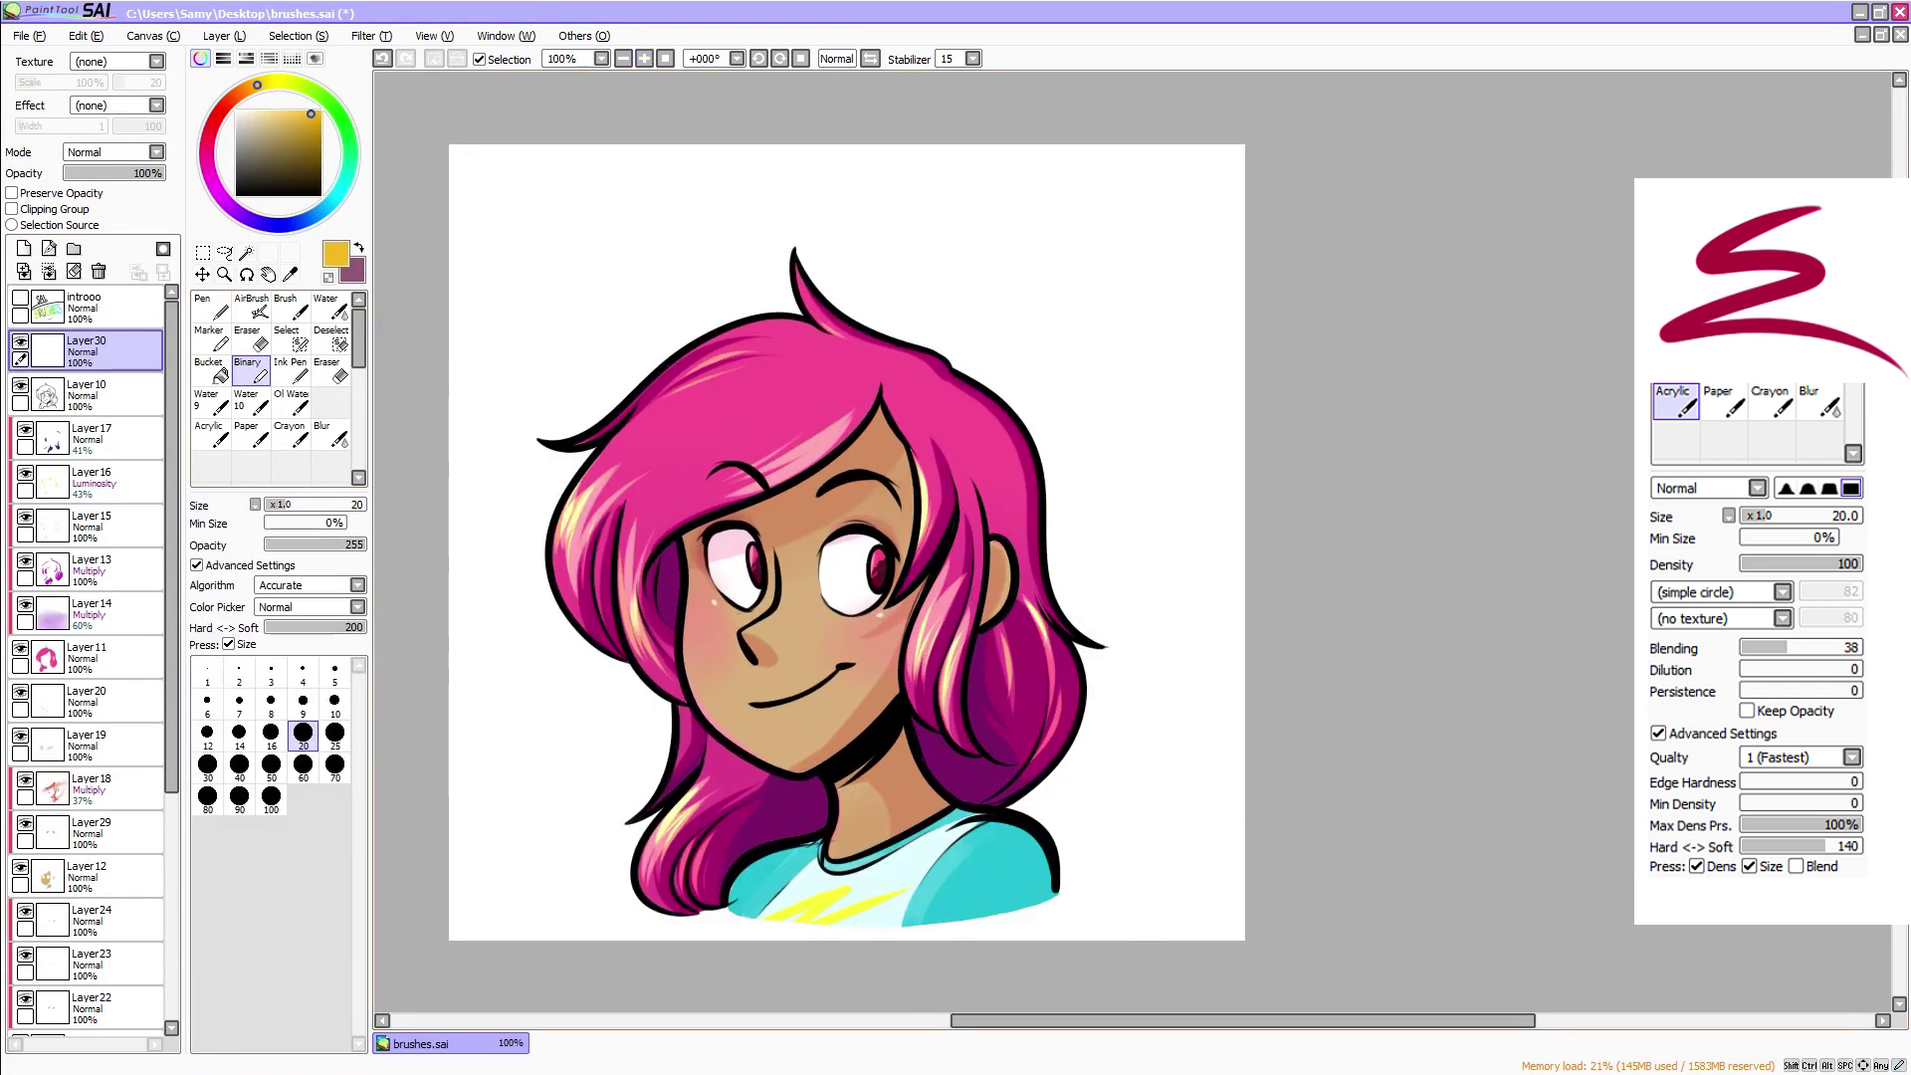
drag(624, 901, 763, 913)
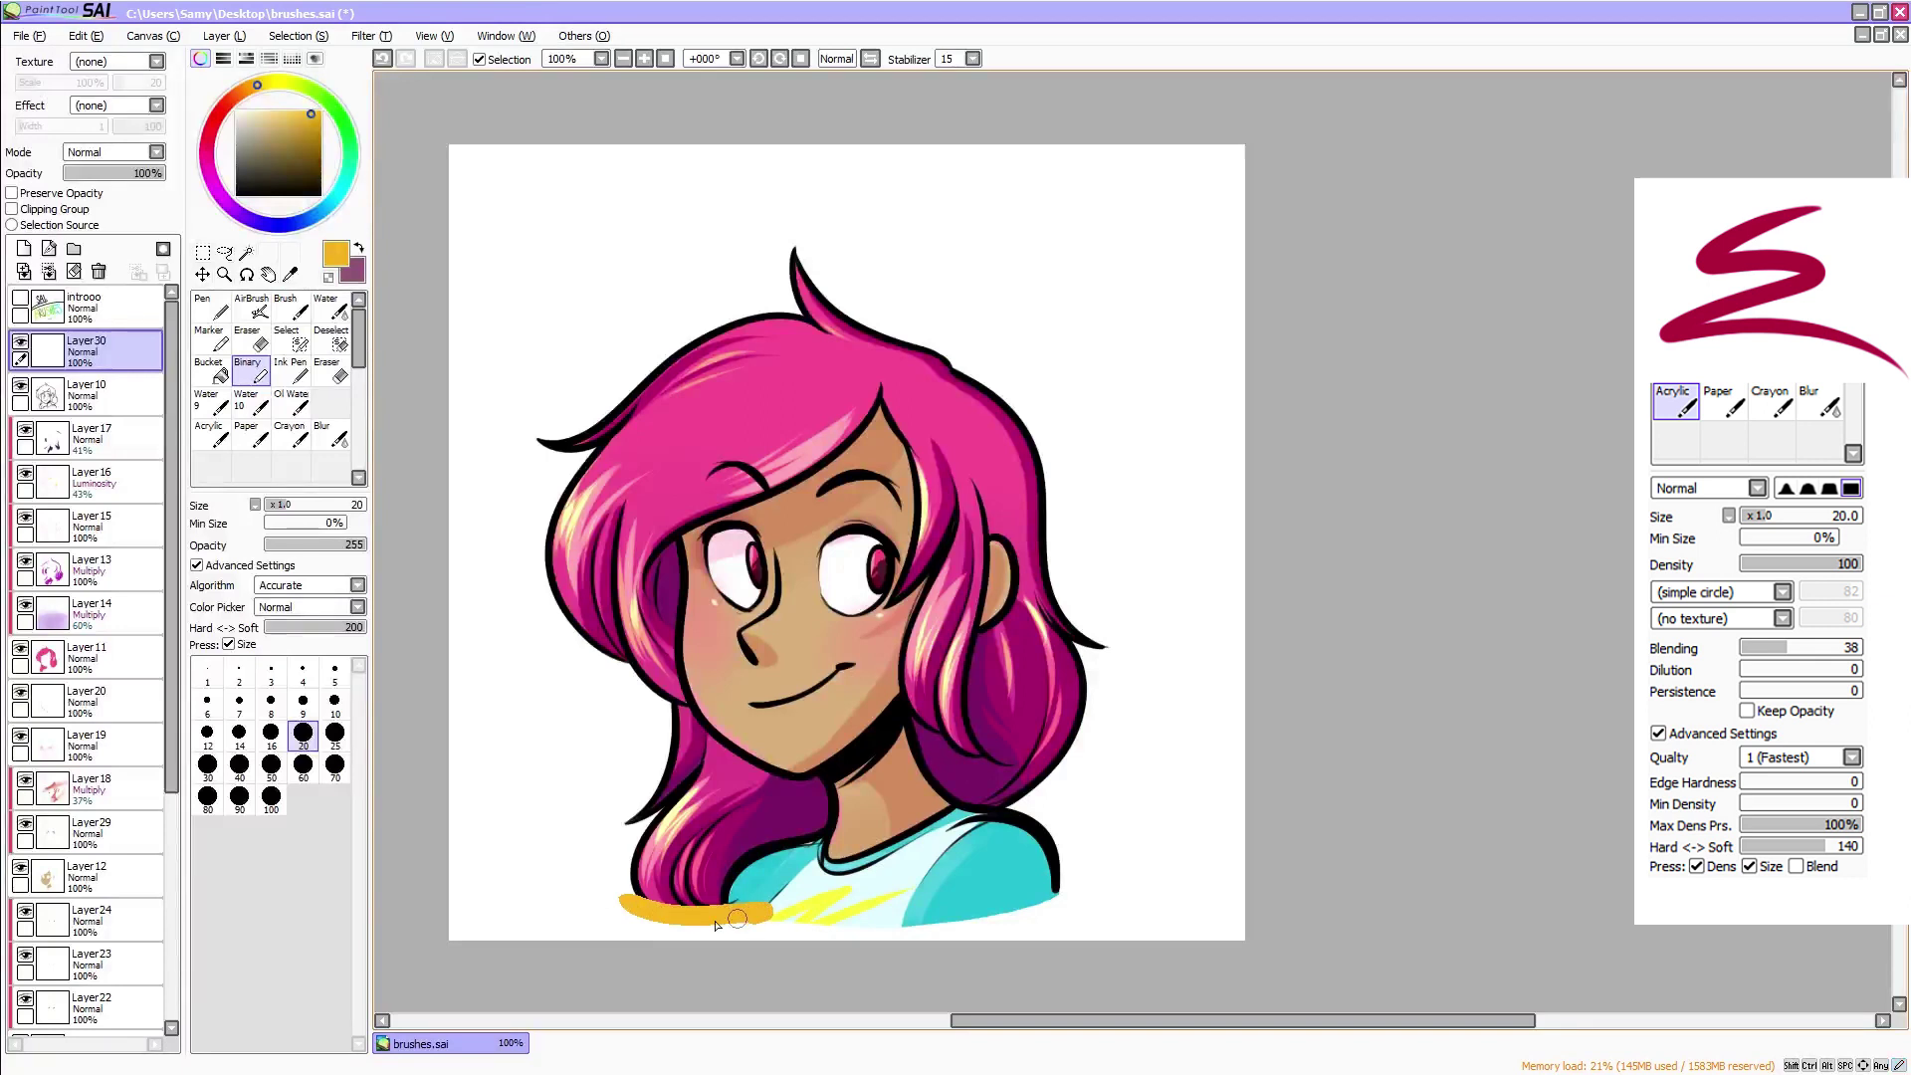
key(ctrl+z)
Draw a thick bright yellow band along the bottom edge of the hair and shirt with the Binary tool at size 25
click(268, 81)
click(309, 111)
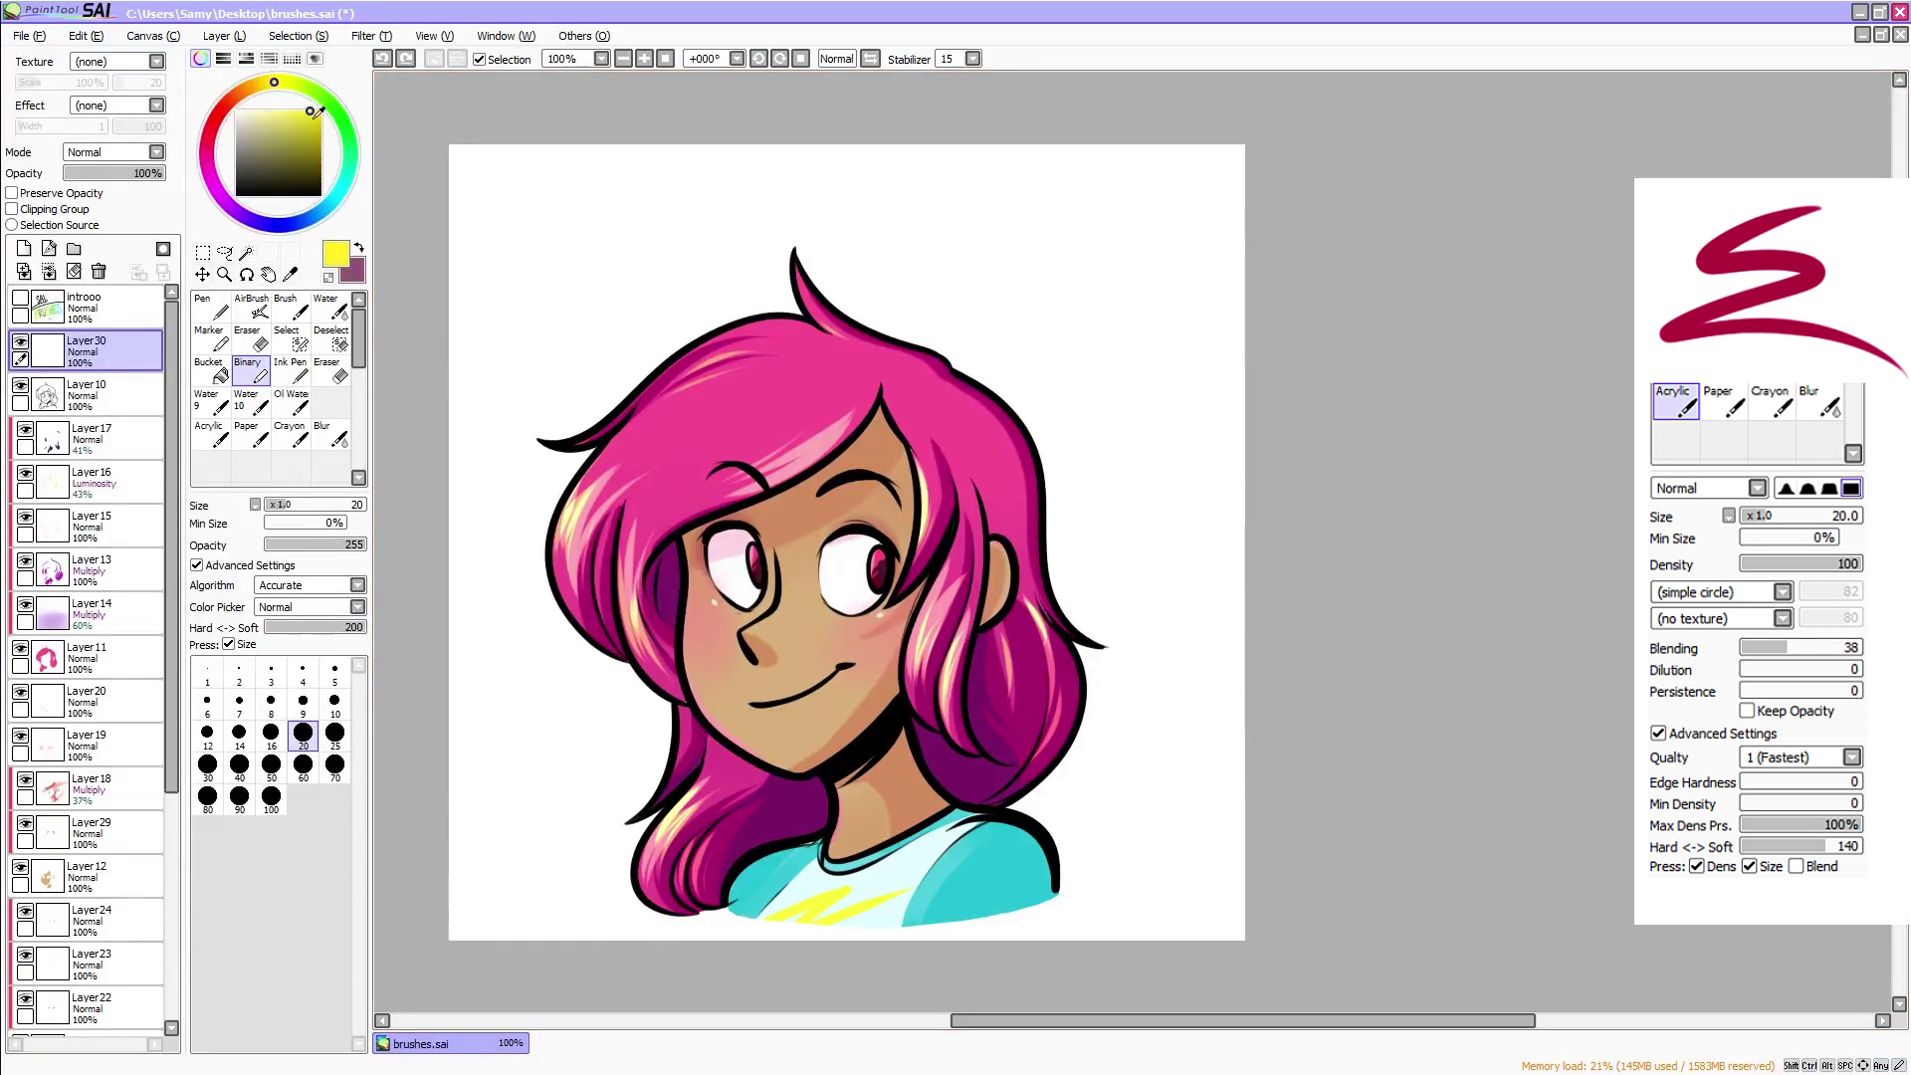
click(335, 734)
mouse_move(661, 917)
mouse_down()
mouse_move(867, 927)
mouse_move(1071, 878)
mouse_up()
Draw yellow lightning bolts on both sides of the girl and thin streaks around the bottom band with the Binary tool at size 10
click(335, 701)
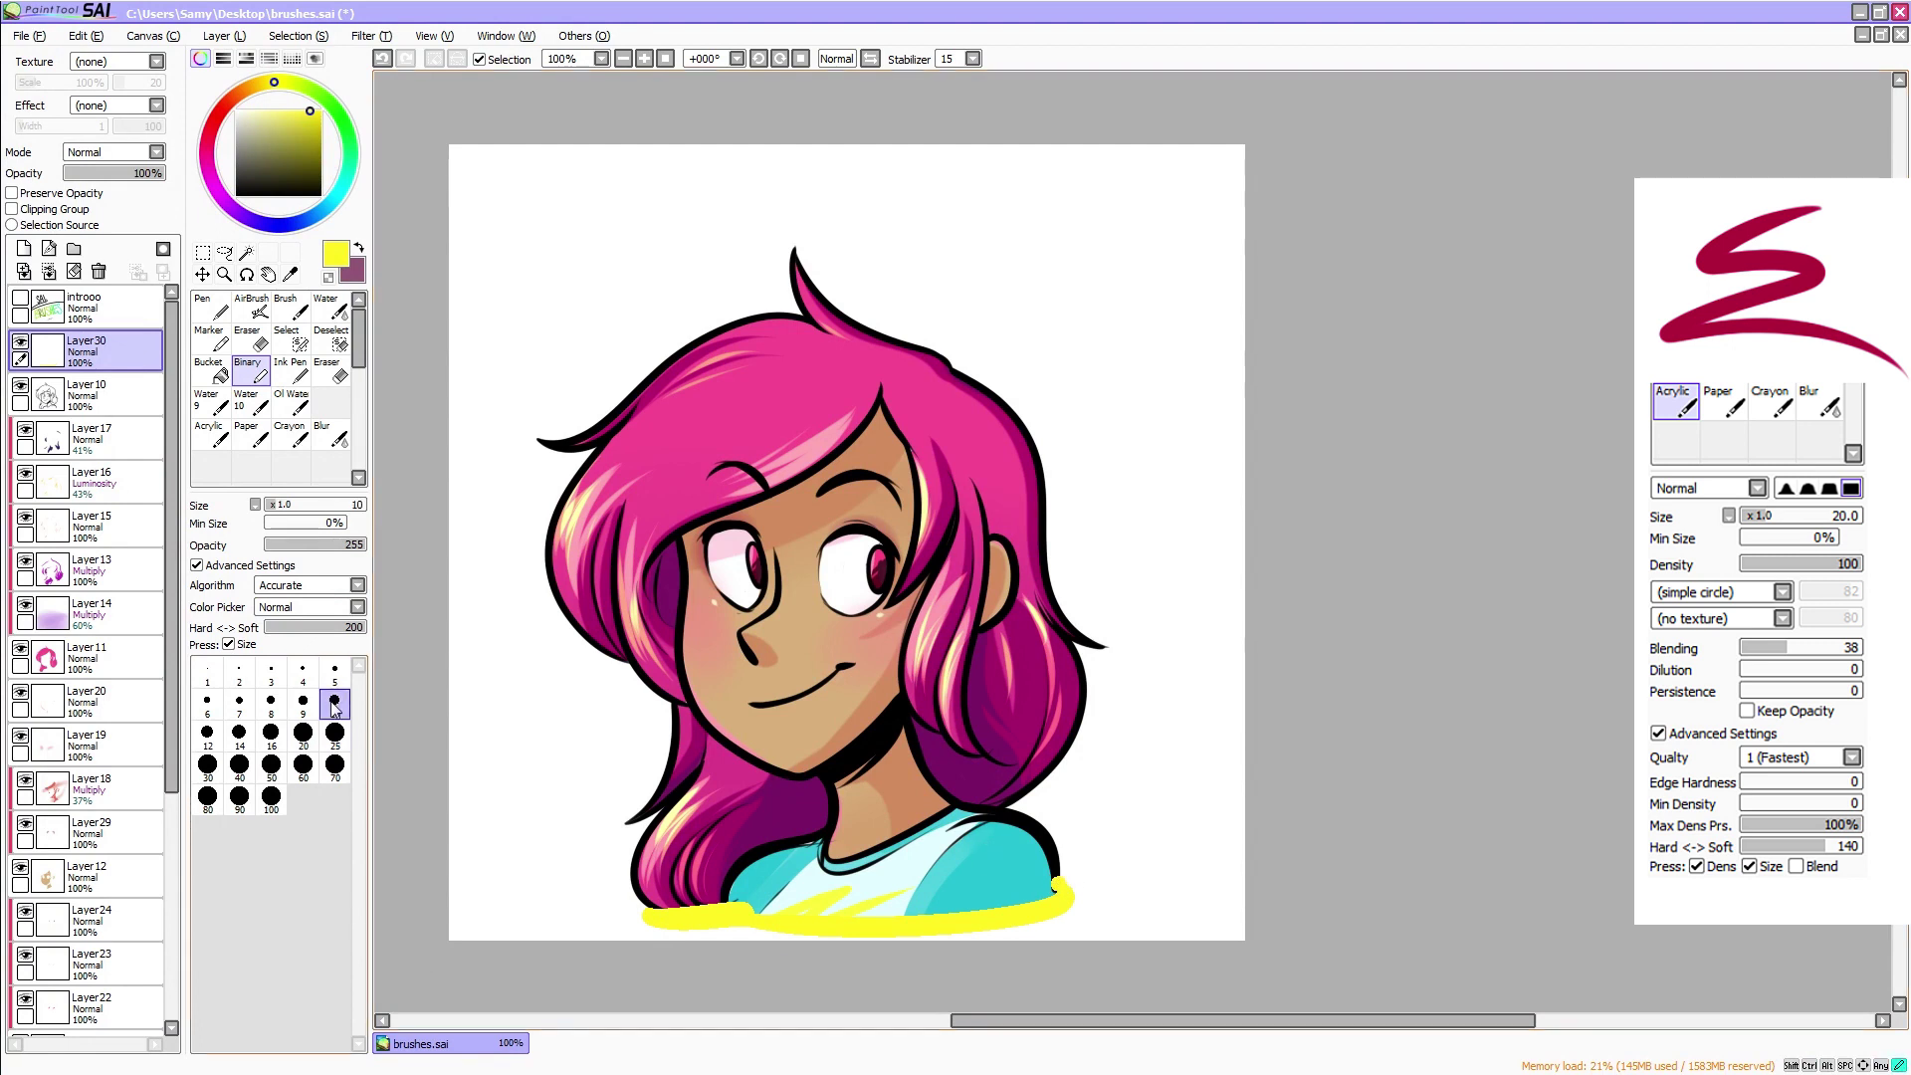
mouse_move(520, 649)
mouse_down()
mouse_move(541, 805)
mouse_move(577, 774)
mouse_move(594, 891)
mouse_up()
drag(590, 806, 609, 983)
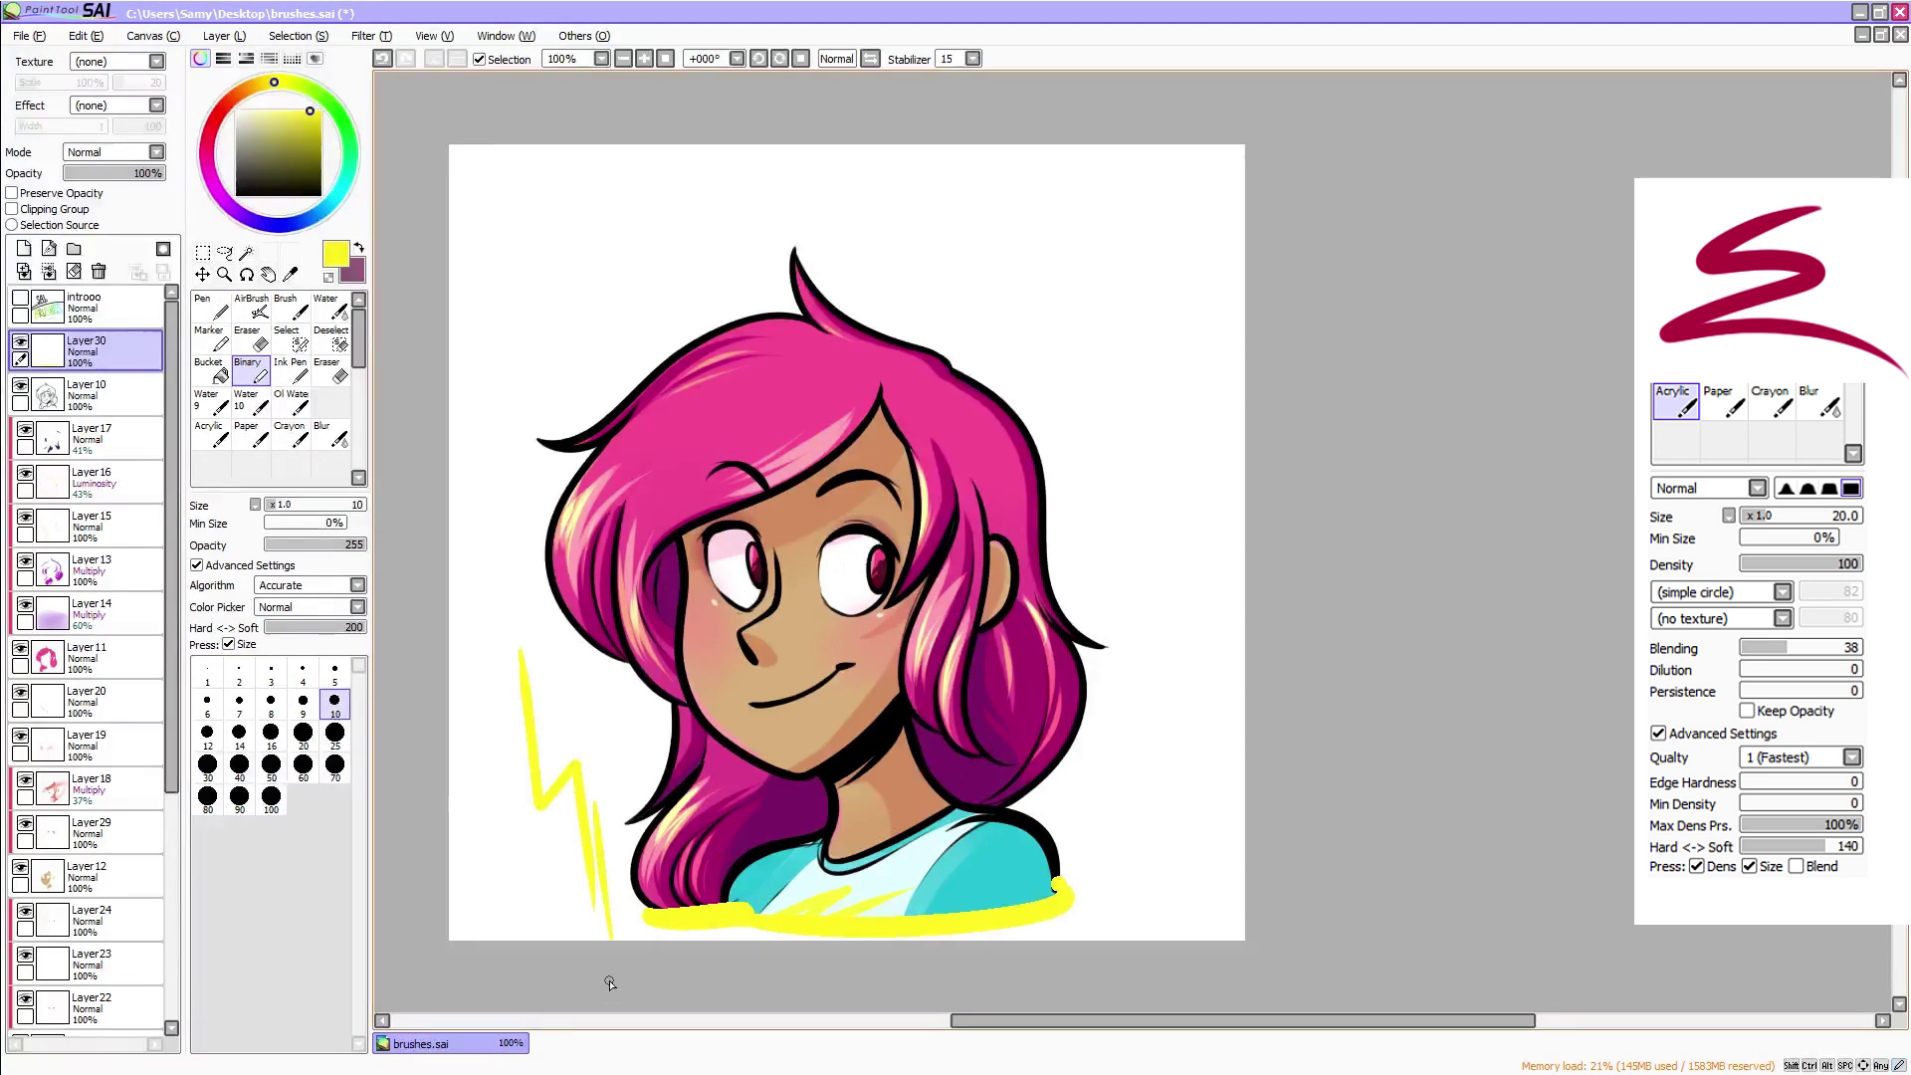
mouse_move(1210, 664)
mouse_down()
mouse_move(1102, 805)
mouse_move(1154, 795)
mouse_move(1031, 939)
mouse_up()
drag(1233, 778, 1069, 939)
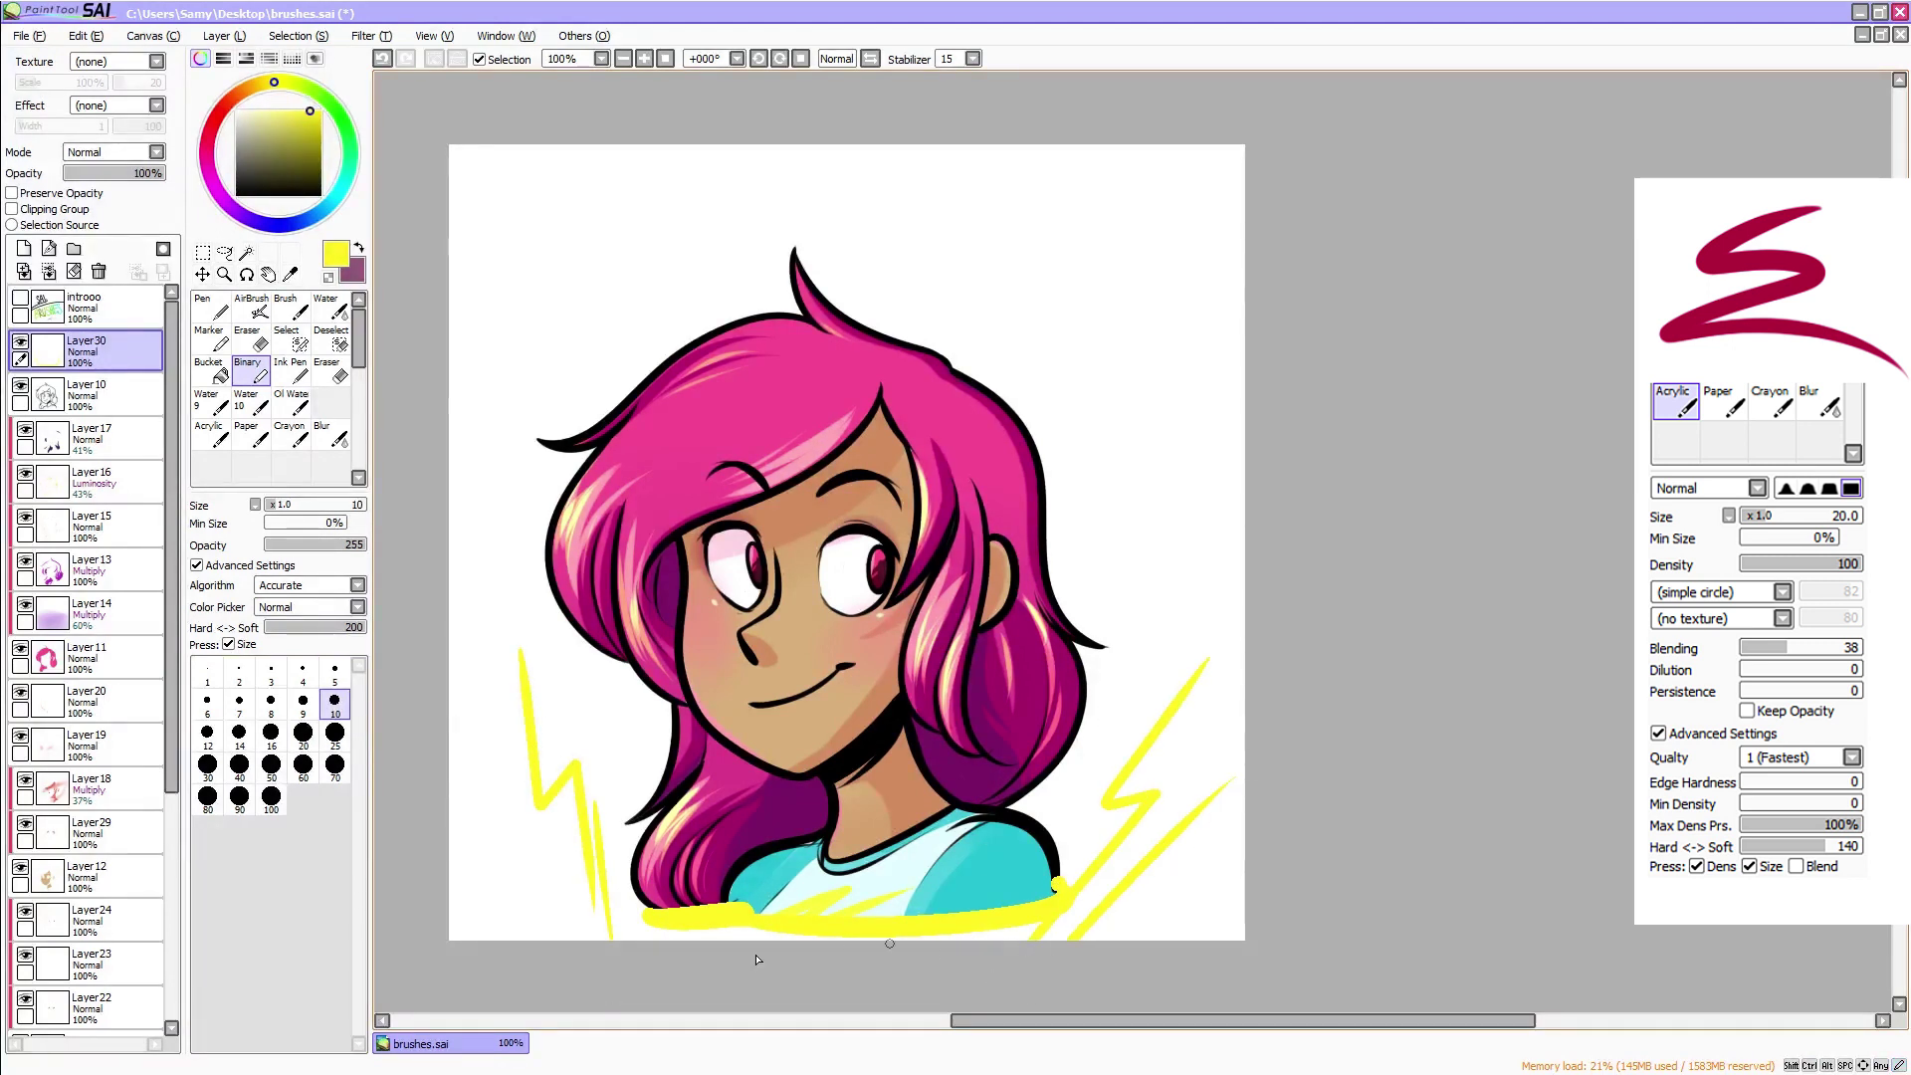
mouse_move(450, 811)
mouse_down()
mouse_move(483, 849)
mouse_move(491, 1032)
mouse_up()
drag(1288, 815, 1130, 955)
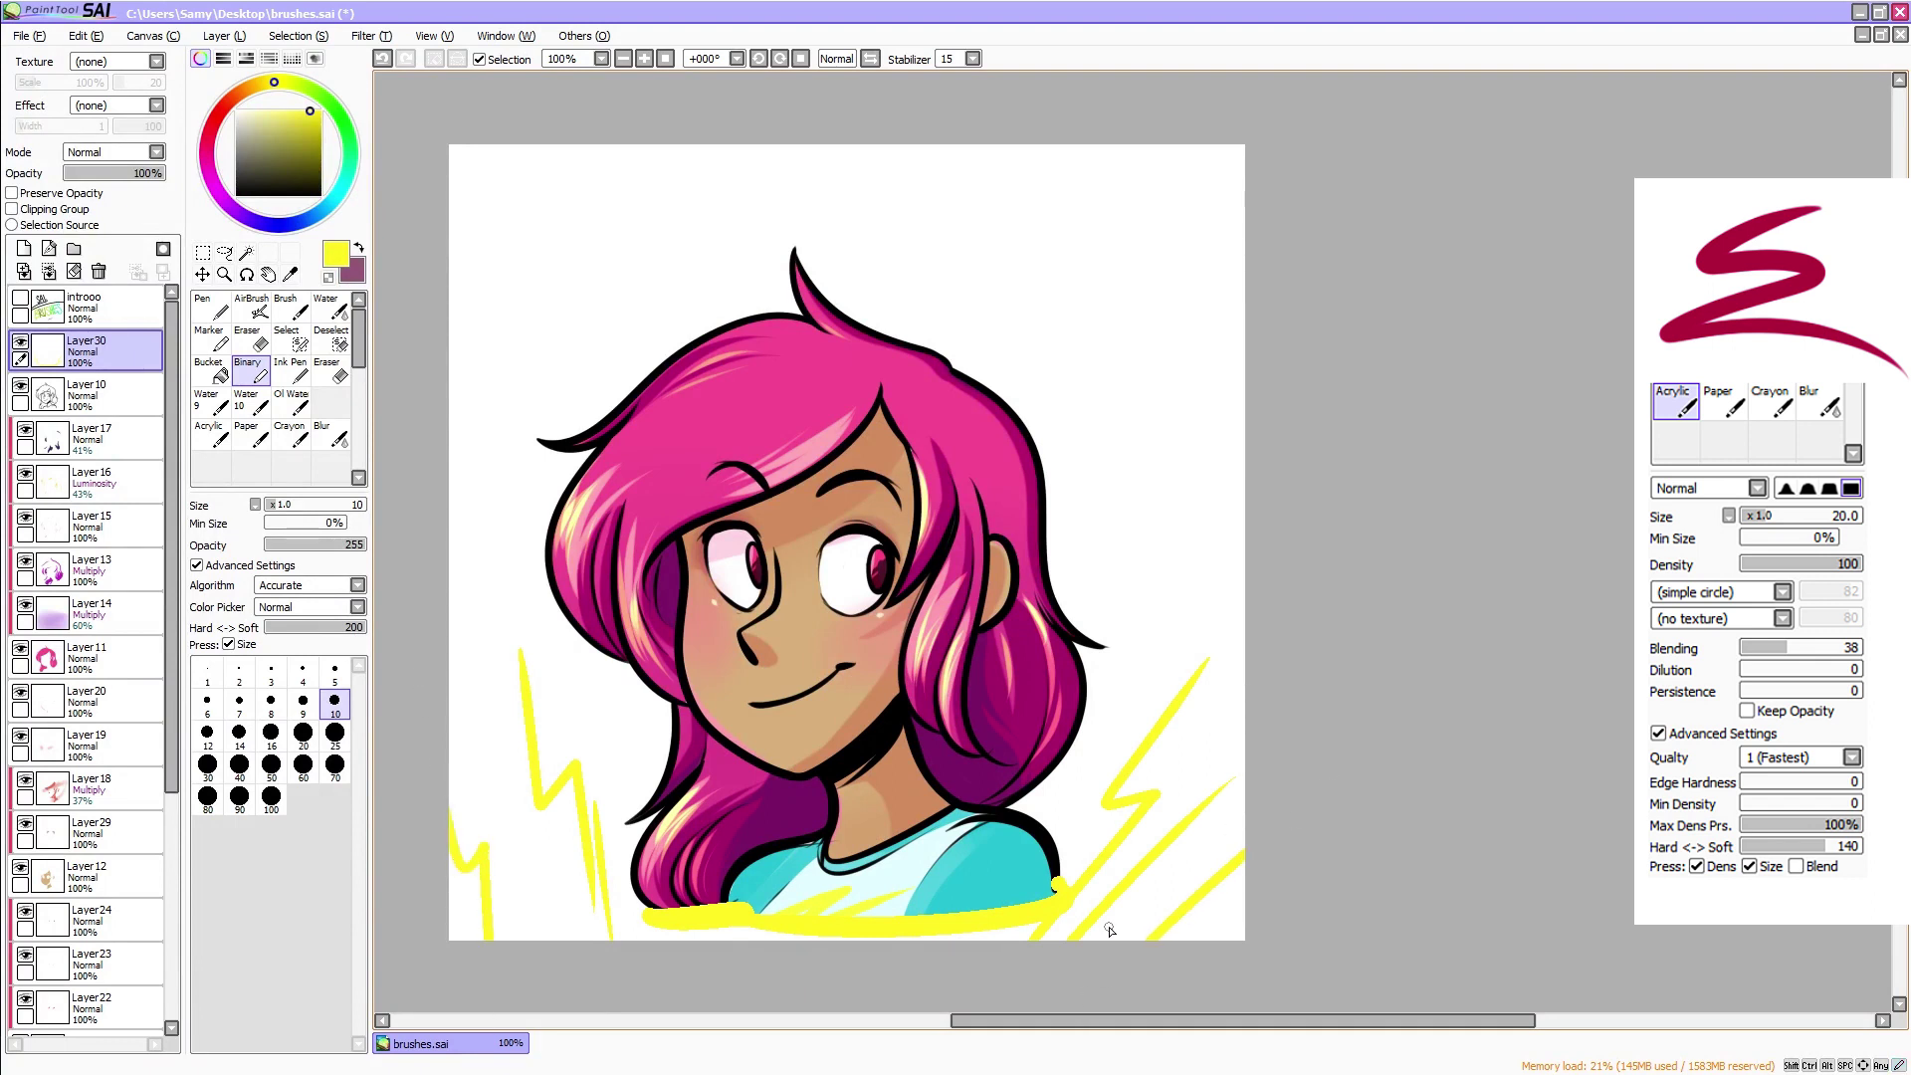
click(623, 59)
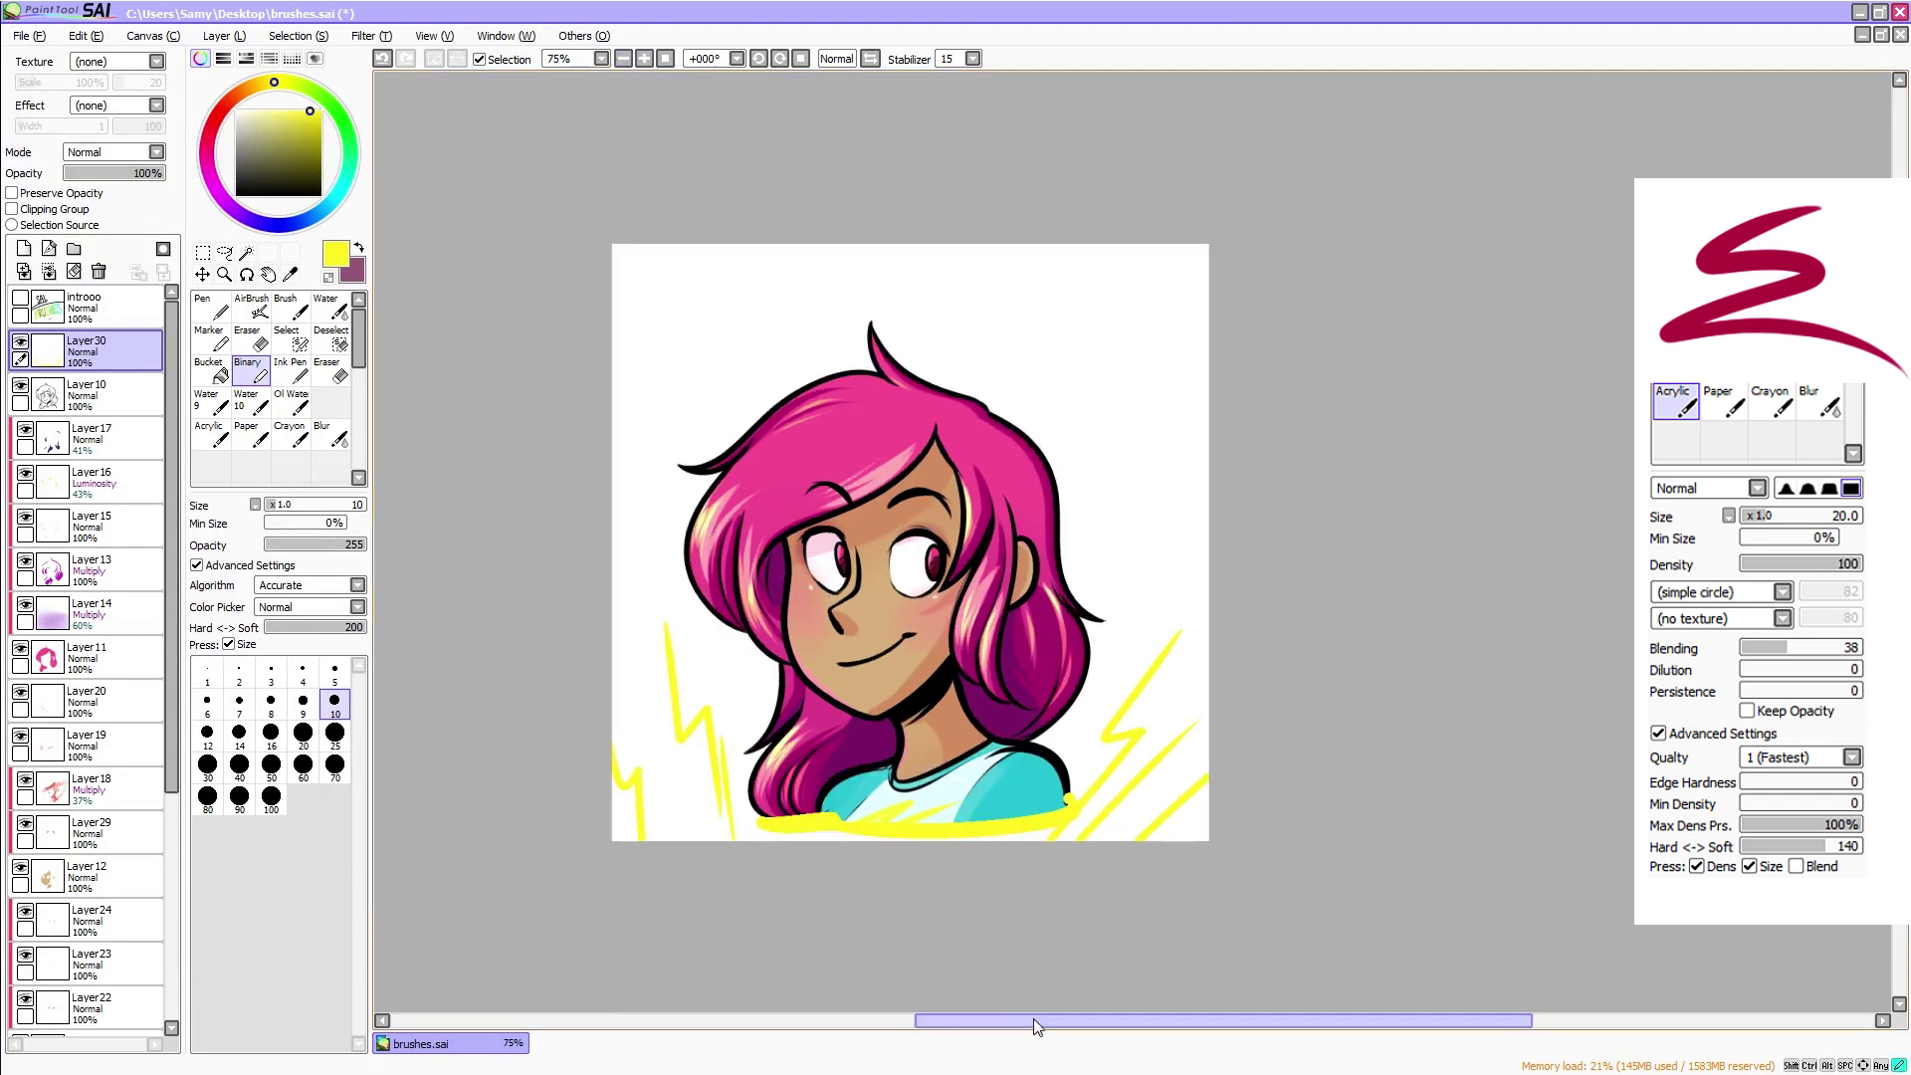
mouse_move(759, 832)
mouse_down()
mouse_move(846, 840)
mouse_move(784, 840)
mouse_up()
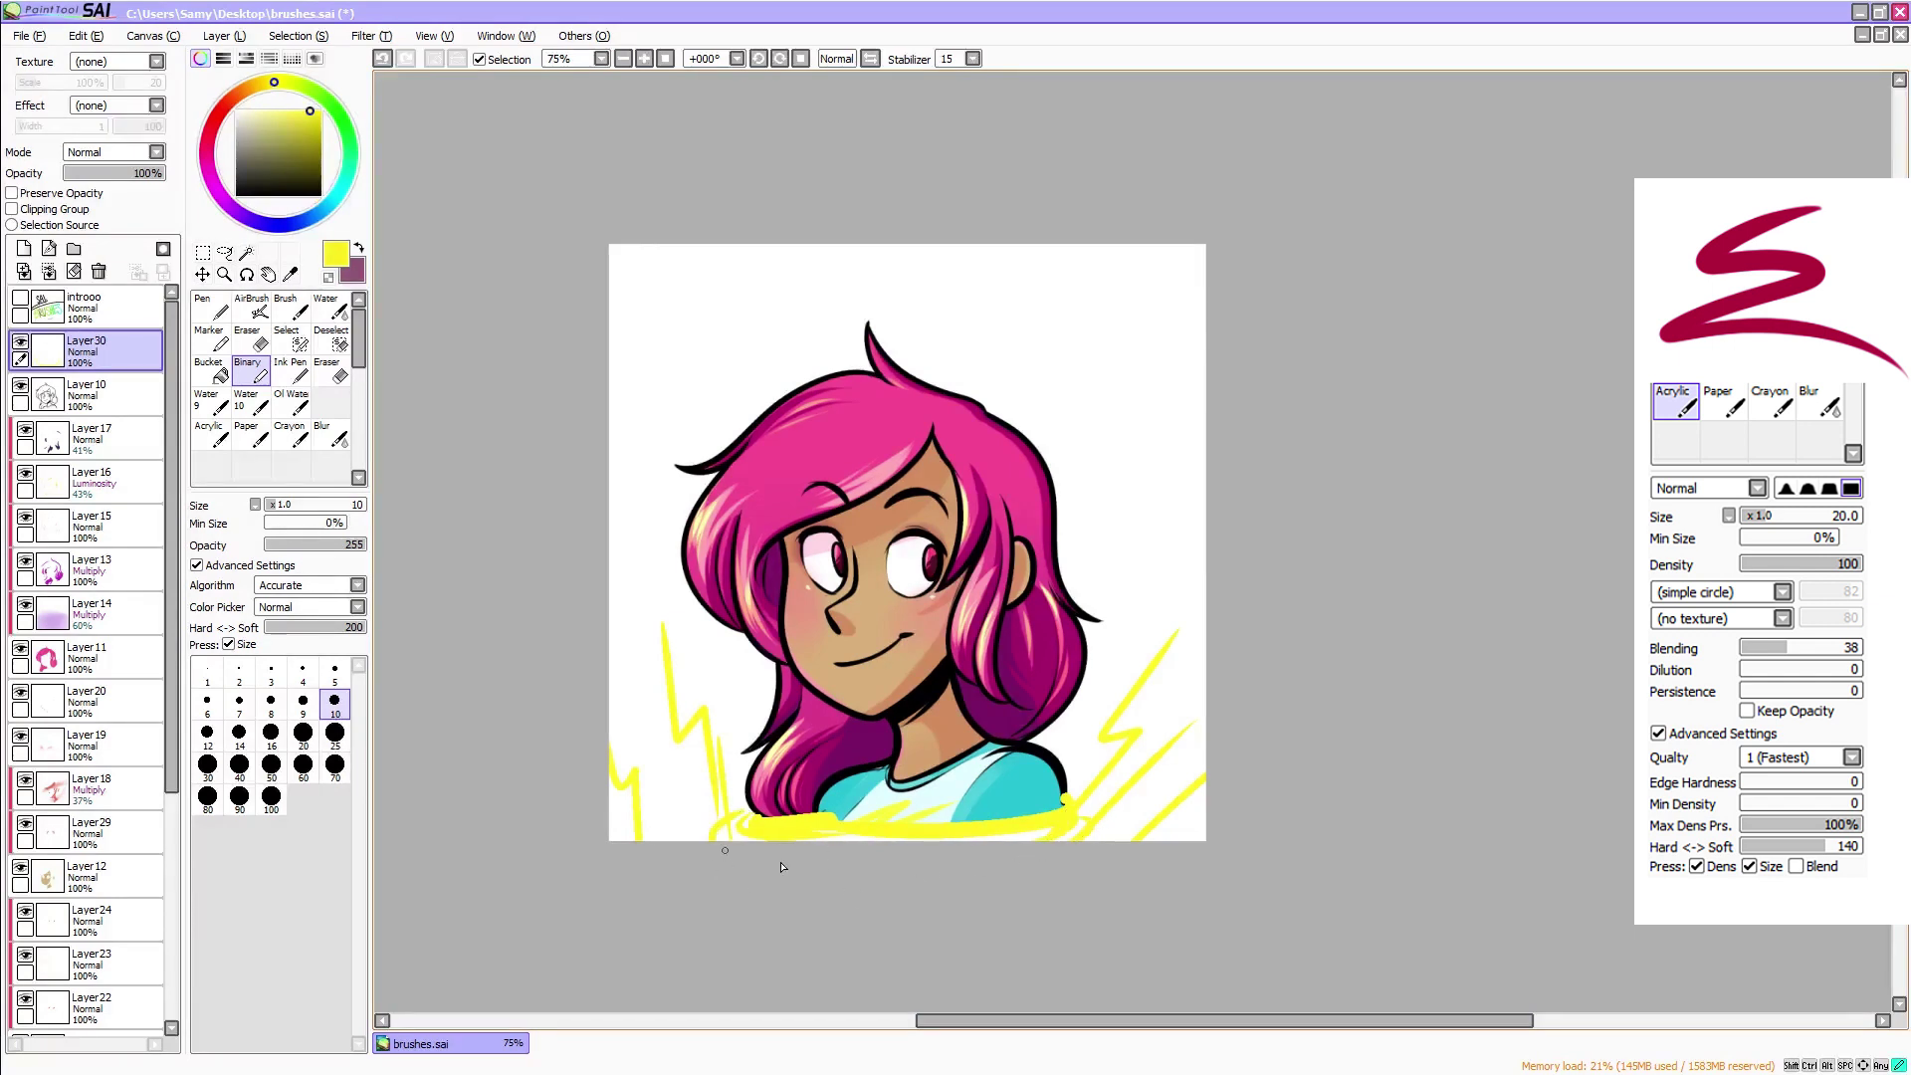
Add a new layer just above the hidden sketch layer and bucket-fill the background around the girl red
click(211, 370)
drag(172, 517, 173, 751)
click(96, 972)
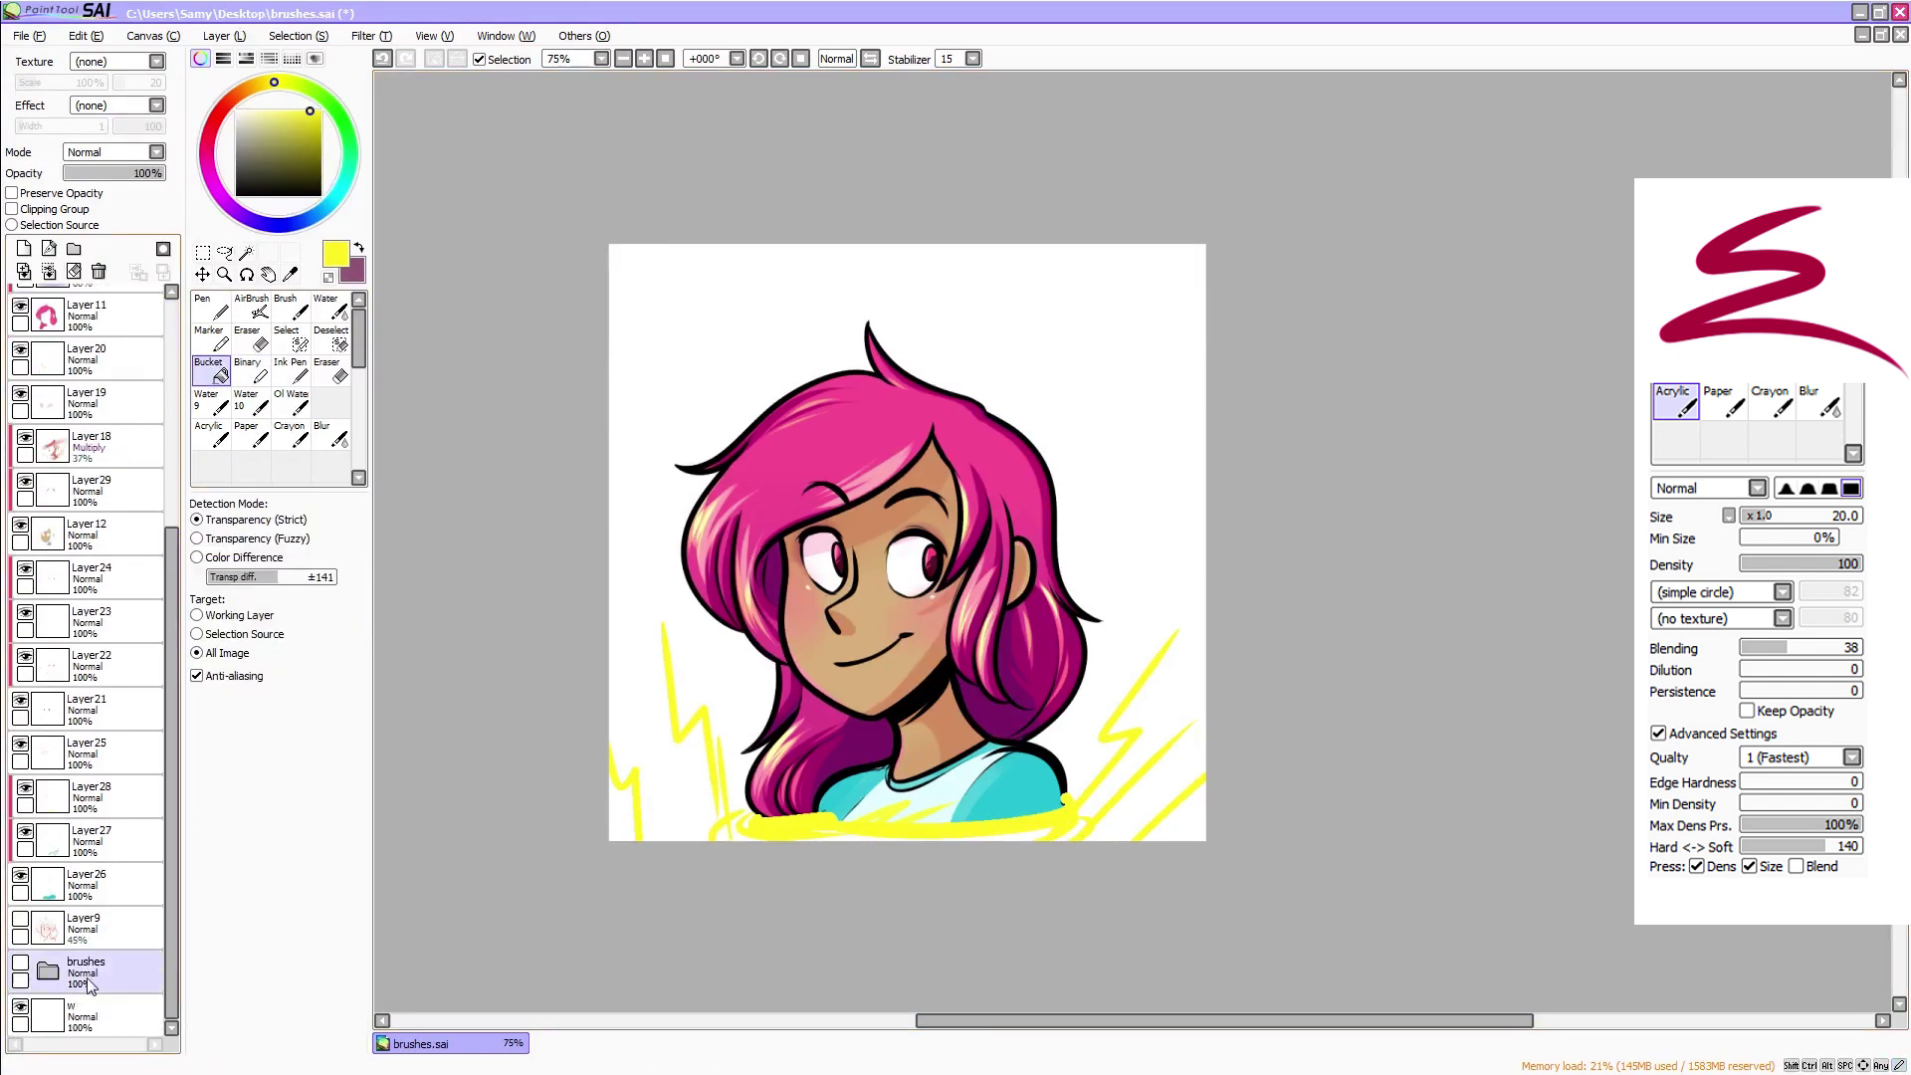
click(94, 915)
click(24, 249)
click(239, 93)
click(312, 111)
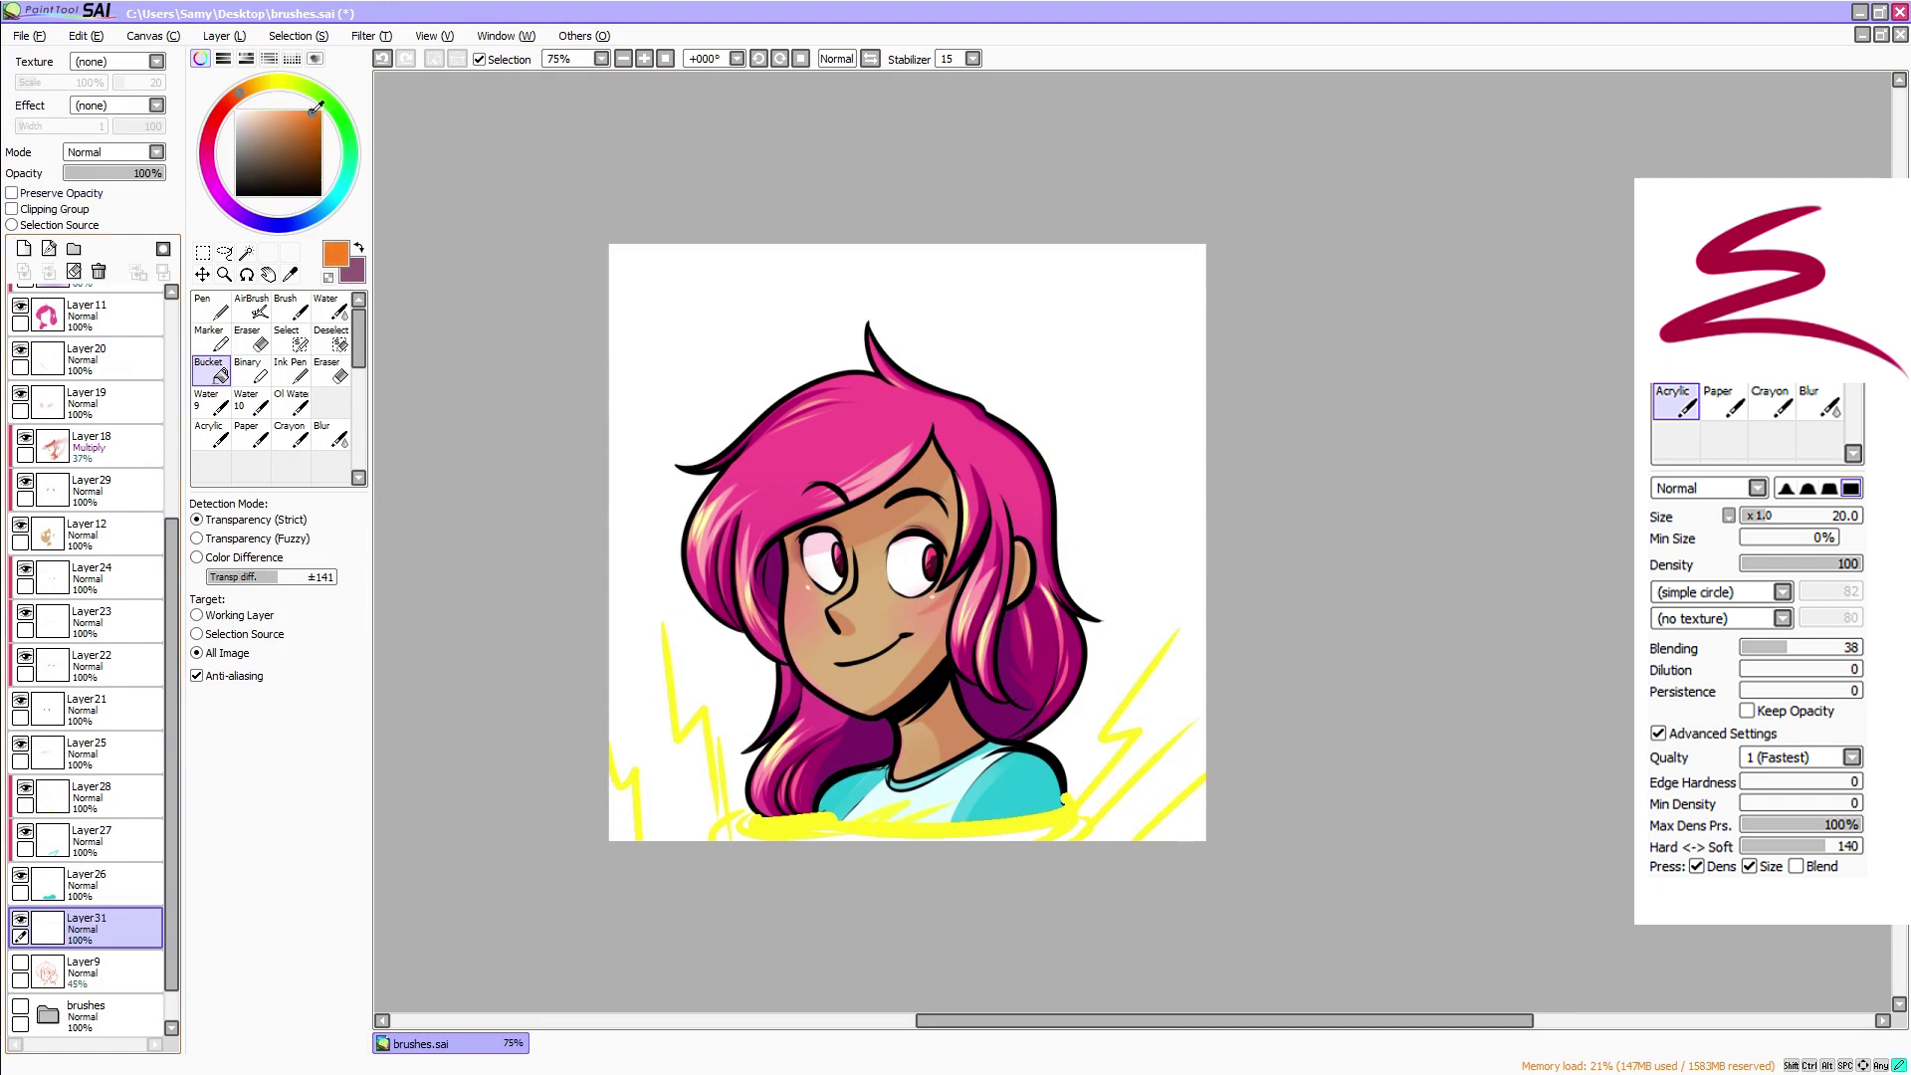
drag(209, 135, 207, 162)
click(295, 123)
click(310, 120)
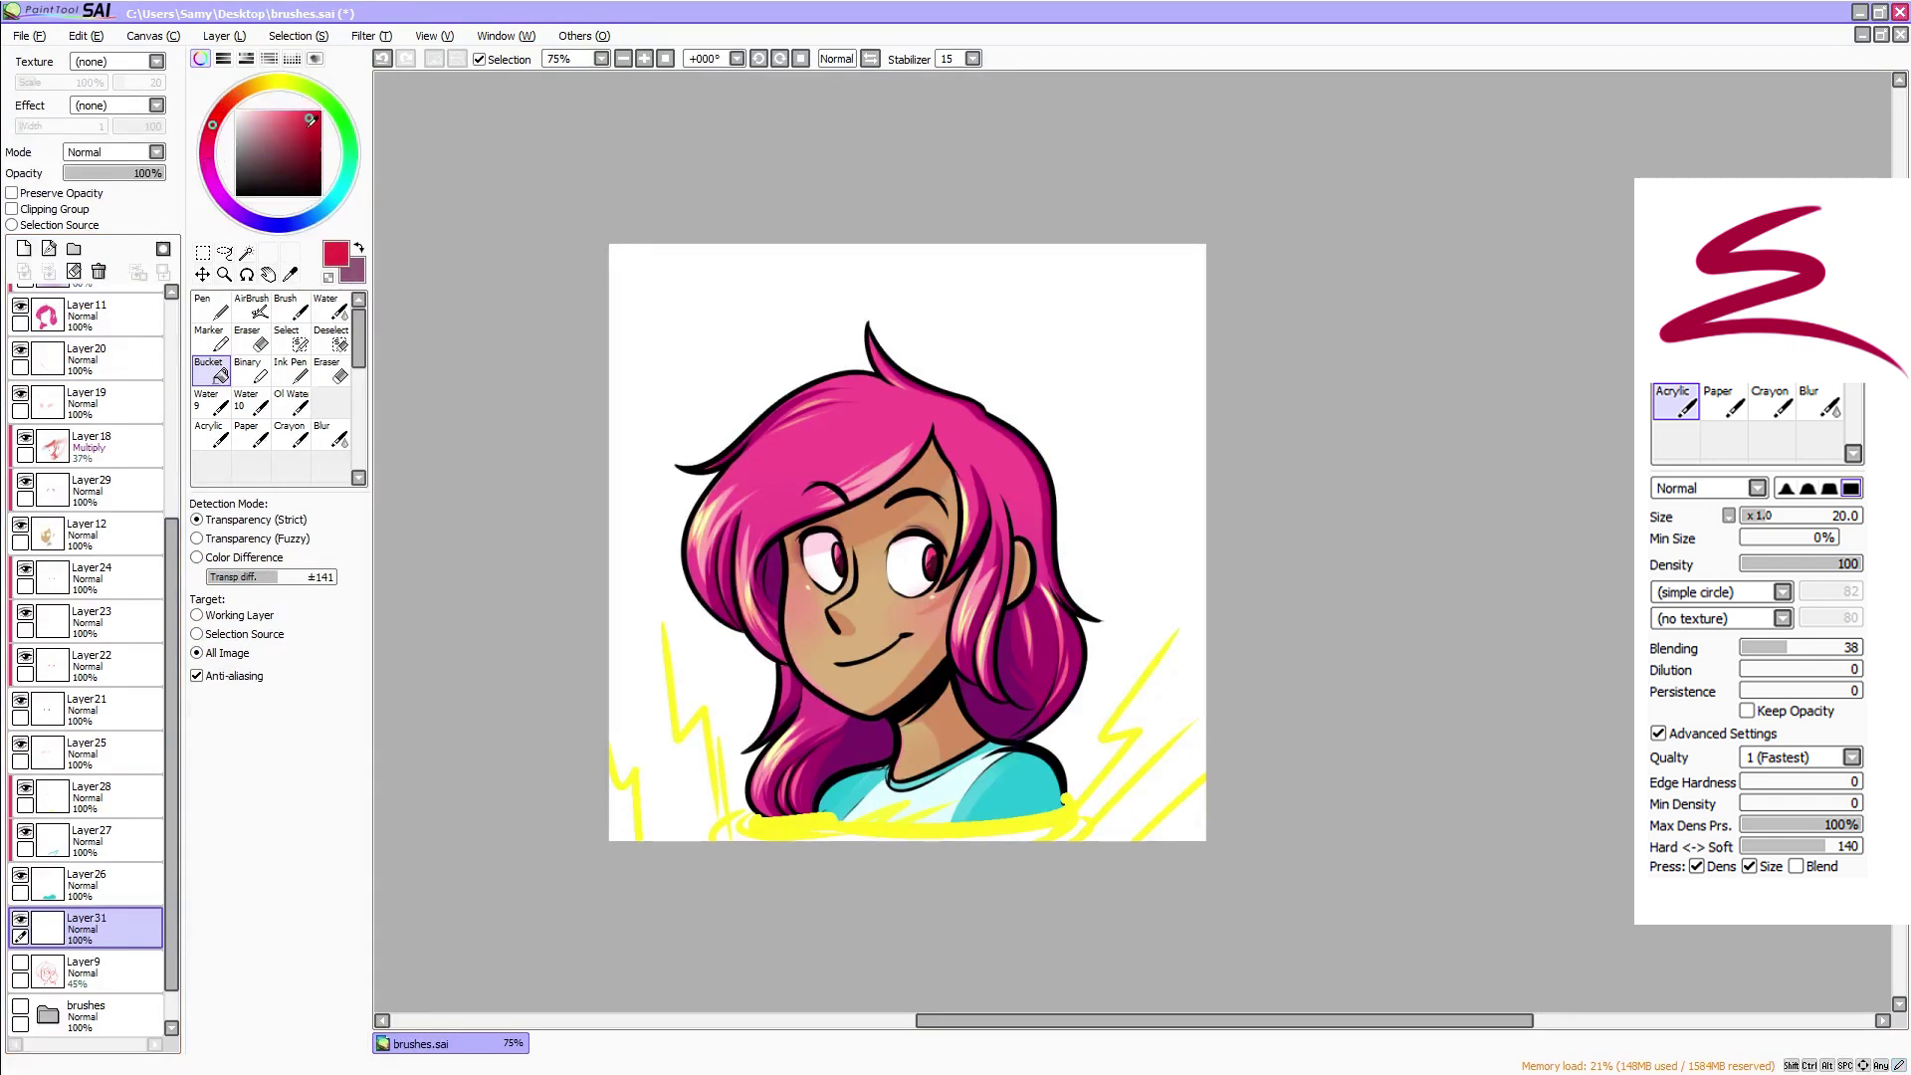
click(301, 112)
click(754, 341)
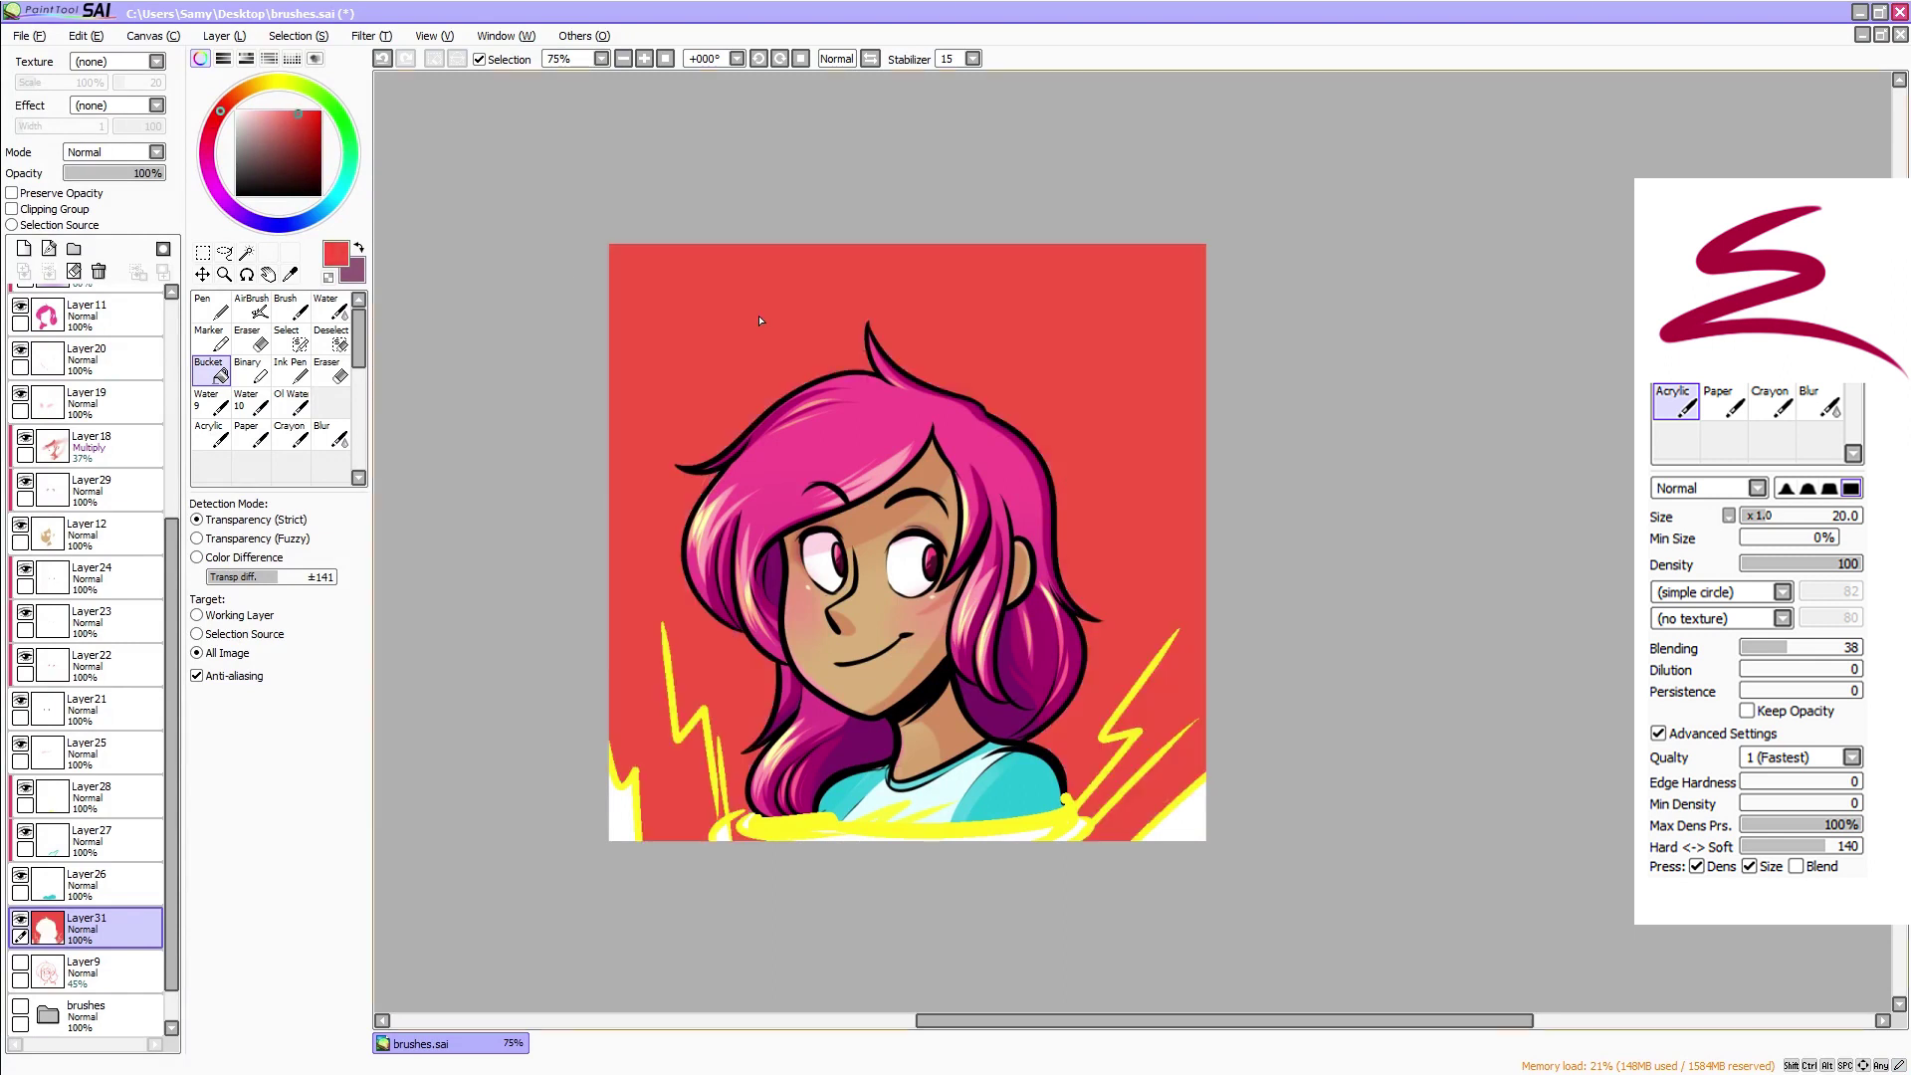
Paint over the white gaps in the lower background in red with the Acrylic brush at size 100 and density 100
click(219, 436)
click(269, 962)
drag(338, 570, 370, 571)
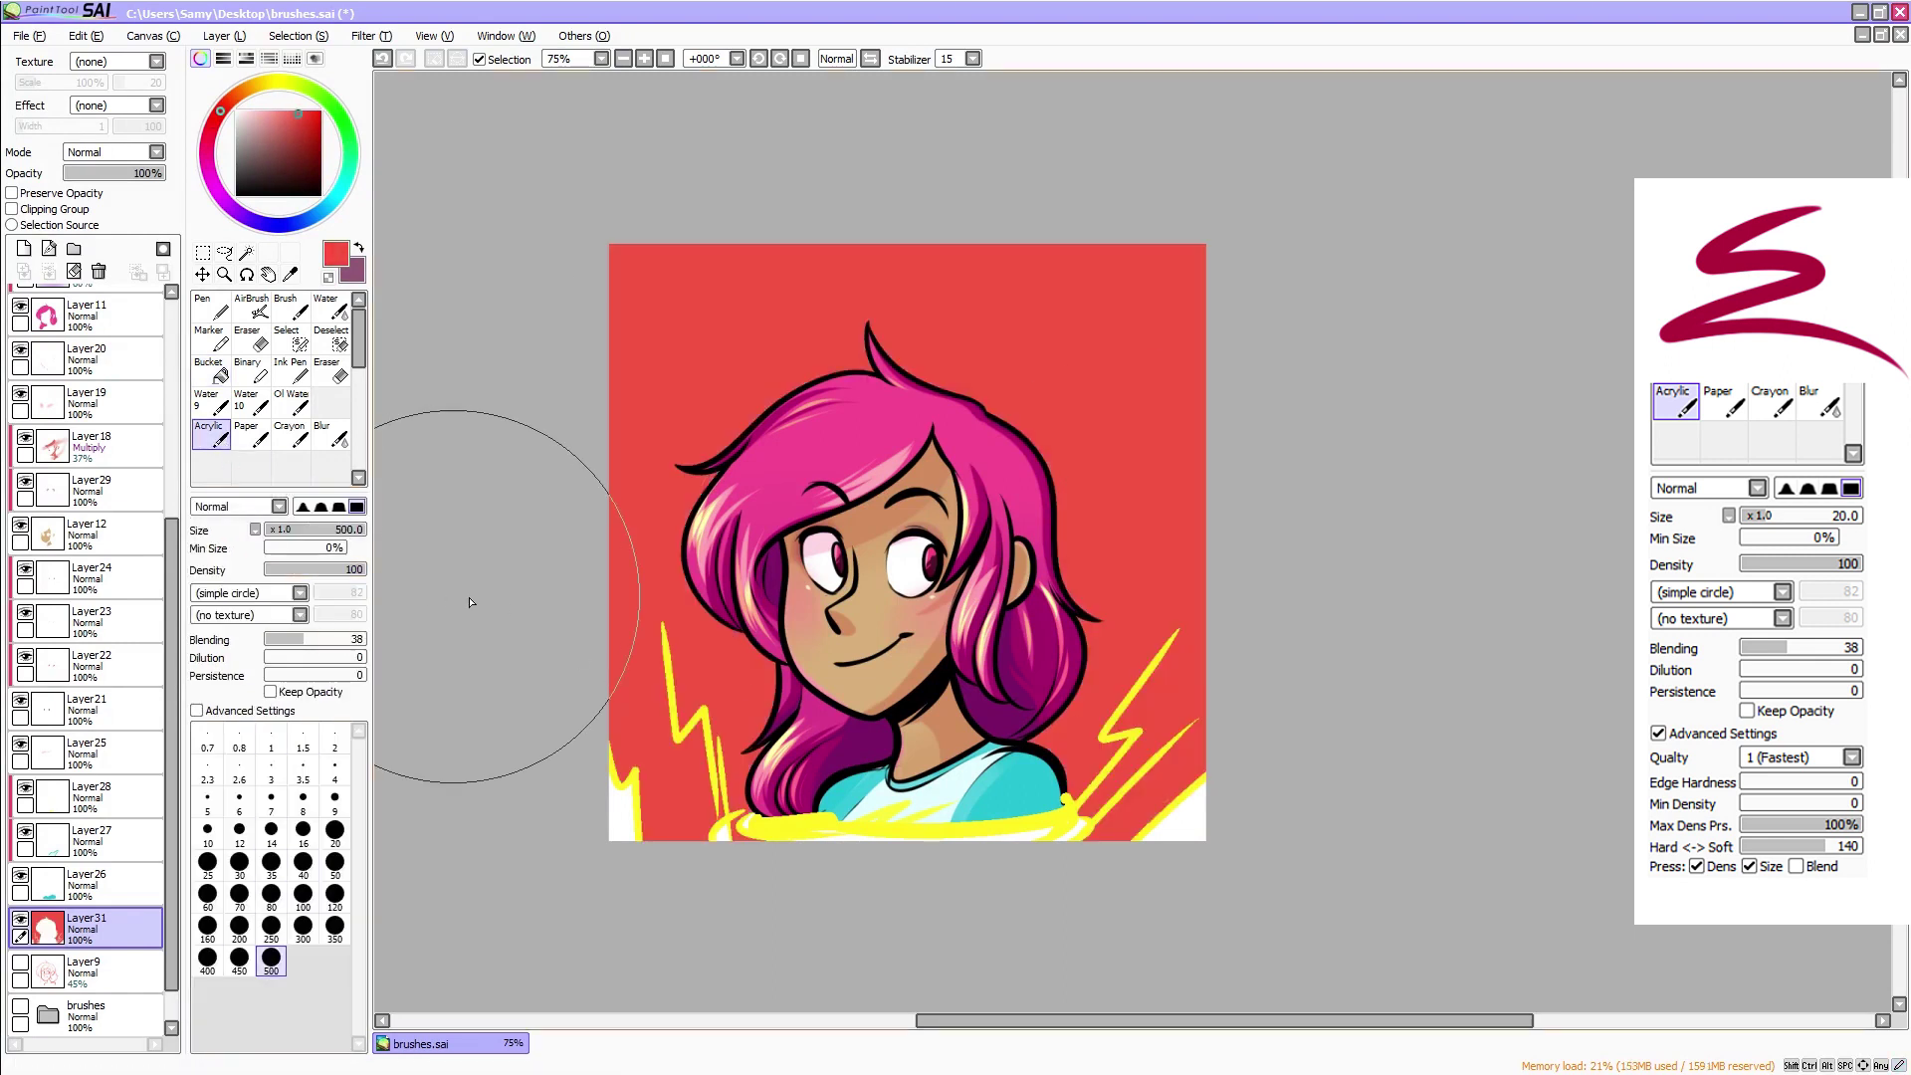
mouse_move(577, 657)
mouse_down()
mouse_move(858, 735)
mouse_move(1301, 724)
mouse_up()
key(ctrl+z)
click(304, 900)
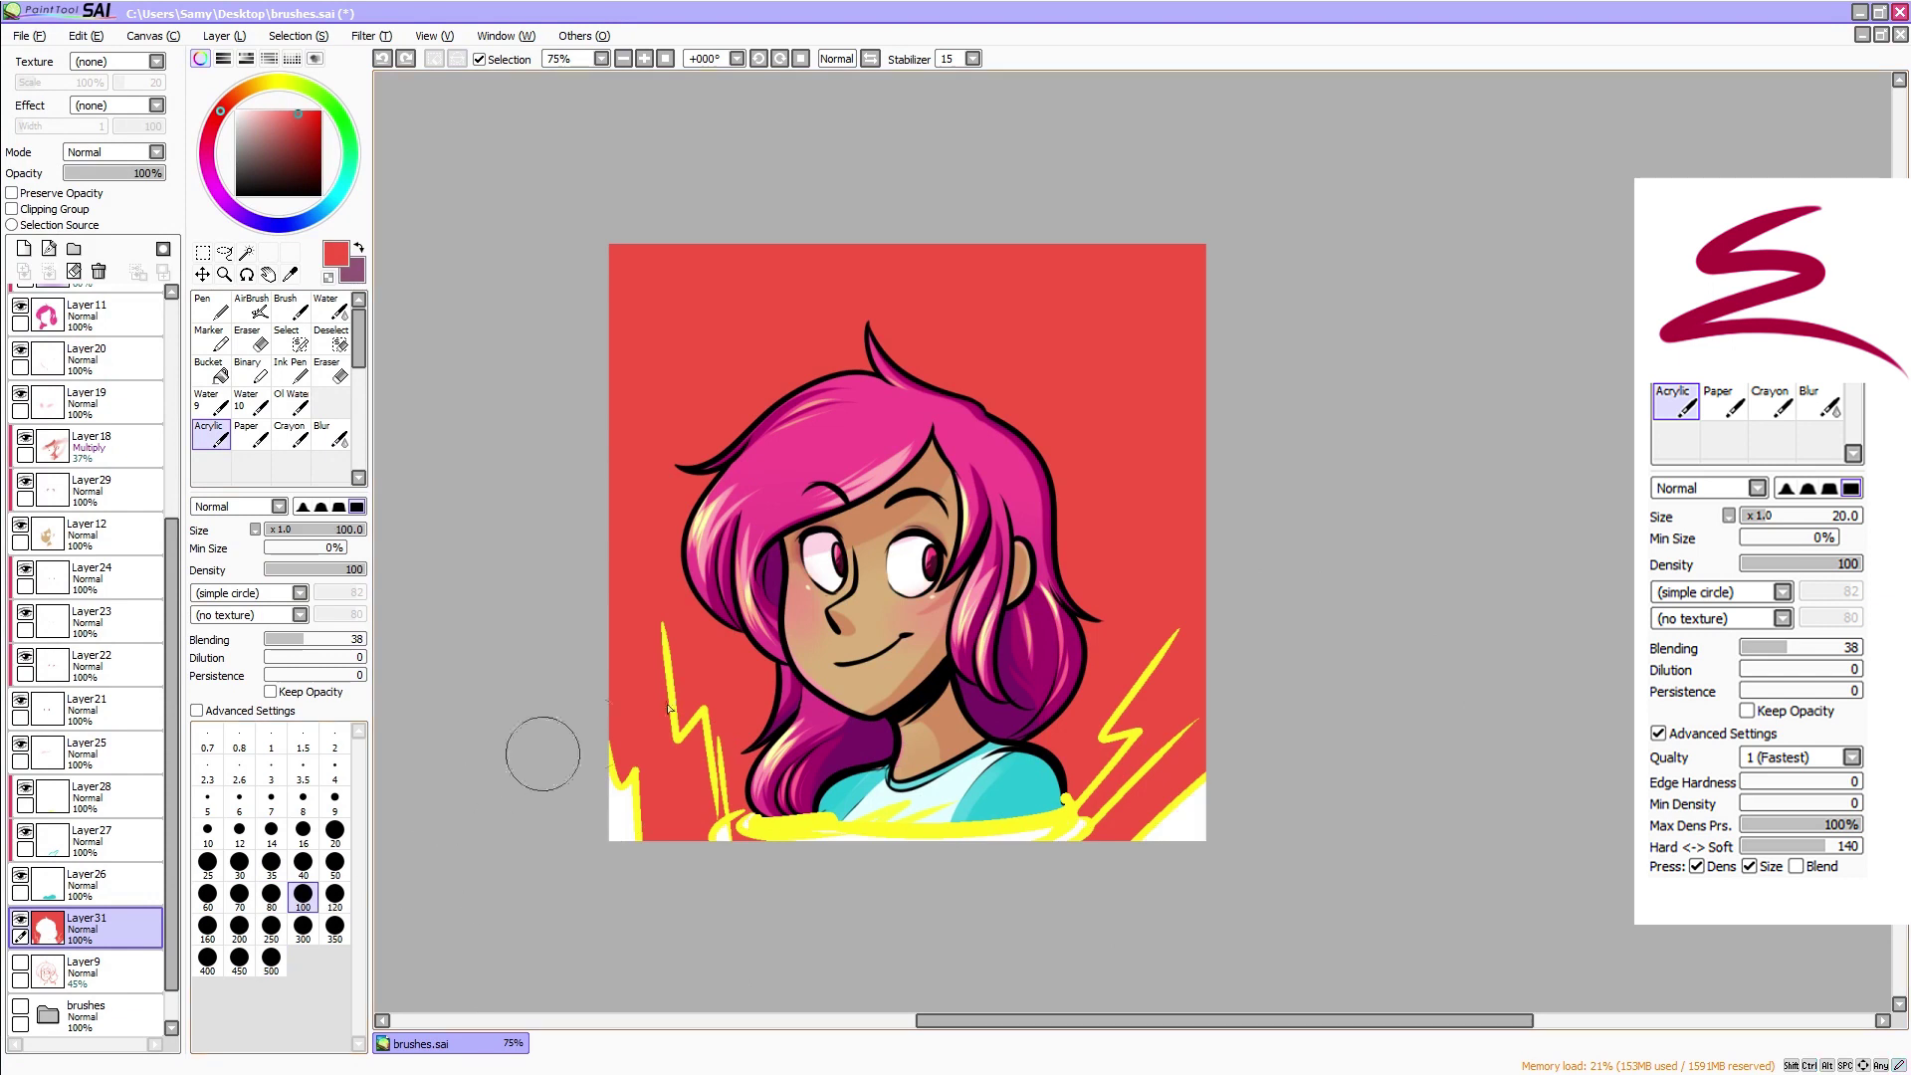
mouse_move(569, 775)
mouse_down()
mouse_move(914, 800)
mouse_move(1340, 742)
mouse_move(1284, 707)
mouse_up()
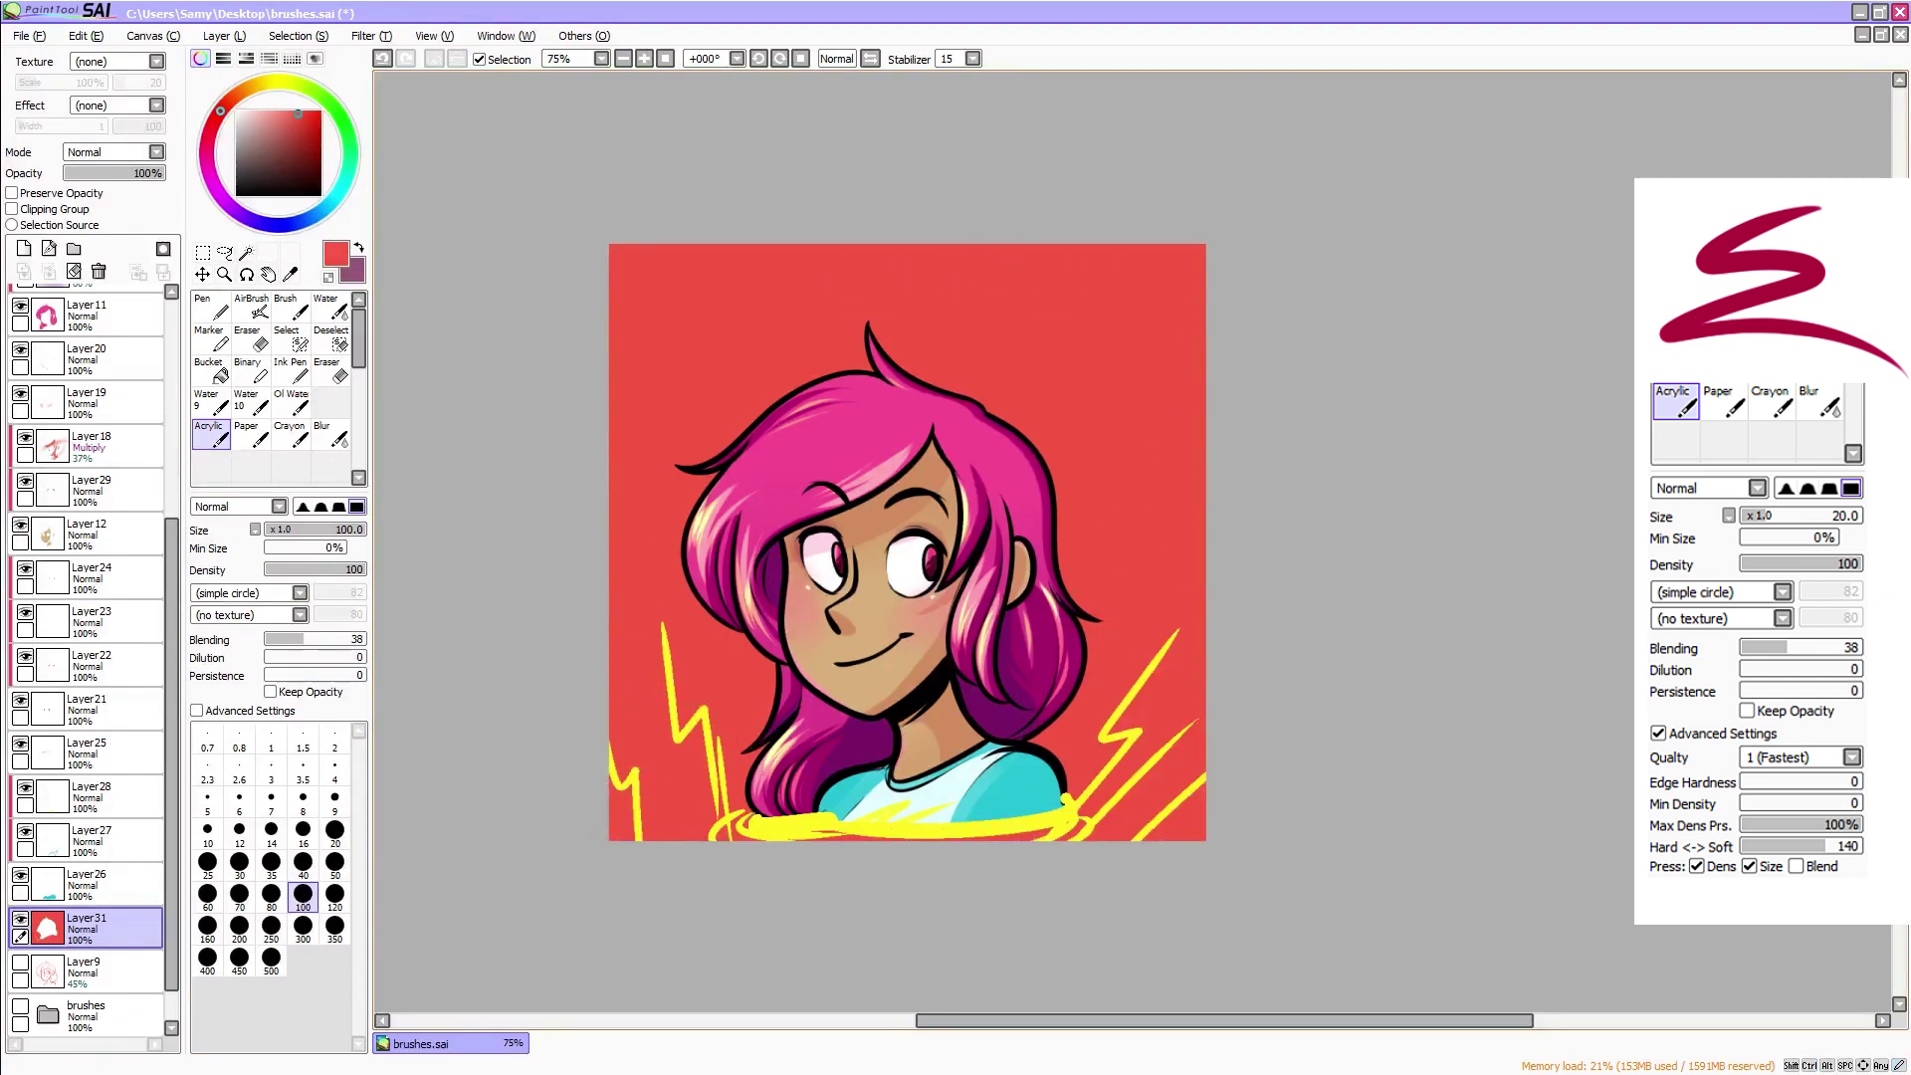
Shift the red background's colour to bright magenta with a colour-adjustment filter
drag(1899, 572, 1899, 547)
click(371, 36)
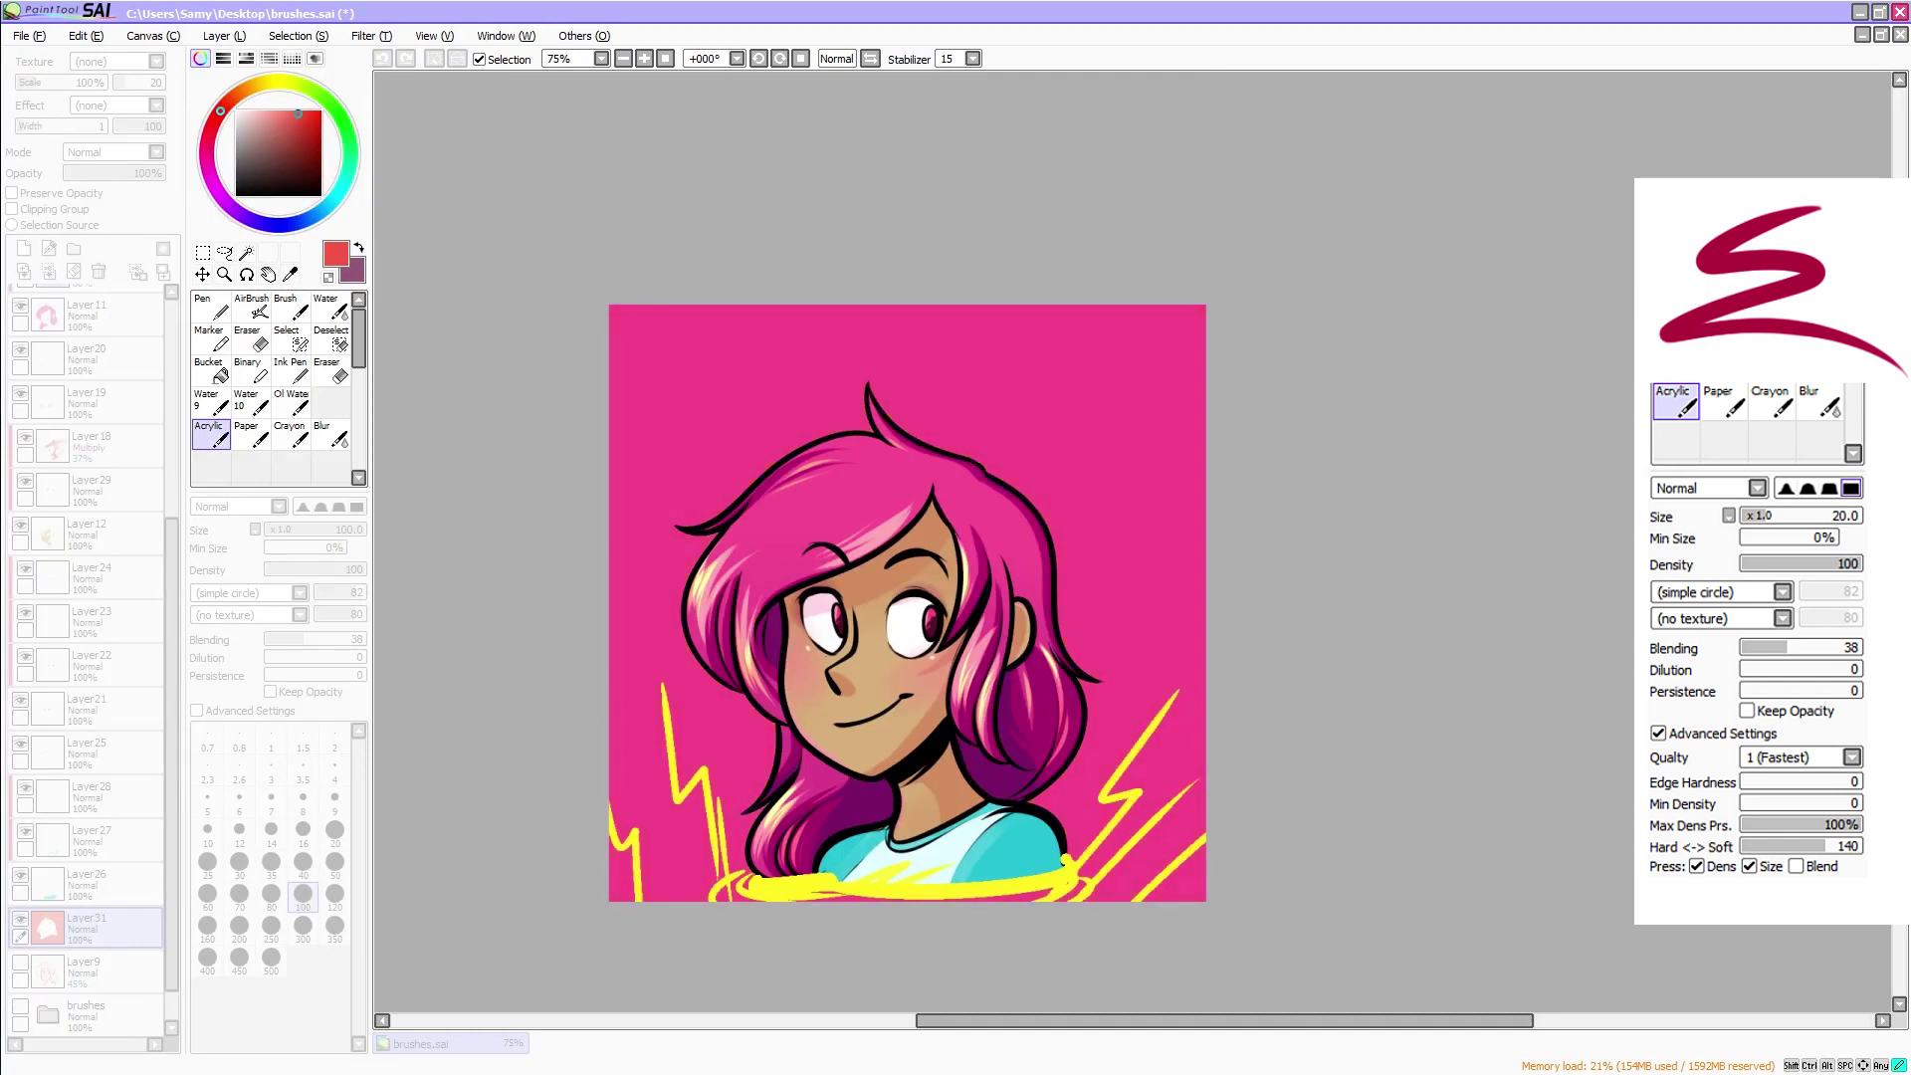
click(1236, 856)
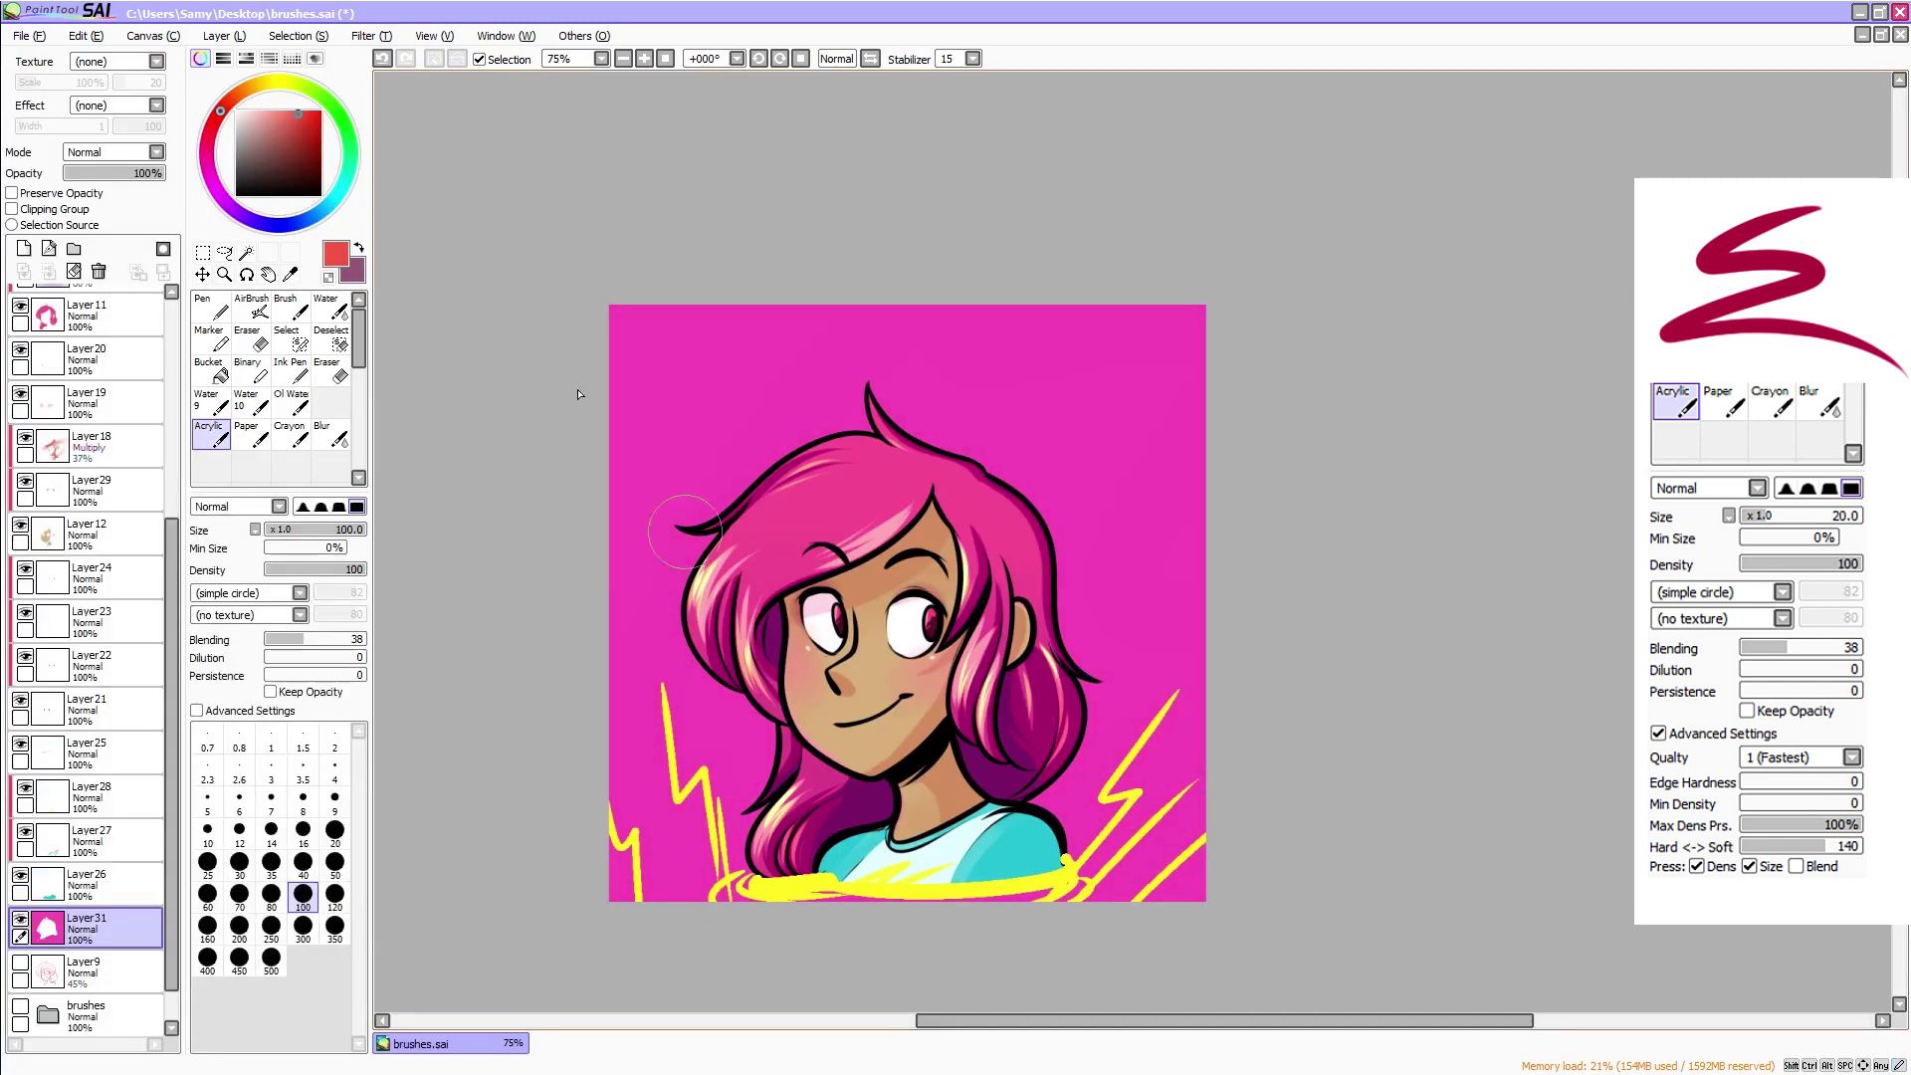
Paint purple behind the top of the hair on a new layer above the background with the Acrylic brush, Fuzystatic shape at 0, size 120
click(23, 249)
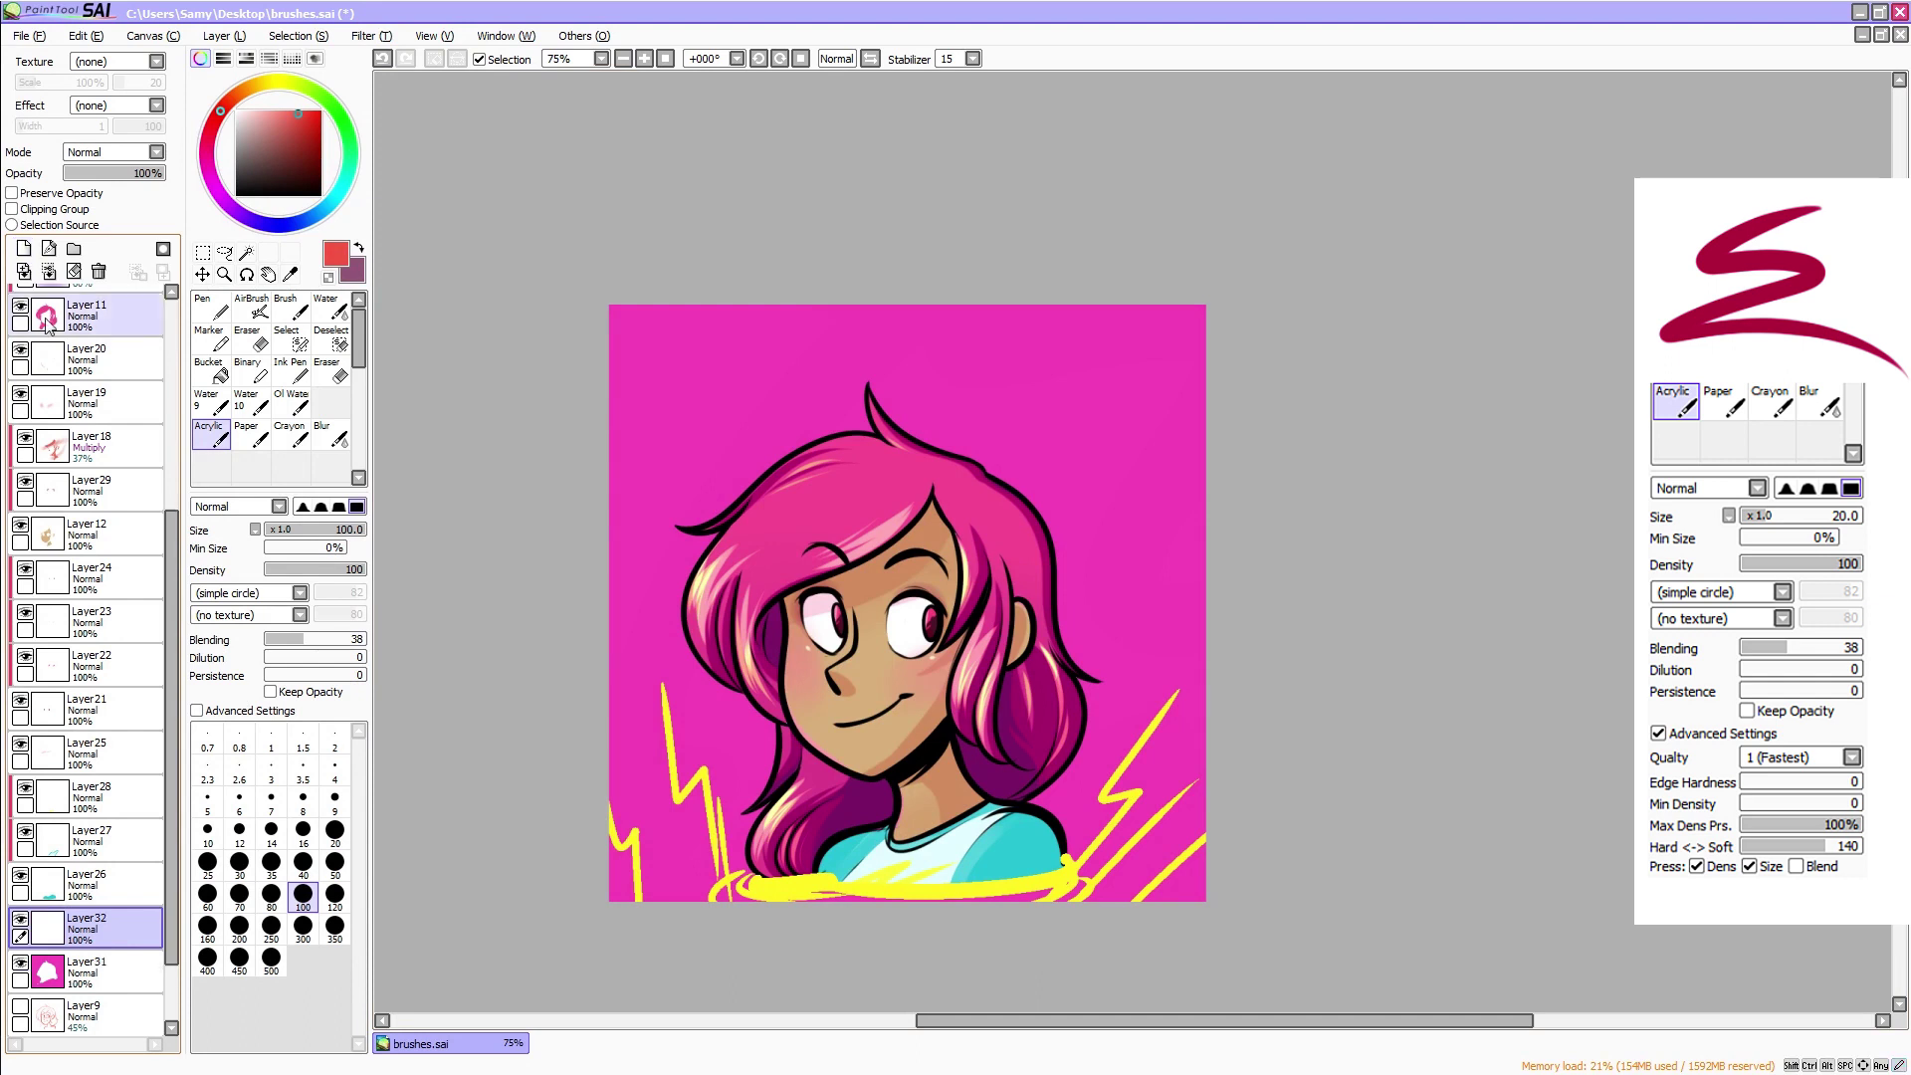
click(207, 163)
drag(207, 163, 233, 210)
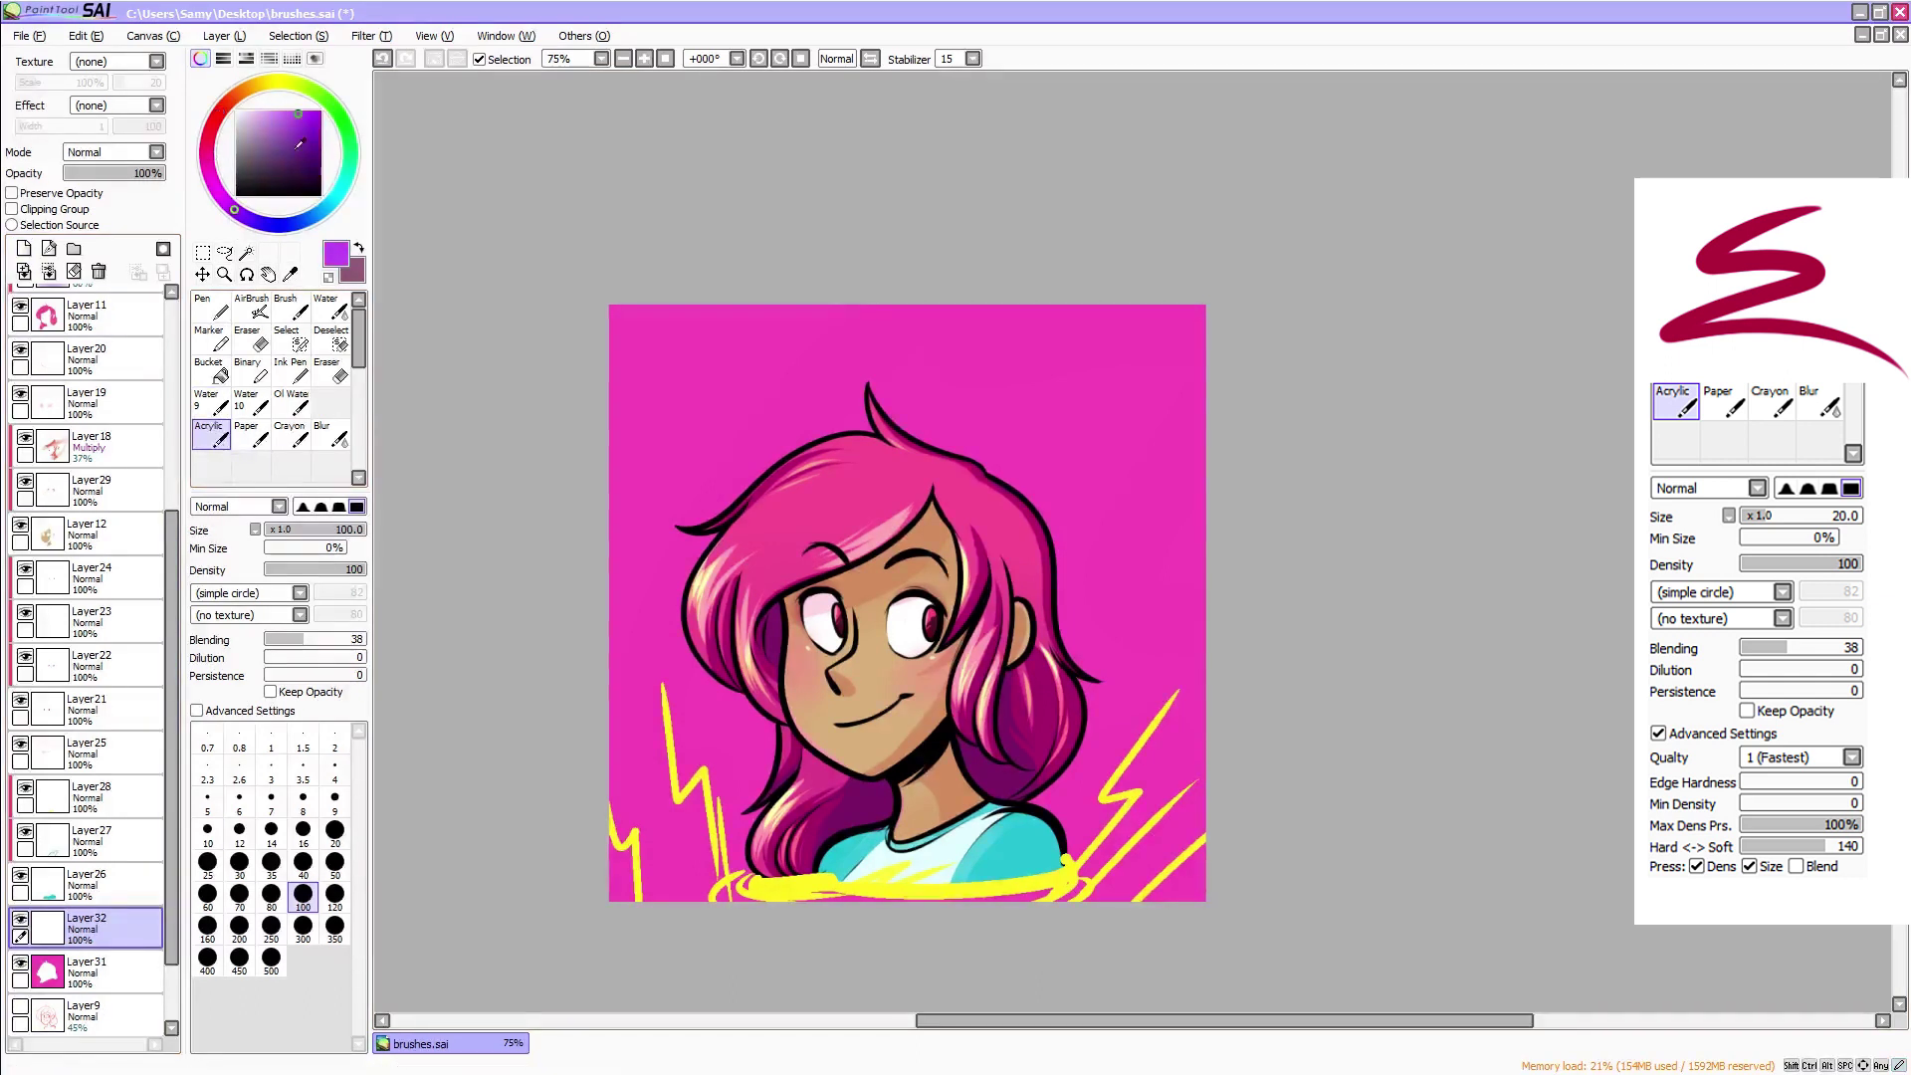
click(287, 118)
click(230, 626)
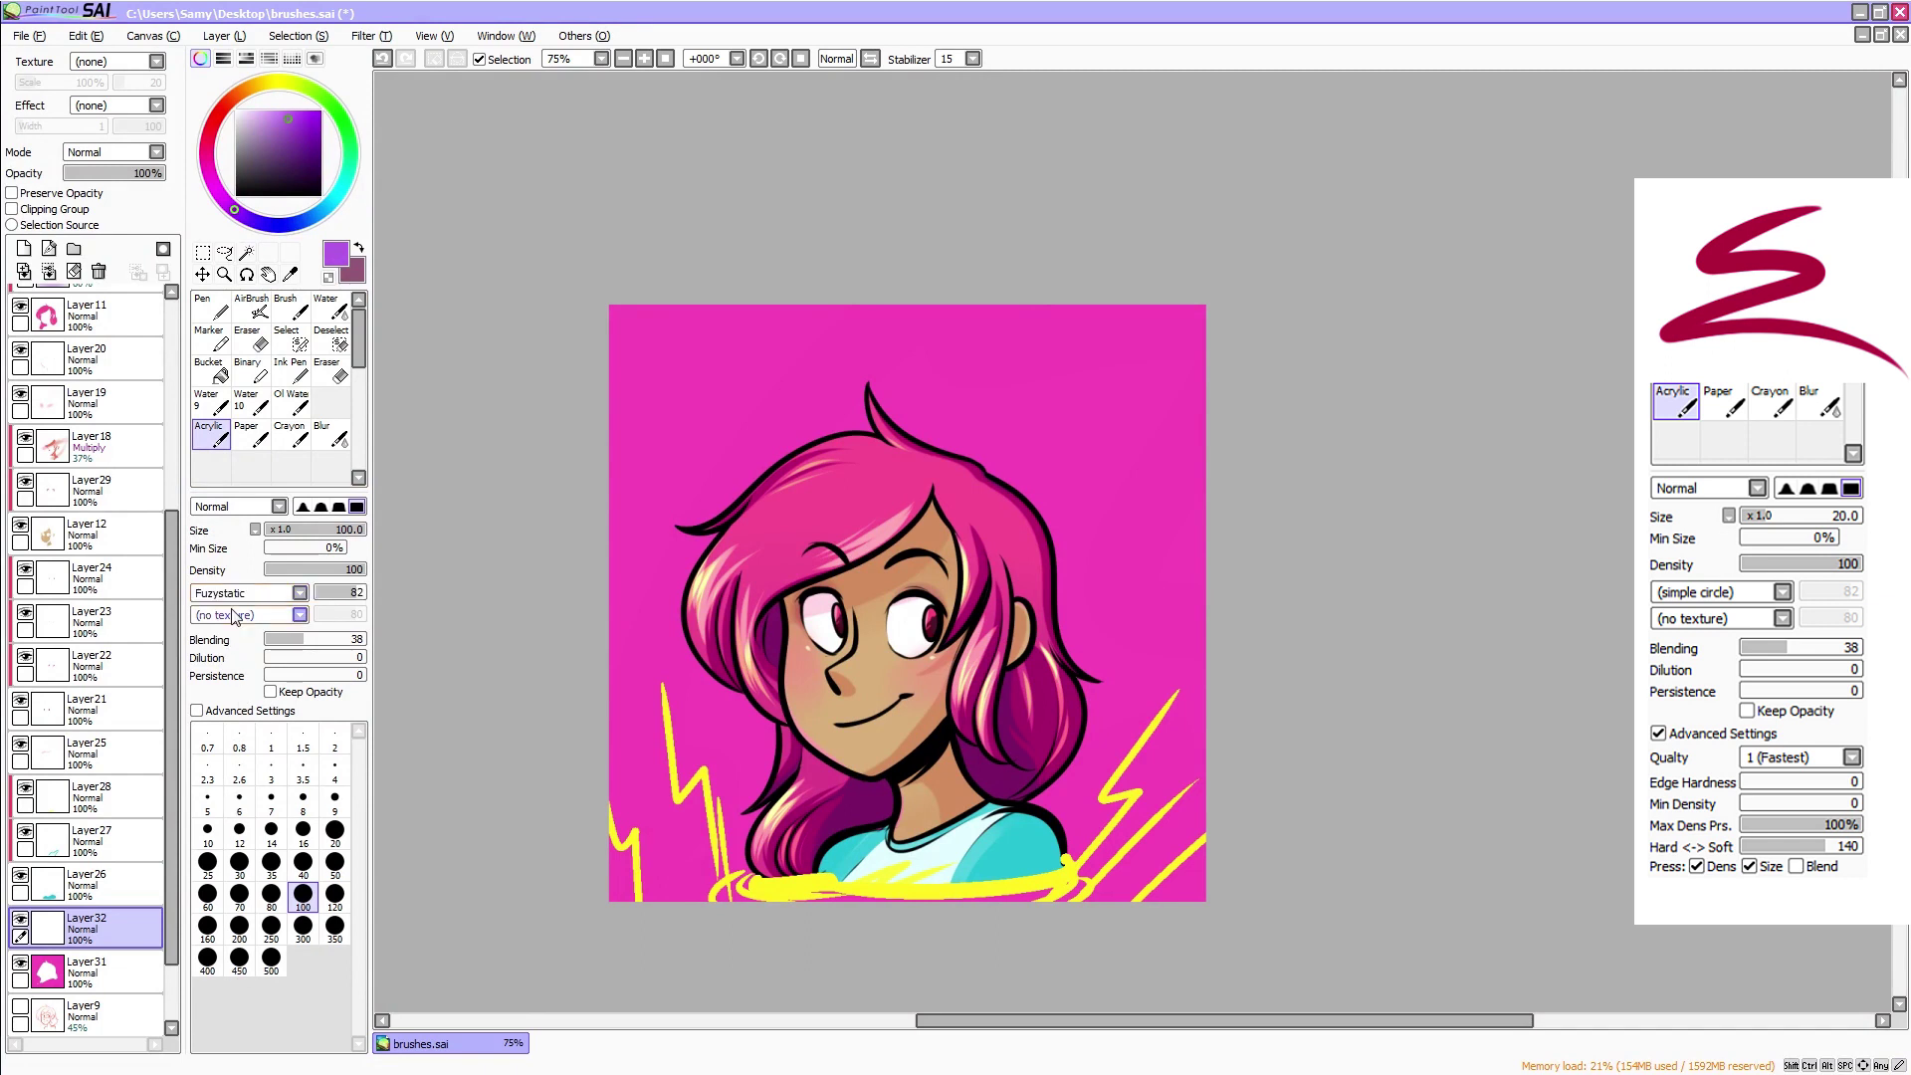
click(303, 926)
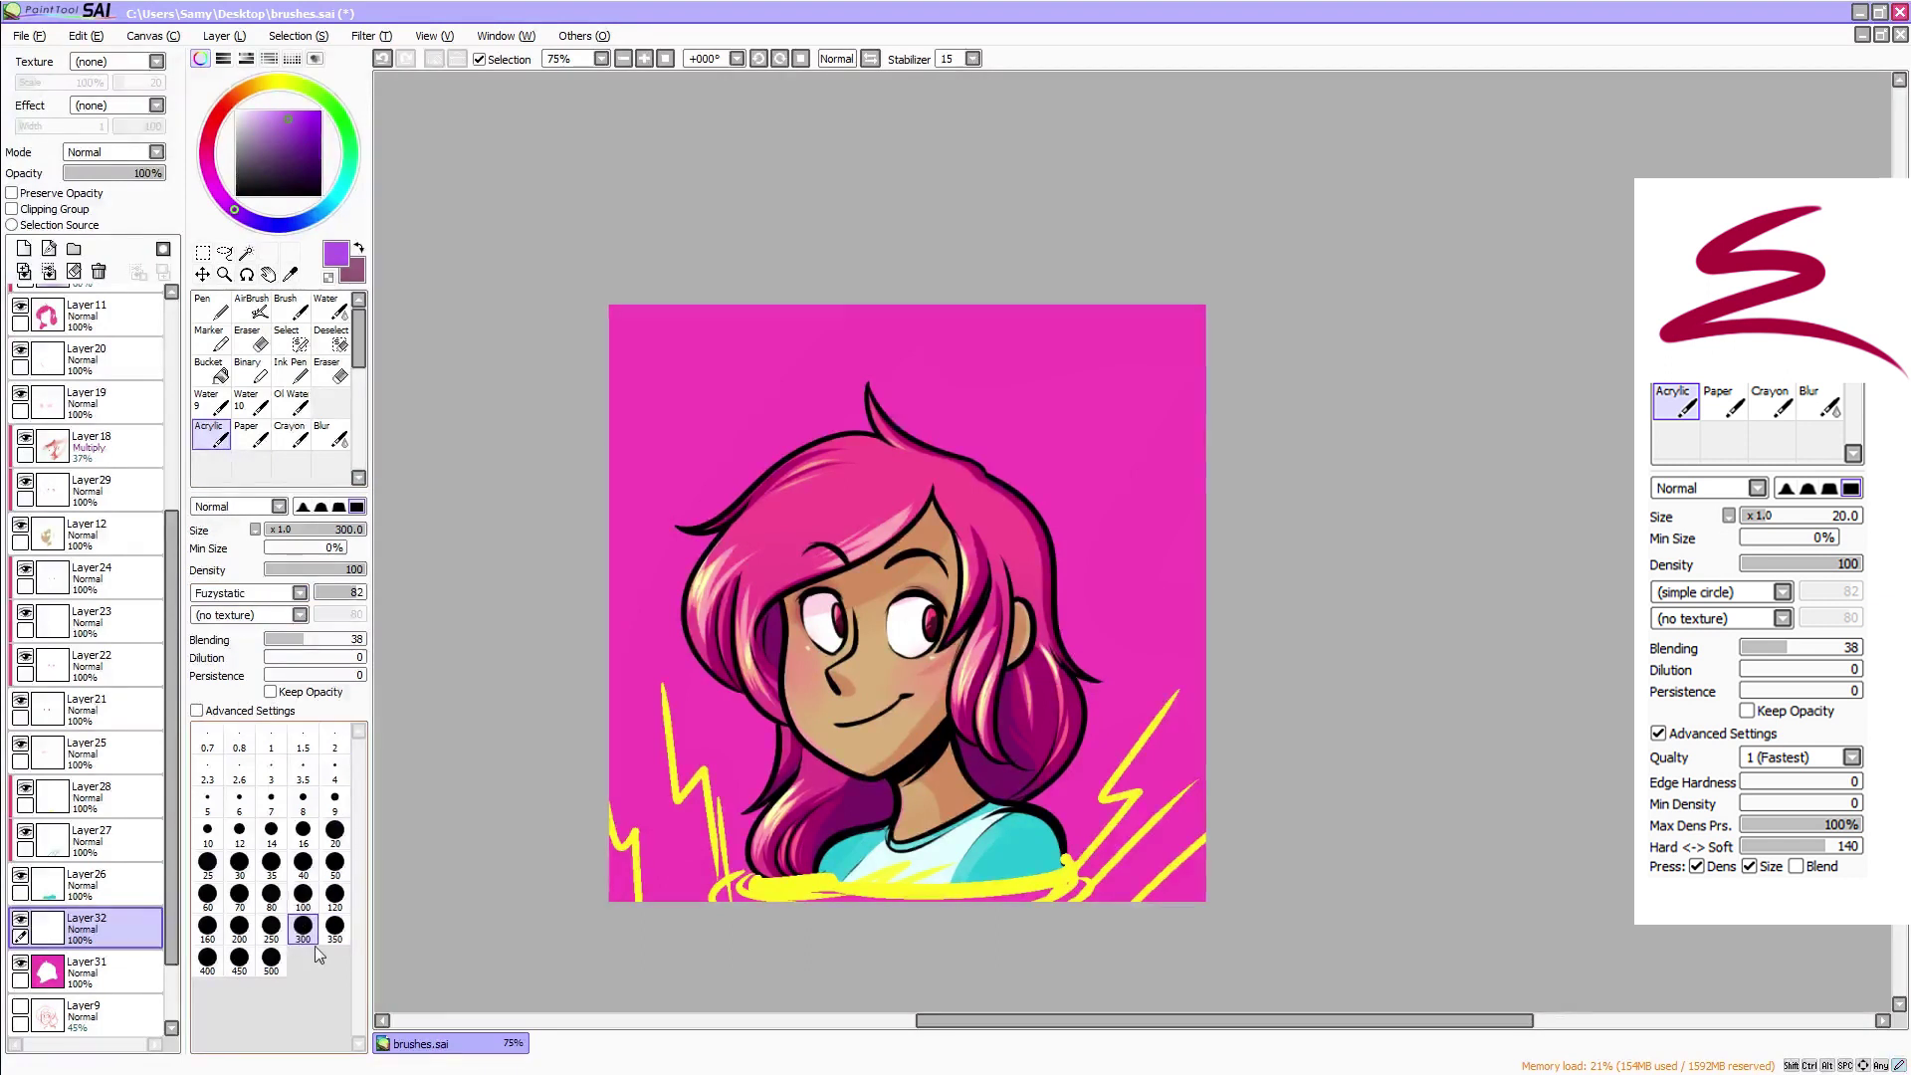
click(334, 894)
drag(355, 603, 314, 605)
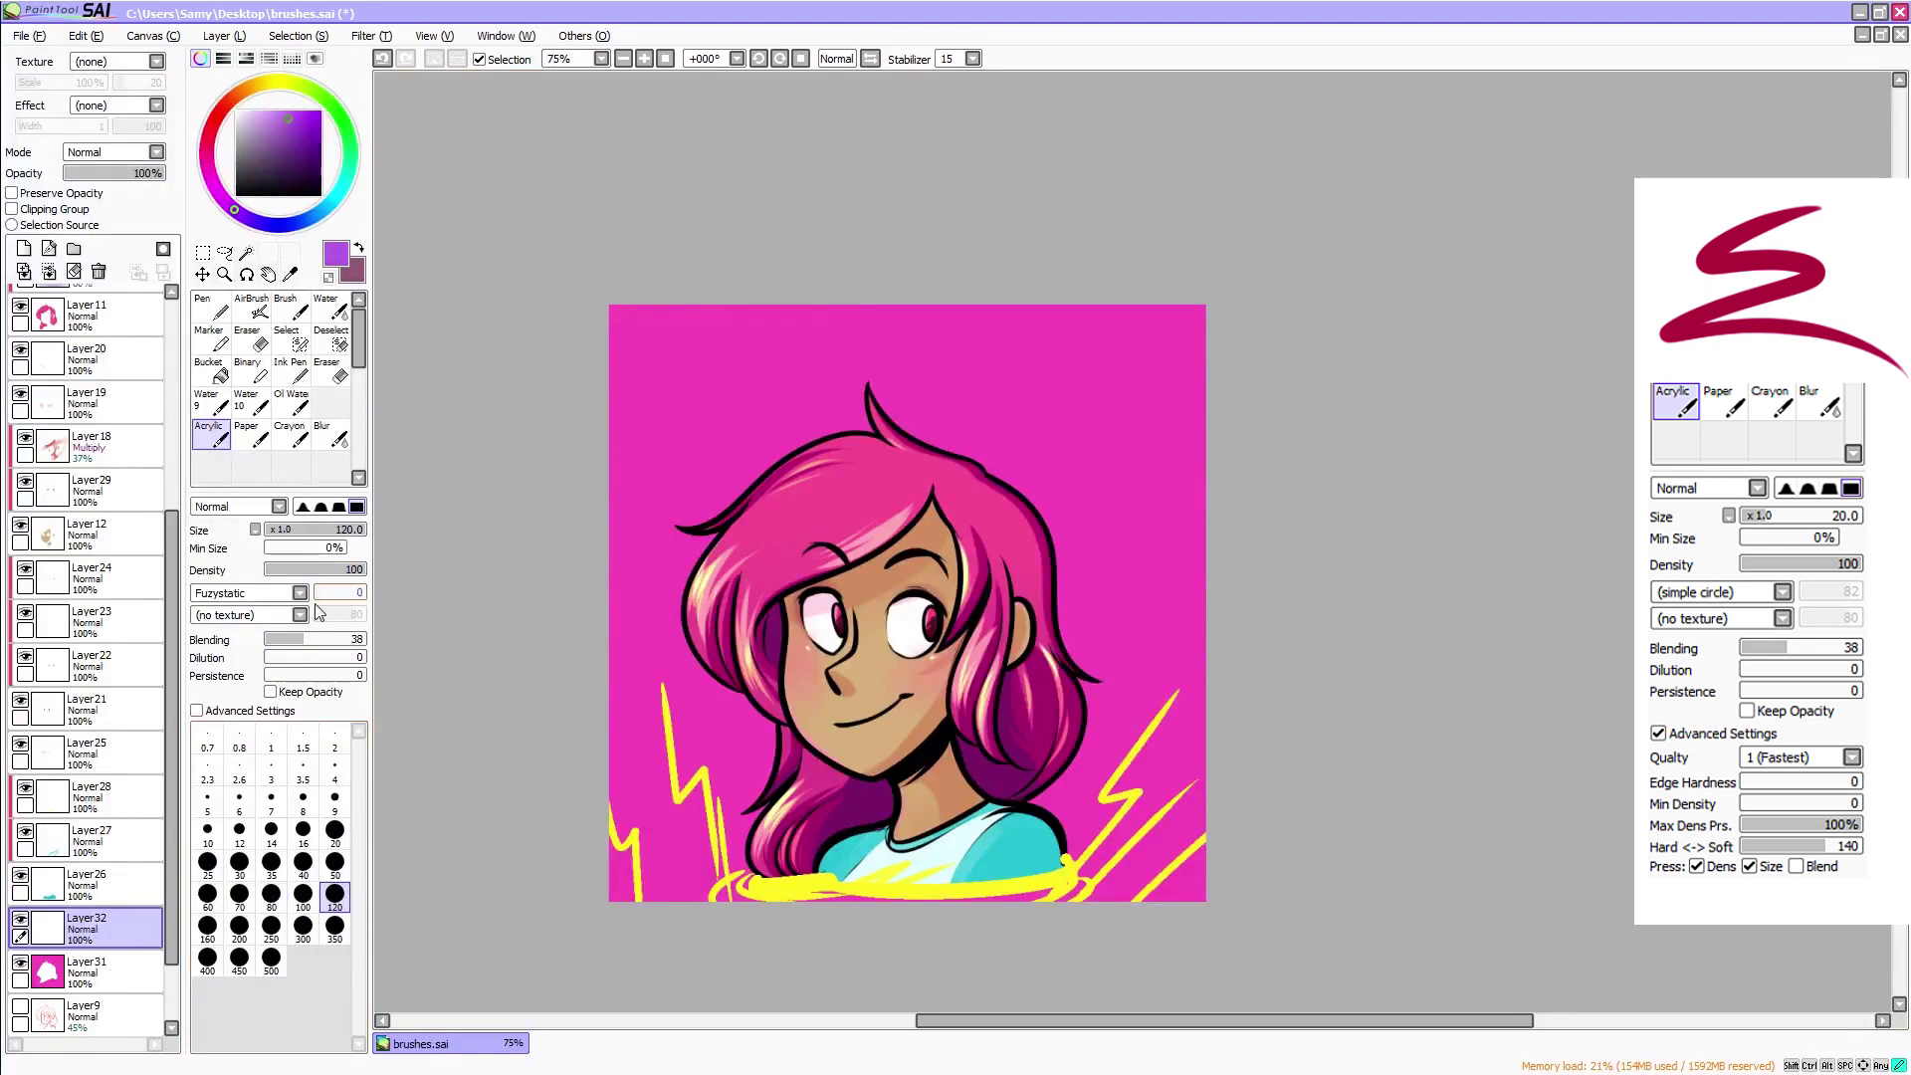
mouse_move(512, 507)
mouse_down()
mouse_move(773, 392)
mouse_move(1040, 464)
mouse_up()
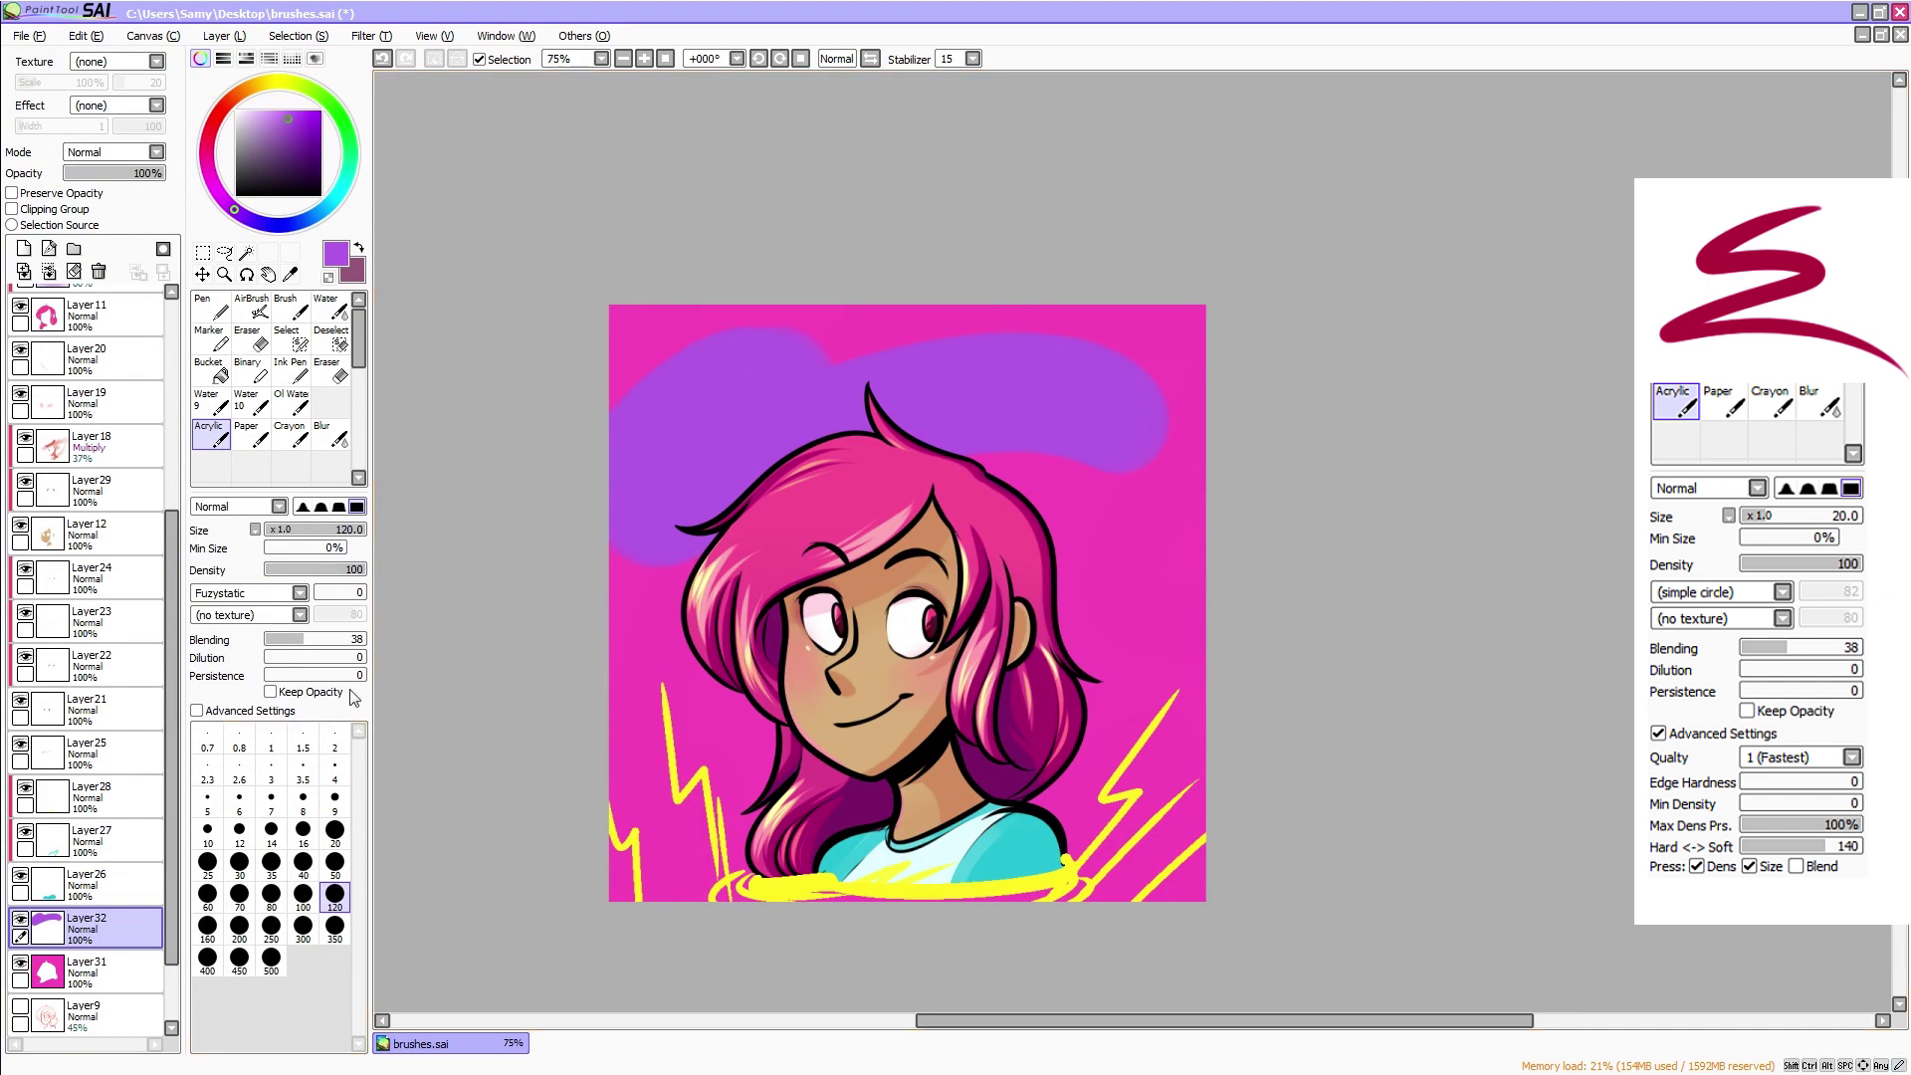
Undo the smooth purple stroke and try purple behind the hair with the Fuzystatic brush shape at 100, then undo it
key(ctrl+z)
click(364, 595)
drag(571, 481, 668, 543)
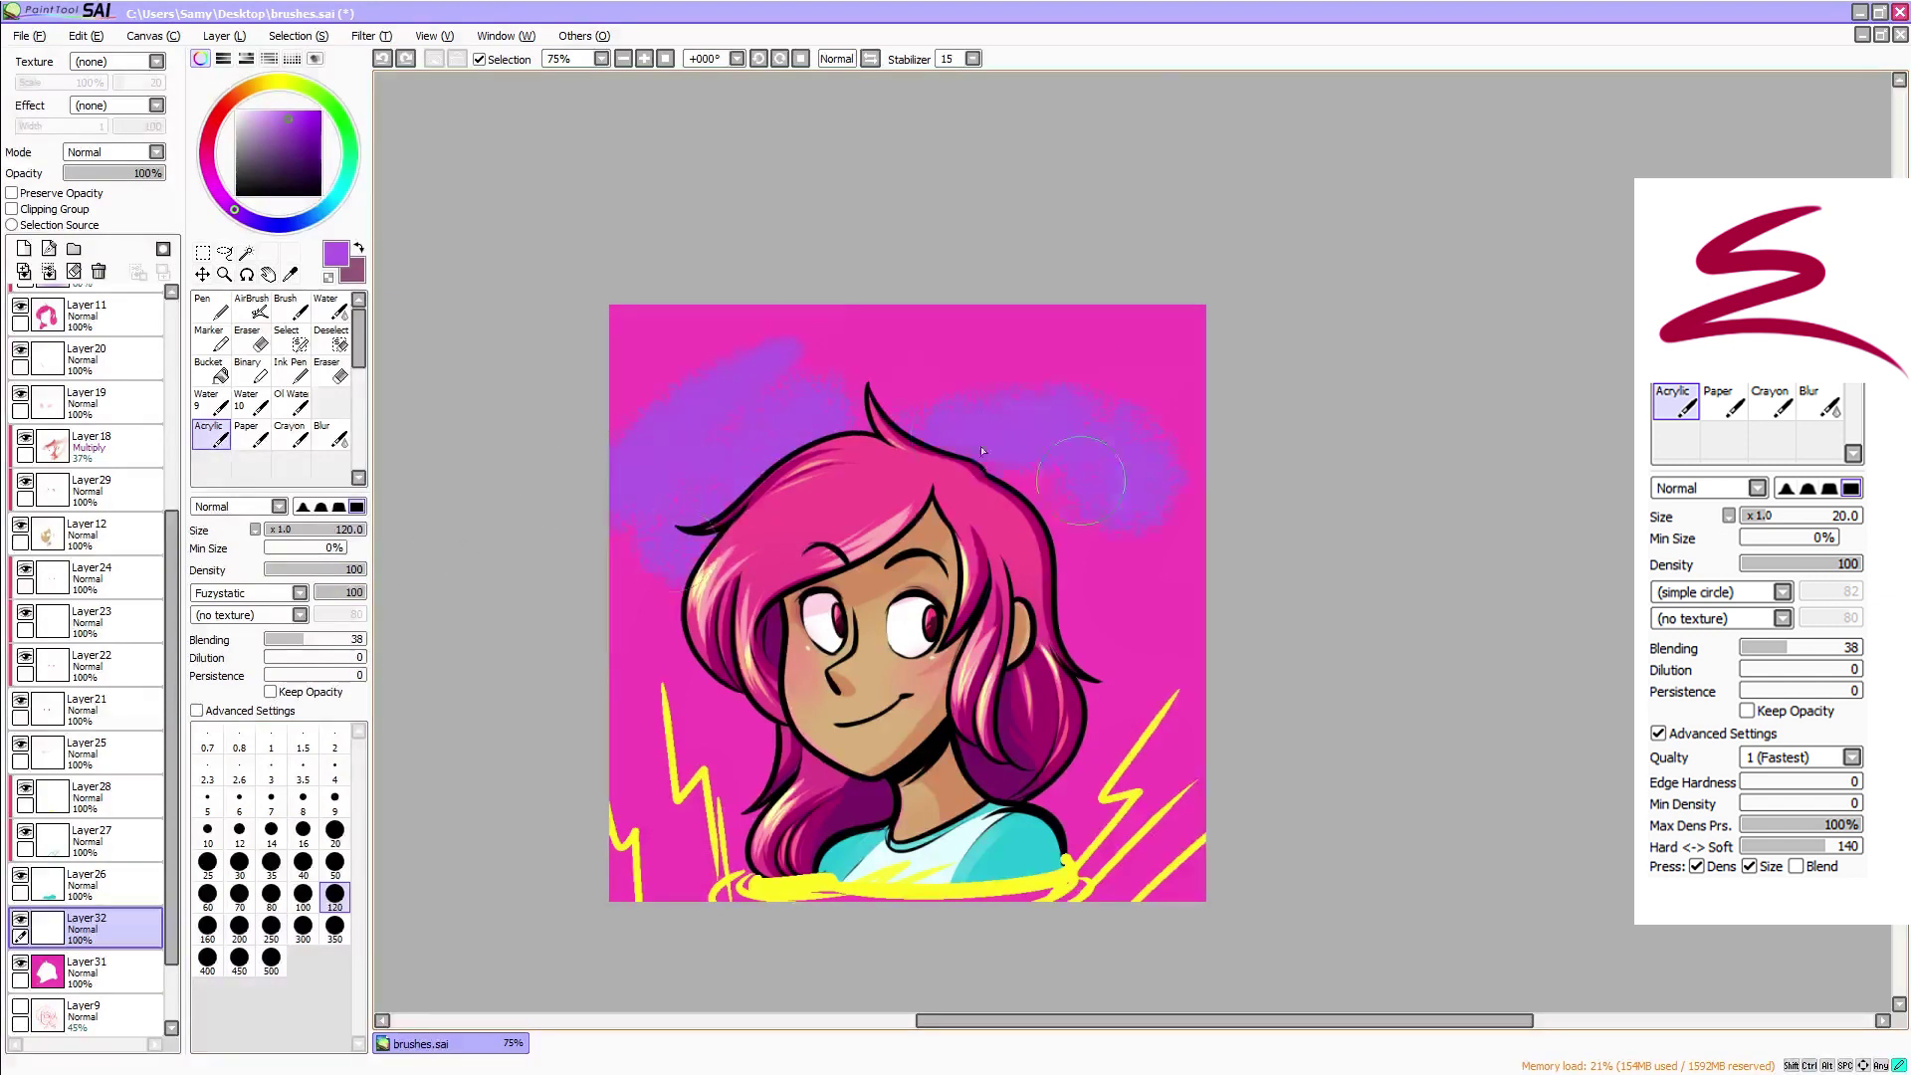
mouse_move(981, 450)
mouse_down()
mouse_move(911, 625)
mouse_move(935, 622)
mouse_up()
key(ctrl+z)
Add a layer above the background, try a white bucket fill in a rectangular selection around the eyes, and deselect
drag(260, 128, 232, 106)
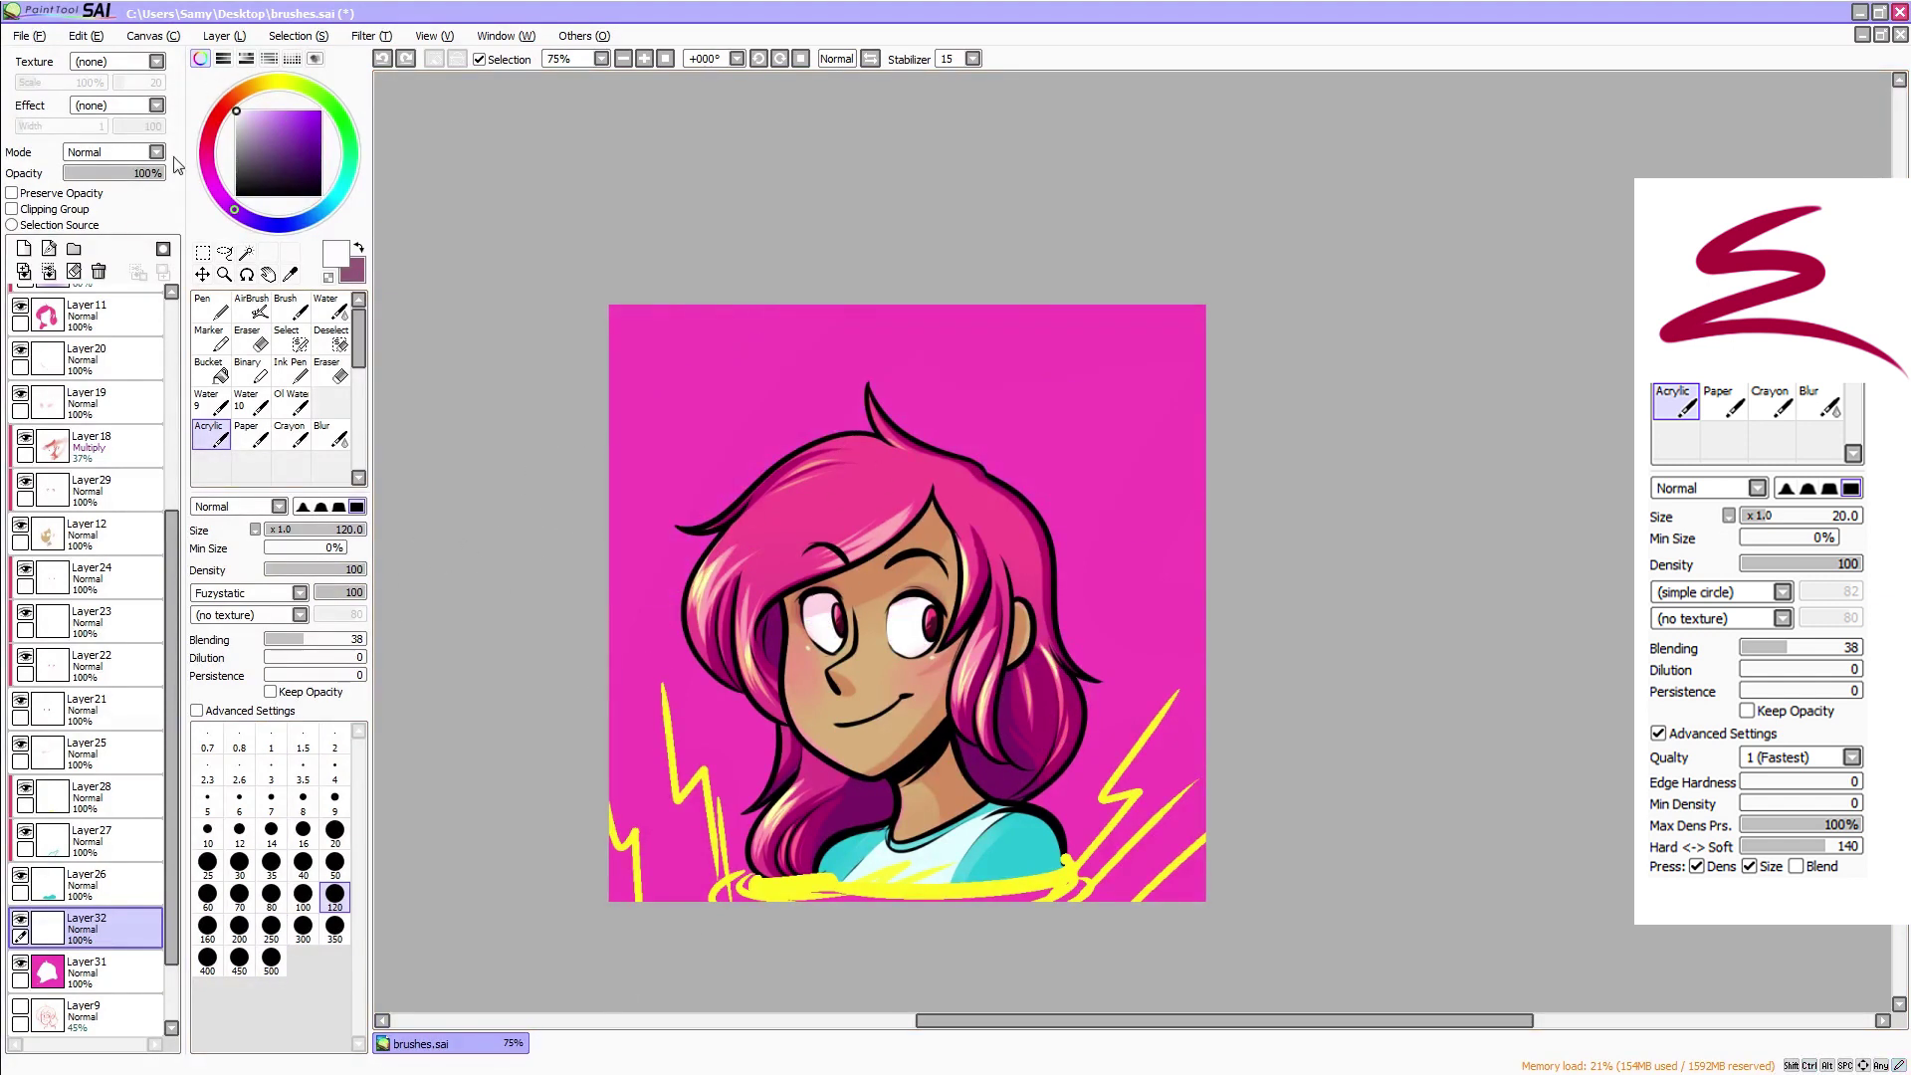
click(24, 248)
click(202, 252)
drag(782, 563, 984, 683)
click(212, 371)
click(203, 253)
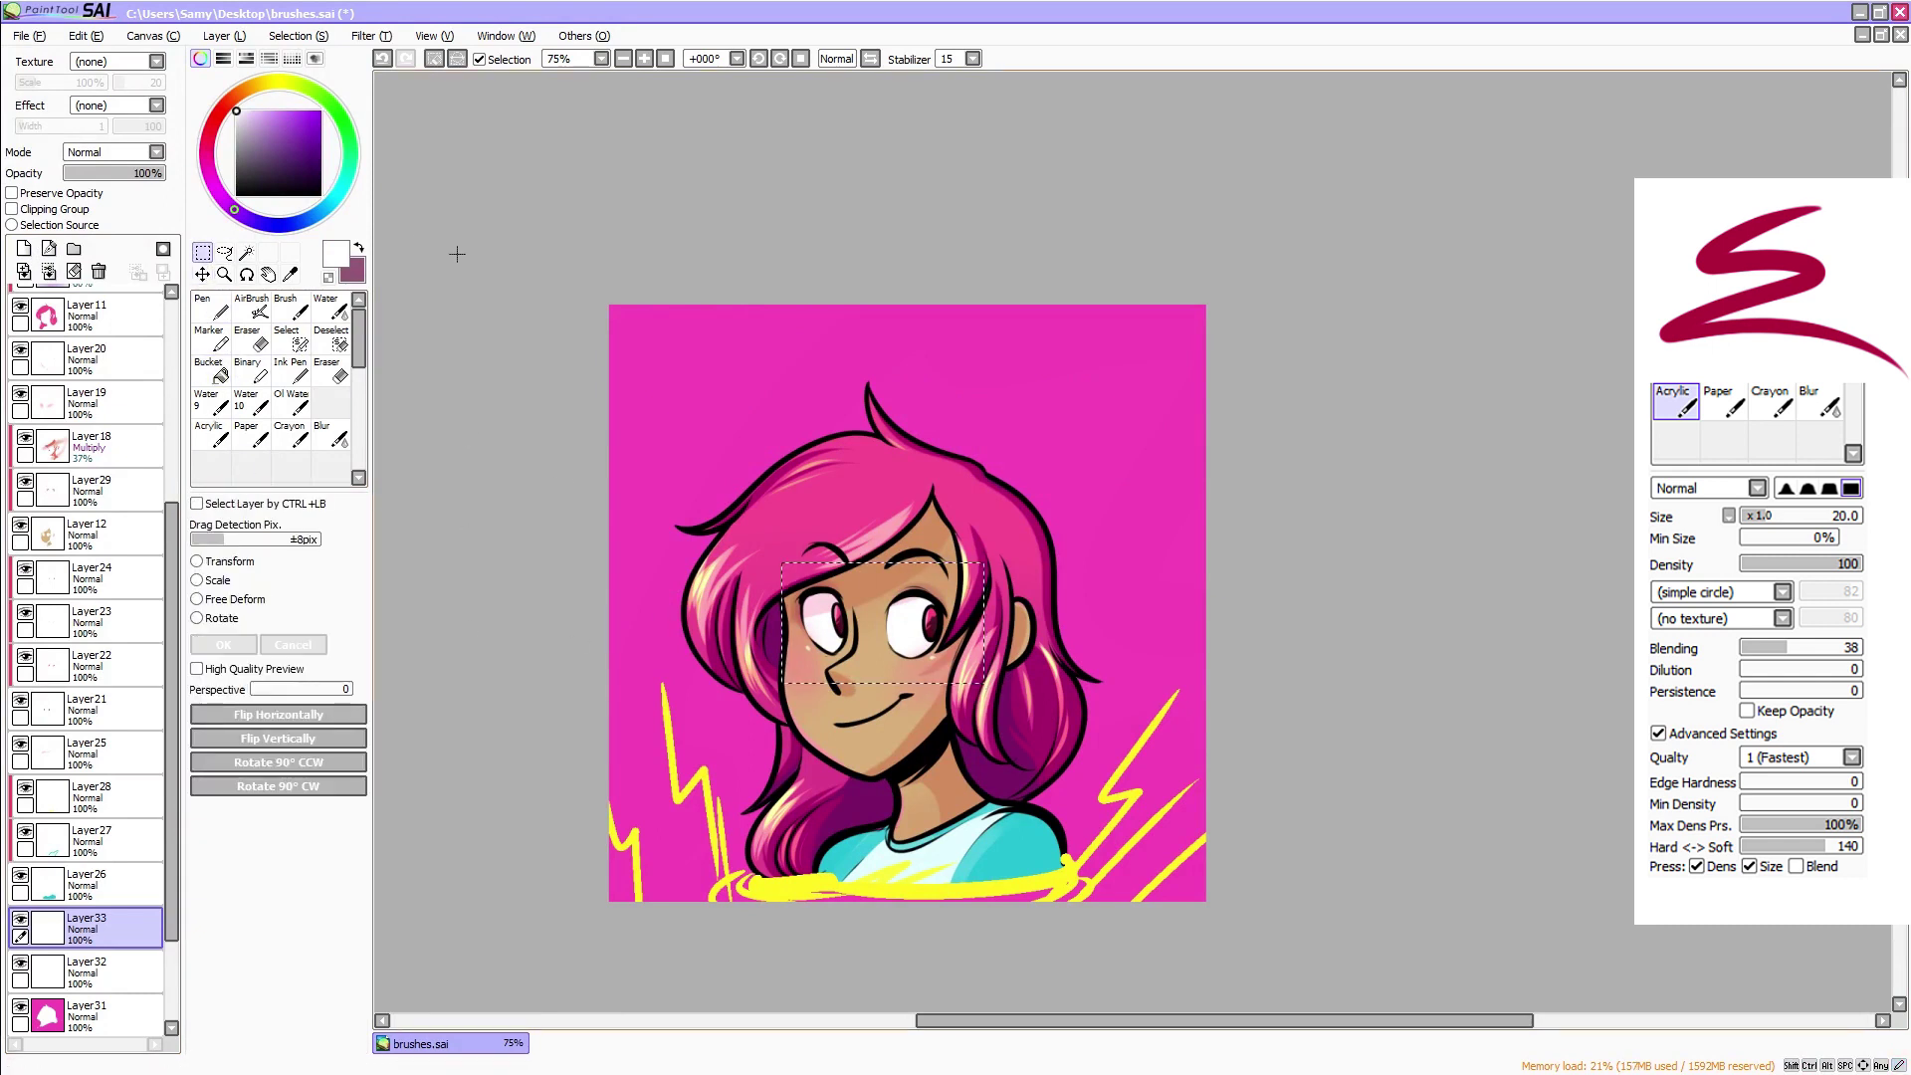
click(456, 254)
Try a muted purple stroke on the magenta background layer with the Acrylic brush, Spread shape, size 500, and undo it
click(211, 435)
click(110, 1016)
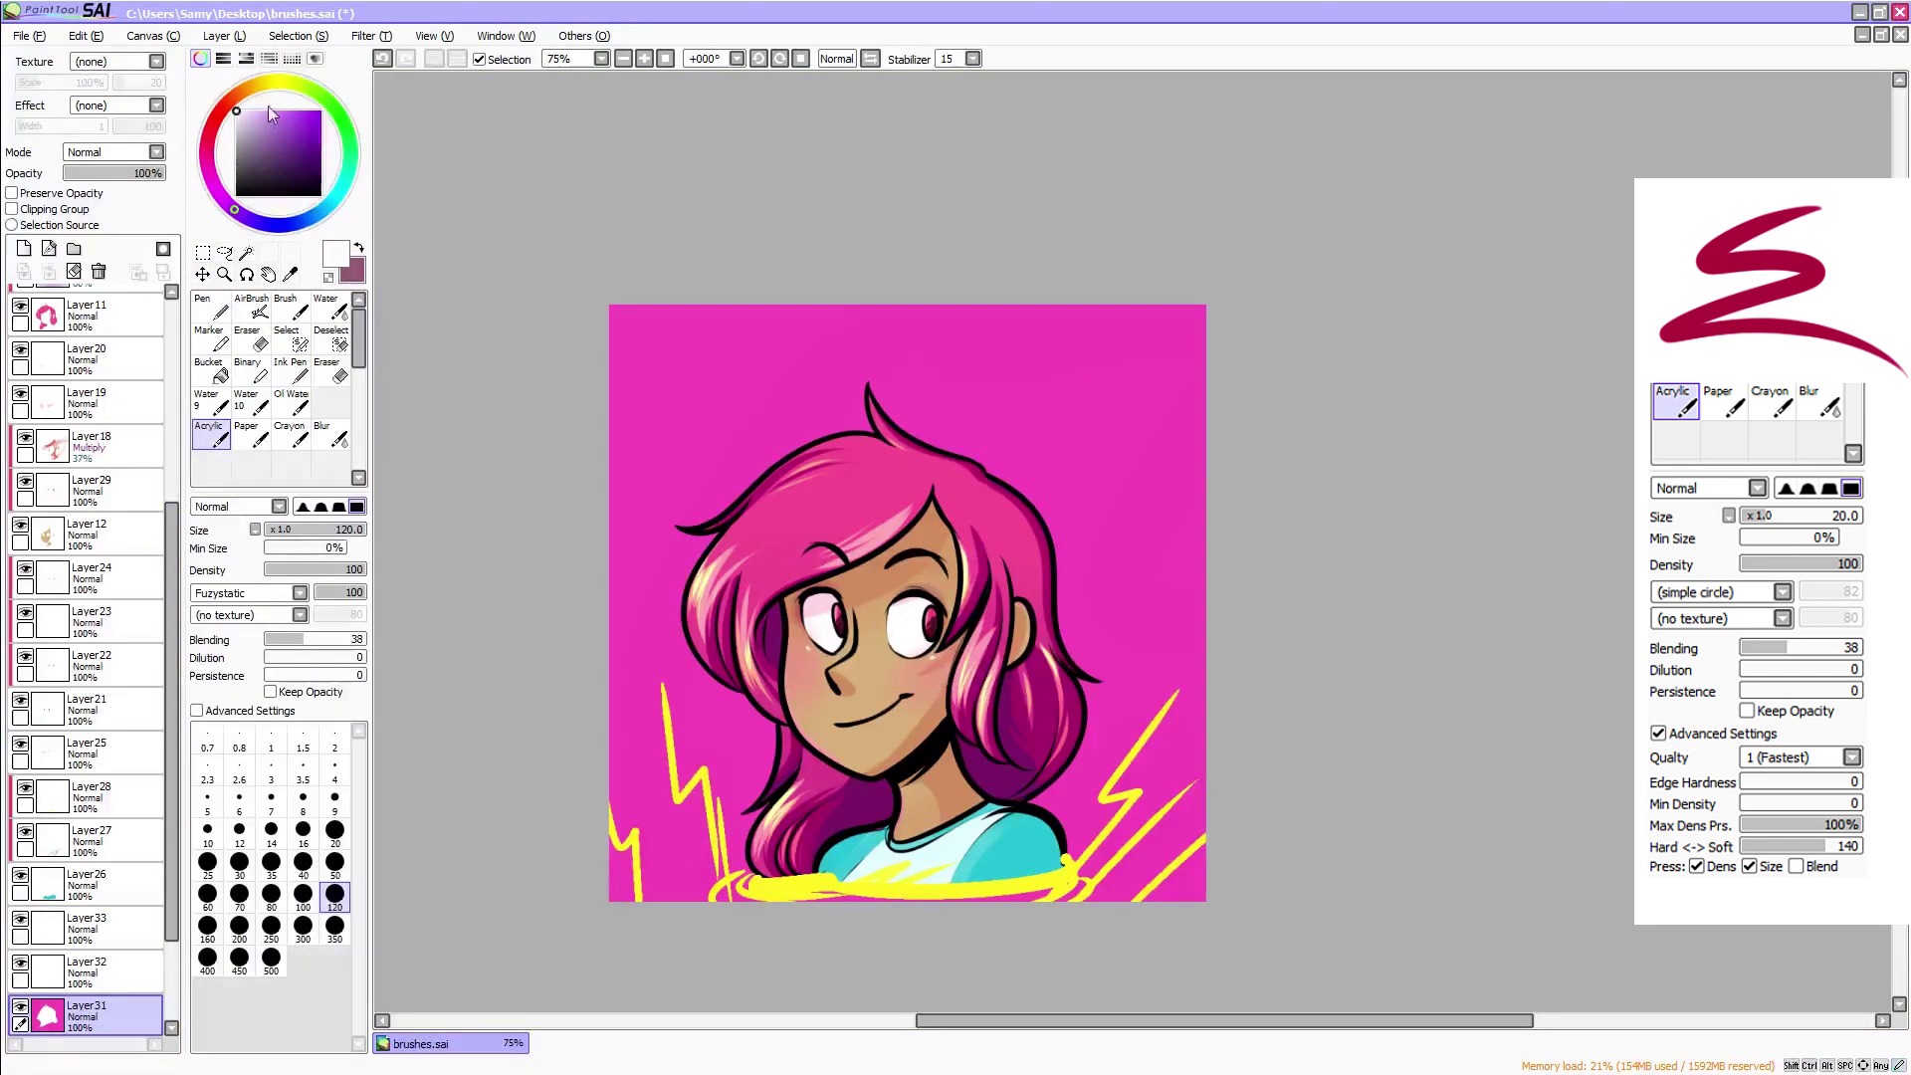
drag(268, 111, 283, 132)
click(272, 959)
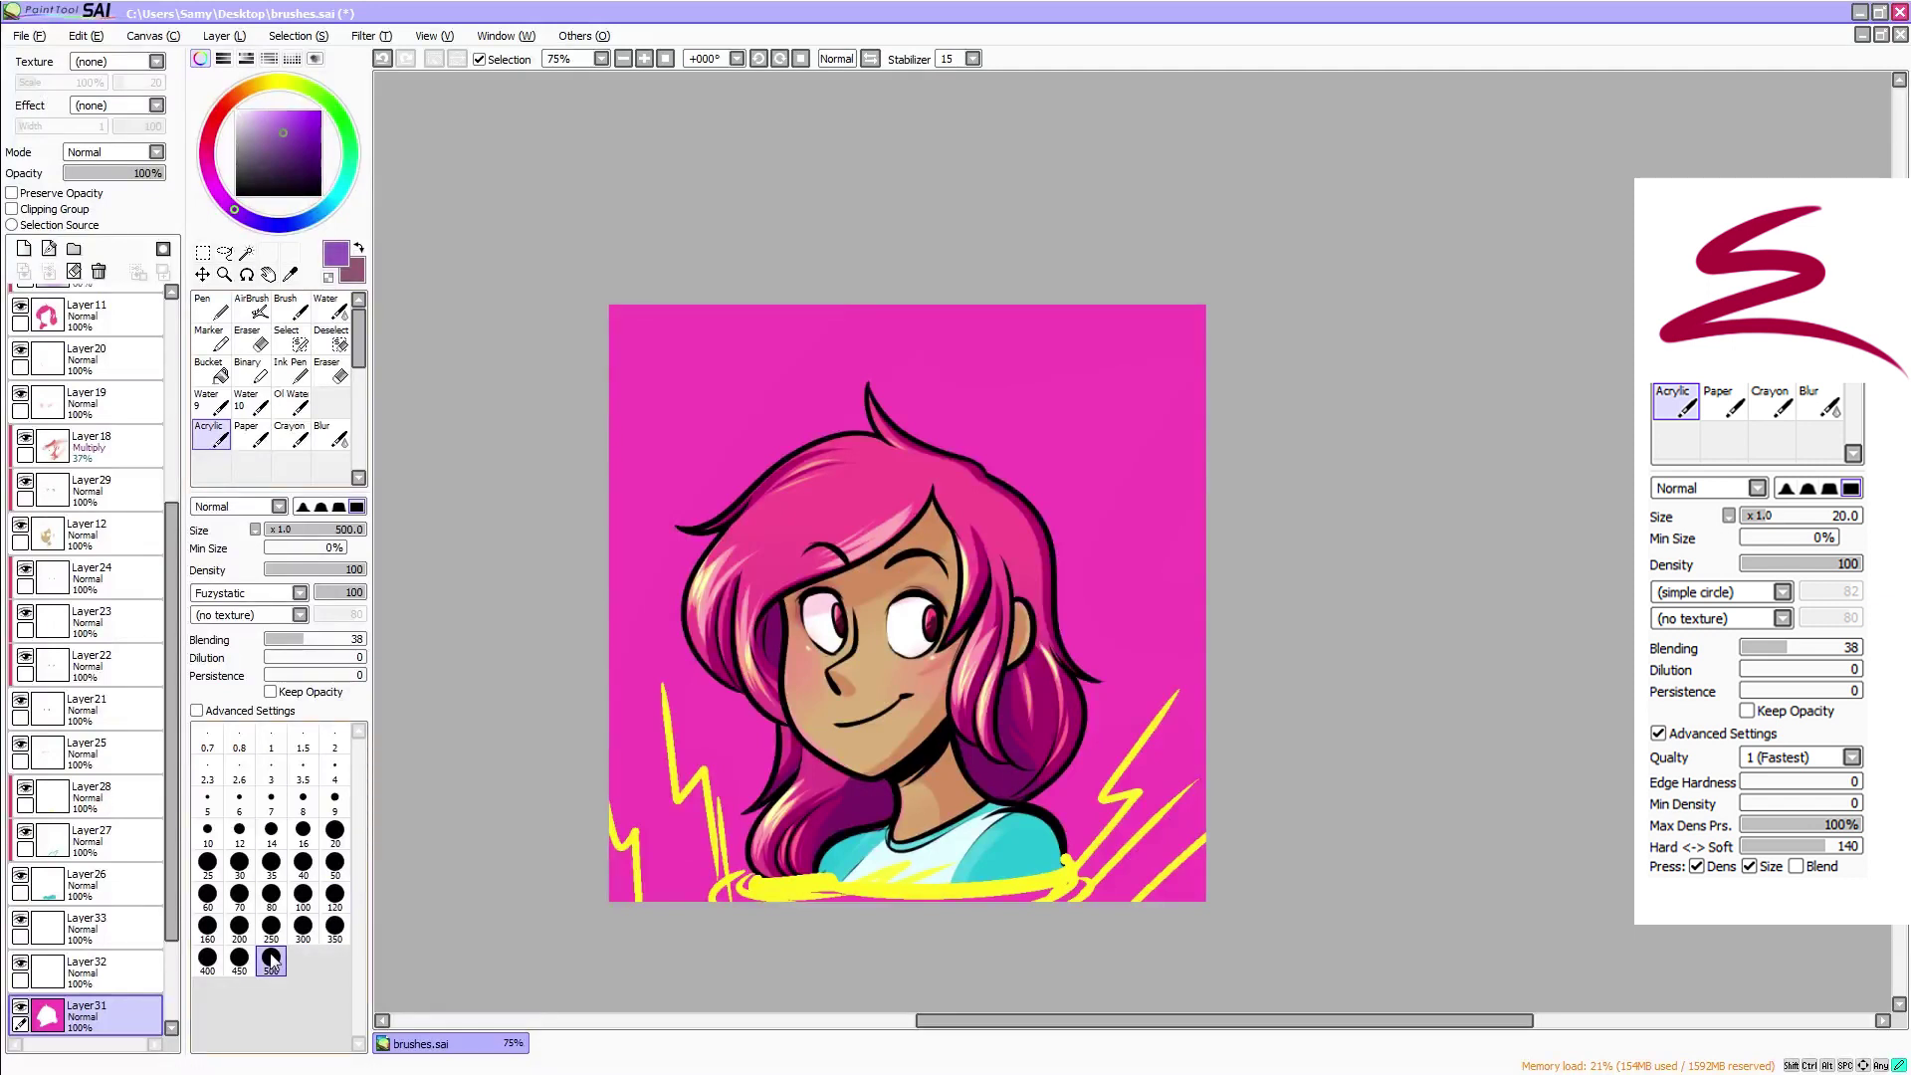
click(236, 657)
mouse_move(597, 322)
mouse_down()
mouse_move(1401, 326)
mouse_move(804, 343)
mouse_up()
key(ctrl+z)
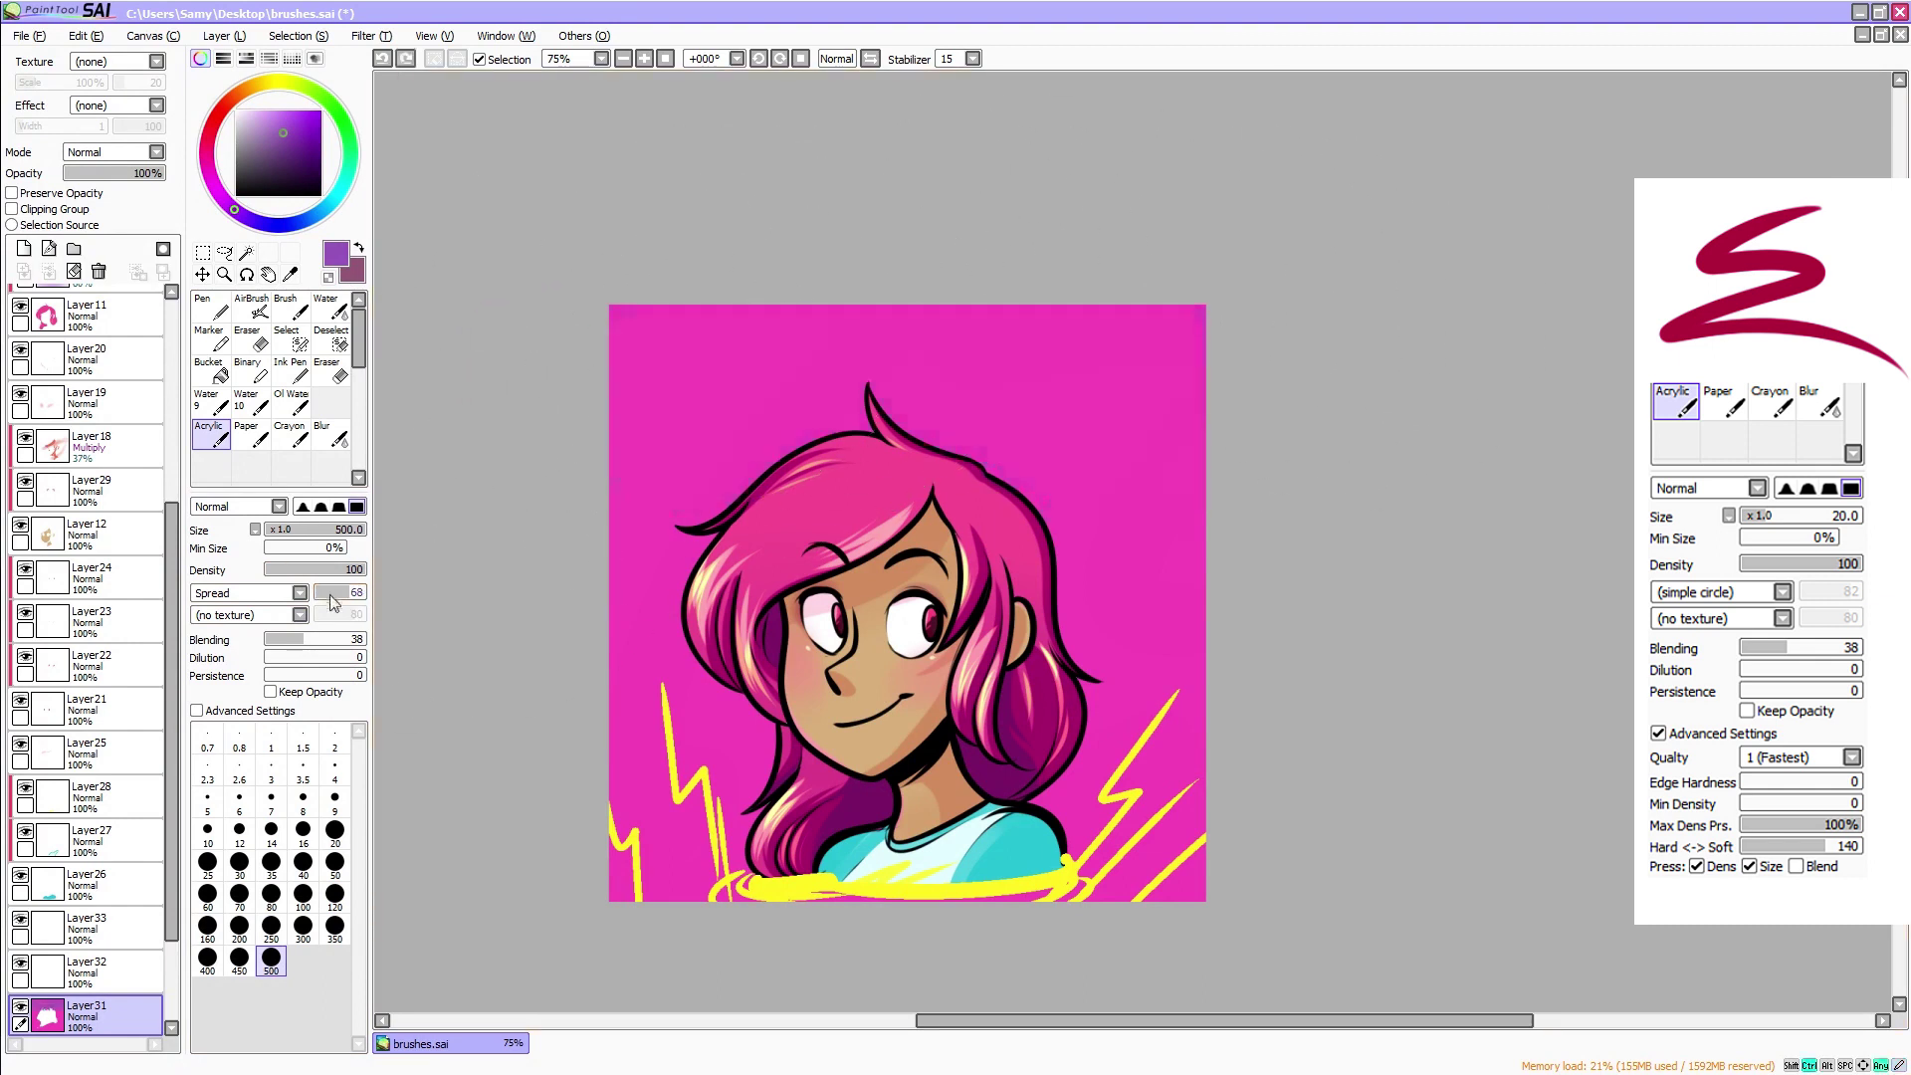
Try covering the upper magenta background in purple at size 350 with Spread at 36 and 28, then undo the painting
click(335, 929)
mouse_move(588, 326)
mouse_down()
mouse_move(1053, 284)
mouse_move(426, 436)
mouse_move(1245, 458)
mouse_move(778, 553)
mouse_move(1606, 589)
mouse_up()
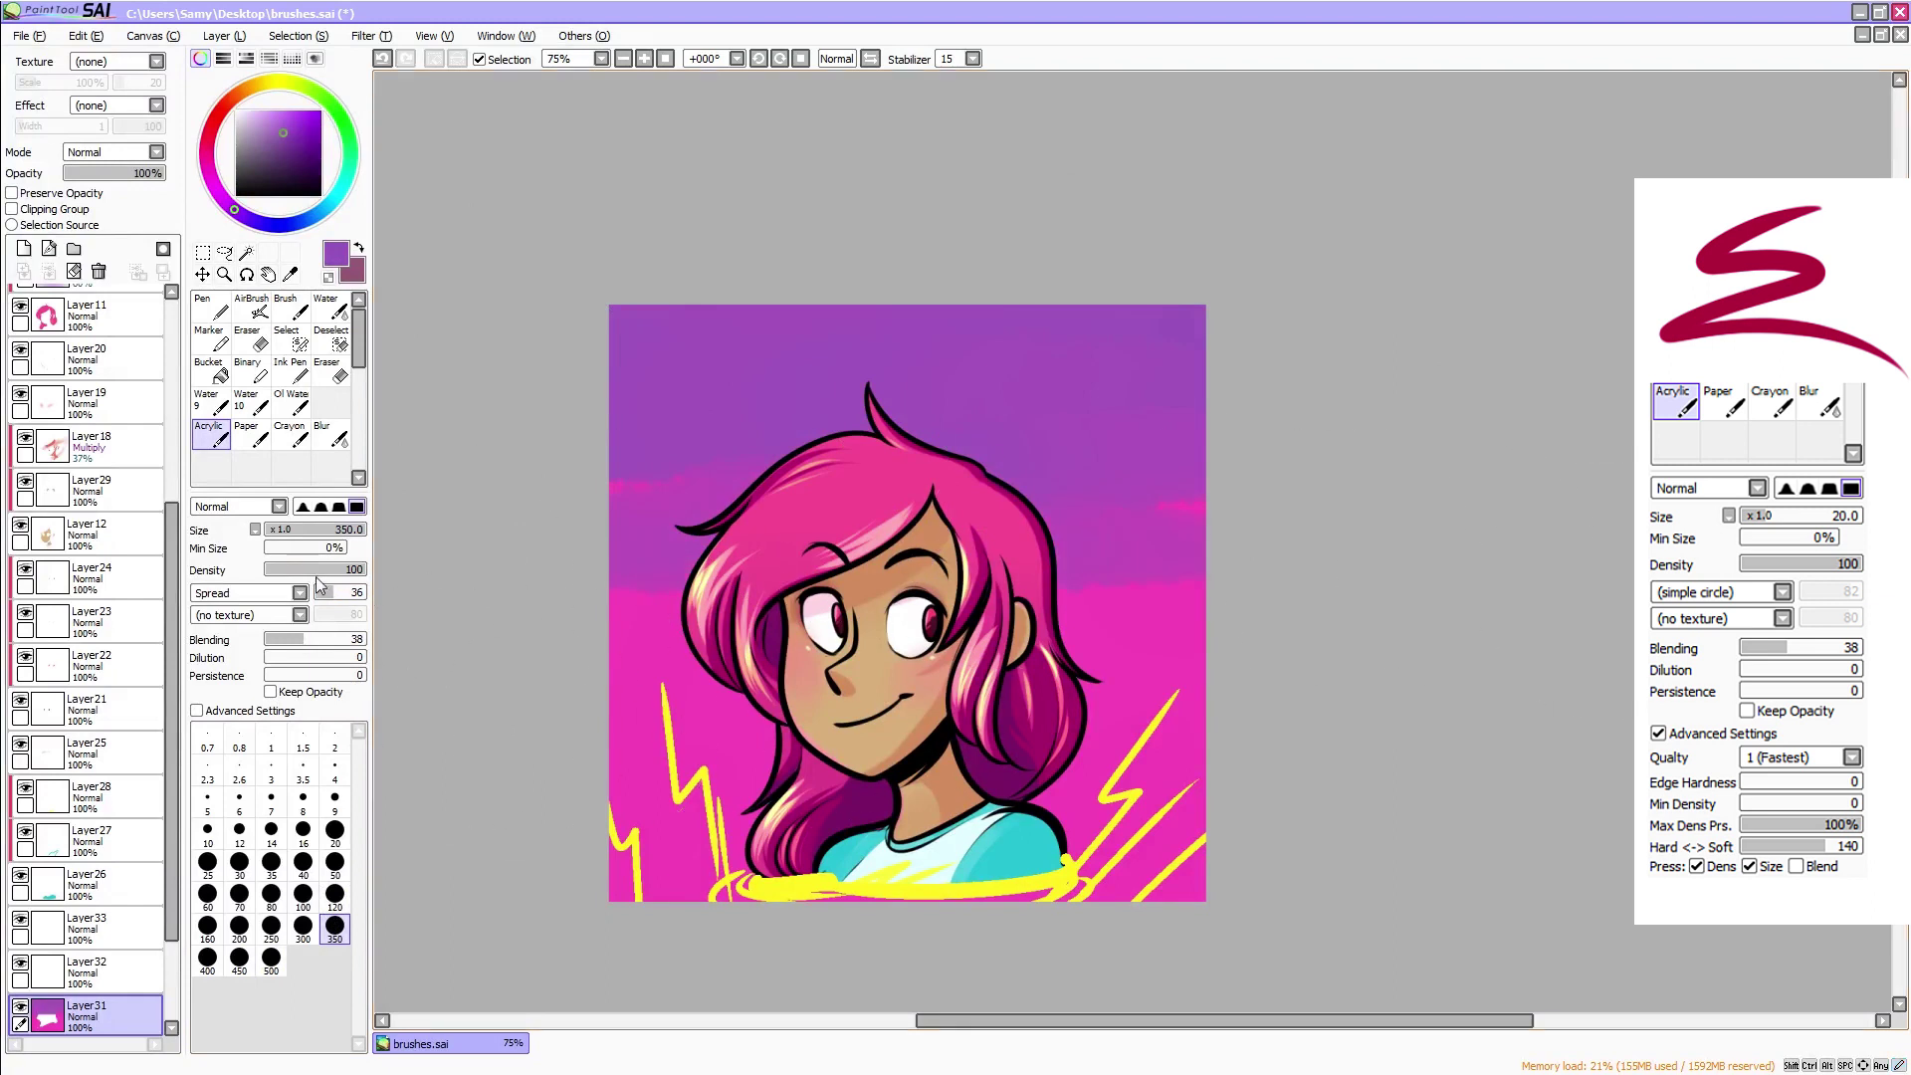
drag(335, 594, 330, 594)
drag(715, 562, 466, 732)
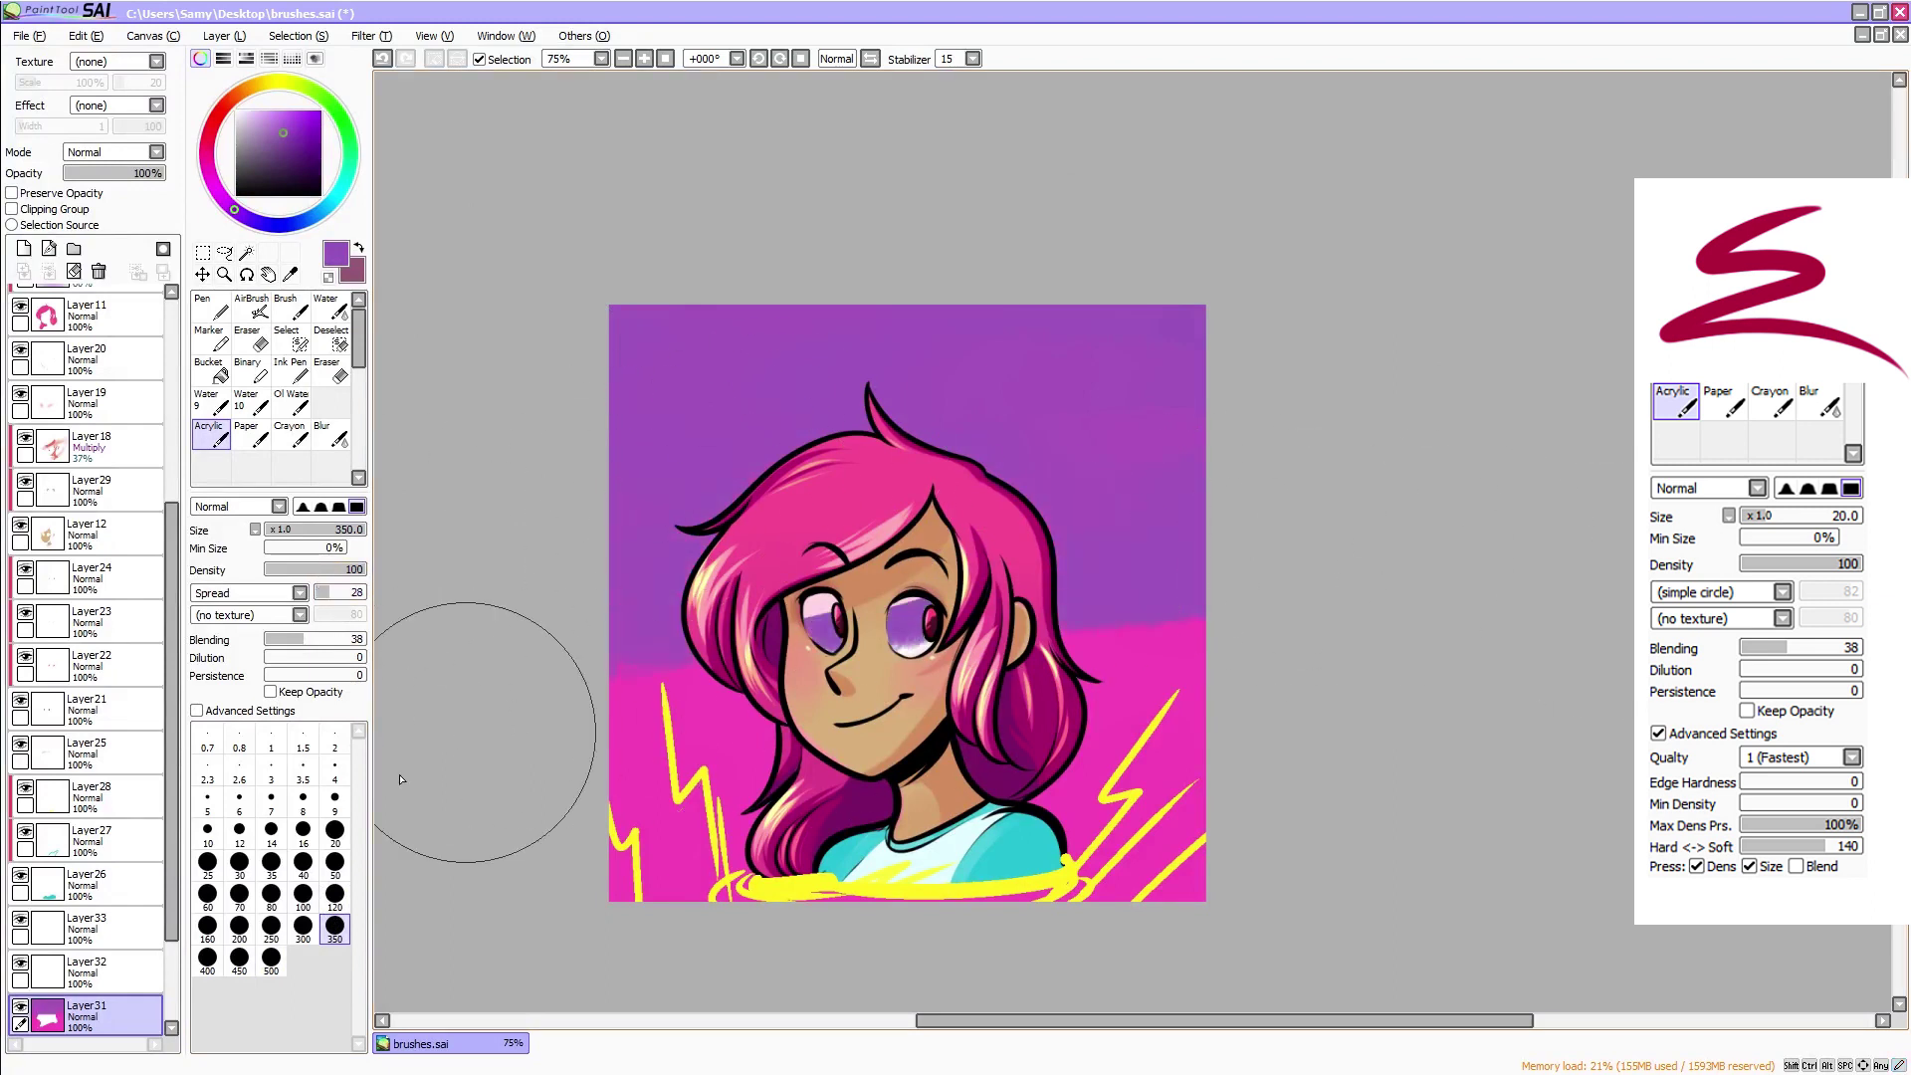
key(ctrl+z)
click(151, 961)
drag(170, 936, 170, 1016)
click(124, 890)
key(ctrl+z)
key(ctrl+z)
key(ctrl+z)
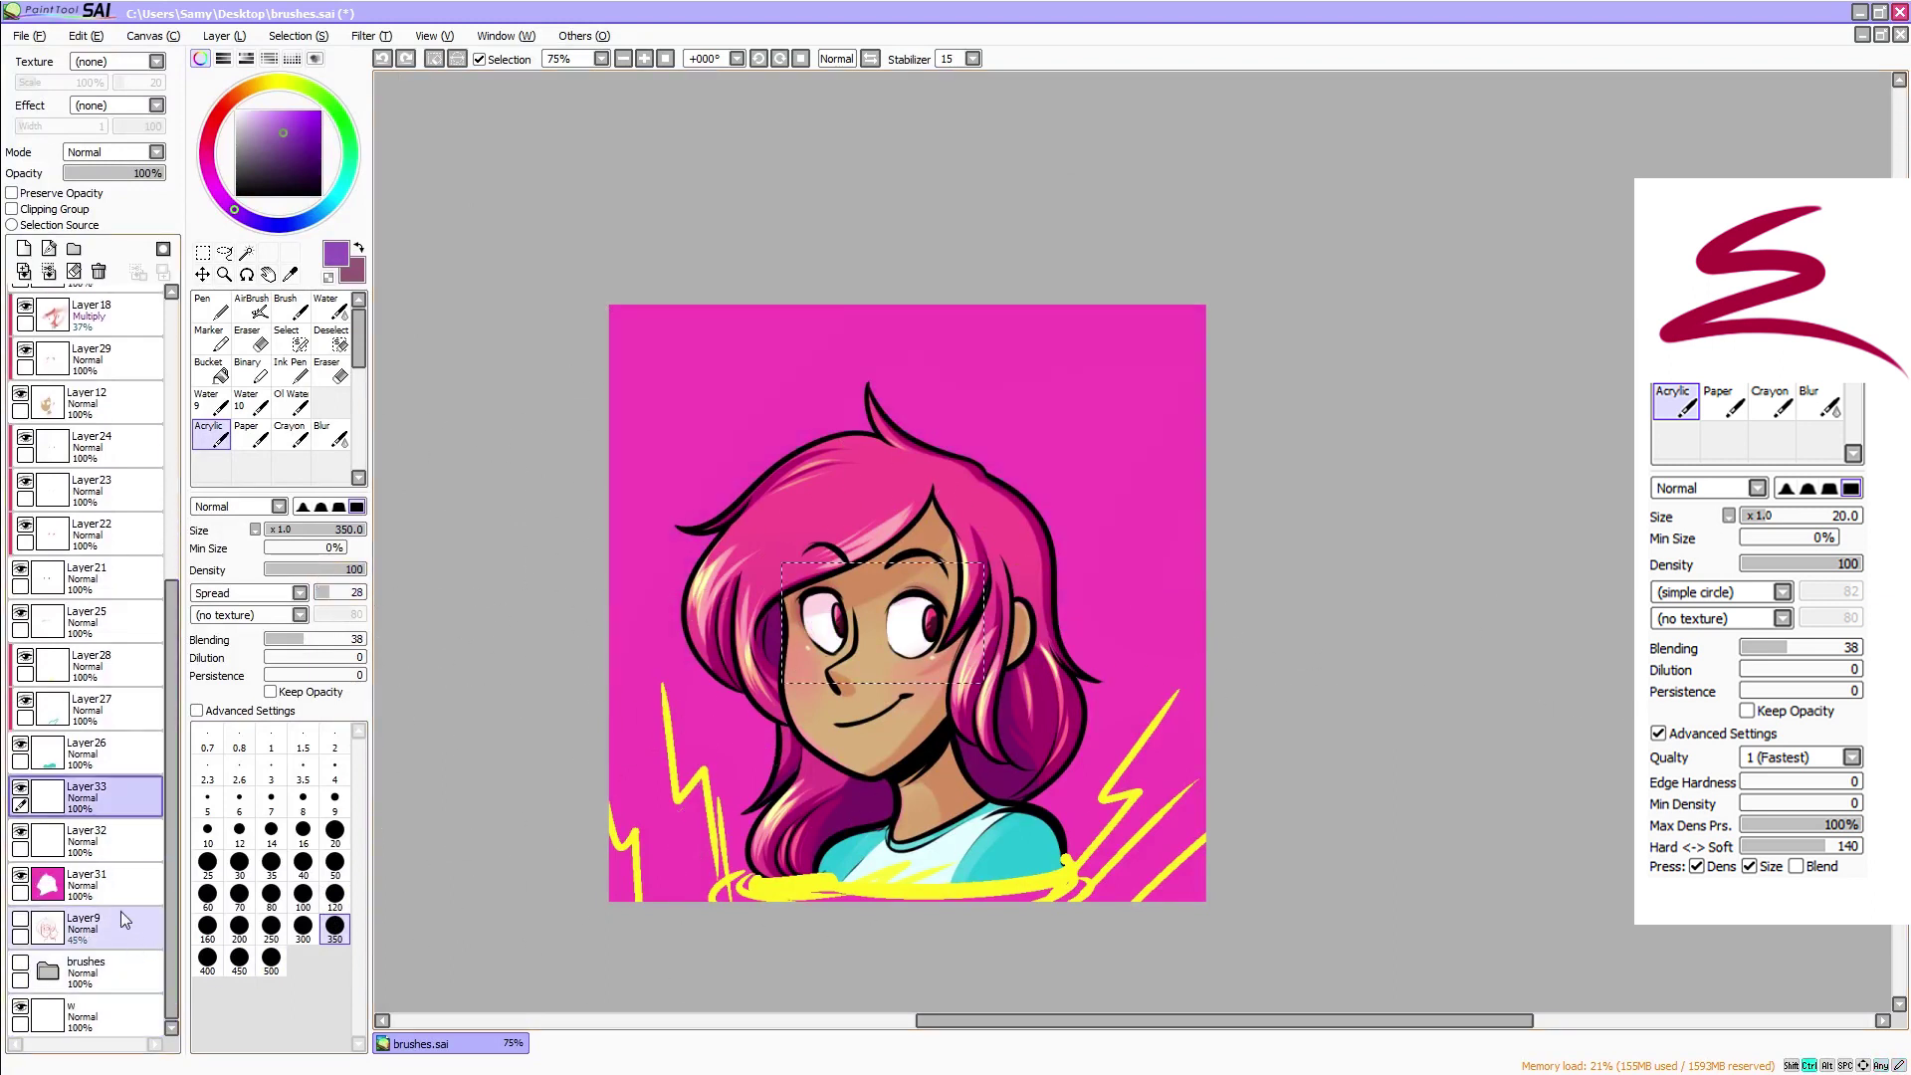
Add another layer, apply the white bucket fill to the rectangular selection around the eyes, clear the selection, and return to the Acrylic brush
click(20, 875)
click(20, 875)
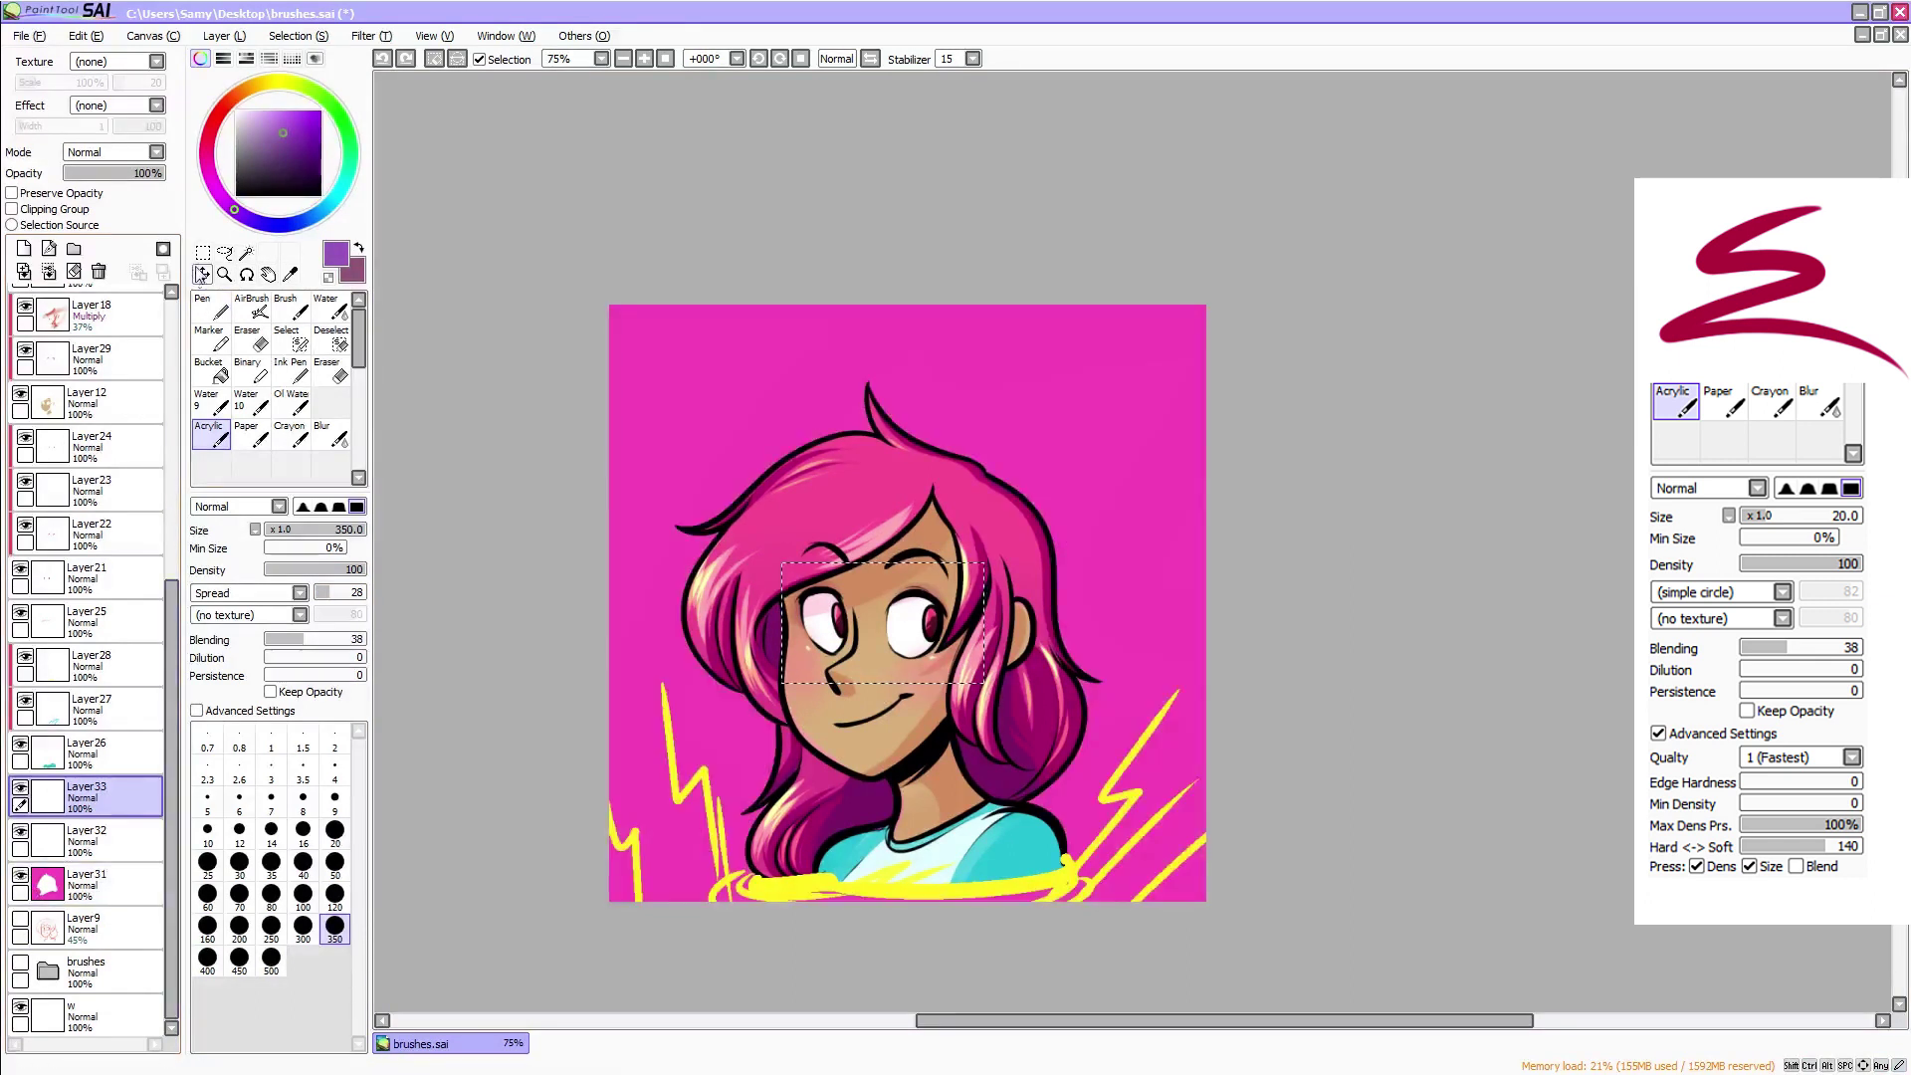
click(202, 253)
click(24, 249)
drag(247, 121, 210, 94)
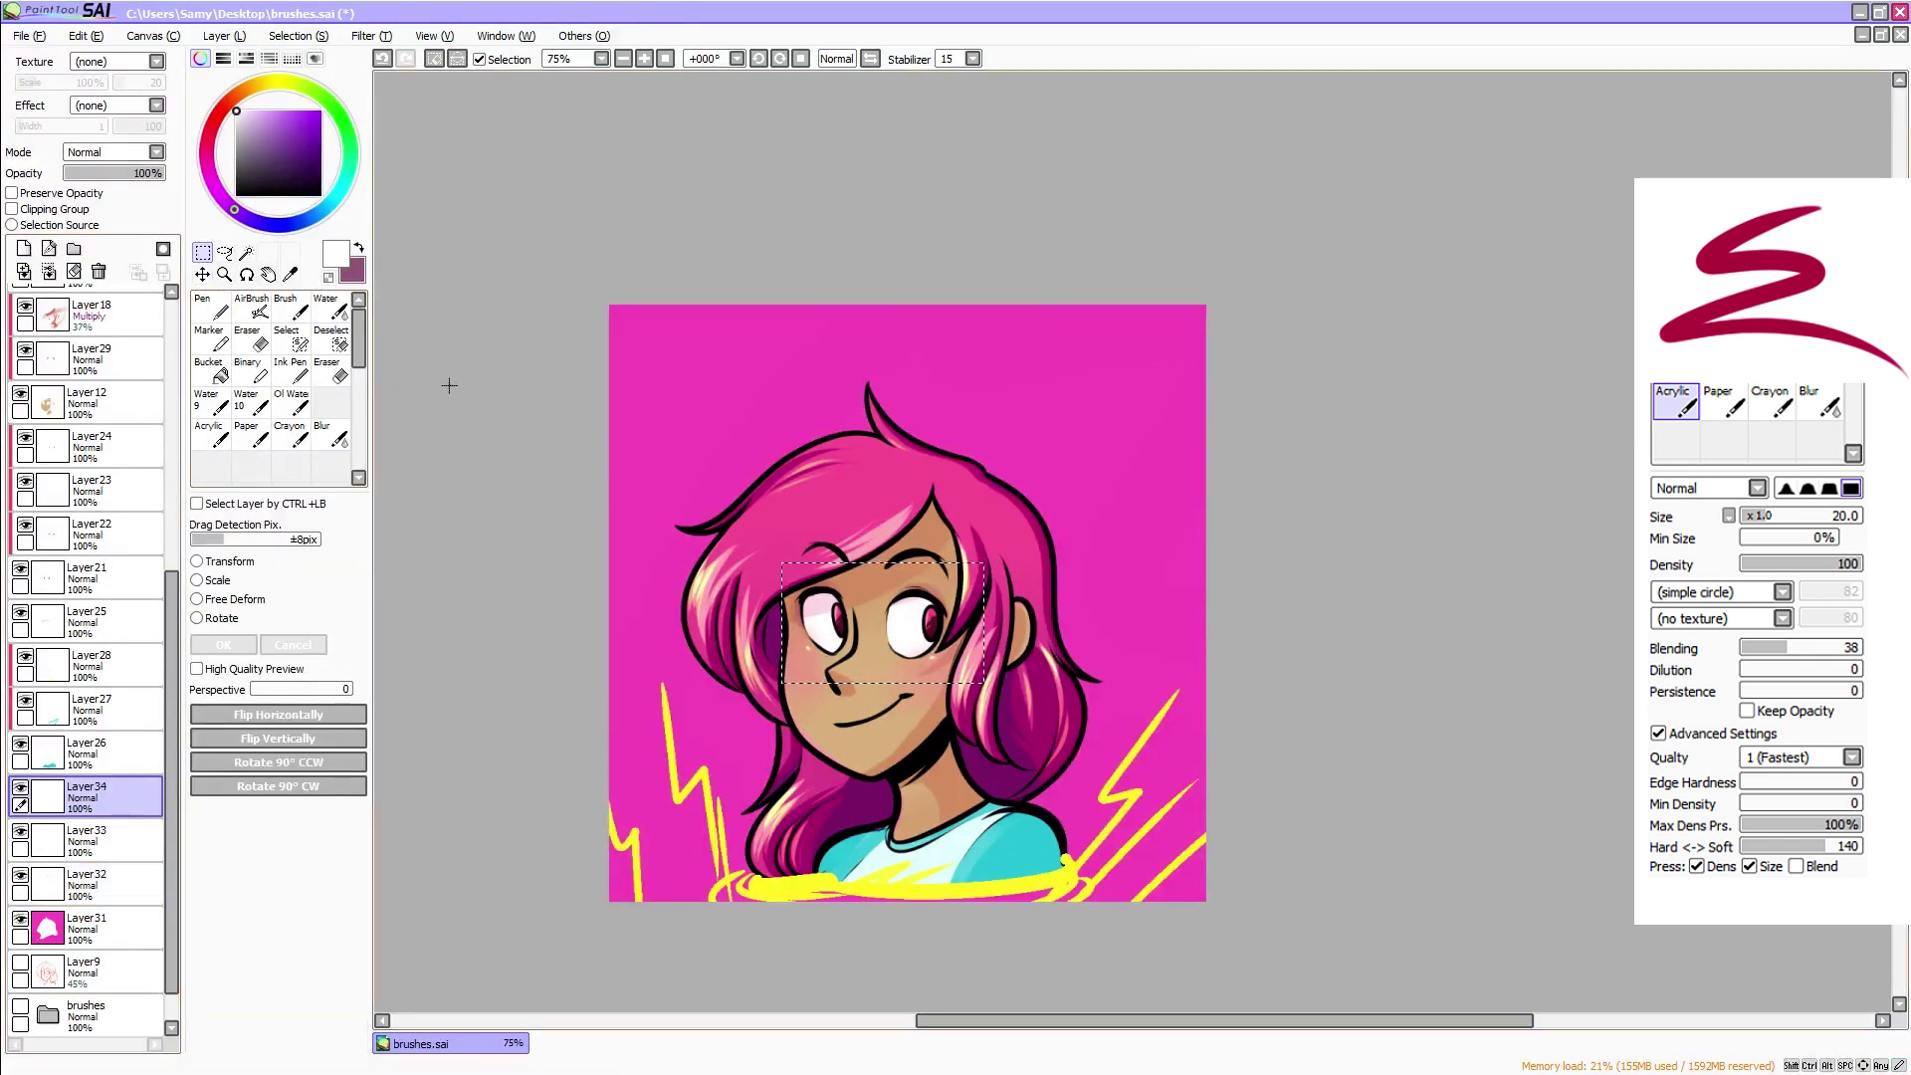
click(213, 370)
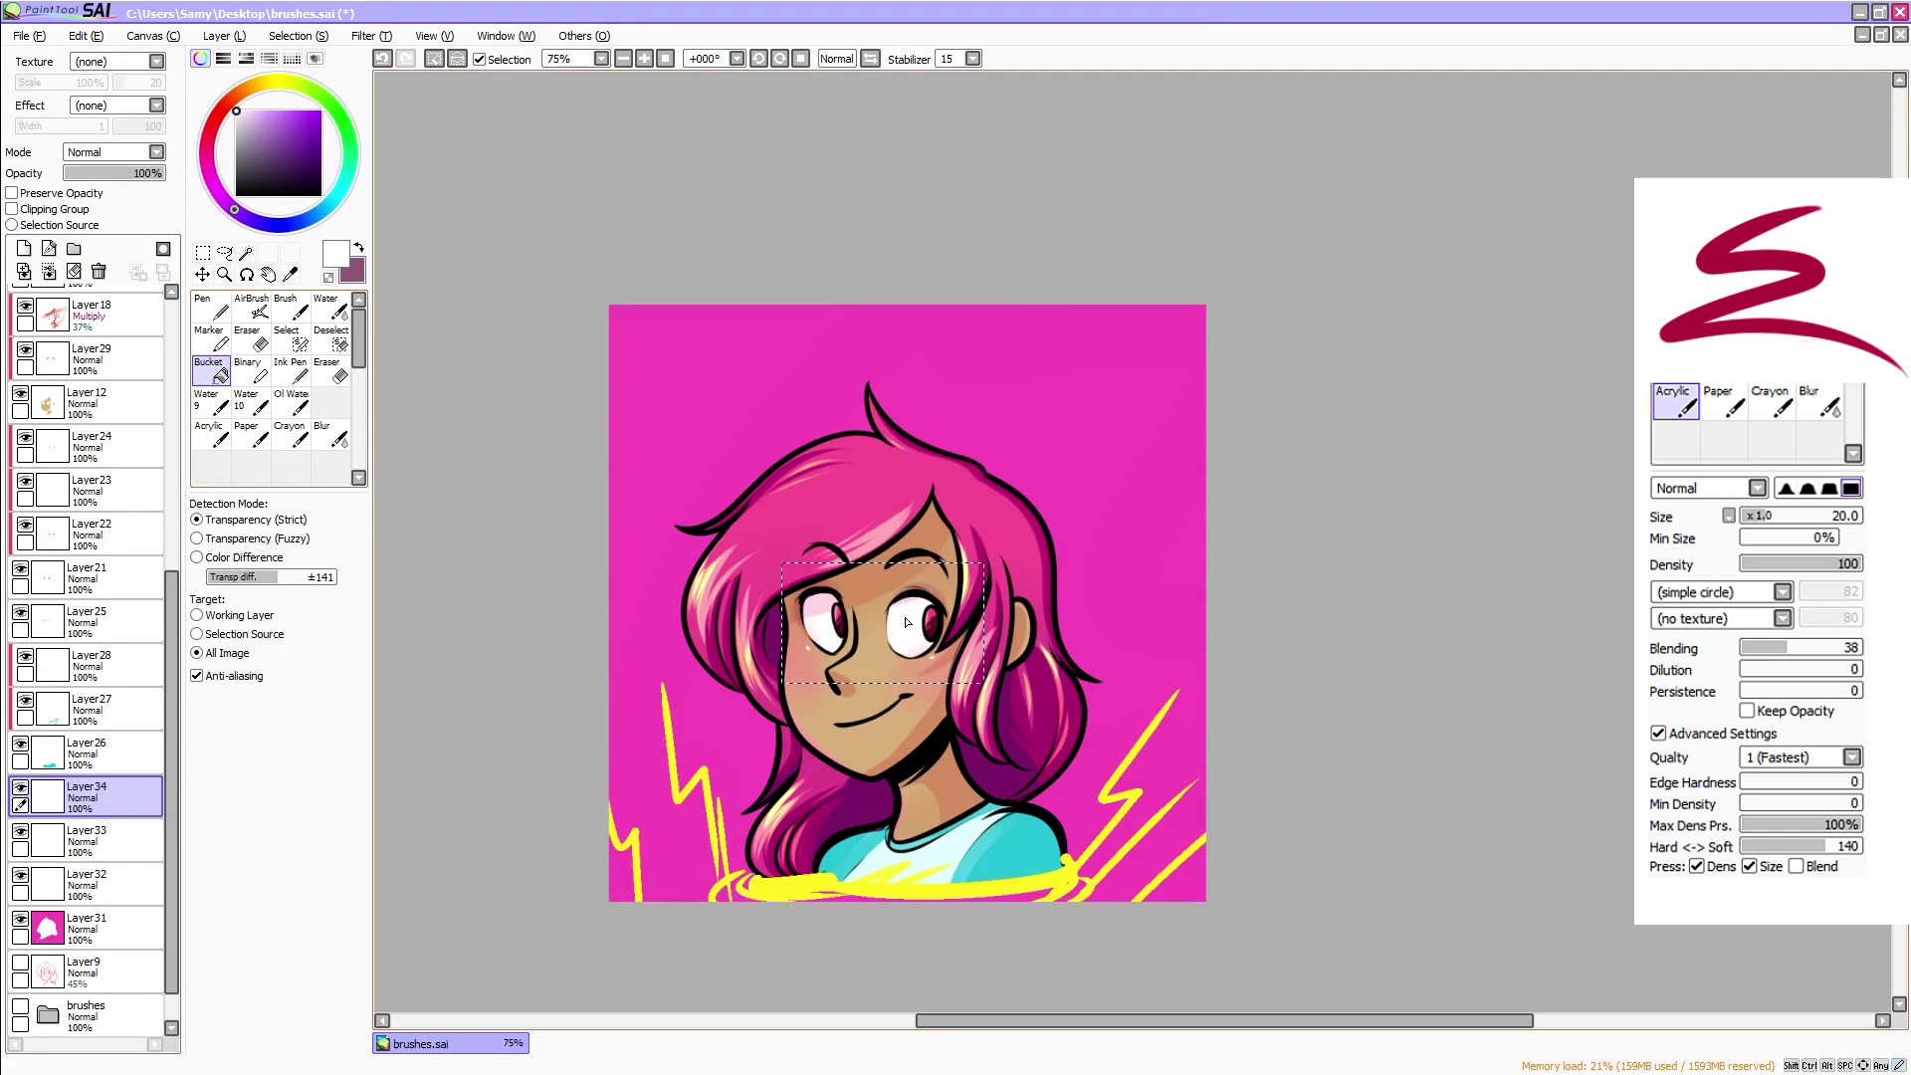
click(202, 274)
key(ctrl+d)
click(211, 433)
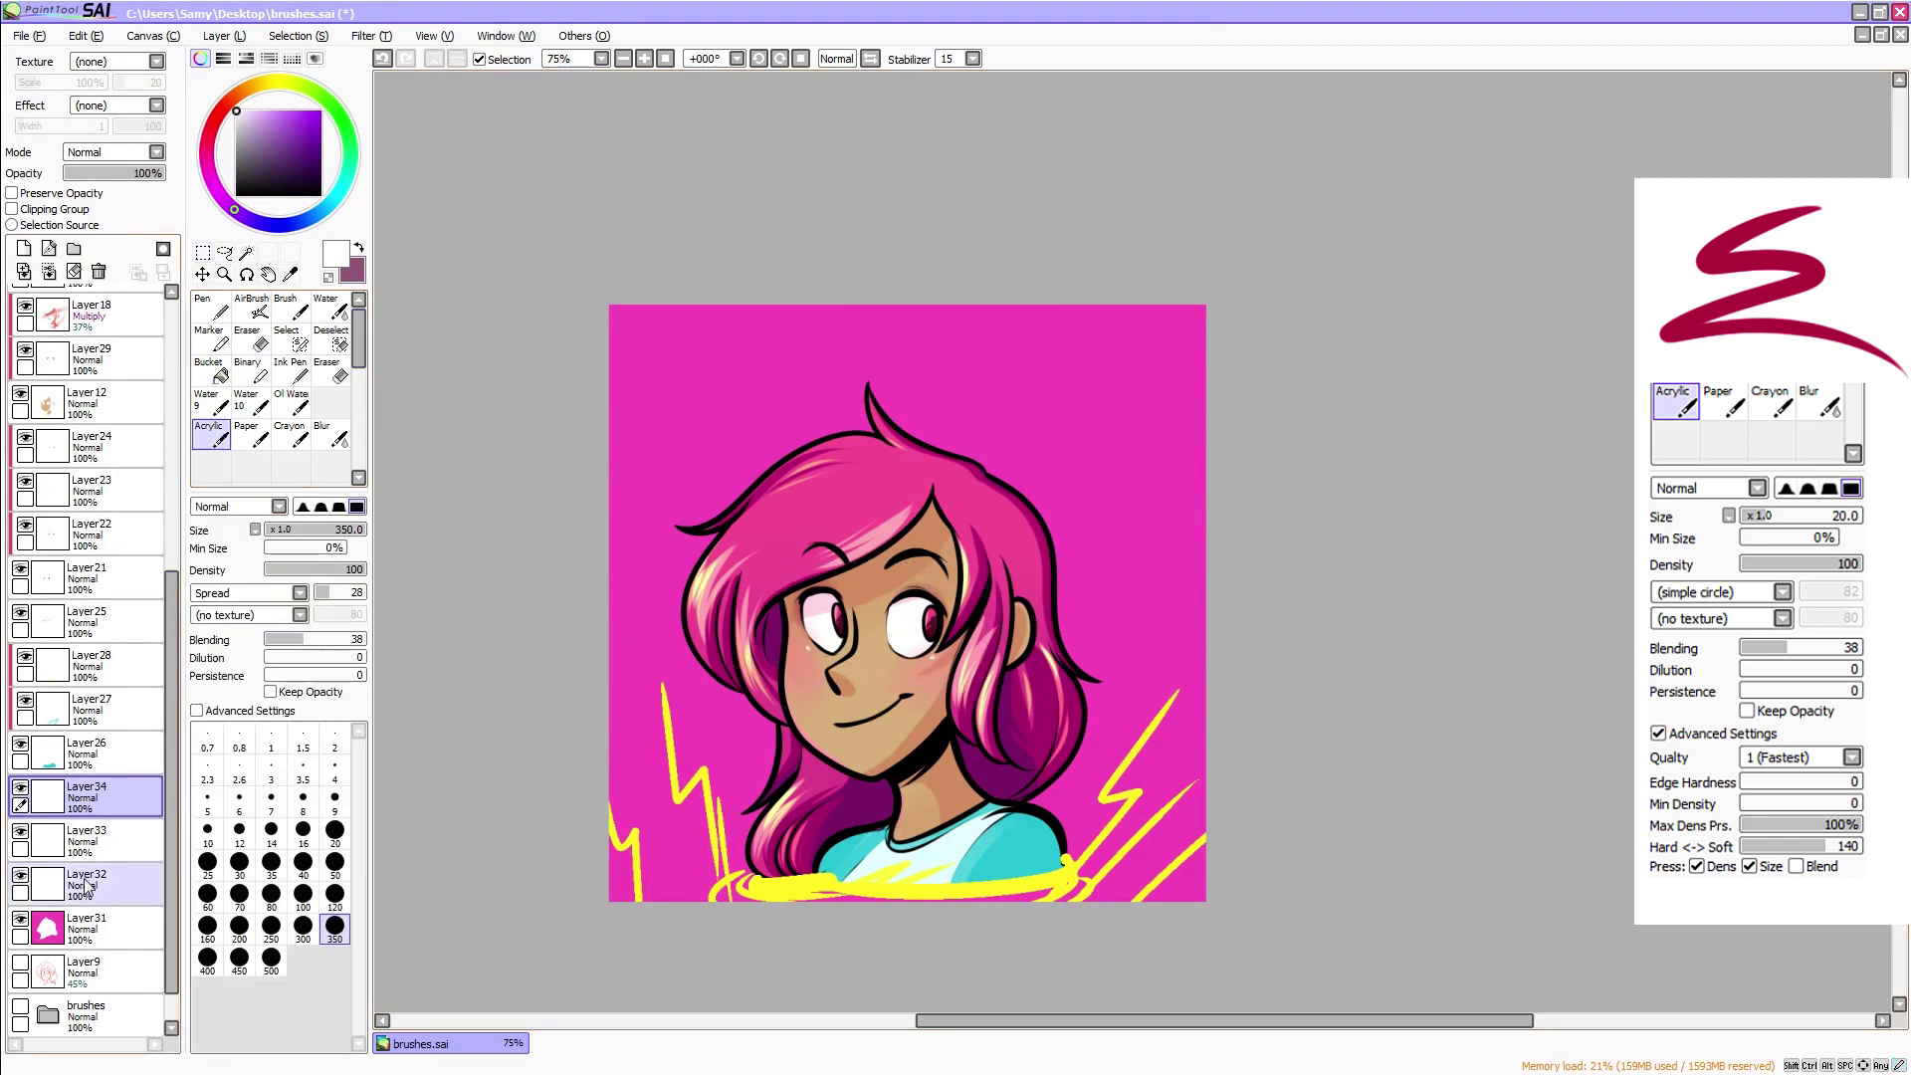
Clip the layer directly above the magenta background to it and paint dark purple across the upper sky at size 350, Spread 28
click(99, 881)
click(268, 111)
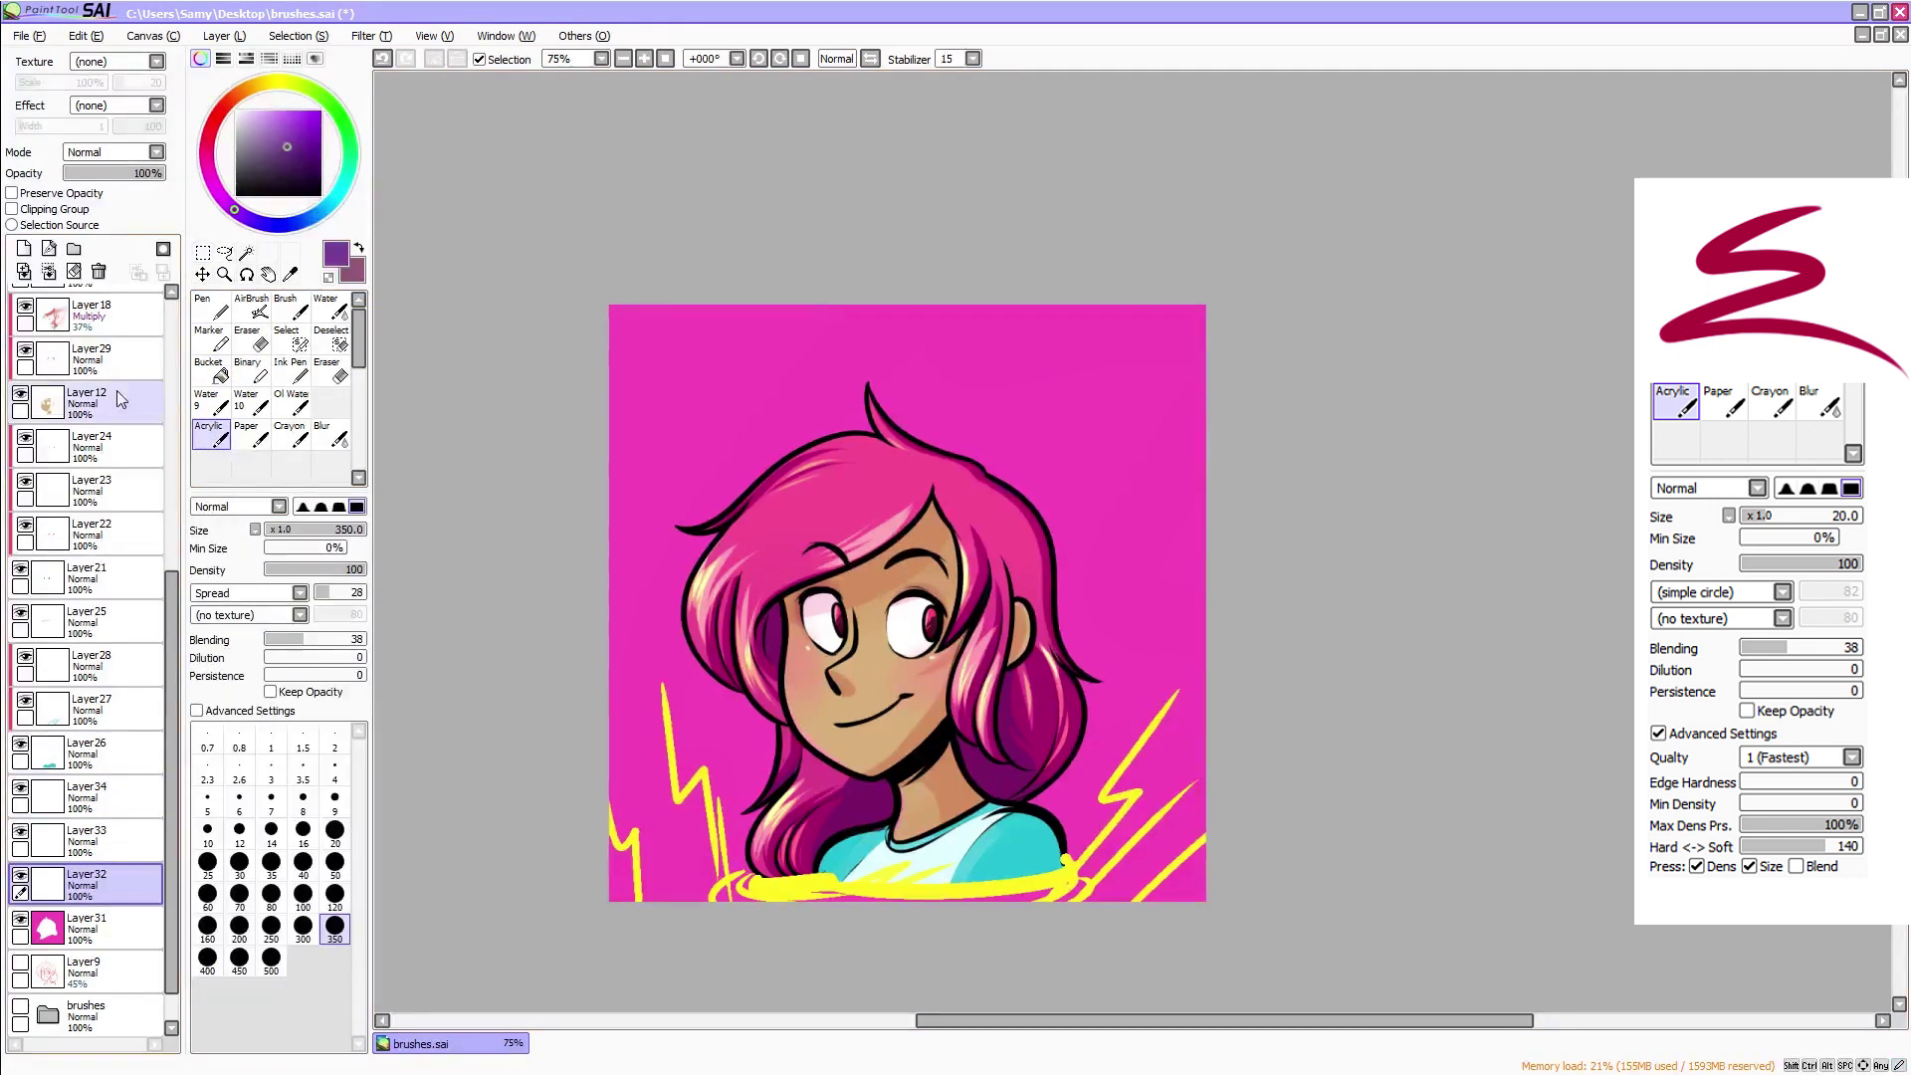
click(68, 209)
mouse_move(567, 346)
mouse_down()
mouse_move(1373, 374)
mouse_move(840, 480)
mouse_move(816, 587)
mouse_move(1407, 680)
mouse_move(448, 780)
mouse_up()
Blend brighter purple over the middle and lower sky at size 350, reducing the brush density to 49
click(296, 120)
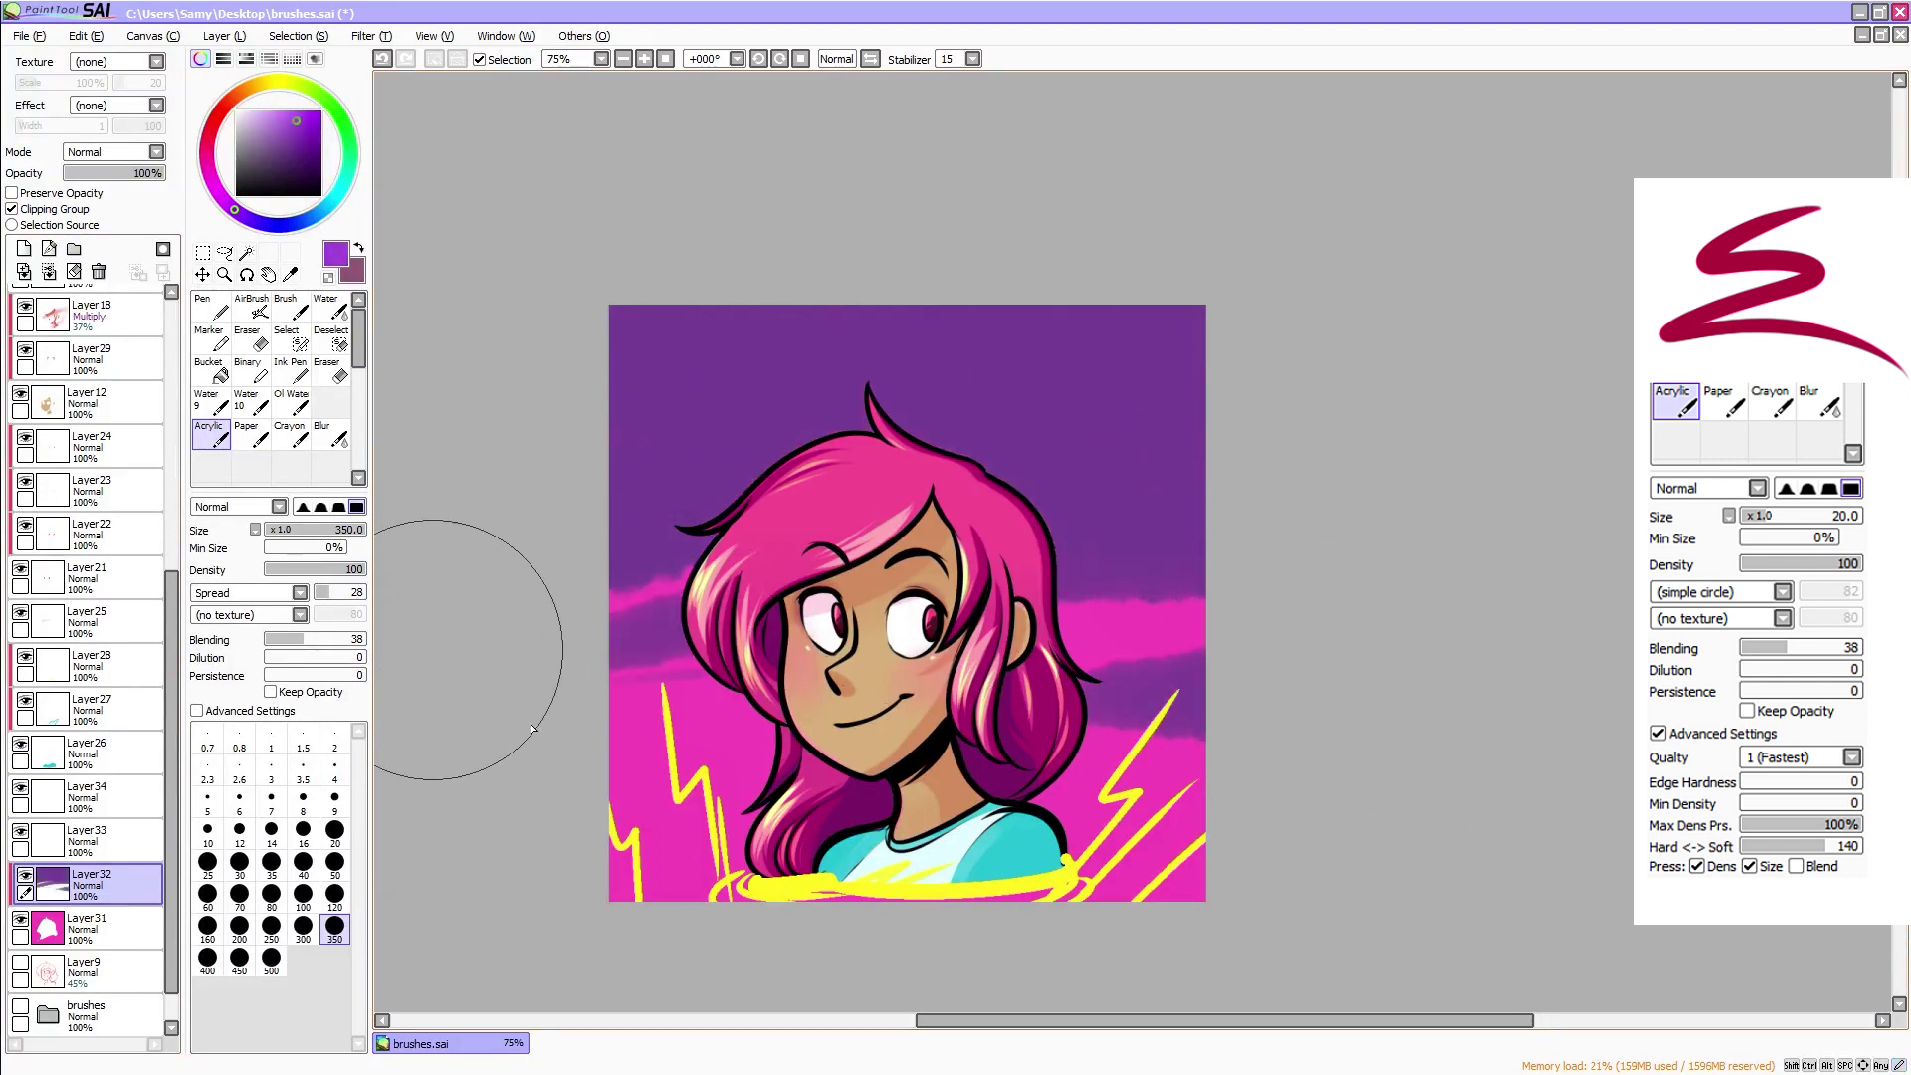
drag(437, 657, 1095, 702)
click(315, 570)
mouse_move(570, 639)
mouse_down()
mouse_move(886, 642)
mouse_move(1152, 601)
mouse_move(1288, 541)
mouse_move(1019, 811)
mouse_up()
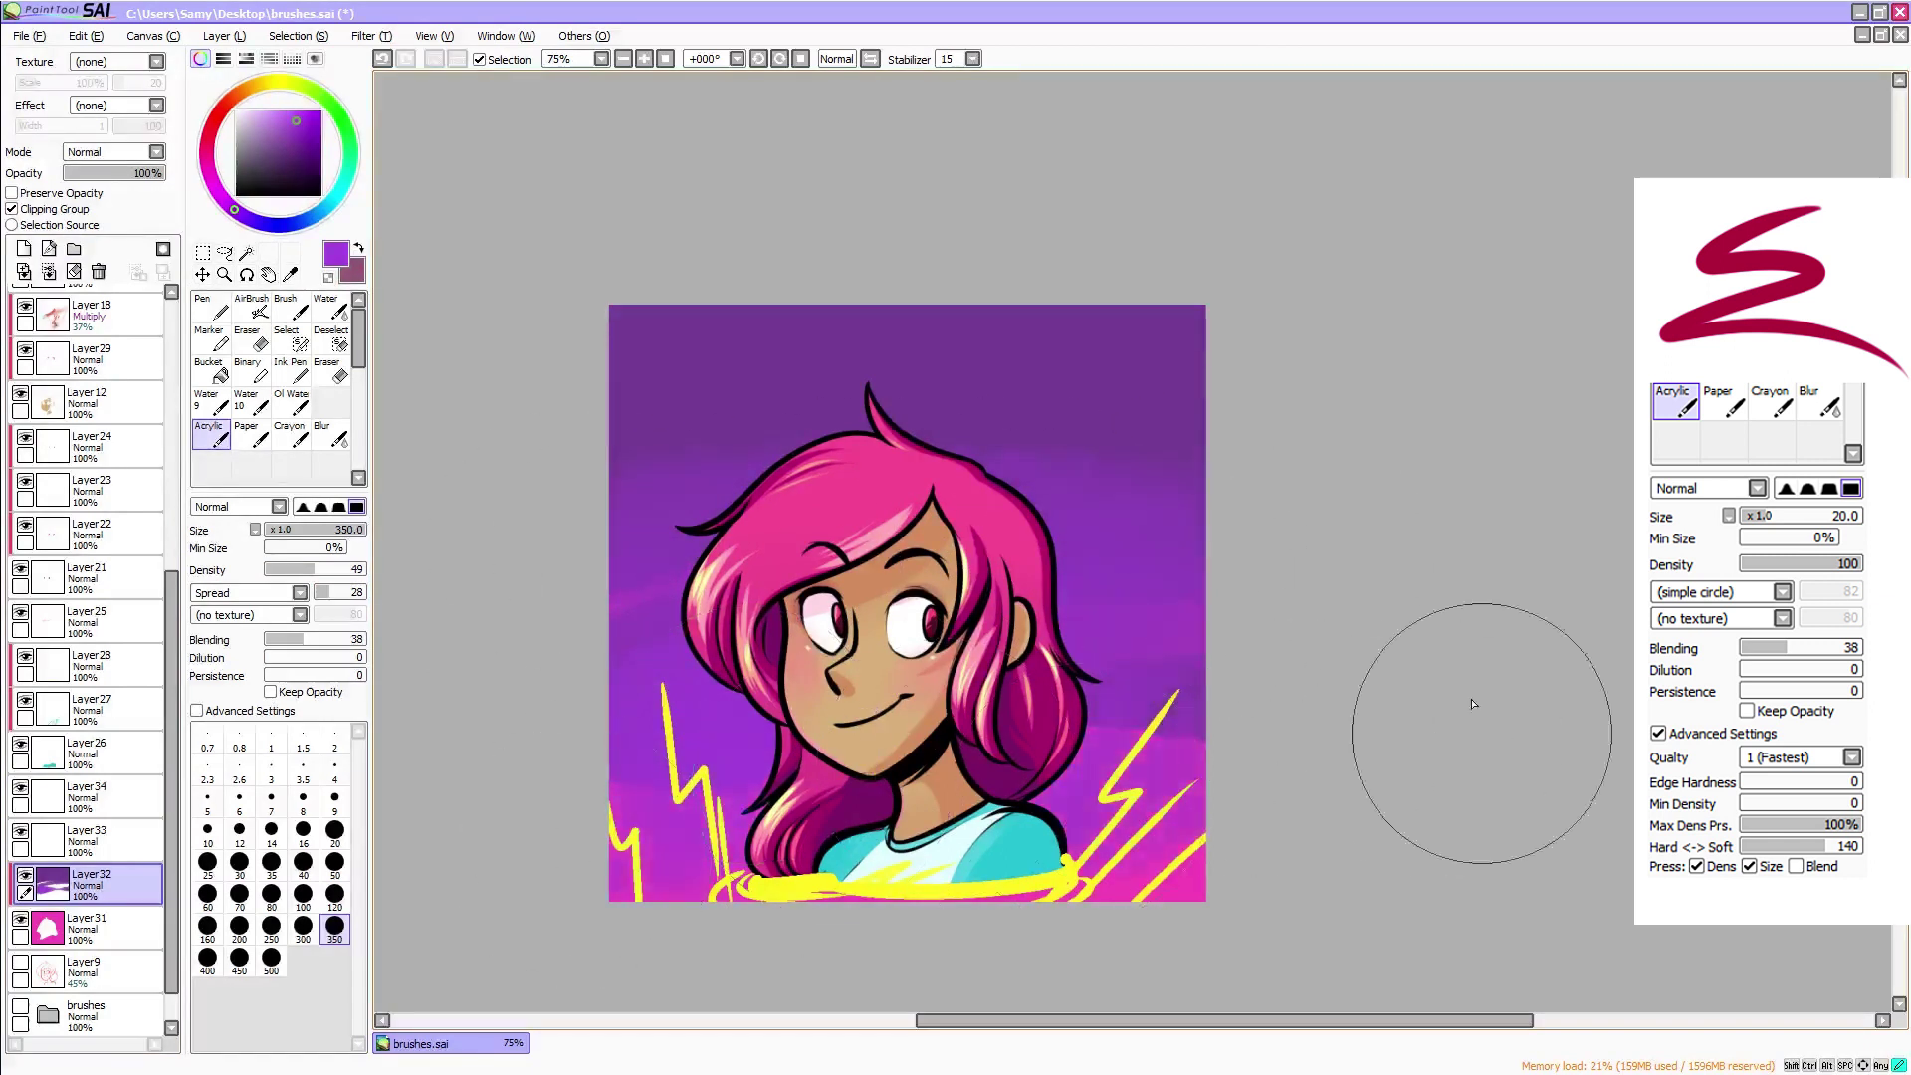
Paint a blue sea along the lower background with the Acrylic brush at size 120 and density 49
click(325, 206)
click(334, 897)
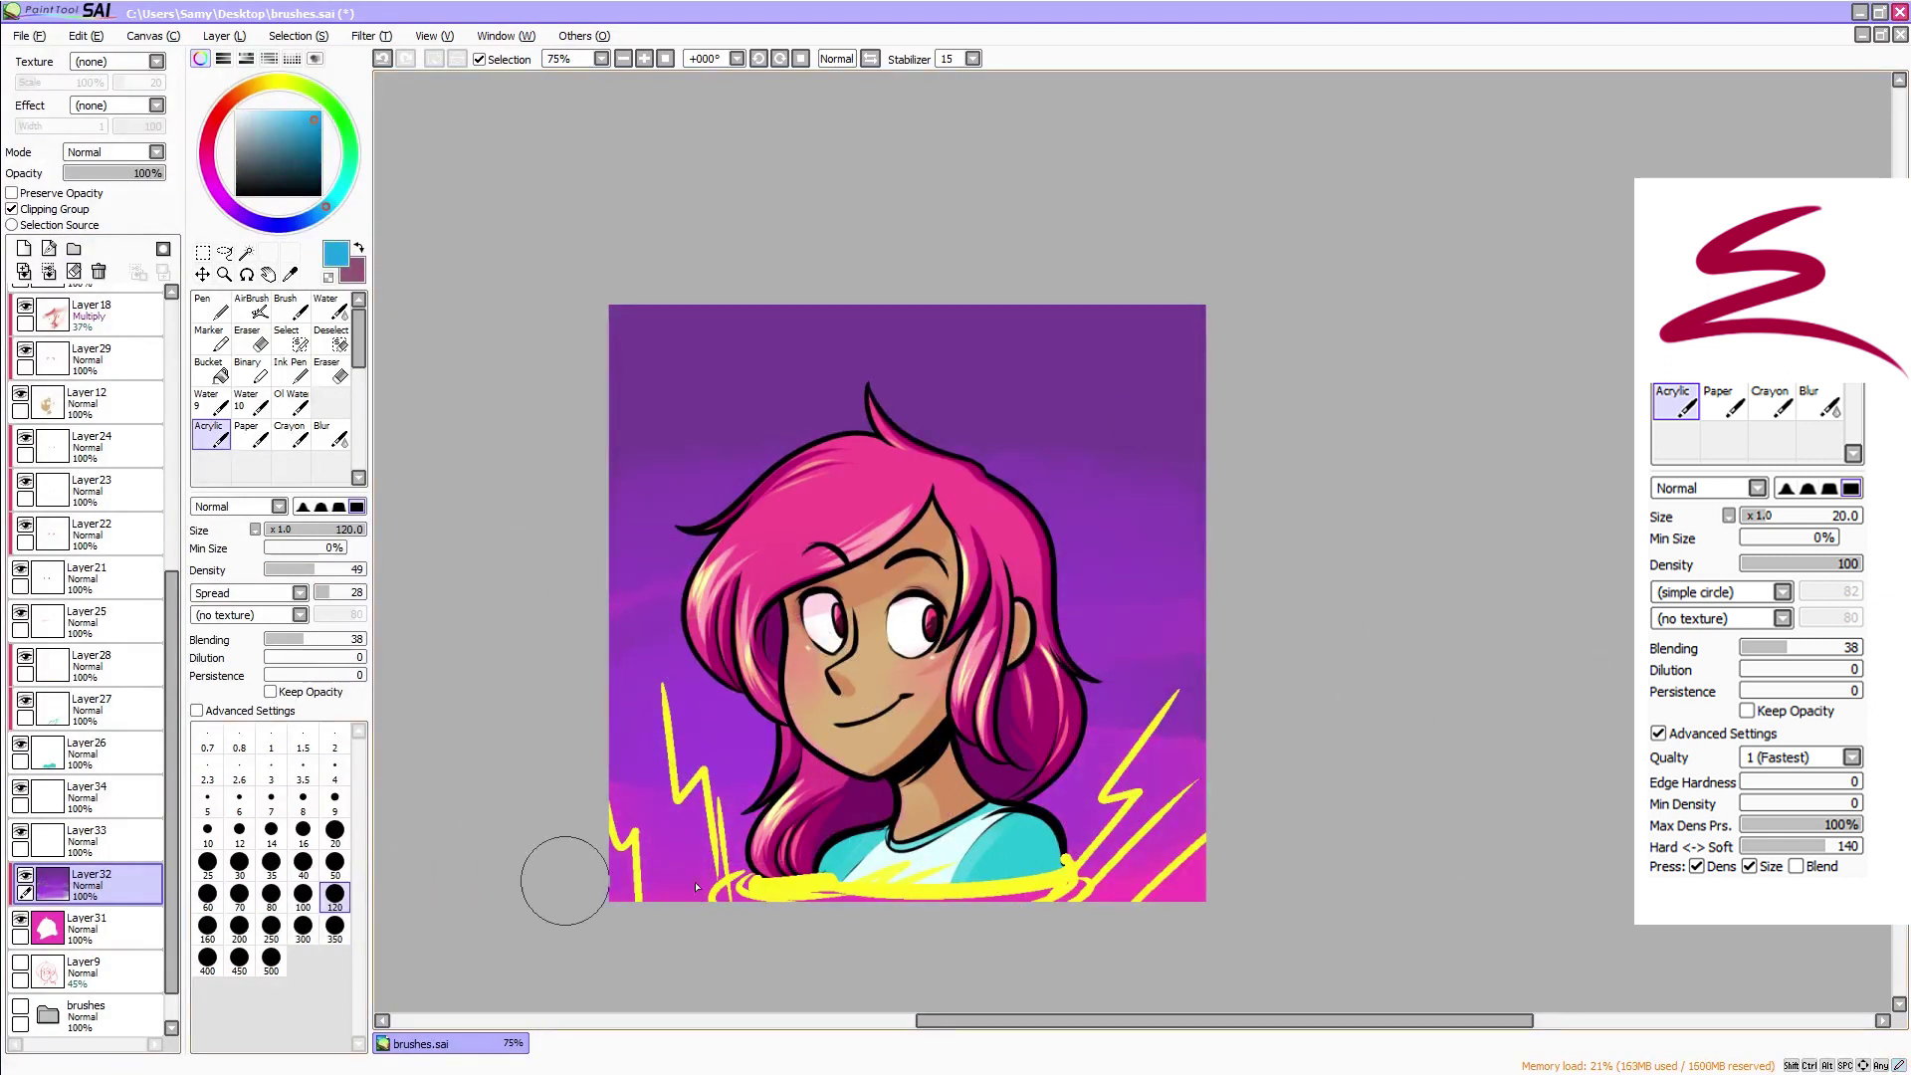
mouse_move(565, 881)
mouse_down()
mouse_move(511, 890)
mouse_move(460, 869)
mouse_move(614, 822)
mouse_up()
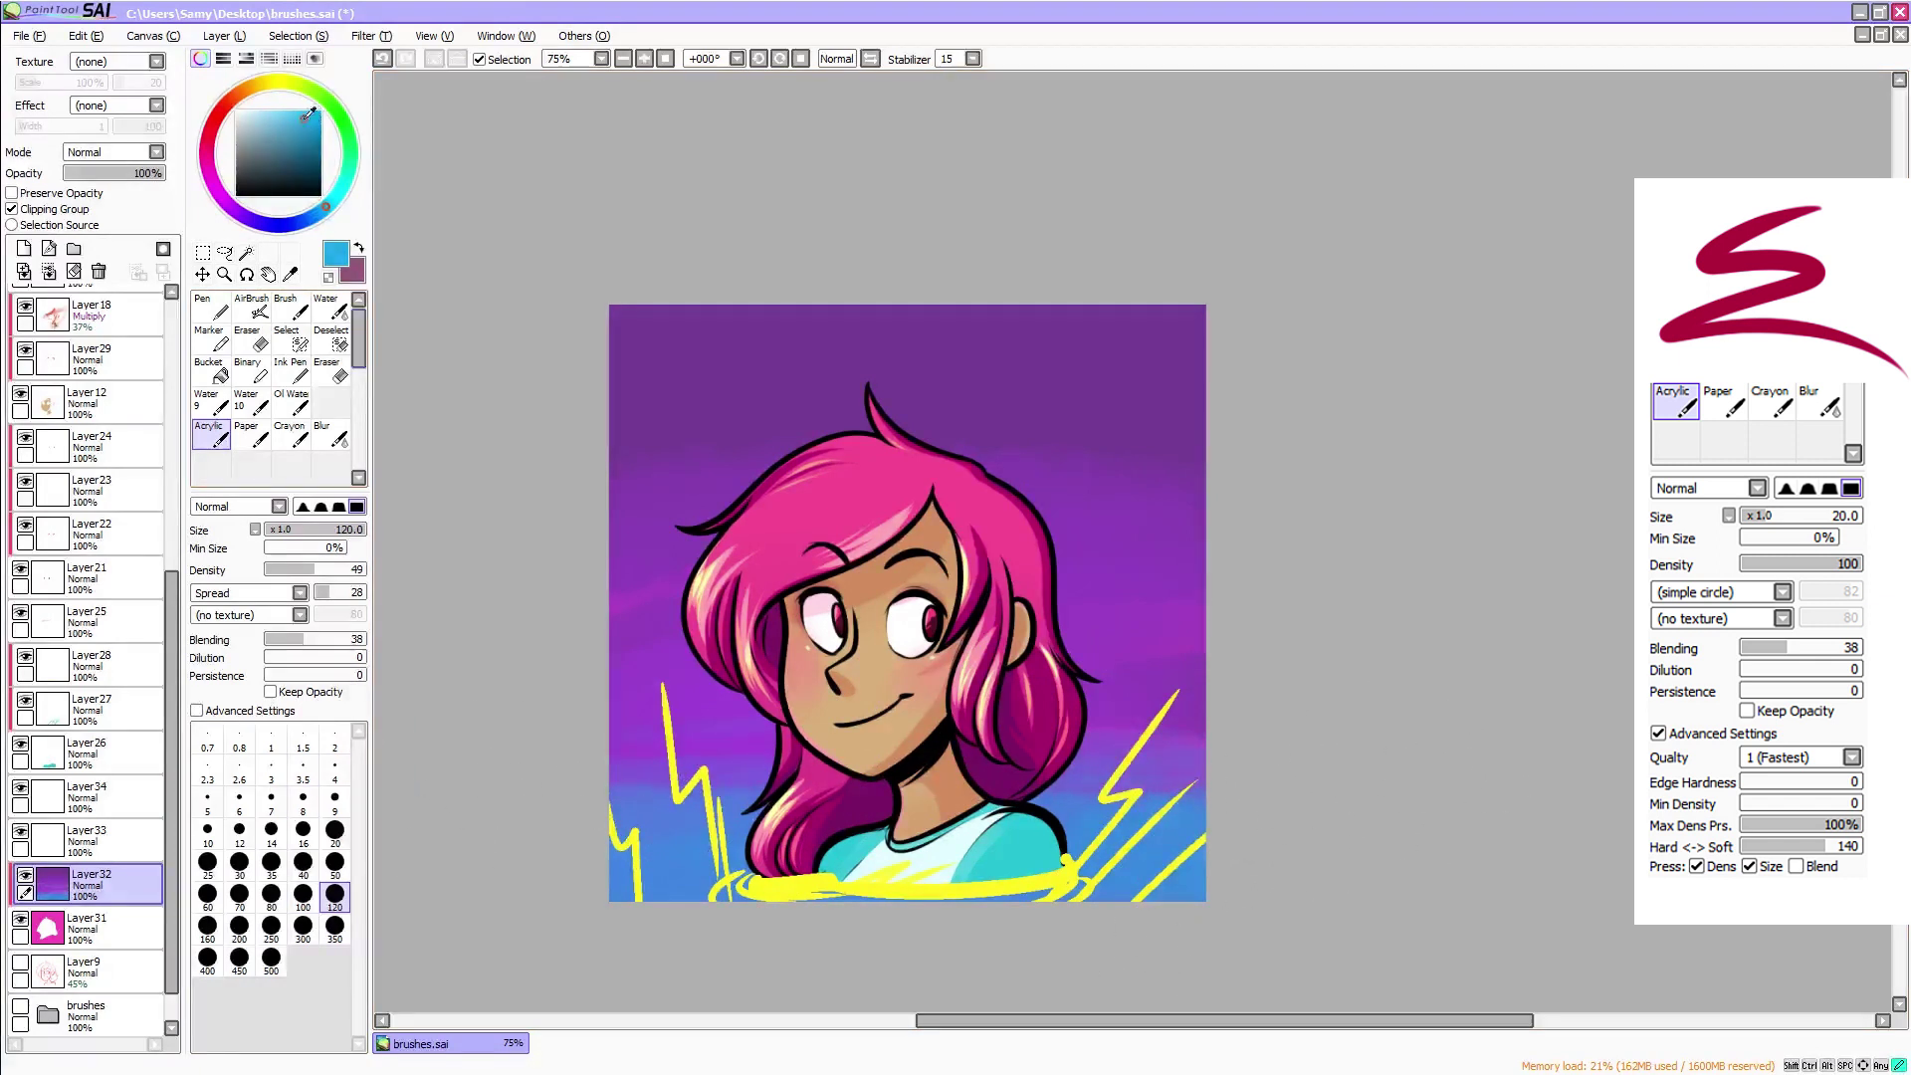
Add a layer above the sky and draw light blue wave lines on the sea at size 16, density 100, Spread 52
click(24, 249)
click(335, 830)
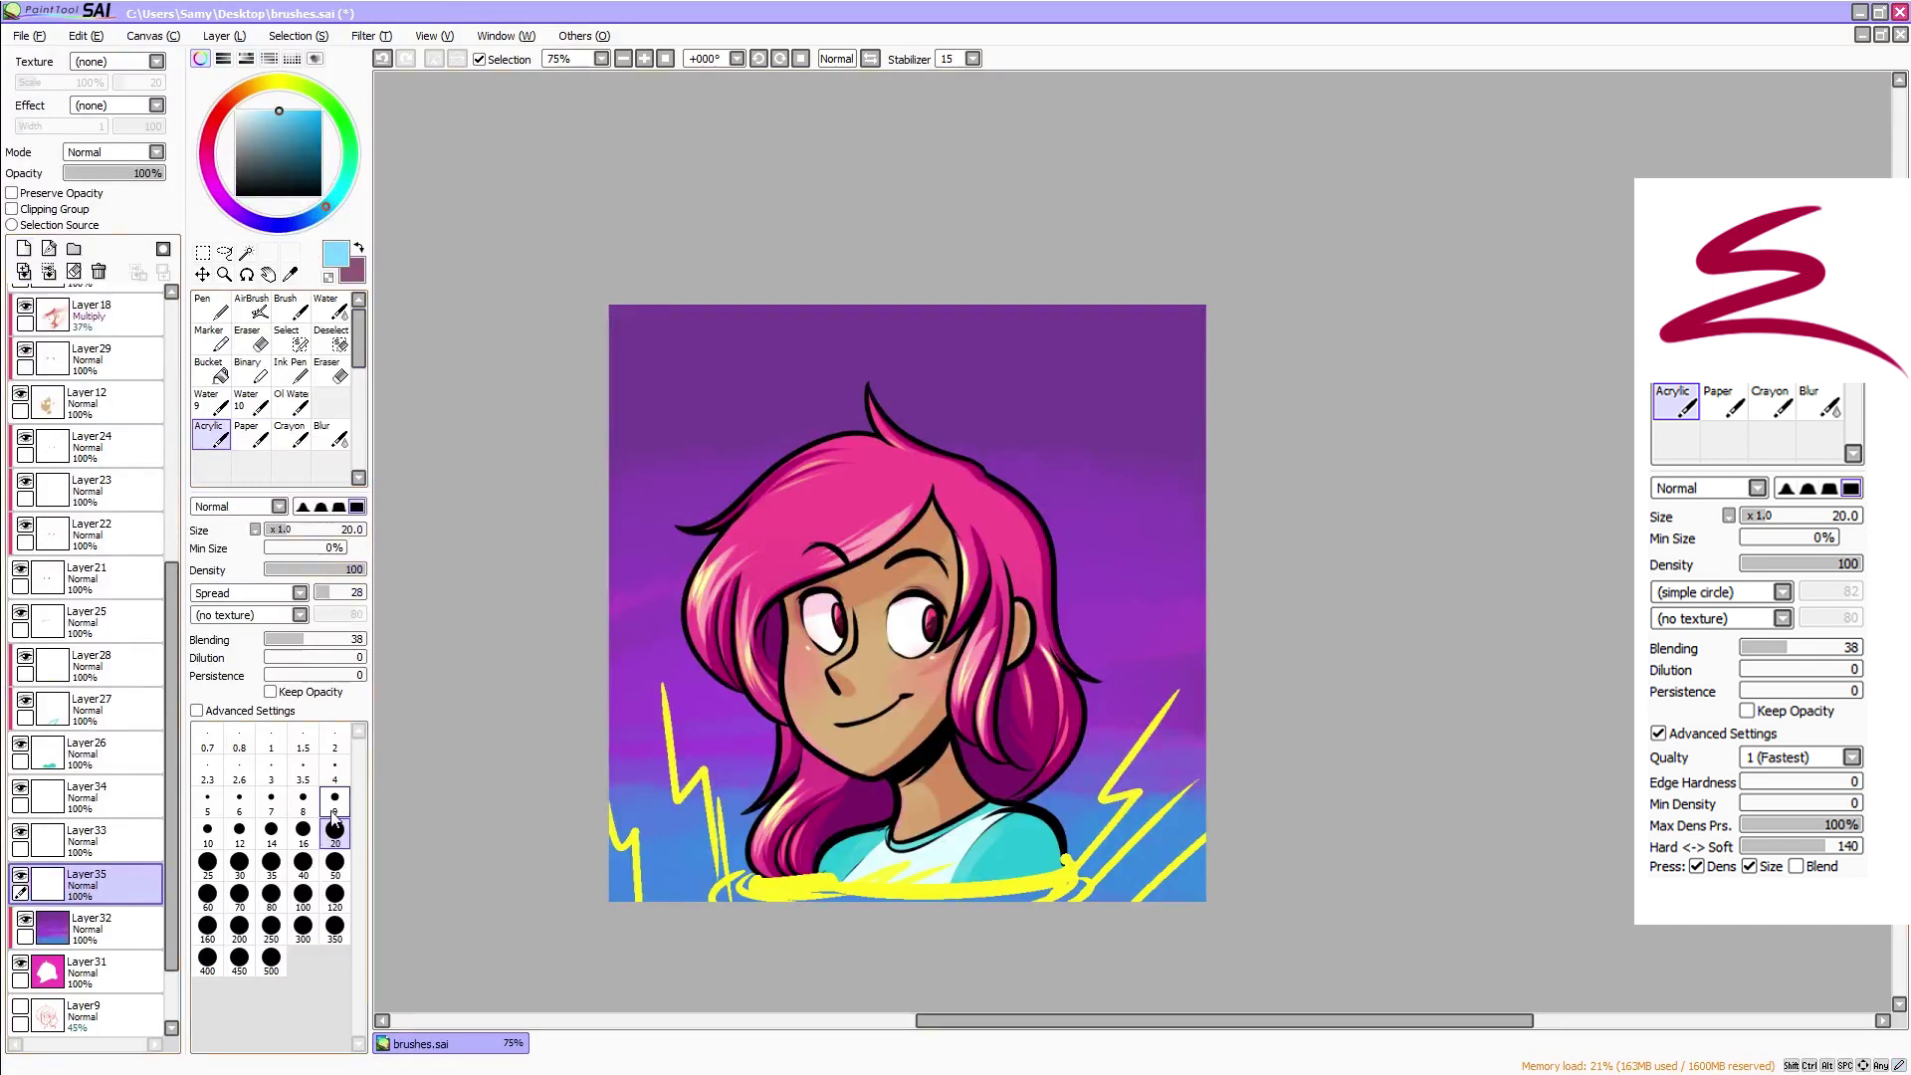
click(332, 808)
click(303, 835)
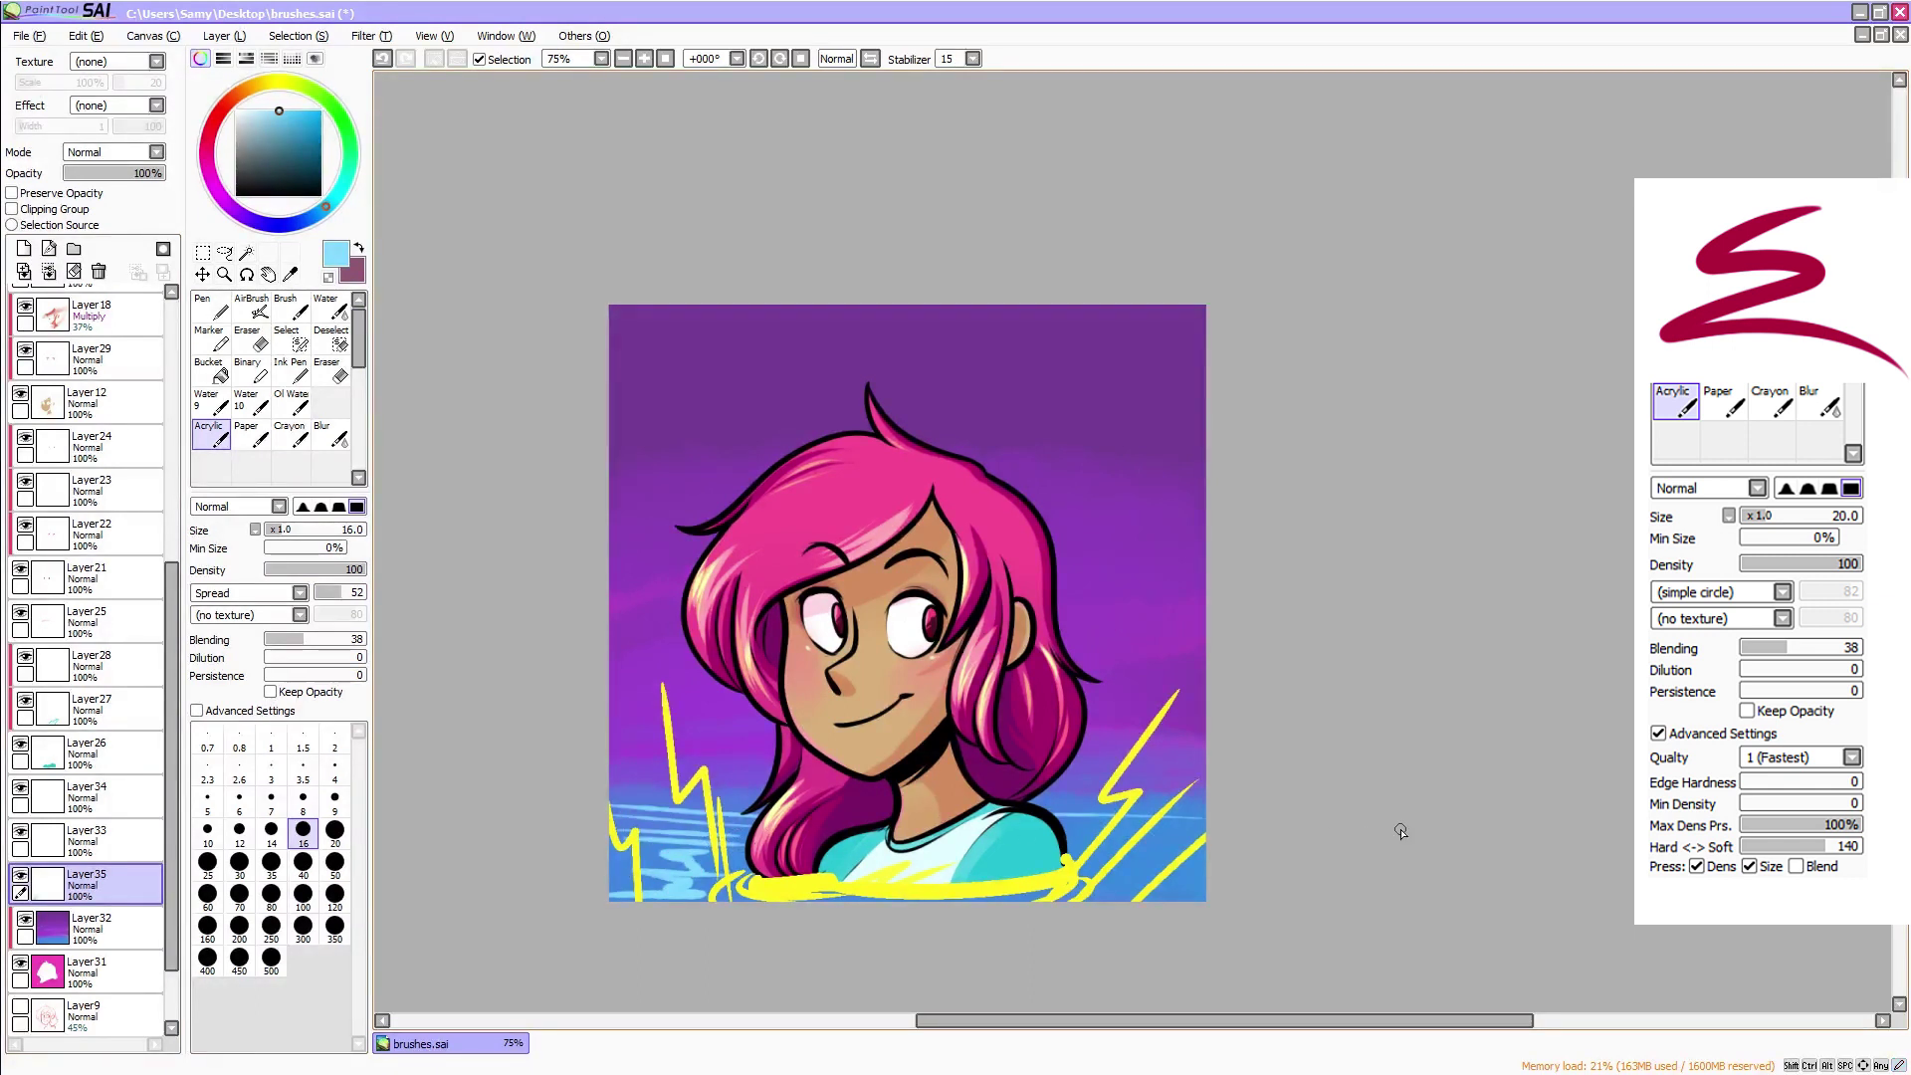
Paint a pale yellow sun on the horizon at size 120, and a faint glow around it at size 500, density 19
click(335, 896)
click(281, 85)
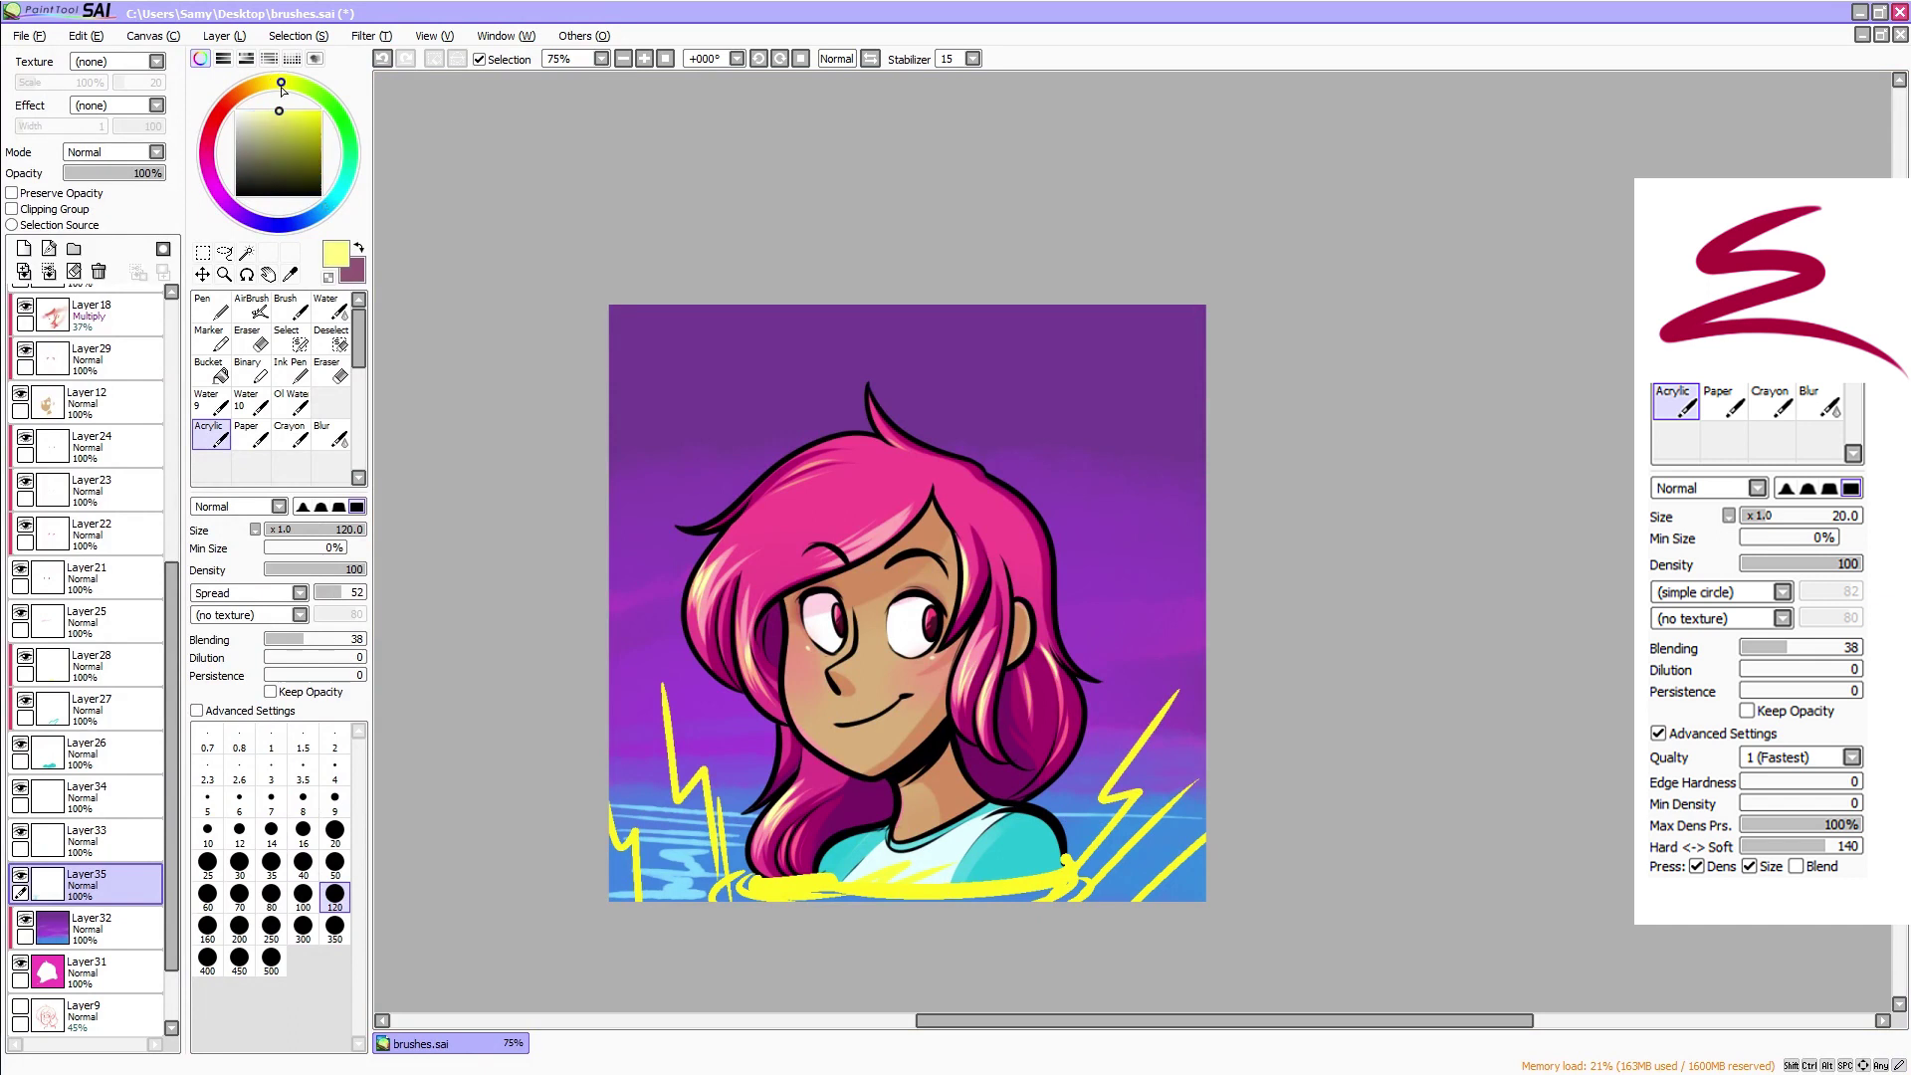
mouse_move(657, 785)
mouse_down()
mouse_move(715, 801)
mouse_move(620, 801)
mouse_move(709, 802)
mouse_up()
drag(352, 572, 284, 571)
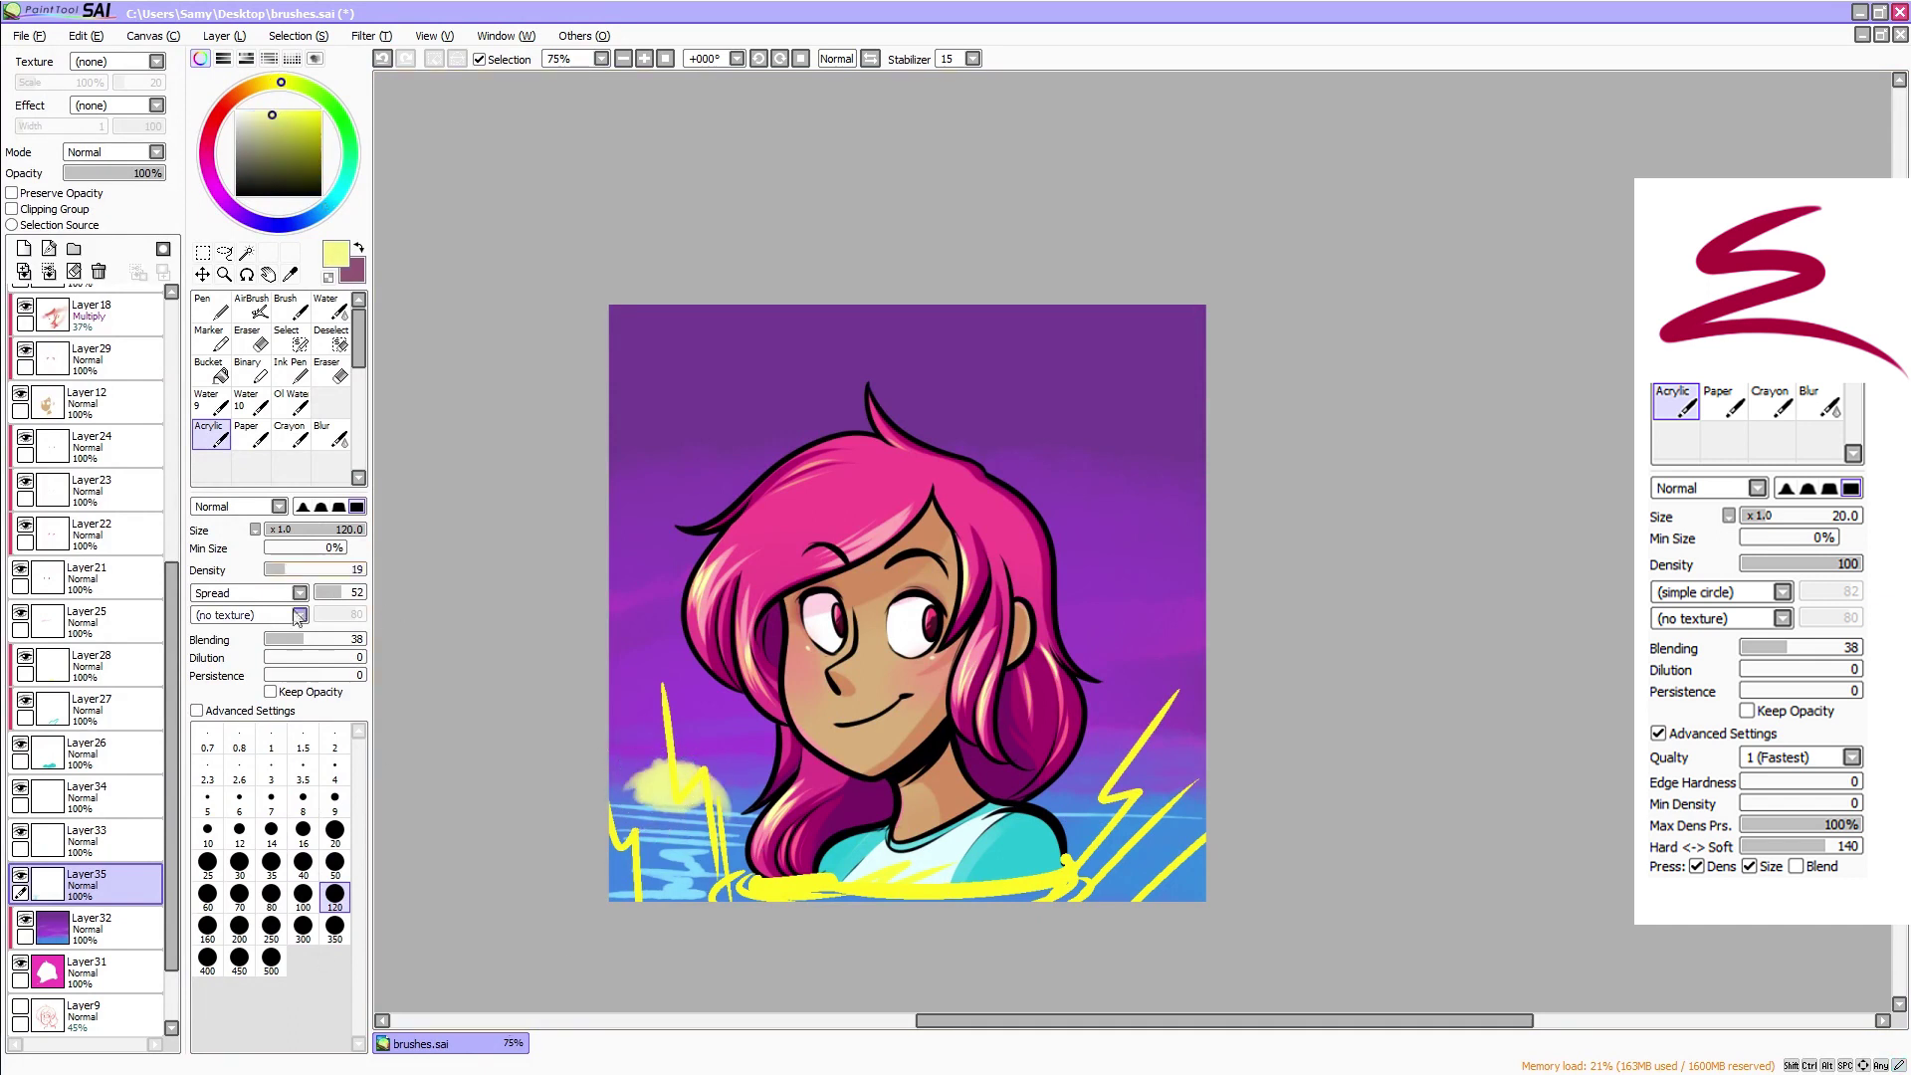
click(271, 957)
drag(680, 597, 767, 478)
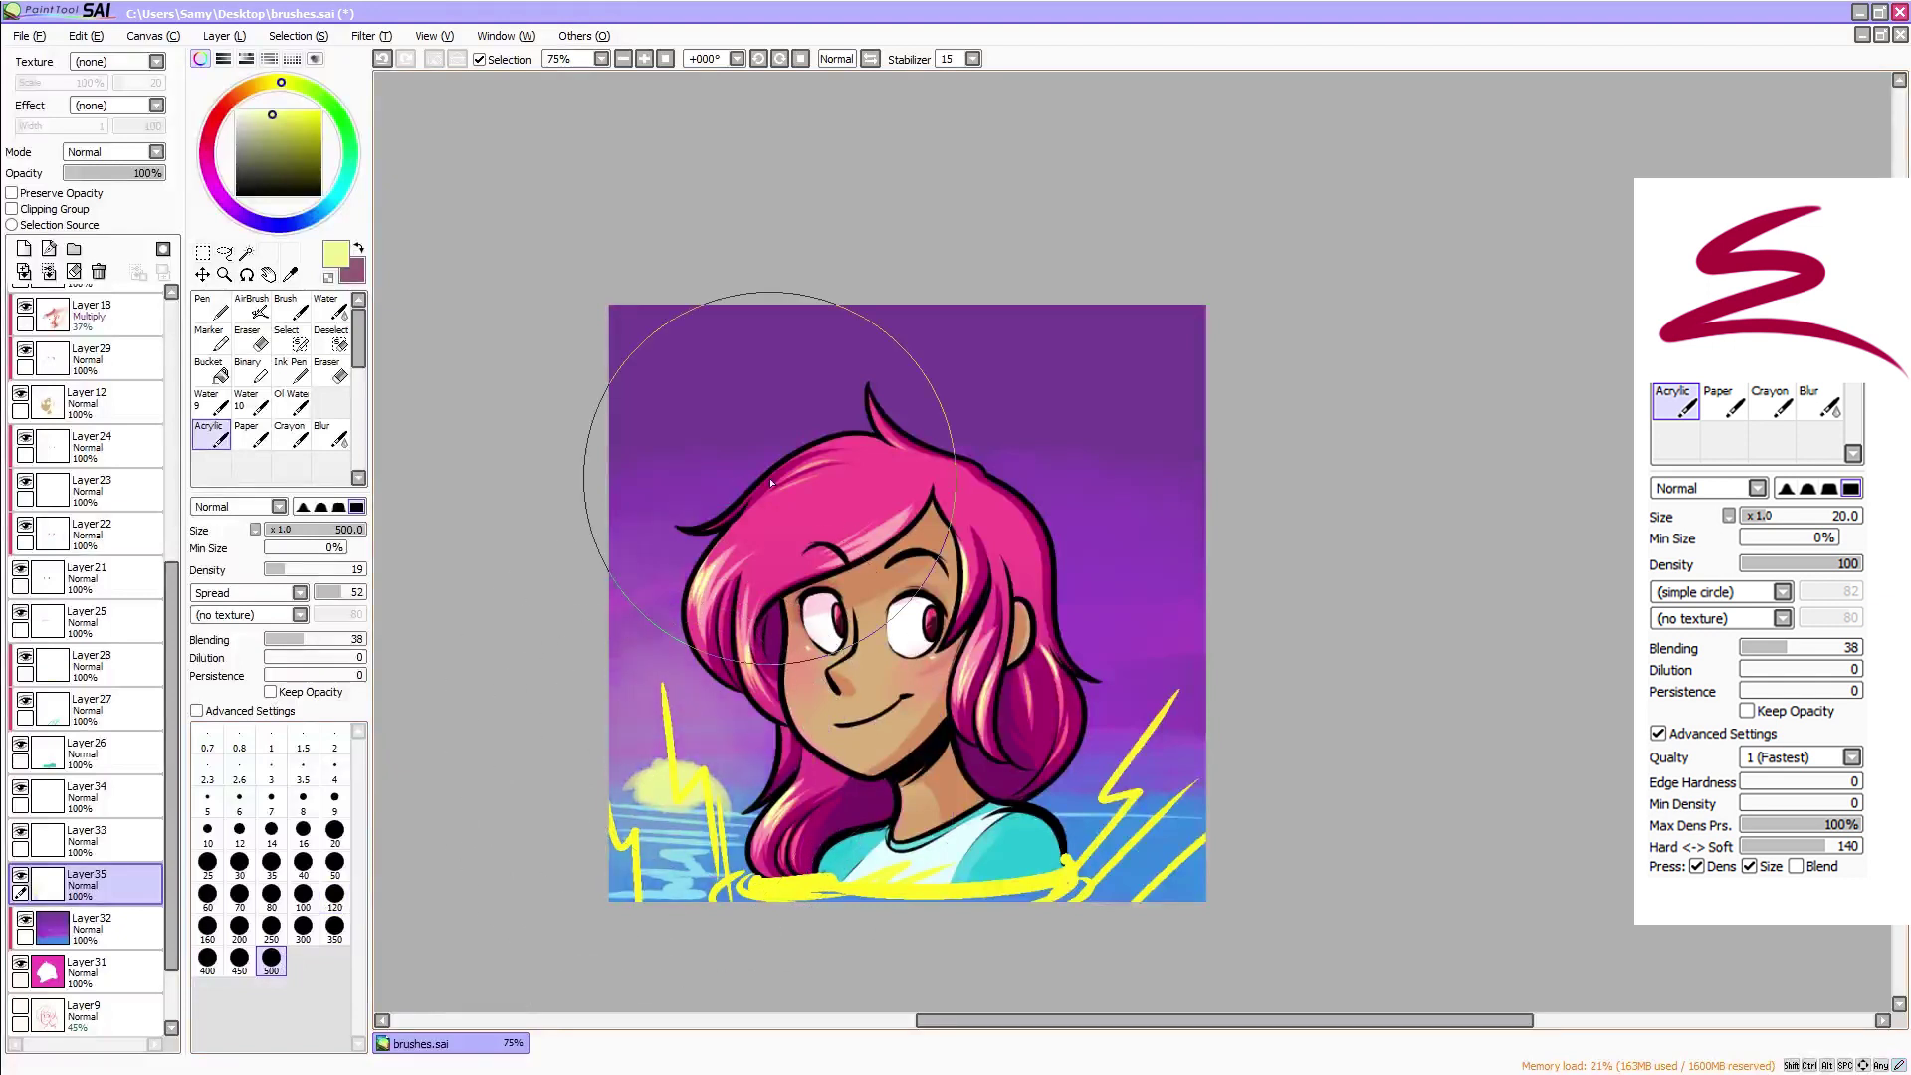
Add an Overlay layer above the sun and brush a light orange glow over the sky at size 500
click(24, 249)
click(255, 85)
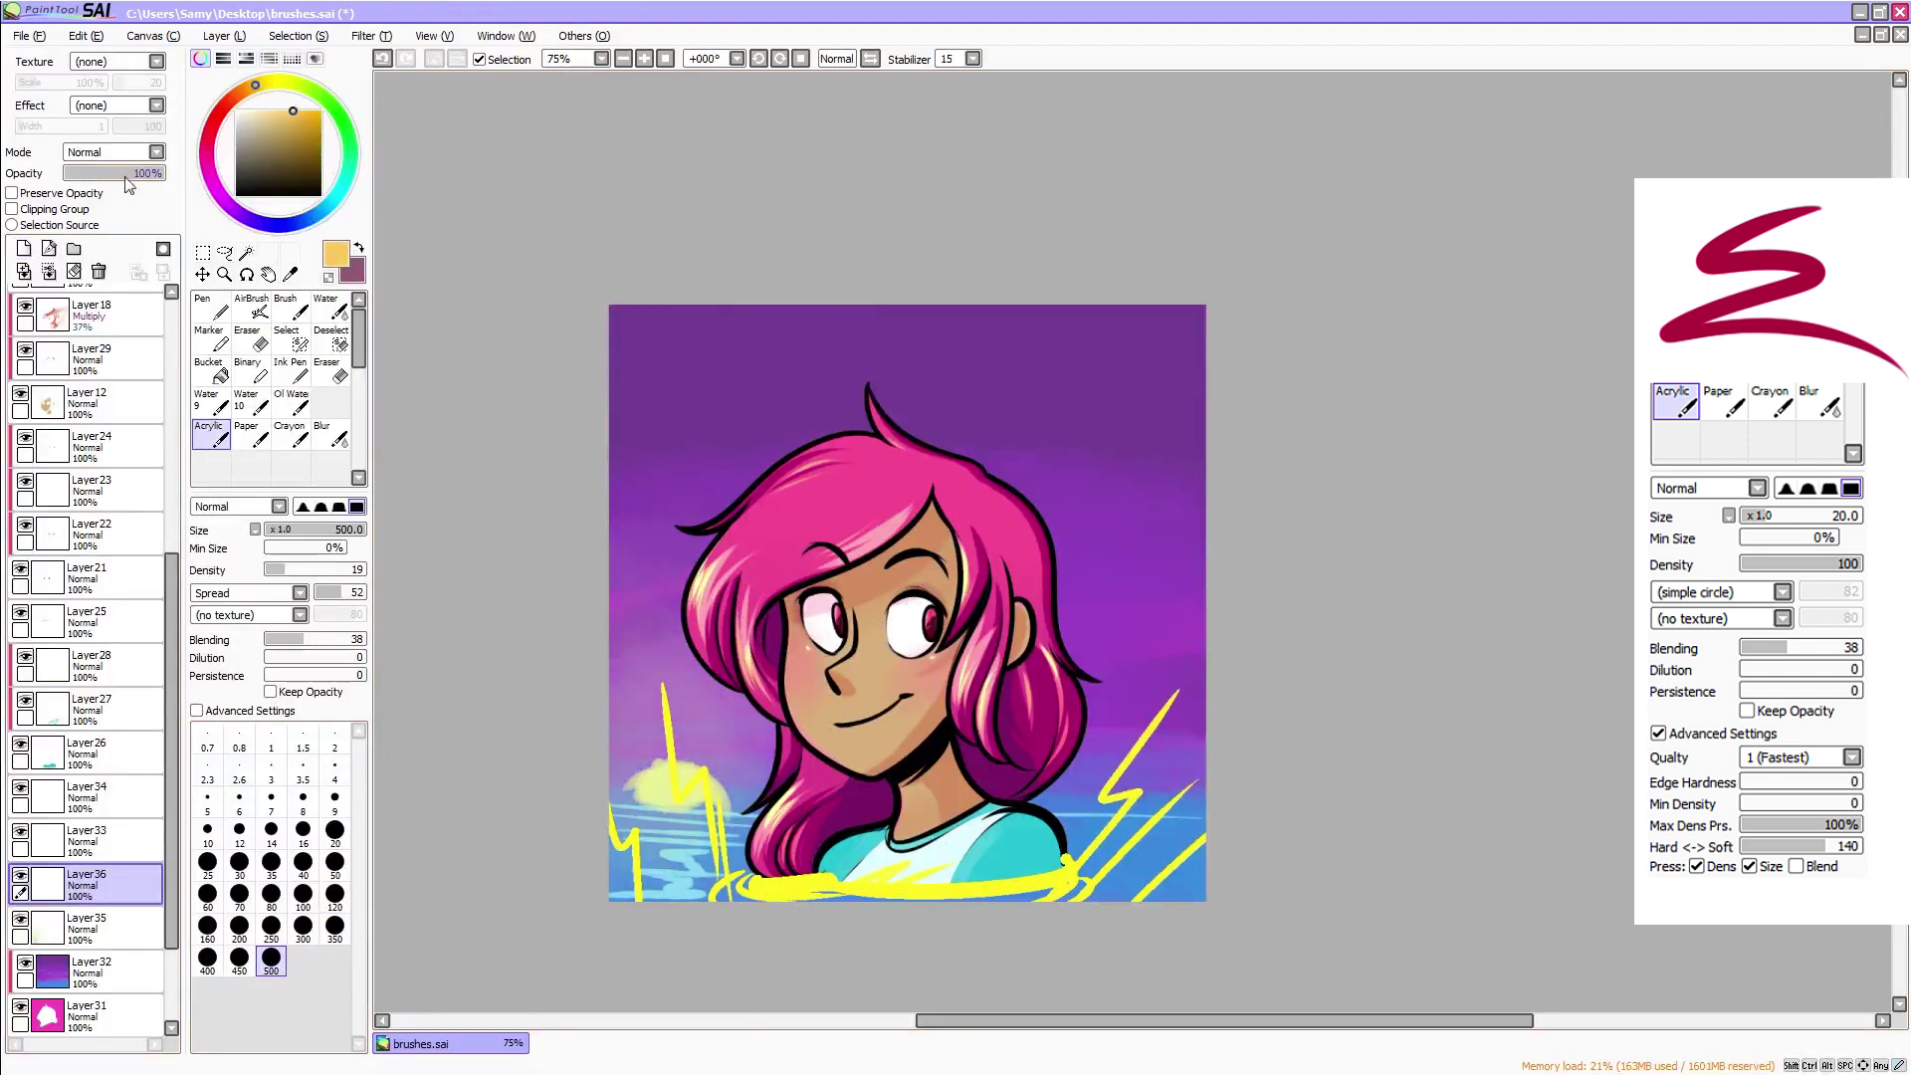
click(106, 231)
mouse_move(648, 641)
mouse_down()
mouse_move(729, 772)
mouse_move(684, 879)
mouse_move(833, 506)
mouse_up()
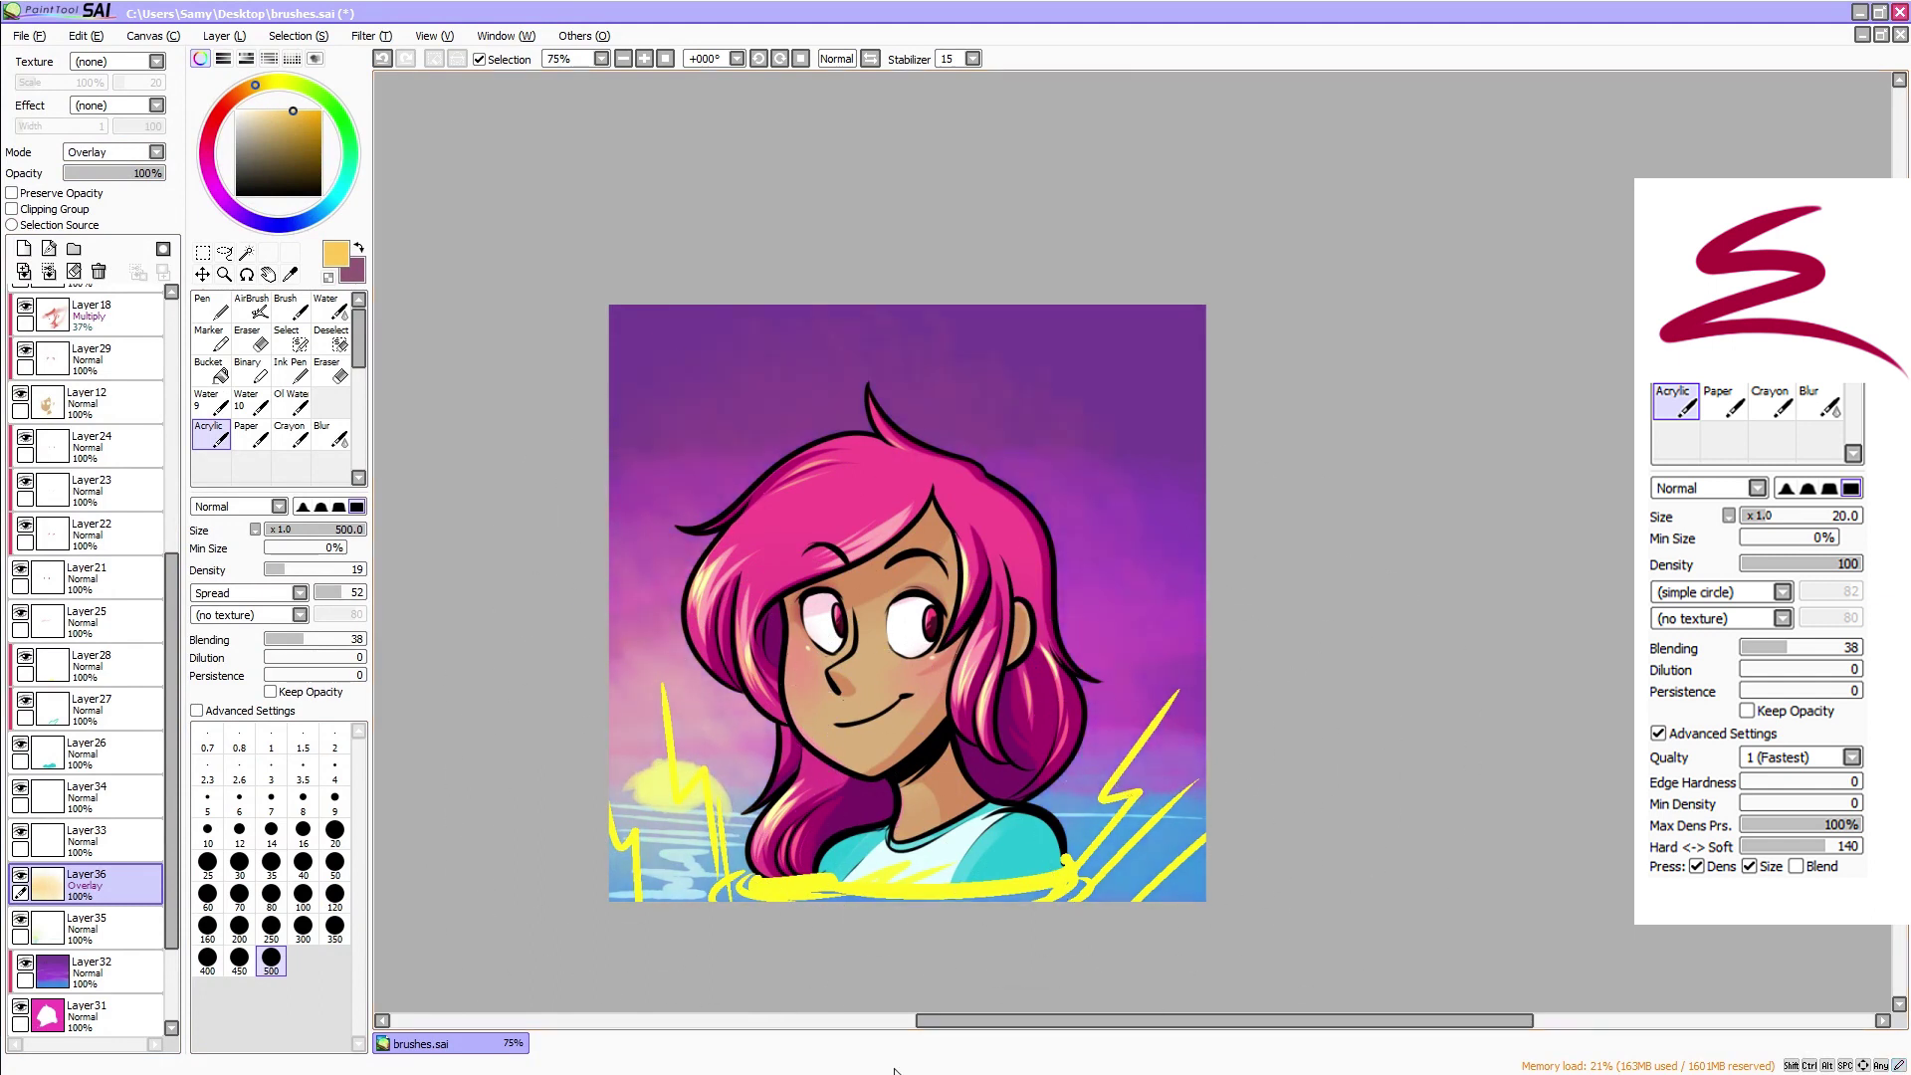
Draw yellow rings around the sun and its reflections on the water at size 16, density 100, Spread 100
click(277, 83)
drag(348, 568, 375, 575)
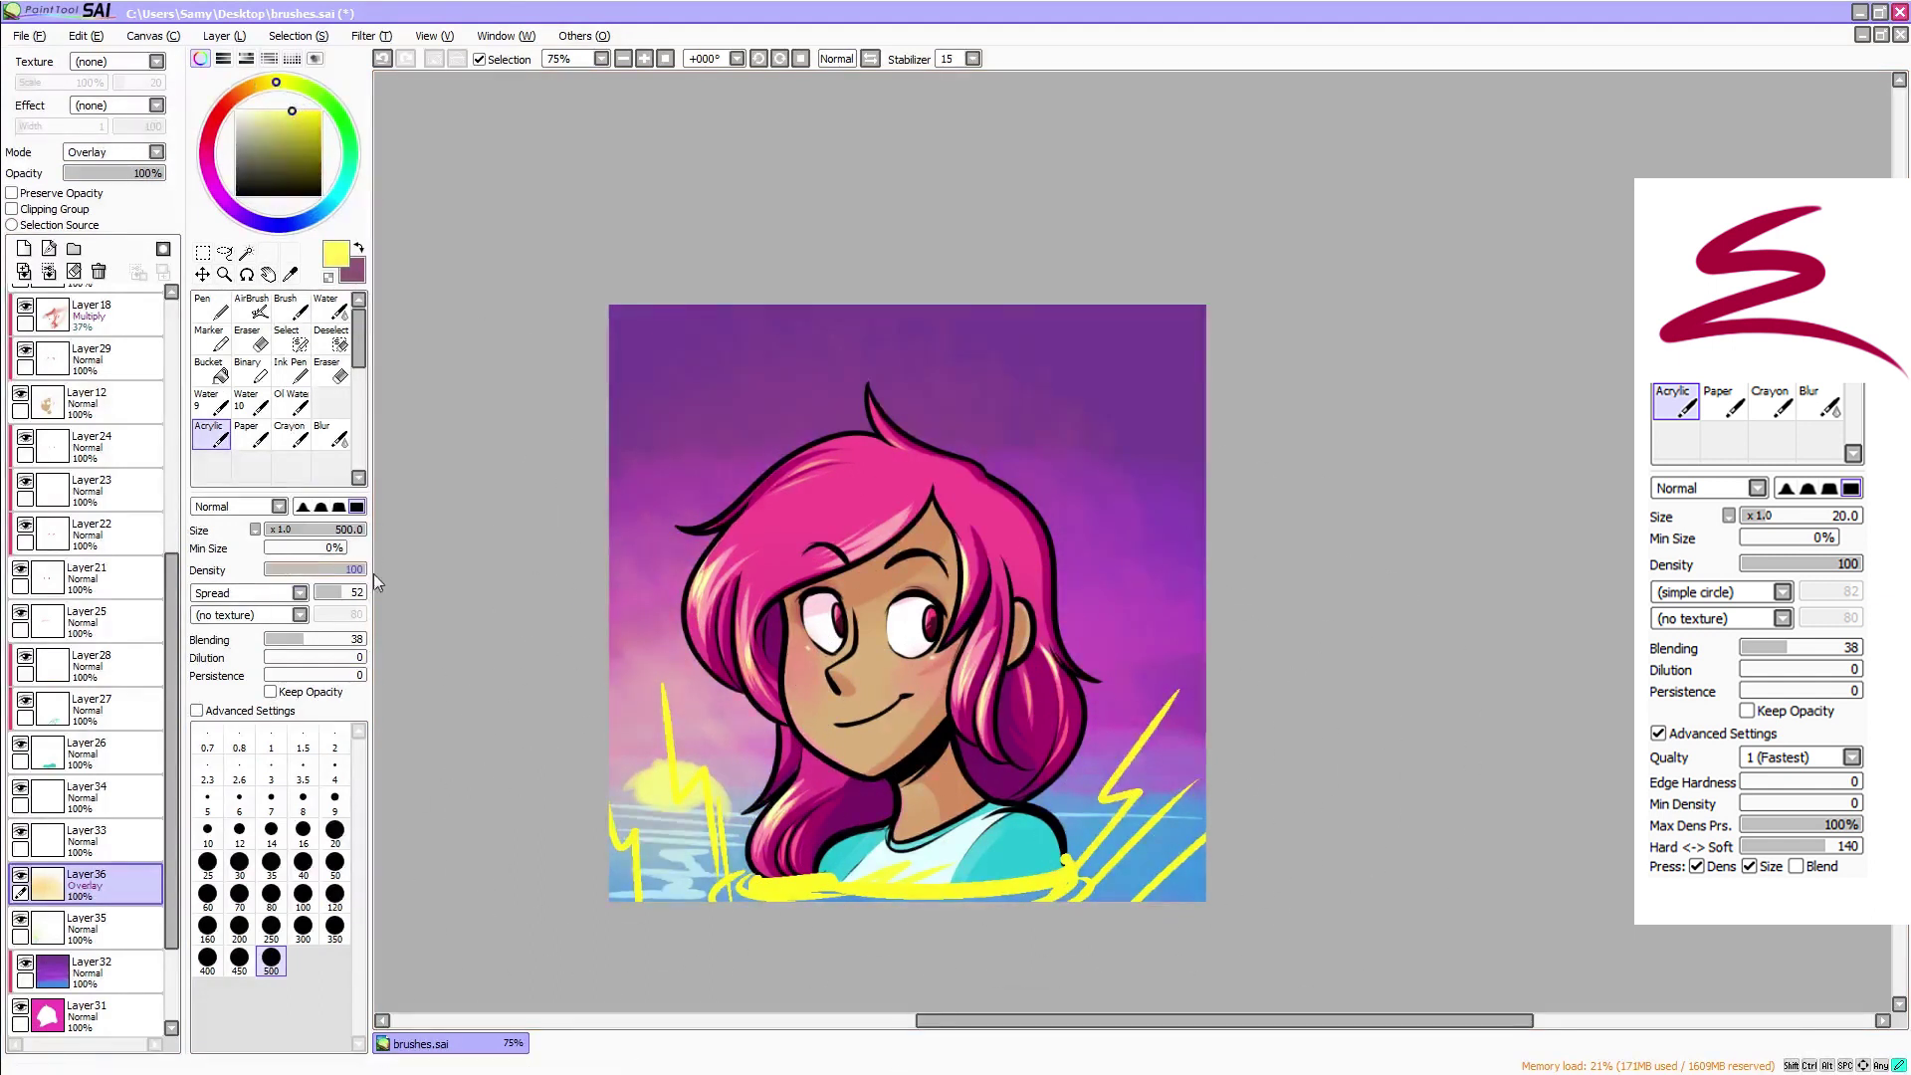
click(326, 832)
click(304, 832)
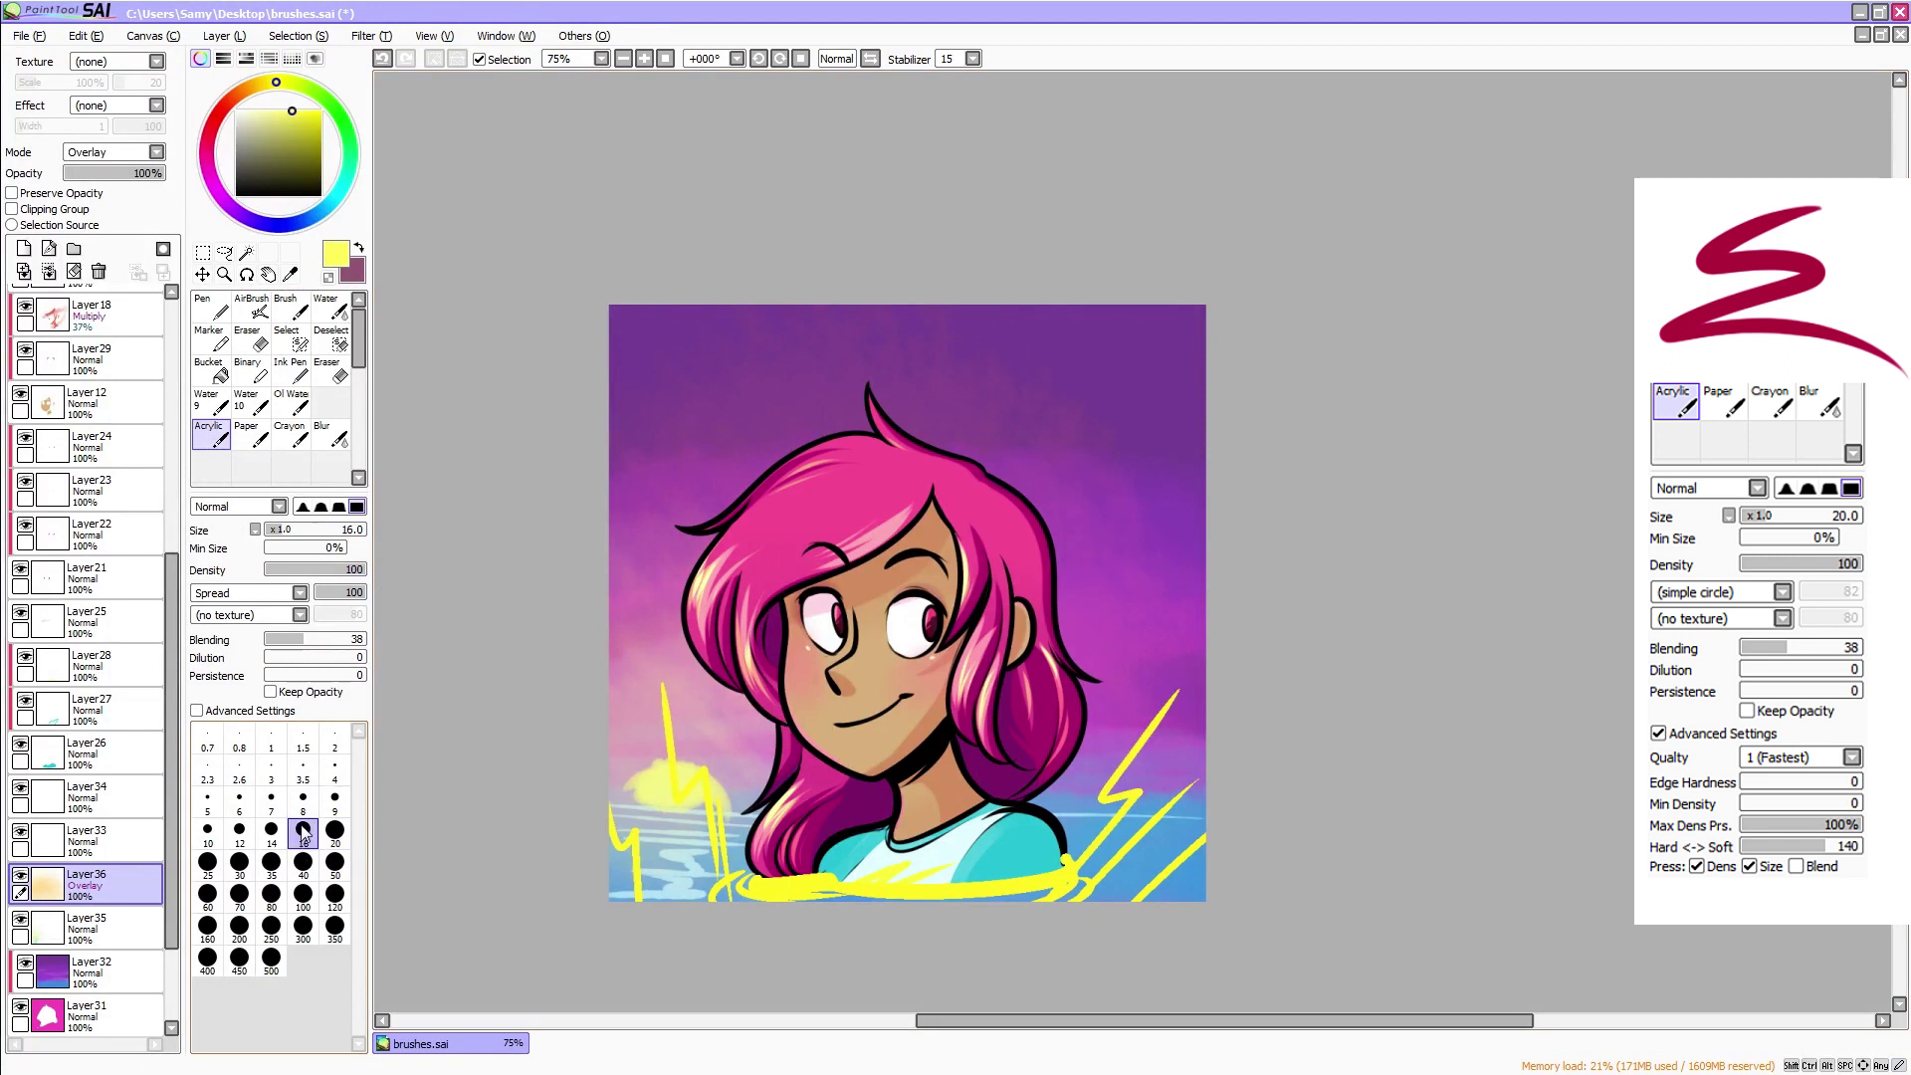
key(ctrl+z)
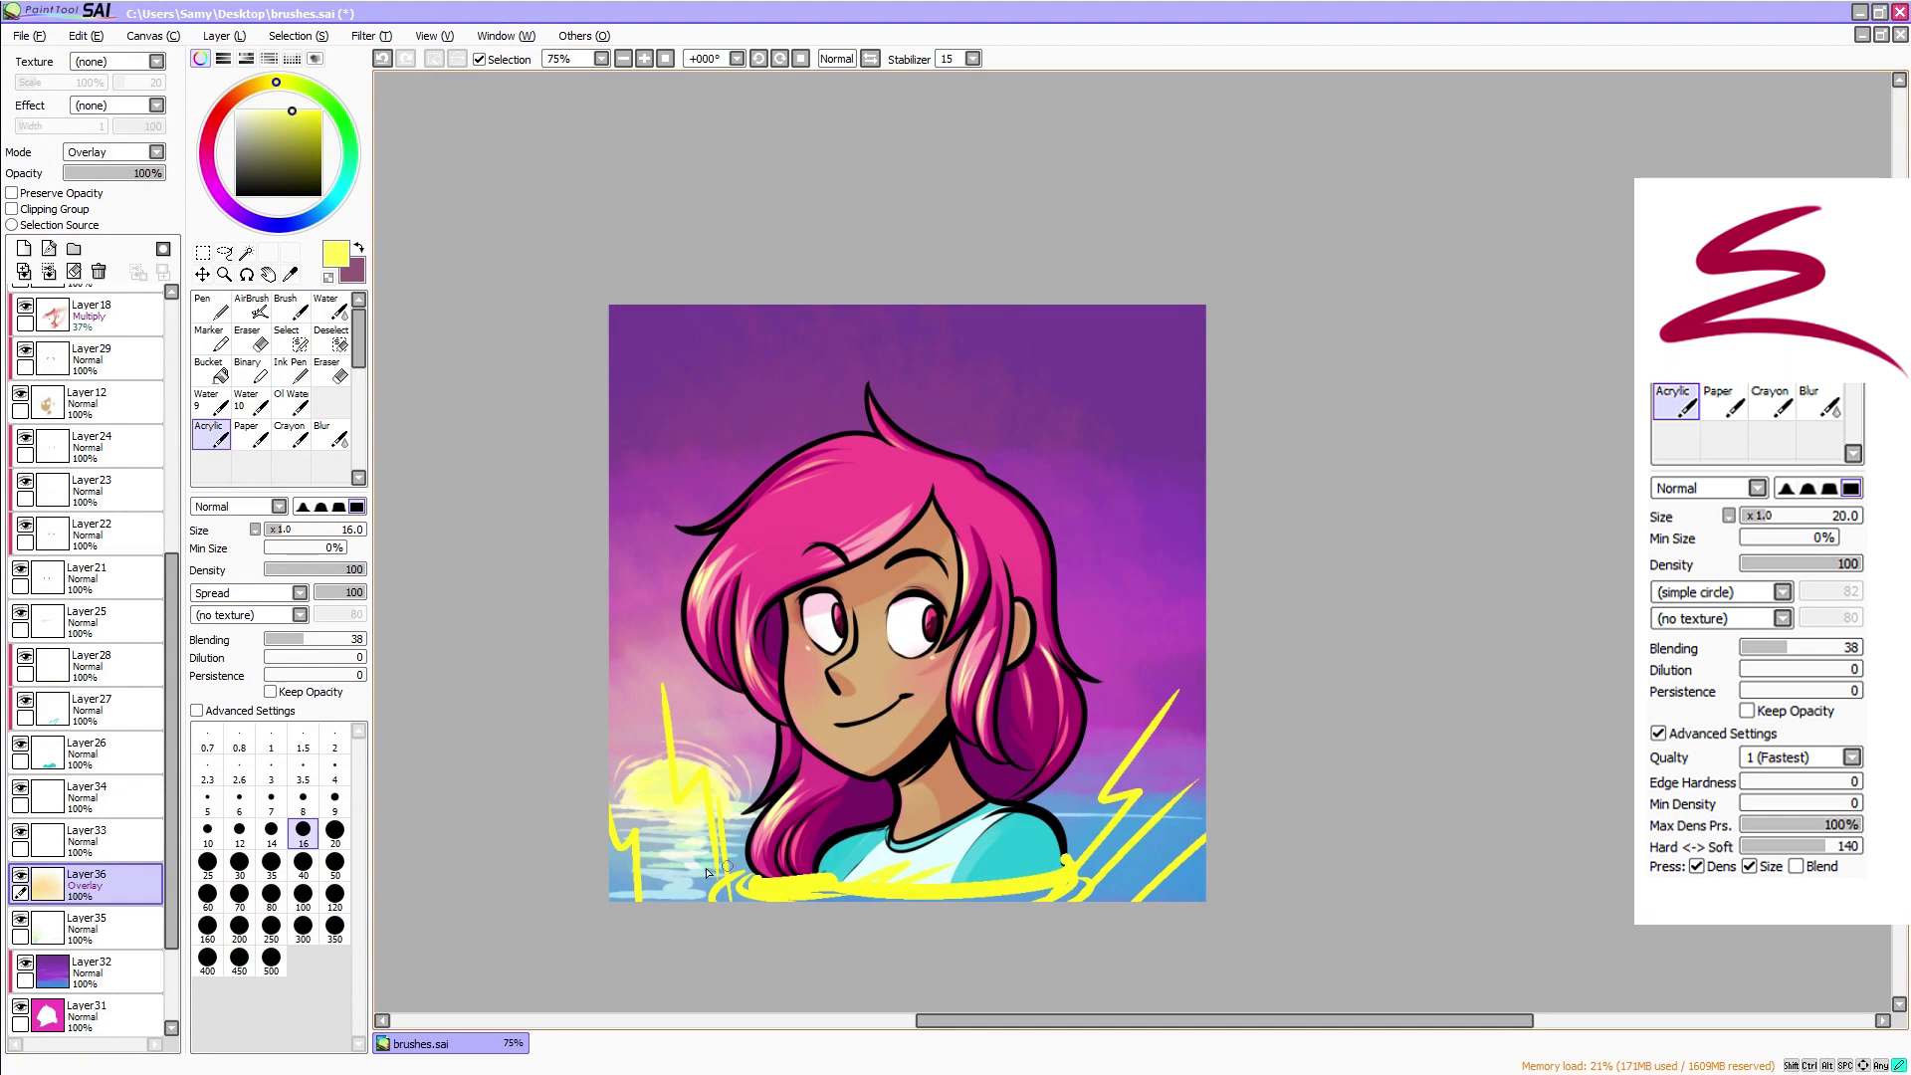
Brush soft yellow light over the sun and water at size 120 and density 31, undoing the last stroke
click(335, 899)
mouse_move(692, 854)
mouse_down()
mouse_move(658, 889)
mouse_move(669, 825)
mouse_move(585, 869)
mouse_move(826, 882)
mouse_move(1224, 822)
mouse_up()
key(ctrl+z)
Transform the Overlay glow layer, enlarging it slightly and tilting it a little counterclockwise, and apply the transformation
key(ctrl+t)
drag(1309, 866, 1325, 854)
drag(618, 907, 599, 928)
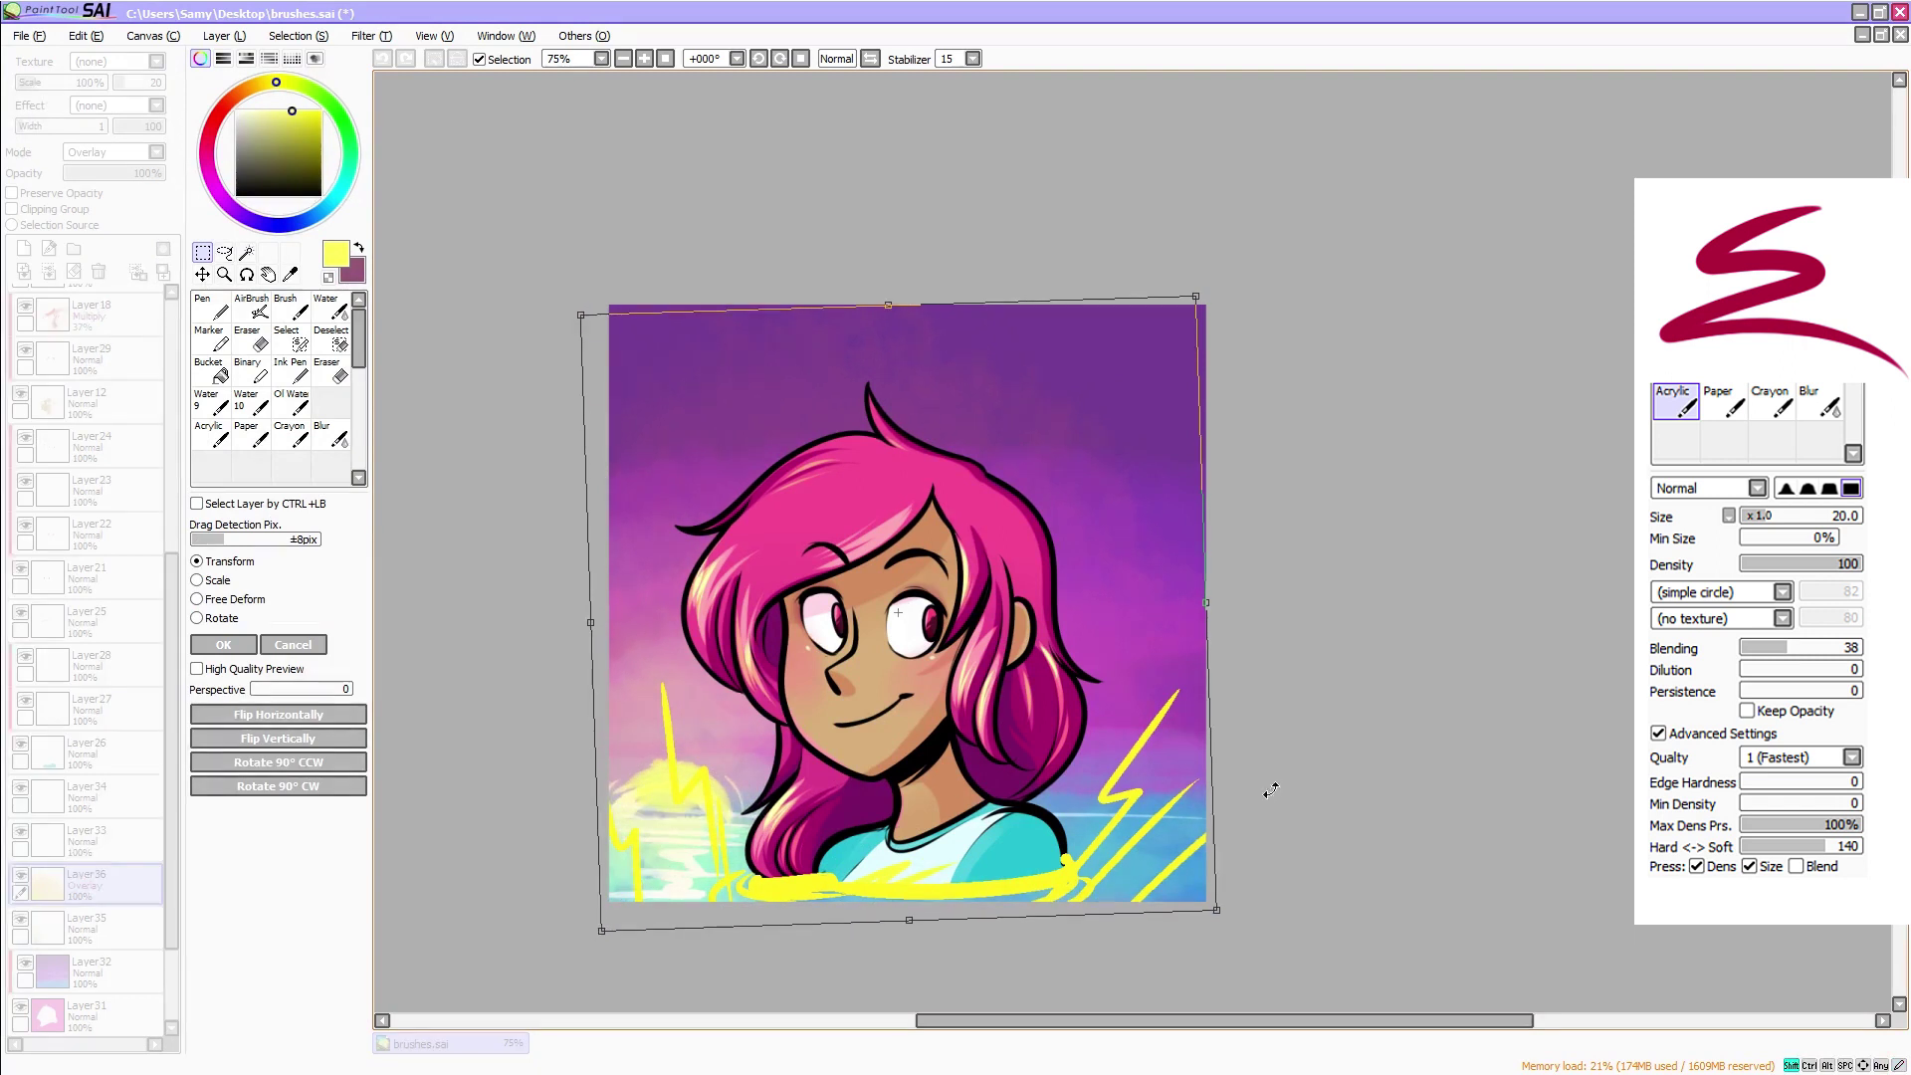
drag(1274, 796, 1258, 791)
drag(1145, 841, 1153, 824)
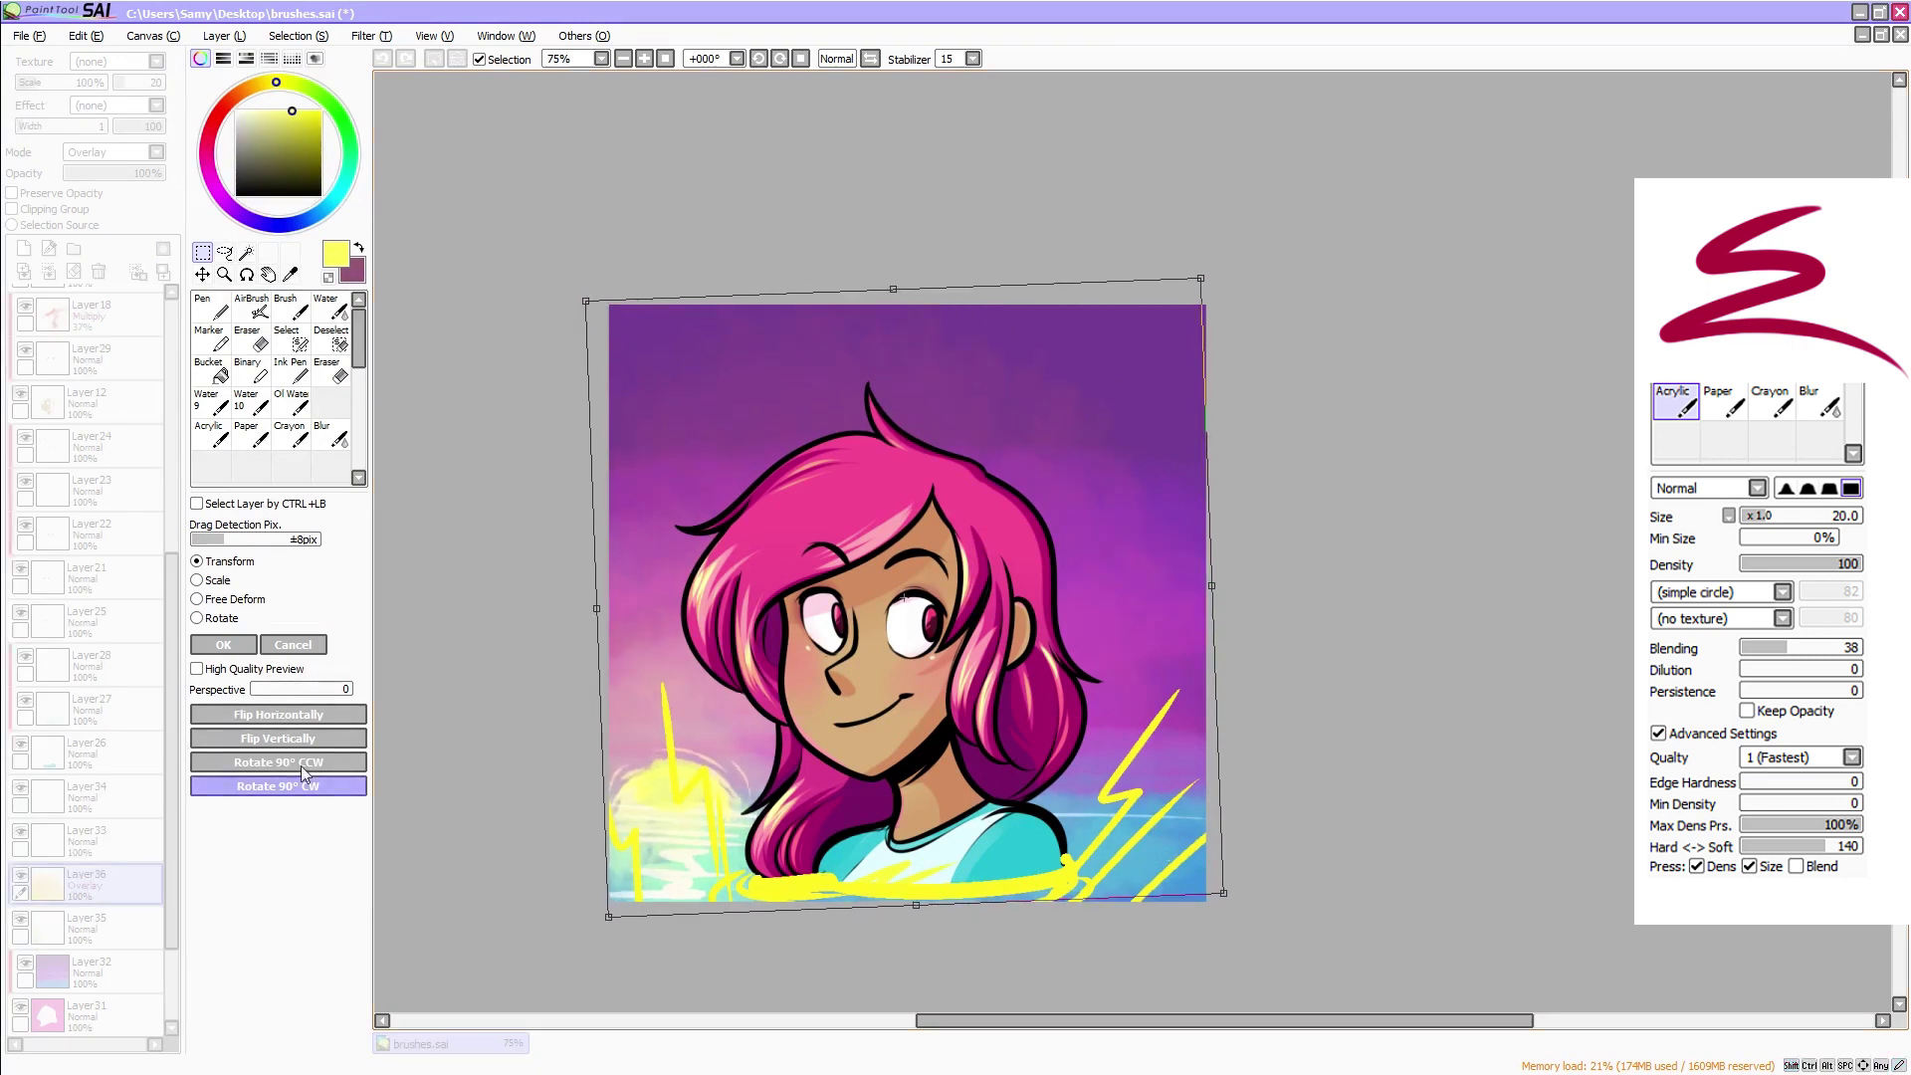
click(223, 644)
drag(997, 1026, 1006, 1024)
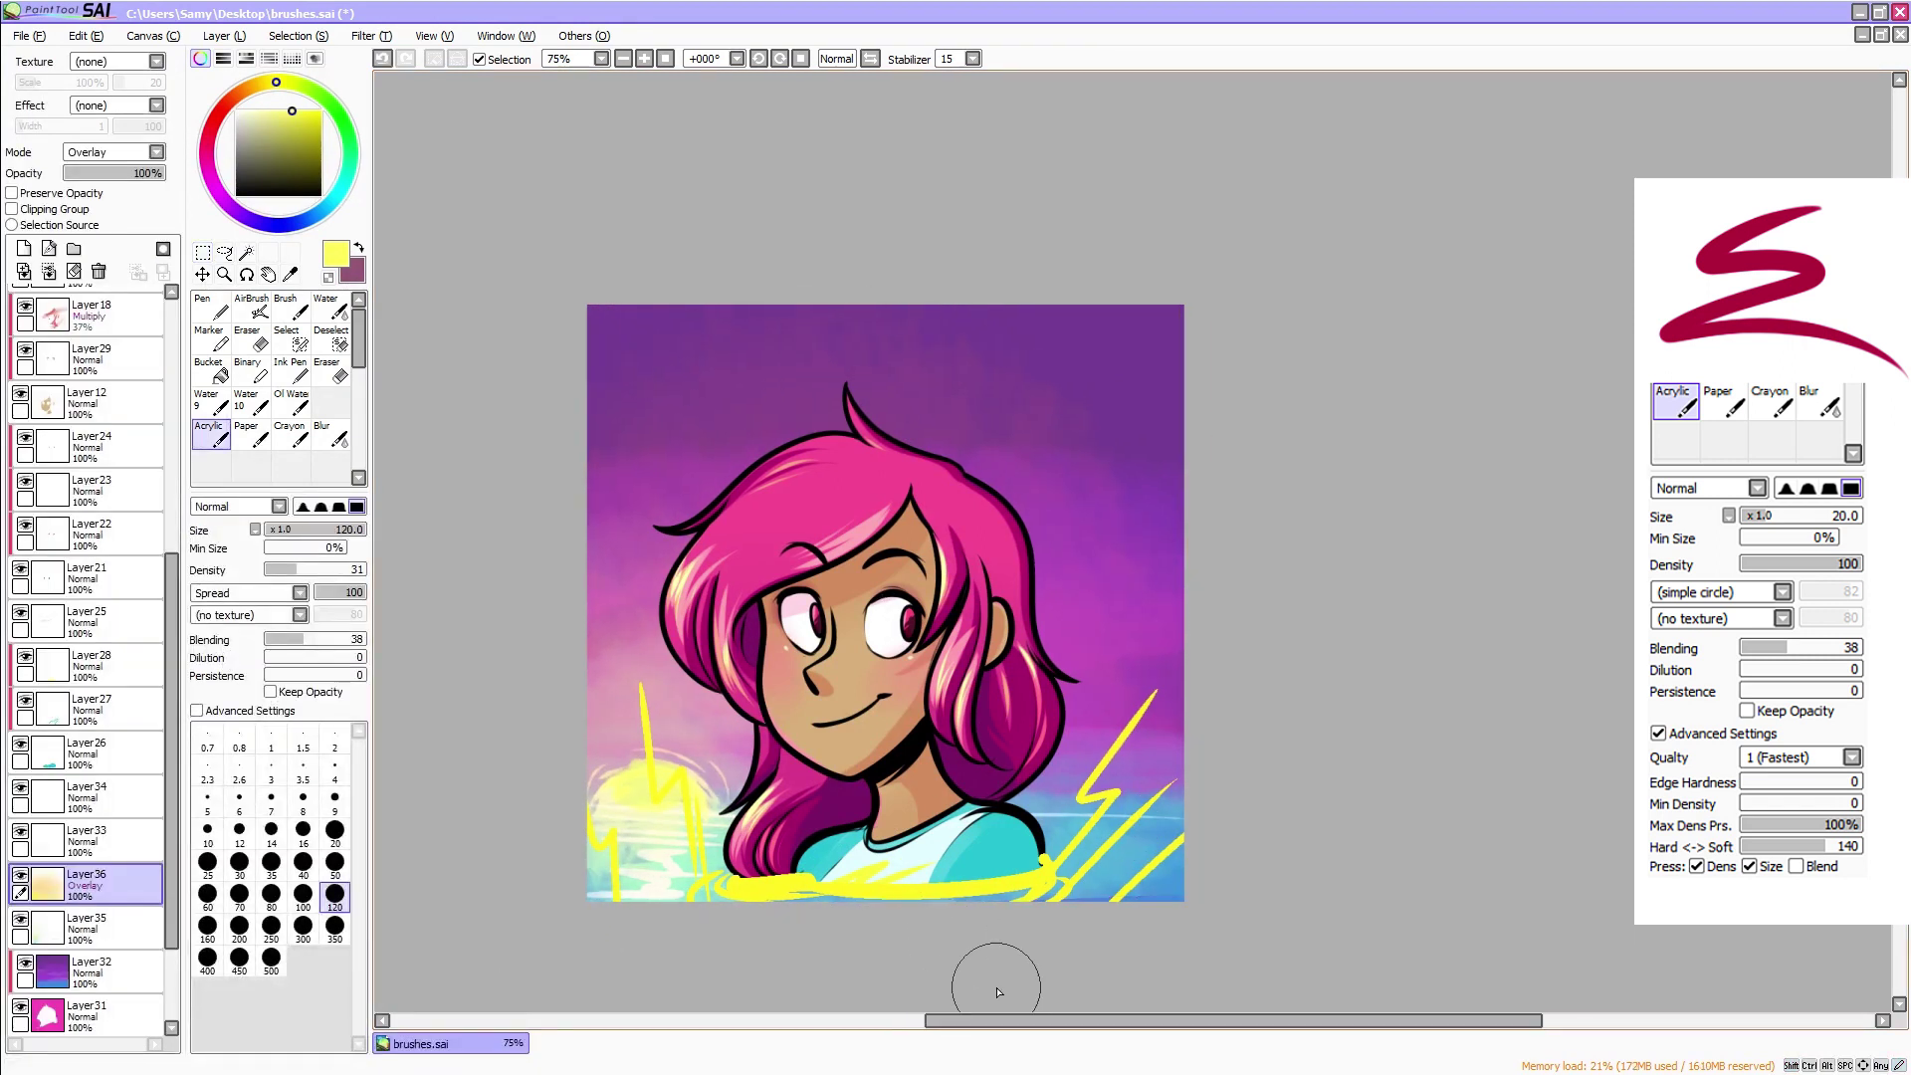
Add a Normal layer above the glow and try dark blue shading beside the hair at size 250 and density 45
click(320, 215)
click(305, 143)
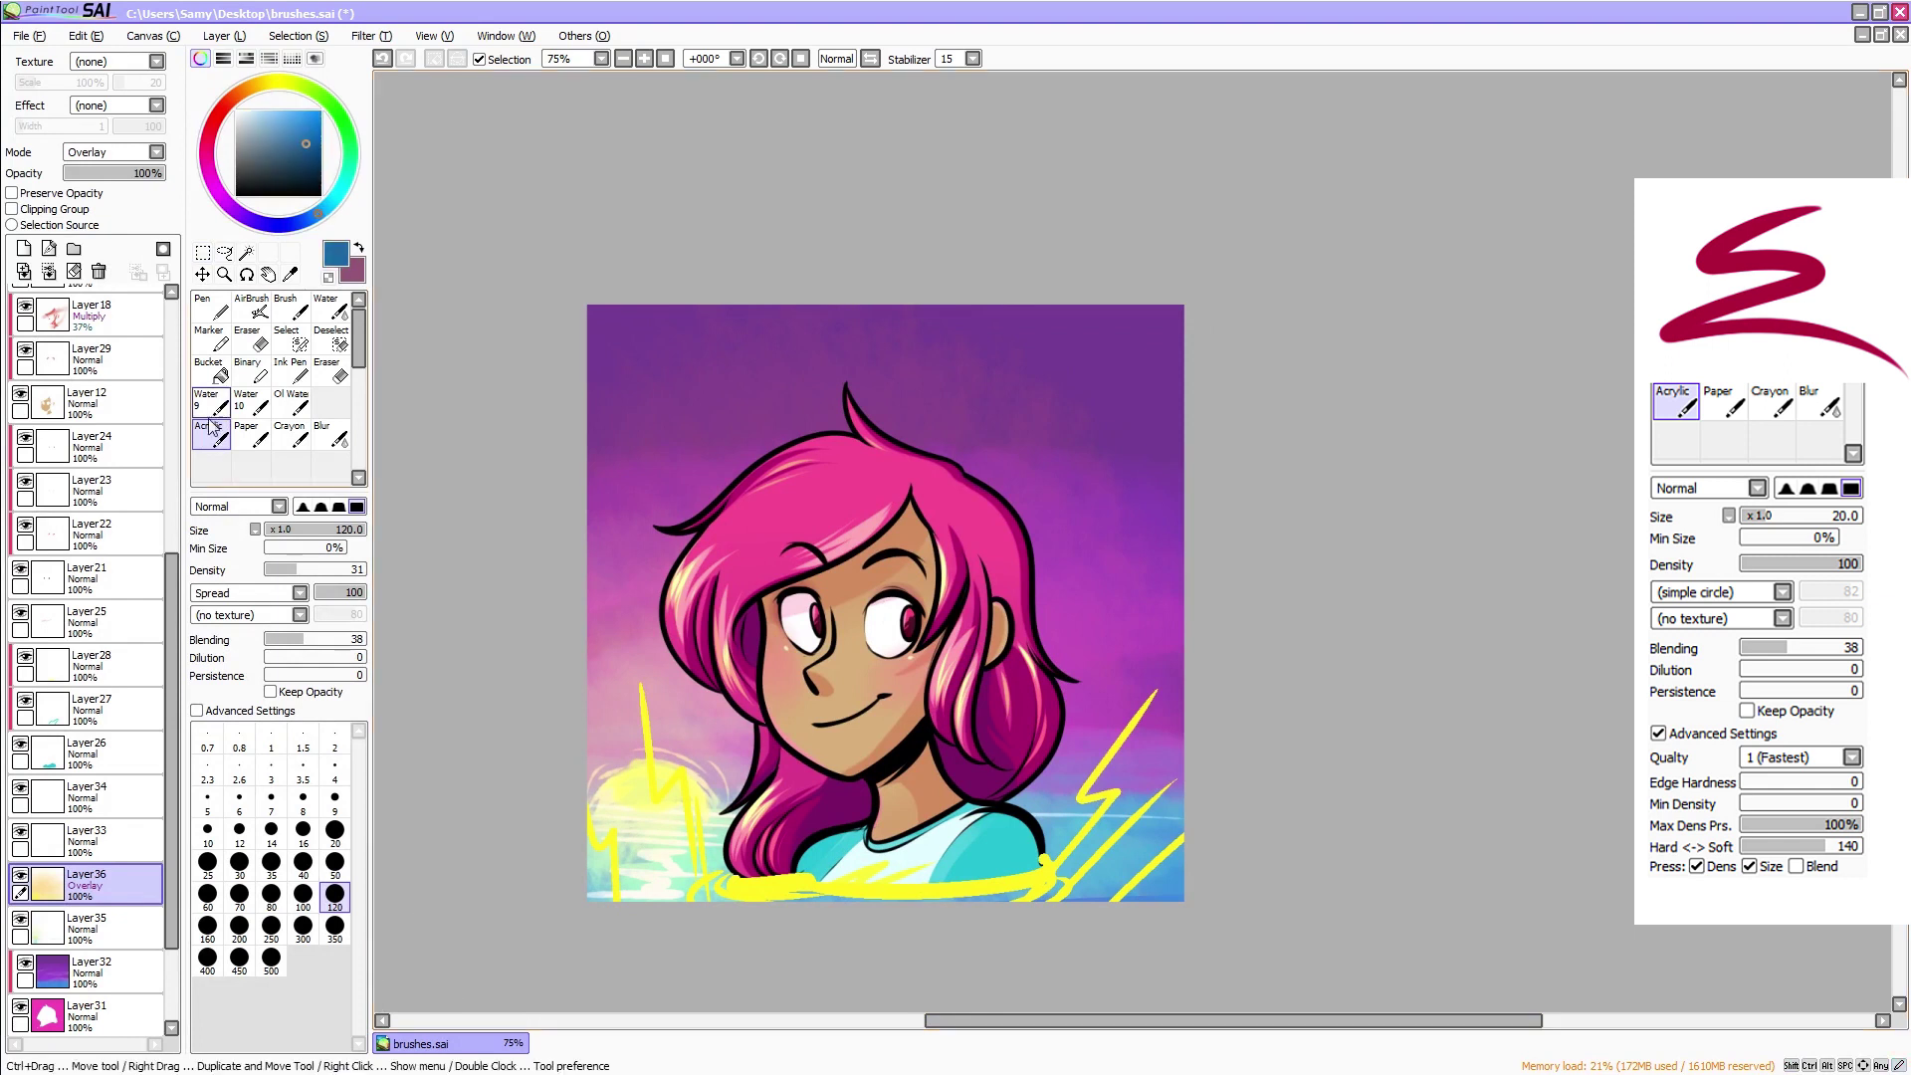
click(24, 249)
click(276, 932)
click(310, 571)
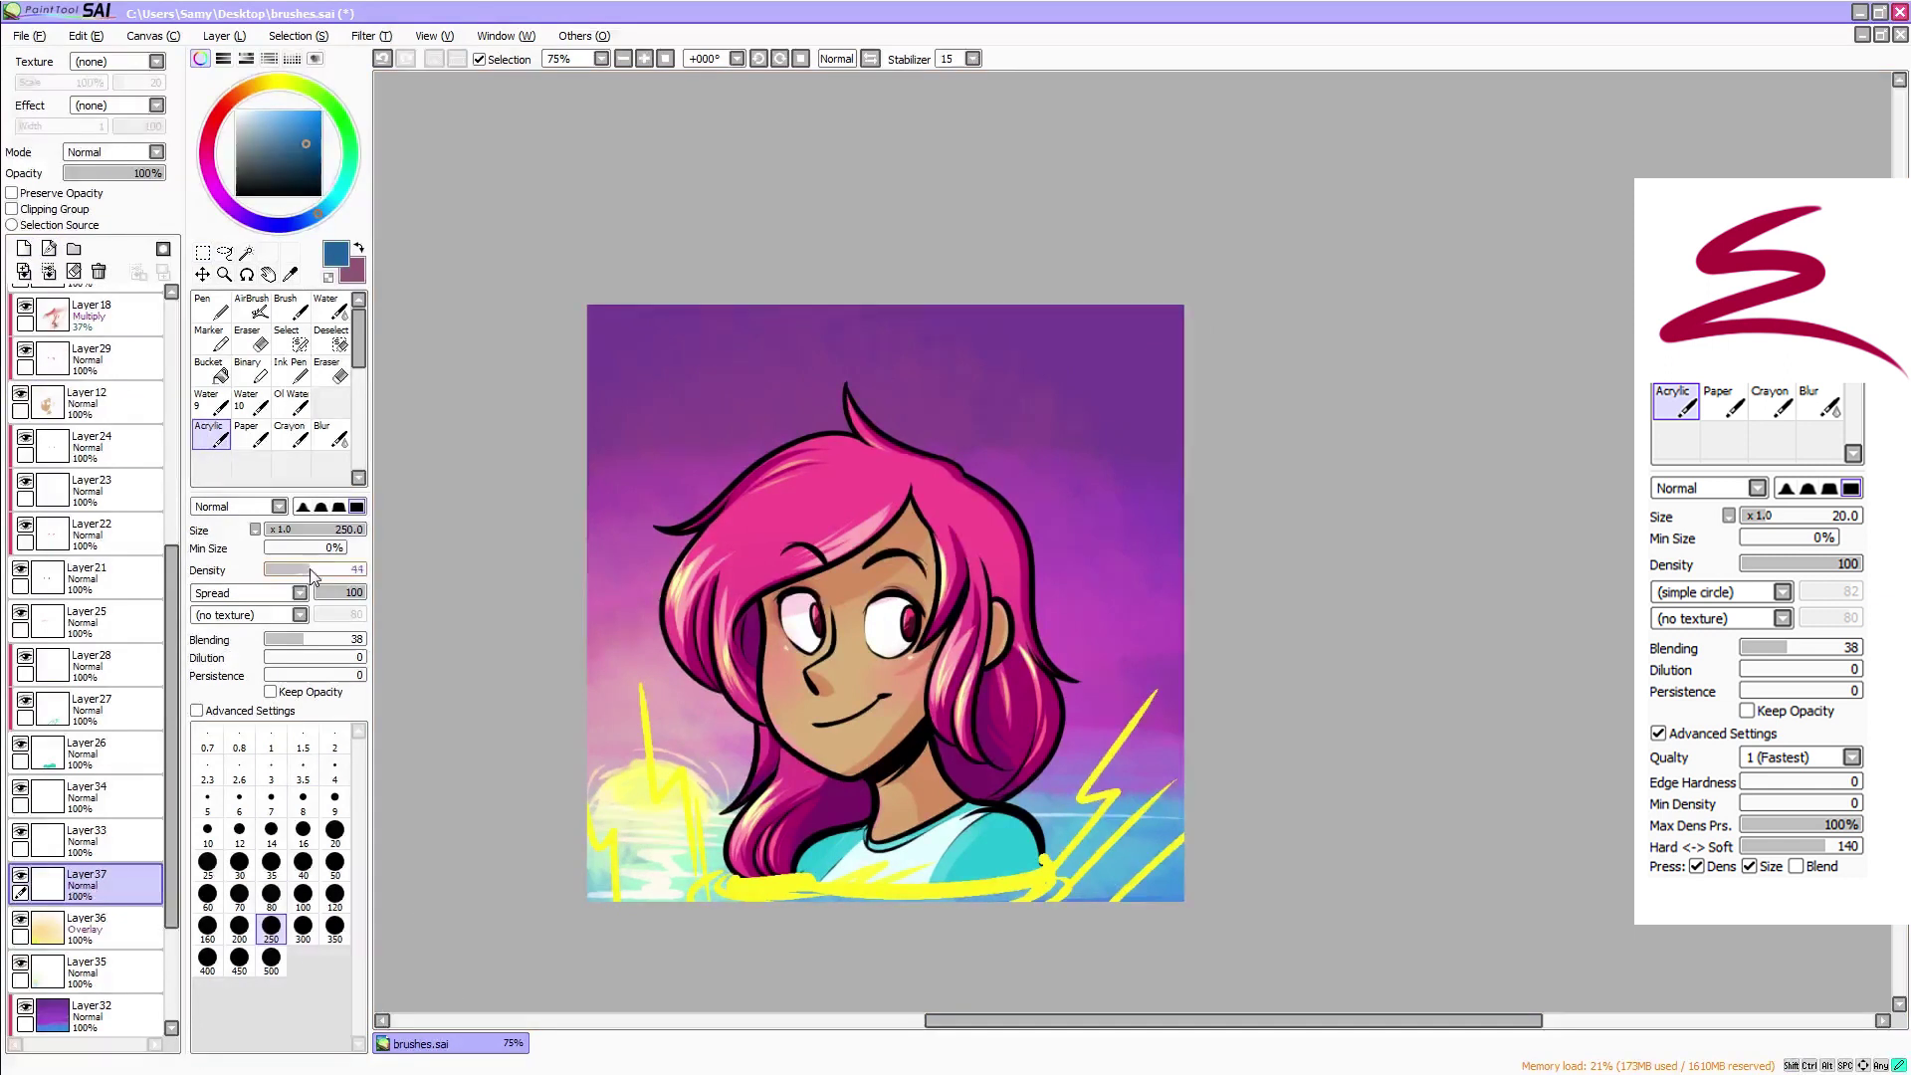
mouse_move(1172, 469)
mouse_down()
mouse_move(1007, 488)
mouse_move(1091, 471)
mouse_up()
Try muted purple shading across the sky above the hair on the new layer, and undo the stroke
click(246, 217)
click(288, 131)
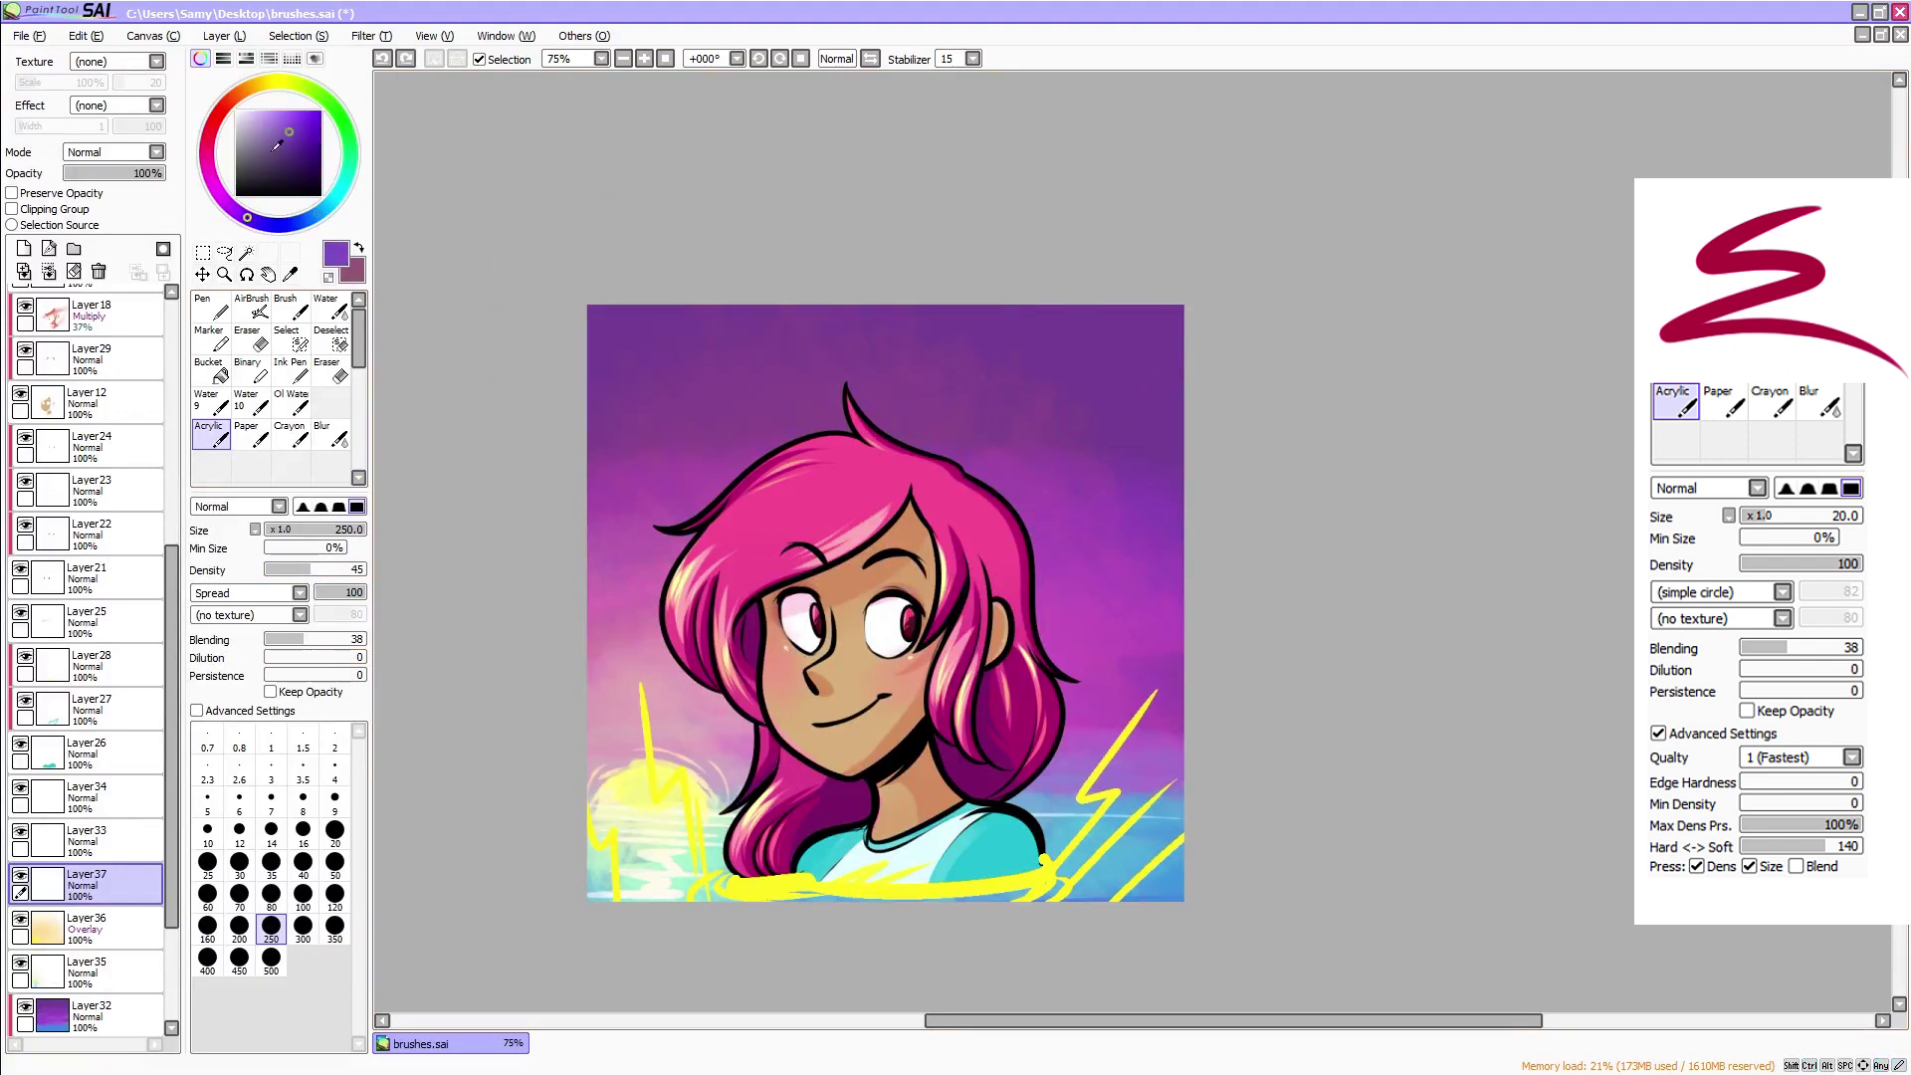
click(267, 169)
drag(661, 363, 885, 388)
key(ctrl+z)
Paint muted blue cloud shading across both sides of the sky at size 250 and density 45, with the Spread brush shape reduced to 16
click(304, 221)
click(282, 151)
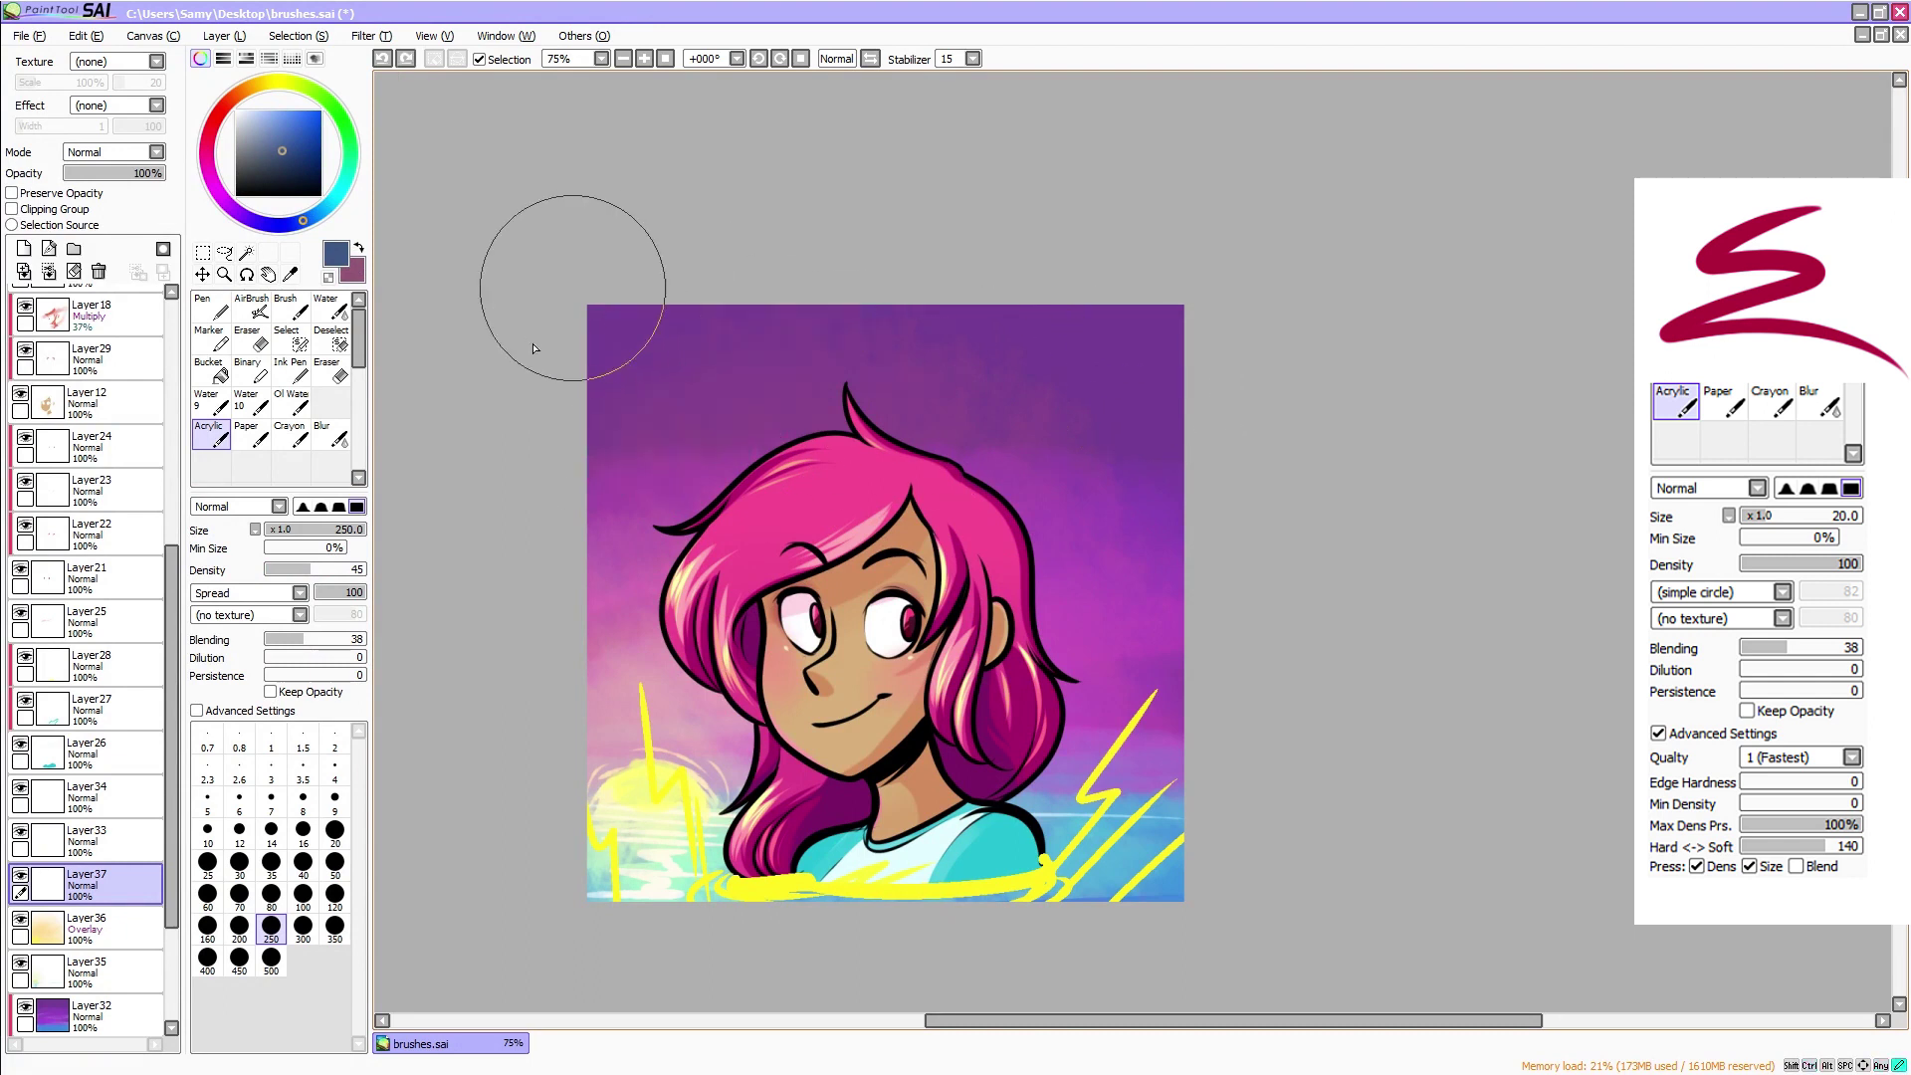
drag(602, 316, 789, 339)
drag(1182, 444, 961, 473)
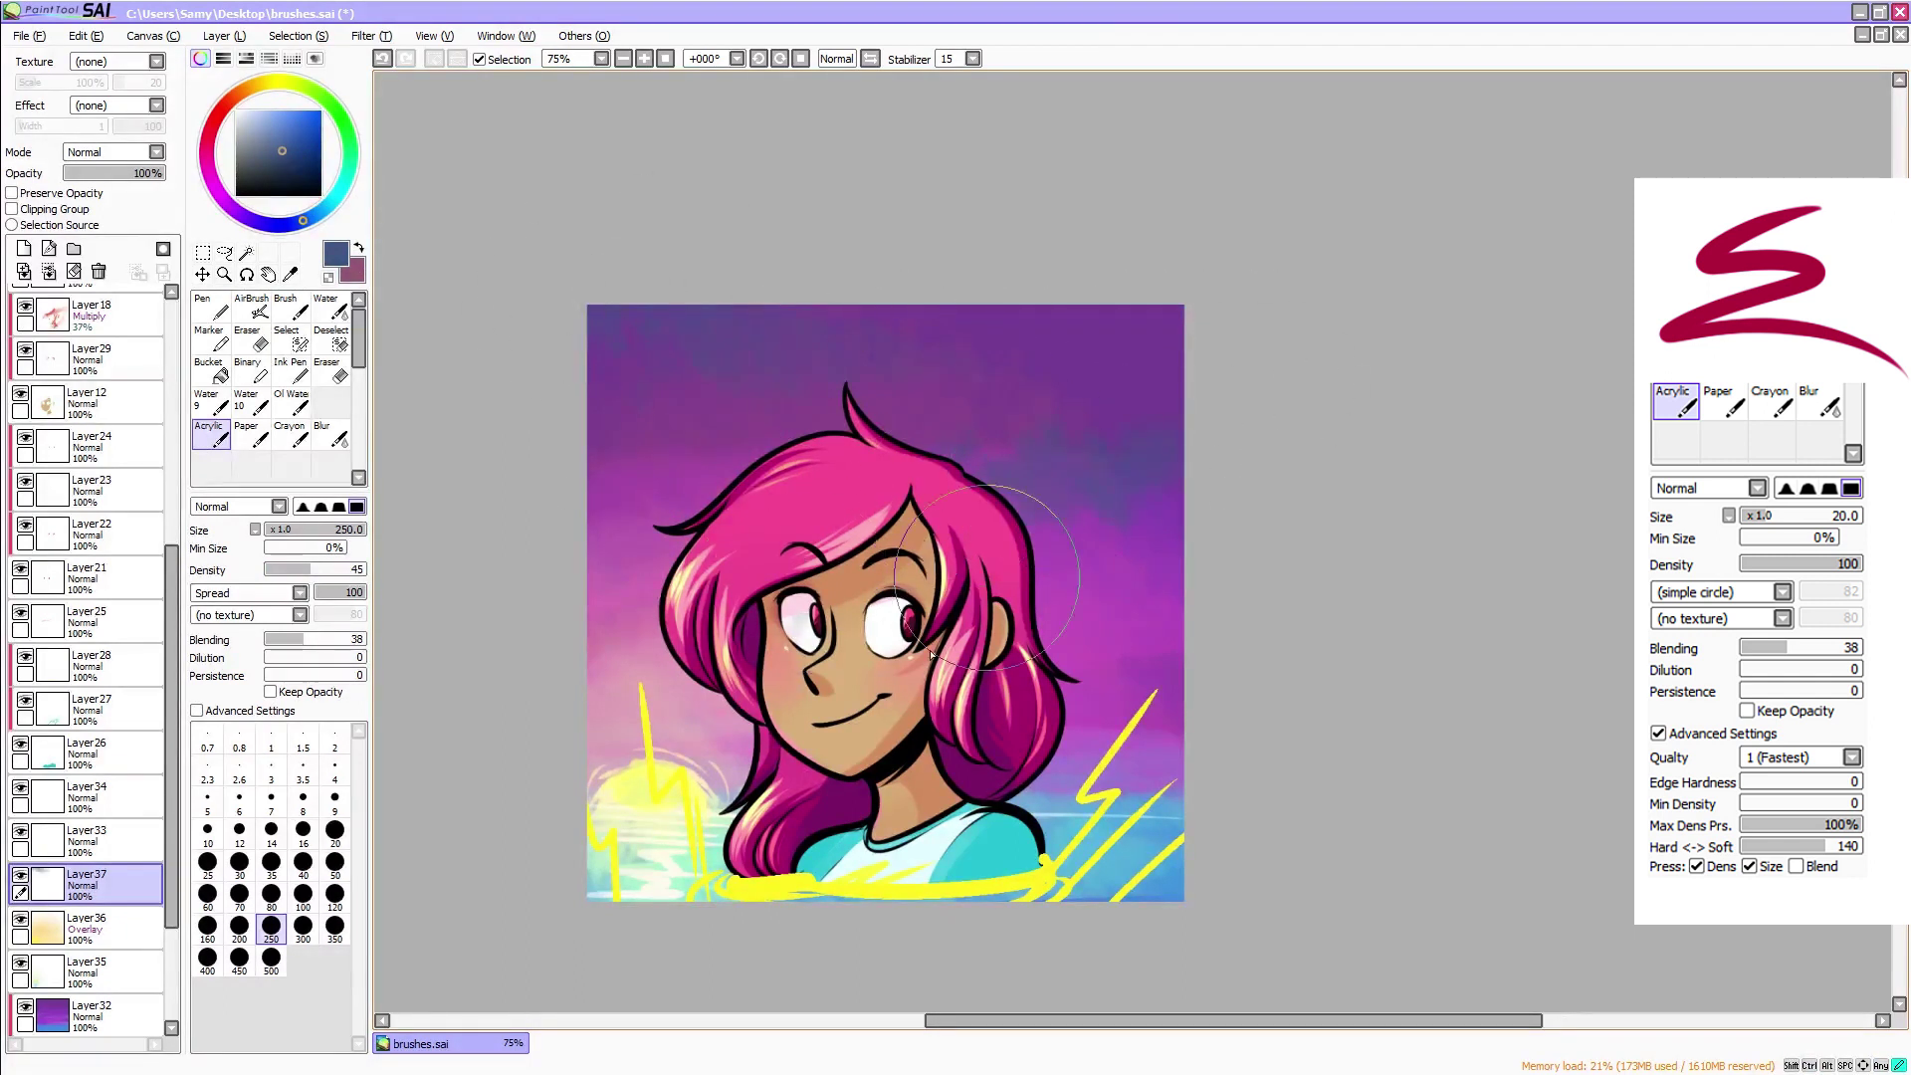
mouse_move(987, 577)
mouse_down()
mouse_move(1136, 657)
mouse_move(1126, 747)
mouse_move(1098, 738)
mouse_up()
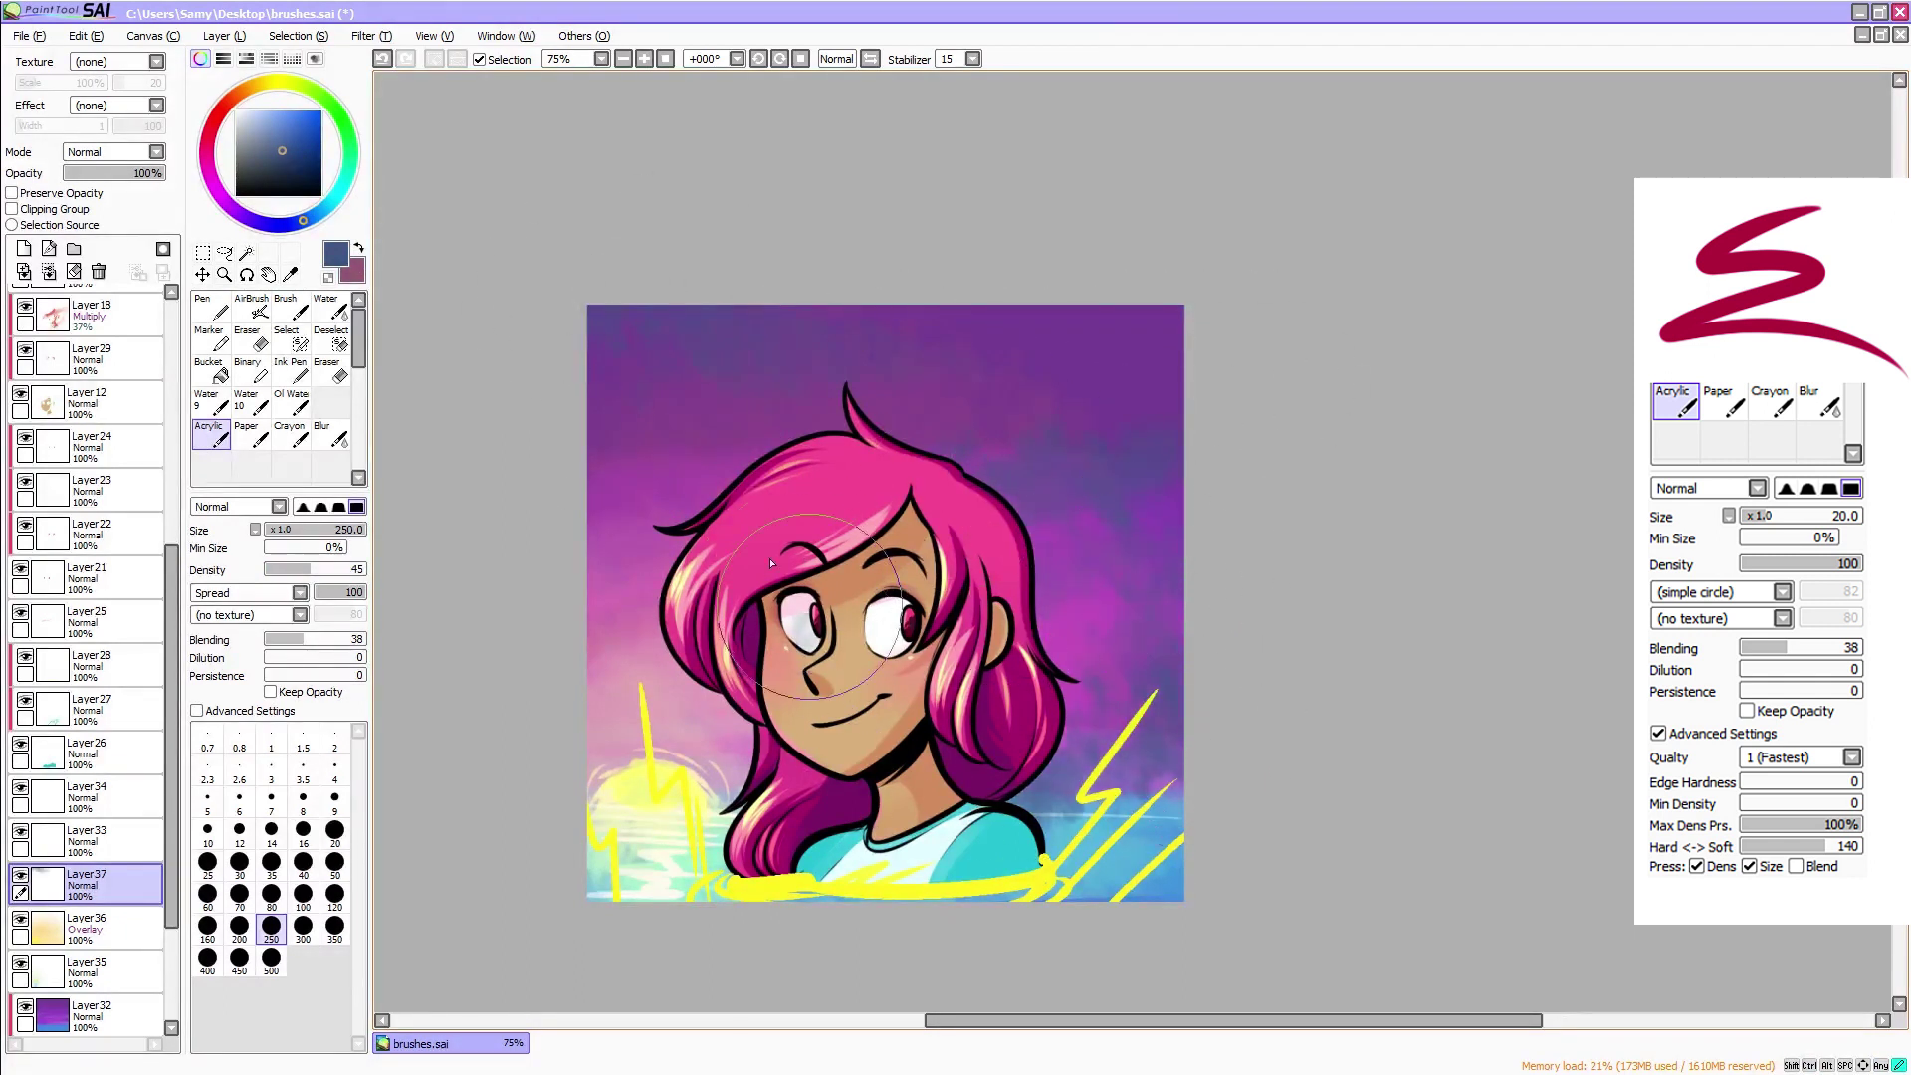
click(324, 591)
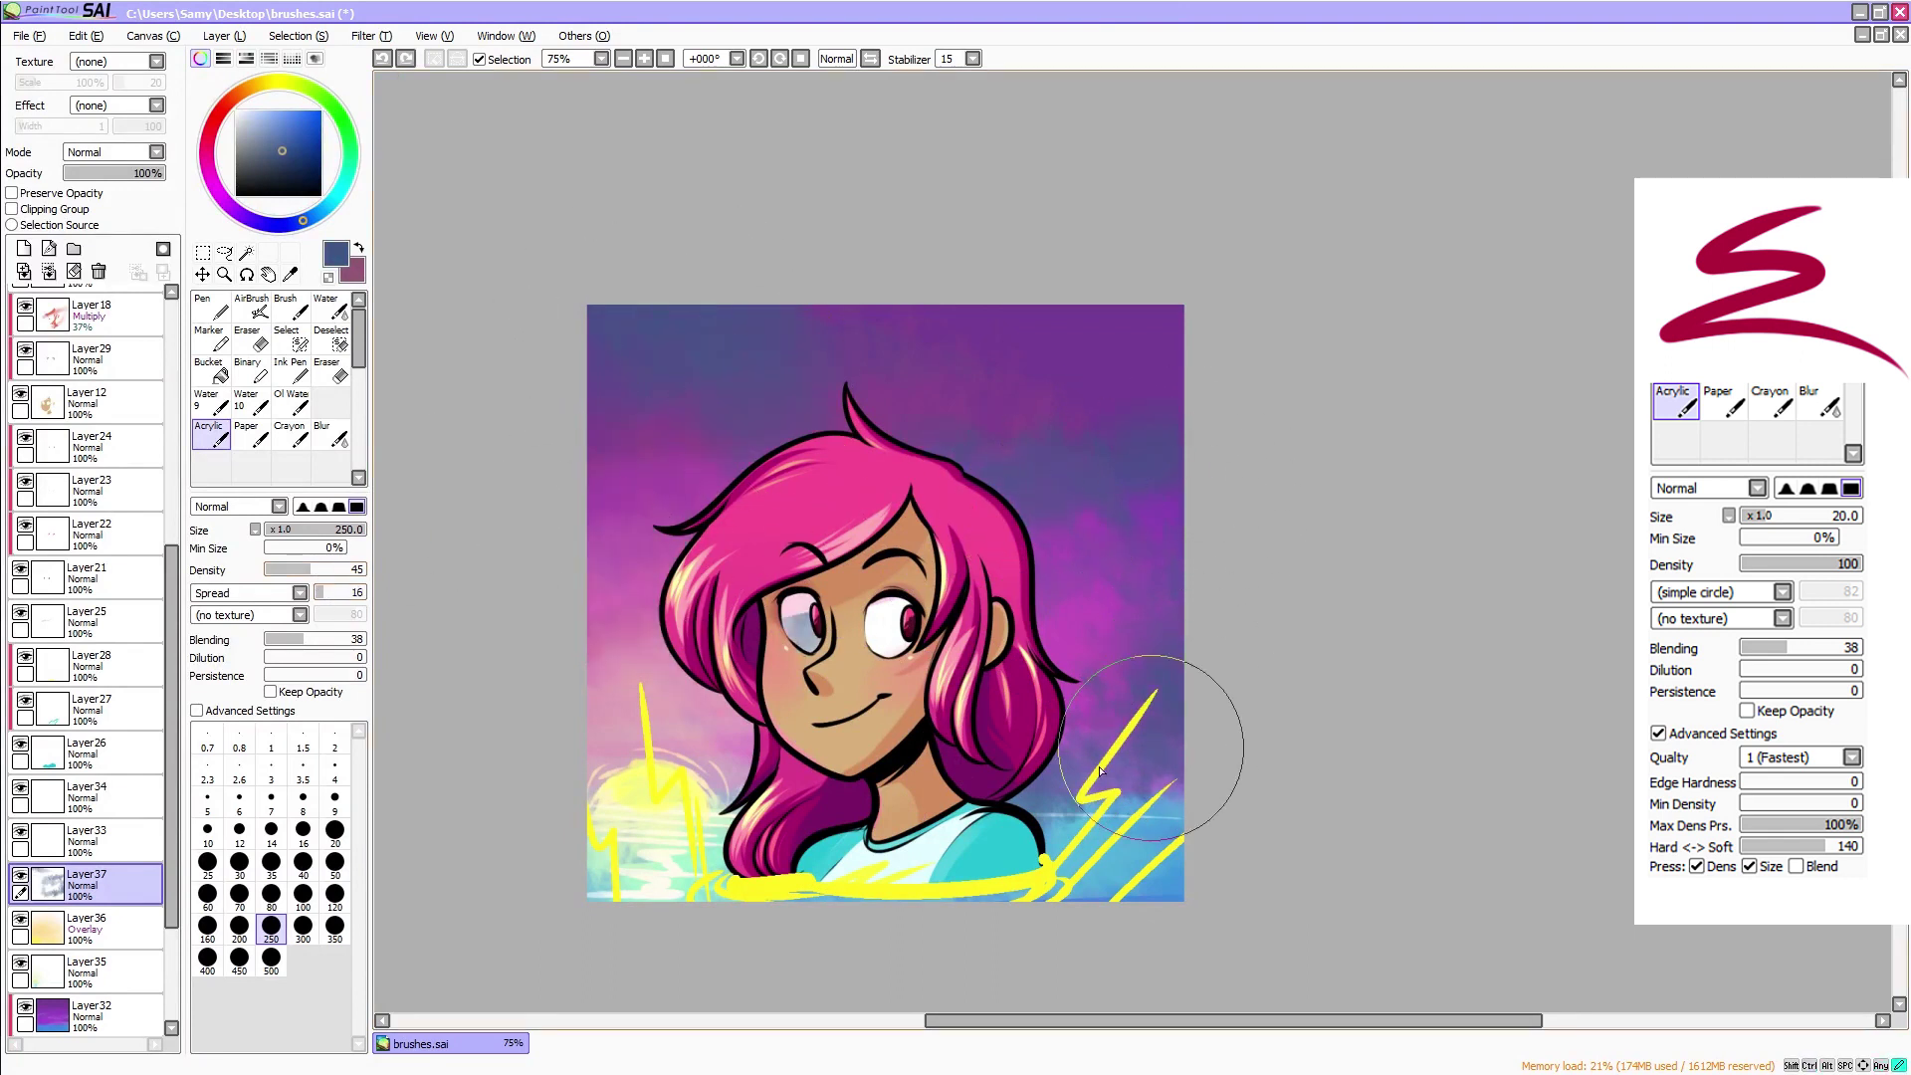
drag(1100, 772, 1125, 791)
Clear the blue shading over the sea below the horizon with a rectangular selection, deselect, and return to the Acrylic brush
click(203, 253)
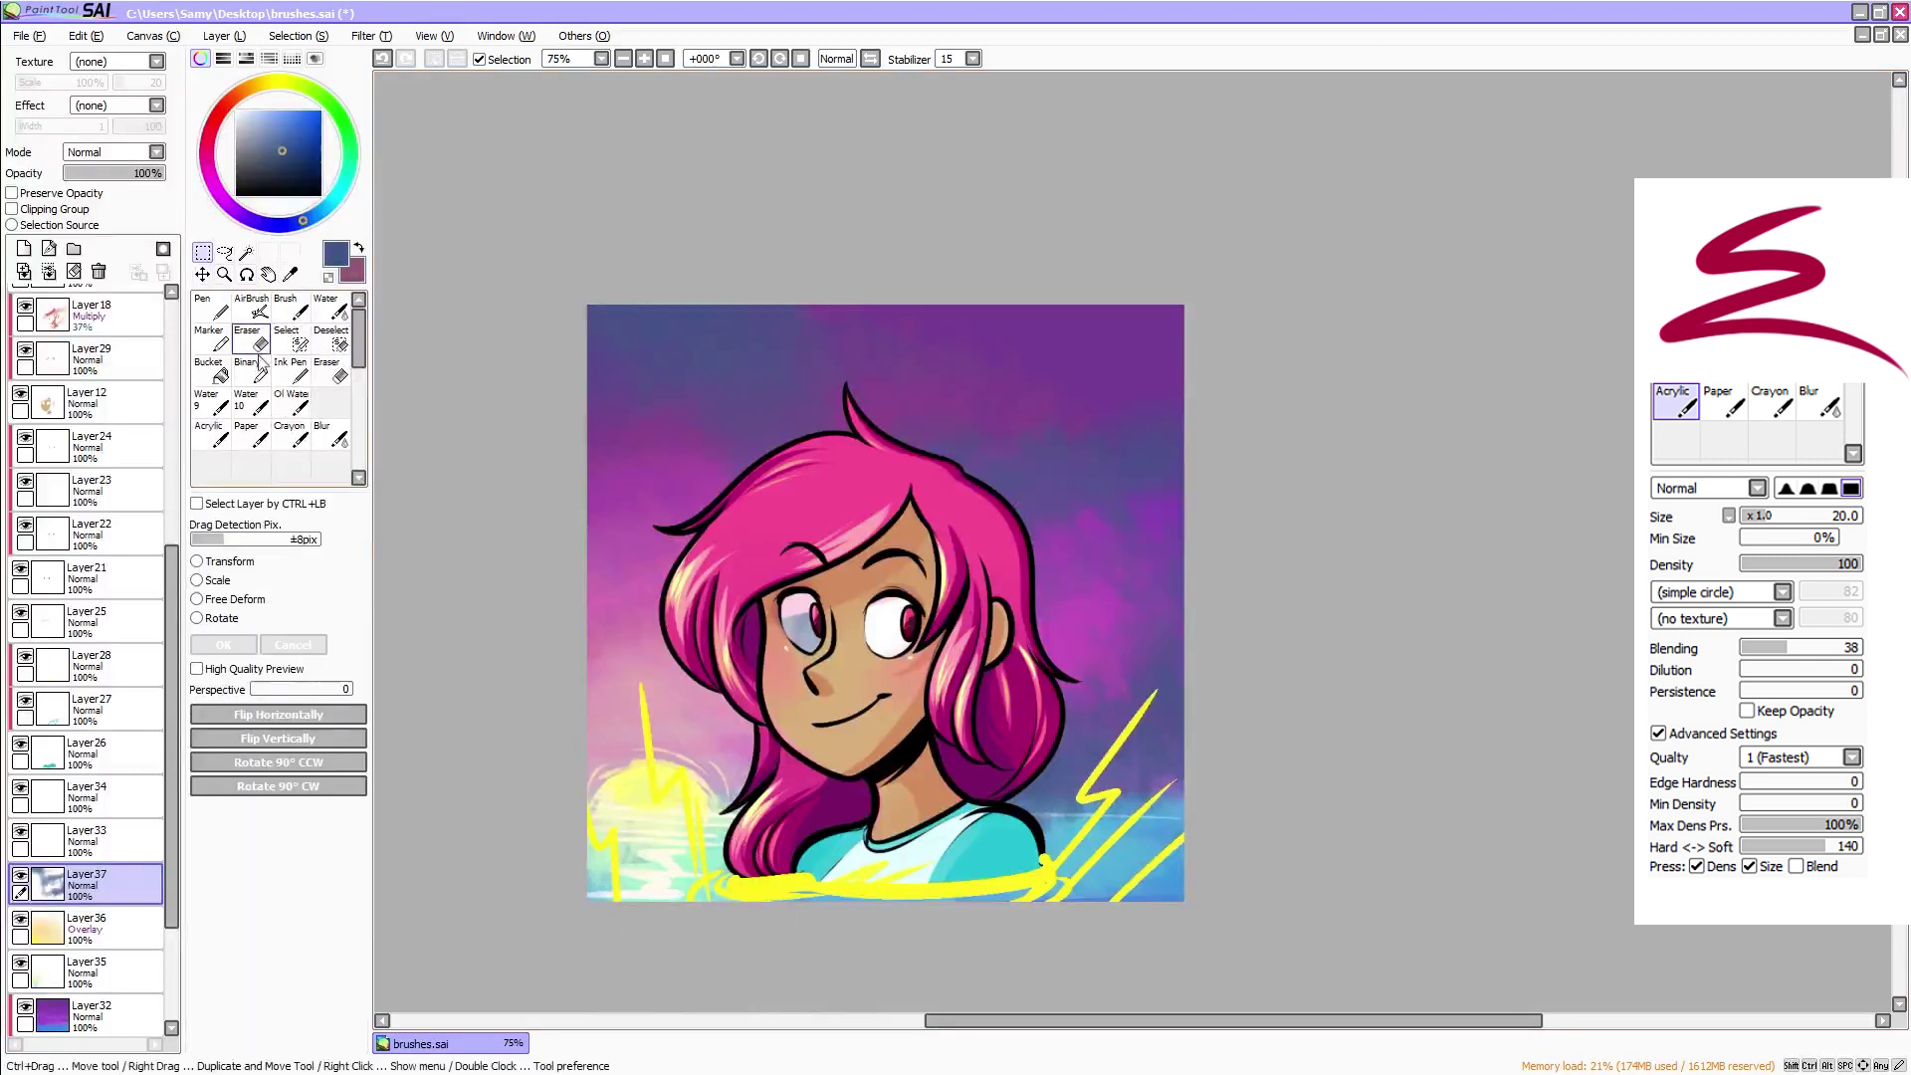
drag(537, 945, 1303, 809)
click(1344, 767)
mouse_move(542, 893)
mouse_down()
mouse_move(860, 902)
mouse_move(1391, 806)
mouse_up()
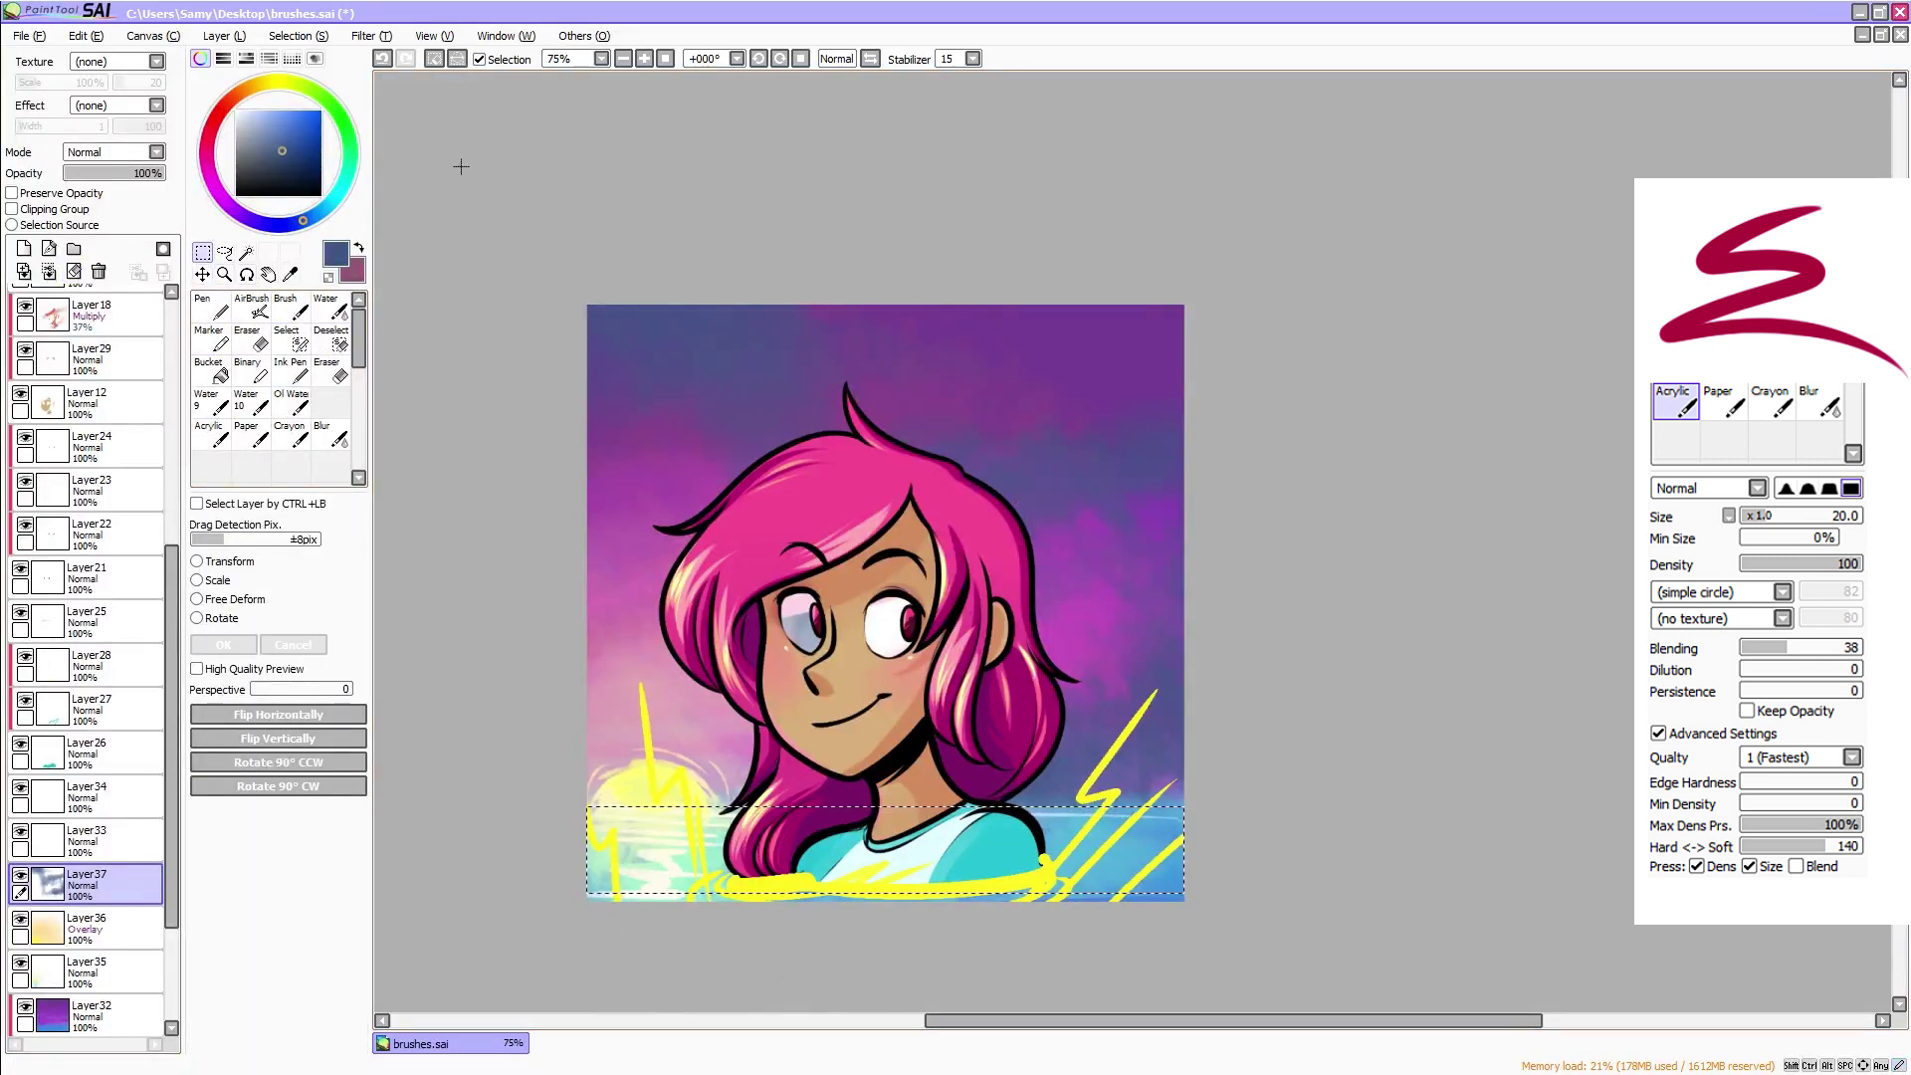
key(ctrl+d)
click(211, 434)
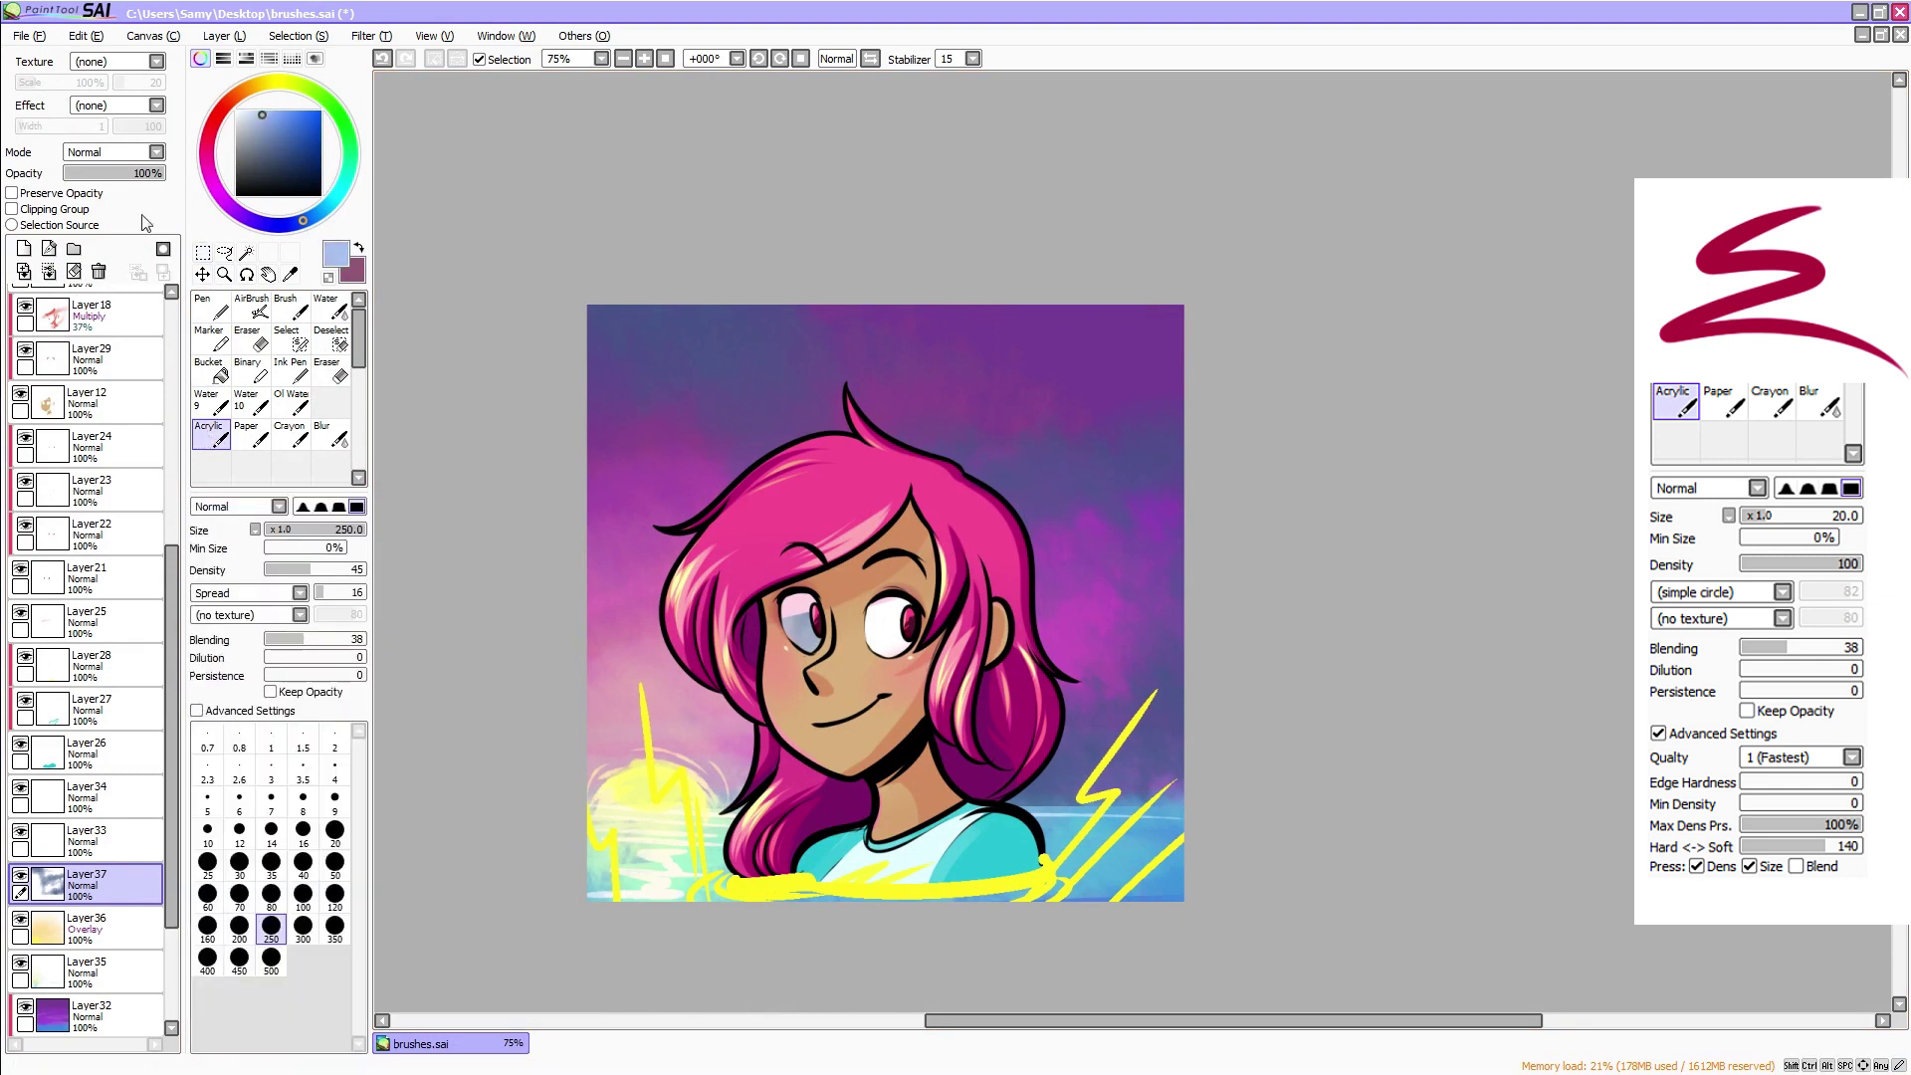
Add a Normal layer above the blue shading and set the Acrylic brush to simple circle, density 100 and size 40
click(47, 249)
click(281, 594)
click(240, 608)
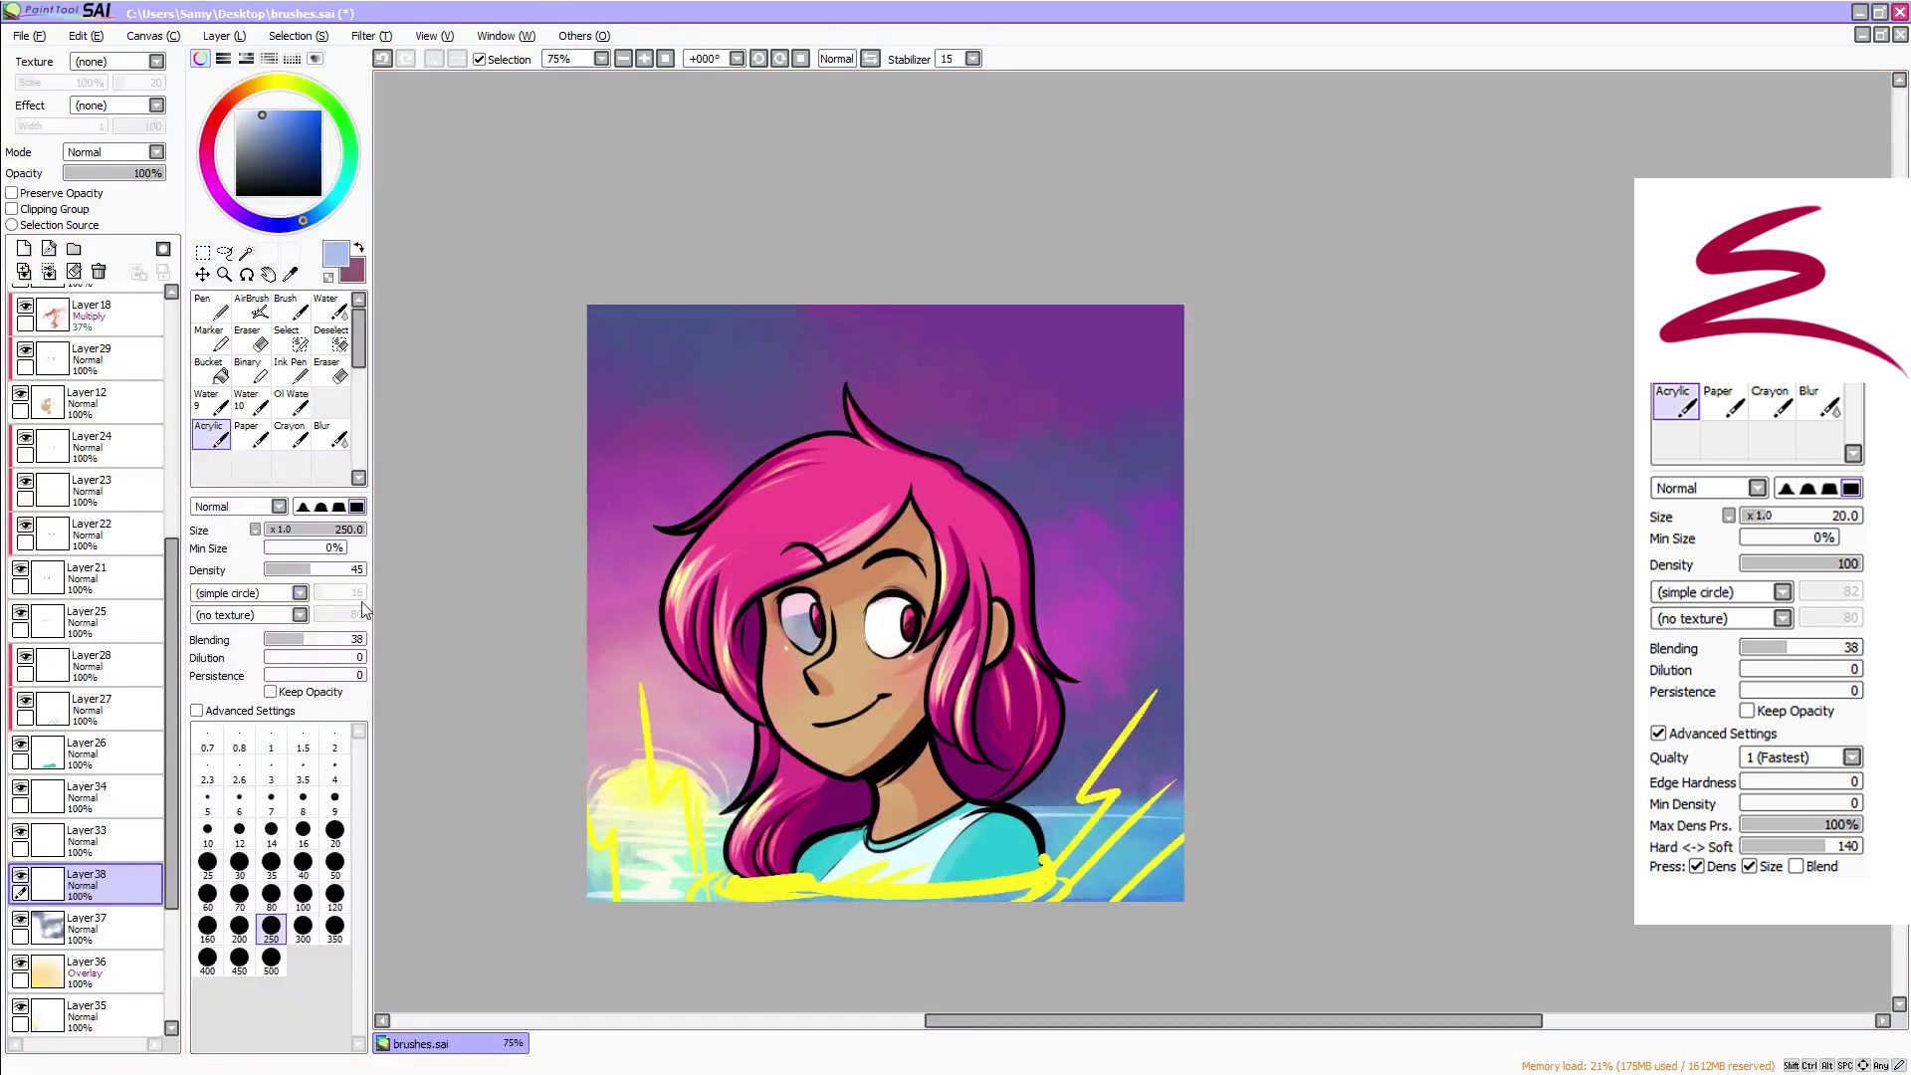
drag(331, 578, 366, 571)
click(303, 862)
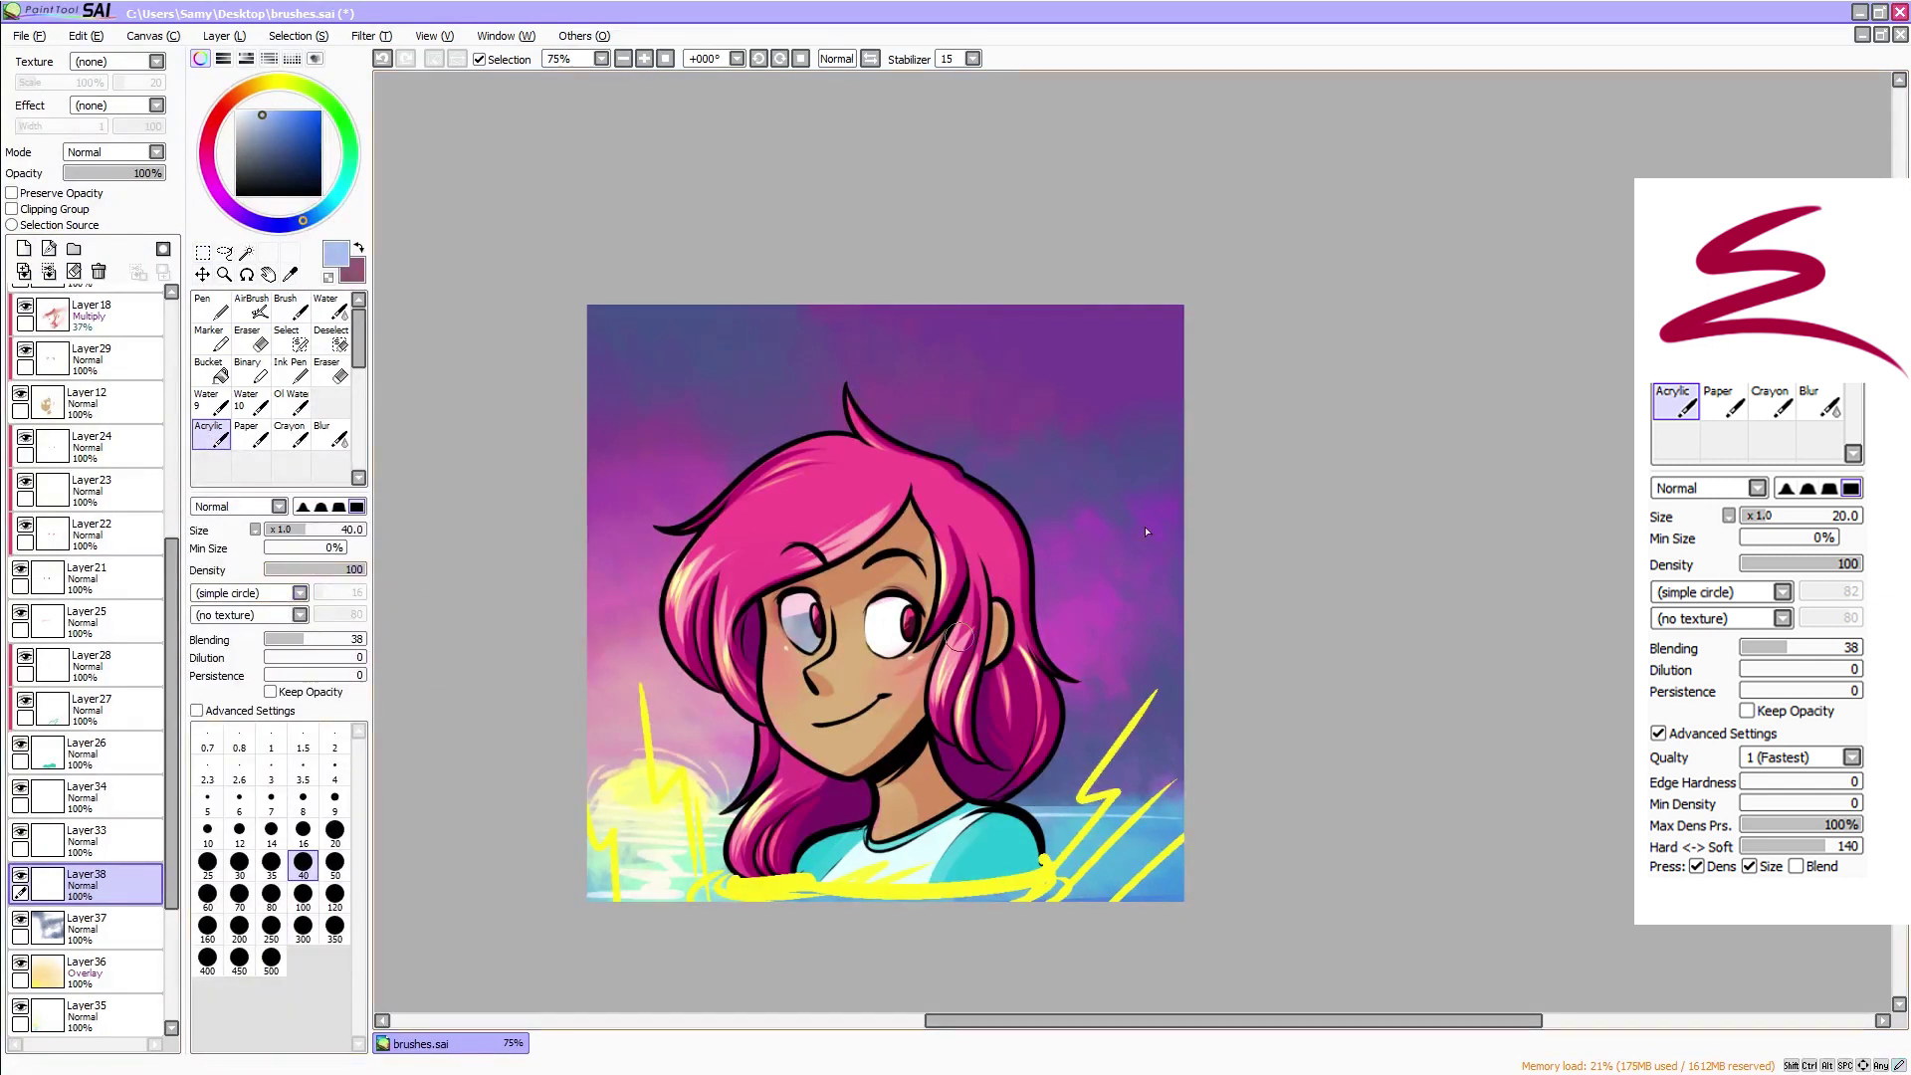
Try light blue cloud outlines beside and above the hair, and clear them from the new layer
drag(1198, 410, 1084, 472)
key(ctrl+z)
drag(1196, 413, 1067, 457)
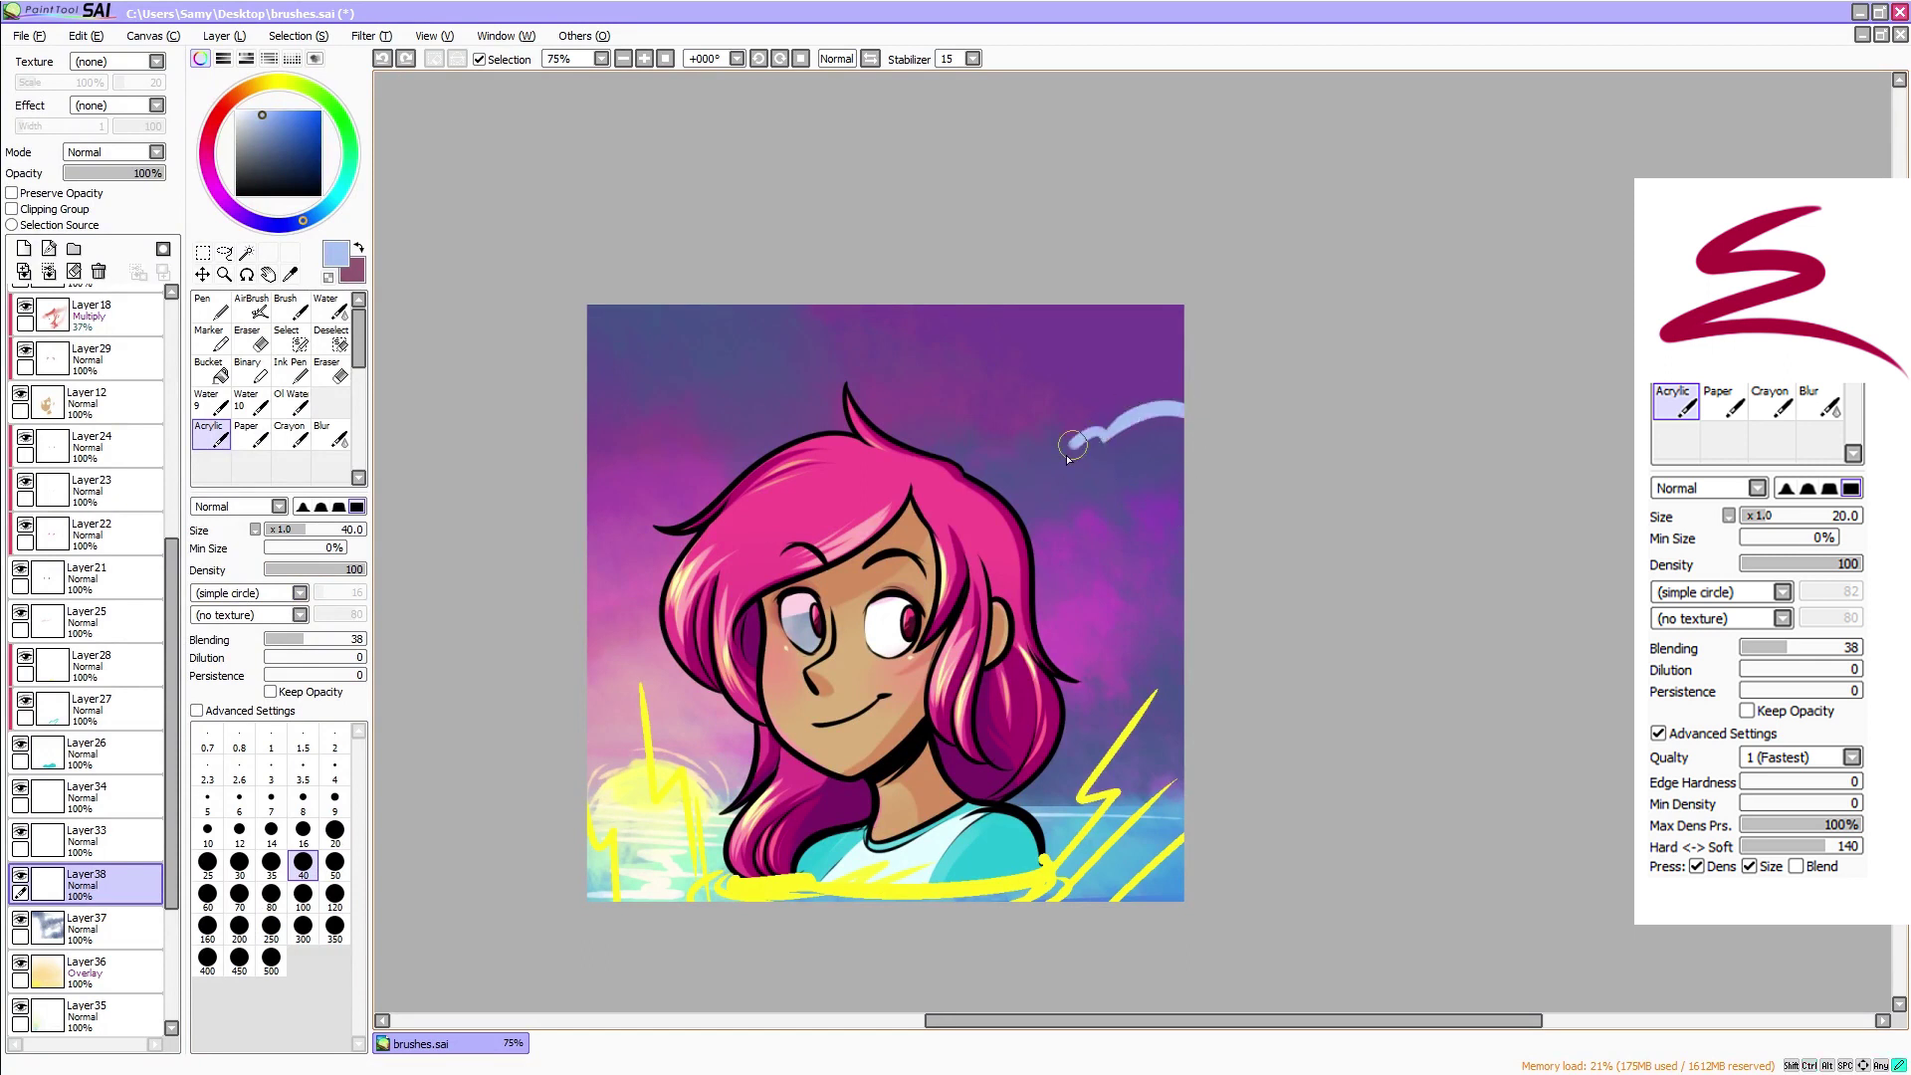
drag(1214, 641, 1113, 686)
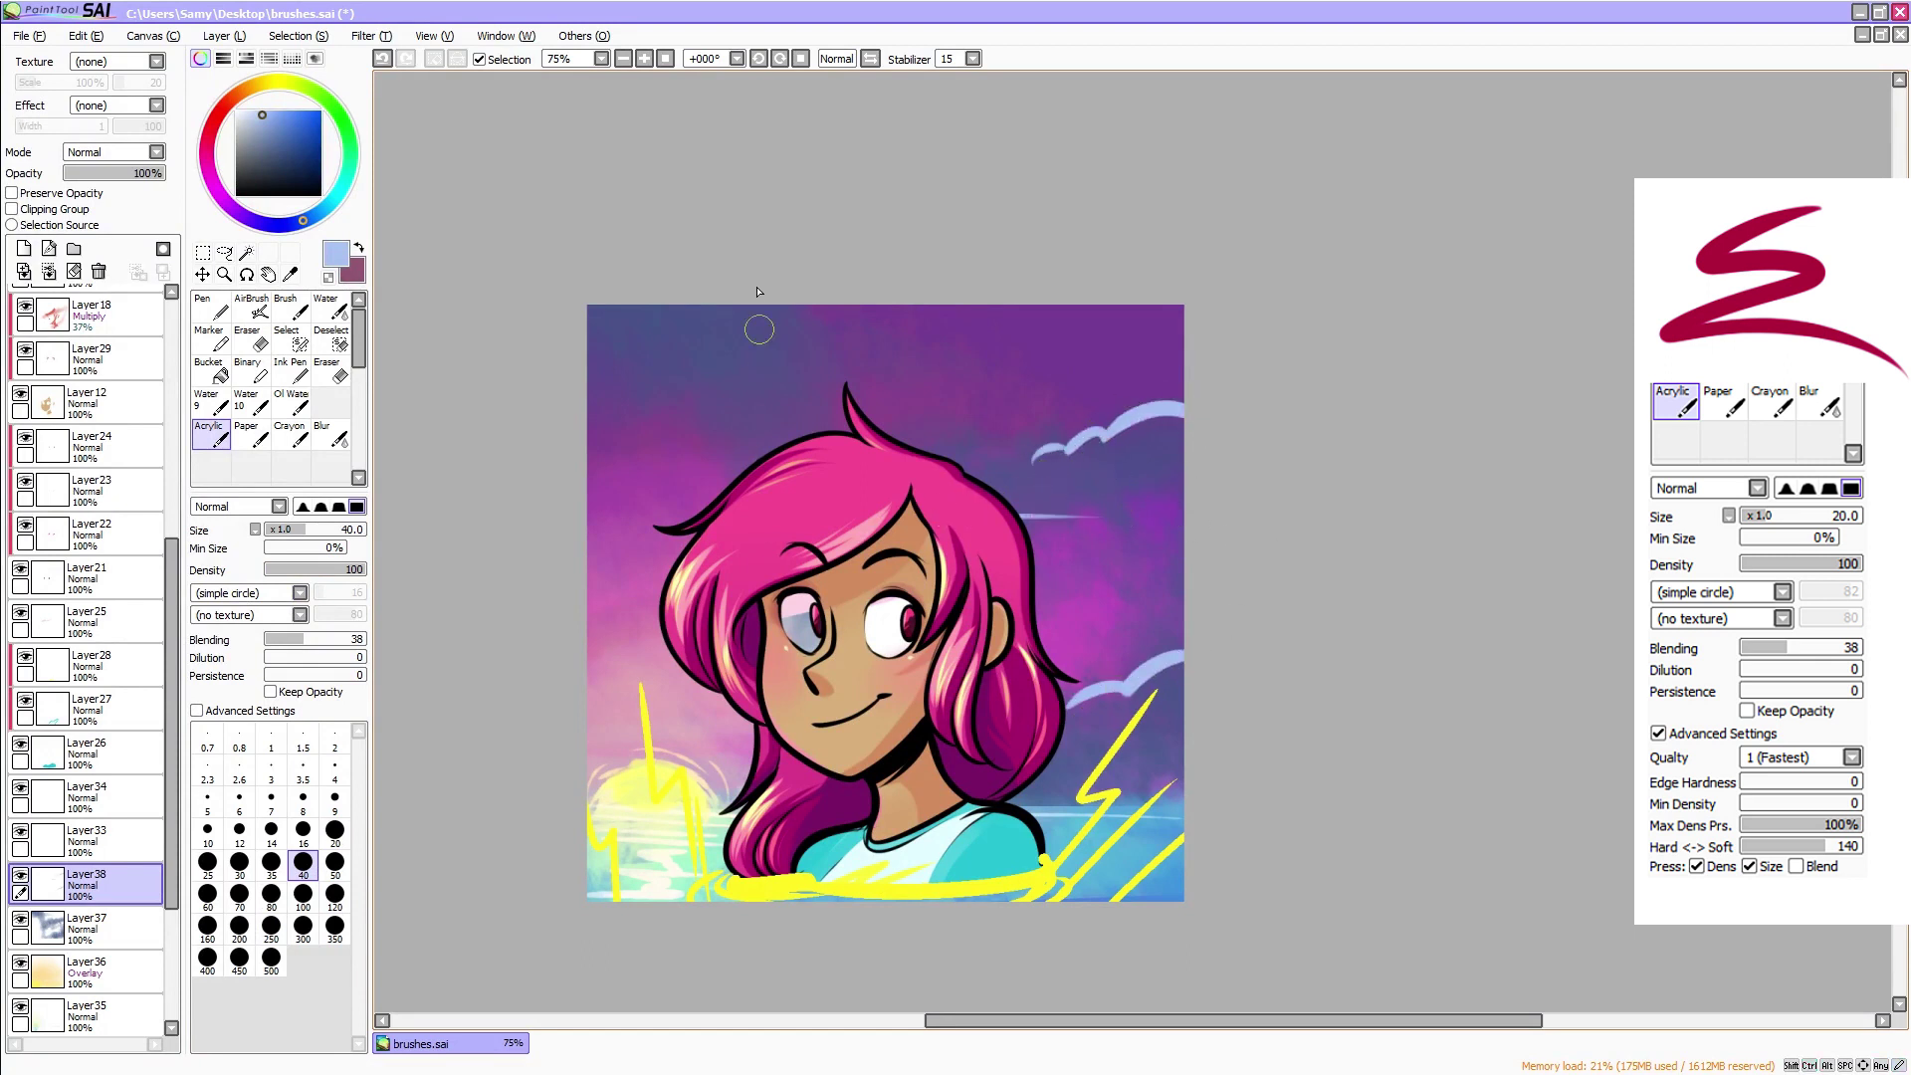
drag(788, 304, 866, 369)
click(74, 274)
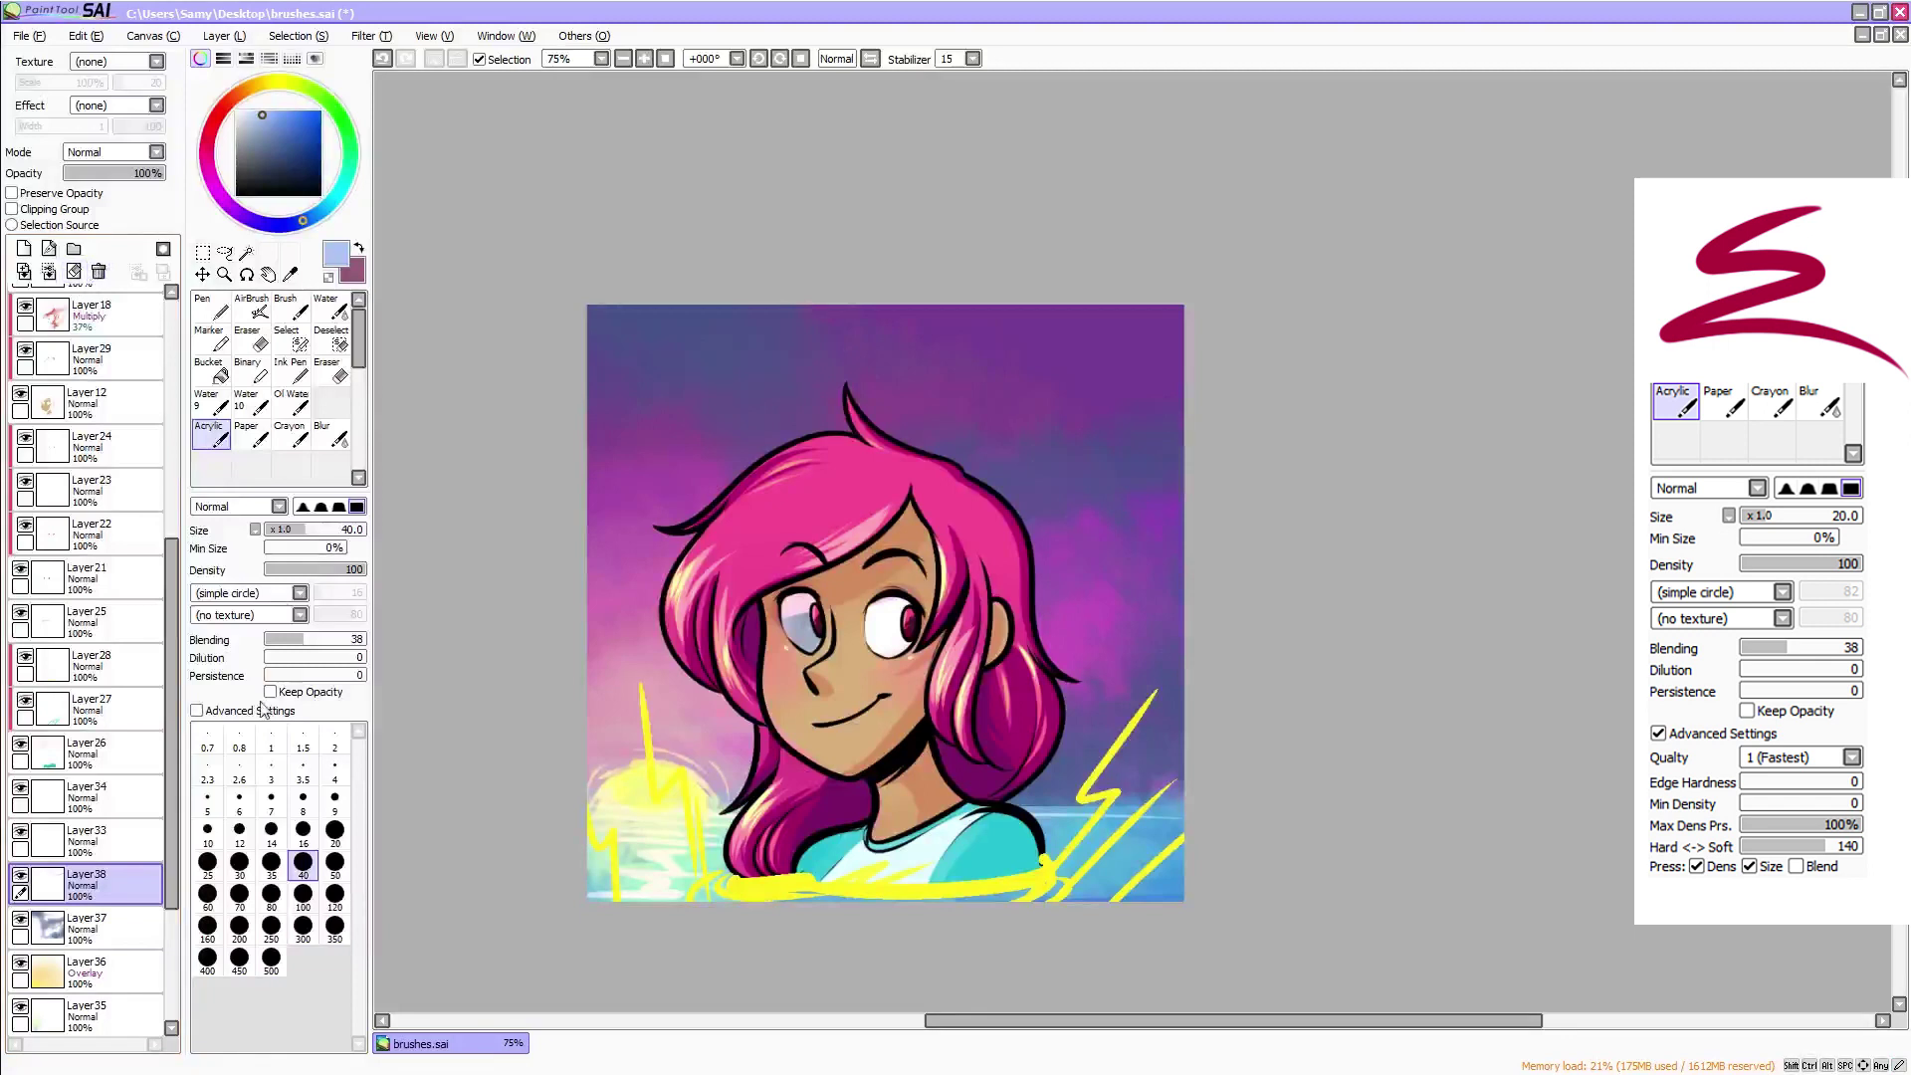
Set the brush to the Noise shape at 48, size 20 and dark navy, trying cloud streaks beside the hair and undoing them
click(254, 637)
click(335, 834)
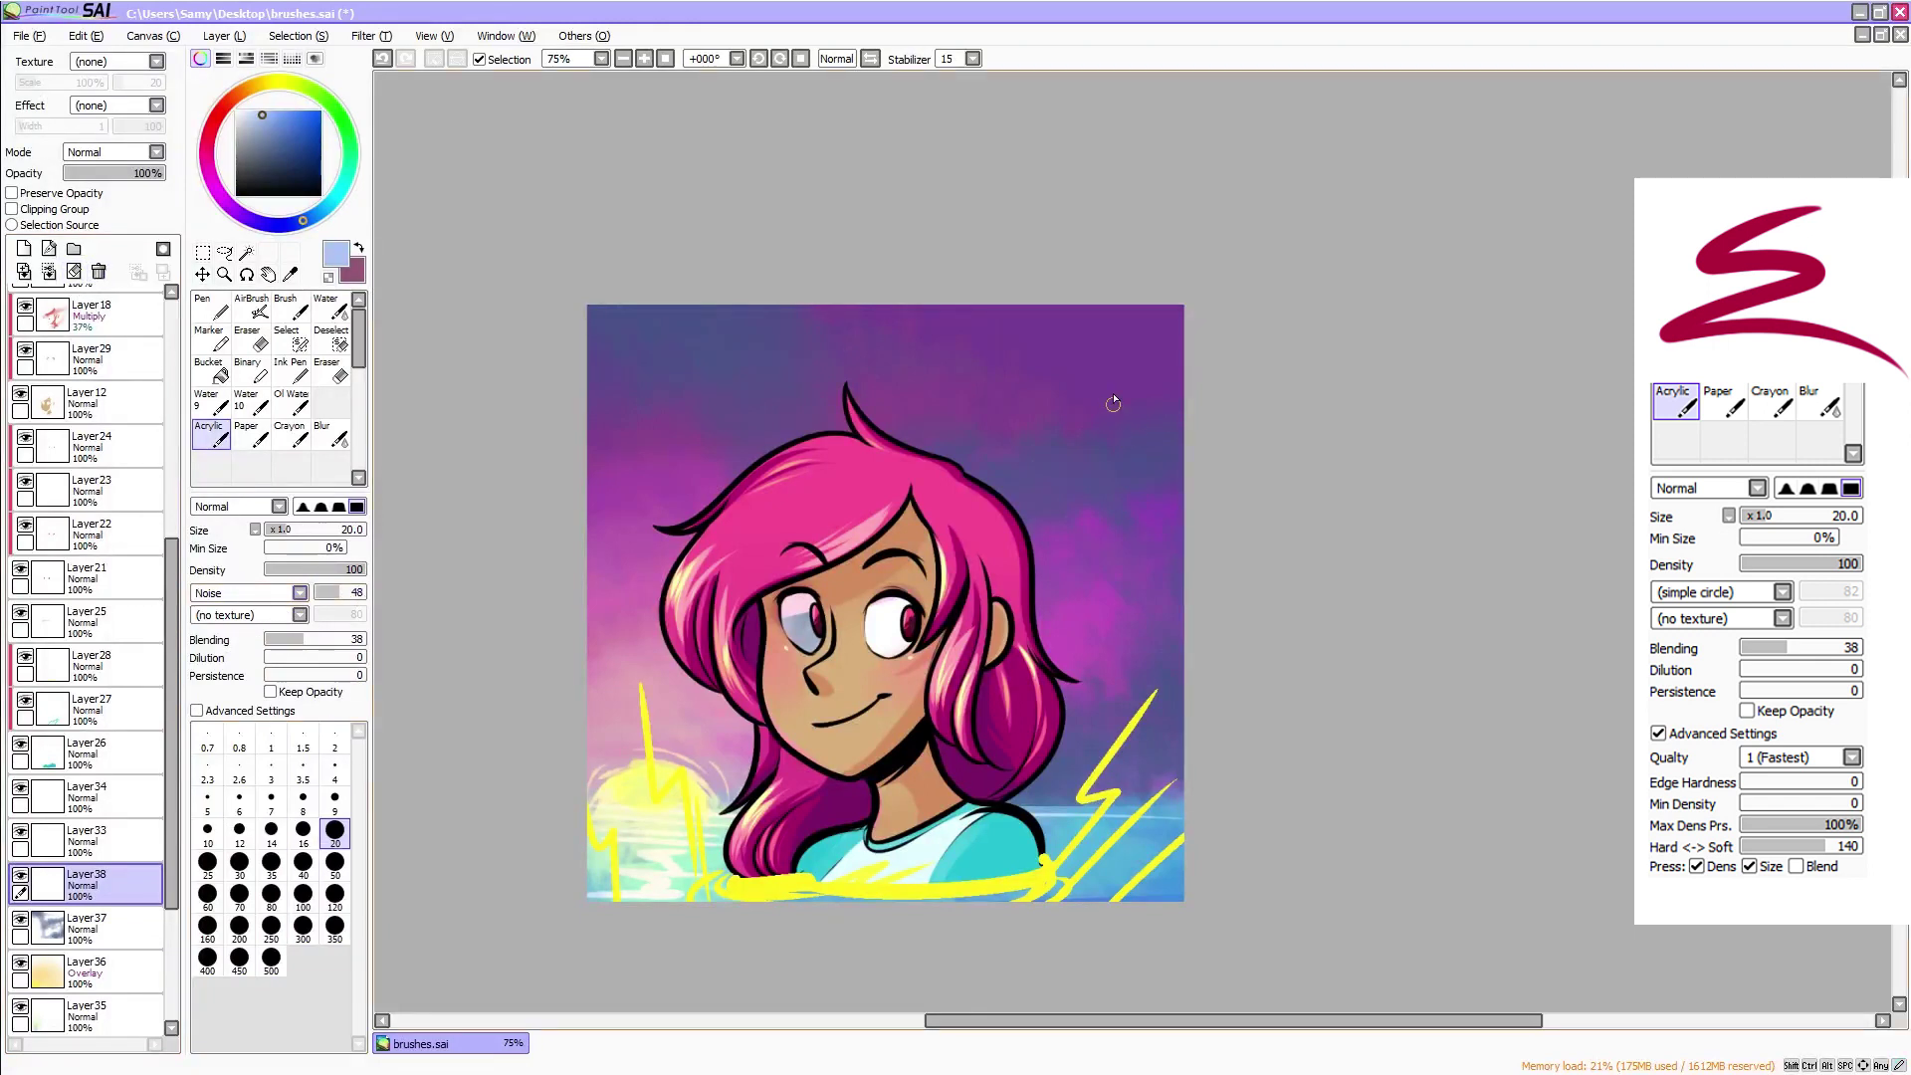
key(ctrl+z)
click(285, 166)
drag(1027, 516, 1114, 518)
key(ctrl+z)
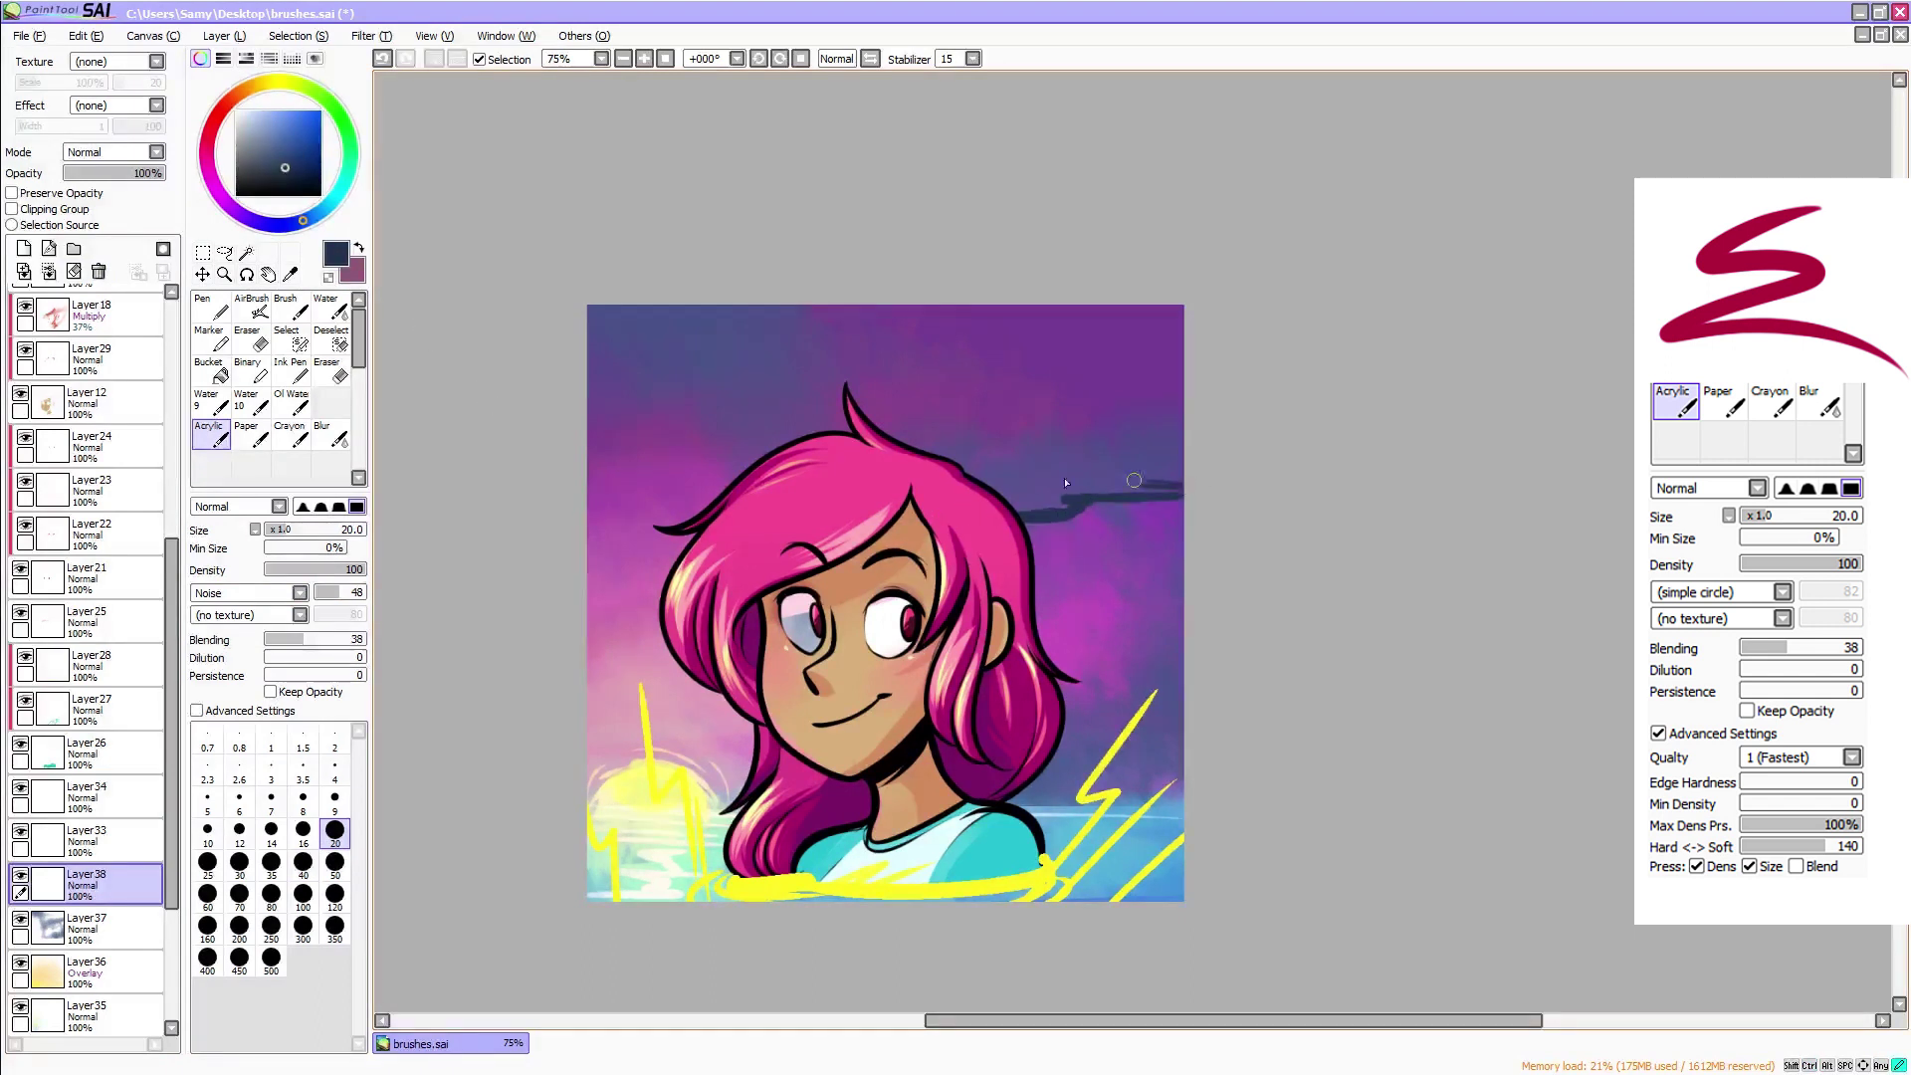
key(ctrl+z)
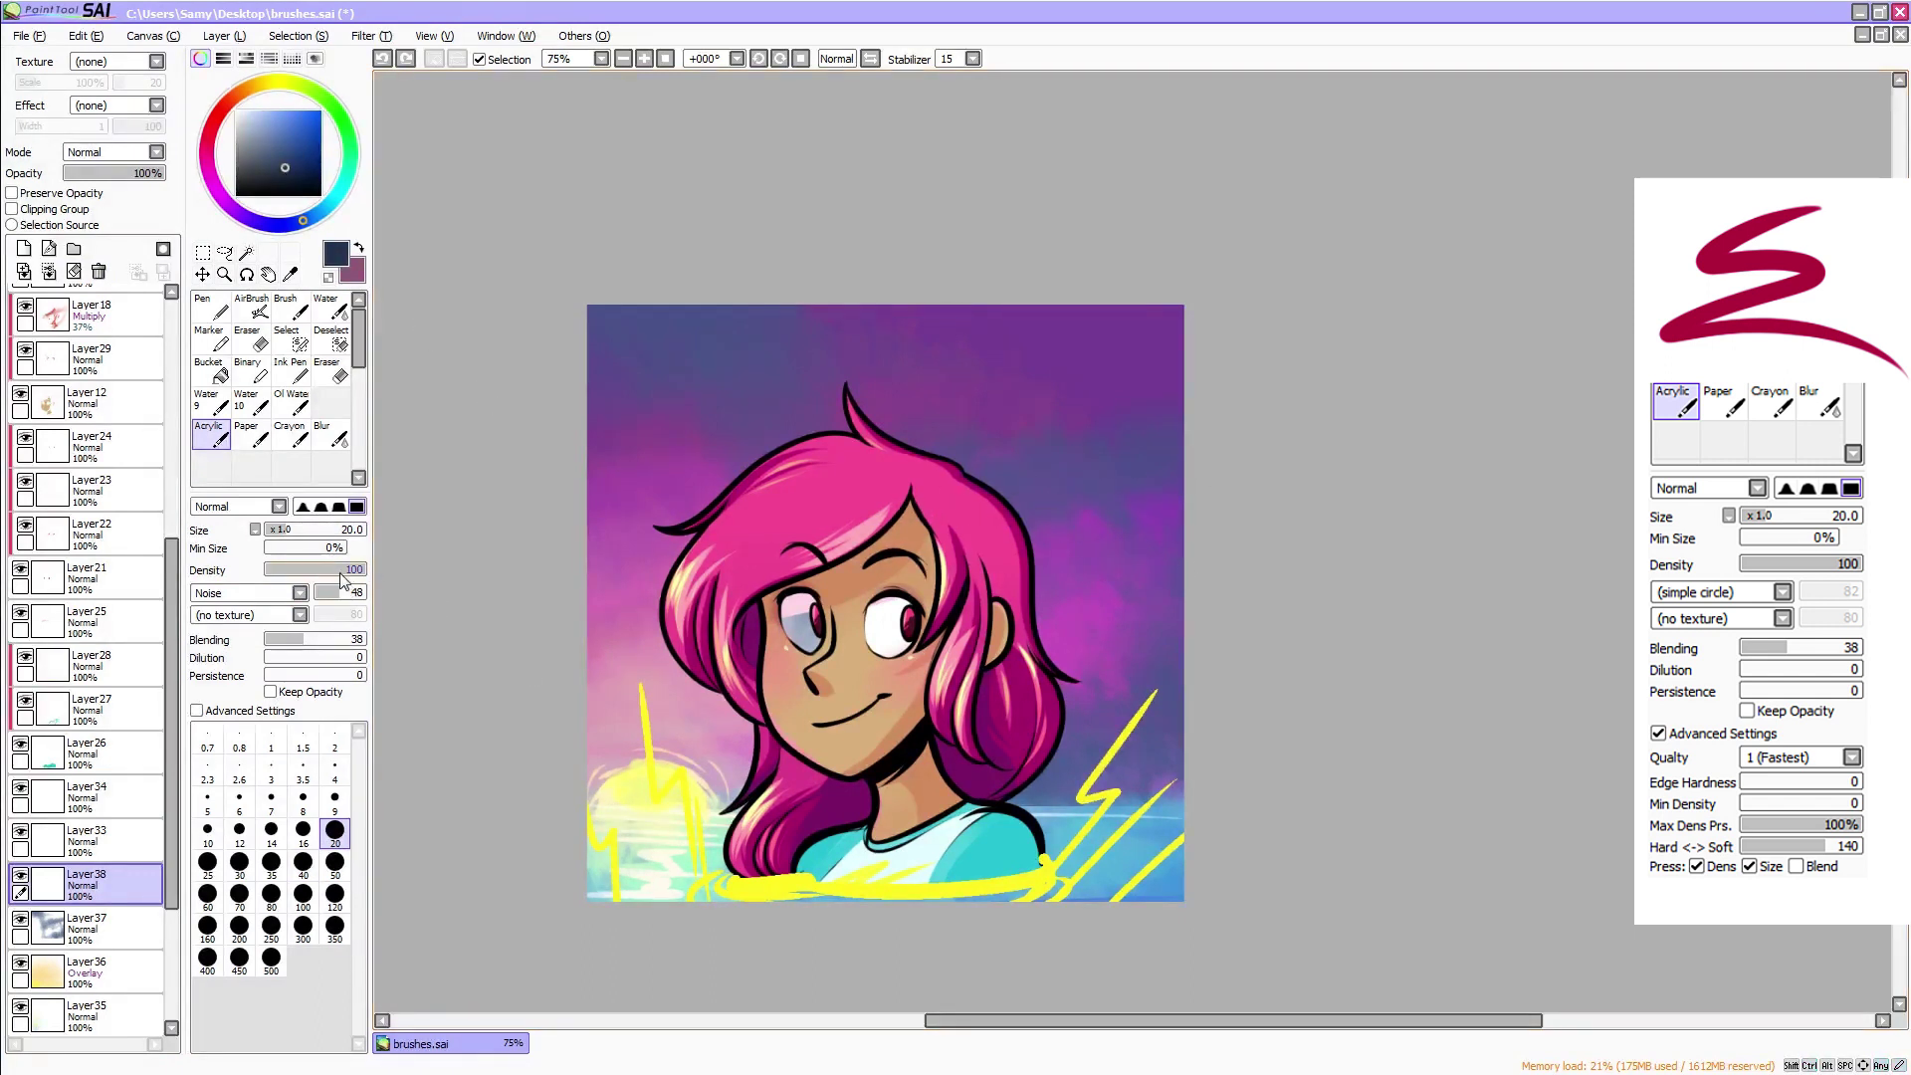
Paint thin dark navy cloud edges with small light blue accents across the sky around the head at density 74
drag(1017, 513, 1104, 504)
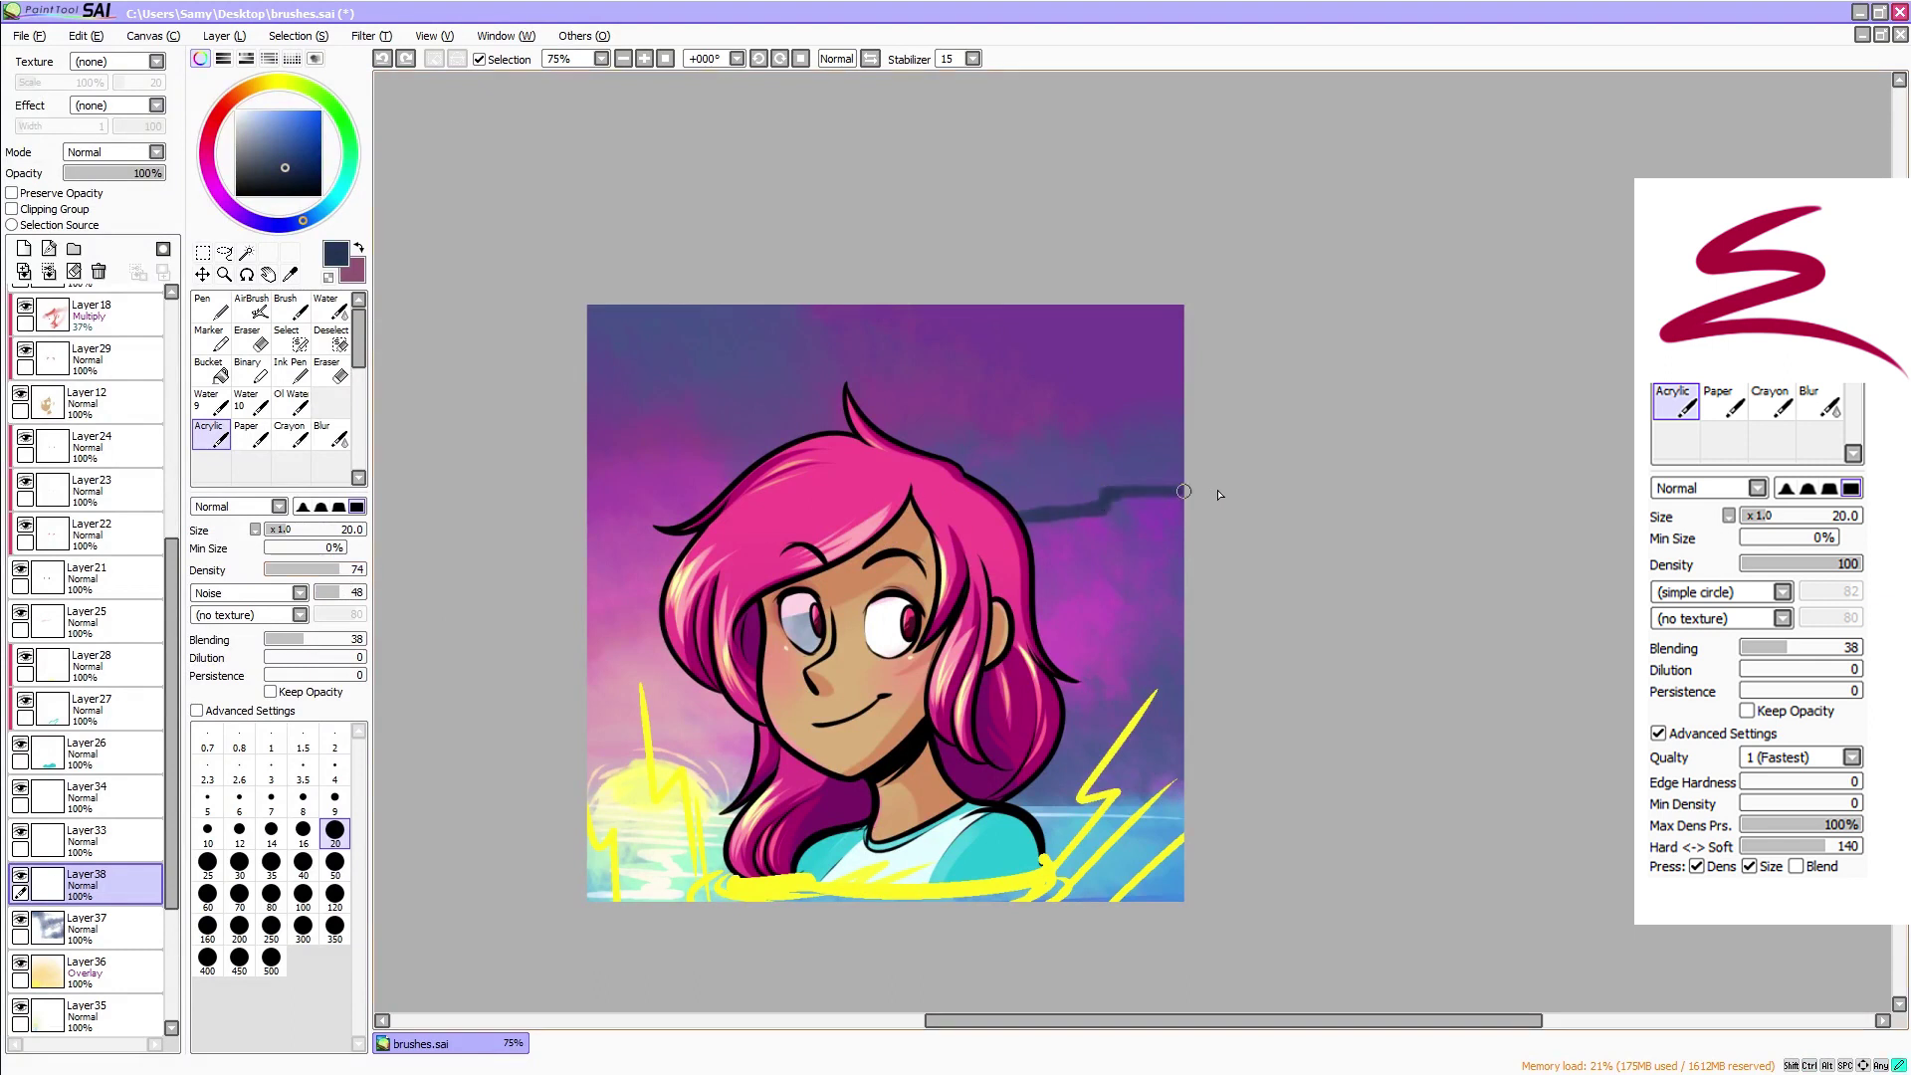
mouse_move(1040, 776)
mouse_down()
mouse_move(1184, 777)
mouse_move(1144, 791)
mouse_move(1184, 794)
mouse_up()
key(ctrl+z)
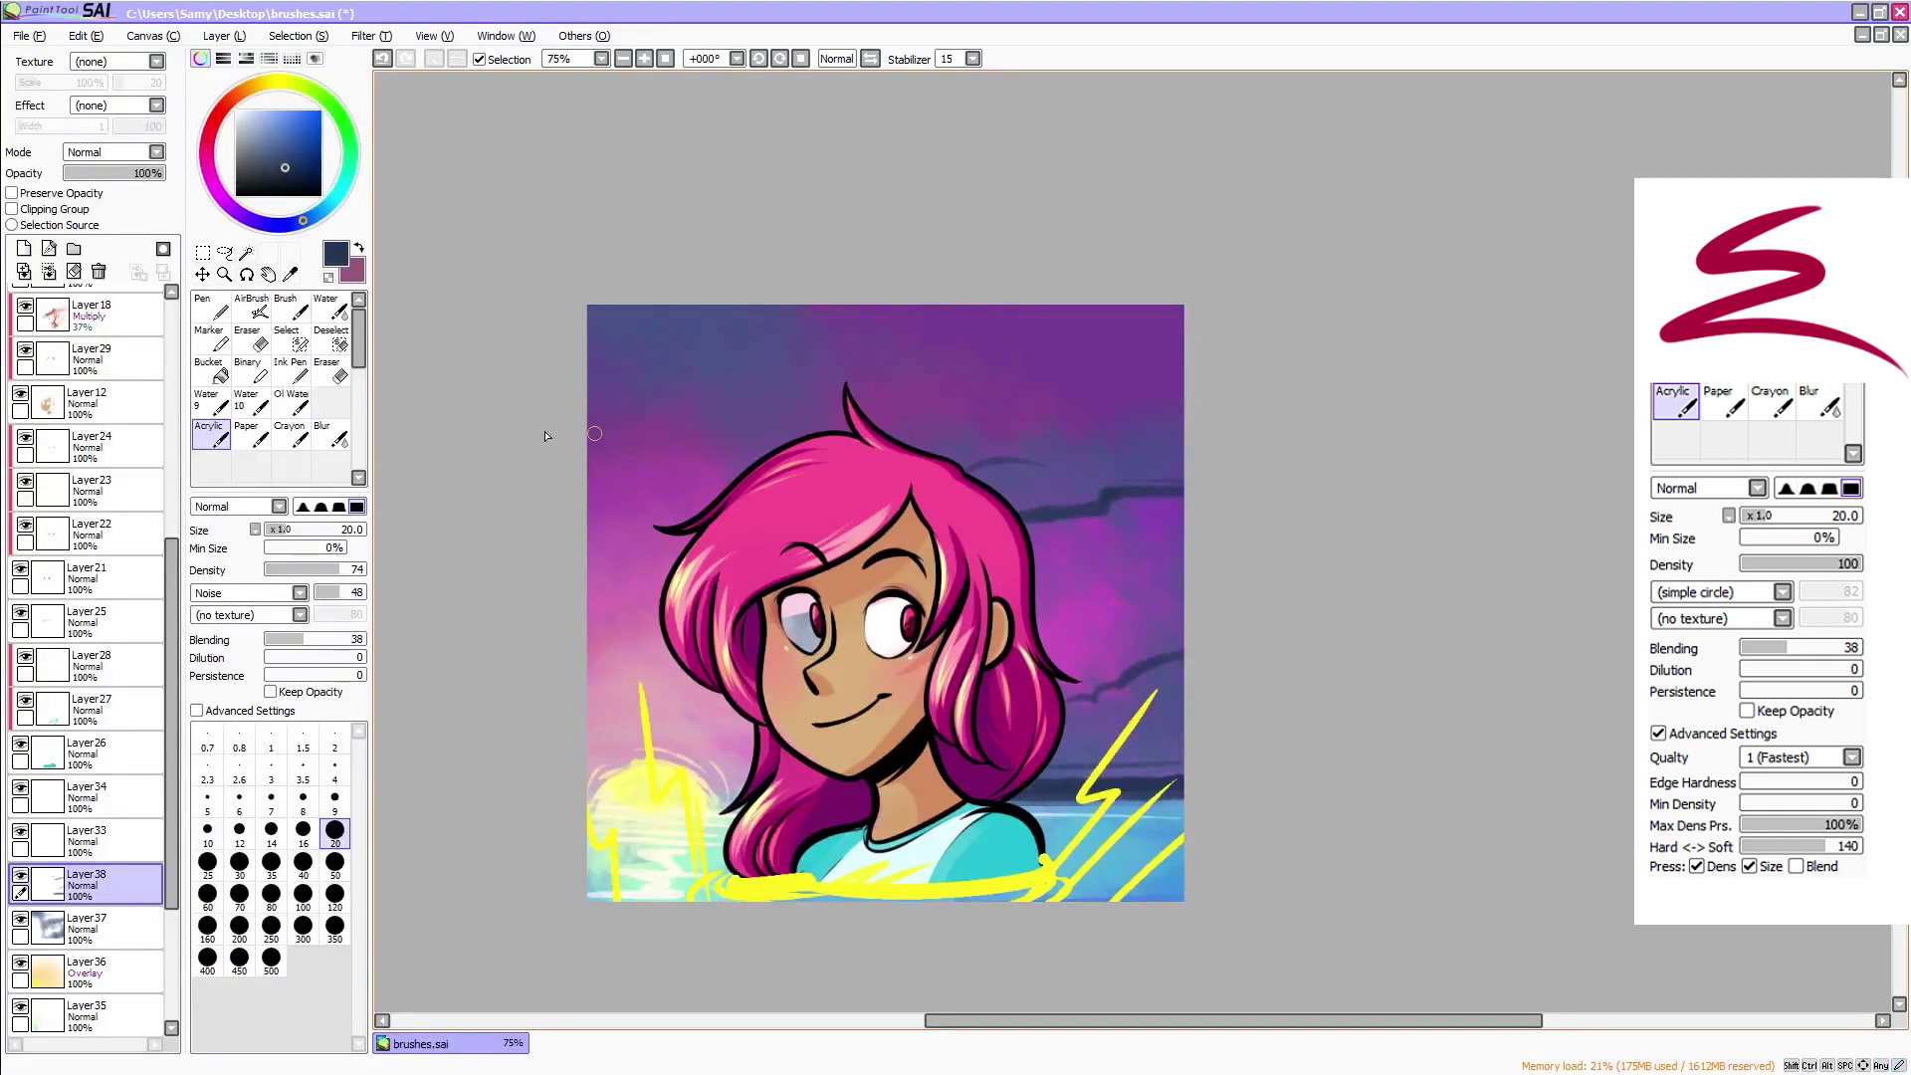
drag(594, 433, 796, 438)
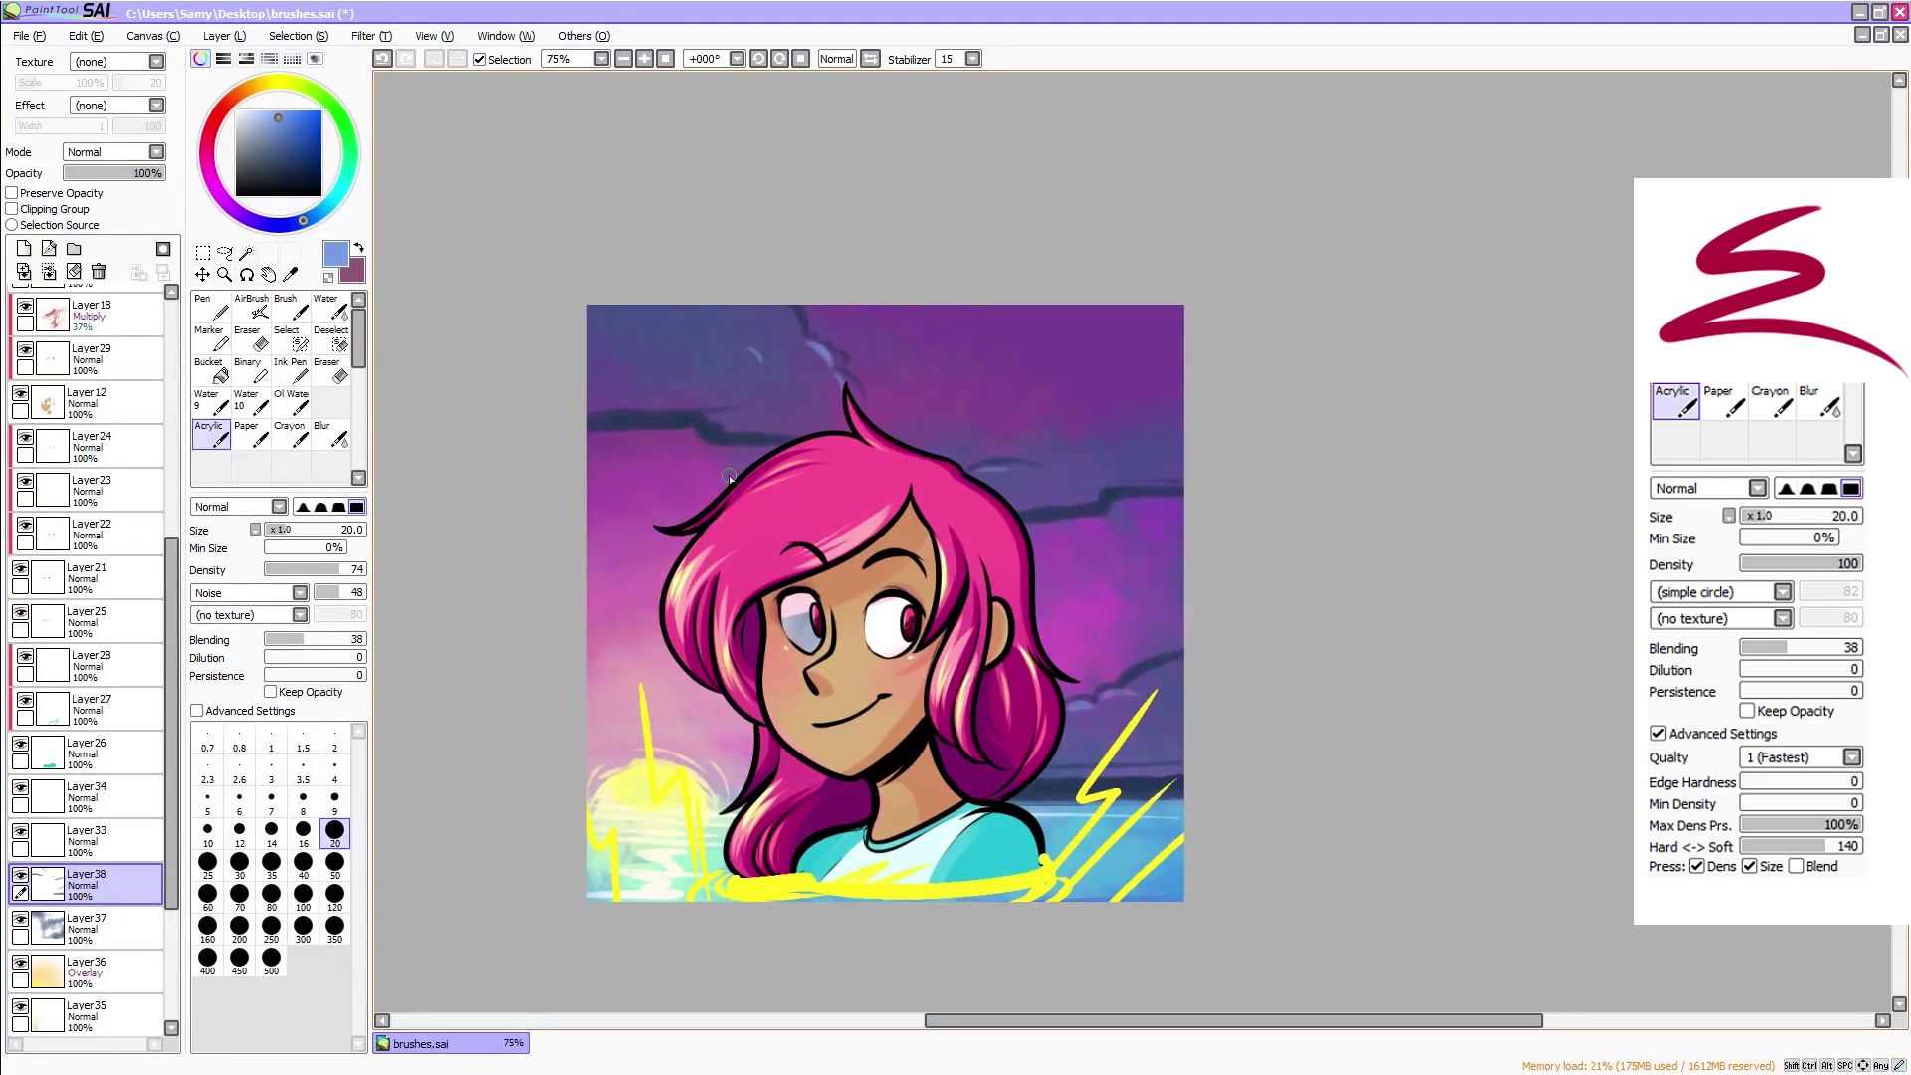
Add a Normal layer and paint the eyes white with the simple circle brush at size 100 and density 100
click(236, 111)
click(24, 248)
click(305, 897)
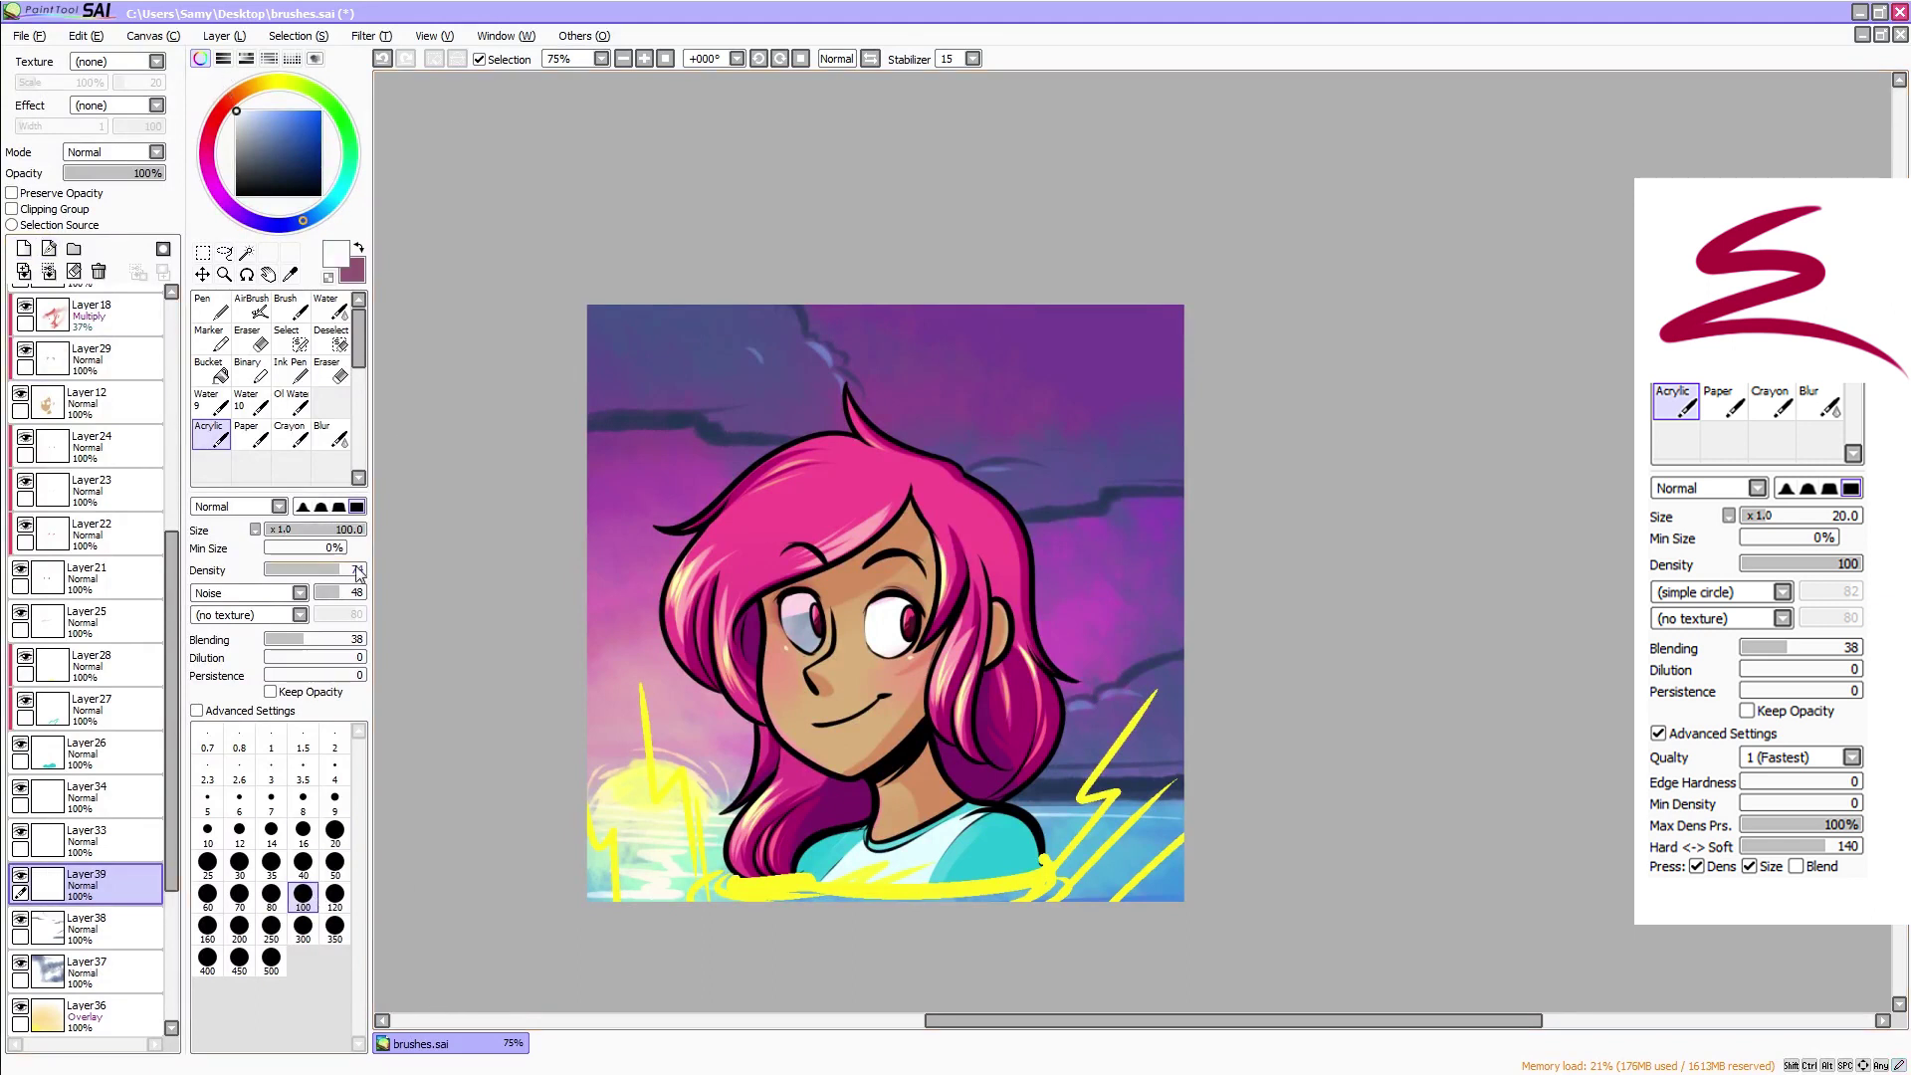
click(284, 591)
click(252, 605)
mouse_move(832, 642)
mouse_down()
mouse_move(824, 603)
mouse_move(787, 625)
mouse_up()
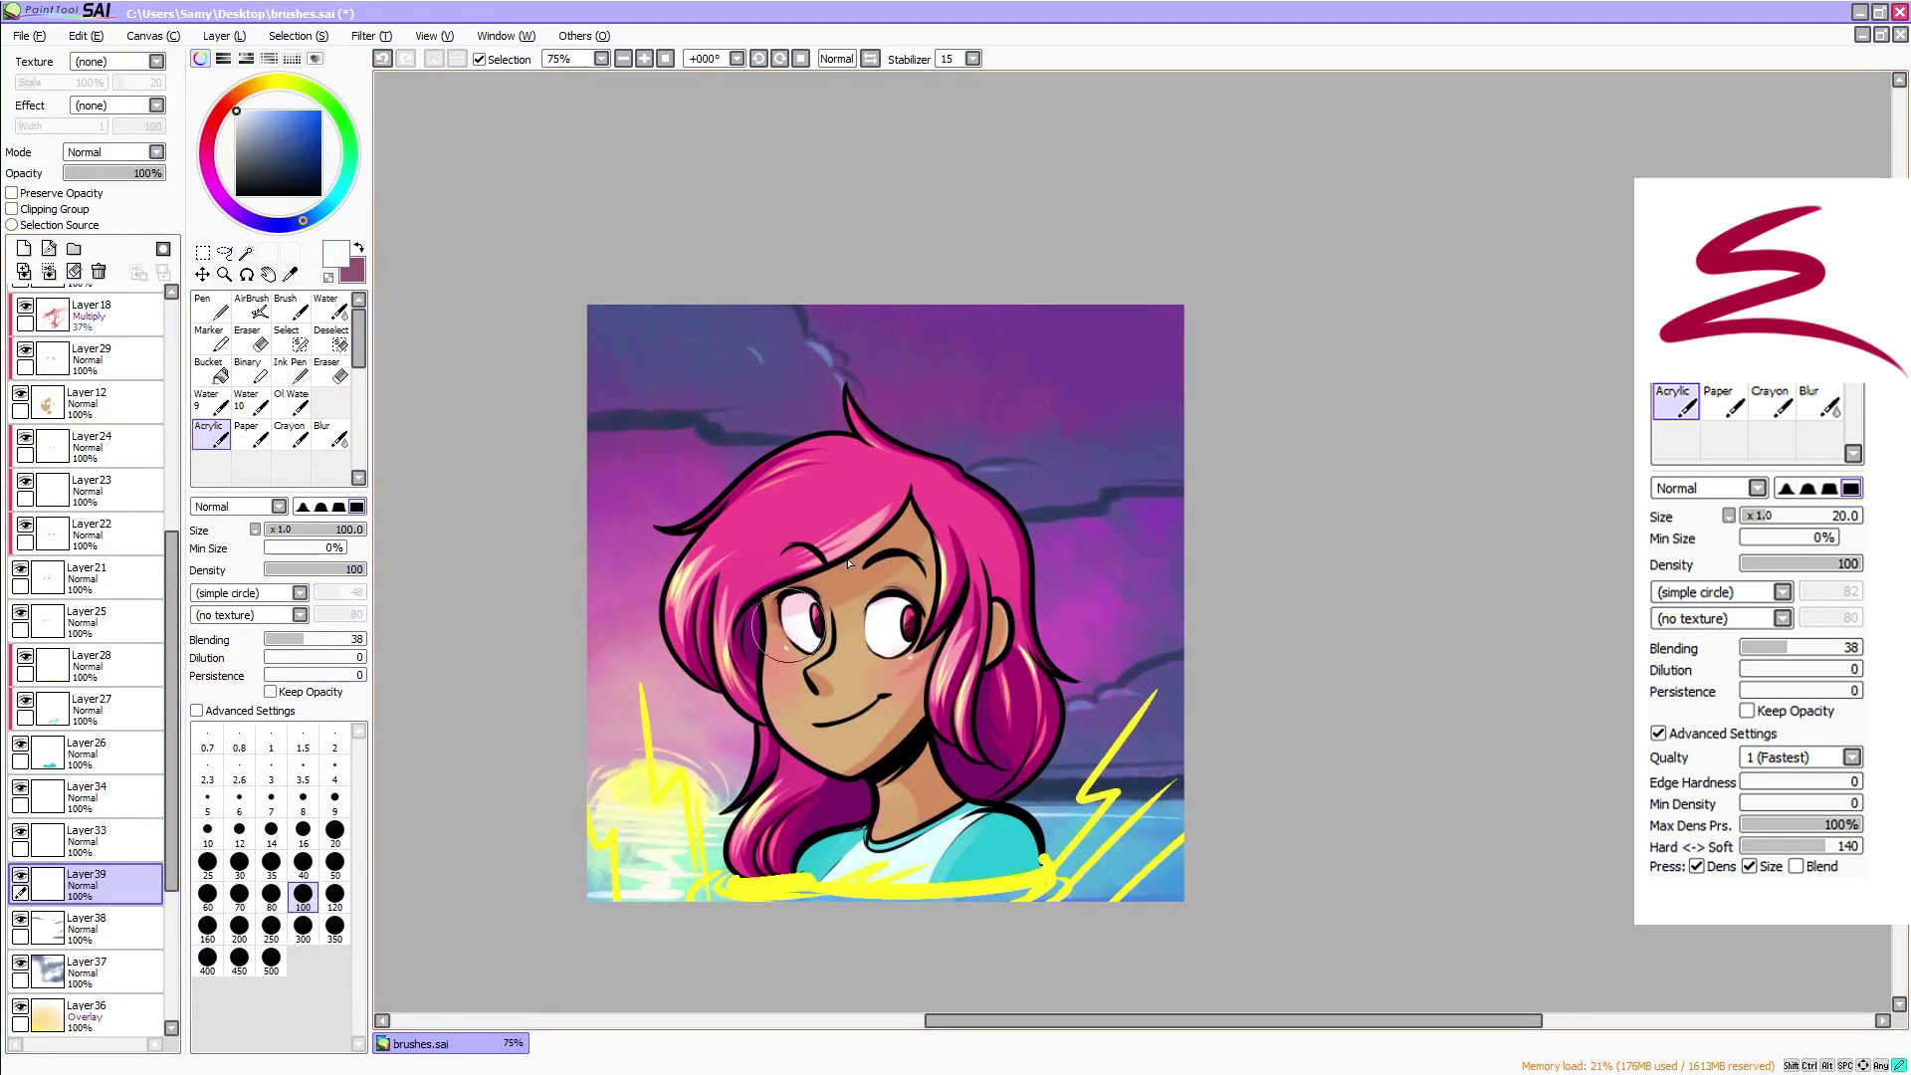
Merge Layer34, Layer33, Layer39 and Layer38 down into the blue shading layer, Layer37
drag(1041, 1021, 1075, 1028)
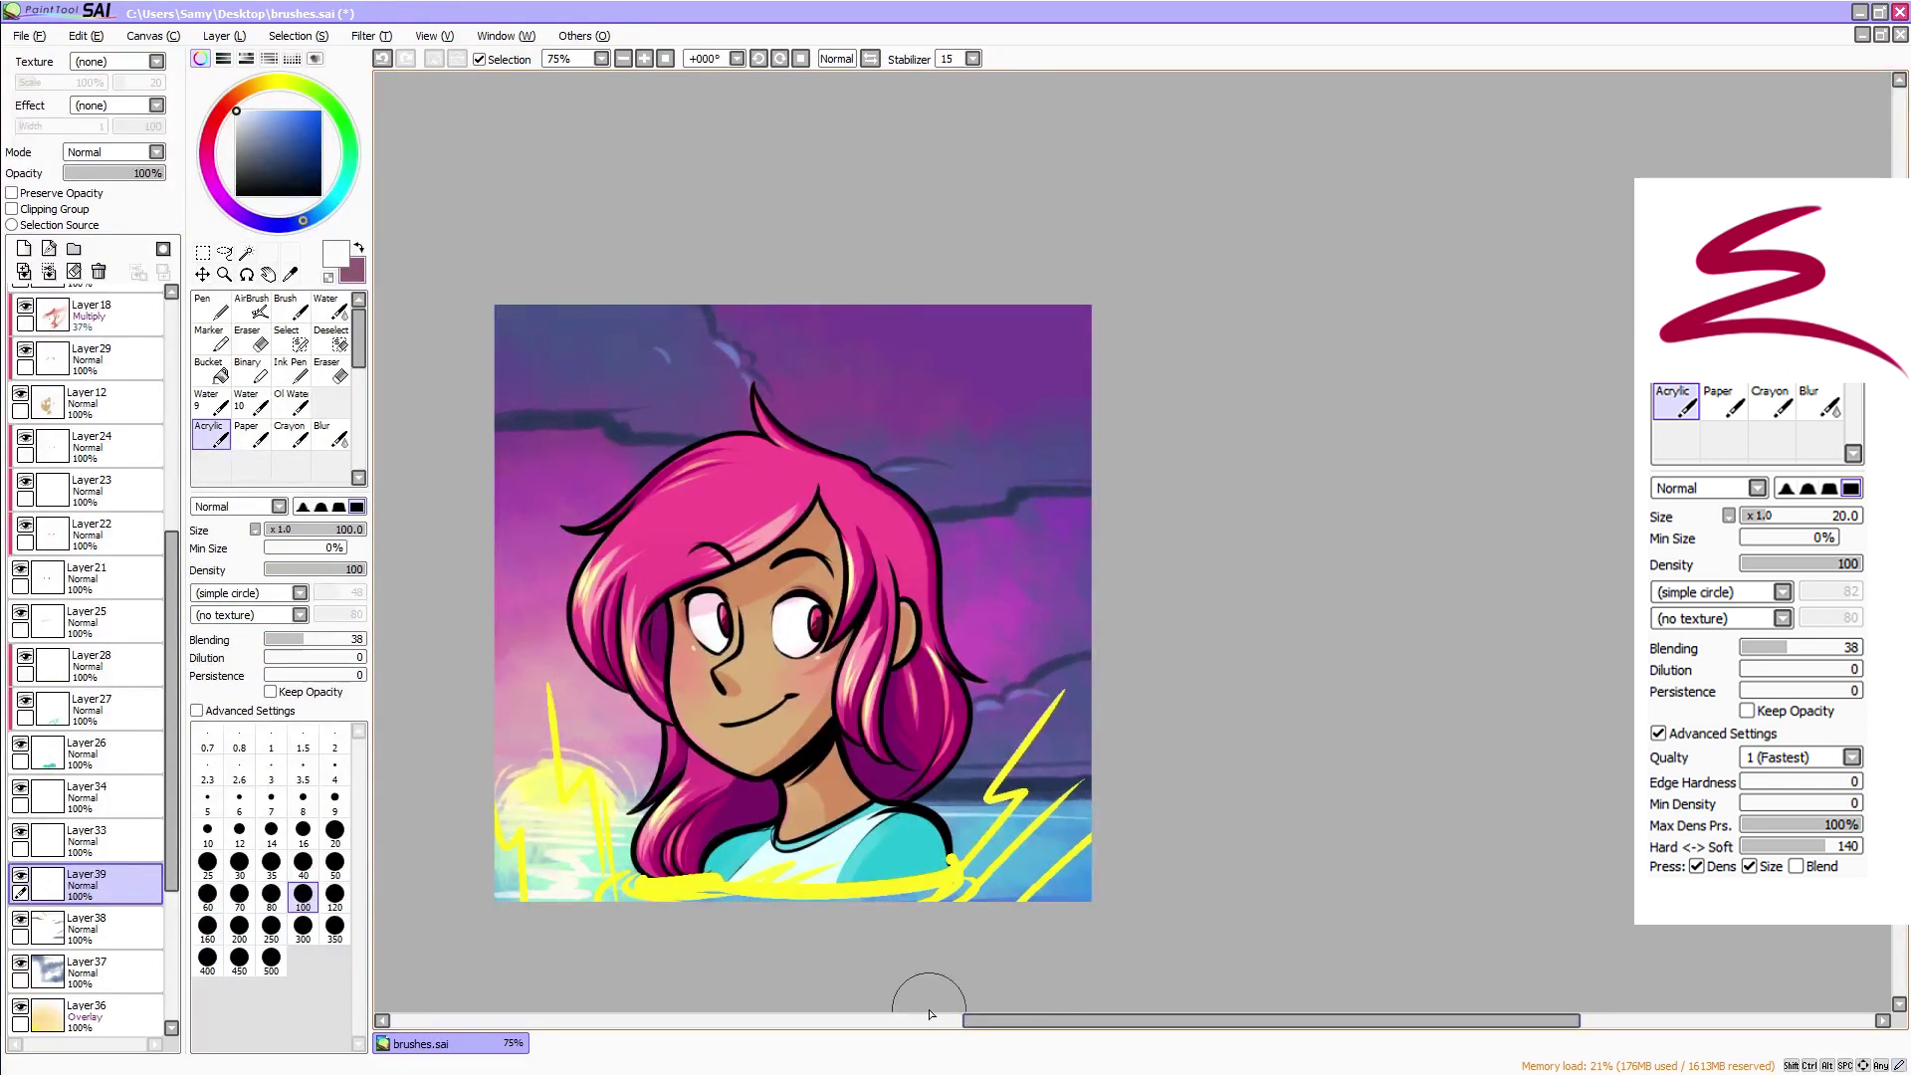
click(120, 796)
click(52, 276)
click(52, 276)
click(52, 276)
click(51, 276)
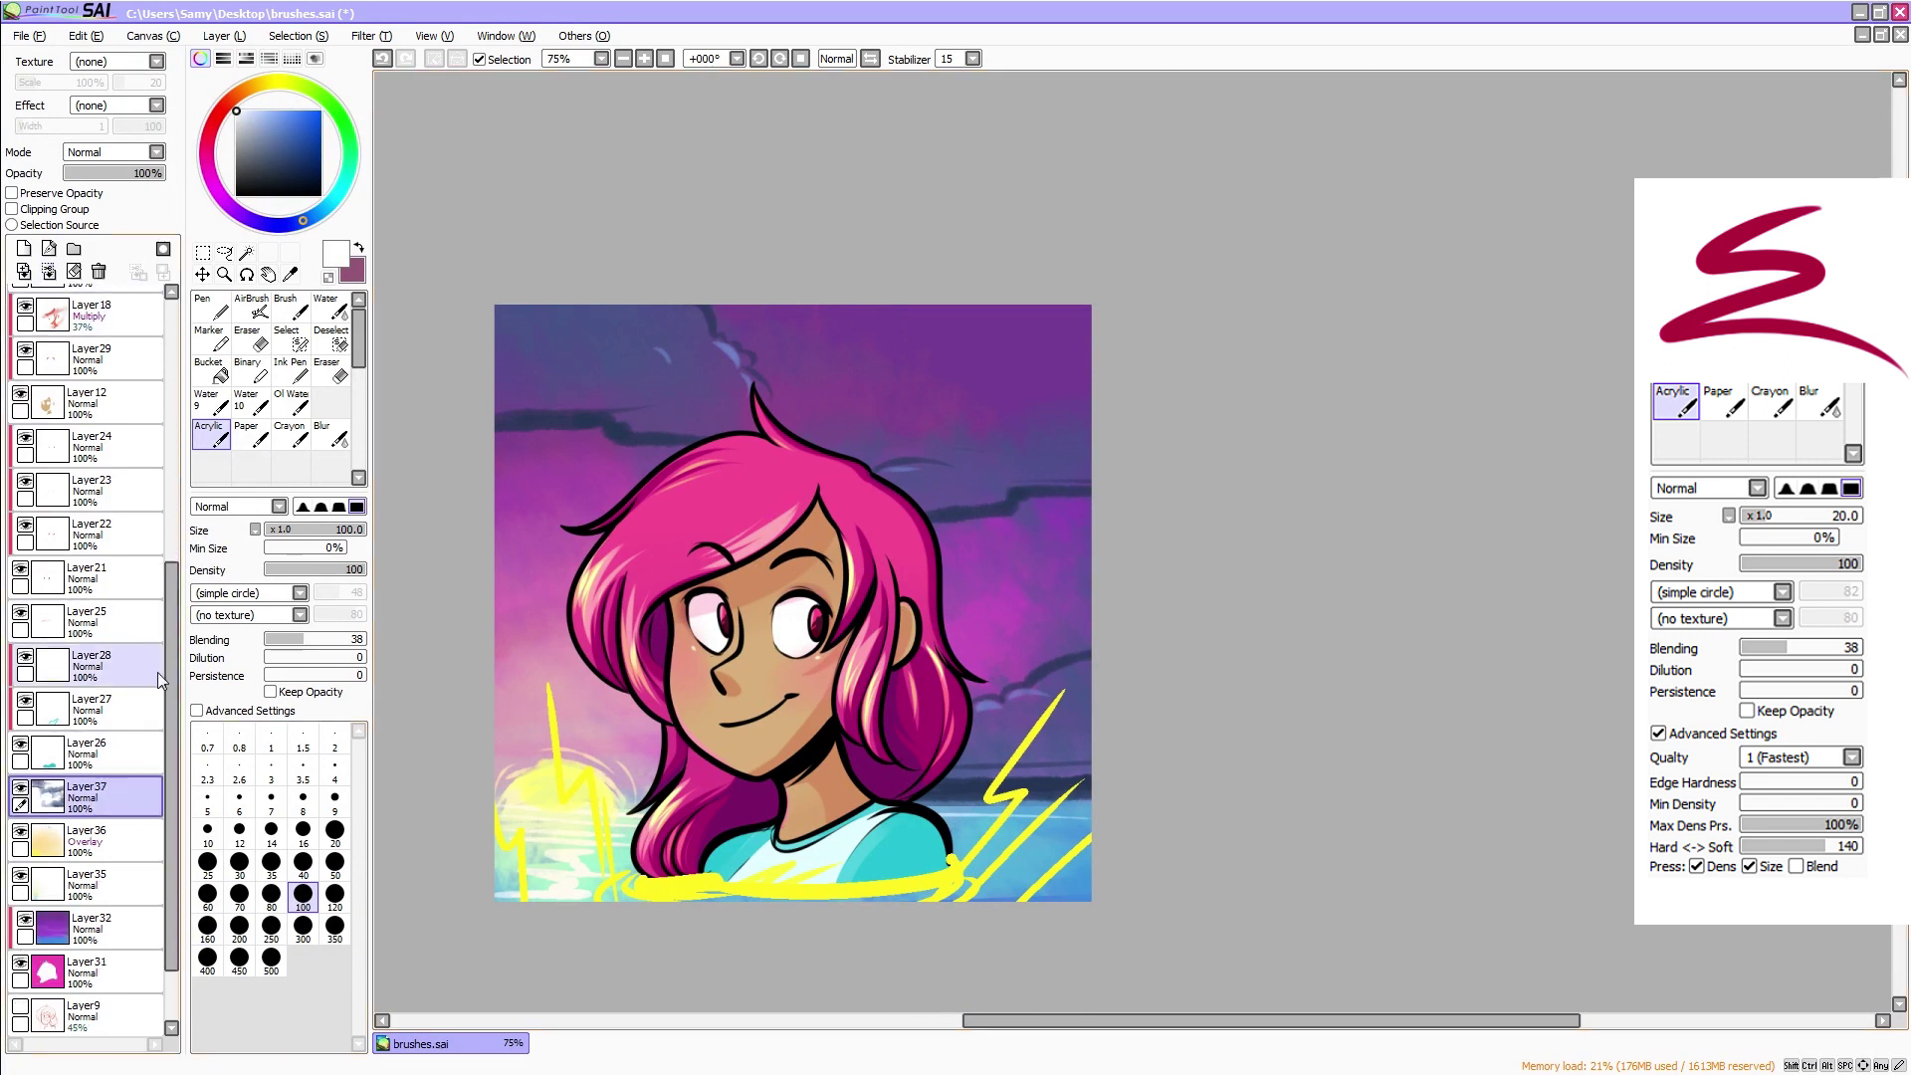
Add a Normal layer directly above Layer17, below the line art layer
drag(173, 697, 178, 440)
click(95, 443)
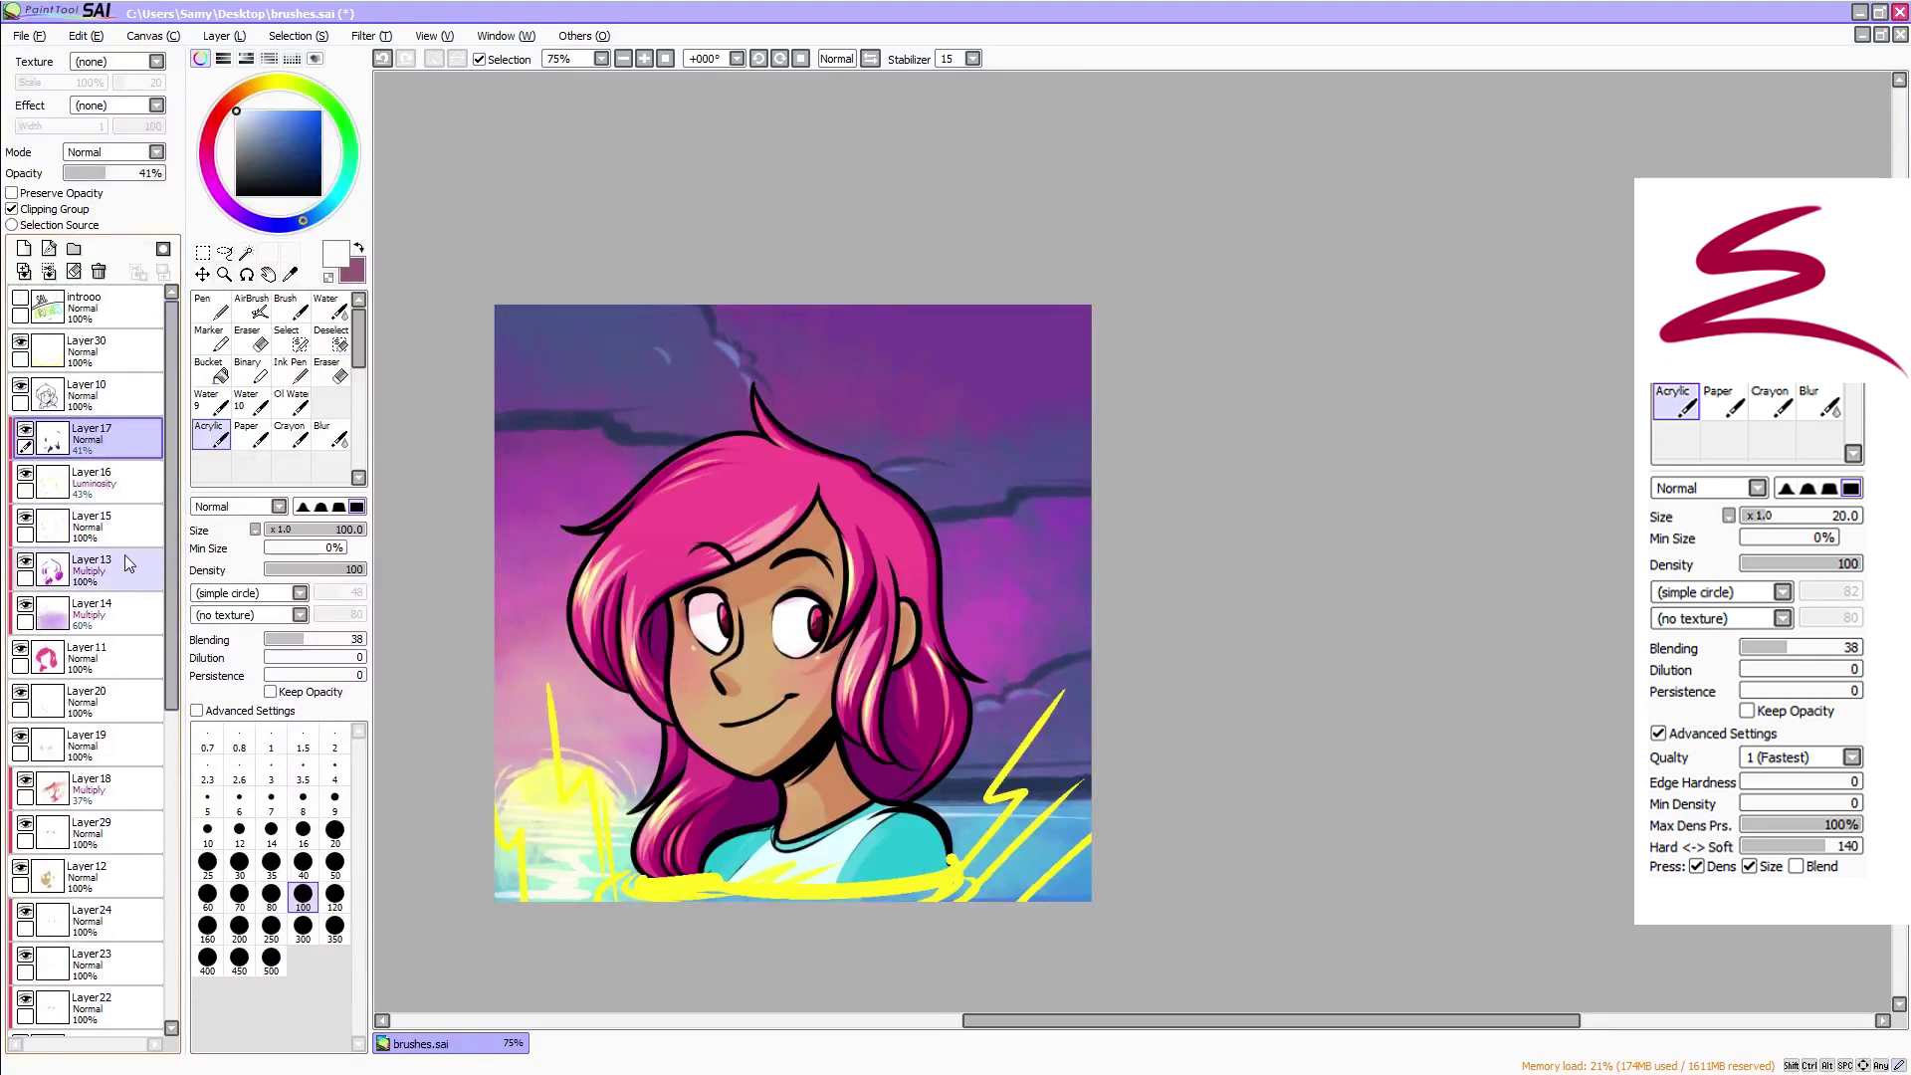
click(25, 248)
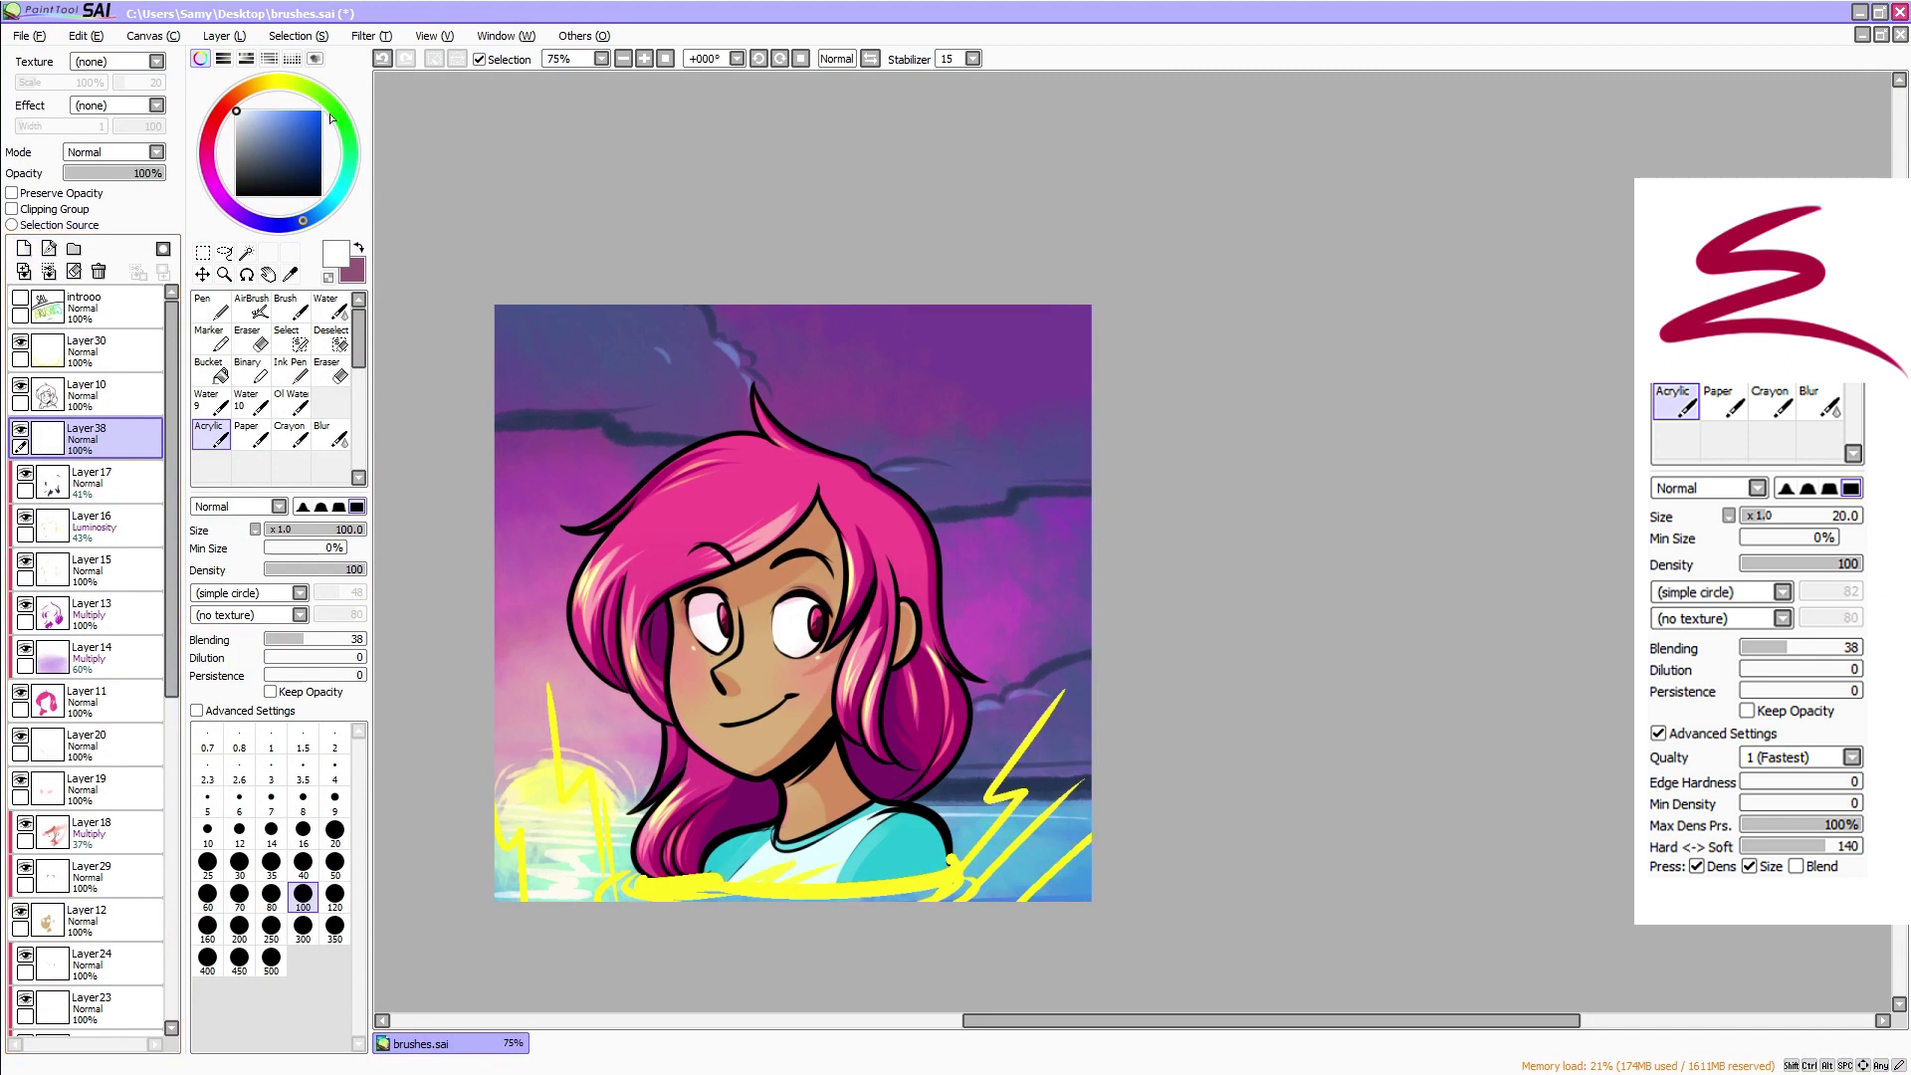
Brush a soft yellow glow over the sun and nearby hair at size 300 and density 20, and set the layer to Overlay at 41% opacity
click(269, 84)
click(284, 570)
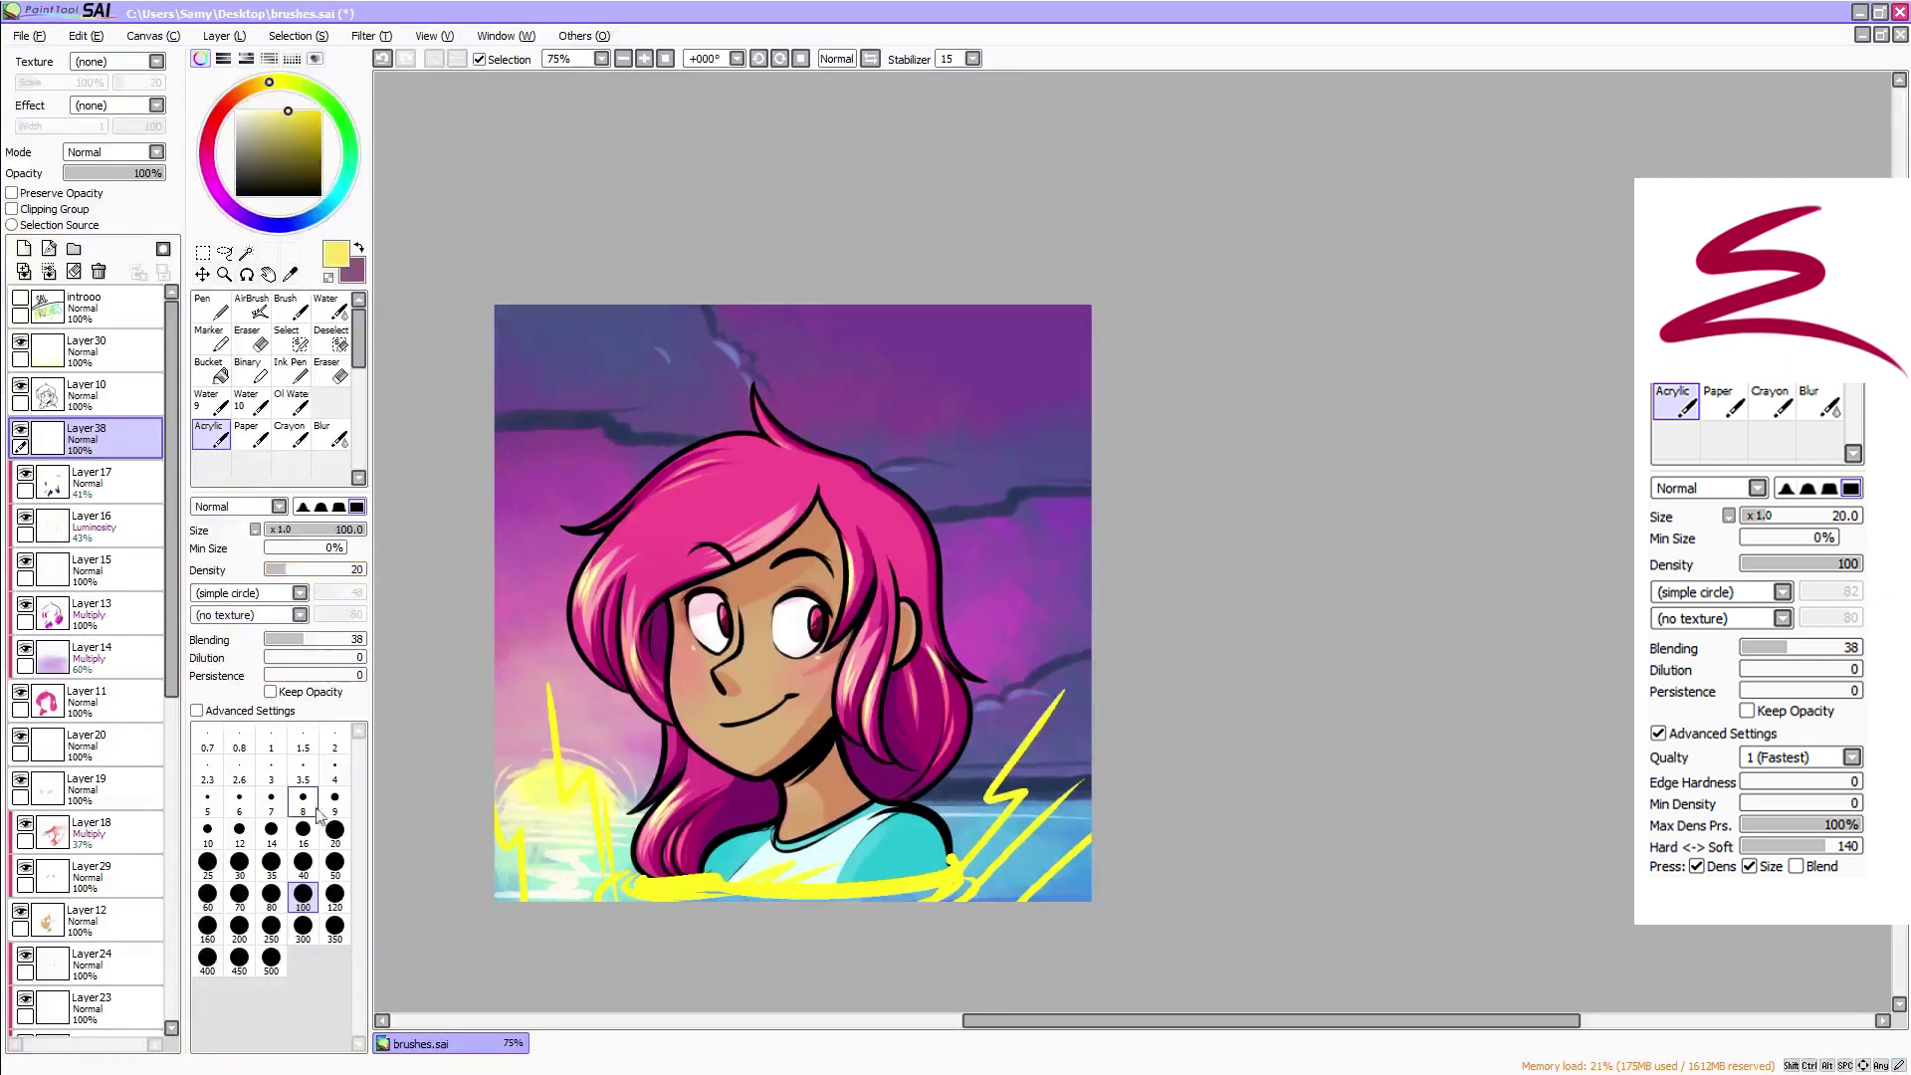
click(295, 930)
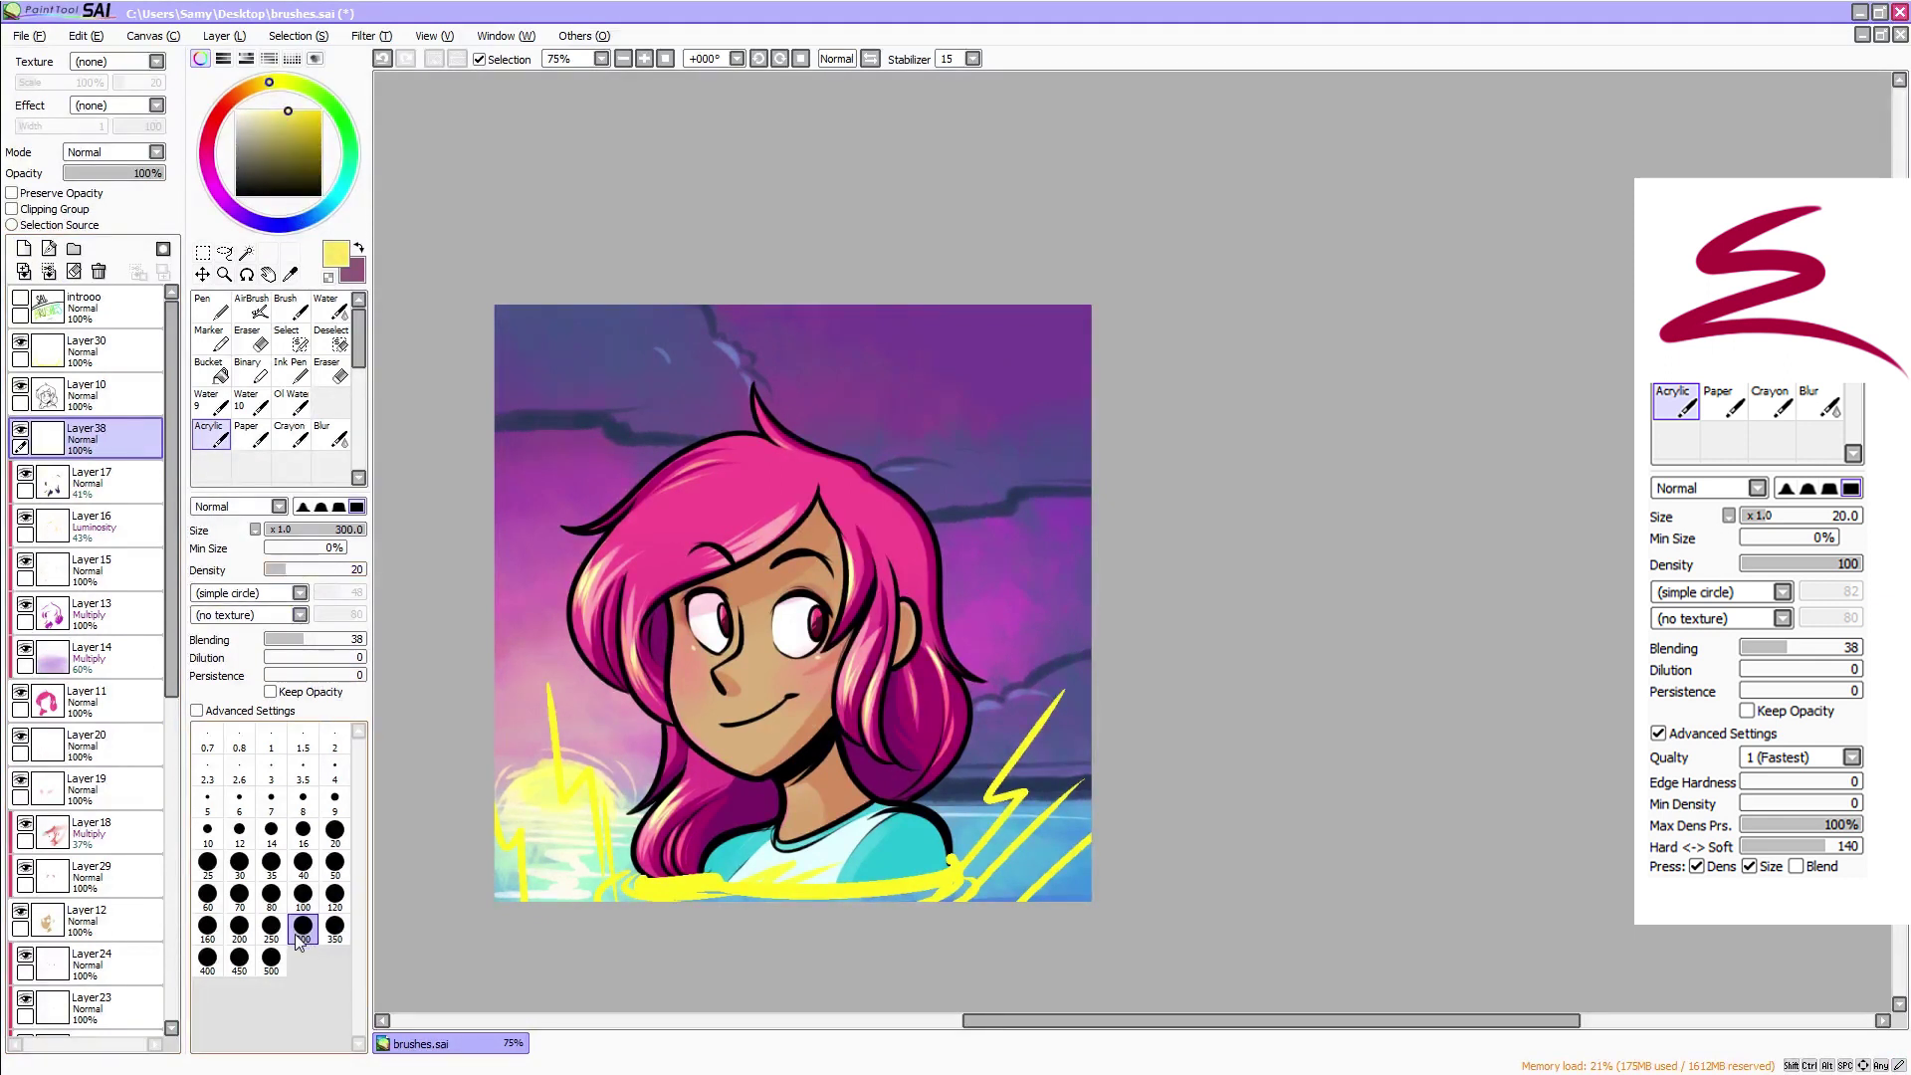
drag(569, 570, 543, 807)
key(ctrl+z)
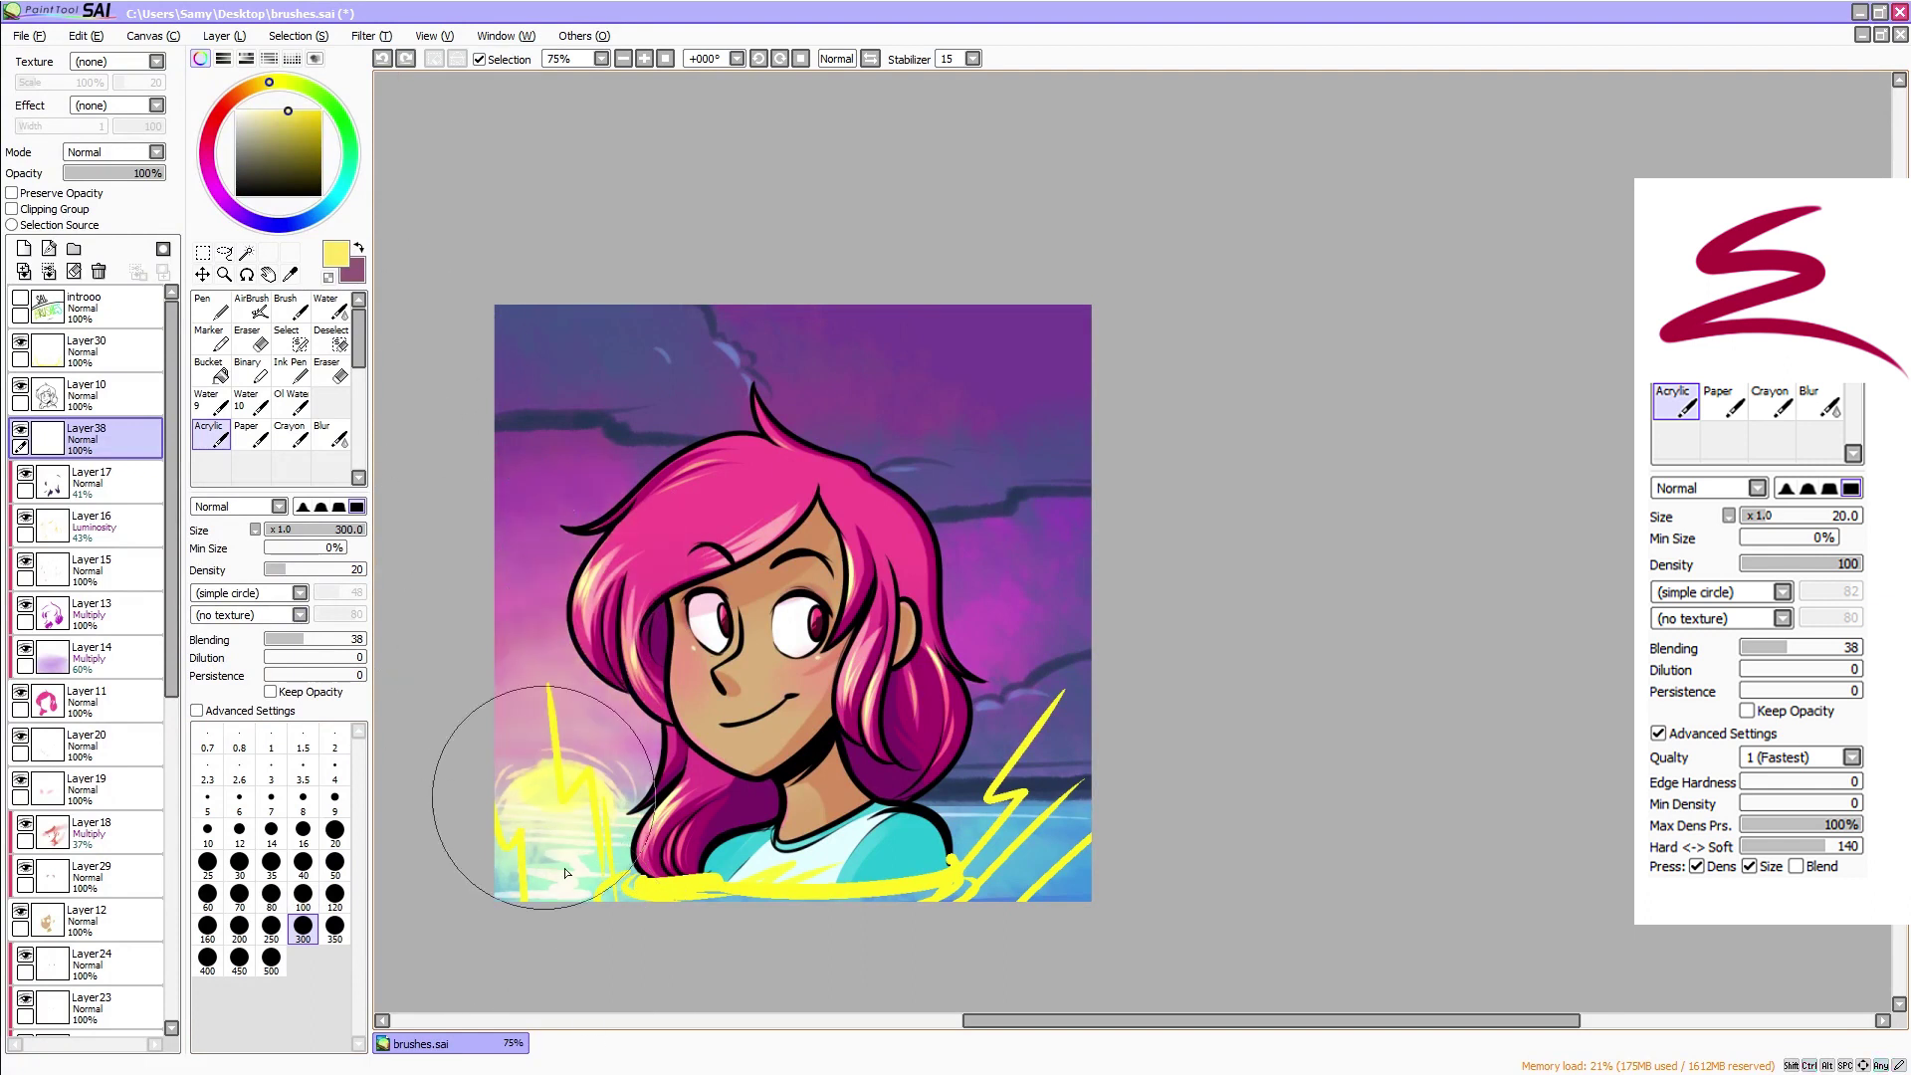
mouse_move(593, 745)
mouse_down()
mouse_move(585, 907)
mouse_move(537, 839)
mouse_move(748, 814)
mouse_move(601, 838)
mouse_up()
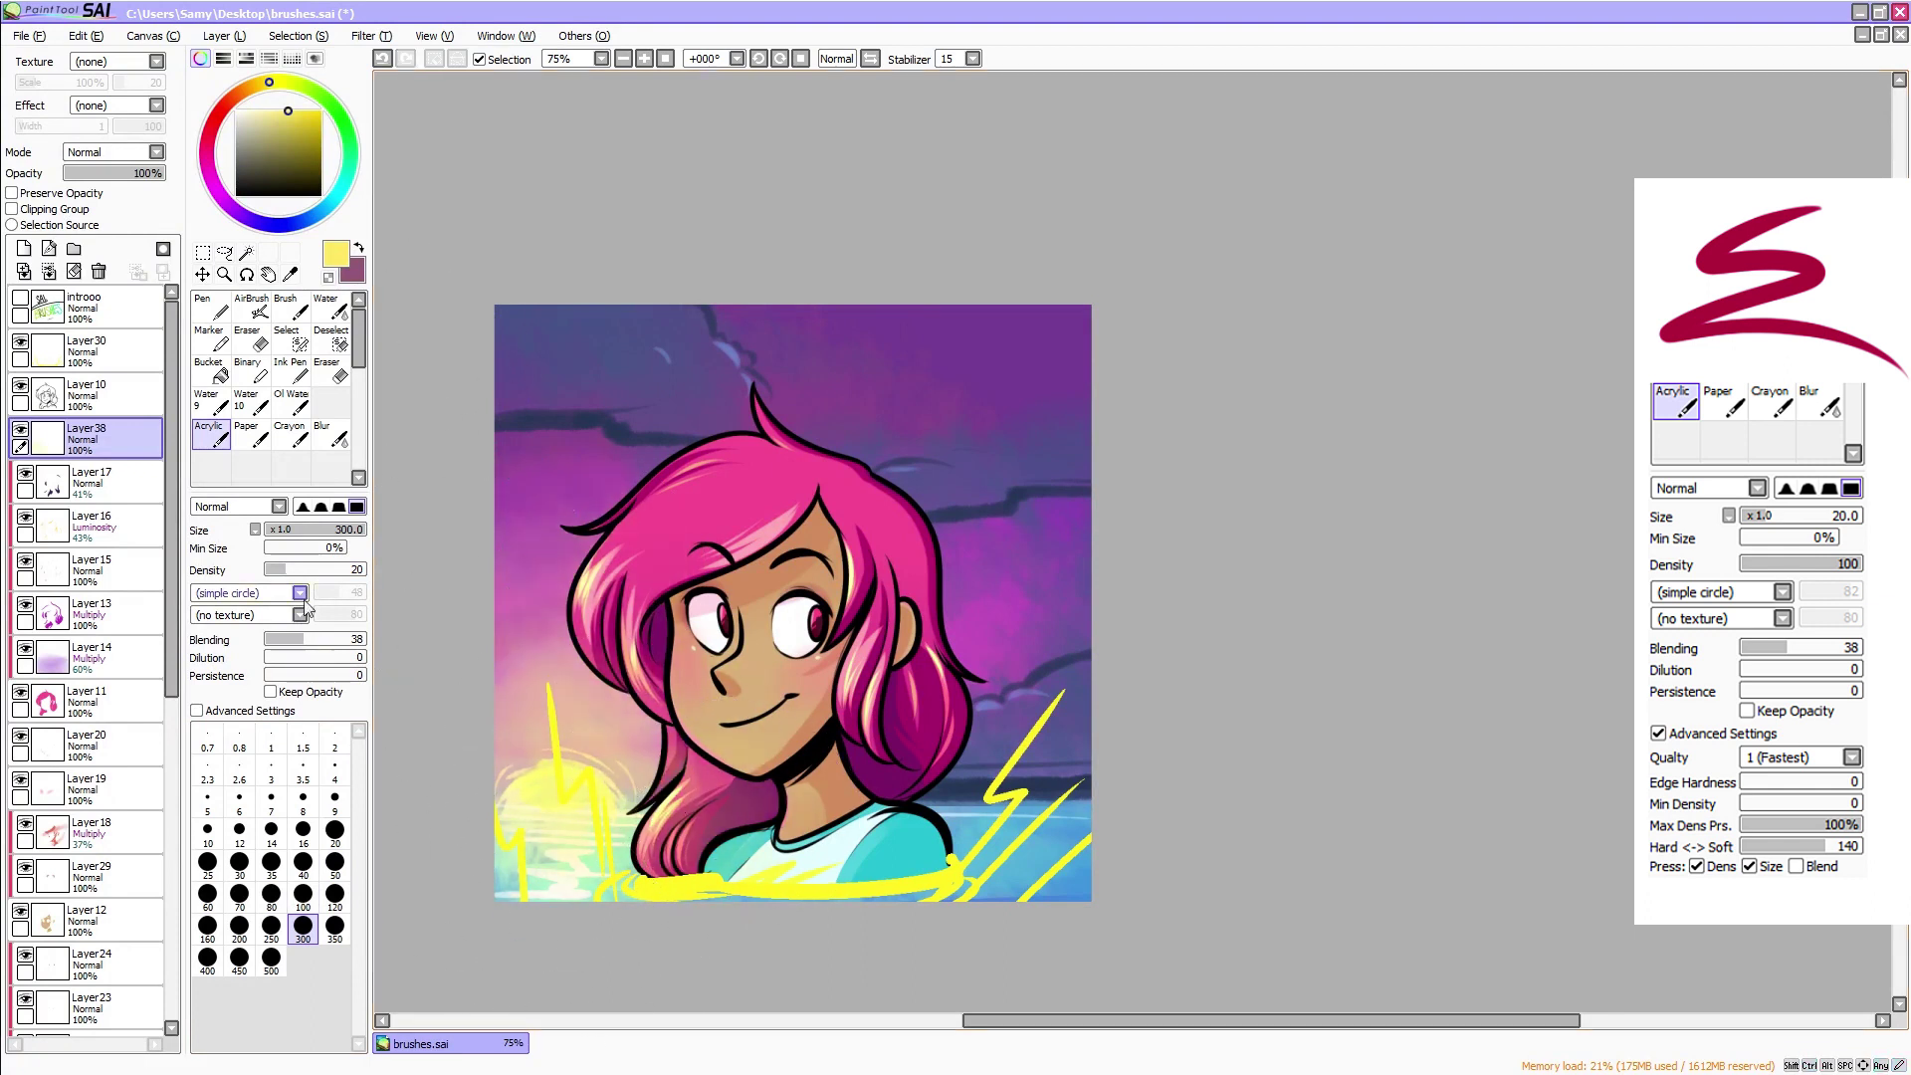
click(100, 230)
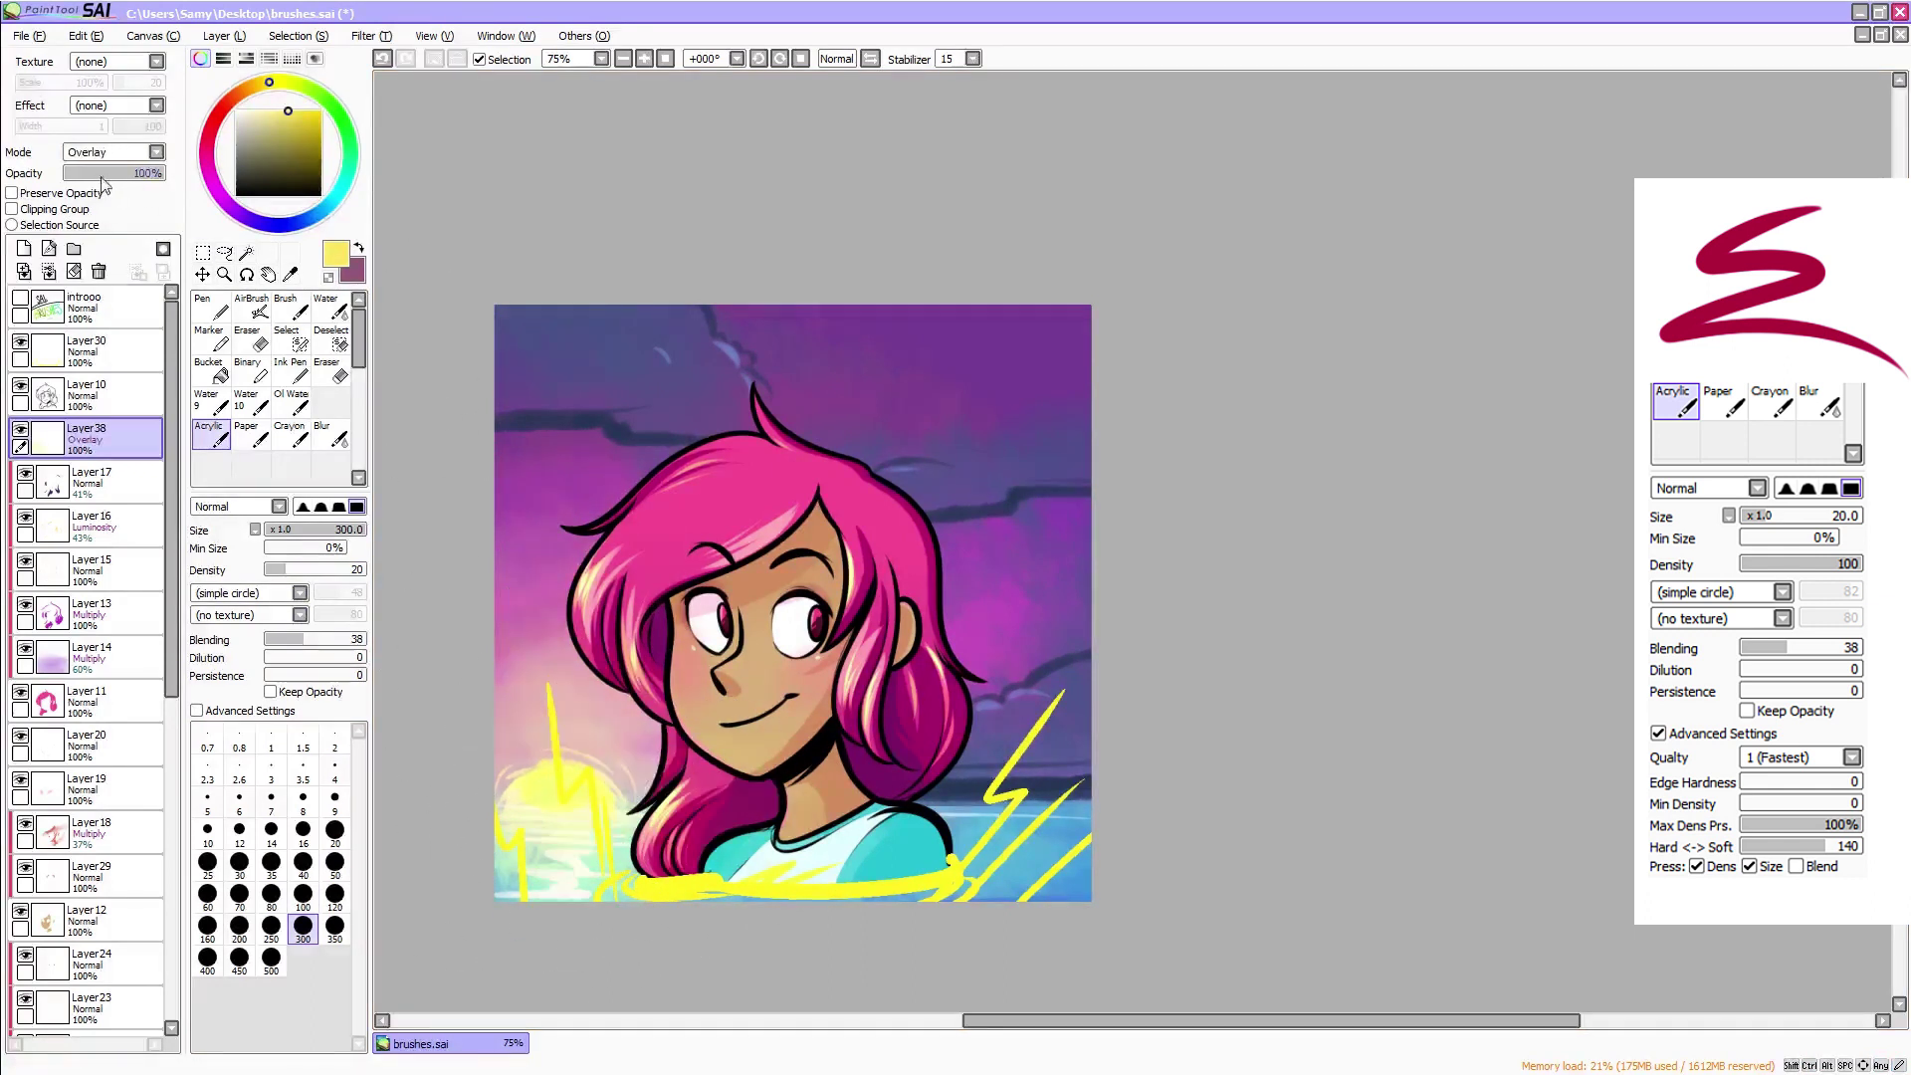
drag(101, 177, 111, 180)
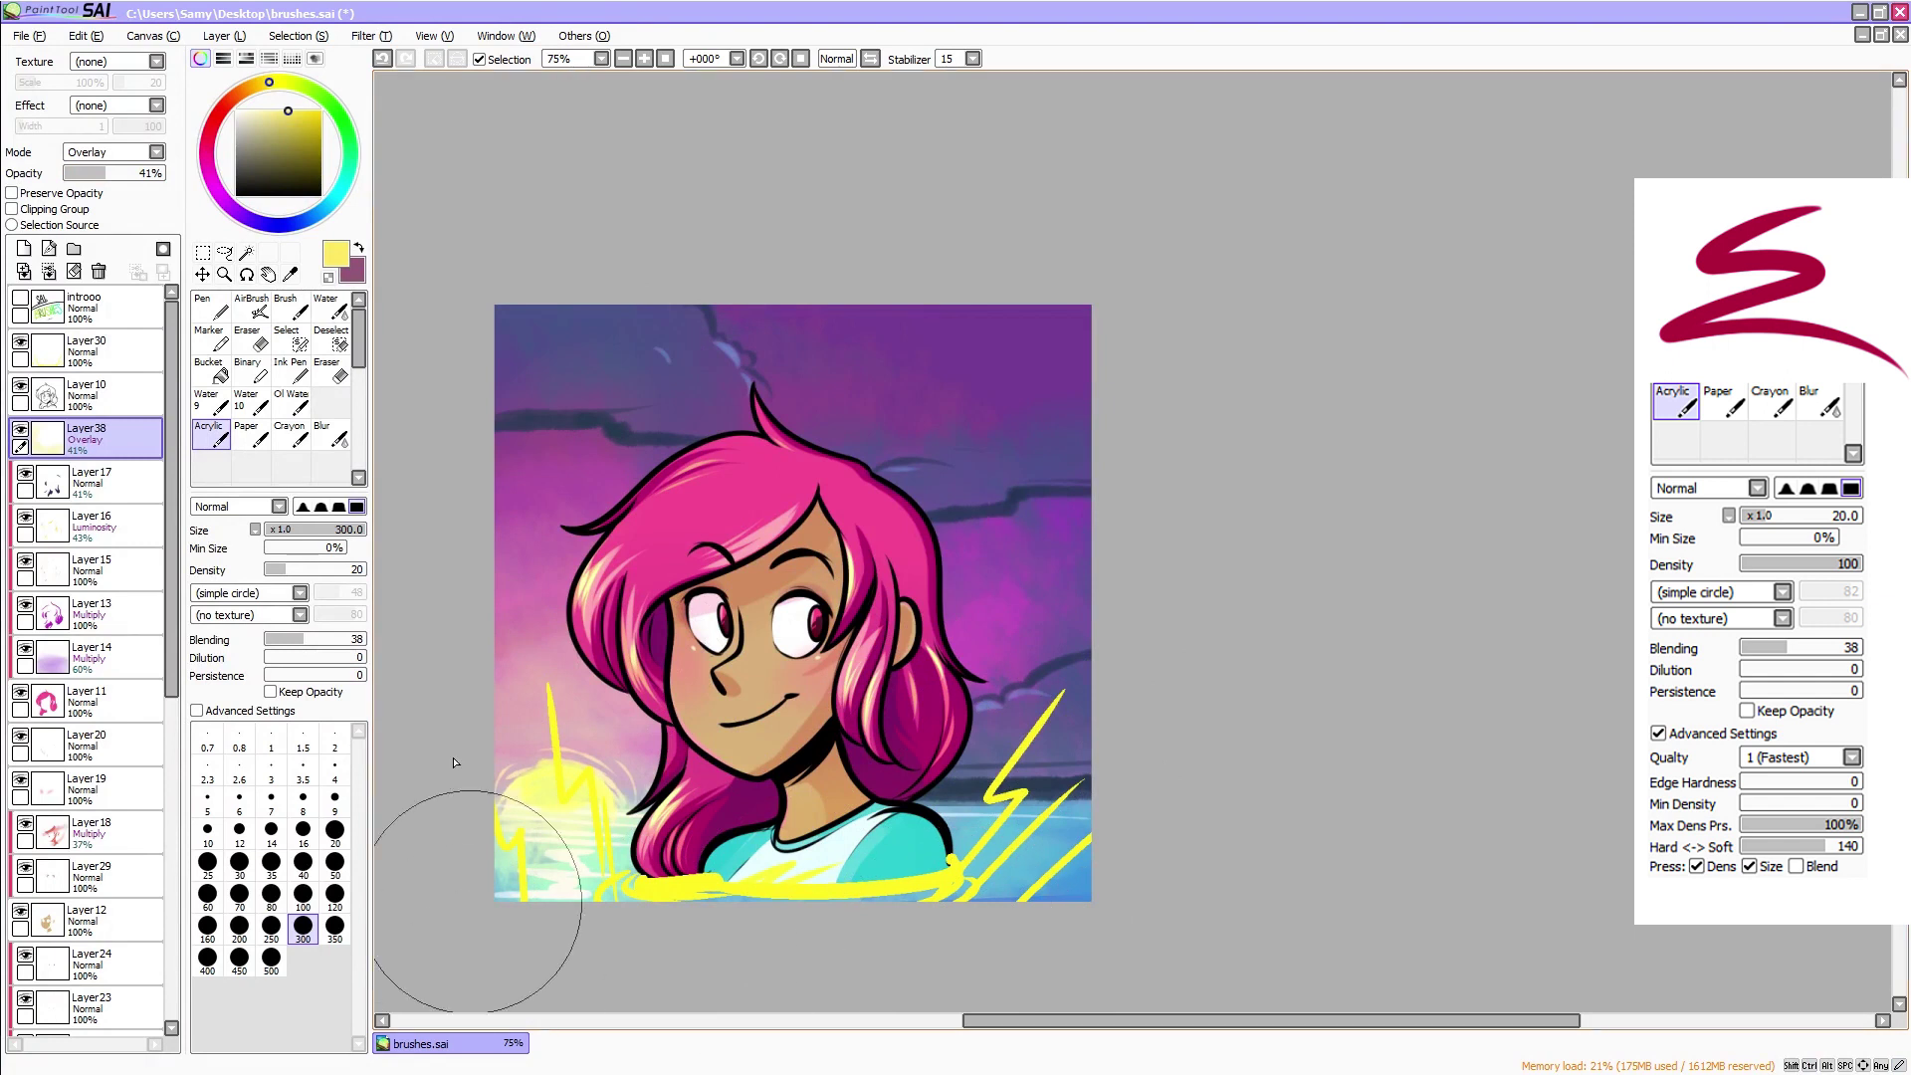
Brush dark indigo shading around the edges of the sky and sea on the Overlay layer at size 120 and density 20
click(261, 224)
click(335, 892)
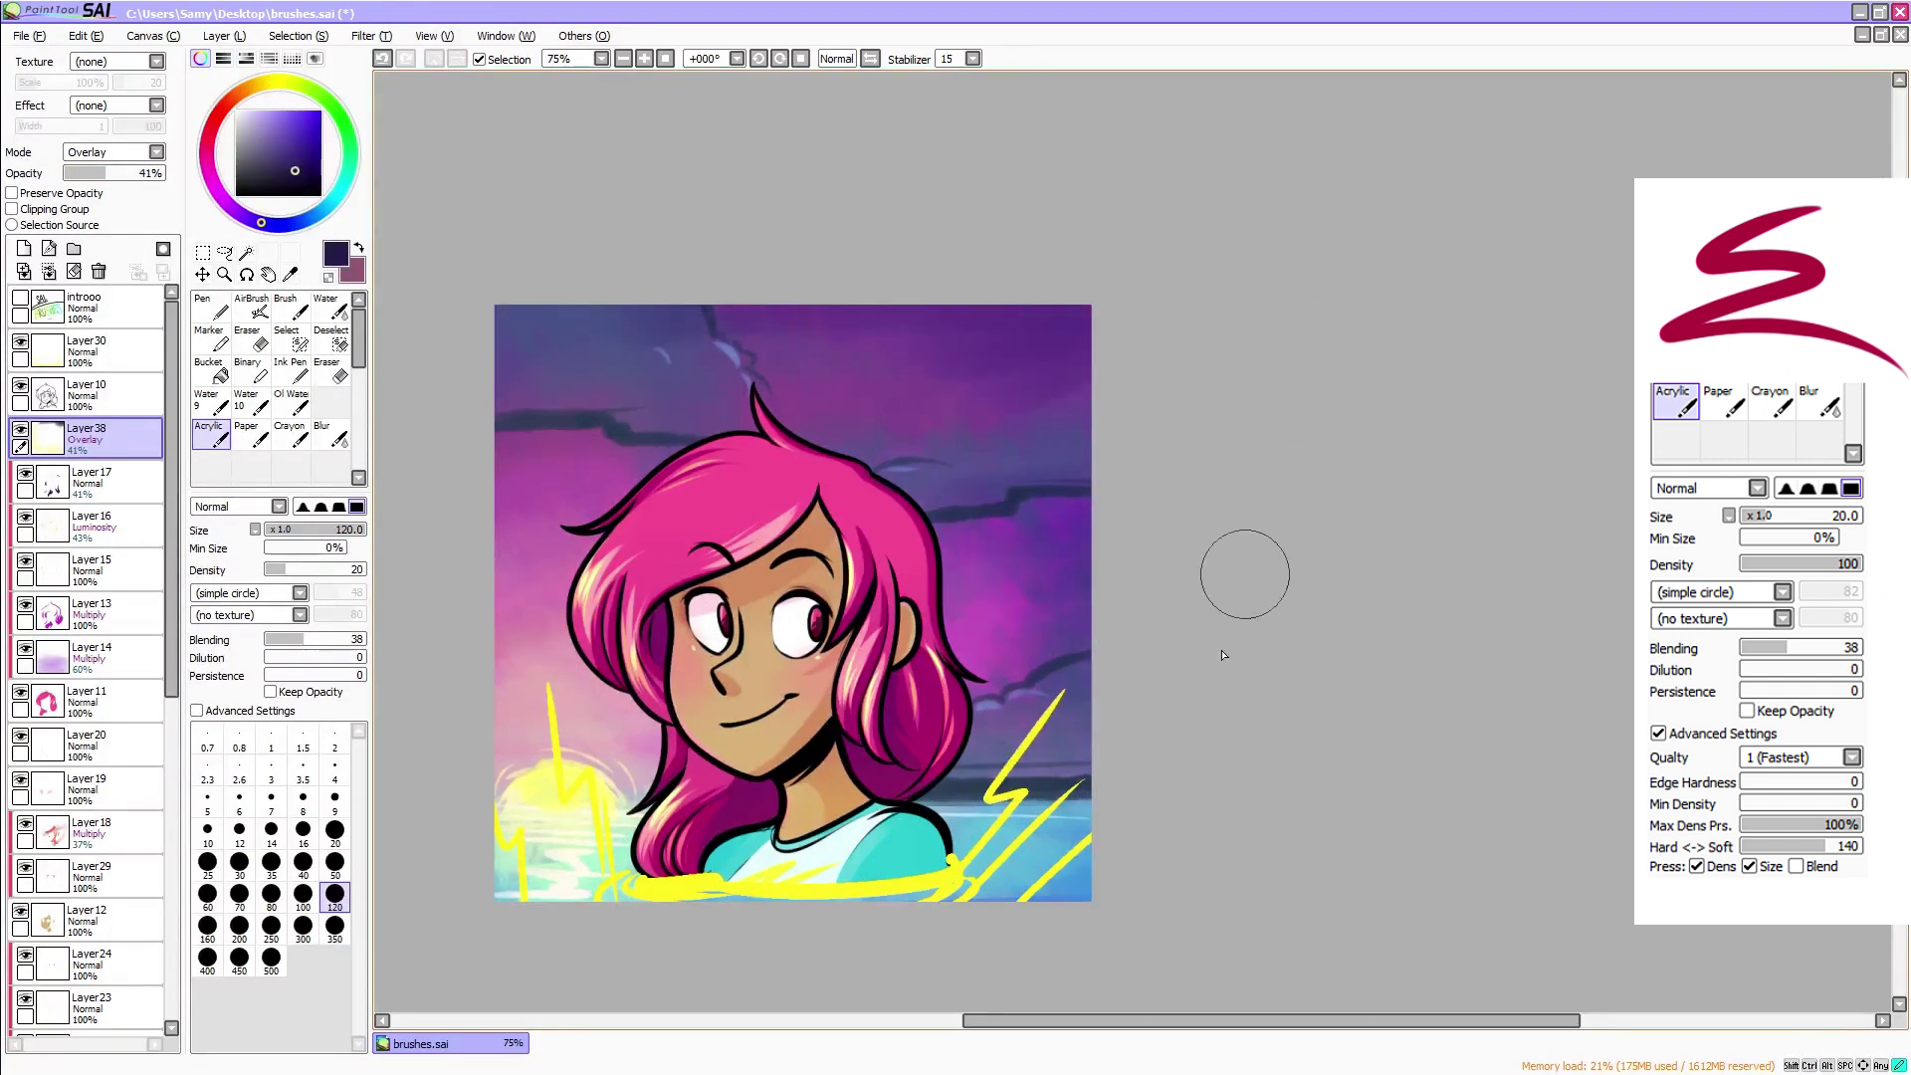
mouse_move(583, 927)
mouse_down()
mouse_move(639, 863)
mouse_move(556, 797)
mouse_up()
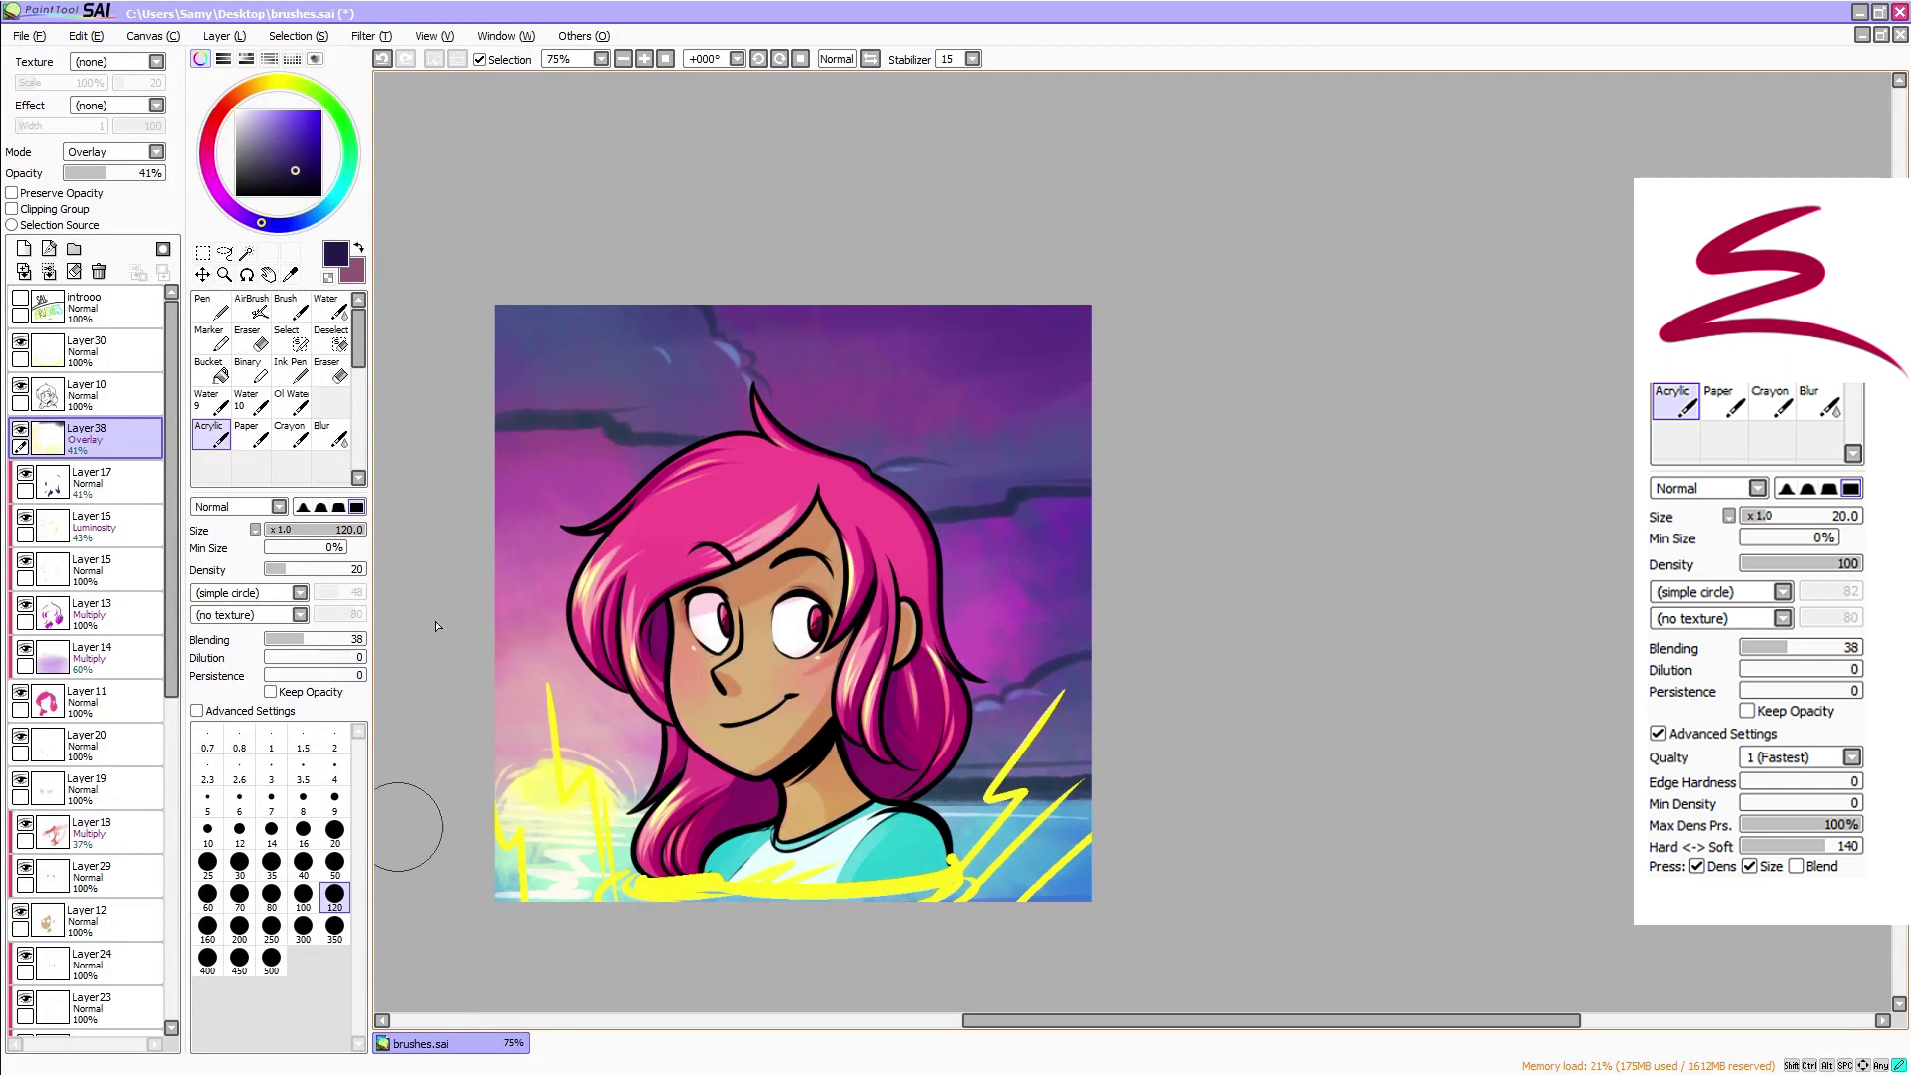
mouse_move(513, 564)
mouse_down()
mouse_move(544, 323)
mouse_move(549, 458)
mouse_up()
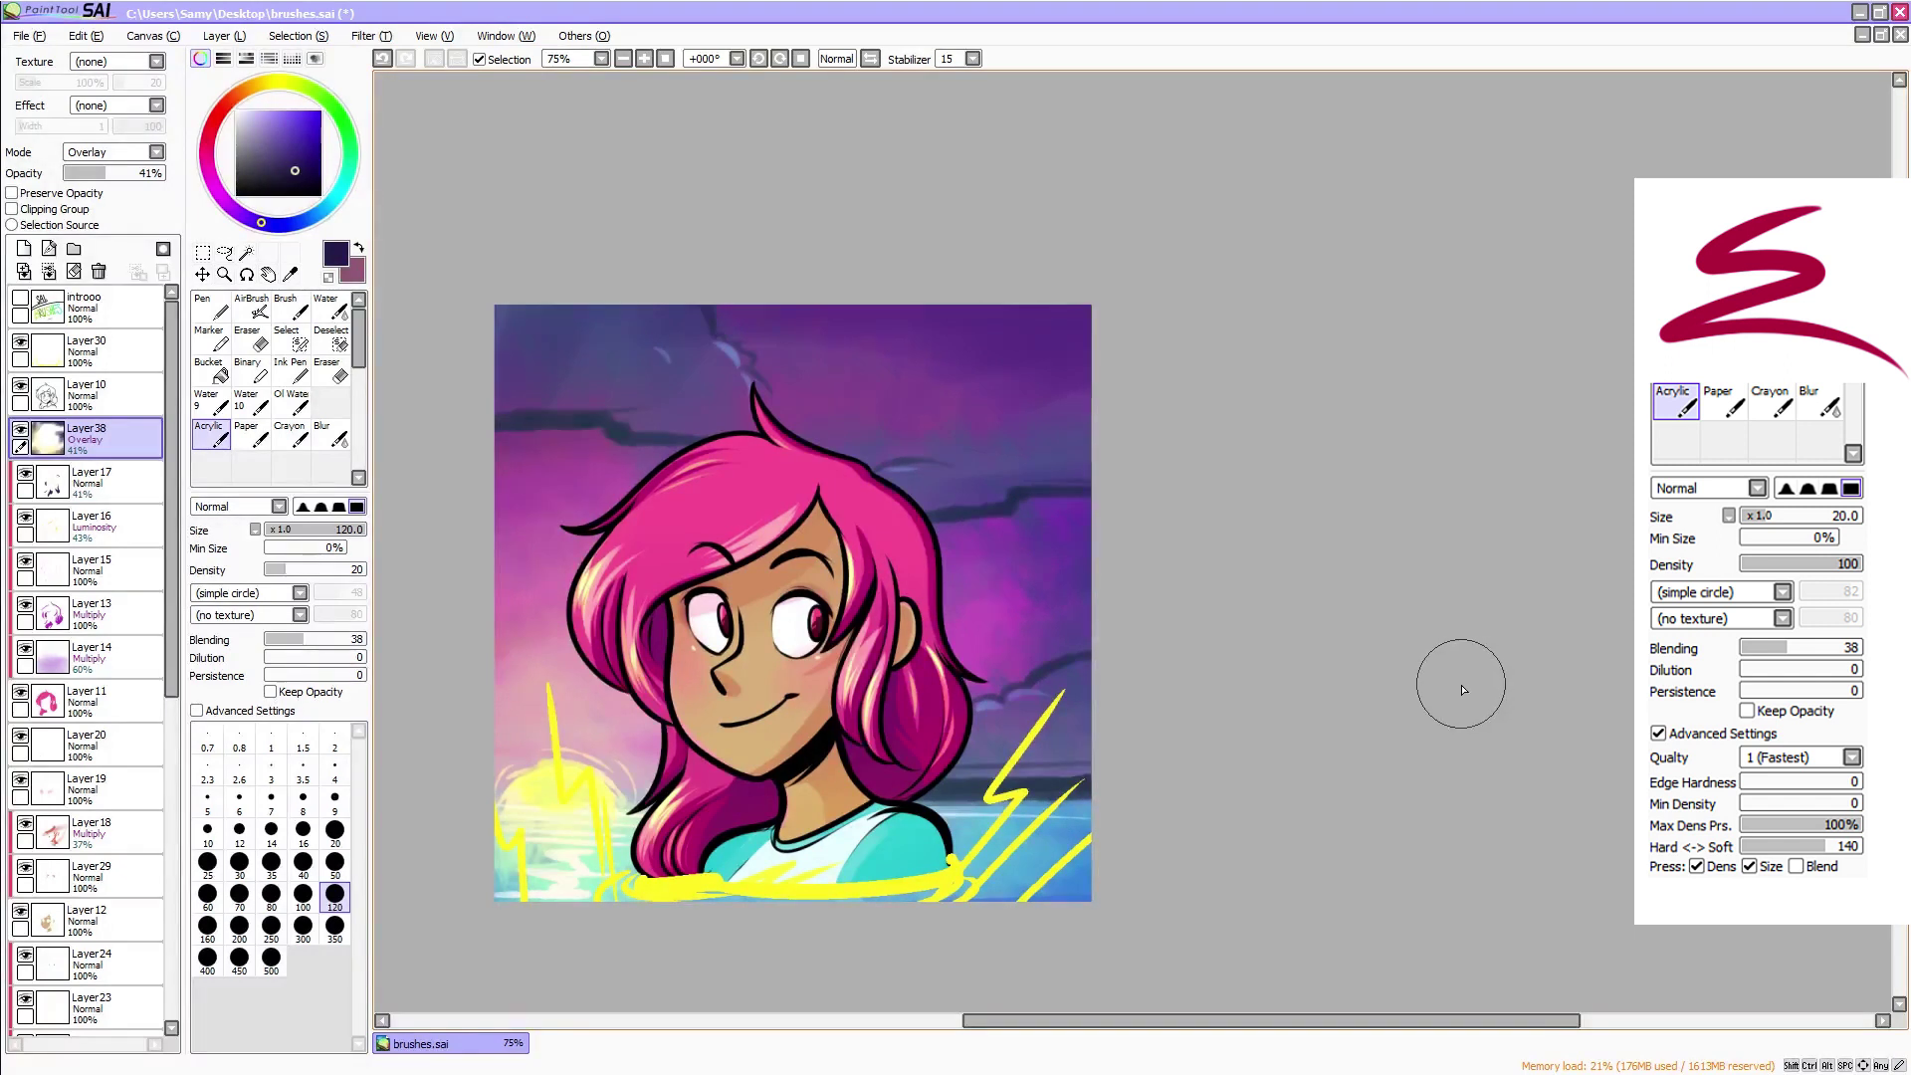
Hide Layer30 and brush pale blue ripples around the shoulders on a new layer with the Noise shape at size 20 and density 100
click(24, 346)
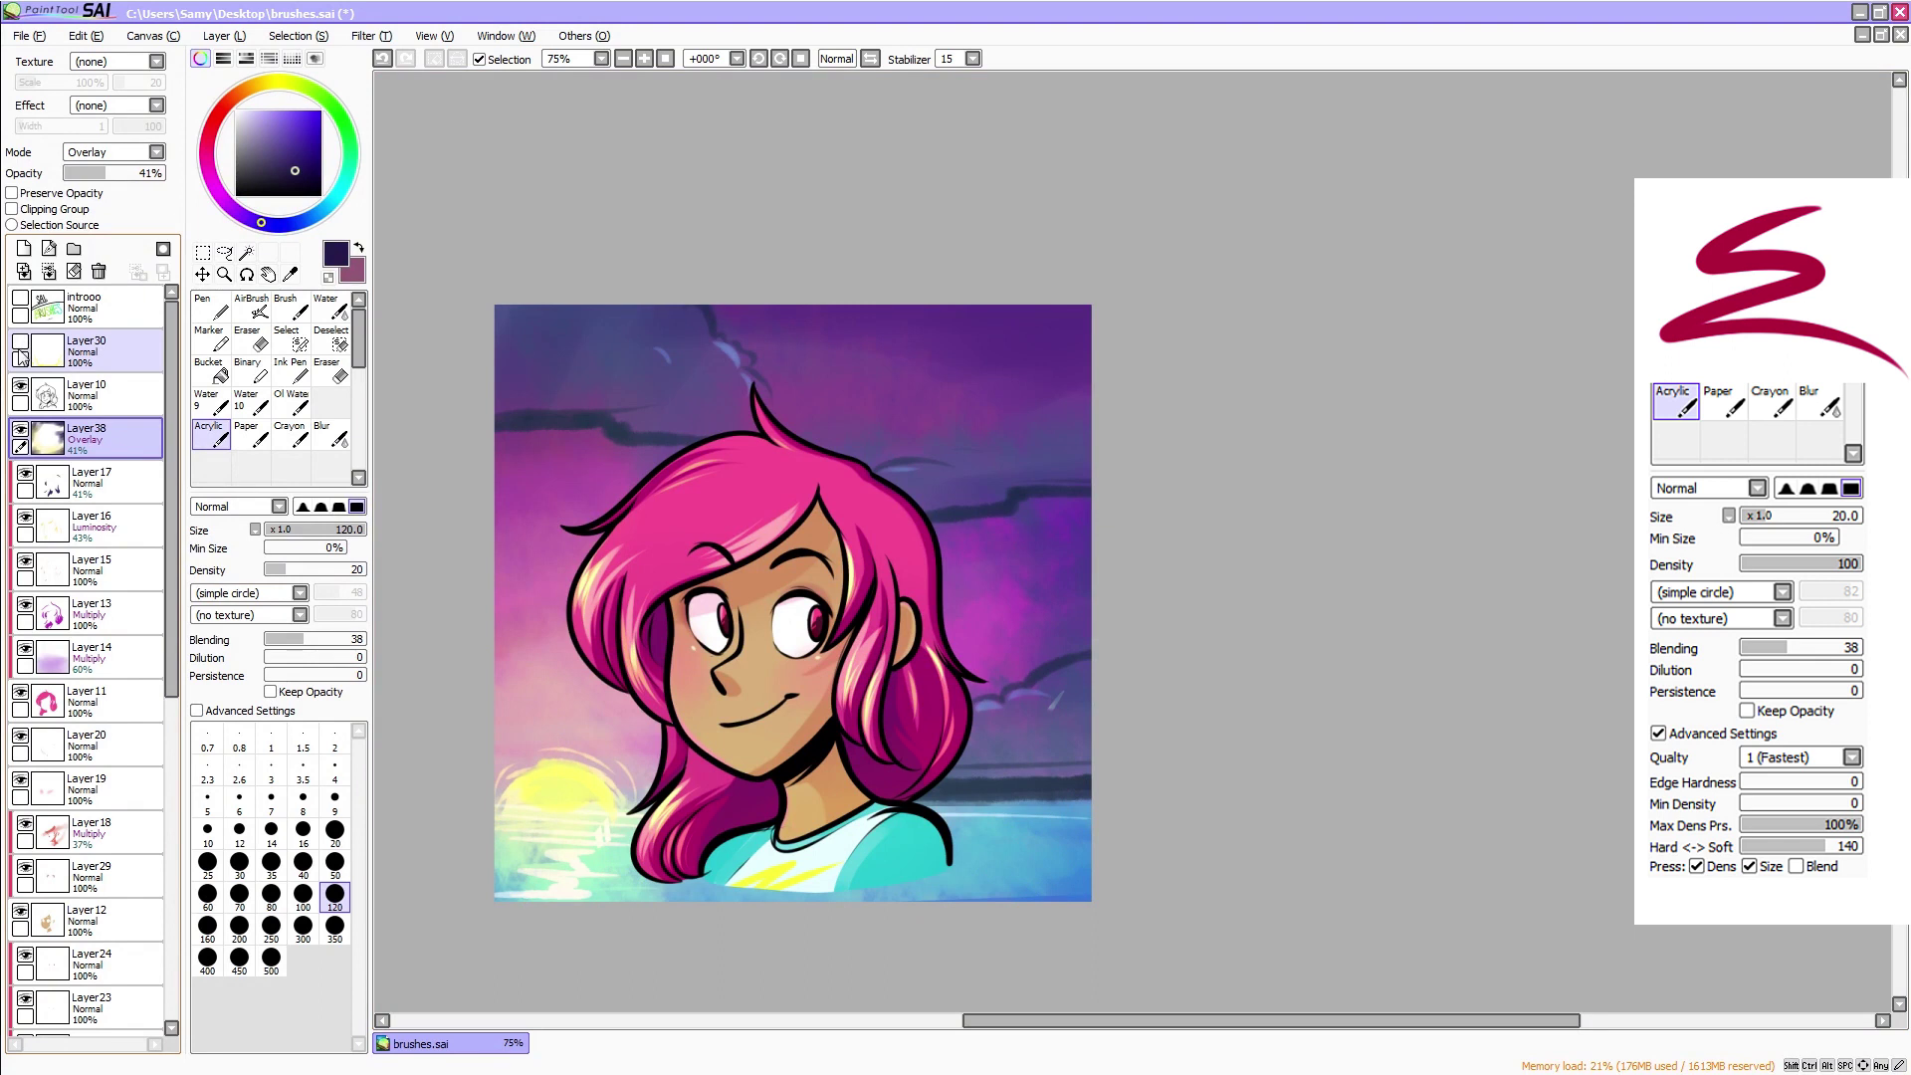
click(47, 248)
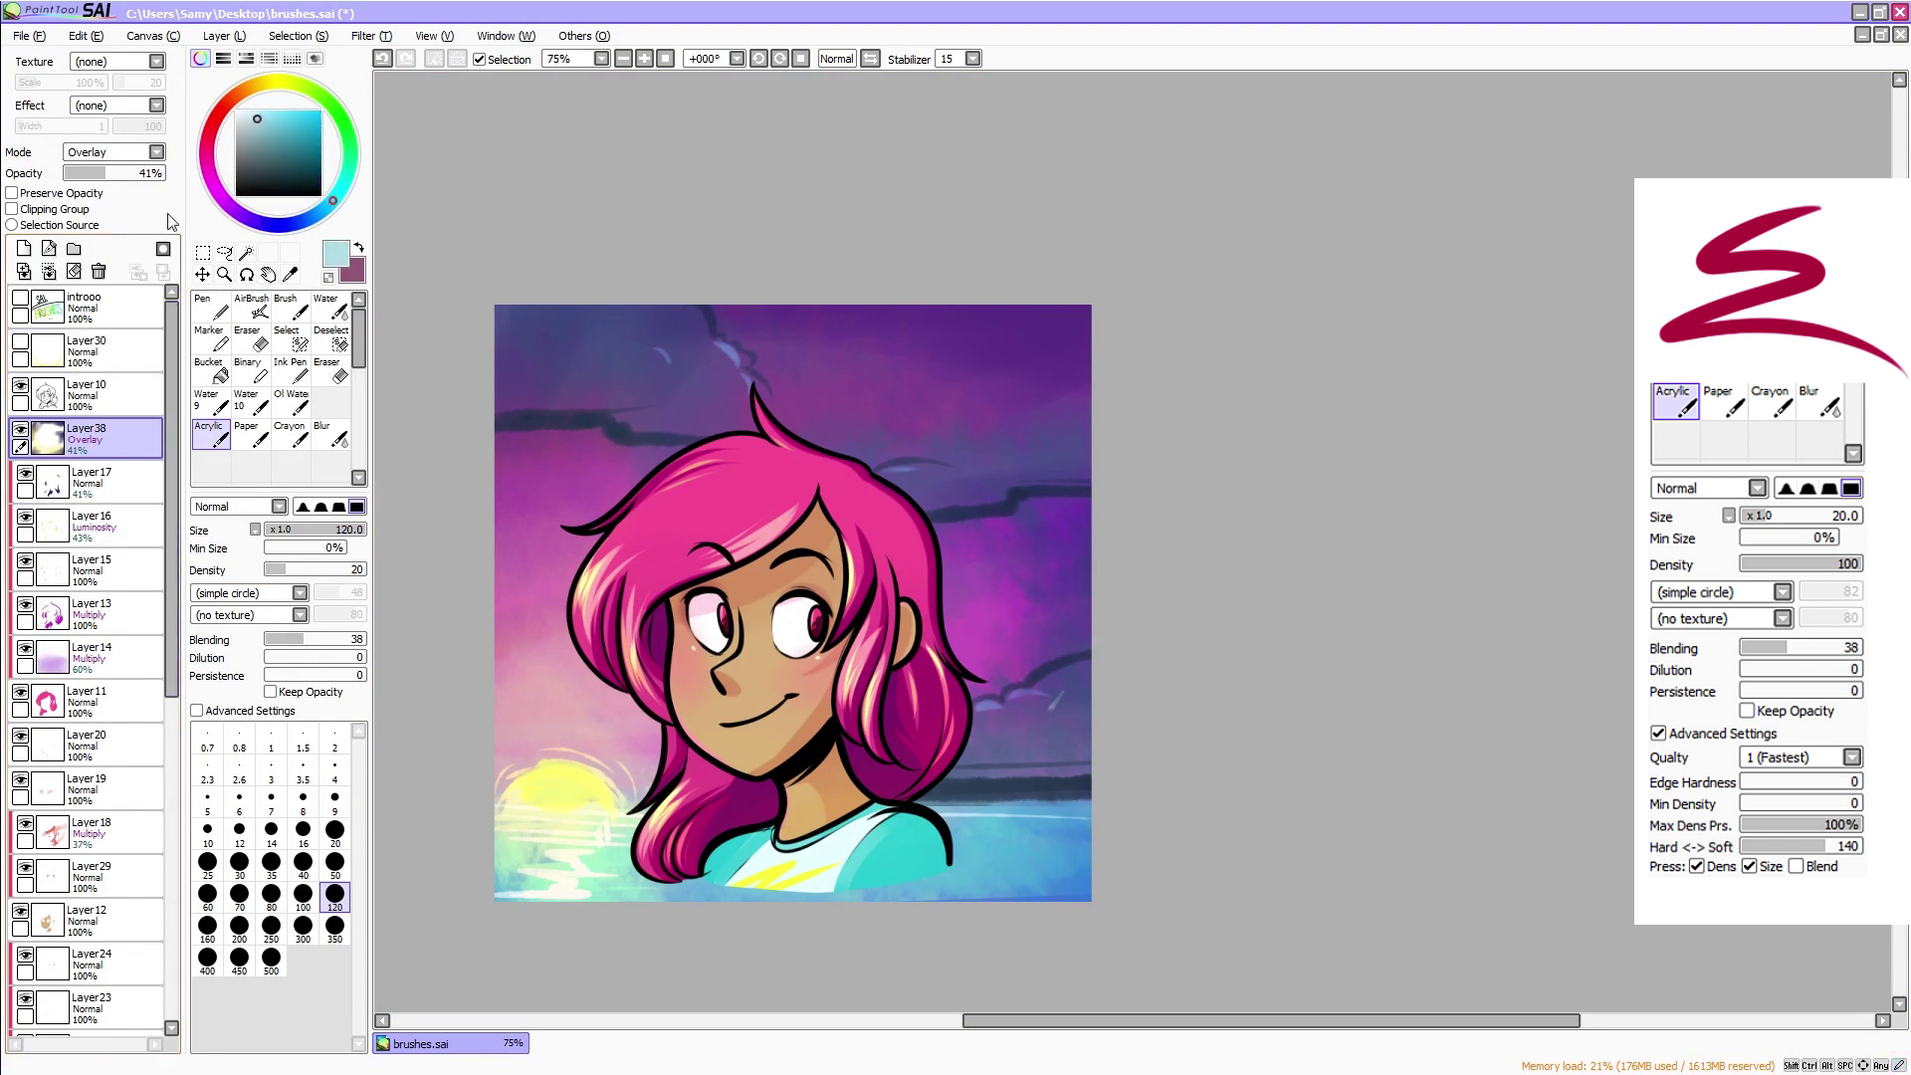
drag(355, 571, 402, 573)
click(333, 834)
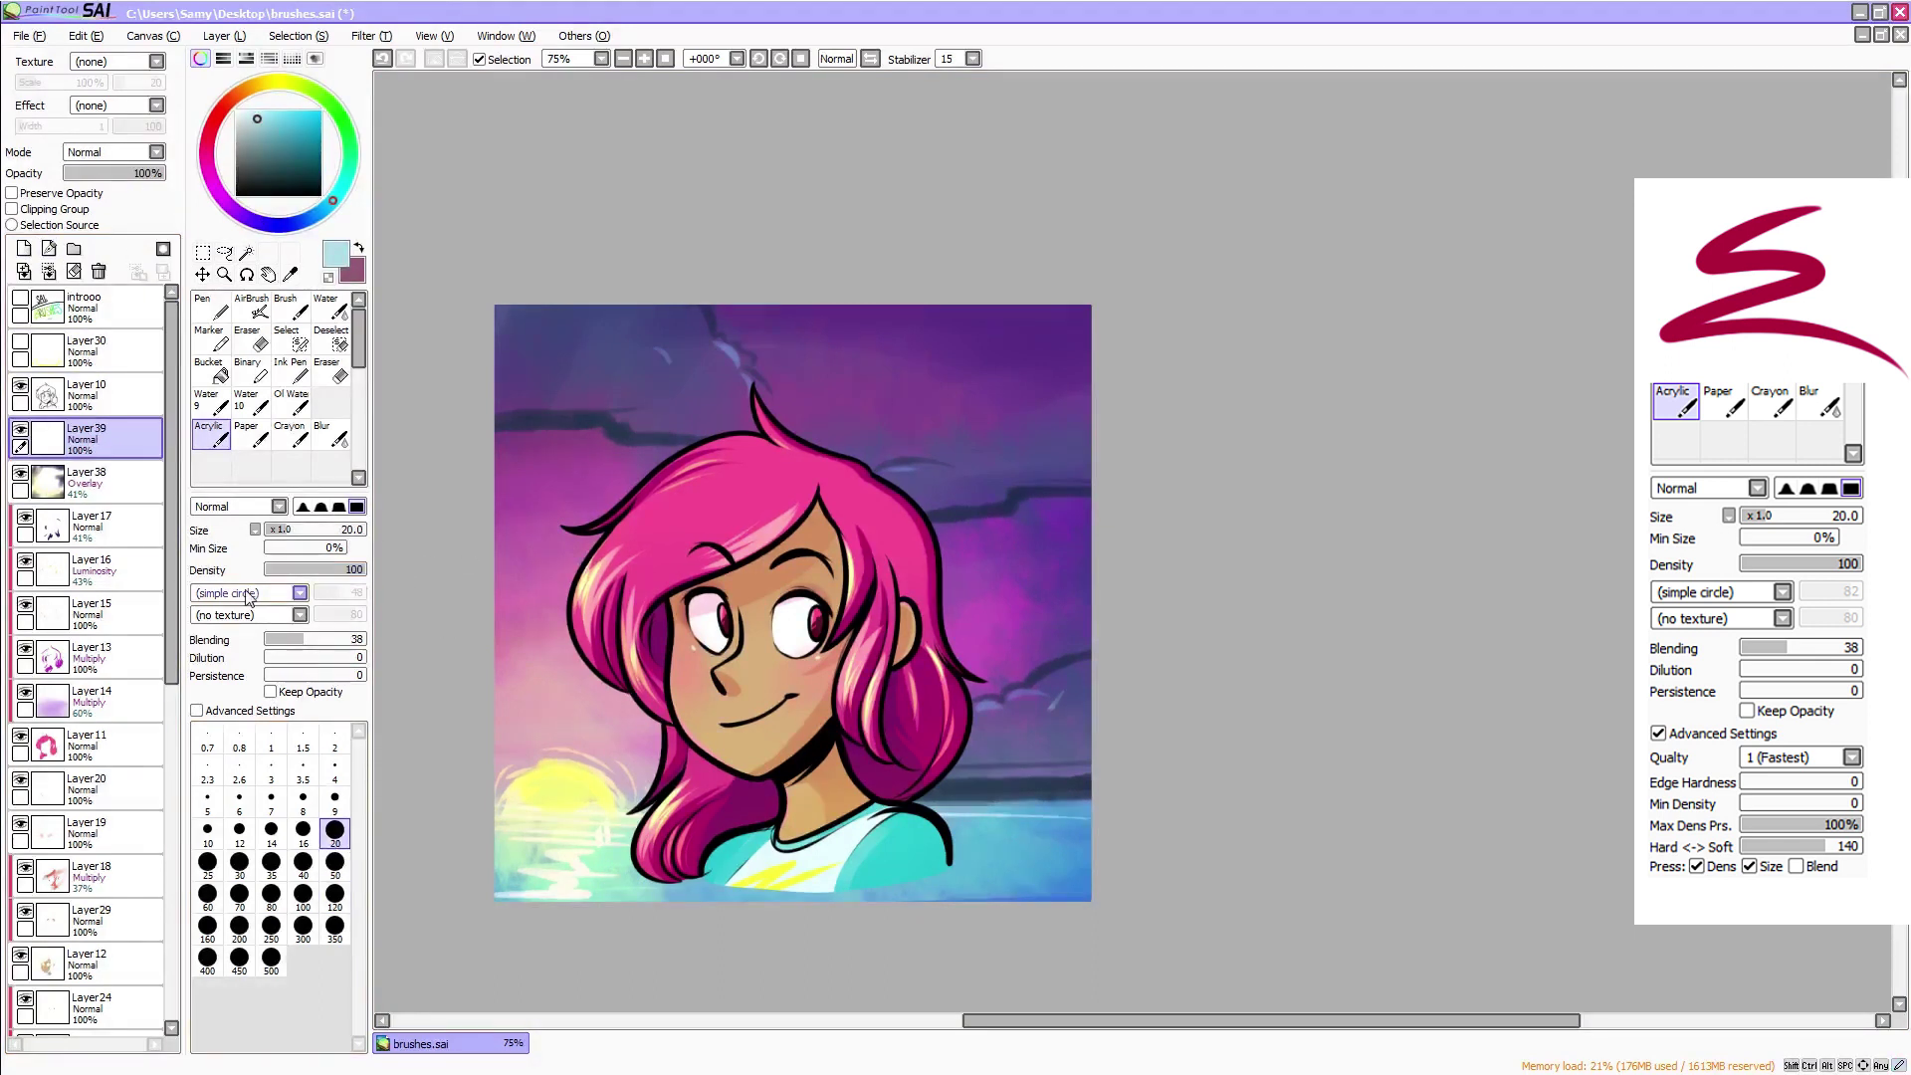
click(230, 638)
mouse_move(919, 878)
mouse_down()
mouse_move(679, 883)
mouse_move(986, 885)
mouse_move(1050, 862)
mouse_up()
Add another layer and brush brighter cyan ripples and swirls in the water beside the shoulder at size 20
click(24, 248)
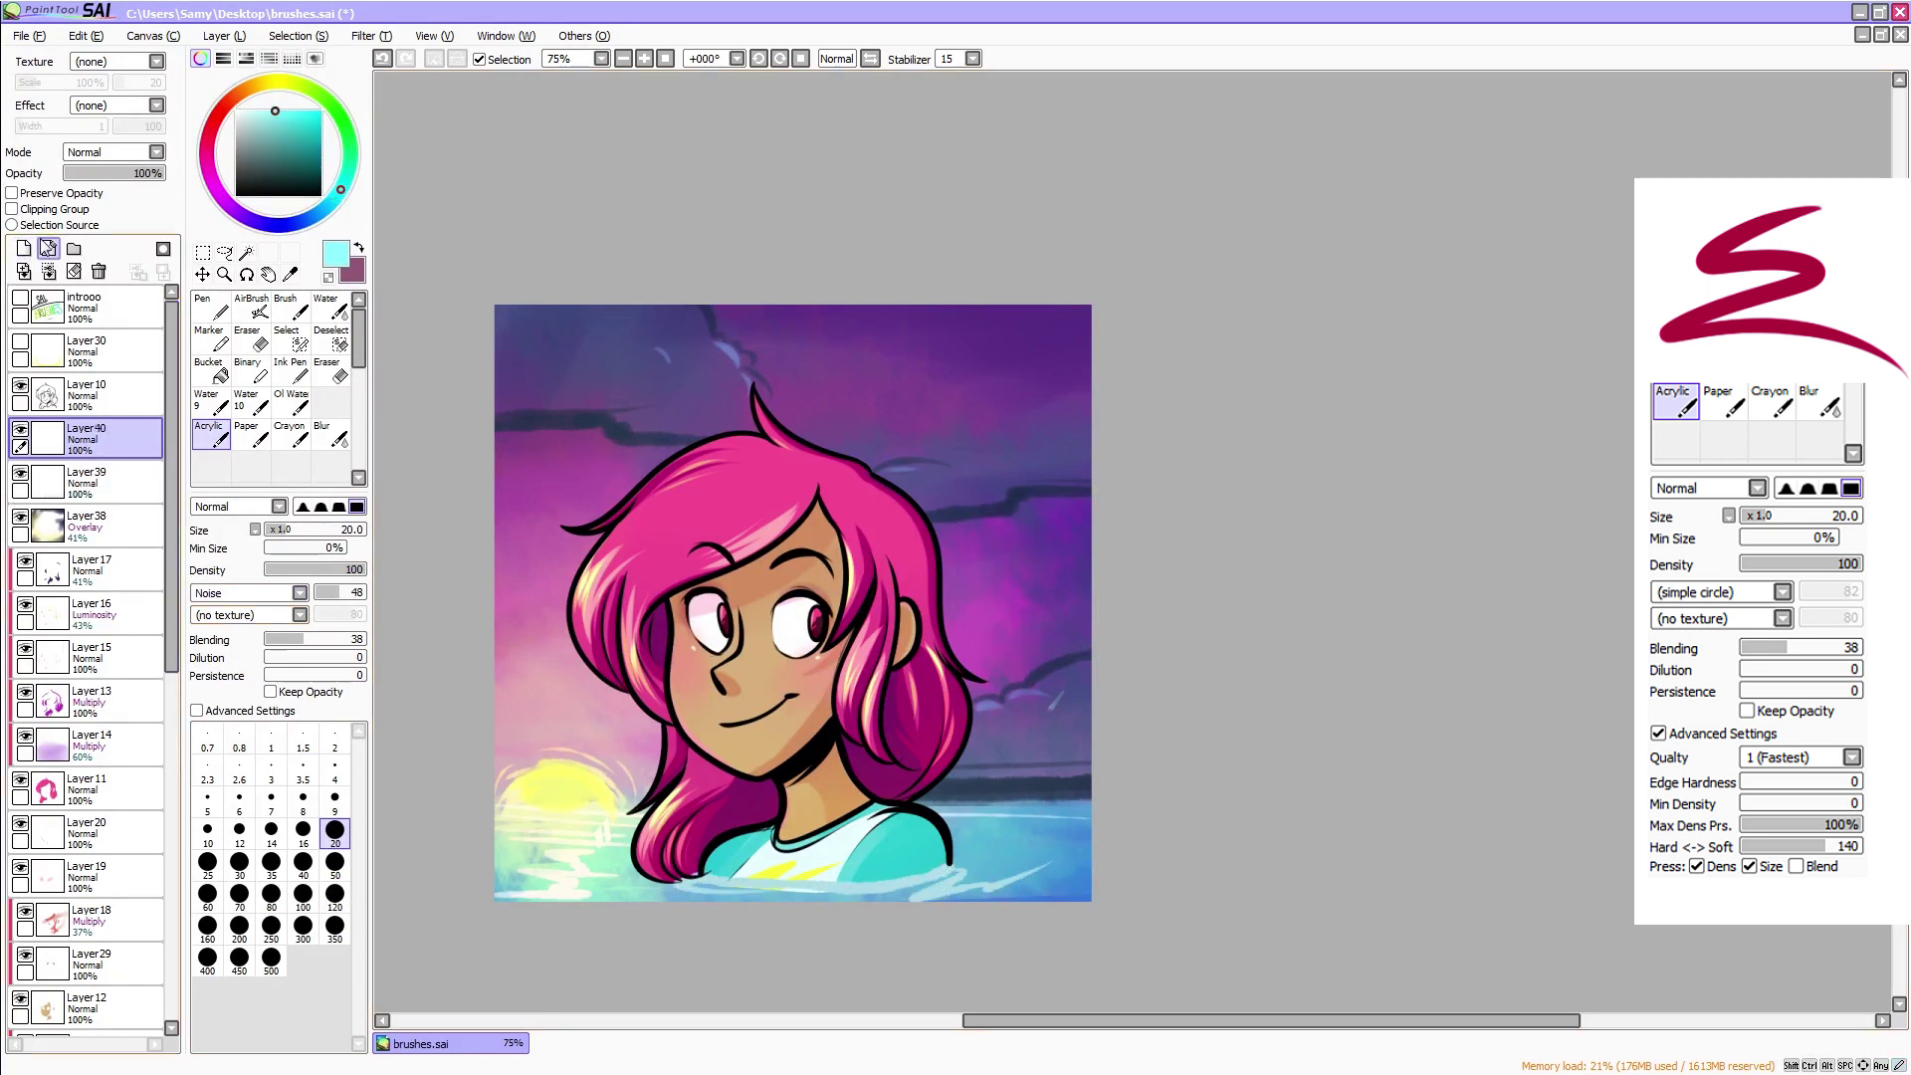
drag(948, 868, 882, 887)
mouse_move(957, 863)
mouse_down()
mouse_move(930, 894)
mouse_move(954, 848)
mouse_move(1010, 858)
mouse_move(977, 886)
mouse_up()
drag(1028, 864, 971, 899)
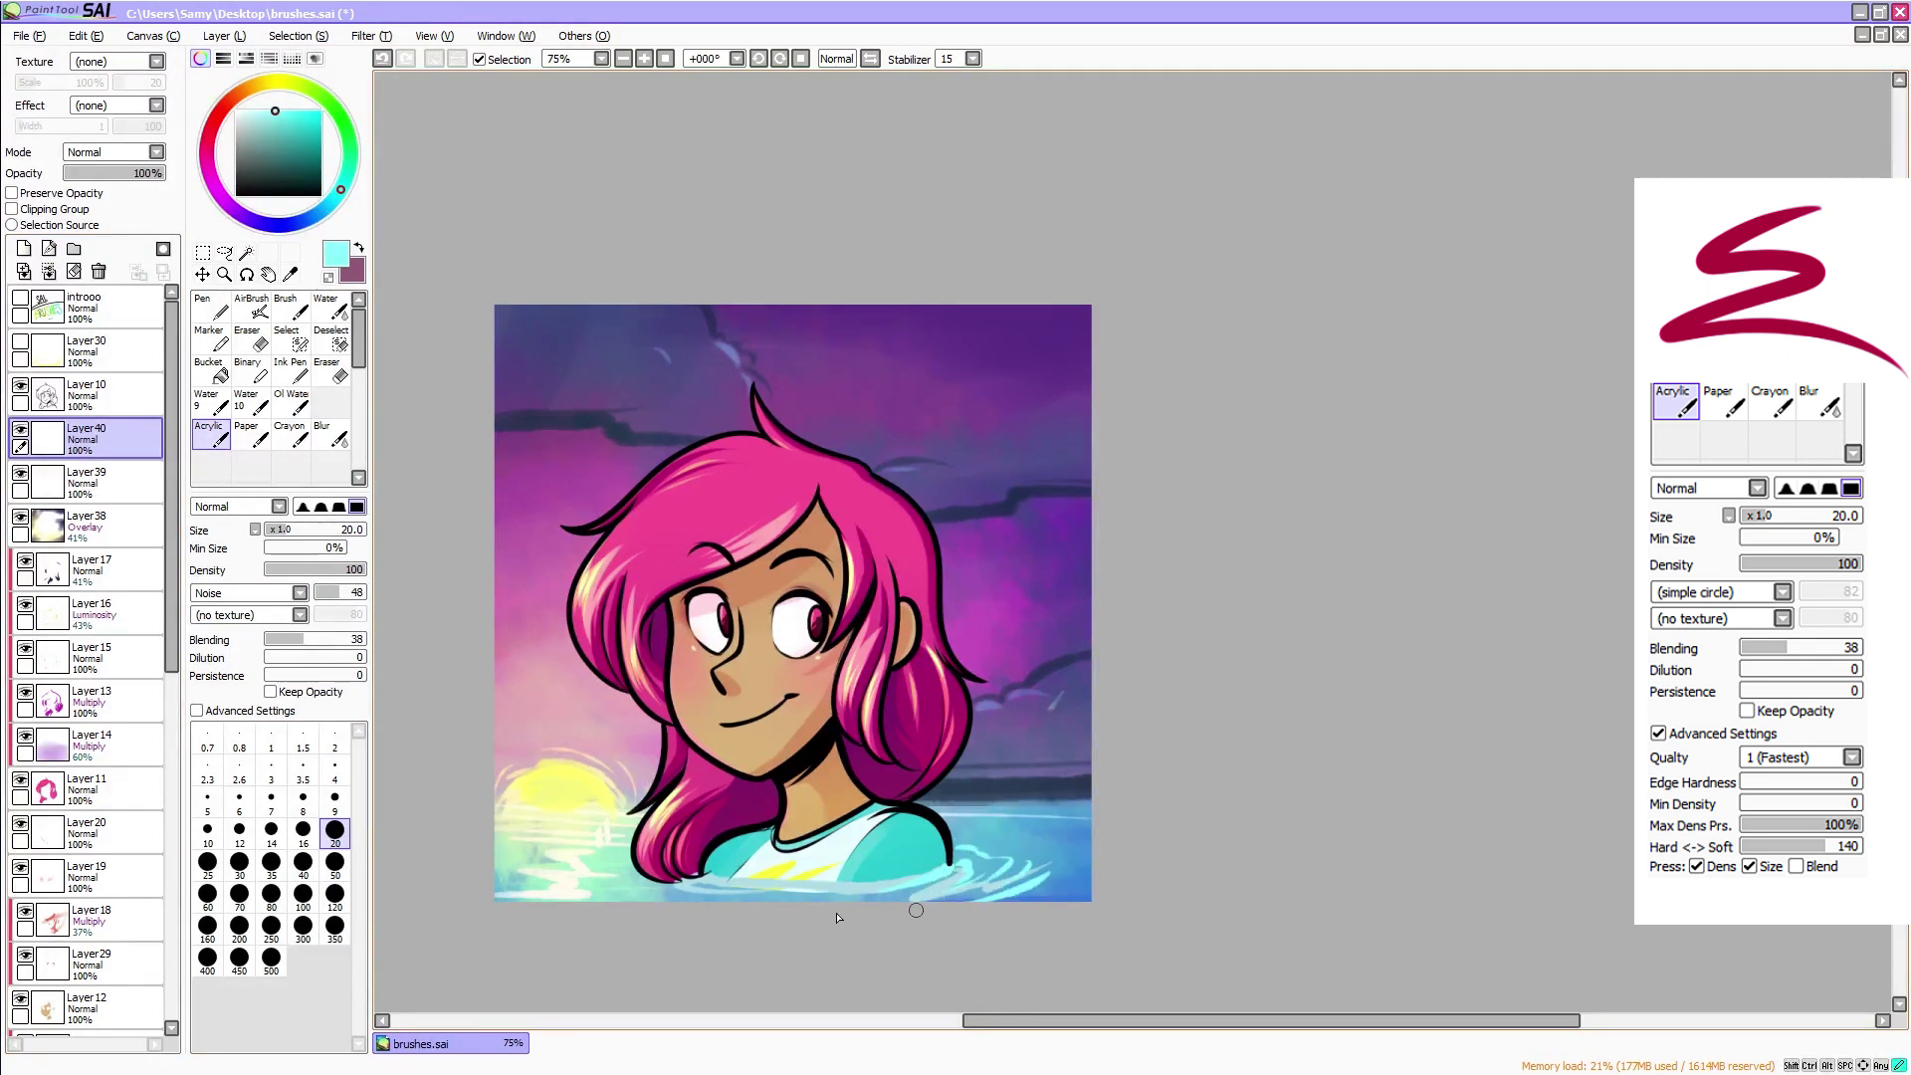
mouse_move(659, 883)
mouse_down()
mouse_move(705, 896)
mouse_move(615, 883)
mouse_move(711, 900)
mouse_move(594, 896)
mouse_move(792, 905)
mouse_move(713, 886)
mouse_move(940, 887)
mouse_move(712, 880)
mouse_move(918, 882)
mouse_move(959, 859)
mouse_move(707, 884)
mouse_up()
key(ctrl+z)
key(ctrl+z)
Add a layer above Layer30 and brush near-white foam along the waterline across the shirt
click(104, 351)
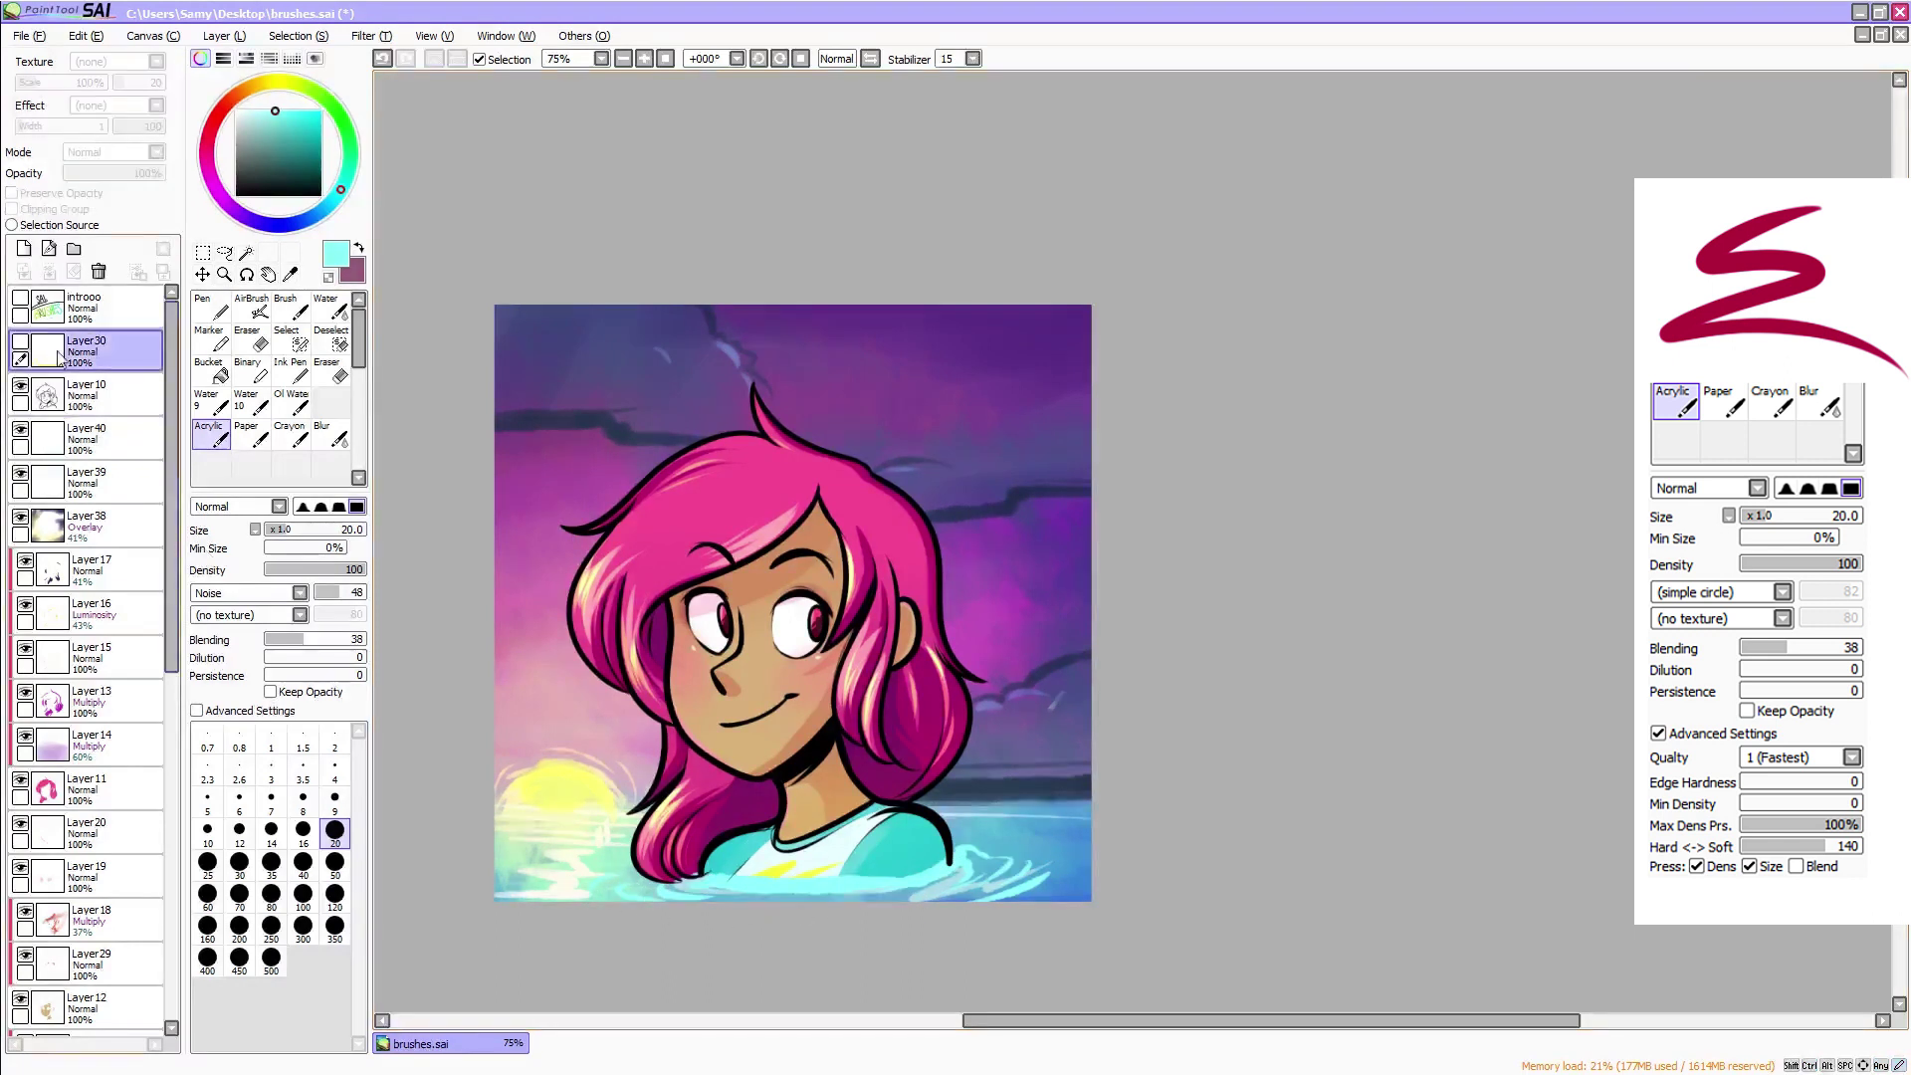
click(24, 249)
click(245, 111)
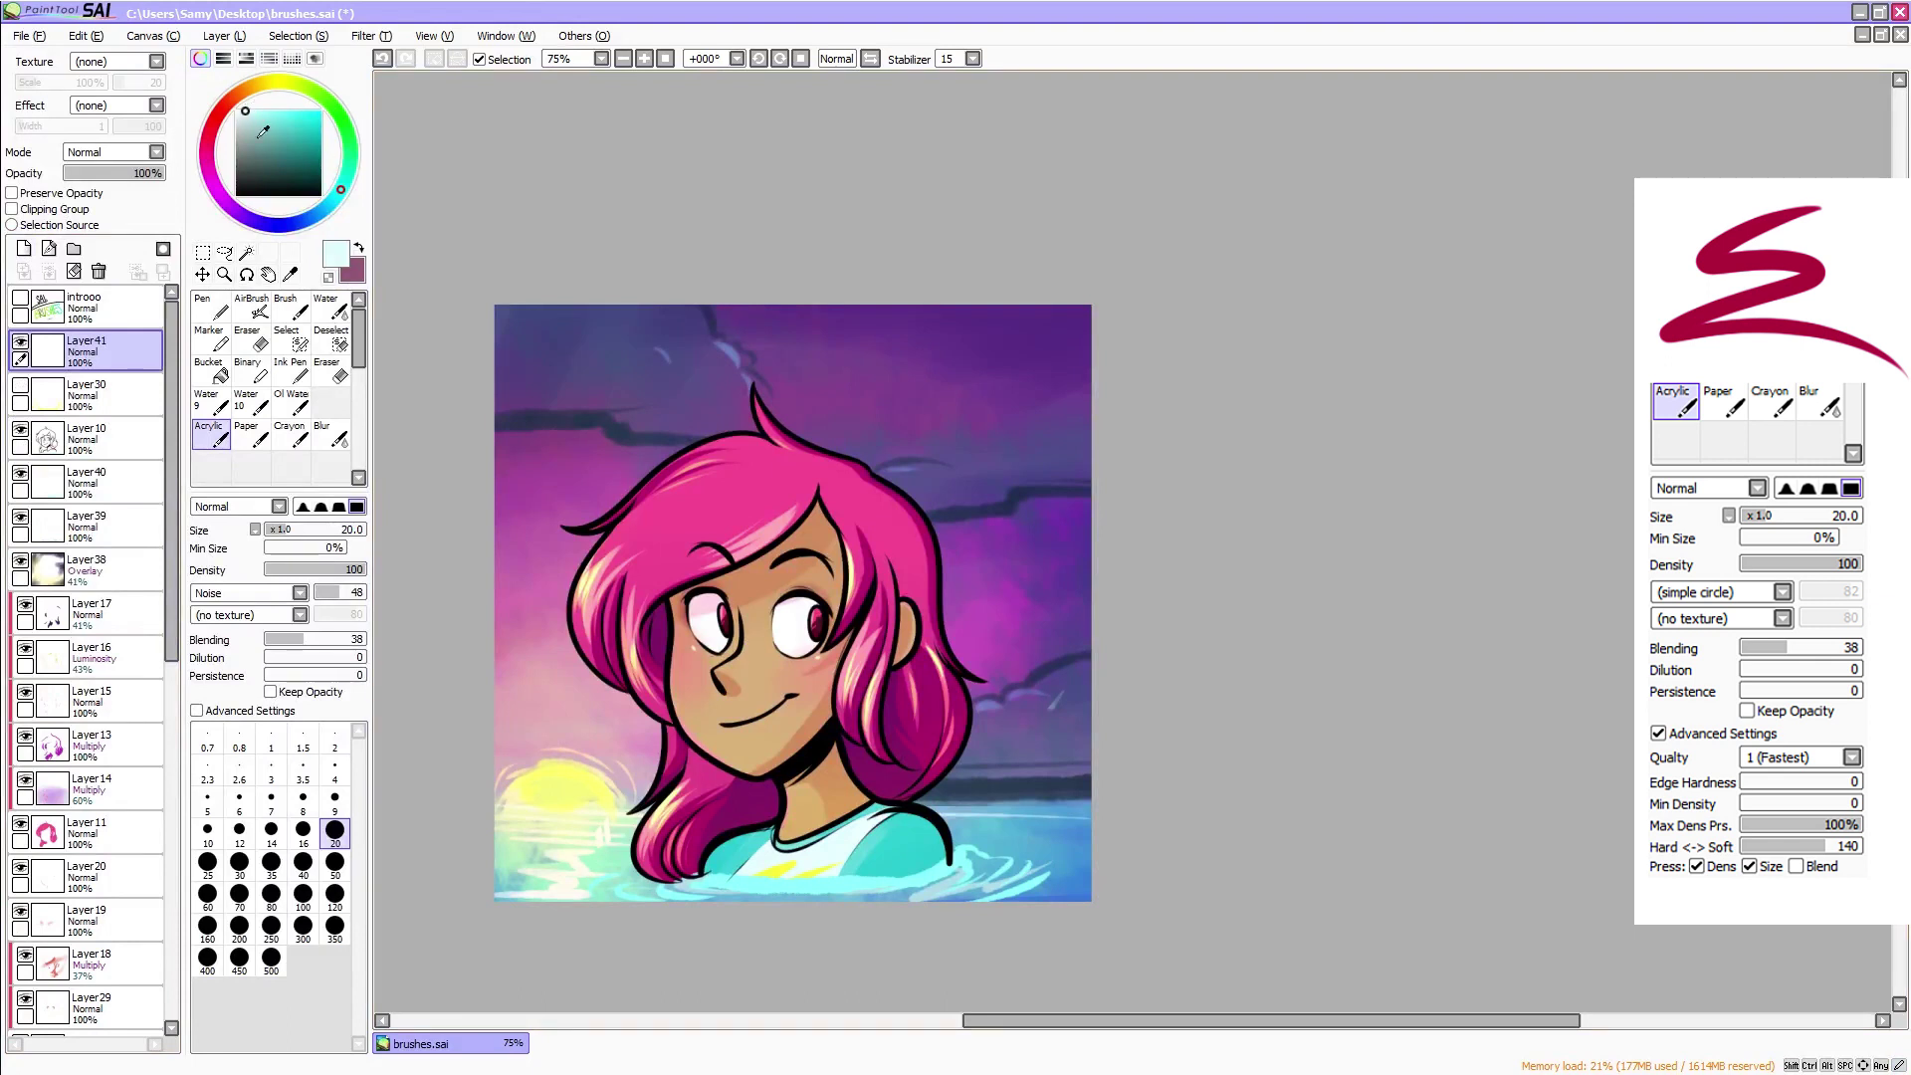
mouse_move(703, 878)
mouse_down()
mouse_move(926, 874)
mouse_move(1012, 846)
mouse_up()
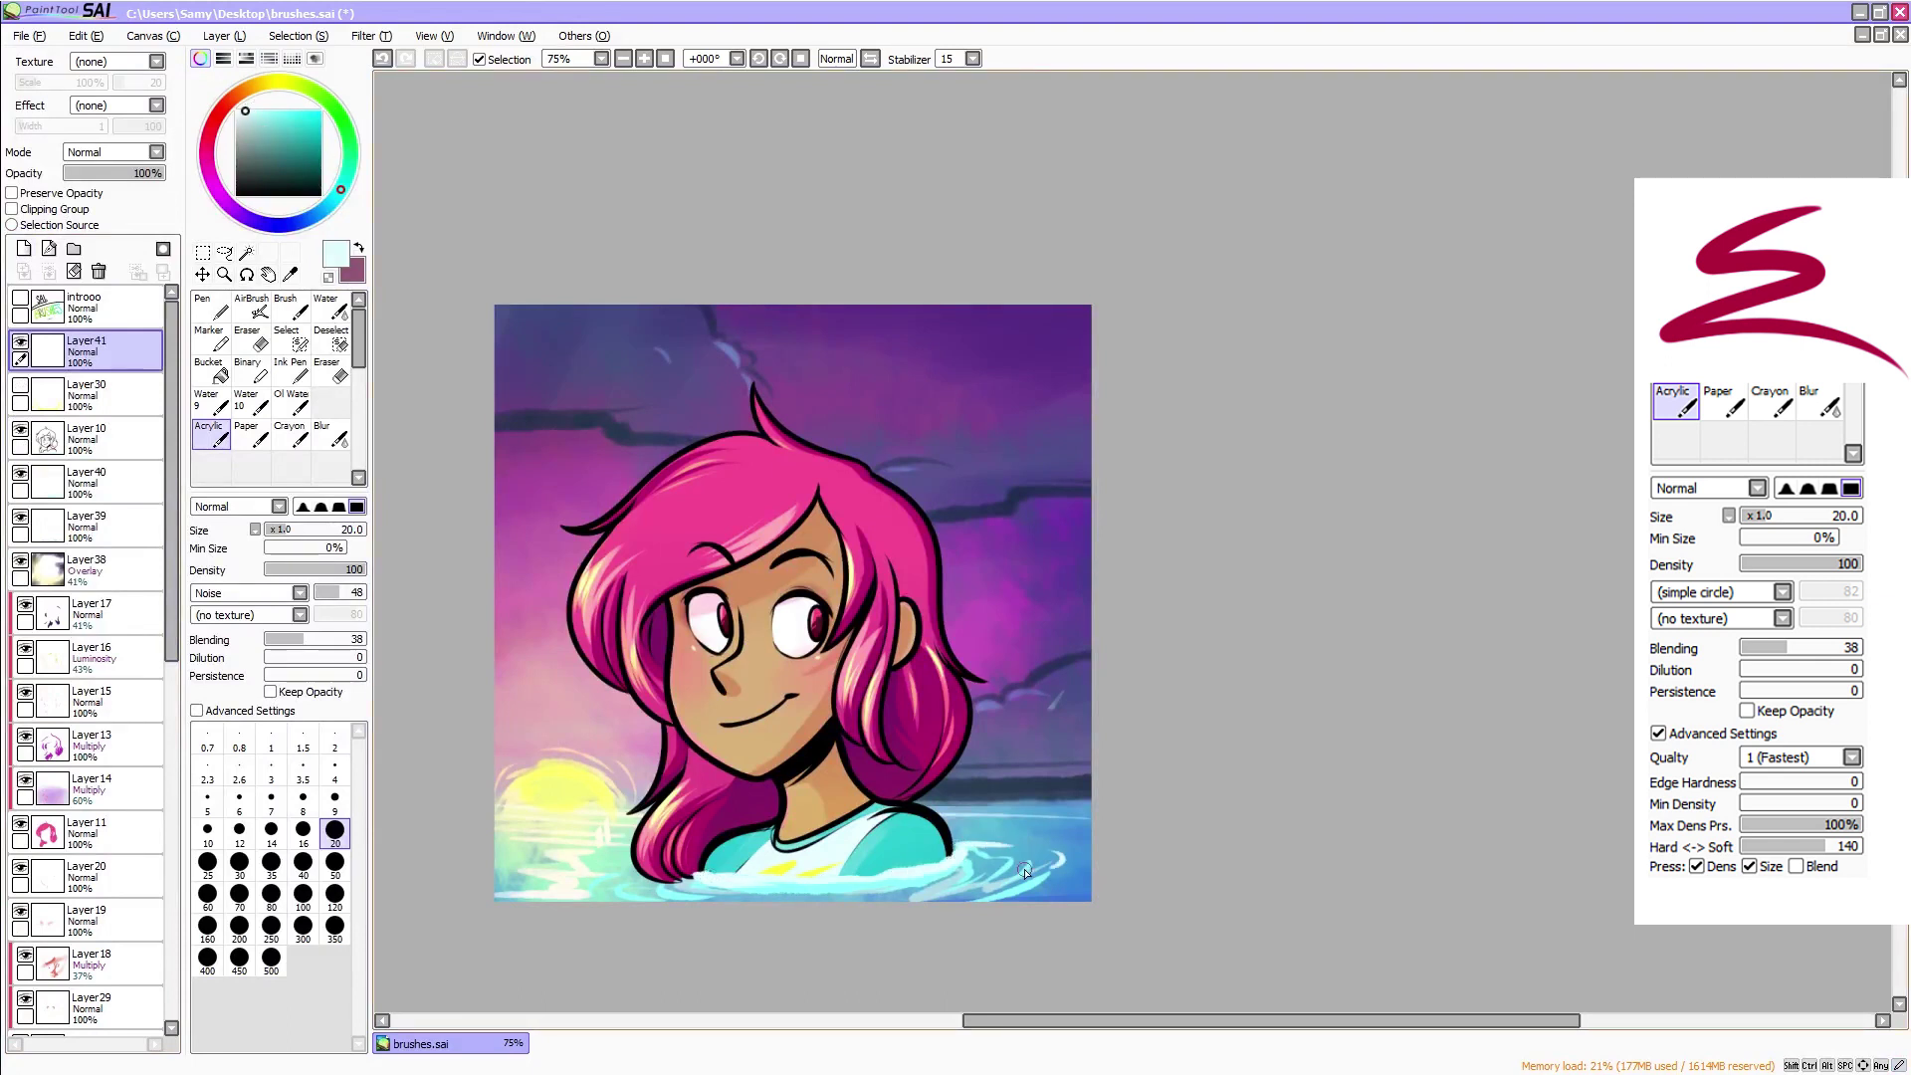
Pick the sun's yellow and brush thin highlights along the hair outline and horizon, using a new layer and size 4
right_click(567, 792)
key(ctrl+z)
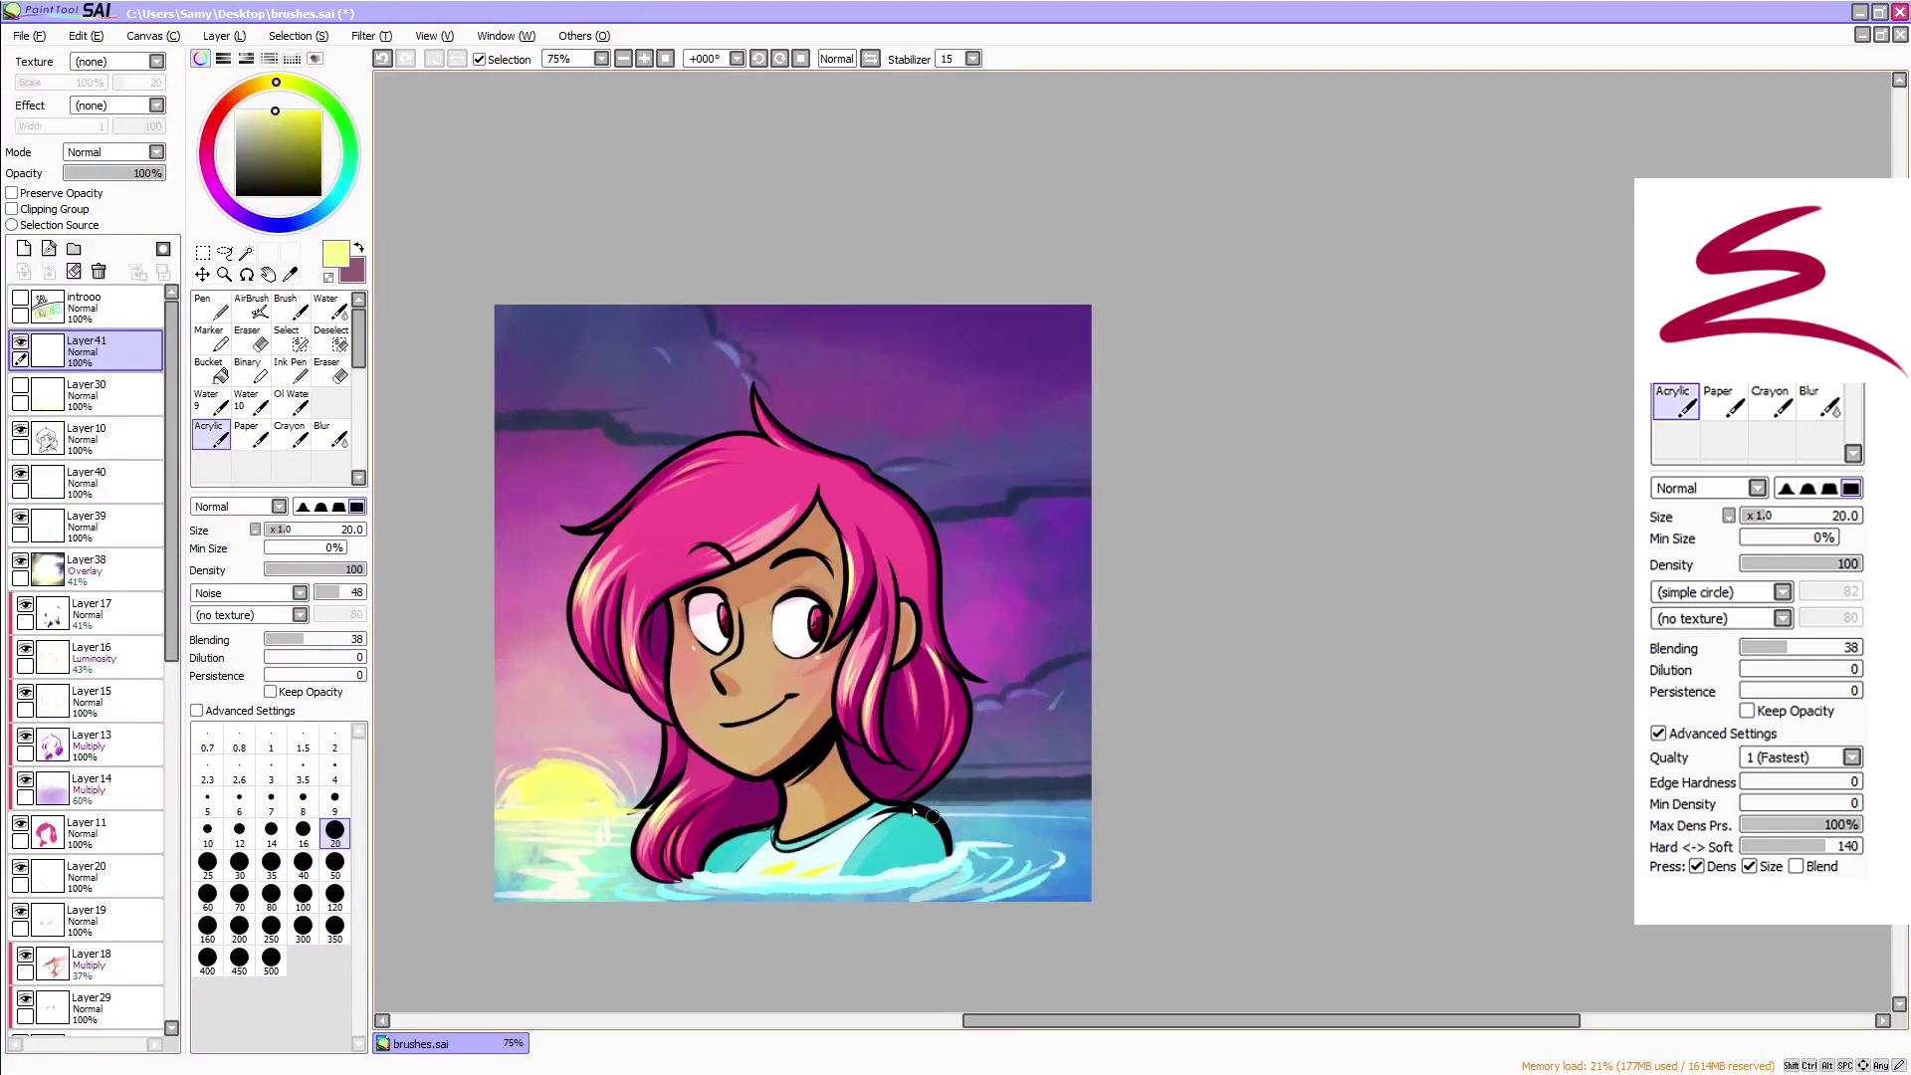
key(ctrl+z)
drag(926, 807, 1035, 807)
click(24, 247)
click(334, 771)
click(644, 59)
drag(1072, 1020, 1019, 998)
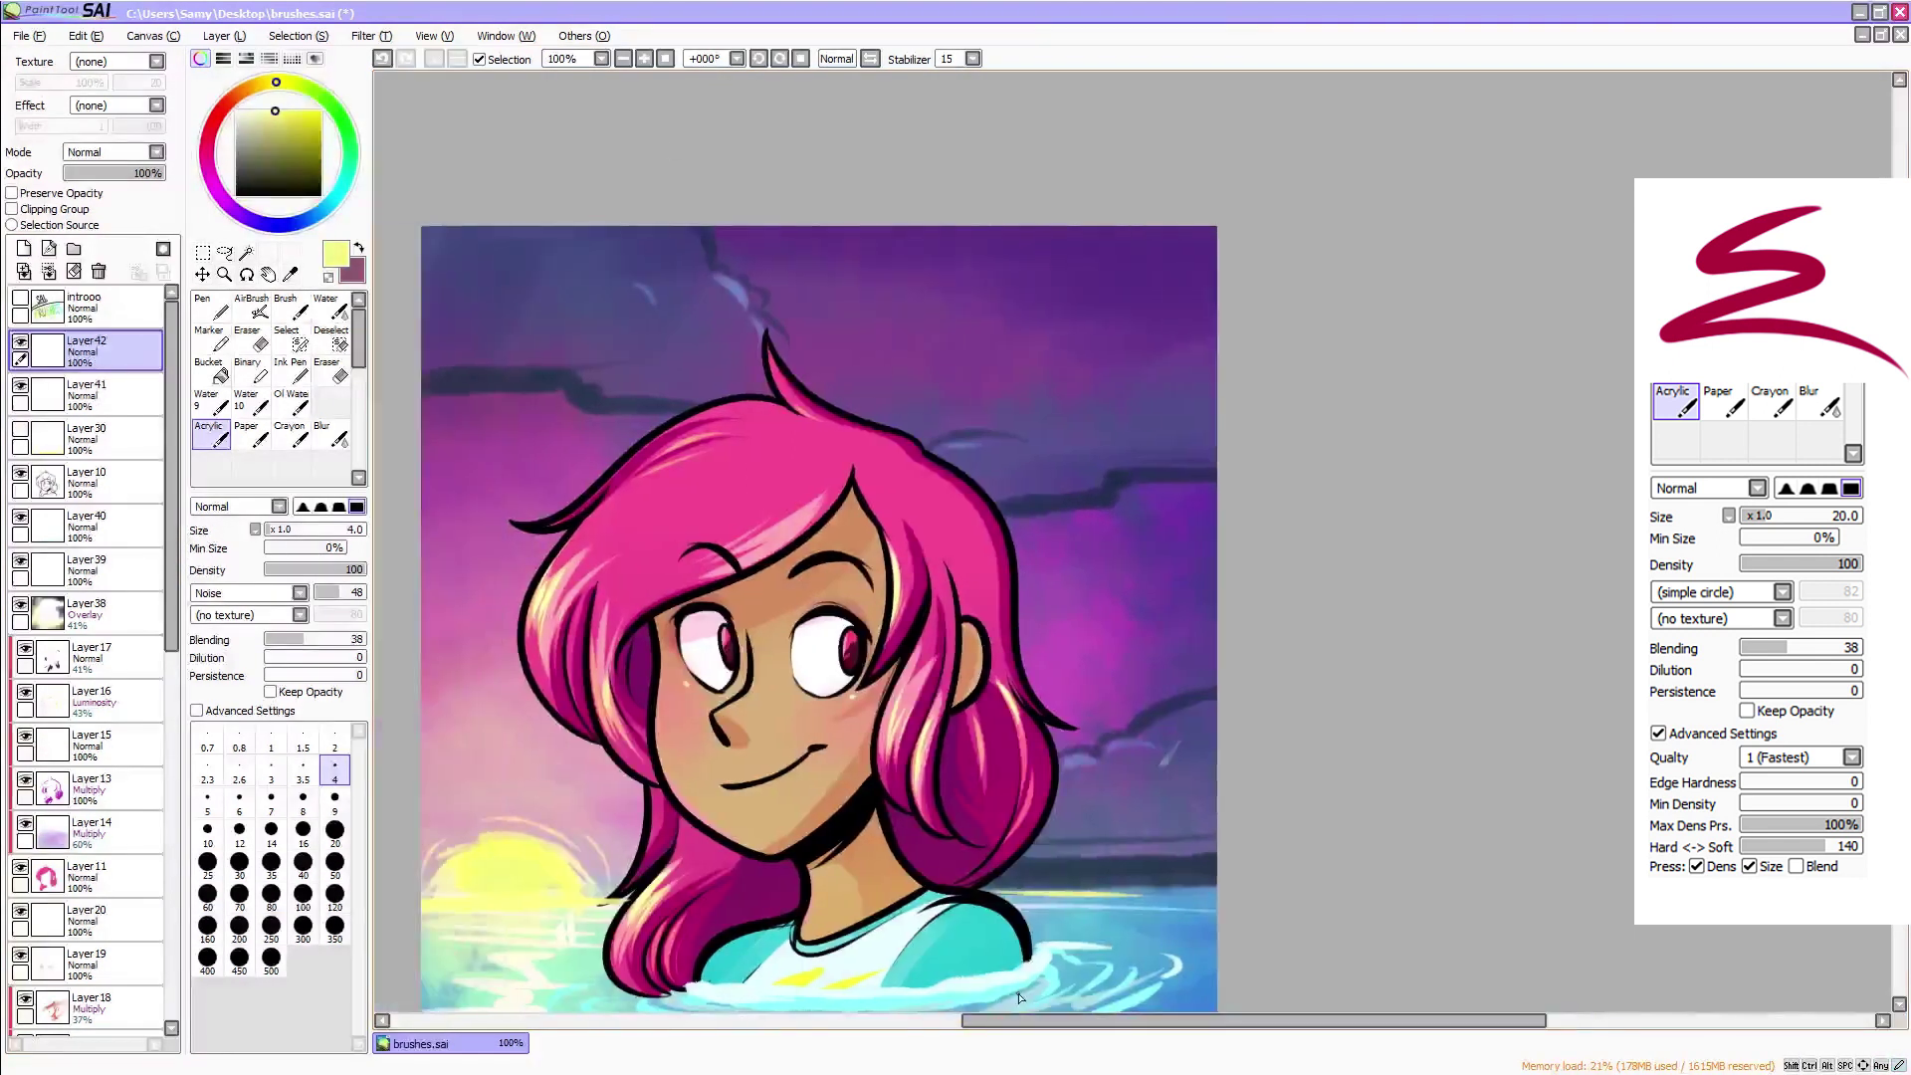
key(ctrl+z)
drag(656, 673, 684, 816)
key(ctrl+z)
mouse_move(610, 479)
mouse_down()
mouse_move(728, 406)
mouse_move(908, 438)
mouse_up()
Brush thin yellow highlights along the edges of the dark clouds on Layer42
click(662, 62)
drag(732, 286, 785, 287)
key(ctrl+z)
drag(732, 284, 820, 280)
drag(914, 312, 998, 311)
click(623, 59)
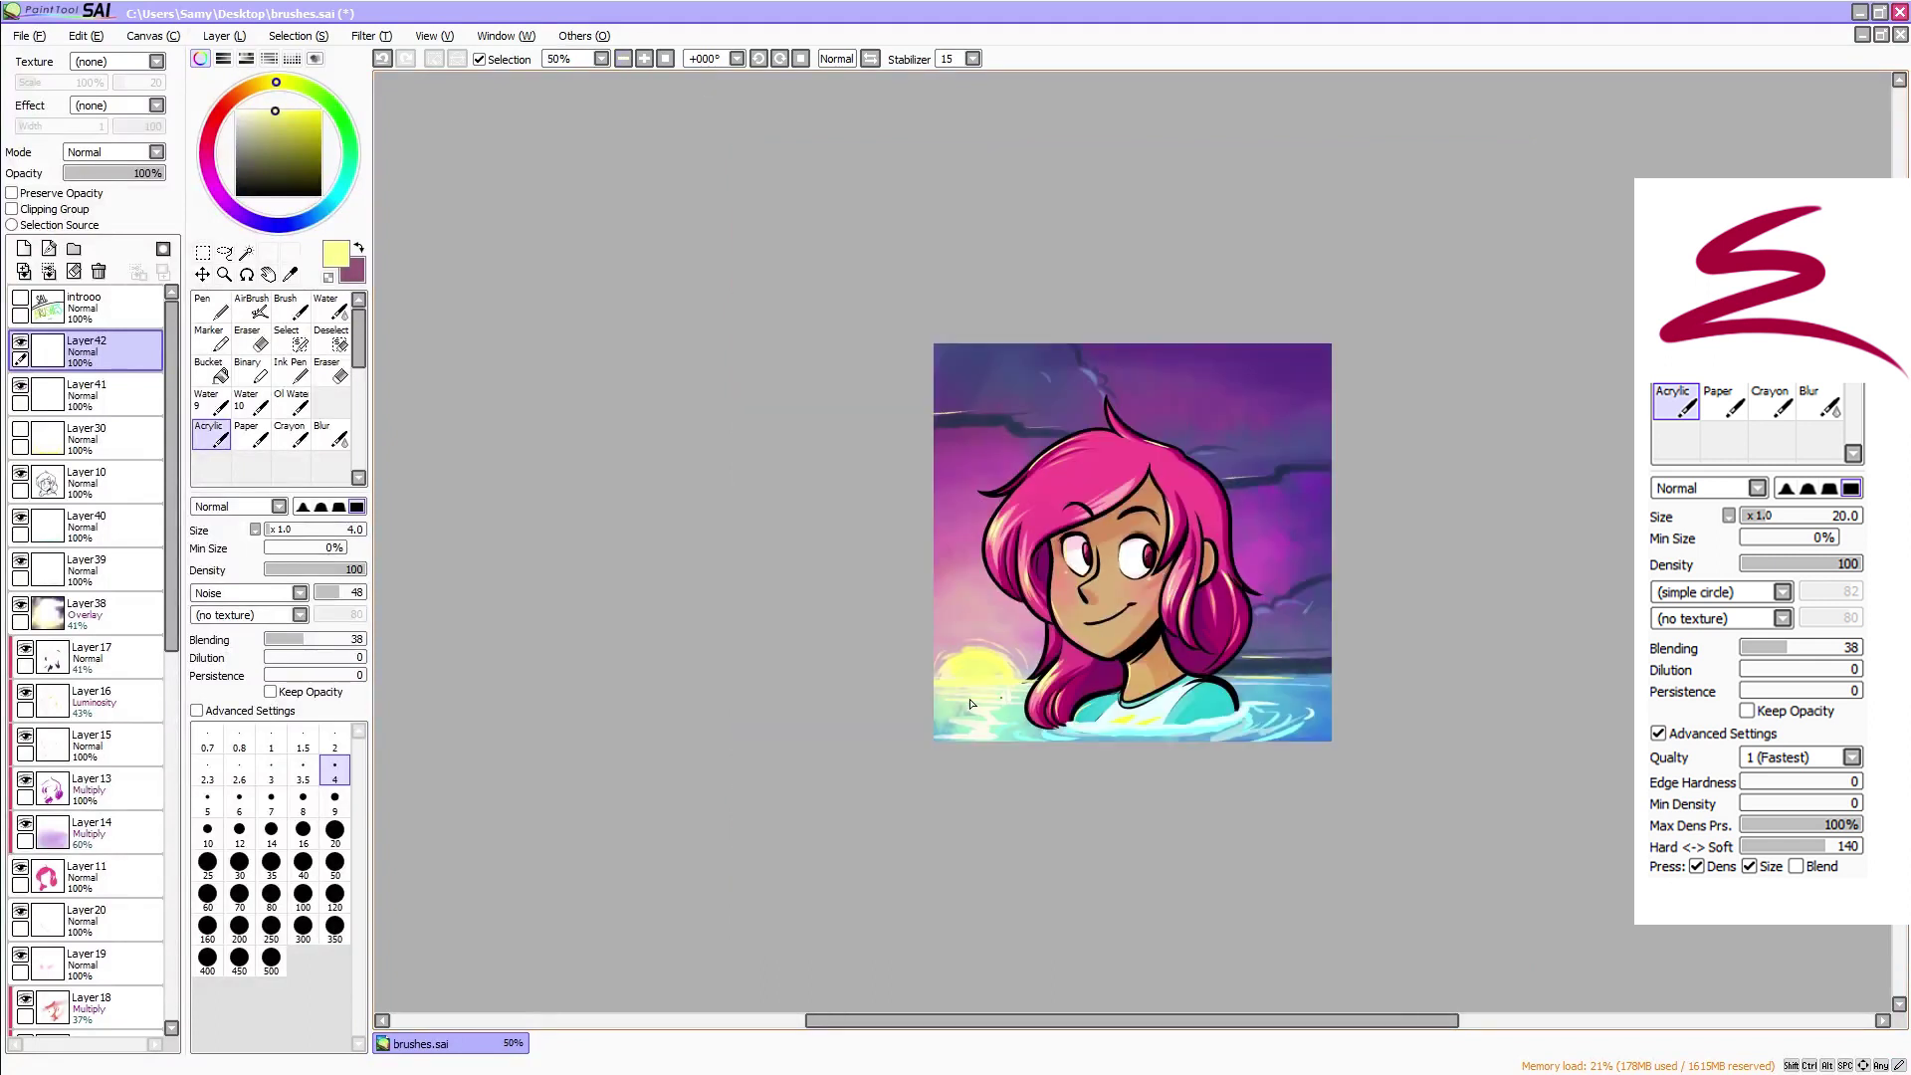
click(645, 59)
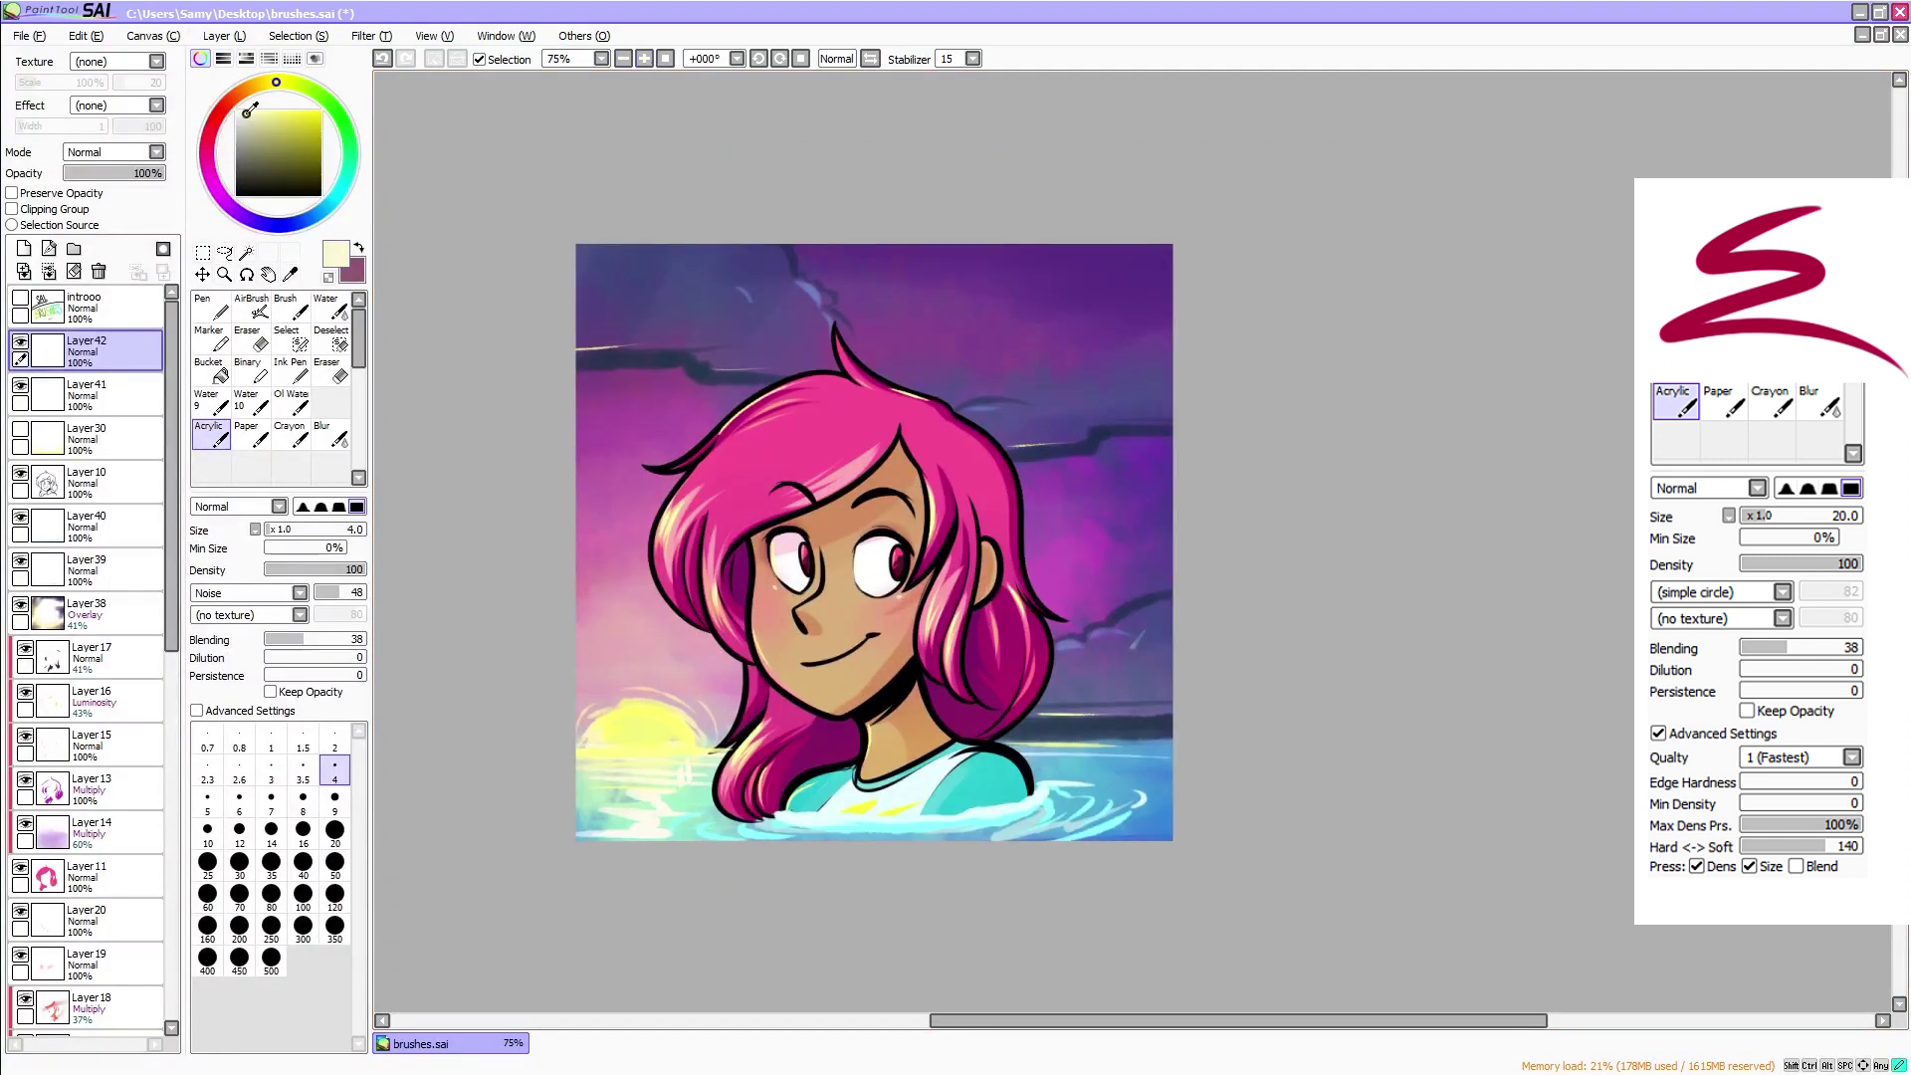
Add a layer and sign the lower-right corner of the artwork in white with a simple circle brush at size 2
drag(247, 113, 236, 111)
click(24, 249)
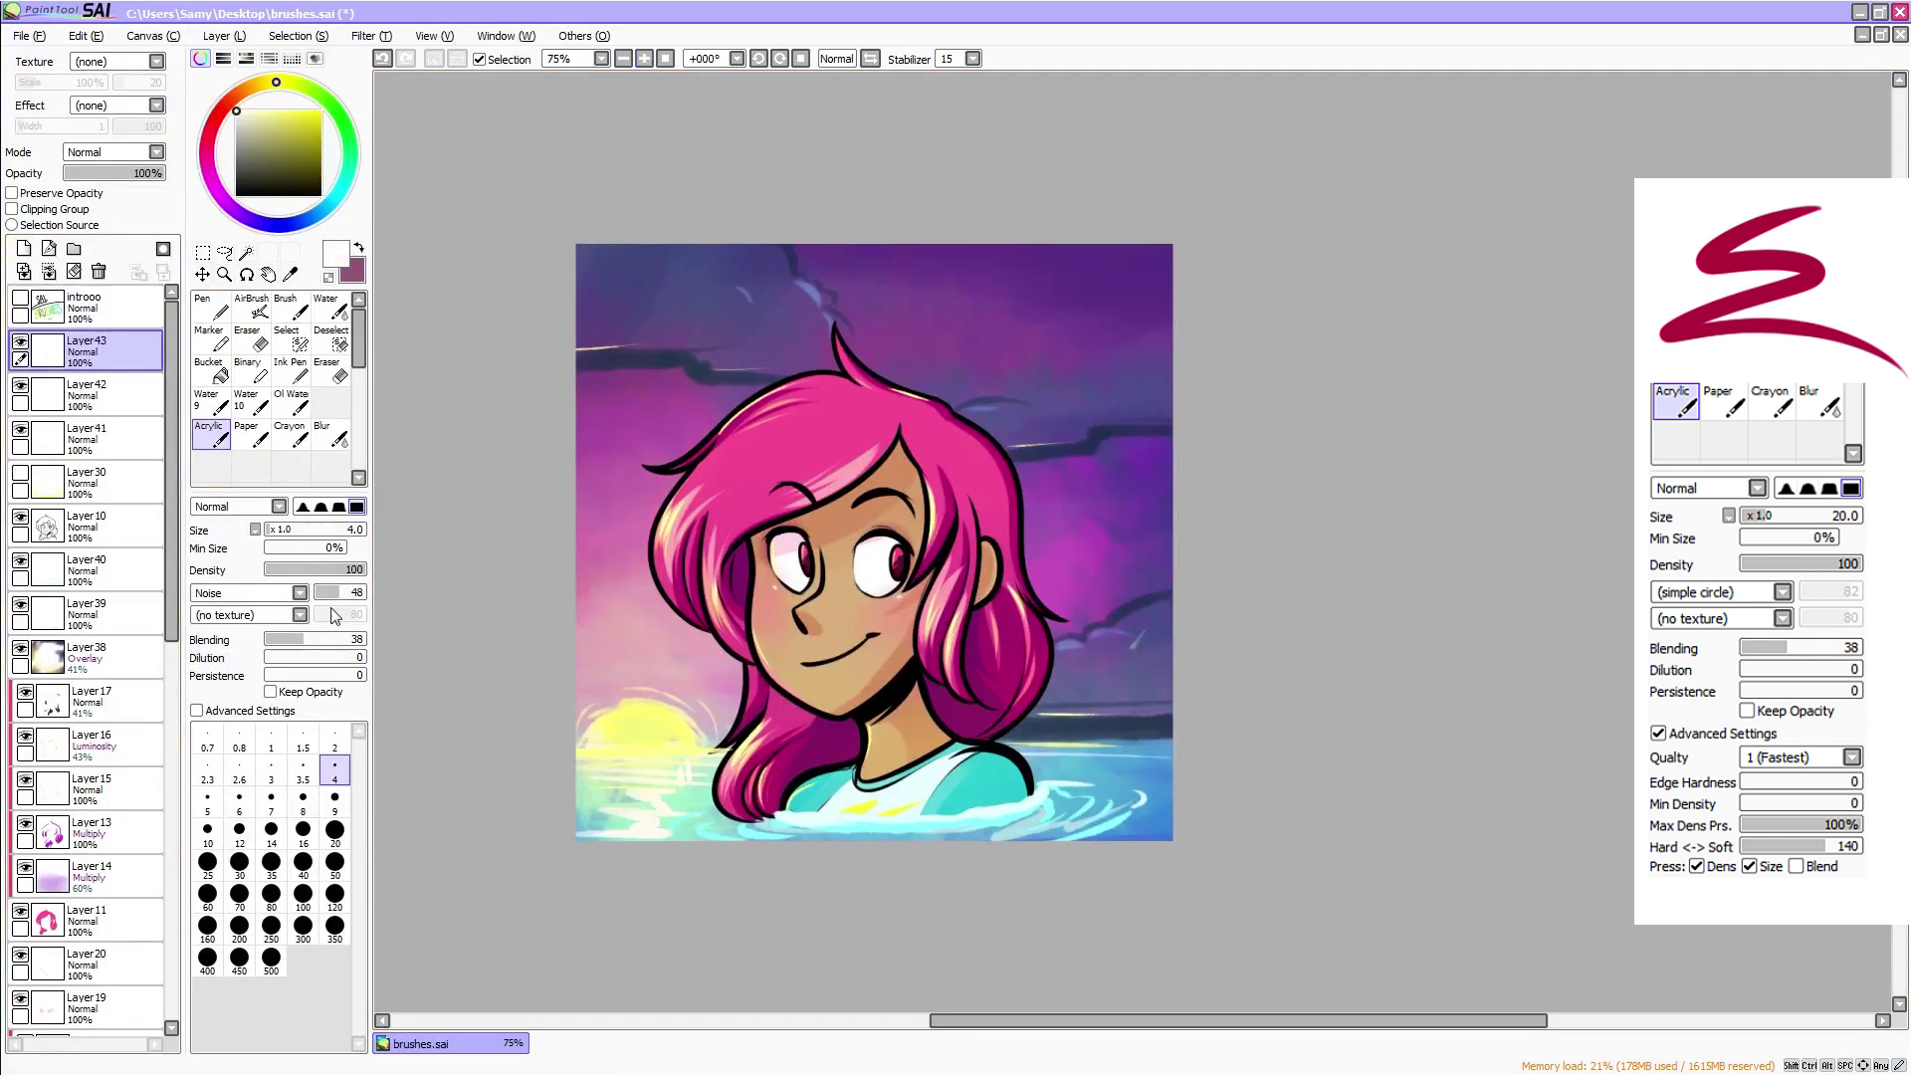
click(264, 595)
click(258, 606)
click(335, 740)
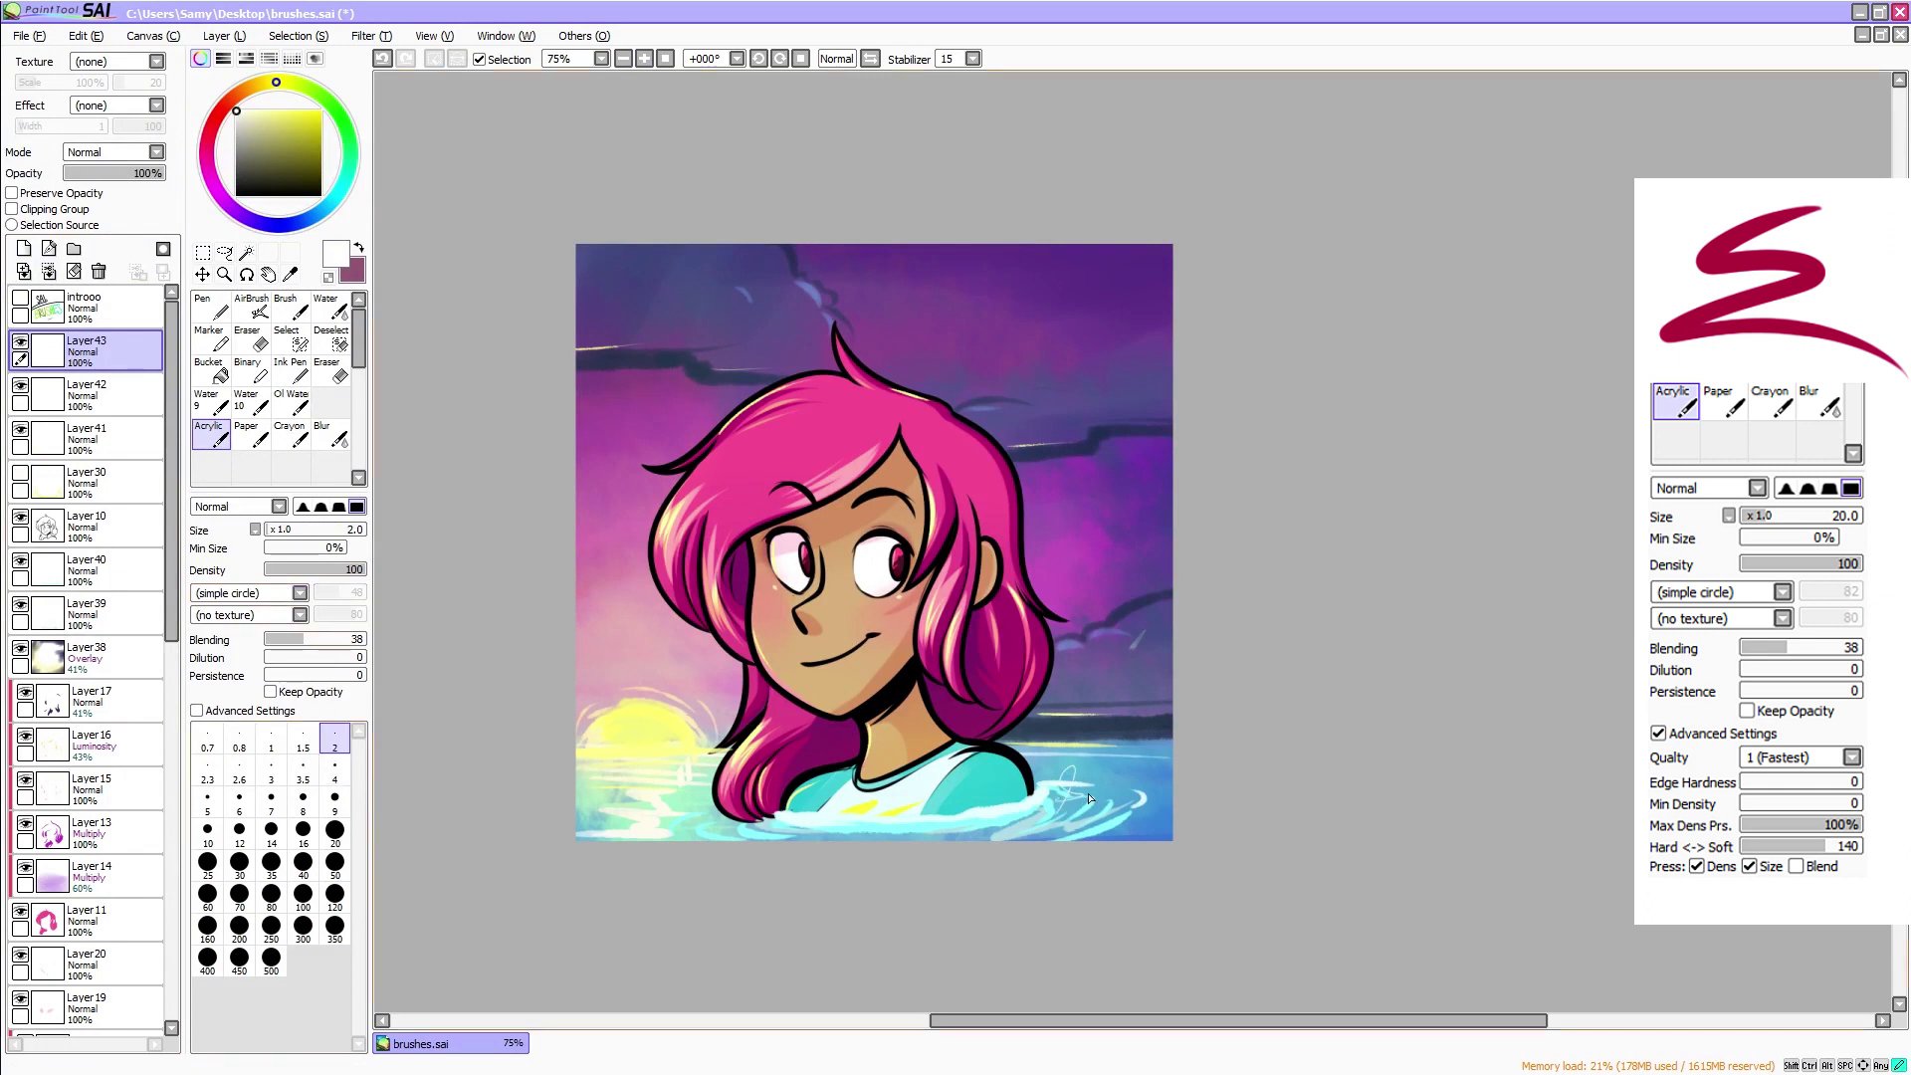
mouse_move(1088, 798)
mouse_down()
mouse_move(1061, 810)
mouse_move(1154, 823)
mouse_move(1524, 764)
mouse_up()
key(ctrl+z)
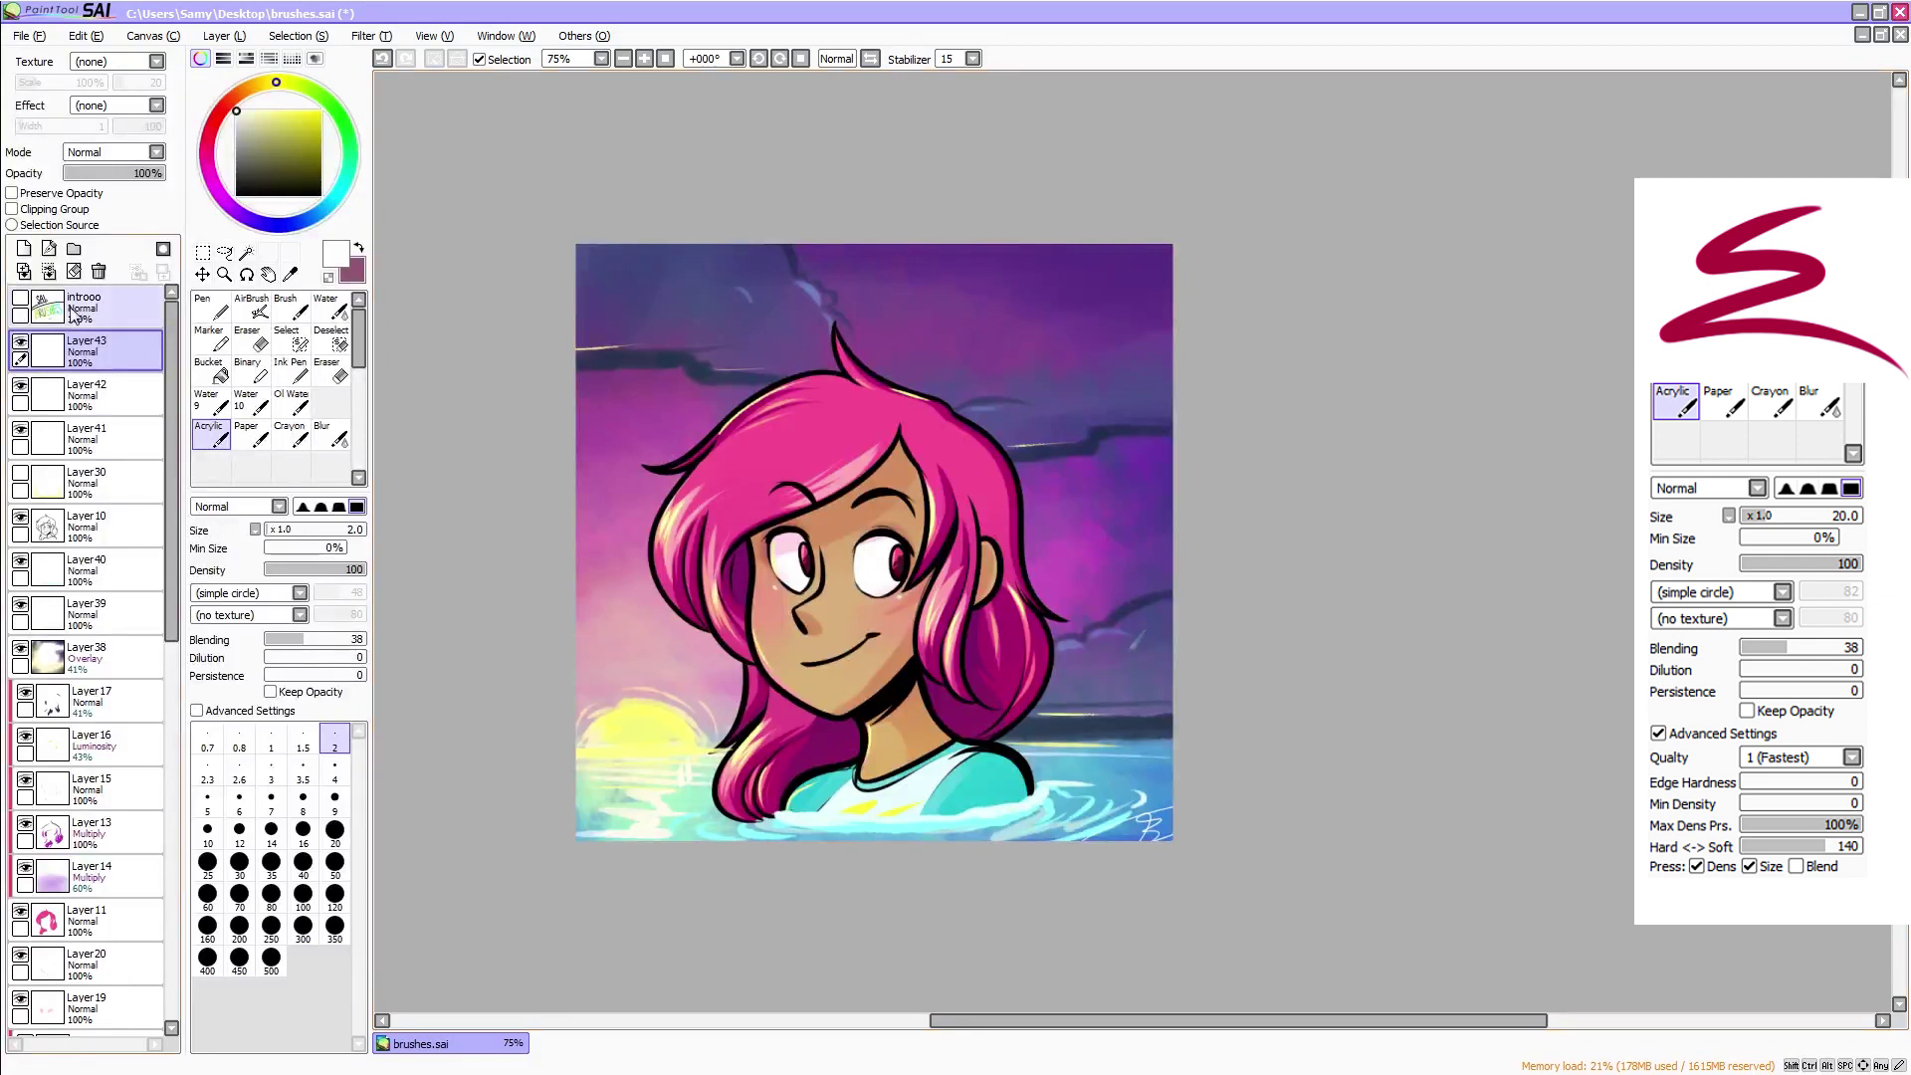
Create a layer folder above Layer43 and move the layers from Layer43 down to Layer14 into it
click(73, 249)
drag(92, 398, 93, 356)
drag(94, 438, 94, 358)
drag(95, 473, 95, 547)
drag(96, 651, 96, 637)
mouse_move(102, 610)
mouse_down()
mouse_move(106, 591)
mouse_move(105, 634)
mouse_up()
mouse_move(106, 697)
mouse_down()
mouse_move(106, 678)
mouse_move(109, 722)
mouse_up()
mouse_move(111, 783)
mouse_down()
mouse_move(111, 765)
mouse_move(112, 809)
mouse_up()
drag(171, 595, 172, 783)
drag(107, 448, 107, 430)
drag(107, 493, 106, 474)
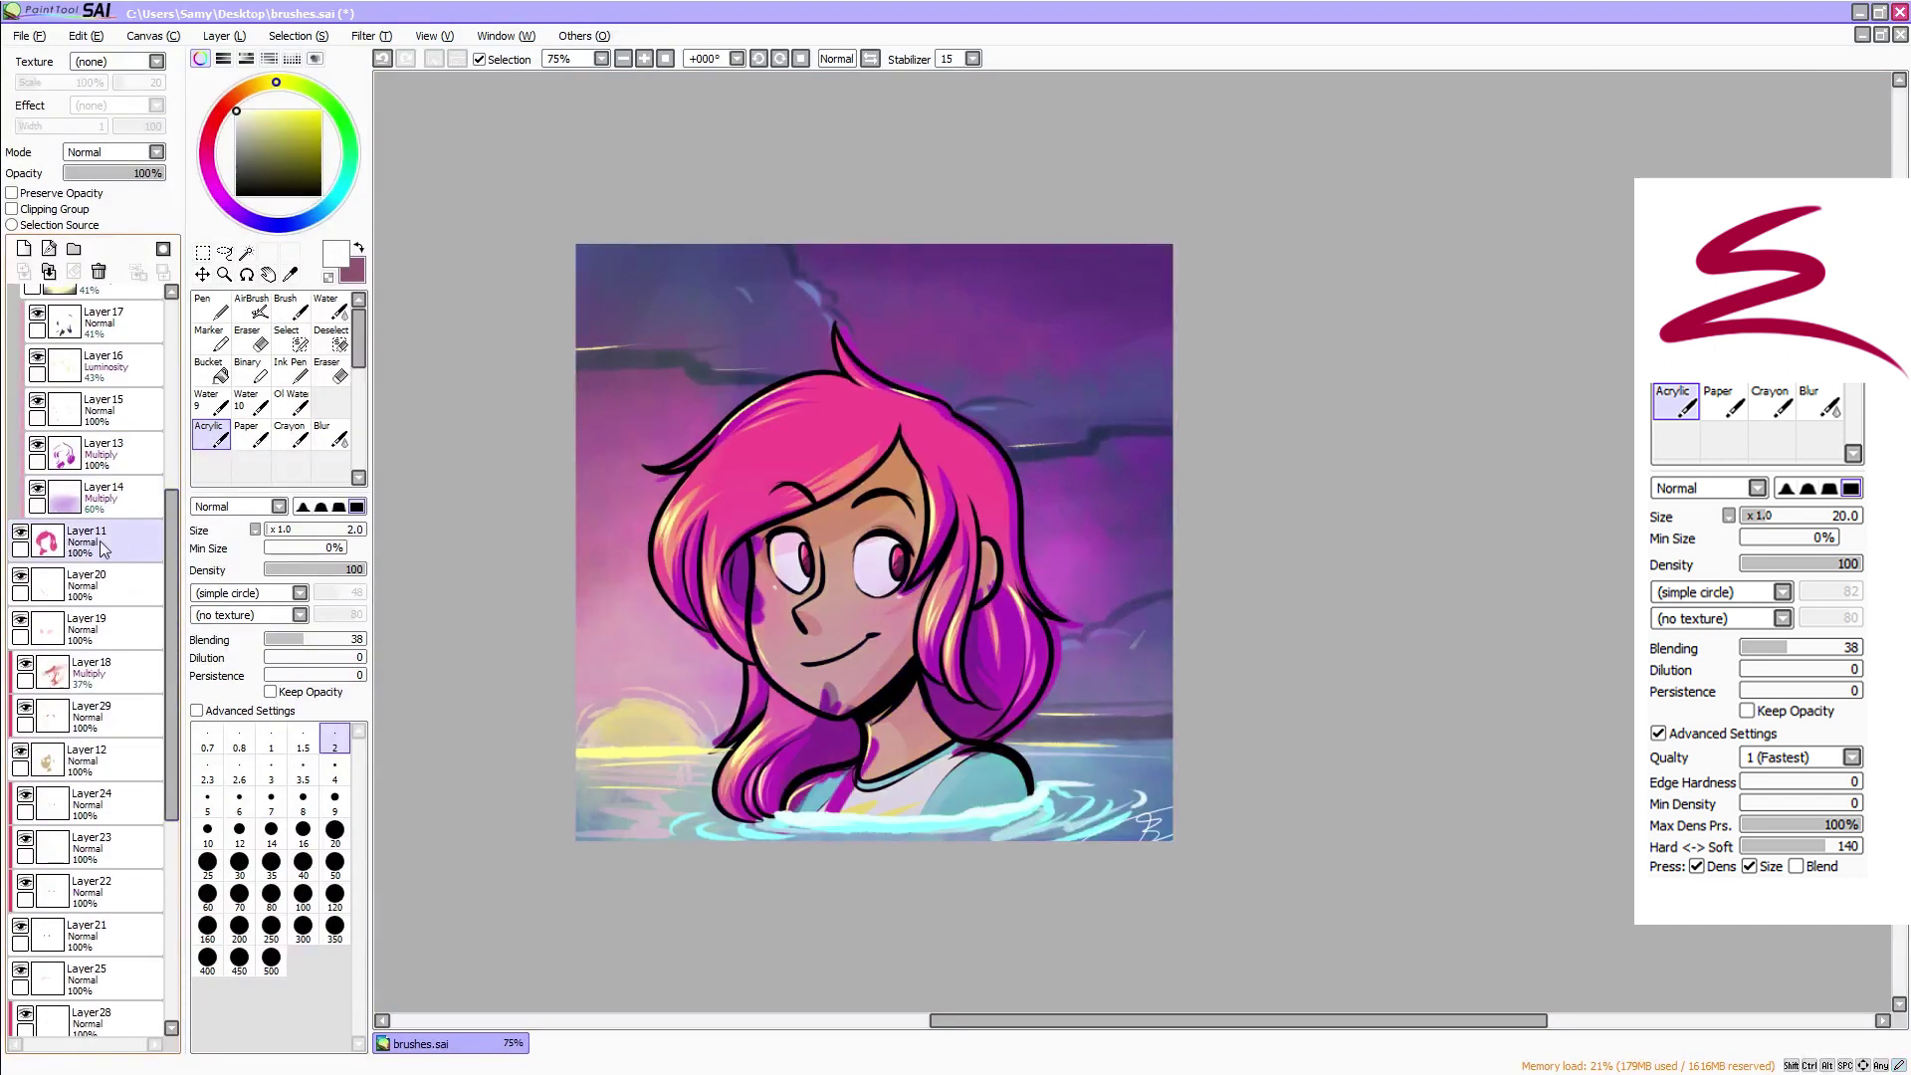
Move the remaining portrait and background layers, from Layer11 down to Layer31, into the Set1 folder and collapse it
mouse_move(106, 540)
mouse_down()
mouse_move(107, 518)
mouse_move(107, 562)
mouse_up()
drag(106, 625, 106, 606)
mouse_move(107, 669)
mouse_down()
mouse_move(106, 650)
mouse_move(107, 694)
mouse_up()
drag(107, 779, 107, 738)
mouse_move(107, 801)
mouse_down()
mouse_move(107, 782)
mouse_move(107, 826)
mouse_up()
drag(108, 888, 108, 870)
drag(108, 932, 107, 913)
drag(171, 784, 171, 985)
drag(117, 535, 117, 513)
drag(119, 578, 118, 557)
drag(116, 710, 115, 692)
mouse_move(115, 755)
mouse_down()
mouse_move(114, 736)
mouse_move(114, 780)
mouse_up()
mouse_move(118, 840)
mouse_down()
mouse_move(119, 776)
mouse_move(119, 816)
mouse_up()
drag(121, 885, 171, 500)
click(123, 923)
click(48, 349)
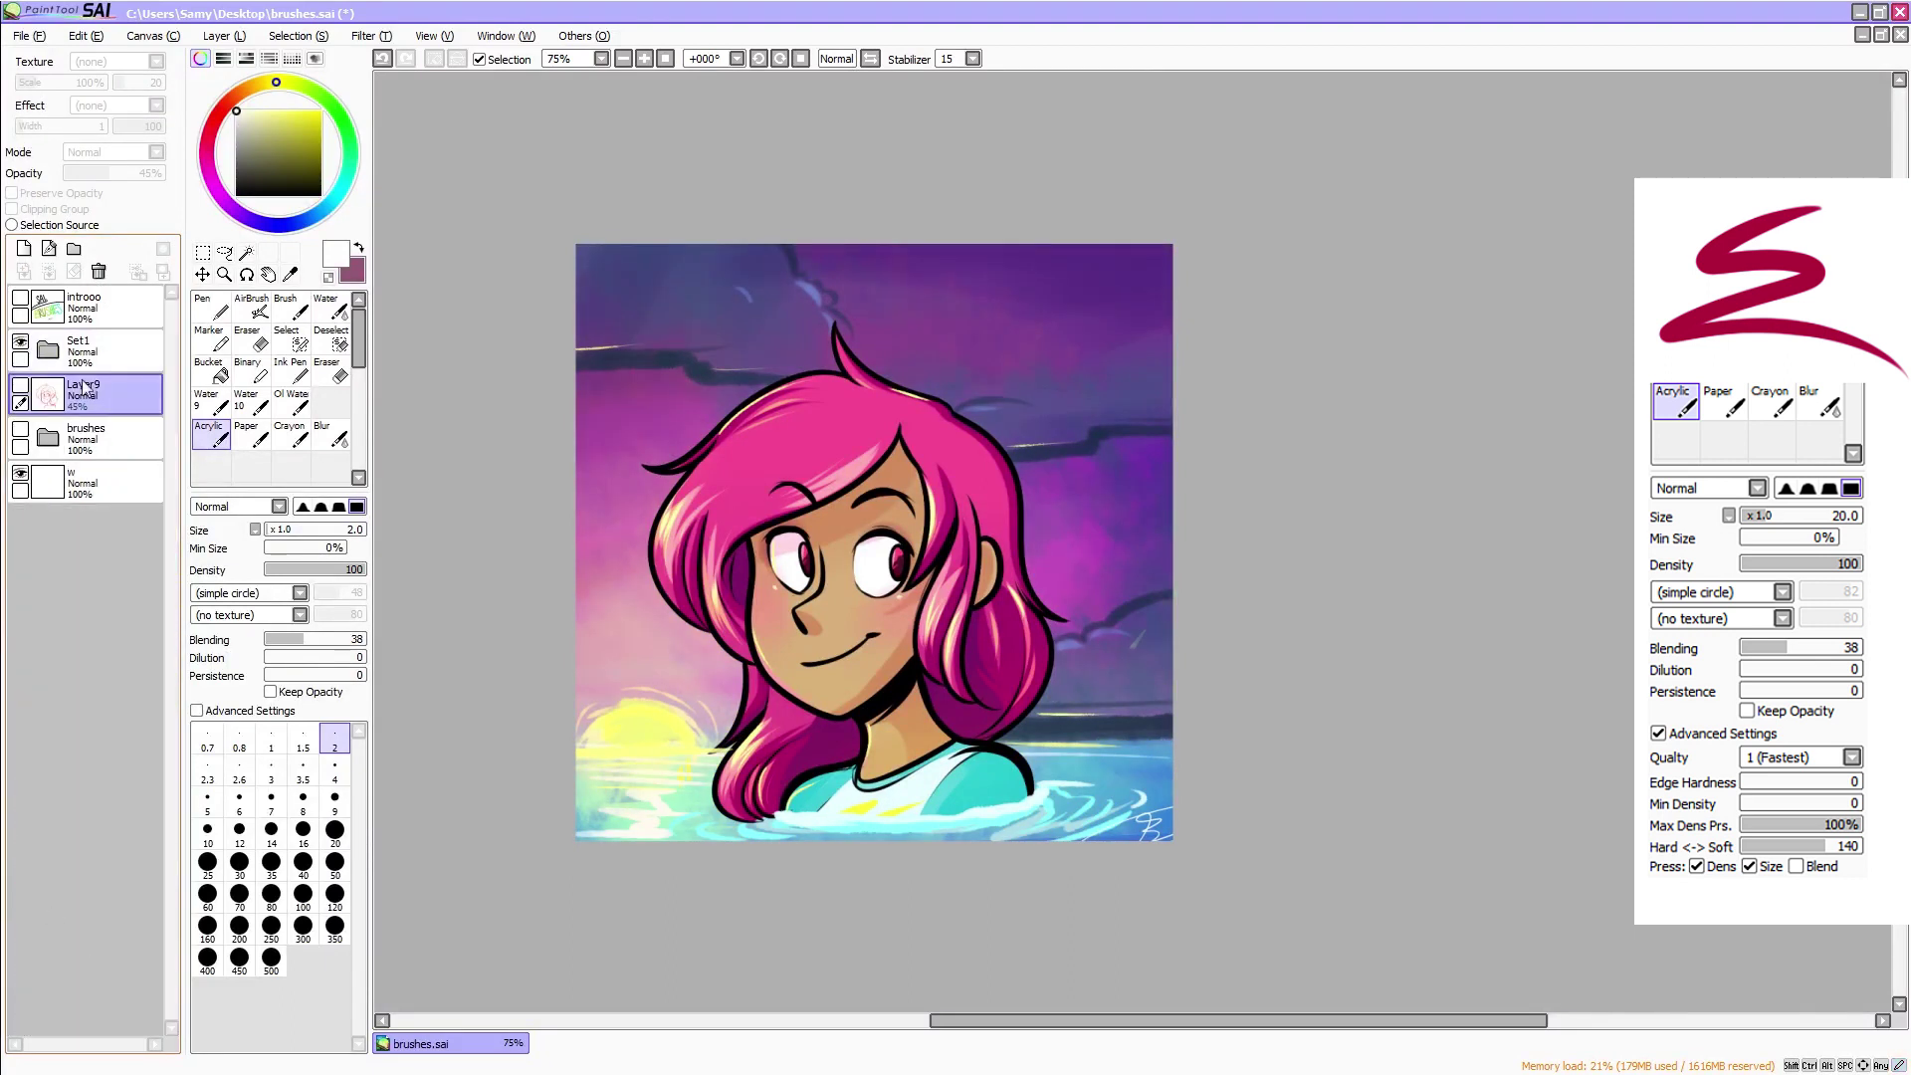
Create a subfolder at the top of Set1 and group Layer43, Layer42, Layer41 and Layer30 in it
click(48, 349)
click(99, 567)
click(32, 516)
click(32, 516)
click(98, 394)
click(74, 248)
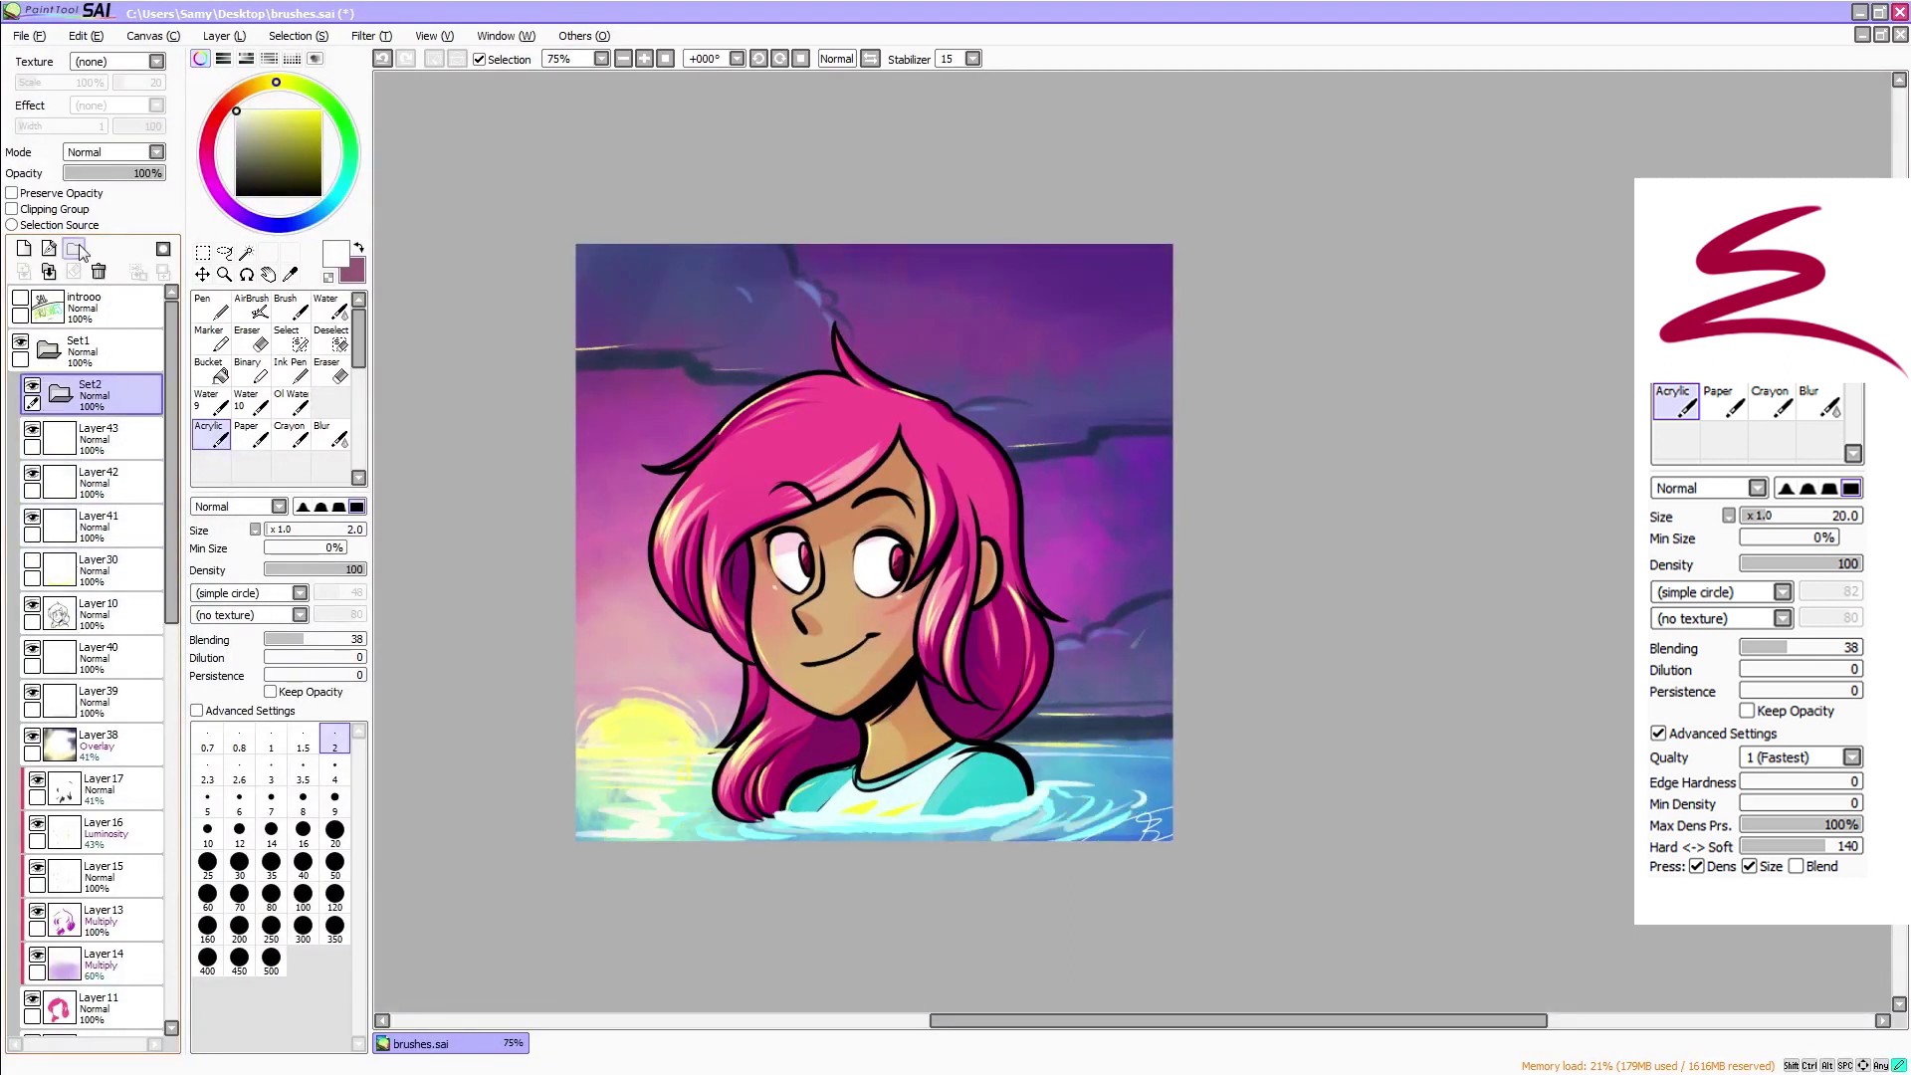
drag(98, 436, 98, 406)
drag(98, 479, 98, 461)
mouse_move(98, 523)
mouse_down()
mouse_move(98, 505)
mouse_move(97, 548)
mouse_up()
click(59, 394)
Create a second subfolder below the line art Layer10 and move the layers from Layer40 down to Layer18 into it
click(97, 438)
drag(98, 615, 99, 592)
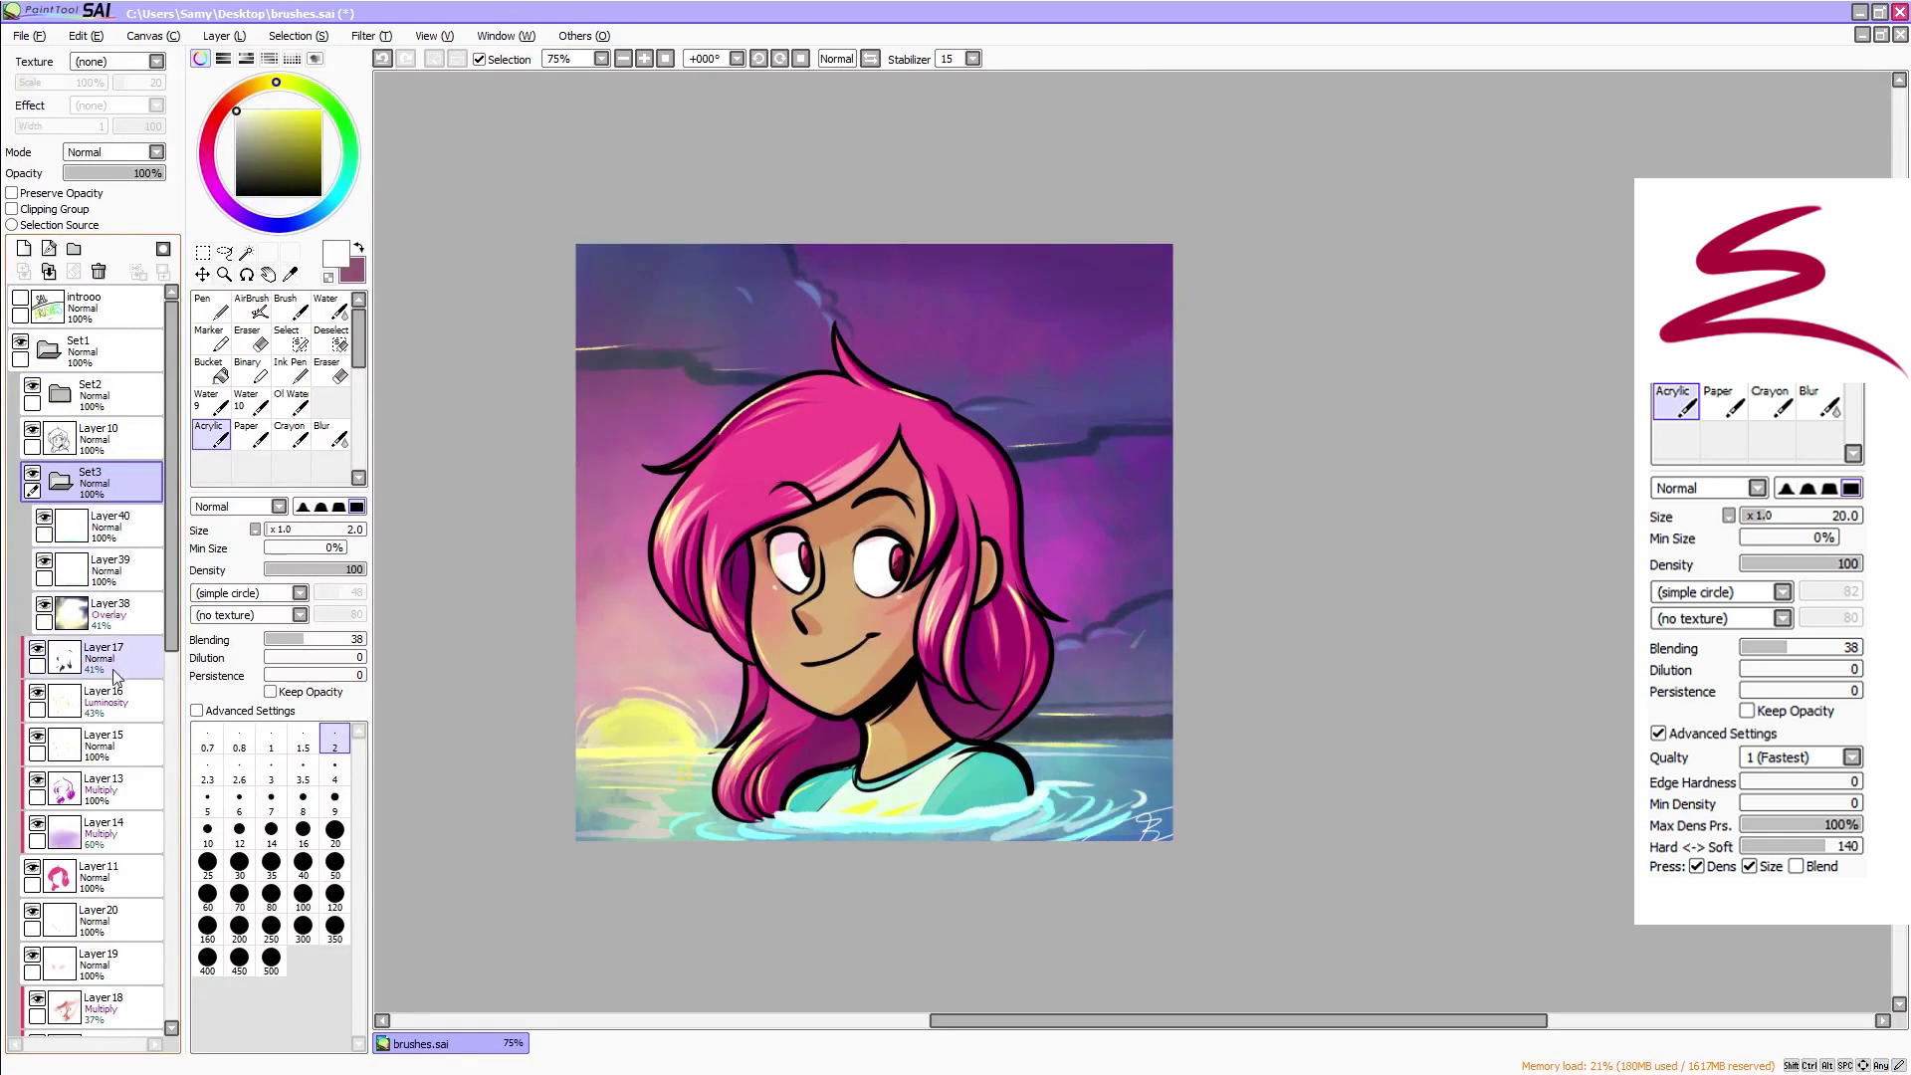
drag(101, 660, 101, 637)
drag(103, 702, 103, 680)
drag(105, 746, 105, 724)
drag(108, 790, 107, 768)
drag(171, 607, 171, 798)
drag(120, 472, 120, 449)
drag(125, 562, 125, 538)
drag(122, 603, 123, 580)
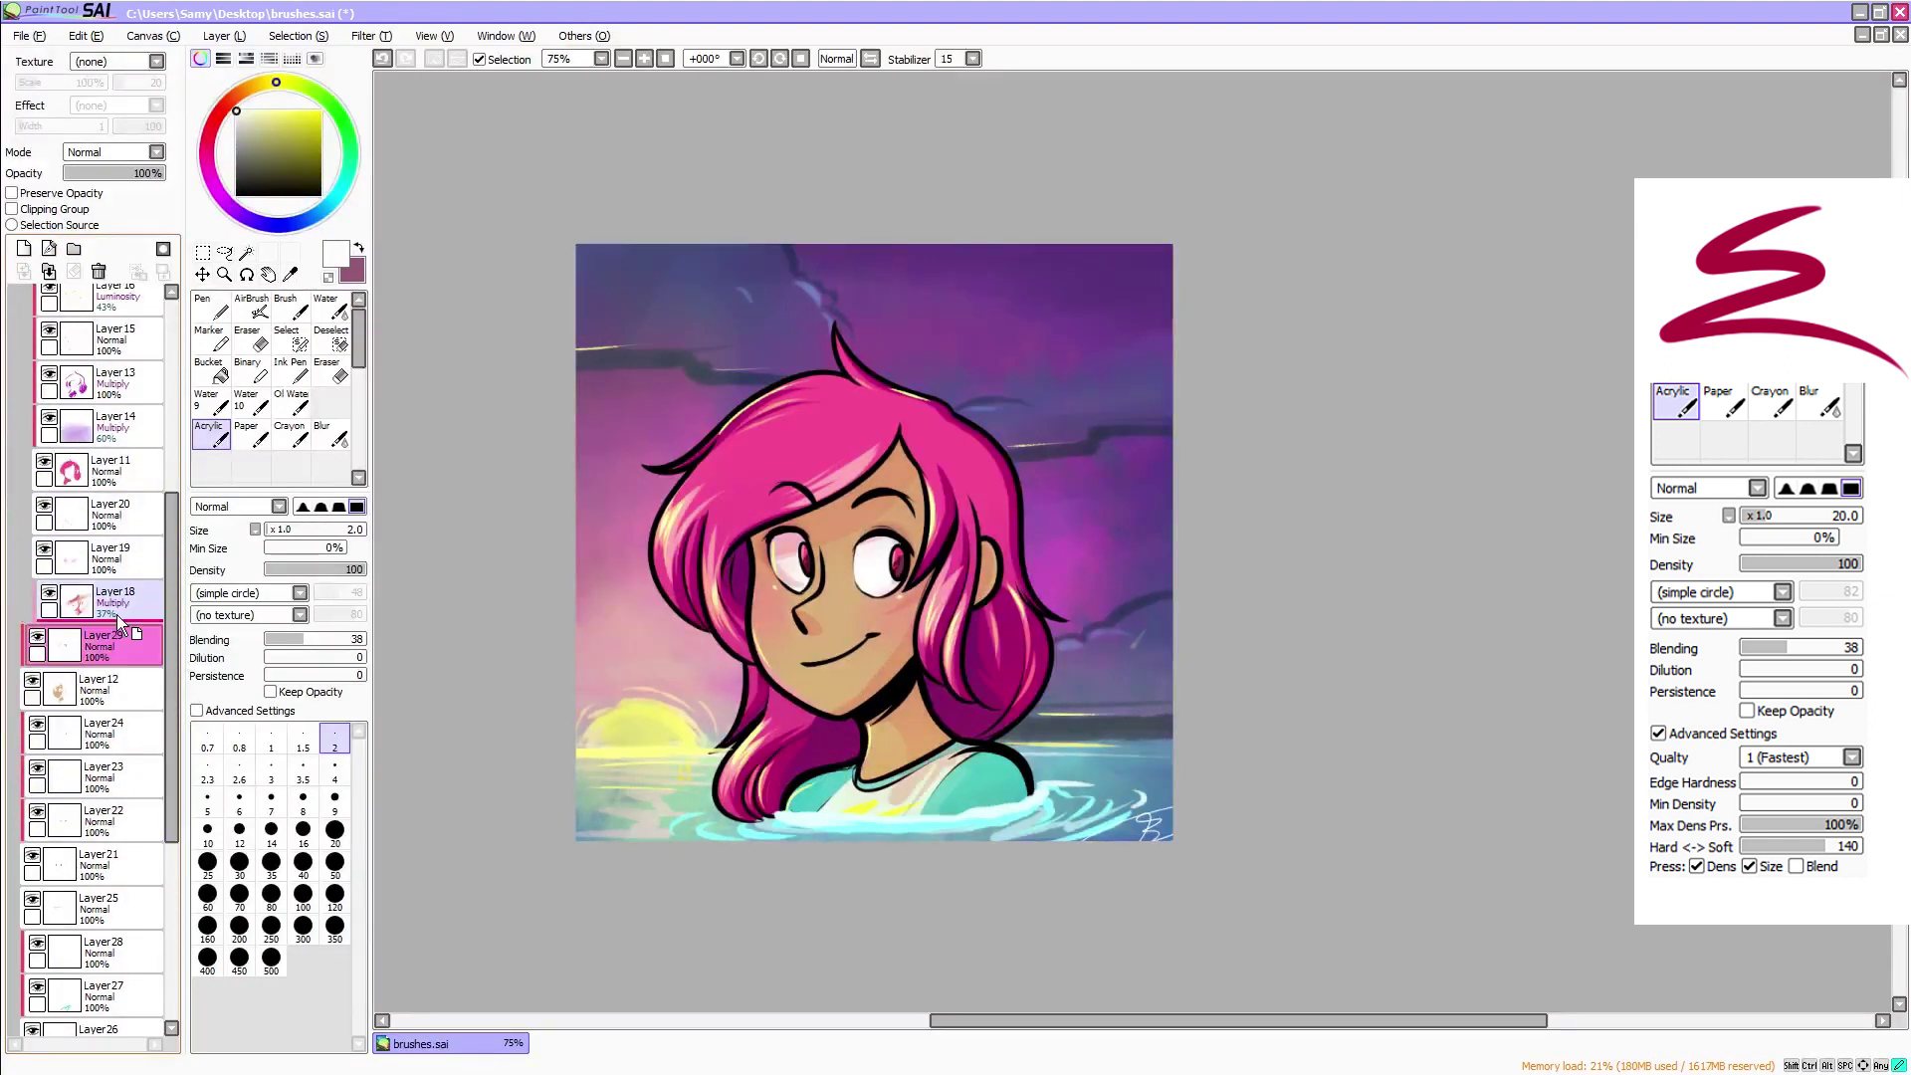
Move the layers from Layer29 down to the background Layer31 into the Set3 folder and collapse it
drag(119, 691, 119, 668)
drag(119, 735, 119, 712)
drag(119, 822, 120, 800)
drag(171, 796, 171, 962)
drag(117, 601, 117, 580)
mouse_move(118, 645)
mouse_down()
mouse_move(117, 625)
mouse_move(115, 668)
mouse_up()
drag(113, 733, 113, 711)
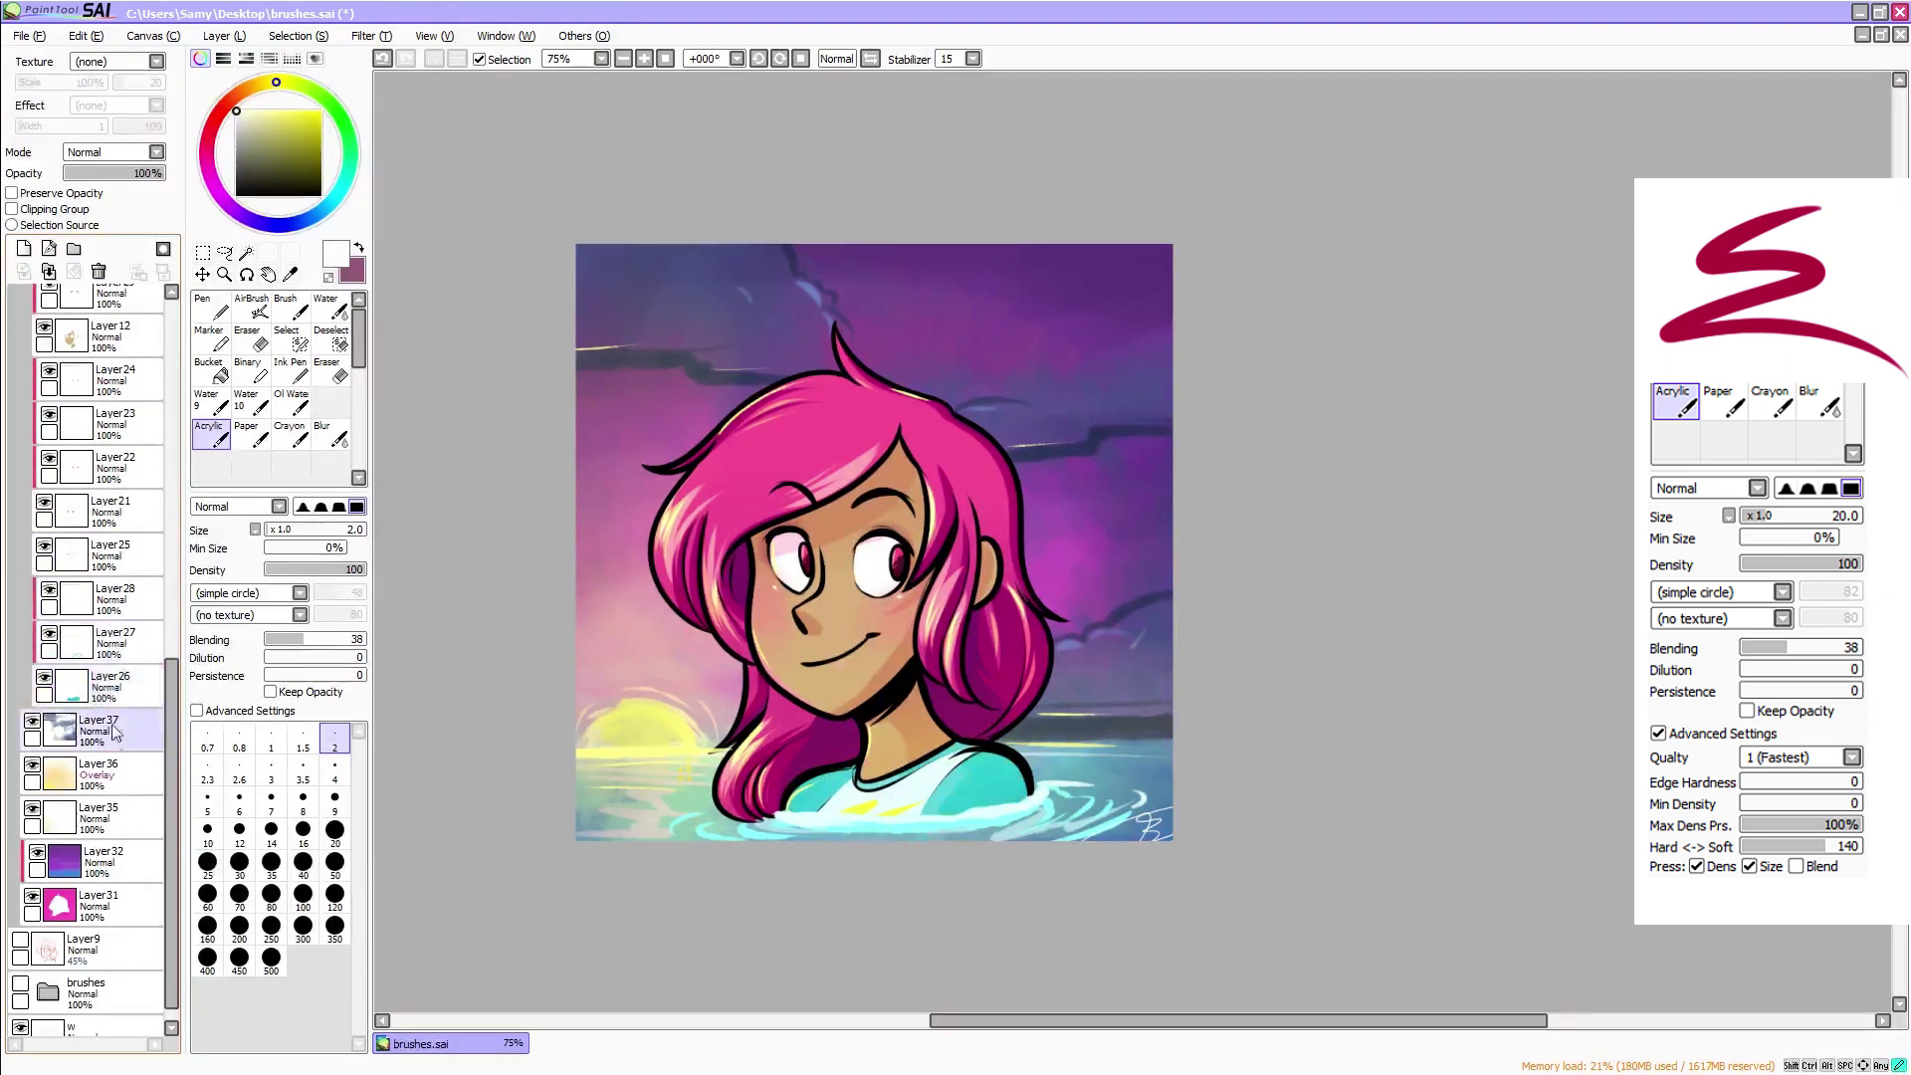
drag(112, 777, 112, 756)
drag(111, 820, 112, 799)
drag(111, 863, 112, 843)
drag(111, 907, 111, 886)
drag(171, 796, 171, 428)
click(60, 481)
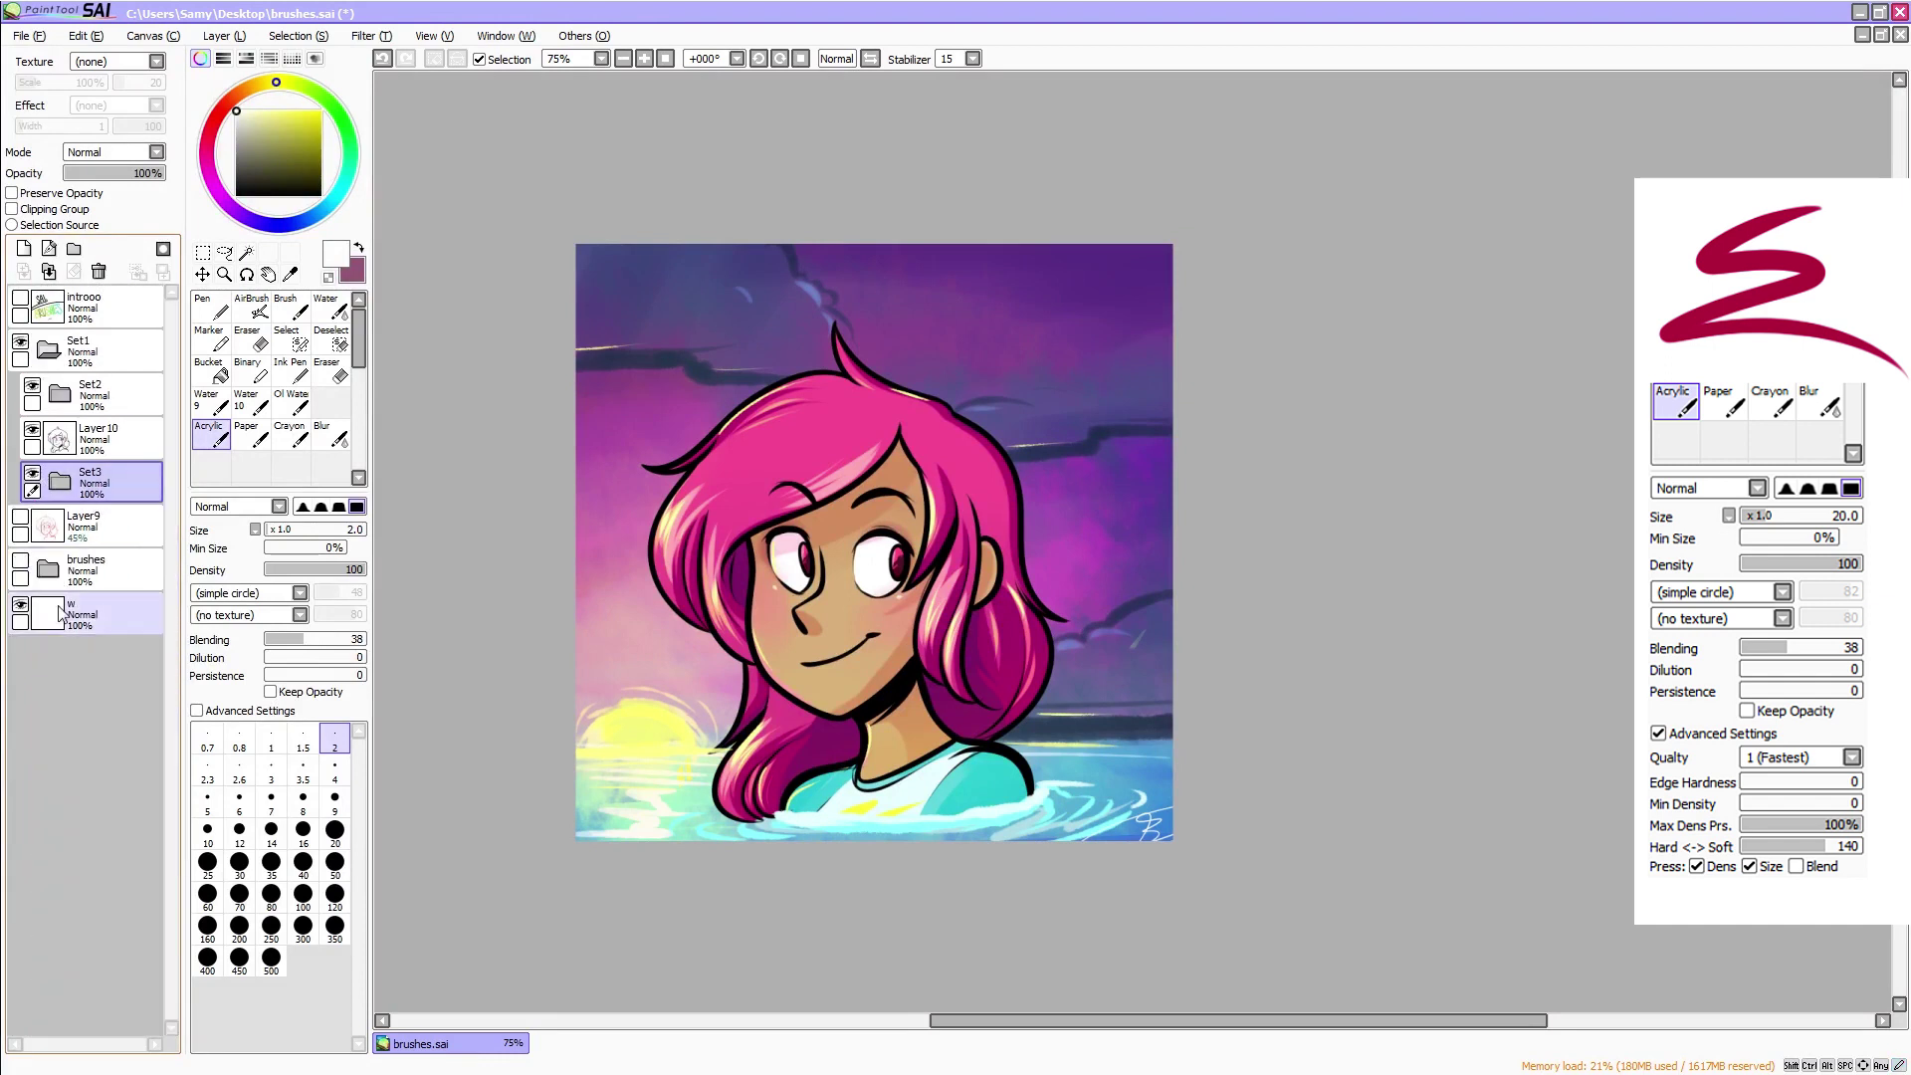
Rename the Set1 folder as swimmer
double_click(92, 351)
text(swimmer)
key(Return)
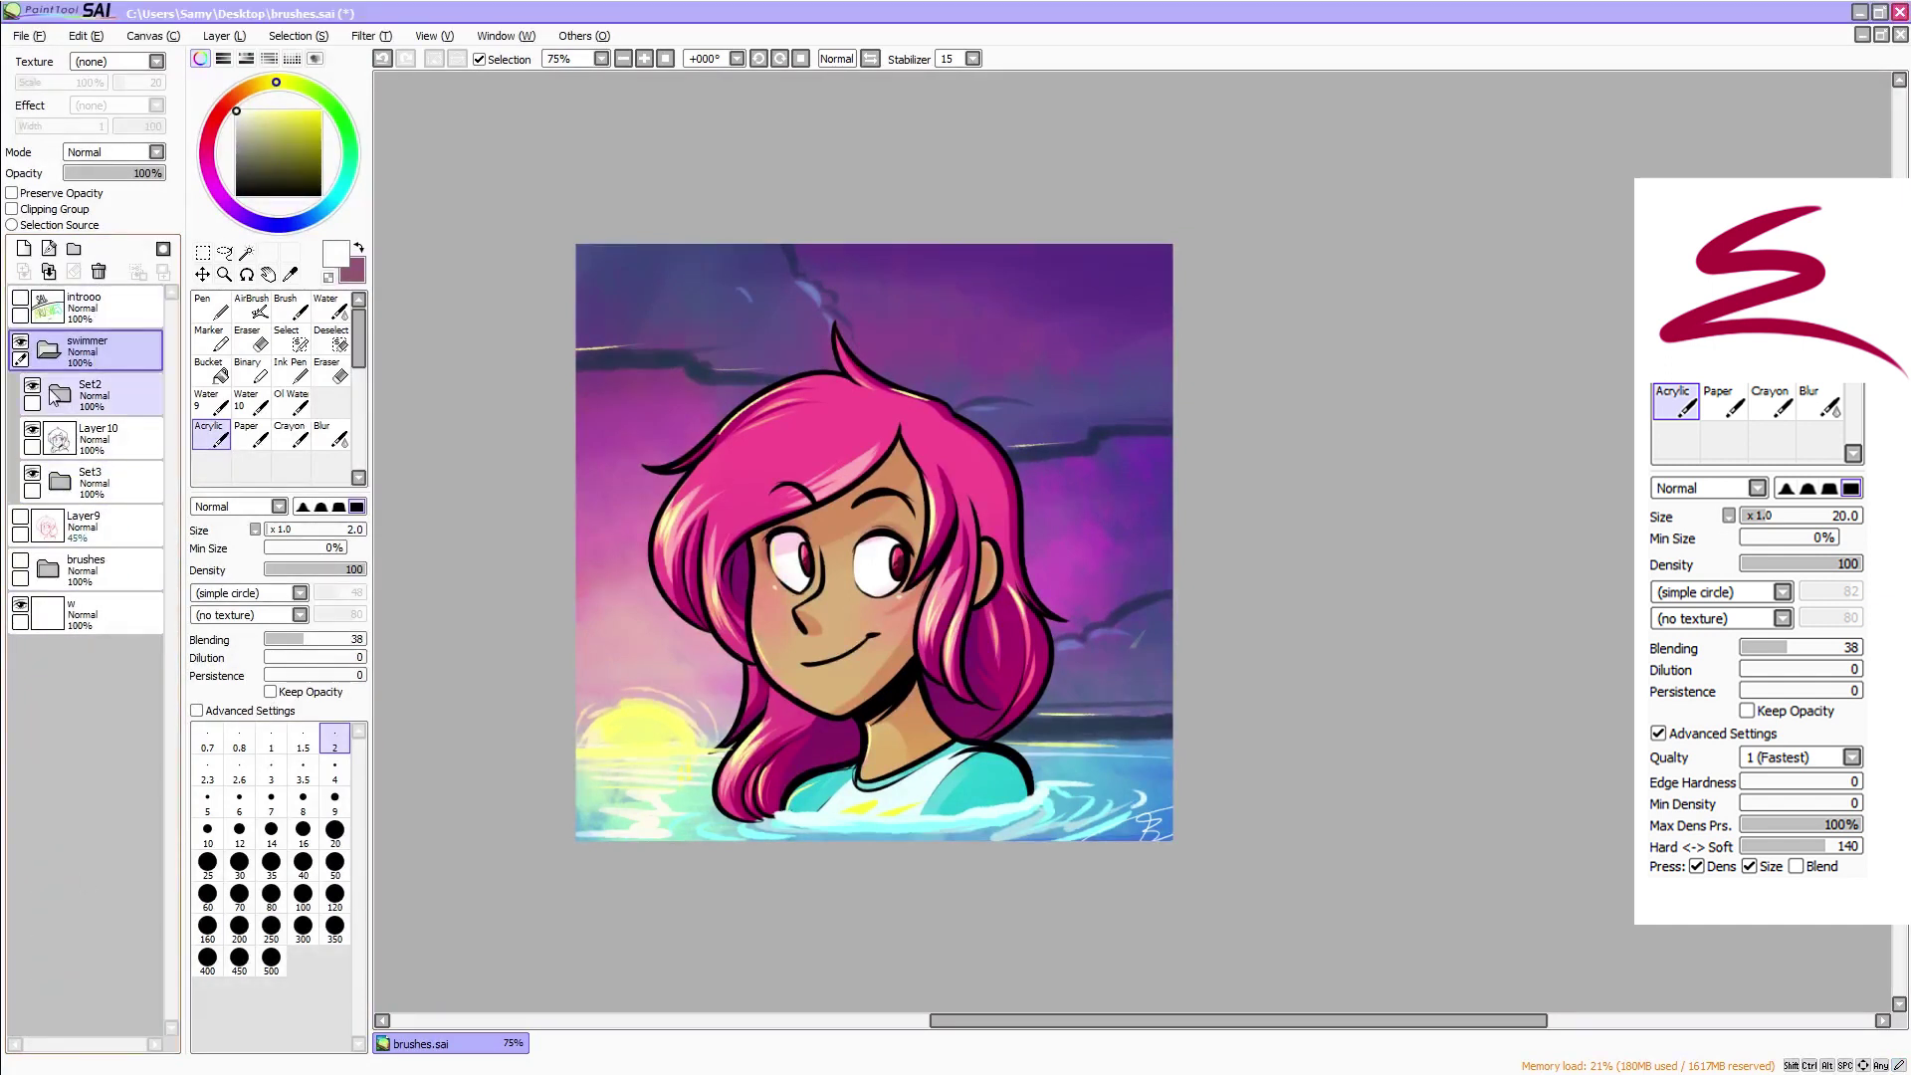
Hide Set3, Set2 and Layer10 and show the brushes folder with the brush settings reference
click(34, 477)
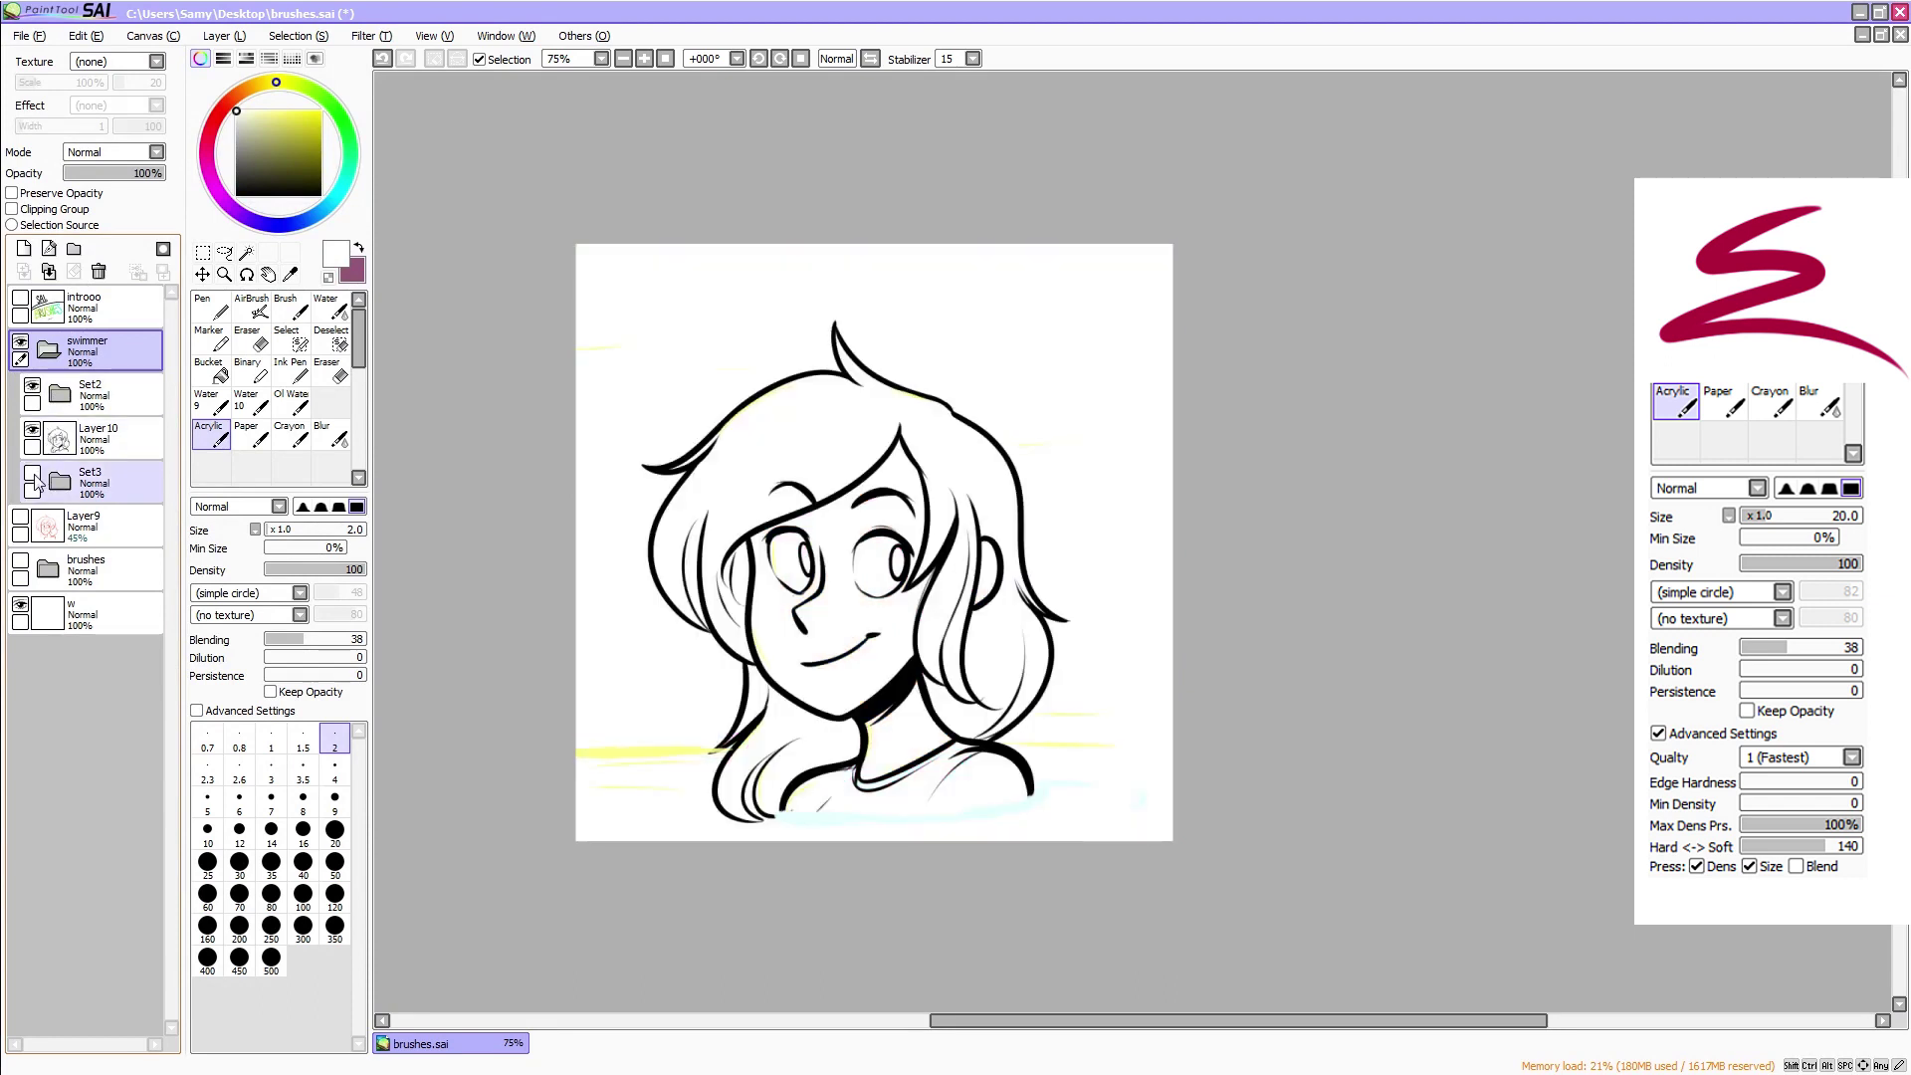
click(34, 389)
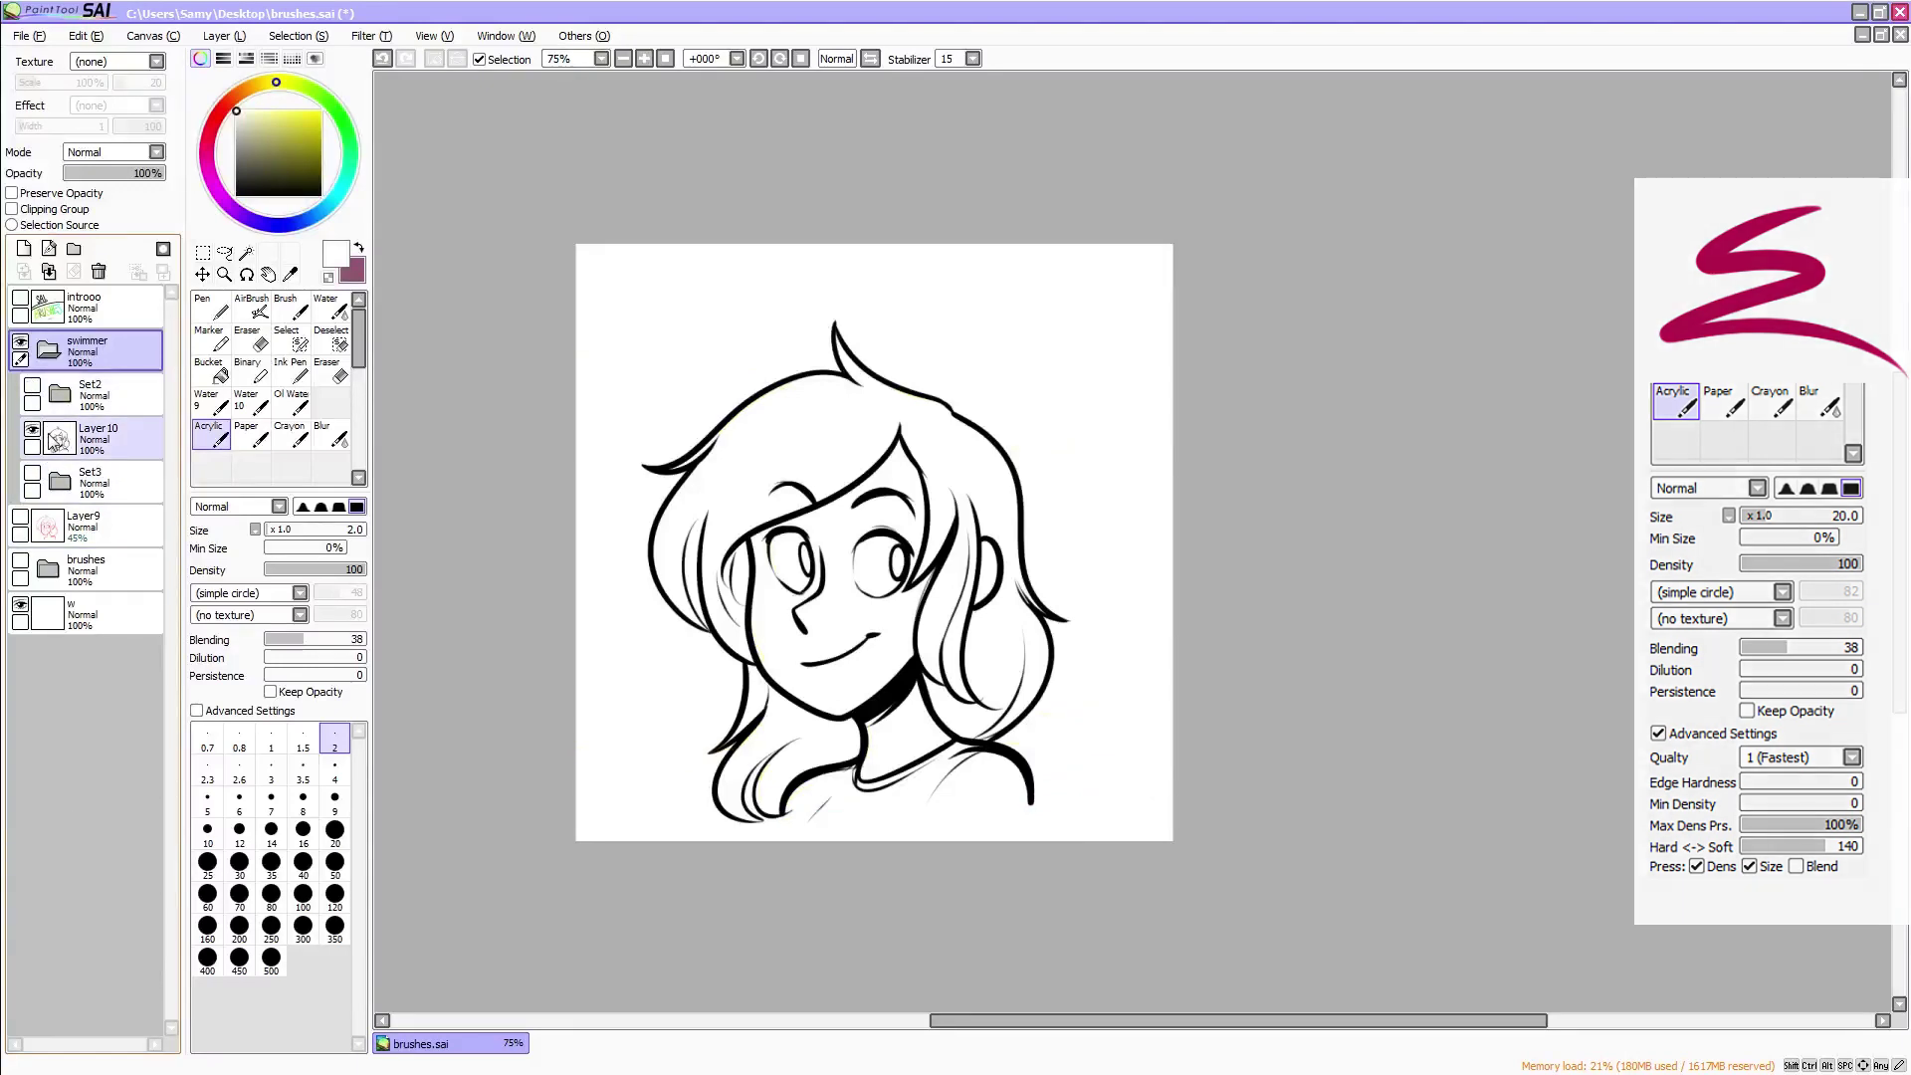
click(32, 429)
click(20, 562)
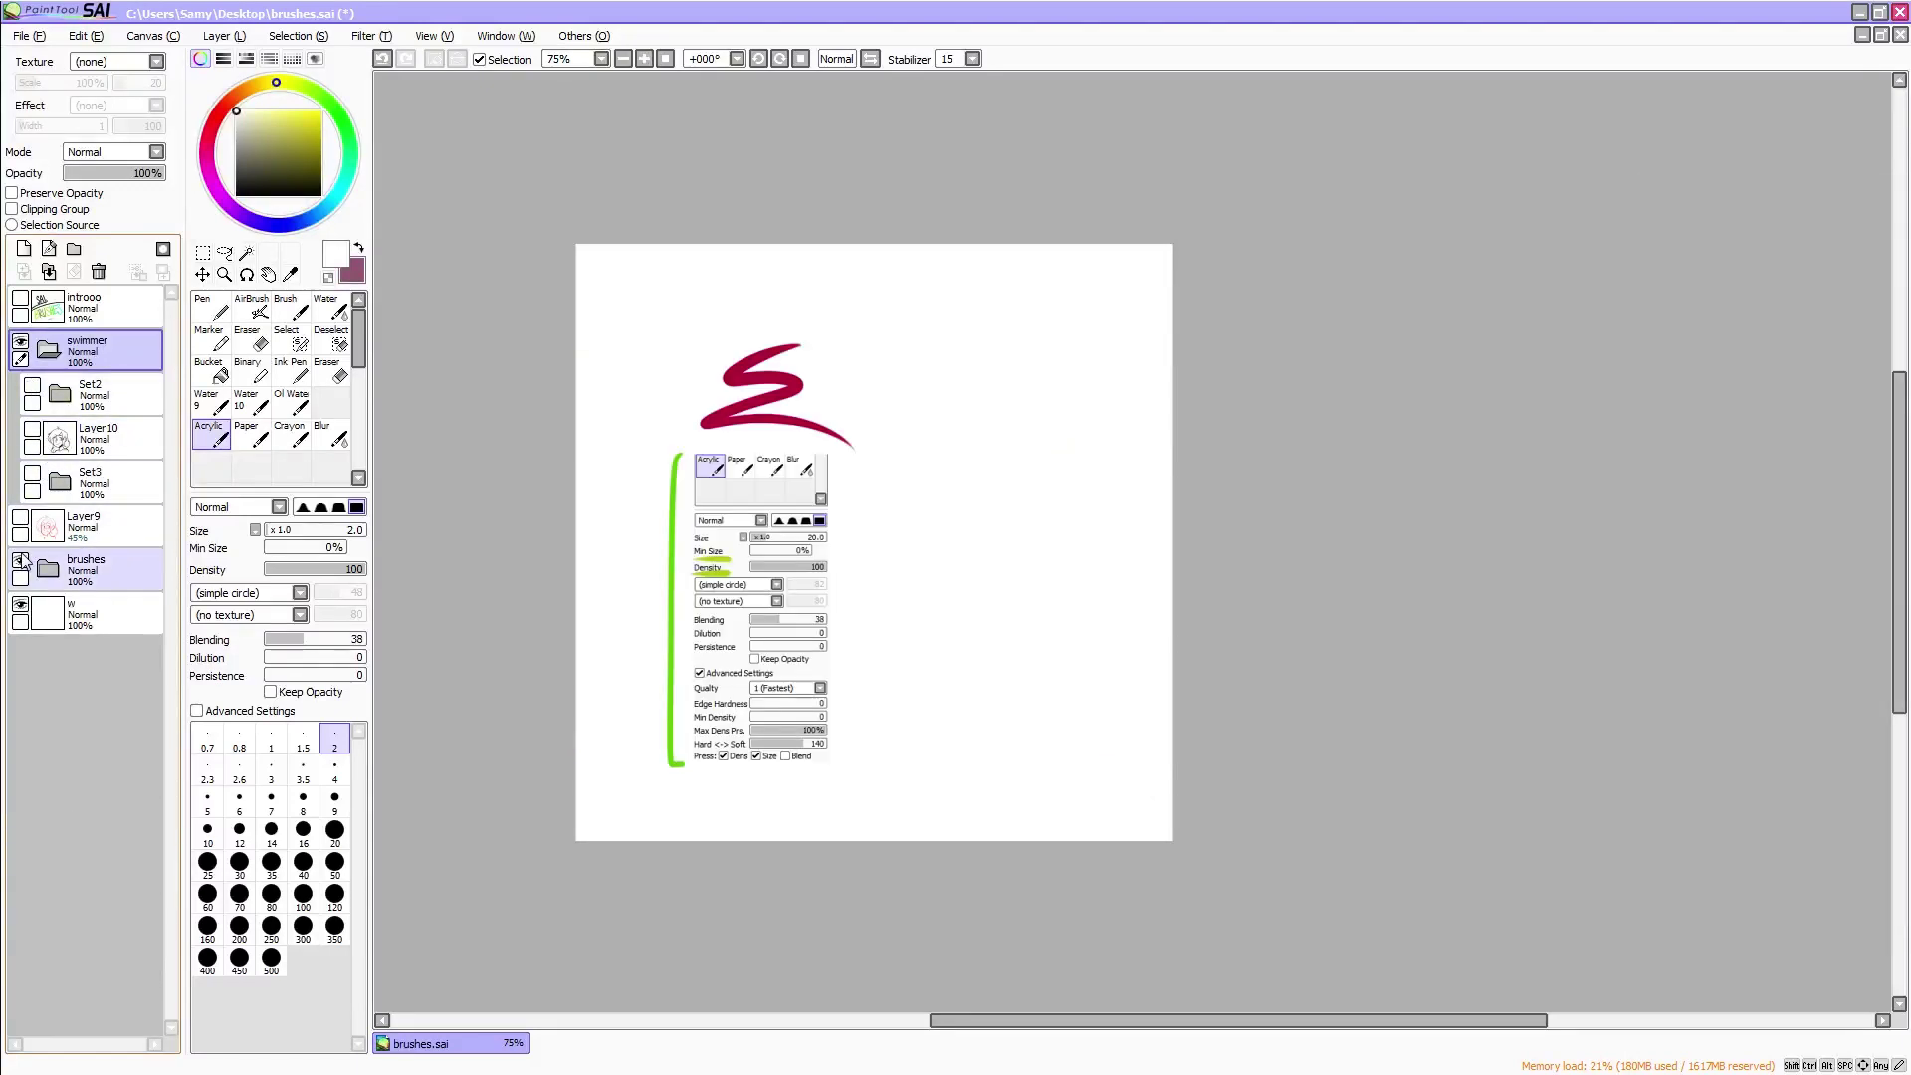
click(644, 58)
drag(1036, 1022, 1002, 1017)
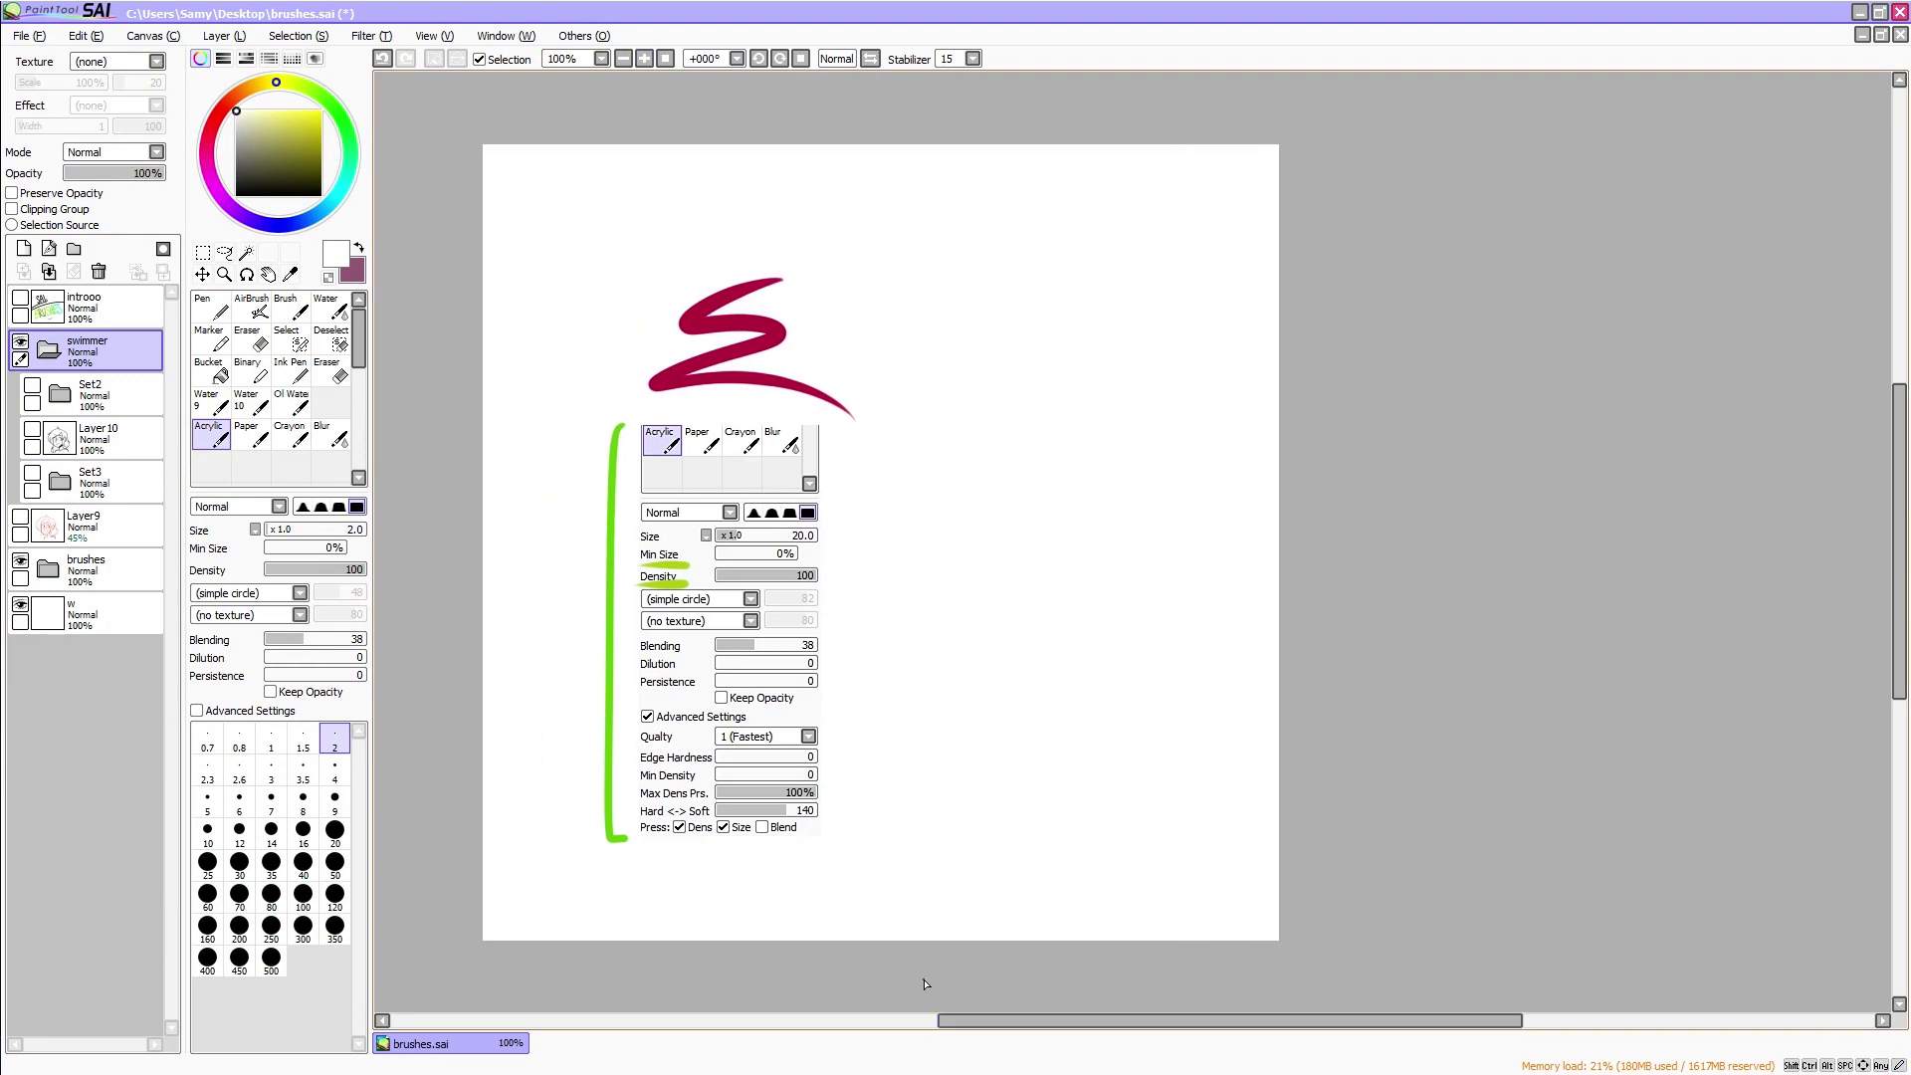
Hide the annotation layers Layer6 and Layer8 inside the brushes folder, and hide the collapsed folder as well
click(49, 569)
click(92, 659)
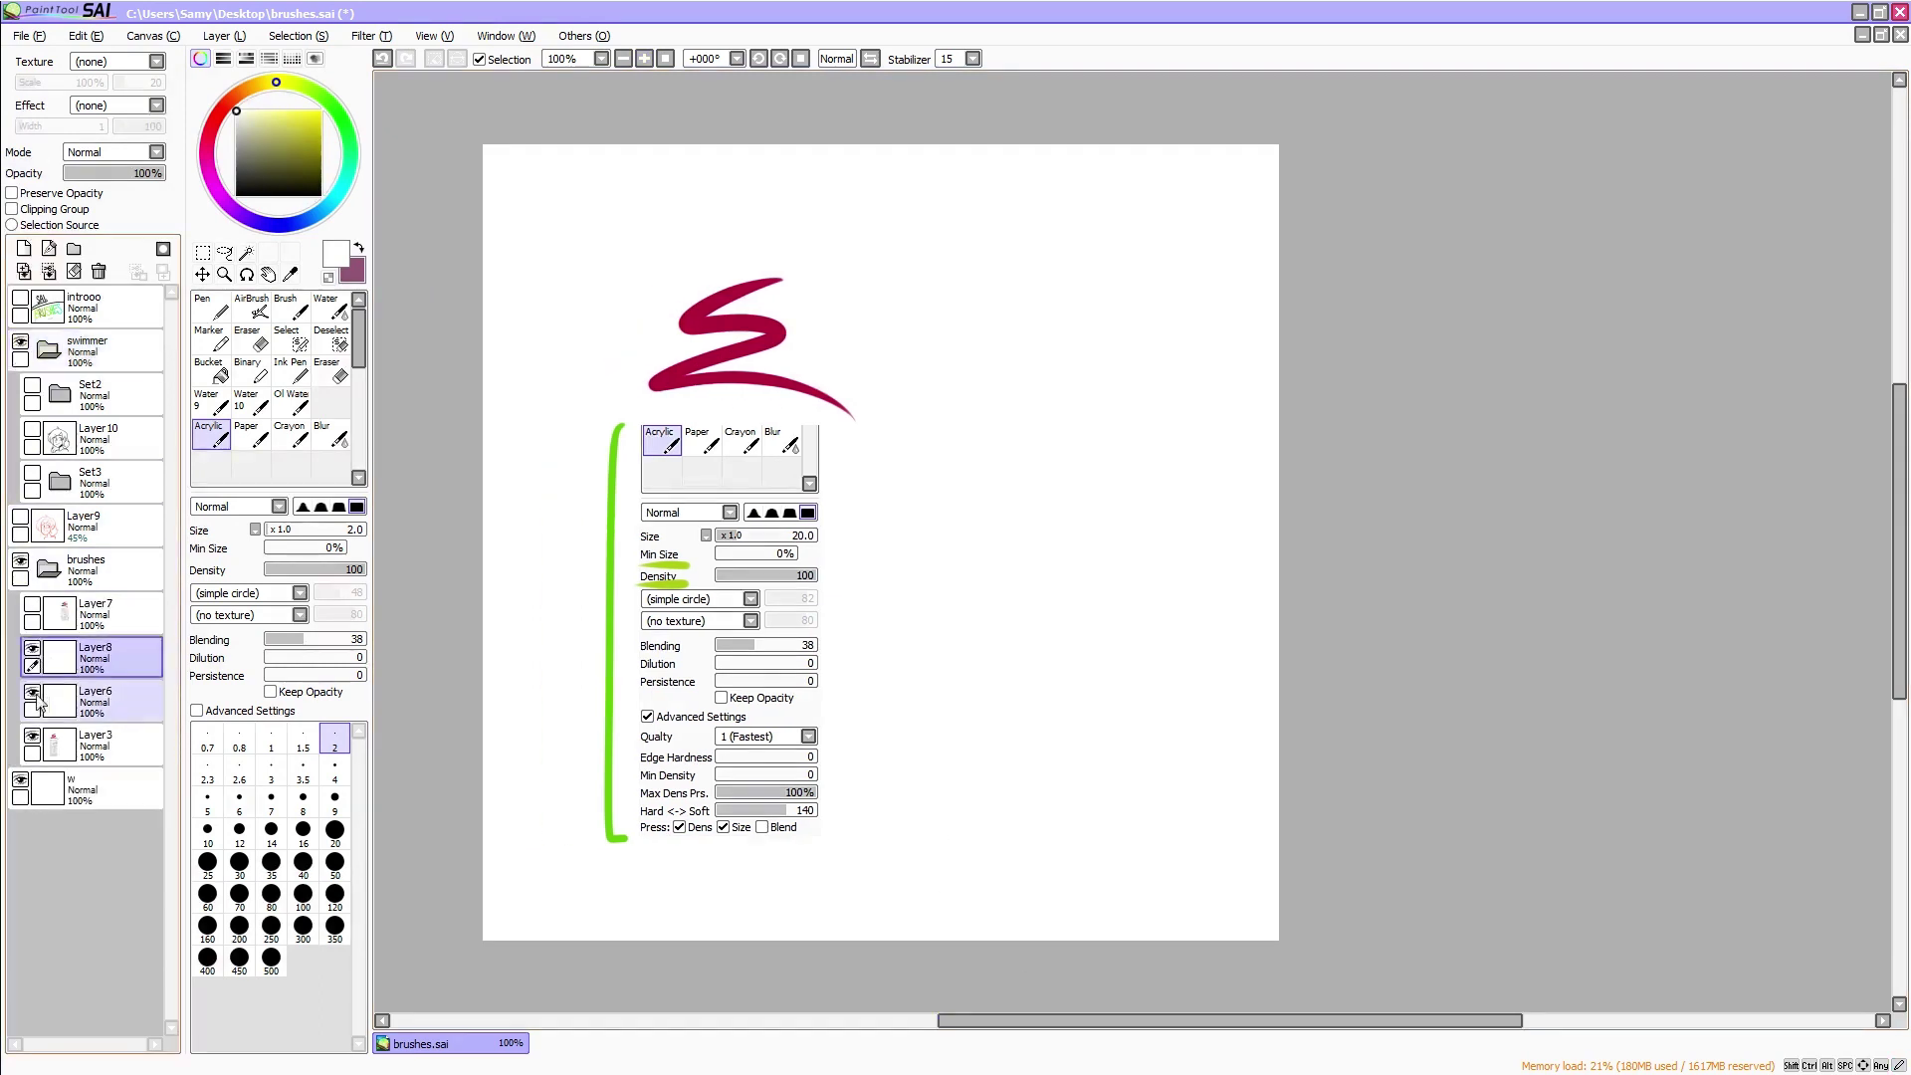
click(33, 694)
click(32, 650)
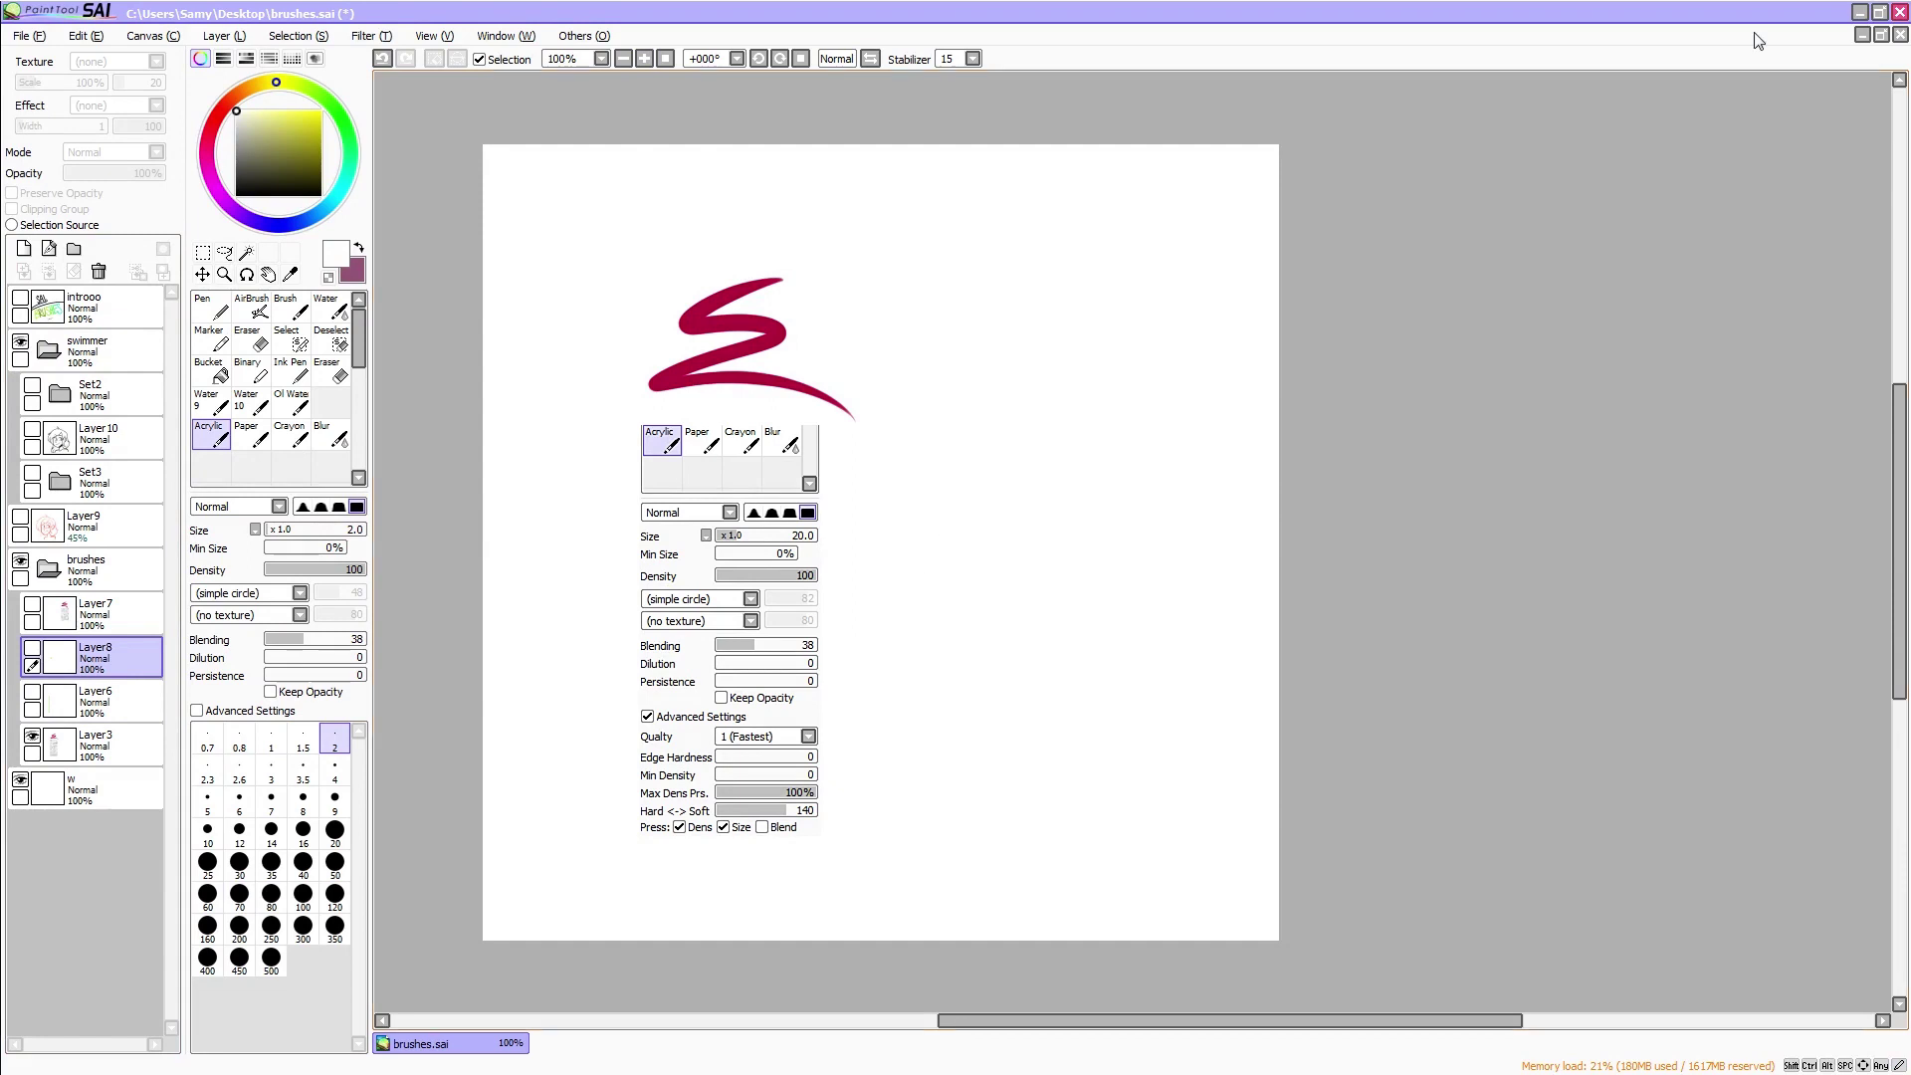
click(48, 570)
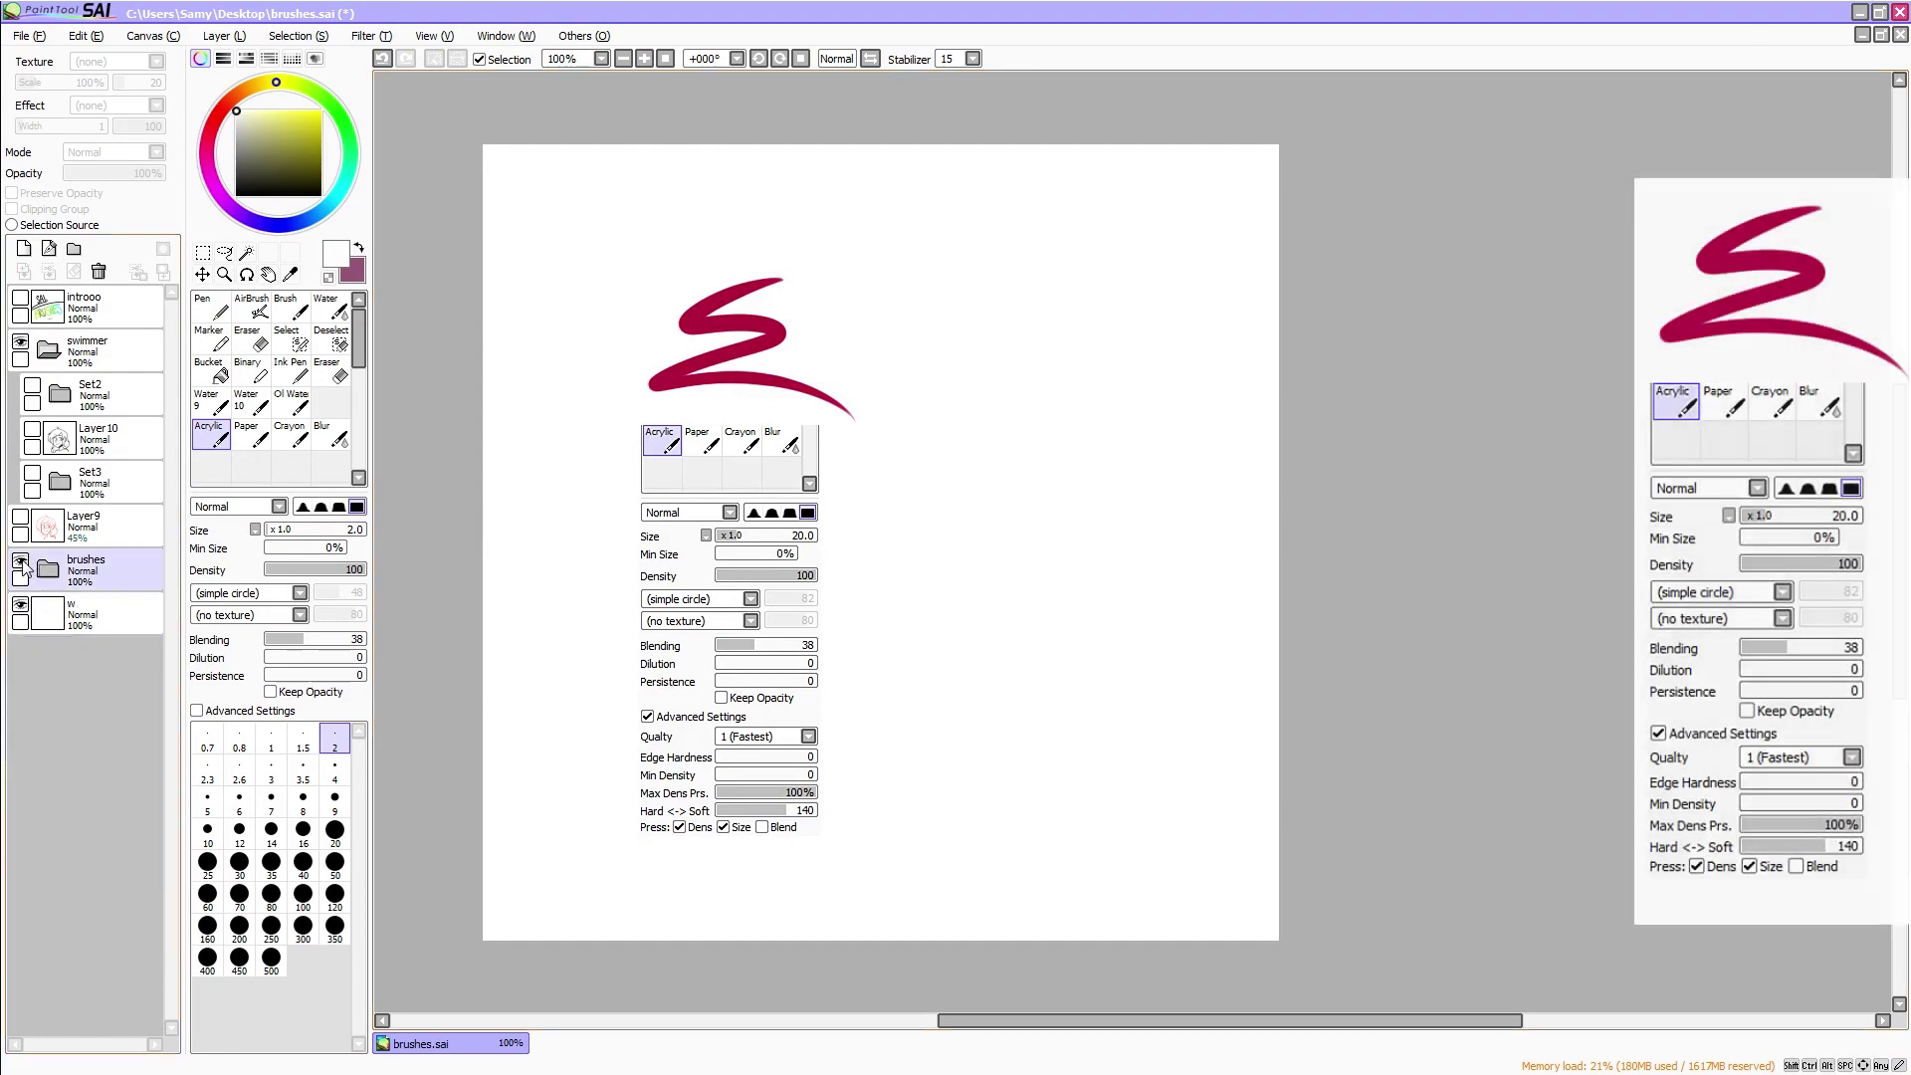
click(20, 562)
click(32, 531)
Set the red sketch on Layer9 to 41% opacity and swap its visibility for the line art on Layer10
click(21, 520)
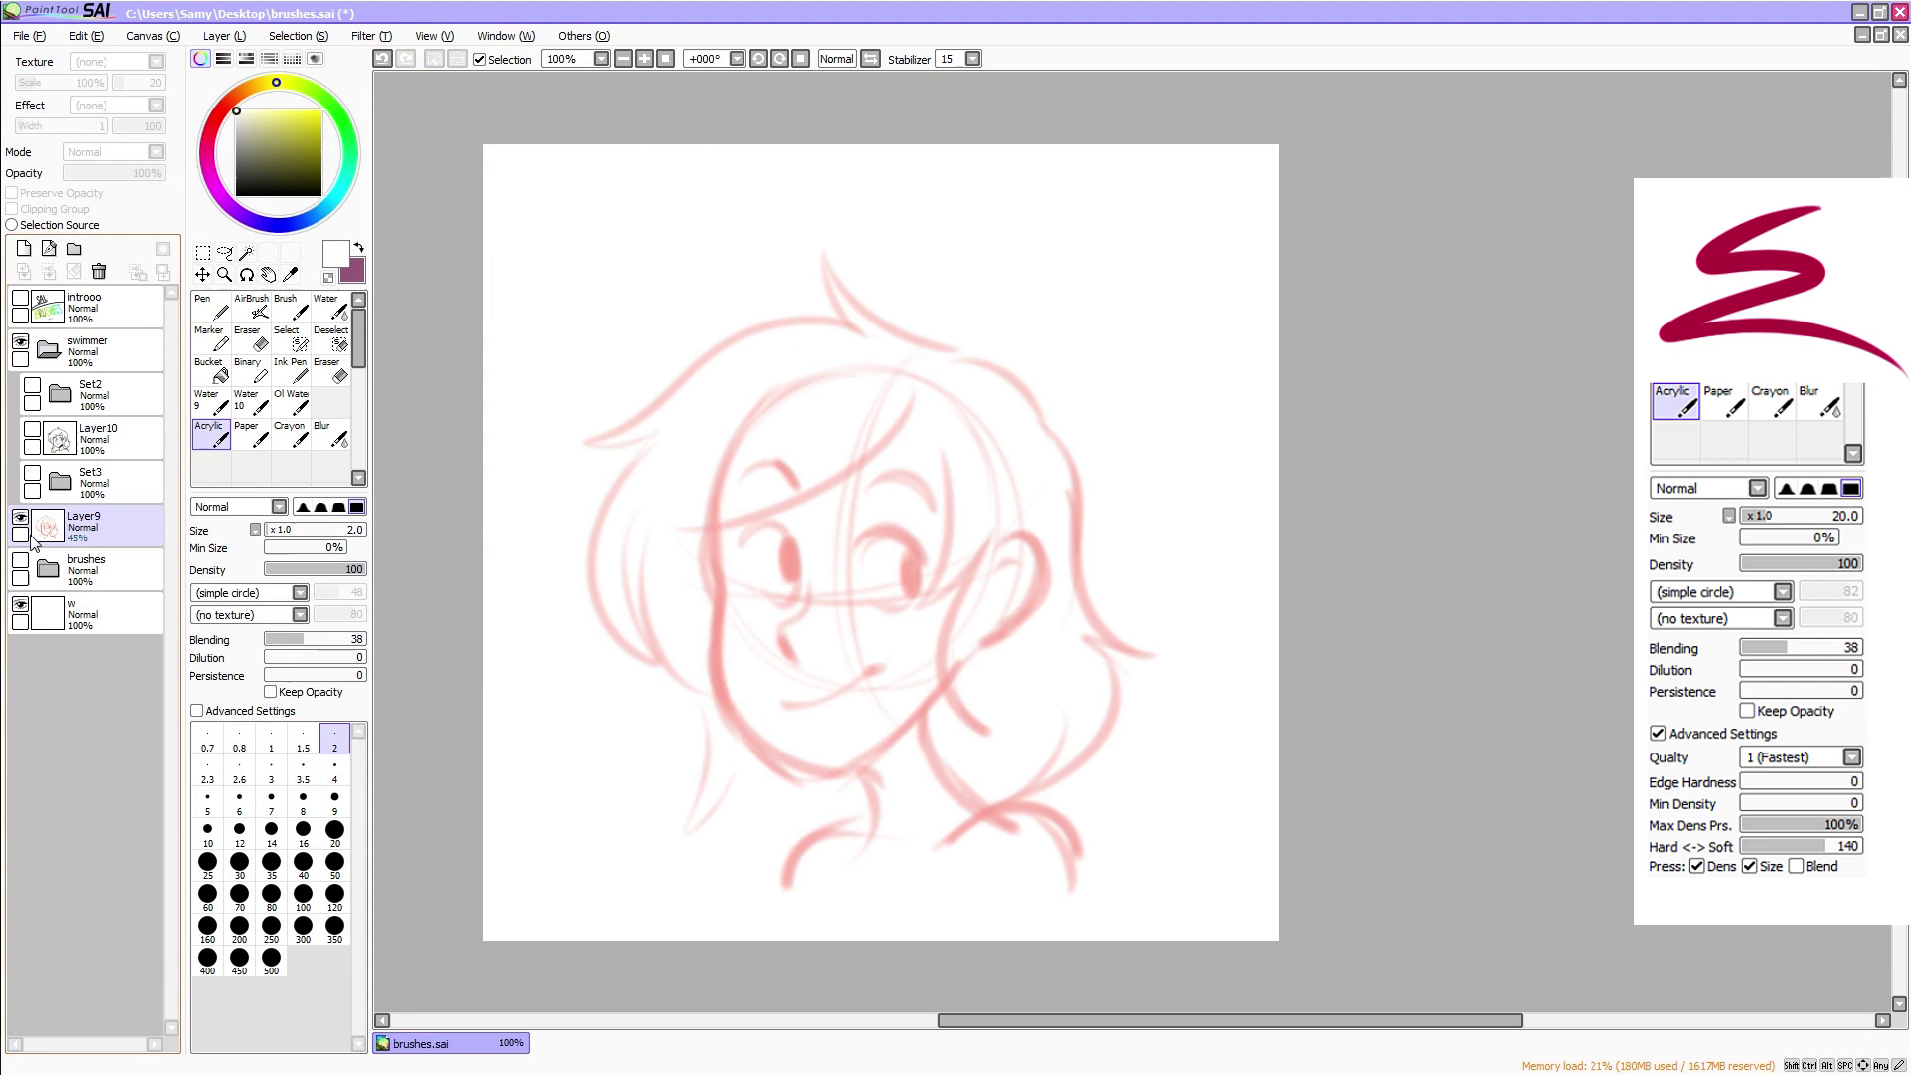
click(87, 544)
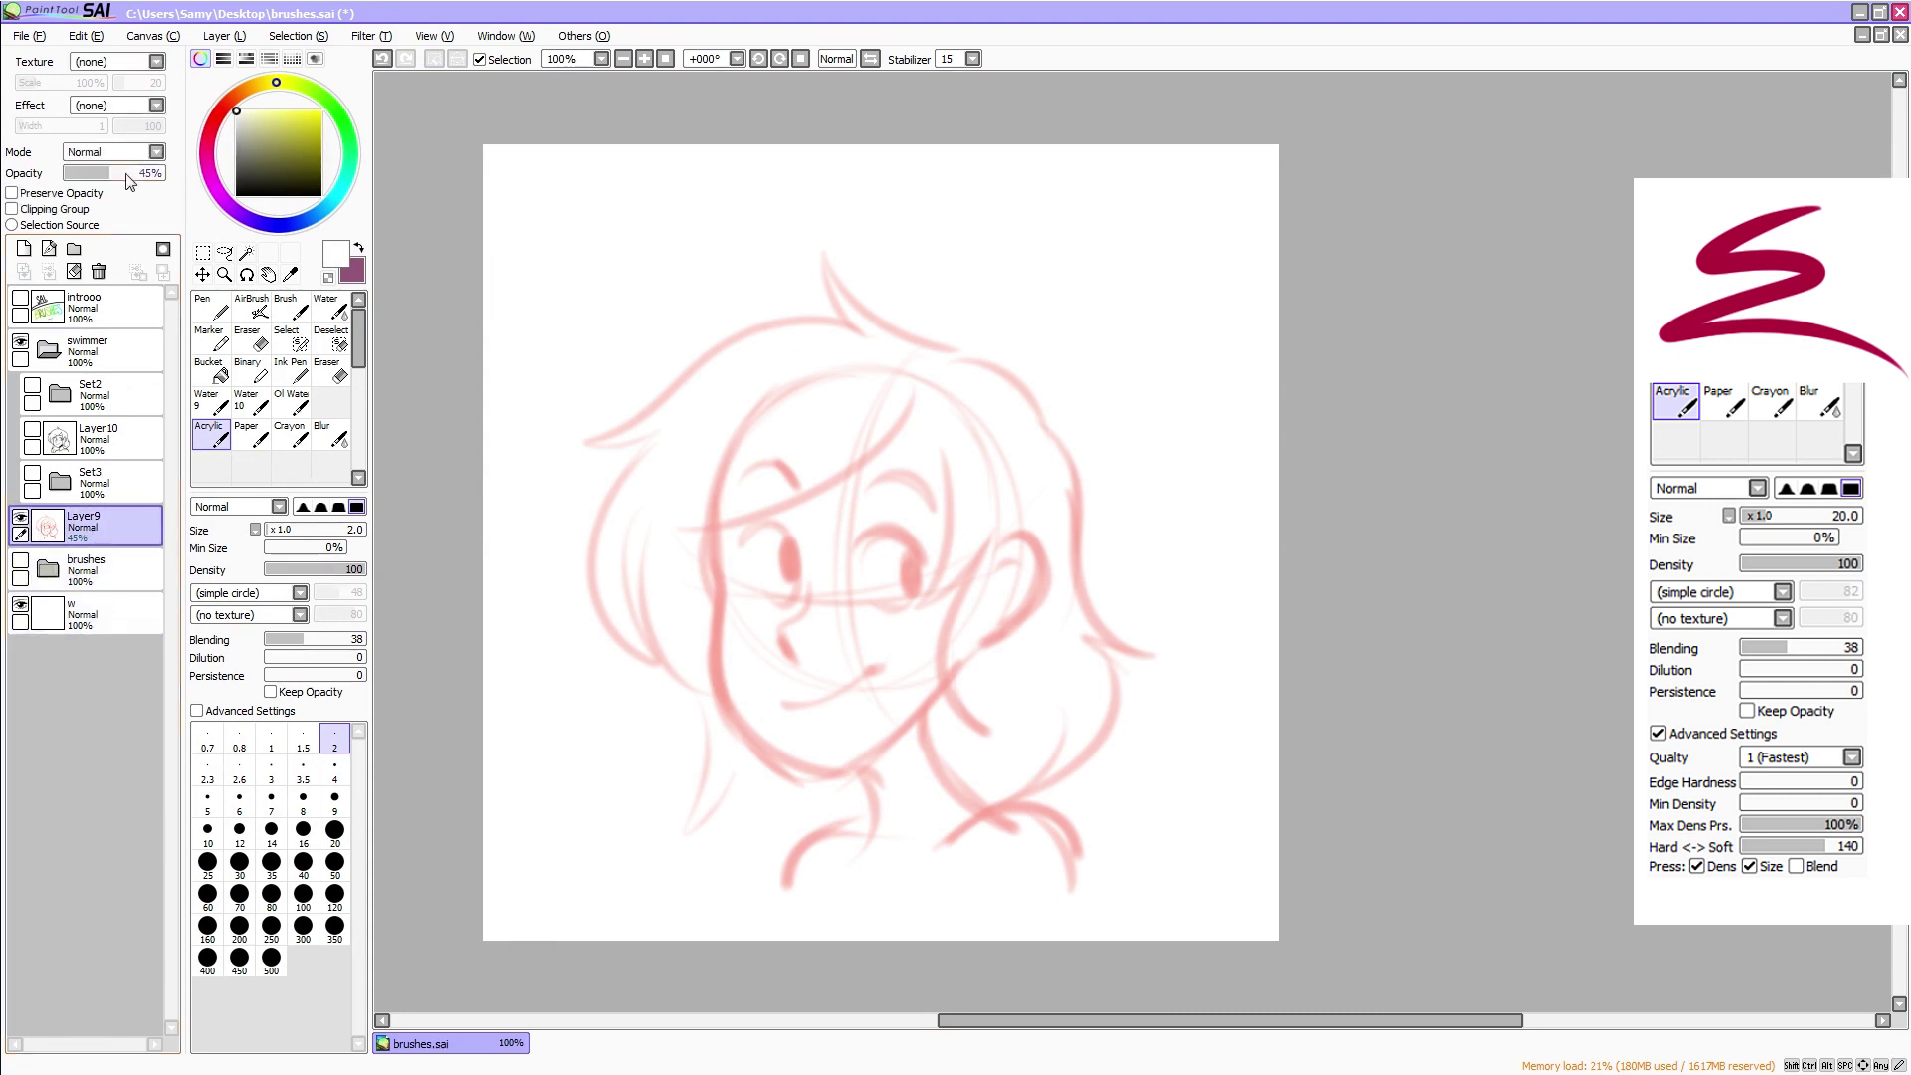
drag(121, 175, 181, 179)
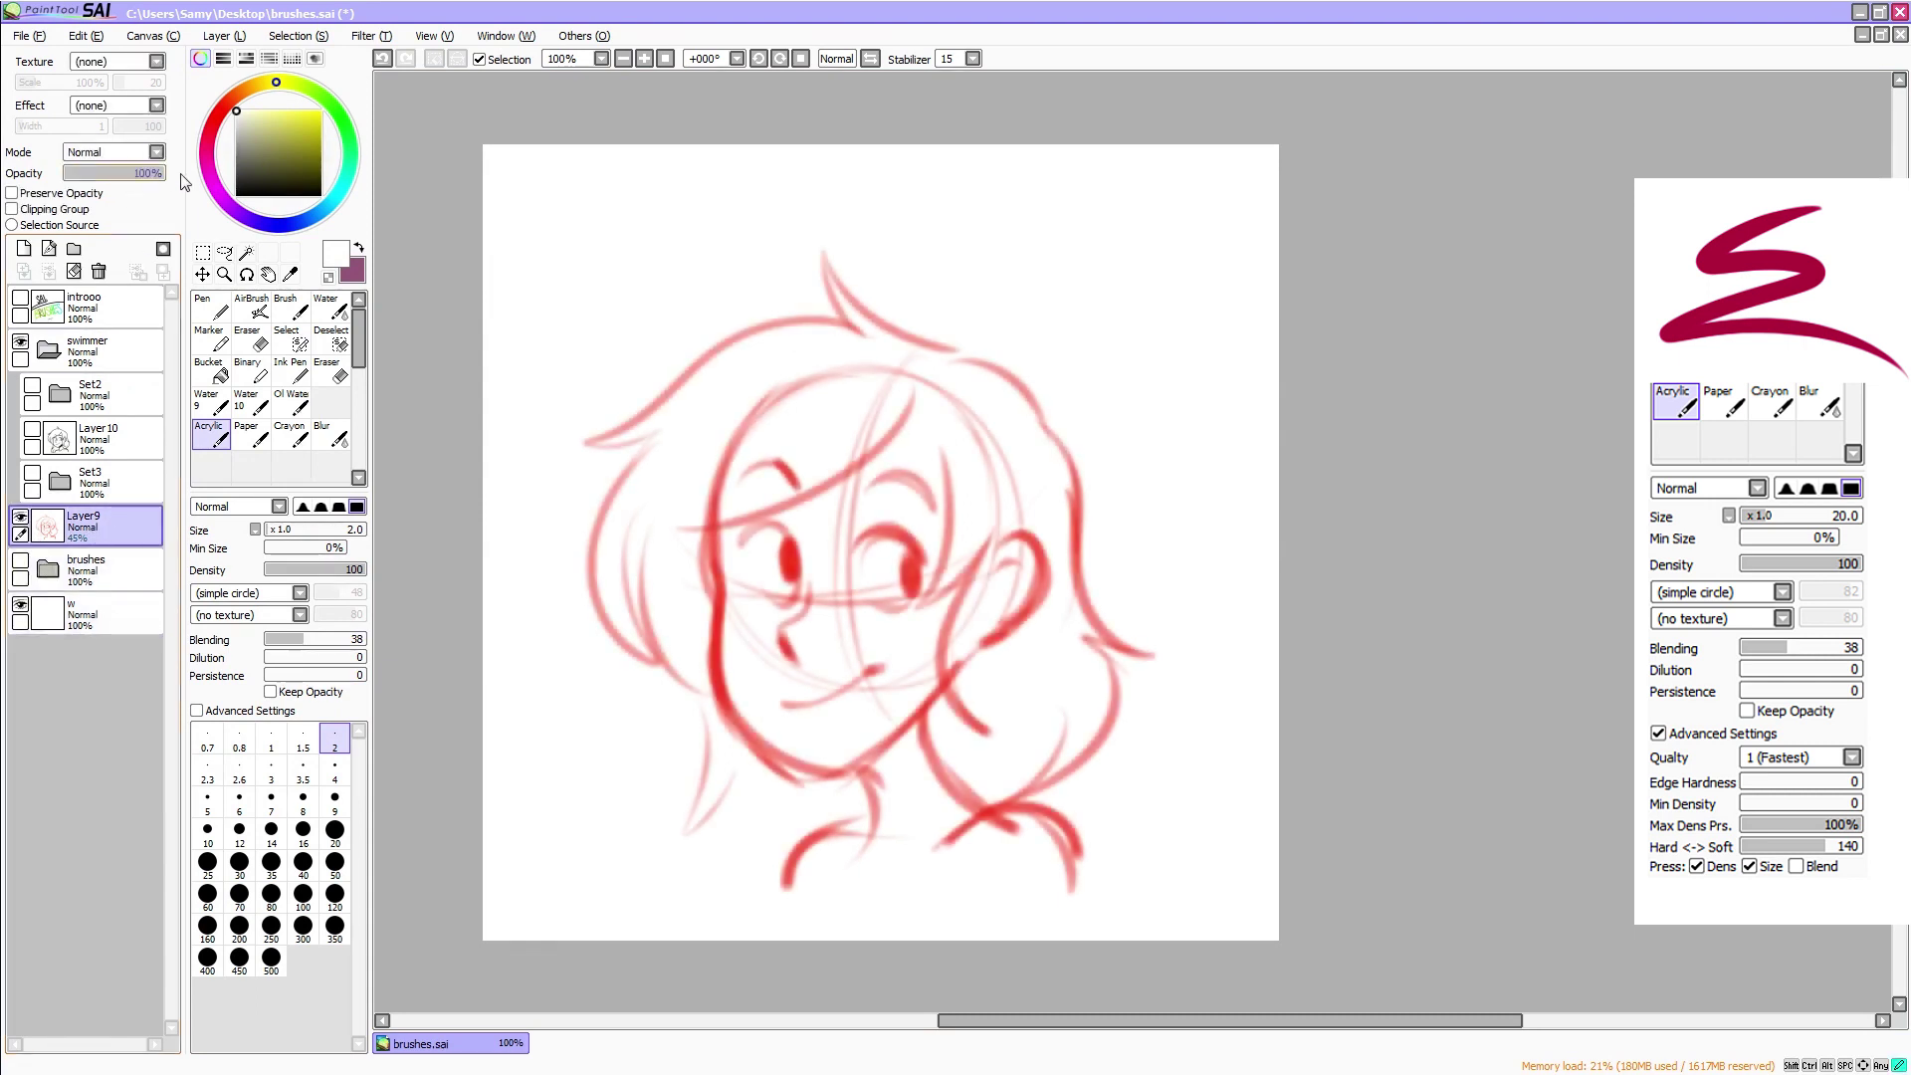
click(105, 176)
click(21, 519)
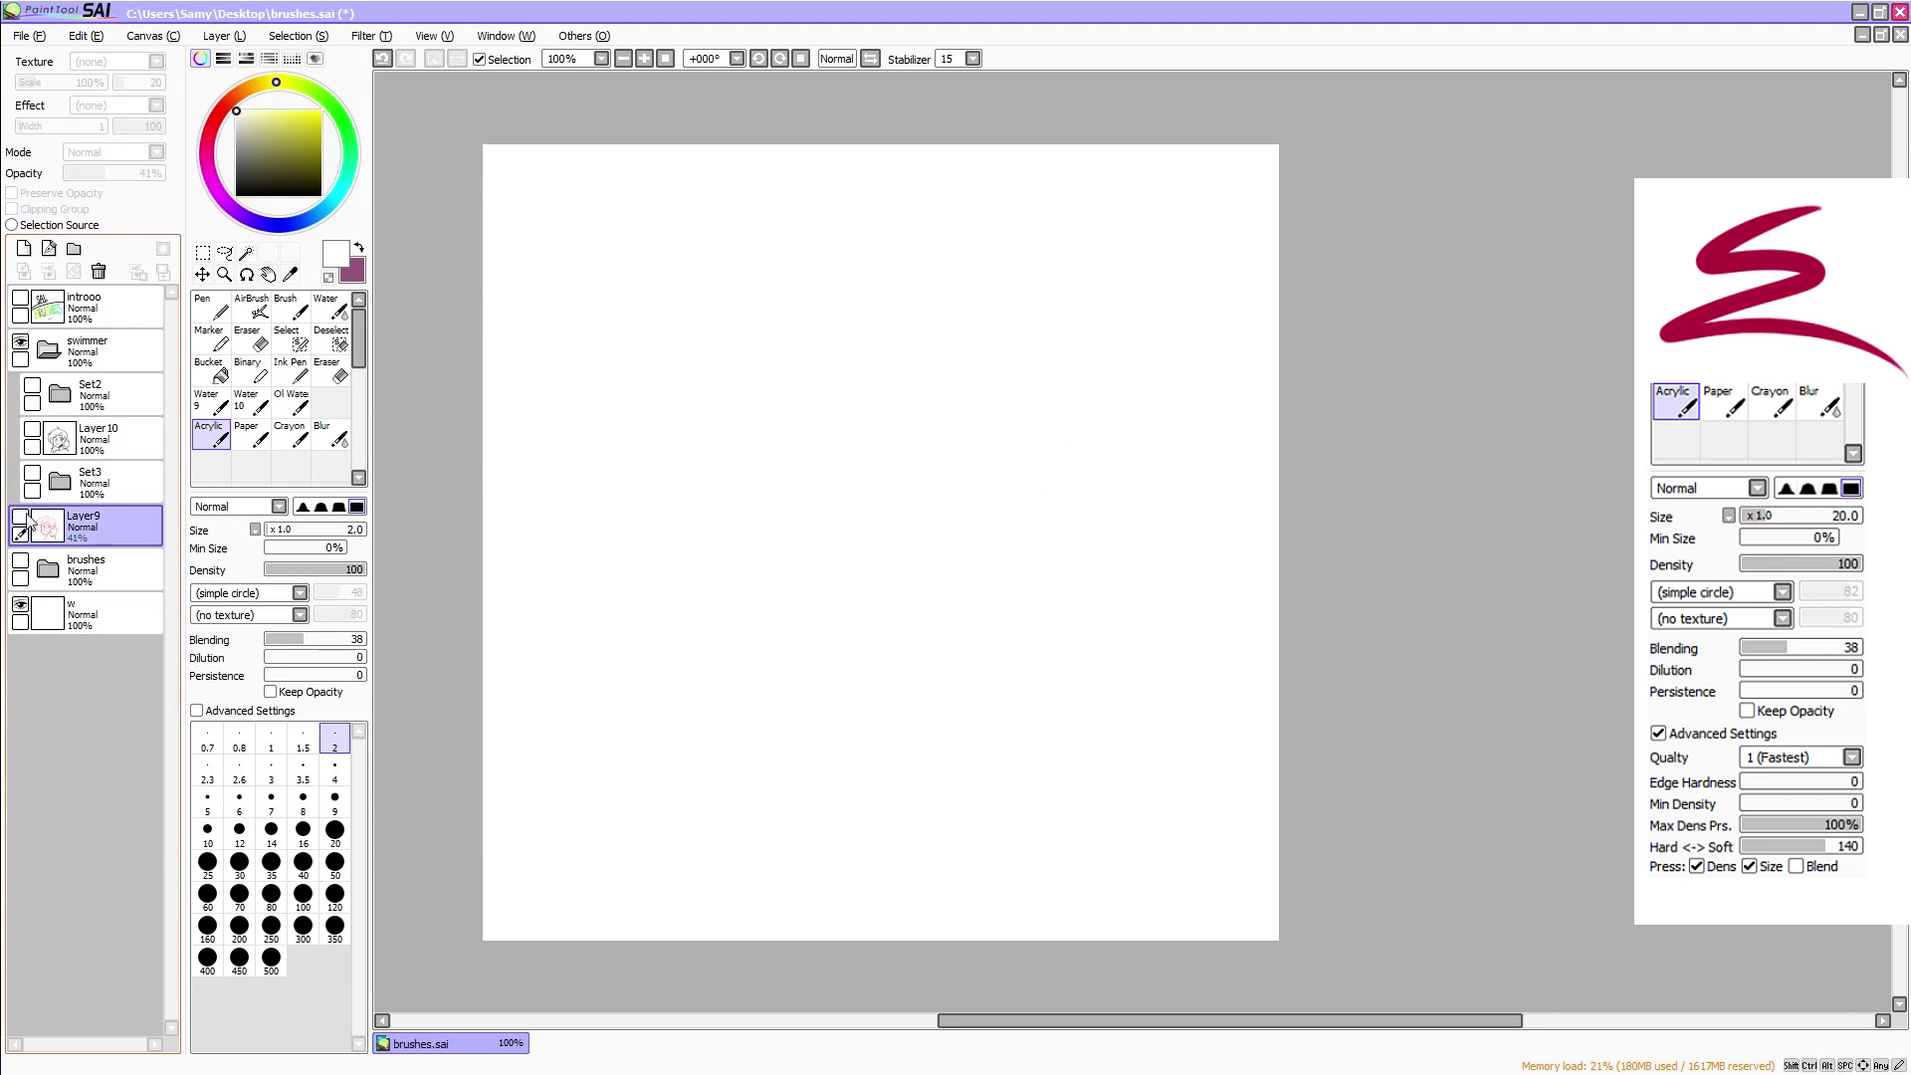
click(33, 434)
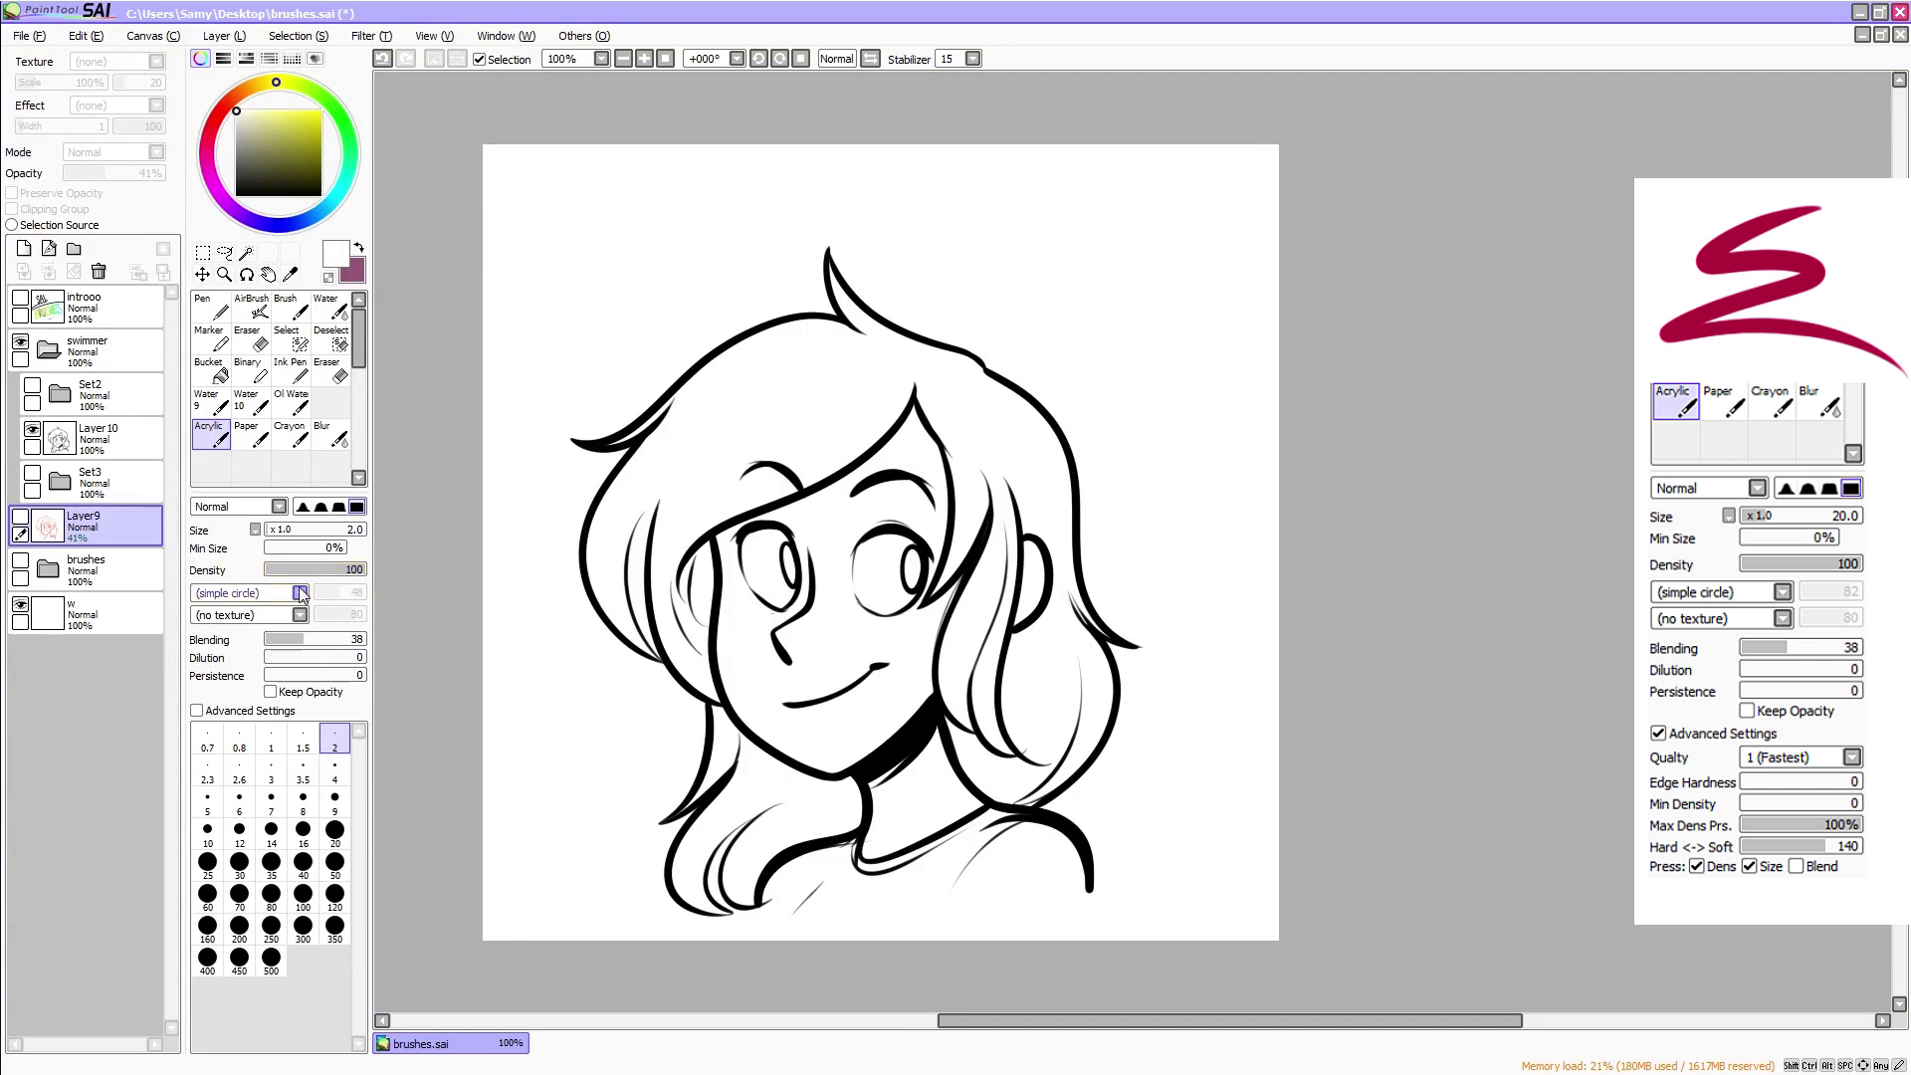
Show the Set3 and Set2 folders beneath and above the line art, and open the Acrylic brush's shape list
click(33, 473)
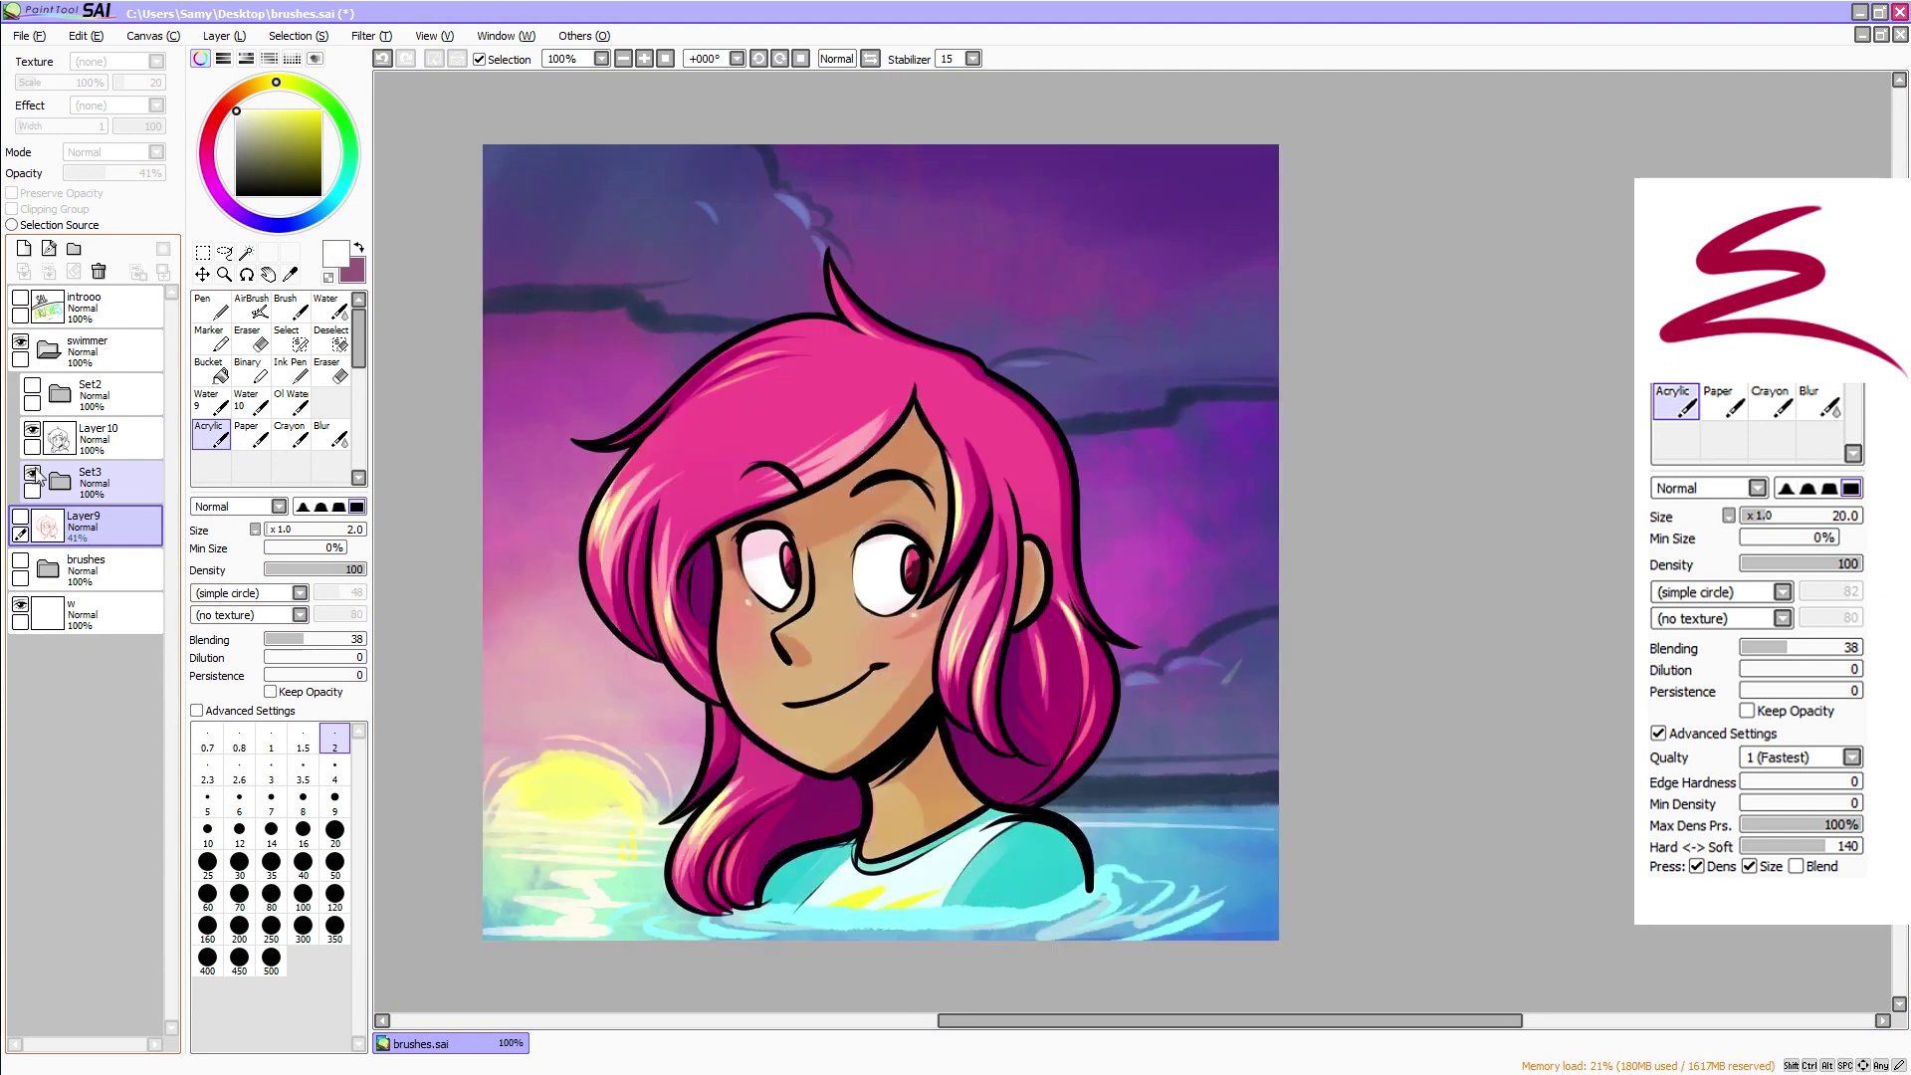
click(33, 386)
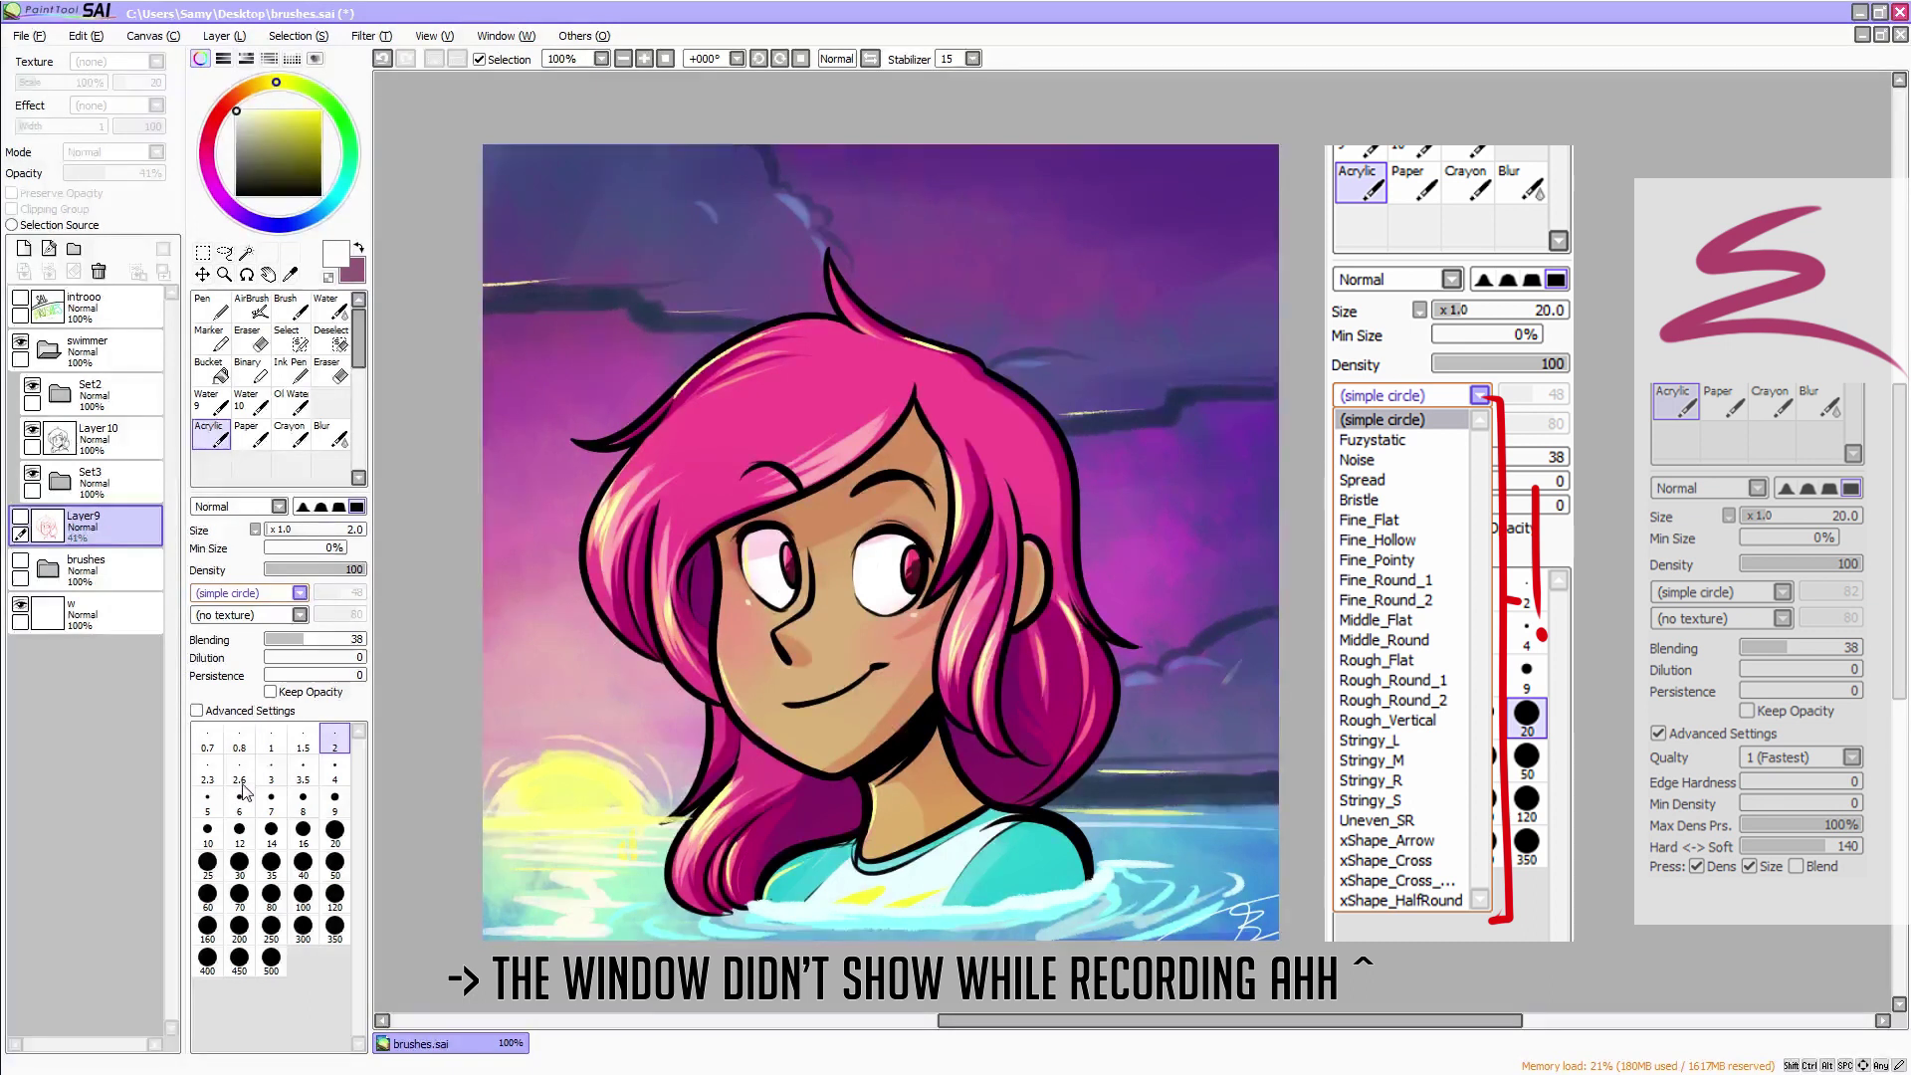
click(315, 605)
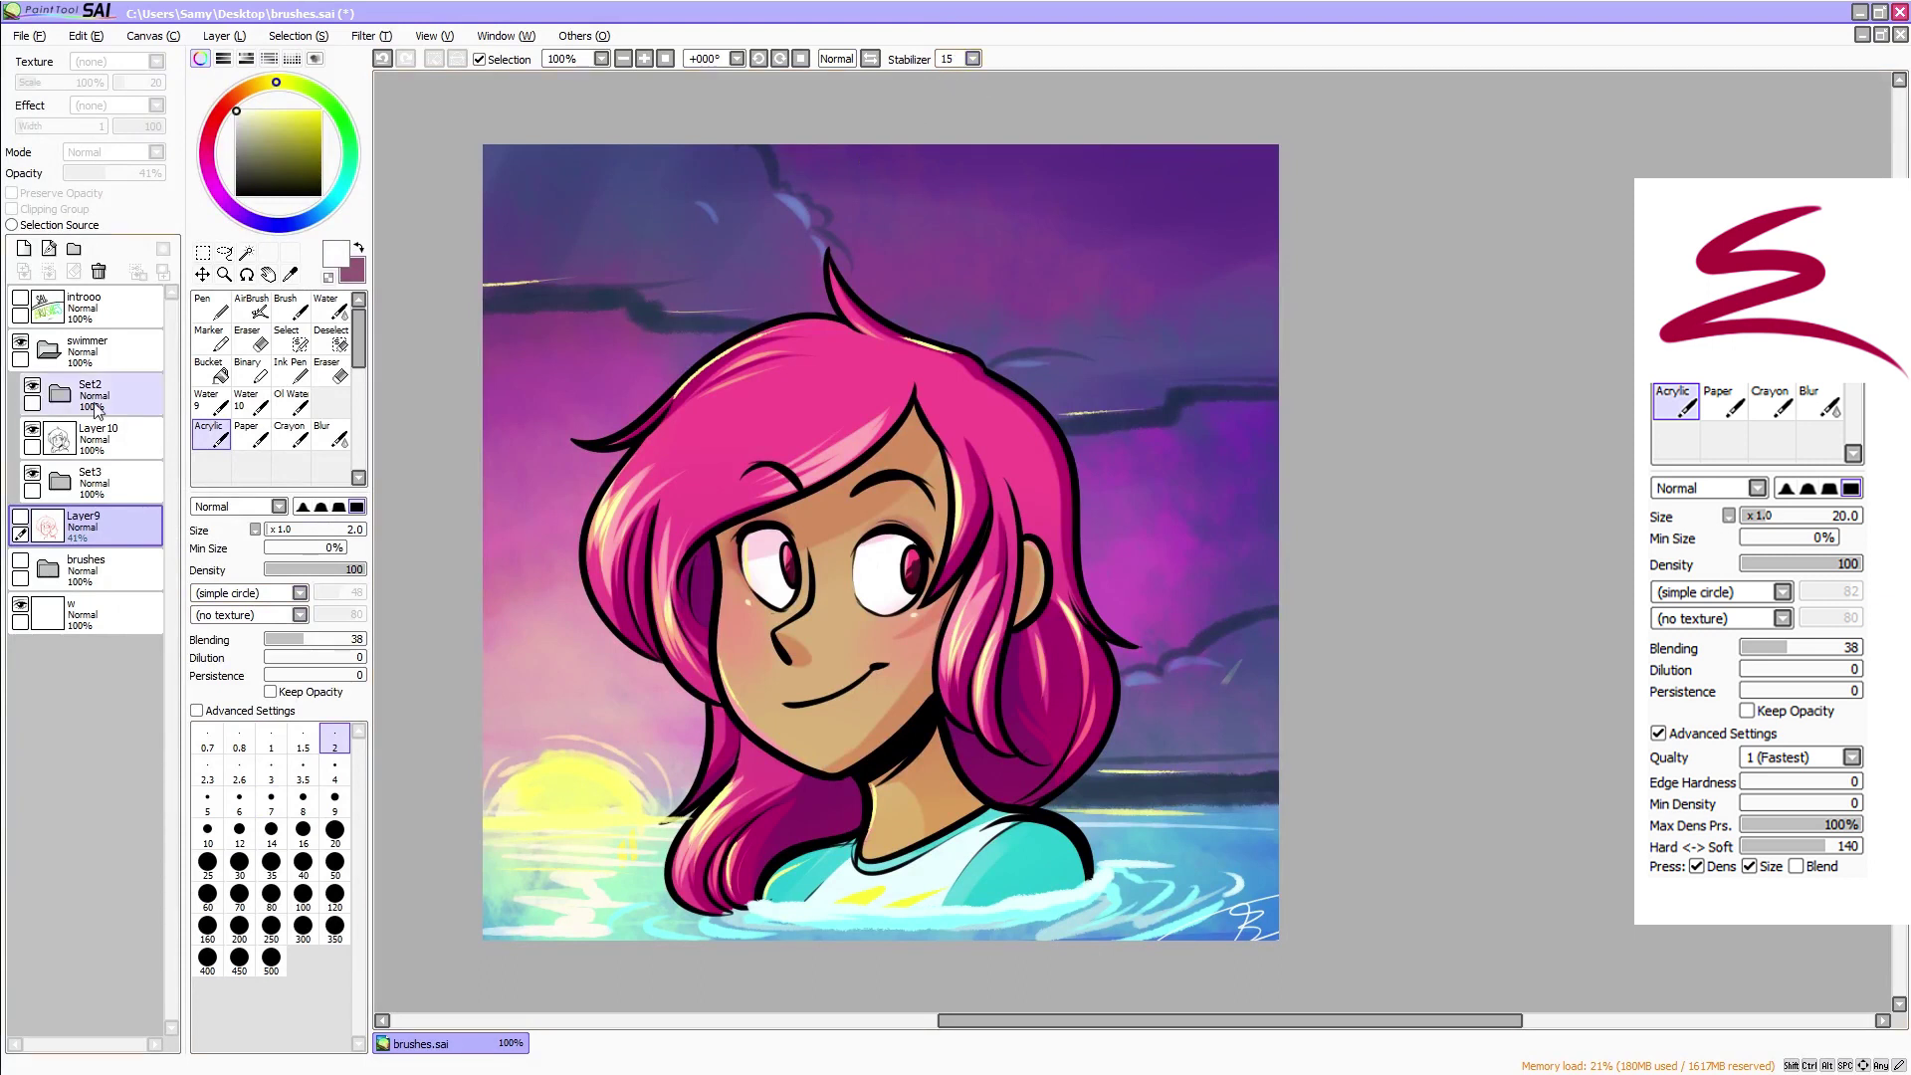
Collapse and hide the swimmer folder, and expand and show the brushes folder with Layer7 visible instead of Layer3
click(48, 350)
click(20, 343)
click(20, 430)
click(47, 441)
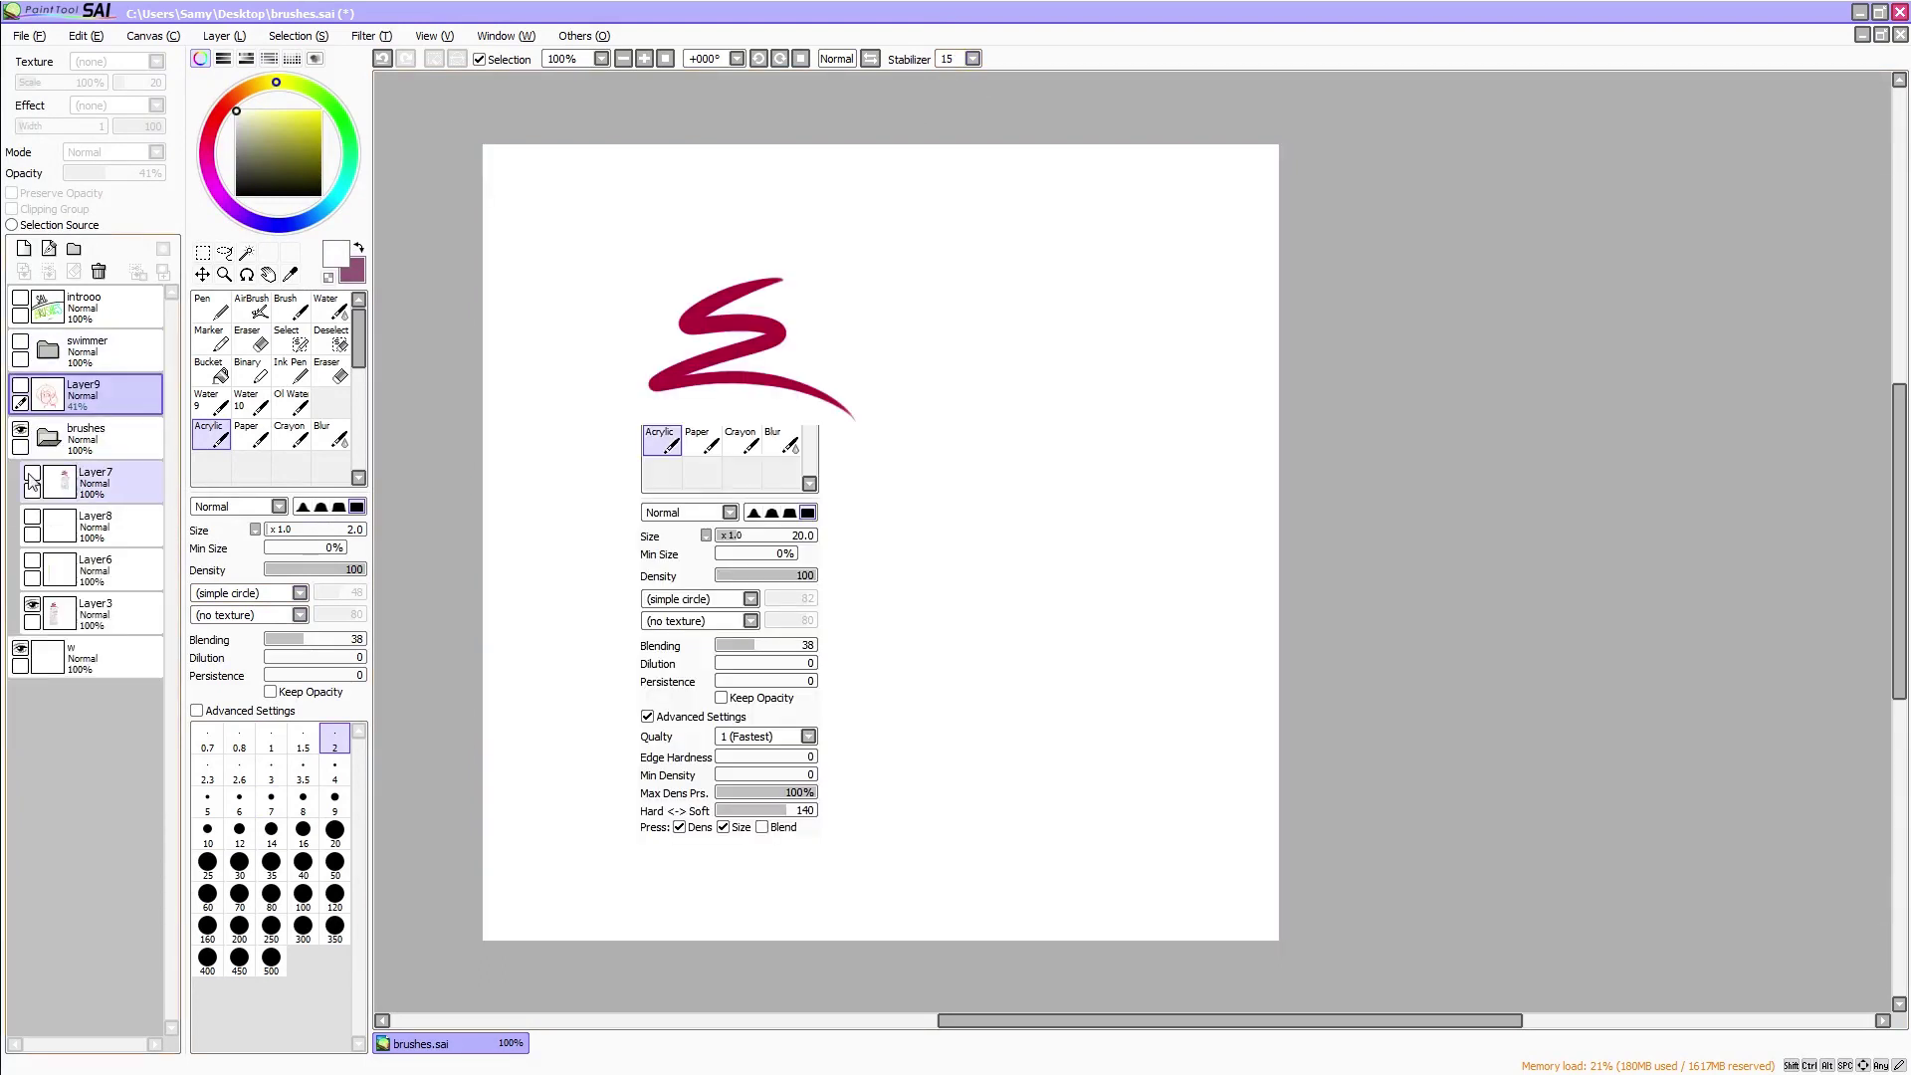
click(32, 474)
click(32, 604)
click(78, 436)
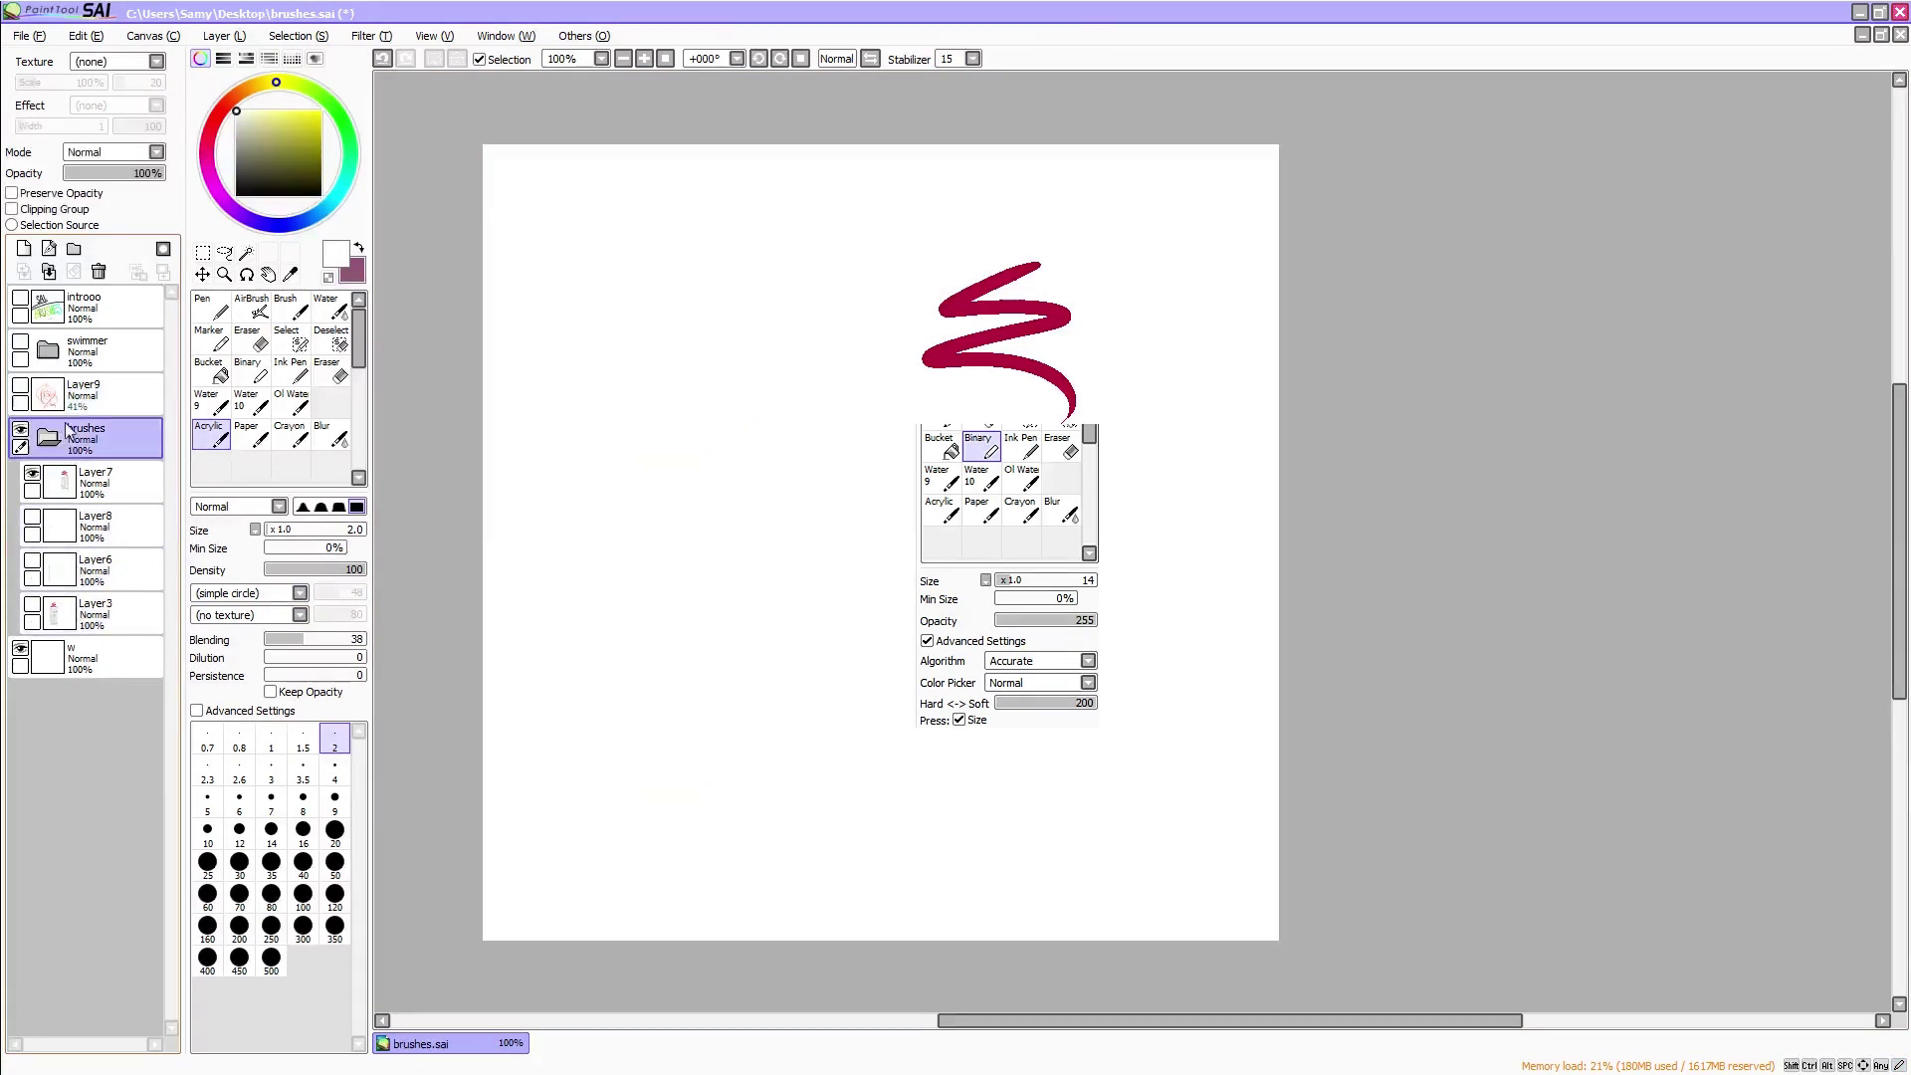
Switch to the Binary brush and add two new layers, placing the second one above the swimmer folder
click(24, 249)
click(251, 370)
click(48, 351)
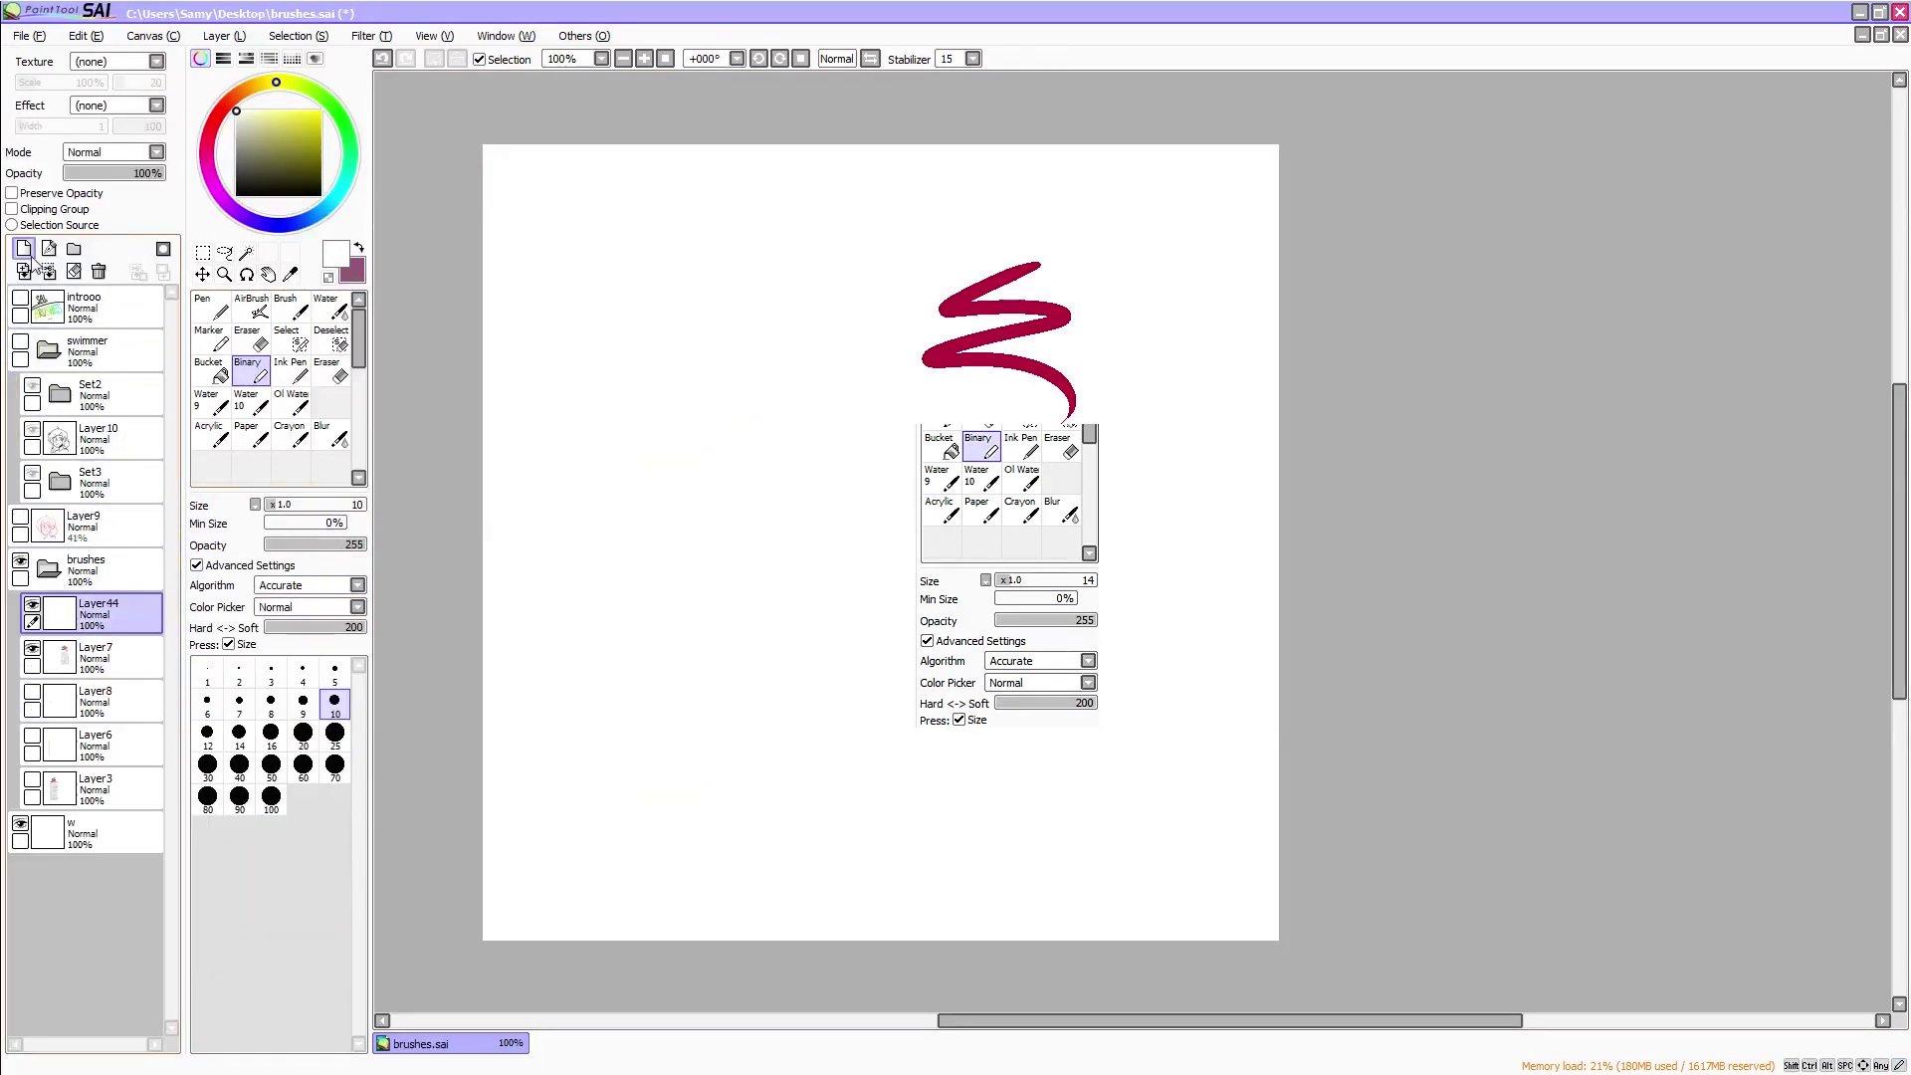
click(24, 249)
drag(98, 614, 88, 330)
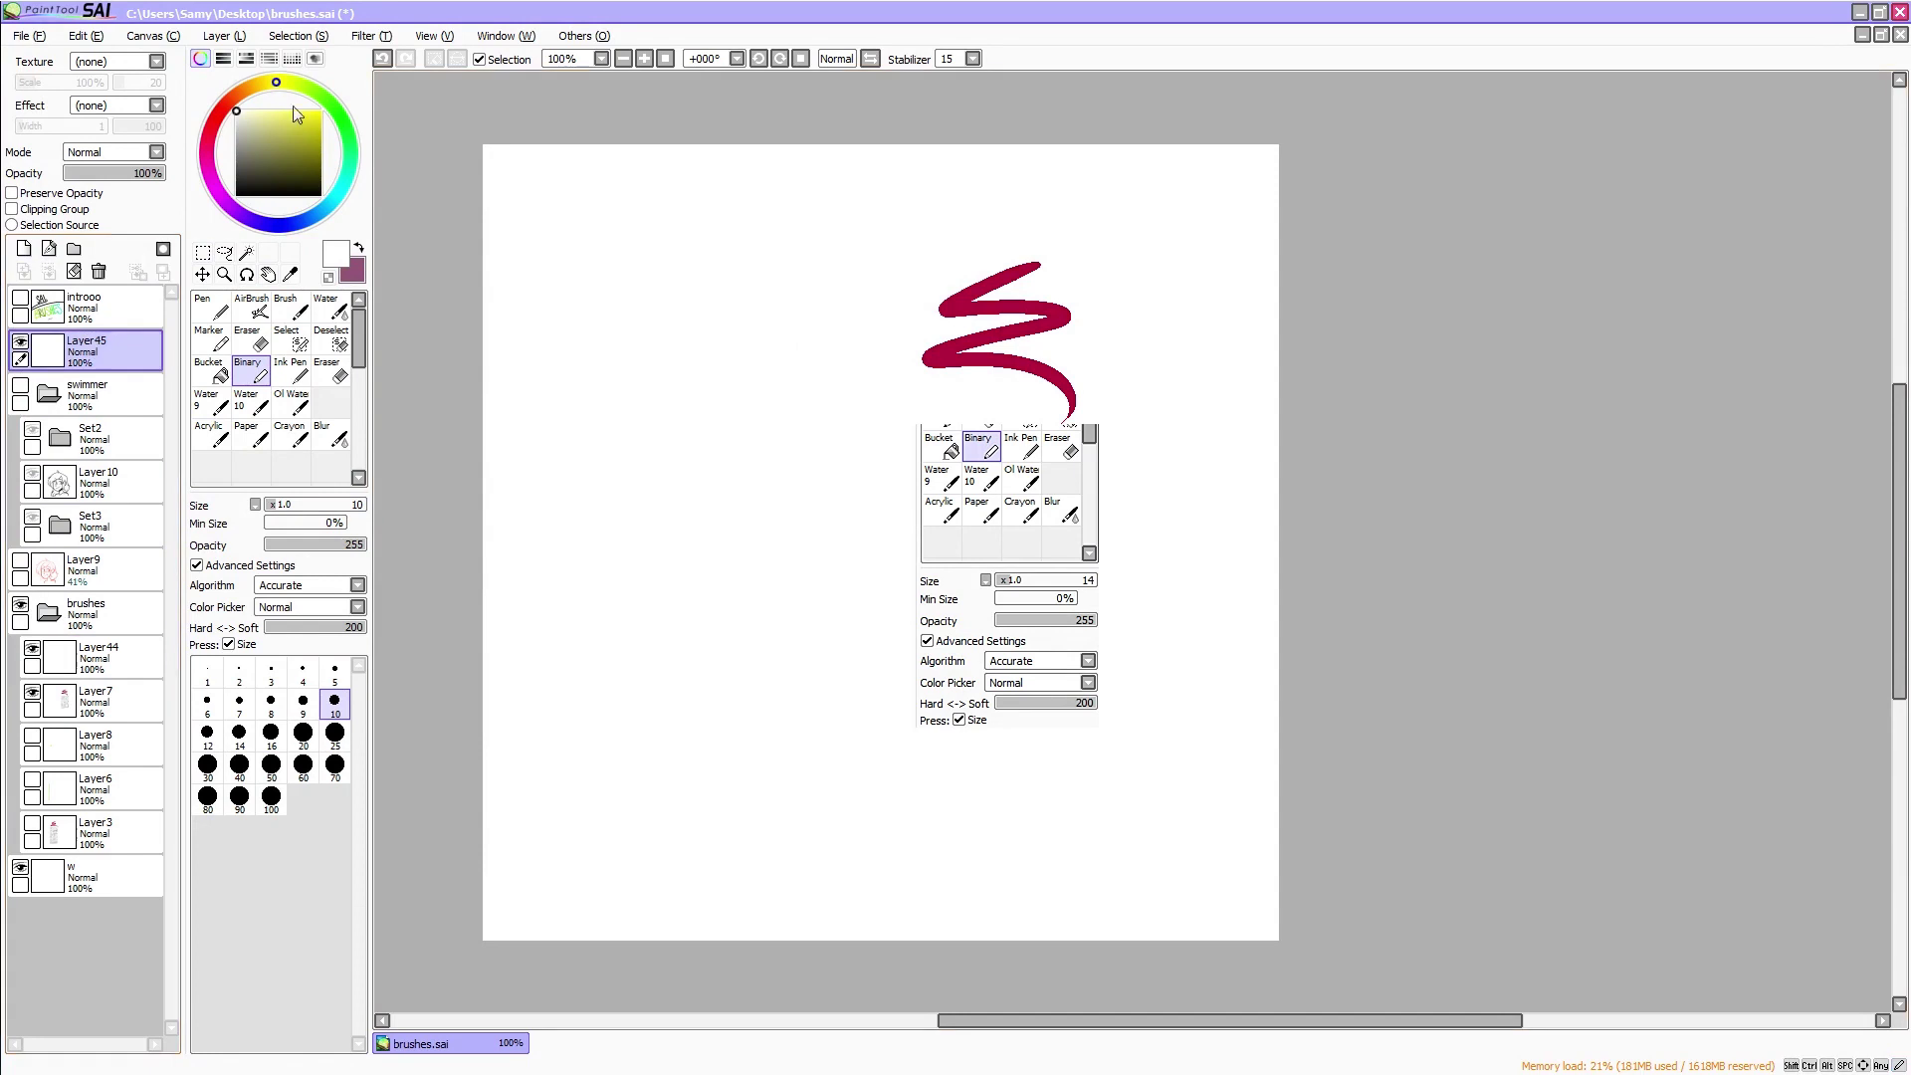
Set the Binary brush to black at size 10 for drawing beside the brush reference
drag(279, 83, 215, 120)
click(210, 173)
click(320, 195)
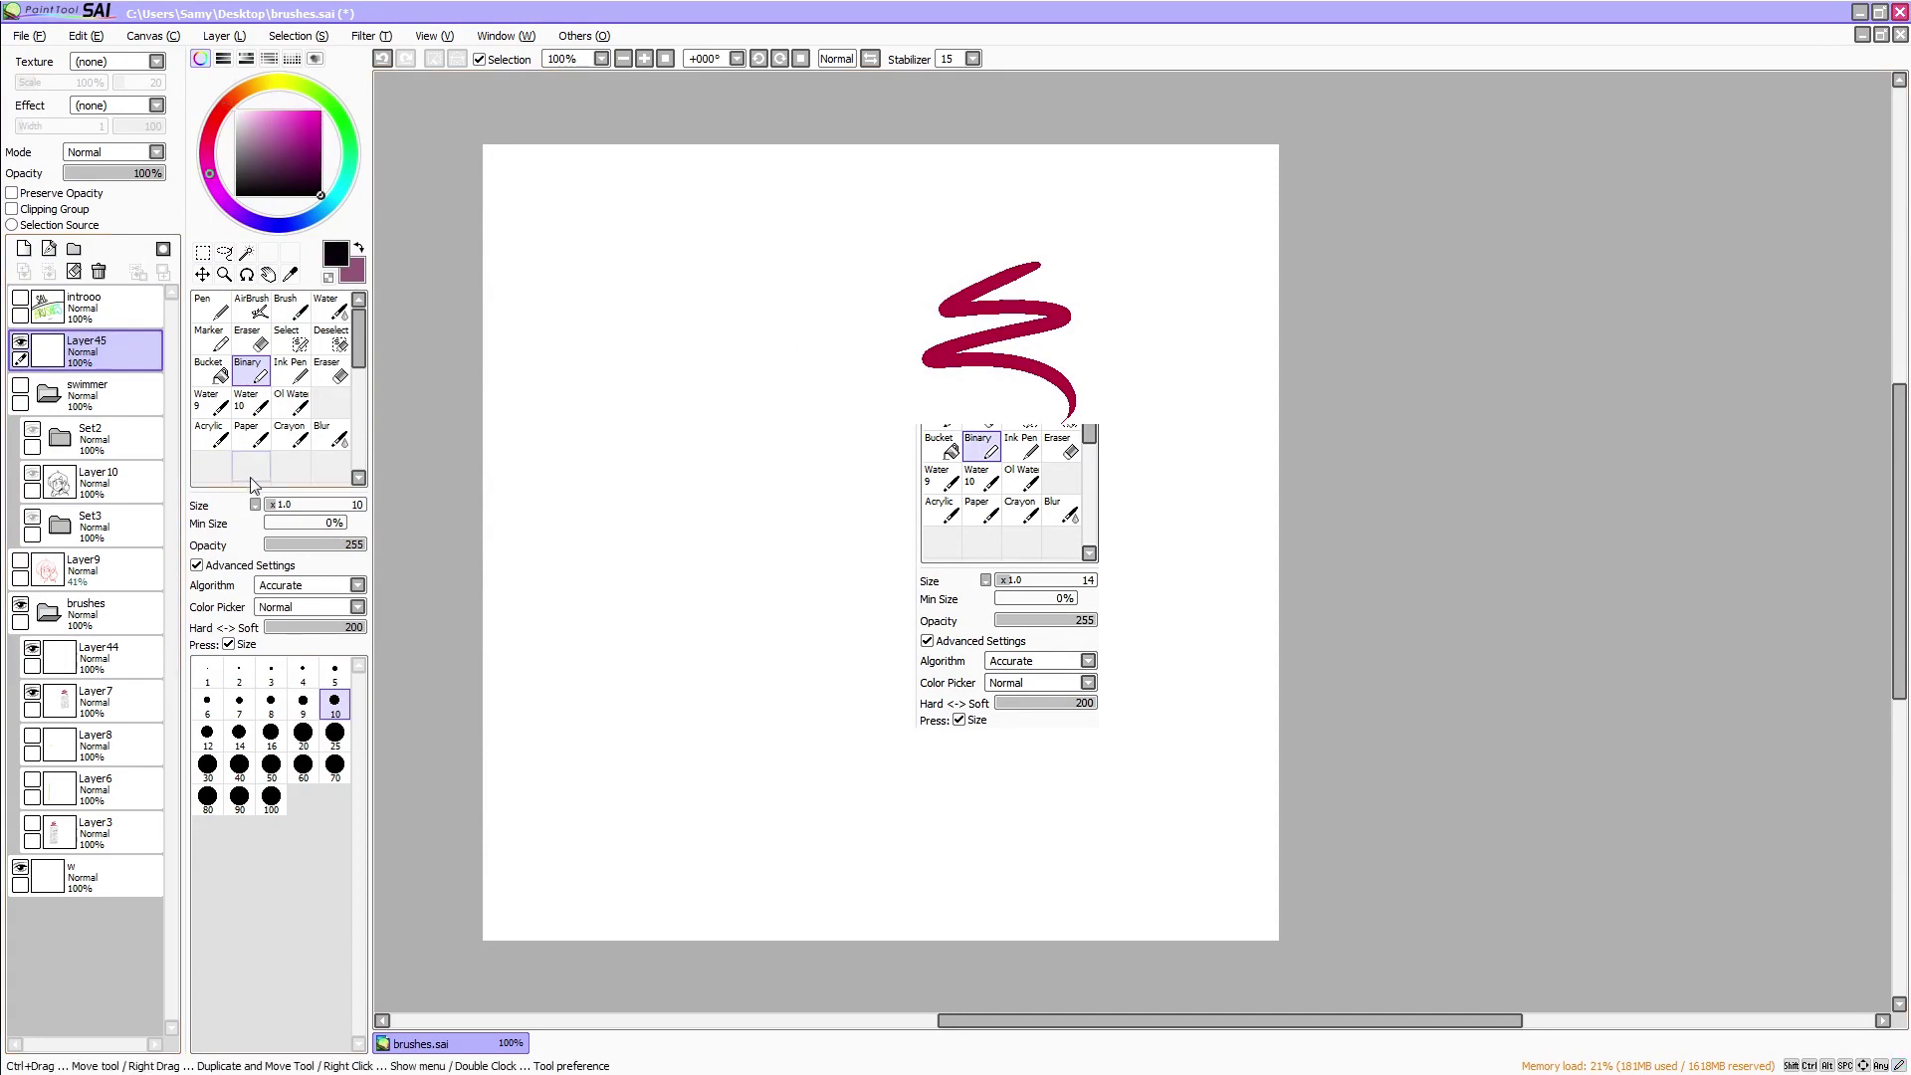
click(334, 734)
click(649, 64)
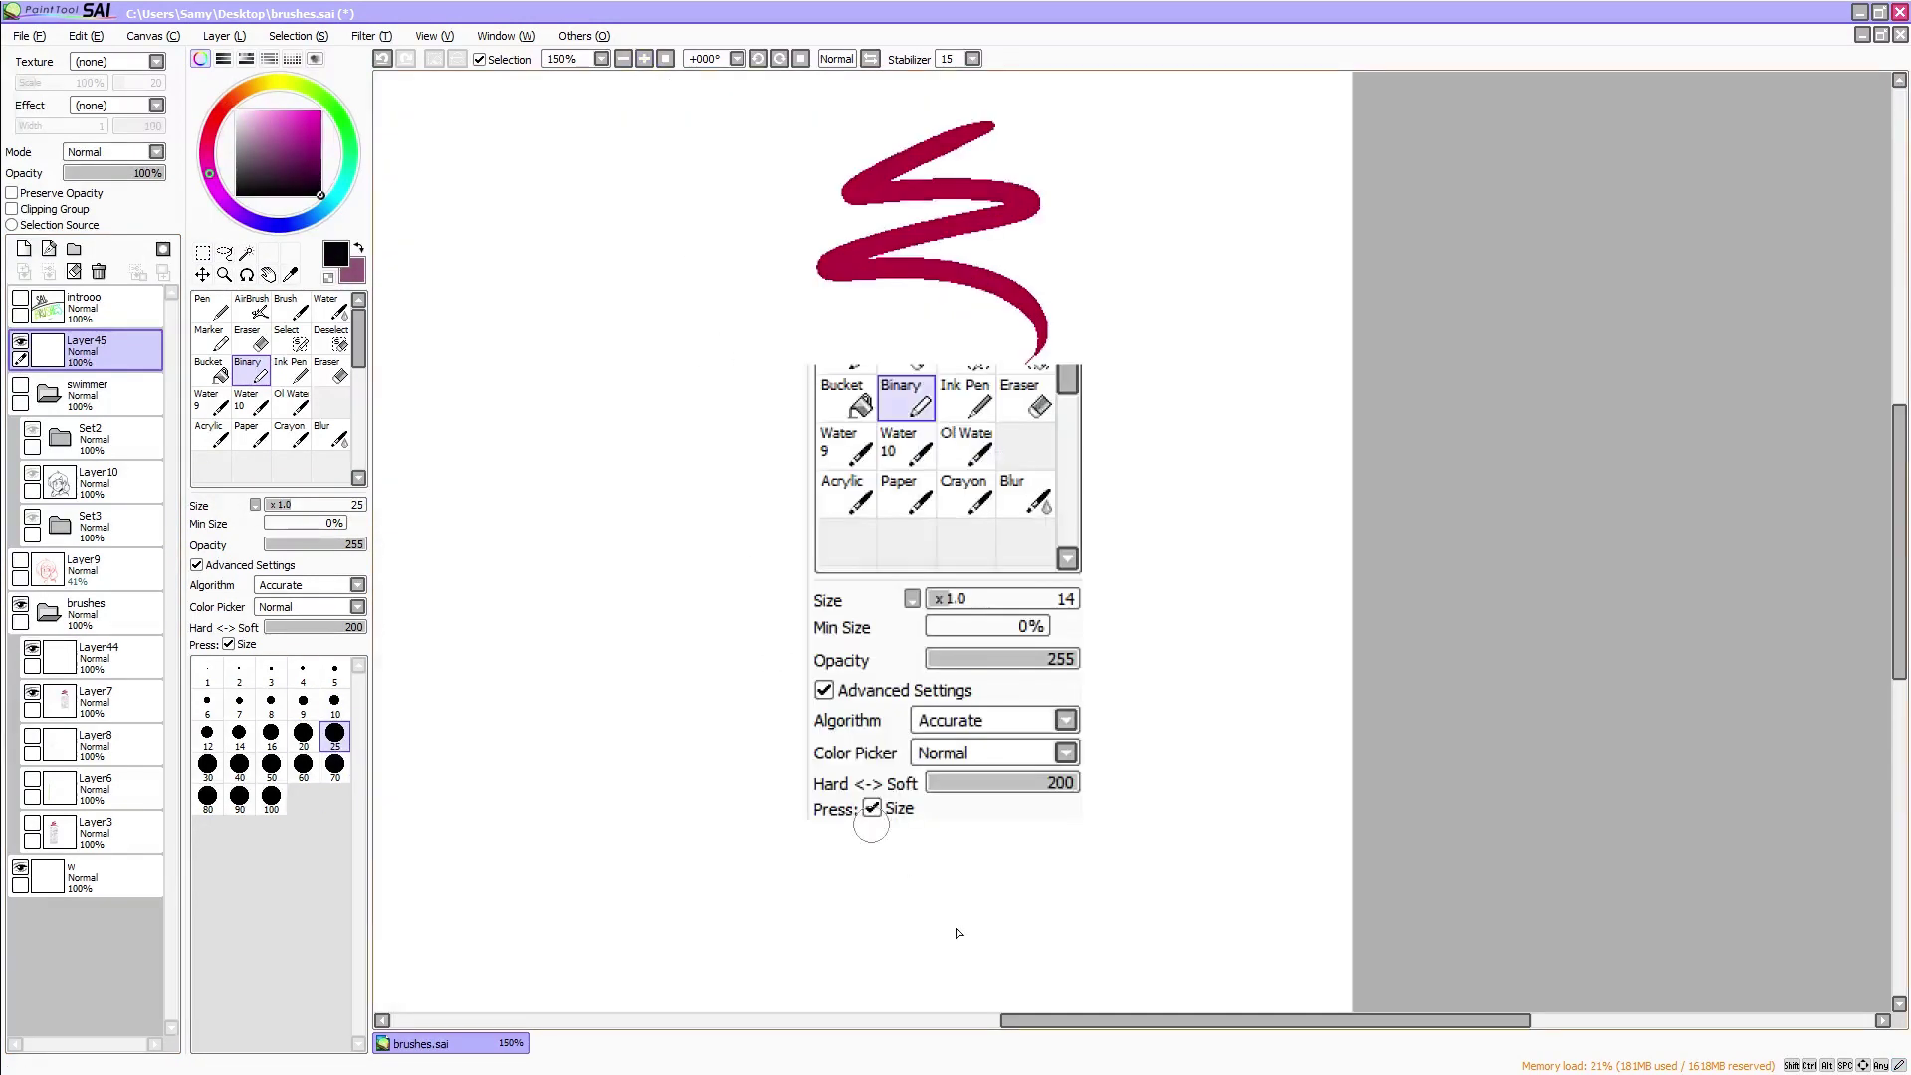
drag(1058, 1024, 986, 1023)
click(334, 703)
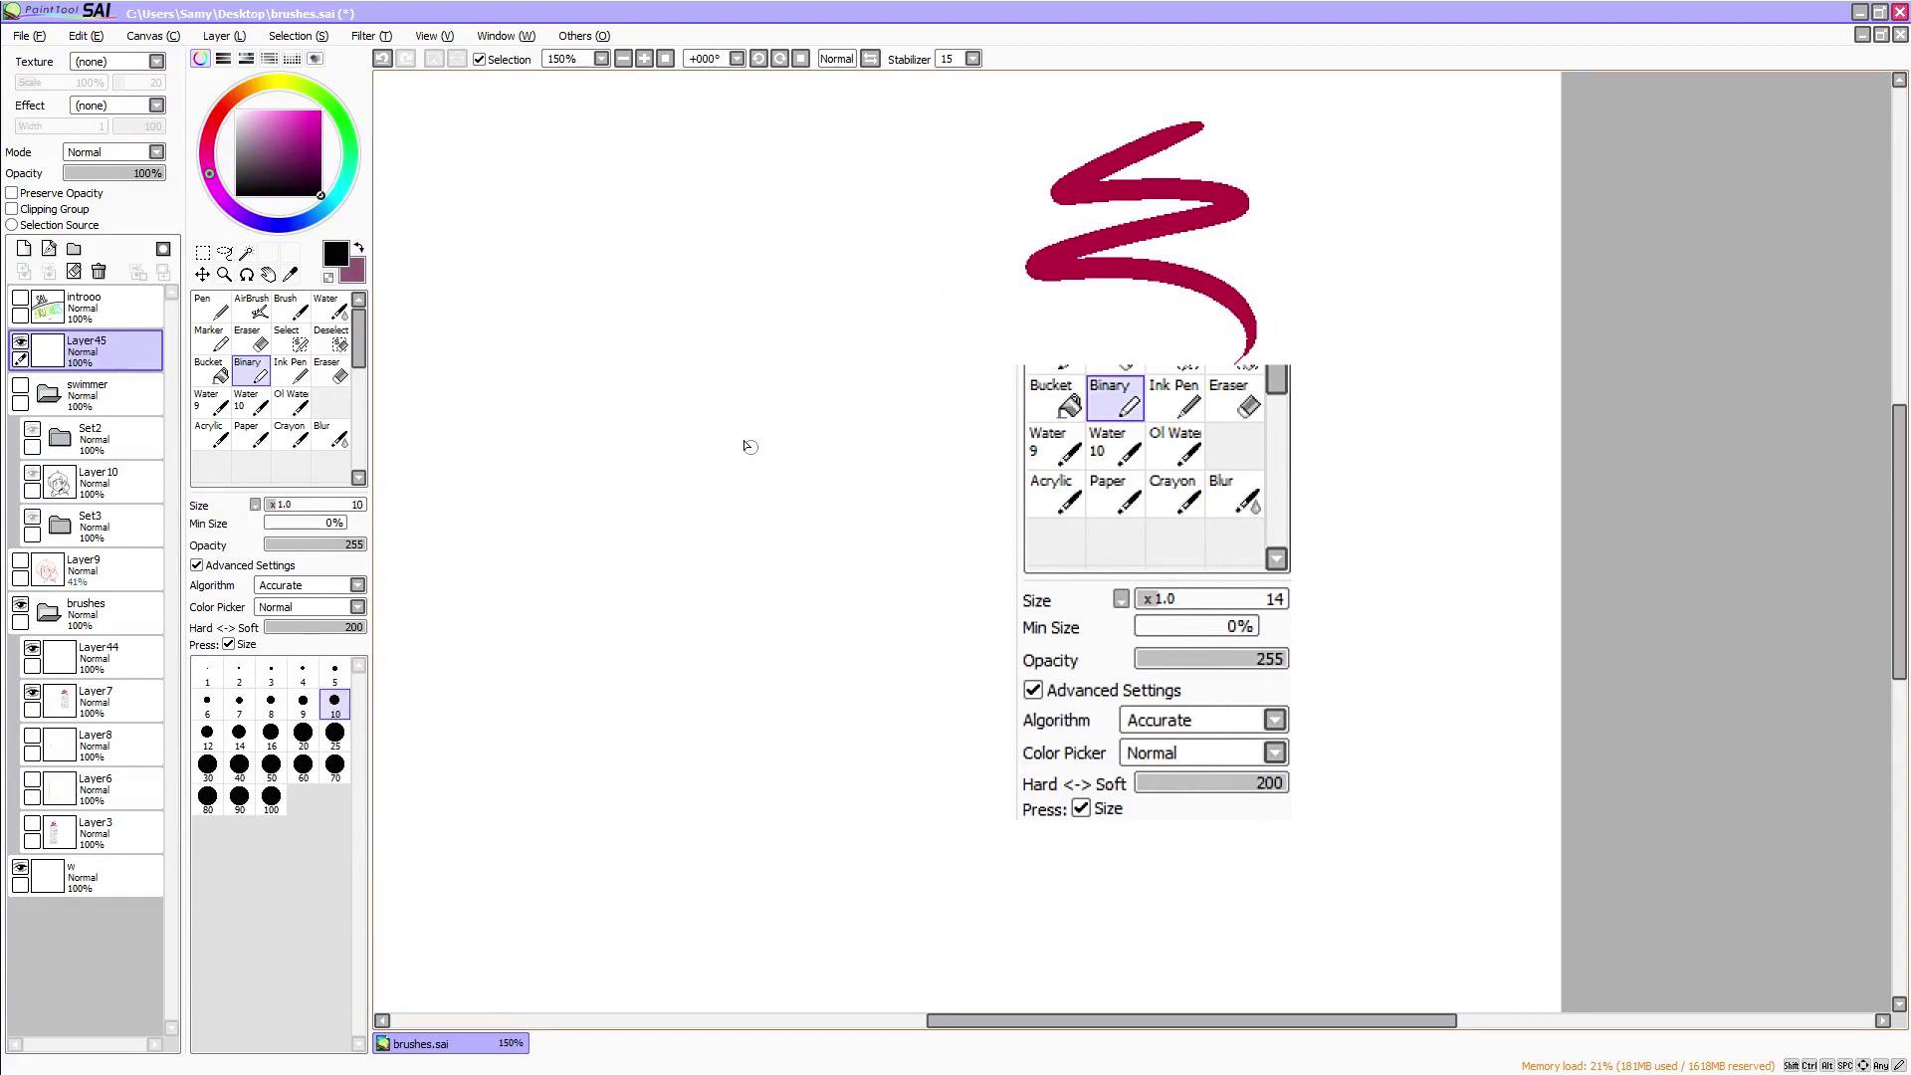
Draw the black outline of a cartoon head in profile, with rounded skull, cheek and jaw
mouse_move(741, 394)
mouse_down()
mouse_move(690, 558)
mouse_move(685, 620)
mouse_move(709, 659)
mouse_move(890, 407)
mouse_move(945, 529)
mouse_move(814, 367)
mouse_up()
key(ctrl+z)
mouse_move(721, 409)
mouse_down()
mouse_move(905, 360)
mouse_move(987, 440)
mouse_up()
mouse_move(970, 412)
mouse_down()
mouse_move(988, 446)
mouse_move(961, 539)
mouse_up()
key(ctrl+z)
mouse_move(970, 412)
mouse_down()
mouse_move(1002, 466)
mouse_move(909, 683)
mouse_up()
mouse_move(702, 654)
mouse_down()
mouse_move(726, 676)
mouse_move(871, 671)
mouse_up()
key(ctrl+z)
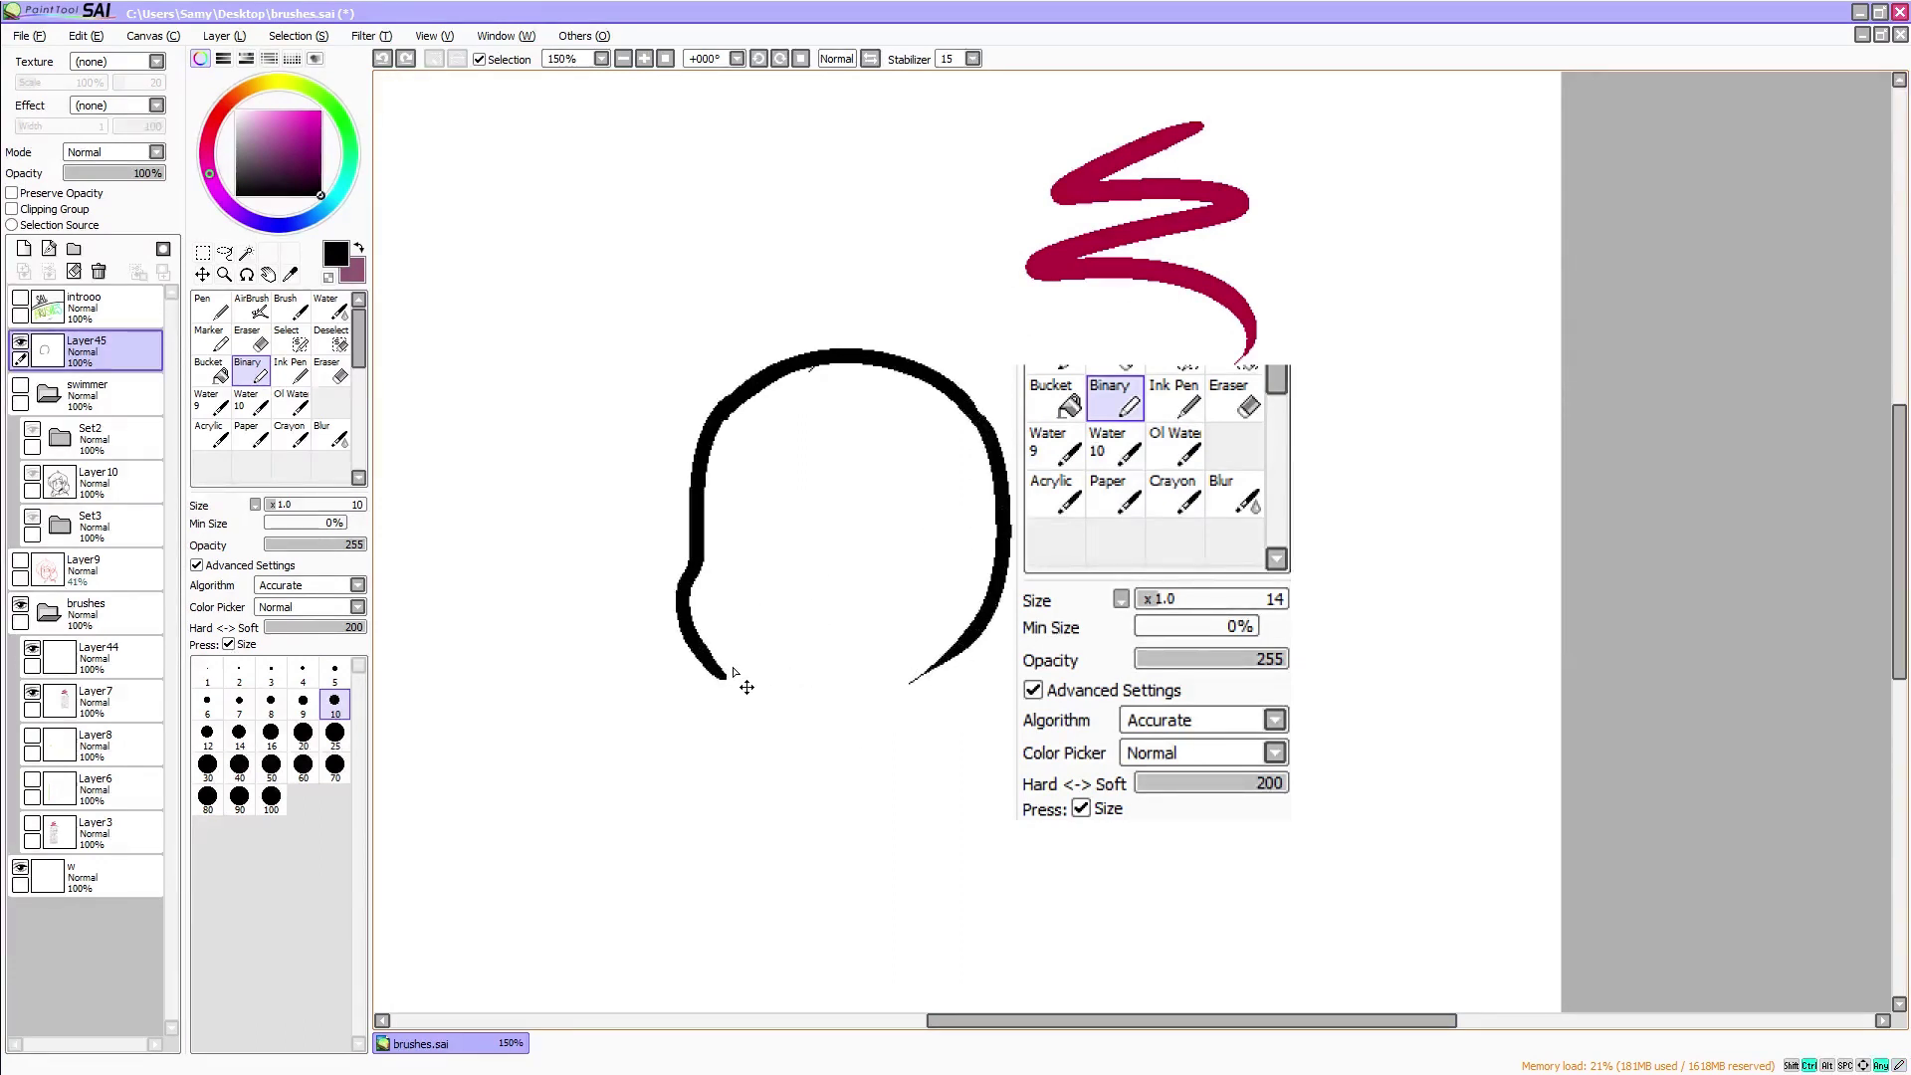
mouse_move(701, 659)
mouse_down()
mouse_move(851, 688)
mouse_move(945, 667)
mouse_up()
Draw the neck and the start of the shoulder line below the head
drag(835, 694, 820, 721)
drag(881, 685, 942, 721)
key(ctrl+z)
key(ctrl+z)
drag(835, 695, 915, 772)
drag(848, 705, 784, 794)
mouse_move(834, 739)
mouse_down()
mouse_move(862, 720)
mouse_move(910, 738)
mouse_move(921, 797)
mouse_up()
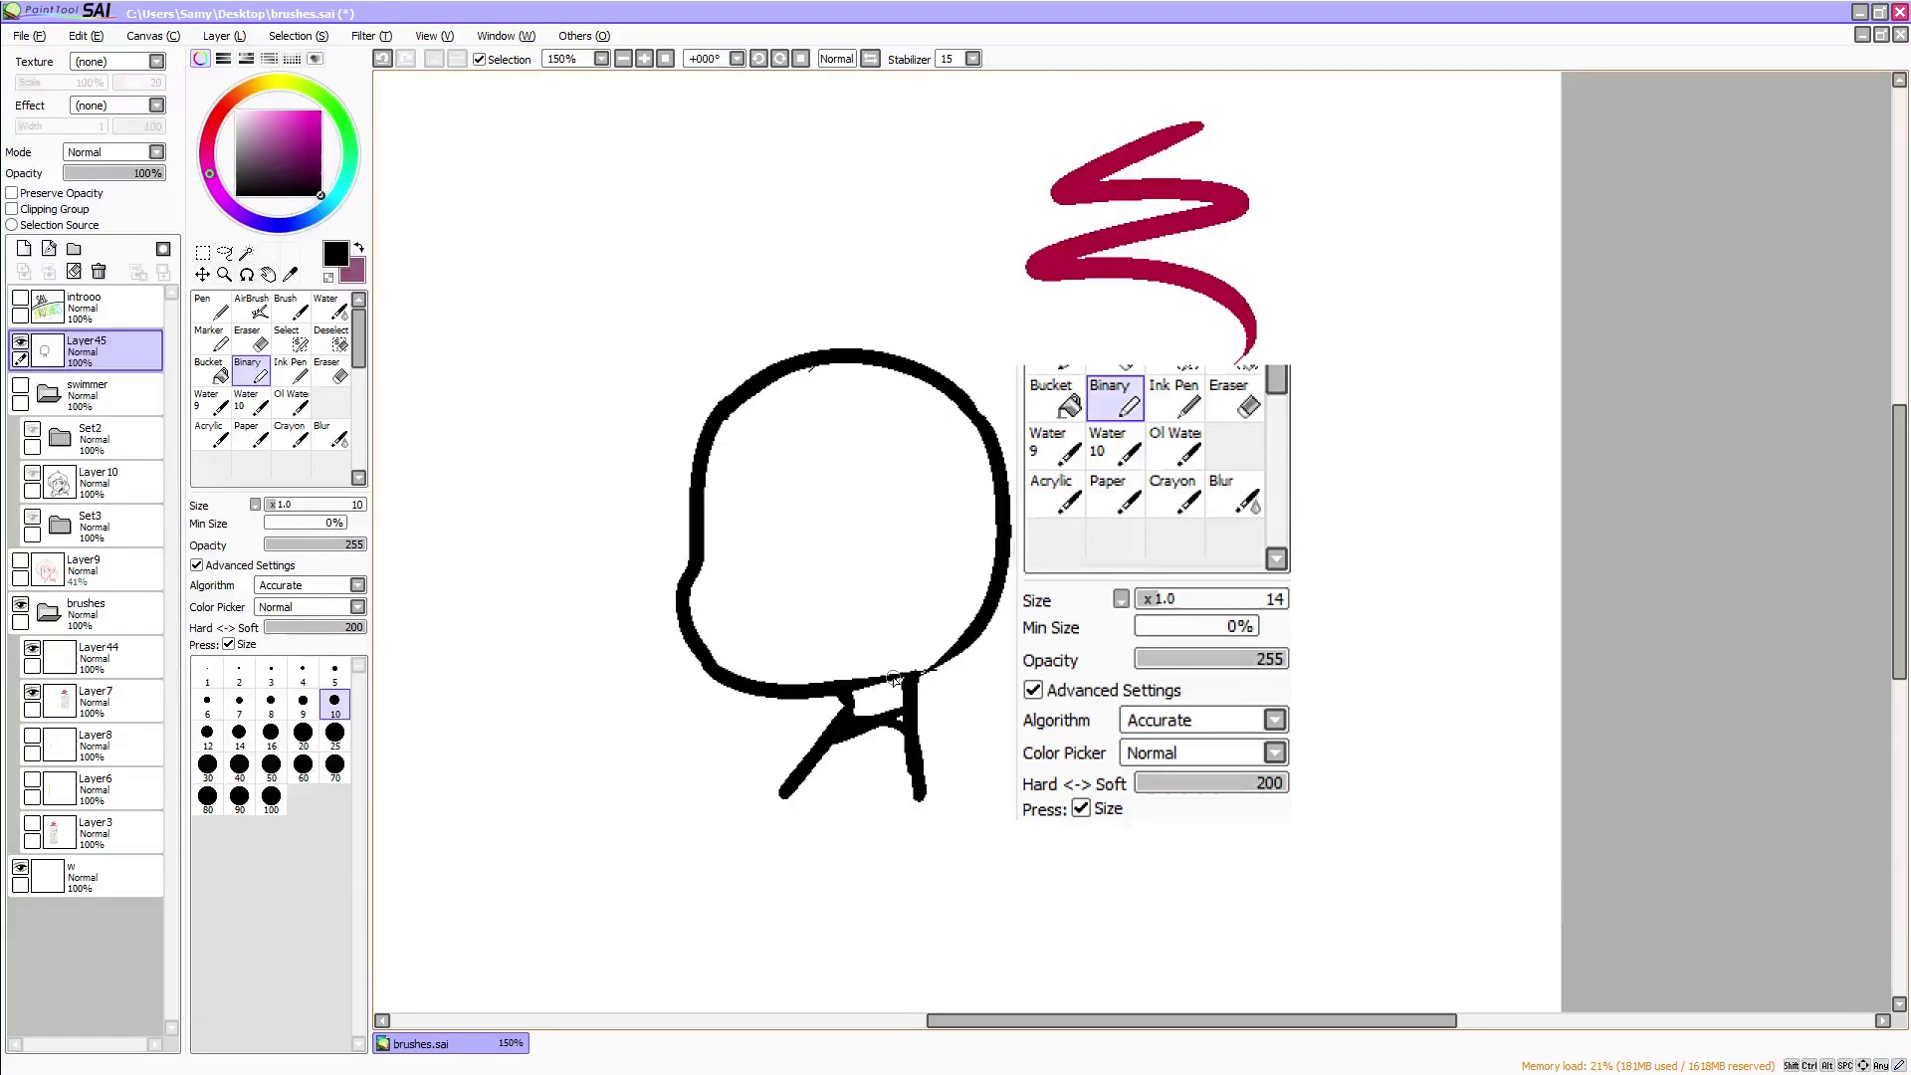
Draw the eye, eyebrow and ear, and add the mouth and a round earring at brush size 9
mouse_move(799, 497)
mouse_down()
mouse_move(718, 472)
mouse_move(781, 468)
mouse_move(719, 526)
mouse_move(786, 528)
mouse_move(748, 573)
mouse_up()
mouse_move(734, 531)
mouse_down()
mouse_move(734, 549)
mouse_move(737, 532)
mouse_up()
mouse_move(875, 566)
mouse_down()
mouse_move(882, 611)
mouse_move(908, 560)
mouse_move(909, 578)
mouse_up()
click(304, 702)
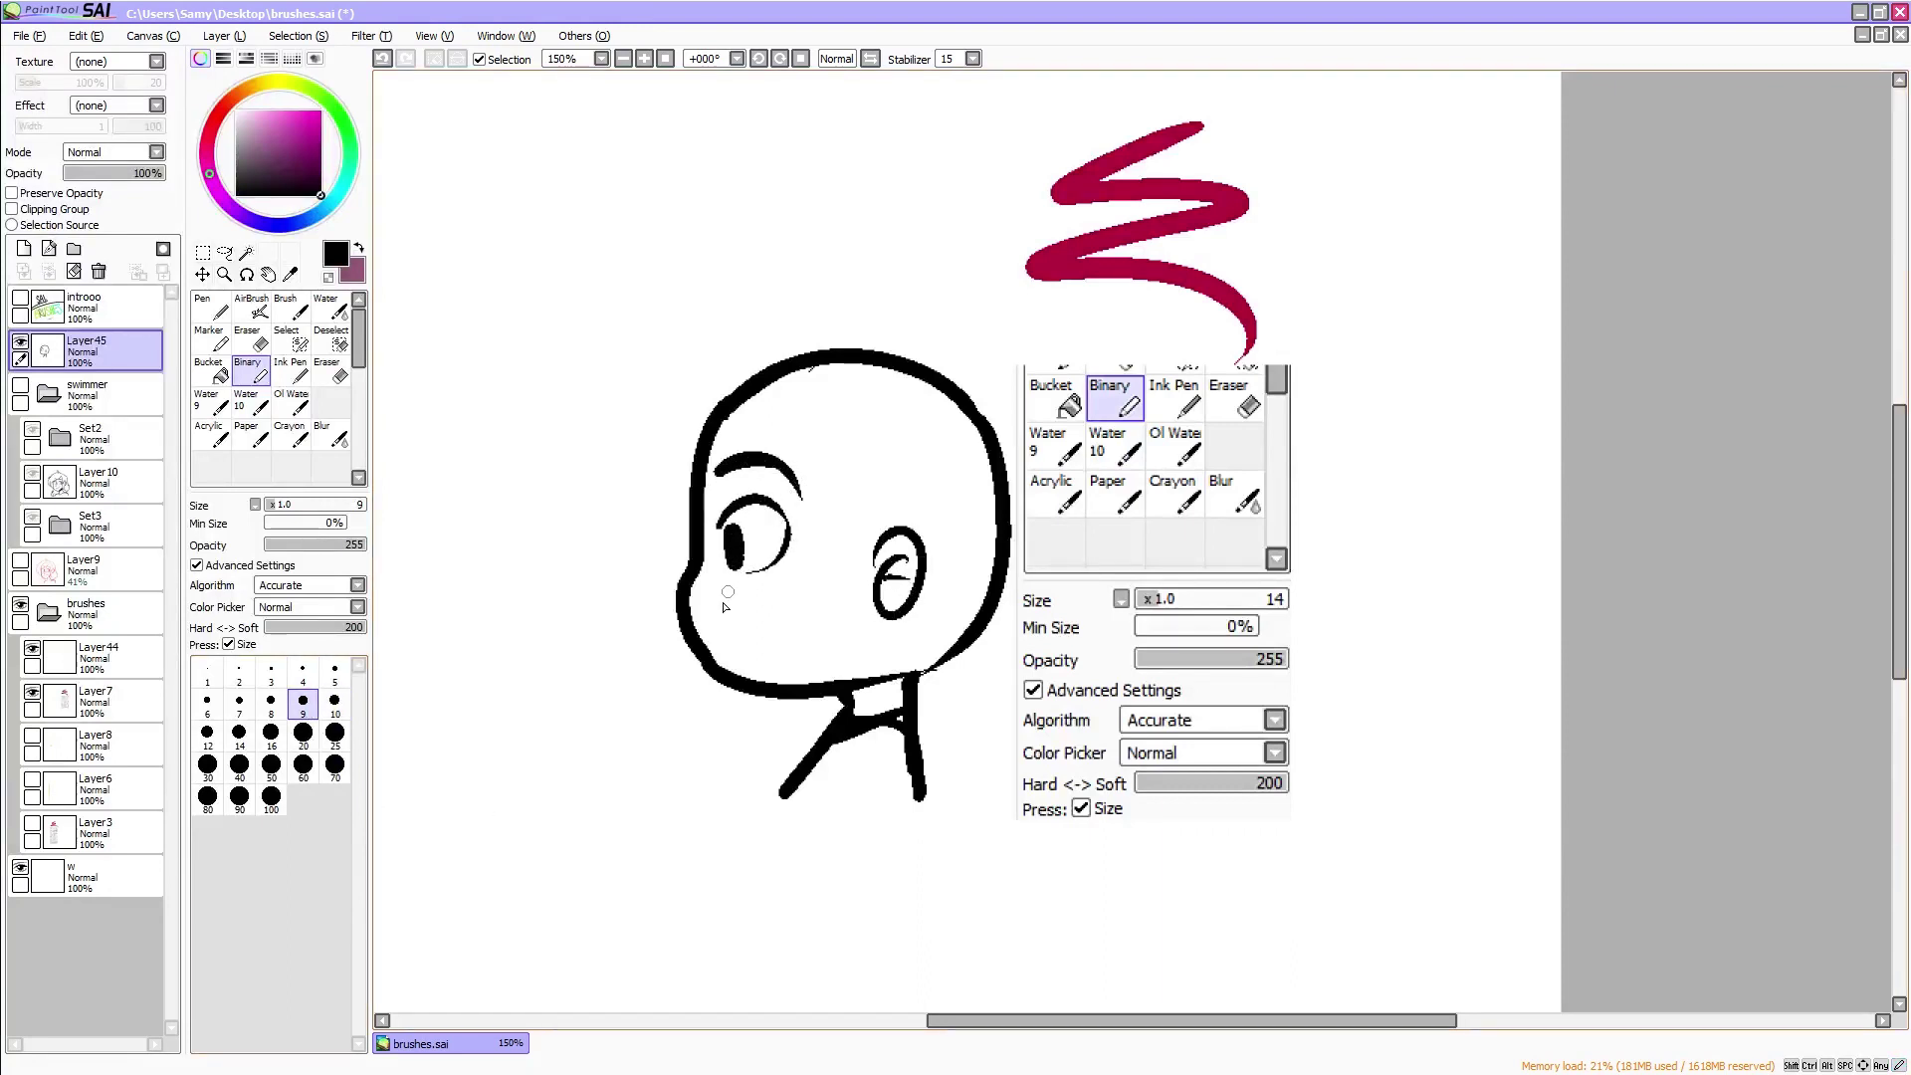
drag(703, 640, 740, 613)
key(ctrl+z)
drag(867, 614, 870, 621)
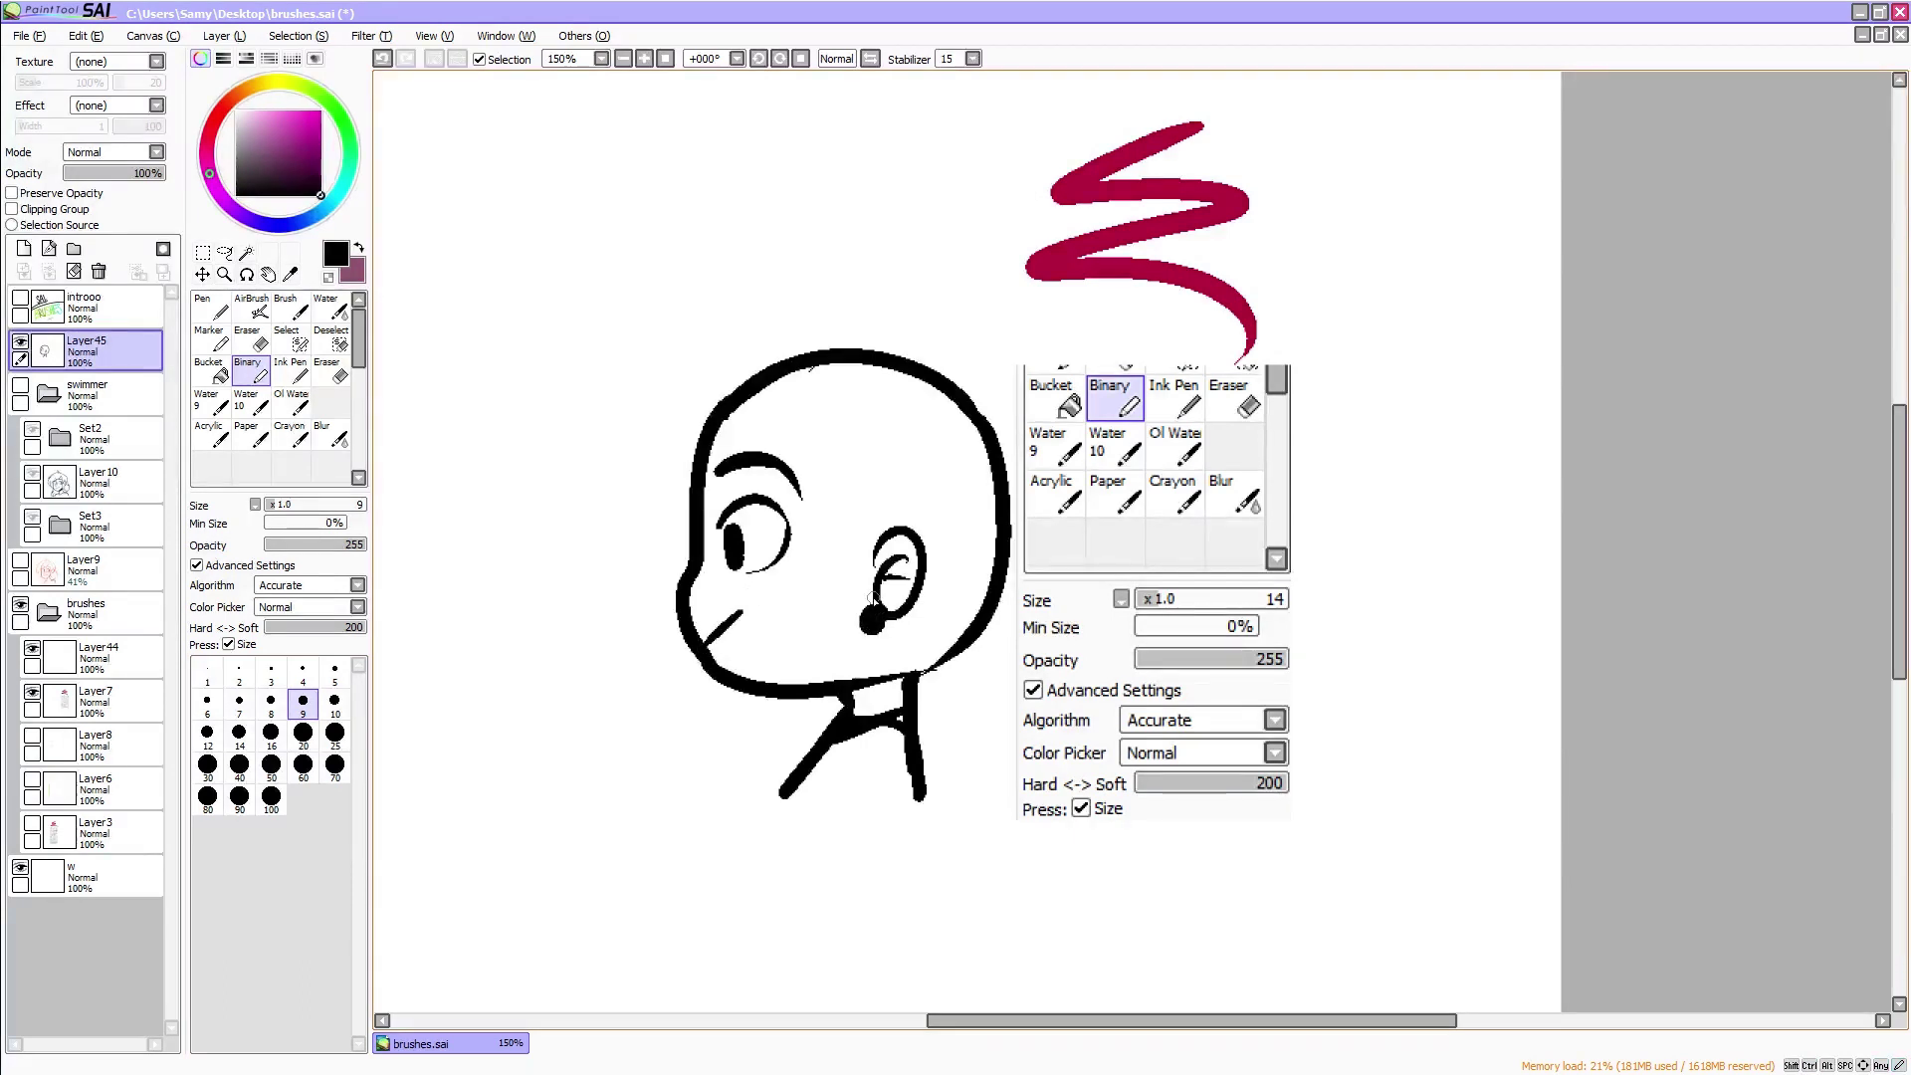
Paint solid black hair over the top and back of the head with brush size 16
click(271, 737)
drag(818, 357, 664, 453)
key(ctrl+z)
mouse_move(802, 363)
mouse_down()
mouse_move(708, 397)
mouse_move(698, 470)
mouse_move(806, 499)
mouse_move(786, 404)
mouse_move(825, 488)
mouse_move(855, 490)
mouse_move(824, 358)
mouse_move(900, 506)
mouse_up()
mouse_move(876, 378)
mouse_down()
mouse_move(930, 443)
mouse_move(921, 502)
mouse_up()
mouse_move(907, 380)
mouse_down()
mouse_move(955, 439)
mouse_move(933, 685)
mouse_up()
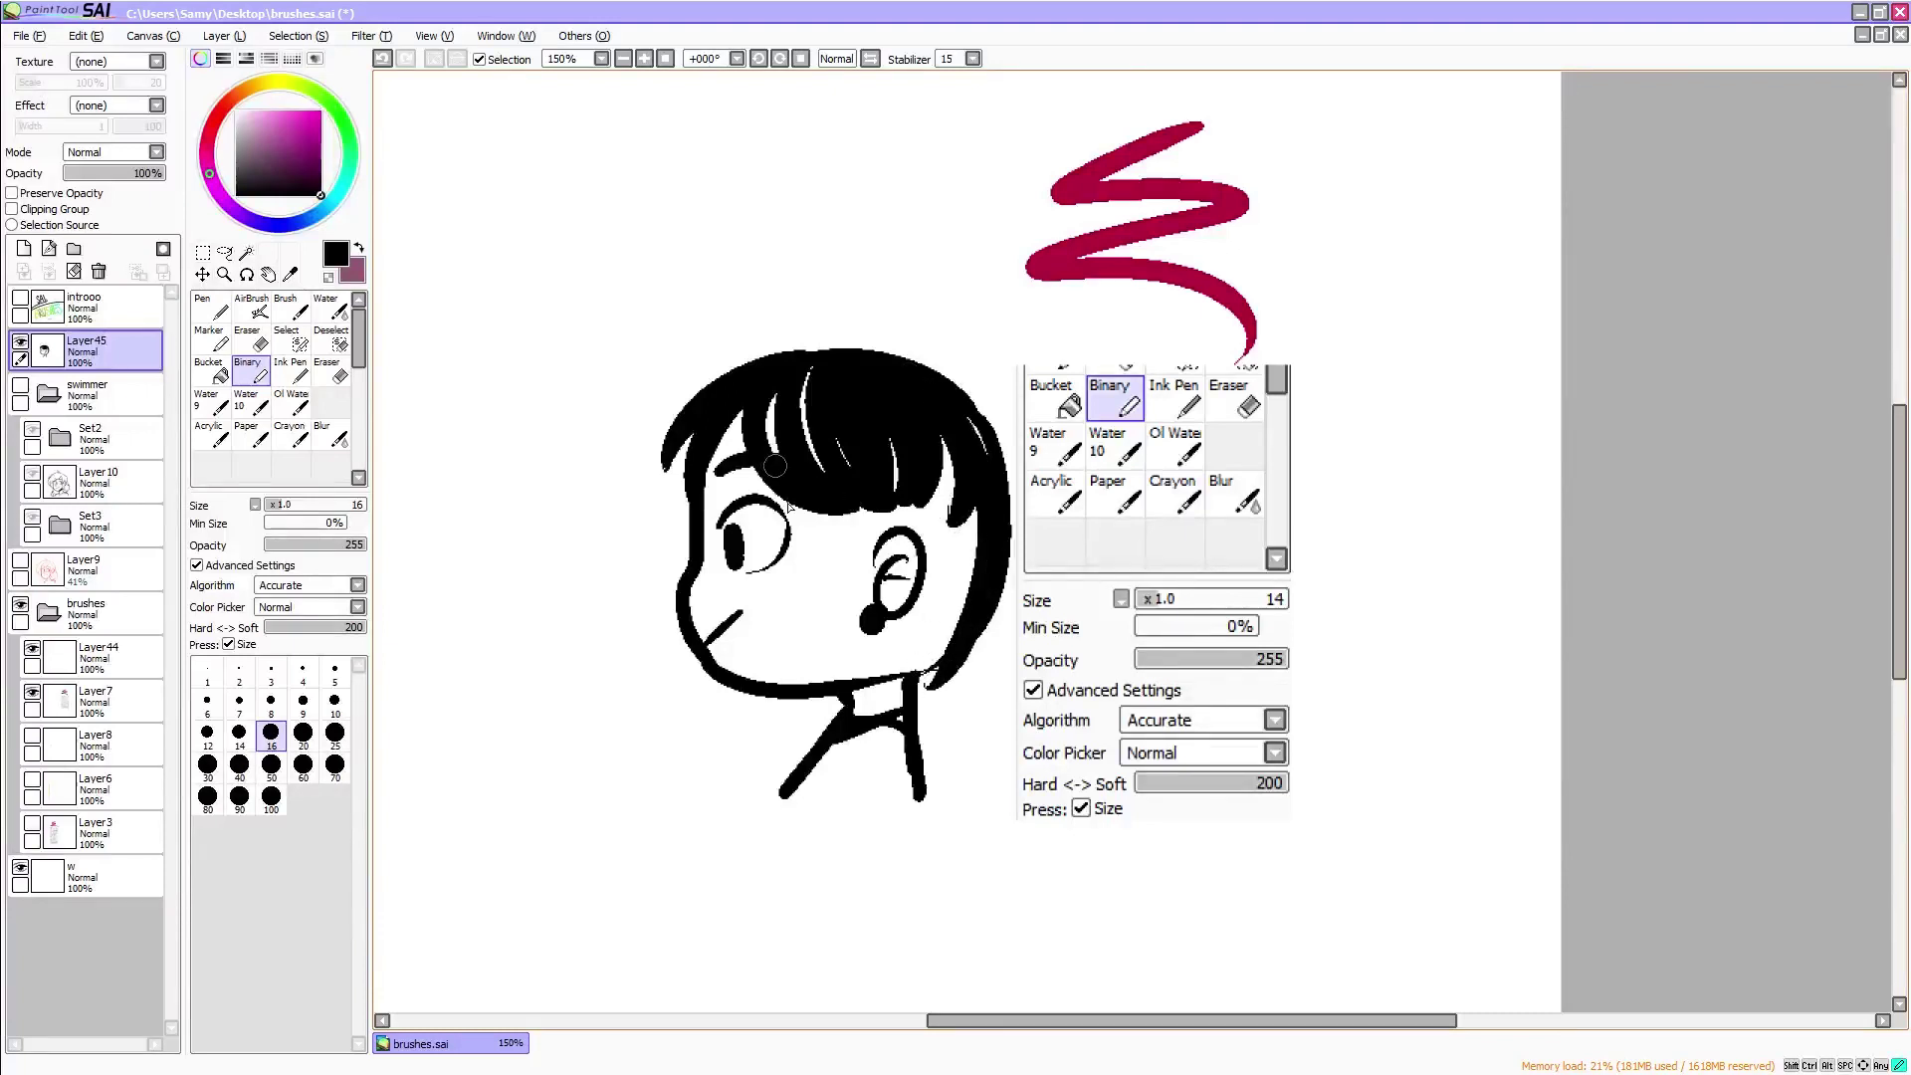
Extend the black hair with longer bangs, strands in front of the ear and a full bob behind the neck
mouse_move(774, 466)
mouse_down()
mouse_move(880, 544)
mouse_move(902, 519)
mouse_up()
key(ctrl+z)
key(ctrl+z)
drag(749, 388, 866, 540)
mouse_move(777, 479)
mouse_down()
mouse_move(889, 536)
mouse_move(829, 489)
mouse_move(853, 594)
mouse_up()
drag(858, 500, 914, 523)
drag(903, 483, 923, 564)
drag(932, 424, 892, 672)
drag(971, 516, 926, 689)
mouse_move(959, 385)
mouse_down()
mouse_move(1006, 464)
mouse_move(968, 678)
mouse_up()
drag(1020, 508, 962, 697)
drag(962, 538, 836, 689)
drag(941, 627, 864, 710)
Draw thick shoulder, arm and torso lines below the neck
mouse_move(1003, 587)
mouse_down()
mouse_move(917, 728)
mouse_move(850, 718)
mouse_move(808, 736)
mouse_move(798, 828)
mouse_up()
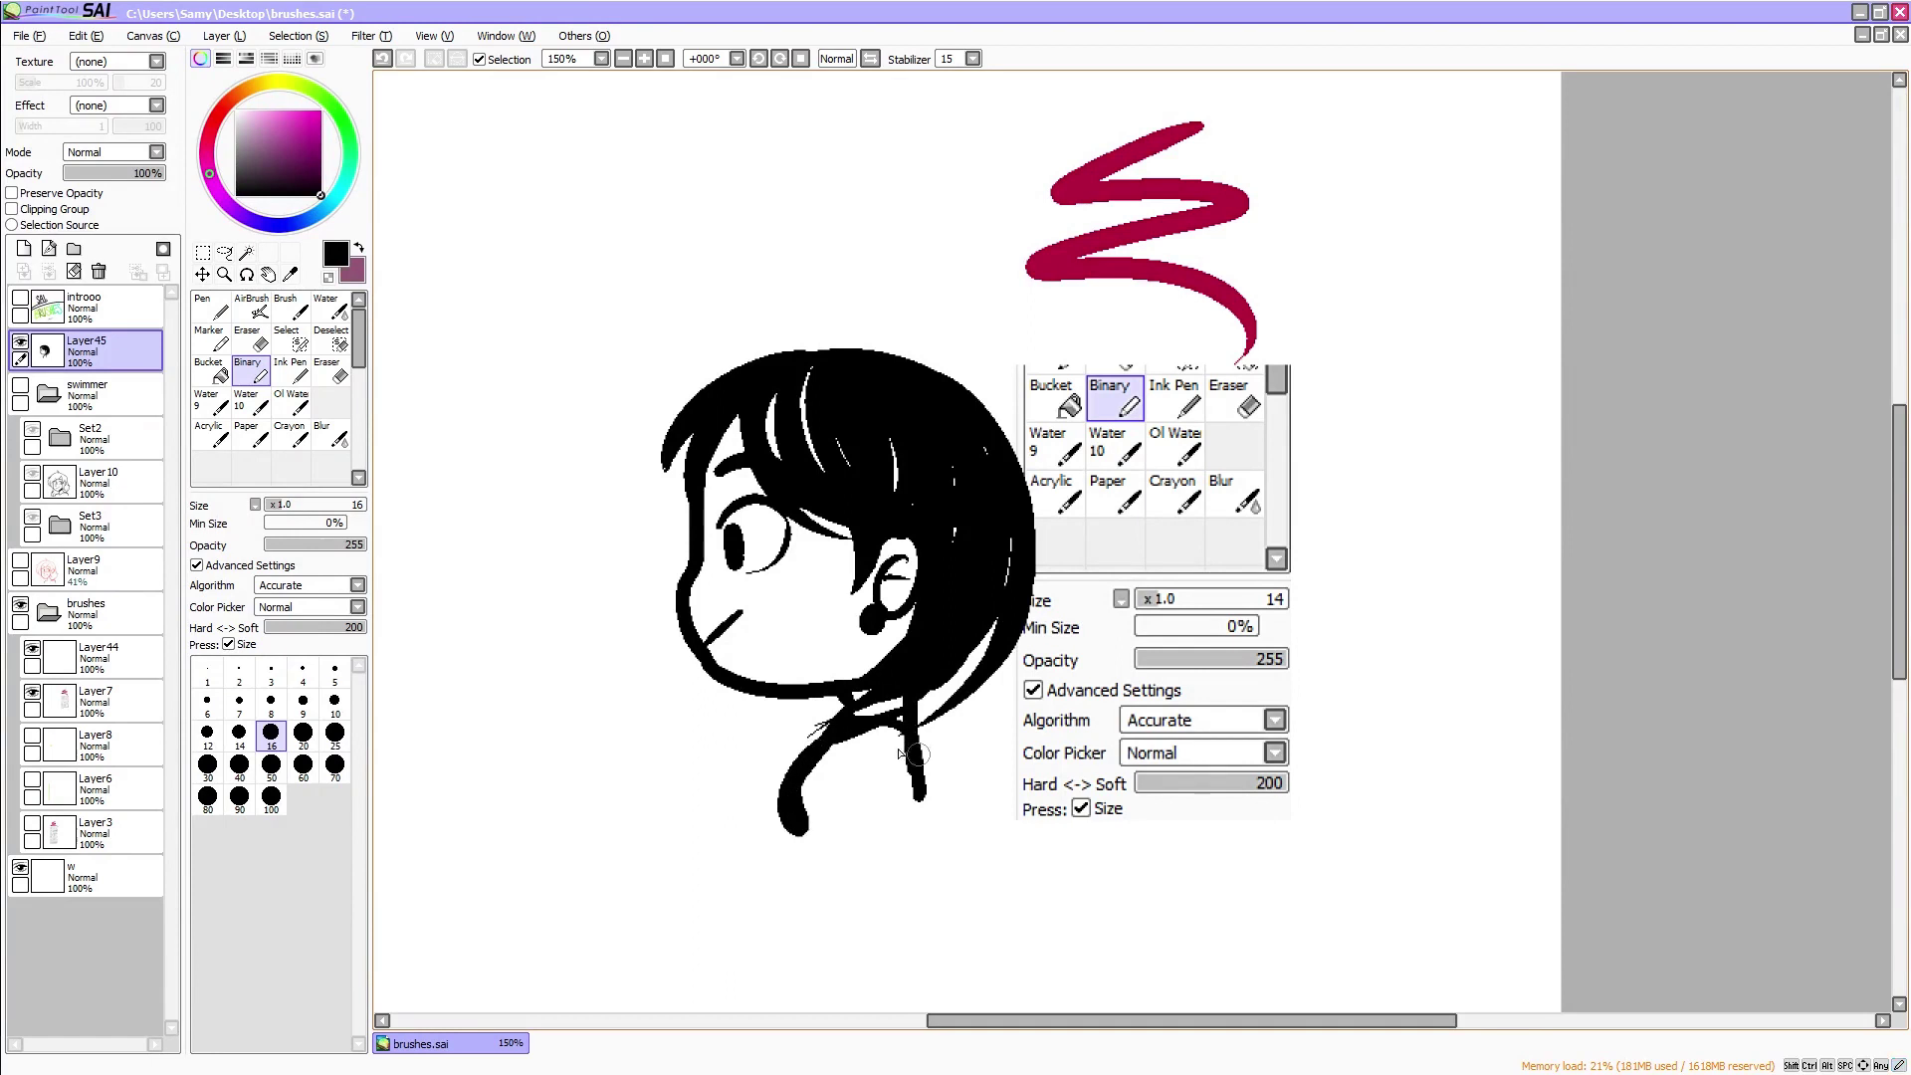
drag(914, 753, 915, 807)
mouse_move(904, 746)
mouse_down()
mouse_move(842, 780)
mouse_move(838, 814)
mouse_move(890, 819)
mouse_up()
drag(858, 829, 937, 823)
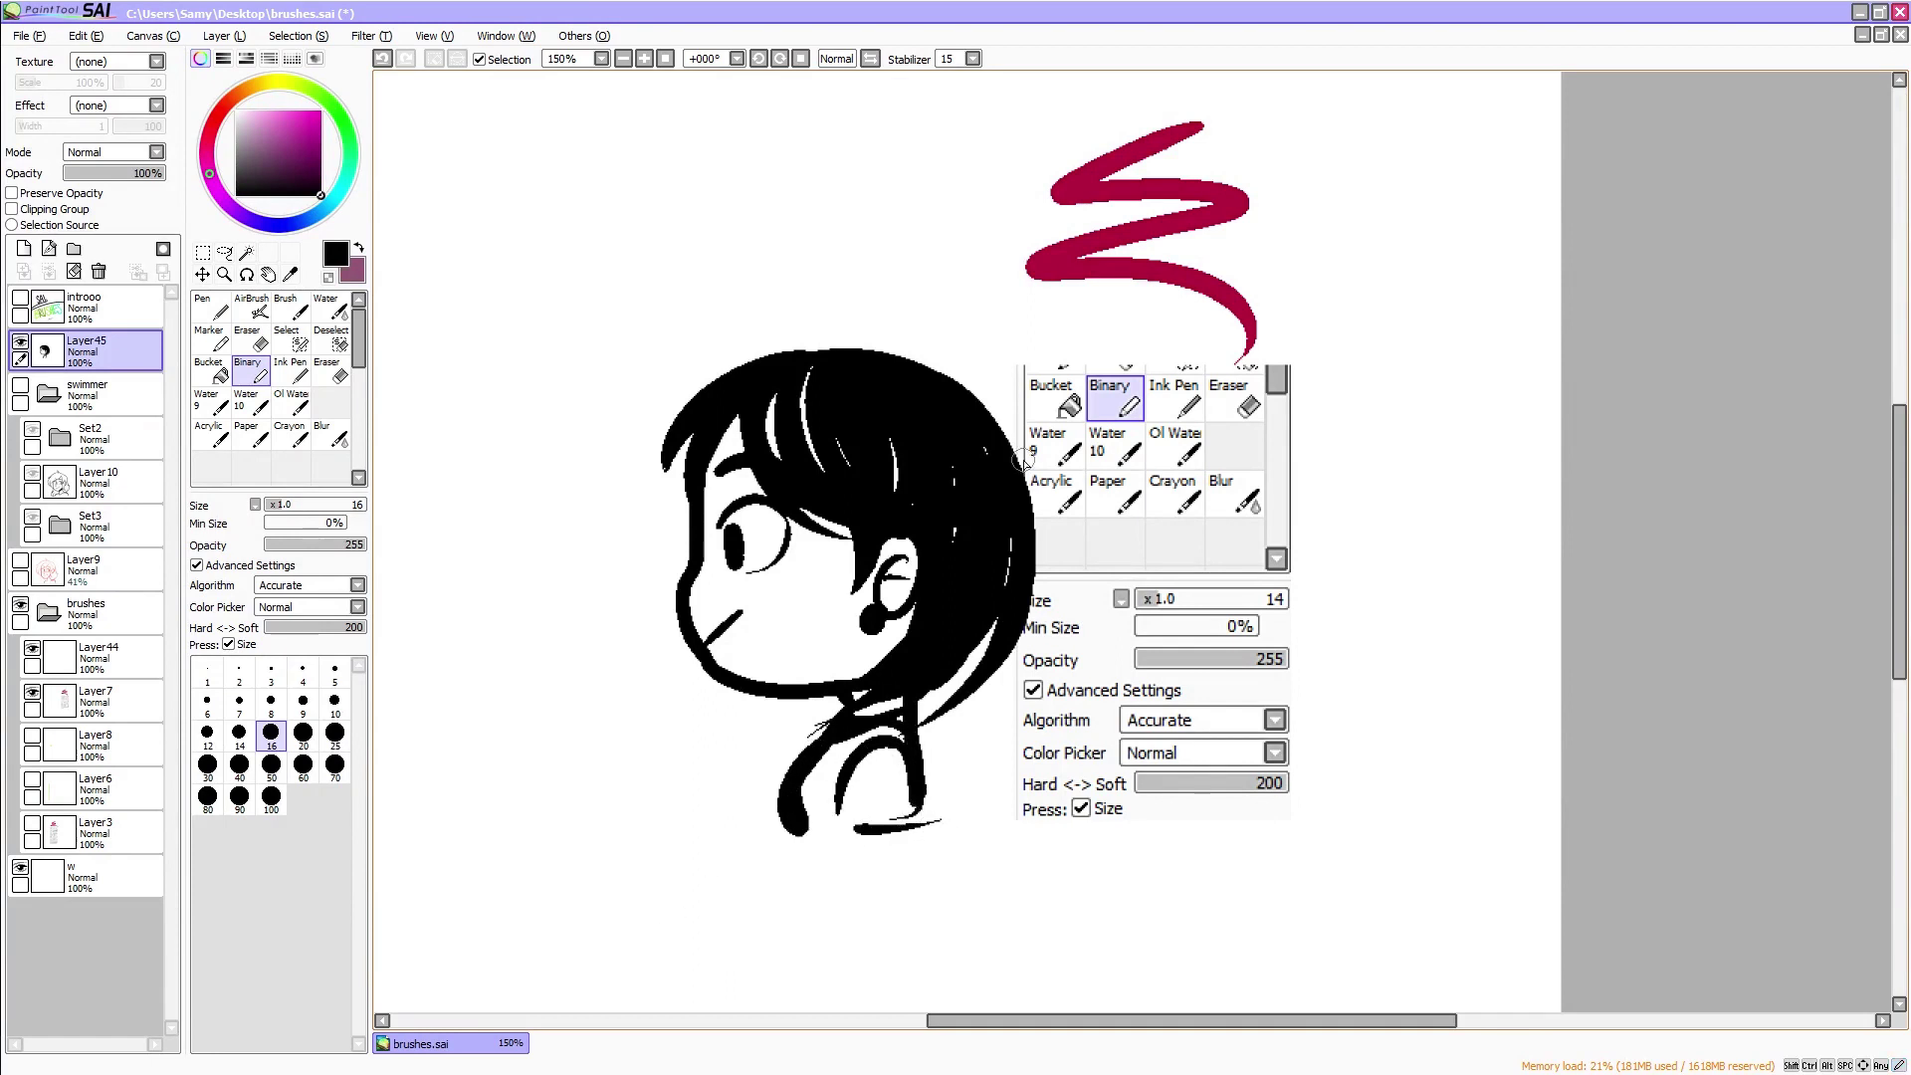
Draw a red exclamation mark in front of the character's face
click(222, 108)
click(314, 111)
drag(594, 410, 631, 642)
key(ctrl+z)
click(633, 683)
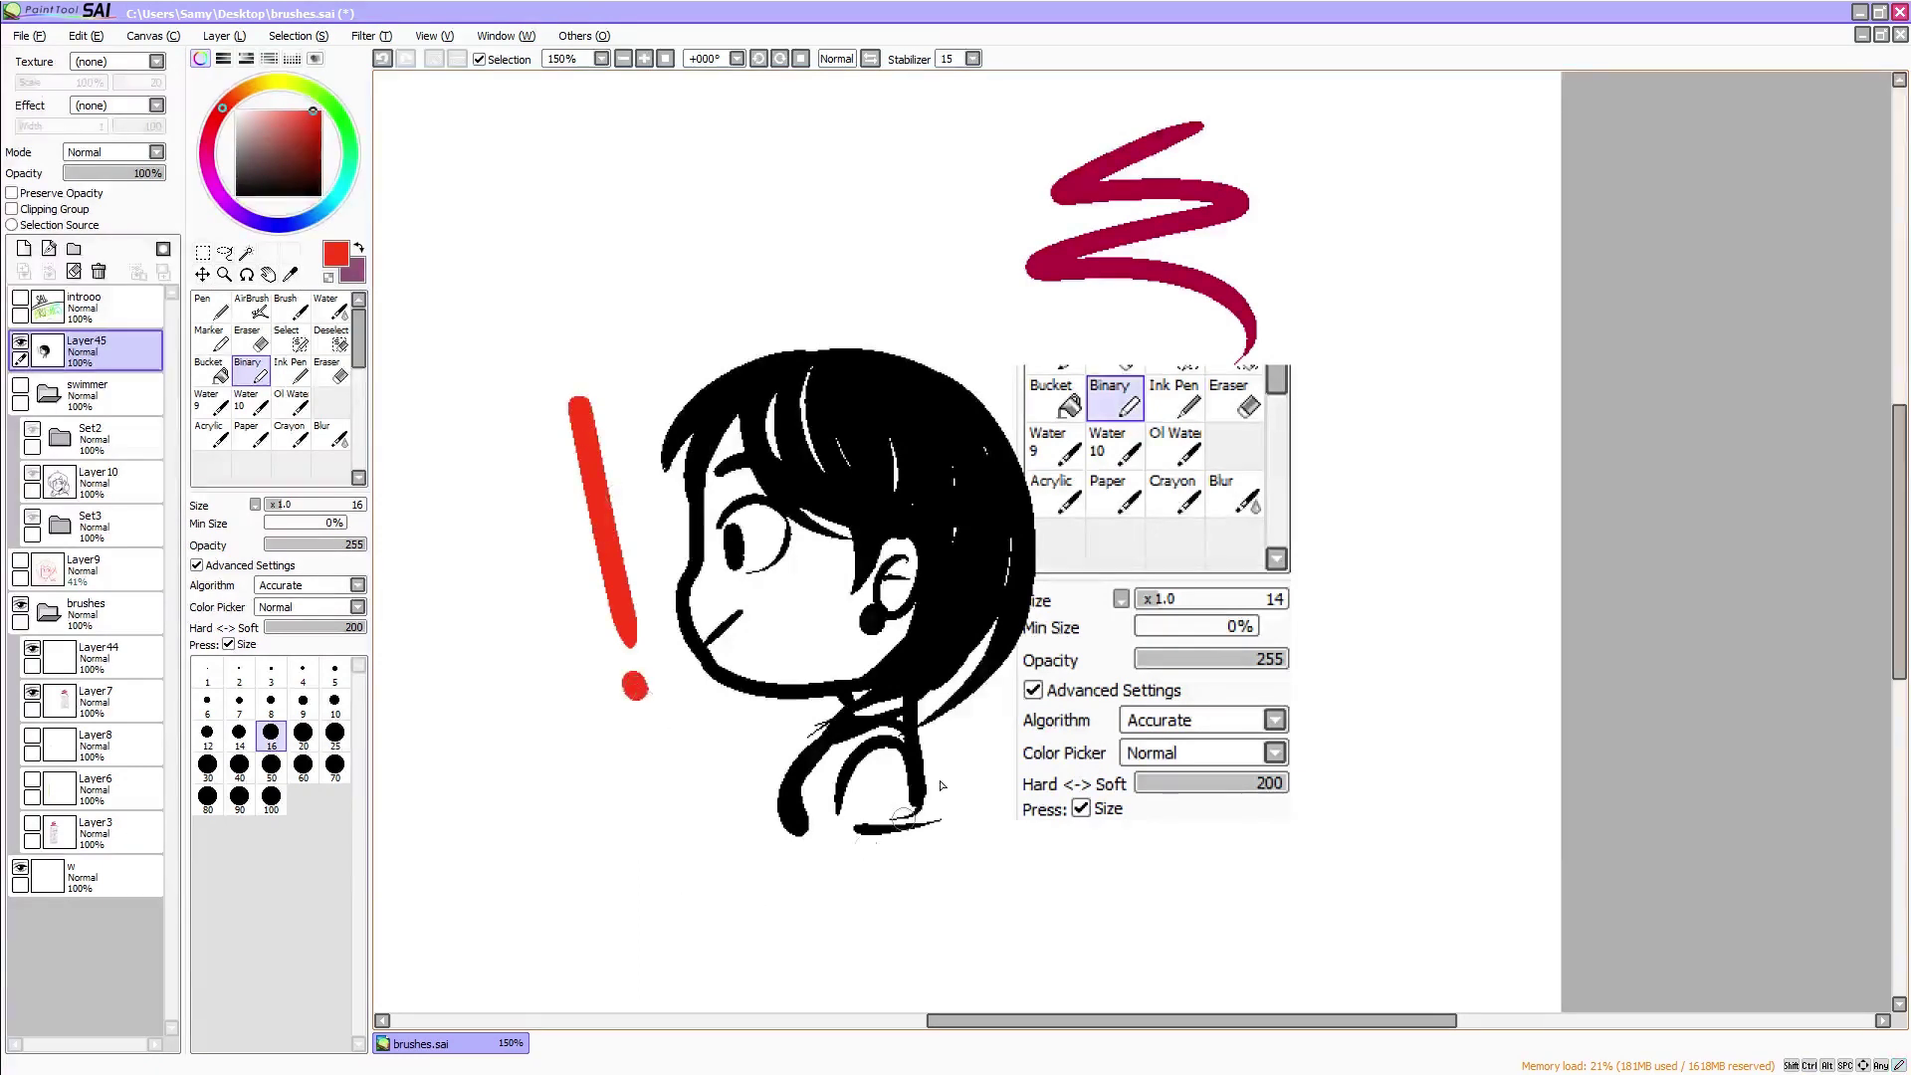
key(ctrl+z)
click(642, 689)
Select the character and exclamation mark with a rectangle, move them up away from the brush reference, and deselect
click(623, 59)
click(203, 253)
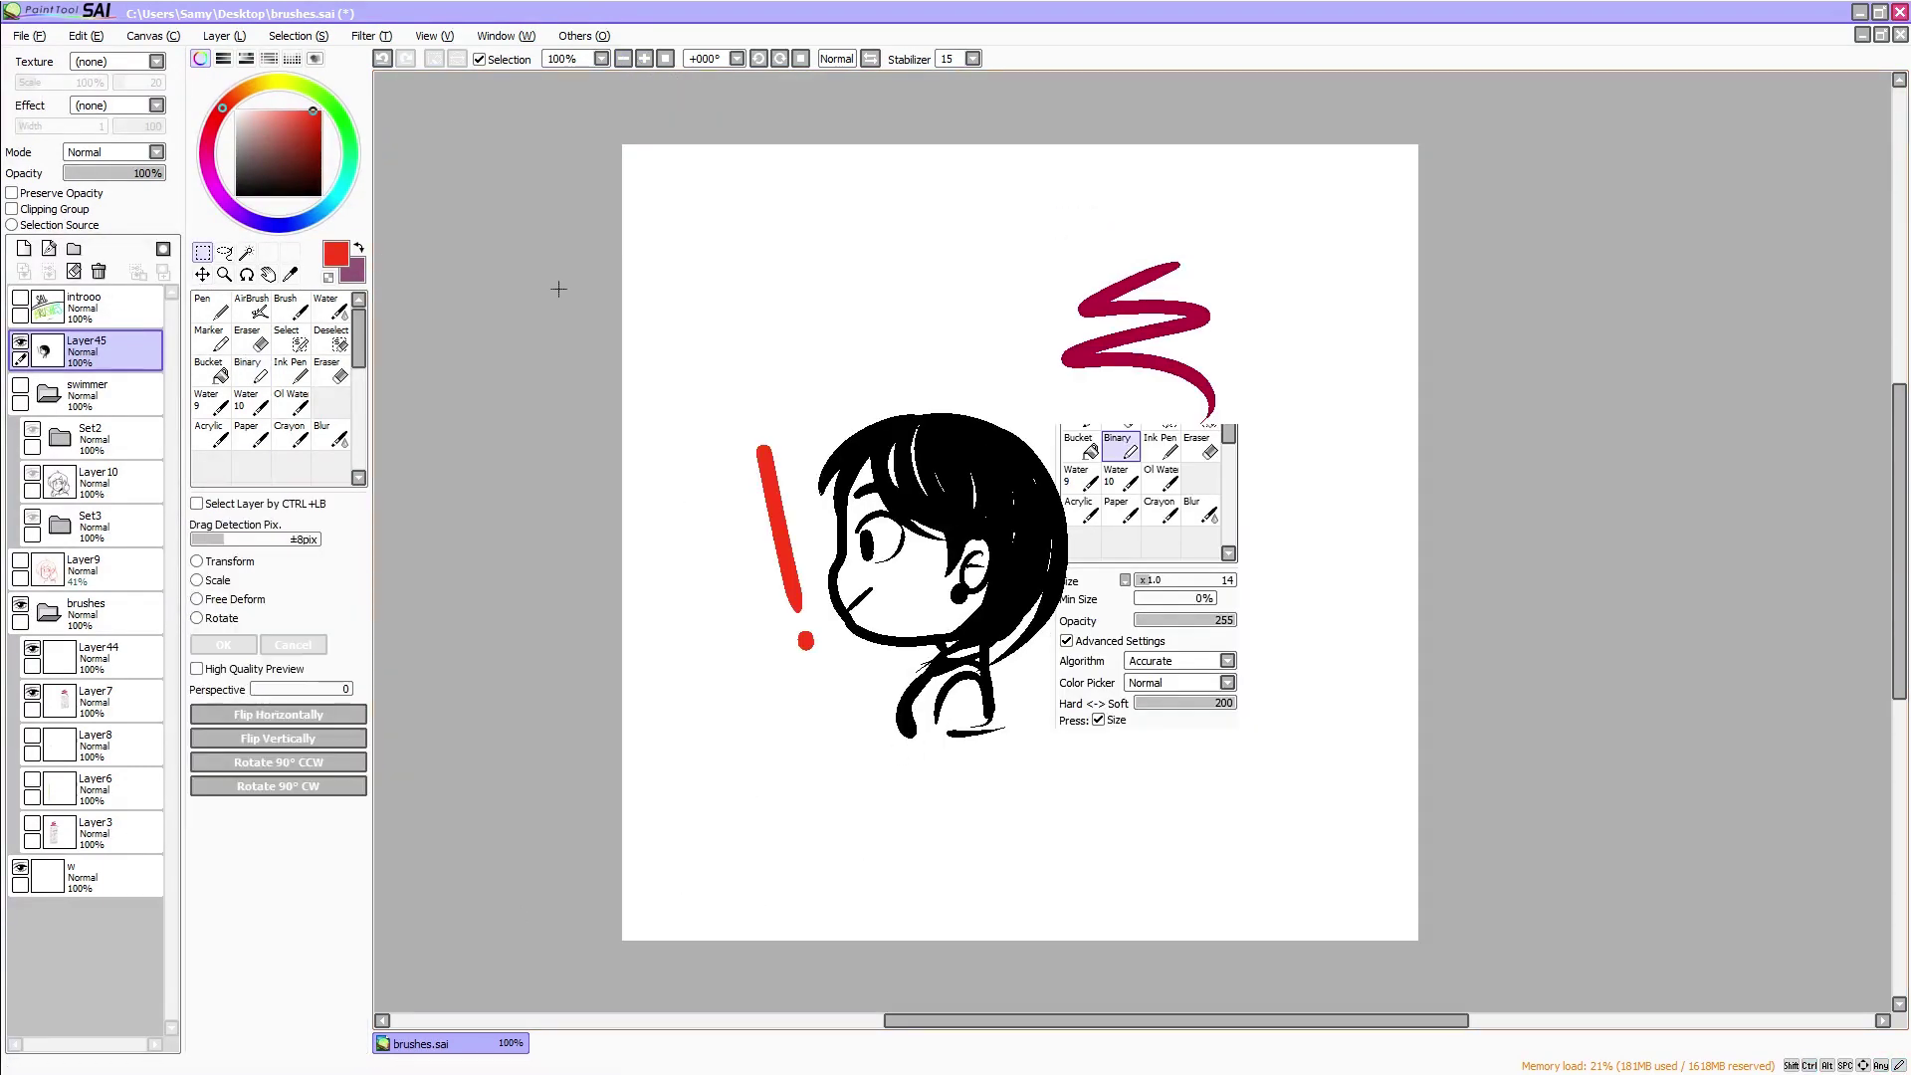
drag(673, 331, 1102, 931)
drag(1007, 699, 938, 568)
key(ctrl+d)
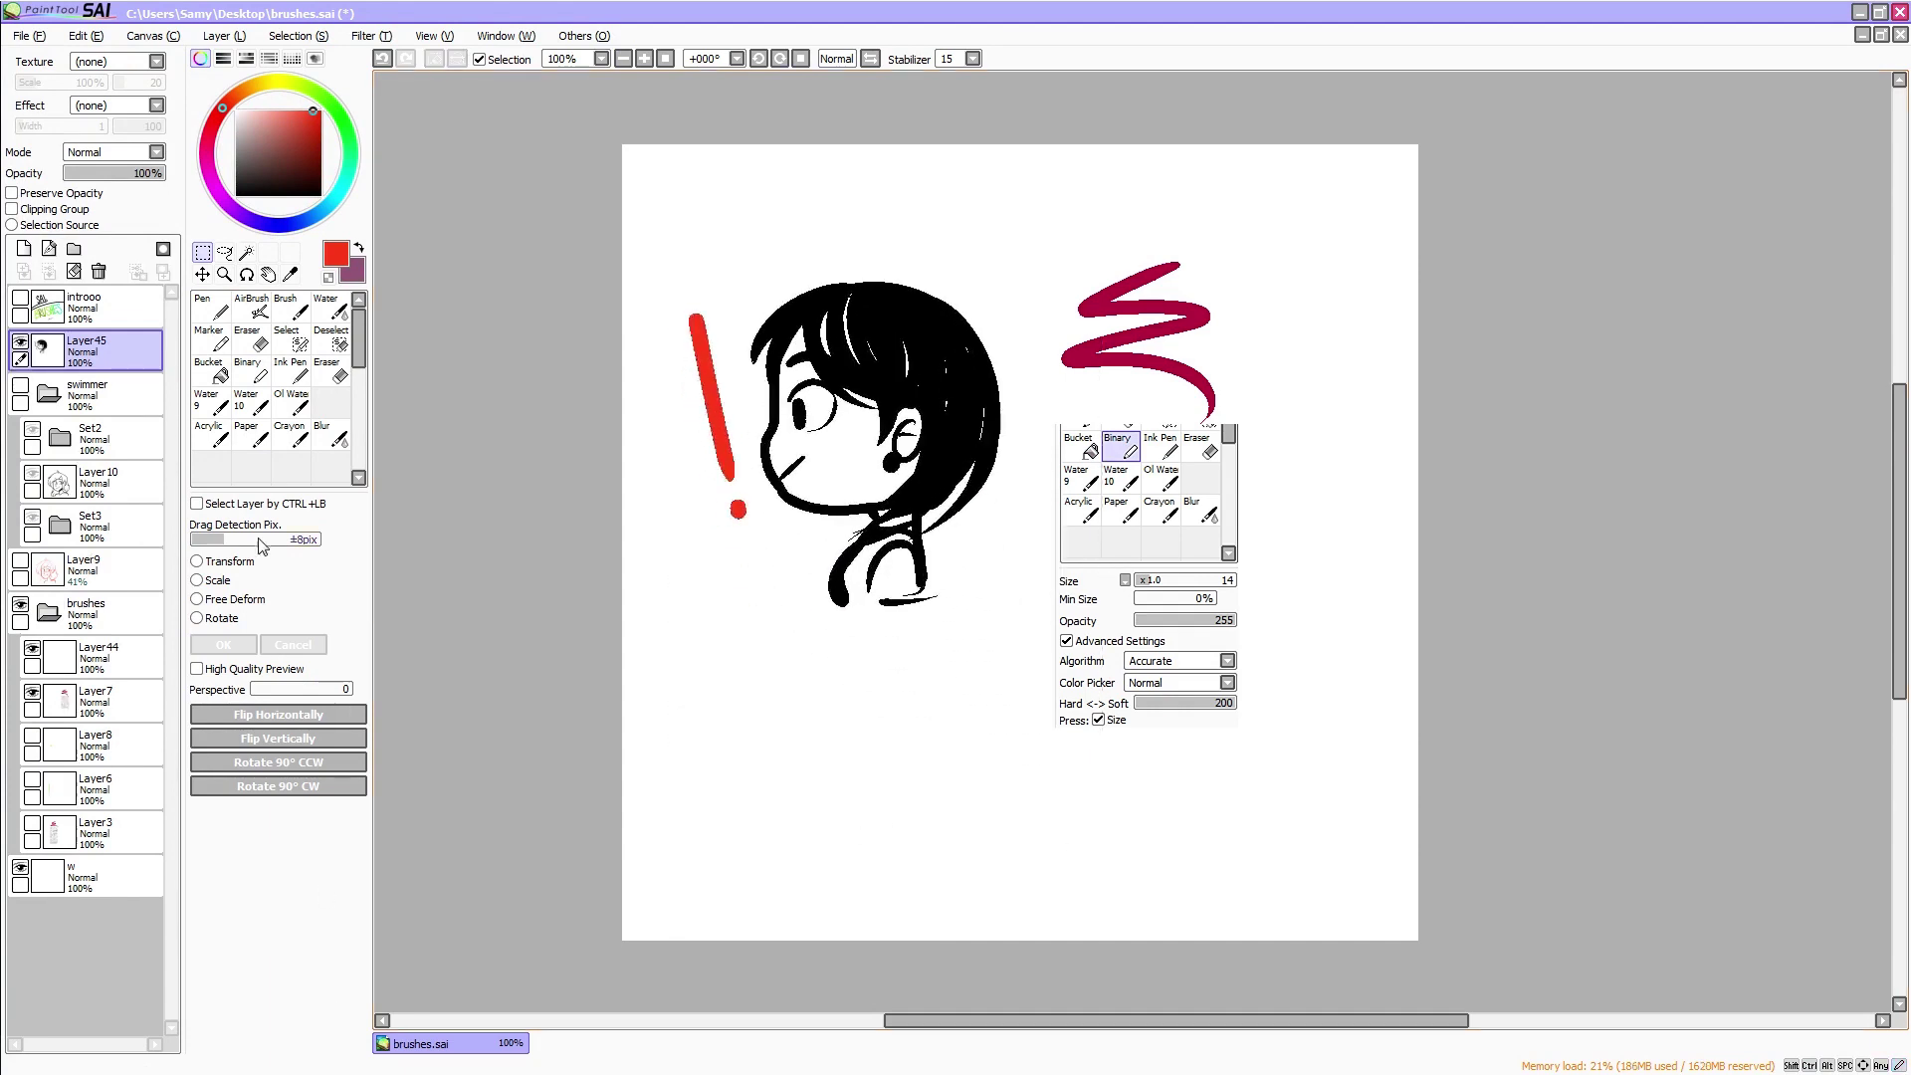
Draw a closed black circle below the character with the Acrylic brush at size 20
click(211, 435)
click(302, 179)
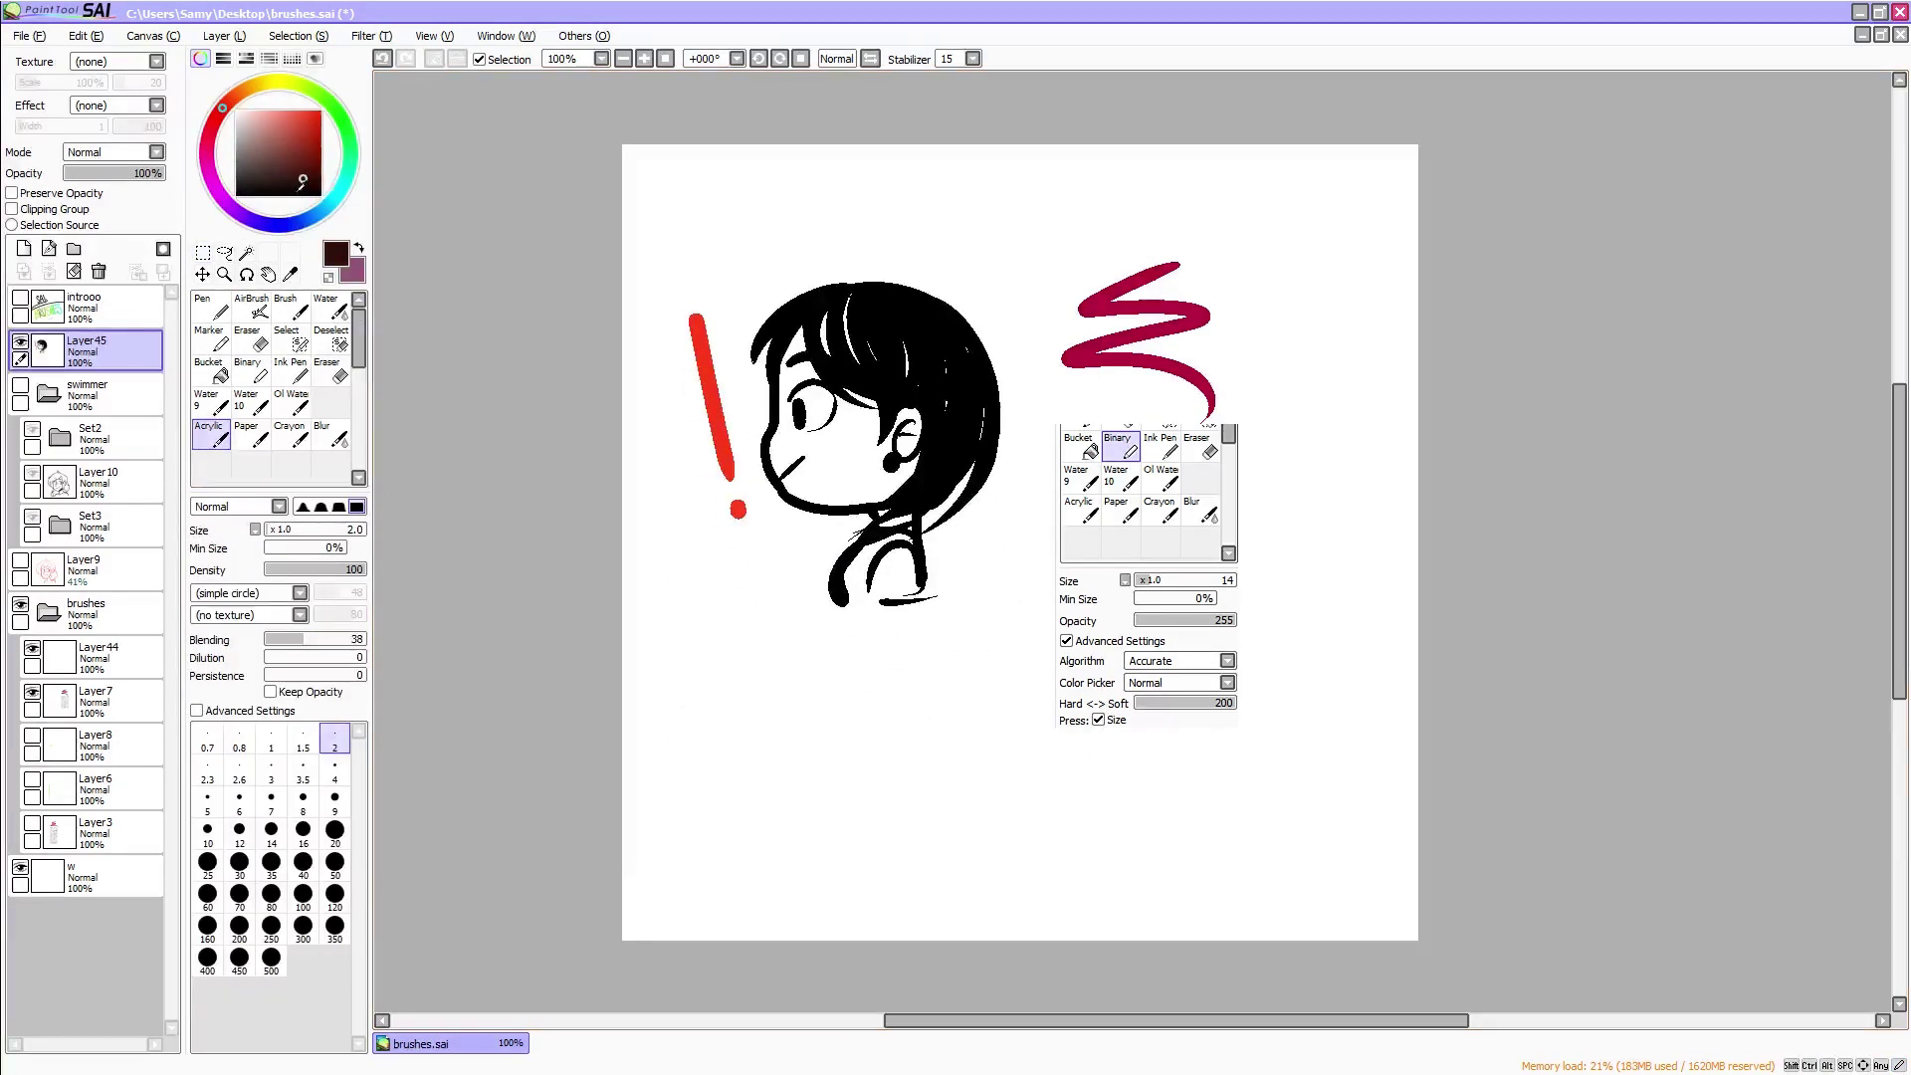
drag(319, 132, 321, 197)
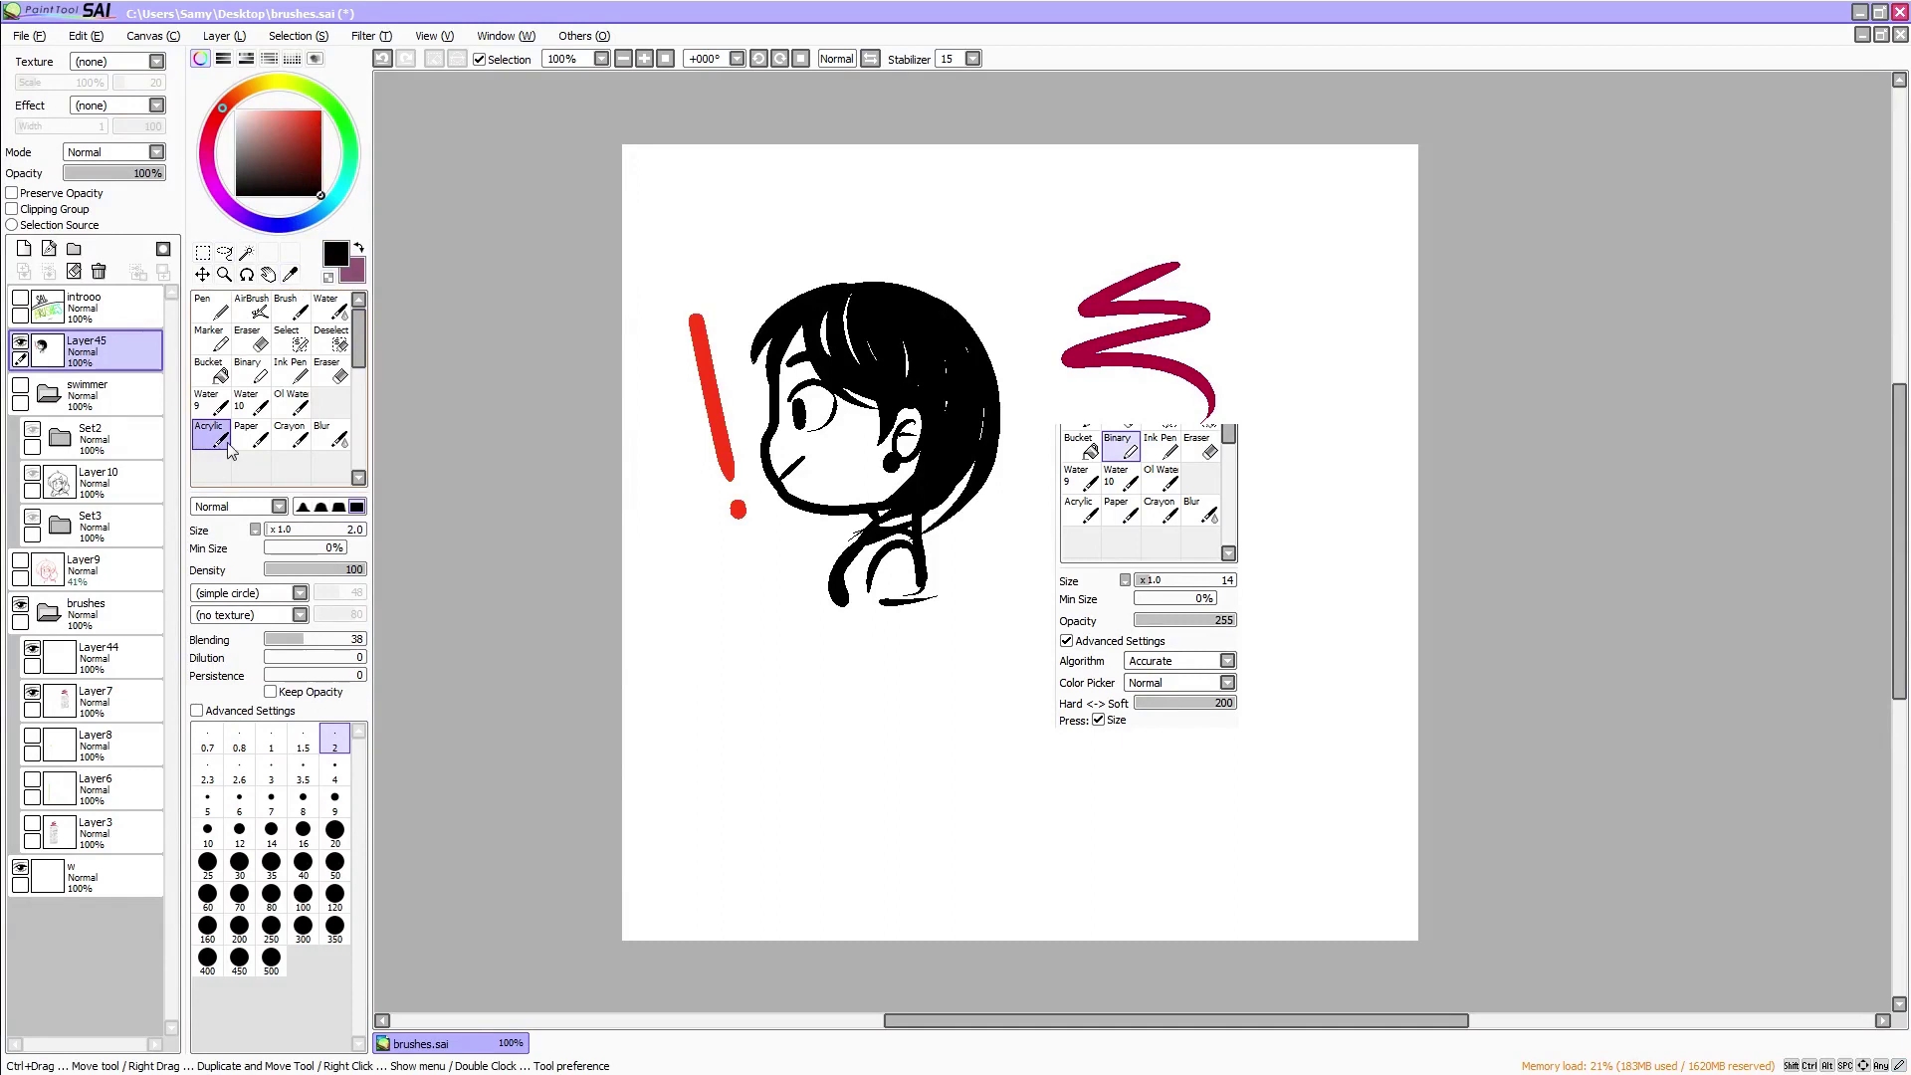
mouse_move(713, 726)
mouse_down()
mouse_move(708, 832)
mouse_move(706, 737)
mouse_up()
key(ctrl+z)
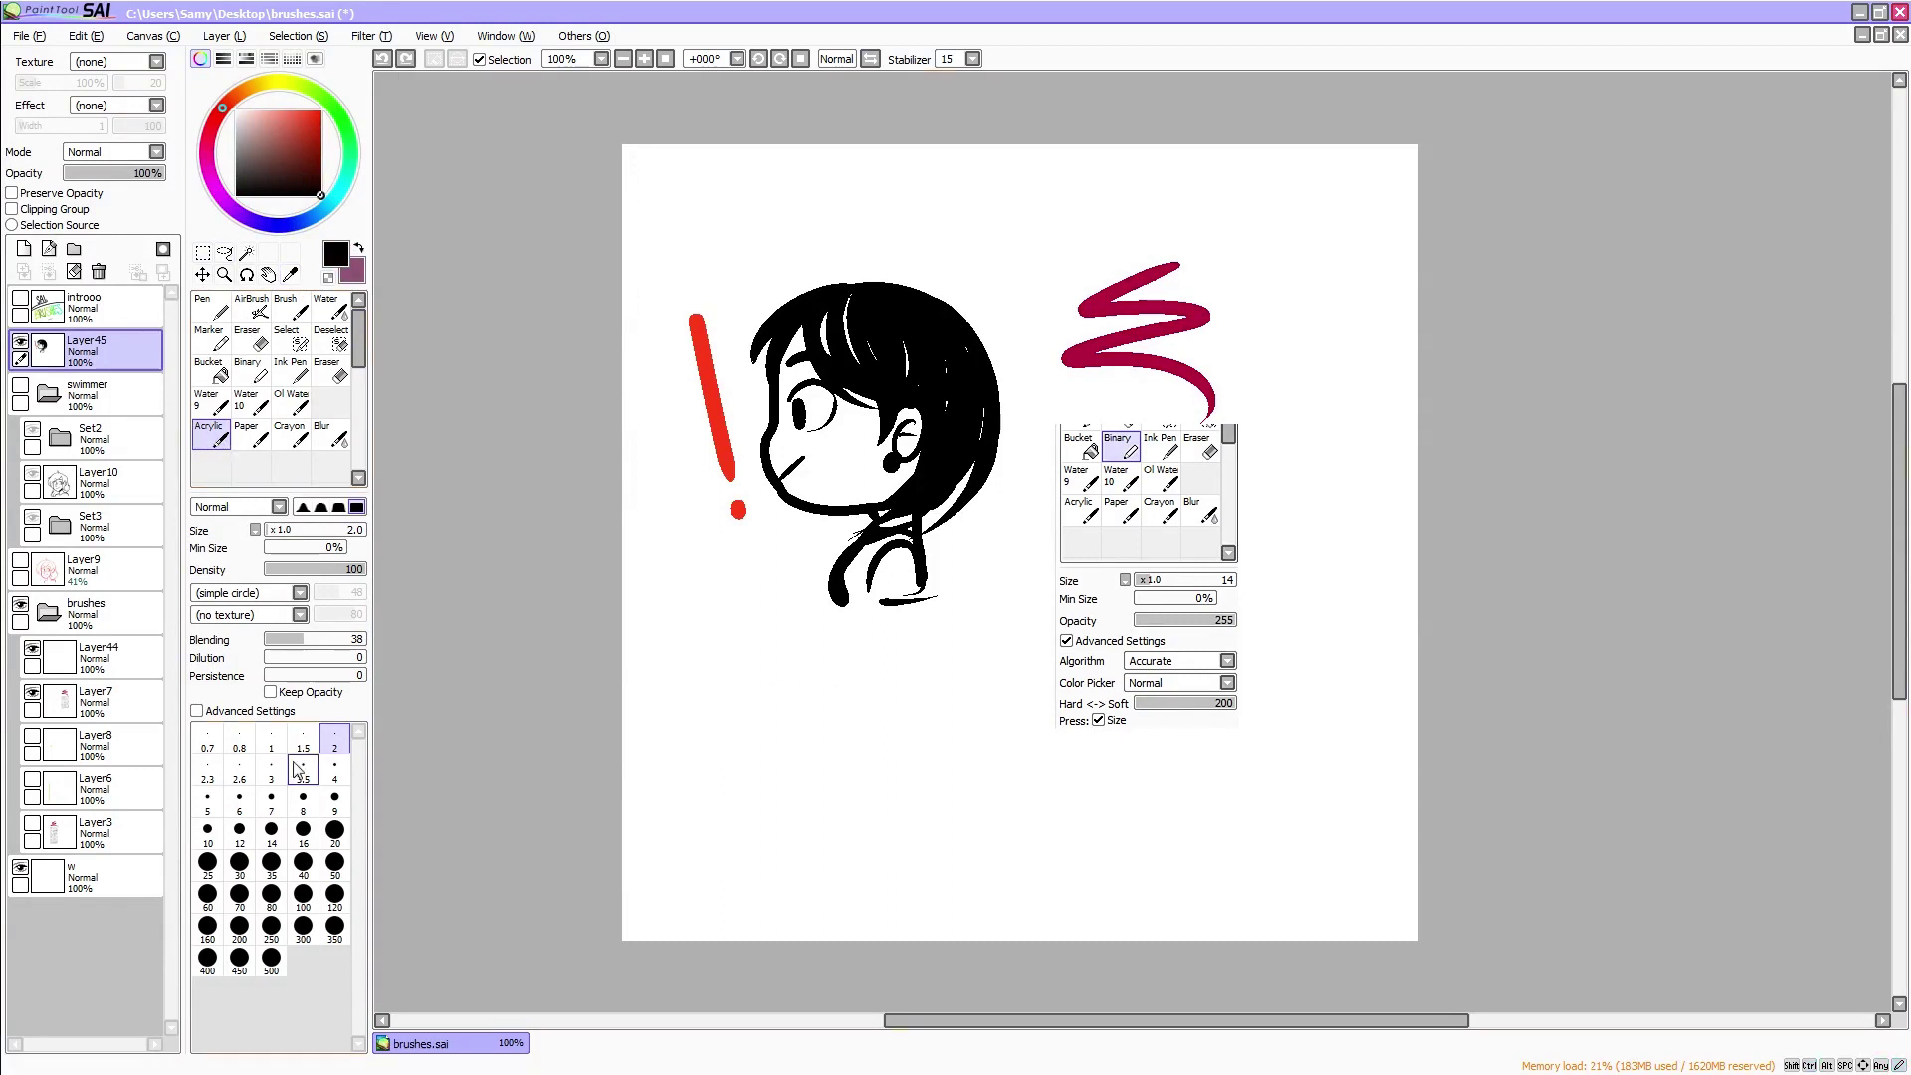
click(334, 863)
mouse_move(697, 865)
mouse_down()
mouse_move(717, 726)
mouse_move(696, 797)
mouse_move(761, 872)
mouse_move(725, 708)
mouse_up()
click(334, 829)
key(ctrl+z)
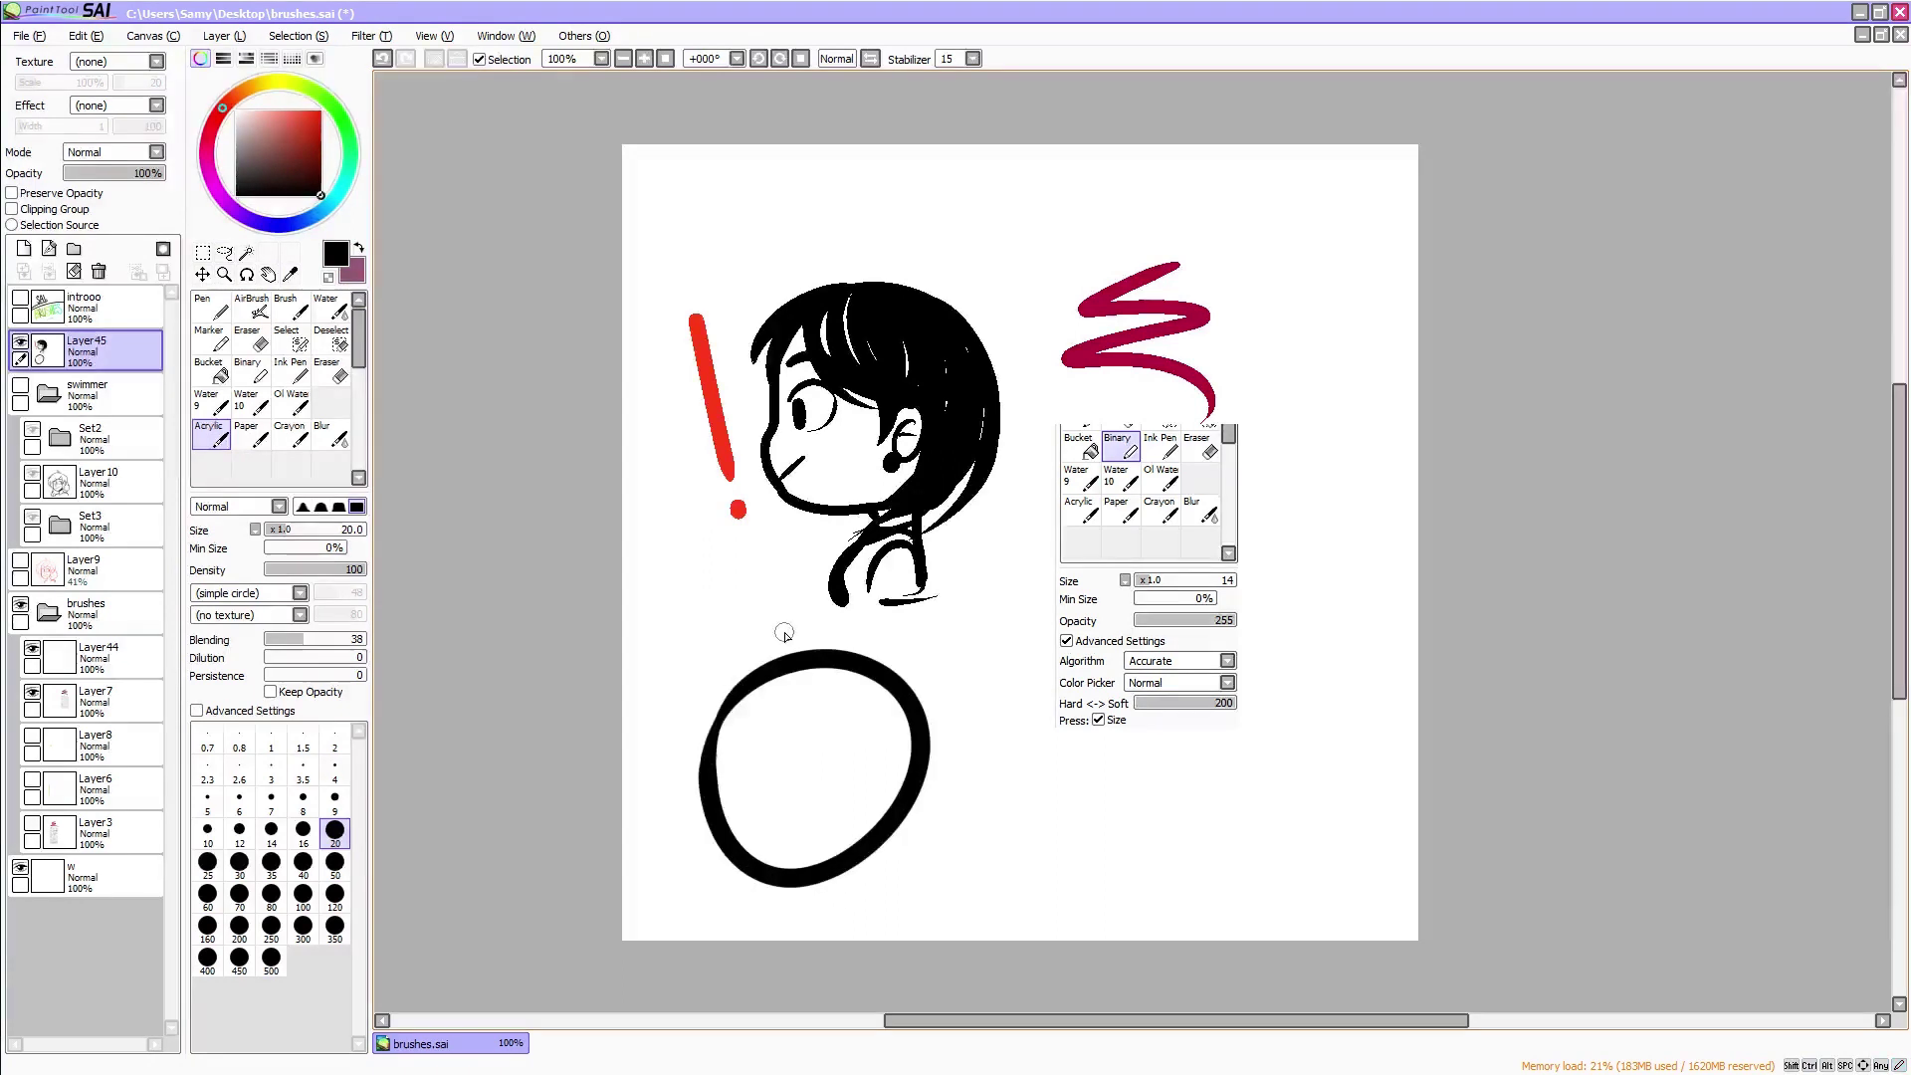
Switch to the Bucket tool and add a new layer above Layer45
click(207, 372)
click(37, 225)
click(27, 248)
click(46, 227)
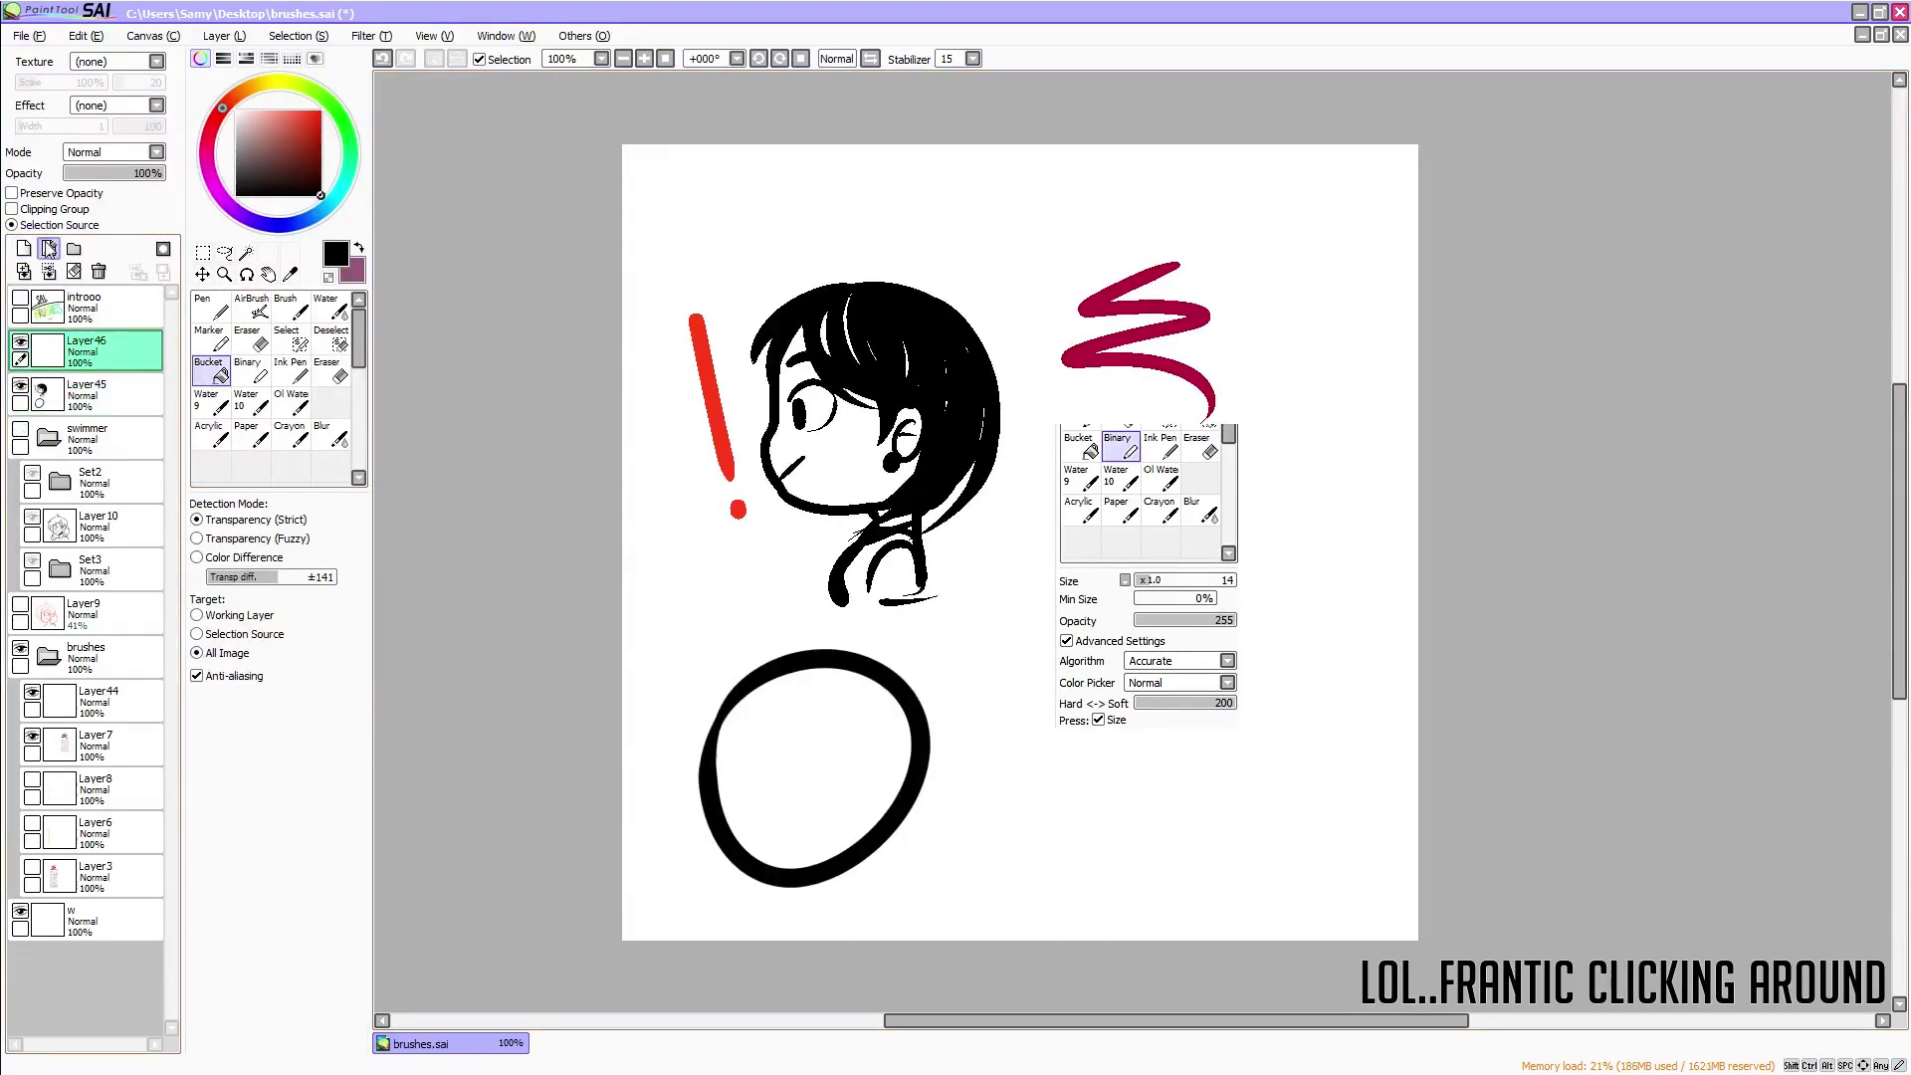
click(65, 391)
click(60, 358)
click(67, 228)
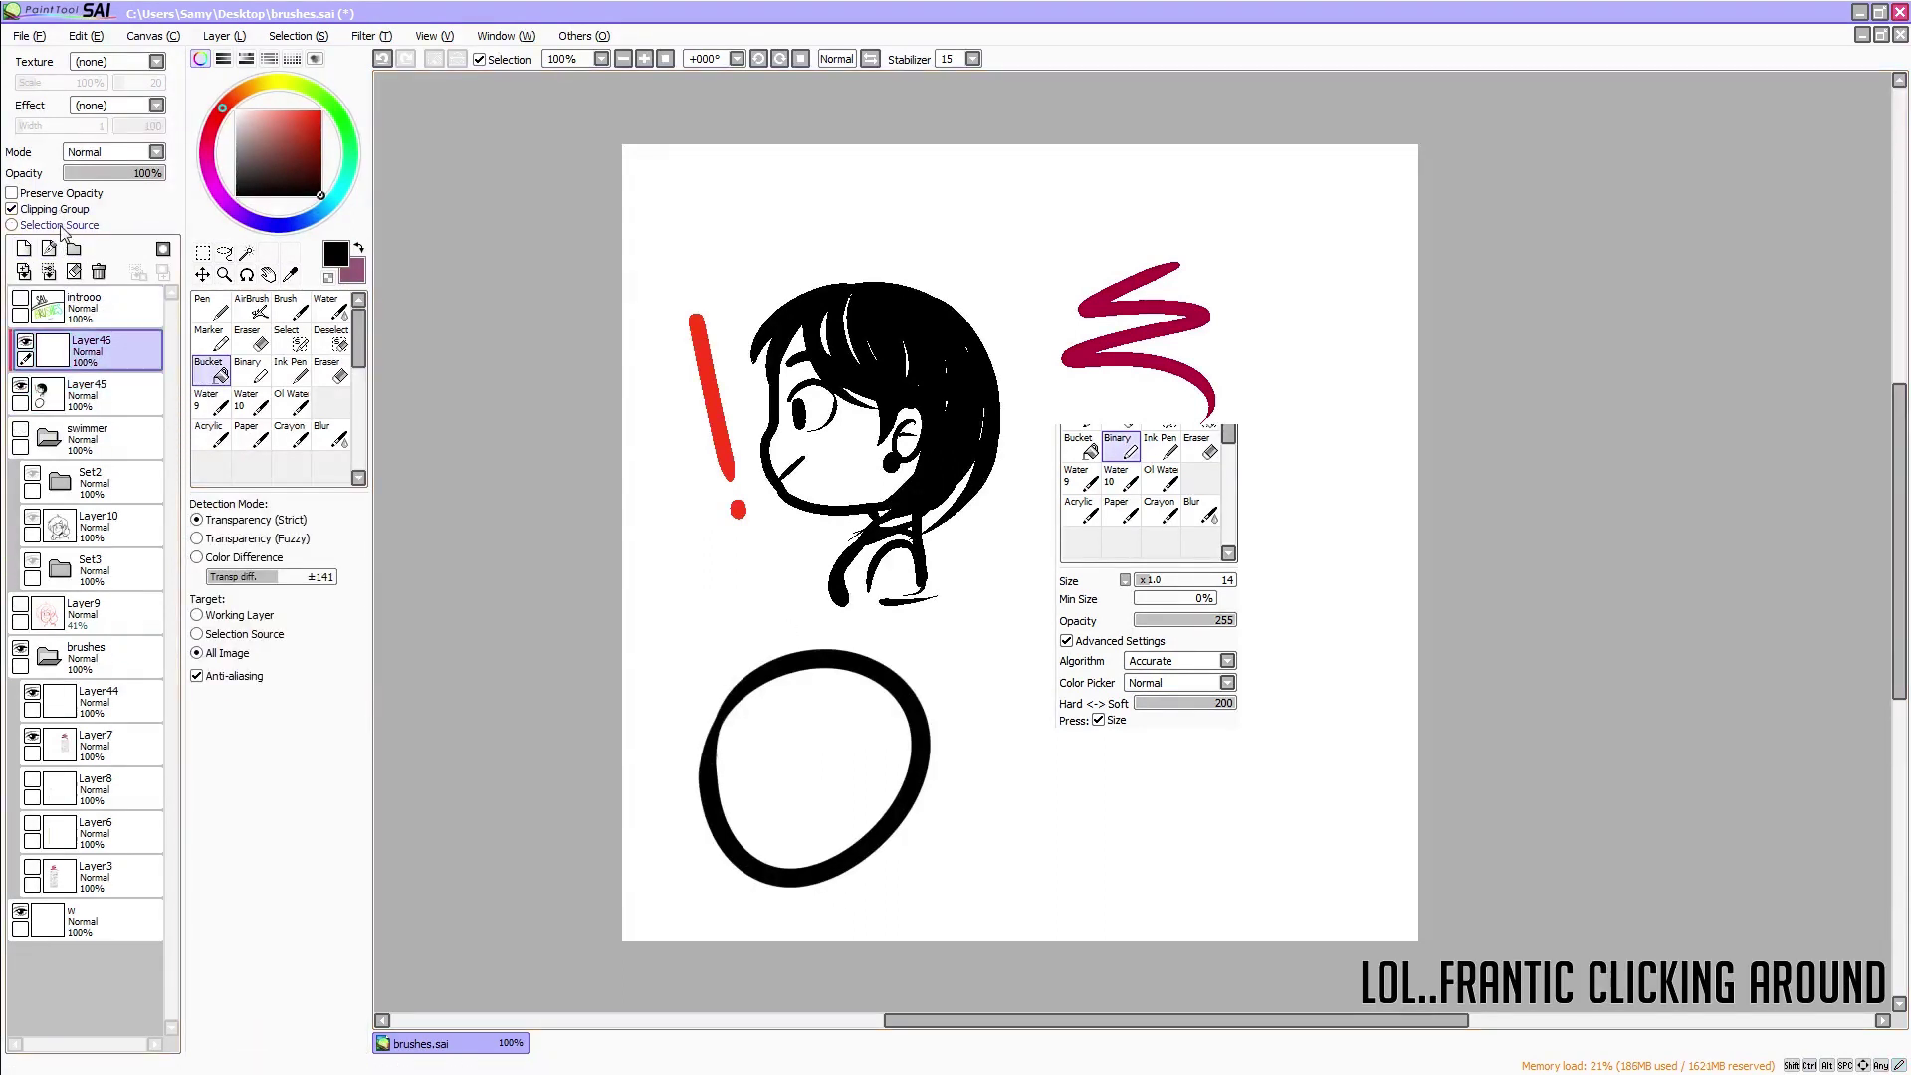
click(61, 392)
click(36, 228)
click(62, 356)
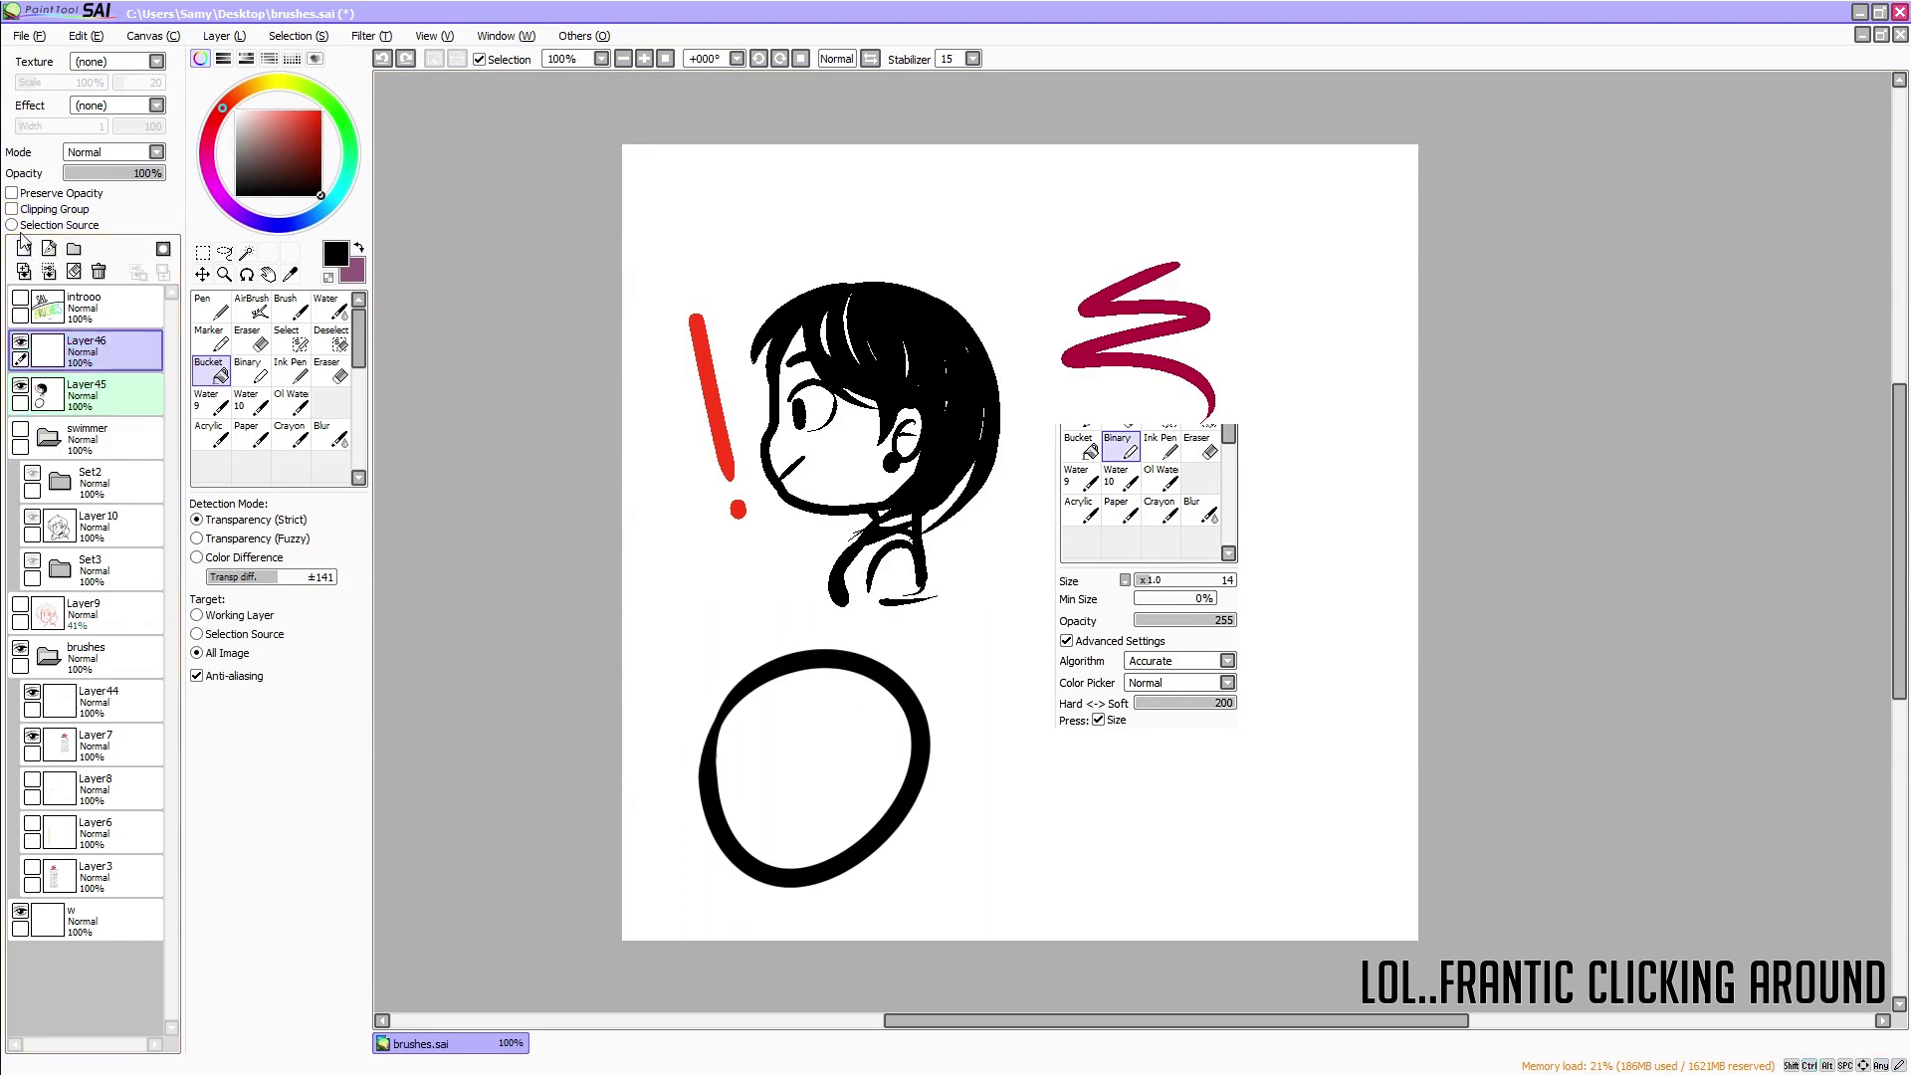
click(27, 228)
click(27, 228)
Move Layer46 below Layer45 and fill the inside of the circle with teal blue
drag(66, 362, 68, 412)
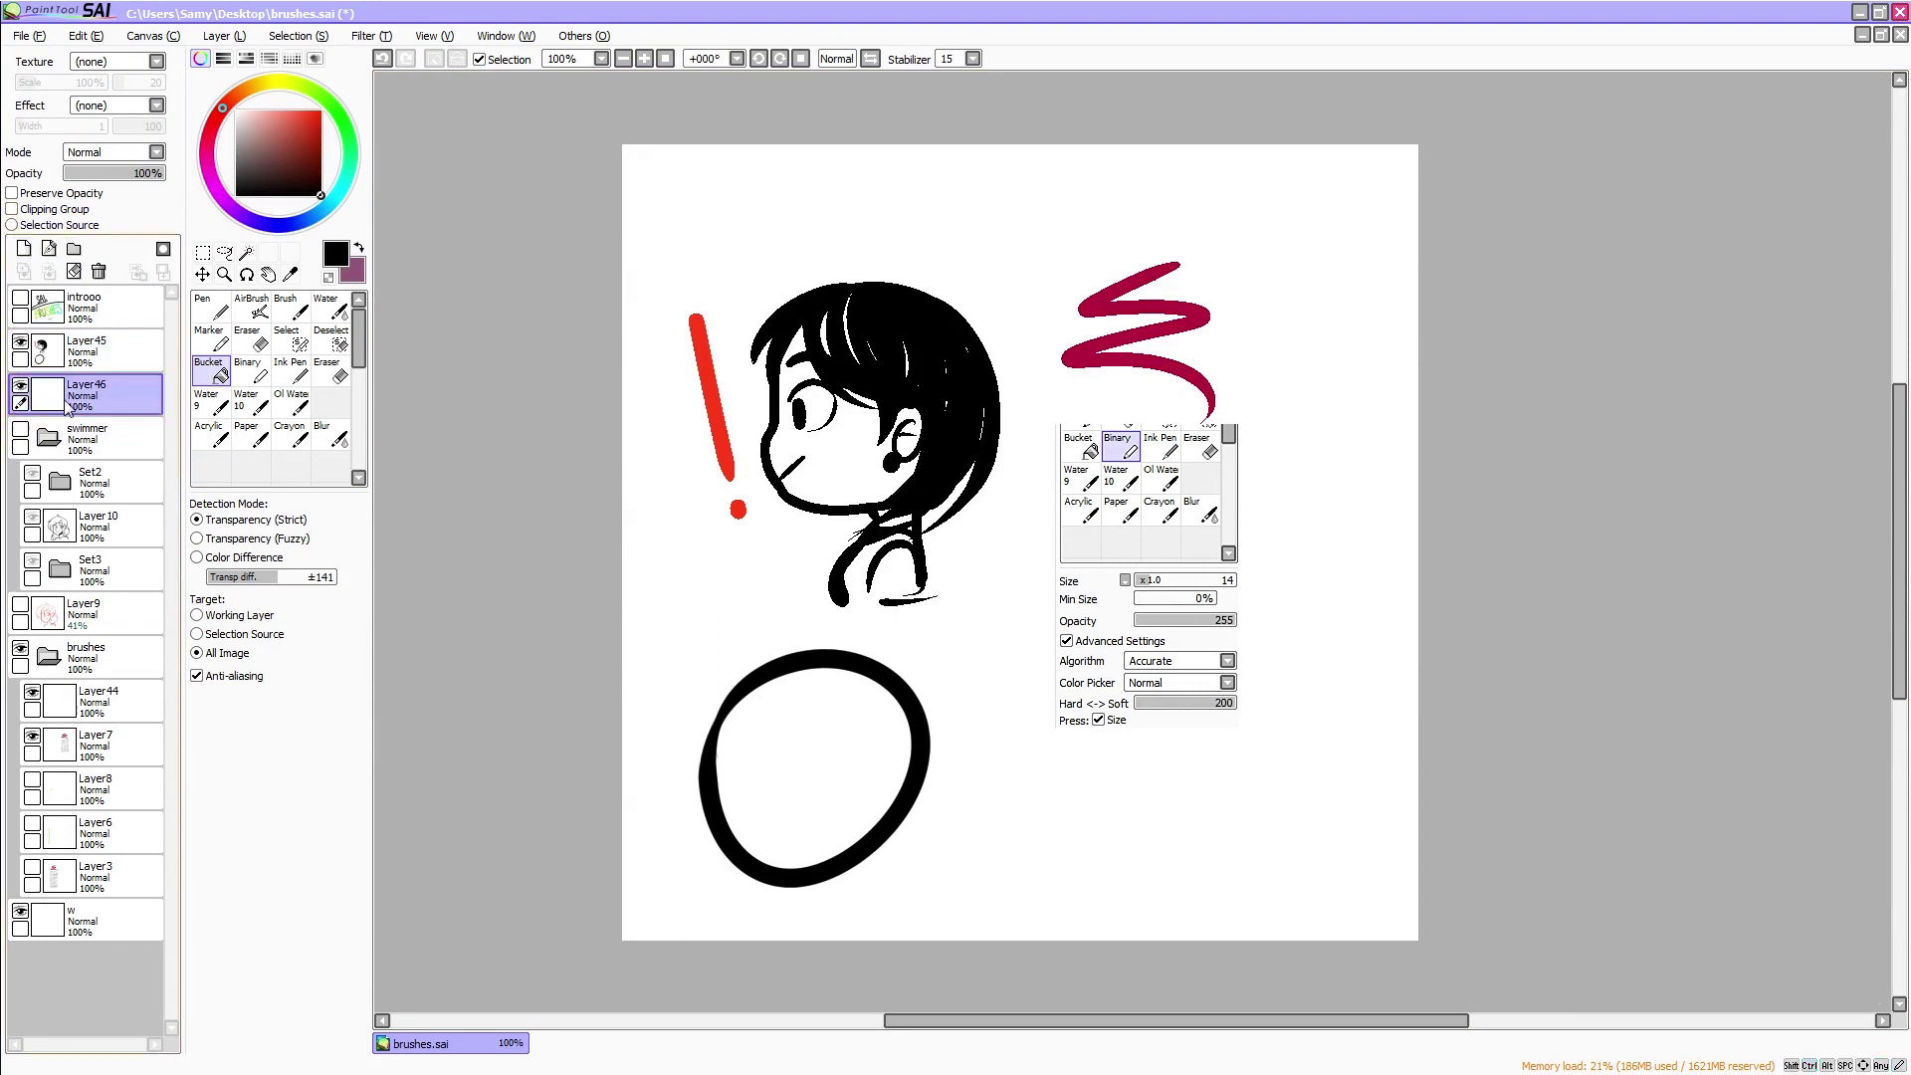
click(329, 204)
click(306, 132)
click(796, 741)
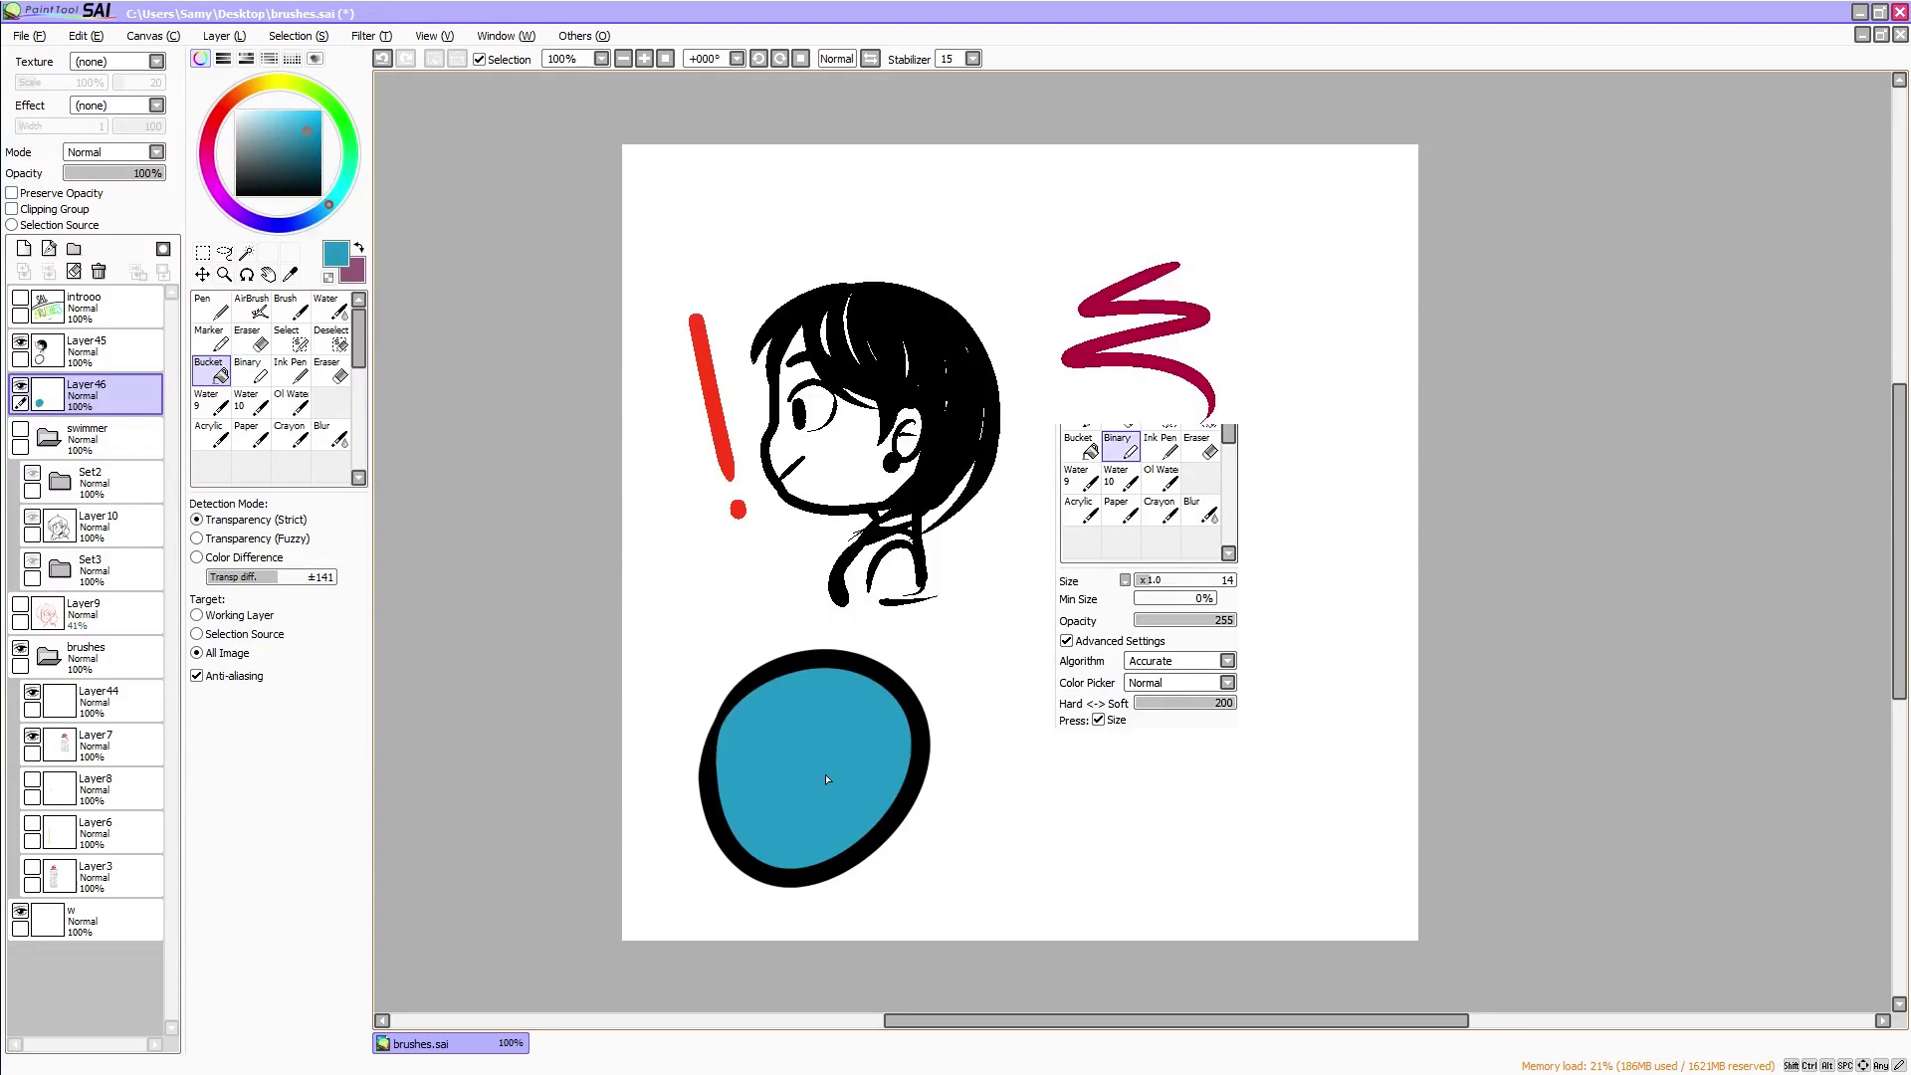
Add a layer clipped to Layer46 and paint the circle's upper half dark blue with the Binary brush at size 70
click(24, 247)
click(52, 207)
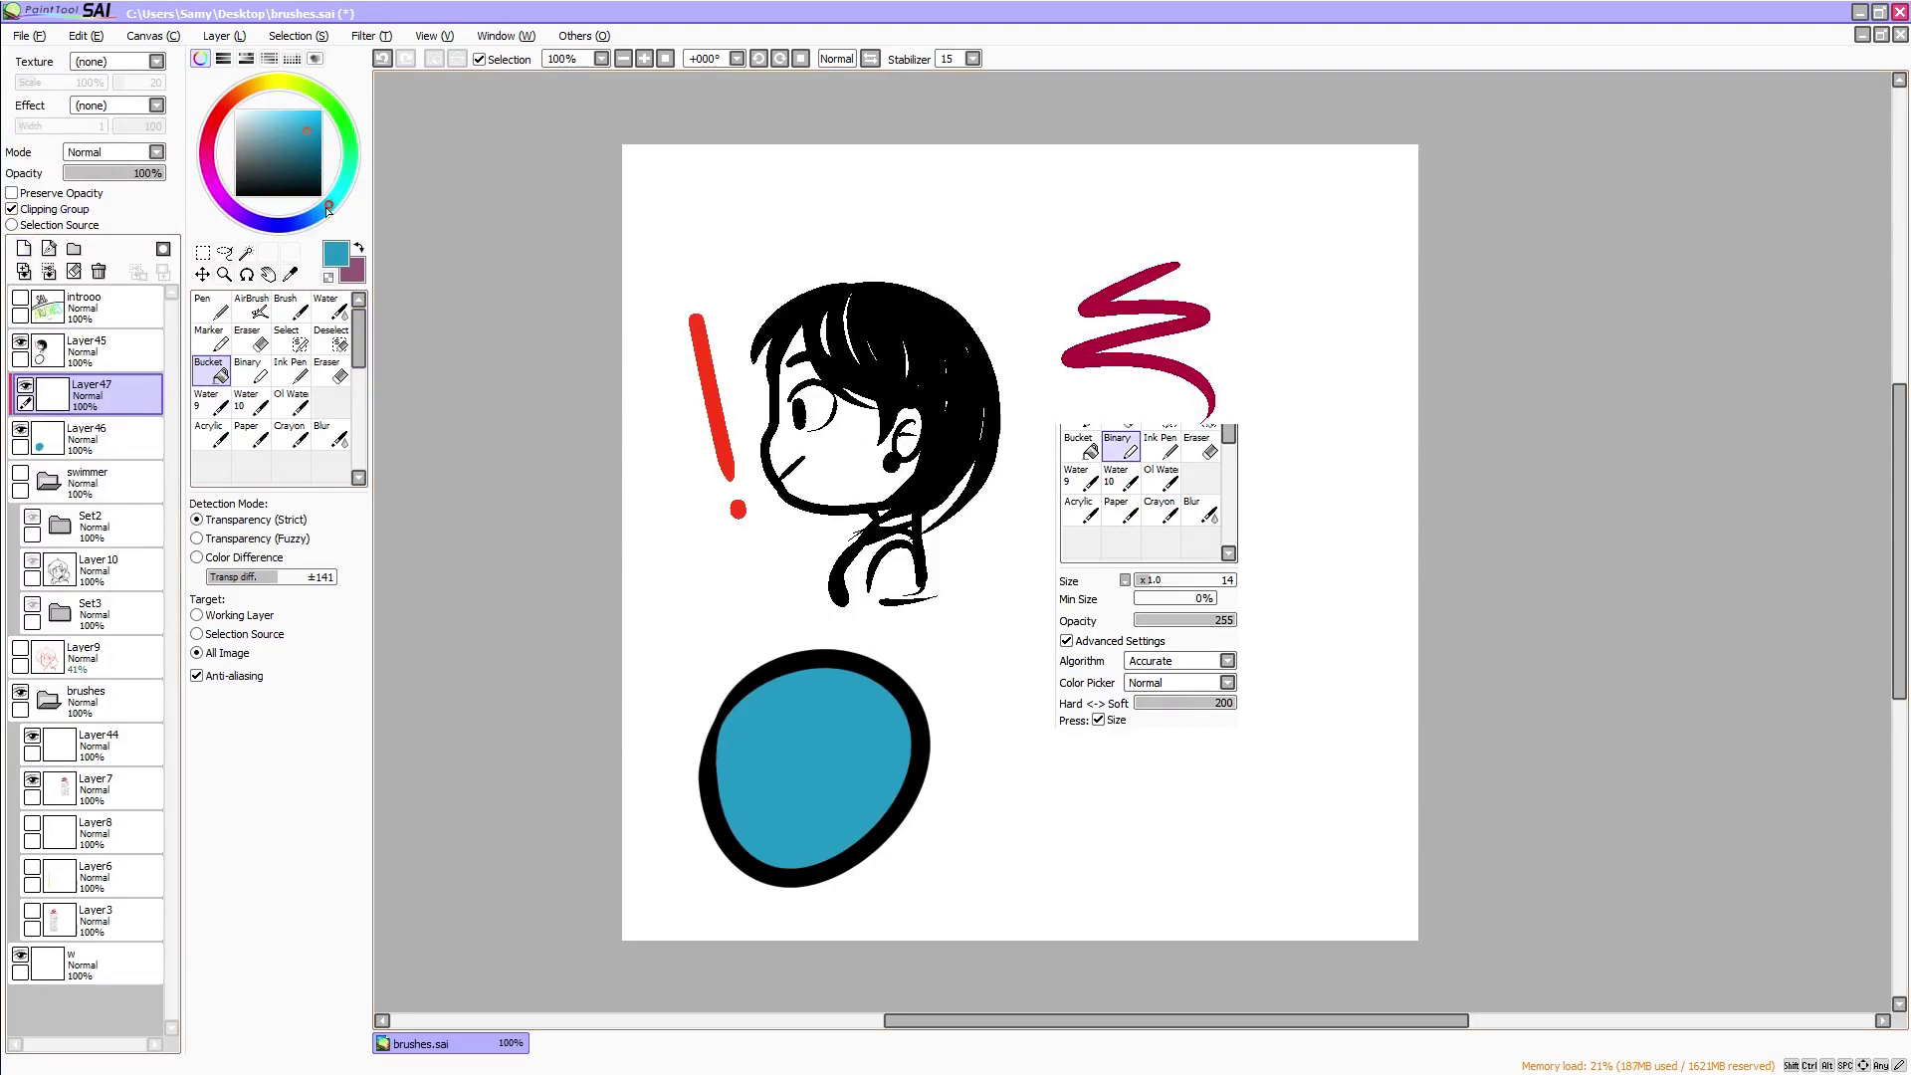
click(305, 219)
click(312, 130)
click(212, 434)
click(251, 371)
click(335, 766)
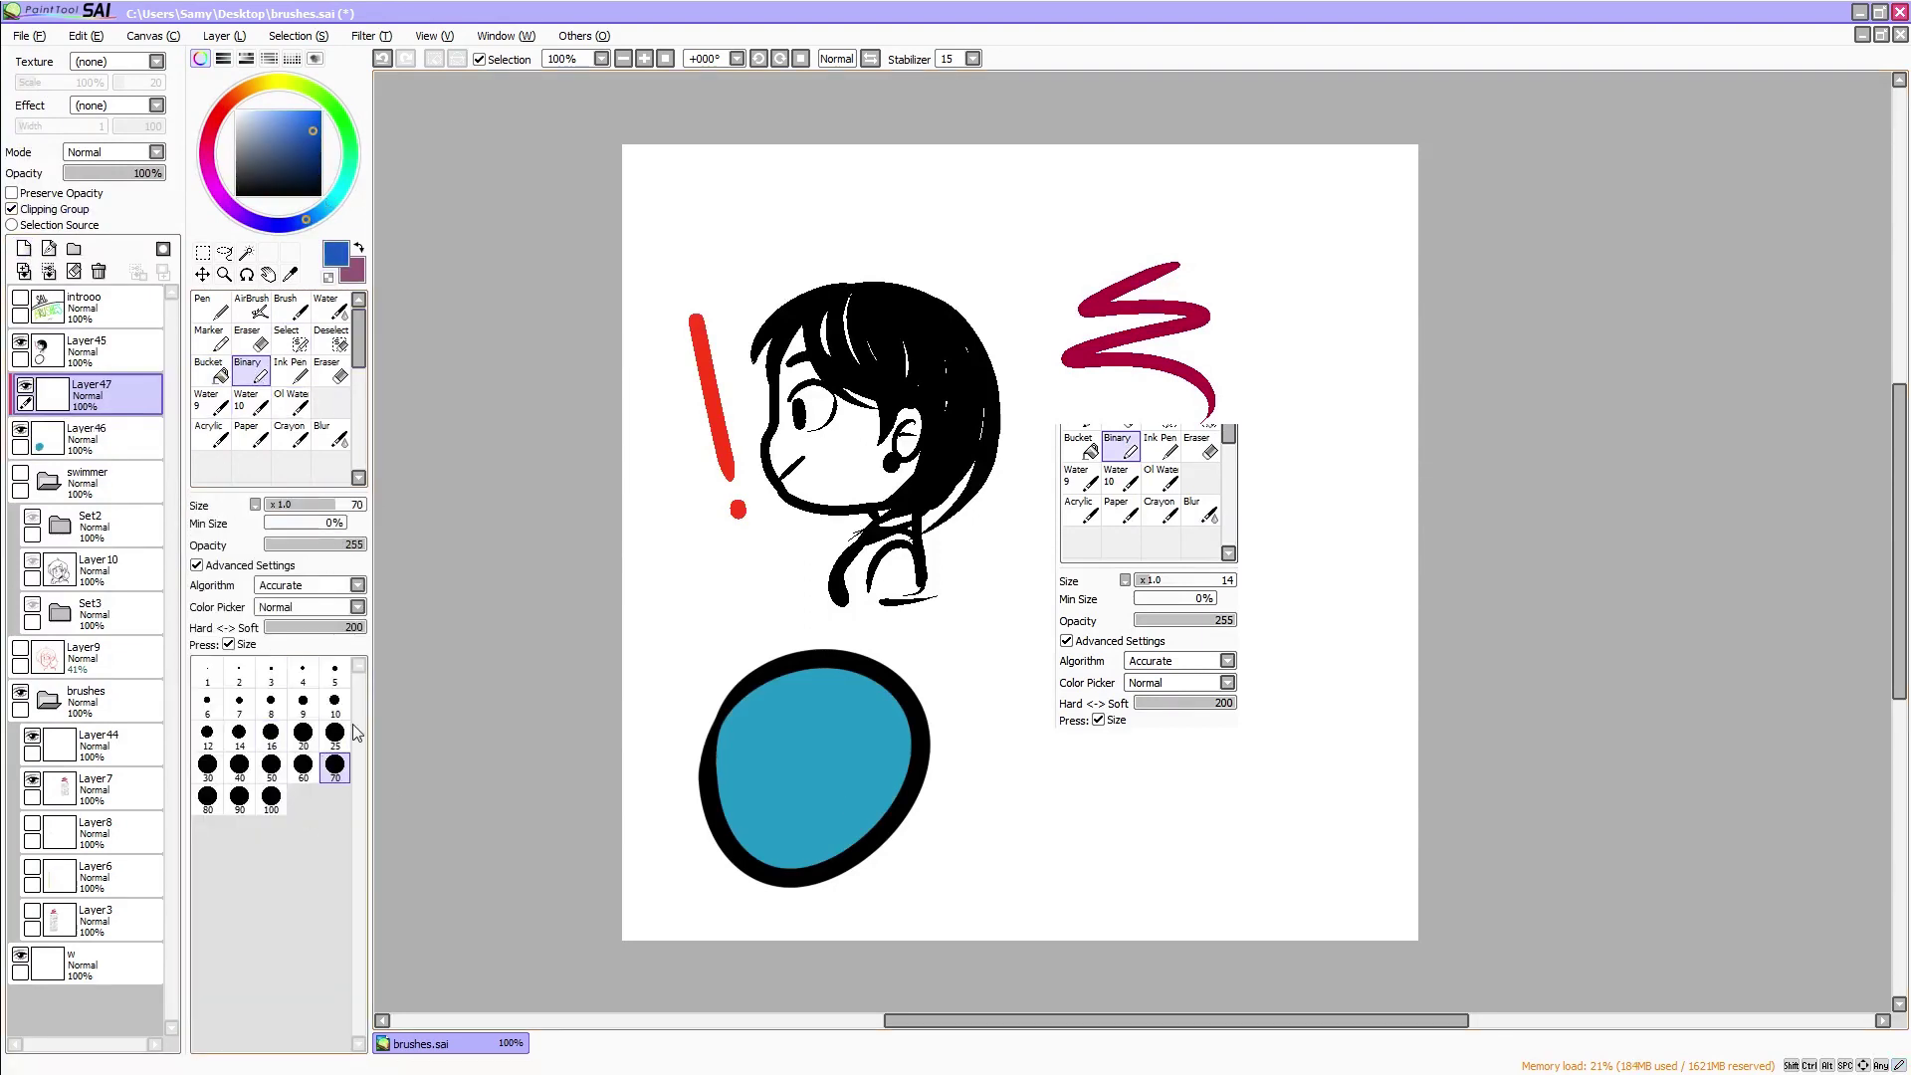
drag(863, 589, 599, 890)
drag(956, 591, 622, 892)
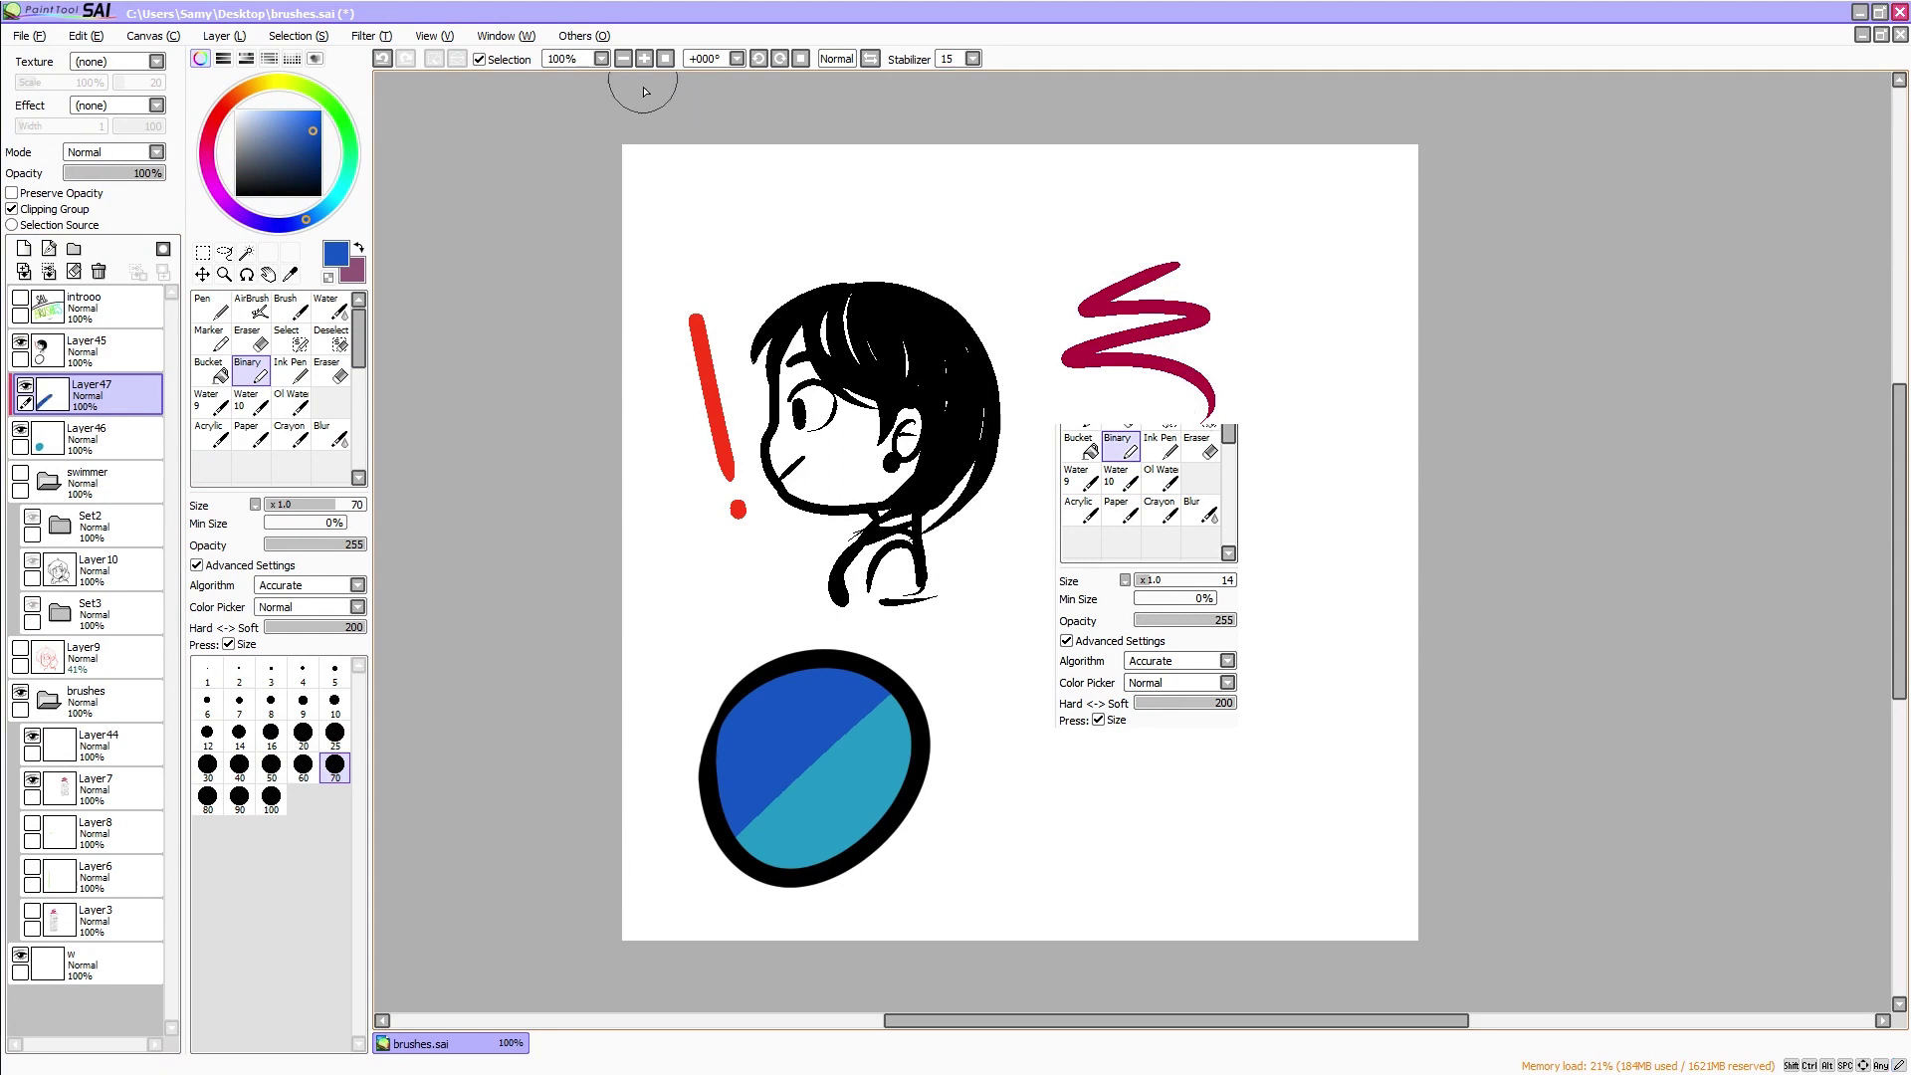
Paint a light blue diagonal stripe between the dark blue and teal areas with the Binary brush at size 25
click(321, 211)
click(307, 122)
click(644, 59)
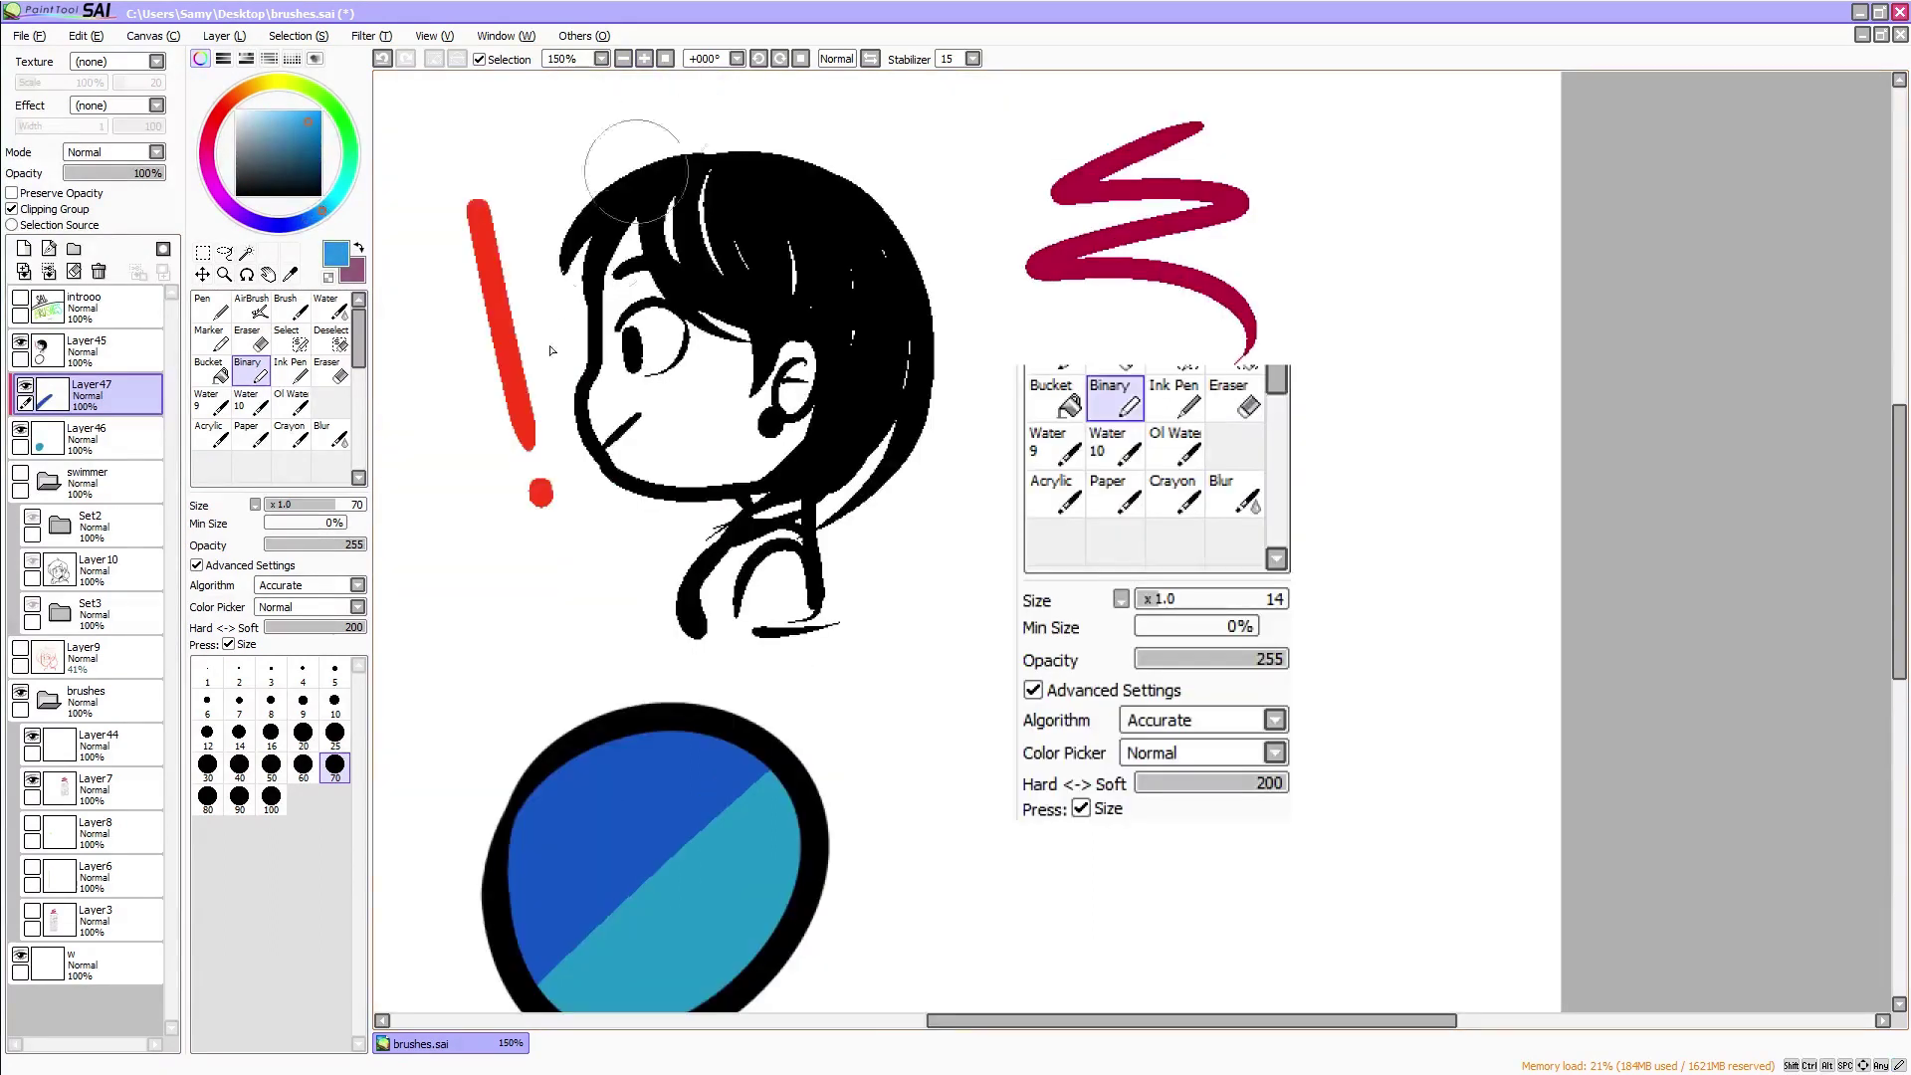
click(335, 737)
drag(1899, 533, 1899, 566)
drag(779, 675, 450, 945)
key(ctrl+z)
drag(803, 629, 462, 928)
Paint a muted blue diagonal stripe above the light blue one and a navy band along the circle's upper-left edge with the size 25 brush
click(308, 138)
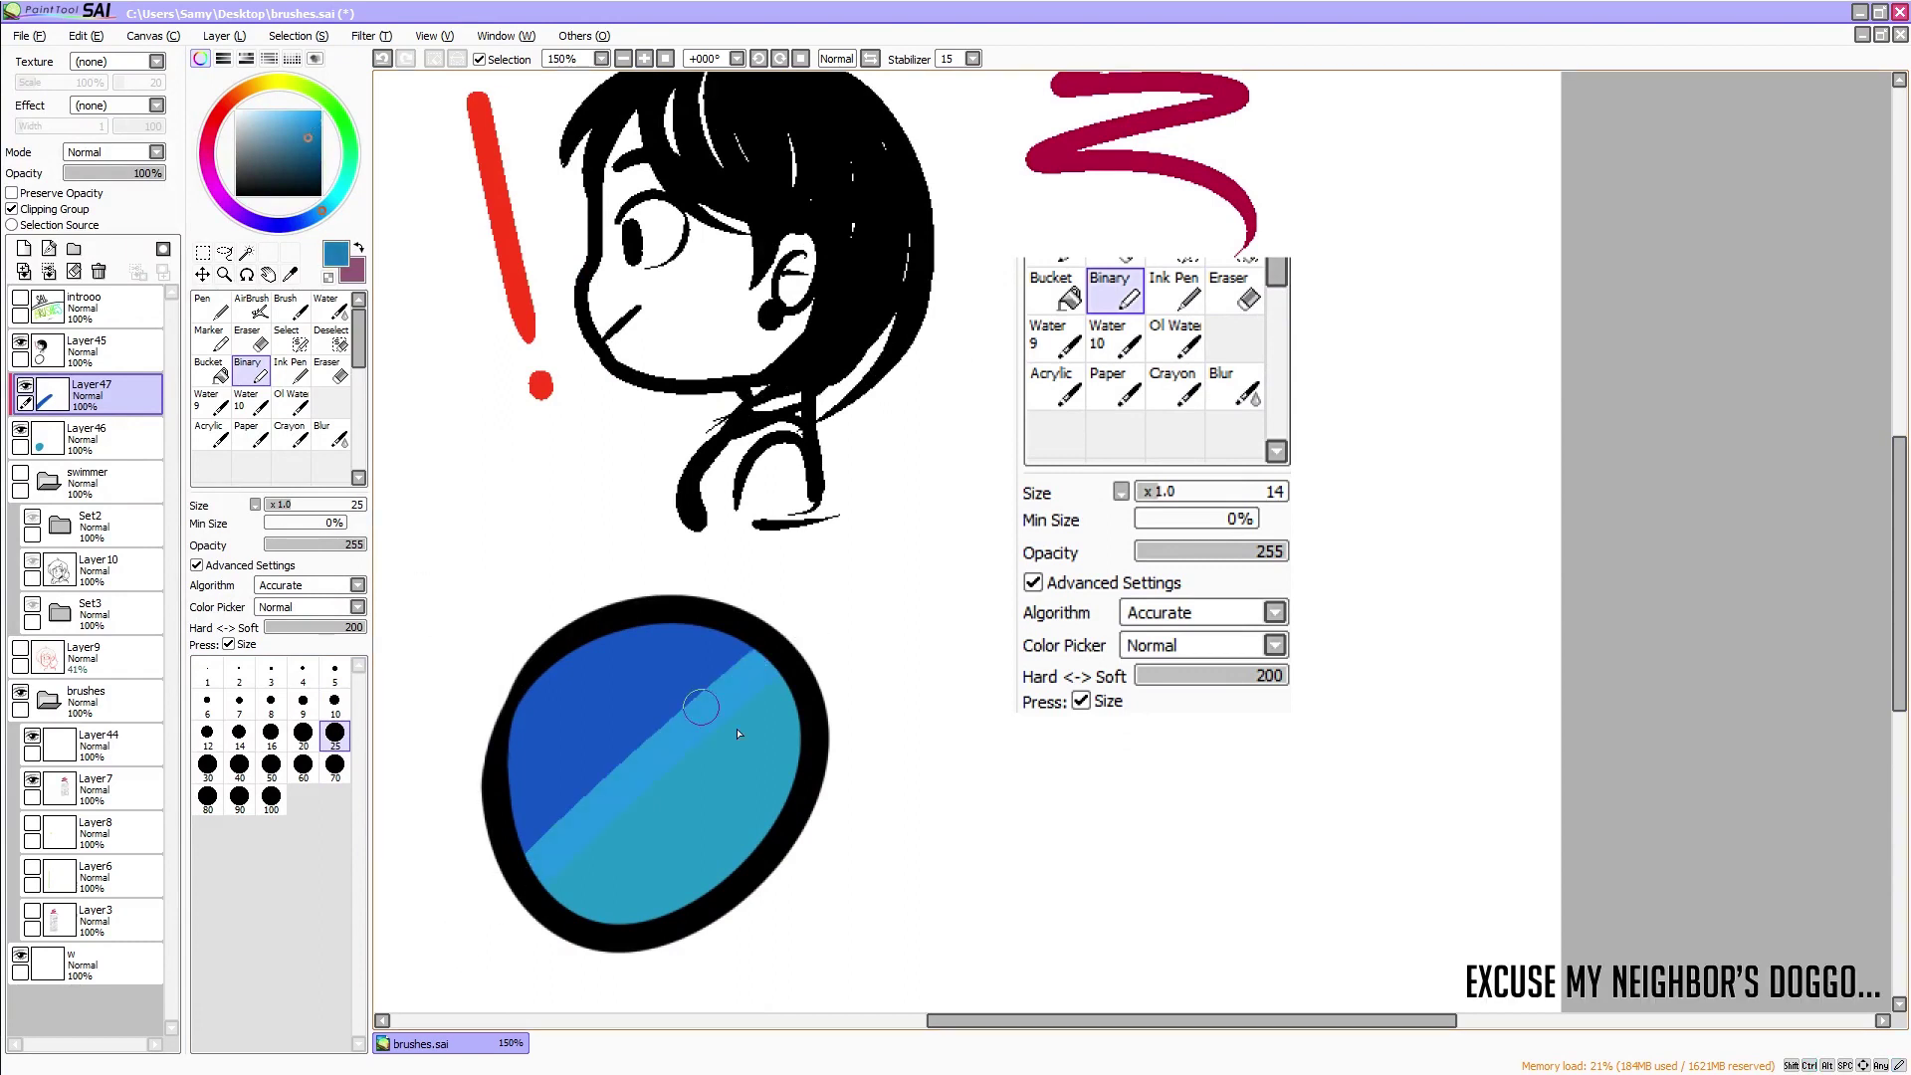
drag(762, 629, 515, 838)
click(307, 159)
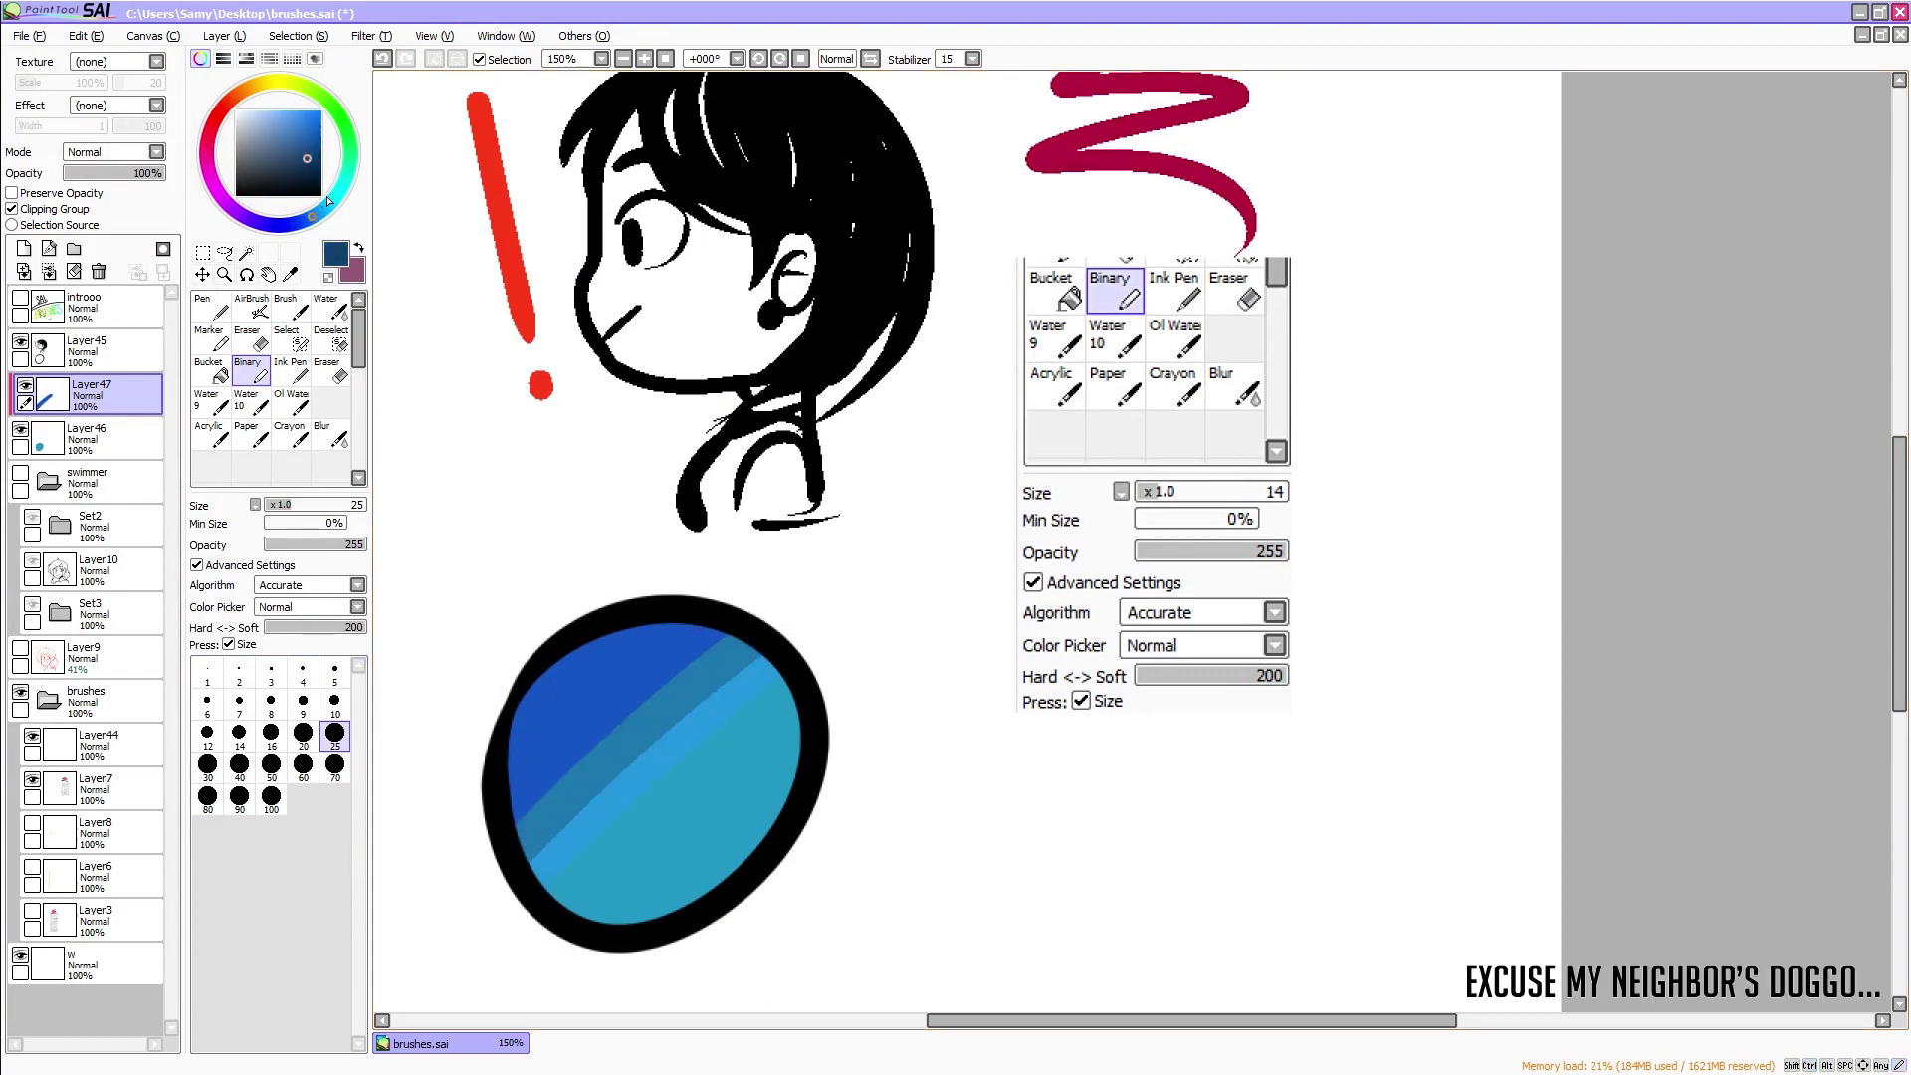
drag(762, 601, 479, 843)
key(ctrl+z)
mouse_move(640, 608)
mouse_down()
mouse_move(504, 721)
mouse_move(490, 760)
mouse_up()
Paint medium blue diagonal stripes within the dark blue area between the navy band and the muted blue stripe
click(308, 140)
drag(699, 601, 443, 849)
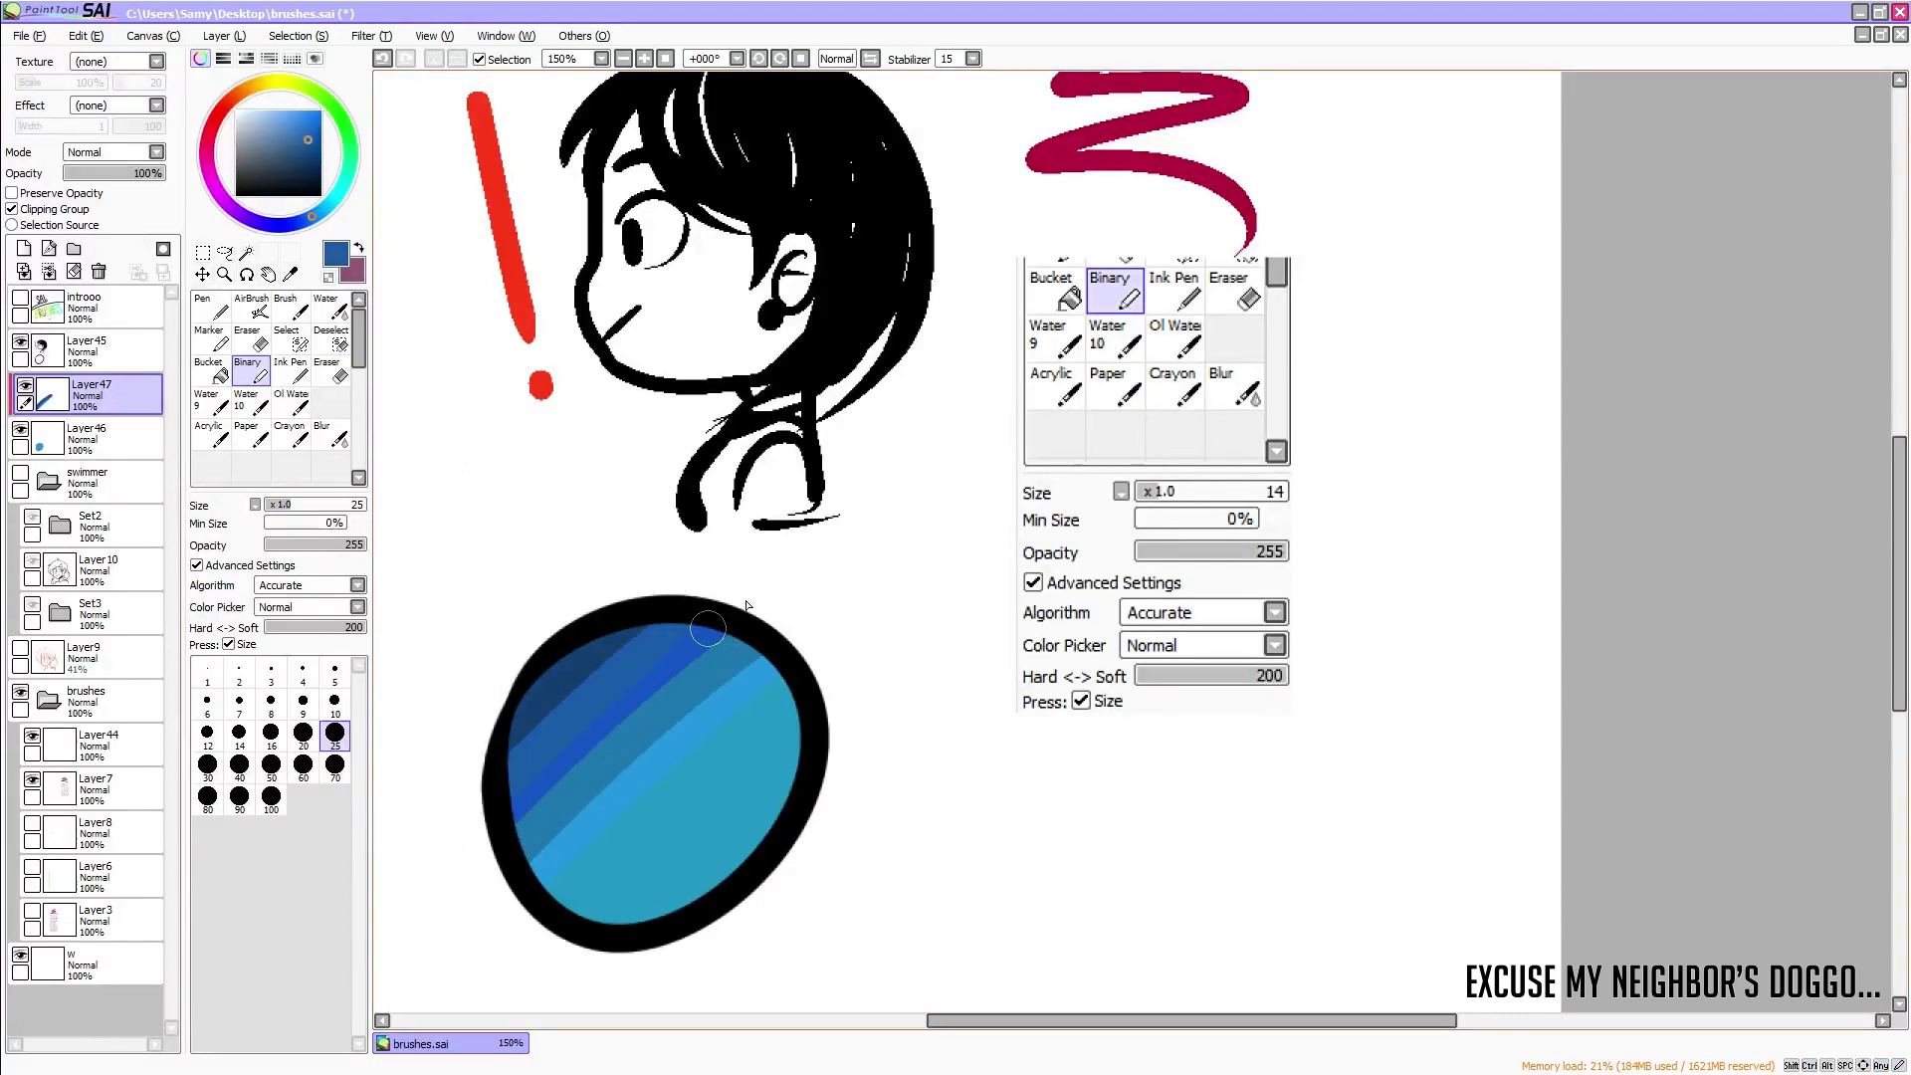
key(ctrl+z)
drag(736, 622, 469, 860)
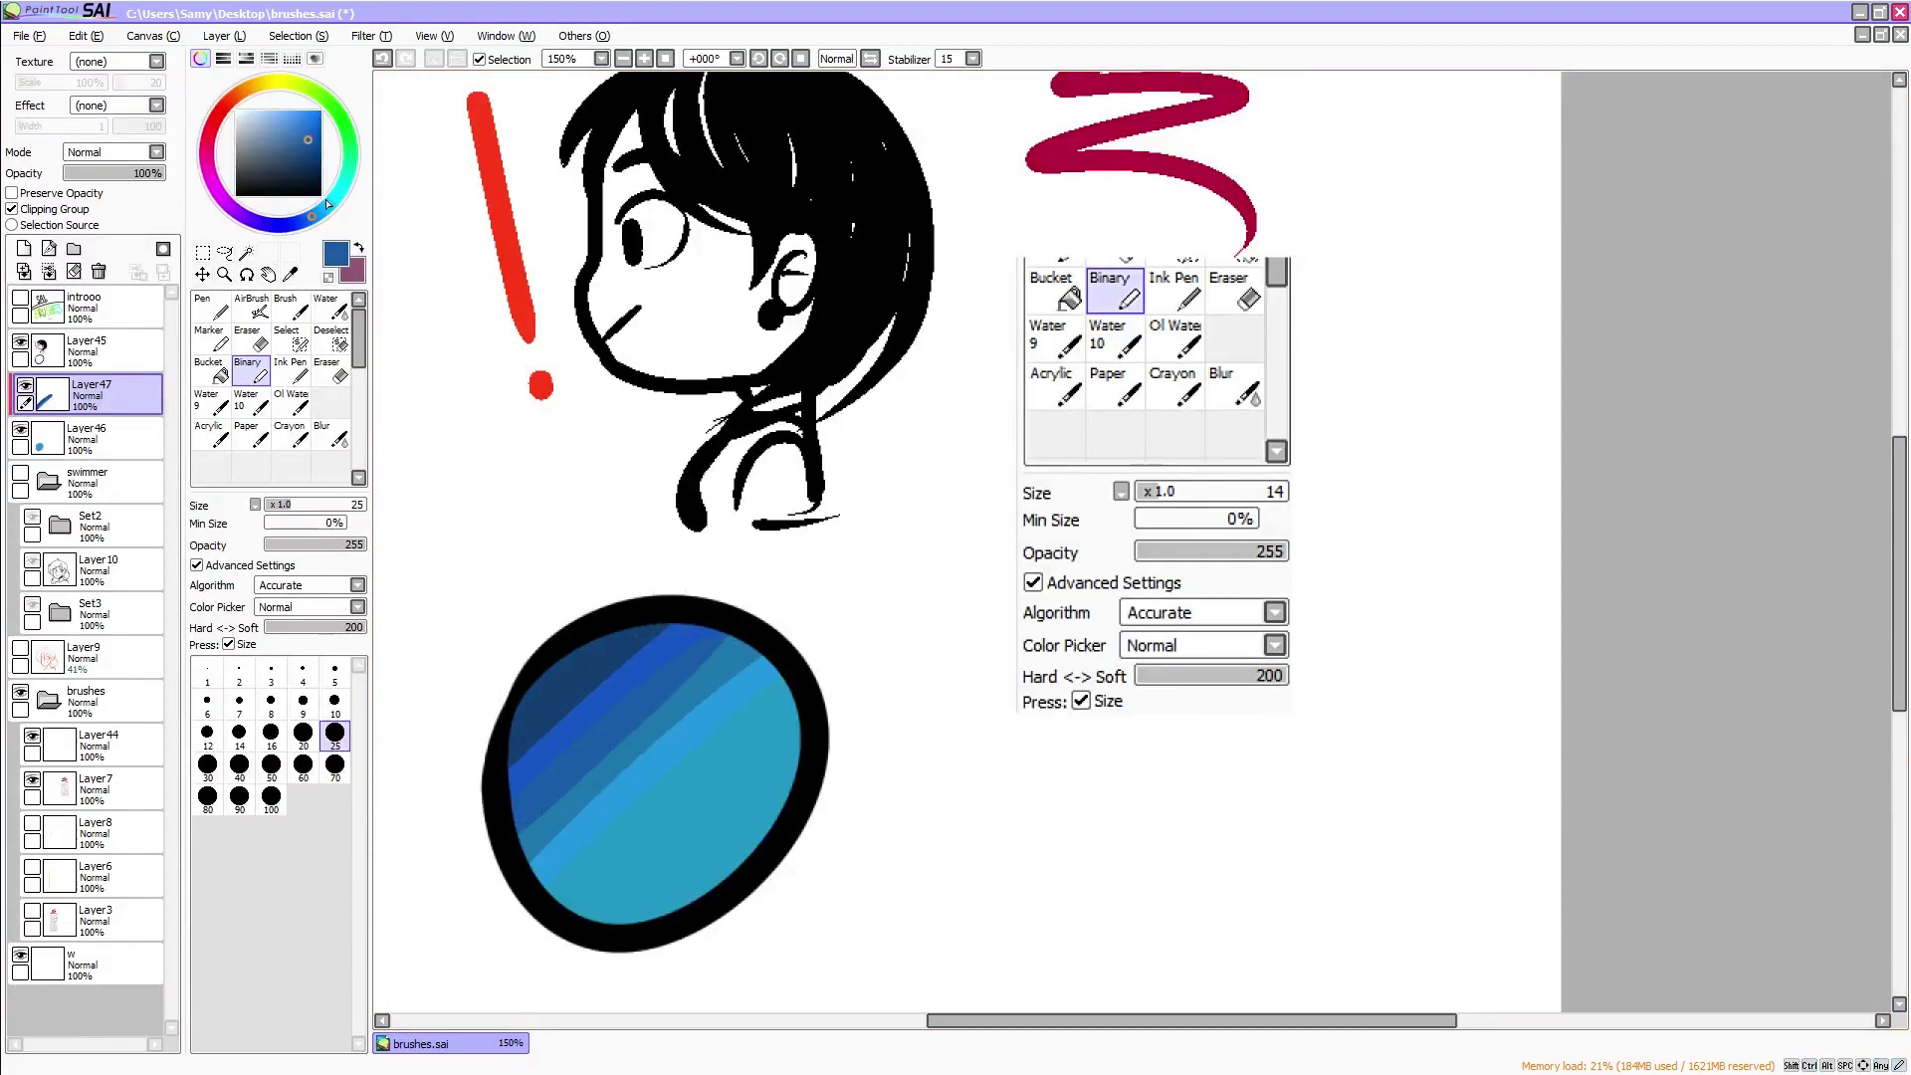
Paint turquoise and bright cyan diagonal stripes across the circle's teal lower half, leaving thin teal streaks near the edge
click(331, 201)
click(310, 121)
key(ctrl+z)
drag(802, 637, 532, 906)
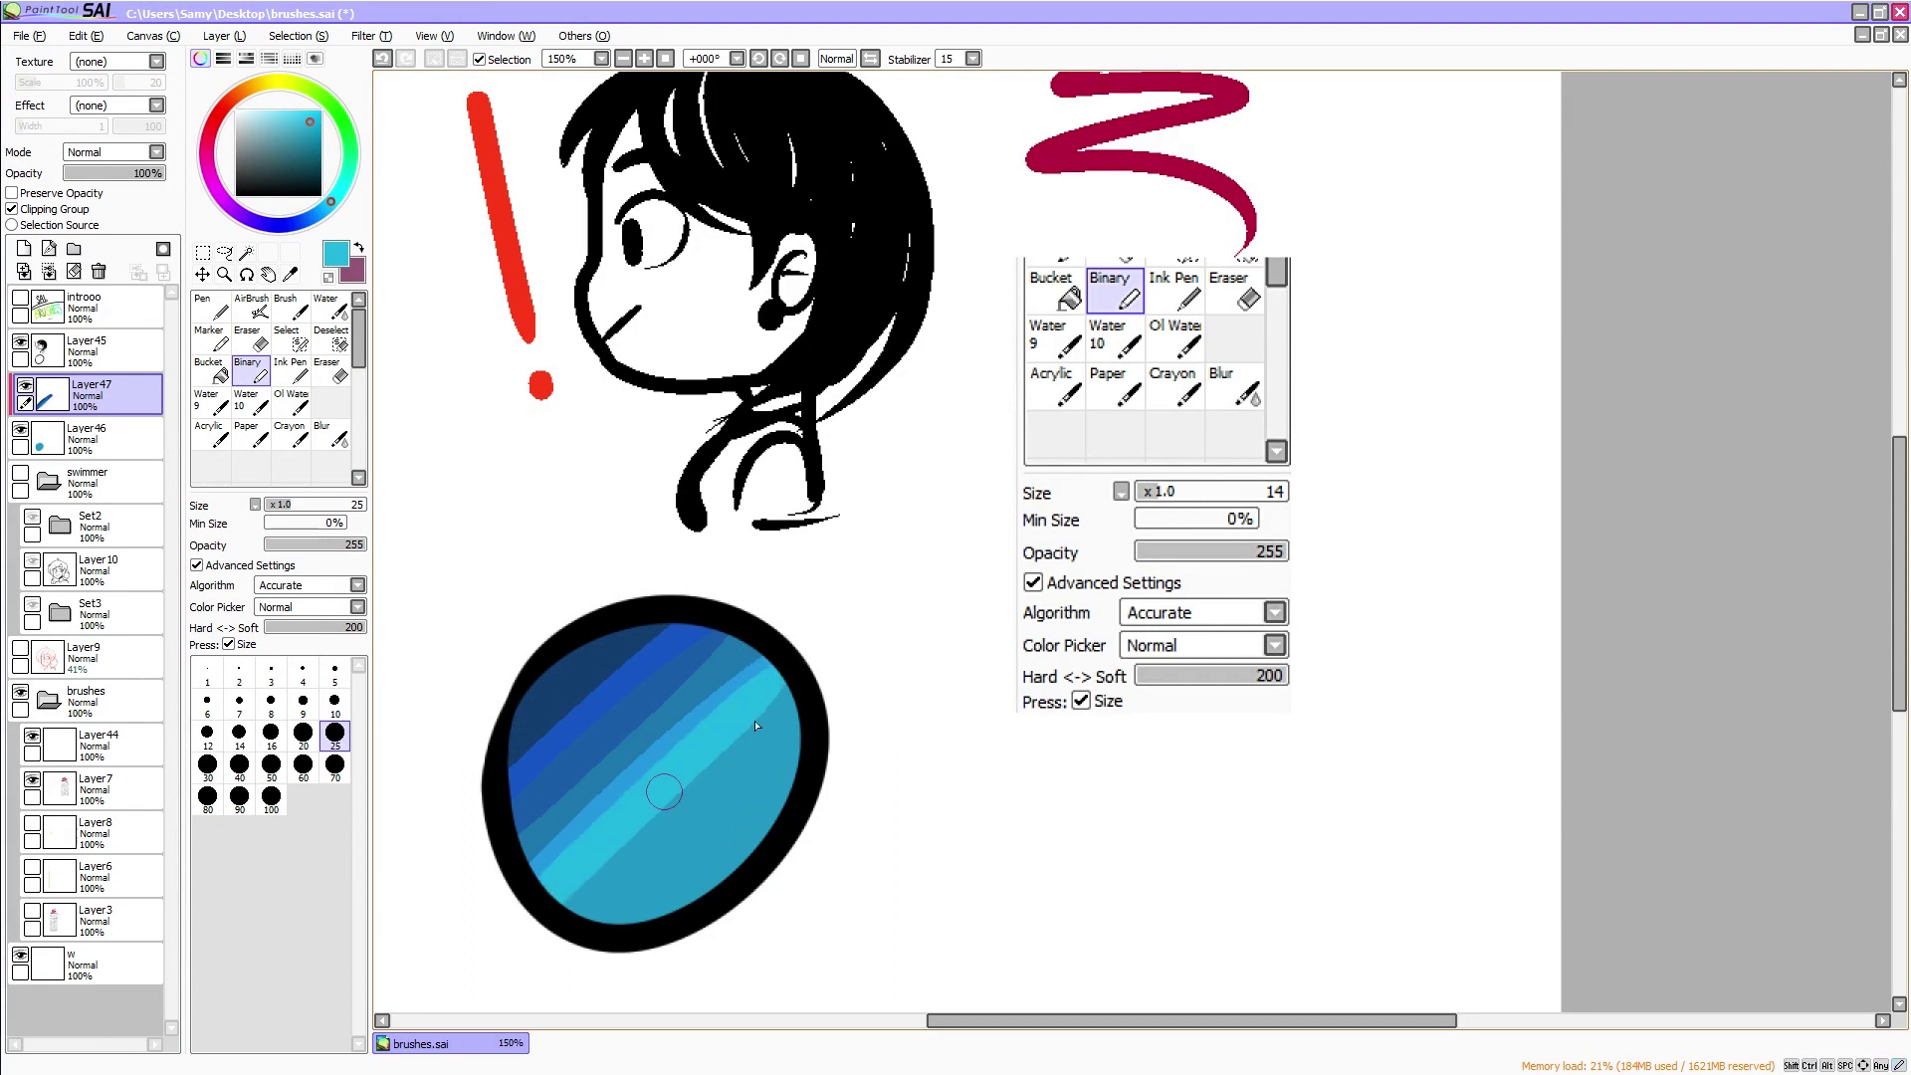
click(304, 112)
drag(822, 675, 535, 947)
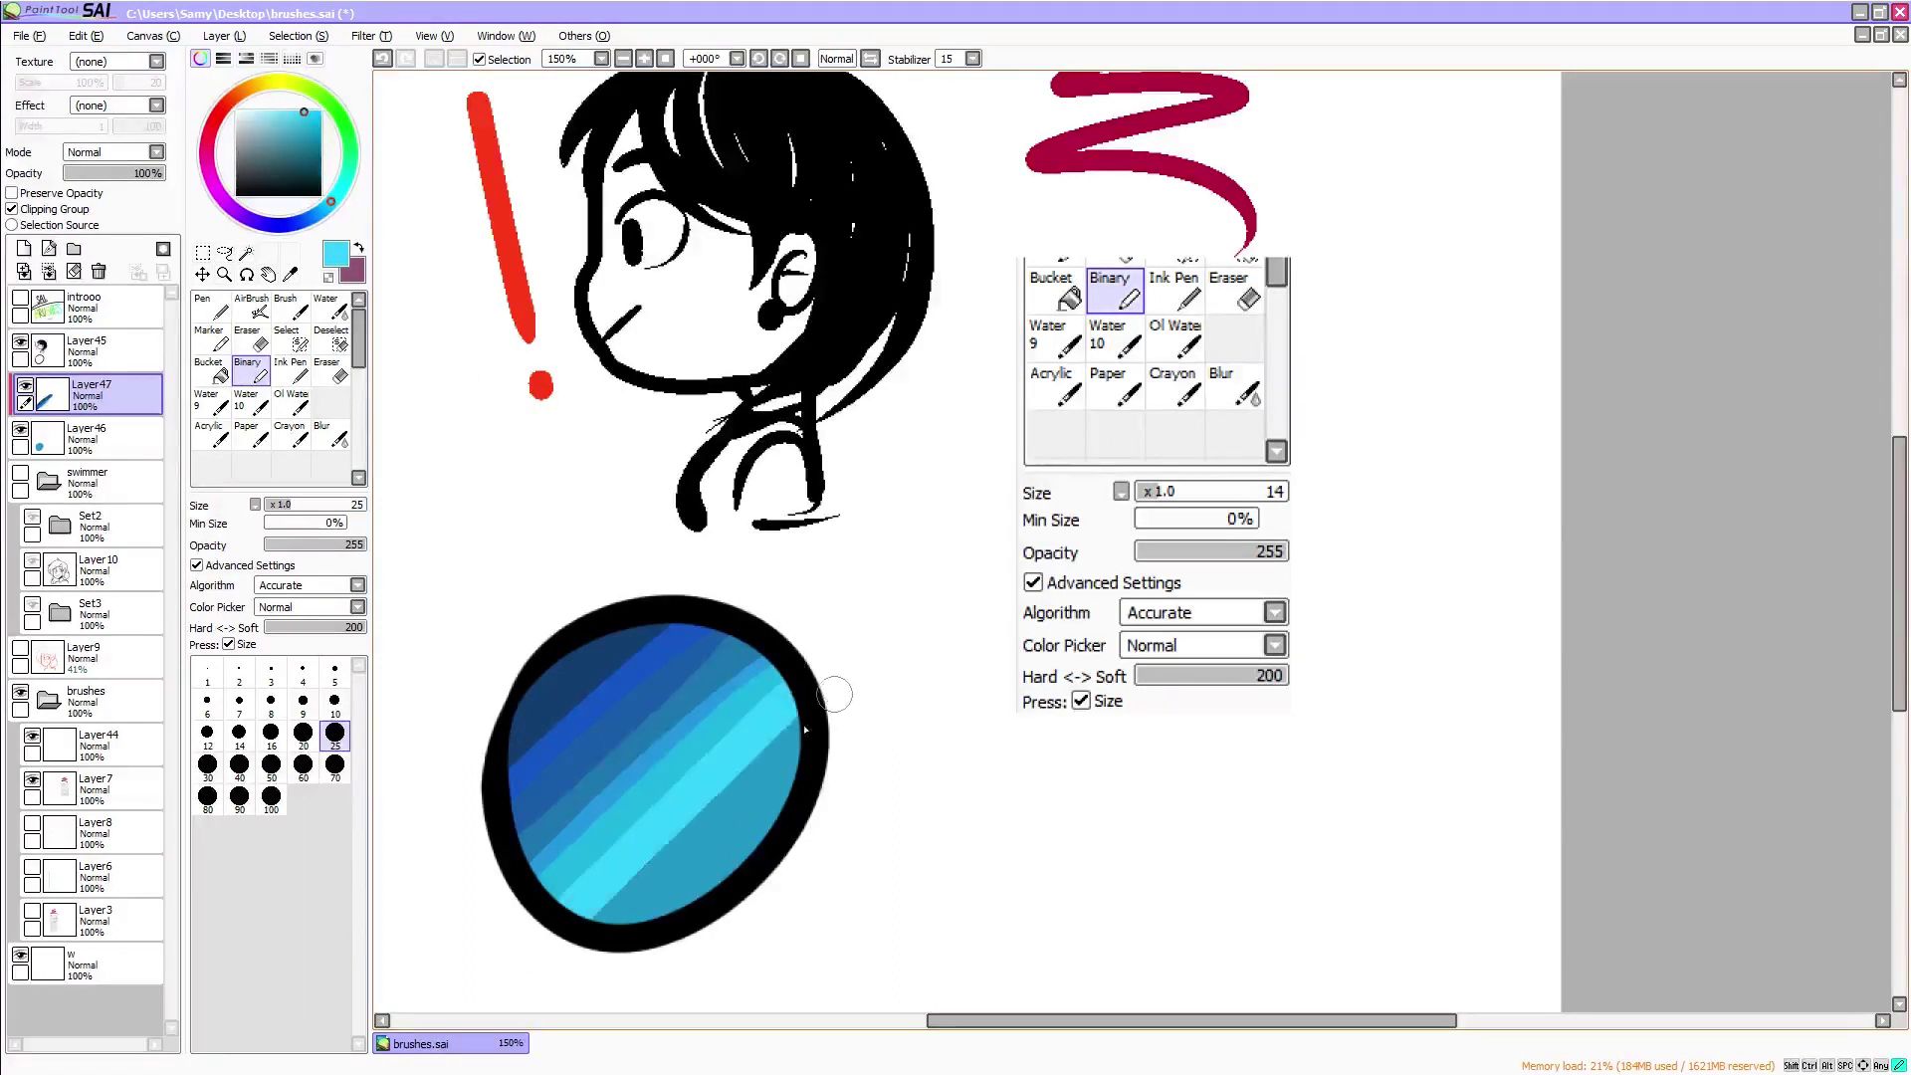
mouse_move(834, 694)
mouse_down()
mouse_move(535, 985)
mouse_move(583, 969)
mouse_move(908, 673)
mouse_up()
drag(875, 707, 598, 994)
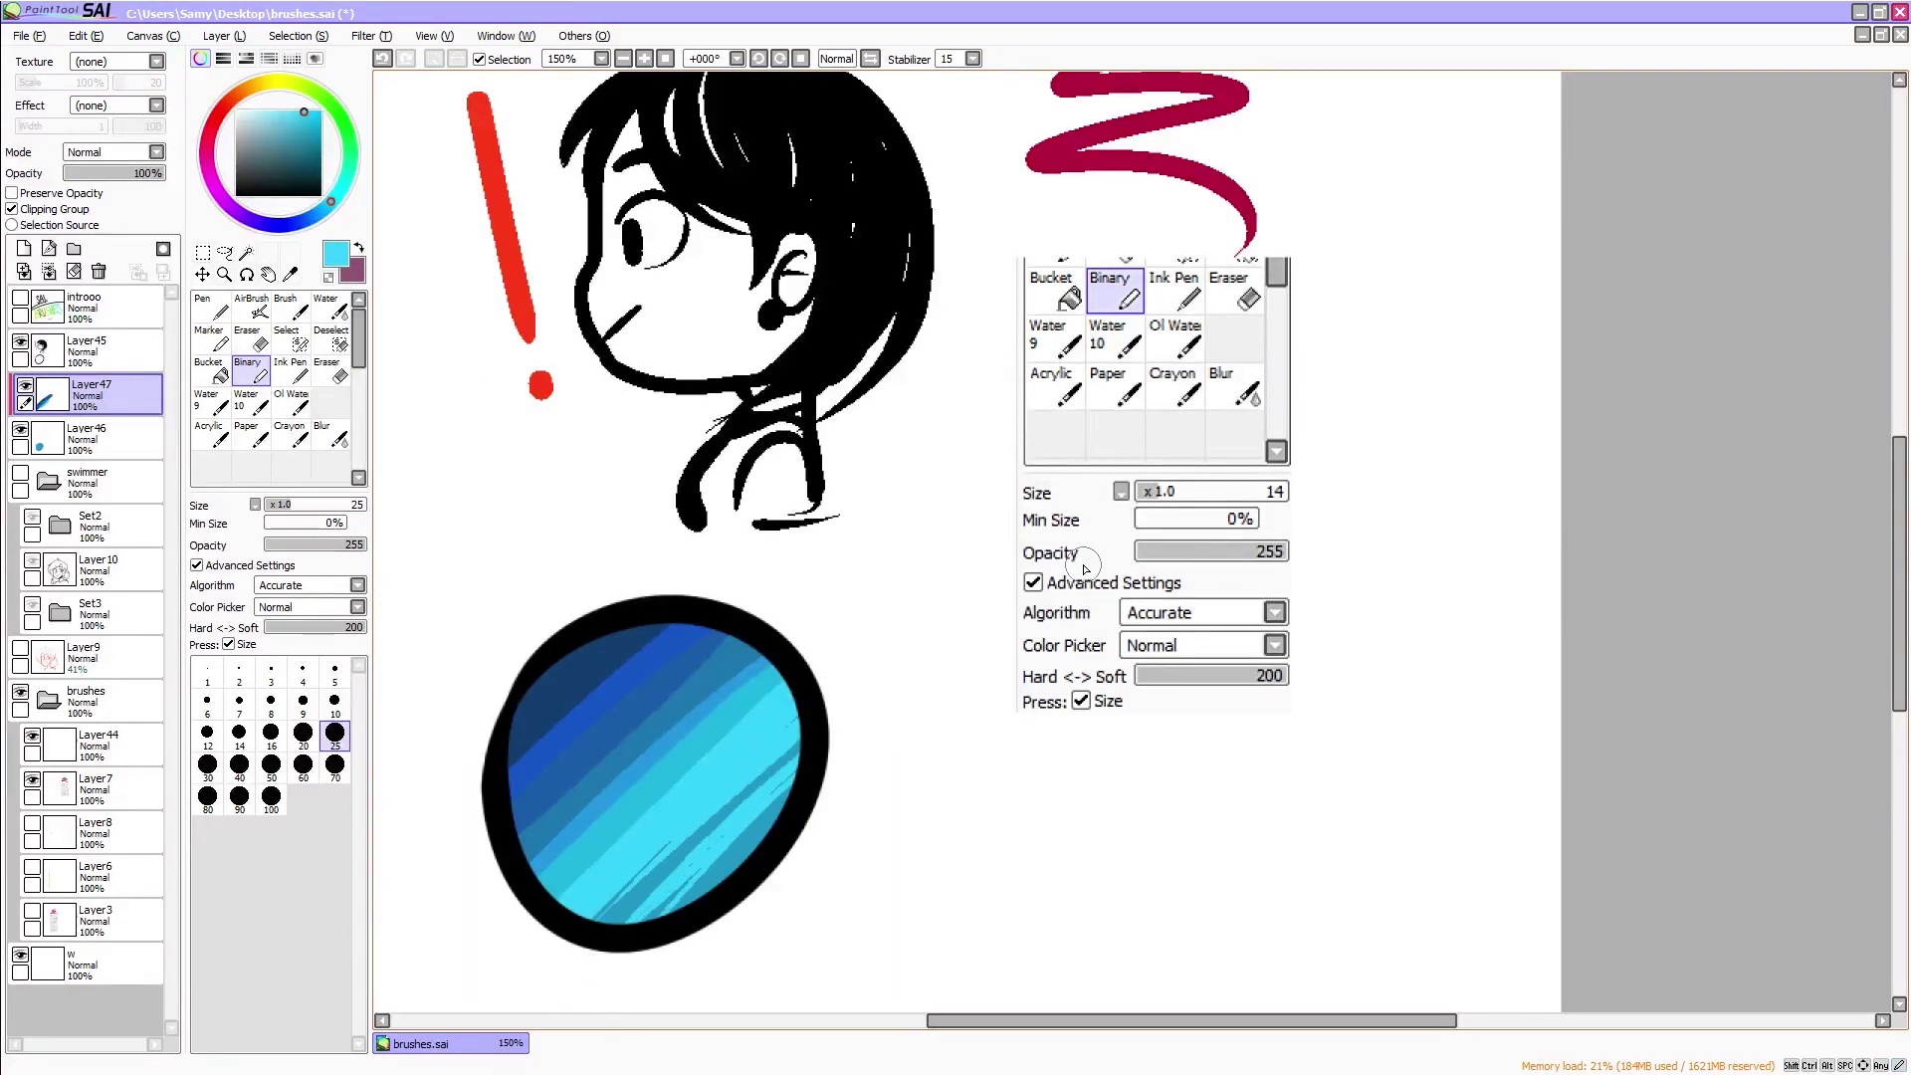
Zoom out to 100% and hide Layer45, Layer47 and Layer46
click(623, 59)
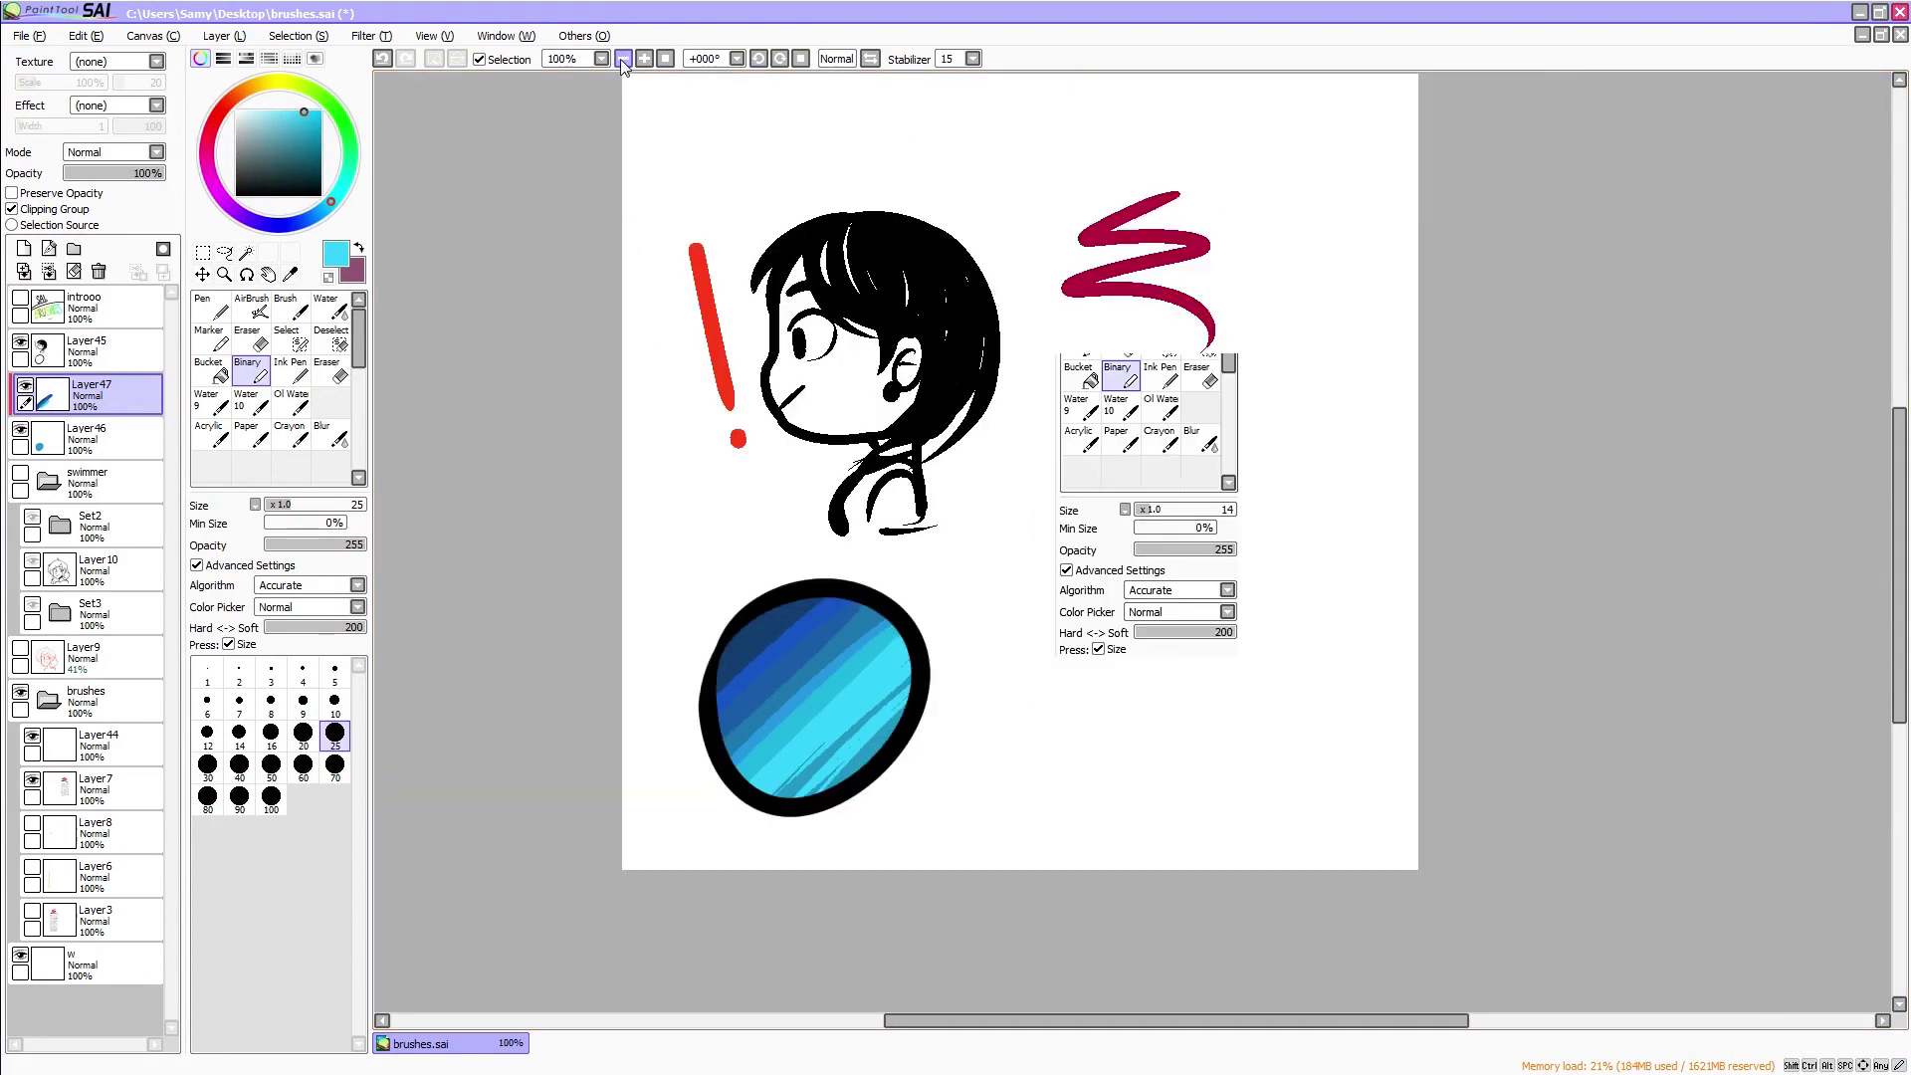
drag(1007, 1020, 1036, 1019)
drag(1903, 567, 1902, 525)
click(22, 343)
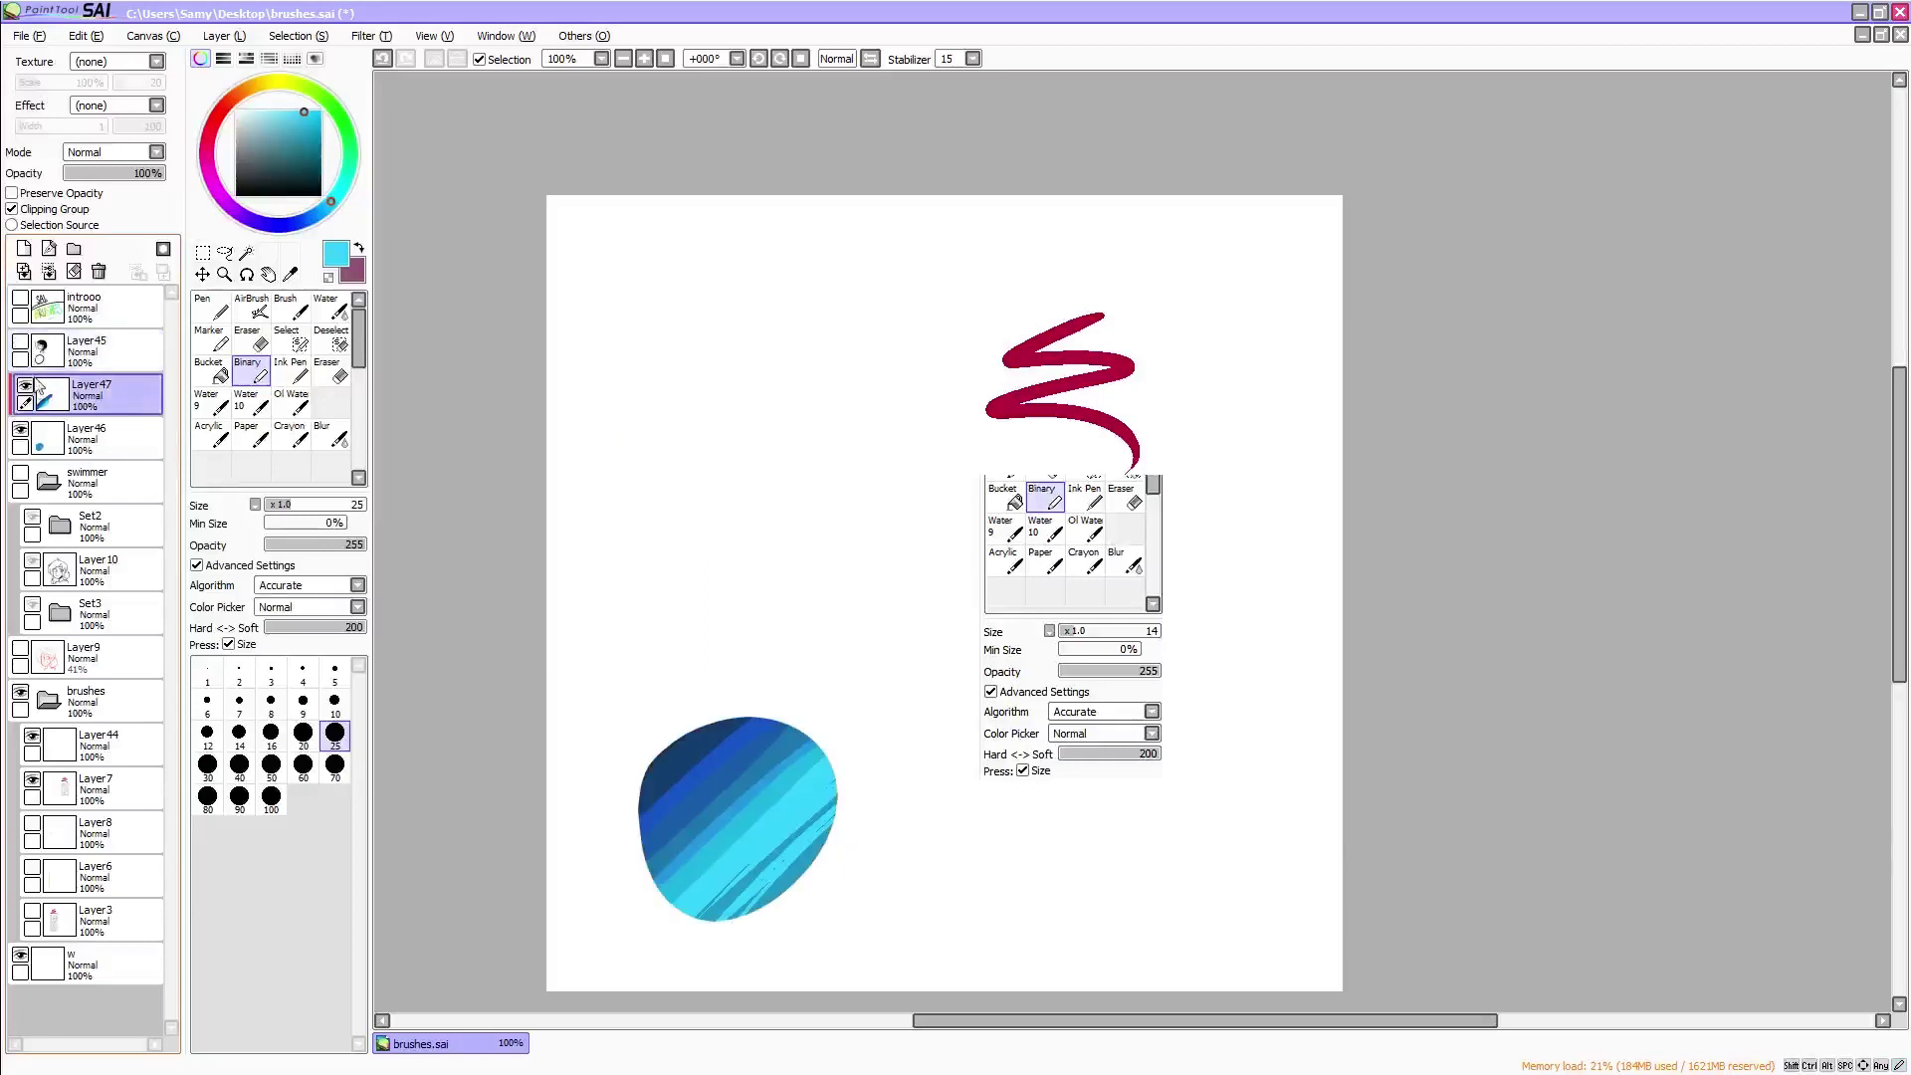
click(26, 386)
click(22, 430)
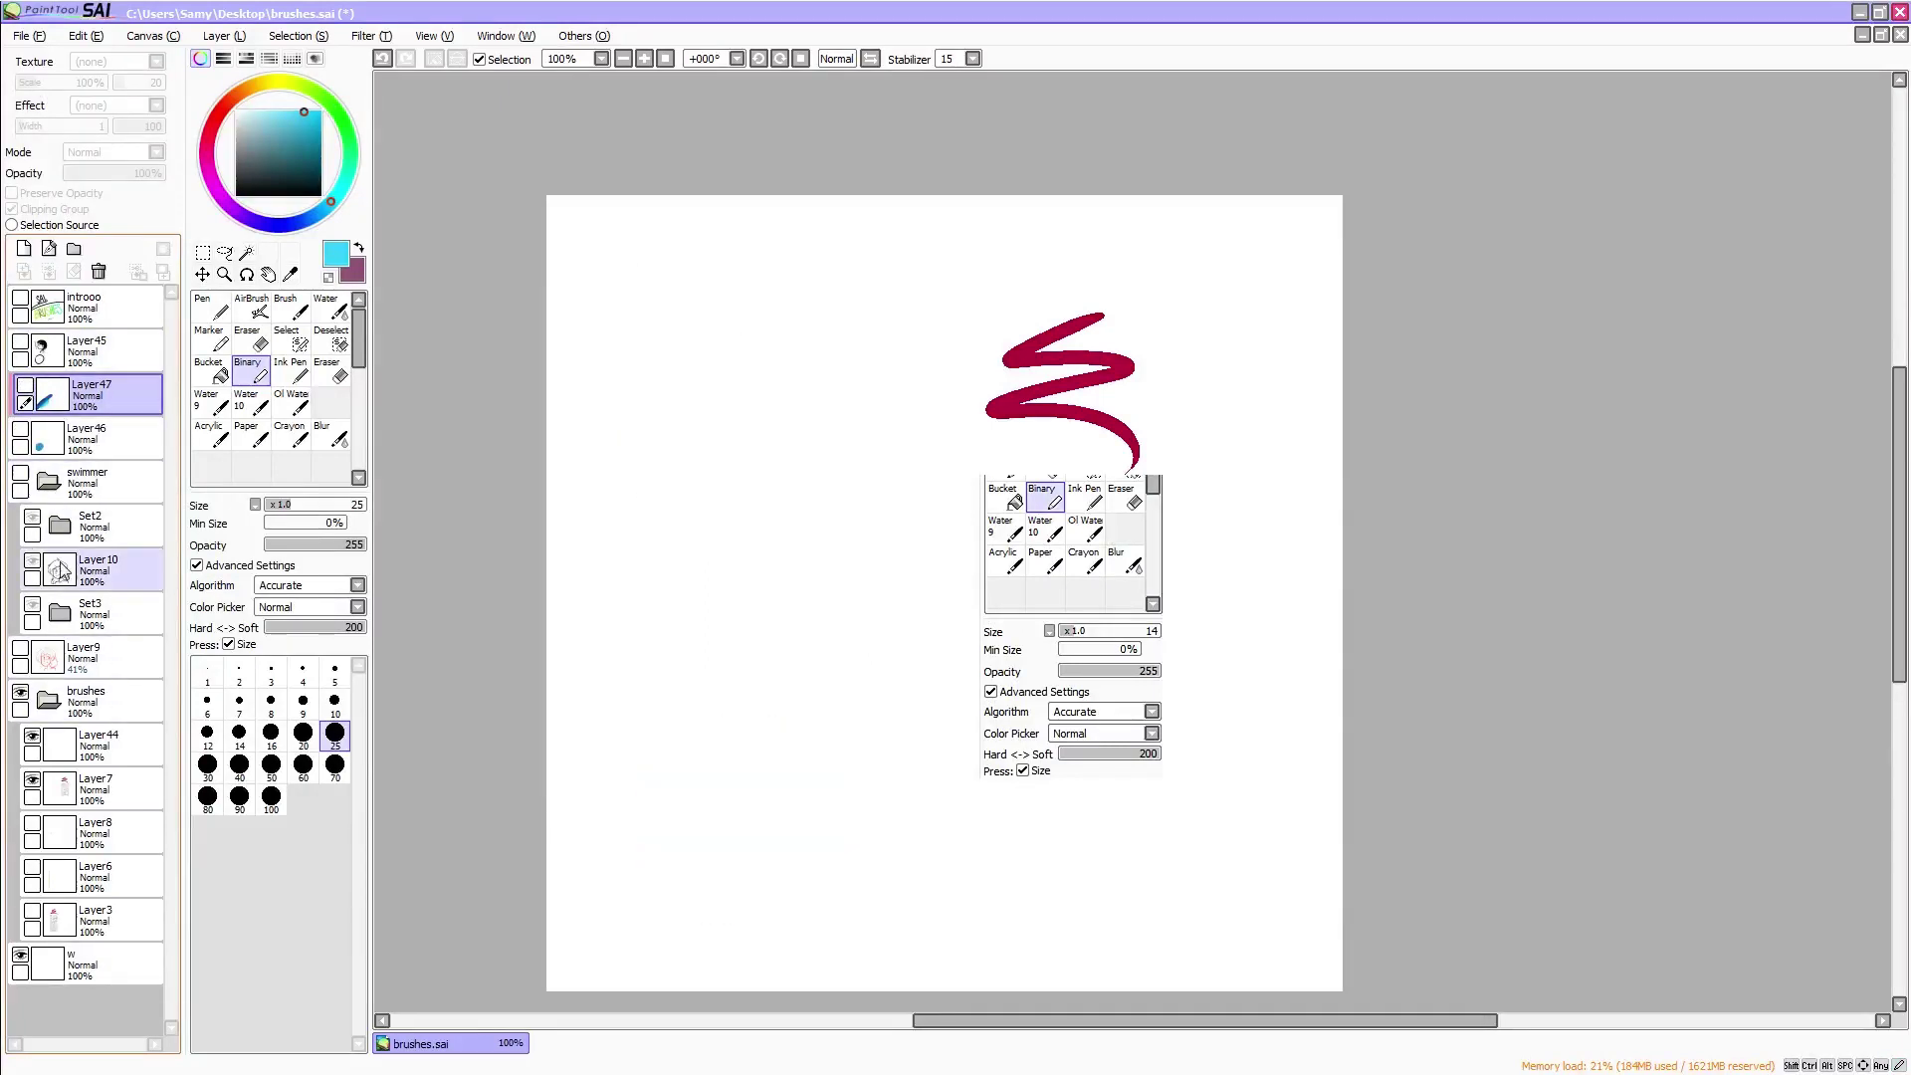
Hide Layer44 and show Layer3 together with Layer7 in the brushes folder
click(32, 736)
click(32, 781)
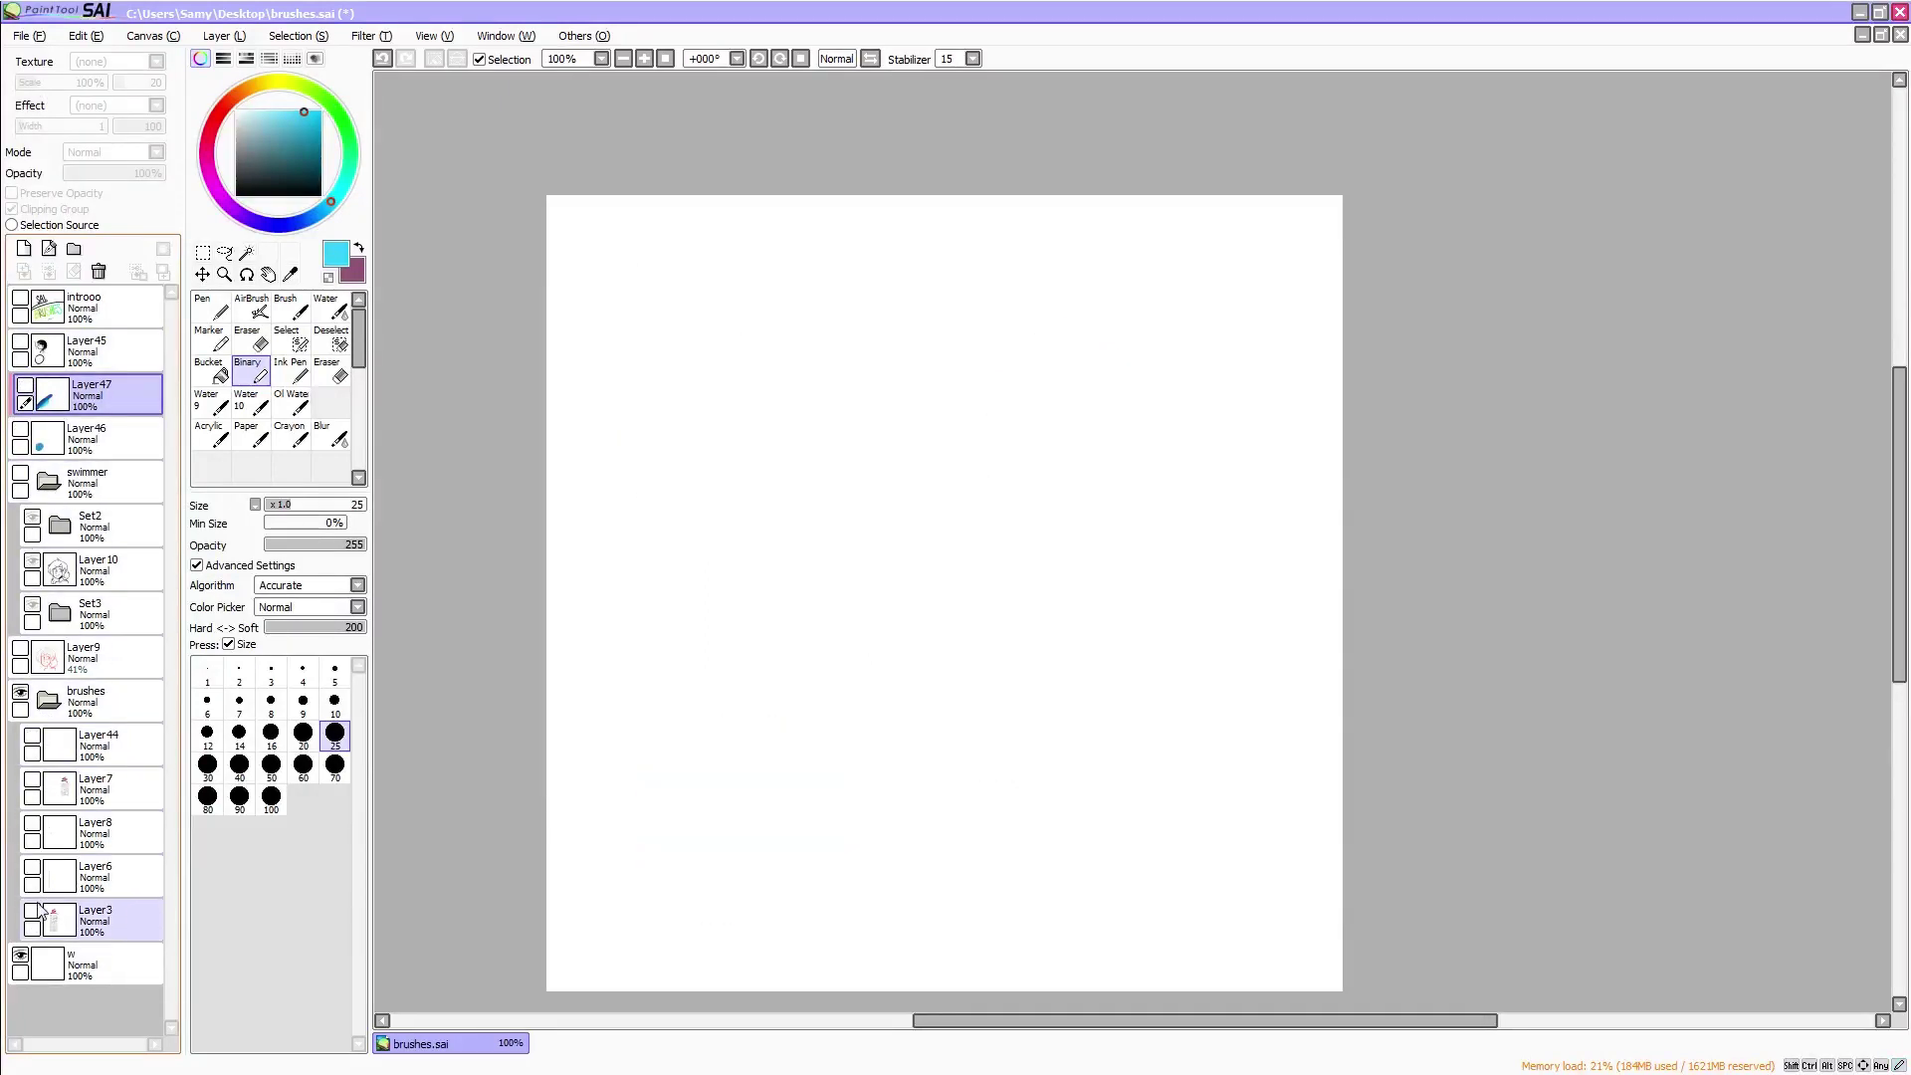
click(31, 910)
click(32, 781)
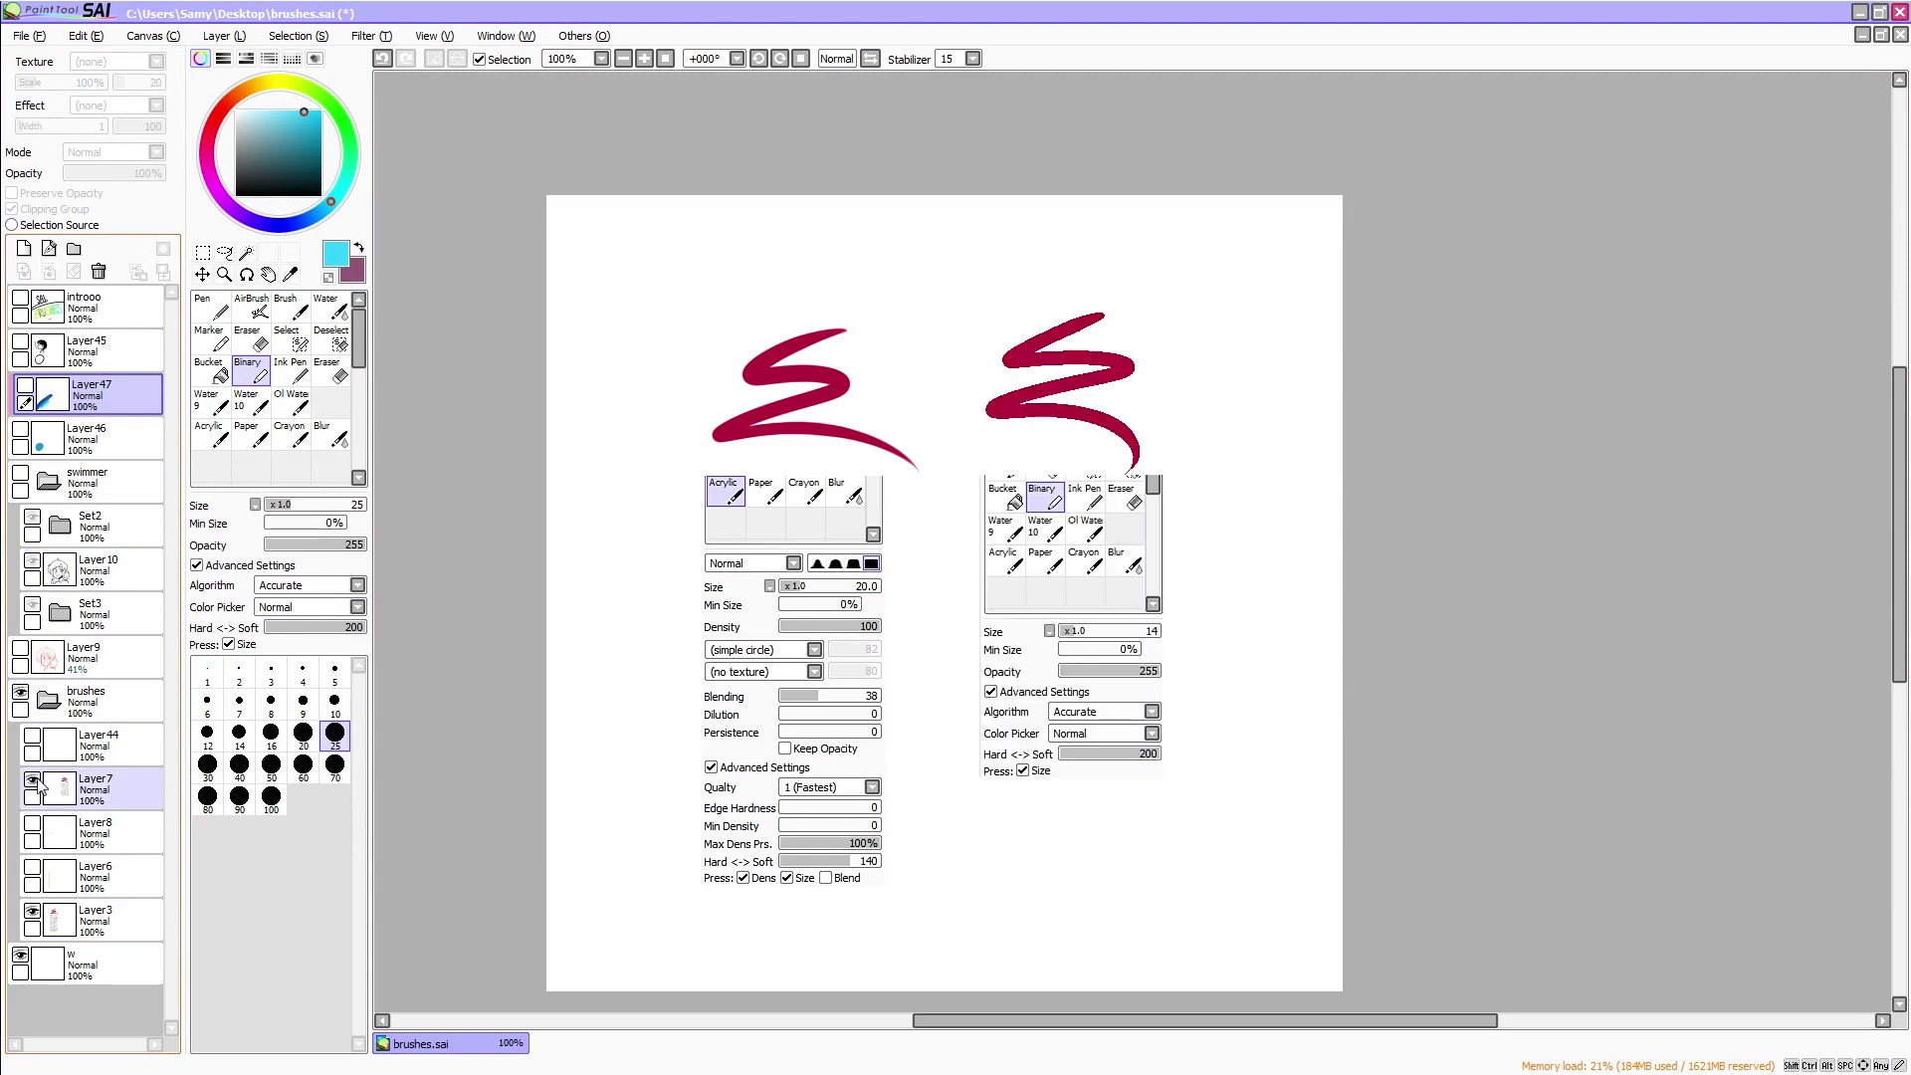
Zoom in to 150% and compare the sample strokes and settings of the Acrylic and Binary brushes
drag(1037, 1021, 987, 1023)
drag(1900, 627, 1900, 652)
click(645, 61)
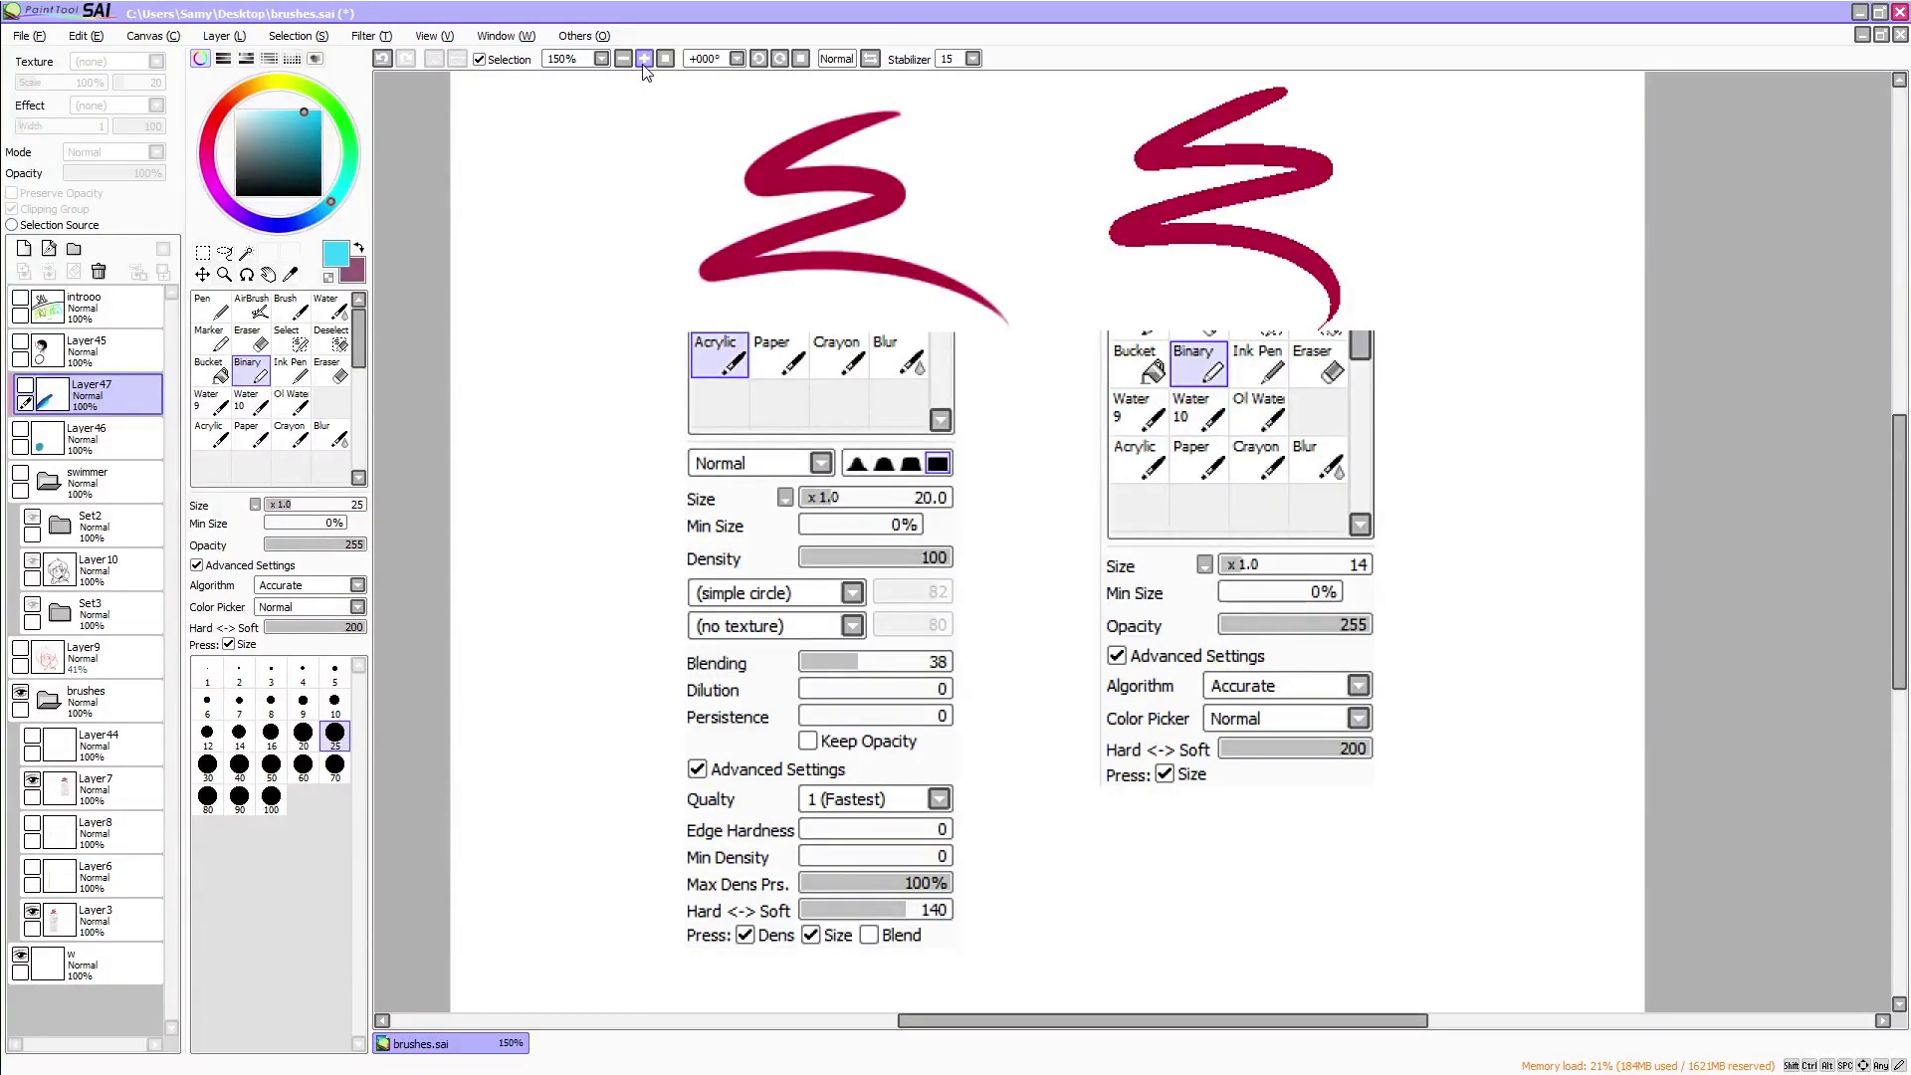
drag(901, 1021, 904, 1055)
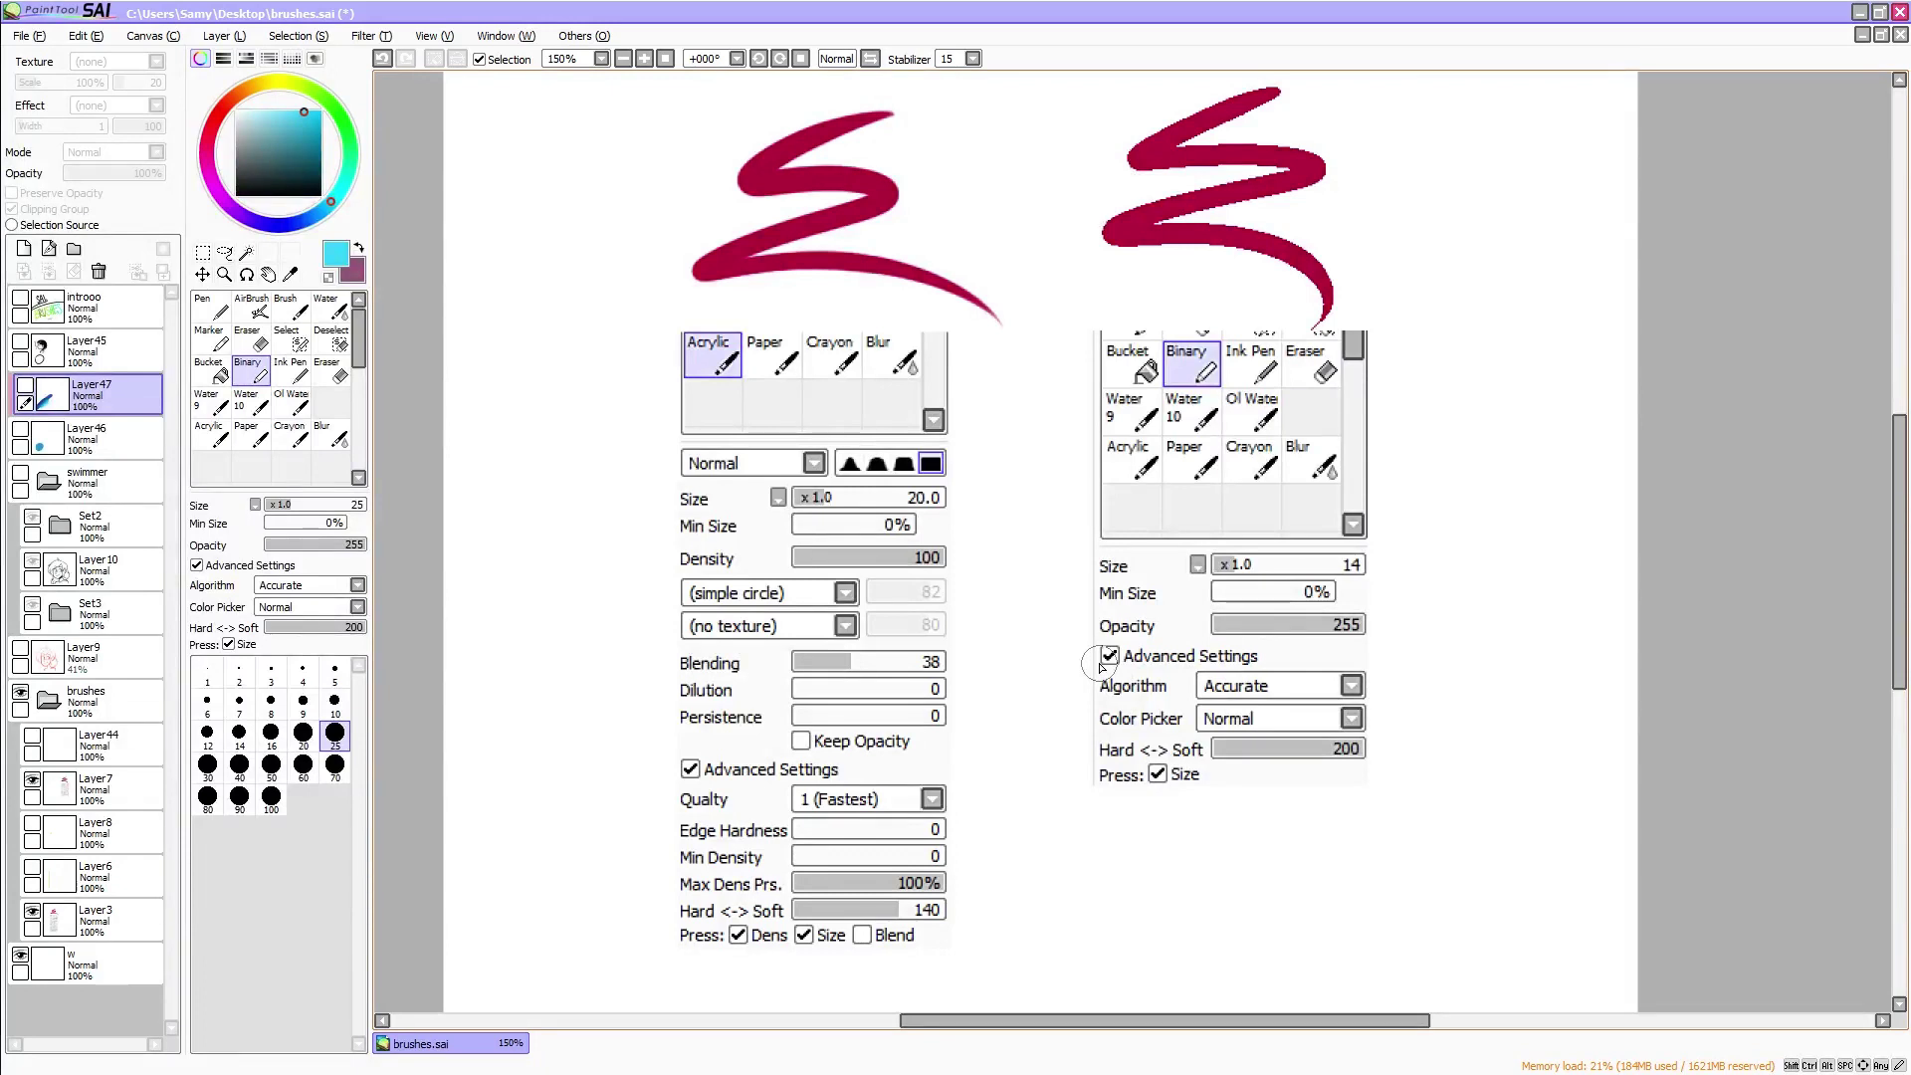
drag(1305, 1021, 1328, 1025)
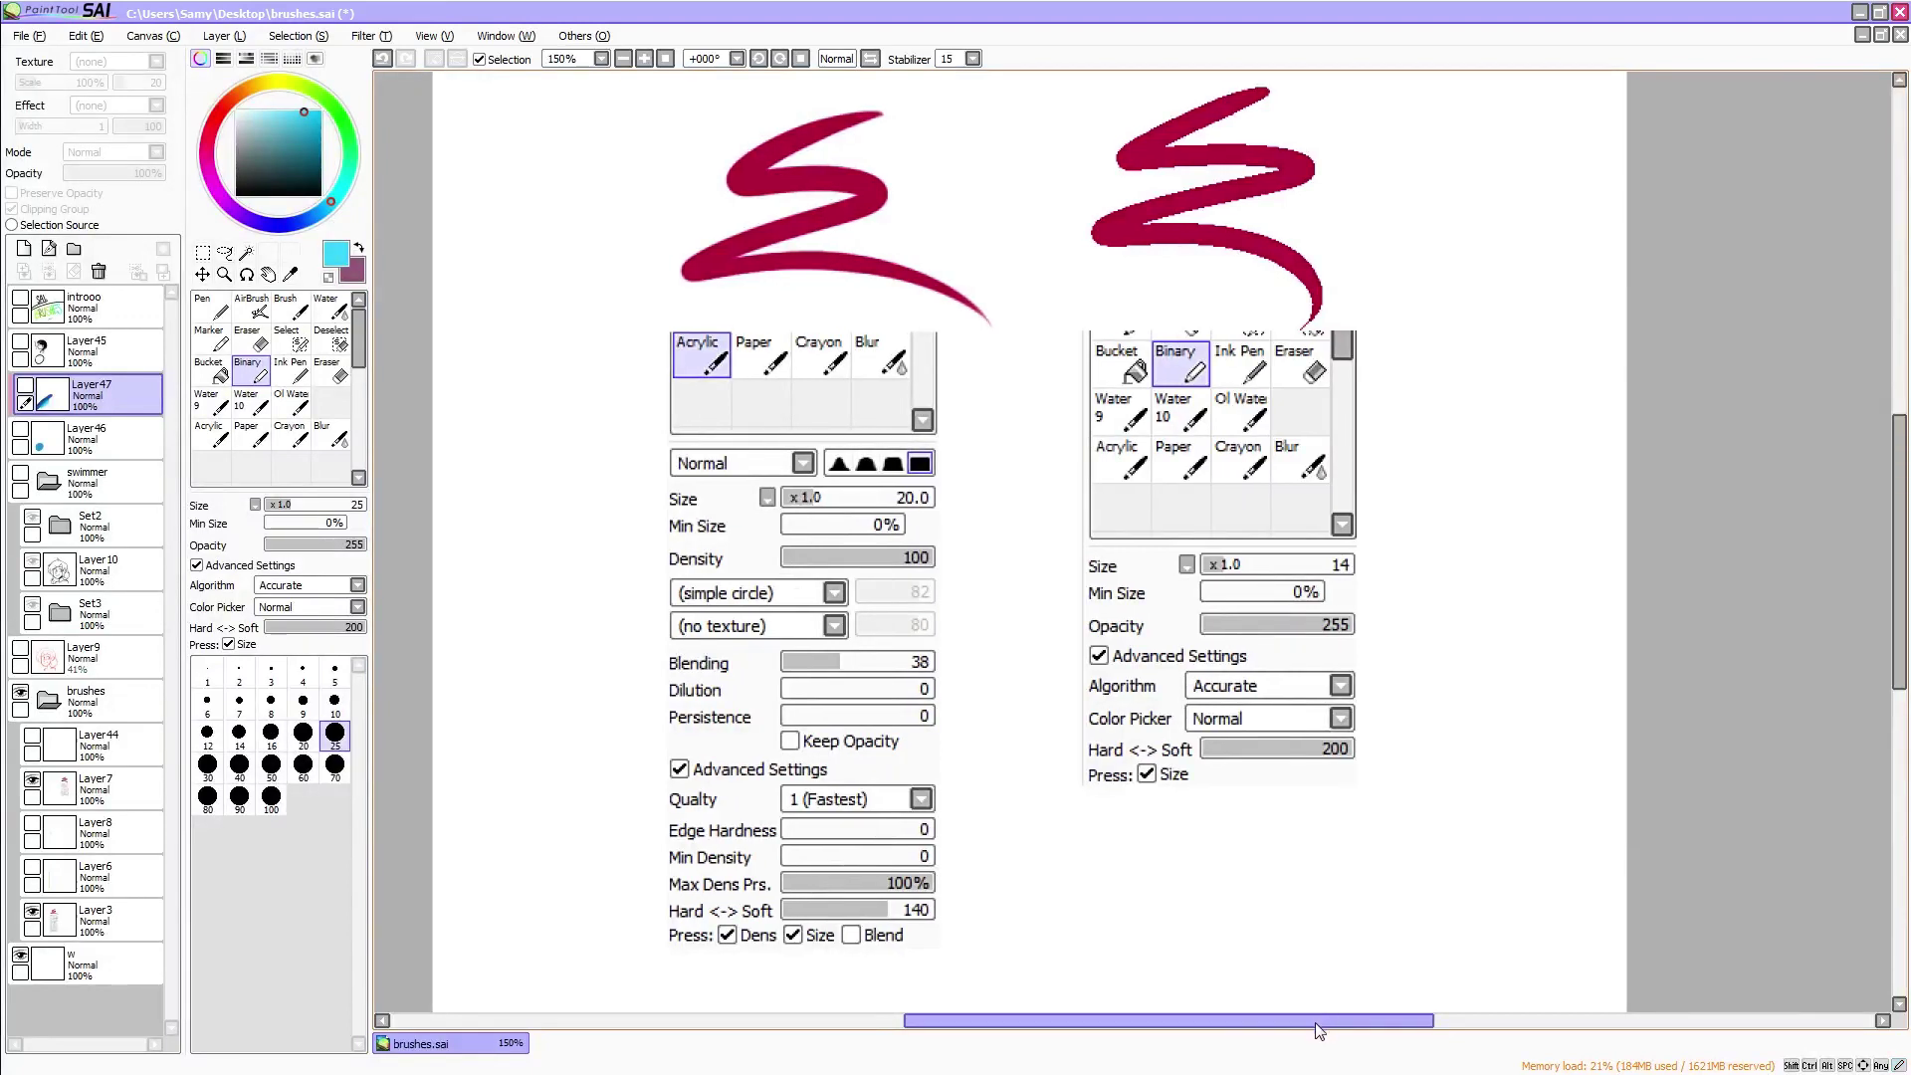
drag(1317, 1020, 1321, 1023)
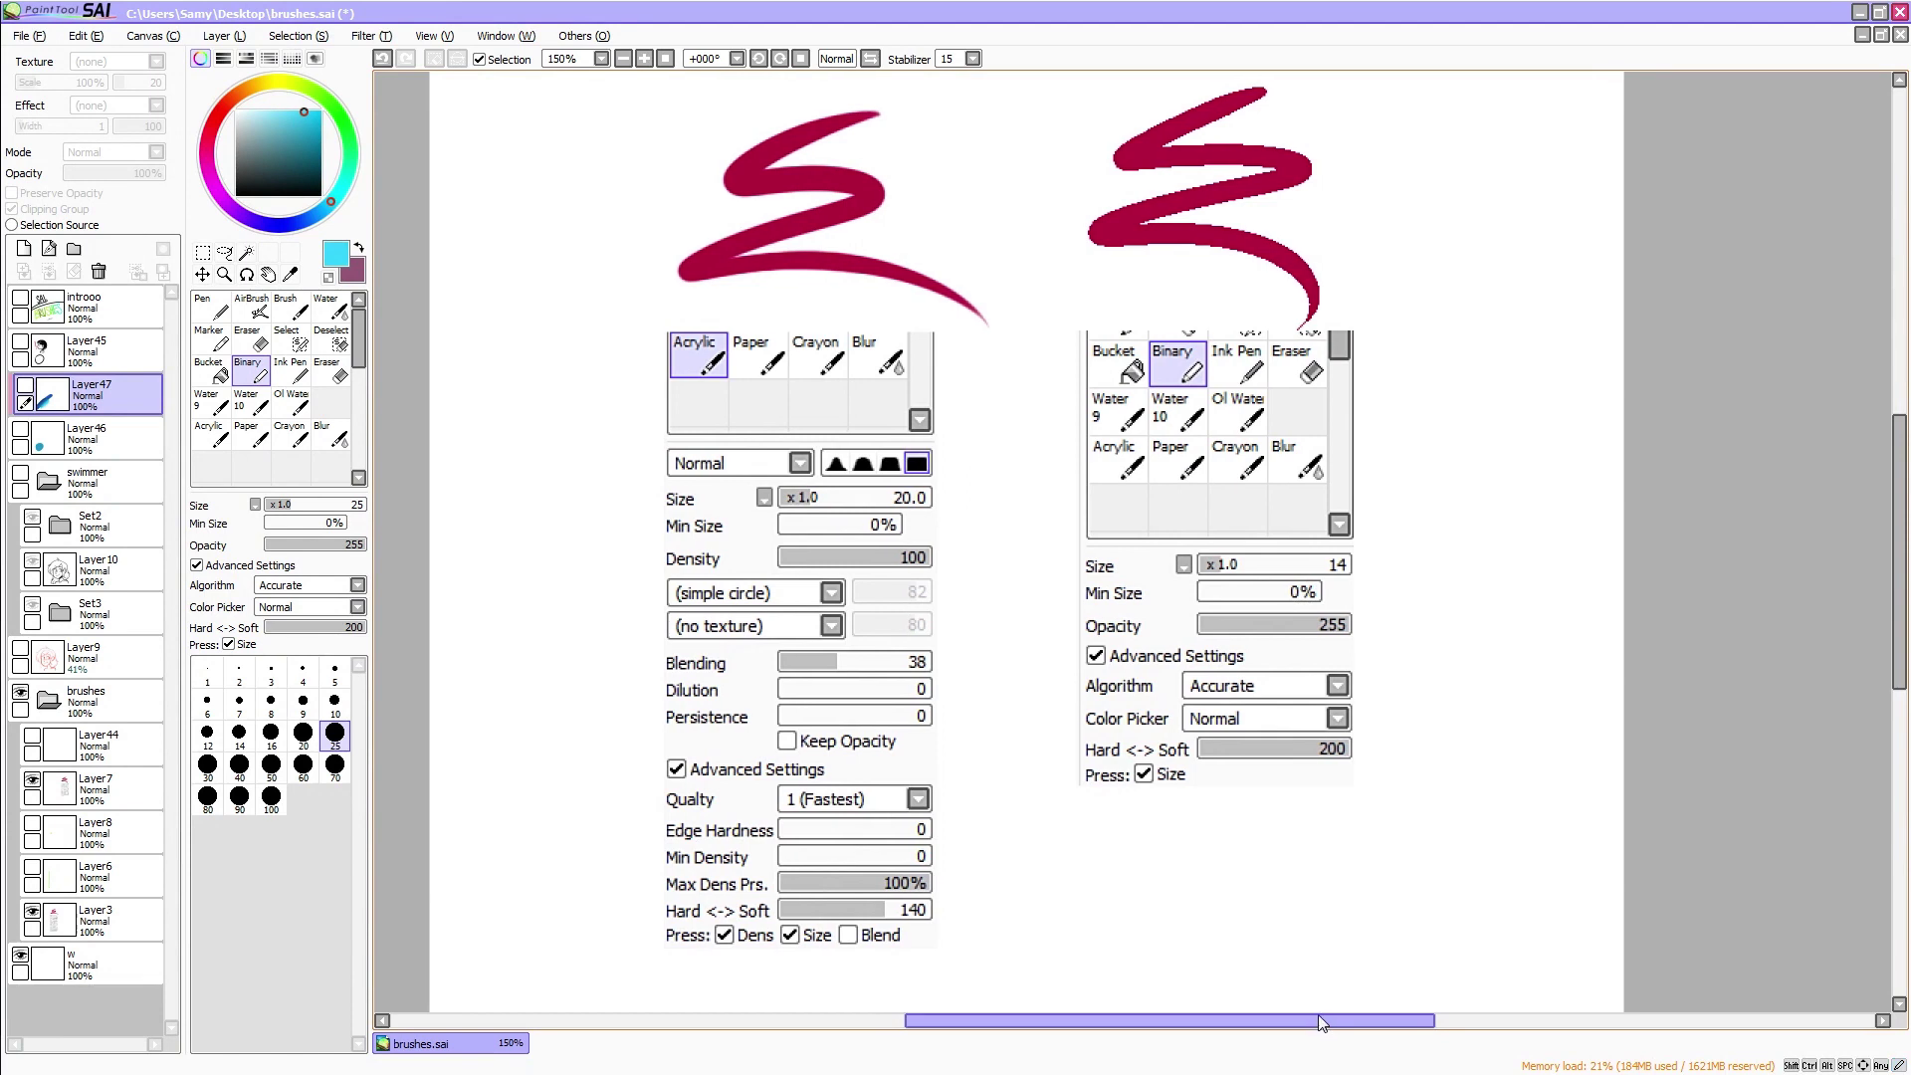